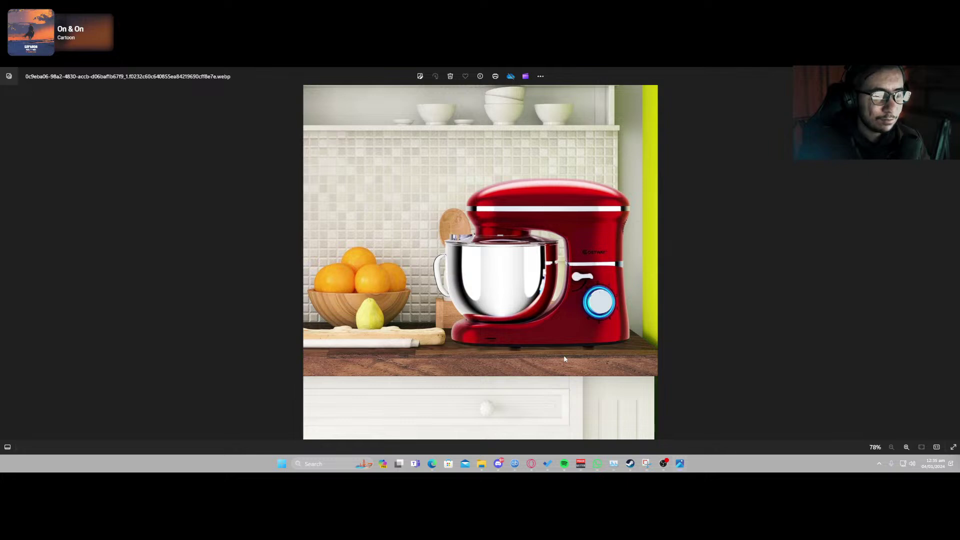
# Examine the red stand mixer in the kitchen photo up close and close the image.
pyautogui.keyDown('ctrl'); pyautogui.scroll(5, 564, 359); pyautogui.keyUp('ctrl')
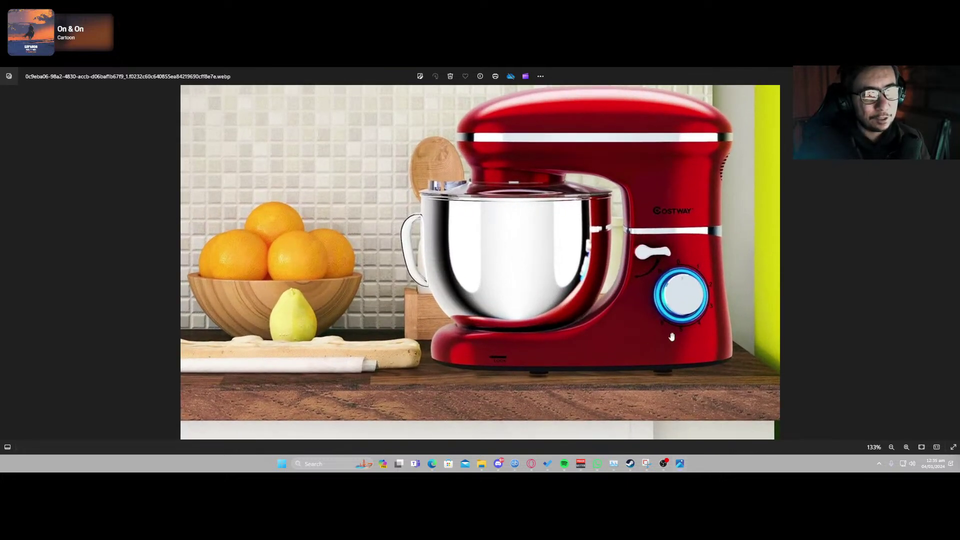
pyautogui.keyDown('ctrl'); pyautogui.scroll(-5, 565, 317); pyautogui.keyUp('ctrl')
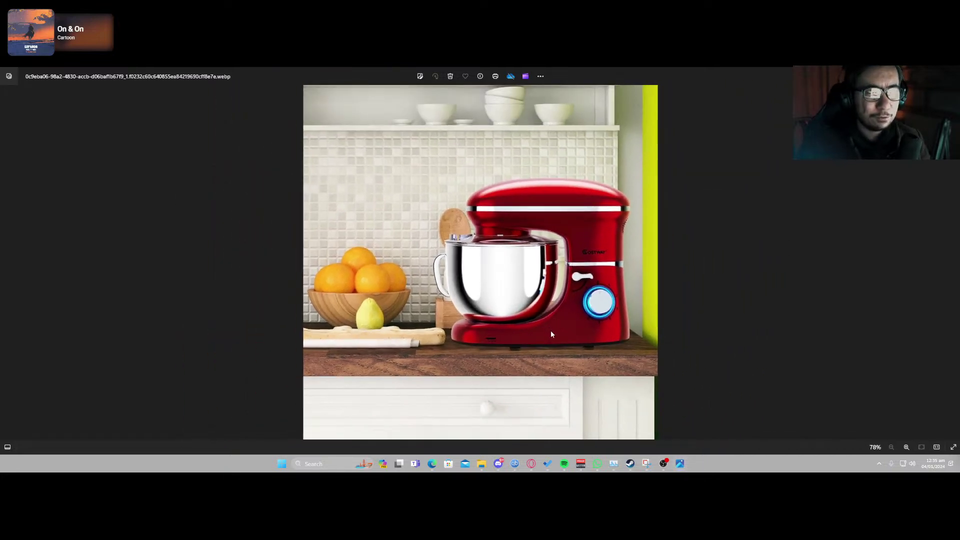
pyautogui.click(952, 76)
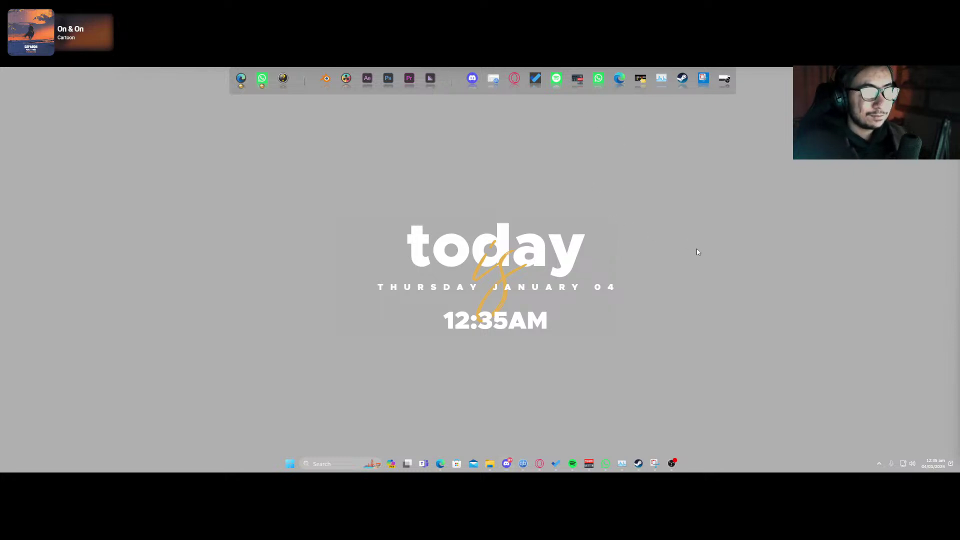
pyautogui.press('super')
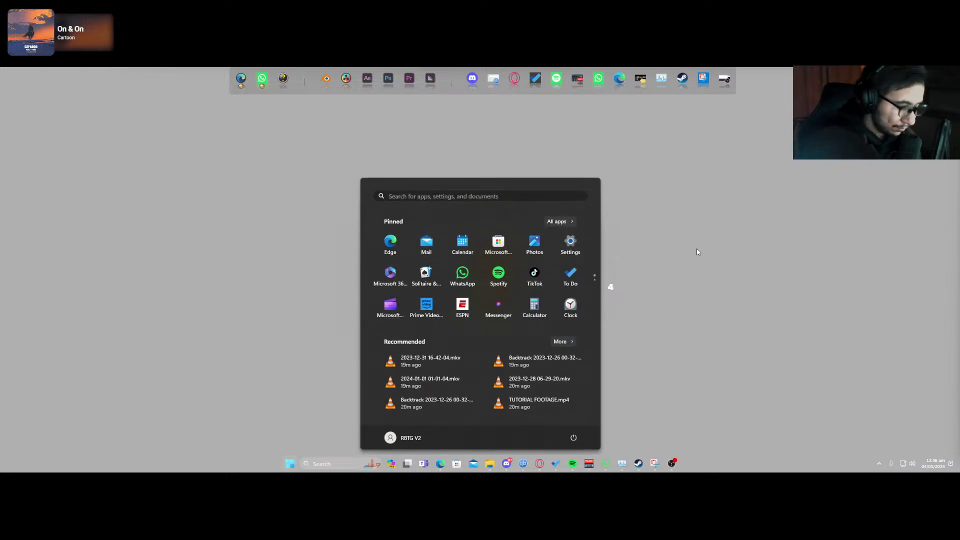
pyautogui.write('oc')
pyautogui.press('Down')
pyautogui.press('Return')
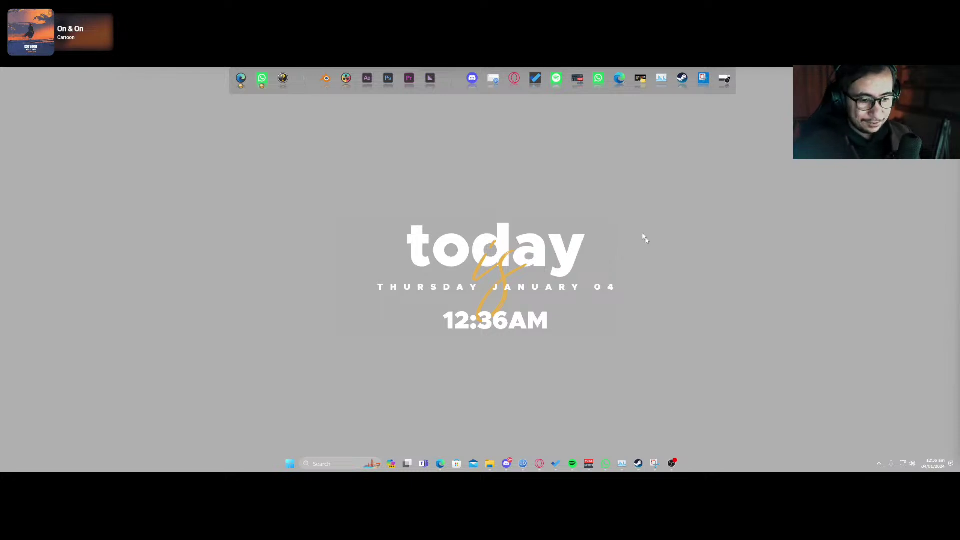
pyautogui.click(879, 463)
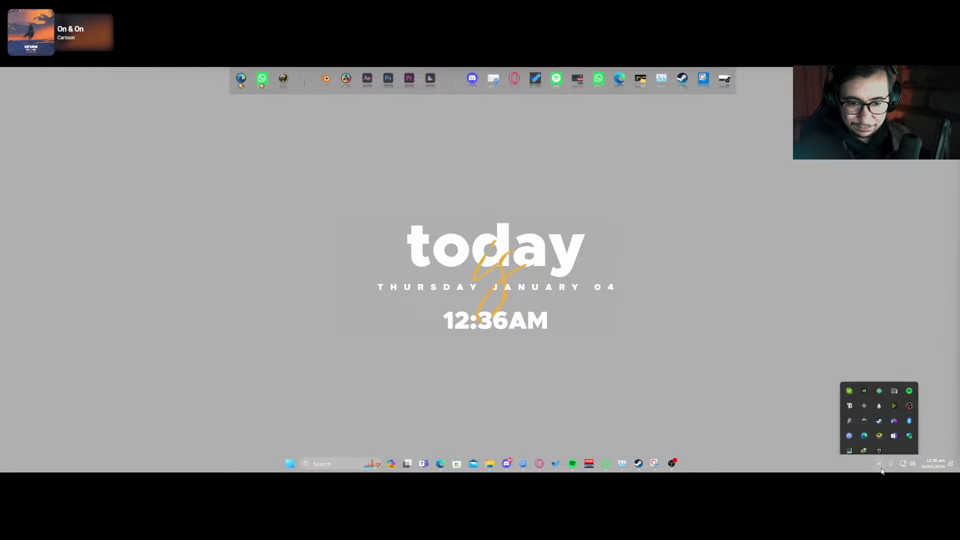
pyautogui.rightClick(865, 411)
pyautogui.click(885, 420)
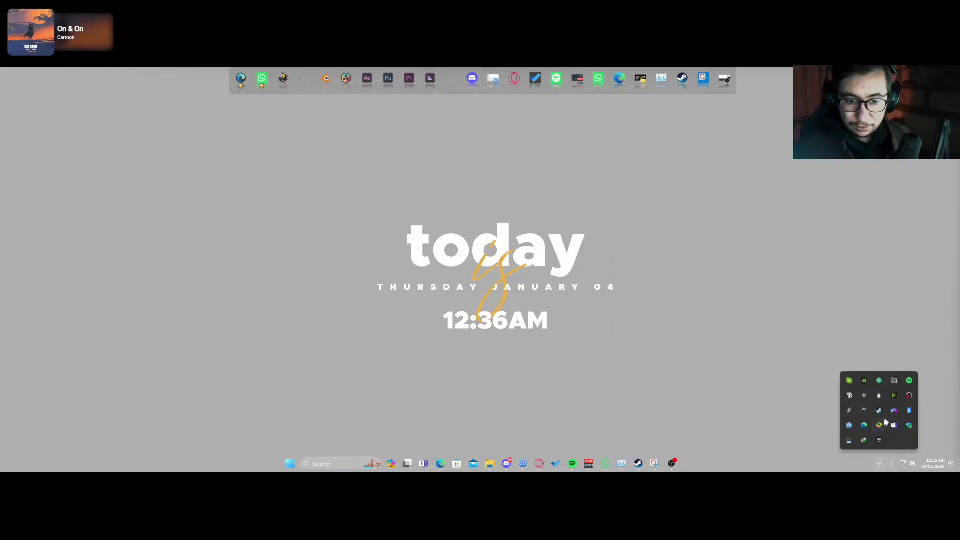
pyautogui.click(703, 371)
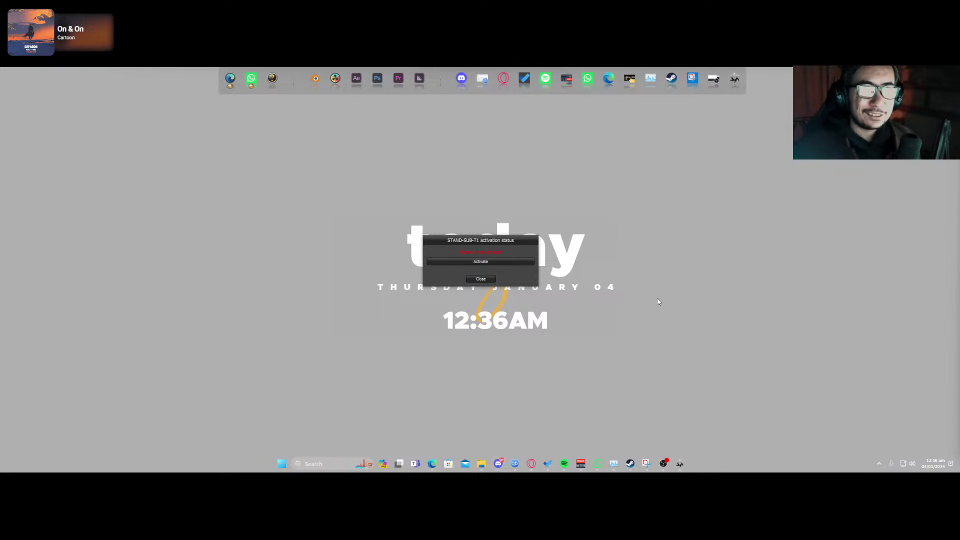
pyautogui.click(480, 279)
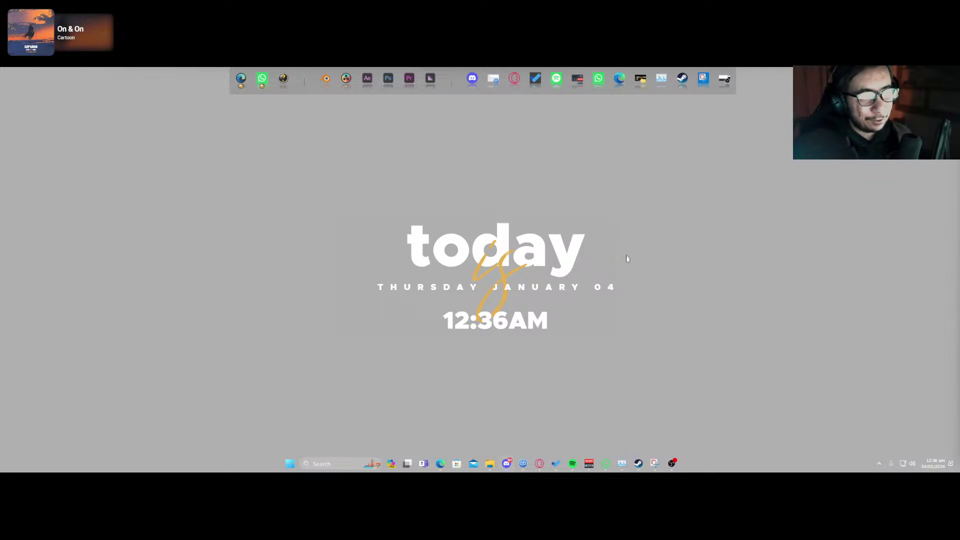
# Launch Blender and dismiss its splash screen.
pyautogui.press('super')
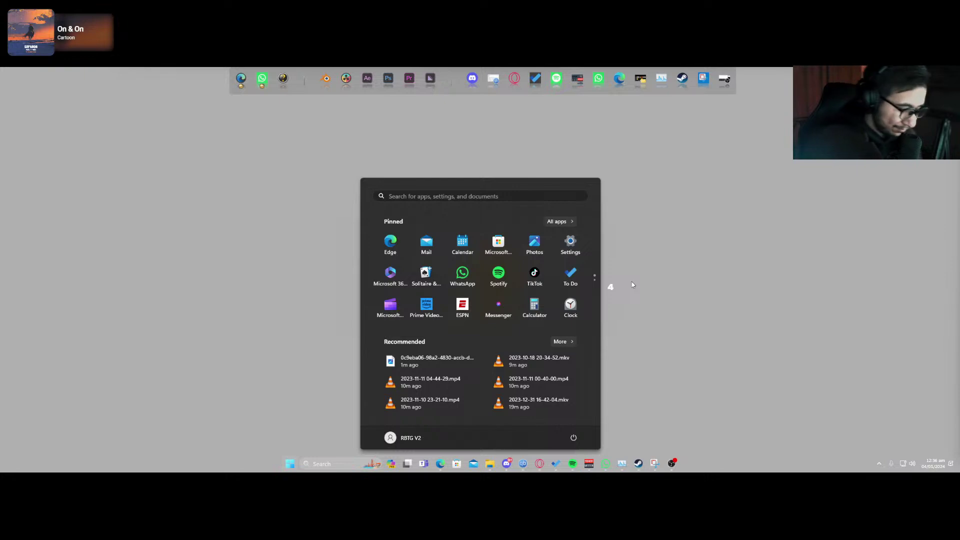
pyautogui.write('bl')
pyautogui.press('Return')
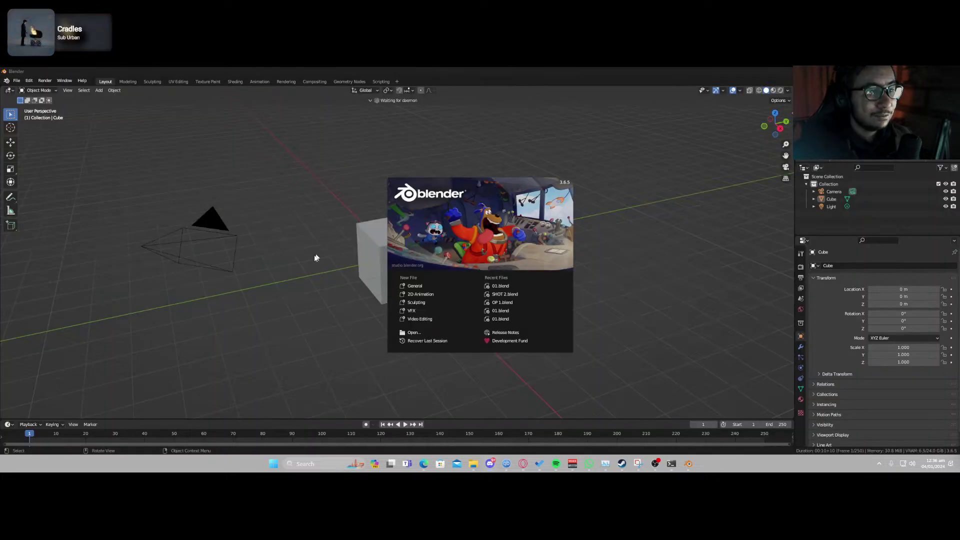
pyautogui.click(315, 263)
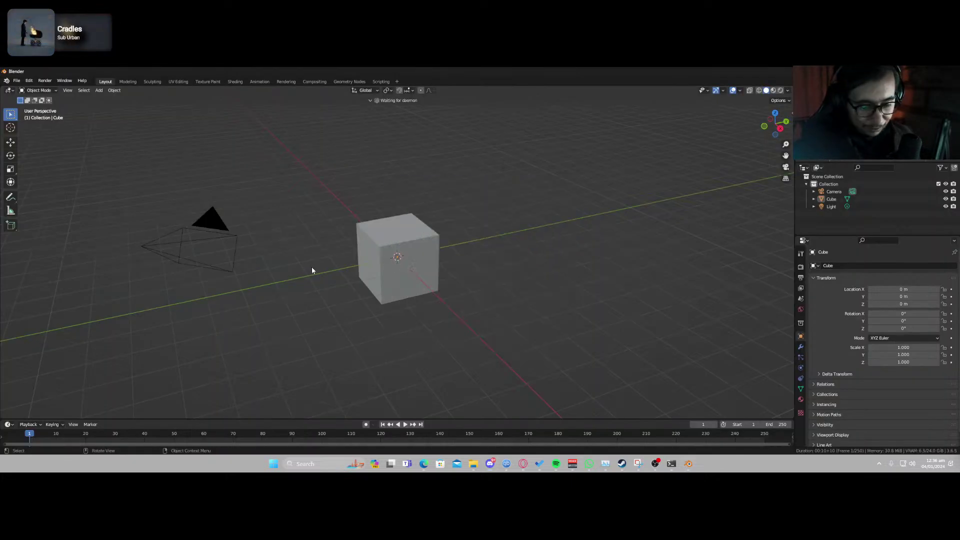
# Delete all default objects from the scene and switch to the top orthographic view.
pyautogui.press('a')
pyautogui.press('Delete')
pyautogui.press('KP_7')
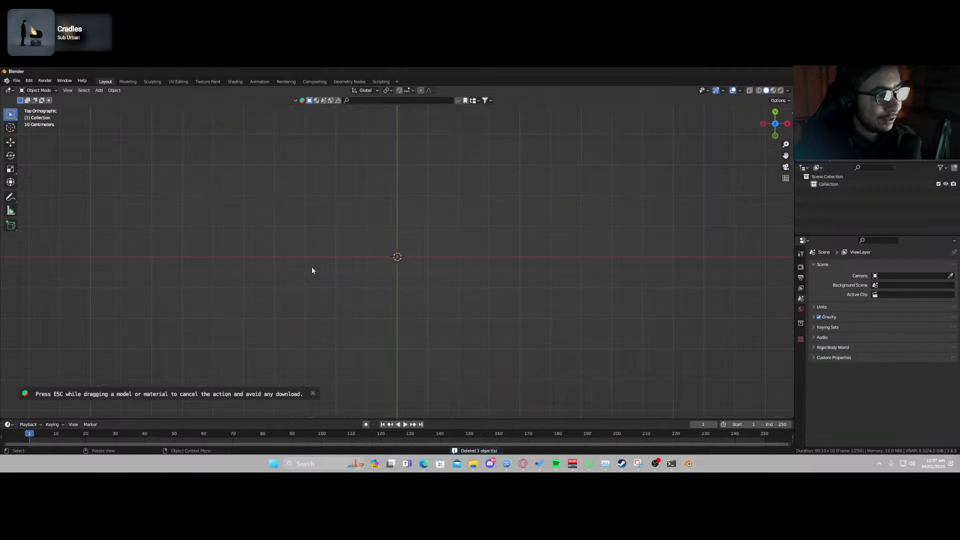
# Add the kitchen photo of the red stand mixer from the Downloads folder as a reference image.
pyautogui.hotkey('shift', 'a')
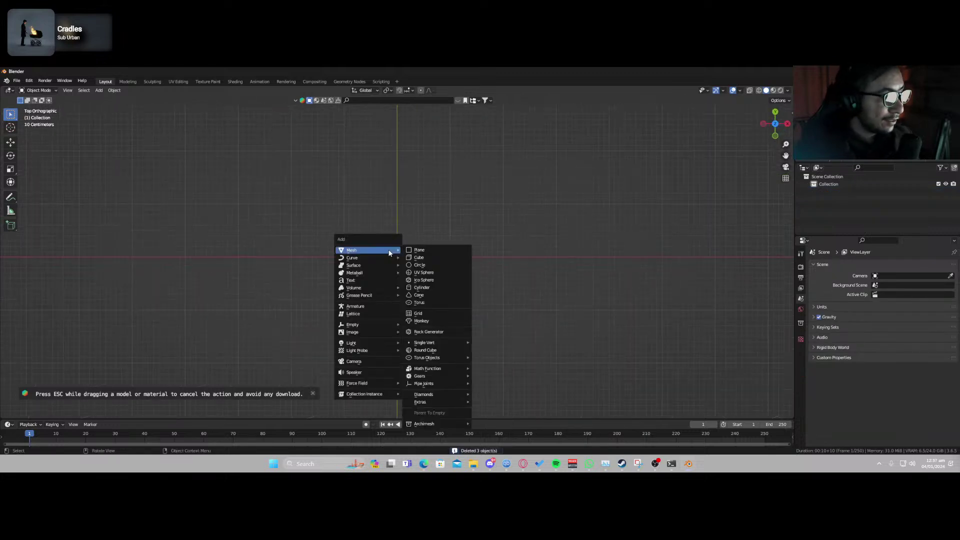
pyautogui.moveTo(384, 326)
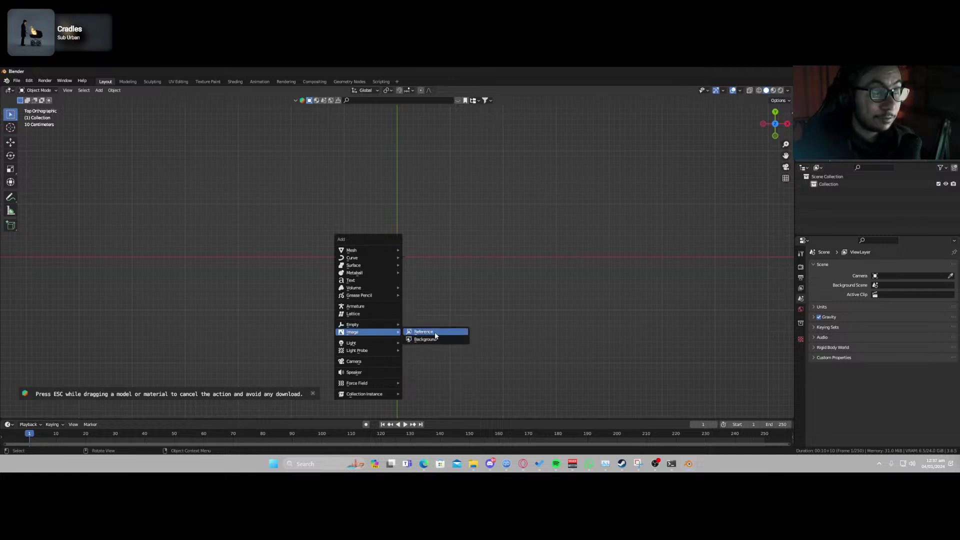
pyautogui.click(435, 333)
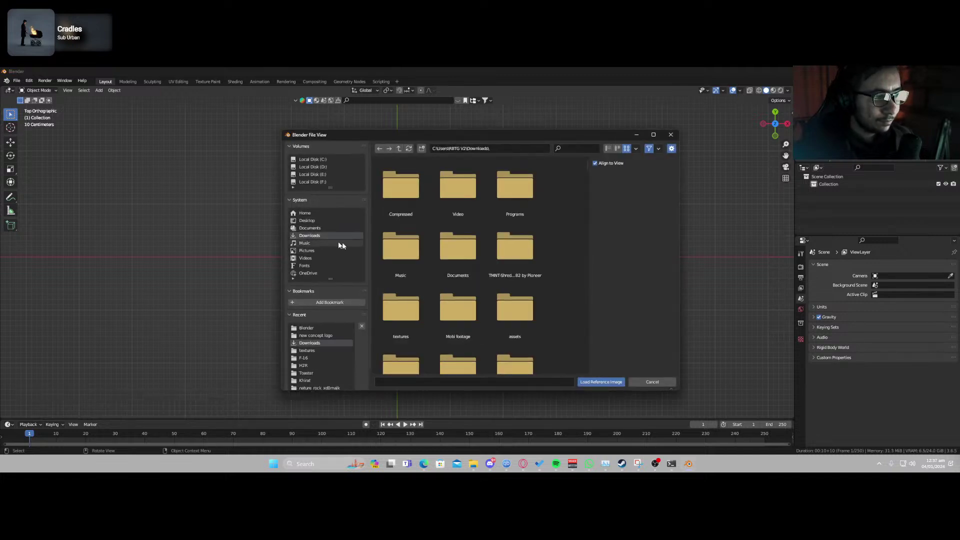
pyautogui.scroll(-10, 427, 253)
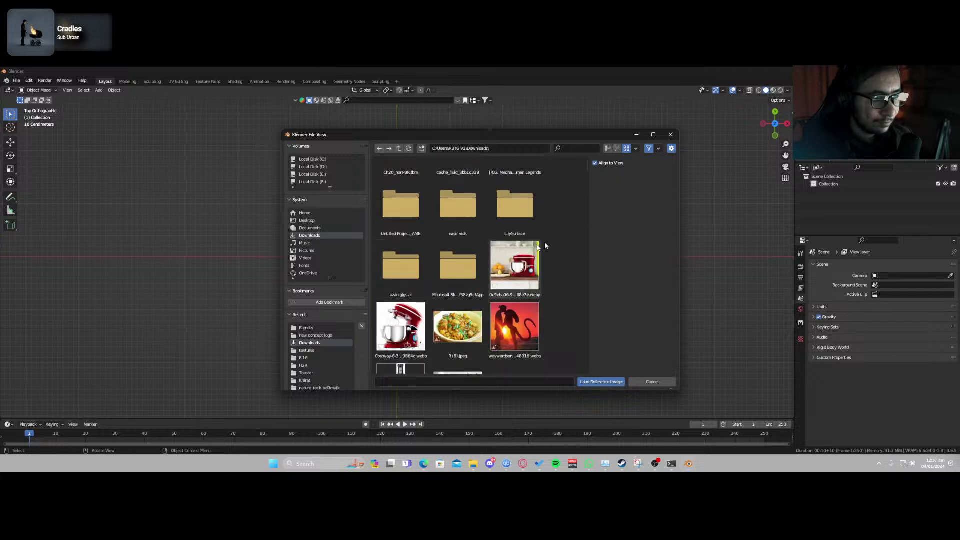
pyautogui.doubleClick(523, 262)
# Add a cube over the mixer's upright column and scale it uniformly to about 0.378 to fit the column's width.
pyautogui.scroll(5, 489, 274)
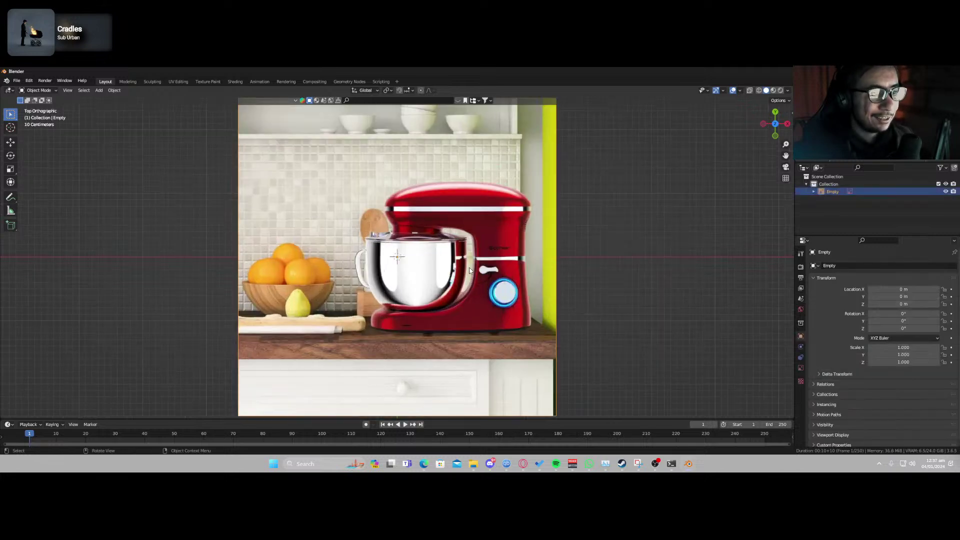
pyautogui.scroll(-1, 497, 271)
pyautogui.keyDown('shift'); pyautogui.moveTo(494, 245); pyautogui.dragTo(386, 212, button='middle'); pyautogui.keyUp('shift')
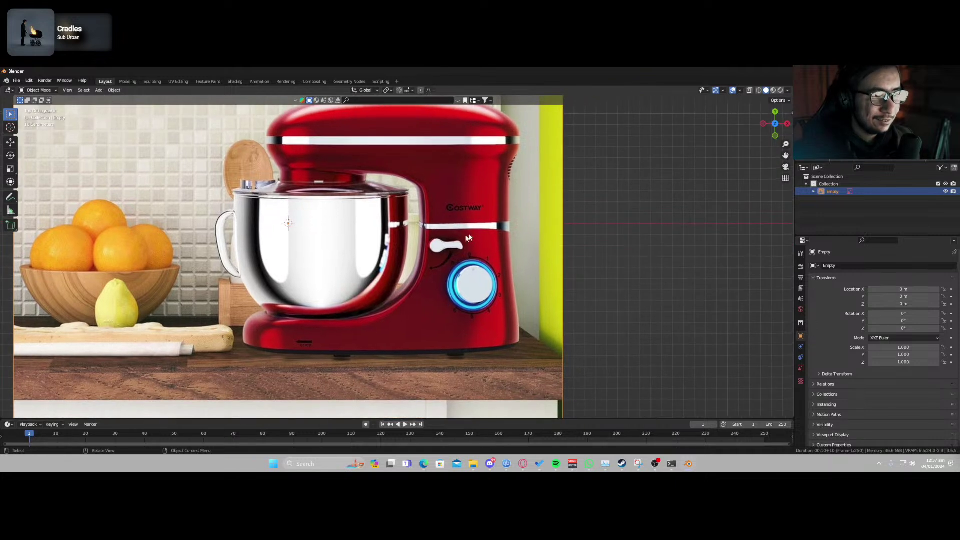
pyautogui.hotkey('shift', 'a')
pyautogui.moveTo(474, 150)
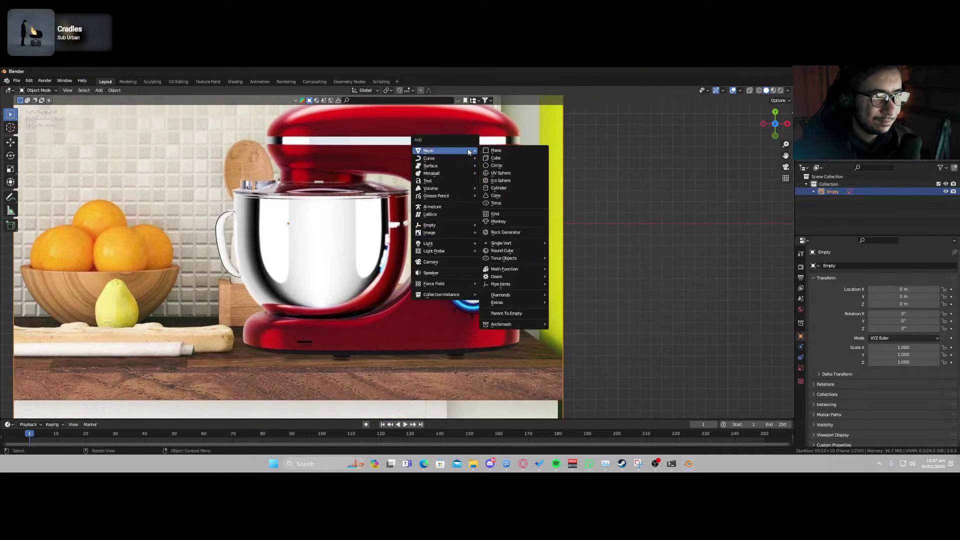
pyautogui.click(505, 160)
pyautogui.press('s')
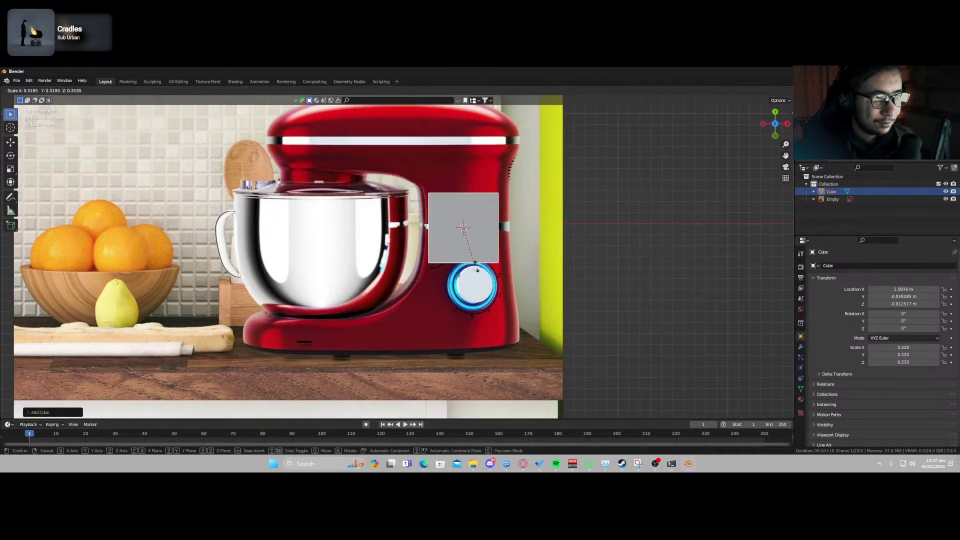
pyautogui.click(478, 258)
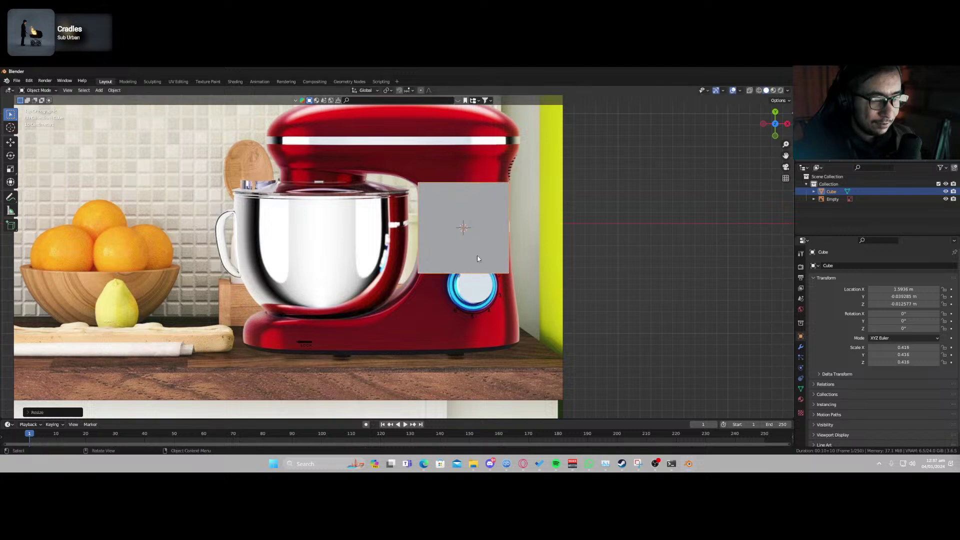
pyautogui.press('s')
pyautogui.click(496, 273)
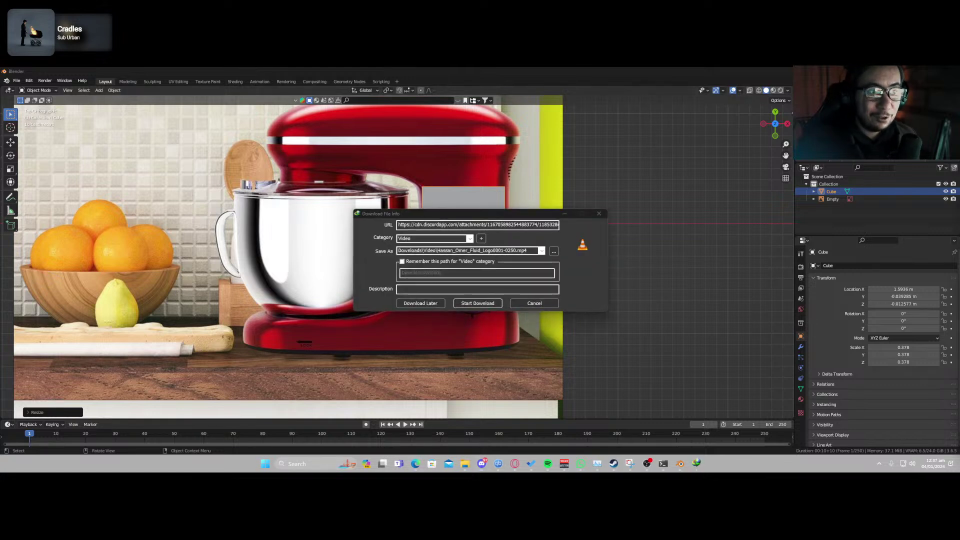
# Download and watch the fluid logo video, dismissing the download manager's registration prompts and closing the player.
pyautogui.click(478, 303)
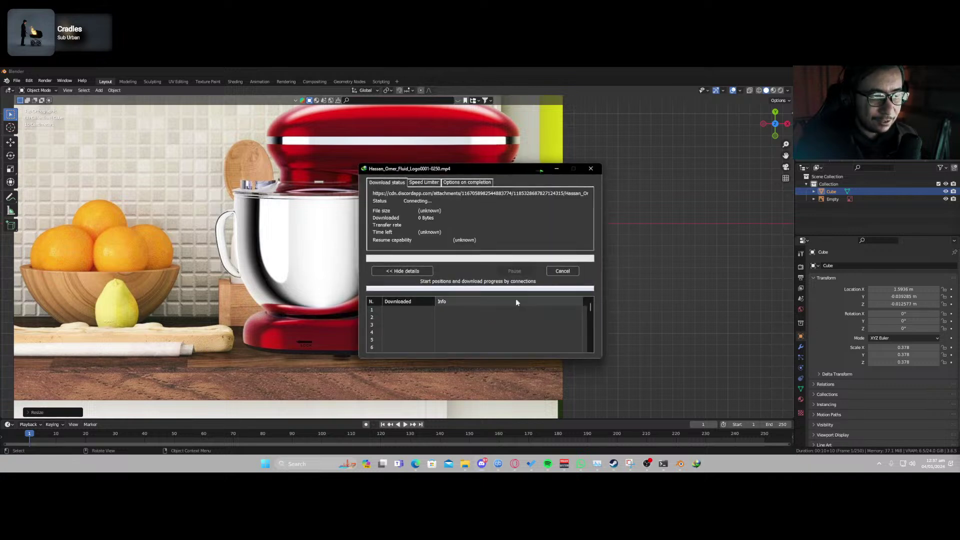
pyautogui.click(551, 247)
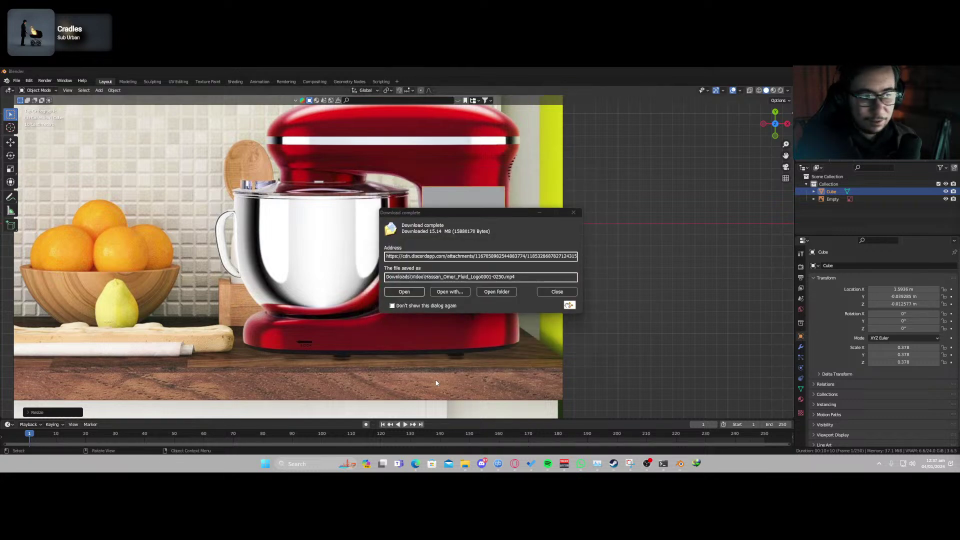
pyautogui.click(403, 292)
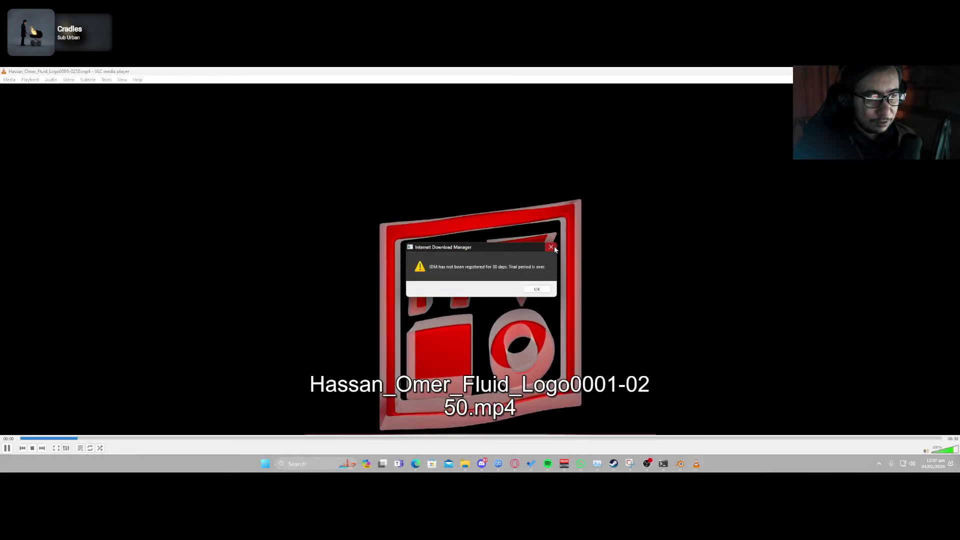
pyautogui.click(552, 248)
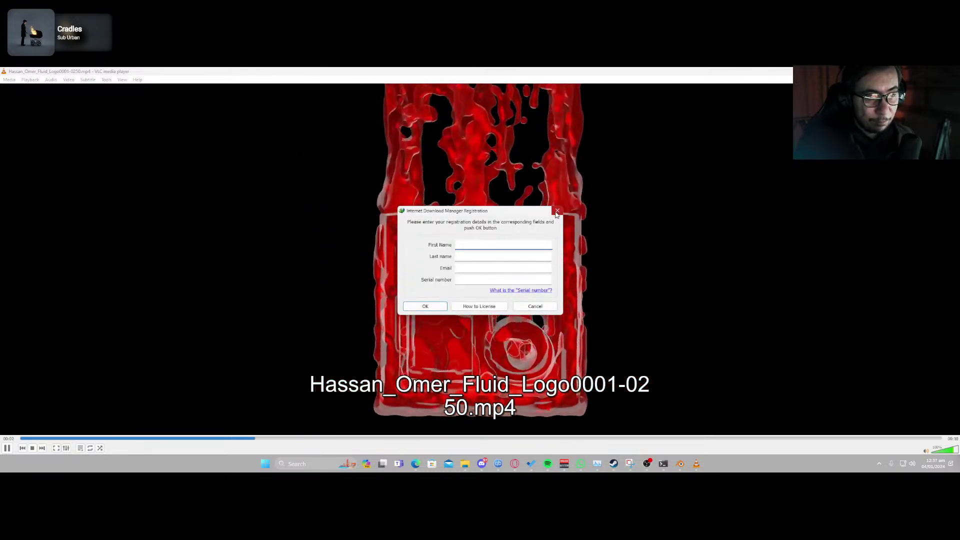
pyautogui.click(557, 212)
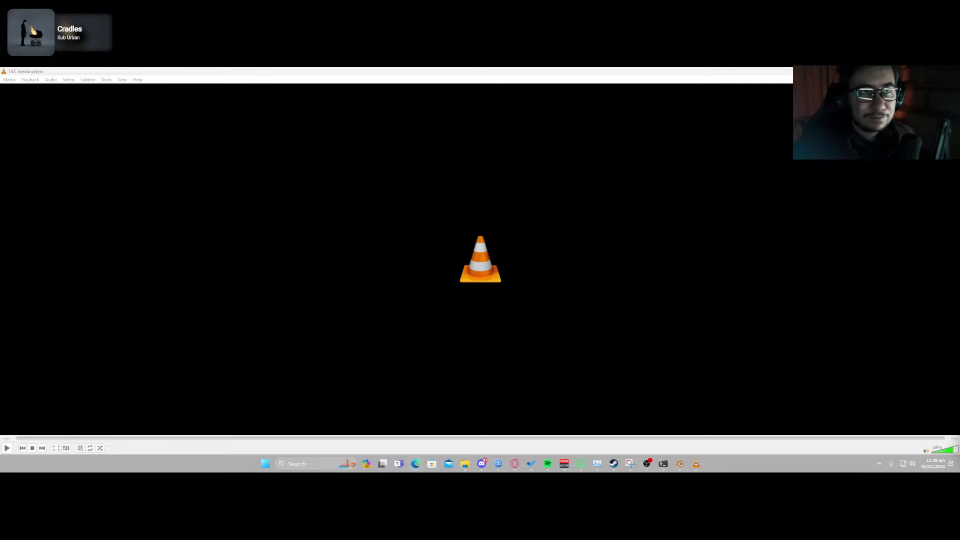
pyautogui.click(953, 71)
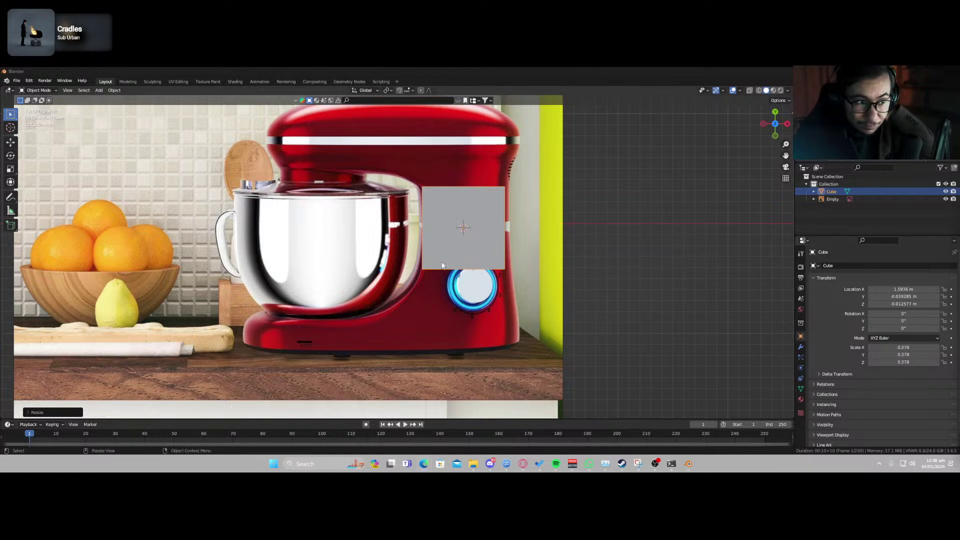
# Apply a level 2 Subdivision Surface modifier to the cube over the mixer's column.
pyautogui.click(478, 248)
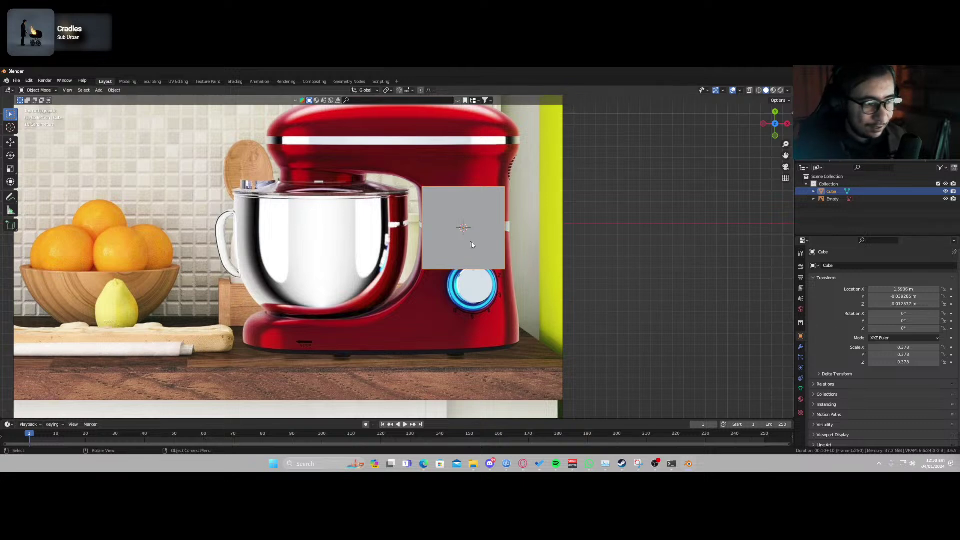
pyautogui.scroll(3, 471, 245)
pyautogui.scroll(-2, 478, 252)
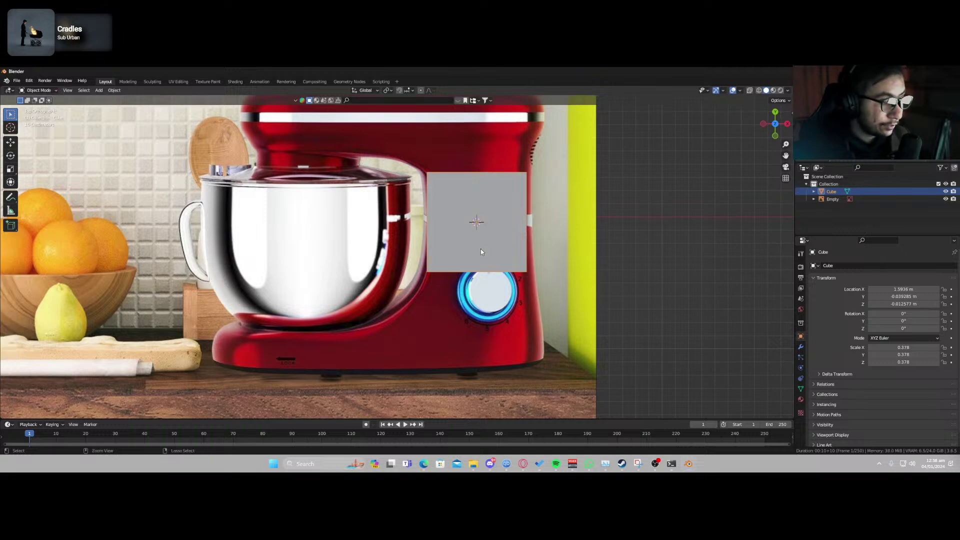
pyautogui.hotkey('ctrl', '2')
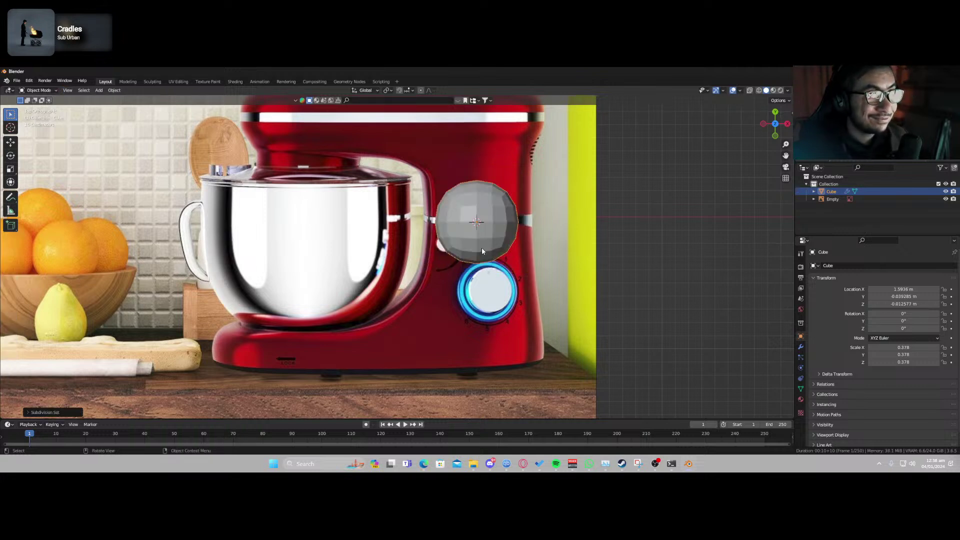
# Extrude the cube's lower face about 0.22 m down the mixer's column and scale it by about 1.25.
pyautogui.press('Tab')
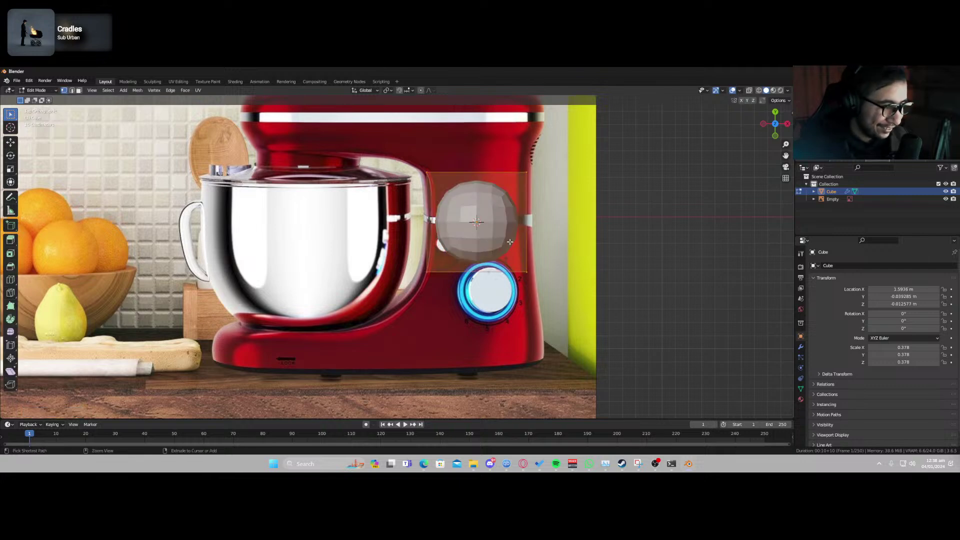
pyautogui.moveTo(510, 242); pyautogui.dragTo(114, 107, button='middle')
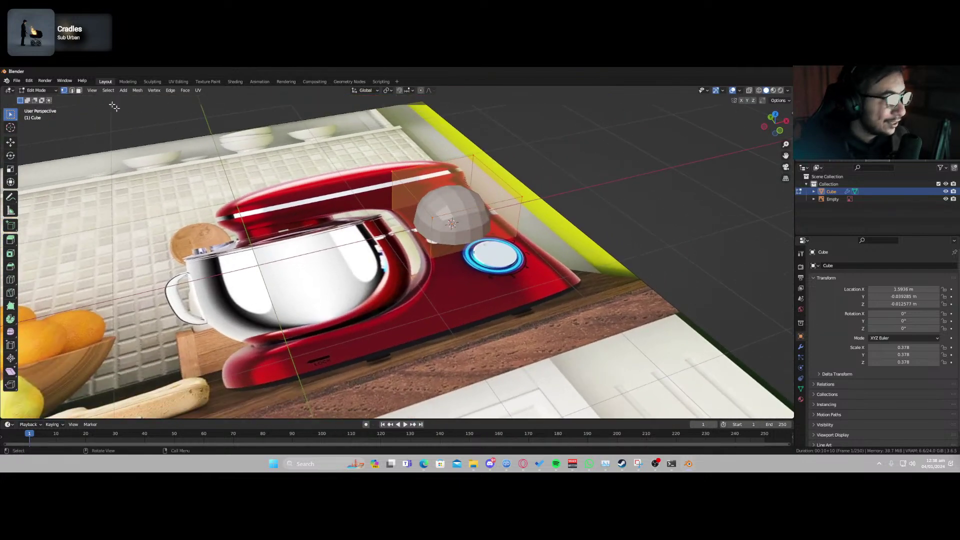
pyautogui.click(80, 91)
pyautogui.hotkey('alt', 'a')
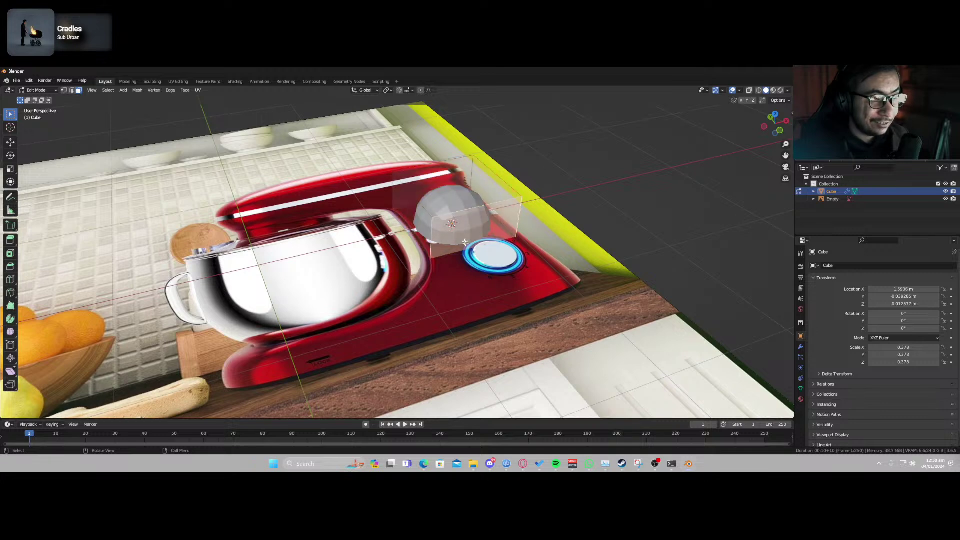
pyautogui.press('KP_1')
pyautogui.moveTo(469, 244); pyautogui.dragTo(469, 245, button='middle')
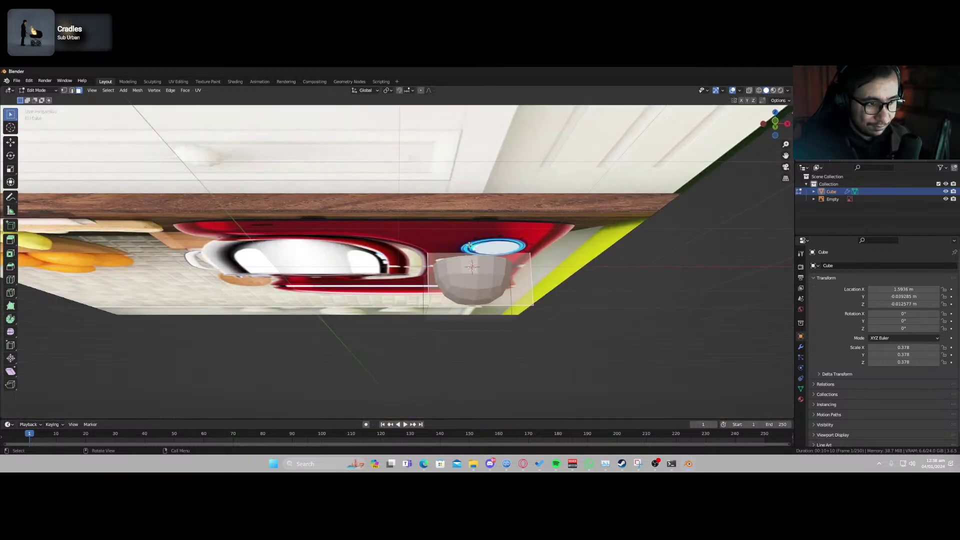
pyautogui.press('KP_7')
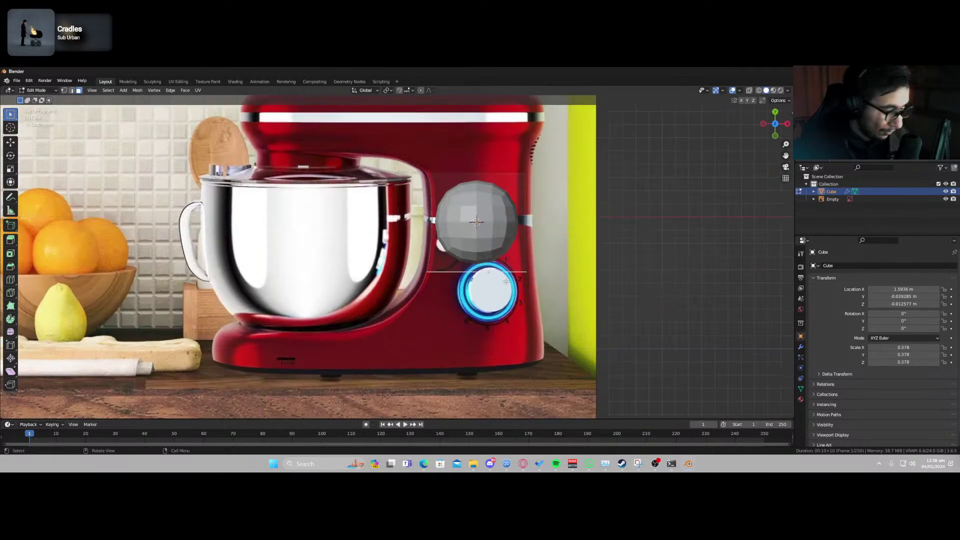
pyautogui.press('e')
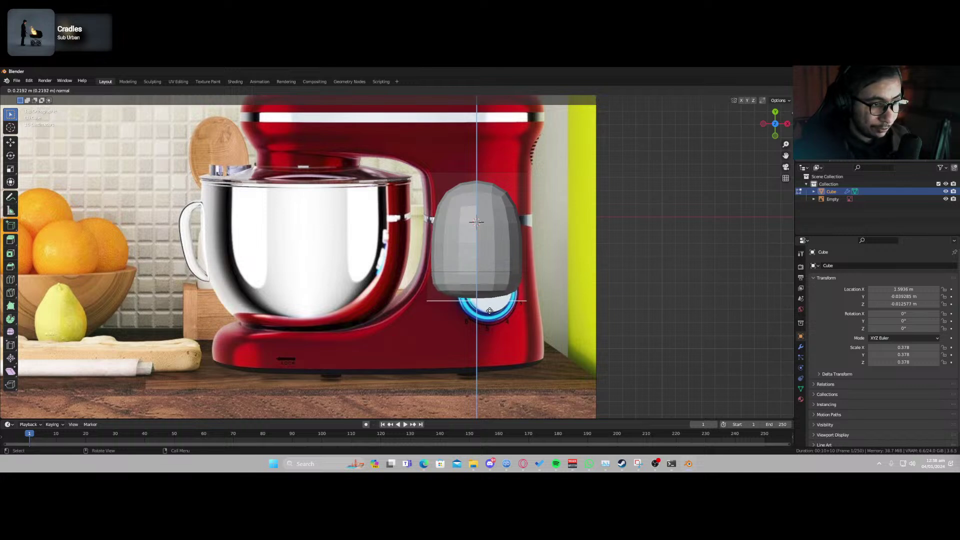
pyautogui.click(503, 298)
pyautogui.press('s')
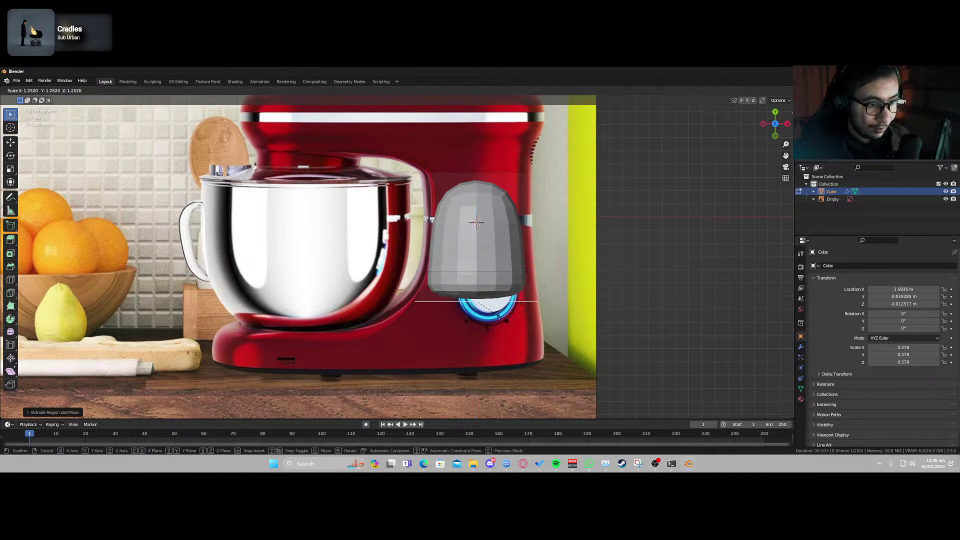
pyautogui.click(499, 315)
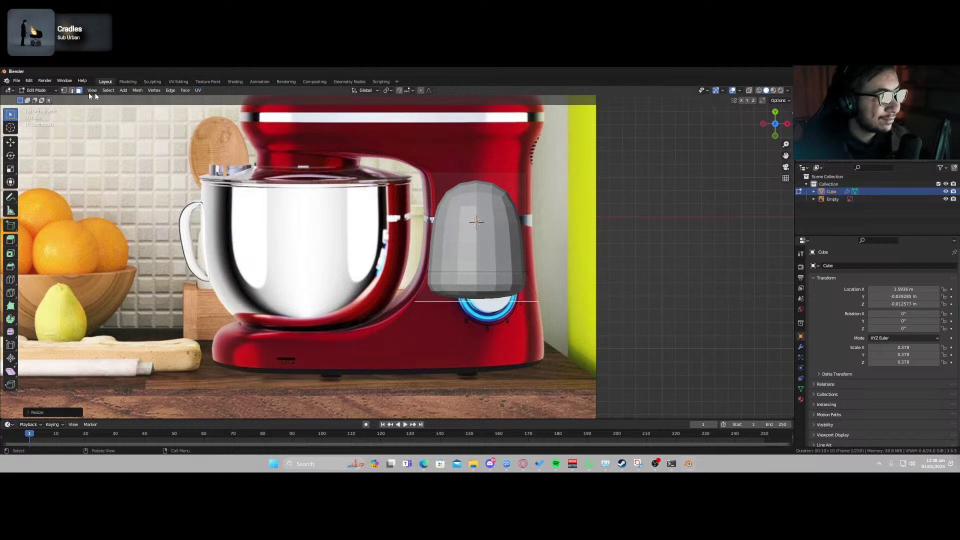
# Move the edges on the rear side of the column's upper section about 0.048 m outward along X.
pyautogui.click(71, 90)
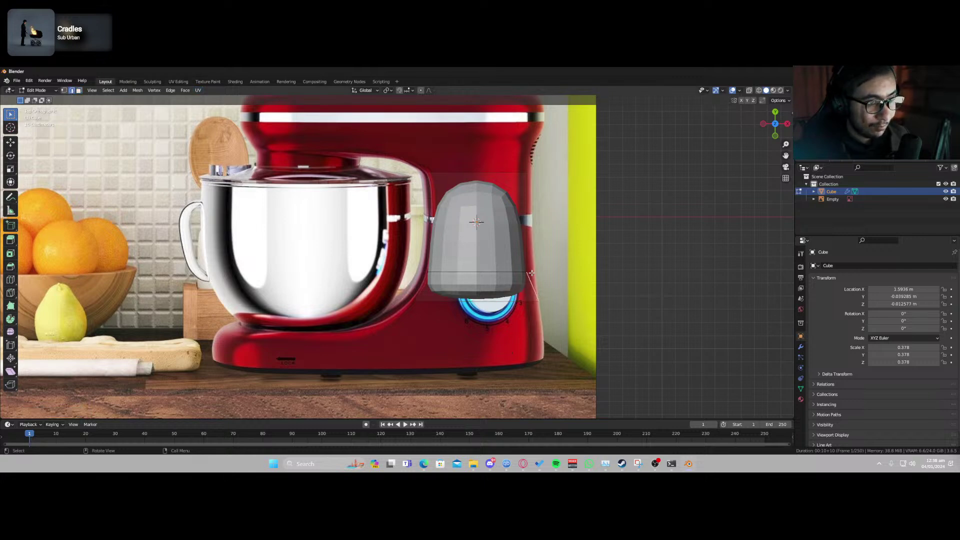
pyautogui.moveTo(533, 286); pyautogui.dragTo(504, 359, button='middle')
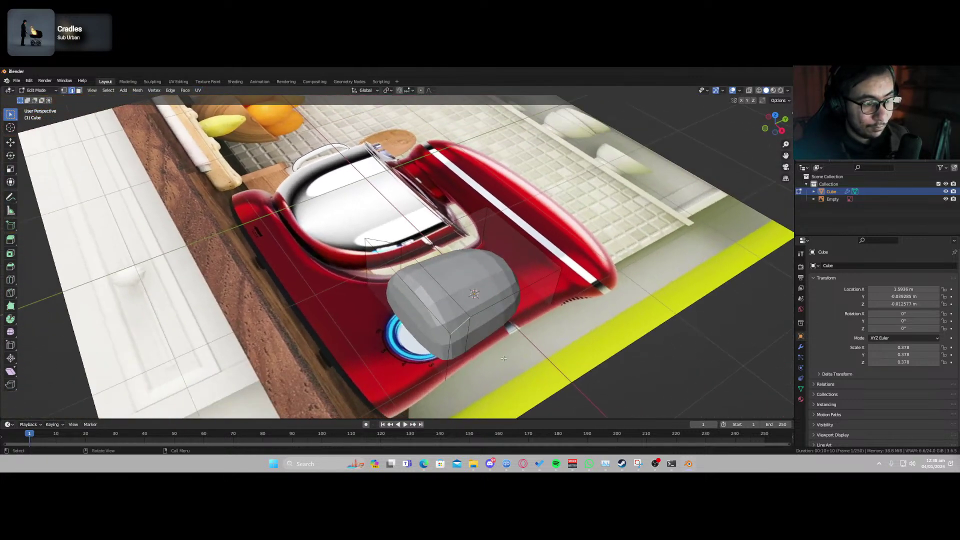
pyautogui.click(472, 343)
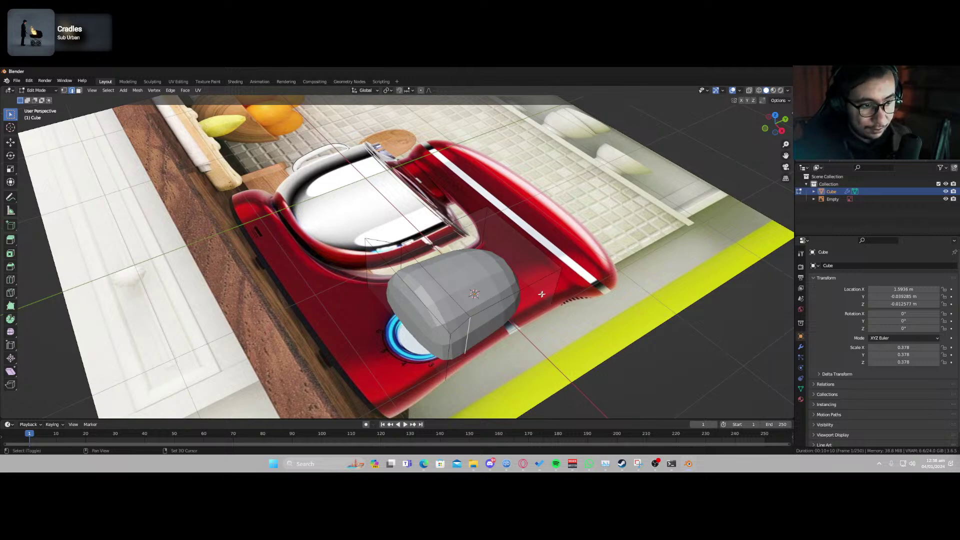
pyautogui.press('KP_7')
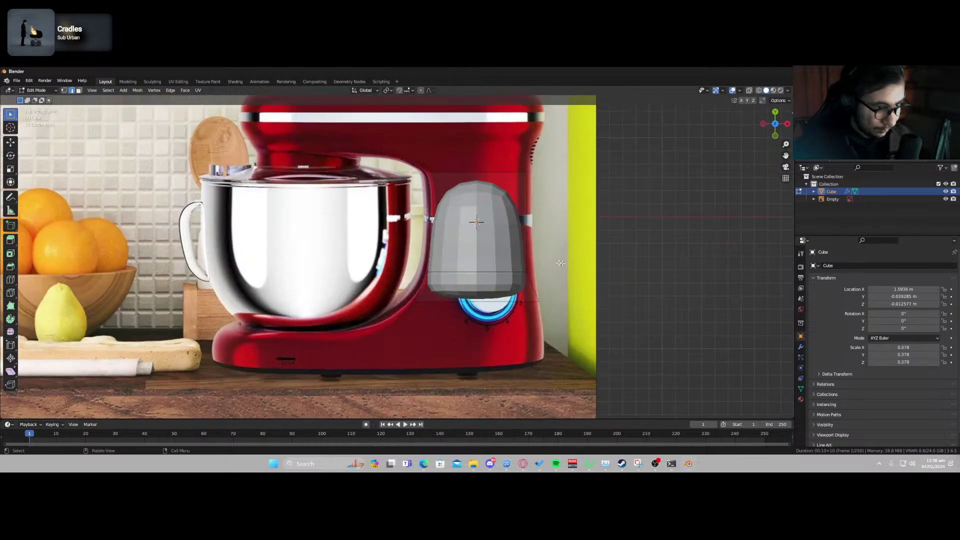
pyautogui.press('g')
pyautogui.press('x')
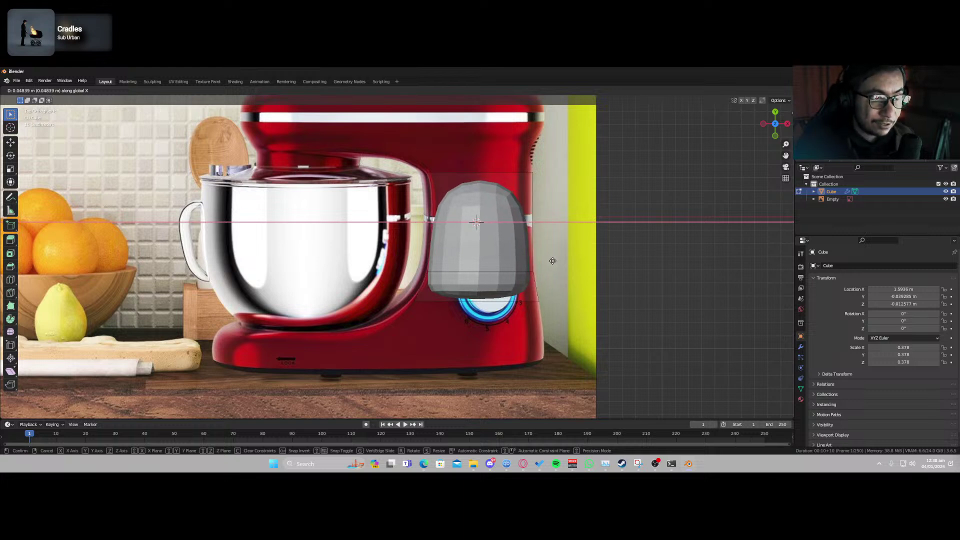
pyautogui.click(551, 260)
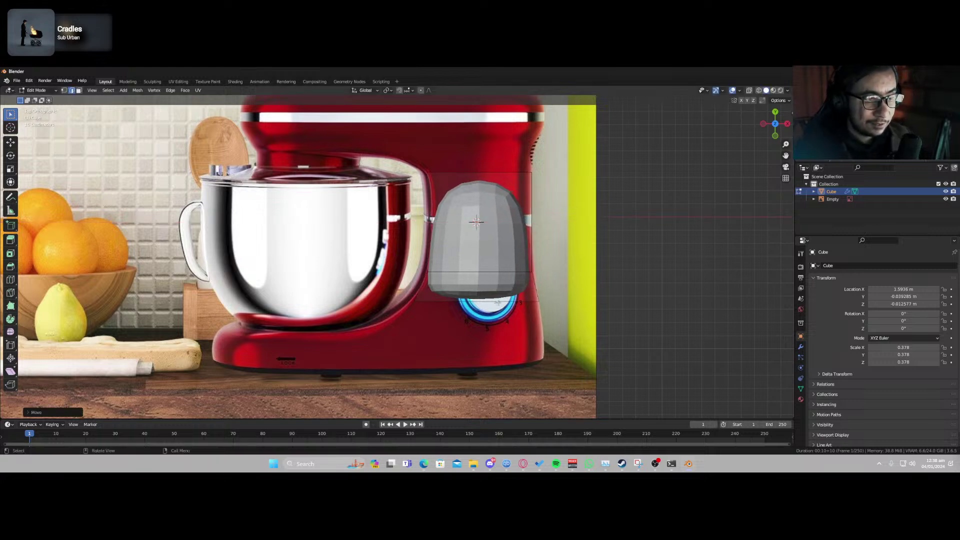
# Extrude the column's lower face about 0.456 m down to the foot of the mixer.
pyautogui.click(79, 91)
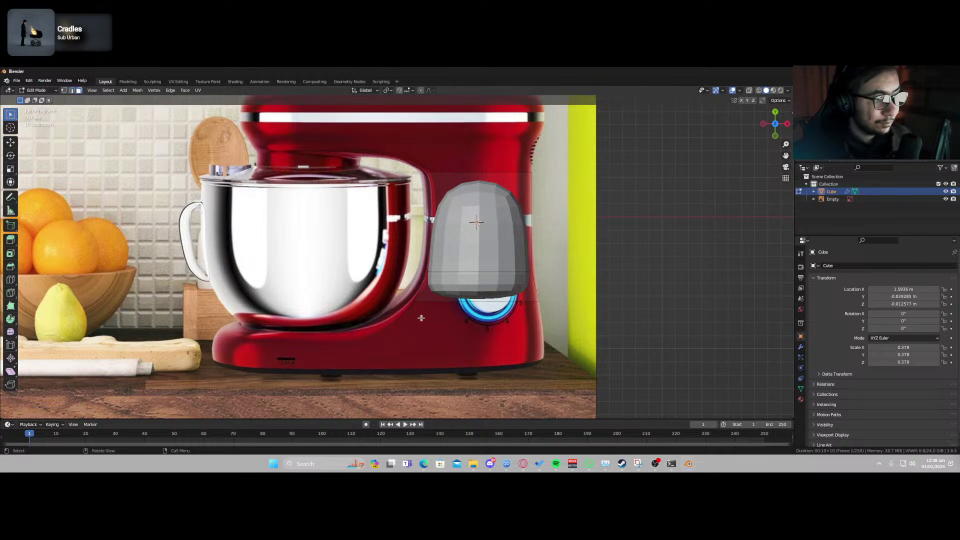
pyautogui.moveTo(420, 317); pyautogui.dragTo(435, 292, button='middle')
pyautogui.click(461, 296)
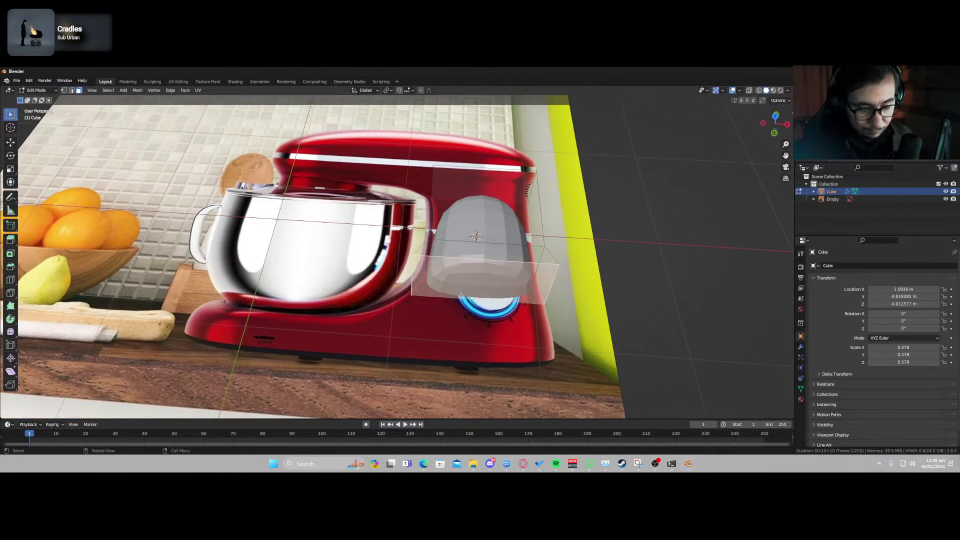
pyautogui.press('KP_1')
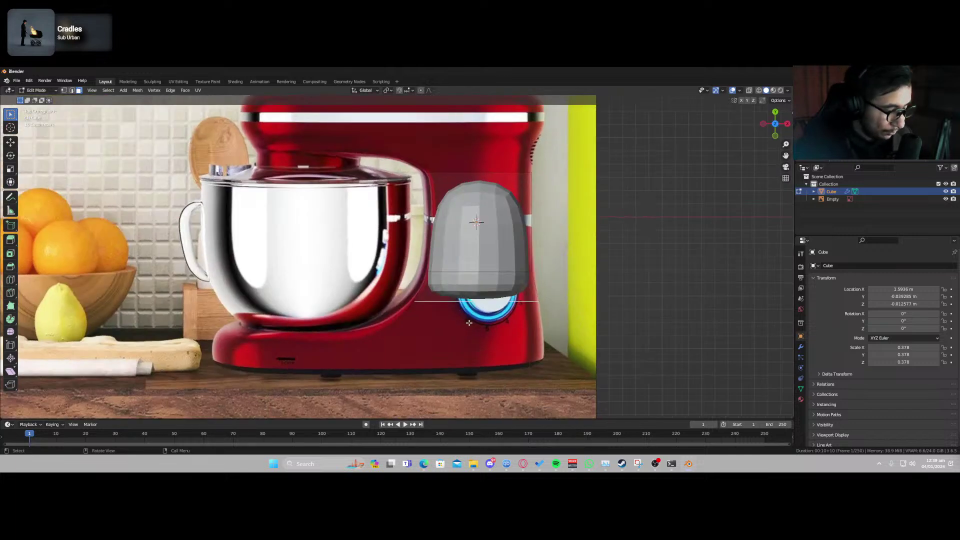
pyautogui.press('e')
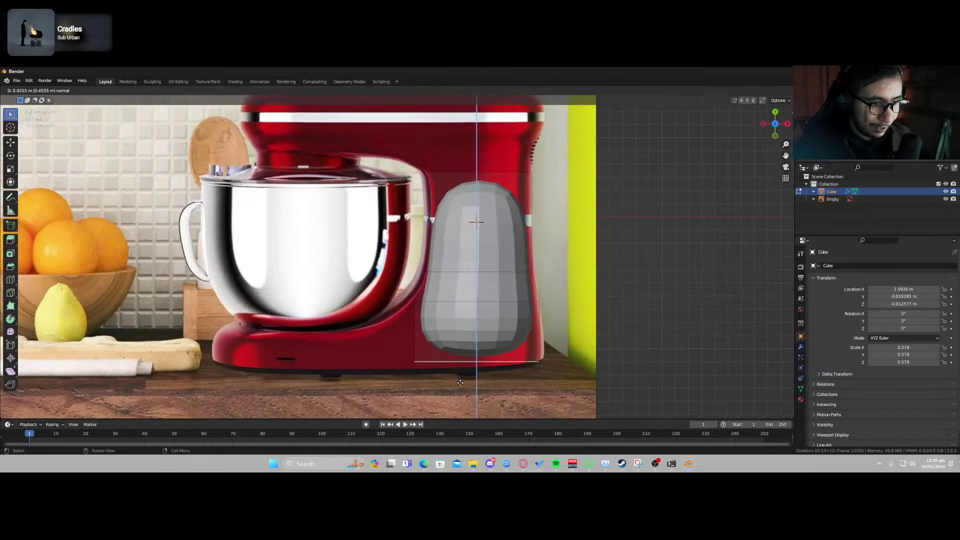
pyautogui.click(460, 383)
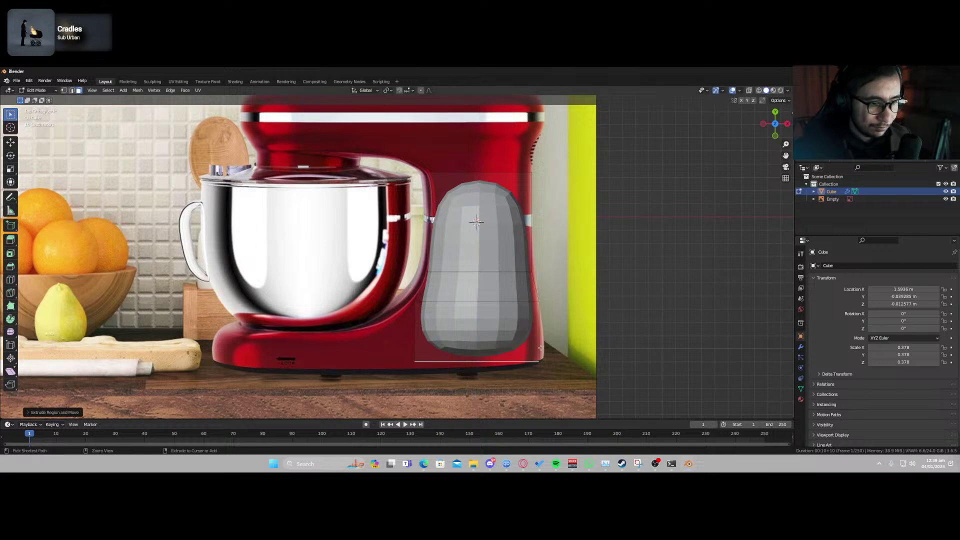
# Move the column's lower rear edge about 0.046 m in X and 0.017 m in Y to the mixer's back corner.
pyautogui.moveTo(547, 361); pyautogui.dragTo(501, 379, button='middle')
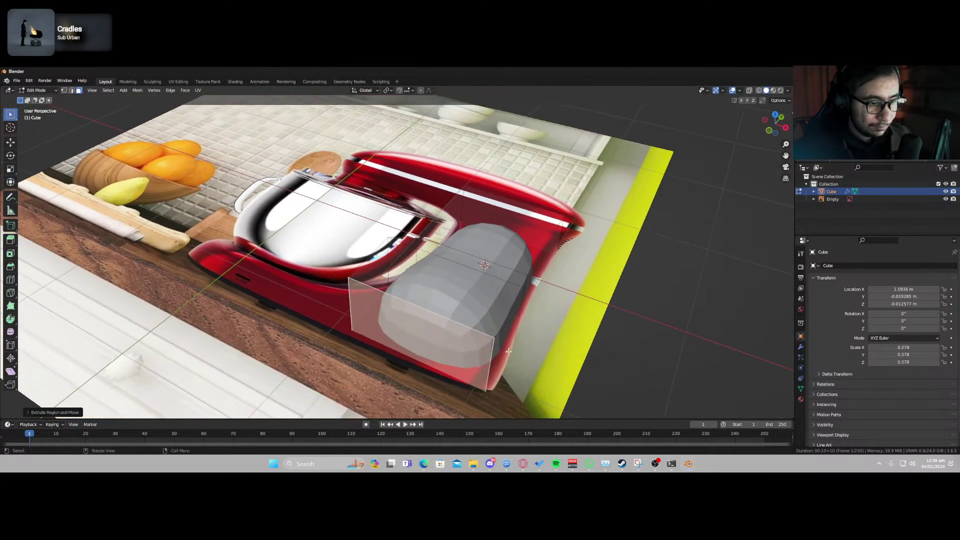
pyautogui.click(498, 382)
pyautogui.click(495, 378)
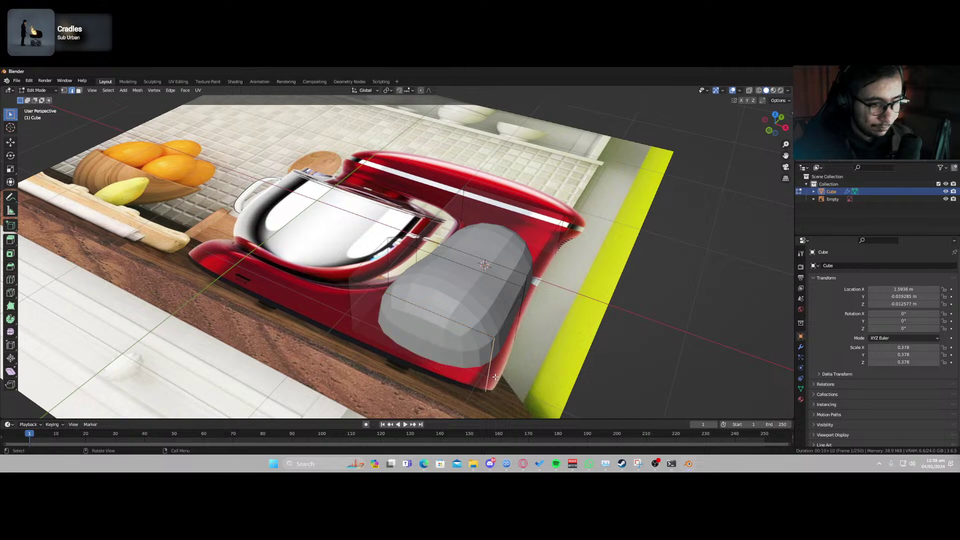
pyautogui.press('KP_1')
pyautogui.press('KP_7')
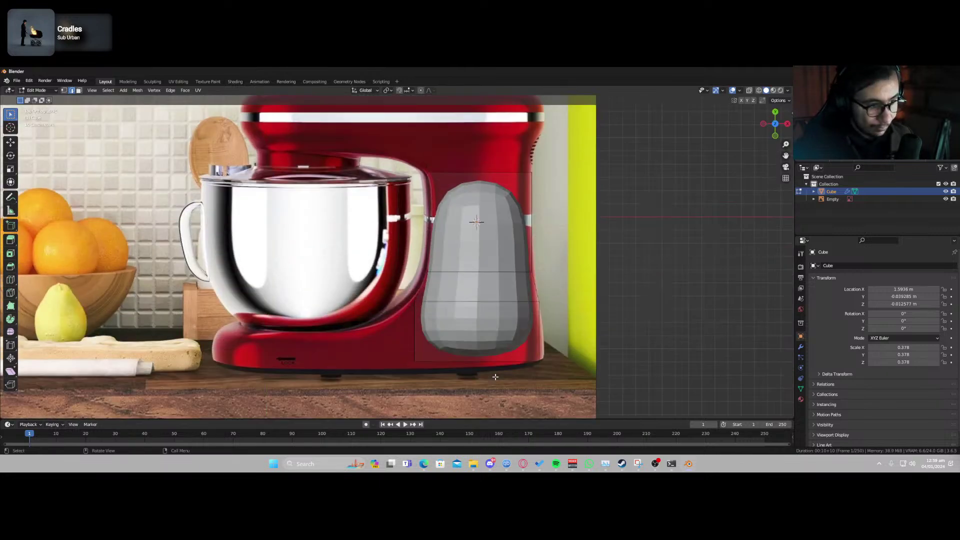
pyautogui.press('g')
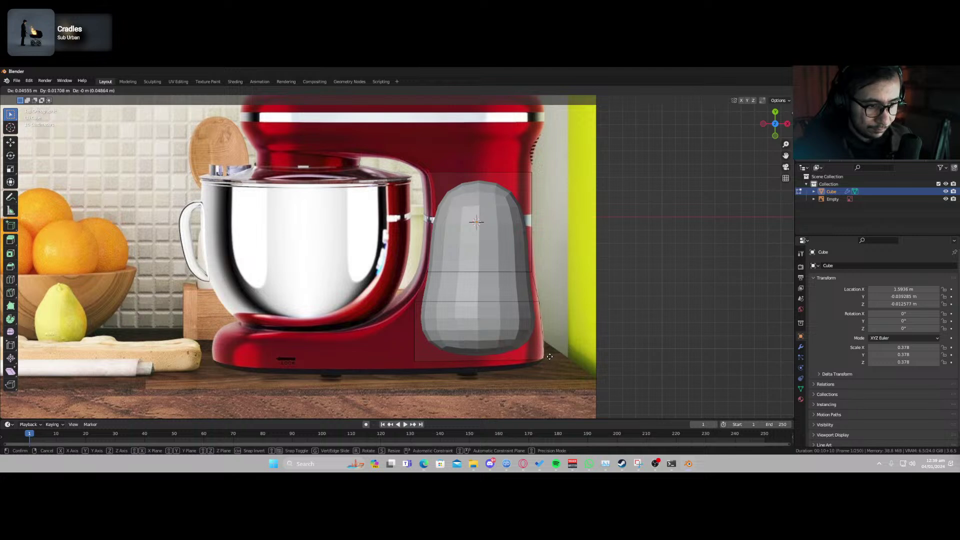
pyautogui.click(549, 357)
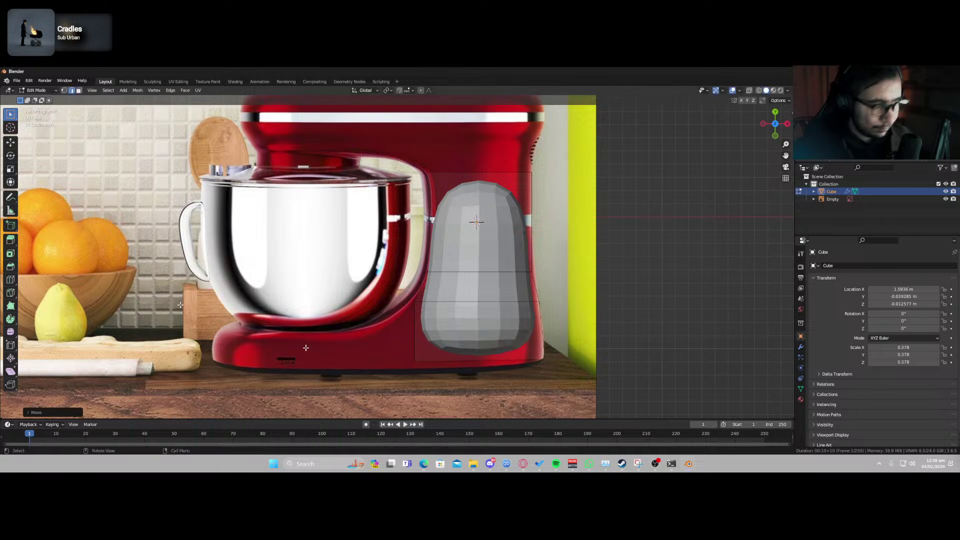
# Move the column's bottom face about 0.048 m down along Y to the mixer's underside.
pyautogui.click(79, 91)
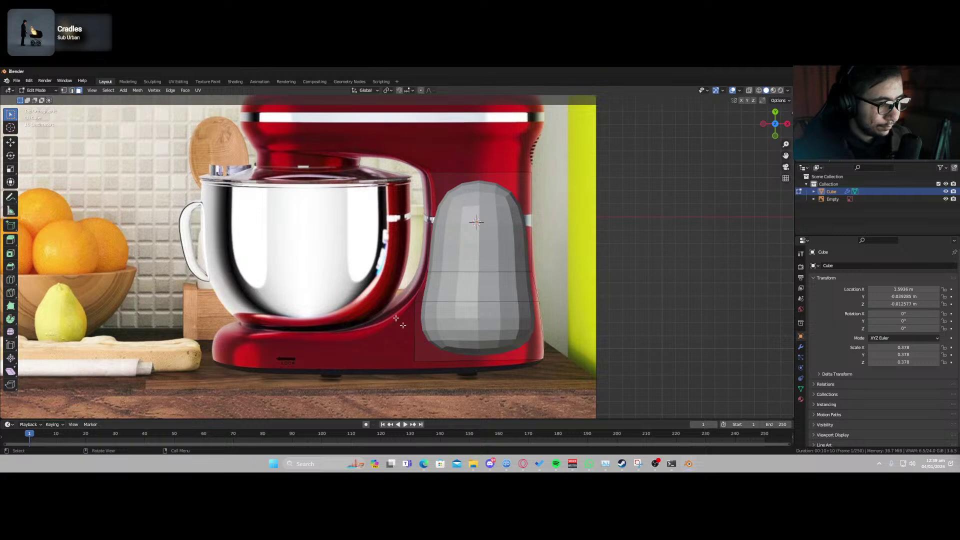
pyautogui.moveTo(432, 348); pyautogui.dragTo(460, 311, button='middle')
pyautogui.click(461, 311)
pyautogui.press('KP_7')
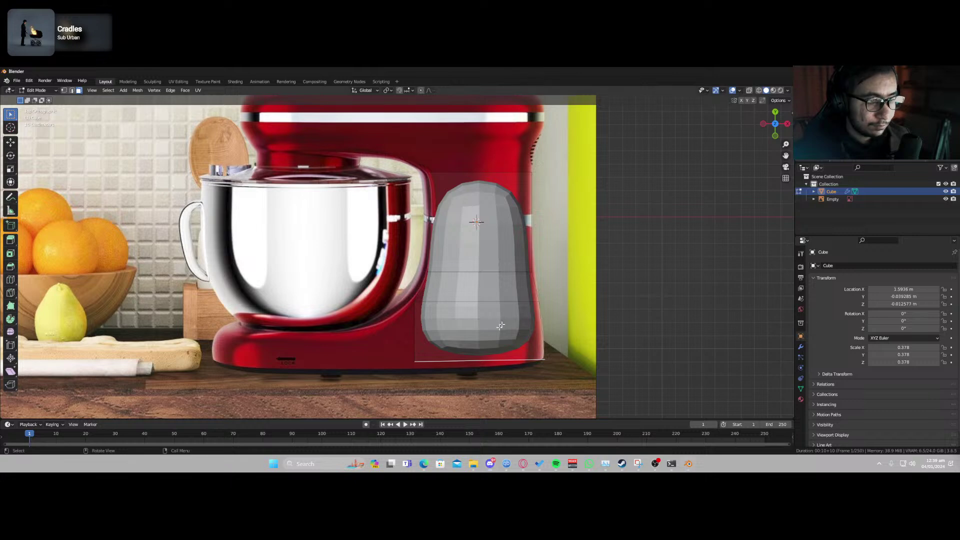
pyautogui.press('g')
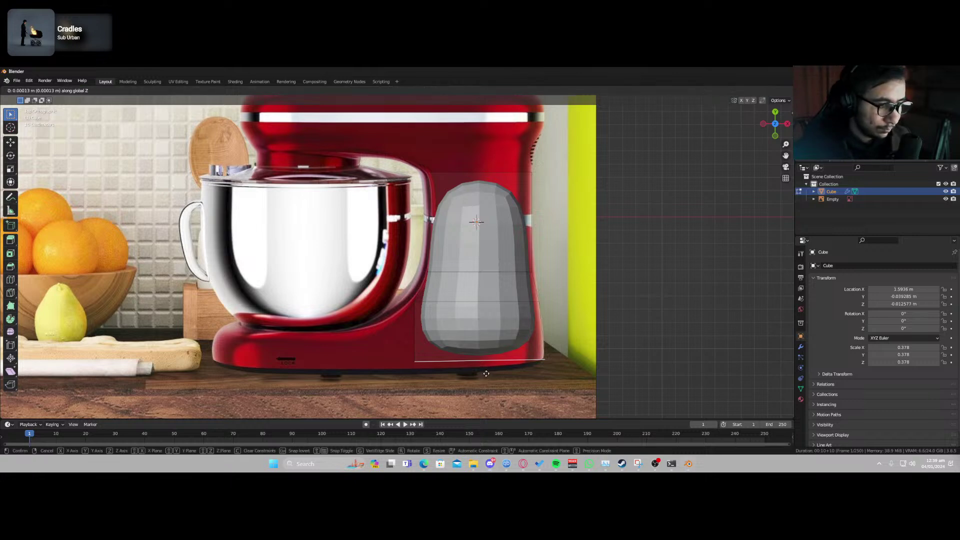
pyautogui.click(483, 372)
pyautogui.moveTo(484, 373); pyautogui.dragTo(481, 368, button='middle')
pyautogui.press('KP_7')
pyautogui.press('g')
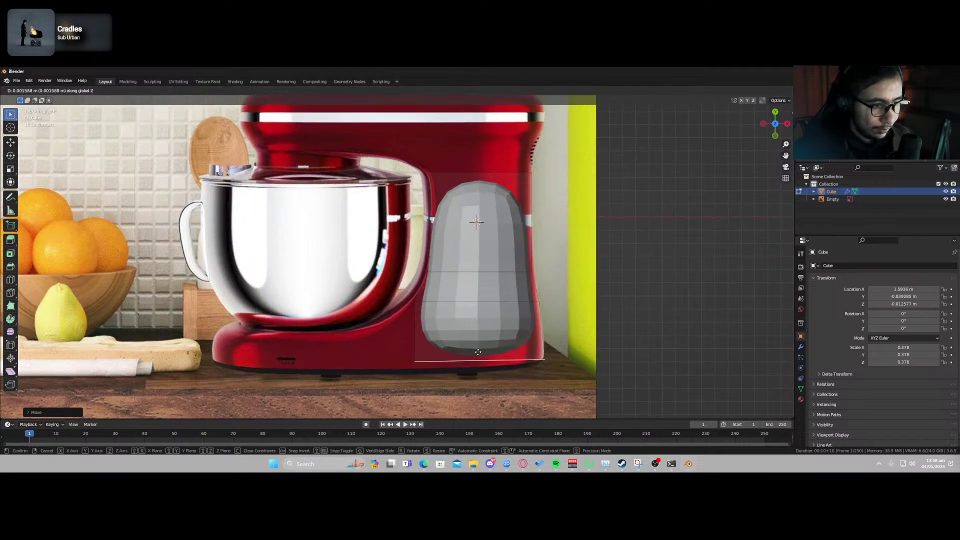
pyautogui.press('z')
pyautogui.press('y')
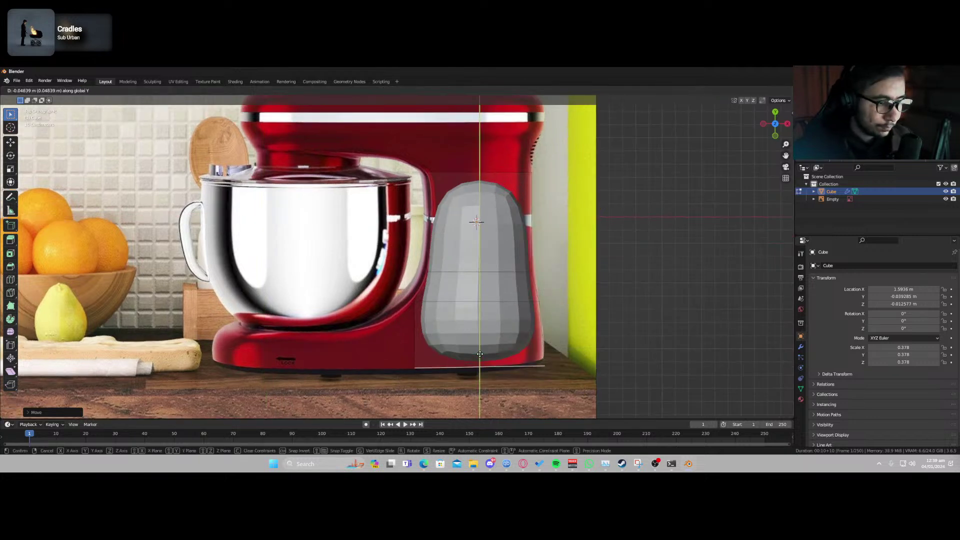
pyautogui.click(478, 354)
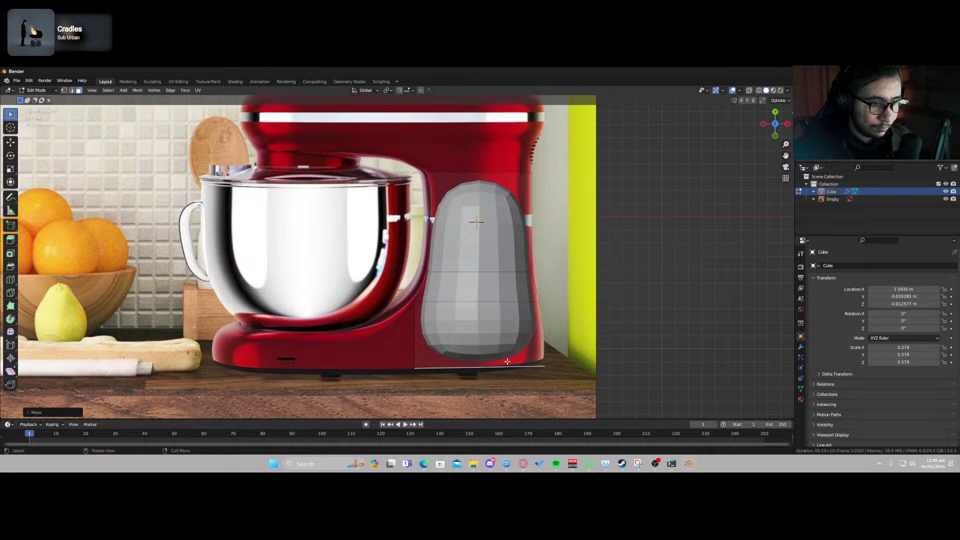
# Extrude the lower column's bowl-side face horizontally under the bowl to the front end of the mixer's base.
pyautogui.moveTo(411, 346); pyautogui.dragTo(447, 310, button='middle')
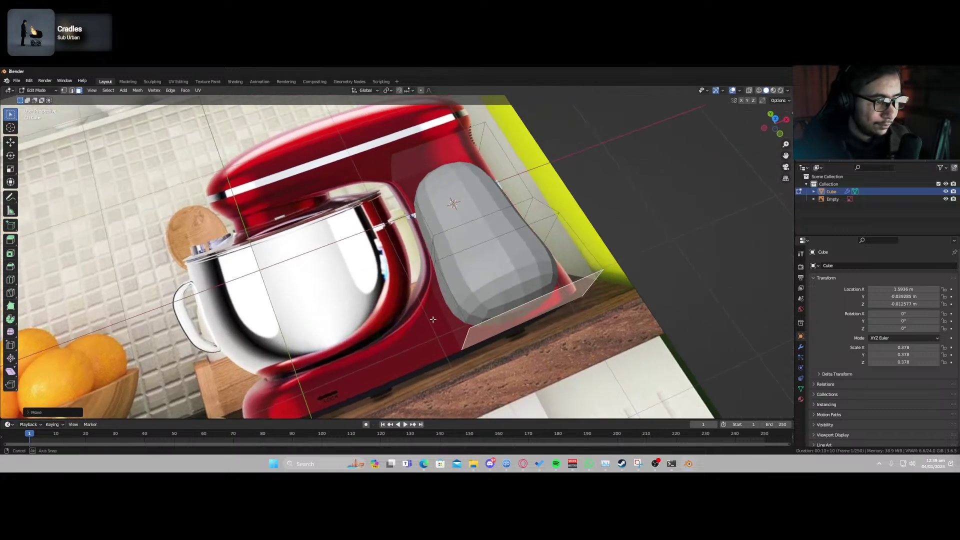
pyautogui.click(448, 310)
pyautogui.click(448, 312)
pyautogui.press('KP_7')
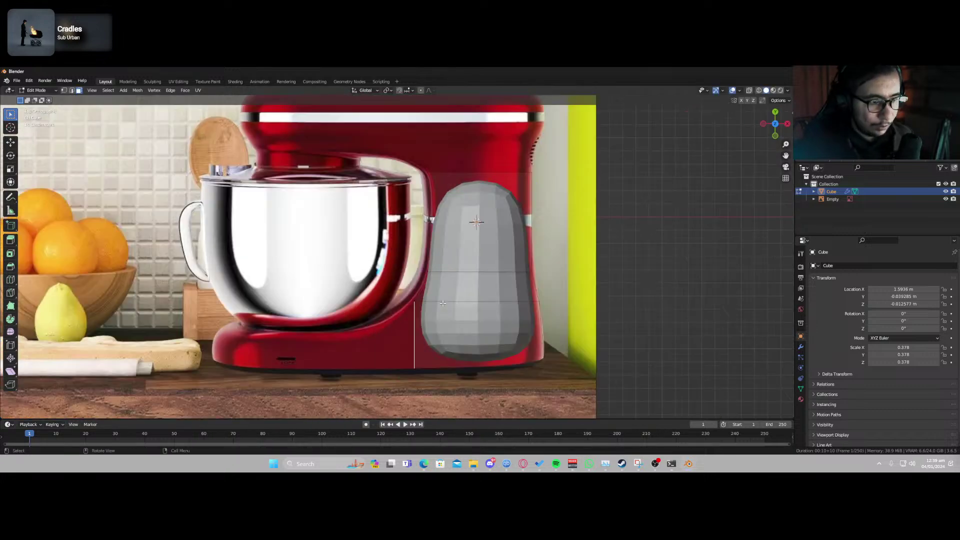
pyautogui.press('e')
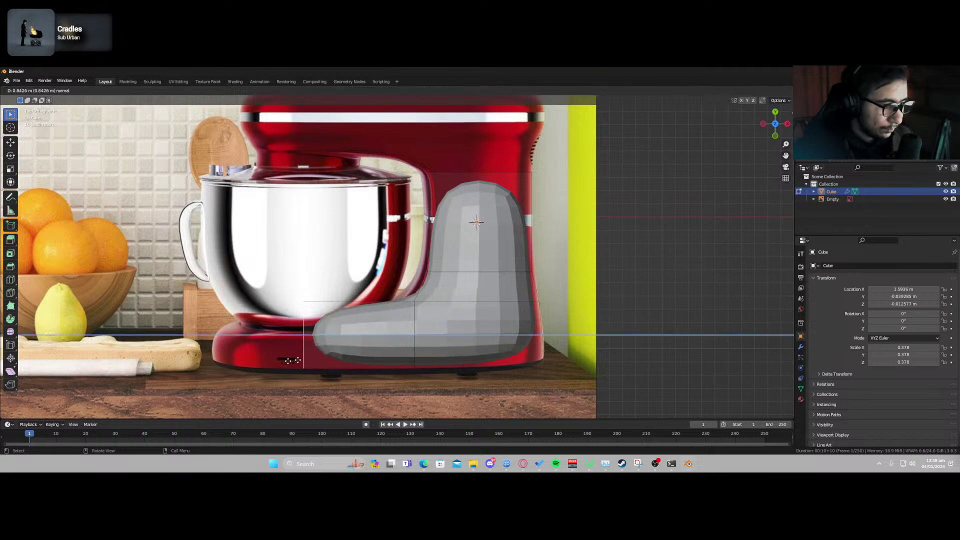
pyautogui.click(218, 365)
# Move the front end face of the base slightly down along Y to line up with the mixer's foot.
pyautogui.press('g')
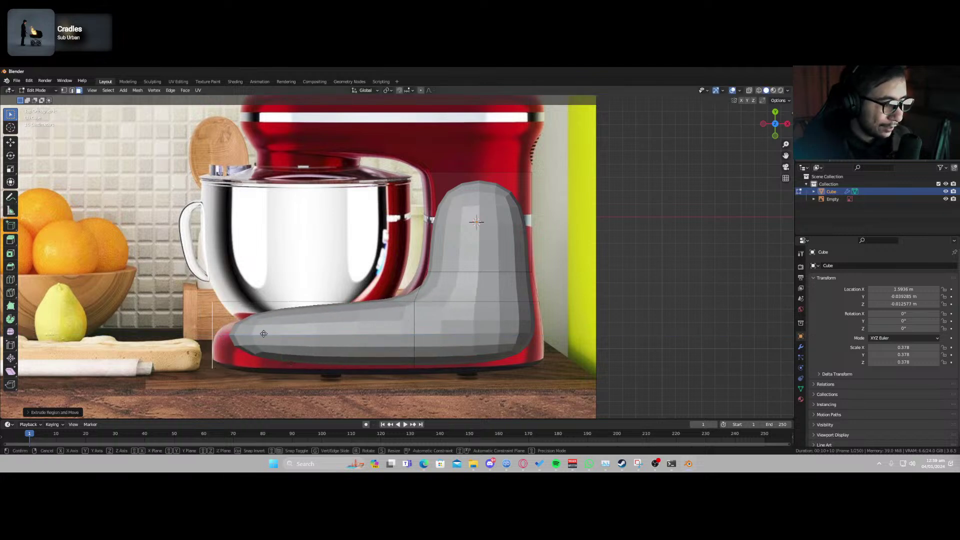
pyautogui.press('z')
pyautogui.press('y')
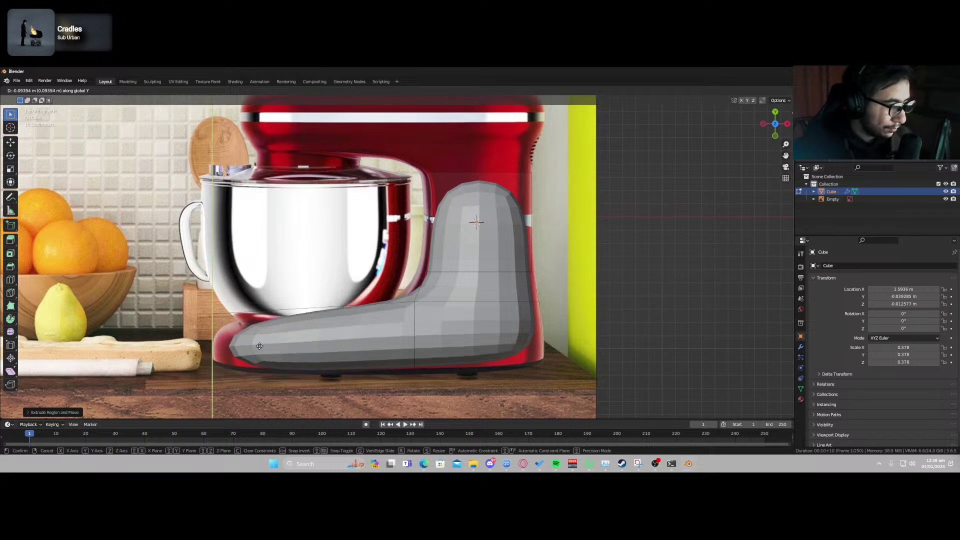
pyautogui.click(257, 336)
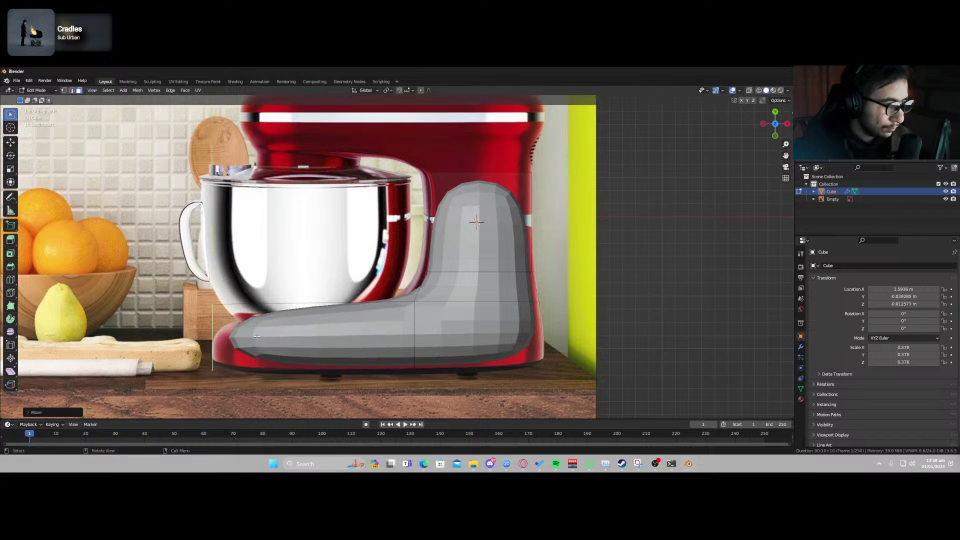
# Add one loop cut near the front end of the base and another near the top of the column.
pyautogui.hotkey('ctrl', 'r')
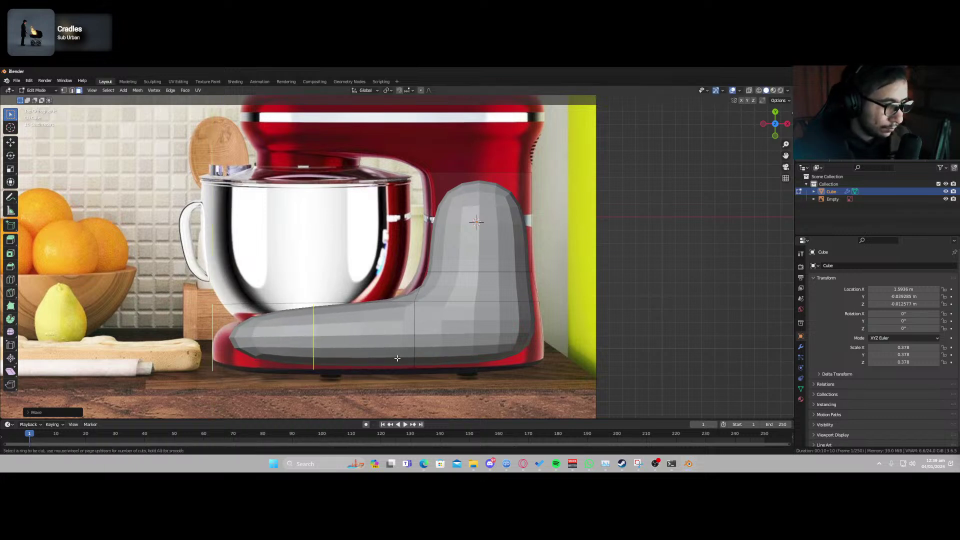
pyautogui.click(396, 358)
pyautogui.click(342, 360)
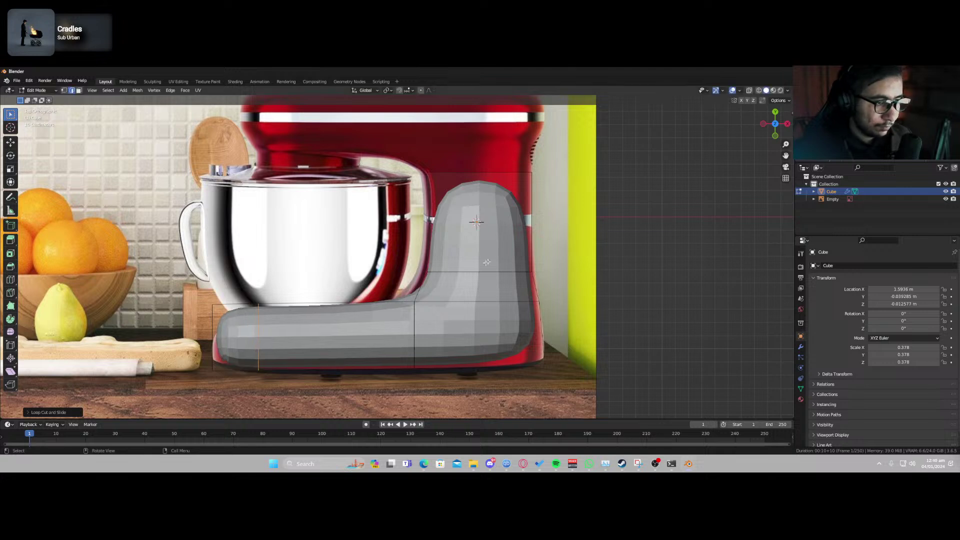
pyautogui.hotkey('ctrl', 'r')
pyautogui.click(507, 227)
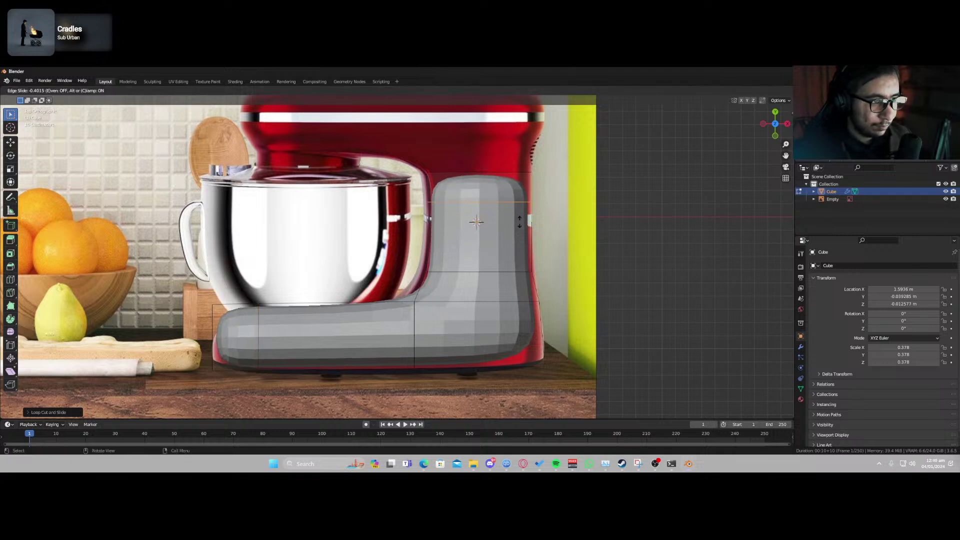
pyautogui.click(519, 206)
# Extrude the column's top face up into the mixer's head and scale the new face to about 1.13.
pyautogui.moveTo(505, 190); pyautogui.dragTo(485, 204, button='middle')
pyautogui.click(486, 205)
pyautogui.keyDown('alt'); pyautogui.click(483, 219); pyautogui.keyUp('alt')
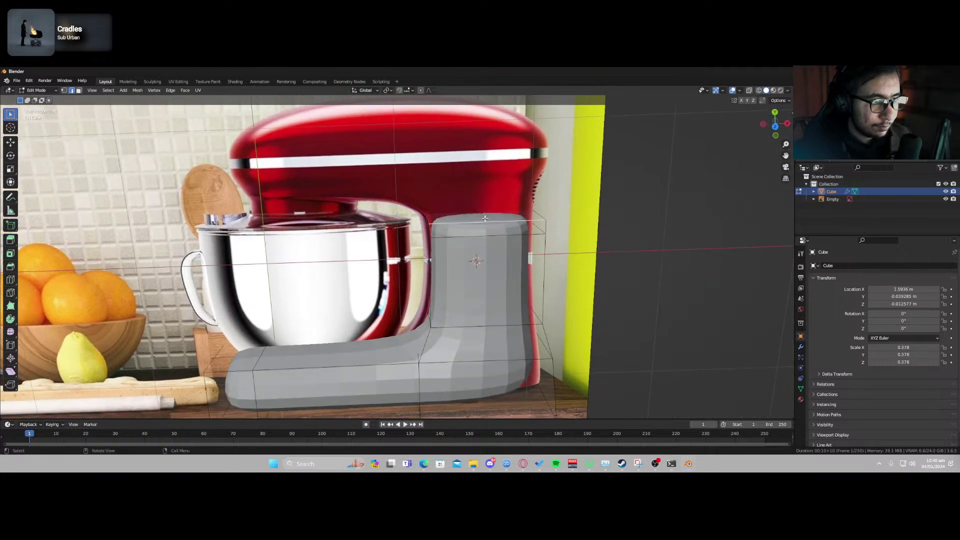
pyautogui.press('3')
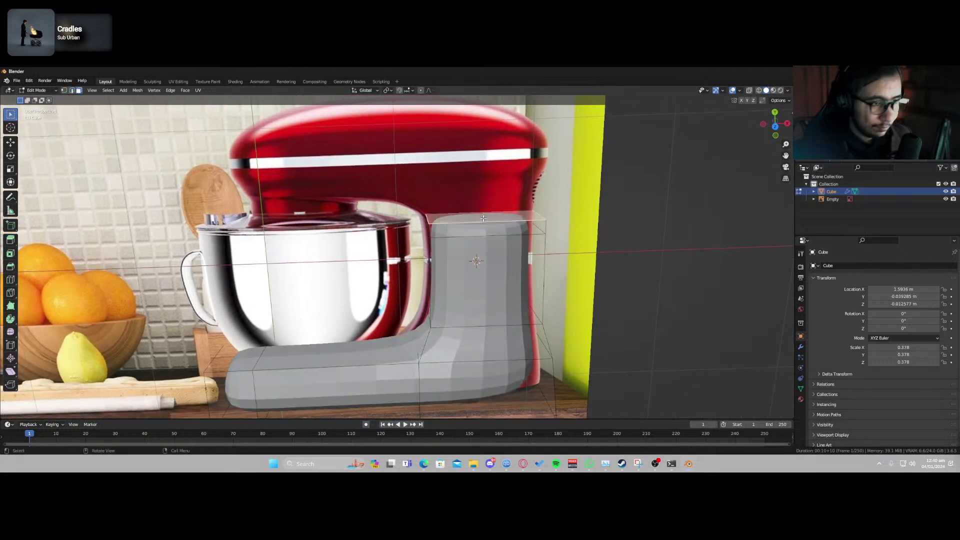
pyautogui.press('KP_1')
pyautogui.press('KP_7')
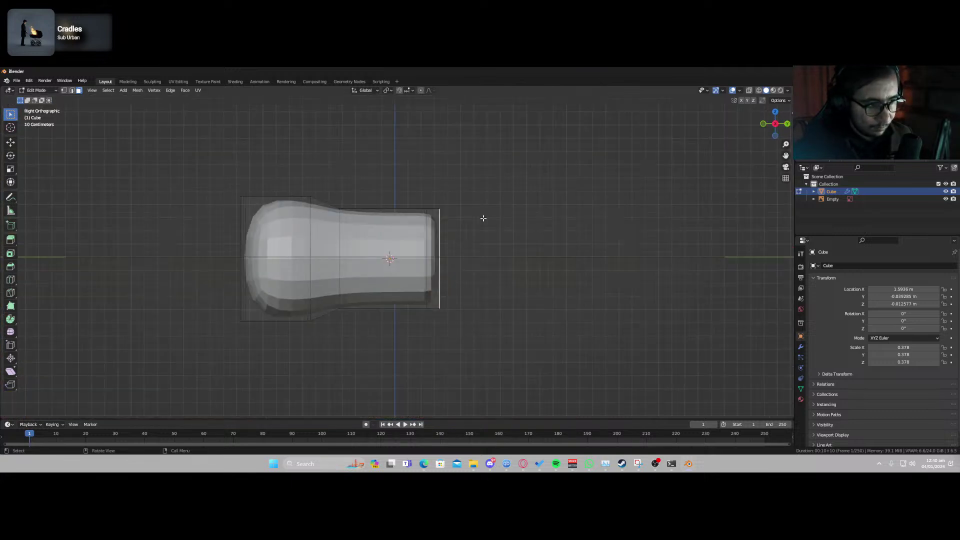
pyautogui.press('e')
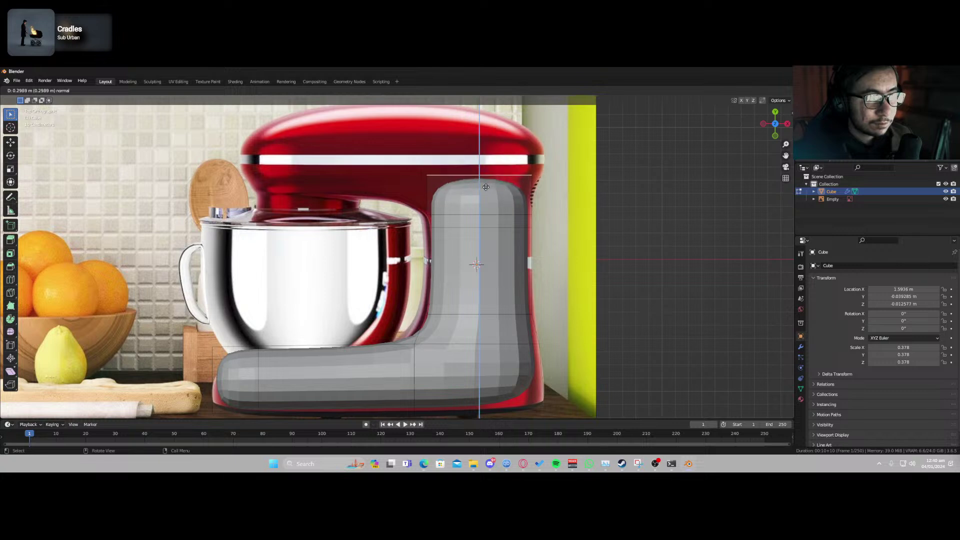
pyautogui.click(488, 190)
pyautogui.press('s')
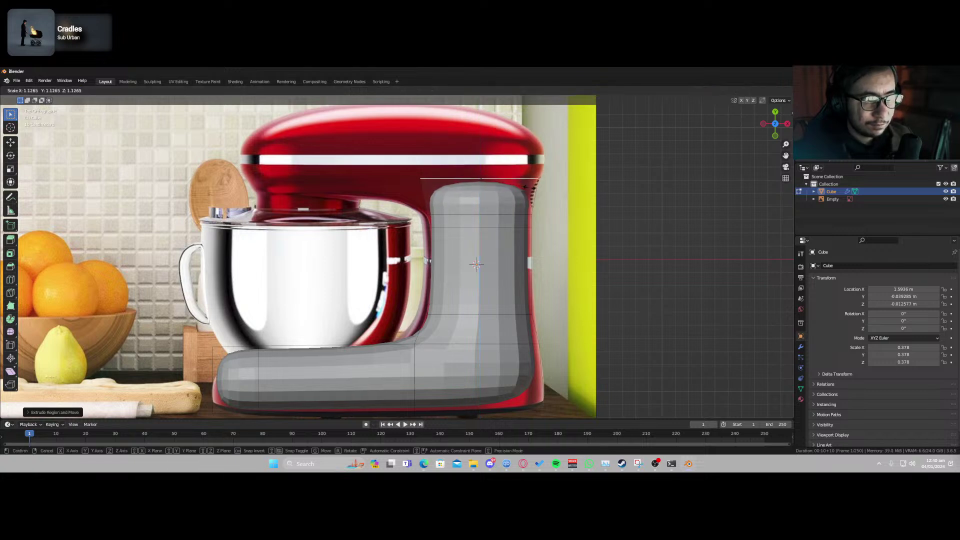
pyautogui.click(530, 187)
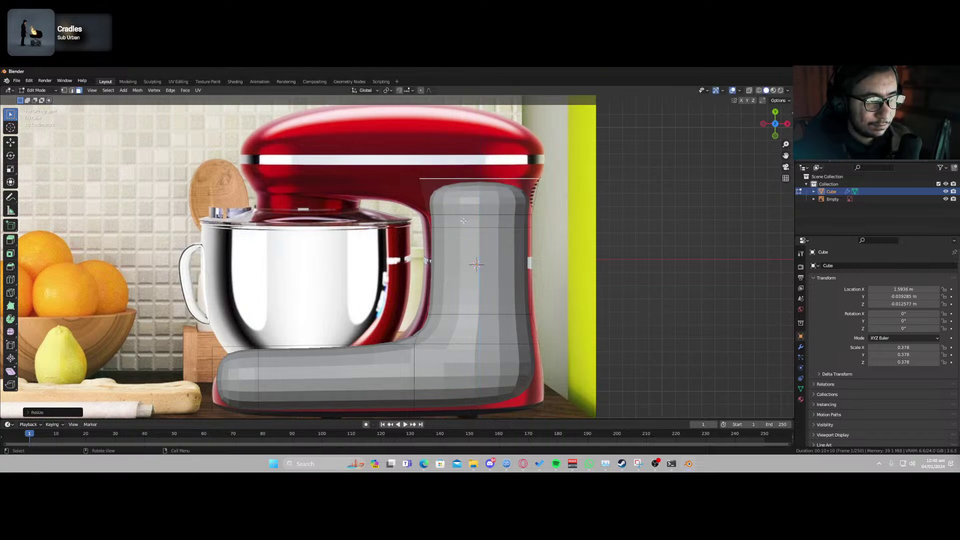
# Move the upper bowl-side edge of the column along X over the bowl, toward the neck of the mixer's head.
pyautogui.keyDown('shift'); pyautogui.moveTo(440, 200); pyautogui.dragTo(539, 183, button='middle'); pyautogui.keyUp('shift')
pyautogui.press('2')
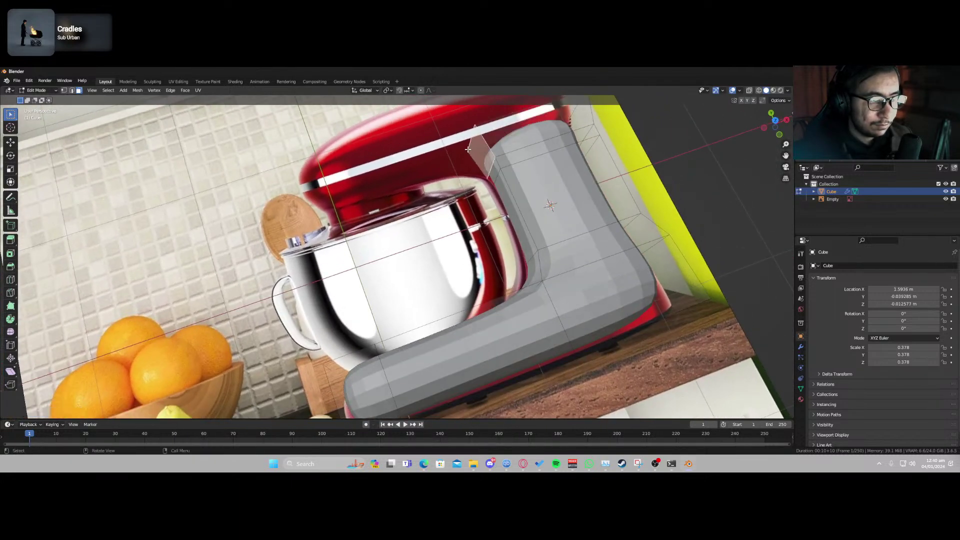
pyautogui.click(470, 146)
pyautogui.press('KP_7')
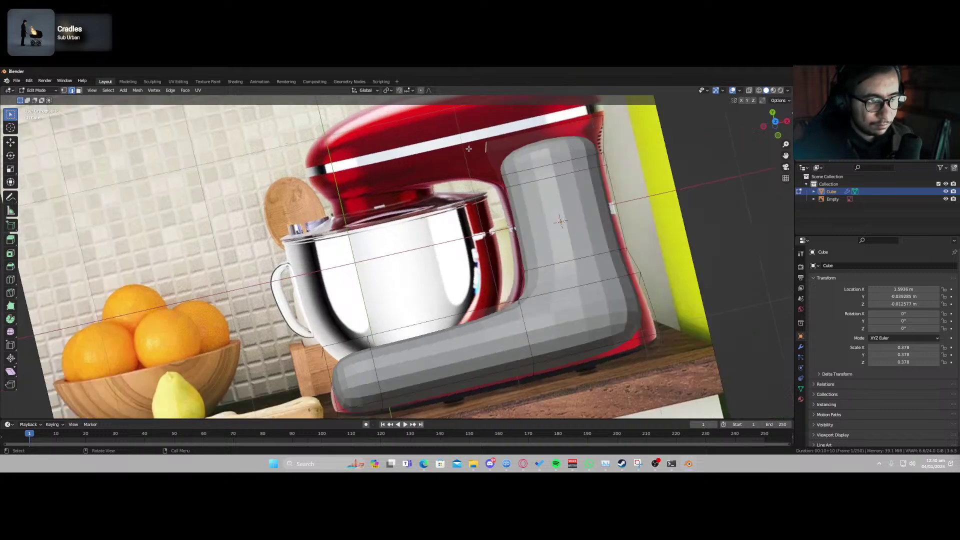
pyautogui.press('g')
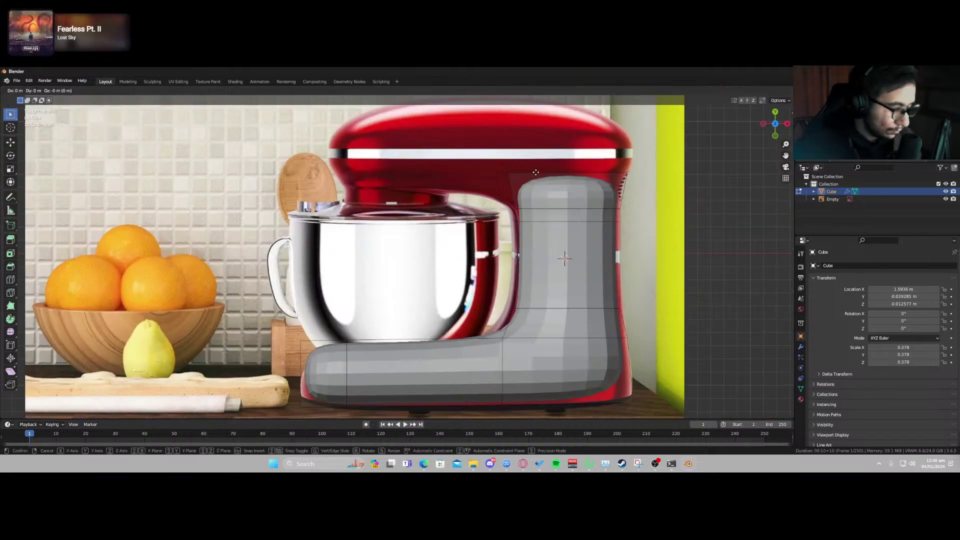
pyautogui.press('y')
pyautogui.press('x')
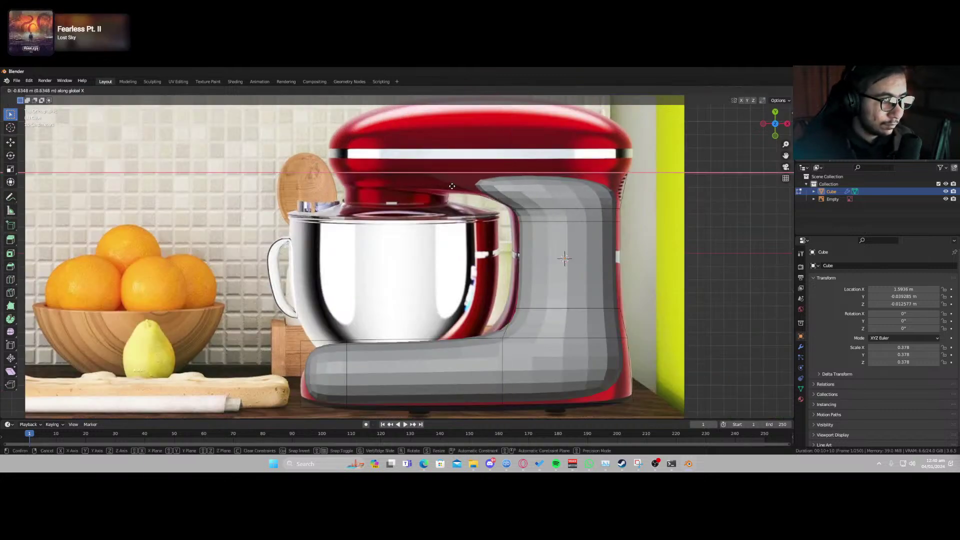
pyautogui.press('z')
pyautogui.click(451, 200)
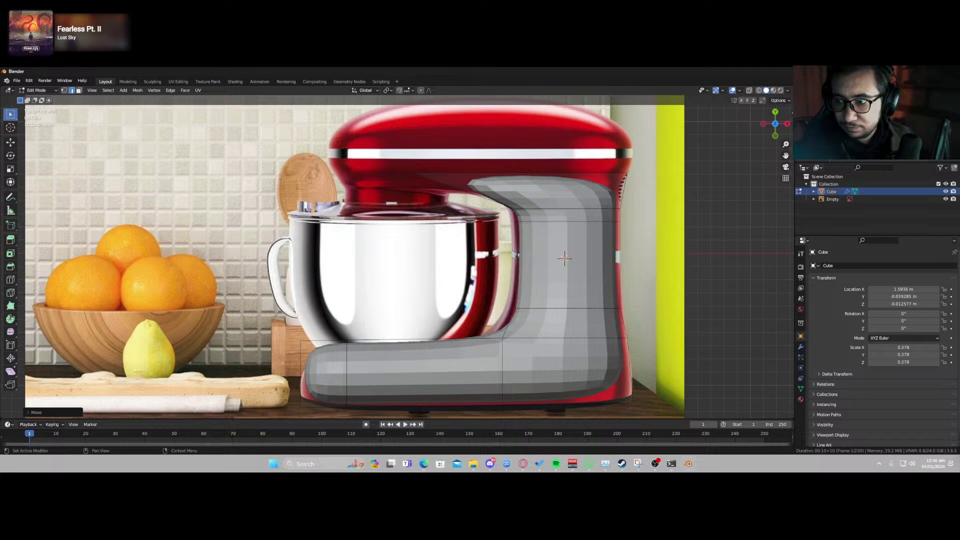
# Move the top face of the overhanging arm about 0.13 m down along Y to the head's lower edge.
pyautogui.moveTo(526, 176); pyautogui.dragTo(527, 230, button='middle')
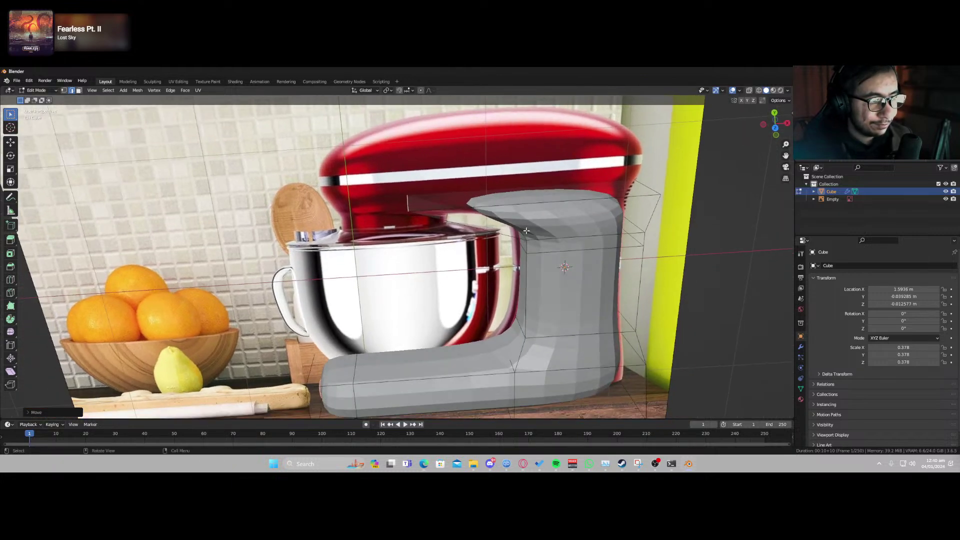
pyautogui.click(544, 194)
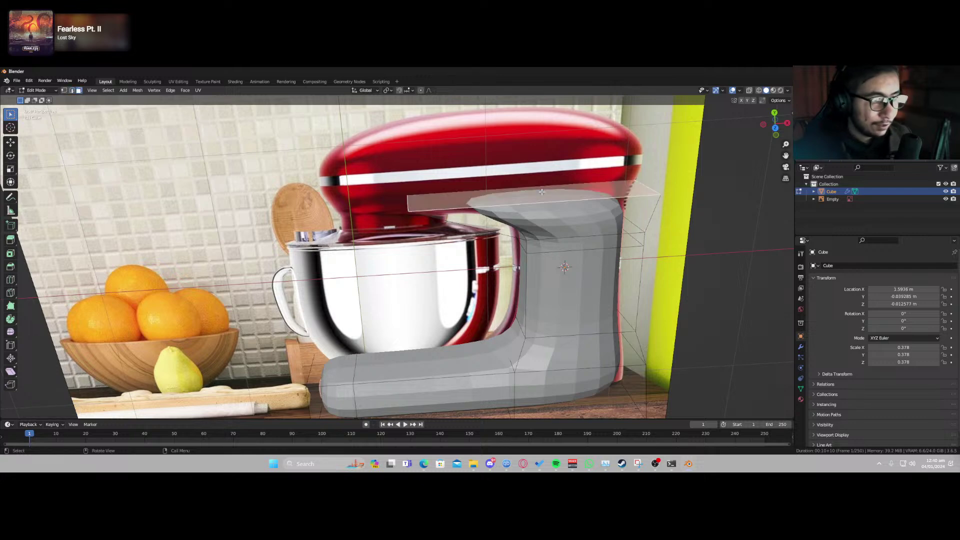
pyautogui.press('KP_7')
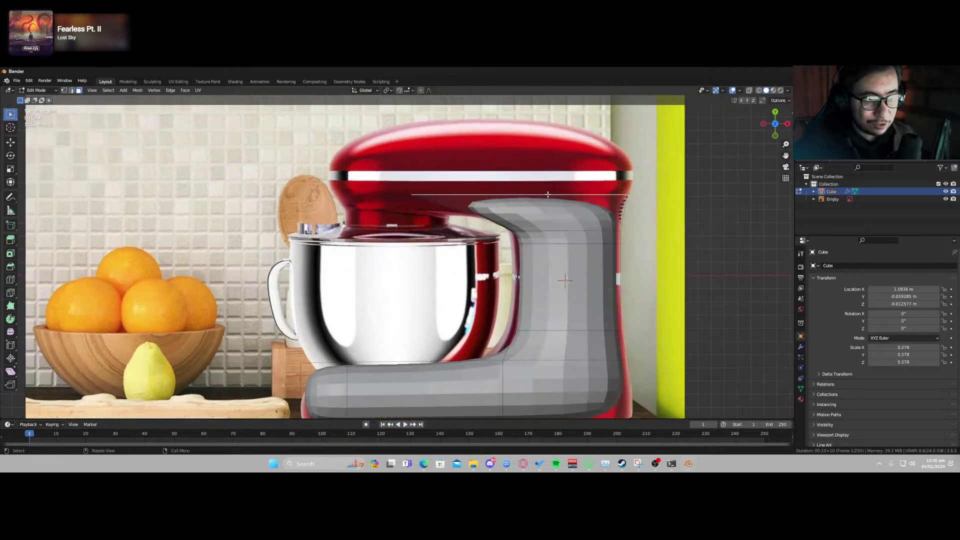
pyautogui.press('g')
pyautogui.press('z')
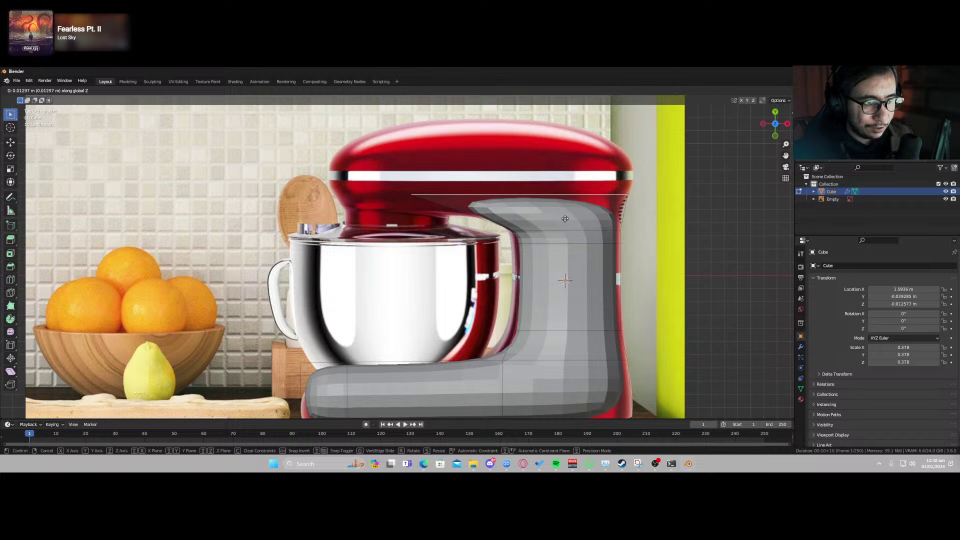
pyautogui.press('y')
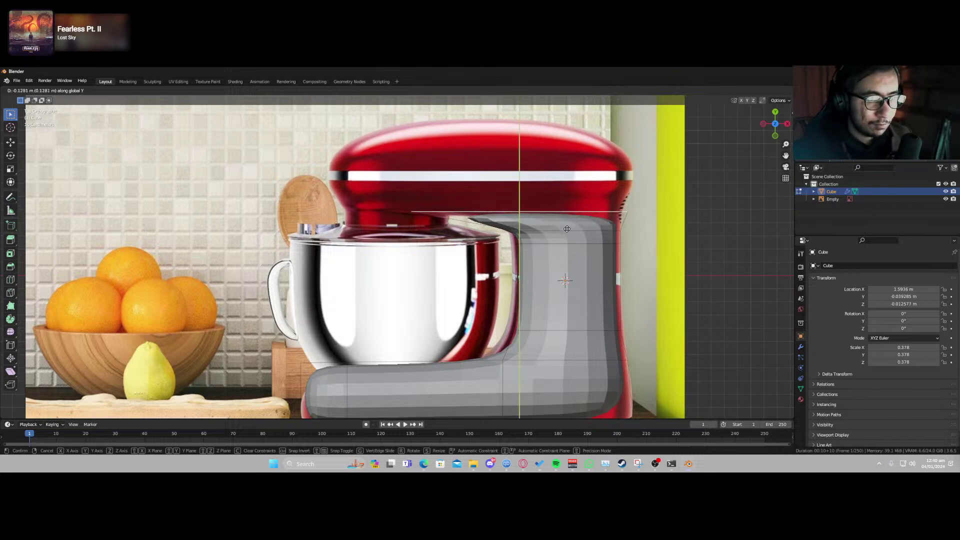
pyautogui.click(567, 228)
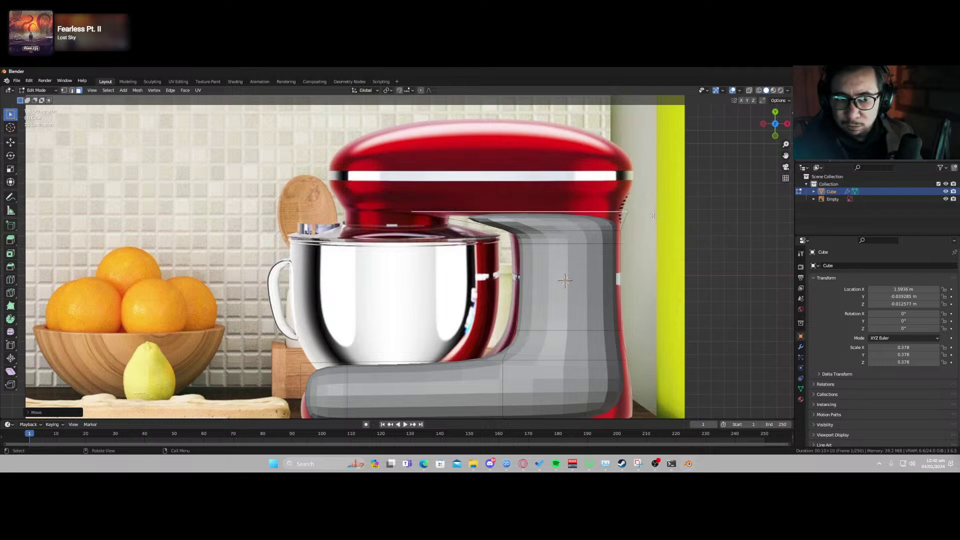
# Move the column's upper rear edge about 0.043 m inward along X to the mixer's back outline.
pyautogui.press('2')
pyautogui.moveTo(653, 210); pyautogui.dragTo(622, 308, button='middle')
pyautogui.click(640, 314)
pyautogui.press('KP_7')
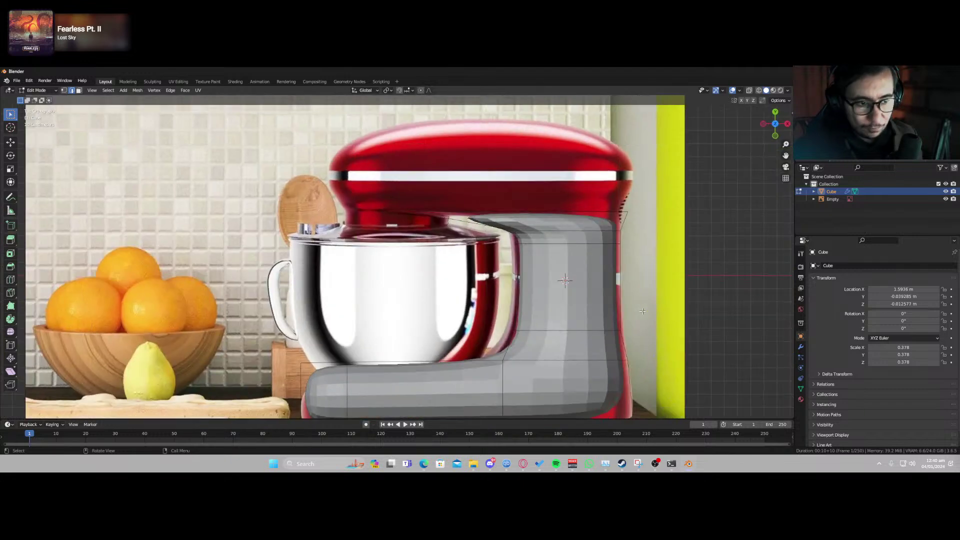
pyautogui.press('g')
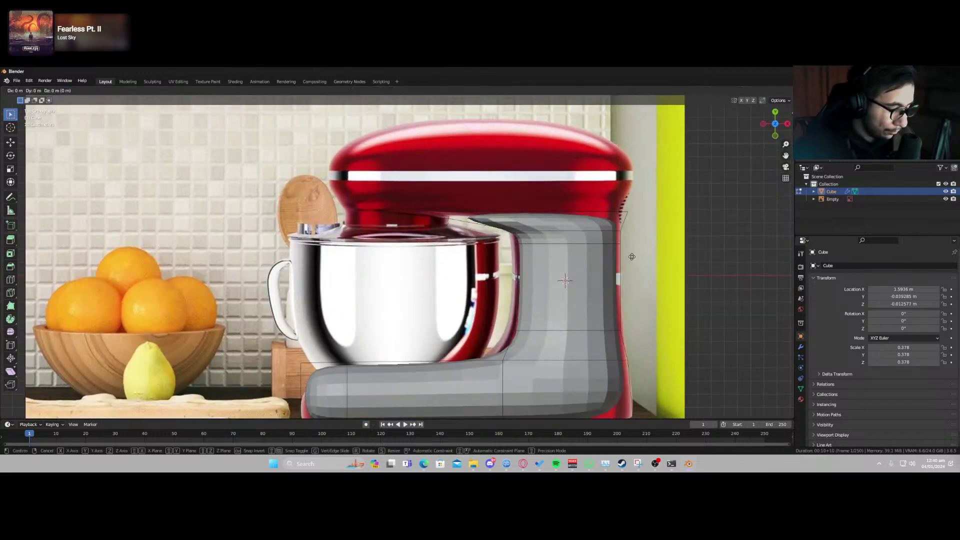
pyautogui.press('x')
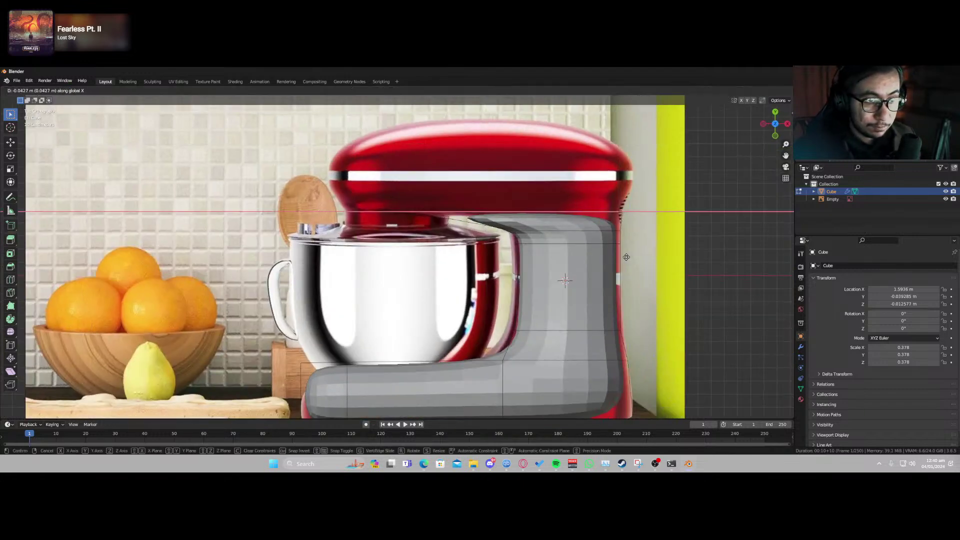
pyautogui.click(626, 257)
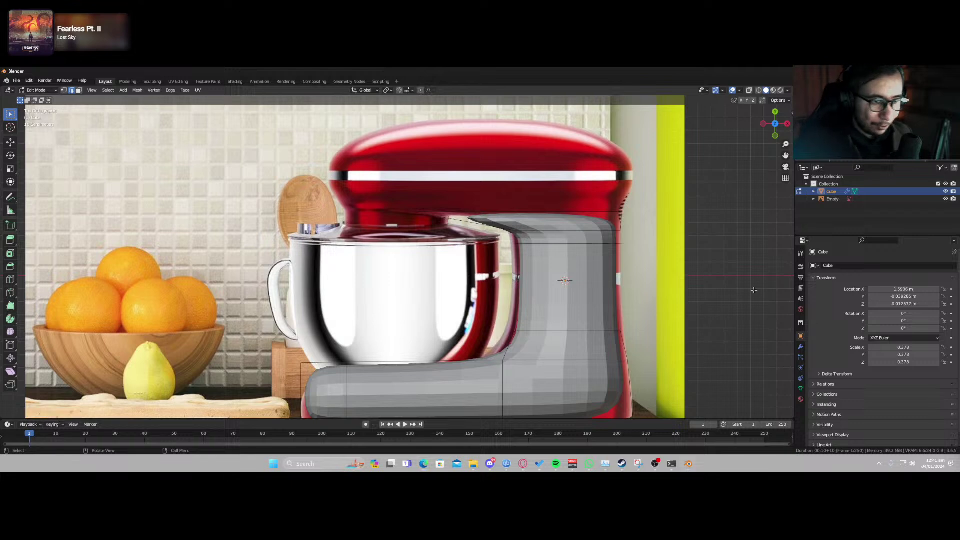
# Launch BlueStacks X and move its window off the modelling screen.
pyautogui.press('super')
pyautogui.write('blue')
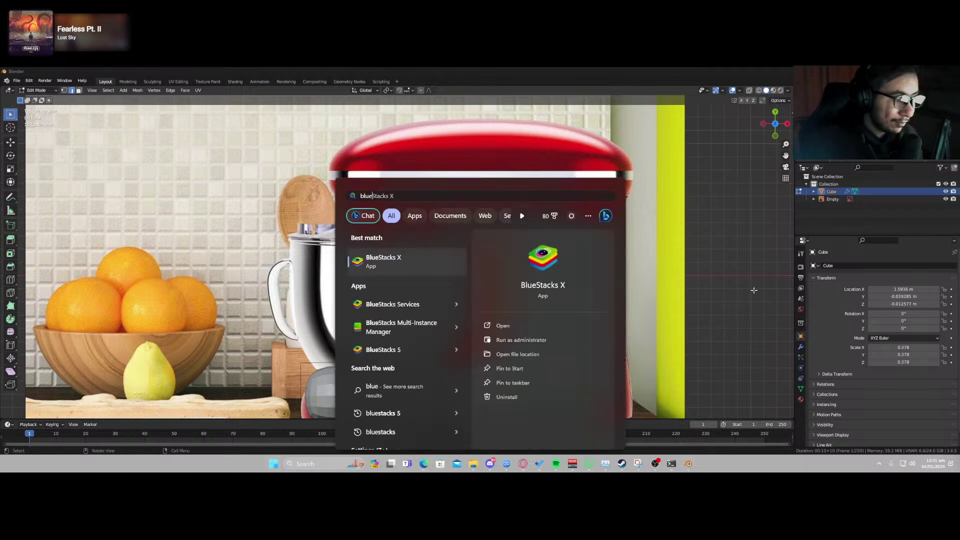
pyautogui.press('Return')
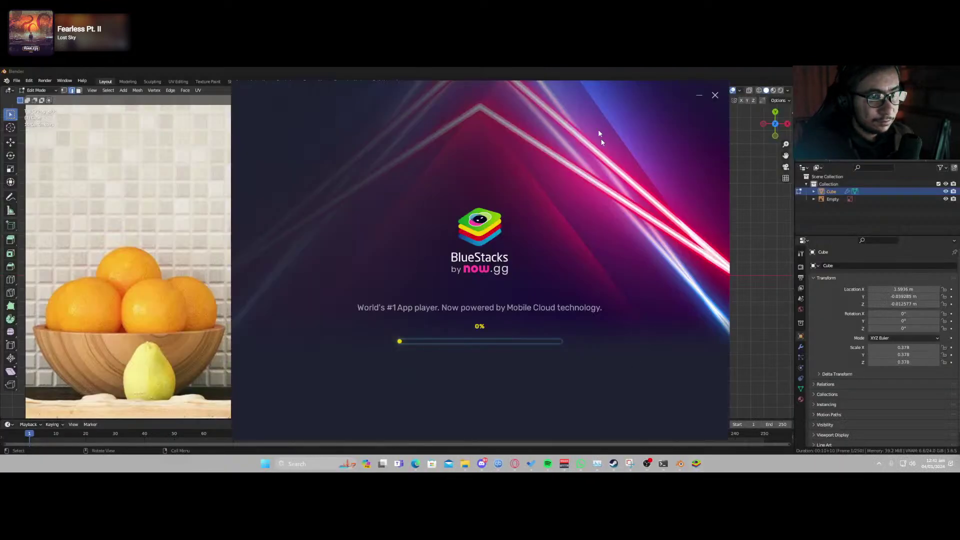
pyautogui.moveTo(574, 88); pyautogui.dragTo(0, 85)
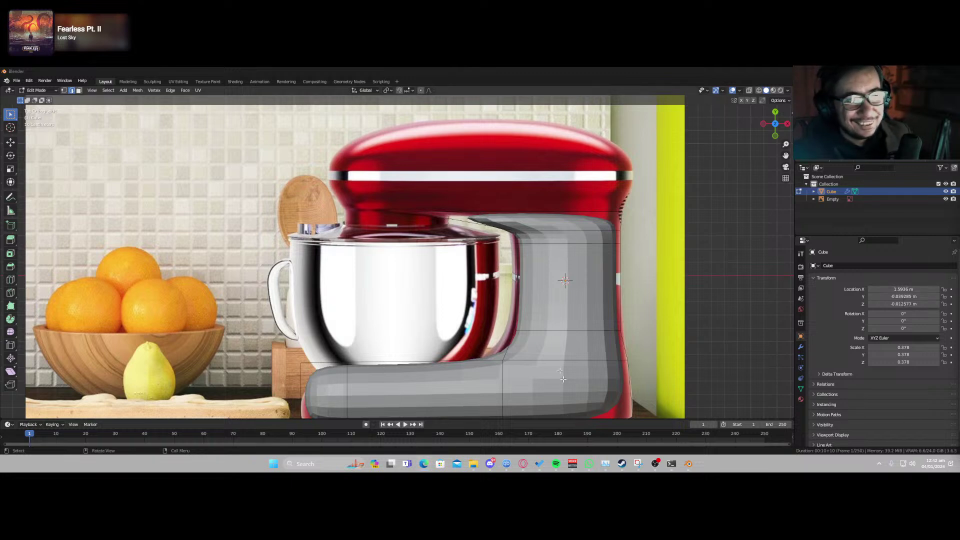
# Extrude the arm's top face about 0.21 m up to the silver stripe on the mixer's head.
pyautogui.moveTo(475, 220); pyautogui.dragTo(507, 225, button='middle')
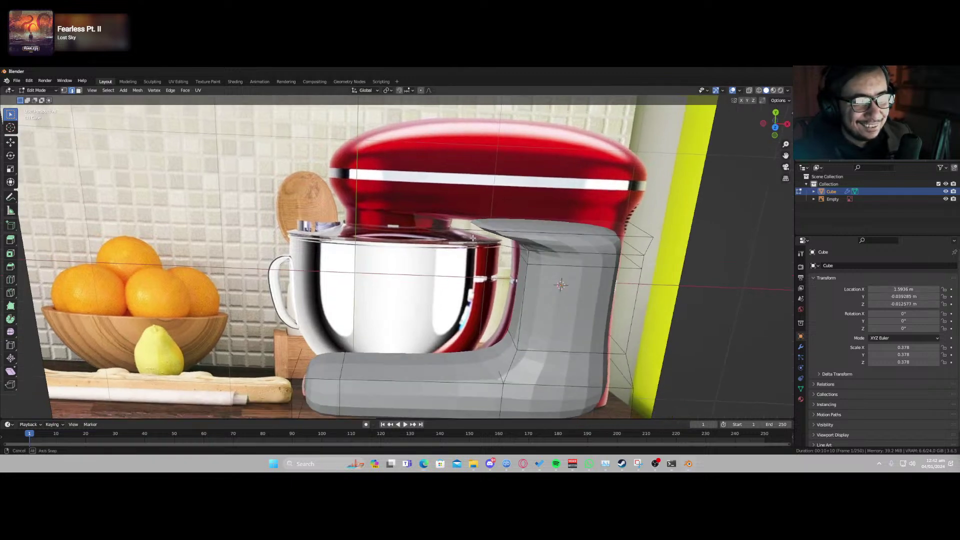
pyautogui.click(507, 225)
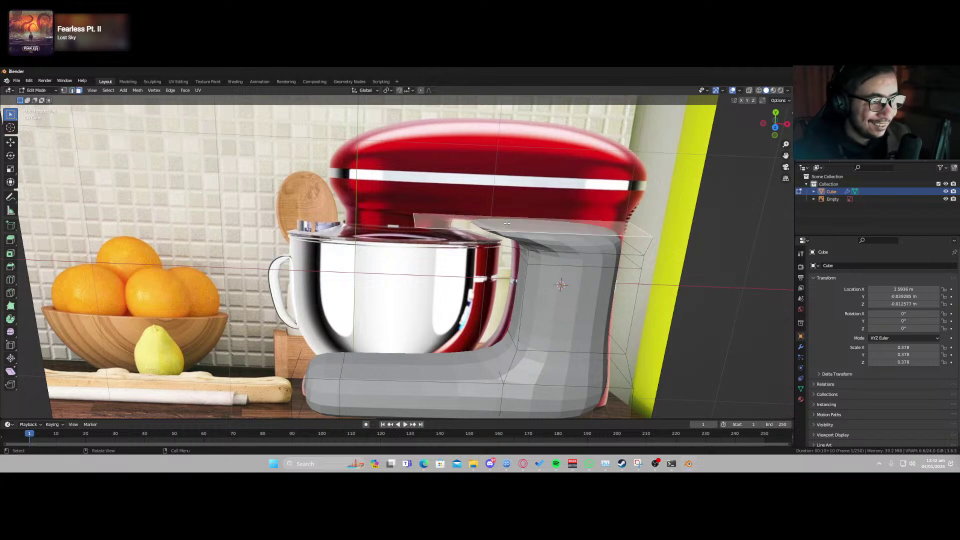
pyautogui.press('KP_1')
pyautogui.press('KP_7')
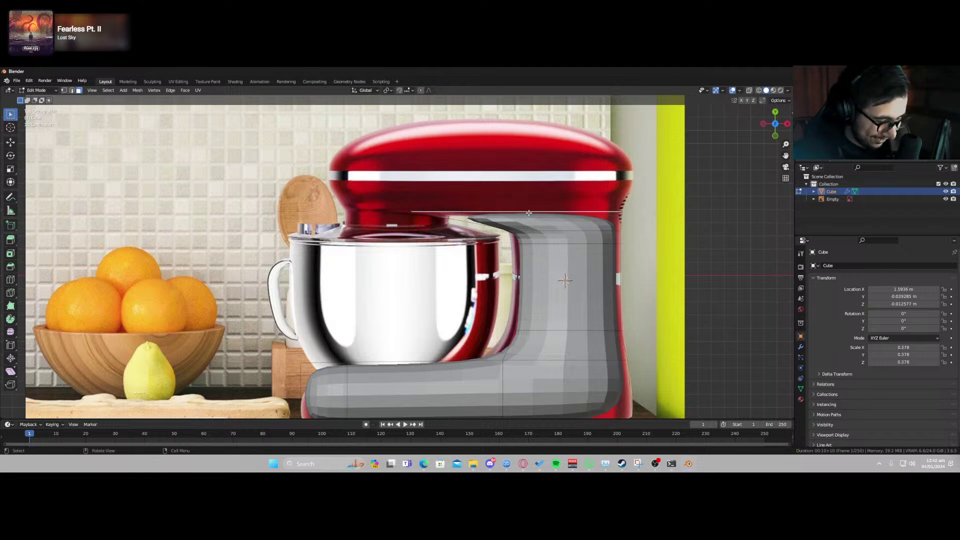
pyautogui.press('e')
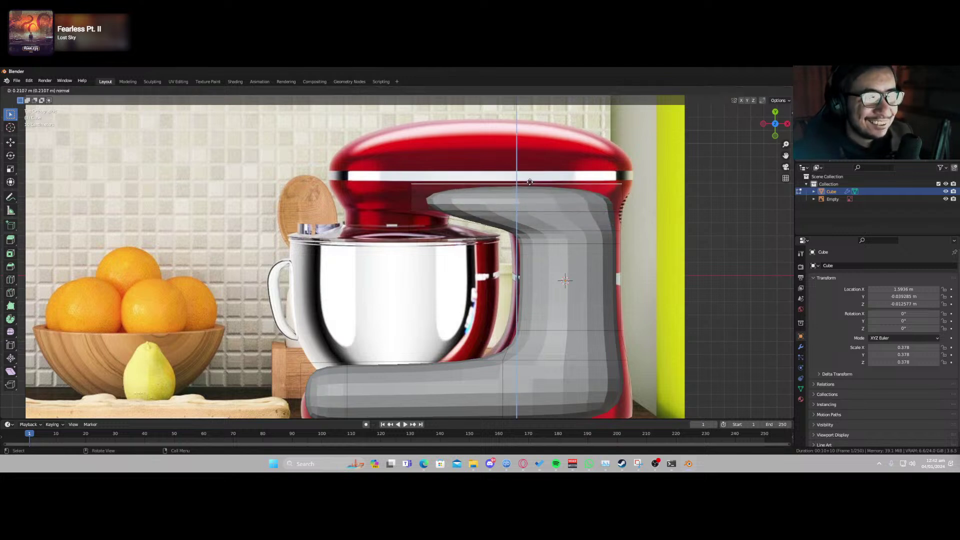
pyautogui.click(530, 180)
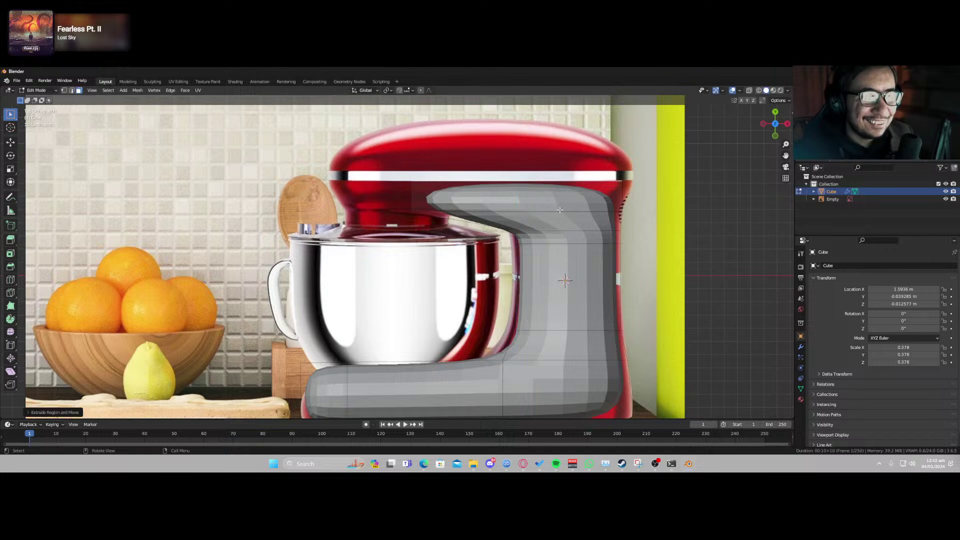
# Scale the overhanging arm's top face to about 1.12 and move it about 0.52 m forward along X over the bowl.
pyautogui.press('s')
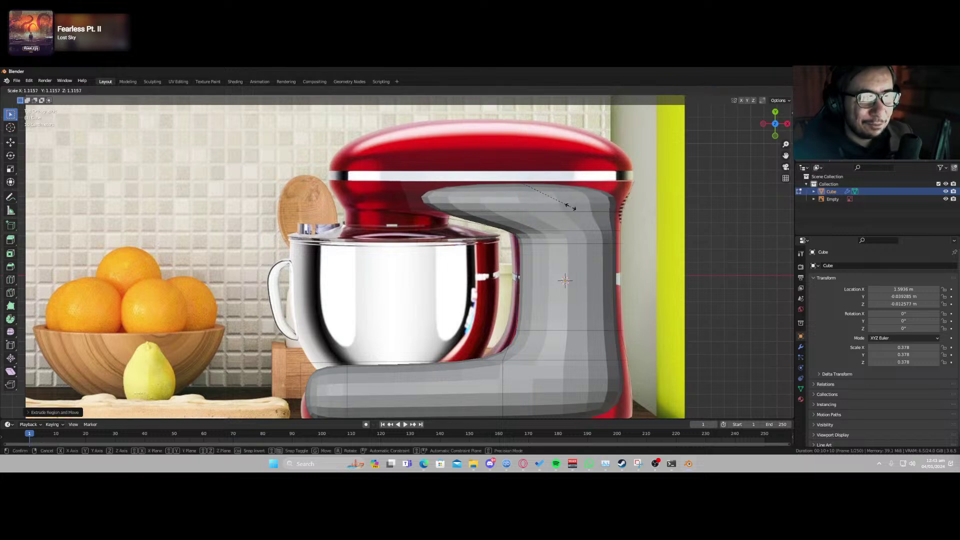
pyautogui.click(570, 208)
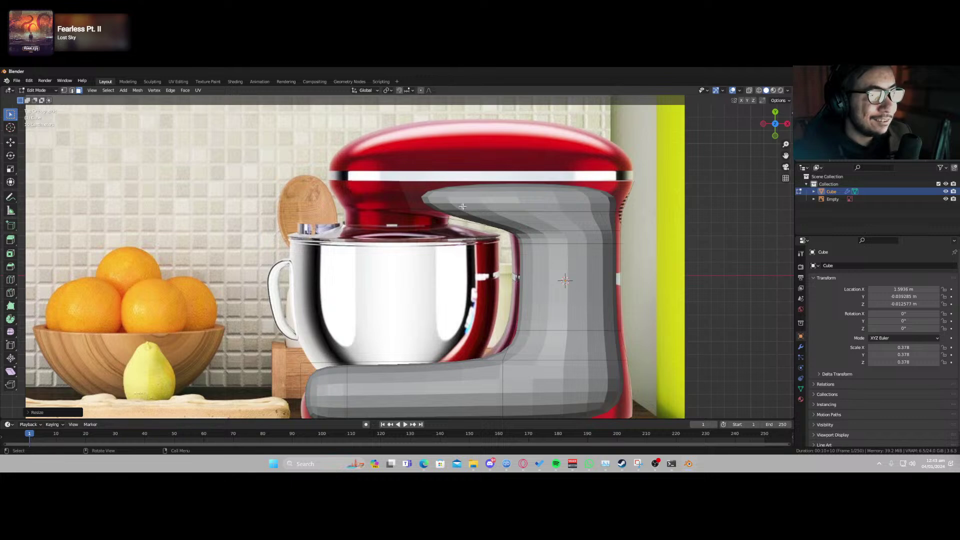
pyautogui.moveTo(452, 206); pyautogui.dragTo(490, 175, button='middle')
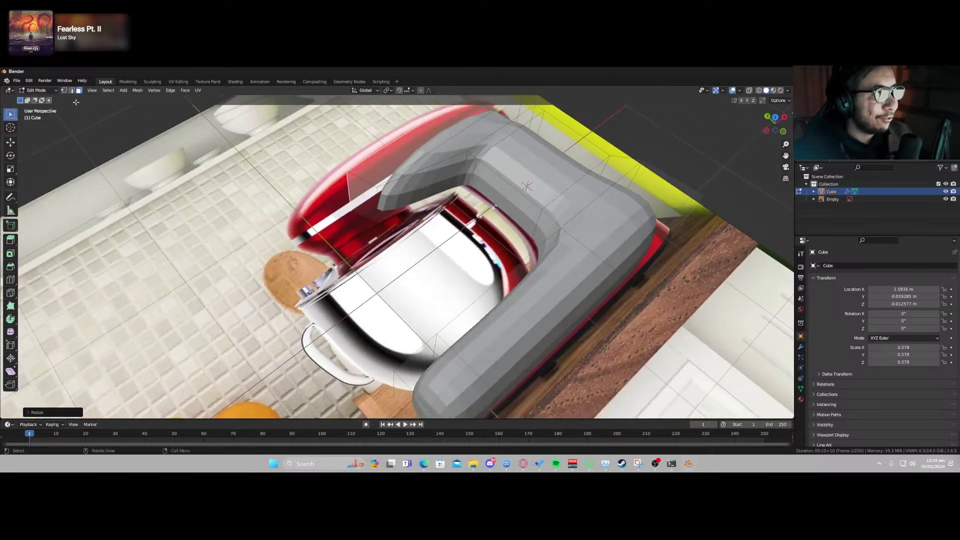
pyautogui.press('KP_7')
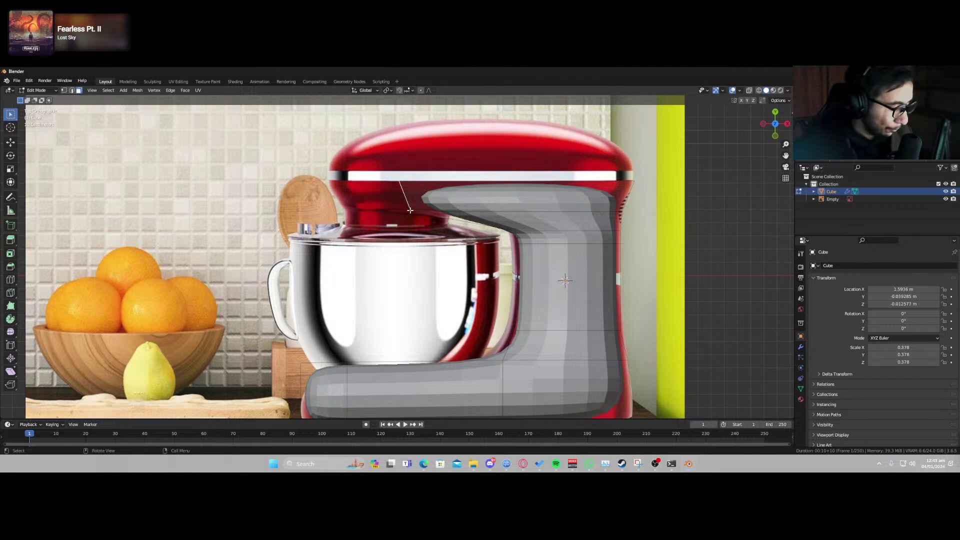
pyautogui.press('g')
pyautogui.press('x')
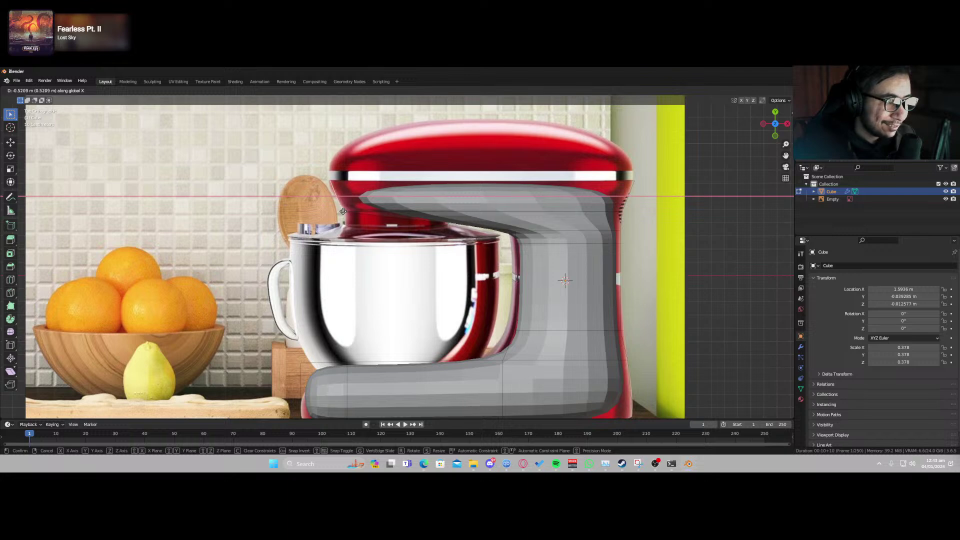
pyautogui.click(342, 210)
# Extrude the arm's top face upward to the top outline of the mixer's head.
pyautogui.keyDown('shift'); pyautogui.moveTo(493, 197); pyautogui.dragTo(488, 217, button='middle'); pyautogui.keyUp('shift')
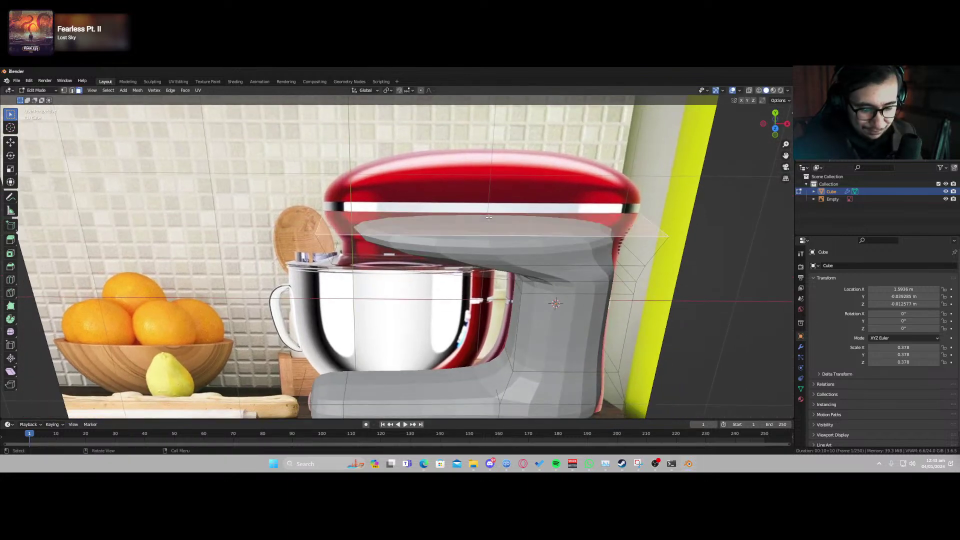
pyautogui.press('KP_7')
pyautogui.press('e')
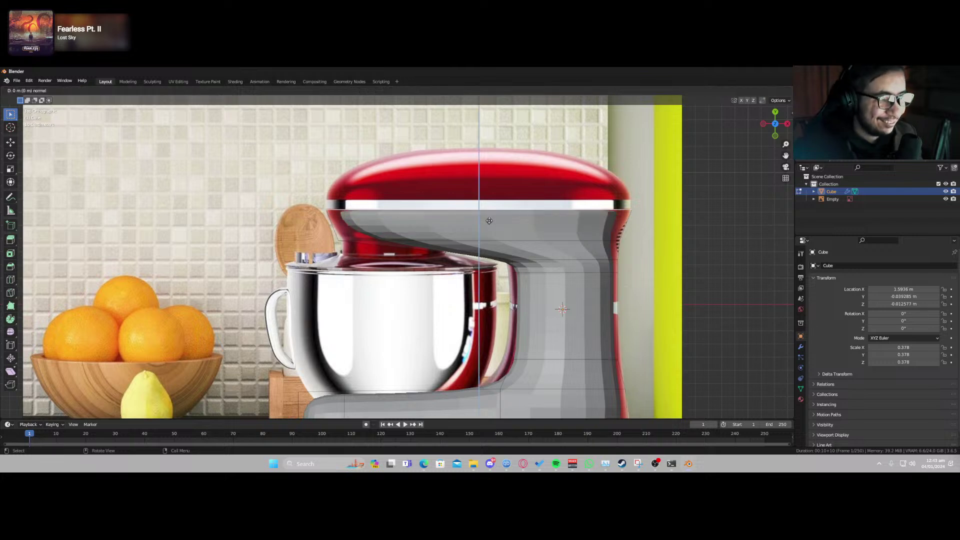
pyautogui.click(485, 155)
# Add a loop cut running up the column and head, and slide it toward the mixer's back edge.
pyautogui.keyDown('ctrl'); pyautogui.scroll(-5, 619, 188); pyautogui.keyUp('ctrl')
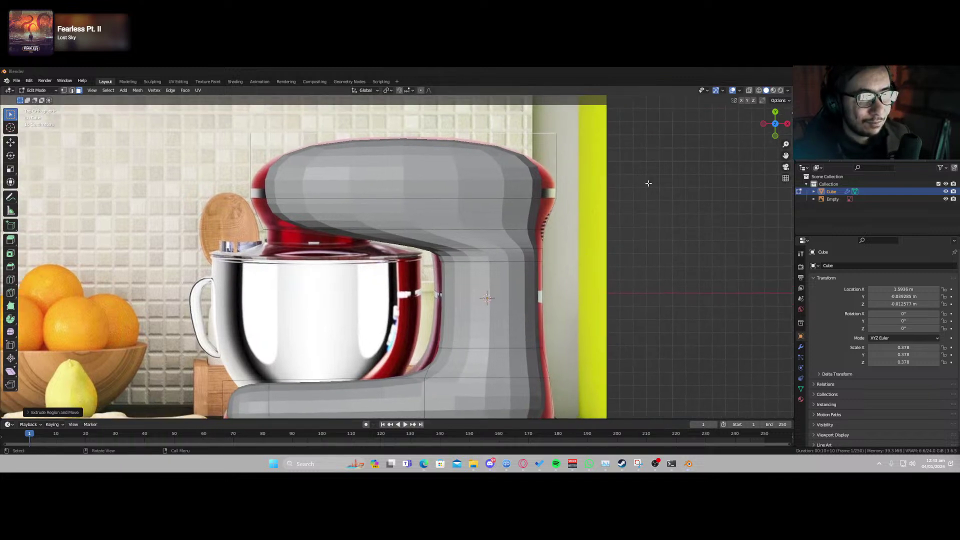
pyautogui.moveTo(634, 203); pyautogui.dragTo(541, 267, button='middle')
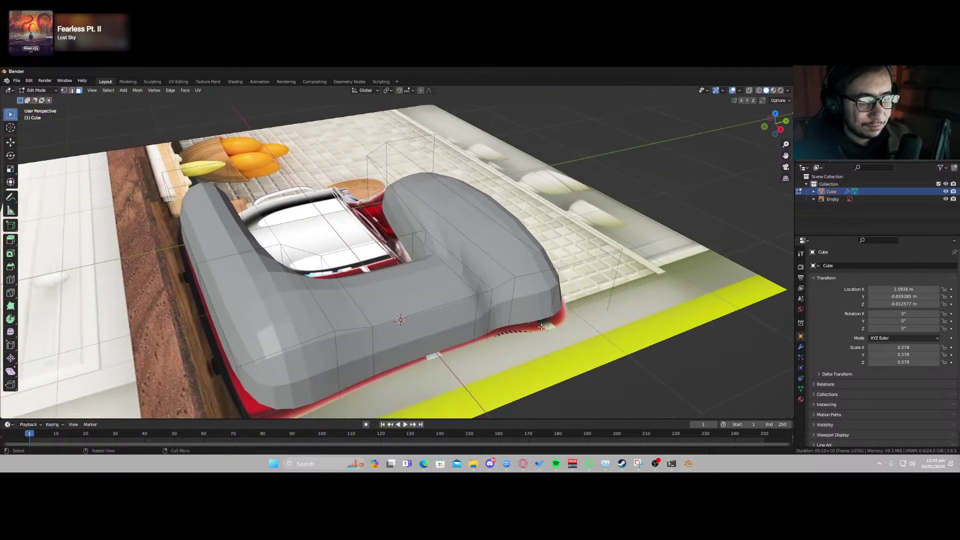
pyautogui.press('KP_7')
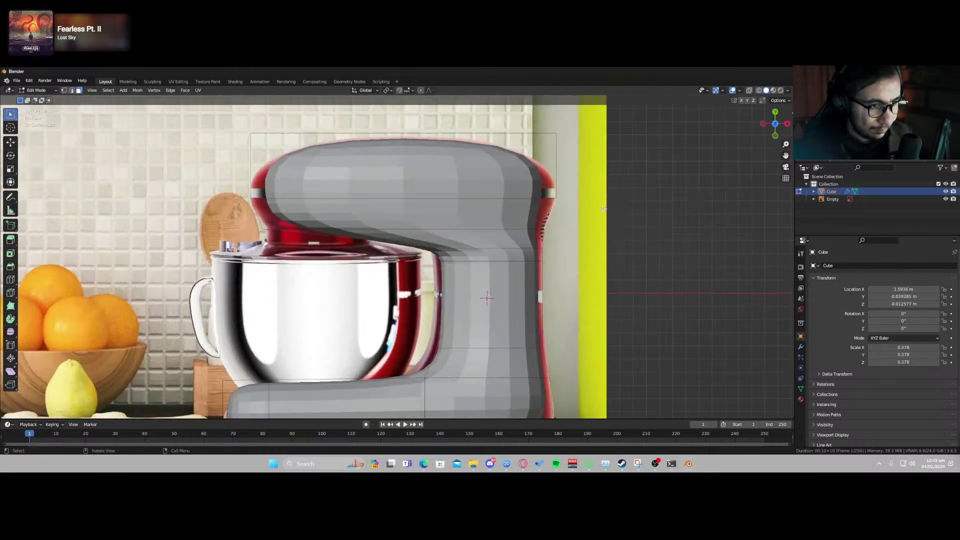
pyautogui.hotkey('ctrl', 'r')
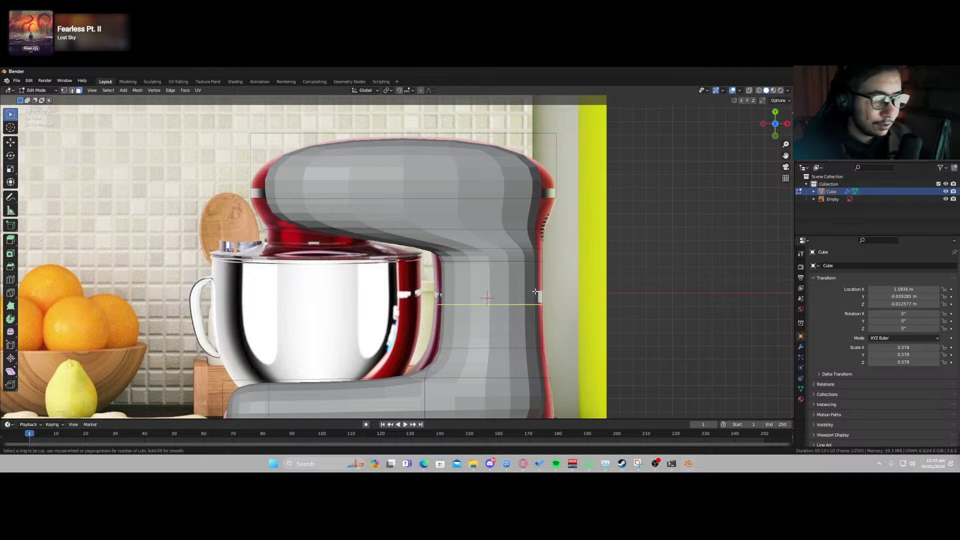
pyautogui.click(536, 250)
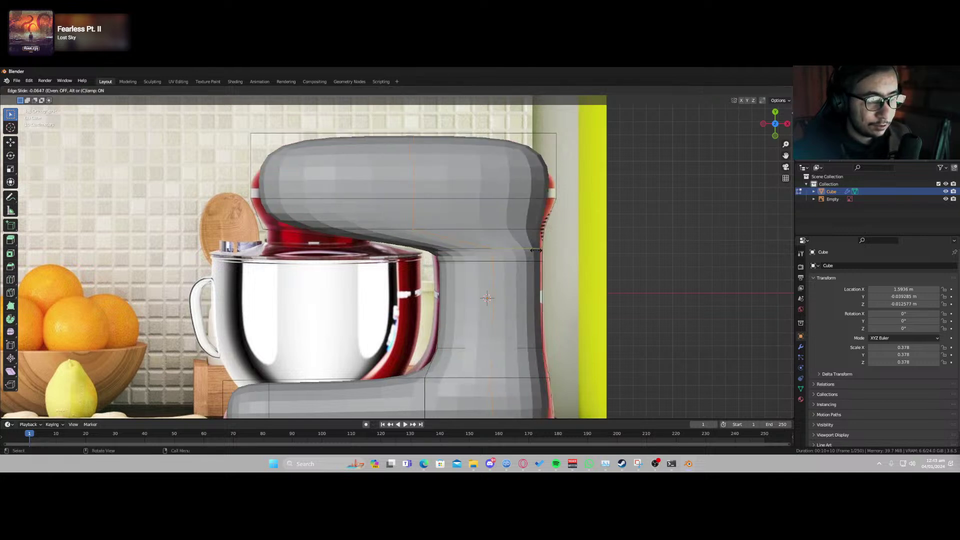
pyautogui.click(562, 250)
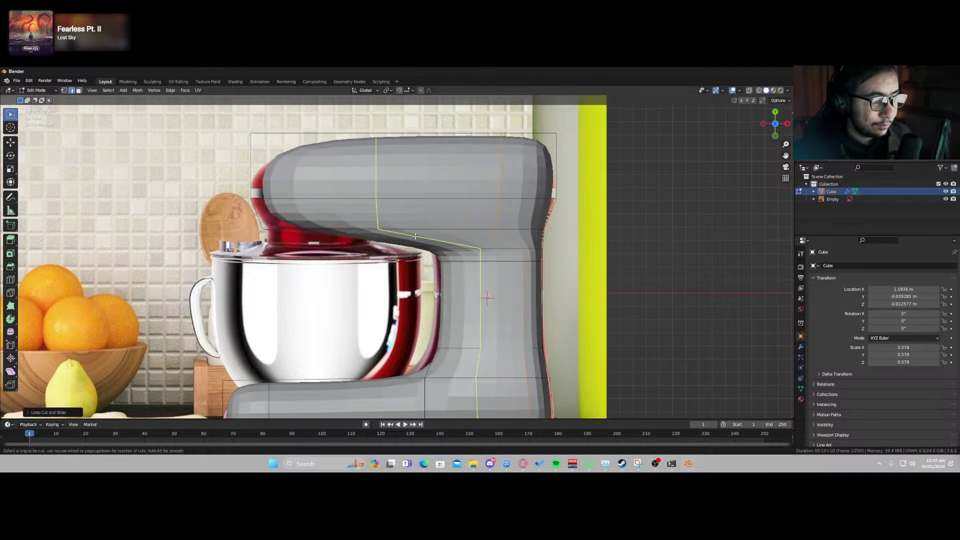
# Add a second loop cut through the column and head, and slide it toward the mixer's front.
pyautogui.press('g')
pyautogui.press('g')
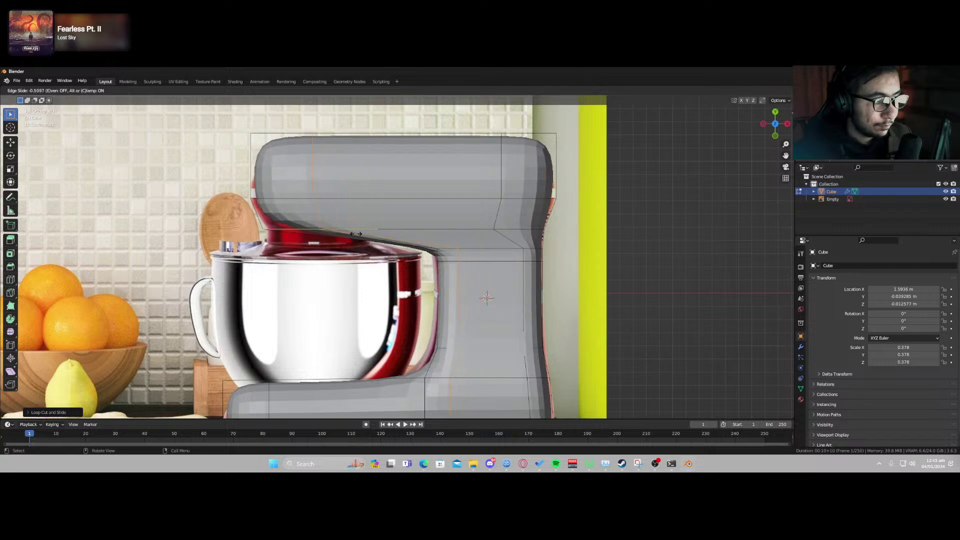
pyautogui.click(343, 234)
# Return to Object Mode and apply Shade Smooth to the mixer body.
pyautogui.scroll(-3, 411, 325)
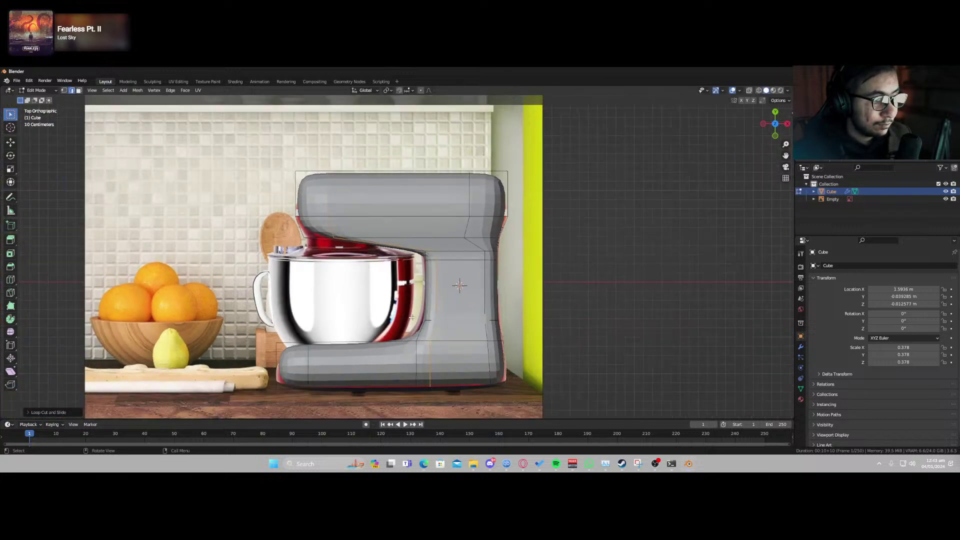
pyautogui.moveTo(412, 324); pyautogui.dragTo(431, 244, button='middle')
pyautogui.press('Tab')
pyautogui.rightClick(431, 243)
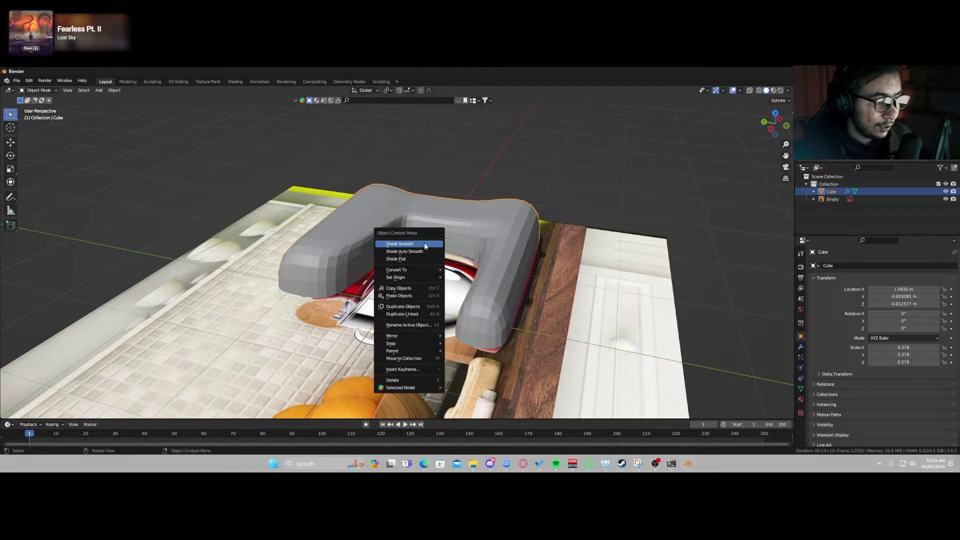
pyautogui.click(425, 242)
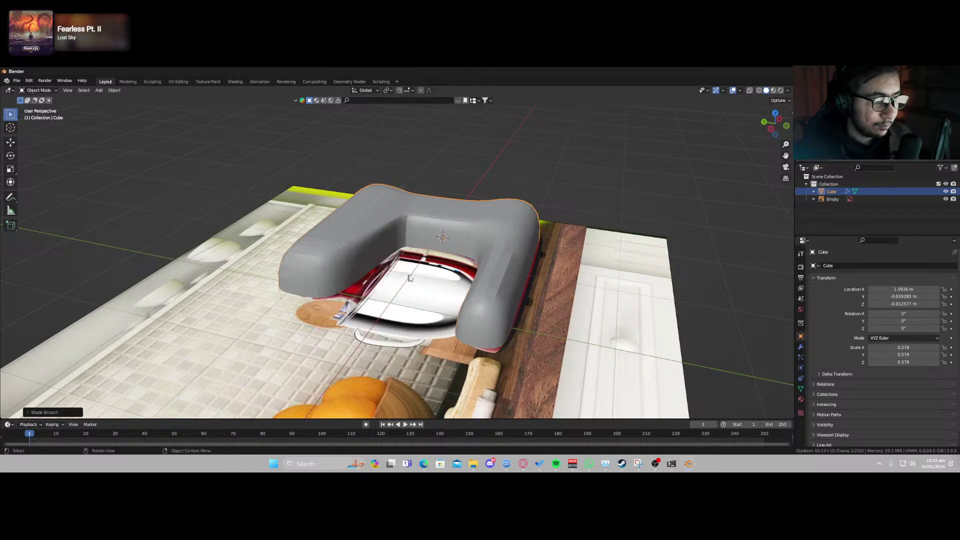
# Add a lengthwise loop cut through the mixer's head and scale it to about 1.07 along Z.
pyautogui.press('Tab')
pyautogui.moveTo(410, 277)
pyautogui.mouseDown(button='middle')
pyautogui.moveTo(417, 265)
pyautogui.moveTo(409, 269)
pyautogui.mouseUp(button='middle')
pyautogui.hotkey('ctrl', 'r')
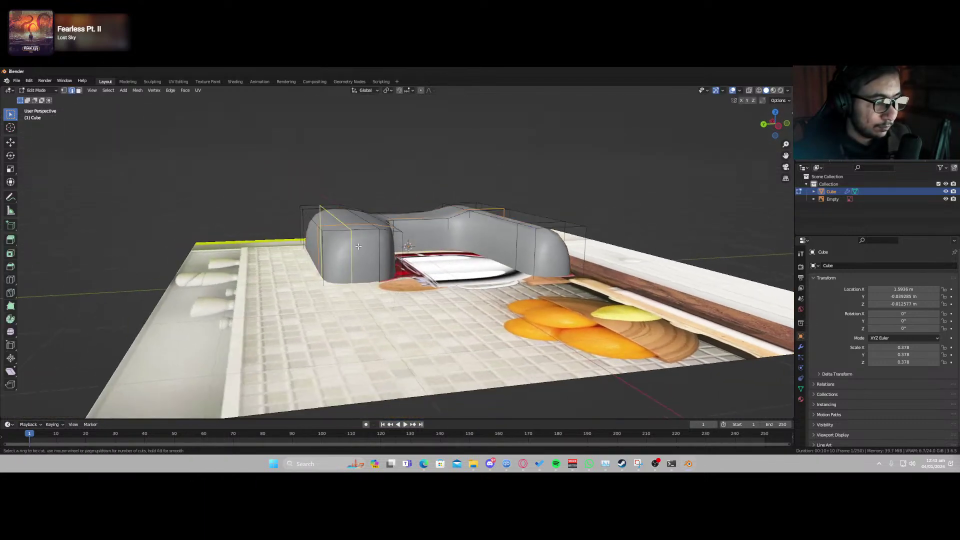
pyautogui.click(359, 247)
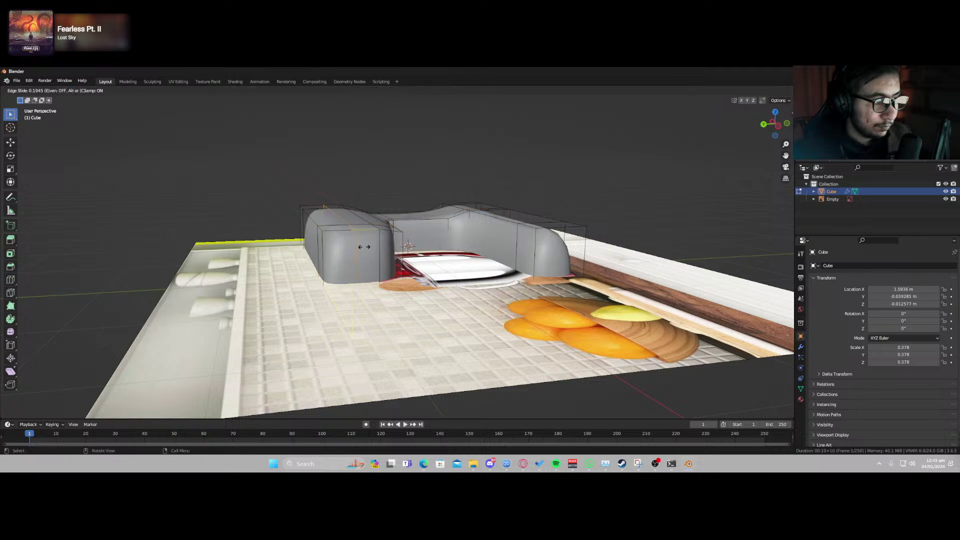
pyautogui.click(365, 242)
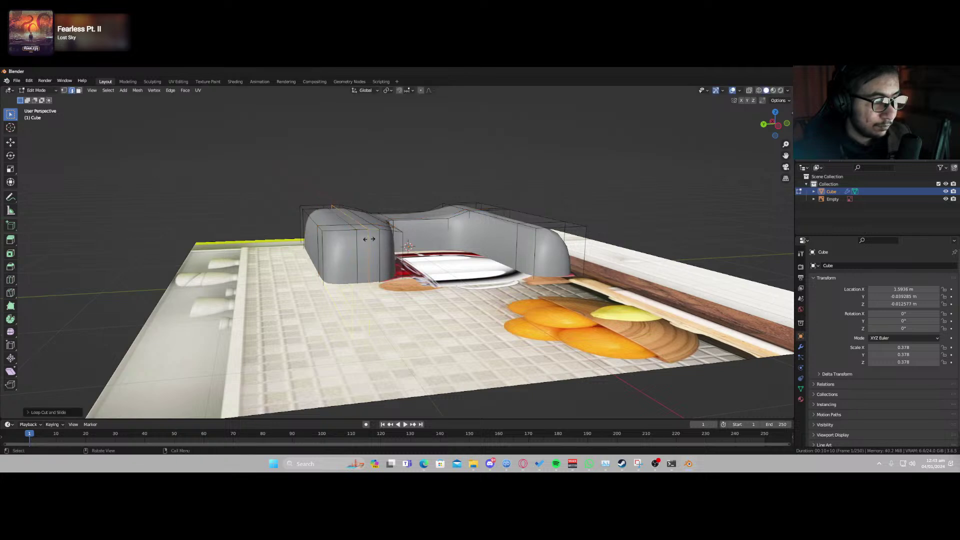
pyautogui.press('s')
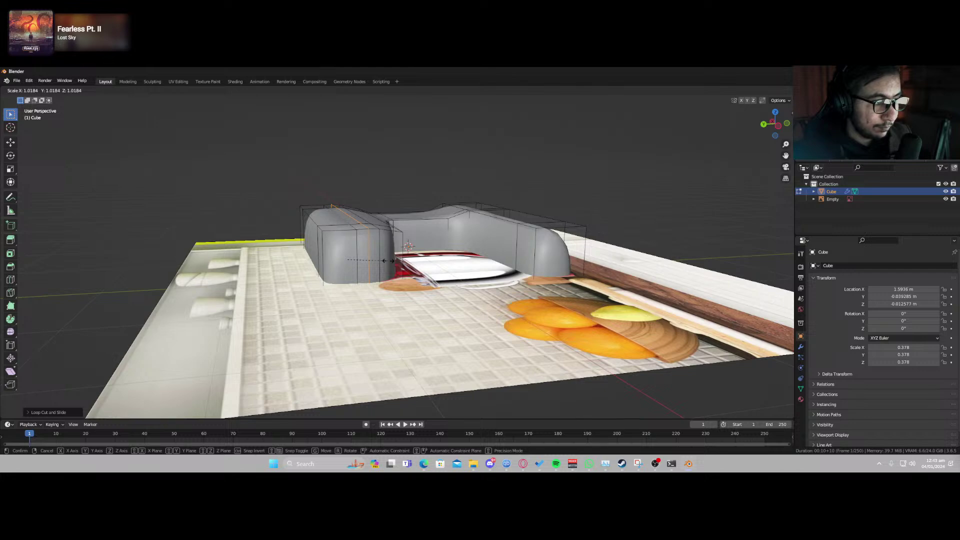
pyautogui.press('z')
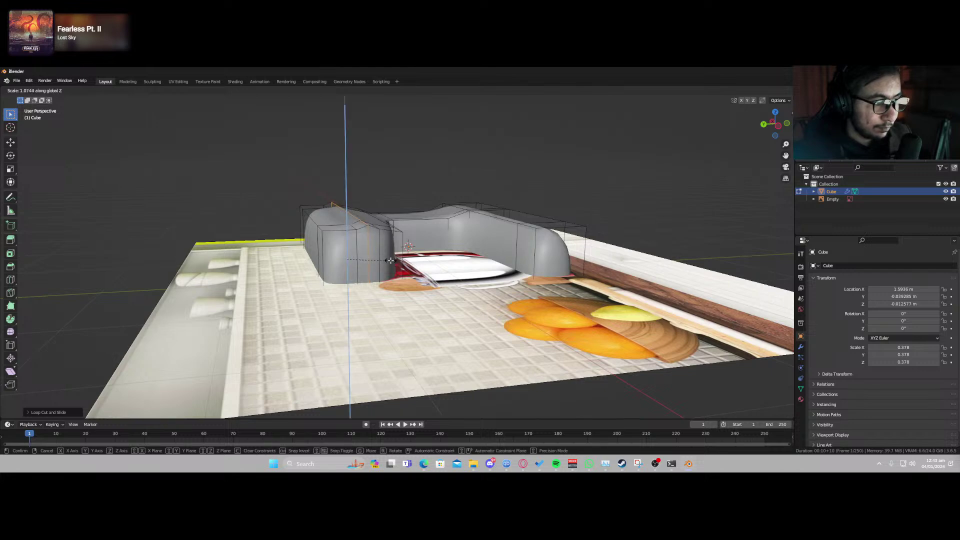
pyautogui.click(387, 260)
# Return to Object Mode and set the mixer body's Subdivision viewport level to 3.
pyautogui.moveTo(387, 260); pyautogui.dragTo(299, 340, button='middle')
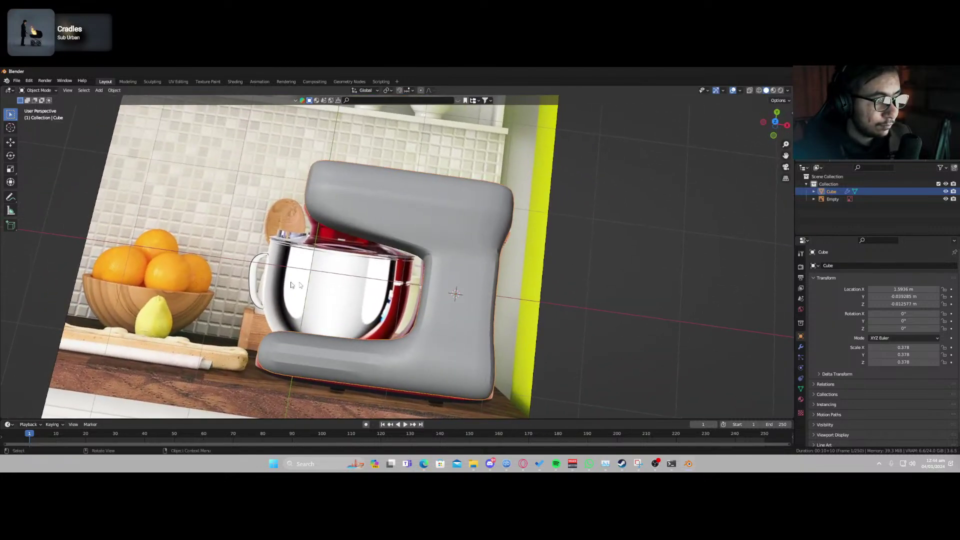
pyautogui.scroll(3, 359, 288)
pyautogui.moveTo(389, 278); pyautogui.dragTo(405, 260, button='middle')
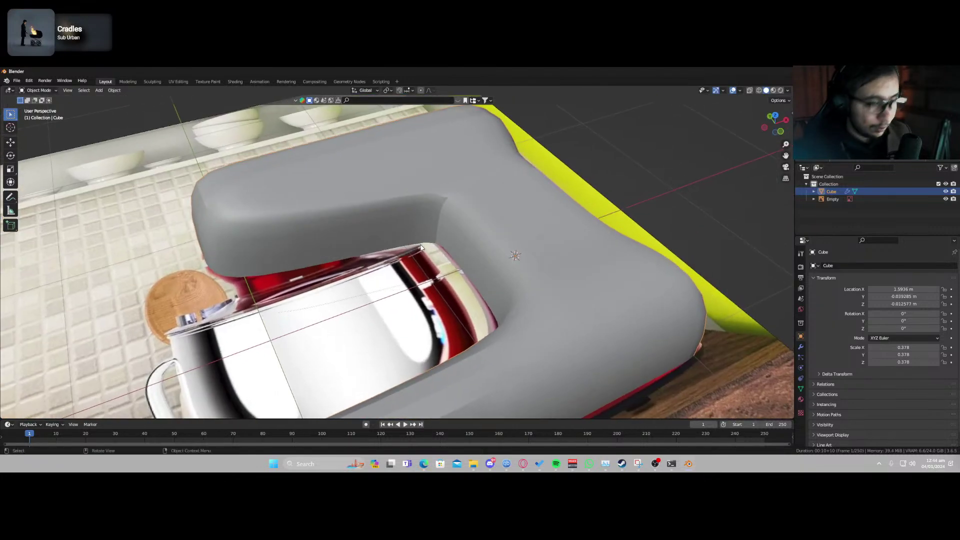
pyautogui.press('KP_7')
pyautogui.scroll(-5, 421, 247)
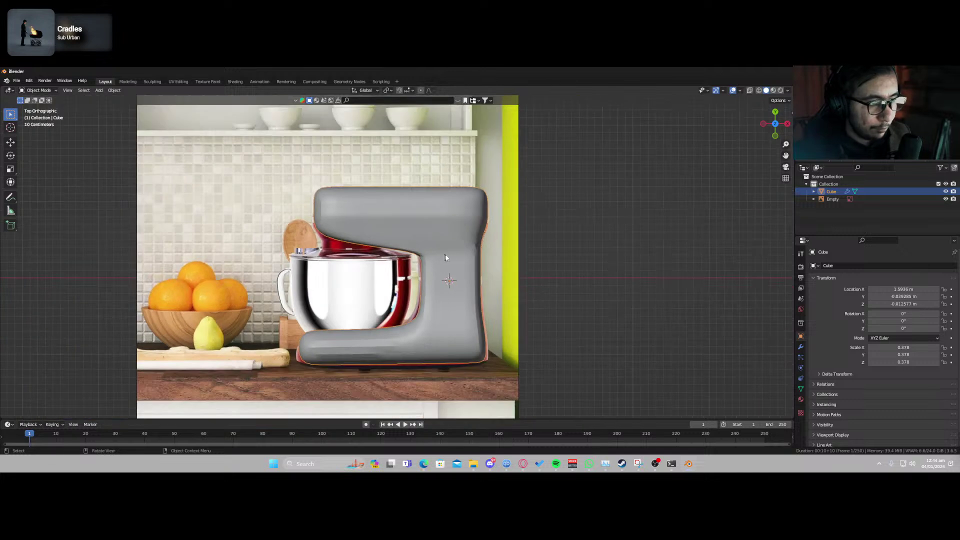
pyautogui.click(801, 348)
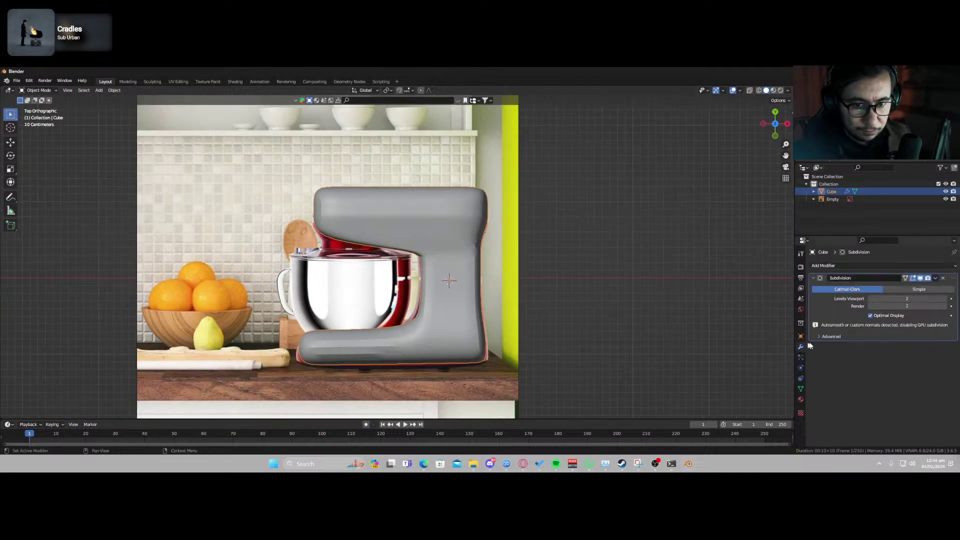
pyautogui.click(945, 299)
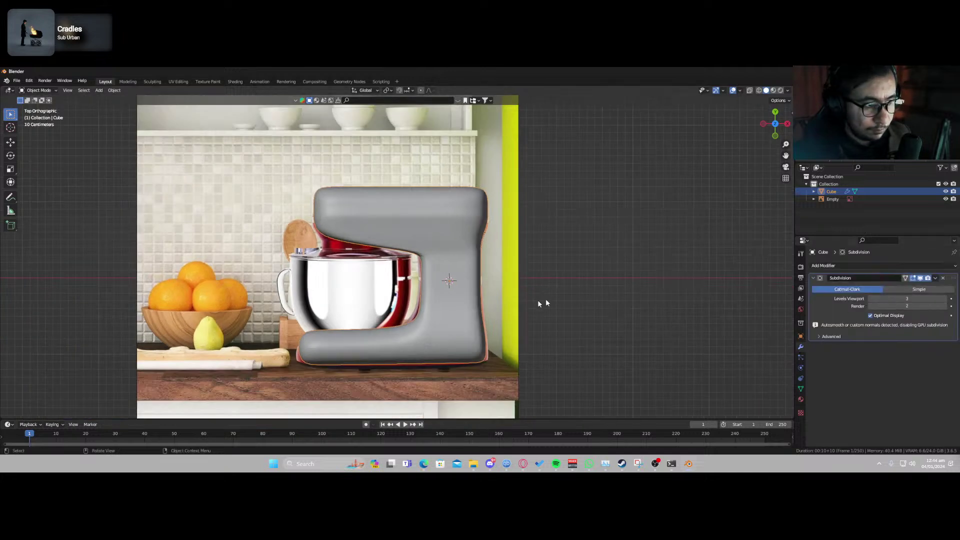
# Rotate the mixer body upright about the X axis and delete the reference image.
pyautogui.press('r')
pyautogui.press('x')
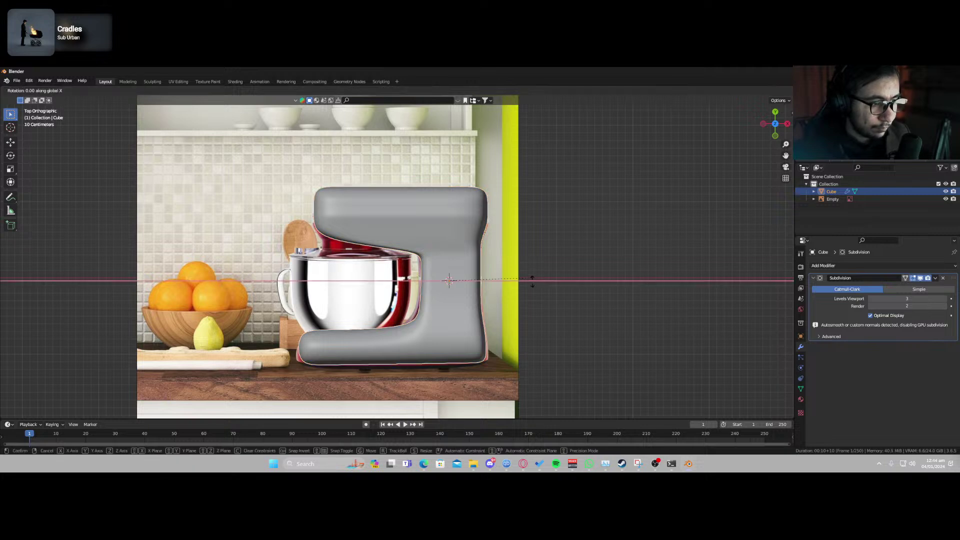
pyautogui.click(447, 400)
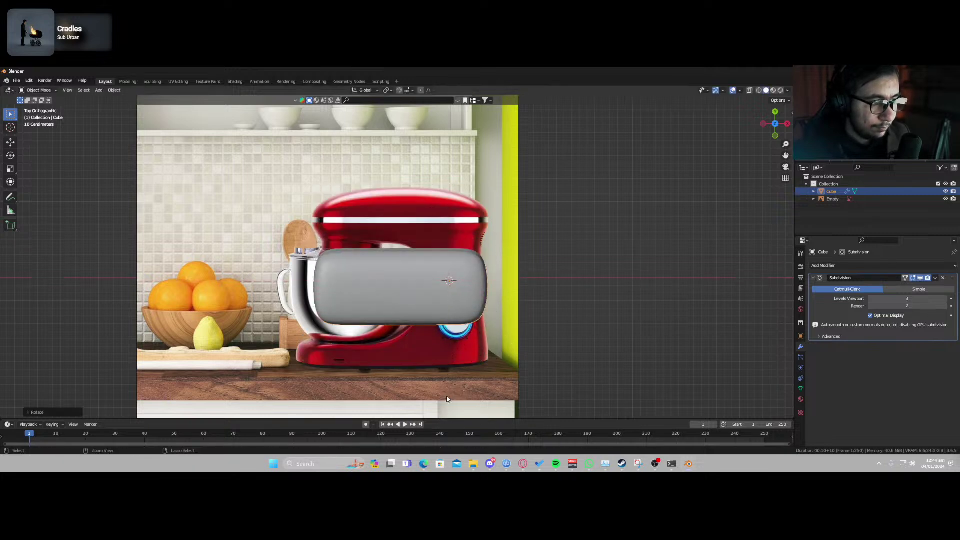
pyautogui.click(493, 221)
pyautogui.press('Delete')
pyautogui.moveTo(493, 222); pyautogui.dragTo(457, 290, button='middle')
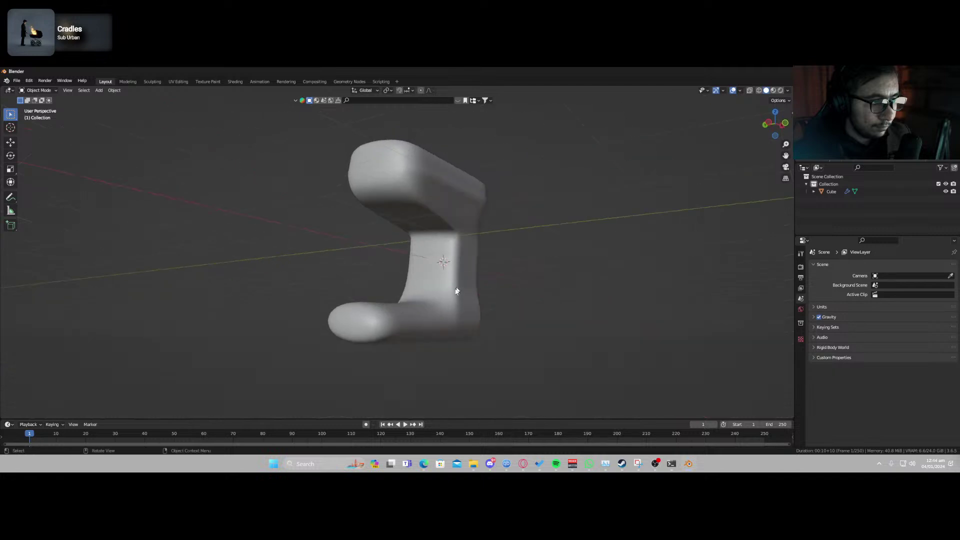
# Move the mixer body up along Z so its base rests near the floor grid.
pyautogui.click(457, 289)
pyautogui.press('g')
pyautogui.press('z')
pyautogui.click(432, 238)
pyautogui.moveTo(433, 239); pyautogui.dragTo(407, 247, button='middle')
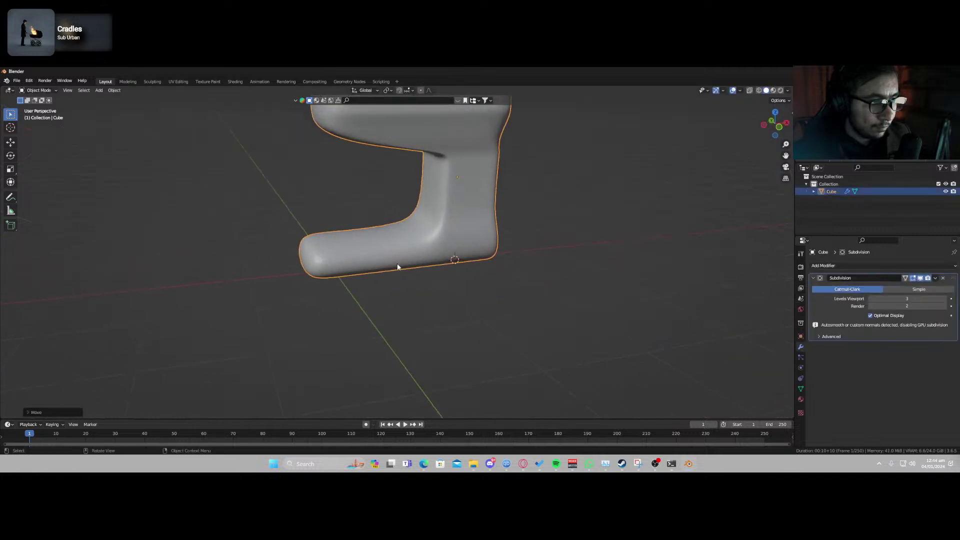
# In Edit Mode, inset the large upper face of the base between the column and the front end.
pyautogui.scroll(3, 406, 247)
pyautogui.press('Tab')
pyautogui.moveTo(360, 224); pyautogui.dragTo(395, 240, button='middle')
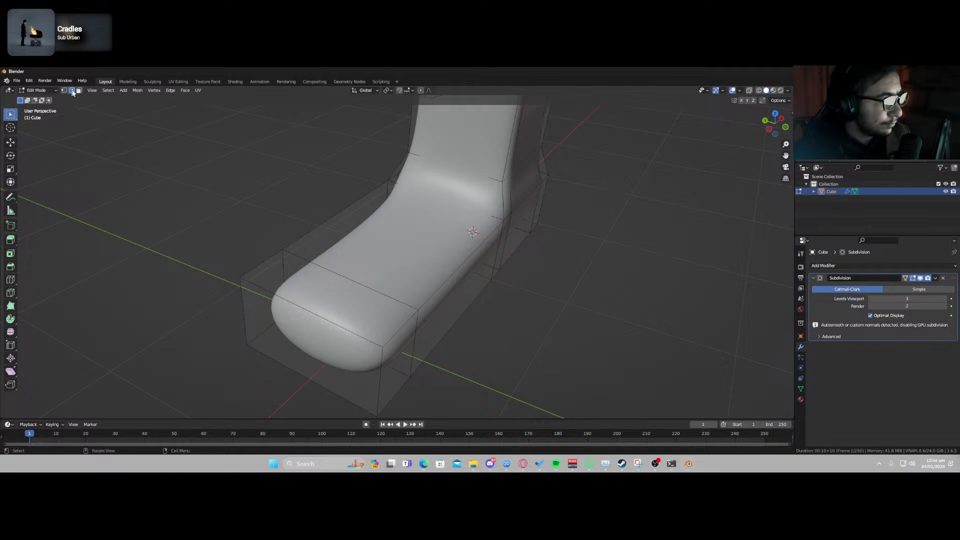
pyautogui.click(504, 291)
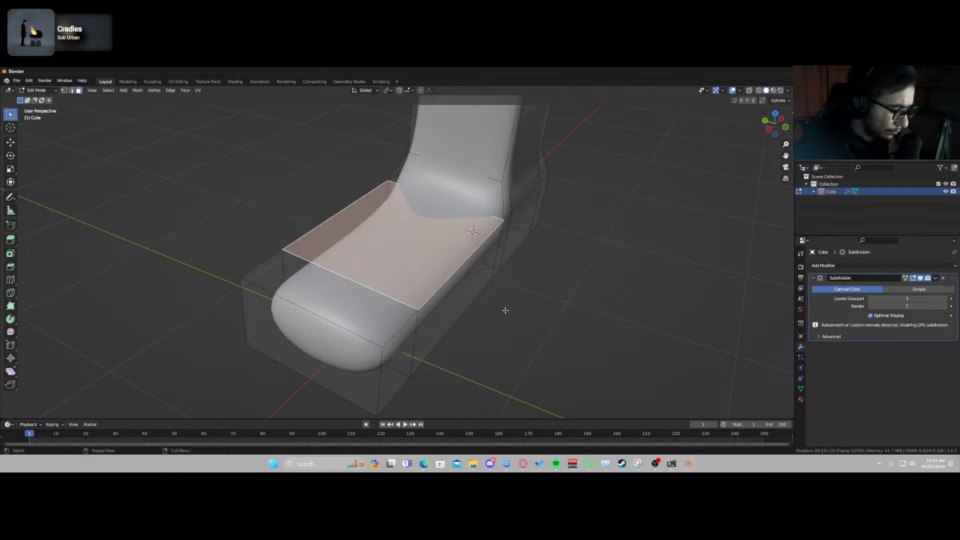
pyautogui.press('i')
pyautogui.click(489, 310)
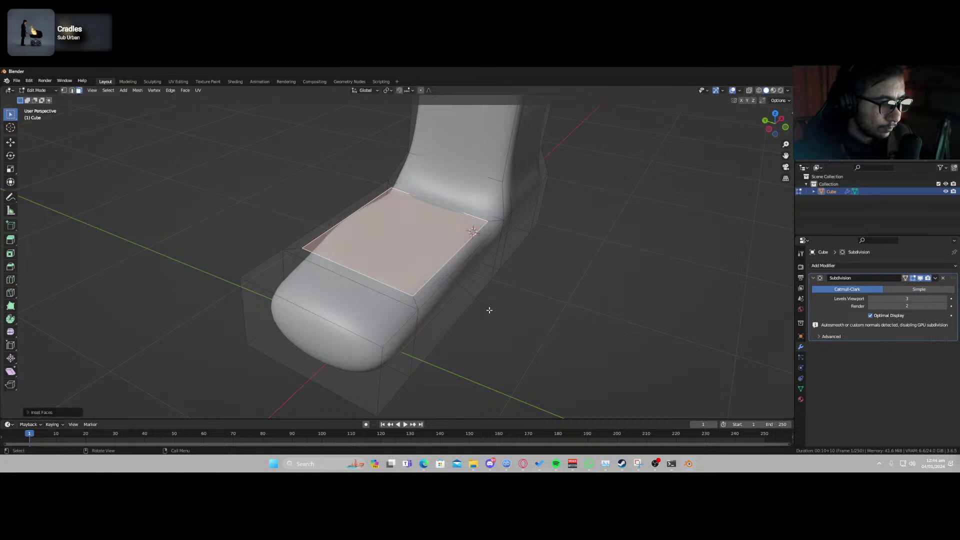
# Inset the upper face at the base's front end and raise the narrow strip behind it slightly along Z.
pyautogui.click(348, 323)
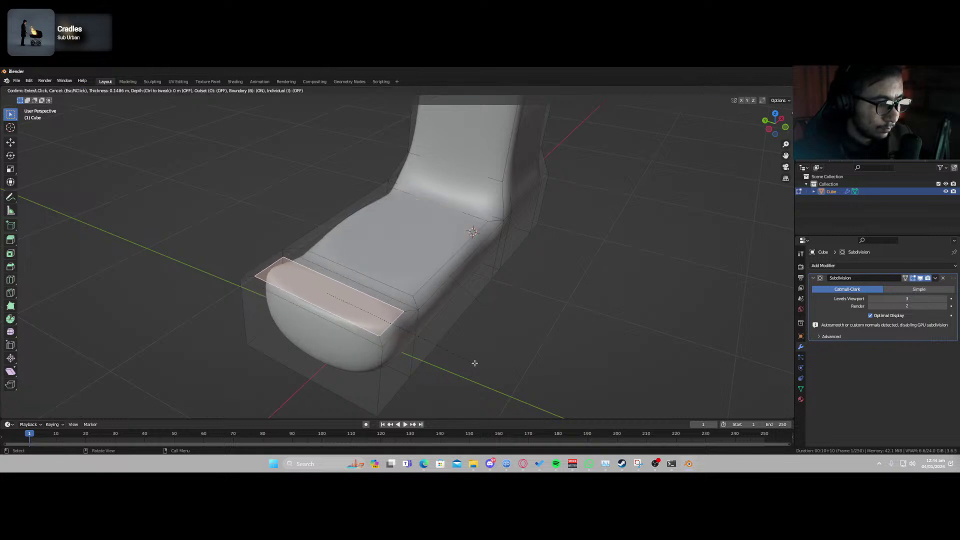
pyautogui.click(402, 306)
pyautogui.moveTo(425, 328); pyautogui.dragTo(332, 304, button='middle')
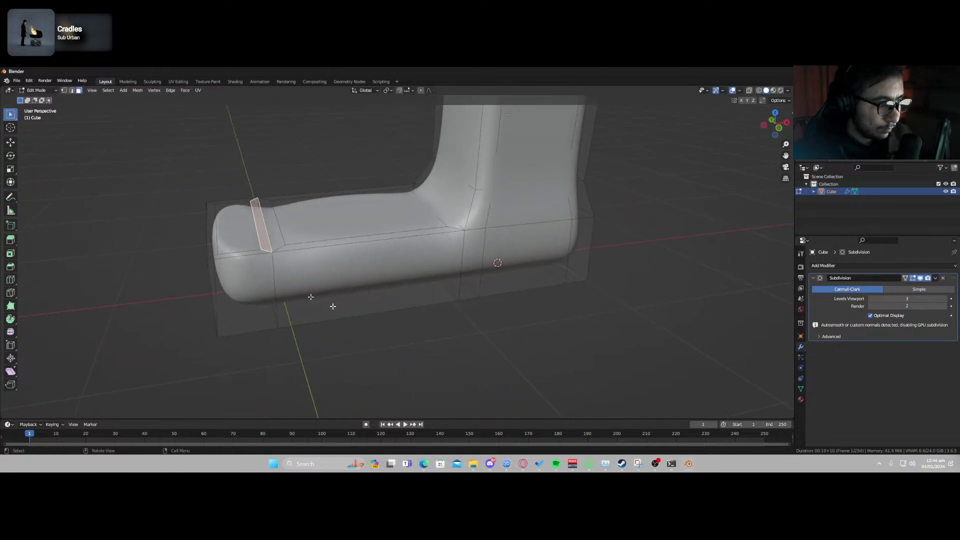
pyautogui.press('g')
pyautogui.press('z')
pyautogui.click(280, 273)
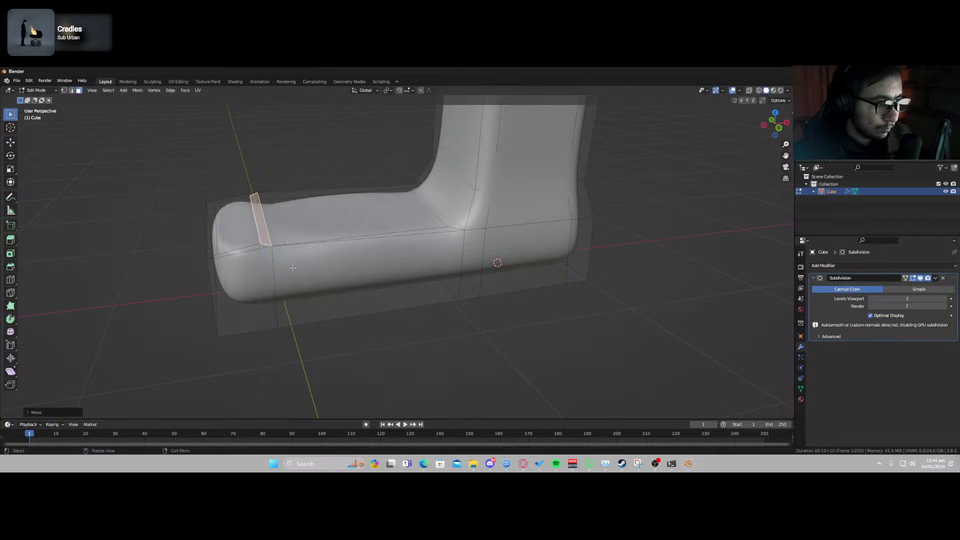
# Return to Object Mode, start saving the file, and create and open a folder named mixer inside F:\Live.
pyautogui.press('Tab')
pyautogui.hotkey('ctrl', 's')
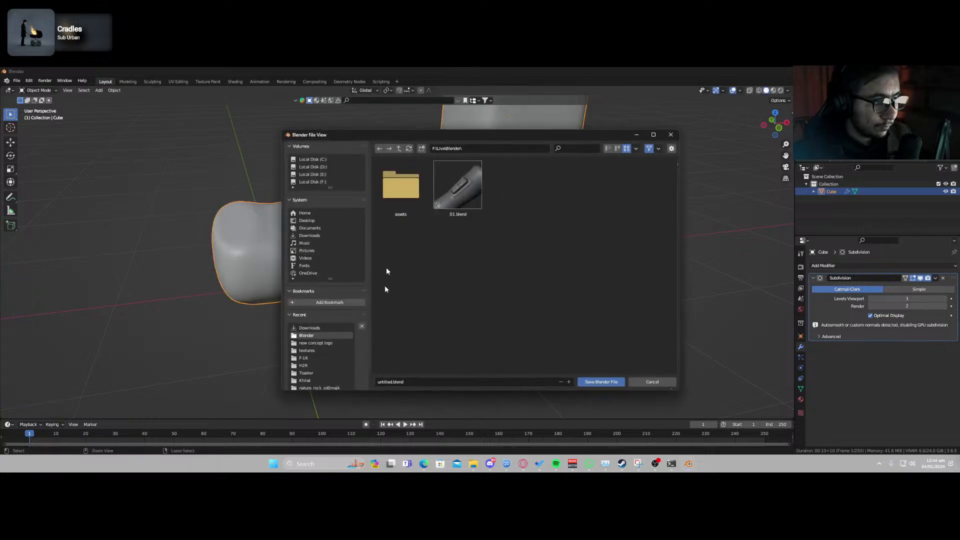
pyautogui.click(398, 149)
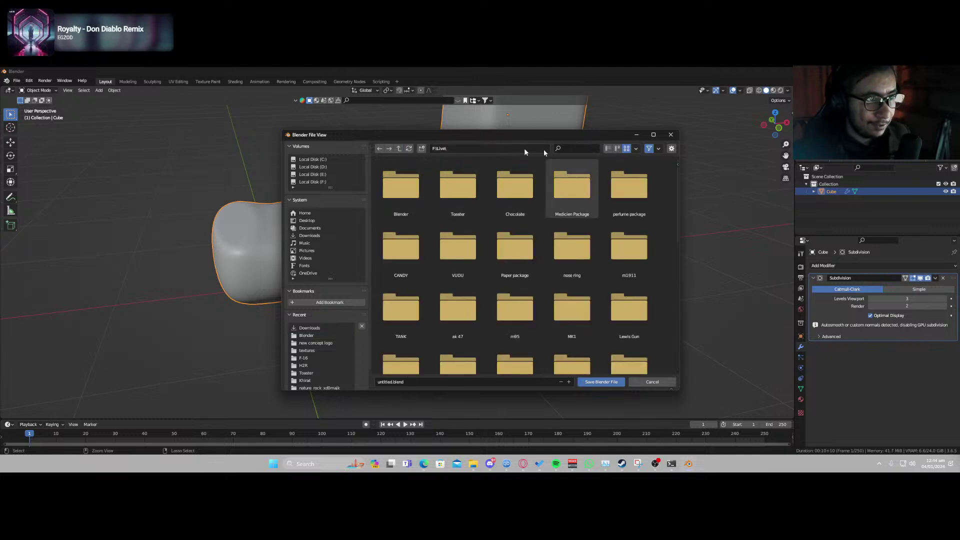
pyautogui.click(422, 148)
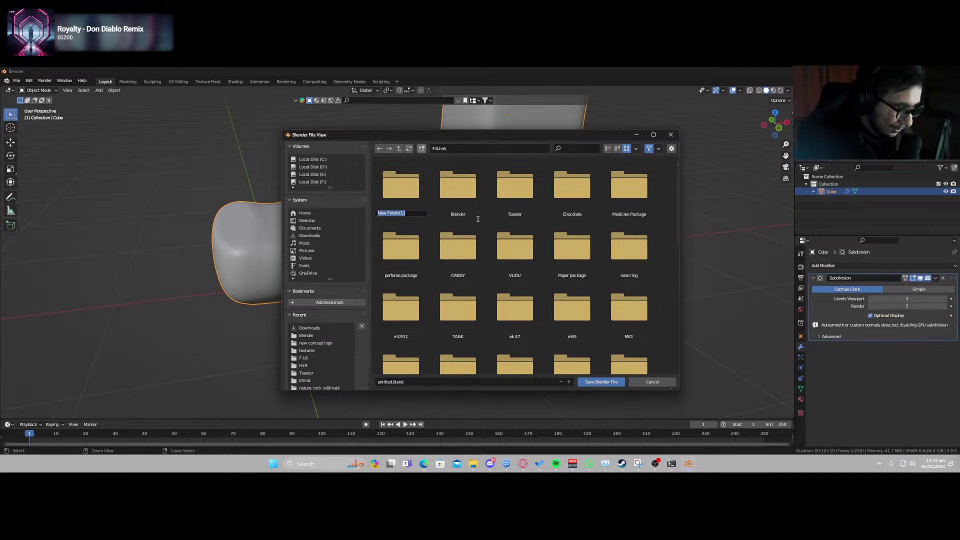
pyautogui.write('m')
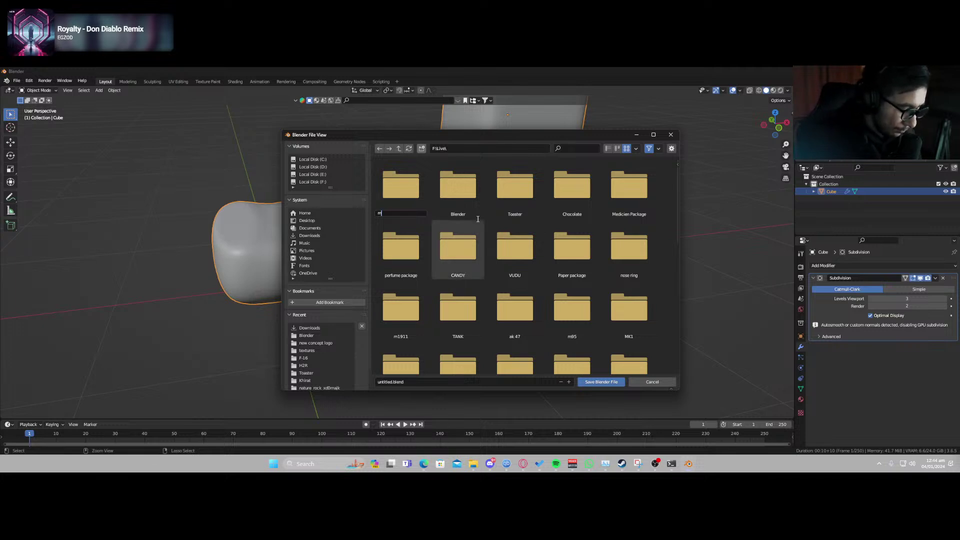
pyautogui.write('ixer')
pyautogui.press('Return')
pyautogui.press('Return')
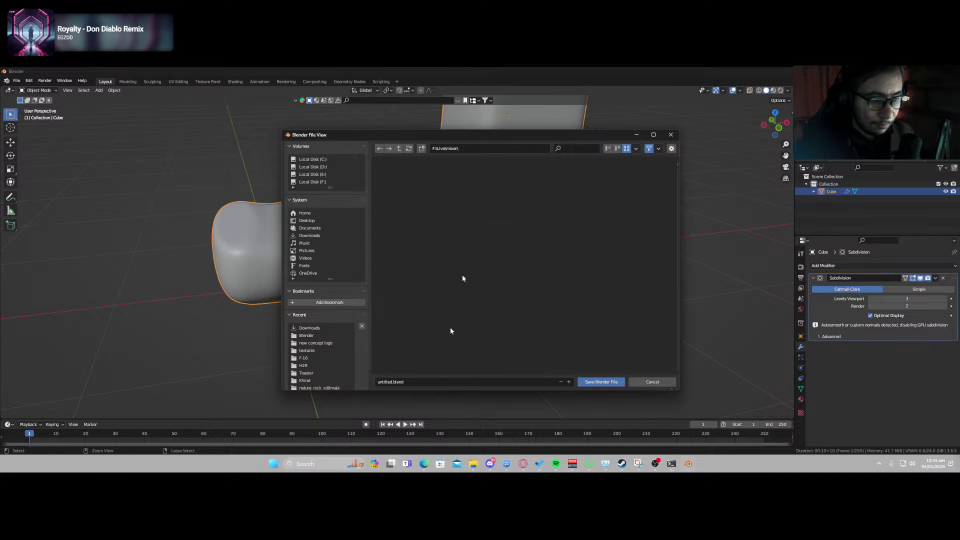
# Save the file in the mixer folder under the name 01.
pyautogui.click(452, 381)
pyautogui.write('01')
pyautogui.press('Return')
pyautogui.press('Return')
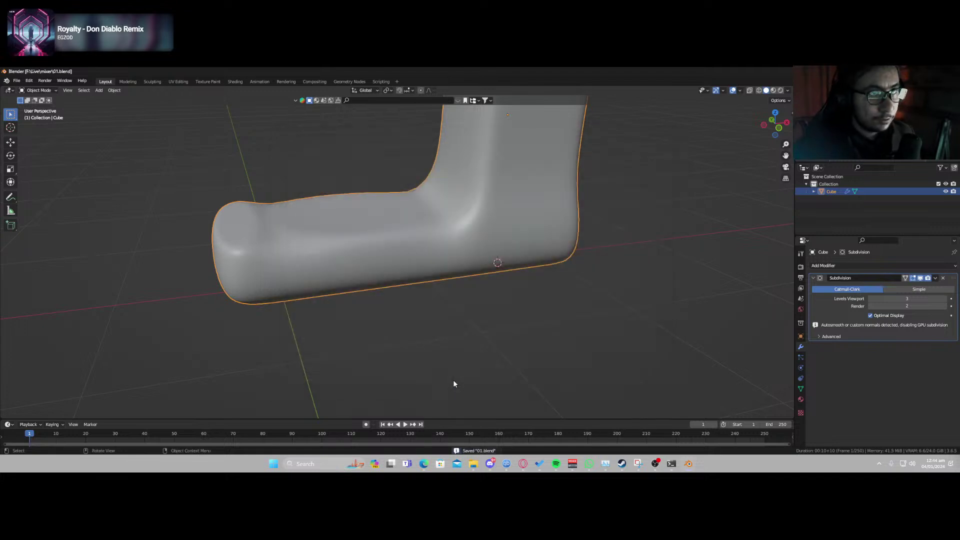
# In Edit Mode, inset the sloping underside face of the mixer head in front of the column.
pyautogui.moveTo(418, 281); pyautogui.dragTo(418, 145, button='middle')
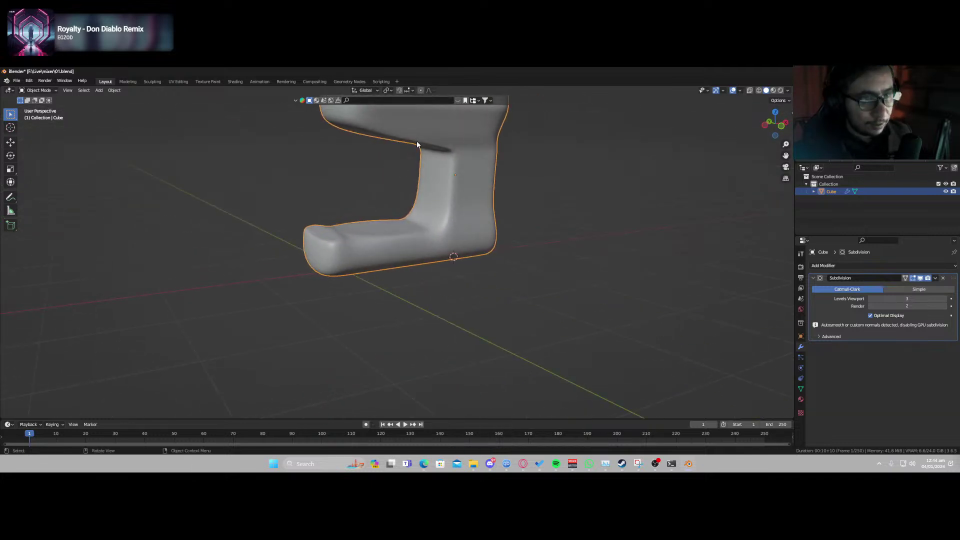
pyautogui.press('KP_7')
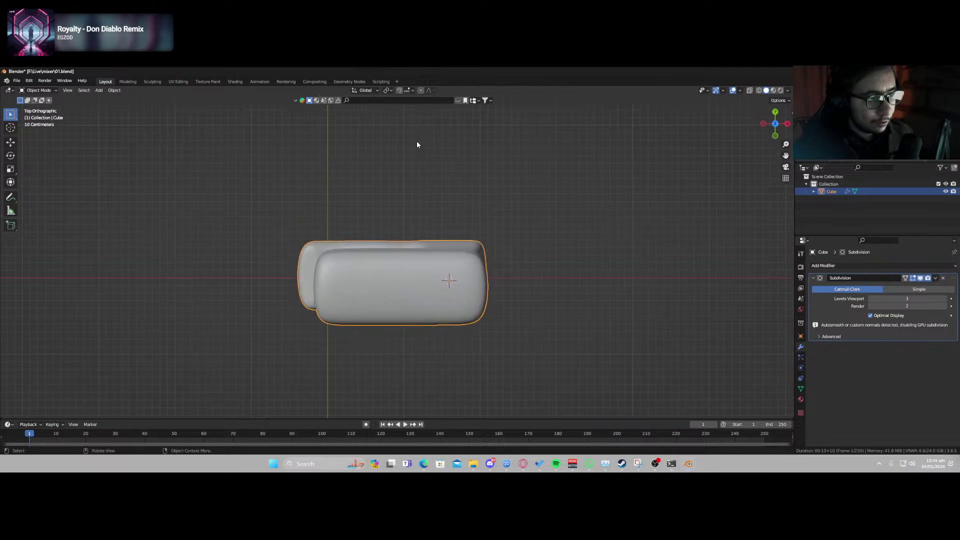
pyautogui.press('KP_1')
pyautogui.scroll(3, 400, 188)
pyautogui.keyDown('shift'); pyautogui.moveTo(379, 164); pyautogui.dragTo(408, 295, button='middle'); pyautogui.keyUp('shift')
pyautogui.press('Tab')
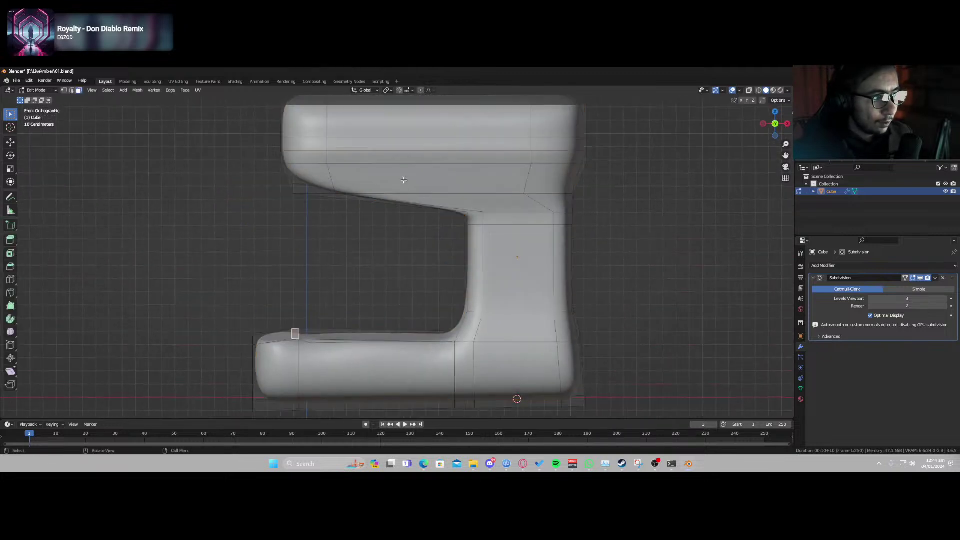
pyautogui.keyDown('shift'); pyautogui.moveTo(370, 212); pyautogui.dragTo(504, 202, button='middle'); pyautogui.keyUp('shift')
pyautogui.scroll(5, 456, 213)
pyautogui.scroll(-4, 504, 201)
pyautogui.click(482, 185)
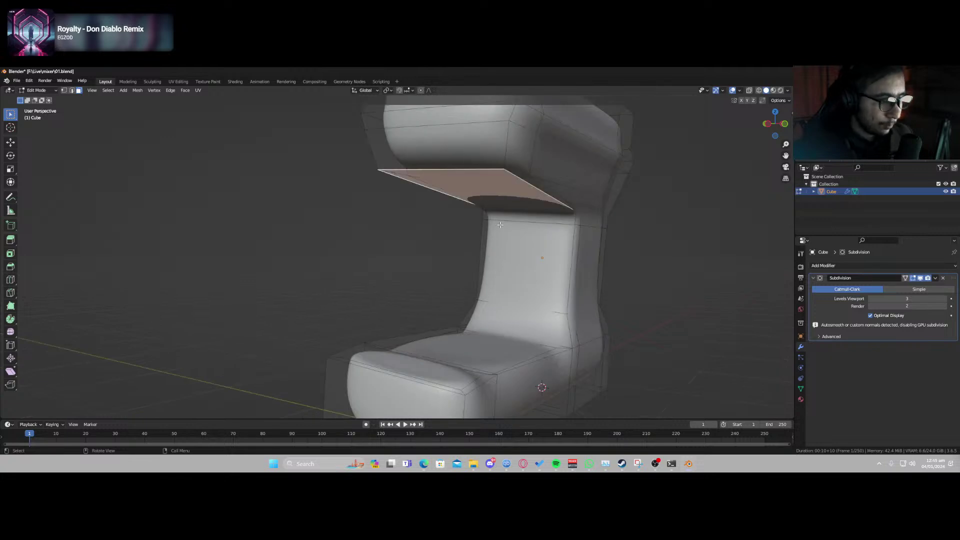
pyautogui.press('i')
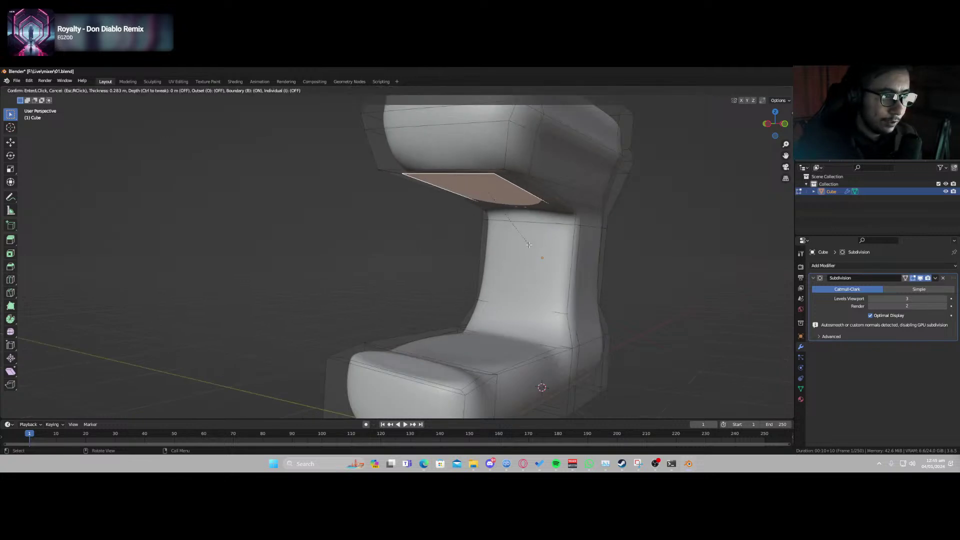
pyautogui.click(499, 201)
# Subdivide the inset underside face twice and reshape it into a smaller circle with LoopTools Circle.
pyautogui.rightClick(499, 201)
pyautogui.click(486, 212)
pyautogui.rightClick(483, 198)
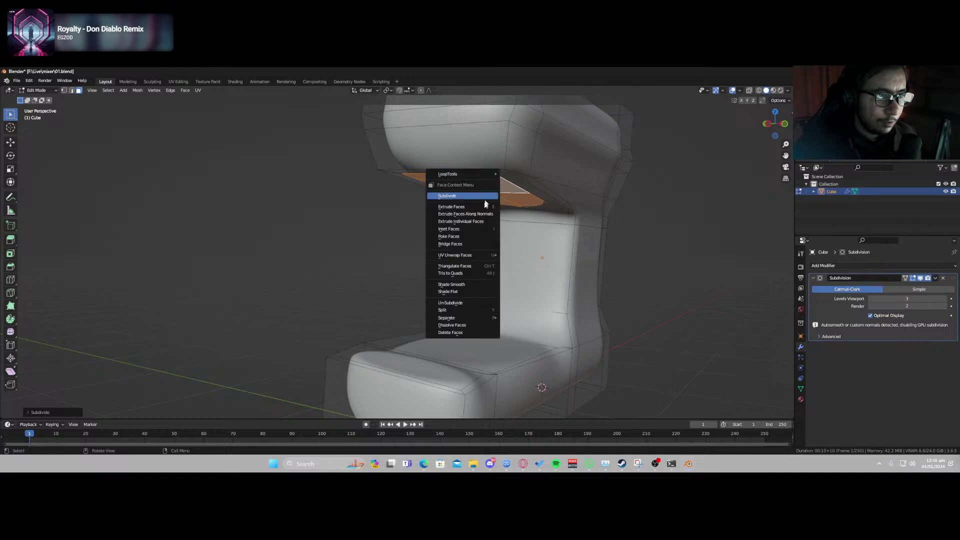
pyautogui.click(482, 198)
pyautogui.rightClick(483, 193)
pyautogui.moveTo(484, 170)
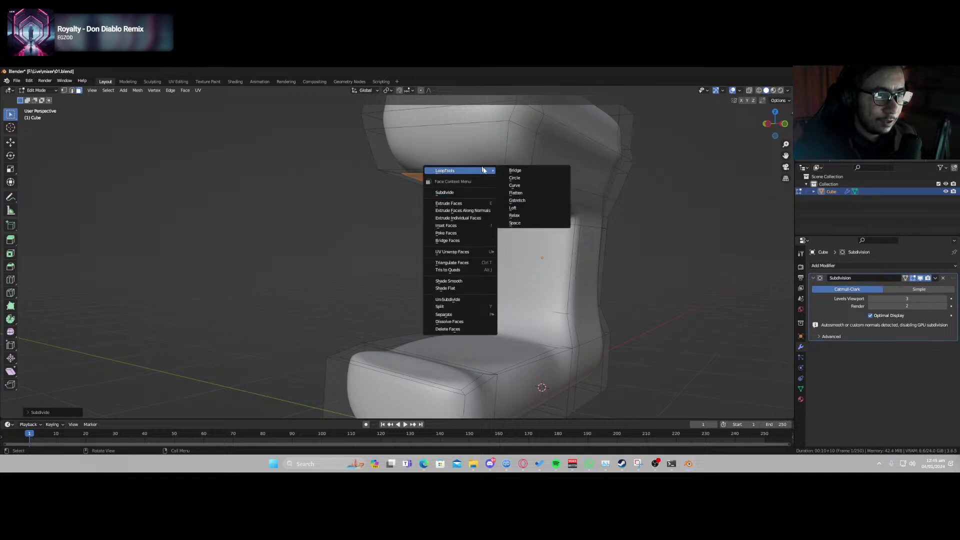
pyautogui.click(529, 178)
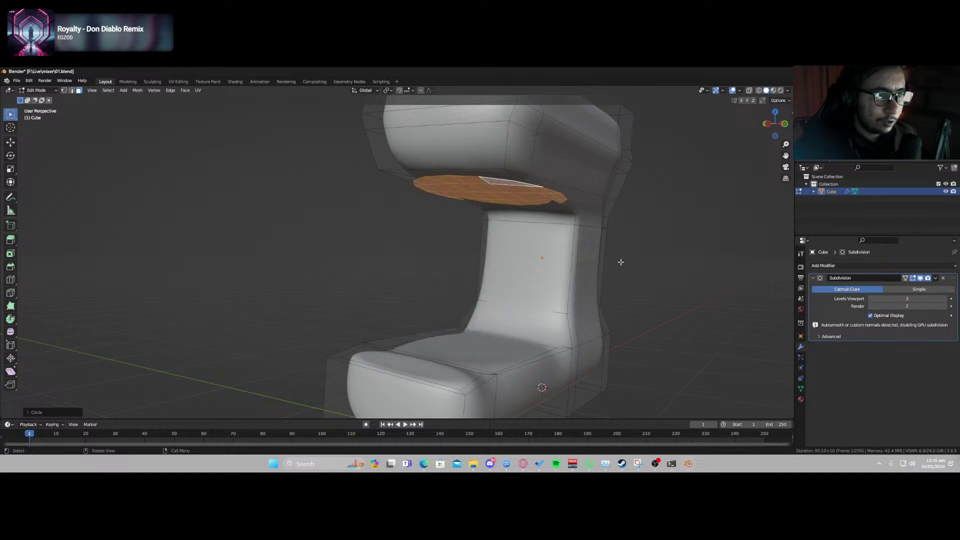
pyautogui.press('s')
pyautogui.click(551, 261)
# Extrude the circular faces downward into a short cylinder and add a loop cut close to where it meets the head.
pyautogui.moveTo(551, 261)
pyautogui.mouseDown(button='middle')
pyautogui.moveTo(480, 257)
pyautogui.moveTo(466, 268)
pyautogui.mouseUp(button='middle')
pyautogui.press('c')
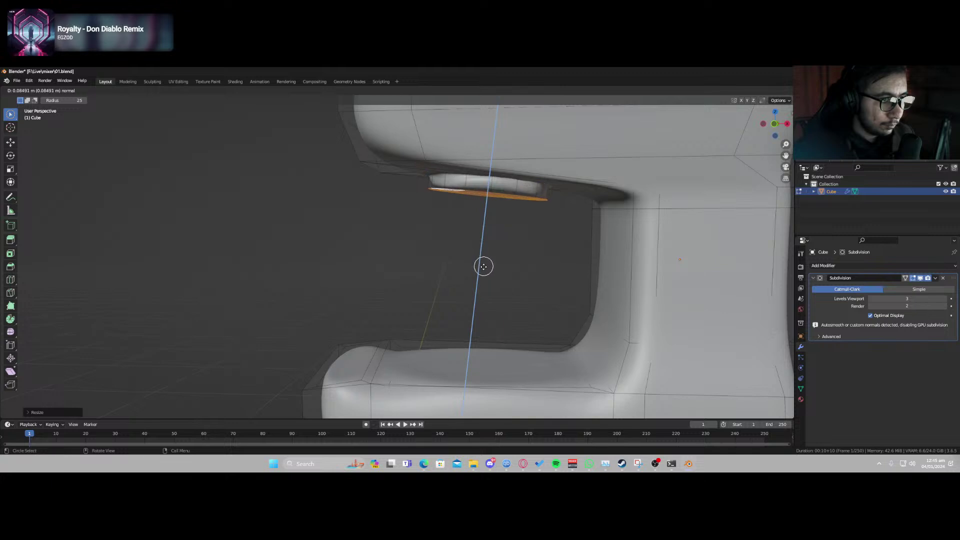
pyautogui.click(483, 305)
pyautogui.hotkey('ctrl', 'r')
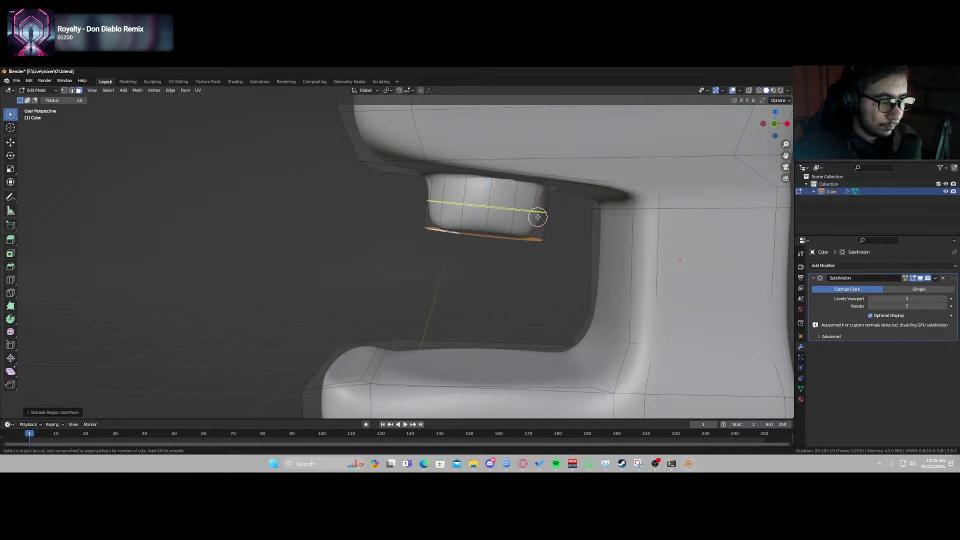
pyautogui.click(536, 213)
pyautogui.click(521, 205)
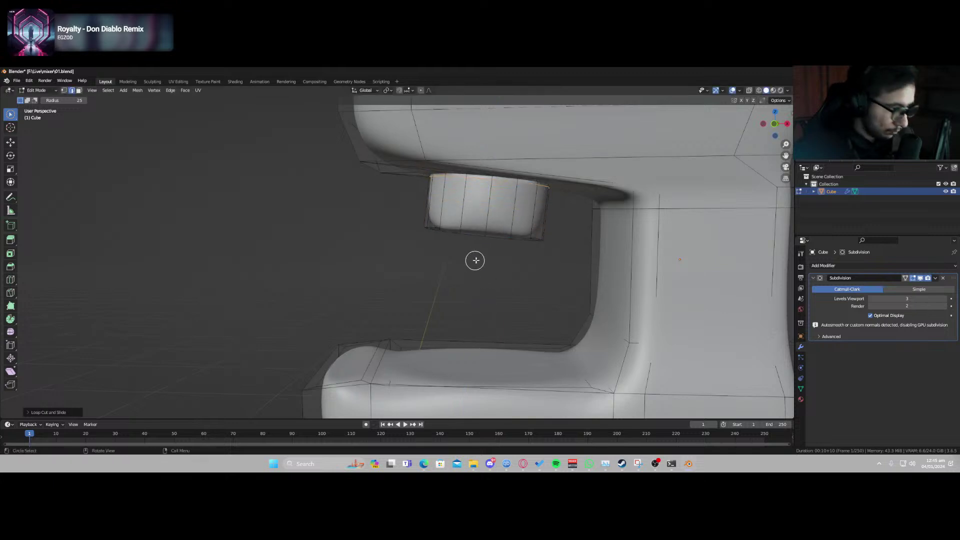
pyautogui.press('Escape')
# Select all the faces on the cylinder's bottom cap and delete them.
pyautogui.moveTo(492, 248); pyautogui.dragTo(521, 227, button='middle')
pyautogui.click(518, 228)
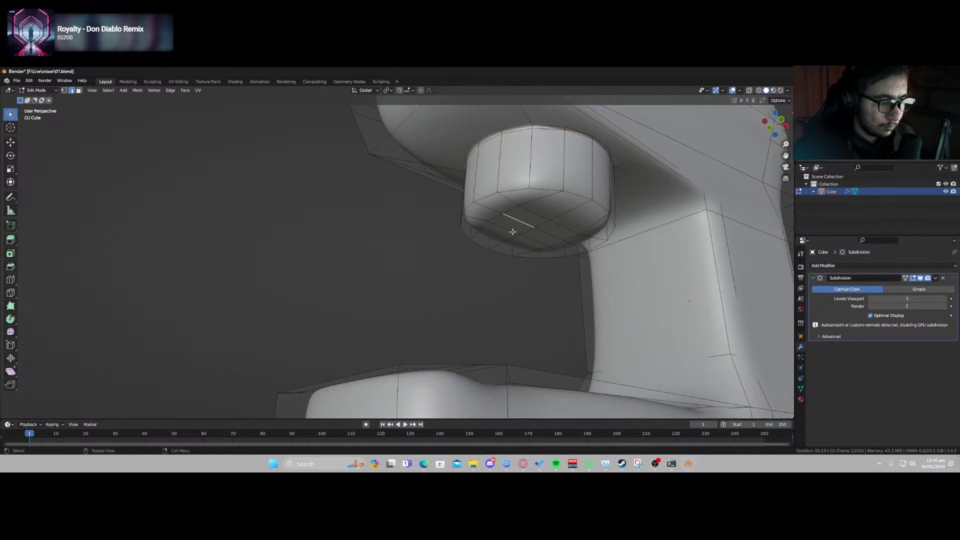
pyautogui.press('3')
pyautogui.click(507, 222)
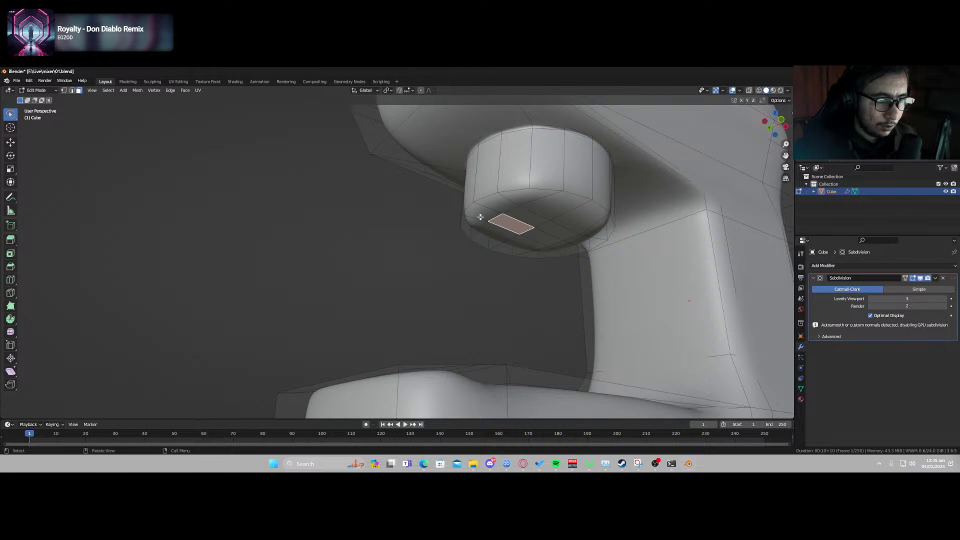
pyautogui.keyDown('ctrl'); pyautogui.click(500, 201); pyautogui.keyUp('ctrl')
pyautogui.keyDown('ctrl'); pyautogui.click(531, 198); pyautogui.keyUp('ctrl')
pyautogui.keyDown('ctrl'); pyautogui.click(580, 214); pyautogui.keyUp('ctrl')
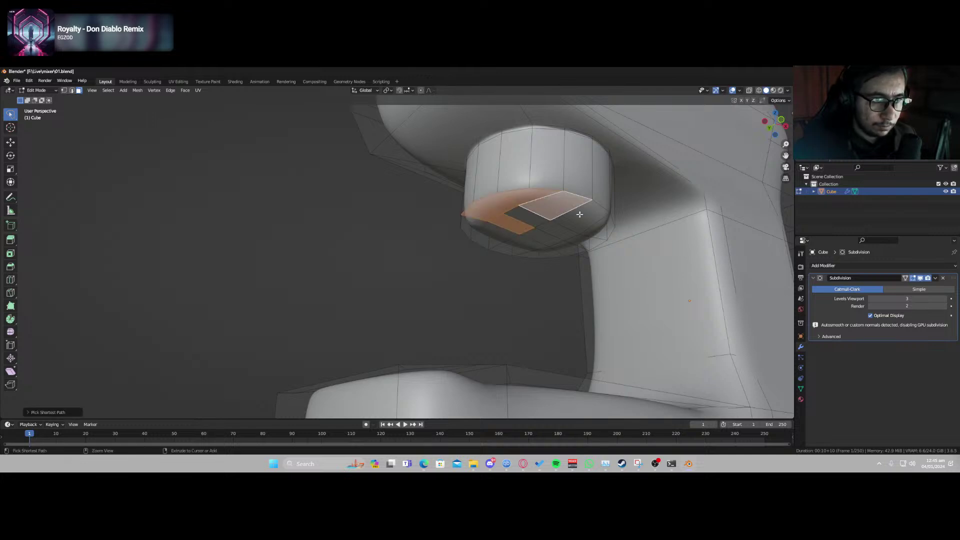
pyautogui.keyDown('ctrl'); pyautogui.click(601, 227); pyautogui.keyUp('ctrl')
pyautogui.keyDown('ctrl'); pyautogui.click(600, 231); pyautogui.keyUp('ctrl')
pyautogui.keyDown('ctrl'); pyautogui.click(588, 244); pyautogui.keyUp('ctrl')
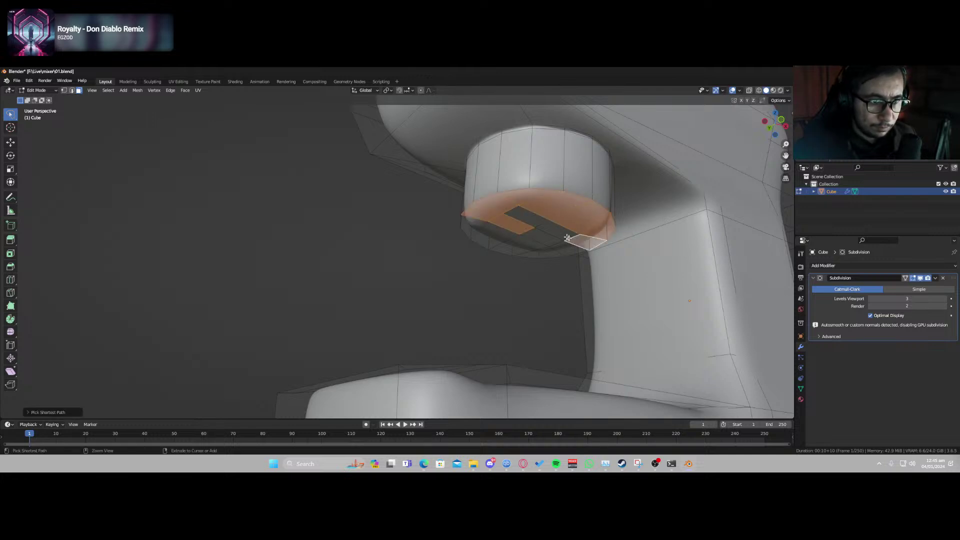
pyautogui.keyDown('ctrl'); pyautogui.click(568, 237); pyautogui.keyUp('ctrl')
pyautogui.keyDown('ctrl'); pyautogui.click(528, 218); pyautogui.keyUp('ctrl')
pyautogui.keyDown('ctrl'); pyautogui.click(542, 238); pyautogui.keyUp('ctrl')
pyautogui.keyDown('ctrl'); pyautogui.click(561, 247); pyautogui.keyUp('ctrl')
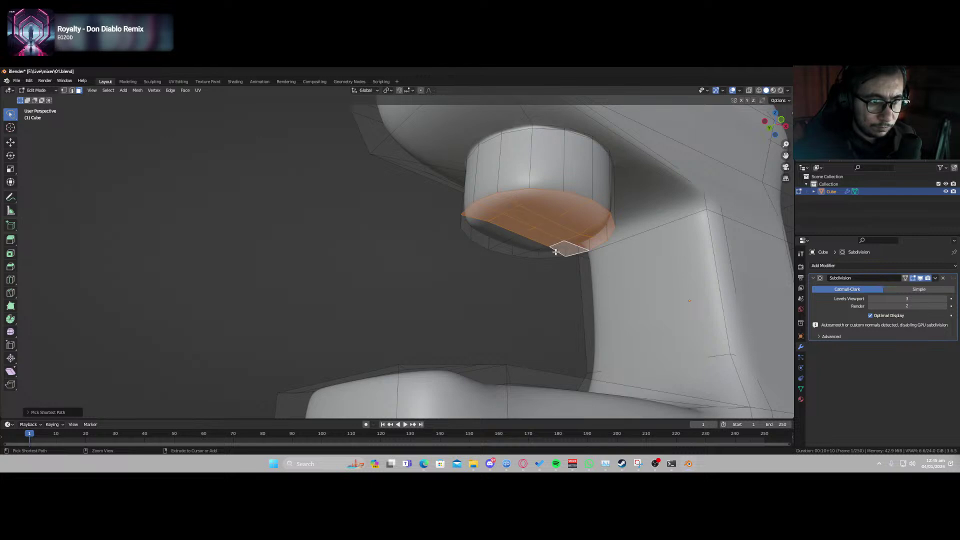
pyautogui.keyDown('ctrl'); pyautogui.click(543, 252); pyautogui.keyUp('ctrl')
pyautogui.keyDown('ctrl'); pyautogui.click(523, 249); pyautogui.keyUp('ctrl')
pyautogui.keyDown('ctrl'); pyautogui.click(483, 231); pyautogui.keyUp('ctrl')
pyautogui.keyDown('ctrl'); pyautogui.click(472, 226); pyautogui.keyUp('ctrl')
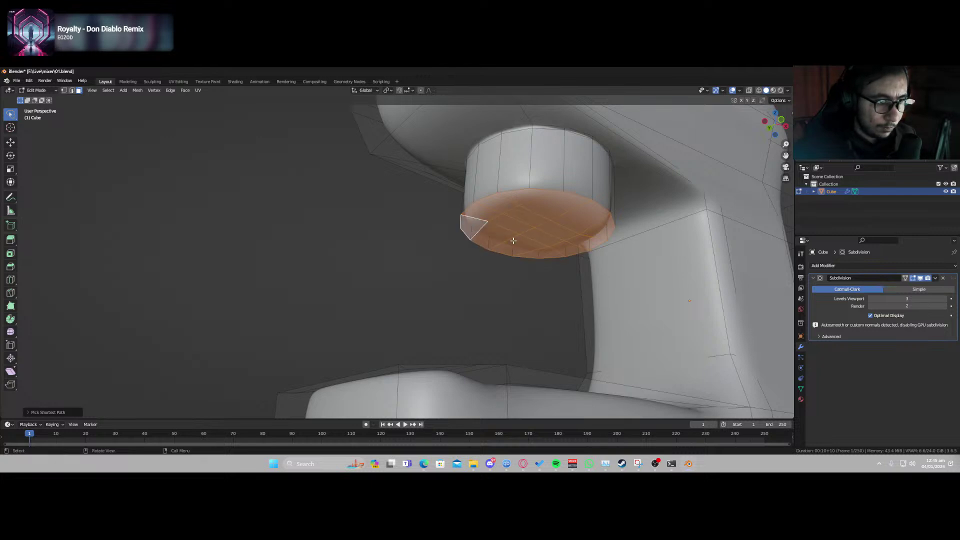
pyautogui.press('x')
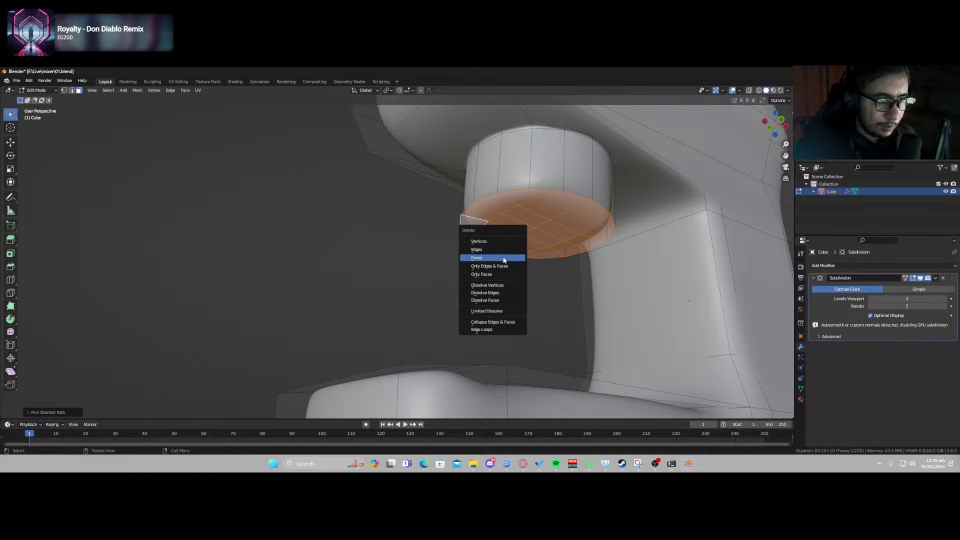
pyautogui.click(505, 257)
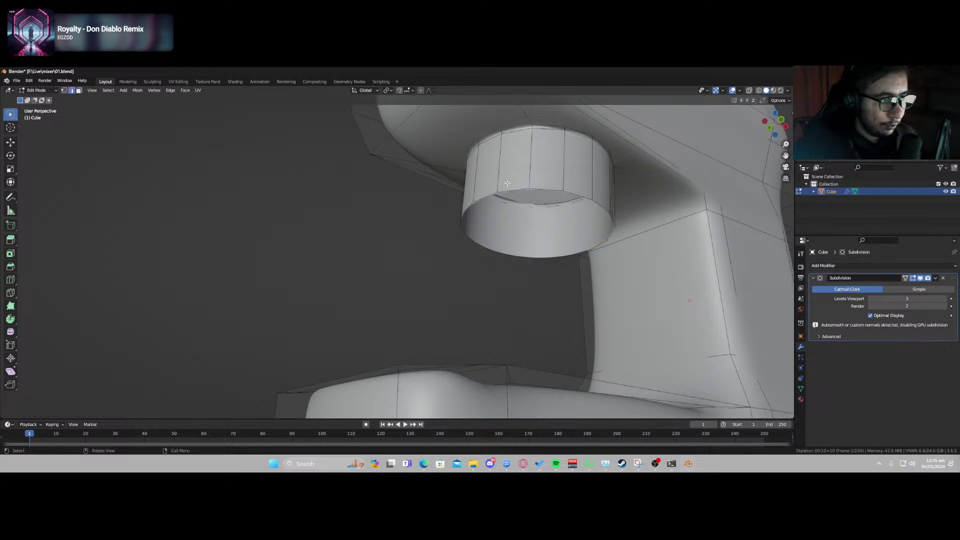
# Fill the cylinder's open bottom rim with a single face and edge-slide it upward to shorten the cylinder.
pyautogui.keyDown('alt'); pyautogui.click(511, 190); pyautogui.keyUp('alt')
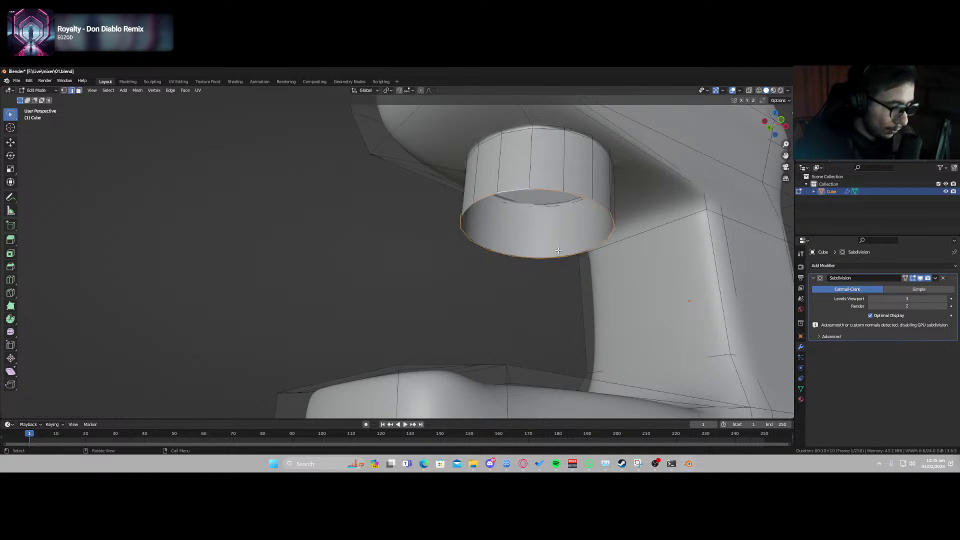
pyautogui.press('f')
pyautogui.press('g')
pyautogui.press('z')
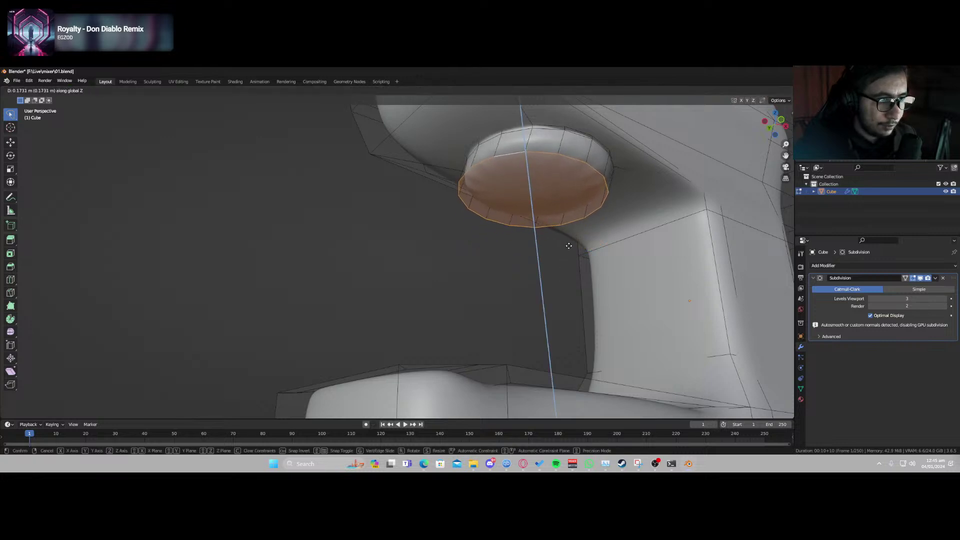
pyautogui.press('z')
pyautogui.press('z')
pyautogui.press('g')
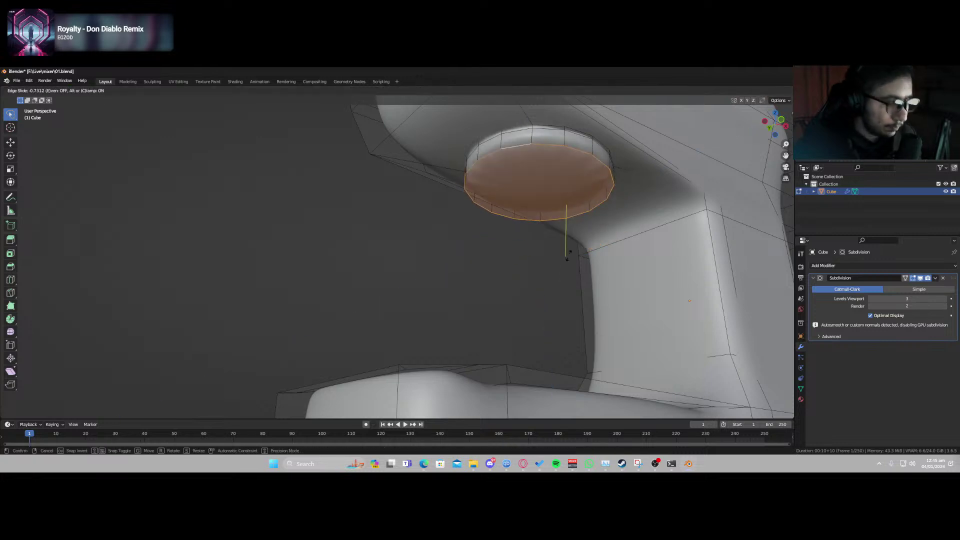
pyautogui.click(570, 254)
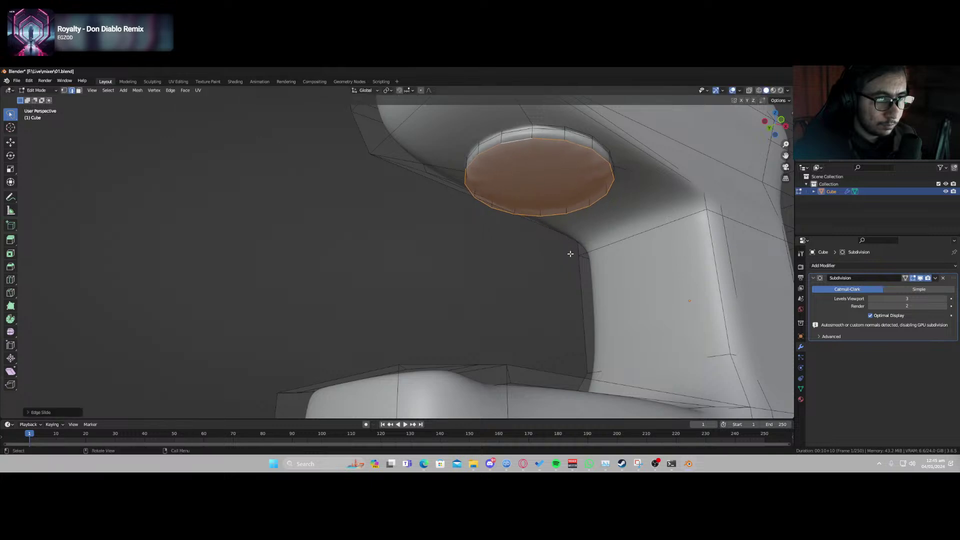
# Edge-slide the loop around the shortened cylinder down close to its bottom rim to sharpen that edge.
pyautogui.scroll(3, 562, 254)
pyautogui.scroll(-3, 536, 264)
pyautogui.moveTo(521, 219); pyautogui.dragTo(543, 258, button='middle')
pyautogui.keyDown('alt'); pyautogui.click(523, 173); pyautogui.keyUp('alt')
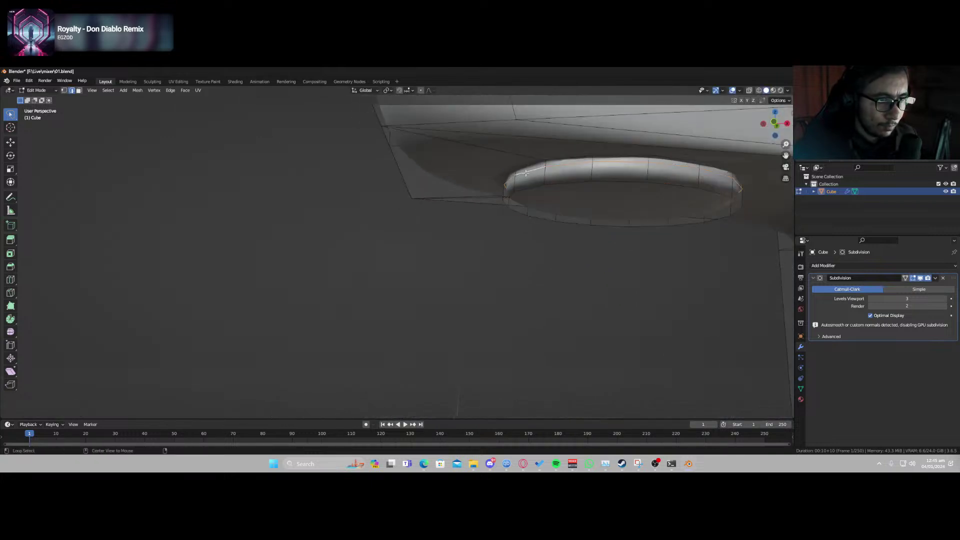
pyautogui.press('g')
pyautogui.press('g')
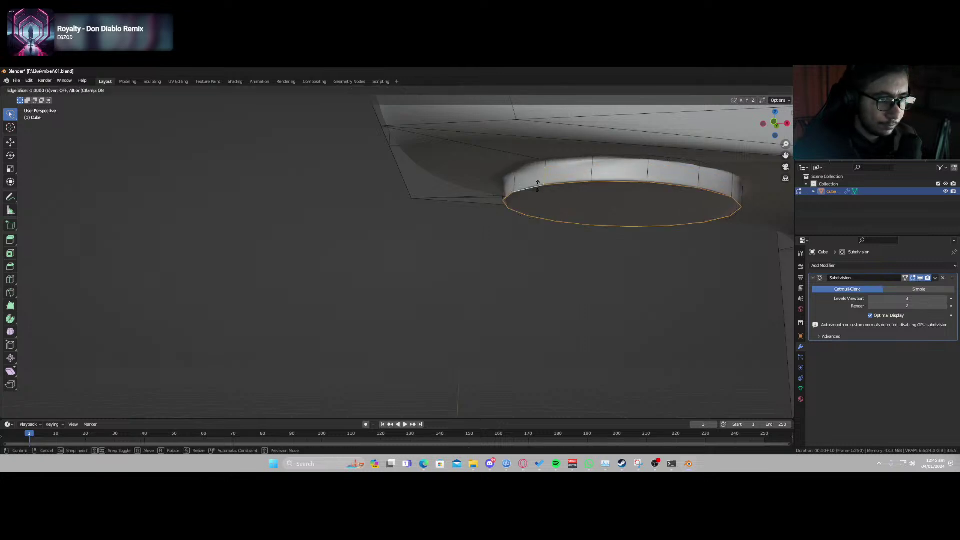
pyautogui.click(539, 181)
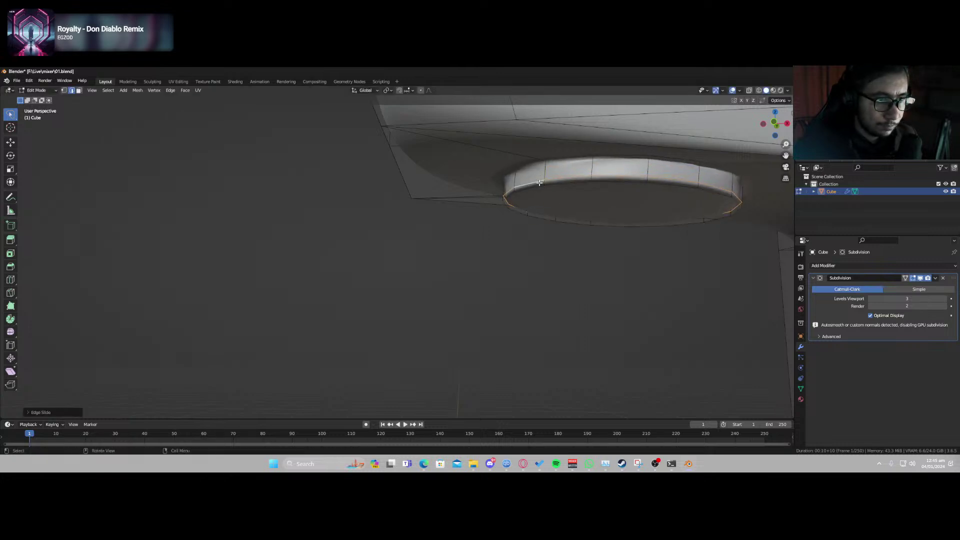
# Leave Edit Mode and rotate the whole mixer body slightly so it stands upright when seen from its front end.
pyautogui.press('Tab')
pyautogui.scroll(-10, 580, 220)
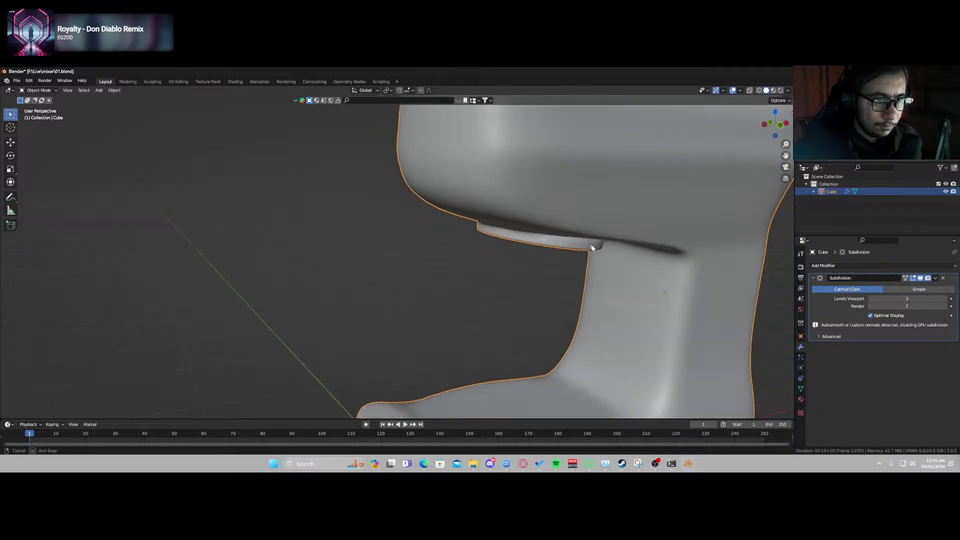
pyautogui.moveTo(515, 254); pyautogui.dragTo(560, 225, button='middle')
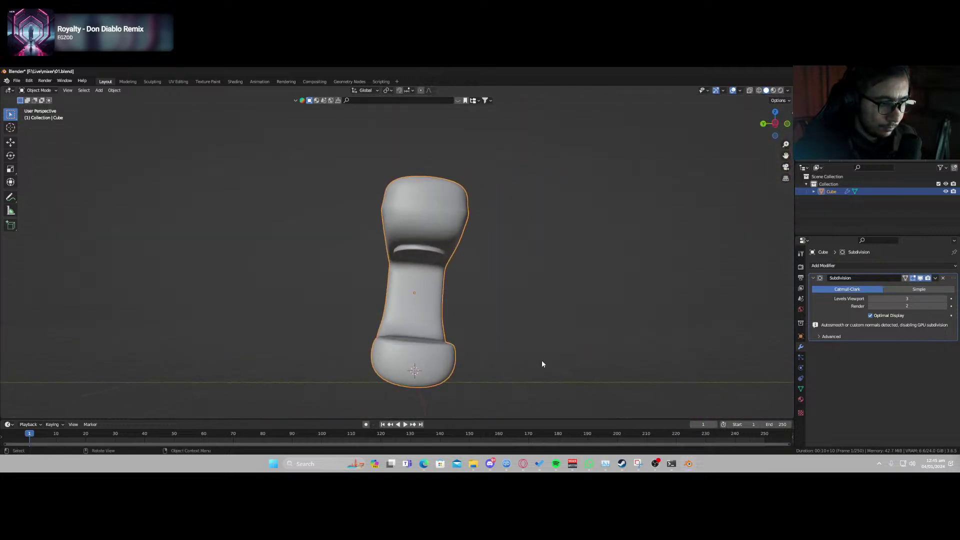
pyautogui.press('r')
pyautogui.click(547, 346)
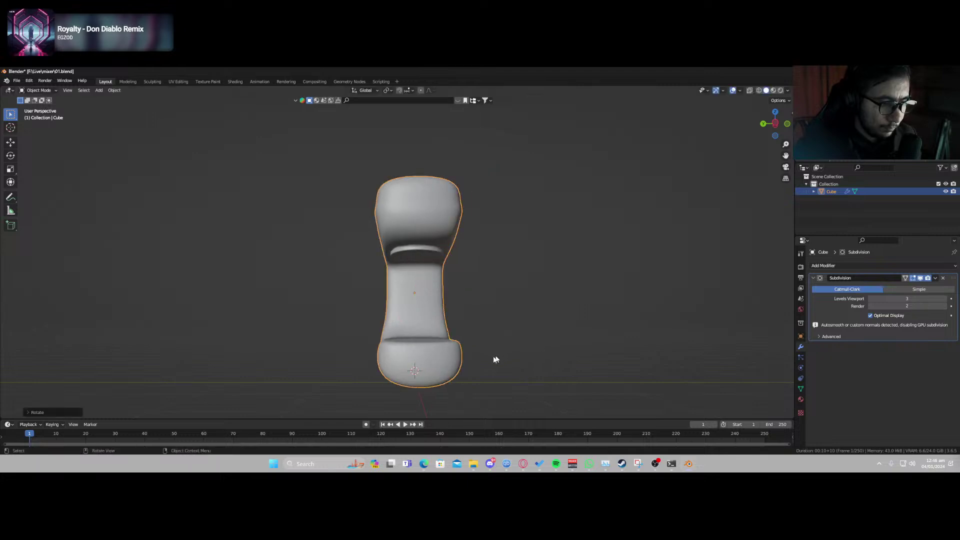
# Add a loop cut around the mixer's base close to its underside to sharpen the bottom edge.
pyautogui.moveTo(495, 360); pyautogui.dragTo(414, 341, button='middle')
pyautogui.press('Tab')
pyautogui.moveTo(475, 366); pyautogui.dragTo(431, 374, button='middle')
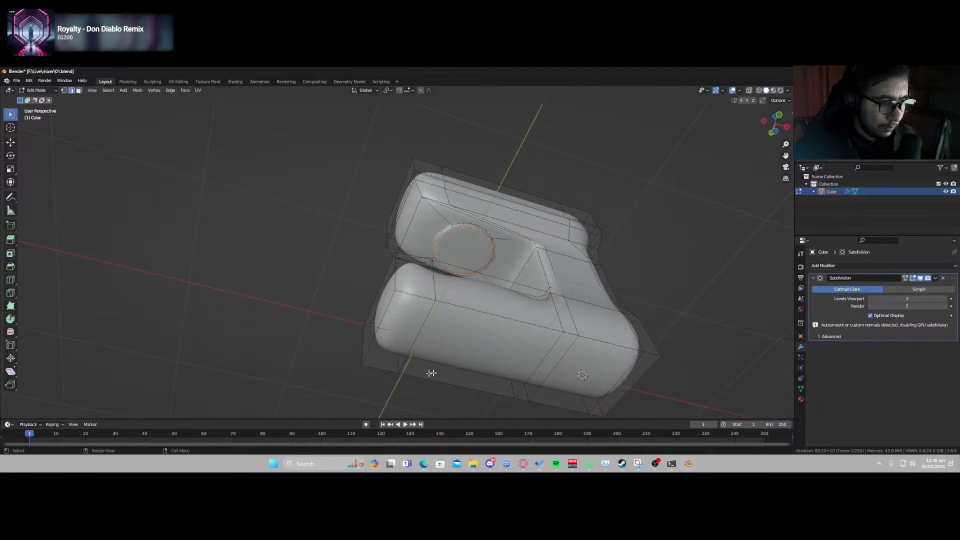
pyautogui.keyDown('alt'); pyautogui.click(631, 333); pyautogui.keyUp('alt')
pyautogui.press('g')
pyautogui.press('g')
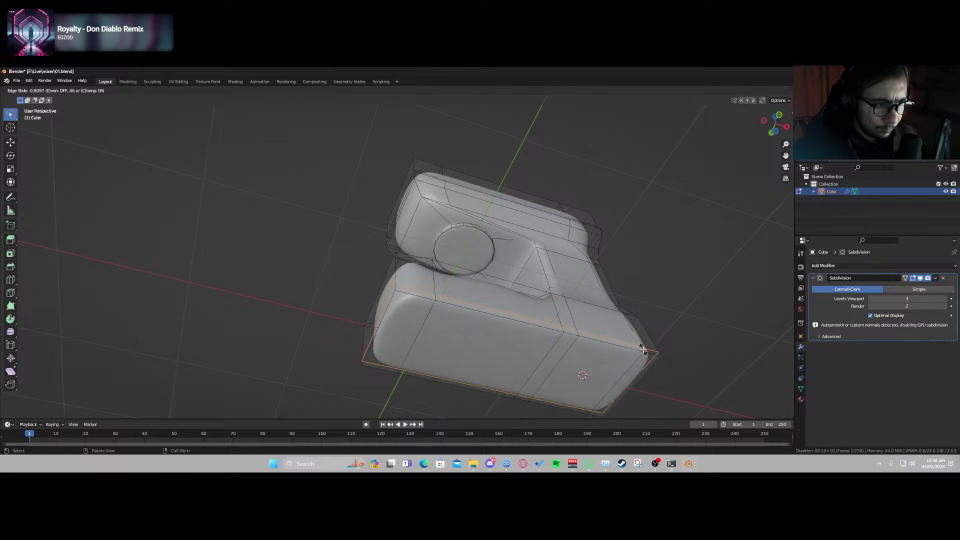
pyautogui.click(646, 350)
# Add a loop cut around the base's sides close to its upper edge and save the file.
pyautogui.moveTo(631, 317); pyautogui.dragTo(612, 378, button='middle')
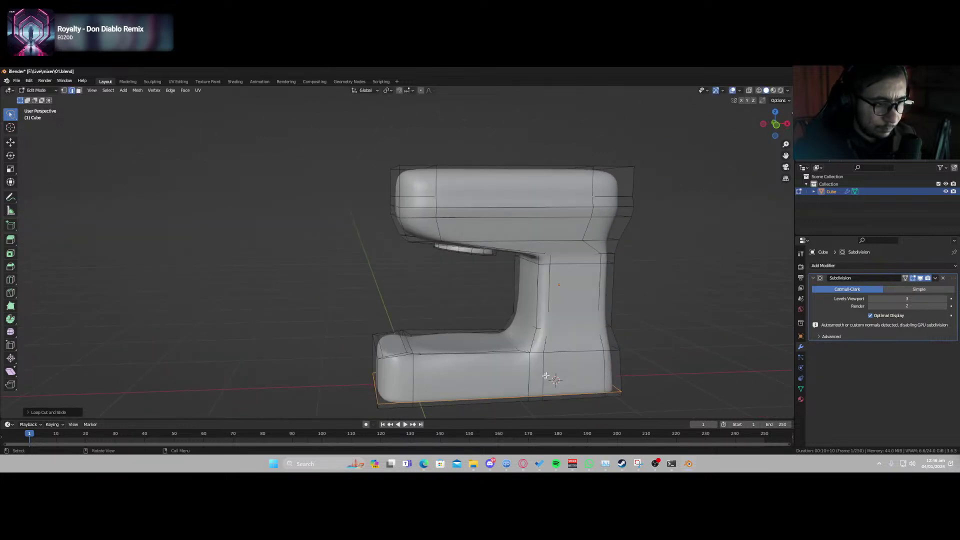
pyautogui.keyDown('alt'); pyautogui.click(613, 368); pyautogui.keyUp('alt')
pyautogui.press('g')
pyautogui.press('g')
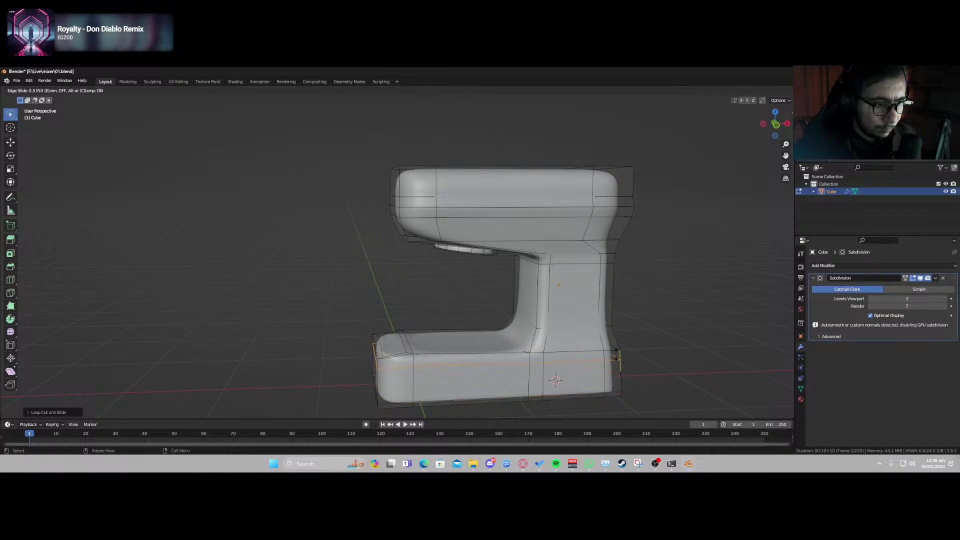
pyautogui.click(617, 350)
pyautogui.press('Tab')
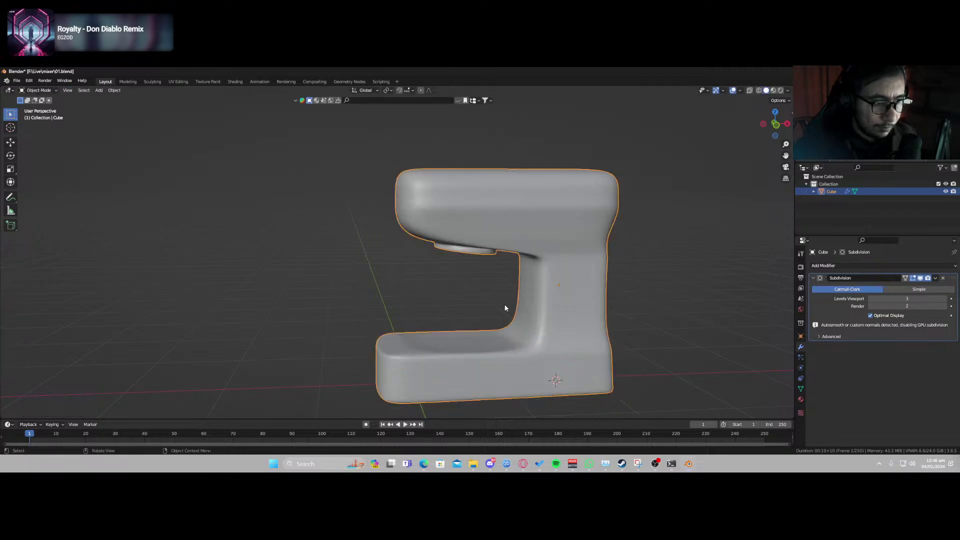
pyautogui.hotkey('ctrl', 's')
# Add a centred horizontal loop cut around the middle of the mixer's column.
pyautogui.moveTo(500, 307); pyautogui.dragTo(455, 298, button='middle')
pyautogui.press('Tab')
pyautogui.hotkey('ctrl', 'r')
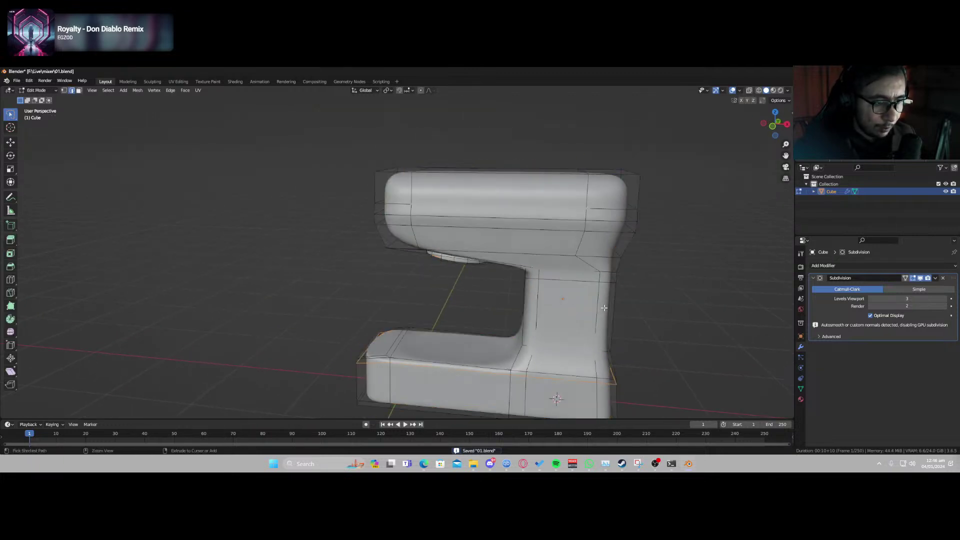
pyautogui.click(611, 314)
pyautogui.rightClick(606, 323)
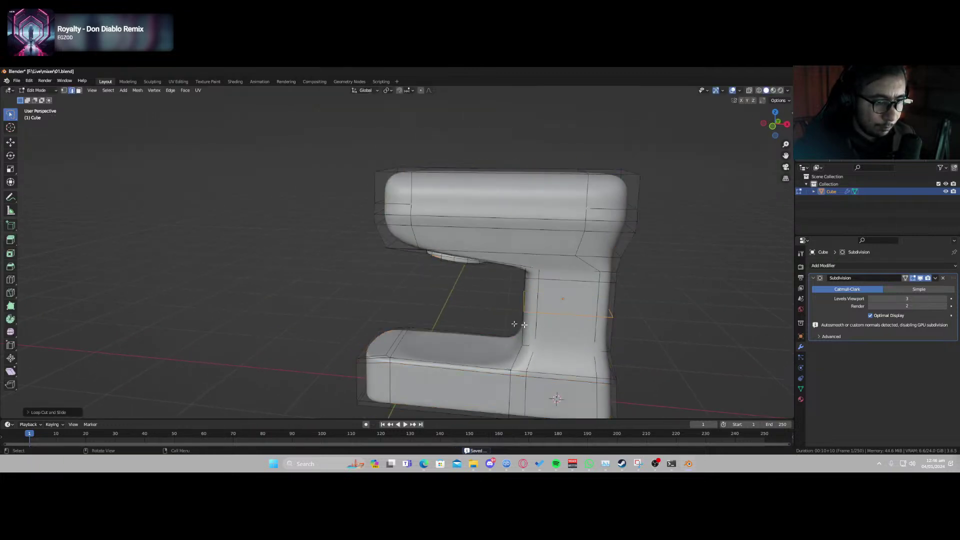
# Select the head and all column faces above the middle loop with X-ray on, and separate them into their own object.
pyautogui.press('KP_1')
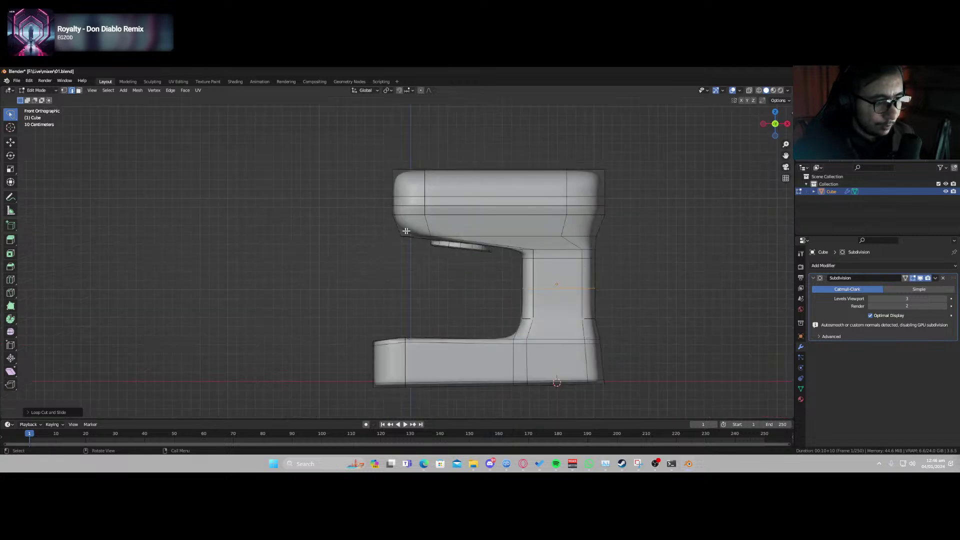
pyautogui.scroll(-2, 395, 231)
pyautogui.hotkey('alt', 'z')
pyautogui.moveTo(342, 169)
pyautogui.mouseDown()
pyautogui.moveTo(479, 228)
pyautogui.moveTo(345, 172)
pyautogui.moveTo(565, 250)
pyautogui.moveTo(604, 281)
pyautogui.mouseUp()
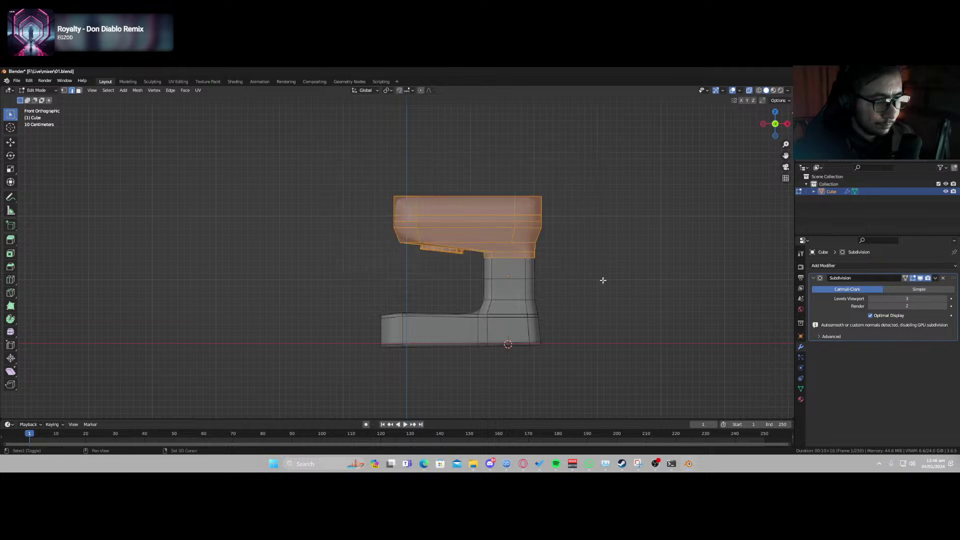
pyautogui.keyDown('shift'); pyautogui.moveTo(467, 264); pyautogui.dragTo(559, 275); pyautogui.keyUp('shift')
pyautogui.press('3')
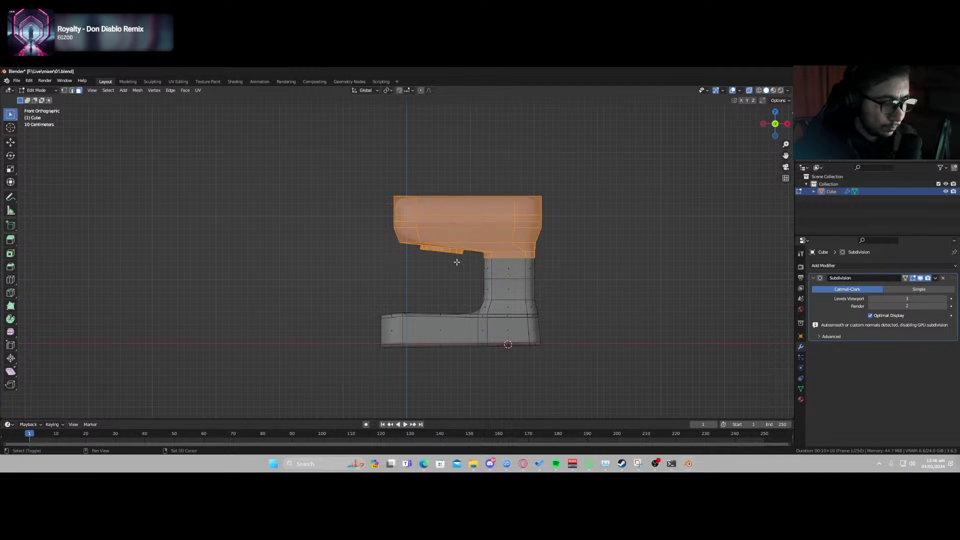
pyautogui.keyDown('shift'); pyautogui.moveTo(454, 257); pyautogui.dragTo(570, 276); pyautogui.keyUp('shift')
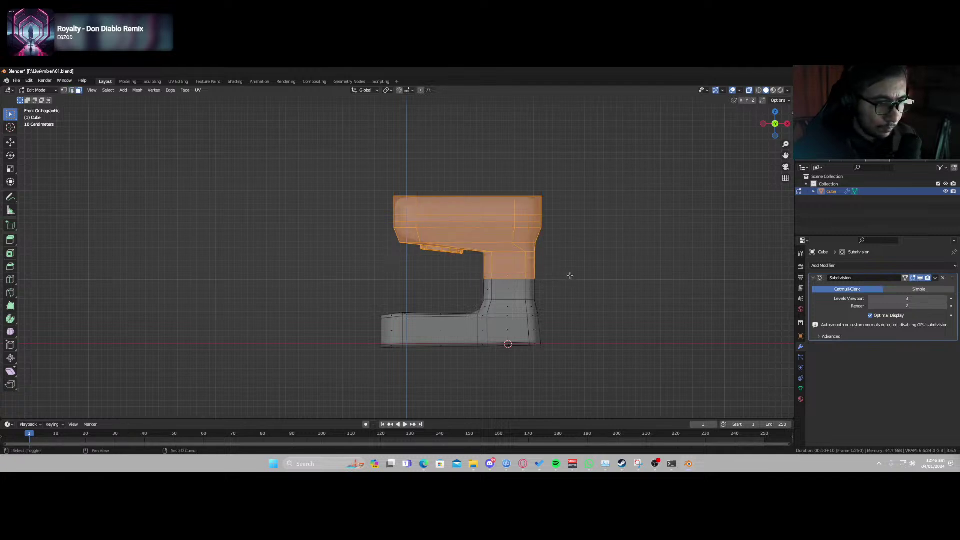
pyautogui.press('p')
pyautogui.click(491, 278)
pyautogui.press('Tab')
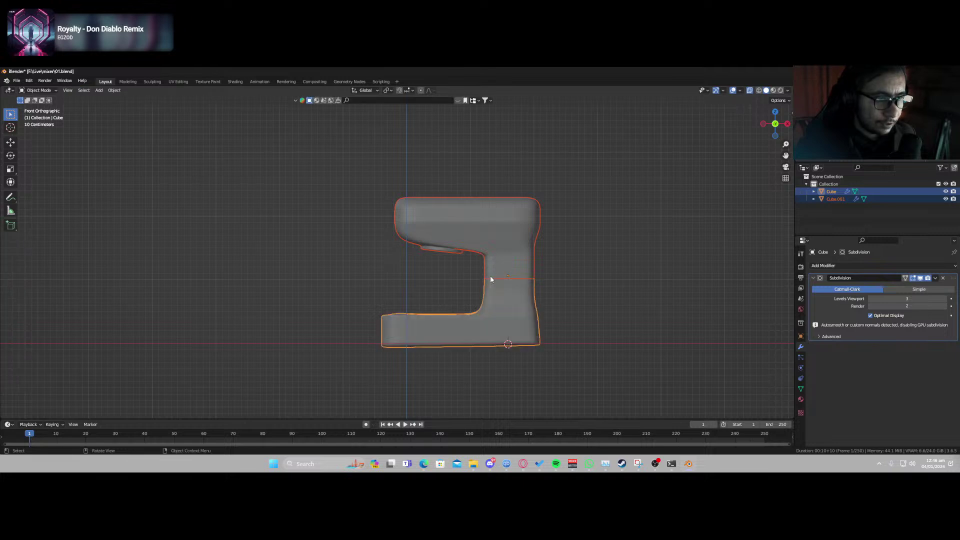
pyautogui.click(490, 275)
pyautogui.press('r')
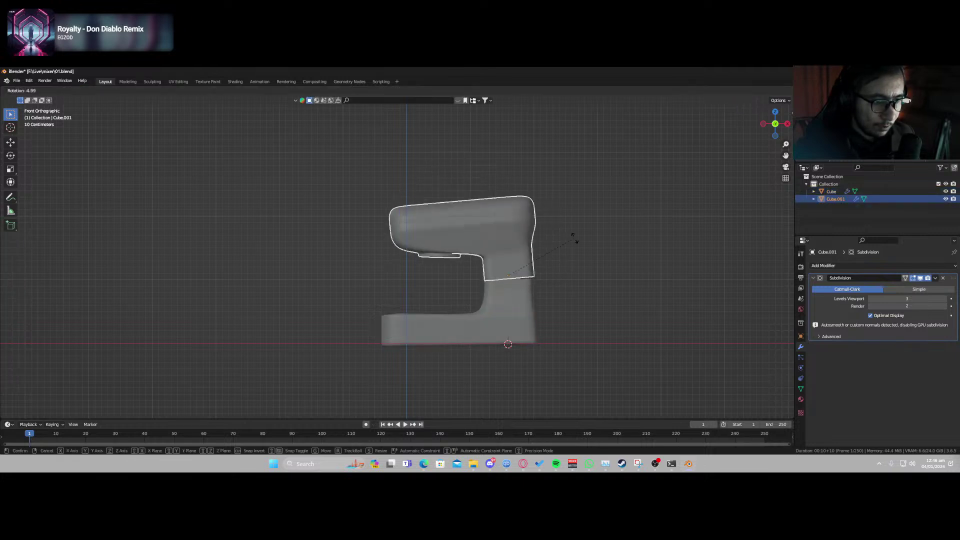
pyautogui.press('Escape')
pyautogui.moveTo(489, 294); pyautogui.dragTo(440, 283, button='middle')
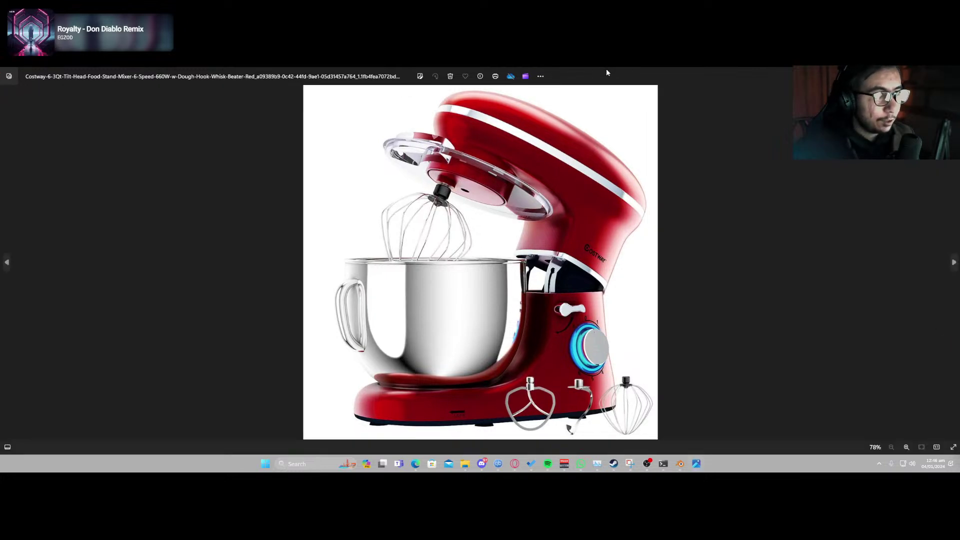
# Close the reference photo and move the face band on the mixer head's front end slightly outward along the X axis.
pyautogui.hotkey('alt', 'F4')
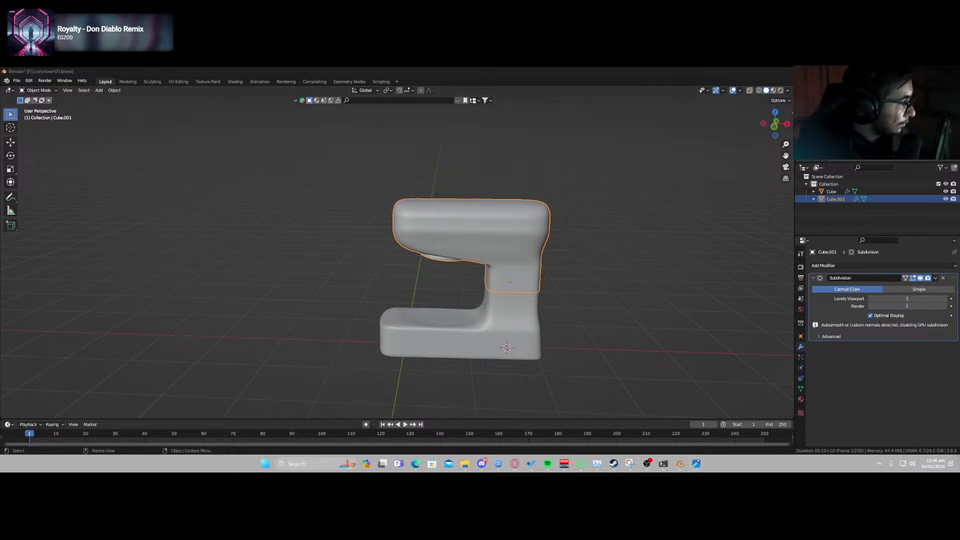
pyautogui.click(524, 267)
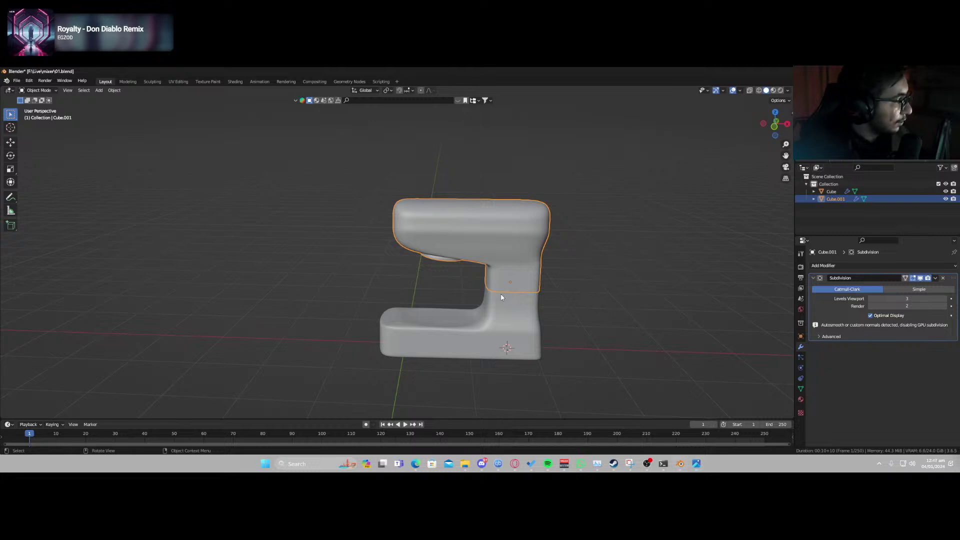
pyautogui.scroll(3, 503, 296)
pyautogui.scroll(-1, 530, 280)
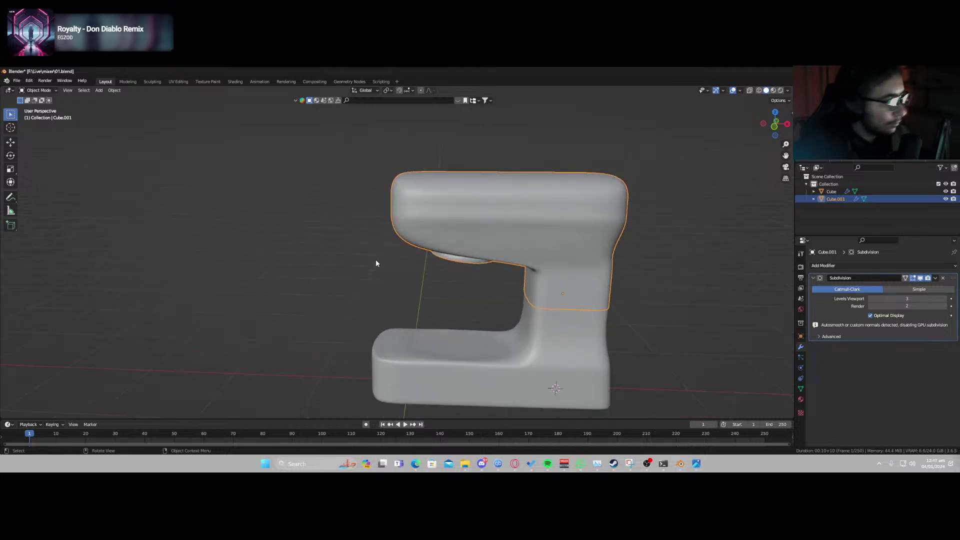
pyautogui.moveTo(376, 263); pyautogui.dragTo(524, 253, button='middle')
pyautogui.press('Tab')
pyautogui.click(415, 219)
pyautogui.press('g')
pyautogui.press('x')
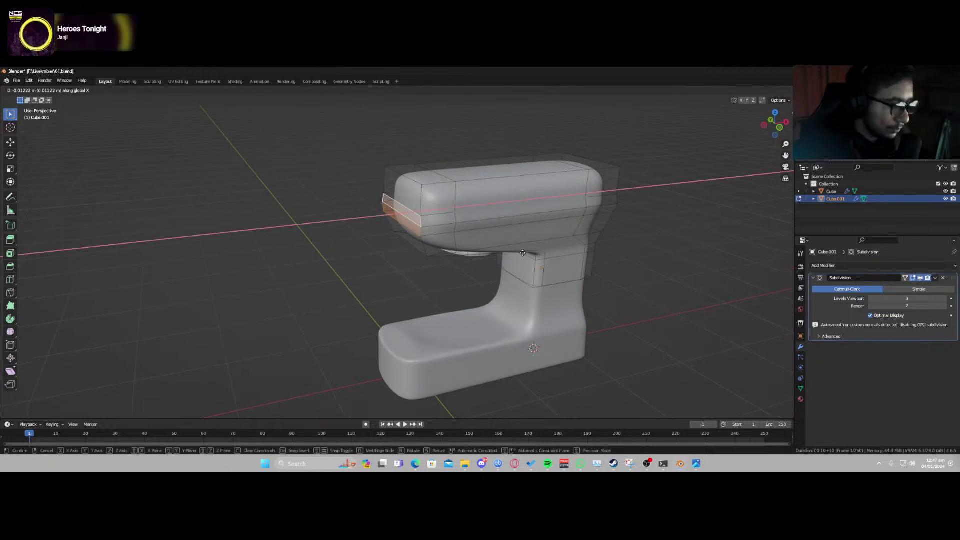
pyautogui.click(516, 254)
pyautogui.press('Tab')
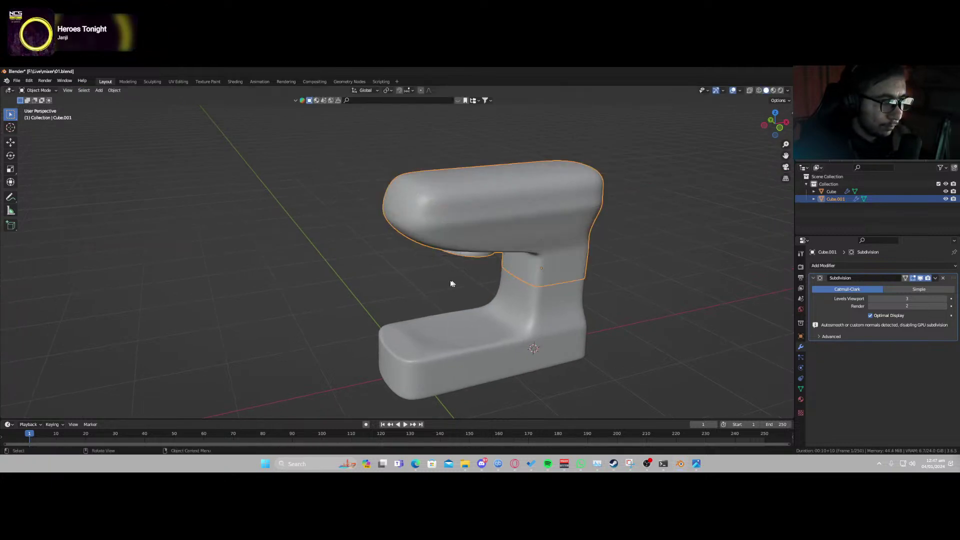
# Try tilting the separated mixer head back about 27° around the Y axis and raising it along Z.
pyautogui.moveTo(520, 256); pyautogui.dragTo(584, 315, button='middle')
pyautogui.scroll(3, 520, 278)
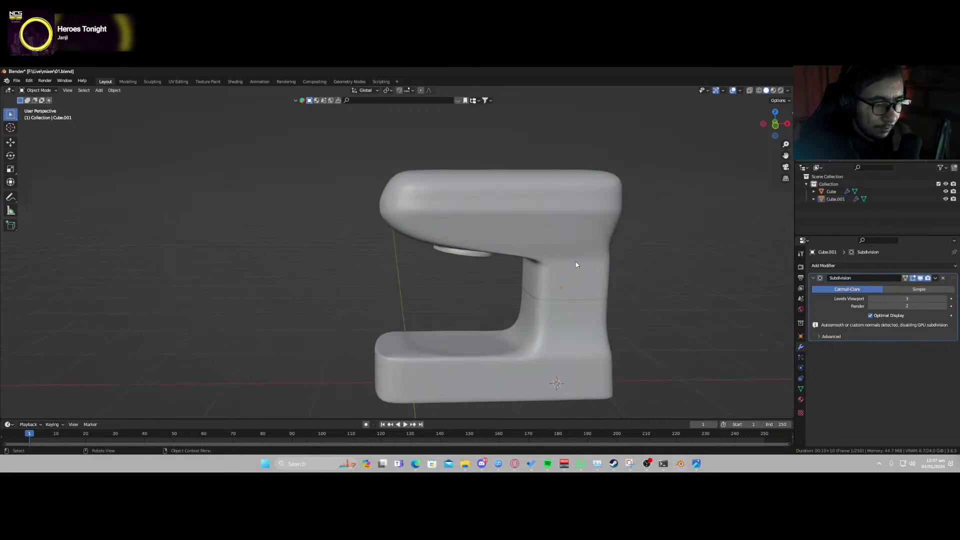
pyautogui.keyDown('shift'); pyautogui.moveTo(569, 278); pyautogui.dragTo(601, 251, button='middle'); pyautogui.keyUp('shift')
pyautogui.press('r')
pyautogui.press('x')
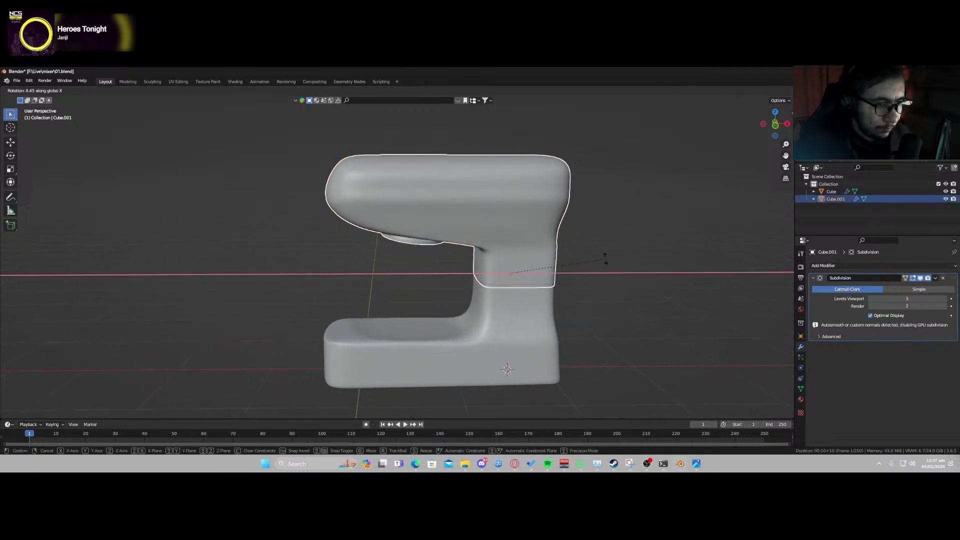
pyautogui.press('y')
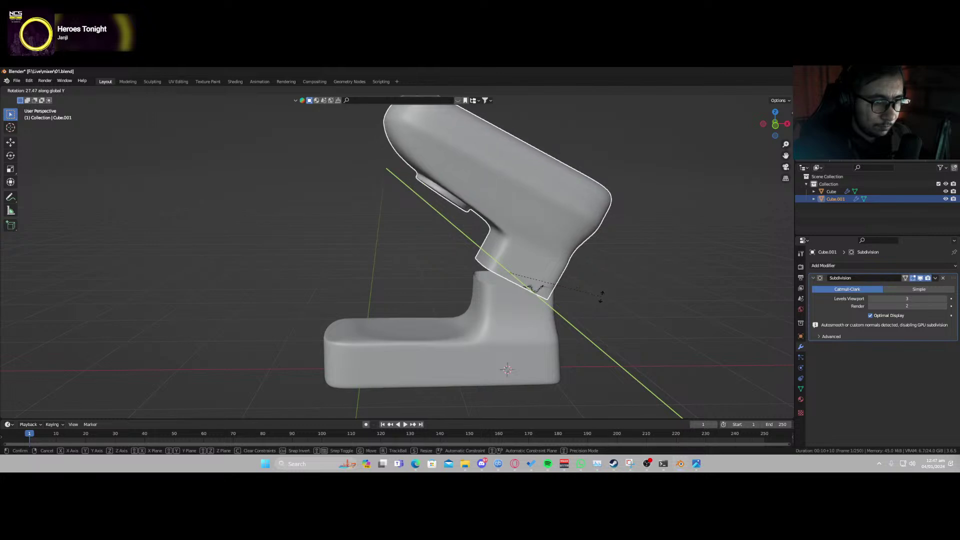
pyautogui.click(568, 295)
pyautogui.press('g')
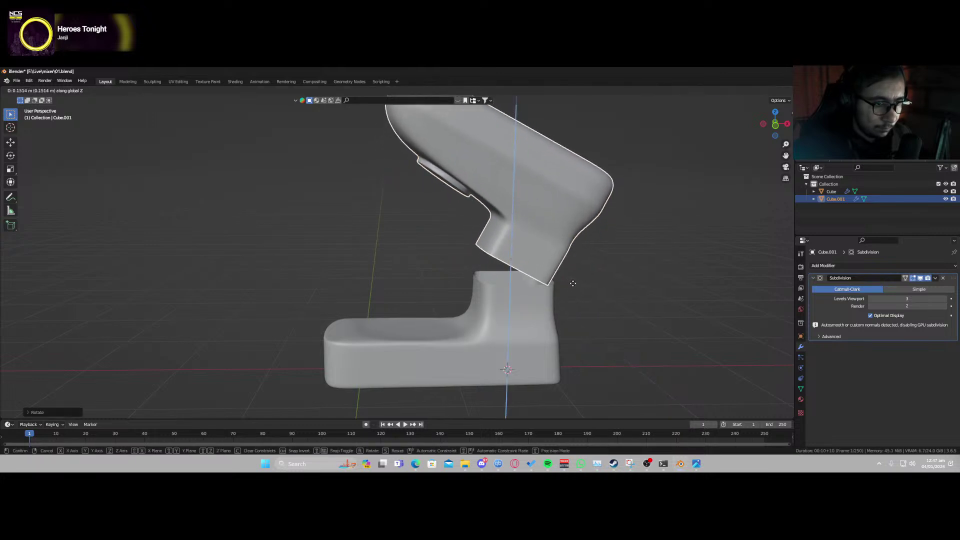
pyautogui.click(574, 287)
pyautogui.moveTo(574, 287); pyautogui.dragTo(420, 310, button='middle')
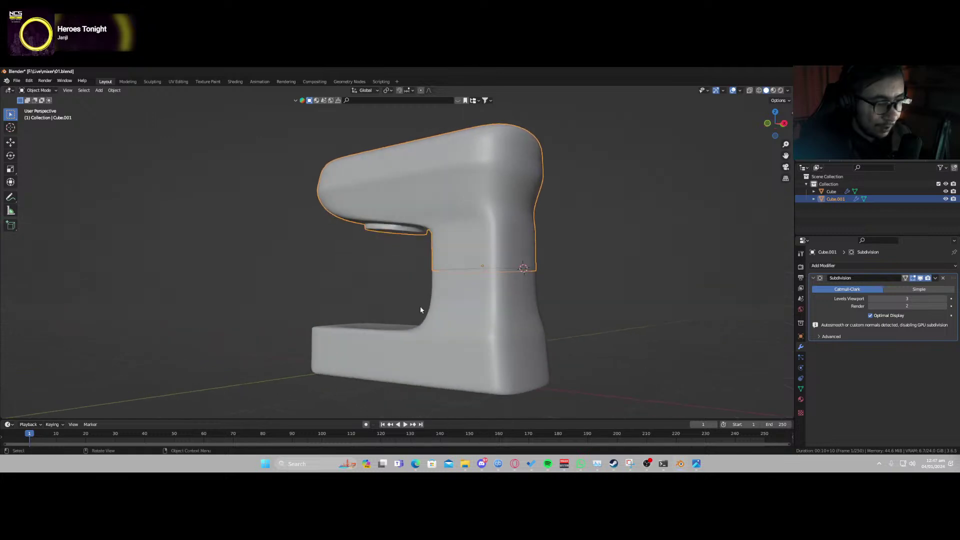
# Set the mixer head's origin to the 3D cursor at the rear of the column seam and test its tilt.
pyautogui.press('KP_7')
pyautogui.press('KP_1')
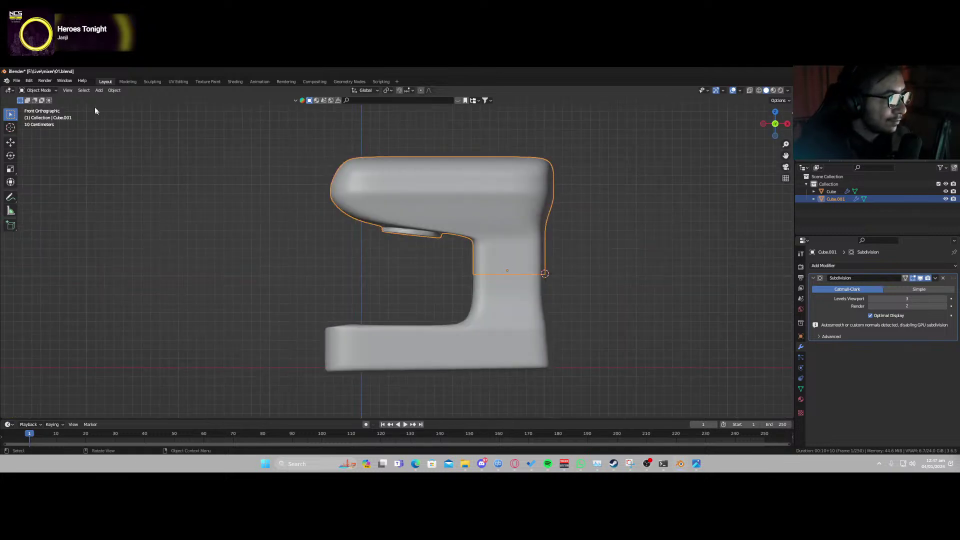
pyautogui.click(68, 91)
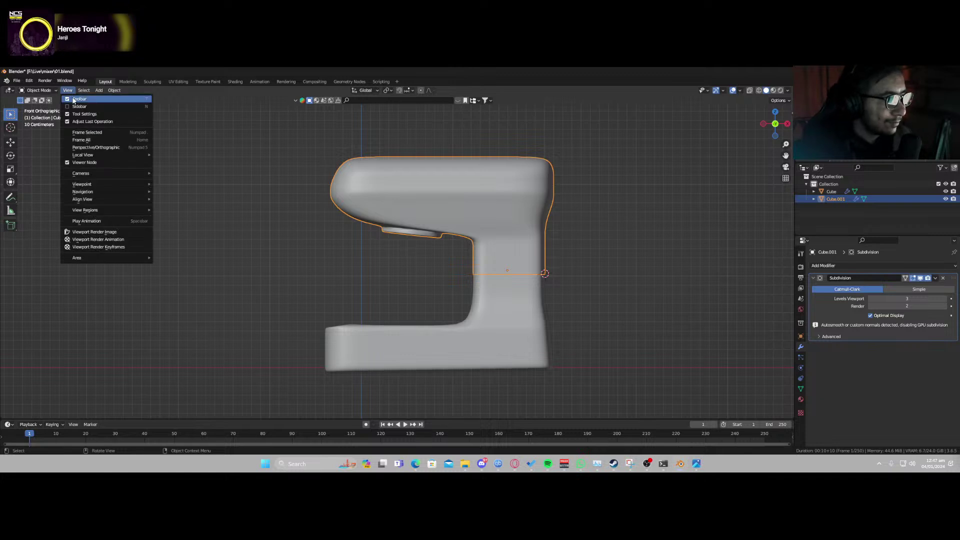
pyautogui.moveTo(119, 91)
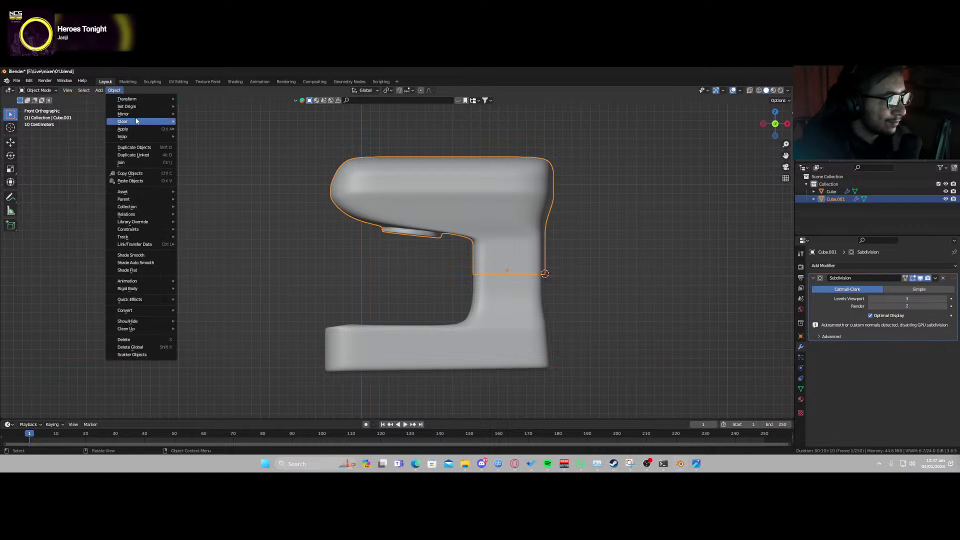
pyautogui.moveTo(146, 107)
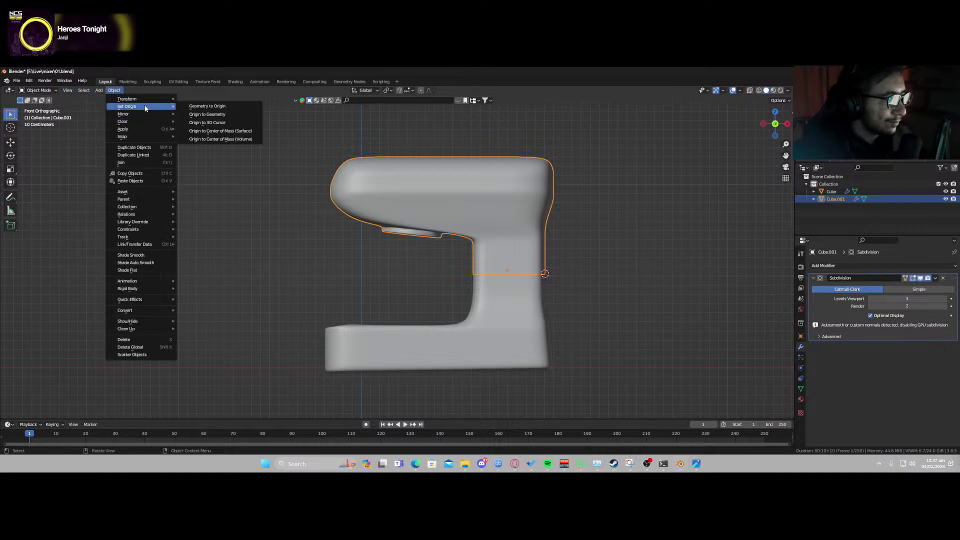
pyautogui.click(244, 122)
pyautogui.click(553, 223)
pyautogui.click(550, 223)
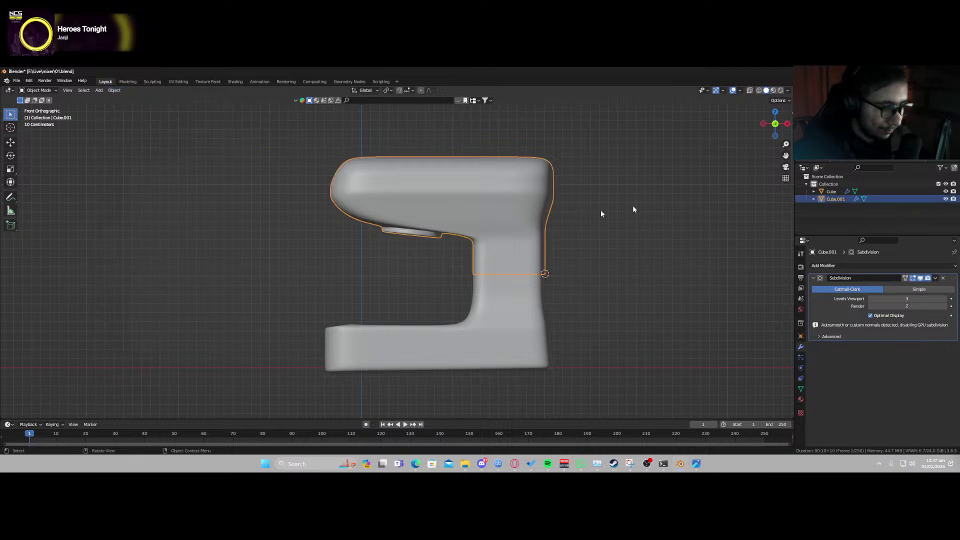
pyautogui.press('r')
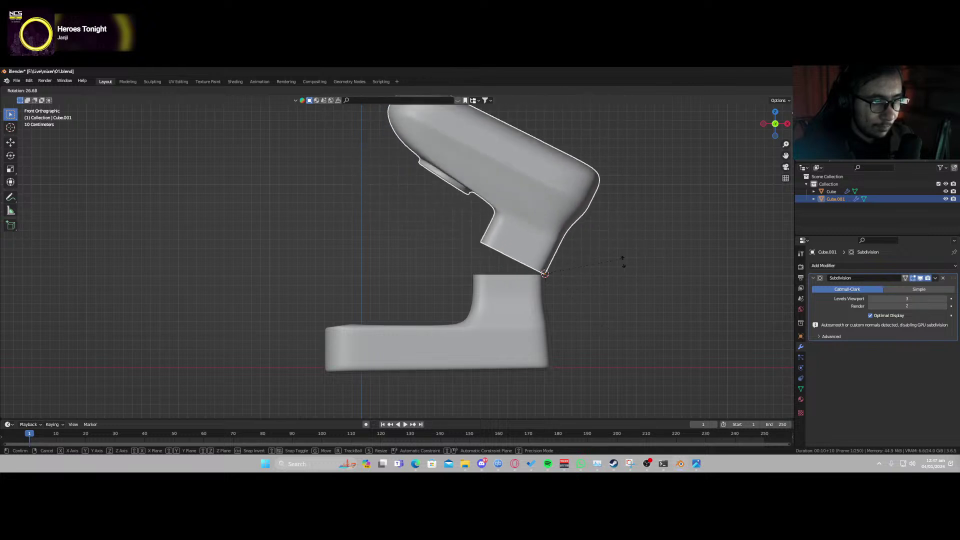
pyautogui.rightClick(611, 274)
# Inset the round underside face of the mixer head's attachment hub by a narrow margin to tighten its rim.
pyautogui.moveTo(427, 278); pyautogui.dragTo(433, 236, button='middle')
pyautogui.press('Tab')
pyautogui.scroll(3, 433, 236)
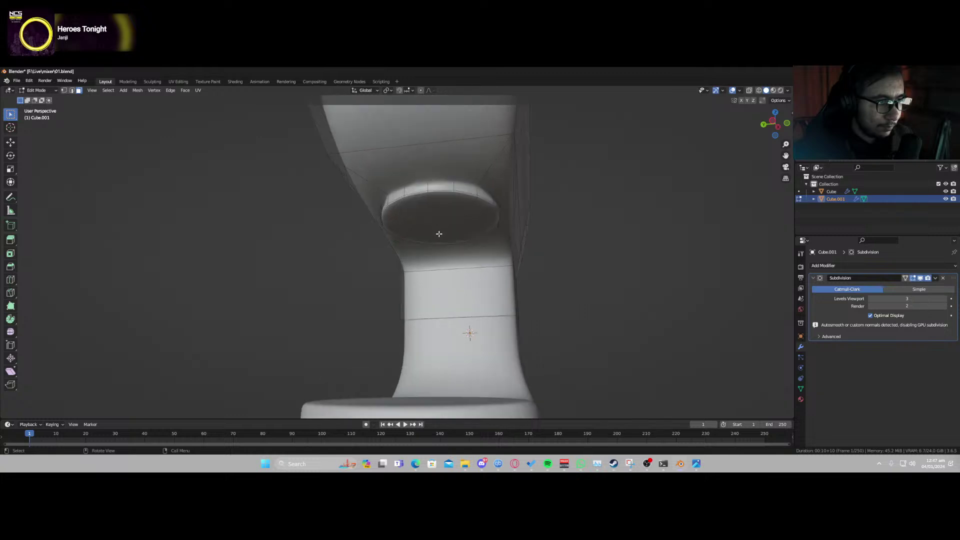
pyautogui.click(437, 237)
pyautogui.press('i')
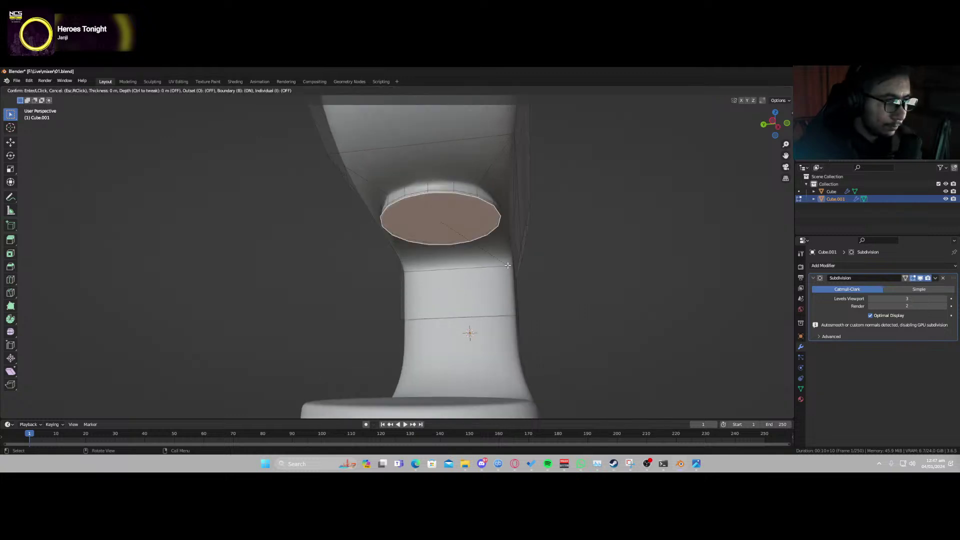
pyautogui.click(506, 270)
pyautogui.press('Tab')
pyautogui.scroll(-2, 460, 282)
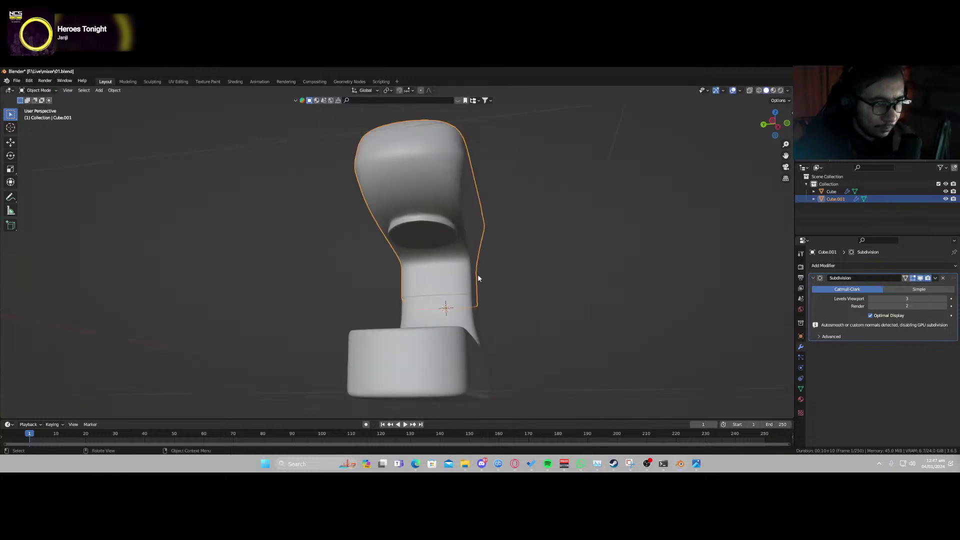
# Dismiss the download manager notice and tilt the mixer head back about 42° around the global Y axis.
pyautogui.press('KP_1')
pyautogui.scroll(2, 478, 275)
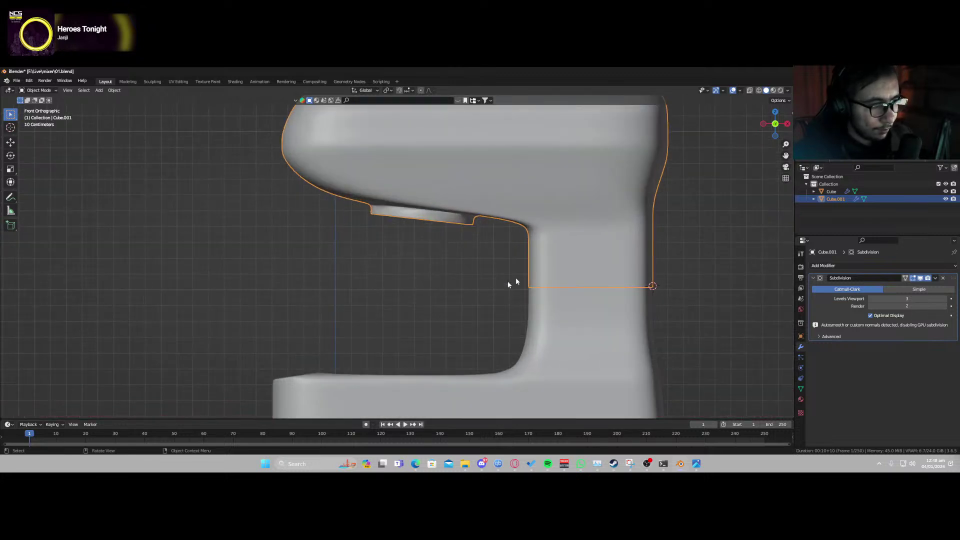
pyautogui.keyDown('shift'); pyautogui.moveTo(517, 277); pyautogui.dragTo(364, 282, button='middle'); pyautogui.keyUp('shift')
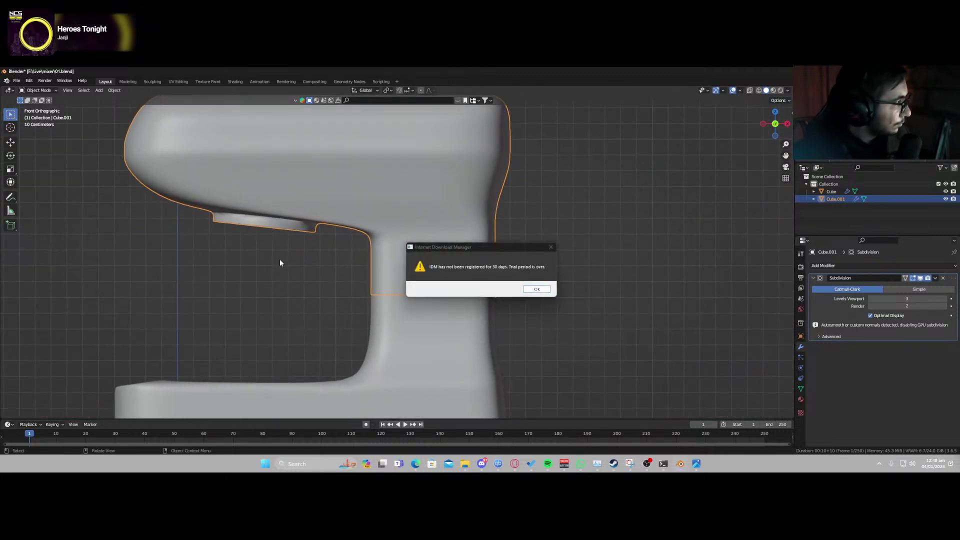
pyautogui.click(552, 248)
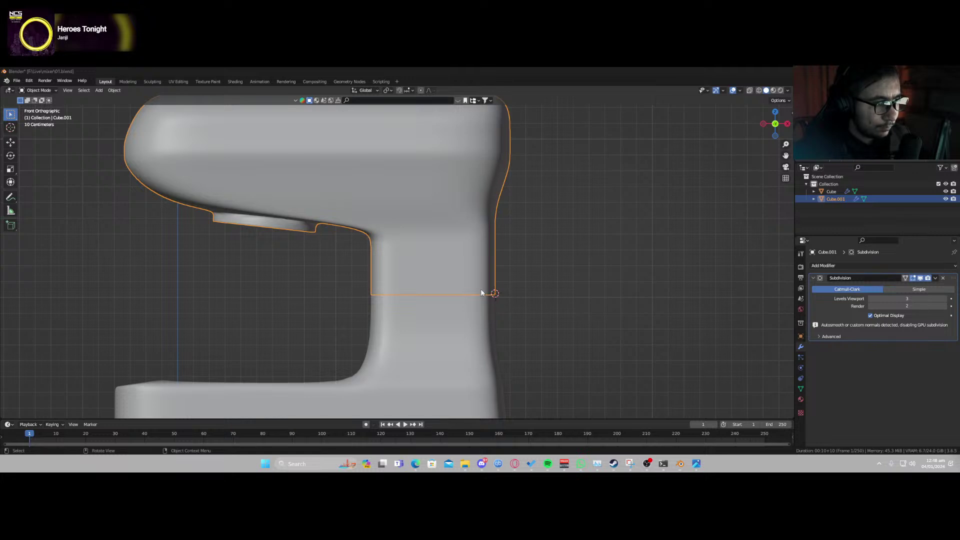
pyautogui.keyDown('shift'); pyautogui.moveTo(513, 279); pyautogui.dragTo(486, 286, button='middle'); pyautogui.keyUp('shift')
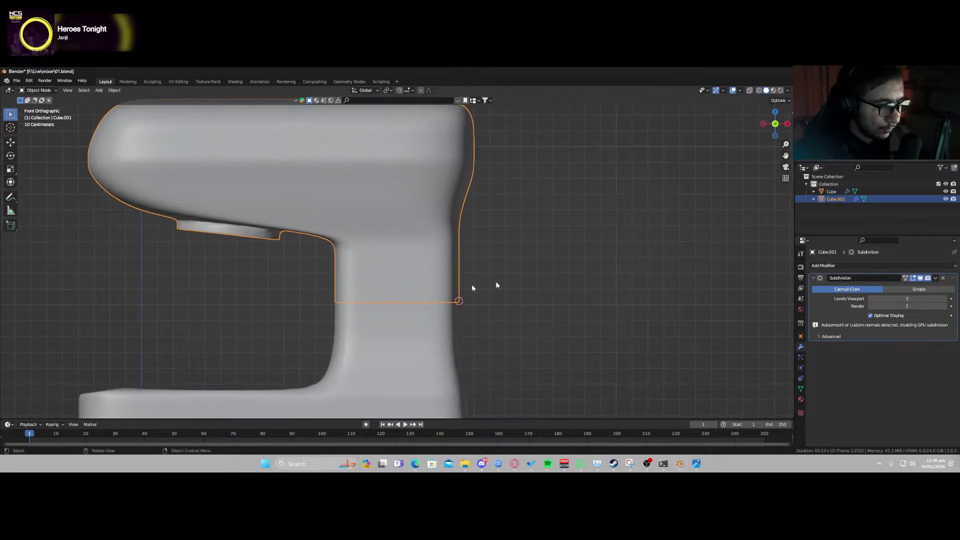
pyautogui.press('r')
pyautogui.press('x')
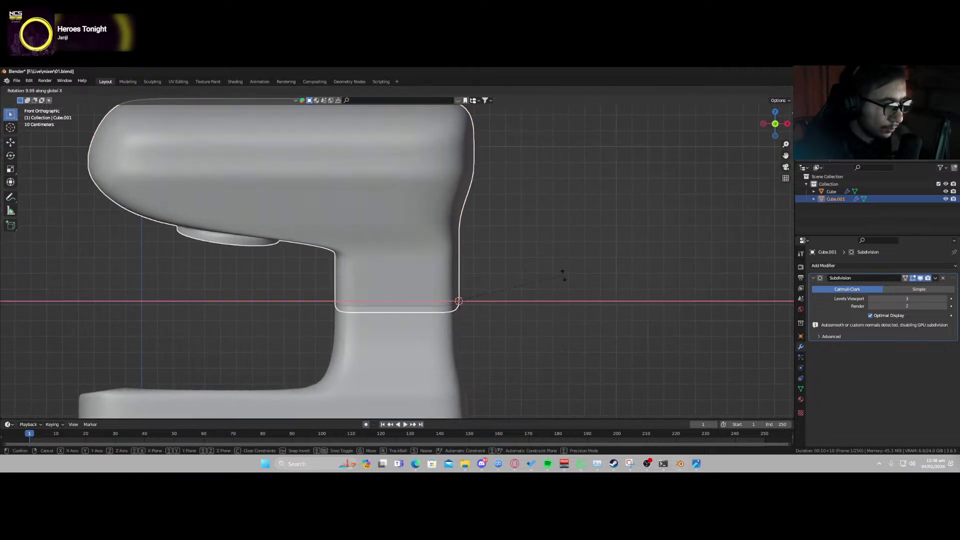
pyautogui.press('y')
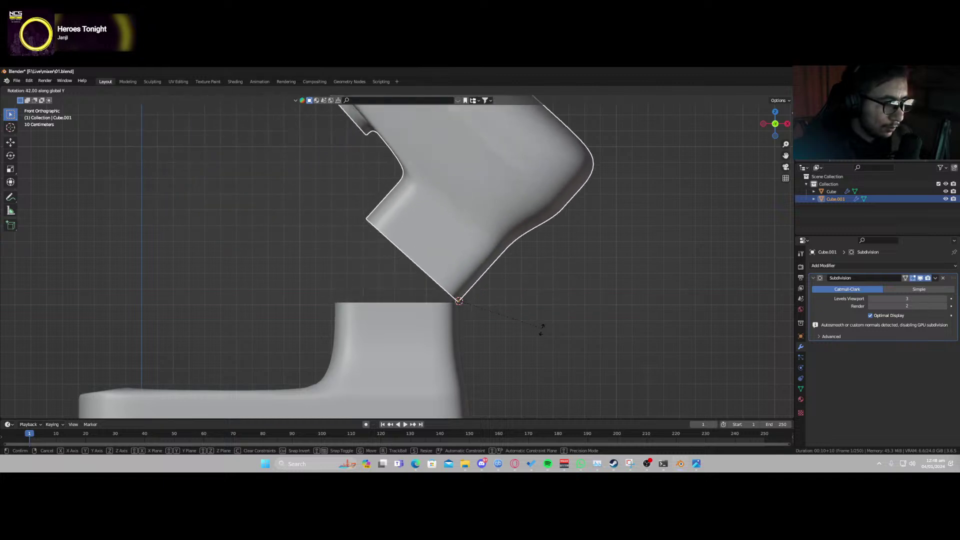
pyautogui.click(539, 334)
# Select the boundary edges of the open neck underneath the tilted head and fill them with a face.
pyautogui.moveTo(374, 301); pyautogui.dragTo(457, 289, button='middle')
pyautogui.press('Tab')
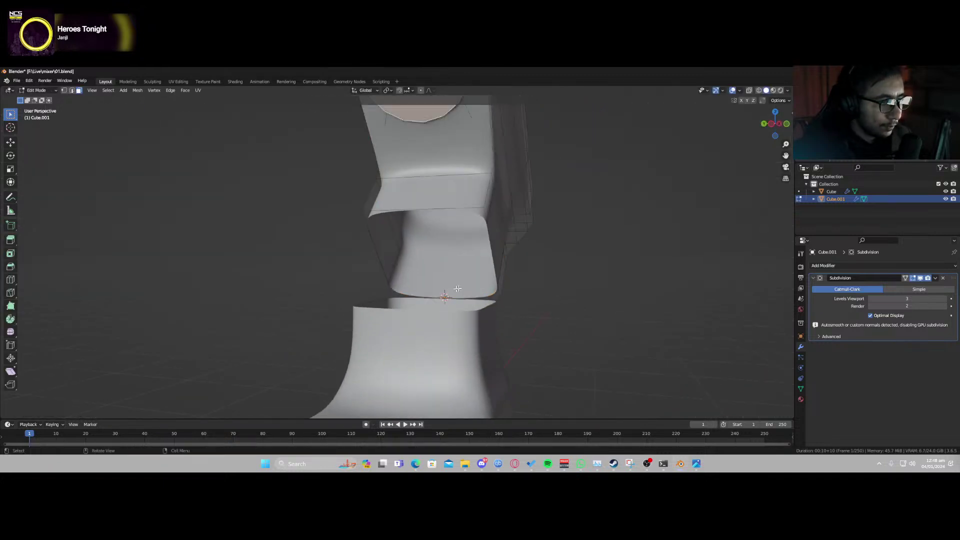
pyautogui.click(372, 210)
pyautogui.click(71, 90)
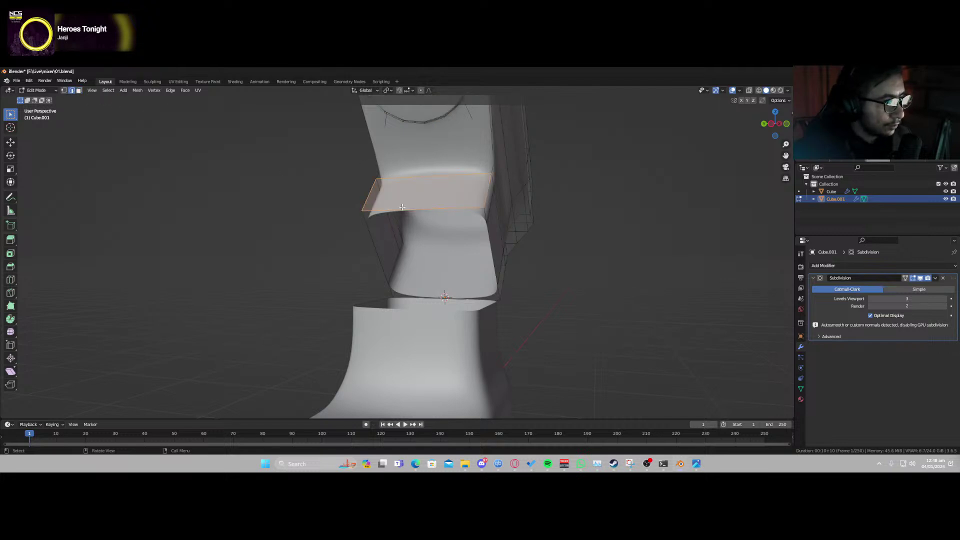
pyautogui.click(404, 208)
pyautogui.keyDown('shift'); pyautogui.click(493, 269); pyautogui.keyUp('shift')
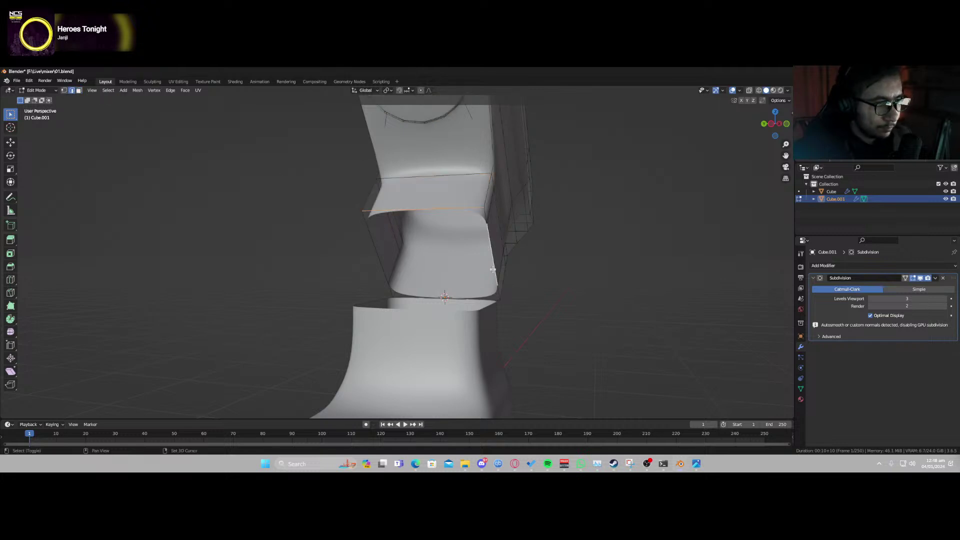
pyautogui.keyDown('shift'); pyautogui.click(482, 300); pyautogui.keyUp('shift')
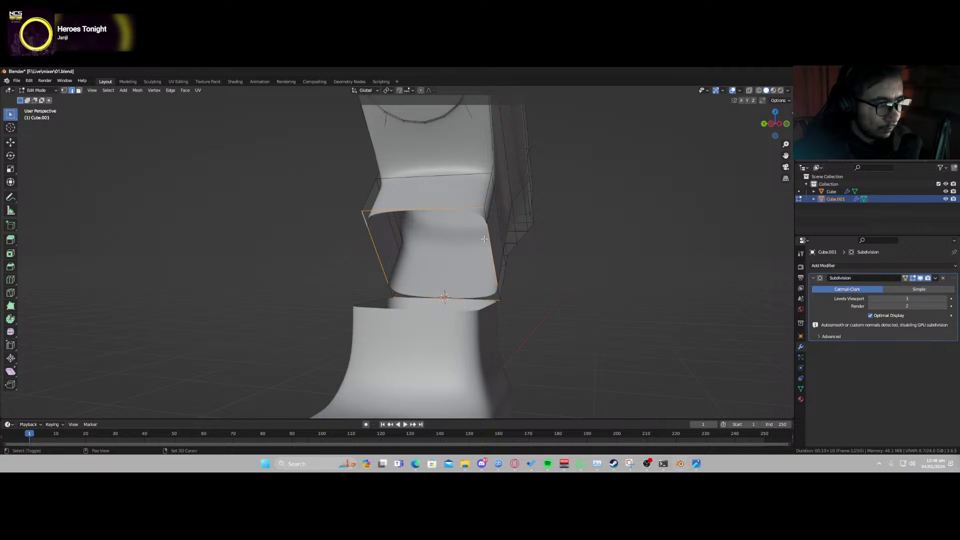
pyautogui.moveTo(500, 268); pyautogui.dragTo(501, 291, button='middle')
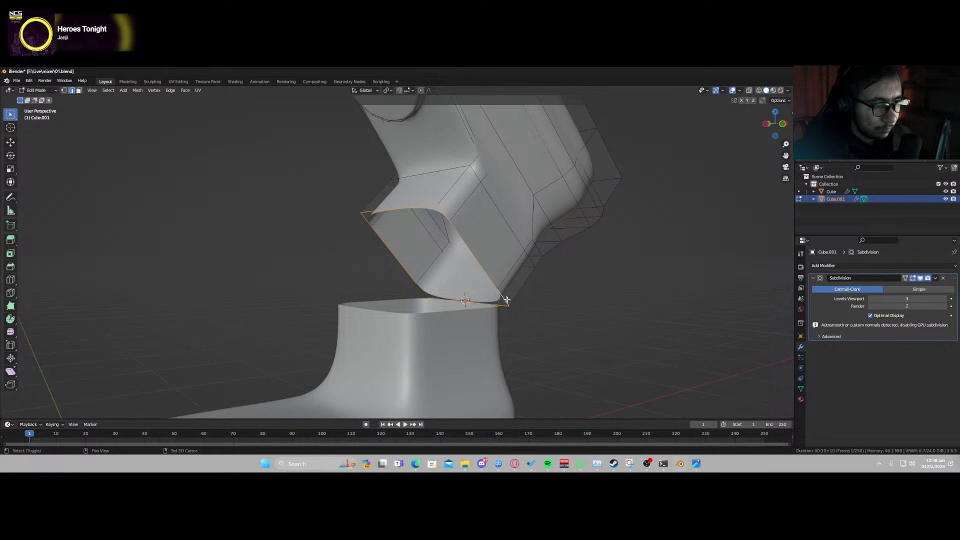
pyautogui.press('f')
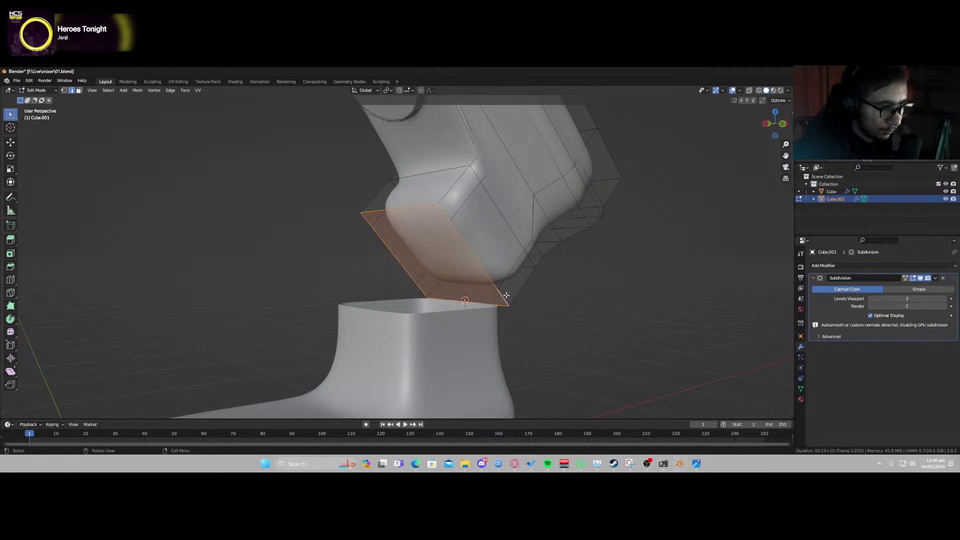
# Inset the neck's new cap face twice by narrow margins to keep its rim crisp.
pyautogui.press('i')
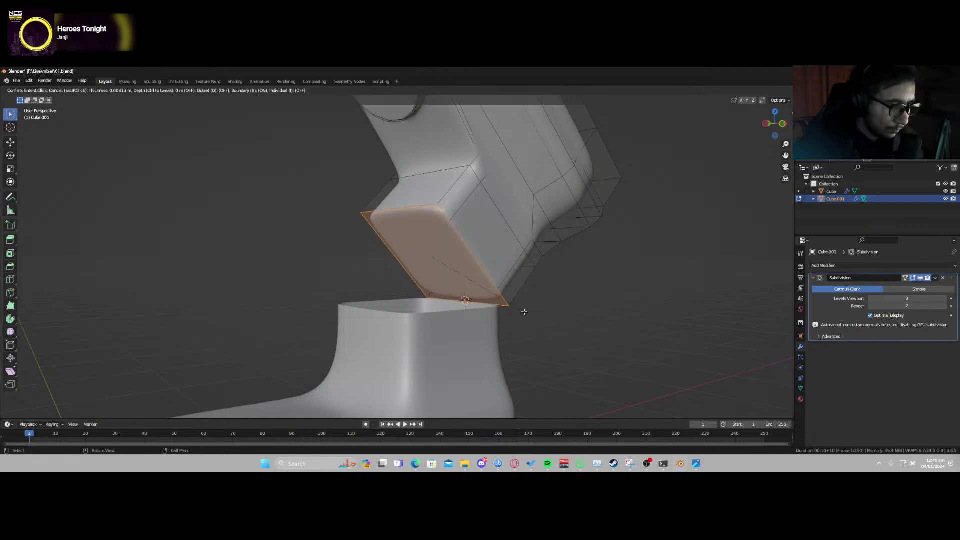
pyautogui.click(520, 311)
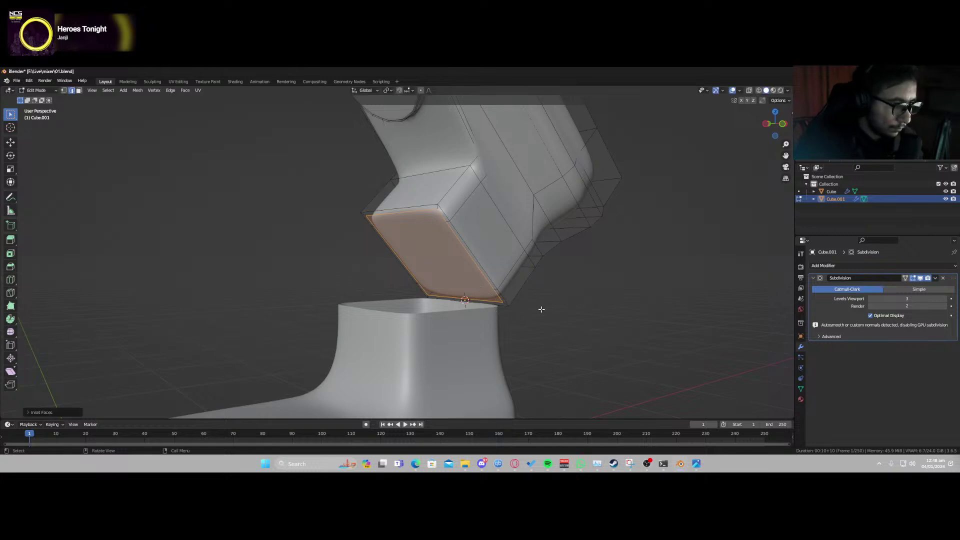
pyautogui.press('i')
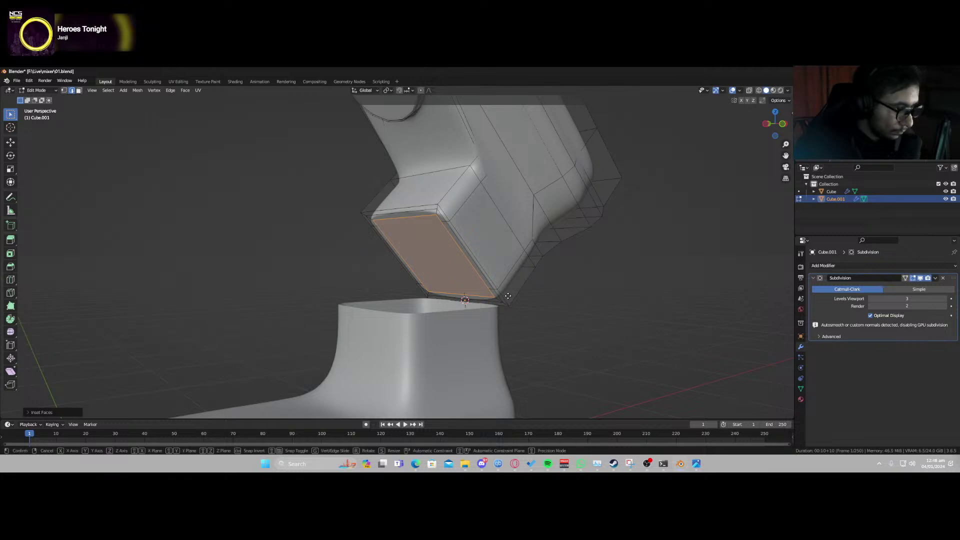
# Move the inset cap face about 0.11 m up into the neck along its local Y axis.
pyautogui.press('g')
pyautogui.press('z')
pyautogui.press('z')
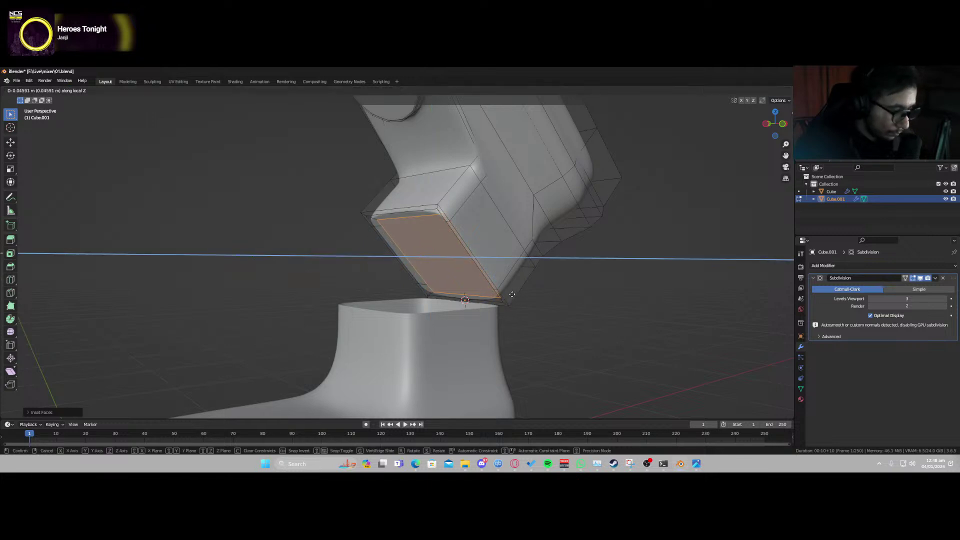
pyautogui.press('y')
pyautogui.press('y')
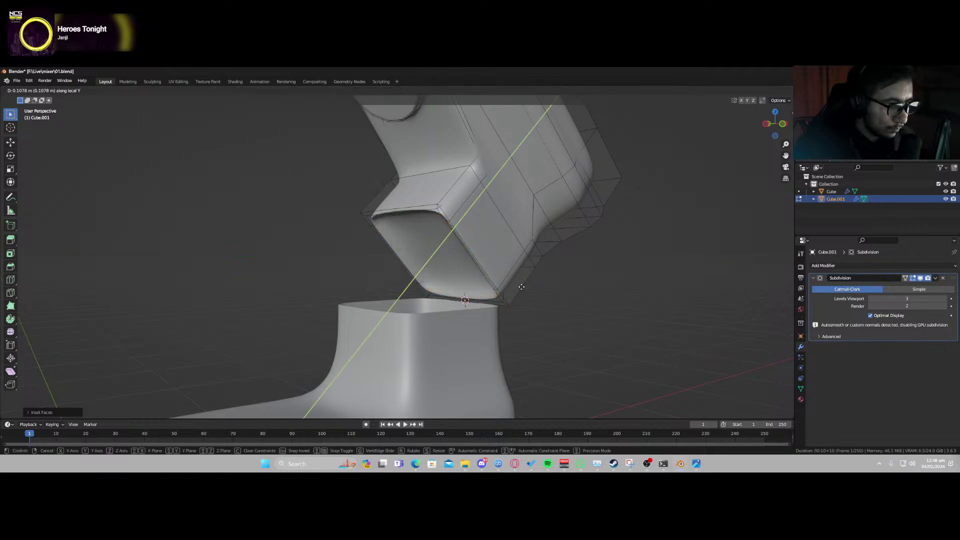
pyautogui.click(522, 287)
# Inset the recessed face about 0.03 m, grow the selection, and scale it up by about 1.11.
pyautogui.press('i')
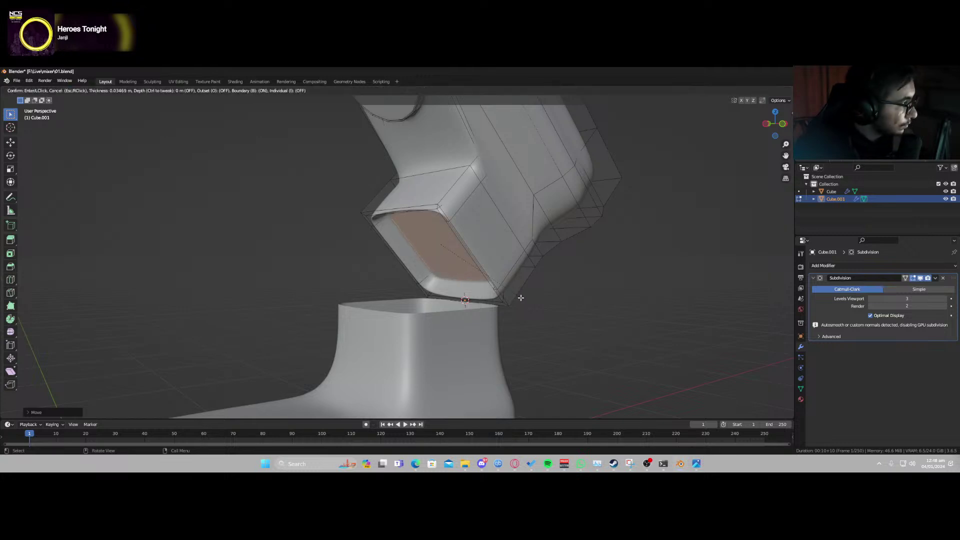
pyautogui.click(522, 298)
pyautogui.moveTo(521, 298); pyautogui.dragTo(502, 279, button='middle')
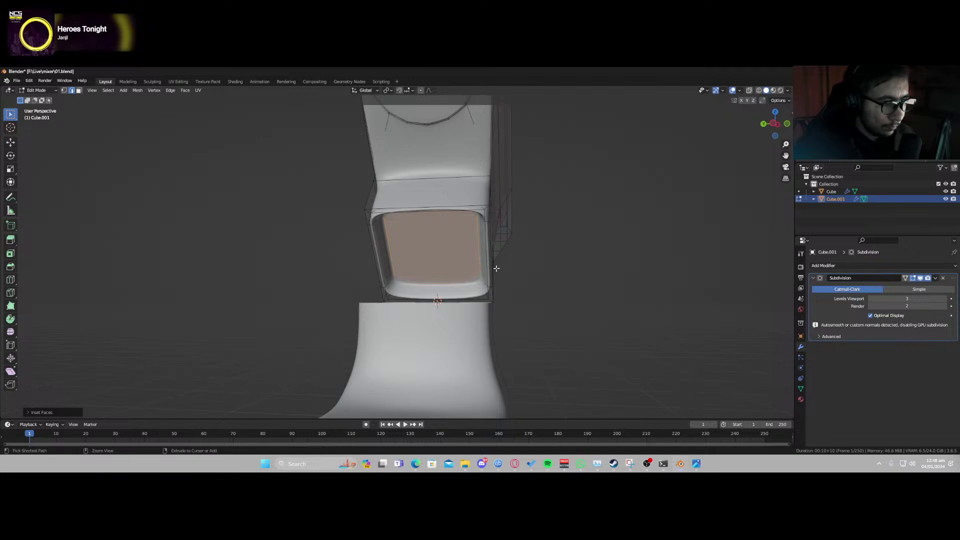
pyautogui.press('s')
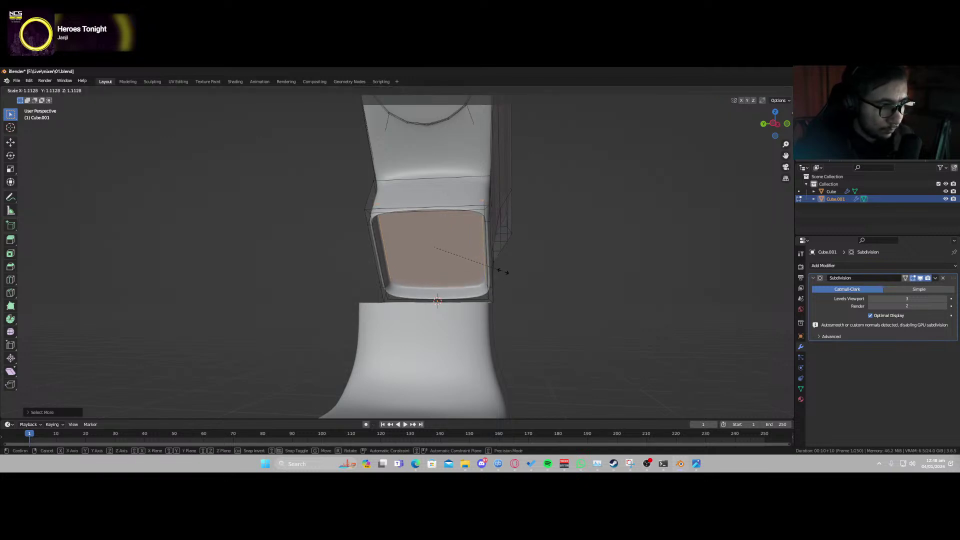
pyautogui.click(502, 271)
pyautogui.press('Tab')
# Add a crosswise loop cut through the head's neck and recessed face, sliding it slightly toward the rear pivot.
pyautogui.moveTo(452, 264); pyautogui.dragTo(461, 344, button='middle')
pyautogui.click(465, 344)
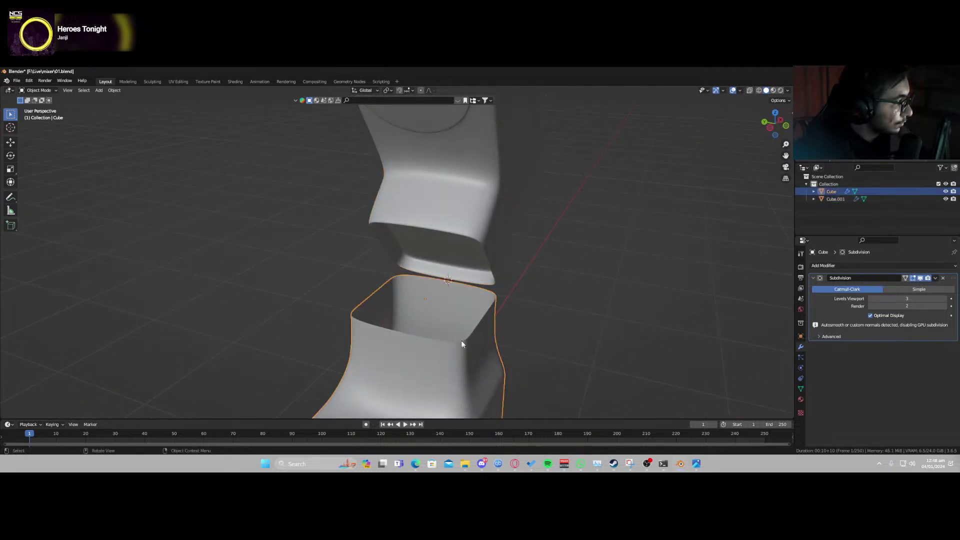
pyautogui.scroll(2, 461, 339)
pyautogui.click(475, 277)
pyautogui.press('Tab')
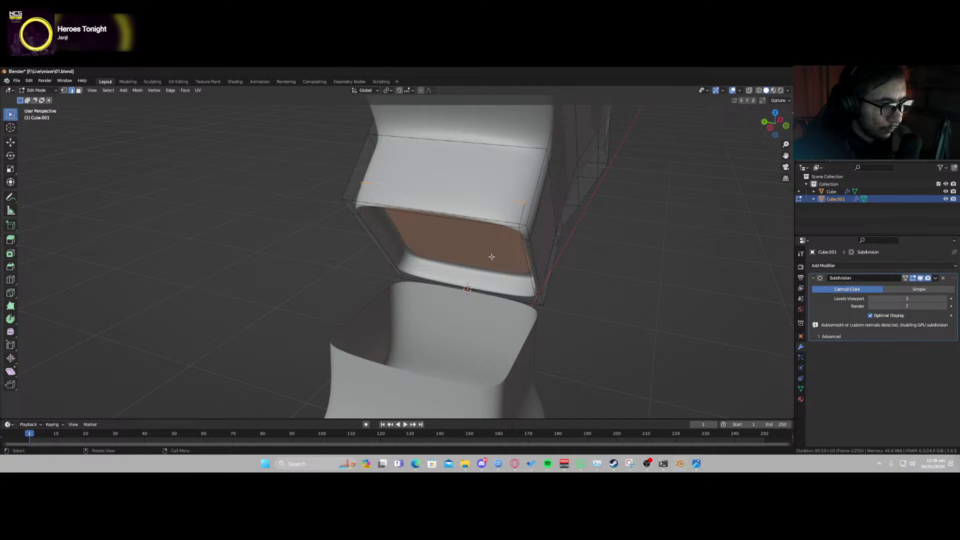
pyautogui.moveTo(477, 265); pyautogui.dragTo(490, 236, button='middle')
pyautogui.hotkey('ctrl', 'r')
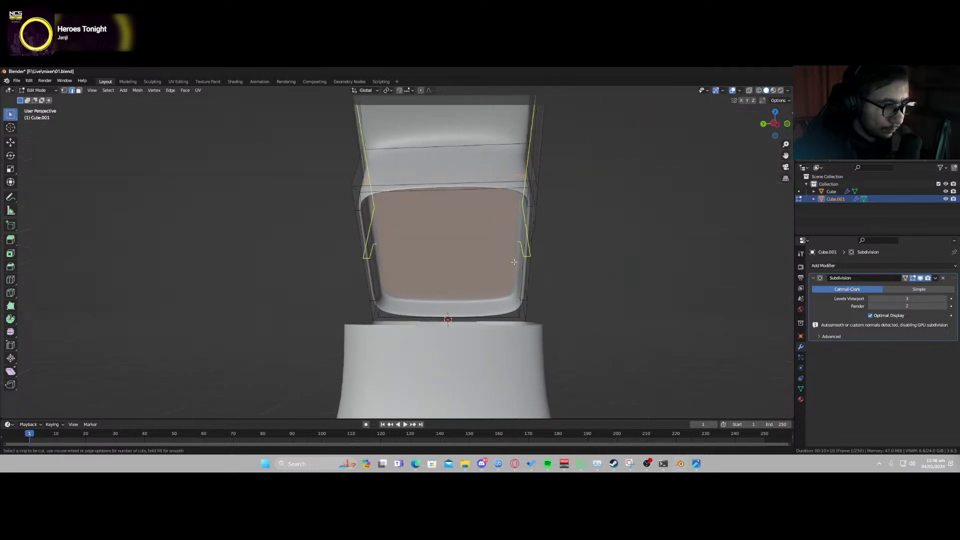
pyautogui.click(506, 263)
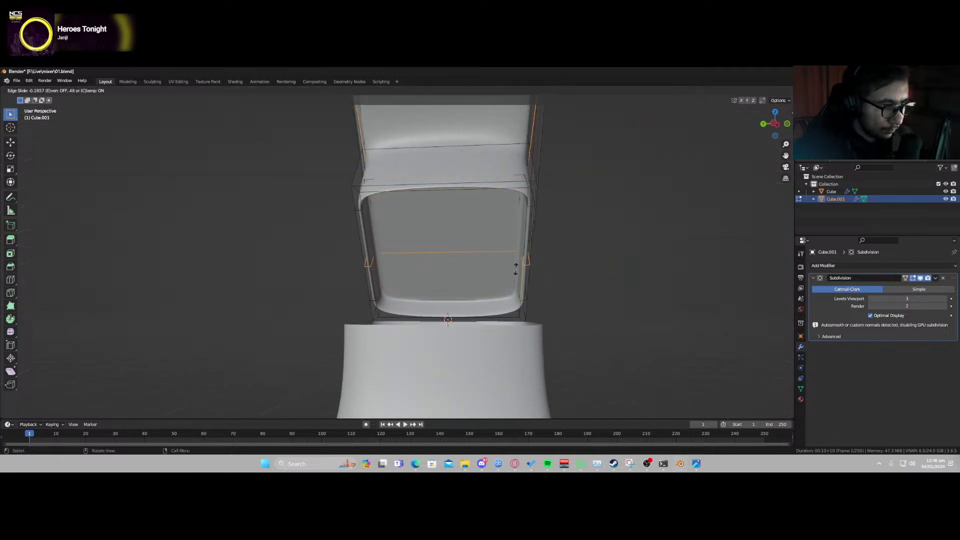
pyautogui.click(513, 269)
# Extrude the rear half of the recessed neck face outward into the hollow base column as a hinge block.
pyautogui.click(429, 284)
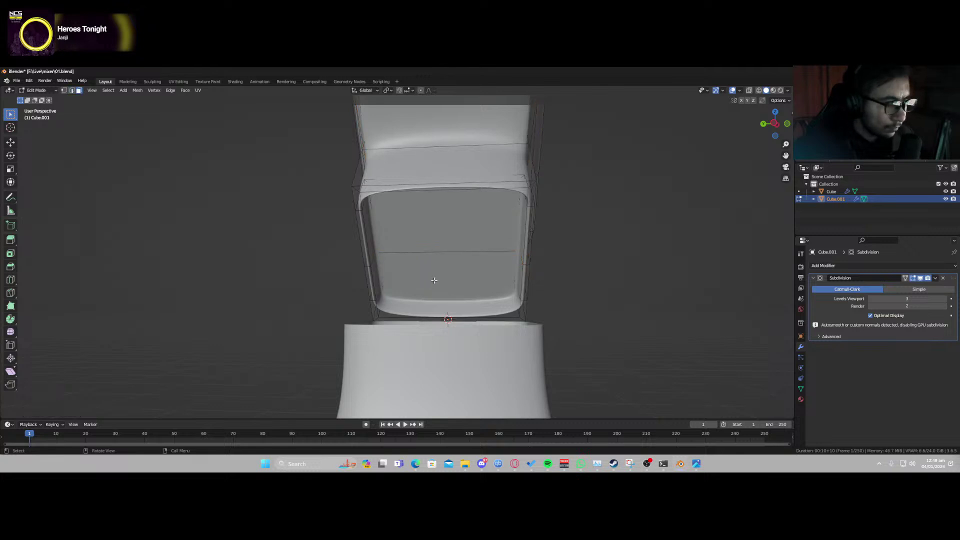
pyautogui.click(434, 281)
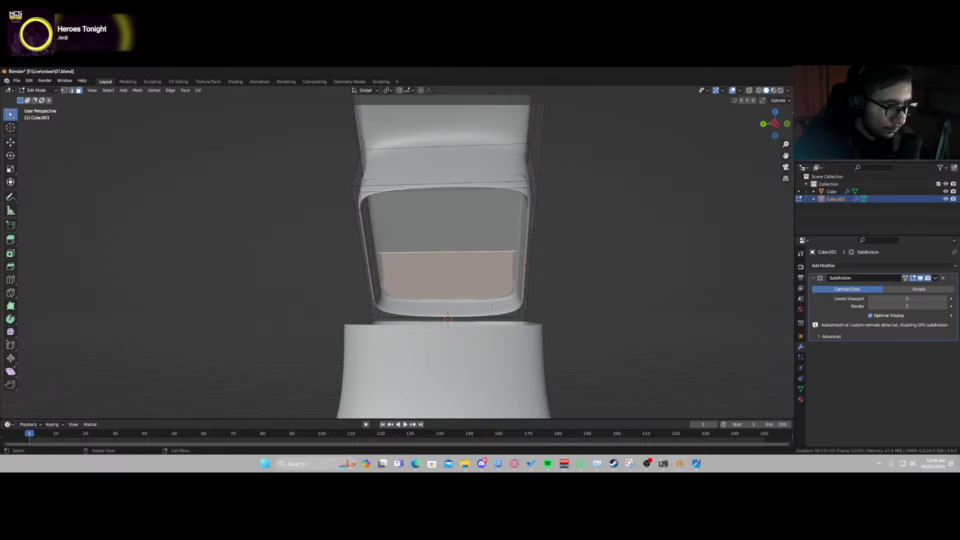
pyautogui.moveTo(491, 306); pyautogui.dragTo(433, 311, button='middle')
pyautogui.press('e')
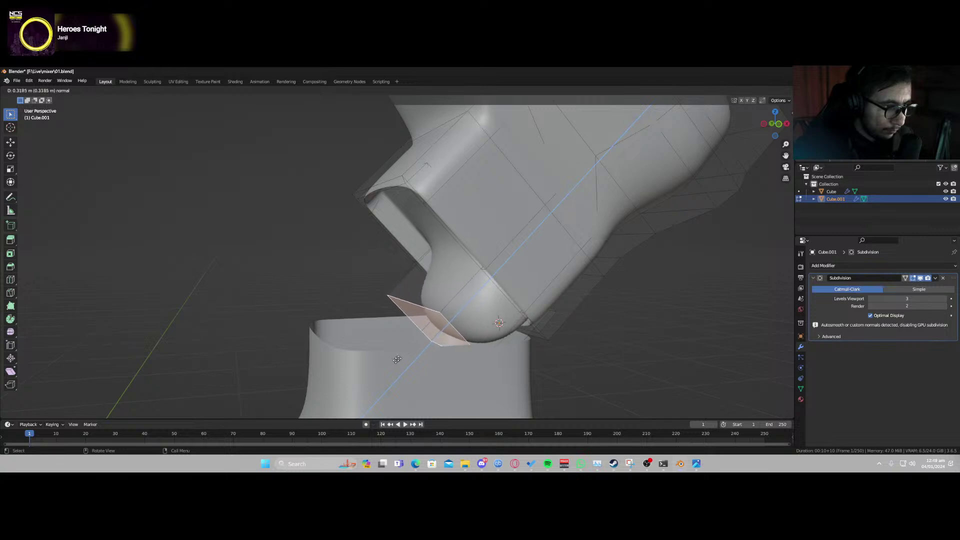
pyautogui.click(367, 408)
# Add a loop cut around the extruded hinge block and slide it up to where the block meets the neck.
pyautogui.hotkey('ctrl', 'r')
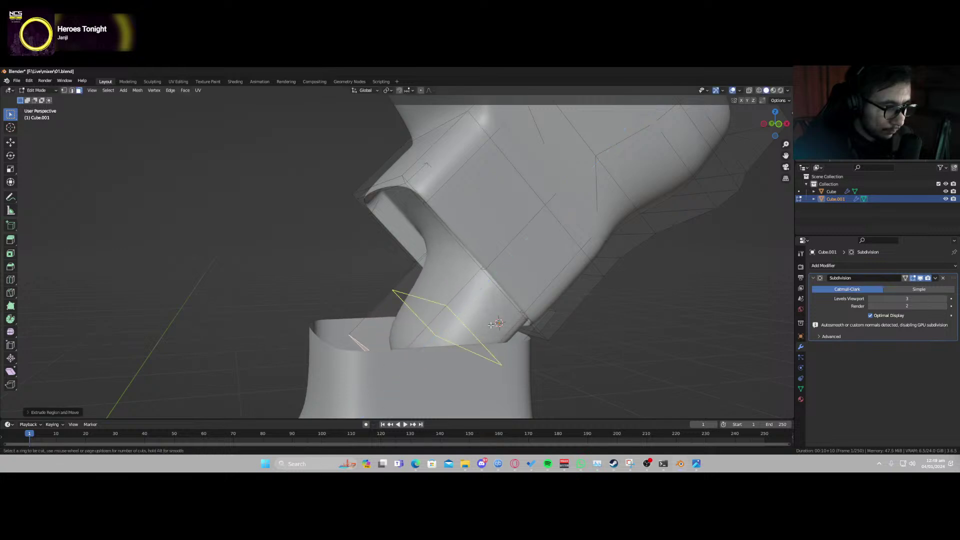
pyautogui.click(491, 325)
pyautogui.click(561, 271)
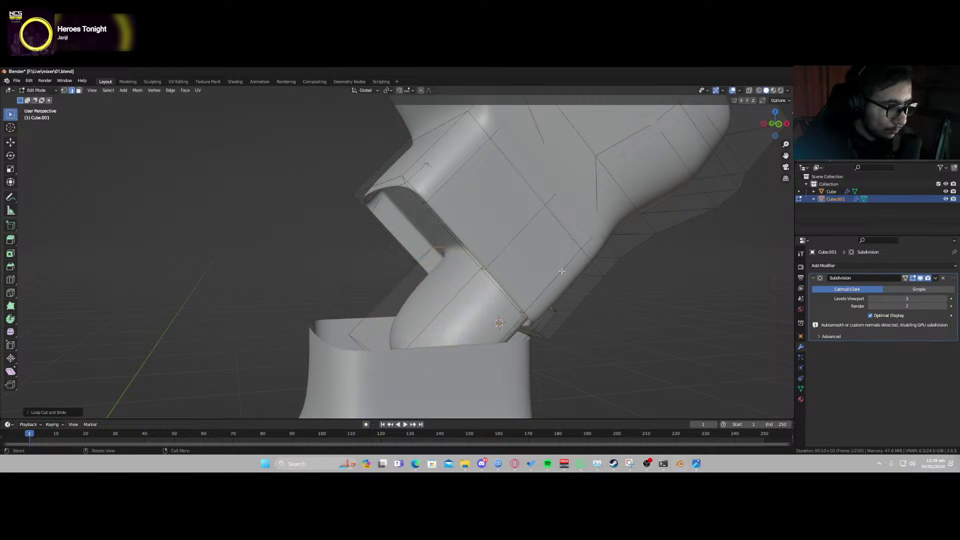
# Add a second loop cut around the hinge block and slide it close to the block's free end.
pyautogui.hotkey('ctrl', 'r')
pyautogui.click(464, 312)
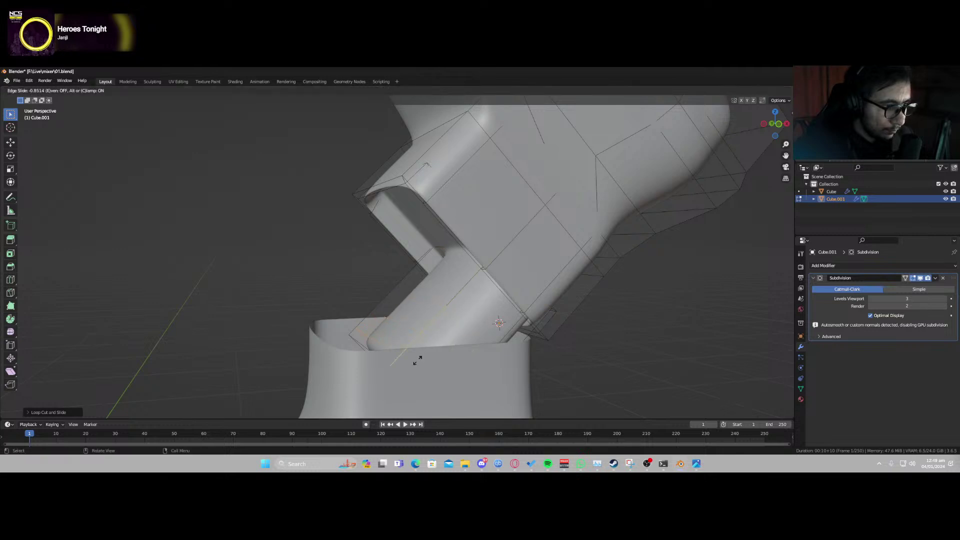
pyautogui.click(427, 347)
pyautogui.moveTo(398, 350); pyautogui.dragTo(467, 345, button='middle')
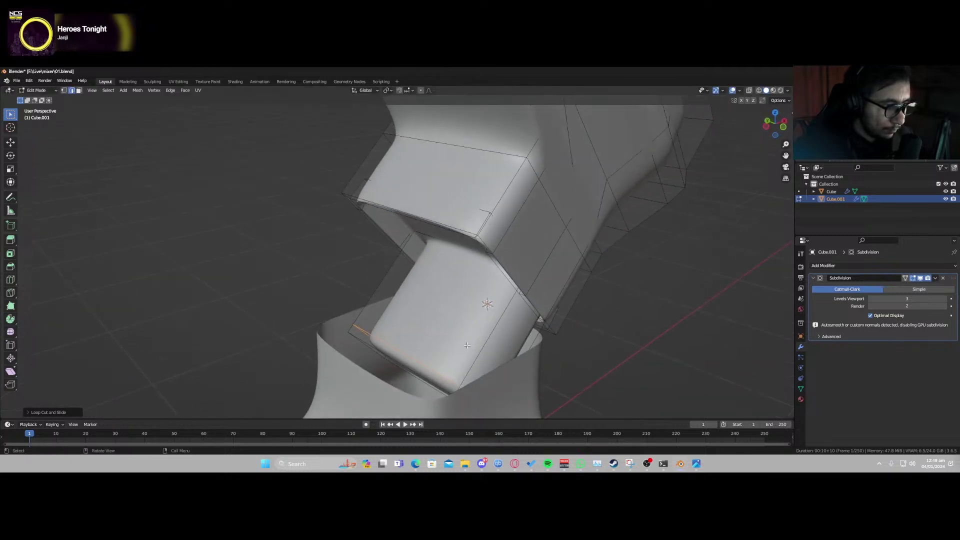
pyautogui.hotkey('ctrl', 'r')
pyautogui.click(439, 386)
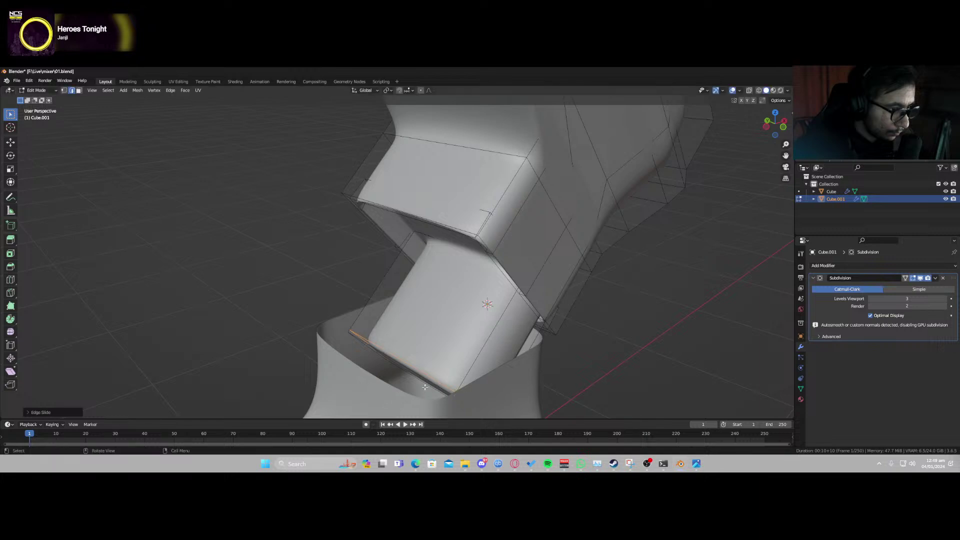
# Move the hinge block's free end face about 0.23 m deeper into the base column along its local Y axis.
pyautogui.click(421, 384)
pyautogui.moveTo(420, 384); pyautogui.dragTo(439, 346, button='middle')
pyautogui.hotkey('alt', 'z')
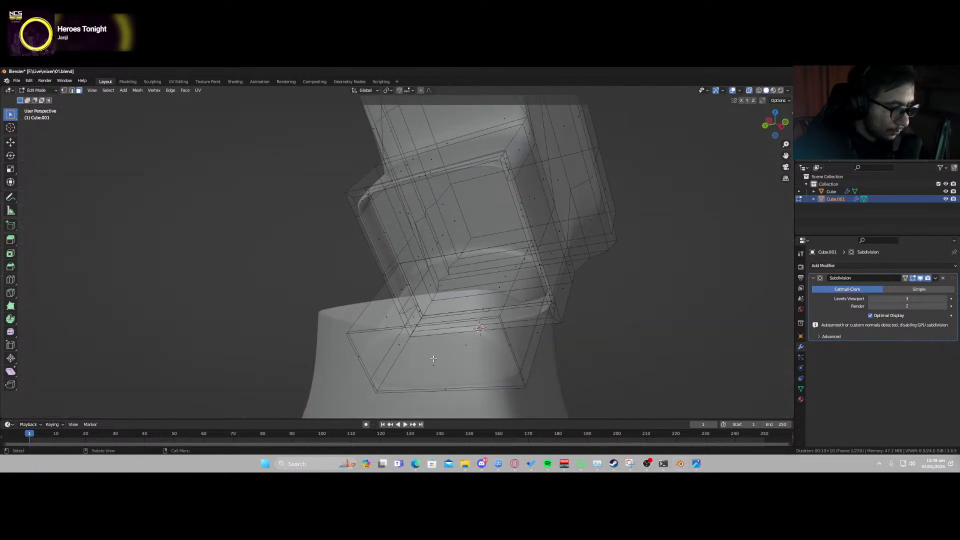
pyautogui.click(435, 365)
pyautogui.hotkey('alt', 'z')
pyautogui.moveTo(456, 363); pyautogui.dragTo(420, 388, button='middle')
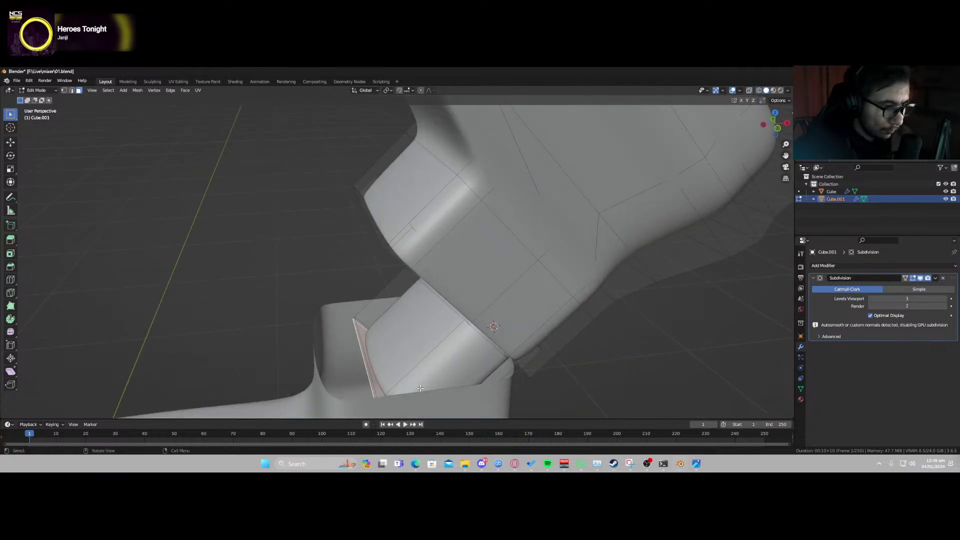
pyautogui.press('e')
pyautogui.press('y')
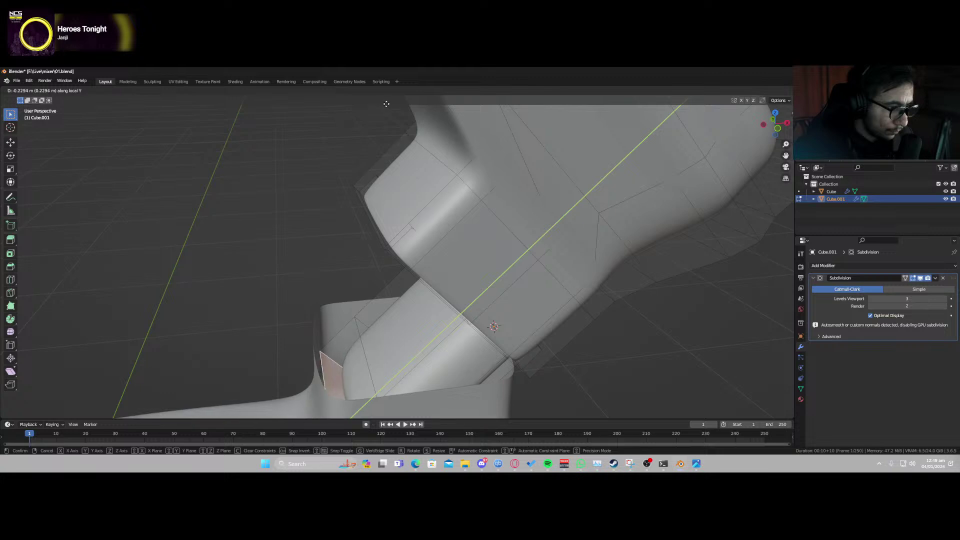
pyautogui.click(413, 254)
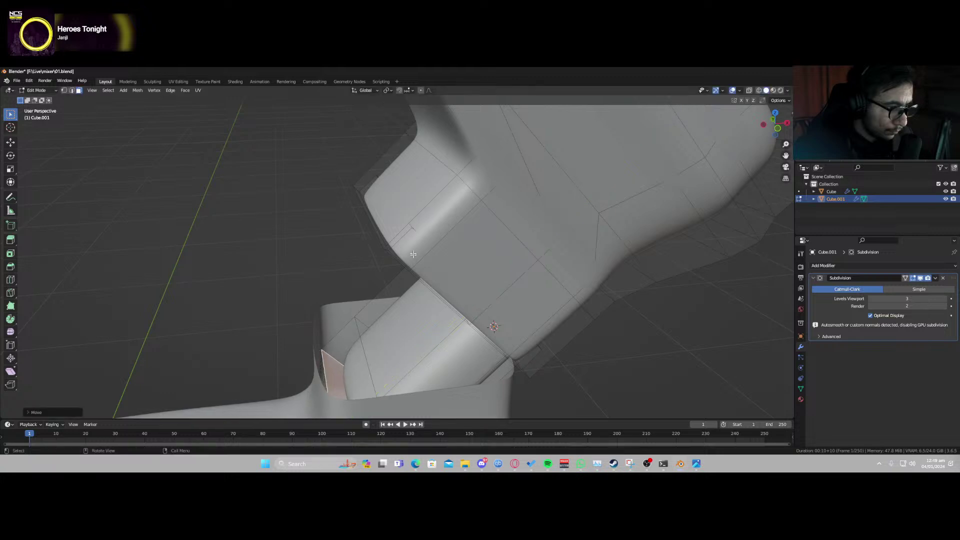
# Slide the edge loop near the hinge block's free end closer to its end face and save the file.
pyautogui.press('2')
pyautogui.click(365, 361)
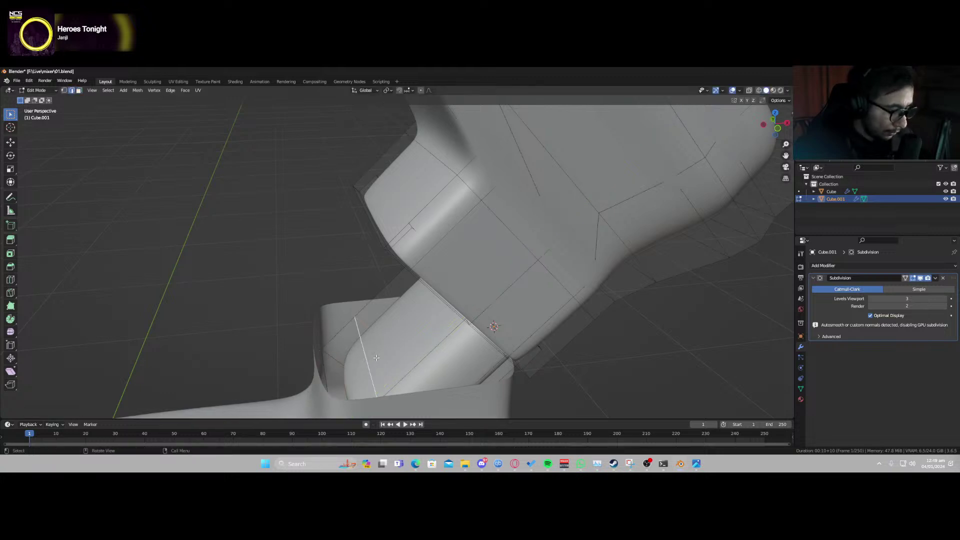
pyautogui.press('g')
pyautogui.press('g')
pyautogui.click(327, 109)
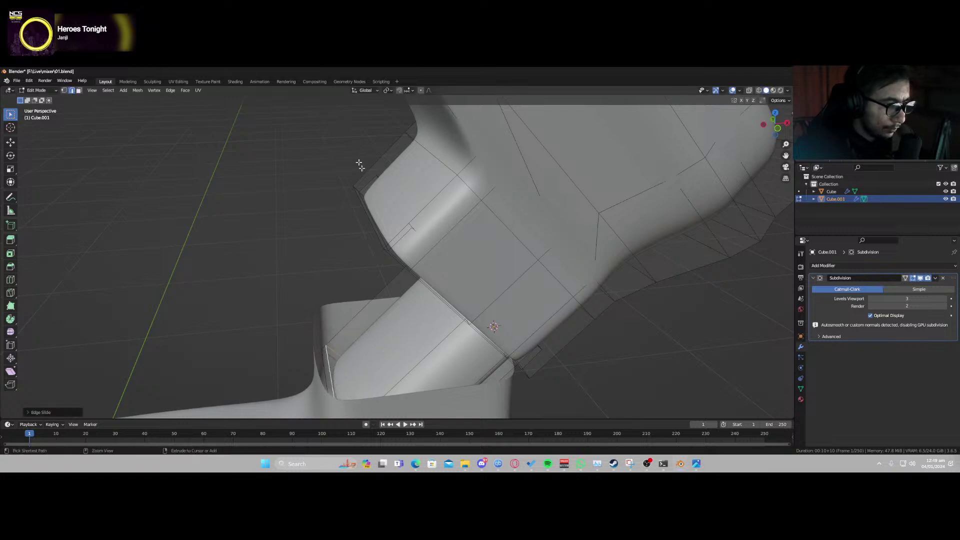
pyautogui.hotkey('ctrl', 's')
# Add a loop cut around the hinge block and slide it up to just below where the block meets the neck.
pyautogui.moveTo(394, 295); pyautogui.dragTo(444, 294, button='middle')
pyautogui.press('Tab')
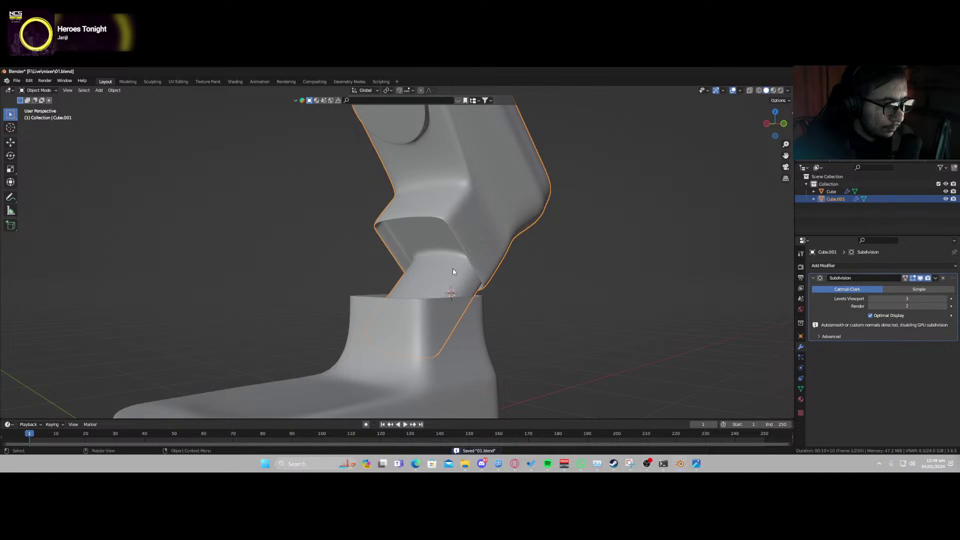
pyautogui.scroll(3, 453, 272)
pyautogui.press('Tab')
pyautogui.keyDown('alt'); pyautogui.click(495, 322); pyautogui.keyUp('alt')
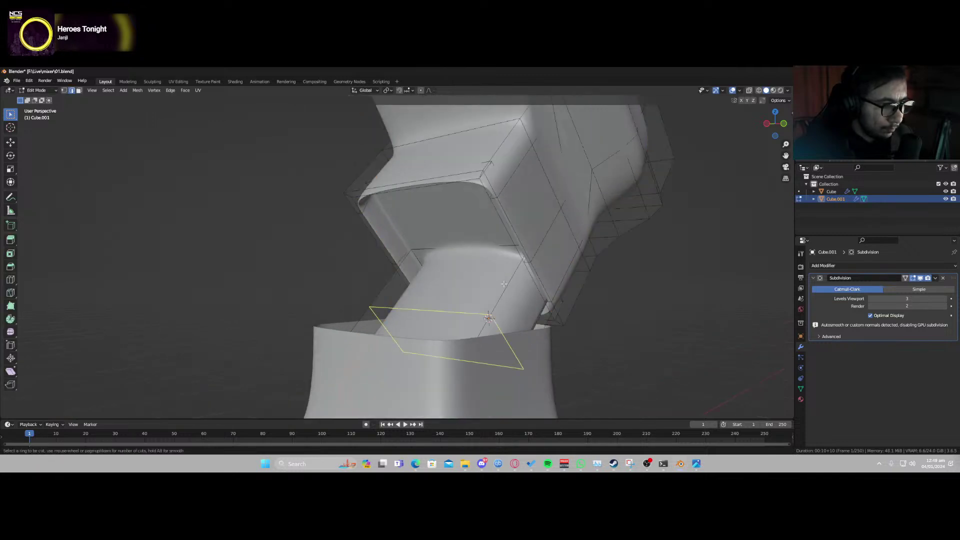
pyautogui.press('g')
pyautogui.press('g')
pyautogui.click(564, 221)
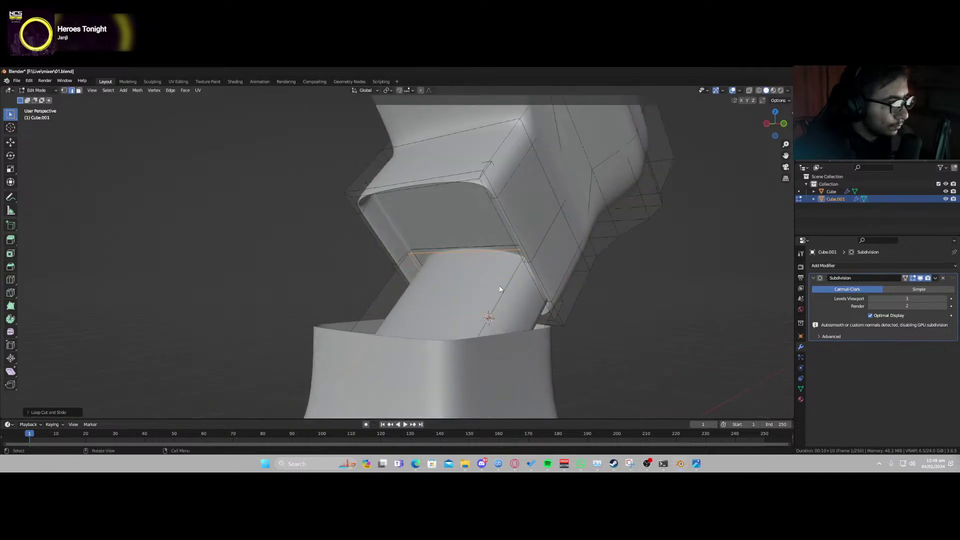
pyautogui.press('Tab')
pyautogui.moveTo(493, 288); pyautogui.dragTo(492, 234, button='middle')
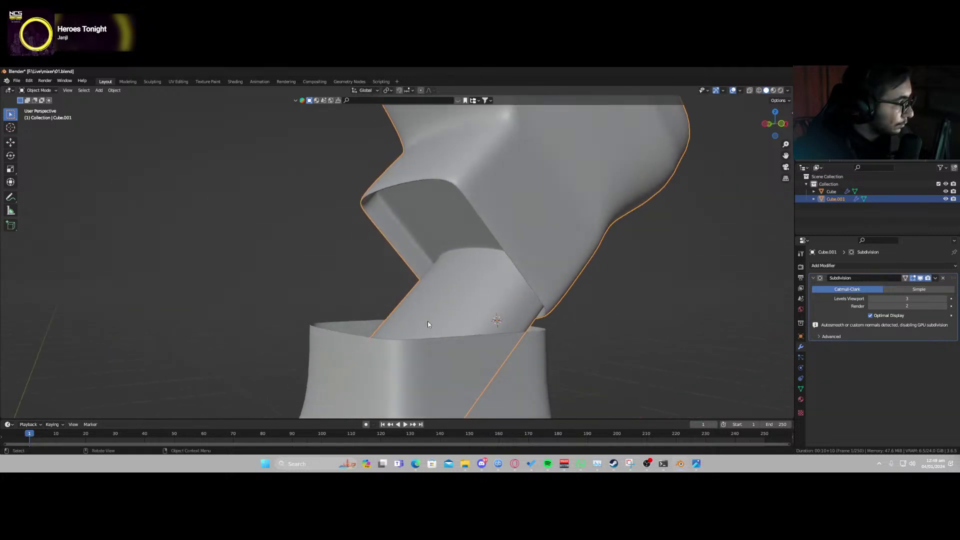
pyautogui.moveTo(428, 324); pyautogui.dragTo(436, 358, button='middle')
# Add a Solidify modifier with a thickness of 0.06 m to the base column.
pyautogui.click(329, 371)
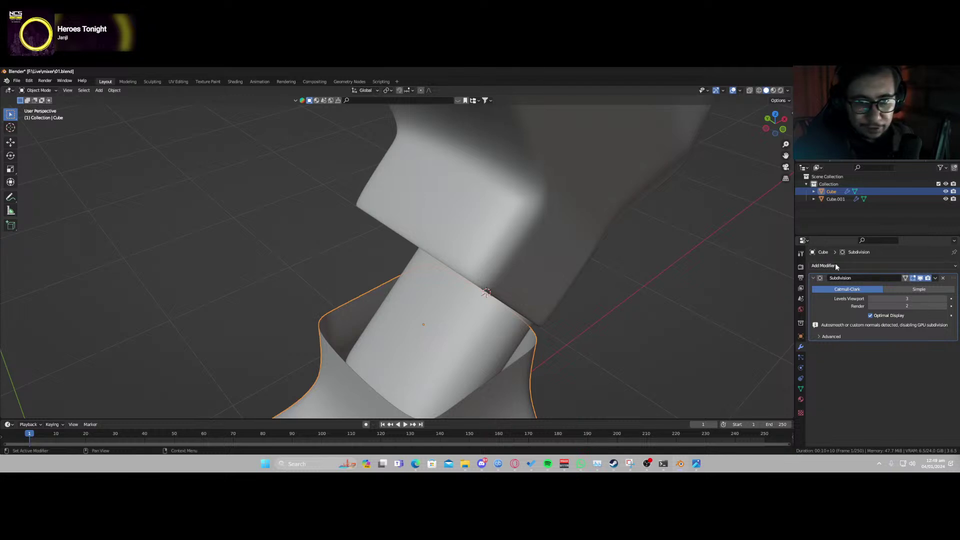
pyautogui.click(836, 267)
pyautogui.click(810, 399)
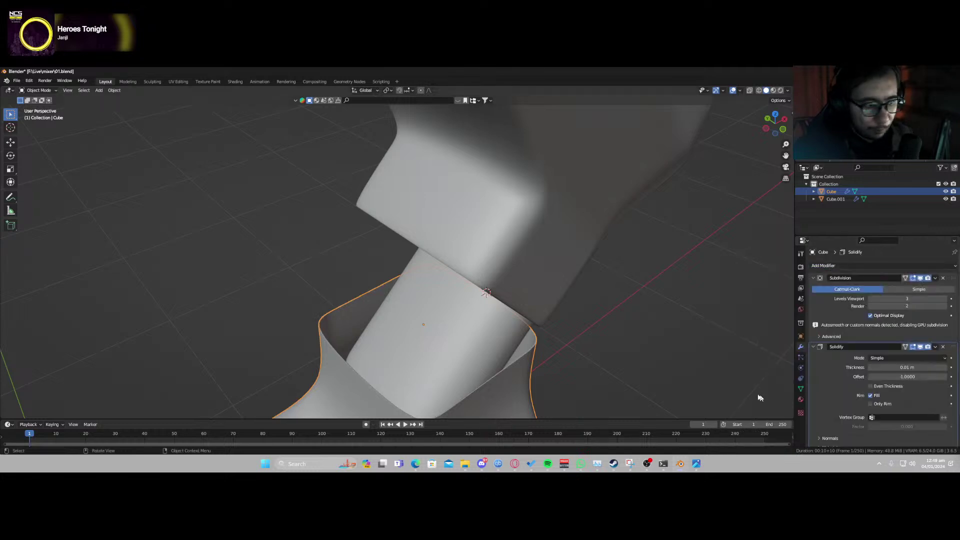
pyautogui.moveTo(909, 367); pyautogui.dragTo(927, 367)
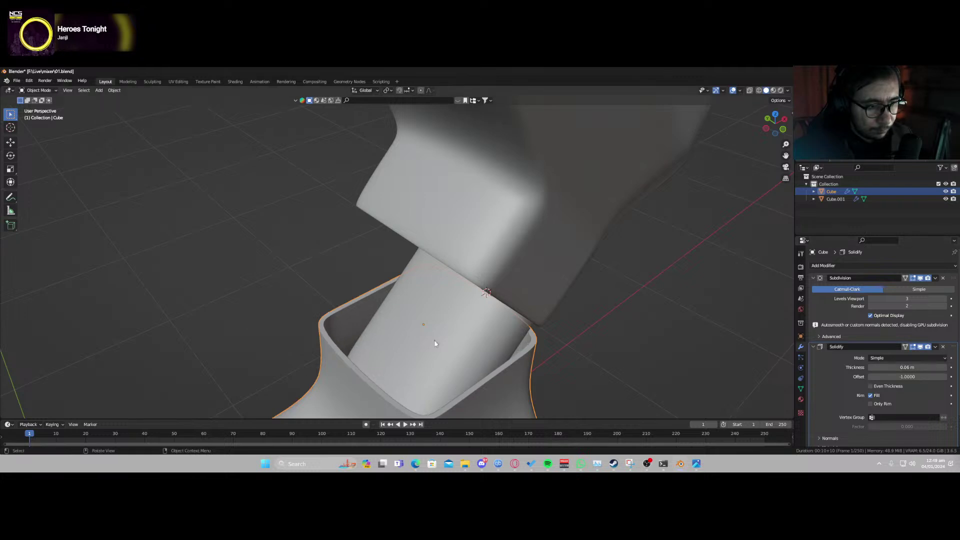
# Place the 3D cursor at the side wall of the column's opening and add a Bezier curve there.
pyautogui.moveTo(501, 316); pyautogui.dragTo(472, 321, button='middle')
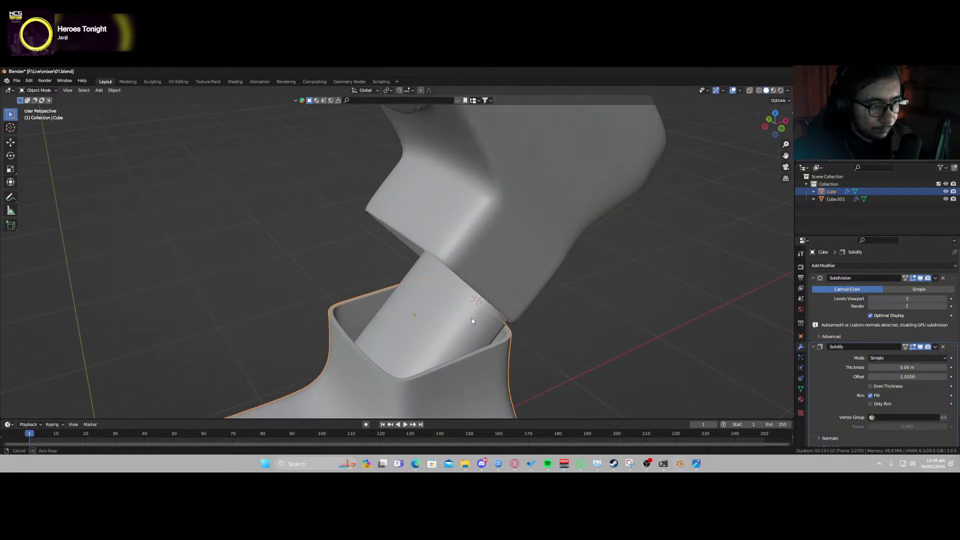
pyautogui.moveTo(433, 357); pyautogui.dragTo(495, 330, button='middle')
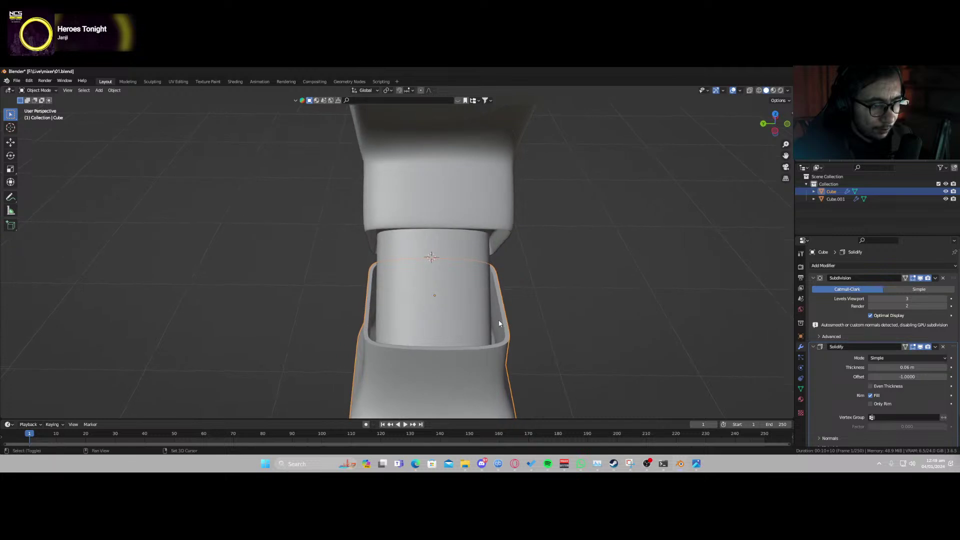
pyautogui.hotkey('shift', 'a')
pyautogui.moveTo(507, 302)
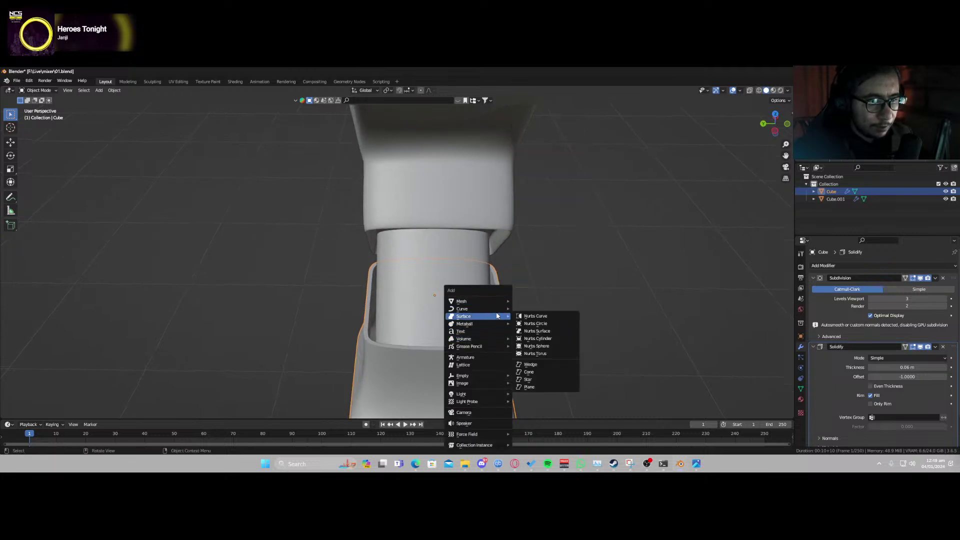
pyautogui.click(530, 89)
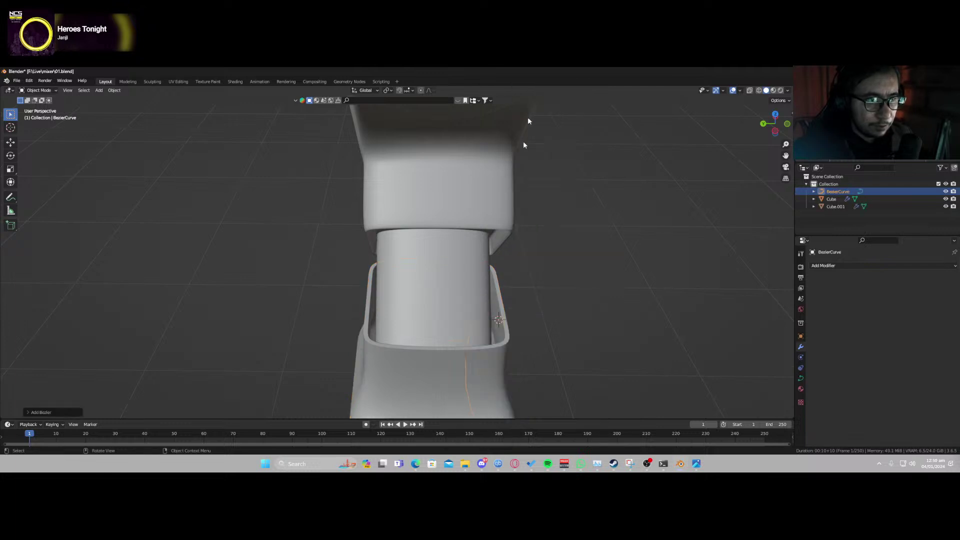
pyautogui.press('Tab')
pyautogui.scroll(-2, 526, 328)
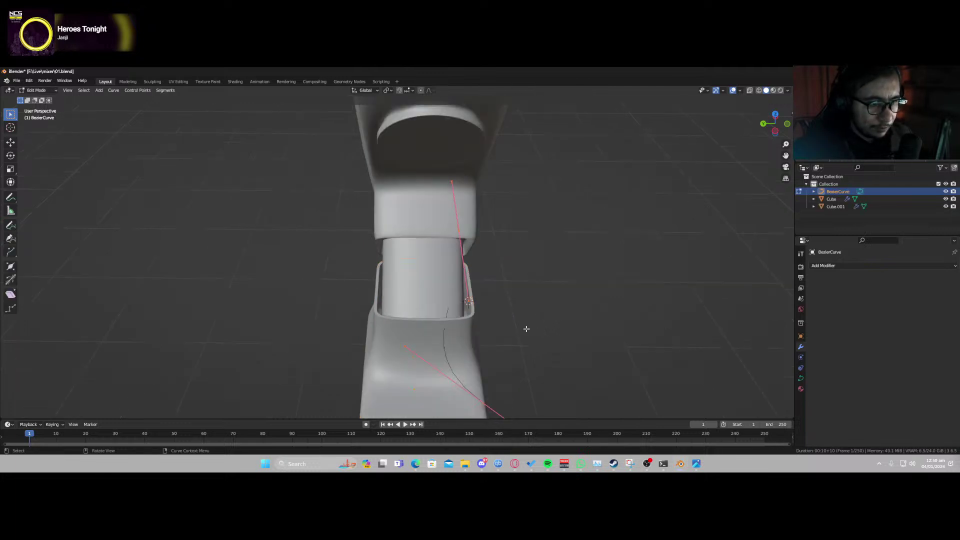
pyautogui.scroll(-1, 495, 360)
pyautogui.press('Tab')
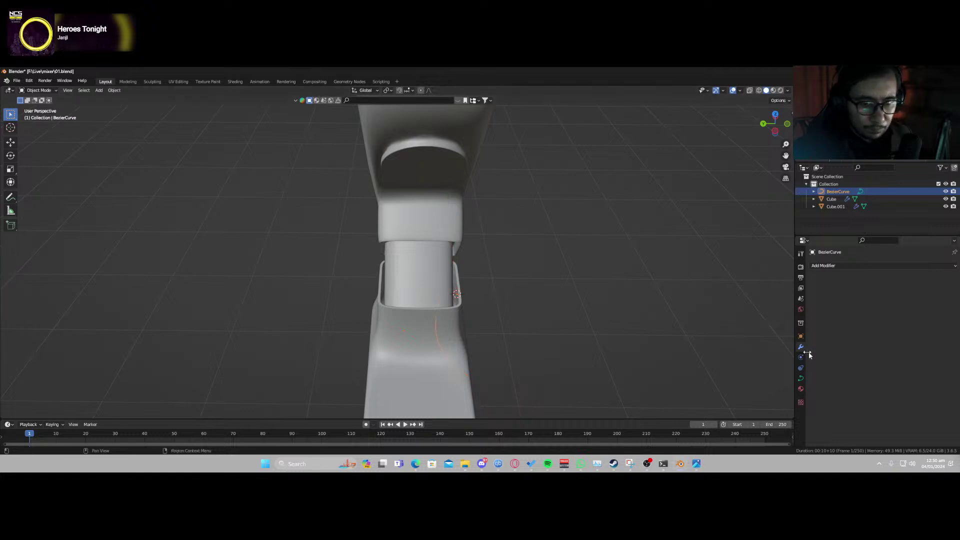
# Set the Bezier curve's geometry extrude to 0.15 m, turning it into a flat strip.
pyautogui.click(802, 378)
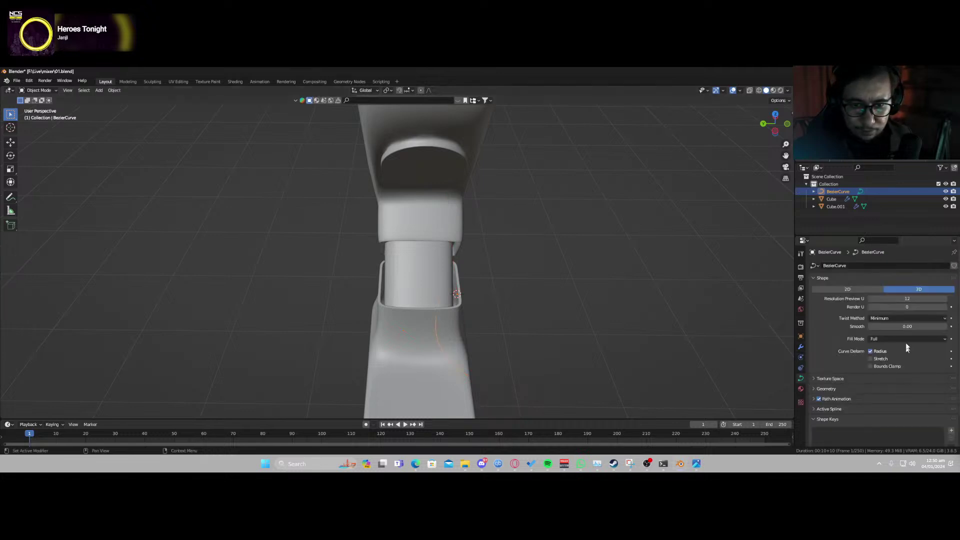
pyautogui.scroll(-2, 872, 375)
pyautogui.click(815, 346)
pyautogui.scroll(-4, 833, 367)
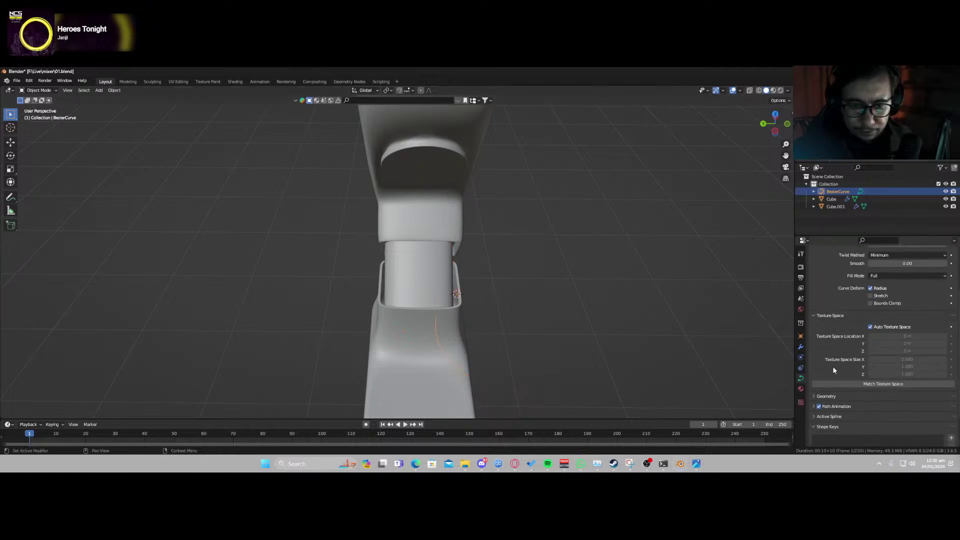
pyautogui.click(820, 356)
pyautogui.scroll(-3, 830, 370)
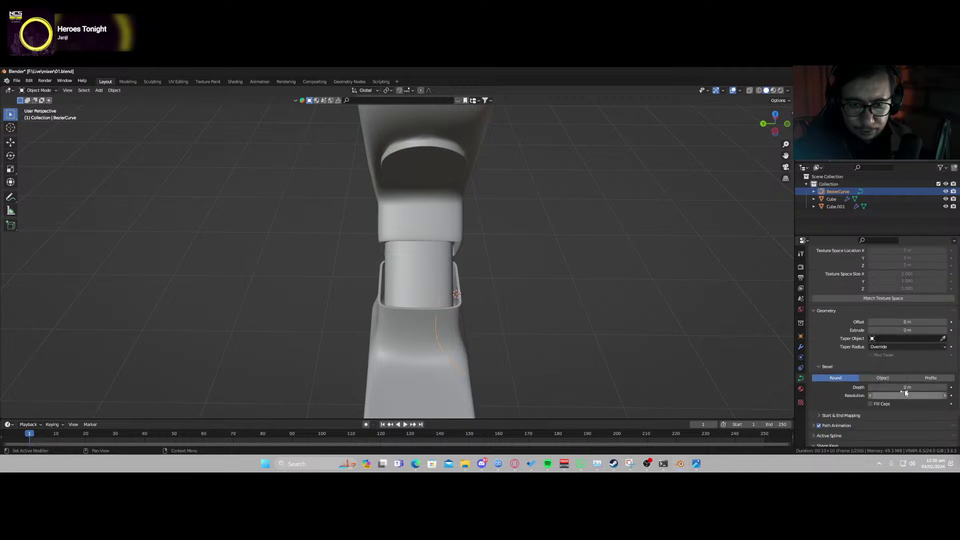
pyautogui.moveTo(895, 387)
pyautogui.mouseDown()
pyautogui.moveTo(915, 387)
pyautogui.moveTo(905, 390)
pyautogui.mouseUp()
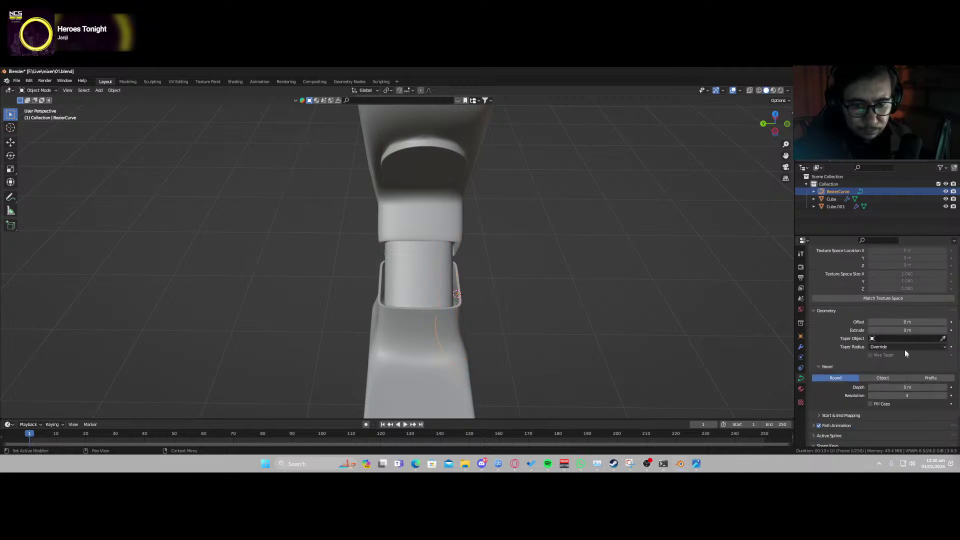
pyautogui.moveTo(896, 331); pyautogui.dragTo(918, 330)
# Reposition the Bezier curve's control point near the column's side, lifting it above the column's opening beside the head.
pyautogui.press('Tab')
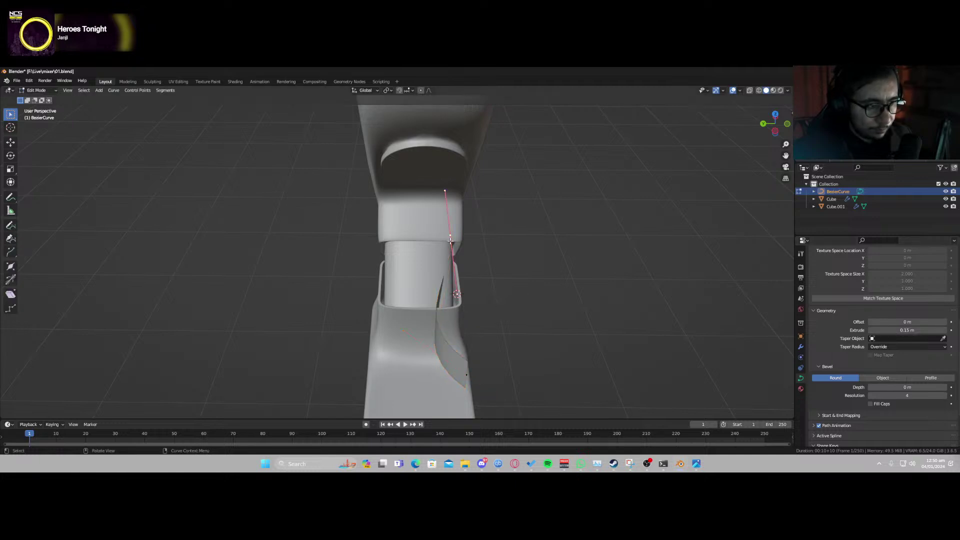
pyautogui.press('g')
pyautogui.click(456, 298)
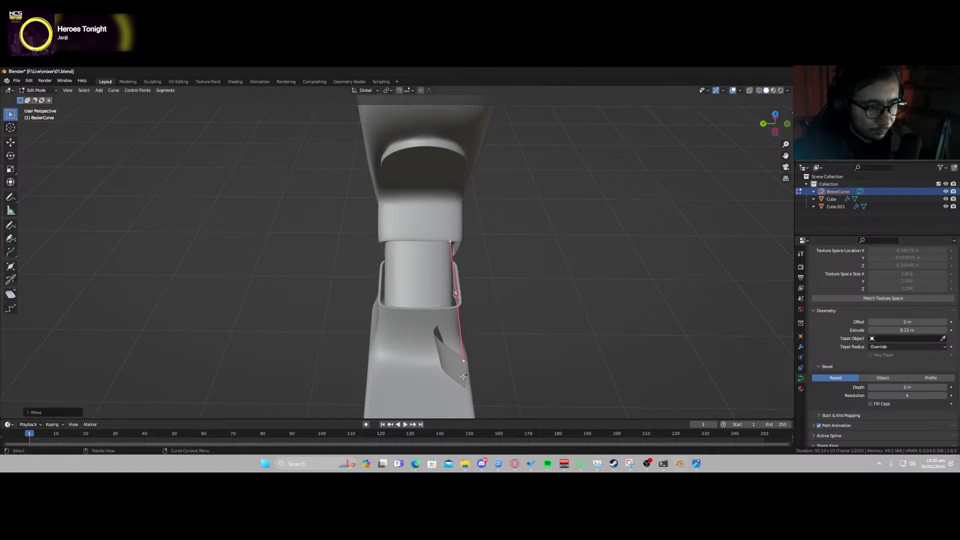
pyautogui.click(463, 377)
pyautogui.press('g')
pyautogui.click(471, 255)
# Rotate the curve's upper control point about the X axis and then about the global Y axis.
pyautogui.moveTo(465, 287); pyautogui.dragTo(367, 280, button='middle')
pyautogui.press('r')
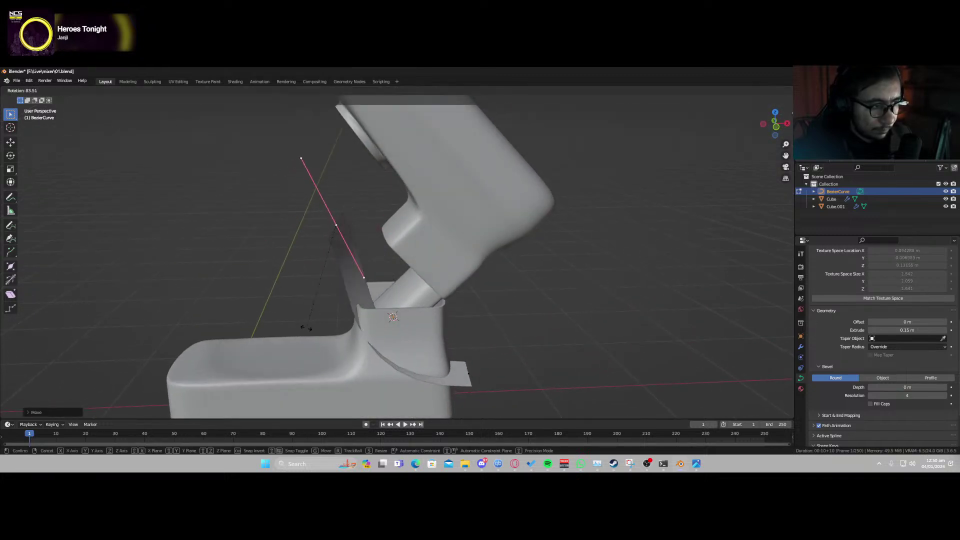
pyautogui.press('x')
pyautogui.click(315, 329)
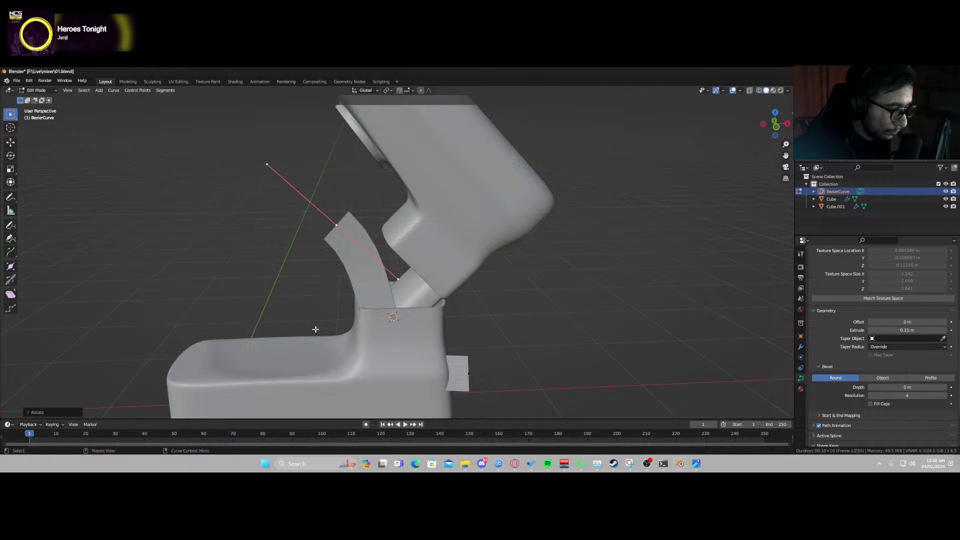
pyautogui.press('r')
pyautogui.press('y')
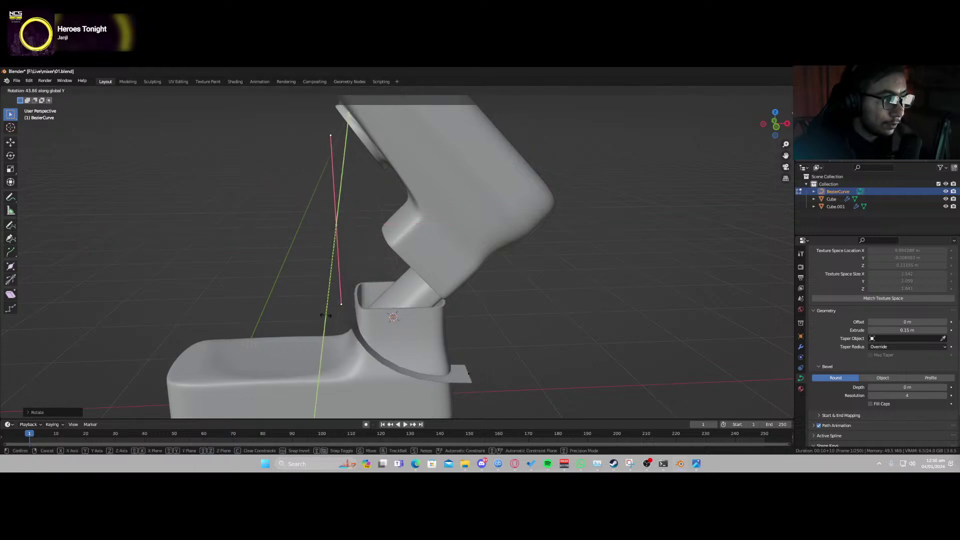
pyautogui.click(345, 314)
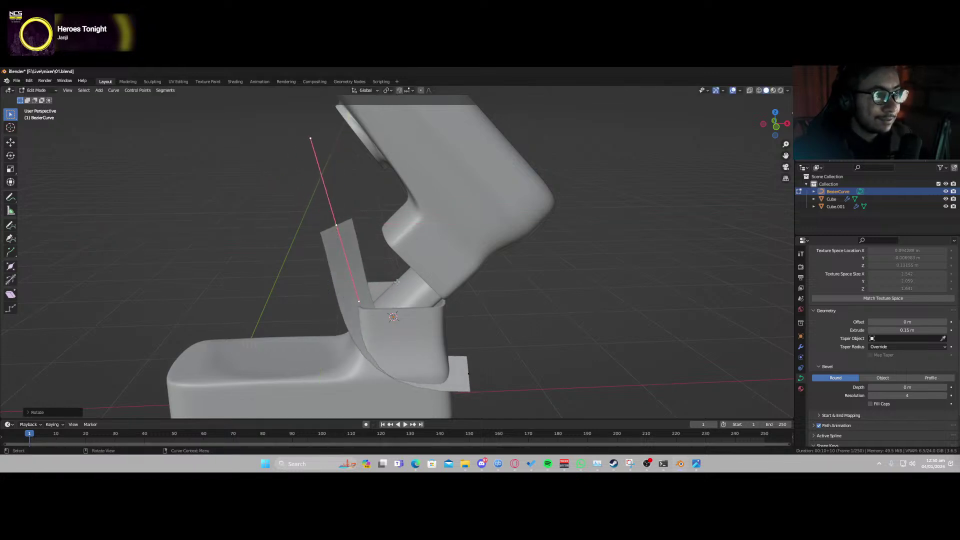
# Rotate the curve's upper control point about 49 degrees in the side view and move it onto the head's neck.
pyautogui.press('r')
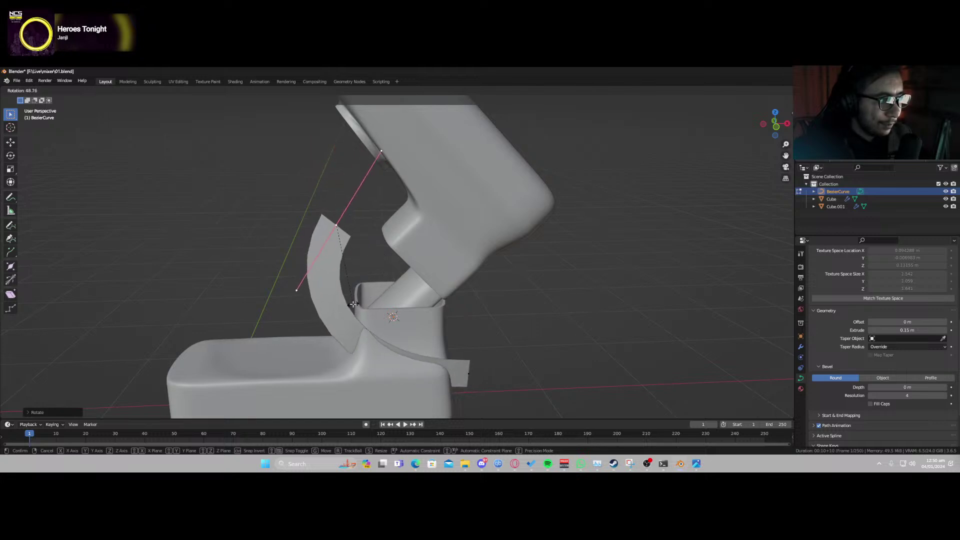
pyautogui.click(353, 305)
pyautogui.press('g')
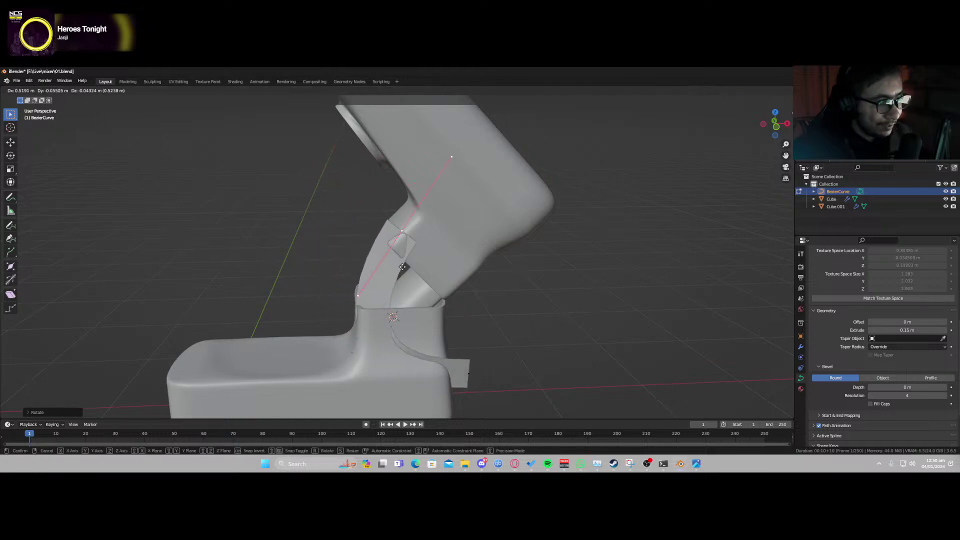
pyautogui.click(423, 276)
# Rotate the upper control point's handles from the front and rear views to align with the side of the neck.
pyautogui.moveTo(458, 272); pyautogui.dragTo(487, 309, button='middle')
pyautogui.press('r')
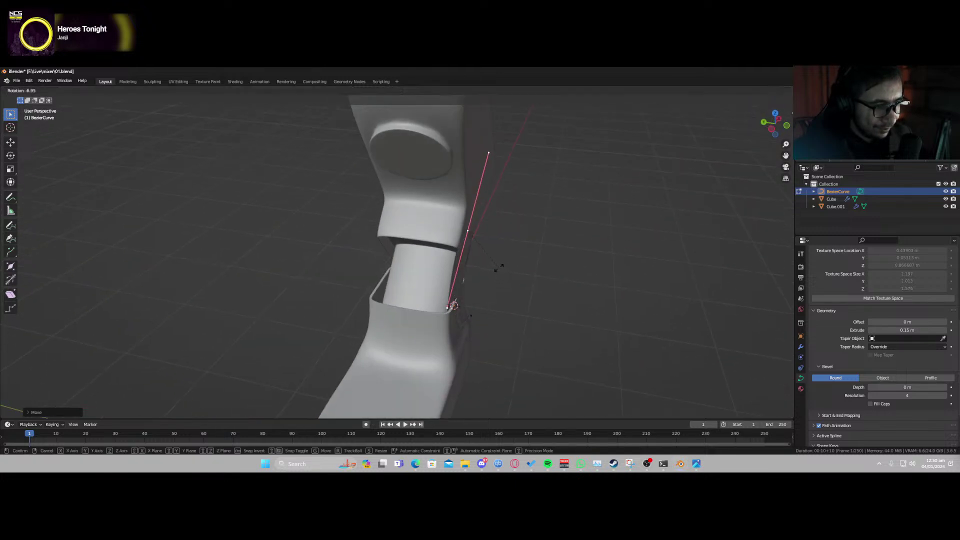
pyautogui.click(498, 268)
pyautogui.moveTo(497, 268); pyautogui.dragTo(411, 274, button='middle')
pyautogui.press('r')
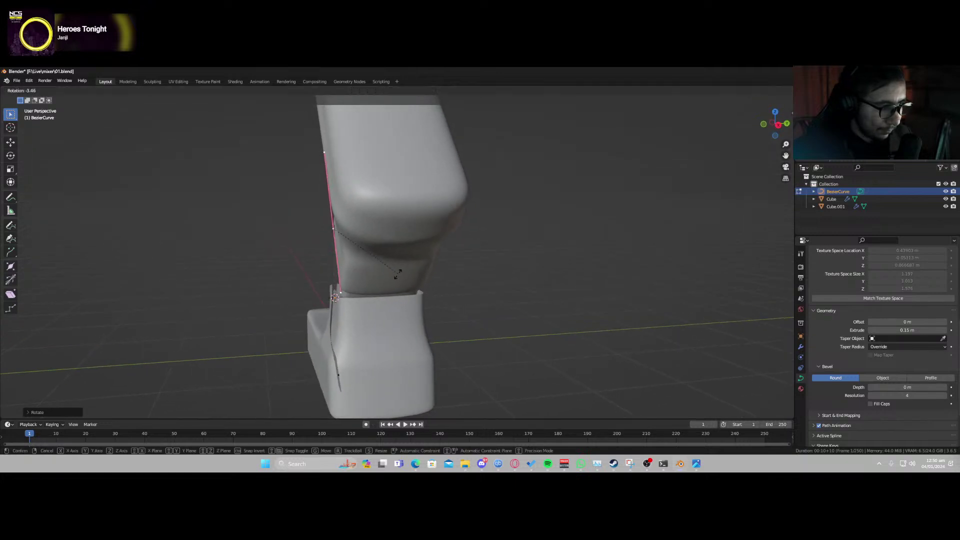
pyautogui.click(398, 274)
# Move the curve's upper control point about 0.08 m along the global Y axis, into the neck's side.
pyautogui.moveTo(398, 274); pyautogui.dragTo(390, 284, button='middle')
pyautogui.press('g')
pyautogui.press('y')
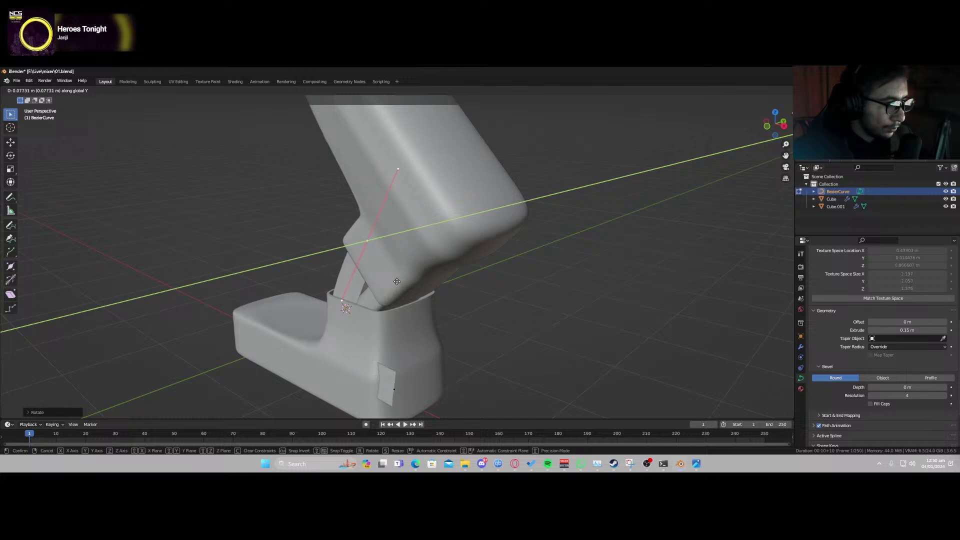
pyautogui.click(397, 288)
# Move the curve's lower control point along the negative X axis into the base column's rear and scale its handles to about 0.6.
pyautogui.moveTo(395, 395); pyautogui.dragTo(488, 381, button='middle')
pyautogui.press('g')
pyautogui.press('x')
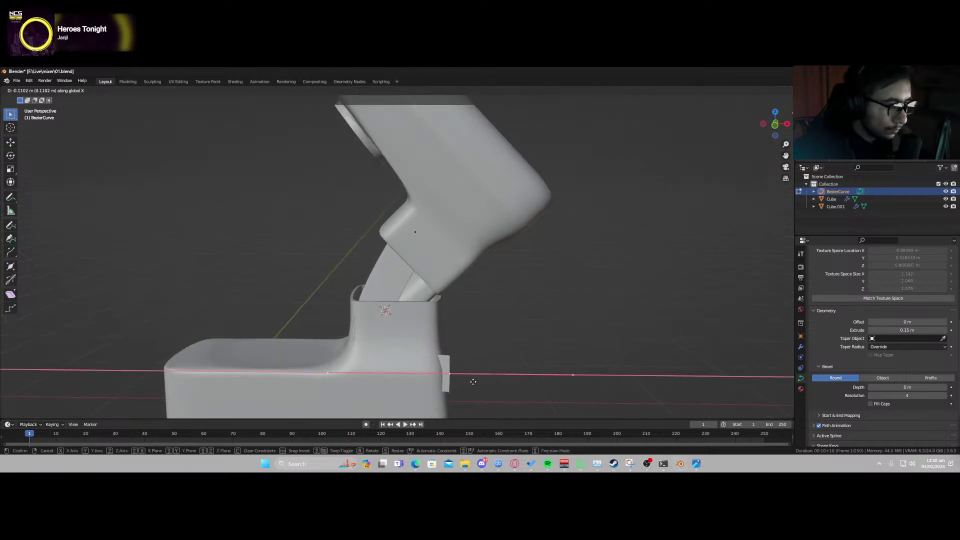
pyautogui.click(459, 383)
pyautogui.press('s')
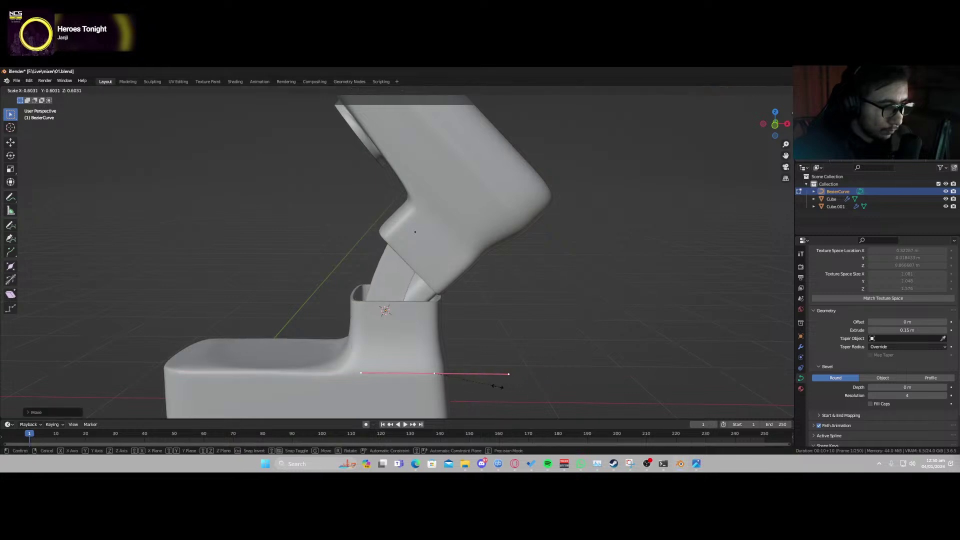
pyautogui.click(502, 388)
# Finish editing the curve and narrow the strip by setting its Extrude value to 0.077 m.
pyautogui.press('Tab')
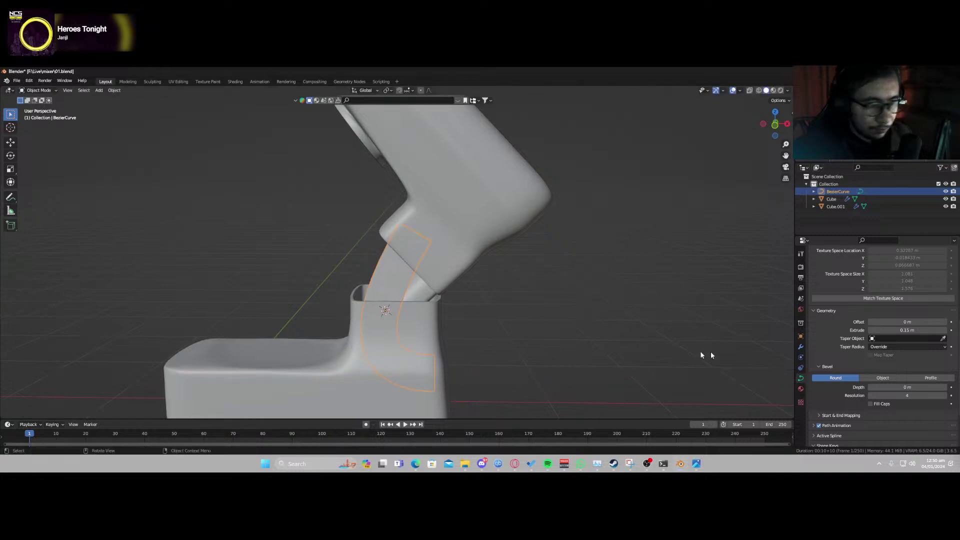
pyautogui.moveTo(907, 330); pyautogui.dragTo(878, 330)
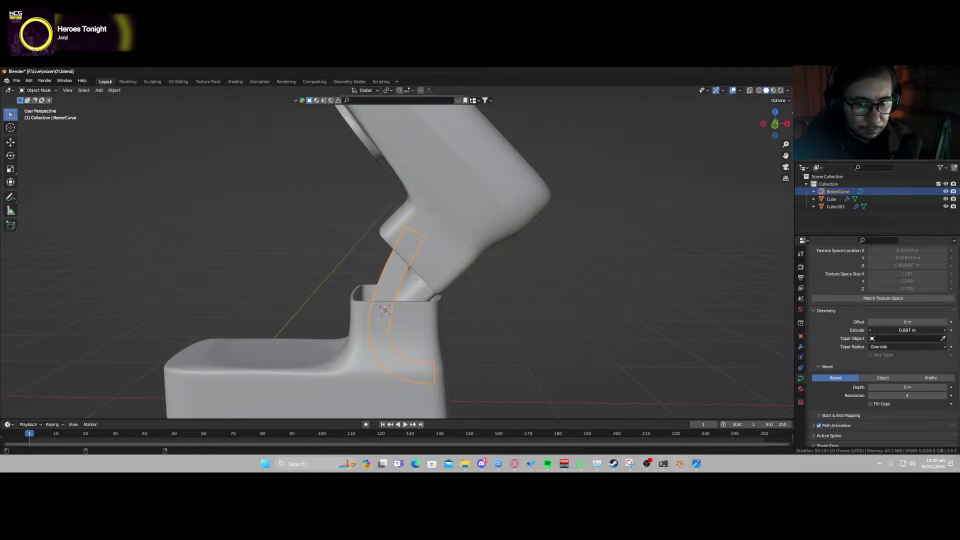
pyautogui.moveTo(596, 313); pyautogui.dragTo(508, 289, button='middle')
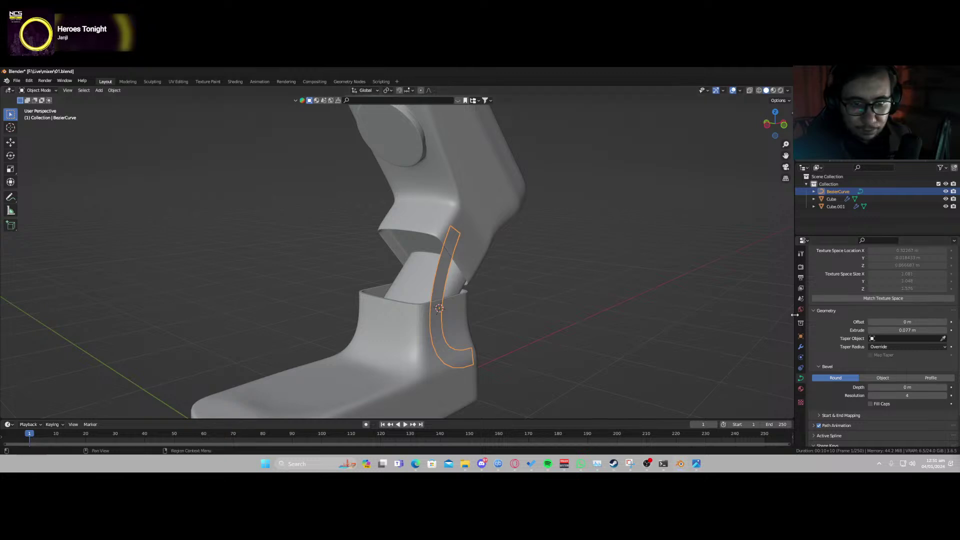
# Add a Solidify modifier to the curve strip with a thickness of 0.06 m.
pyautogui.click(801, 346)
pyautogui.click(828, 265)
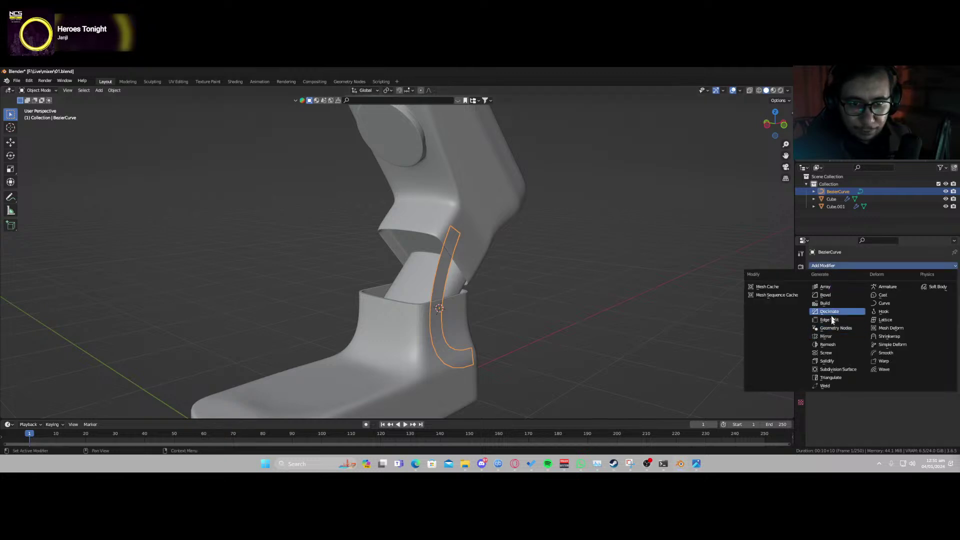
pyautogui.click(834, 362)
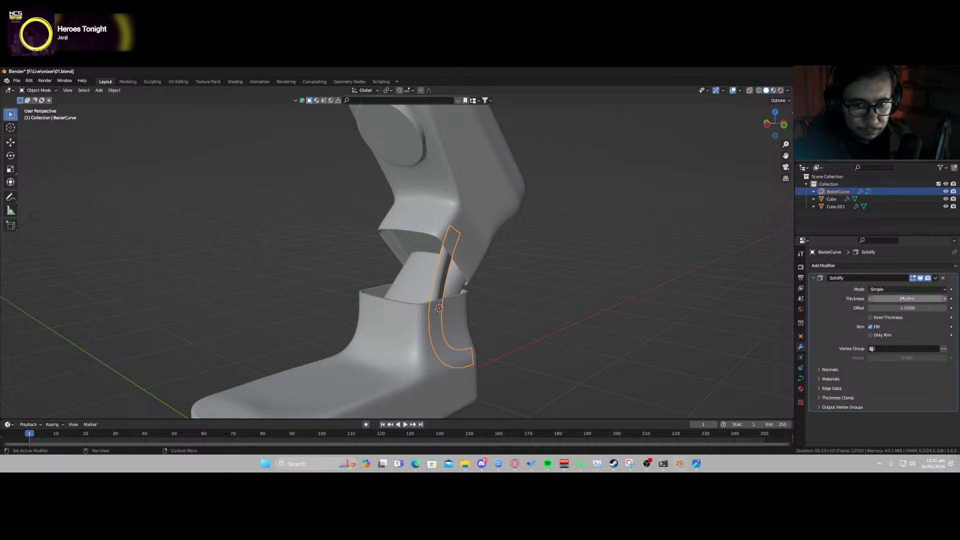
pyautogui.moveTo(907, 298)
pyautogui.mouseDown()
pyautogui.moveTo(931, 298)
pyautogui.moveTo(916, 299)
pyautogui.mouseUp()
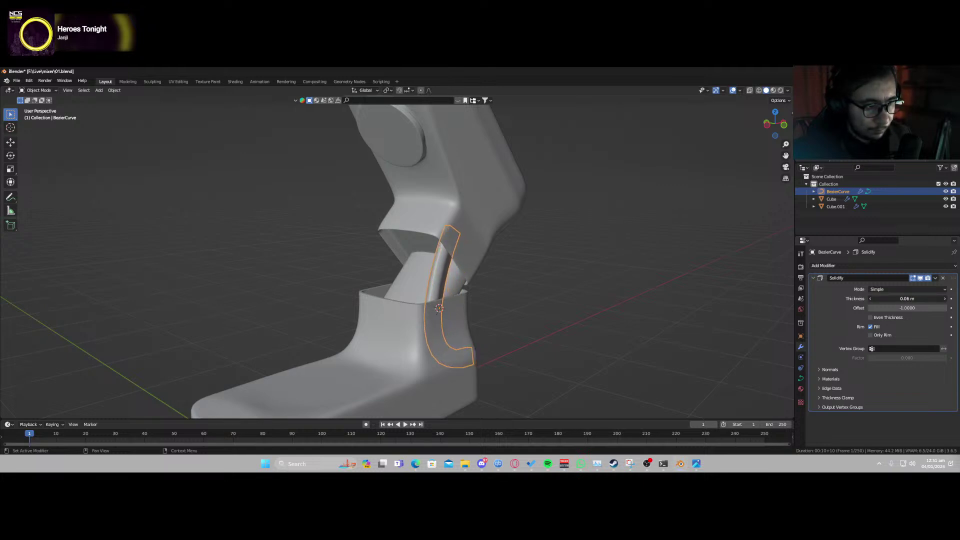
# Apply smooth and auto smooth shading to the thickened curve strip.
pyautogui.scroll(3, 403, 313)
pyautogui.rightClick(465, 290)
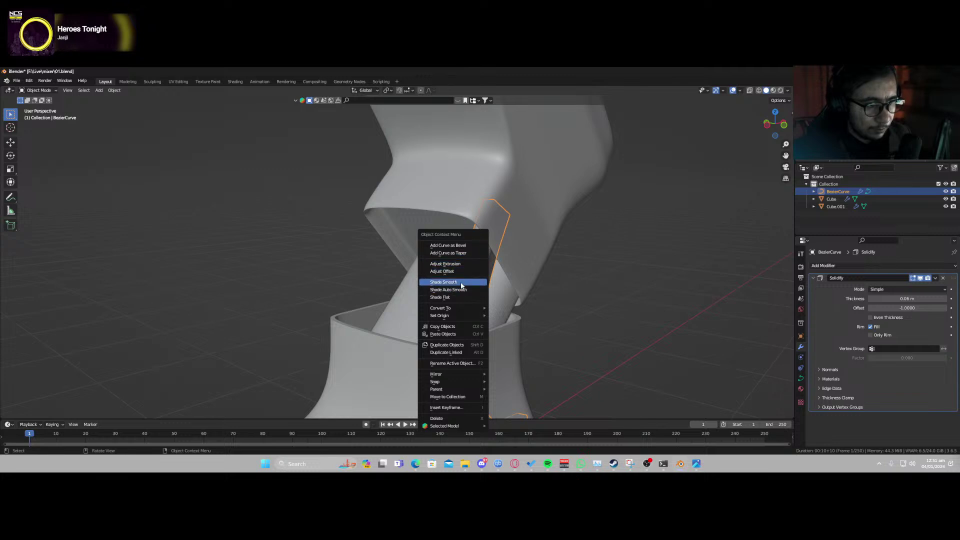
pyautogui.click(461, 282)
pyautogui.rightClick(467, 280)
pyautogui.click(470, 287)
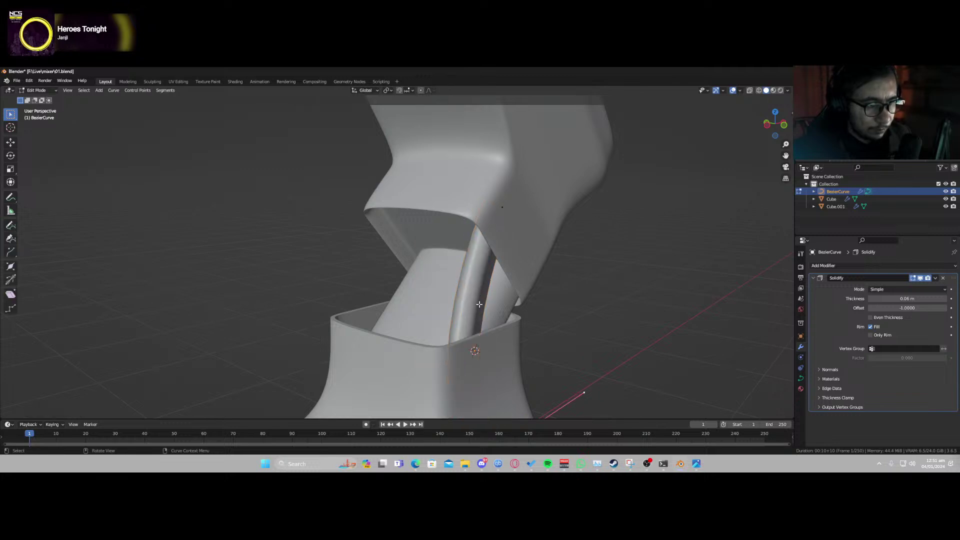
# Add a Bevel modifier to the curve strip with an amount of 0.33 m and 4 segments.
pyautogui.moveTo(501, 309); pyautogui.dragTo(439, 298, button='middle')
pyautogui.click(847, 267)
pyautogui.click(825, 298)
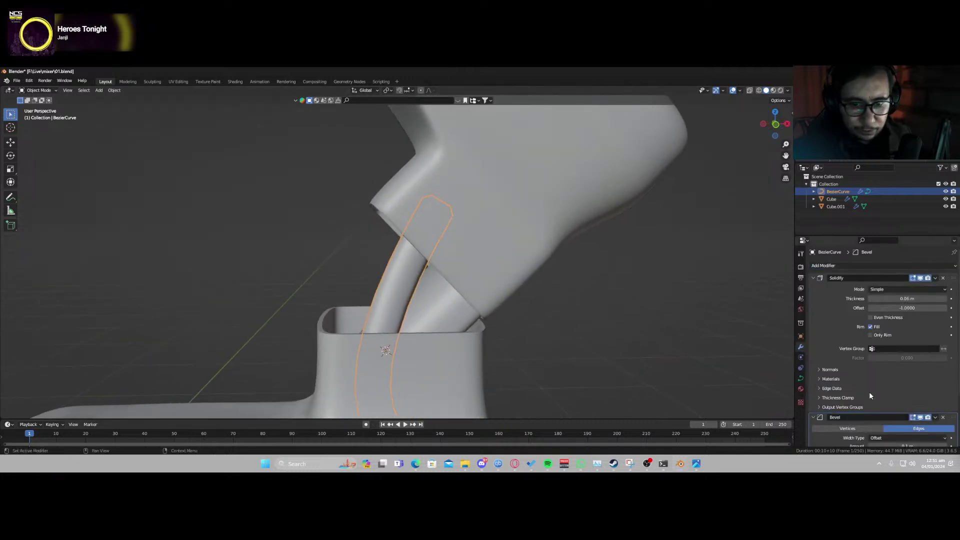
pyautogui.scroll(-3, 870, 395)
pyautogui.moveTo(903, 389); pyautogui.dragTo(908, 380)
# Duplicate the curve strip and place the copy about 0.6 m along the global Y axis, on the opposite side of the neck.
pyautogui.moveTo(428, 308); pyautogui.dragTo(513, 324, button='middle')
pyautogui.hotkey('shift', 'd')
pyautogui.press('x')
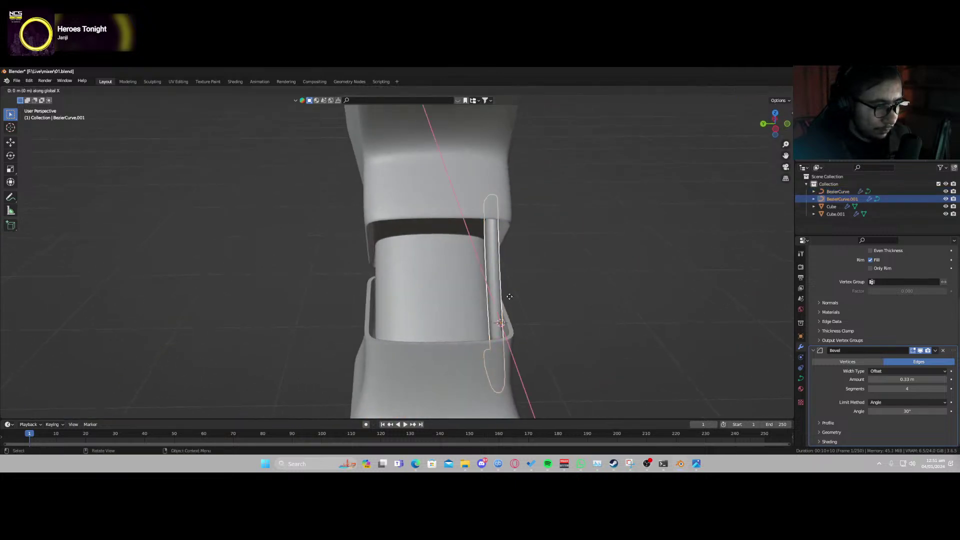
pyautogui.press('y')
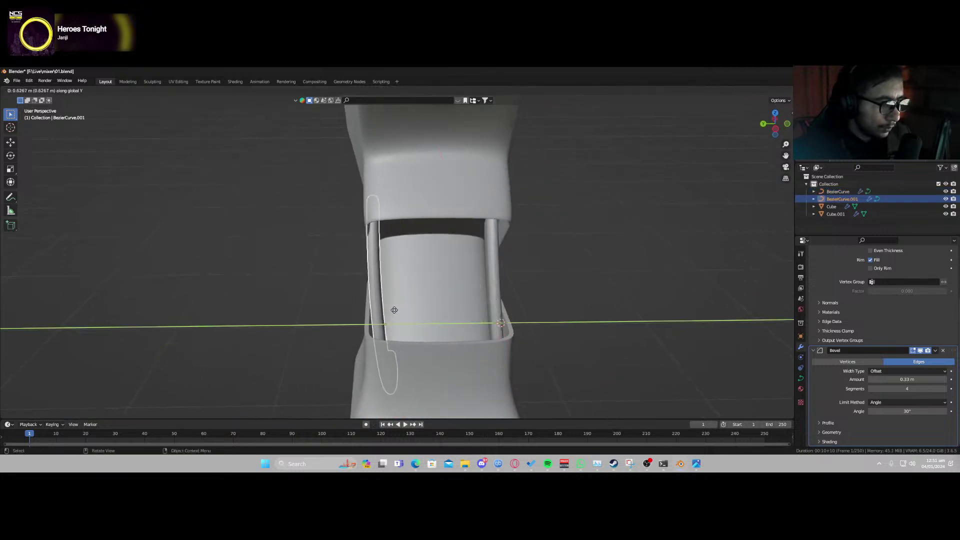
pyautogui.click(397, 312)
pyautogui.press('Tab')
pyautogui.moveTo(396, 311); pyautogui.dragTo(498, 323, button='middle')
pyautogui.press('Tab')
# Rotate the mixer head about the global Y axis until it closes onto the base column, and save the file.
pyautogui.click(392, 210)
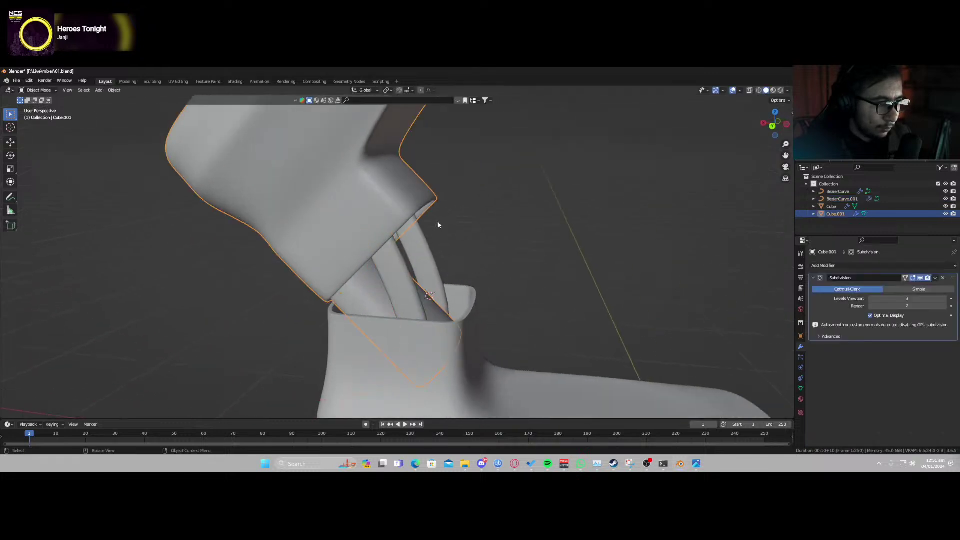
pyautogui.moveTo(437, 221); pyautogui.dragTo(442, 230, button='middle')
pyautogui.press('r')
pyautogui.press('x')
pyautogui.press('y')
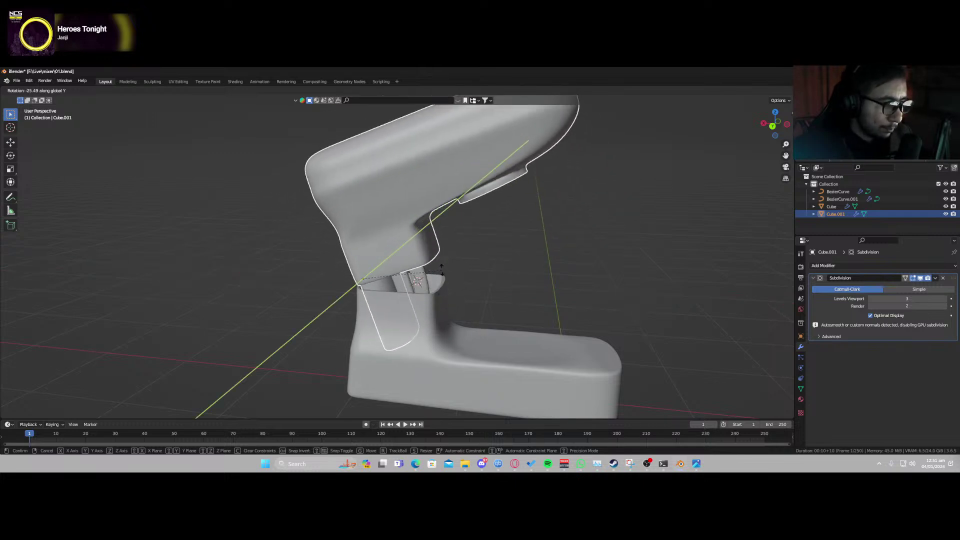
pyautogui.click(450, 296)
pyautogui.click(531, 295)
pyautogui.moveTo(532, 295); pyautogui.dragTo(371, 308, button='middle')
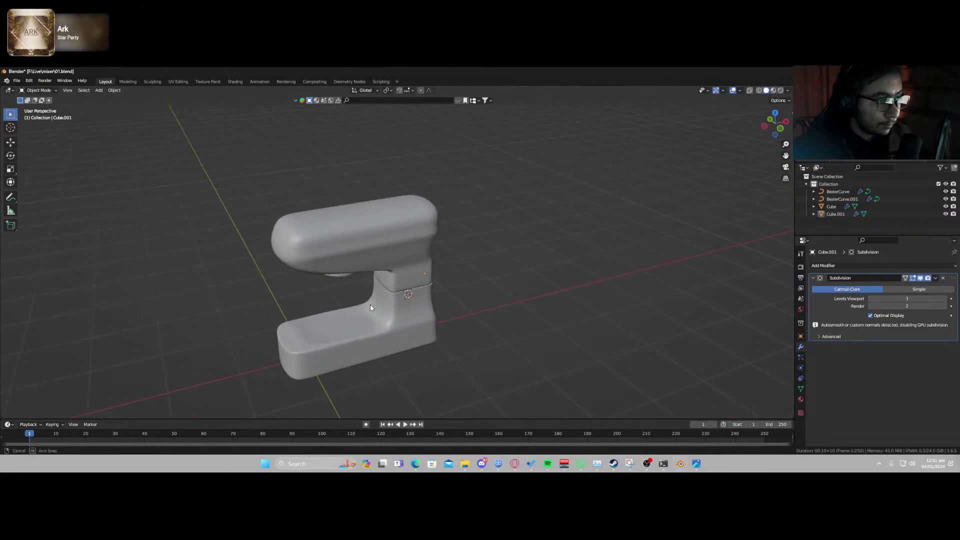
pyautogui.hotkey('ctrl', 's')
# Inset the flat face of the round hub under the mixer head slightly and separate the inner face into its own object.
pyautogui.scroll(4, 304, 312)
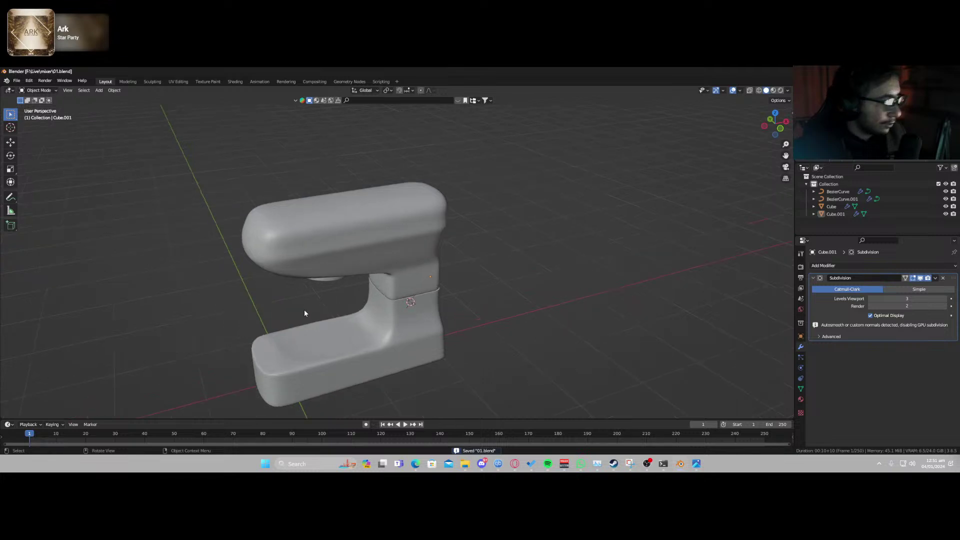
pyautogui.moveTo(304, 313); pyautogui.dragTo(330, 279, button='middle')
pyautogui.press('Tab')
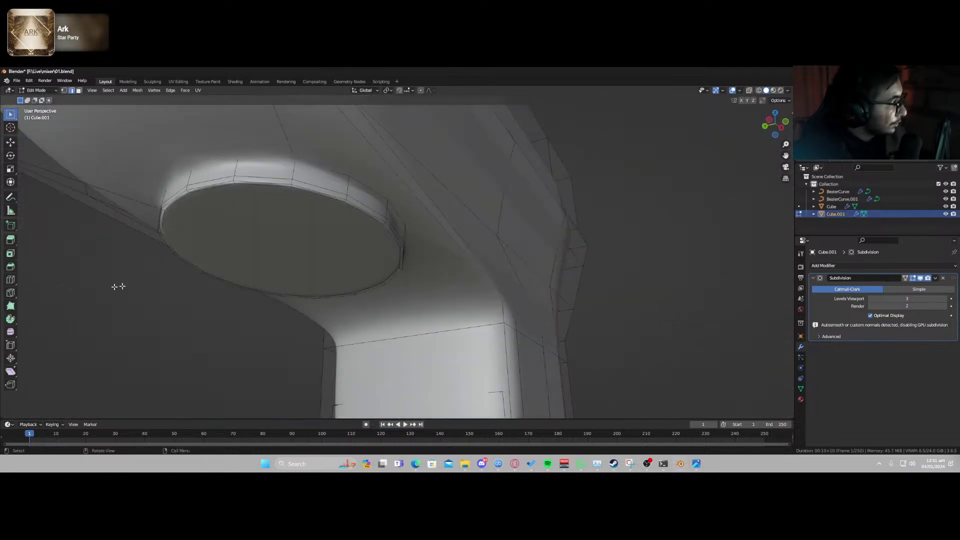
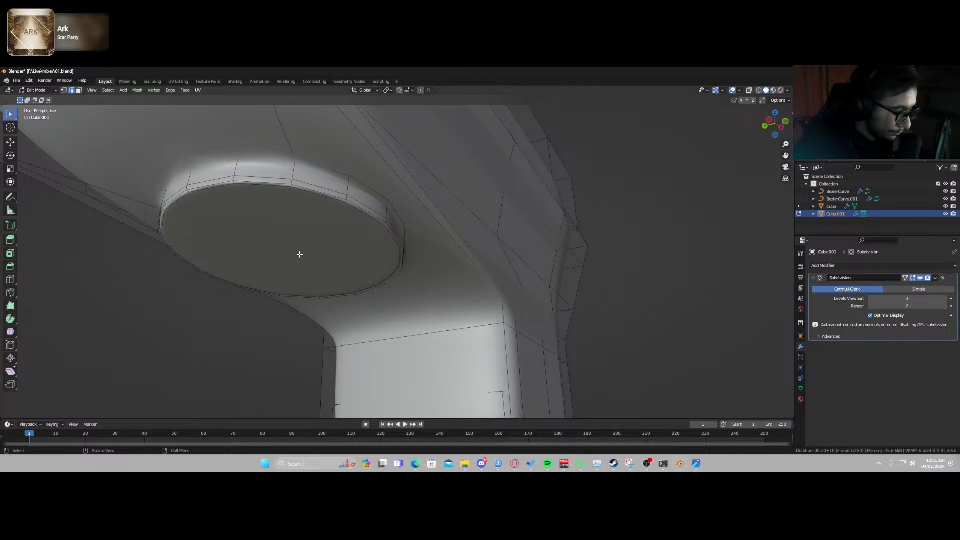
pyautogui.press('3')
pyautogui.click(300, 255)
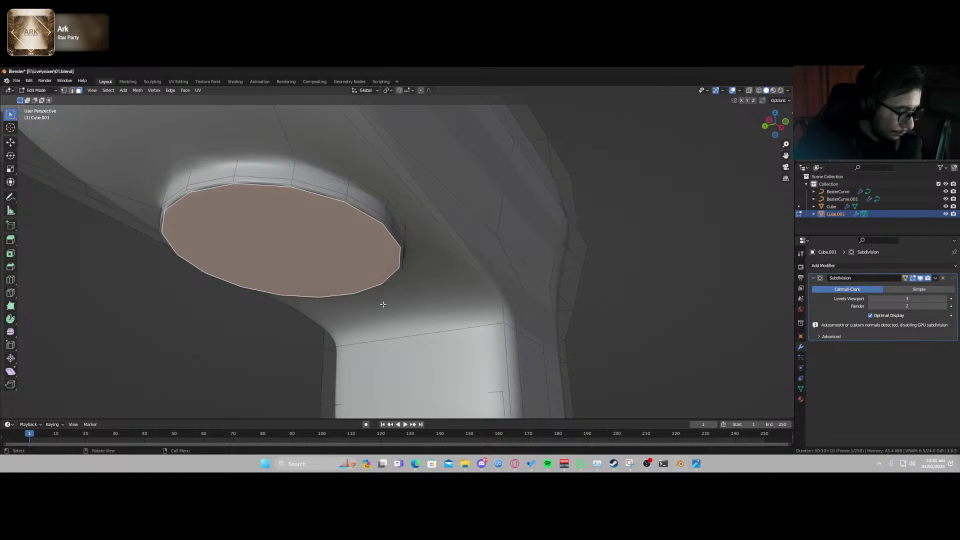
pyautogui.press('i')
pyautogui.click(381, 305)
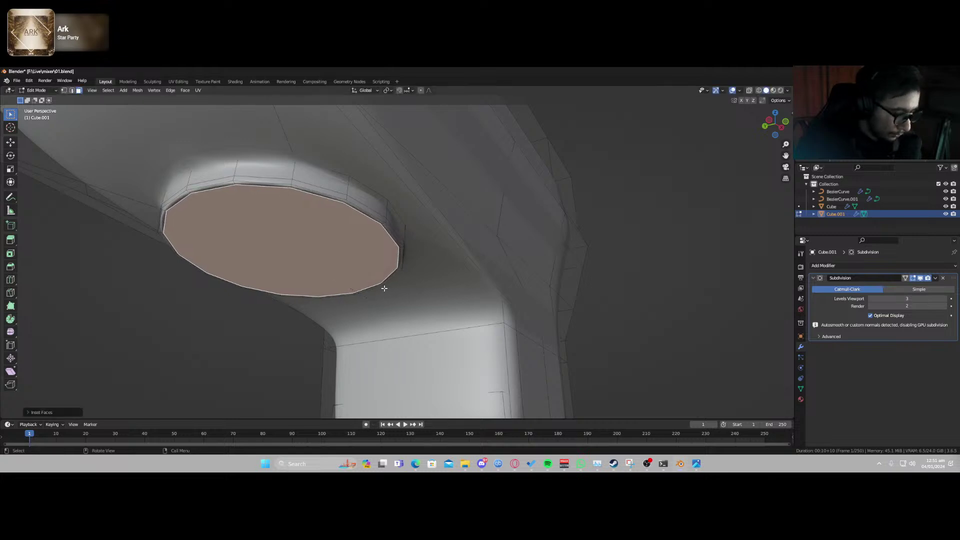
pyautogui.press('p')
pyautogui.click(377, 289)
pyautogui.press('Tab')
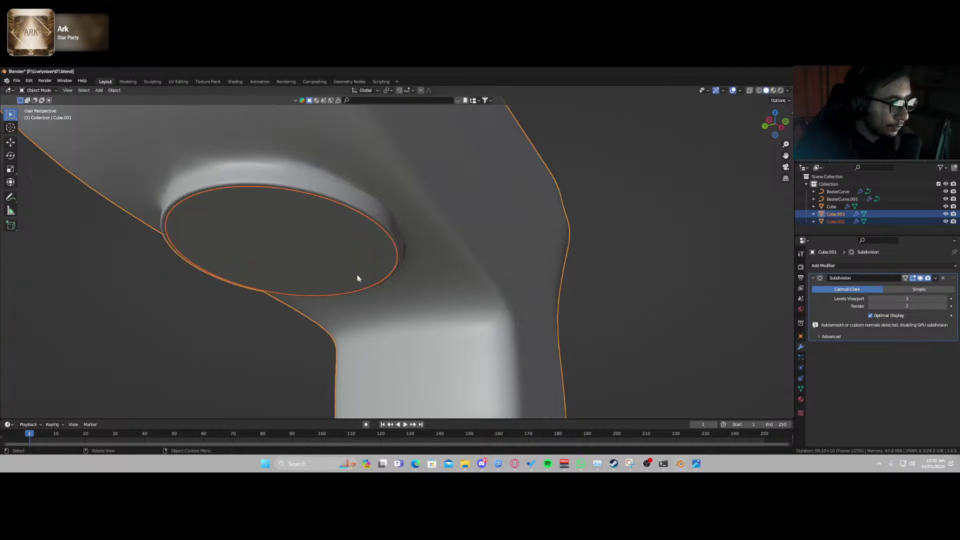
# Extrude the separated disc's face a short distance along its normal to give it thickness.
pyautogui.click(358, 278)
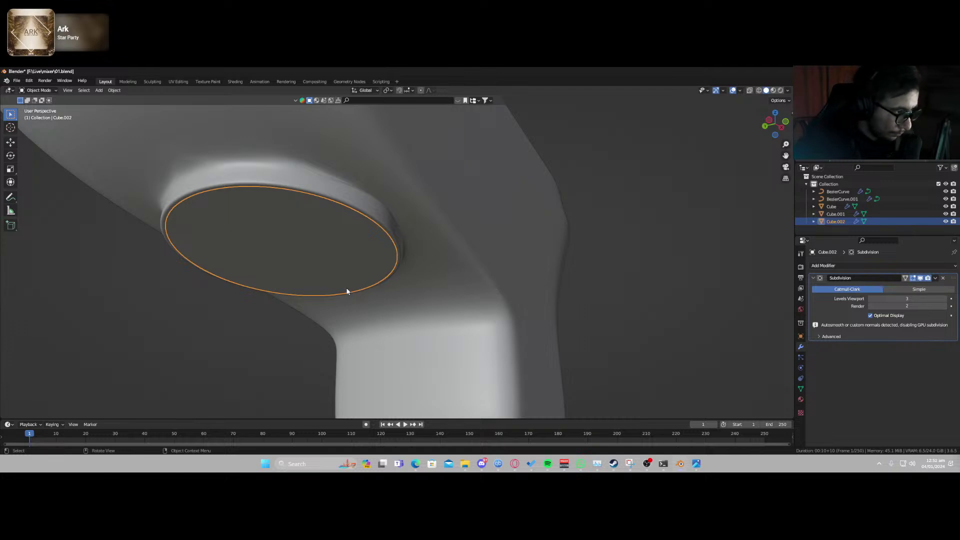
pyautogui.click(492, 331)
pyautogui.click(351, 279)
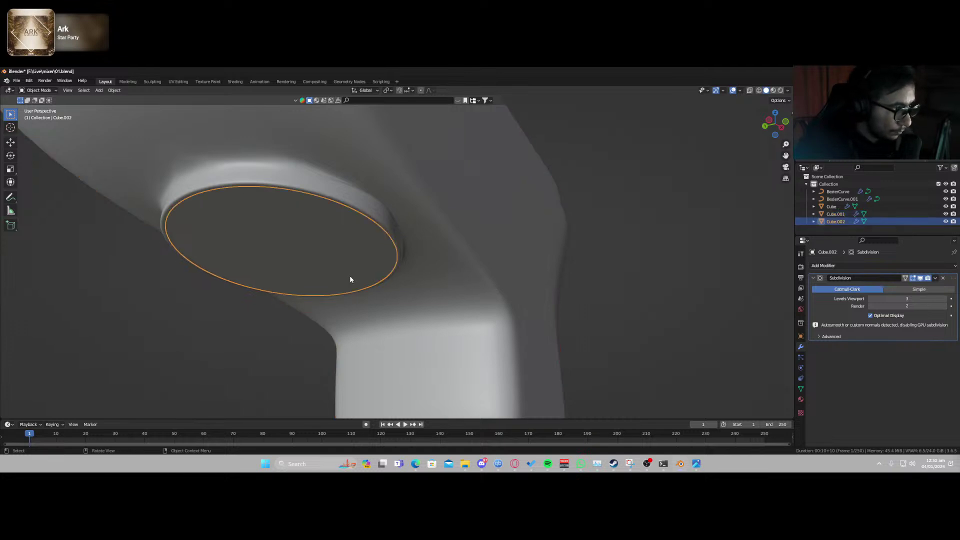
pyautogui.press('Tab')
pyautogui.click(347, 278)
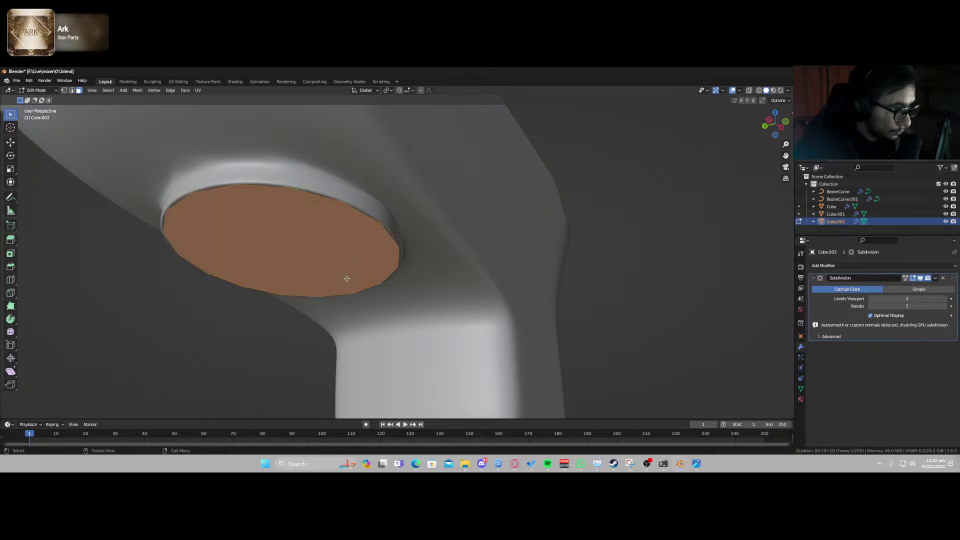
pyautogui.press('e')
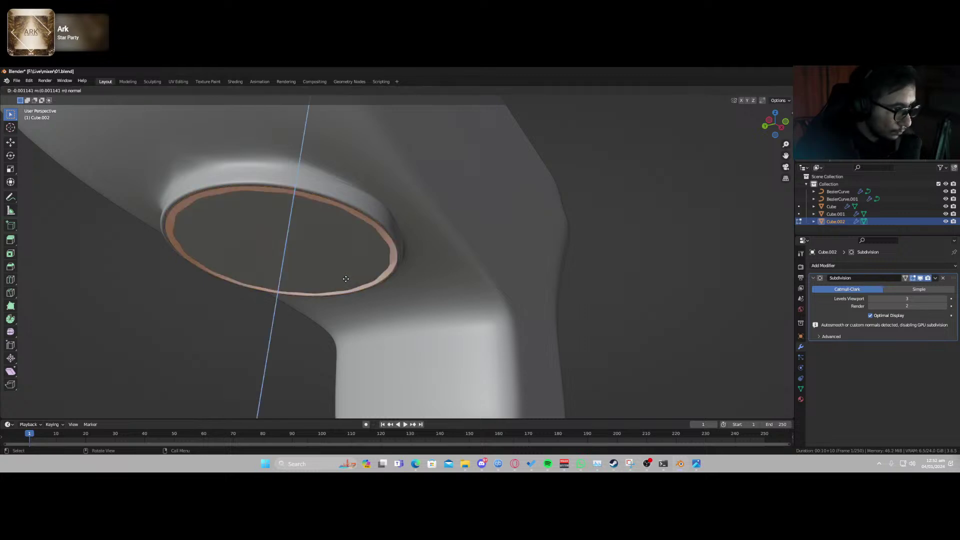
pyautogui.click(346, 285)
# Add a centred loop cut around the disc's thin side wall.
pyautogui.moveTo(345, 284); pyautogui.dragTo(343, 336, button='middle')
pyautogui.hotkey('ctrl', 'r')
pyautogui.click(339, 342)
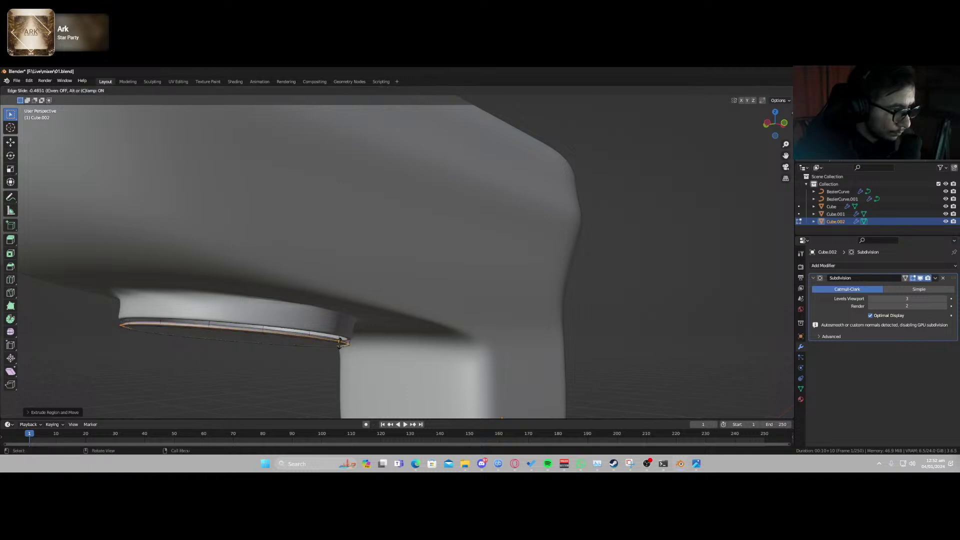
pyautogui.rightClick(340, 342)
pyautogui.press('Tab')
# Move the disc about 0.016 m up along the global Z axis, into the hub under the head.
pyautogui.moveTo(296, 352); pyautogui.dragTo(307, 327, button='middle')
pyautogui.press('Tab')
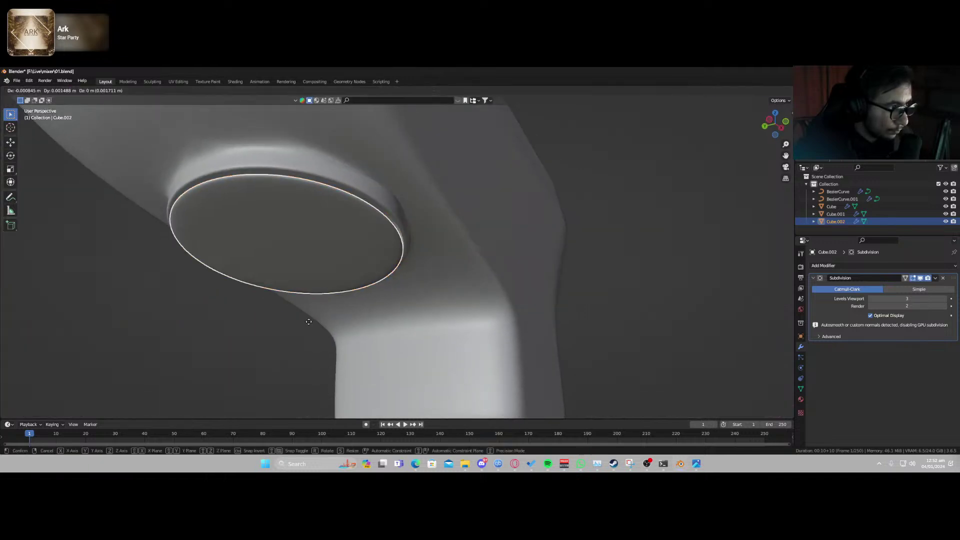
pyautogui.press('g')
pyautogui.press('z')
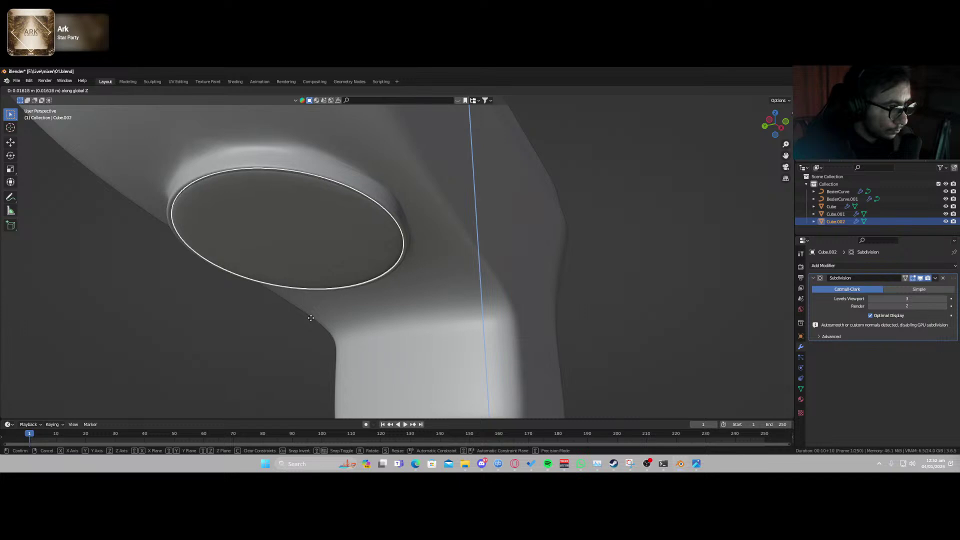
pyautogui.click(301, 319)
pyautogui.press('Tab')
# Isolate the disc in local view and look at it straight on from the bottom.
pyautogui.moveTo(290, 310); pyautogui.dragTo(422, 224, button='middle')
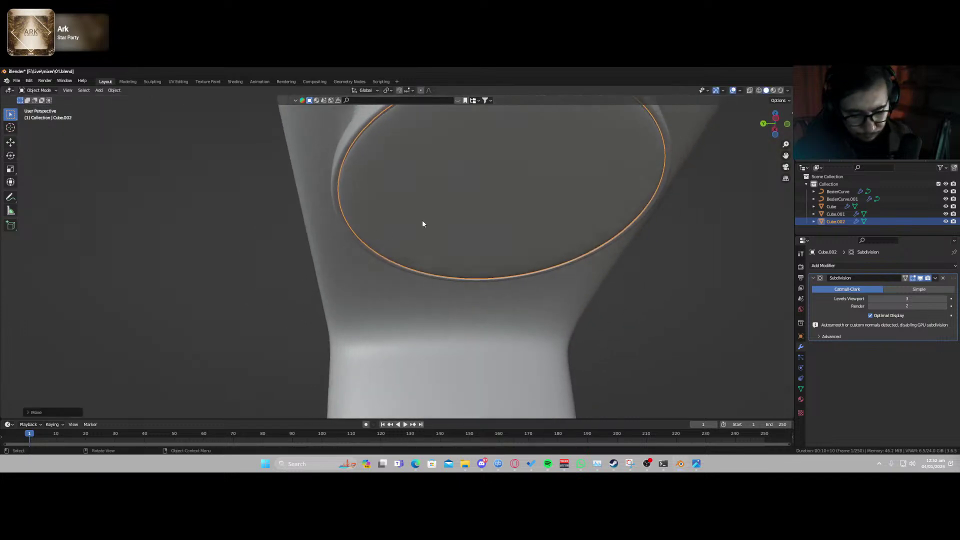
pyautogui.press('KP_Divide')
pyautogui.press('KP_7')
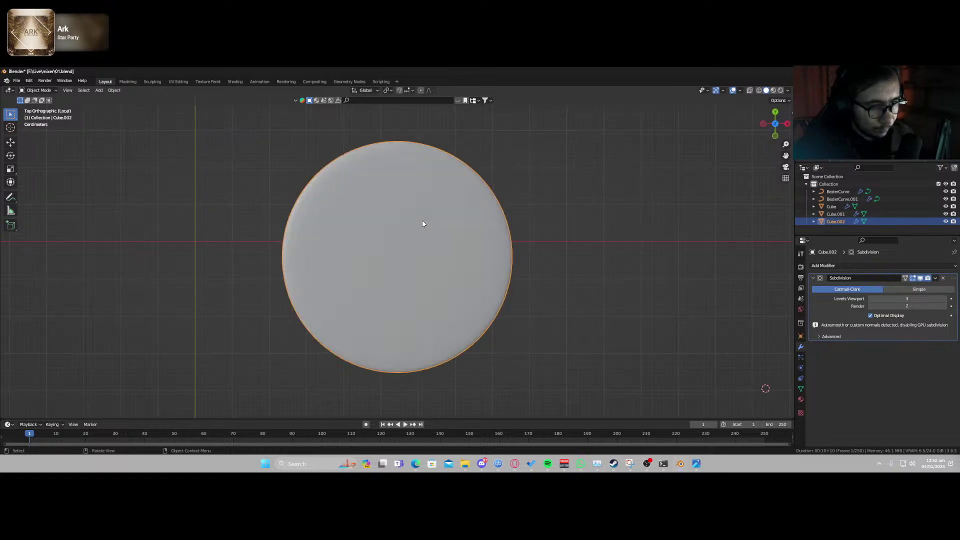
pyautogui.press('ctrl+KP_7')
# Inset the disc's underside face to a small circle at its centre.
pyautogui.press('Tab')
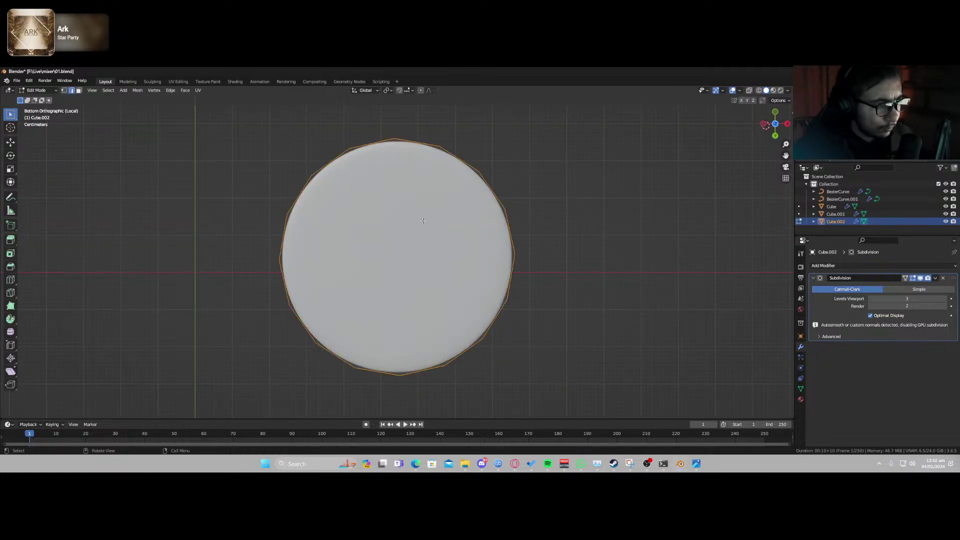
pyautogui.hotkey('alt', 'a')
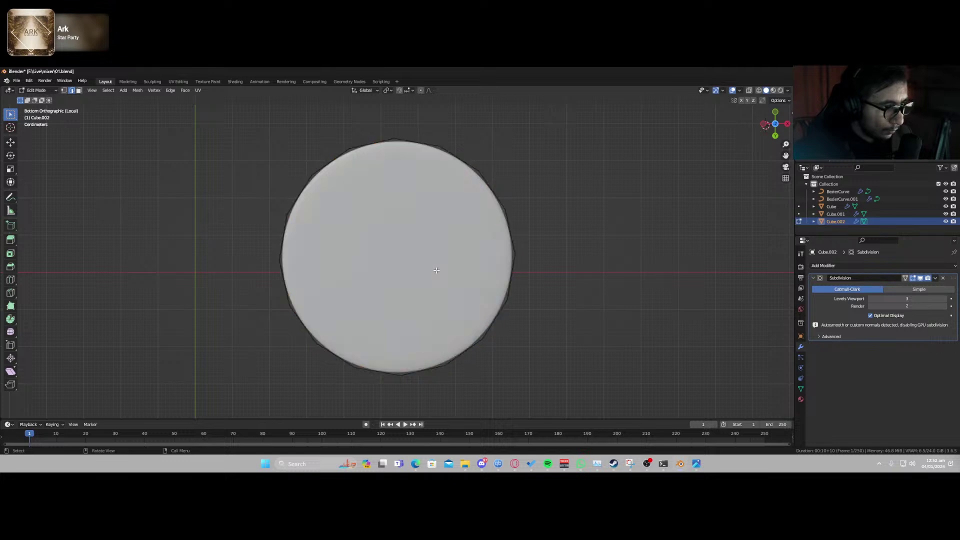
pyautogui.click(78, 91)
pyautogui.press('a')
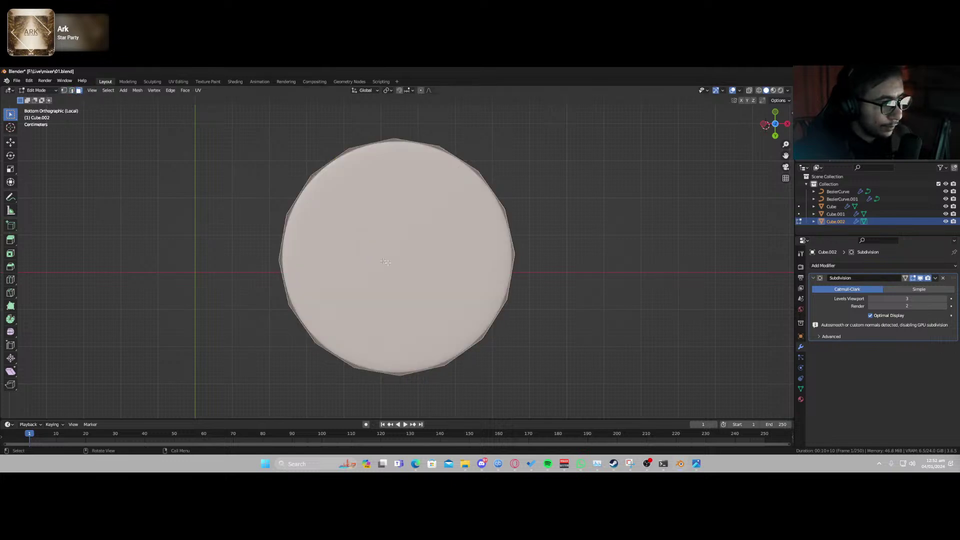
pyautogui.press('i')
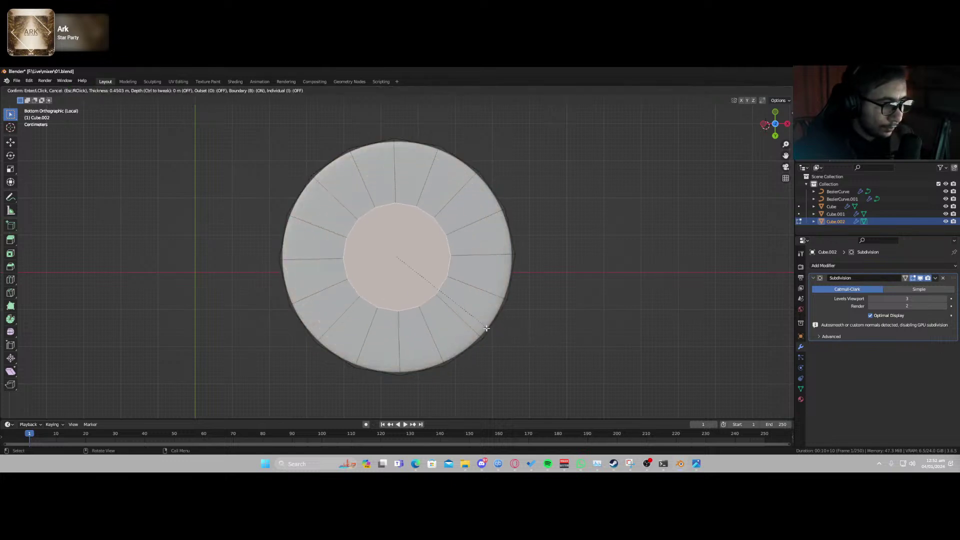
pyautogui.click(462, 317)
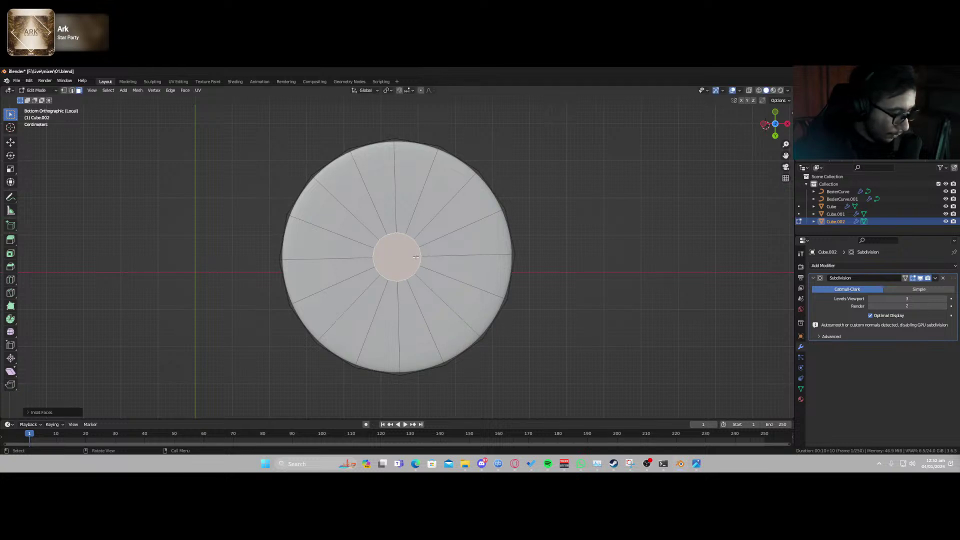
# Move the small inset circle about 0.19 m in the negative global Y direction, close to the disc's rim.
pyautogui.press('g')
pyautogui.press('y')
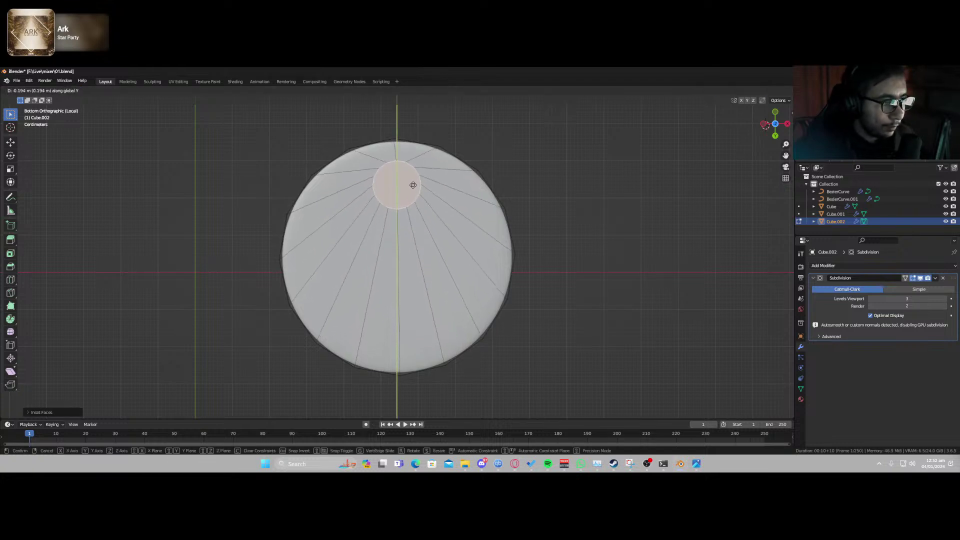
pyautogui.click(413, 186)
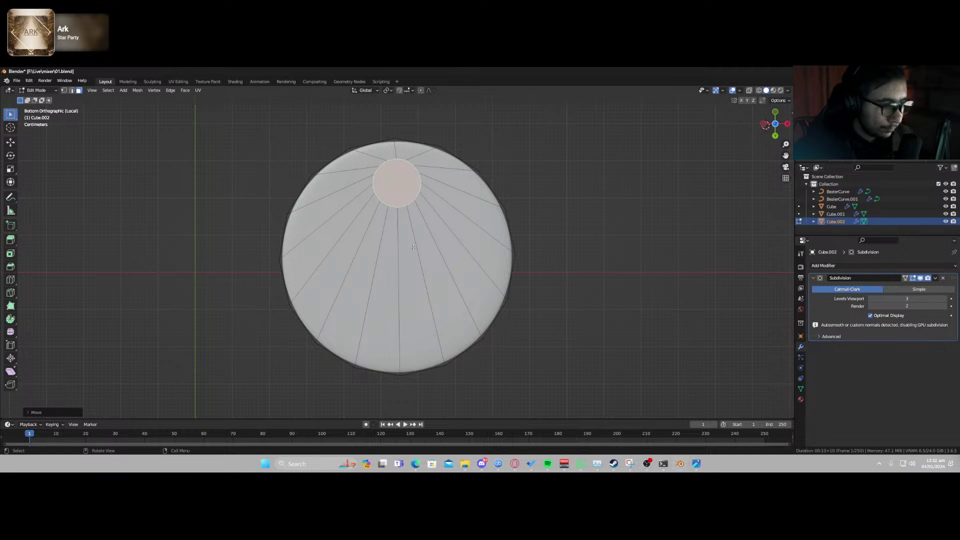
# Extrude the small circle about 0.035 m downward along its normal to form a short round boss.
pyautogui.press('KP_1')
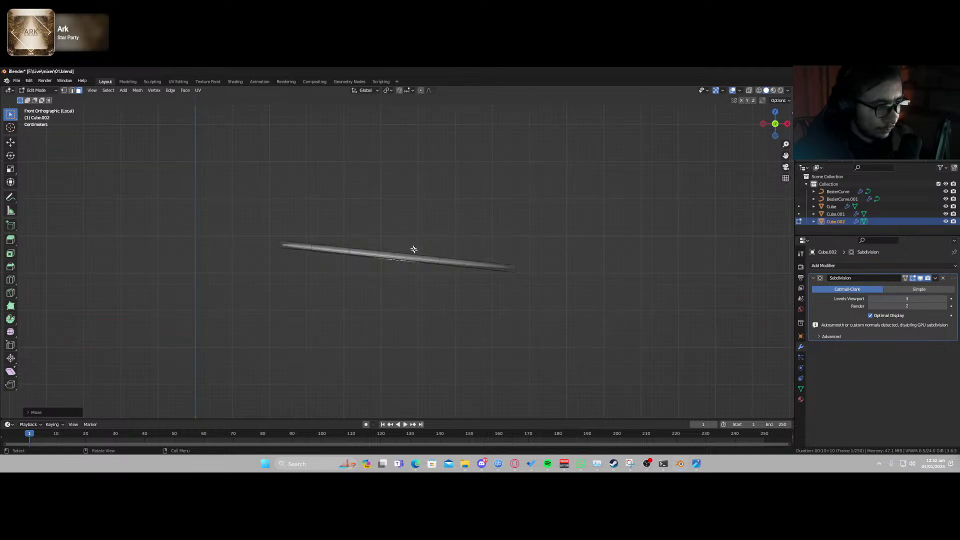
pyautogui.press('g')
pyautogui.press('z')
pyautogui.press('z')
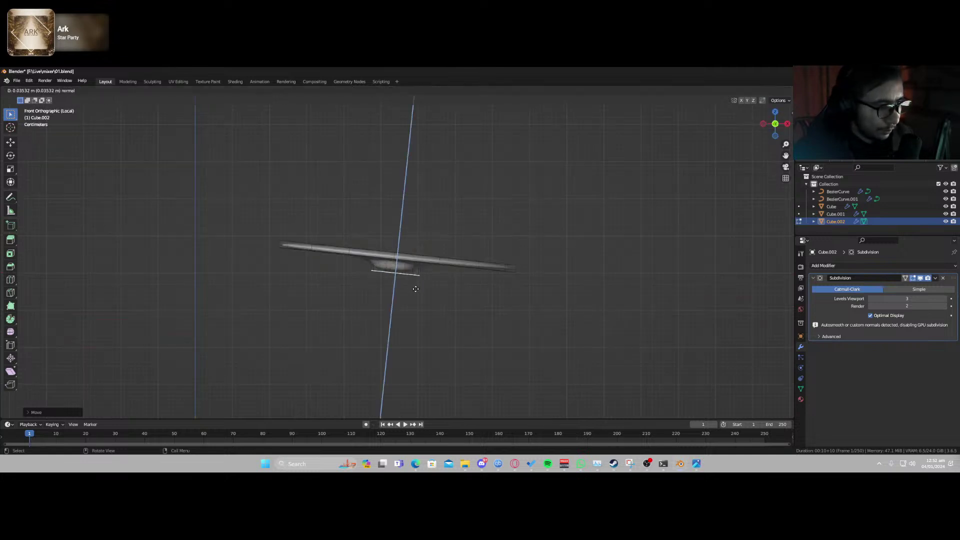
pyautogui.click(416, 285)
# Add two loop cuts around the boss's side wall, one near its base and one near its outer edge.
pyautogui.press('g')
pyautogui.press('g')
pyautogui.click(421, 267)
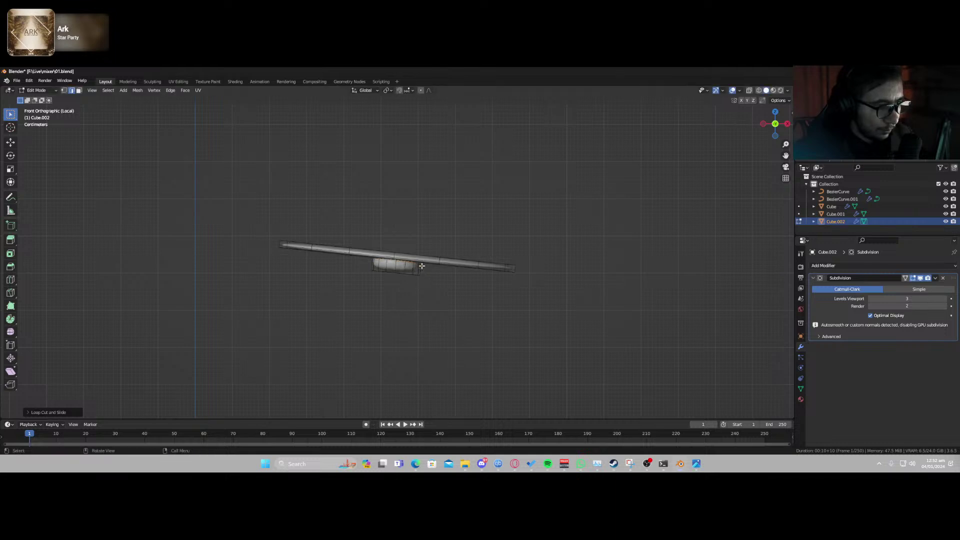
pyautogui.hotkey('ctrl', 'r')
pyautogui.click(419, 271)
pyautogui.click(421, 273)
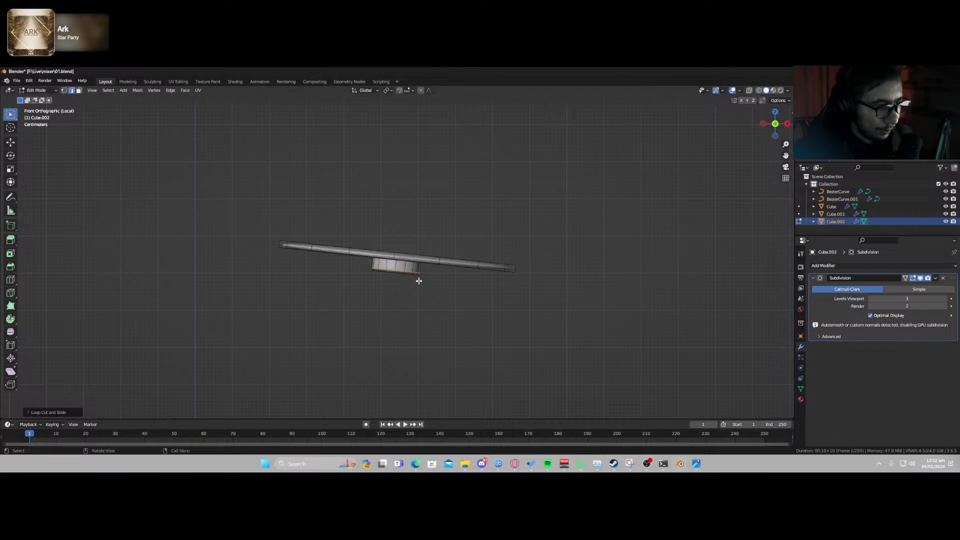
# Inset the boss's end face slightly to leave a narrow rim around it.
pyautogui.moveTo(408, 290); pyautogui.dragTo(415, 202, button='middle')
pyautogui.click(414, 208)
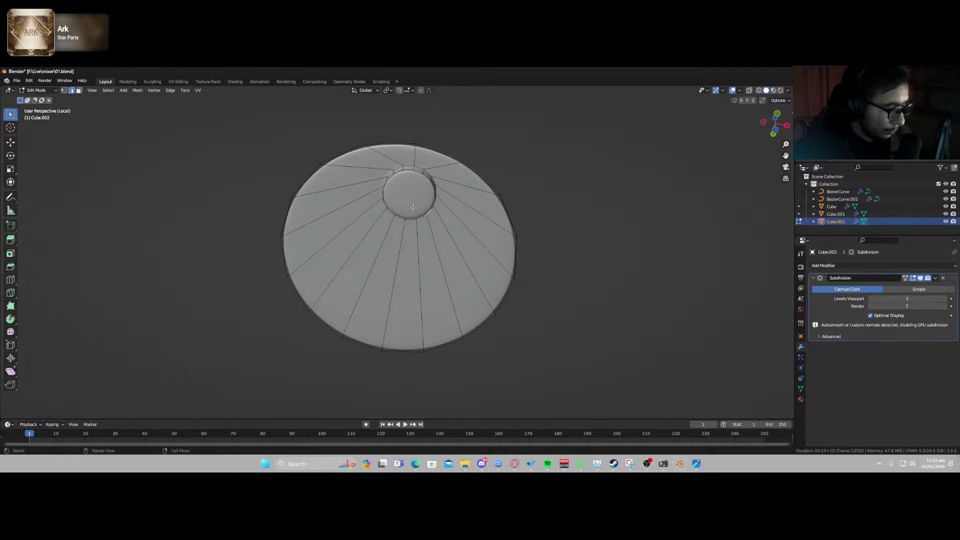
pyautogui.press('3')
pyautogui.press('i')
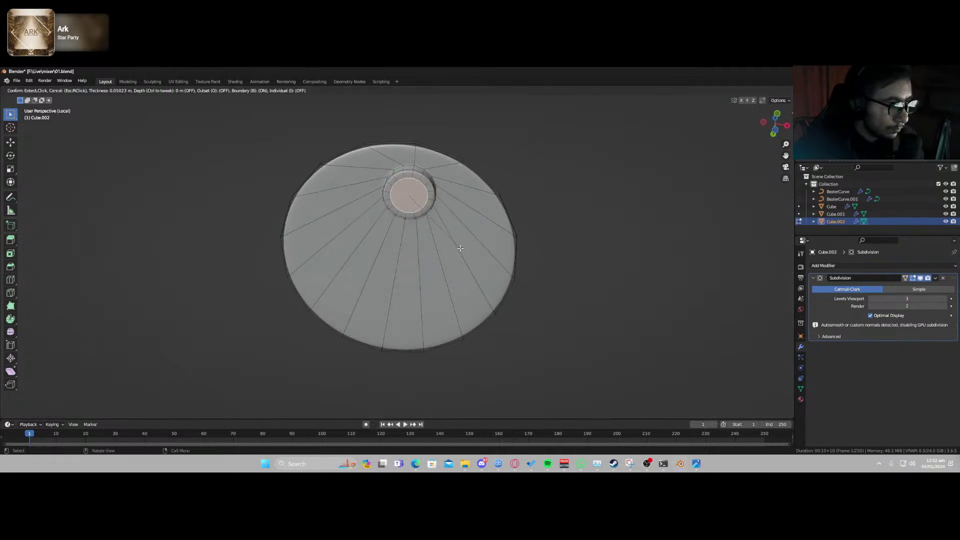
pyautogui.click(460, 248)
pyautogui.moveTo(443, 240)
pyautogui.mouseDown(button='middle')
pyautogui.moveTo(433, 227)
pyautogui.moveTo(440, 255)
pyautogui.mouseUp(button='middle')
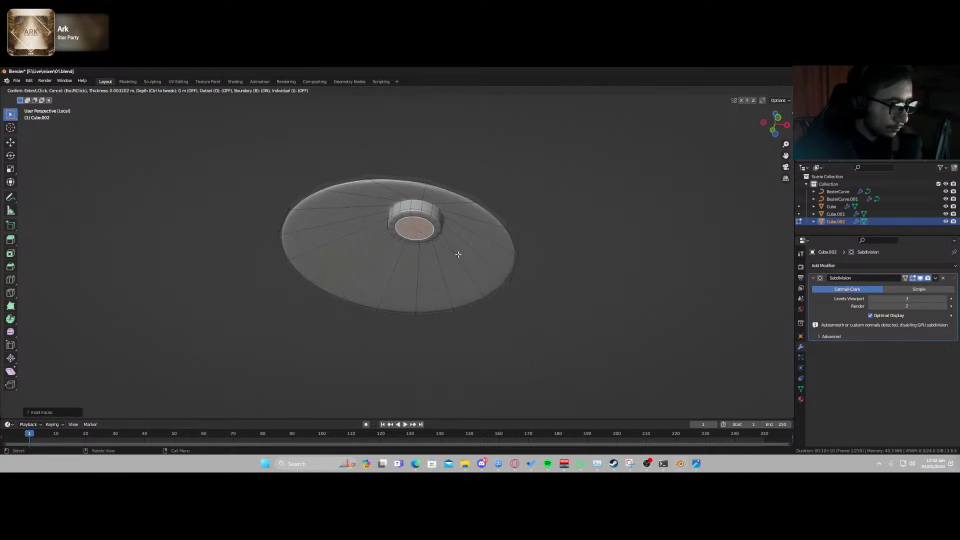
pyautogui.press('g')
pyautogui.press('z')
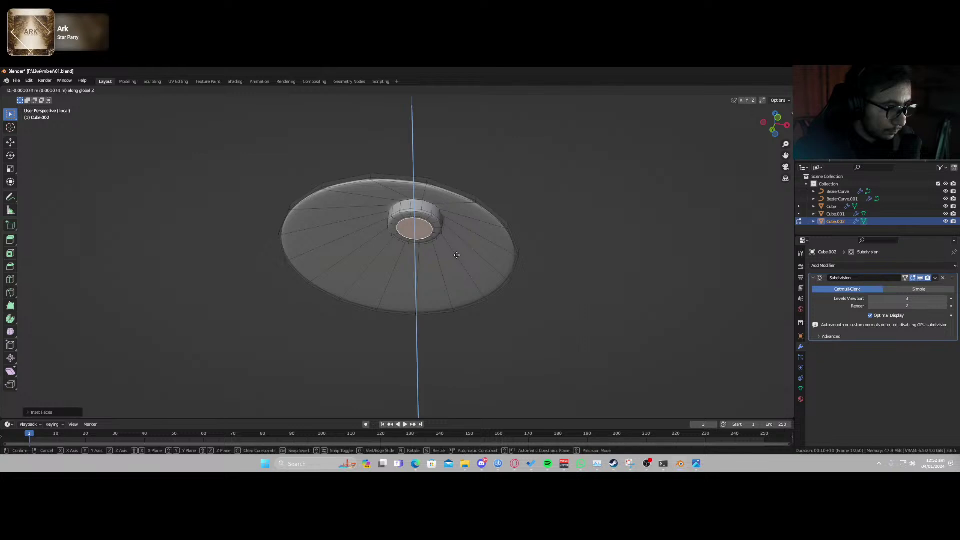
pyautogui.press('z')
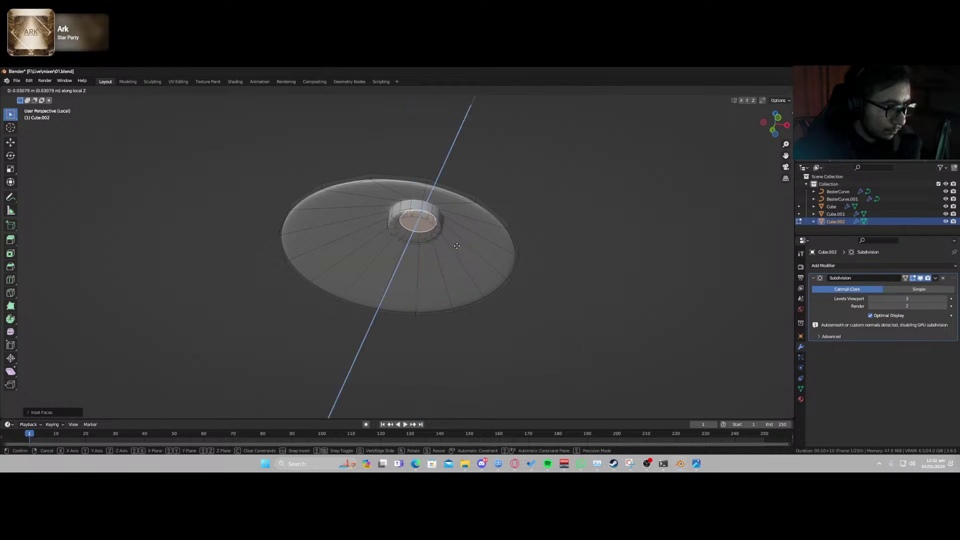
pyautogui.click(458, 249)
# Sink the boss's inset end face about 0.021 m inward along the local Y axis to hollow the boss.
pyautogui.moveTo(457, 248); pyautogui.dragTo(471, 266, button='middle')
pyautogui.press('g')
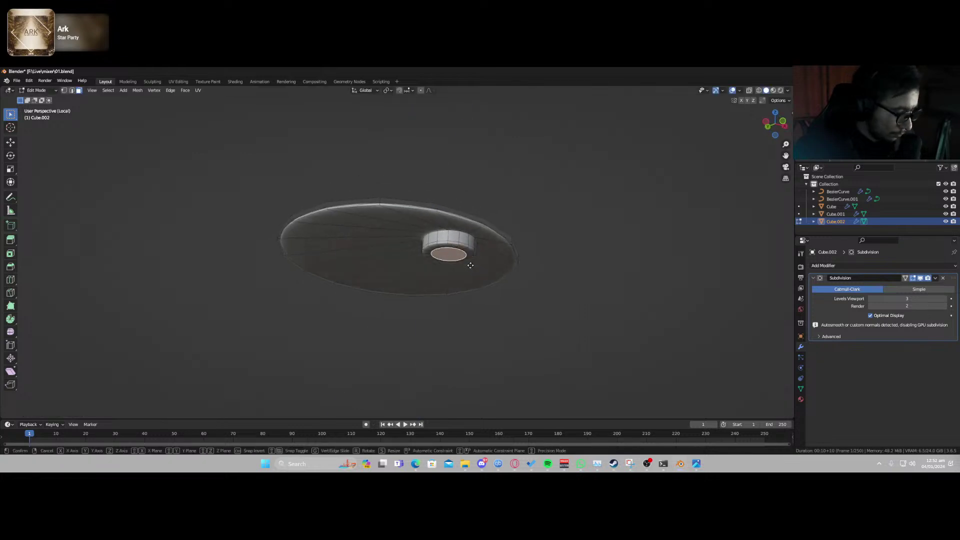
pyautogui.press('y')
pyautogui.press('y')
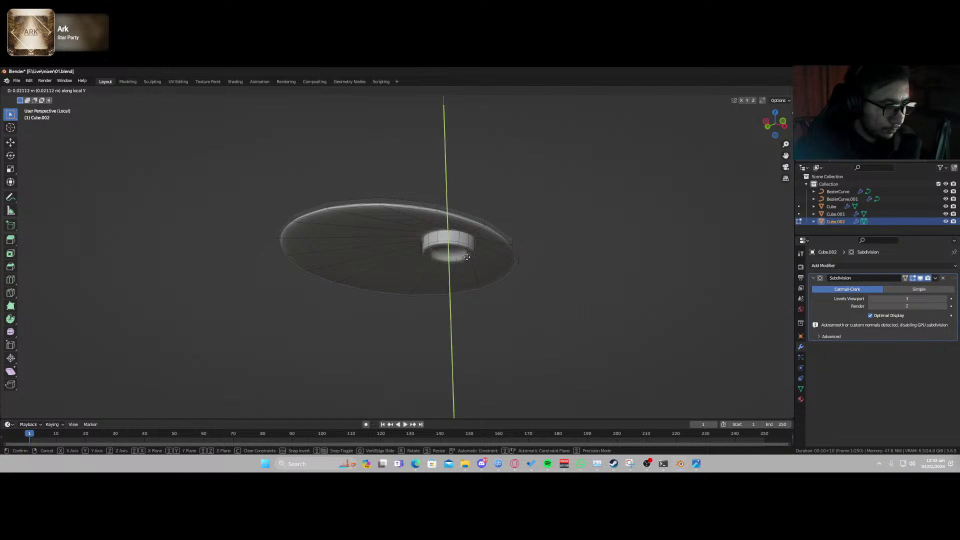
pyautogui.click(465, 256)
# Add a loop cut around the inner wall of the boss's recess, close to its floor.
pyautogui.hotkey('ctrl', 'e')
pyautogui.press('Escape')
pyautogui.hotkey('ctrl', 'r')
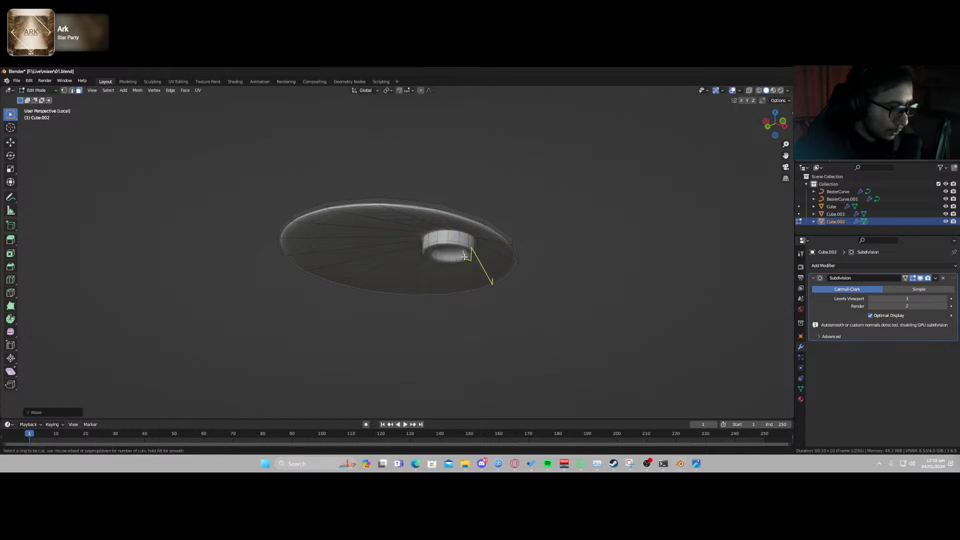
pyautogui.click(461, 256)
pyautogui.click(457, 249)
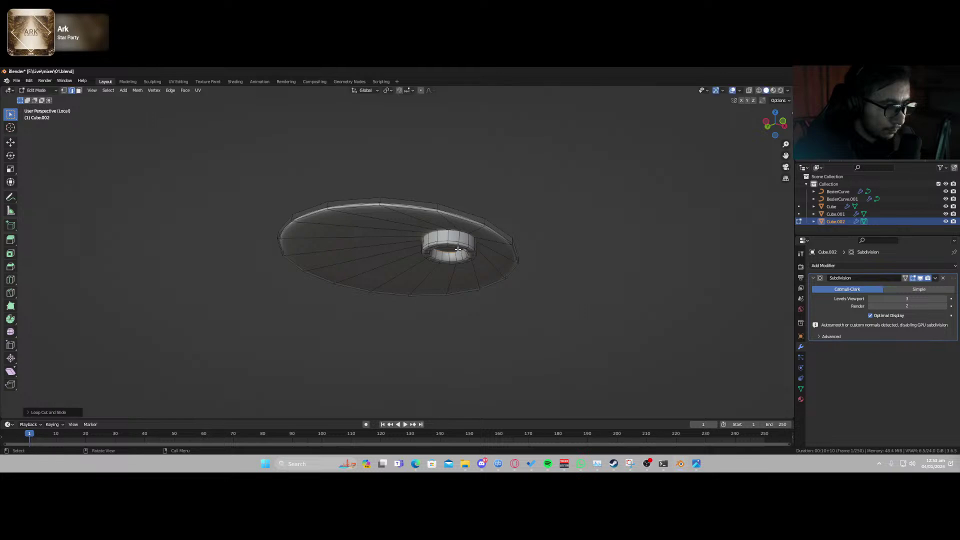
# Return to Object Mode and apply Shade Auto Smooth to the disc.
pyautogui.press('Tab')
pyautogui.moveTo(462, 263); pyautogui.dragTo(441, 270, button='middle')
pyautogui.rightClick(436, 270)
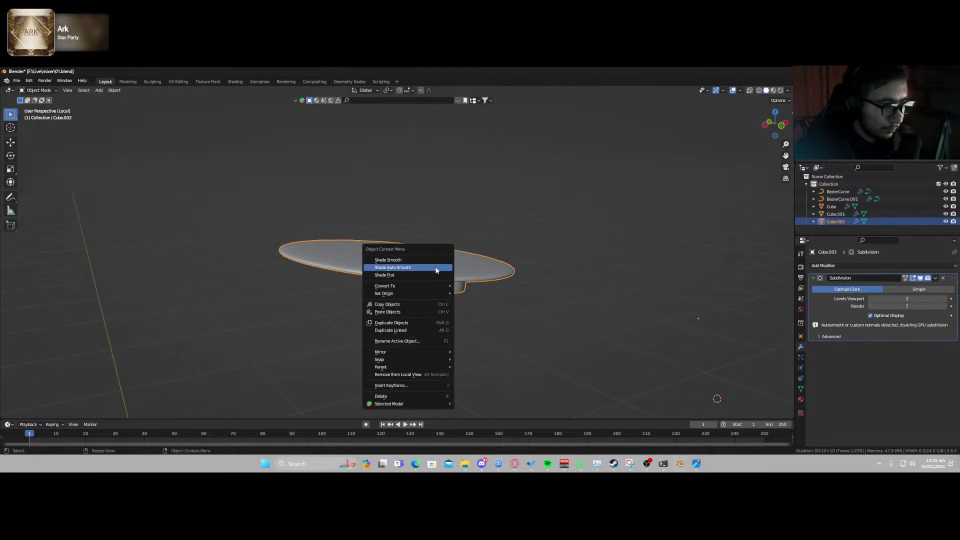
pyautogui.click(435, 268)
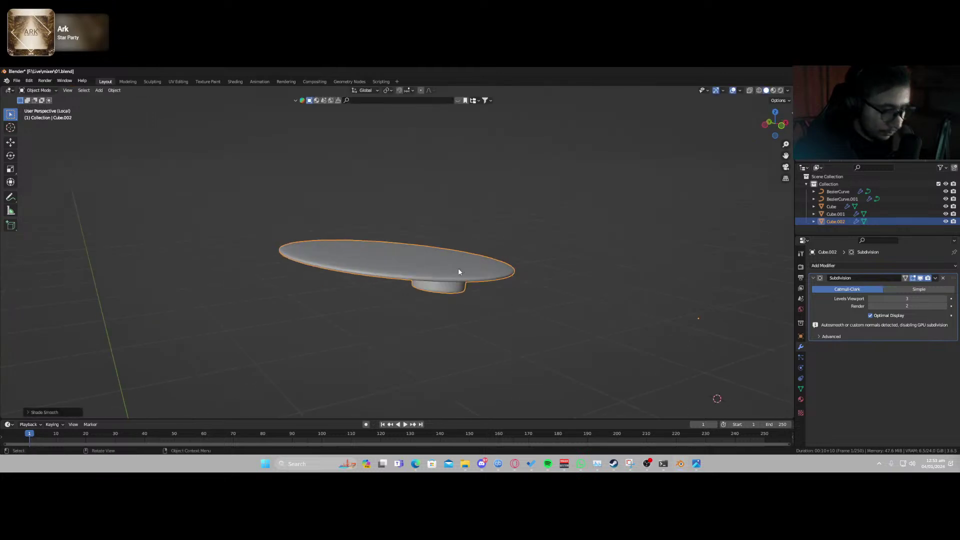
# Leave local view and set the disc's origin to its geometry.
pyautogui.press('/')
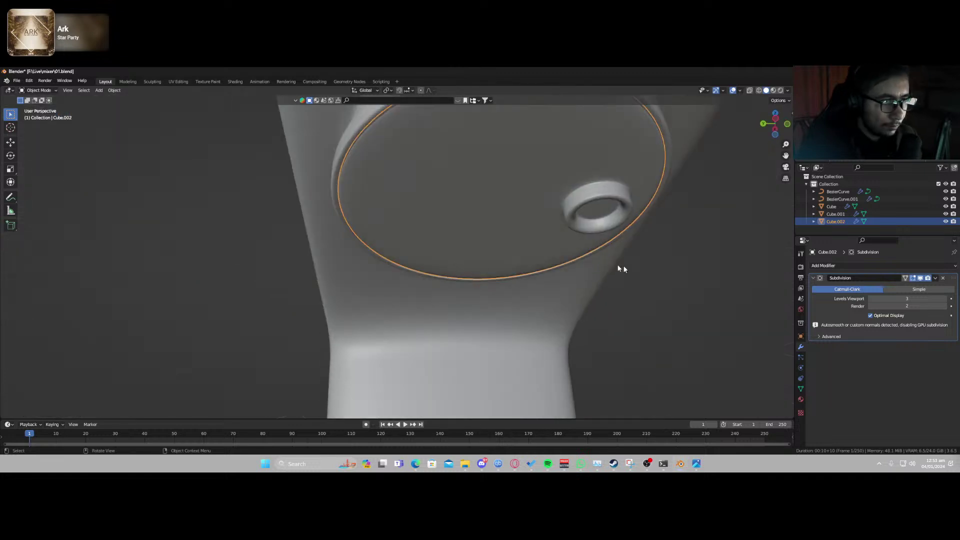
pyautogui.rightClick(533, 206)
pyautogui.moveTo(534, 229)
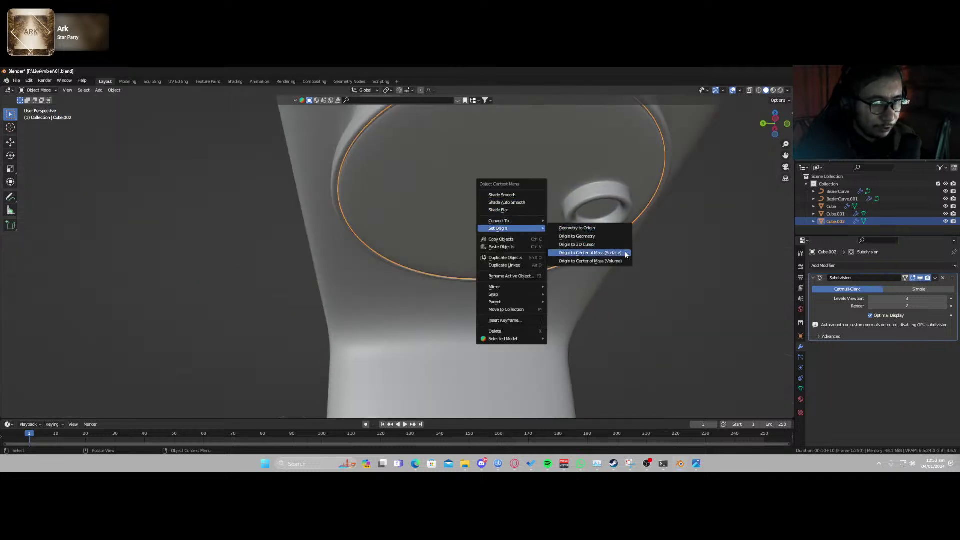
pyautogui.click(605, 238)
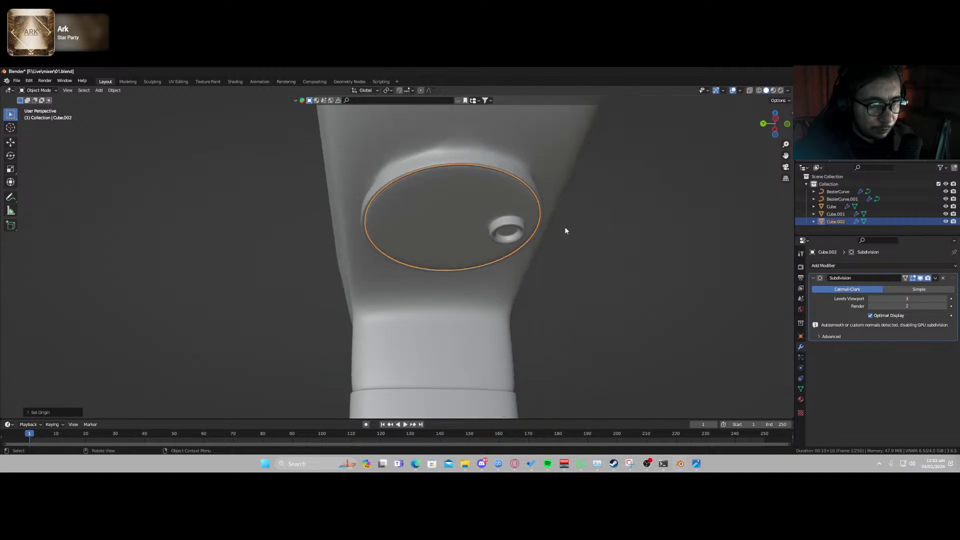
pyautogui.scroll(-3, 566, 227)
pyautogui.press('r')
pyautogui.press('z')
pyautogui.press('Escape')
# Set the disc's origin to its centre of mass (surface).
pyautogui.rightClick(467, 217)
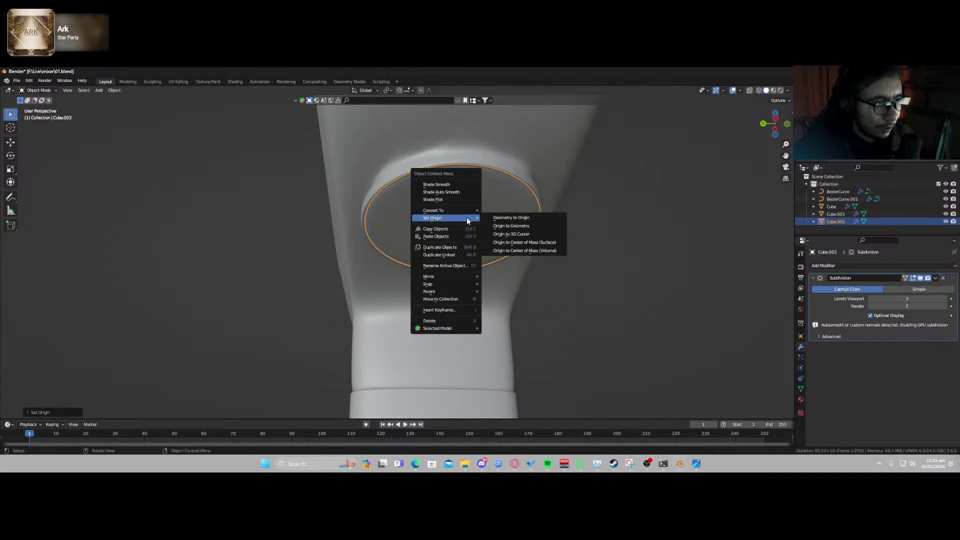
pyautogui.moveTo(458, 217)
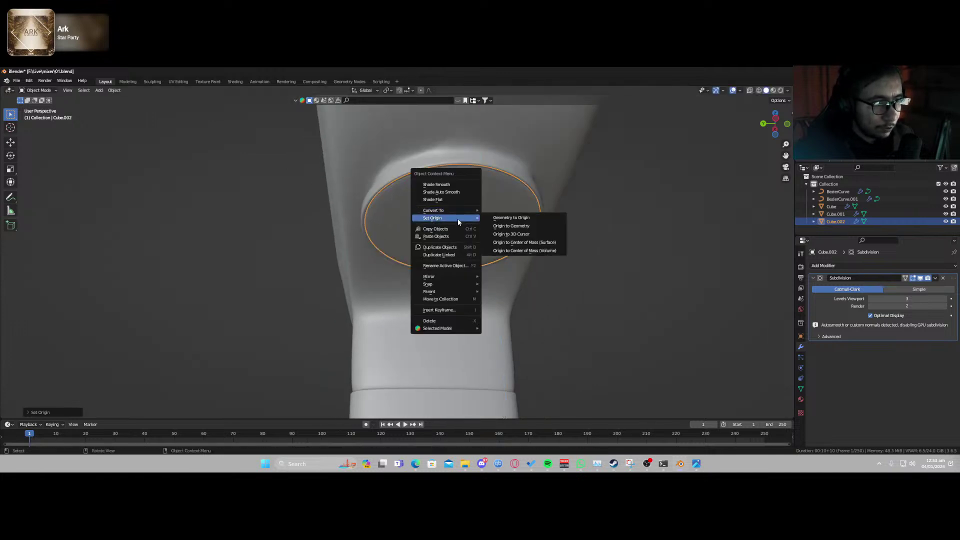
pyautogui.click(548, 245)
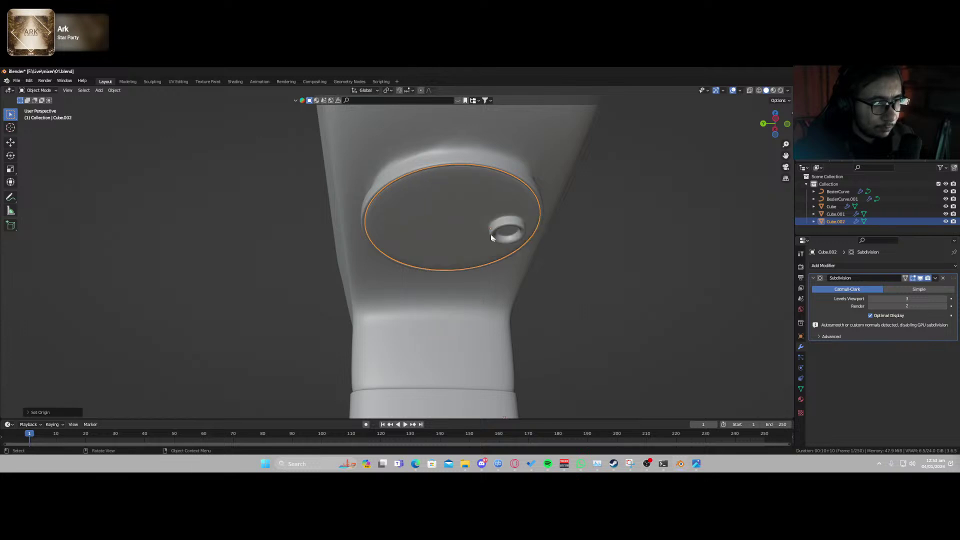
pyautogui.moveTo(494, 239); pyautogui.dragTo(465, 250, button='middle')
pyautogui.press('r')
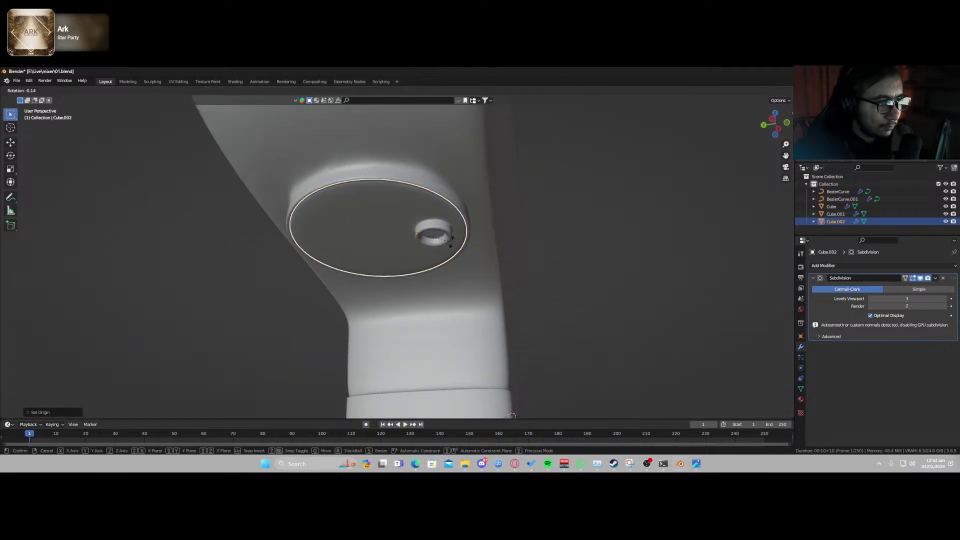
pyautogui.press('z')
pyautogui.click(436, 274)
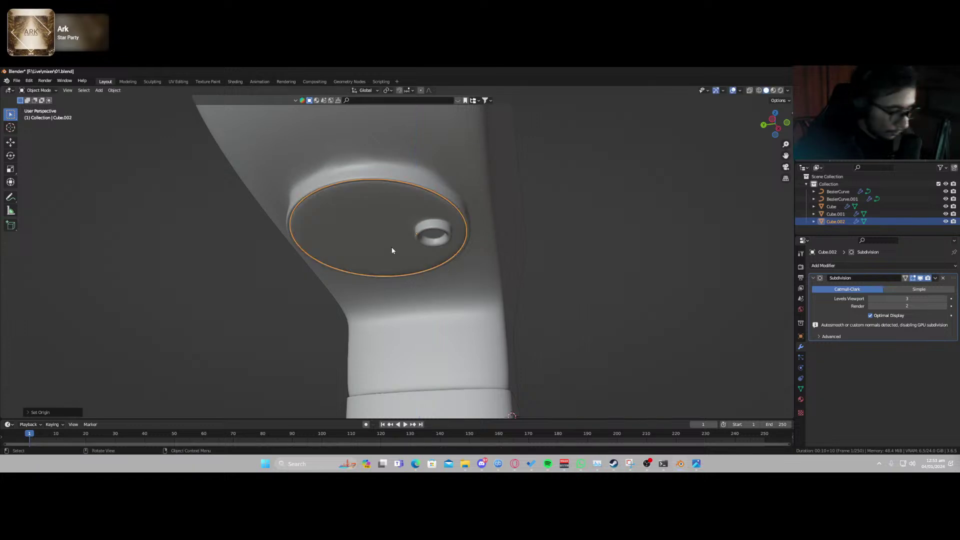
# Isolate the disc in local view from the top and open its mesh for editing with X-ray on.
pyautogui.press('KP_Divide')
pyautogui.press('KP_7')
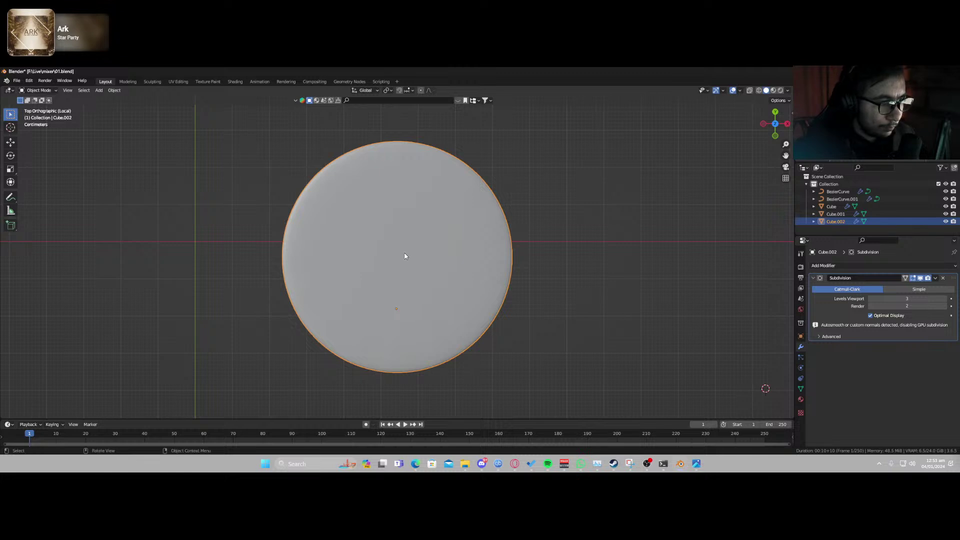
pyautogui.press('Tab')
pyautogui.press('Tab')
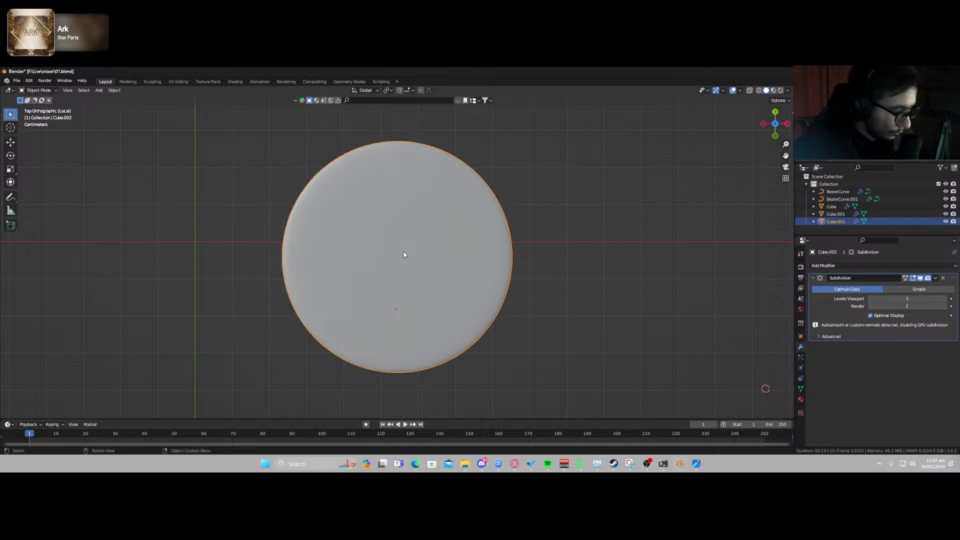
pyautogui.hotkey('alt', 'z')
pyautogui.press('Tab')
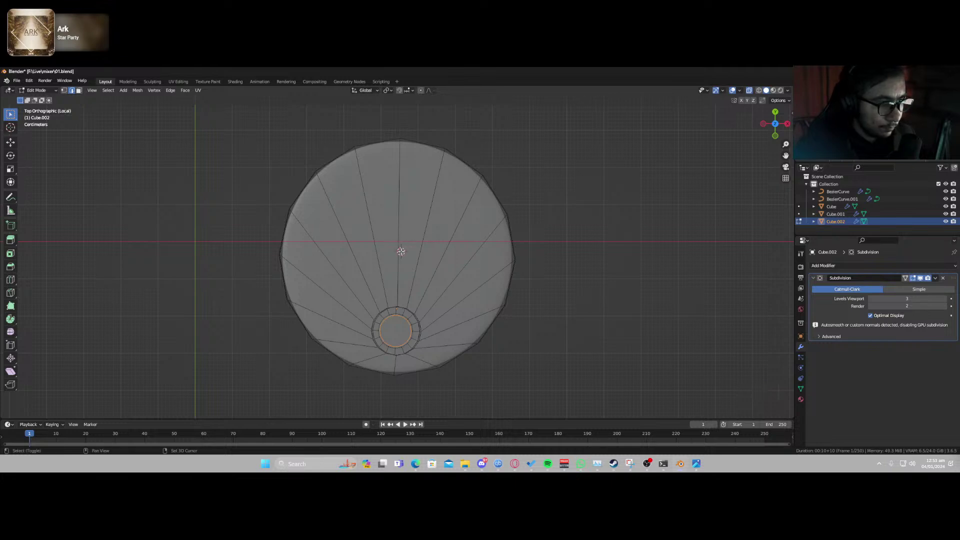
# Select the disc's whole mesh and place the 3D cursor near the disc's centre.
pyautogui.press('a')
pyautogui.press('Tab')
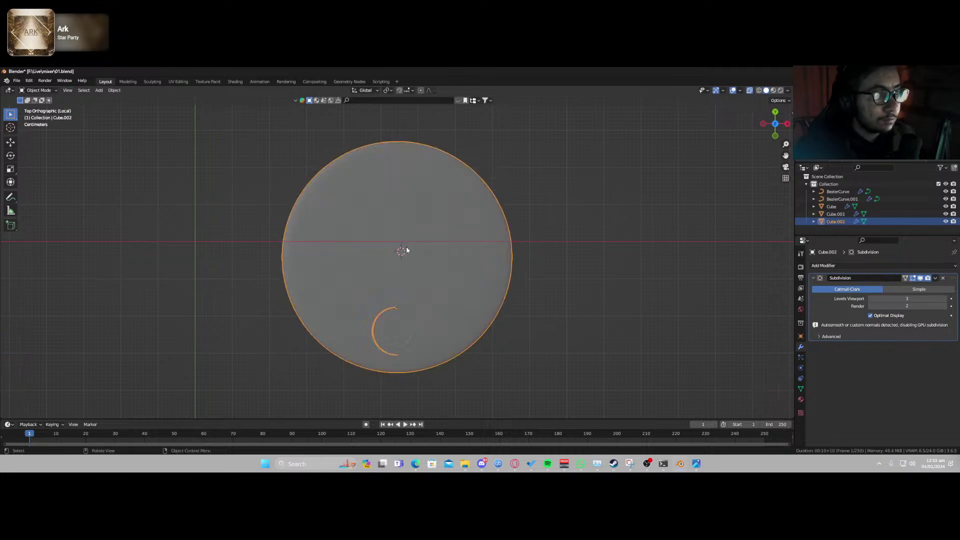
pyautogui.press('Tab')
pyautogui.rightClick(388, 236)
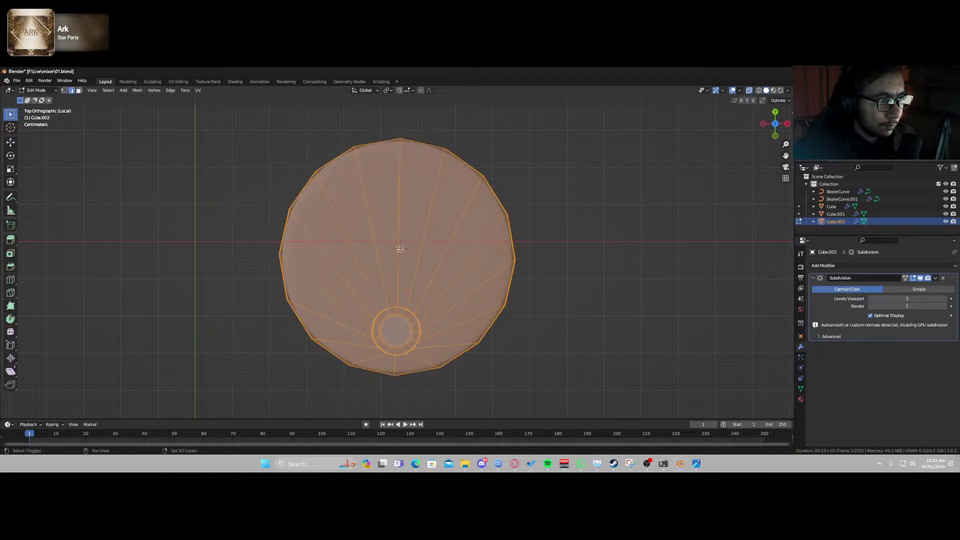
# Set the disc's origin to the 3D cursor and test-rotate the disc about the global Z axis, cancelling the rotation.
pyautogui.press('Tab')
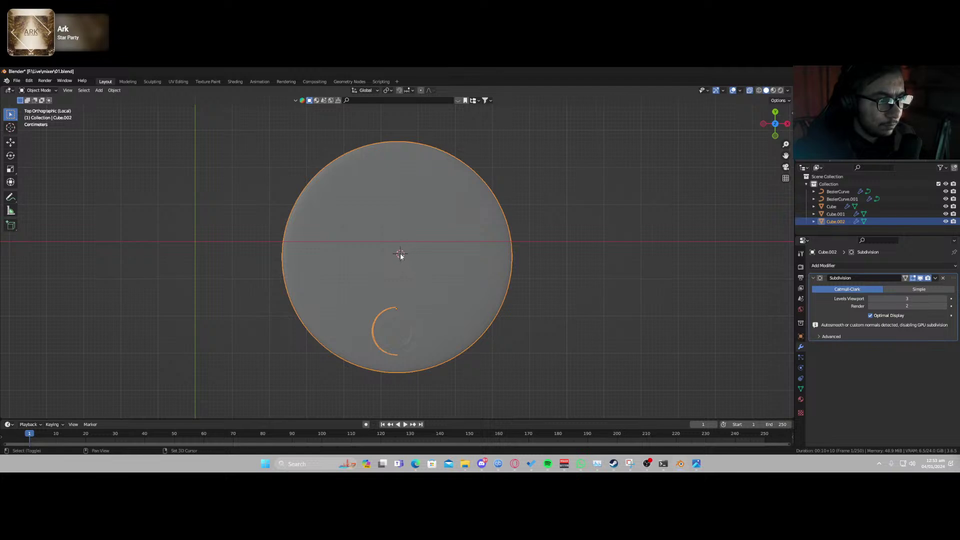
pyautogui.rightClick(413, 239)
pyautogui.moveTo(412, 240)
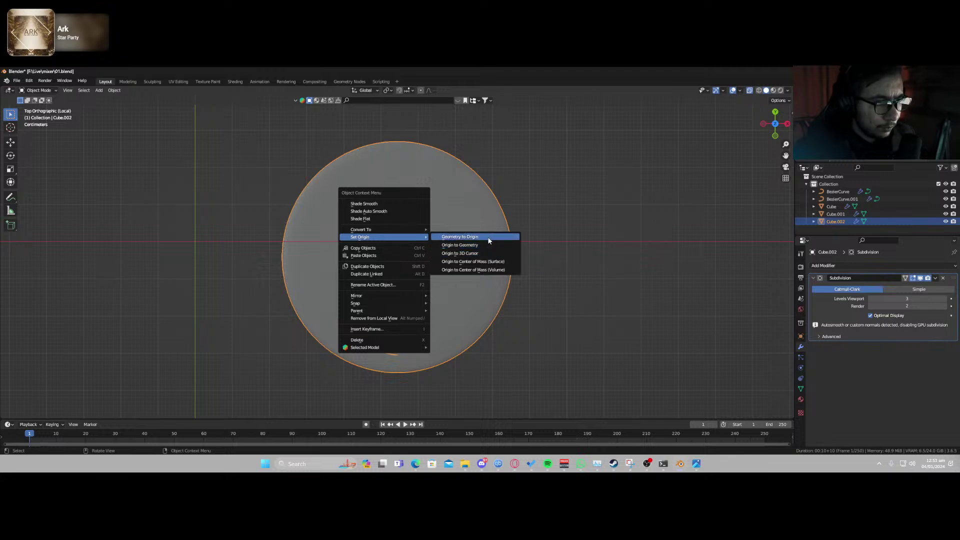
pyautogui.click(485, 254)
pyautogui.press('r')
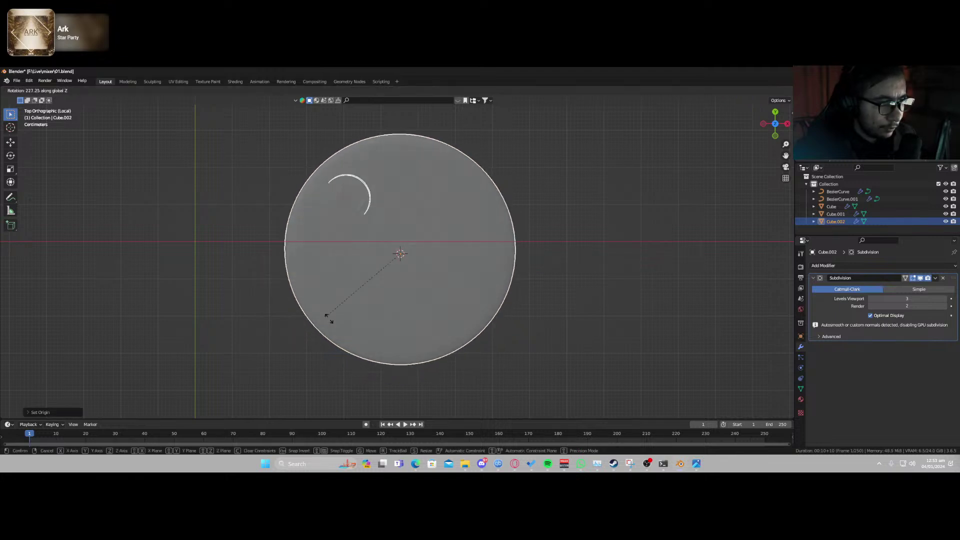
pyautogui.rightClick(393, 339)
pyautogui.moveTo(415, 334); pyautogui.dragTo(466, 243, button='middle')
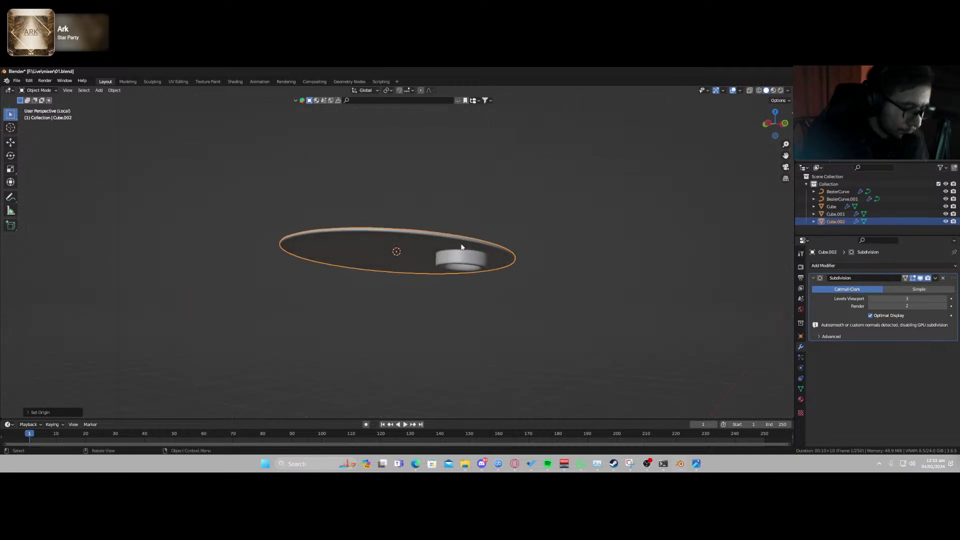
# Leave local view, deselect the disc and save the file.
pyautogui.press('KP_Divide')
pyautogui.click(591, 264)
pyautogui.moveTo(592, 263); pyautogui.dragTo(575, 305, button='middle')
pyautogui.hotkey('ctrl', 's')
# Switch the scene's render engine to Octane.
pyautogui.click(801, 267)
pyautogui.click(884, 265)
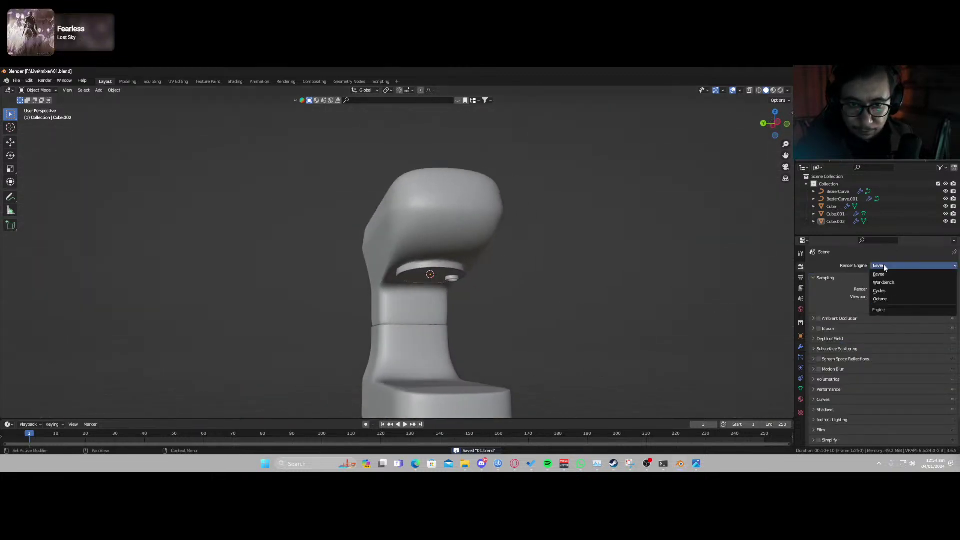
pyautogui.click(881, 299)
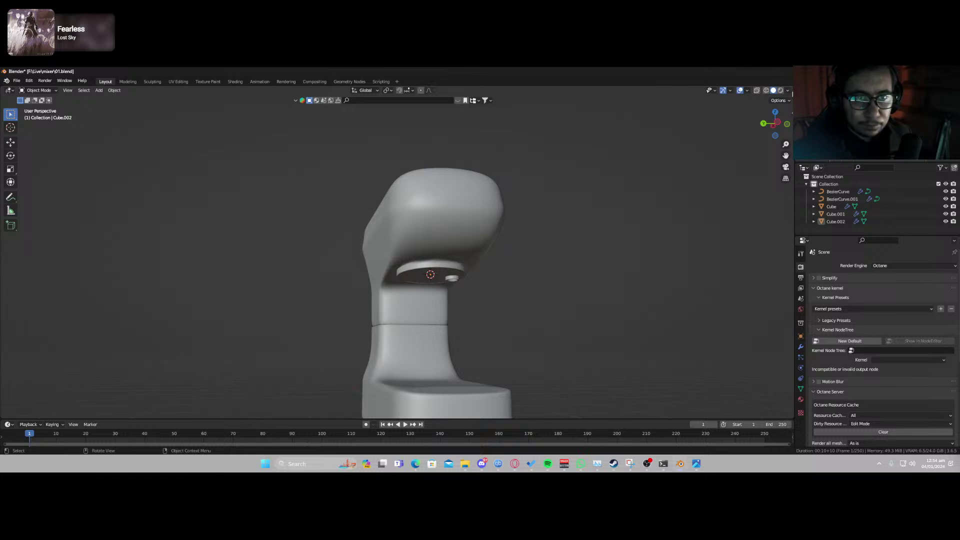
# Split the 3D view into three areas, one large and two stacked beside it, and make the upper stacked one an Octane Kernel editor.
pyautogui.moveTo(792, 93); pyautogui.dragTo(433, 161)
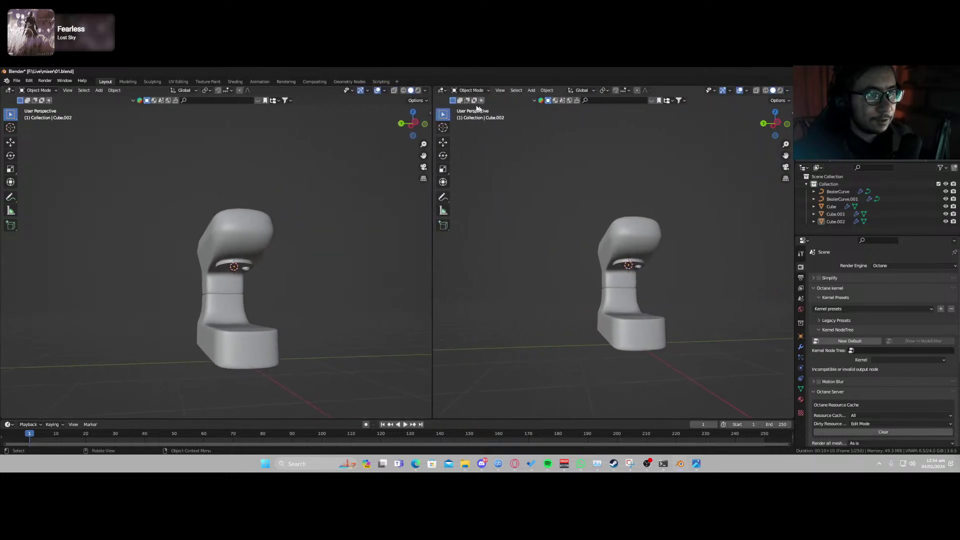
pyautogui.moveTo(437, 100); pyautogui.dragTo(456, 256)
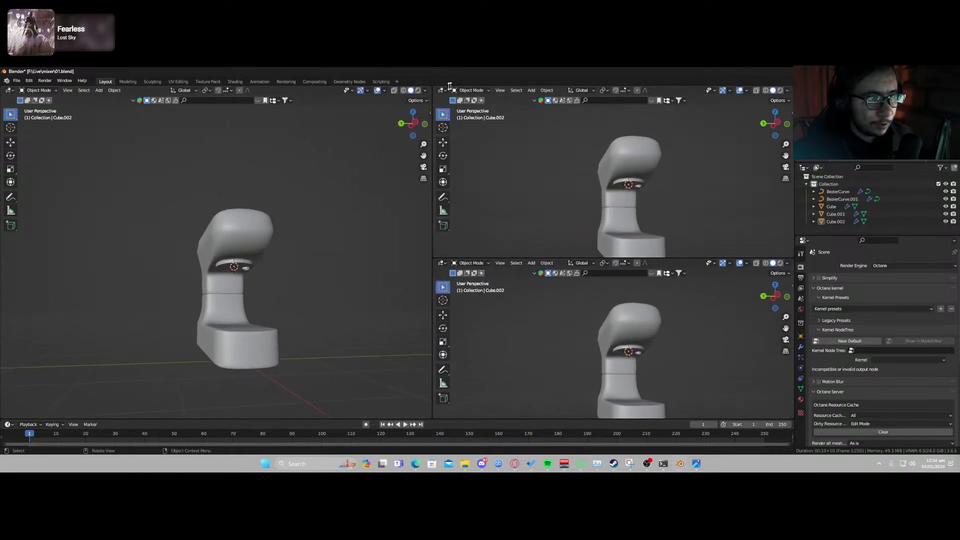
pyautogui.click(442, 91)
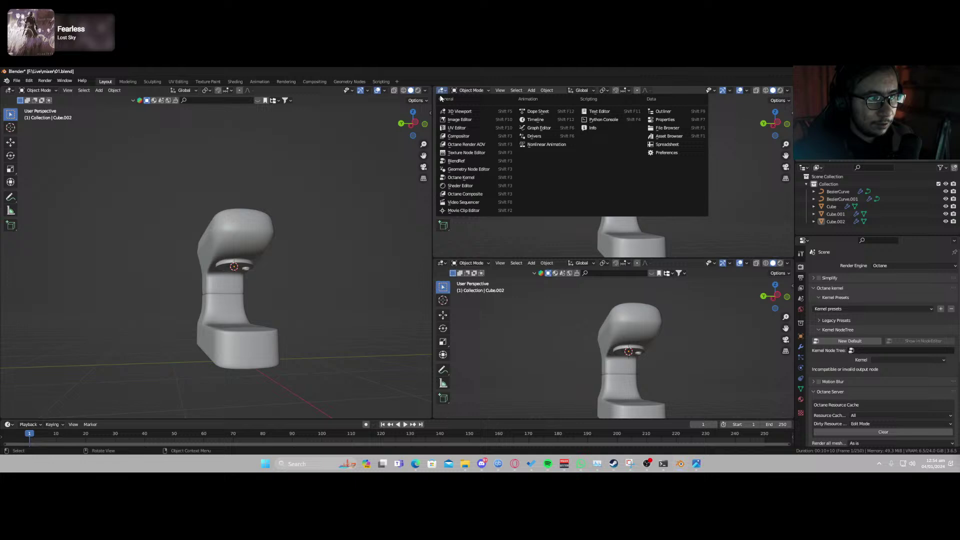
pyautogui.click(473, 180)
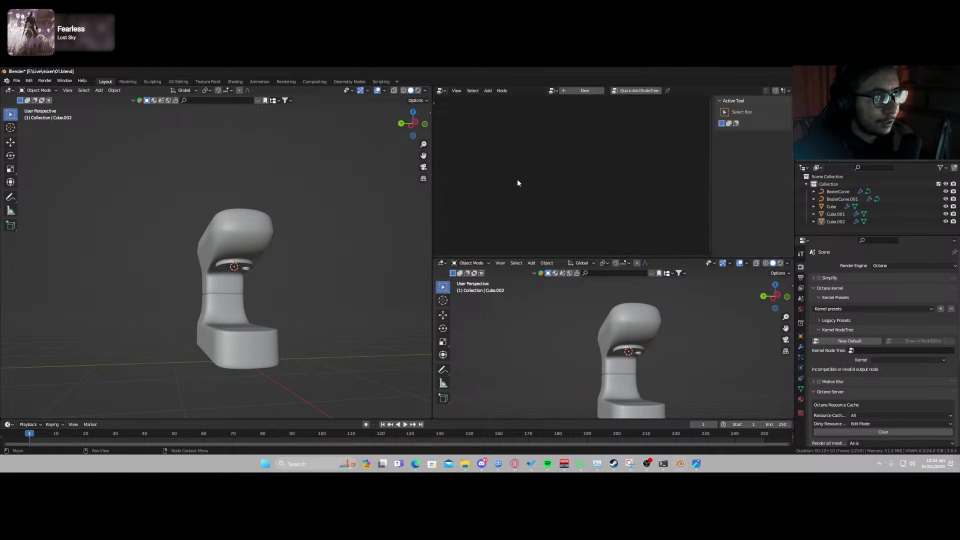
# Create an Octane kernel node tree, replacing its default kernel nodes with a Path tracing kernel connected to the kernel output.
pyautogui.click(638, 92)
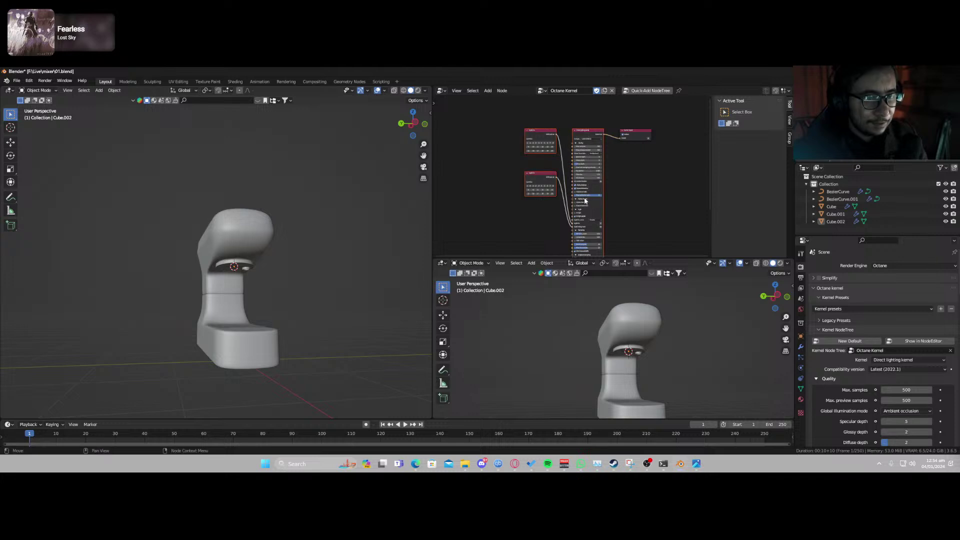
pyautogui.press('x')
pyautogui.hotkey('shift', 'a')
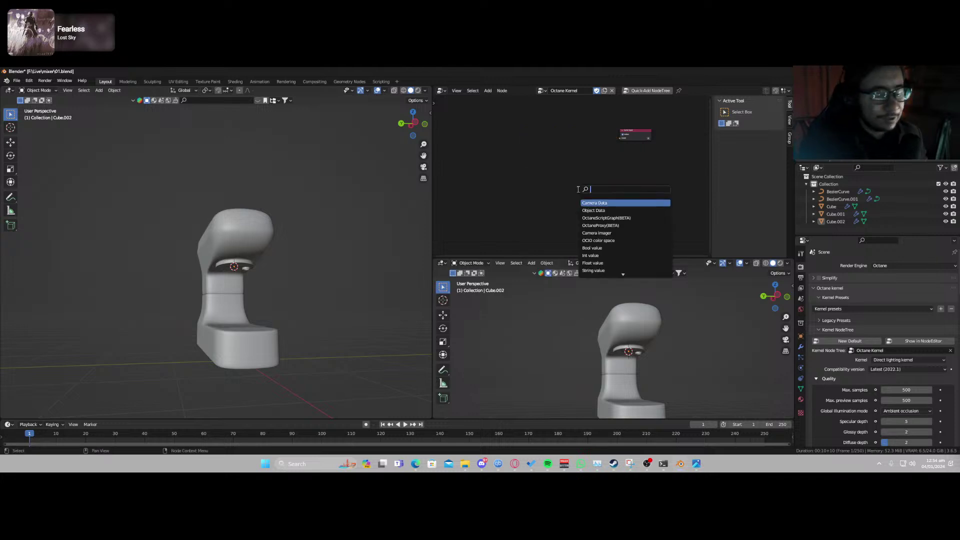
pyautogui.write('path')
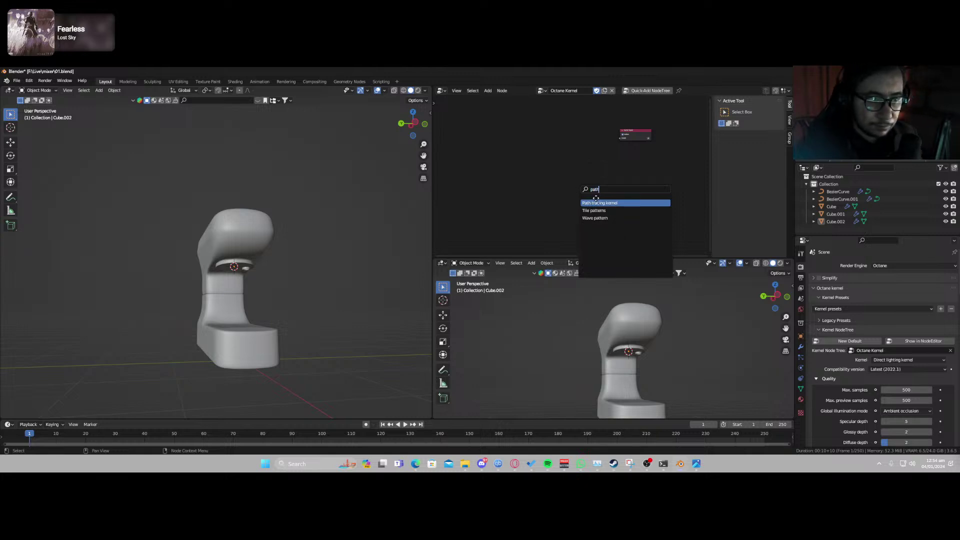
pyautogui.press('Return')
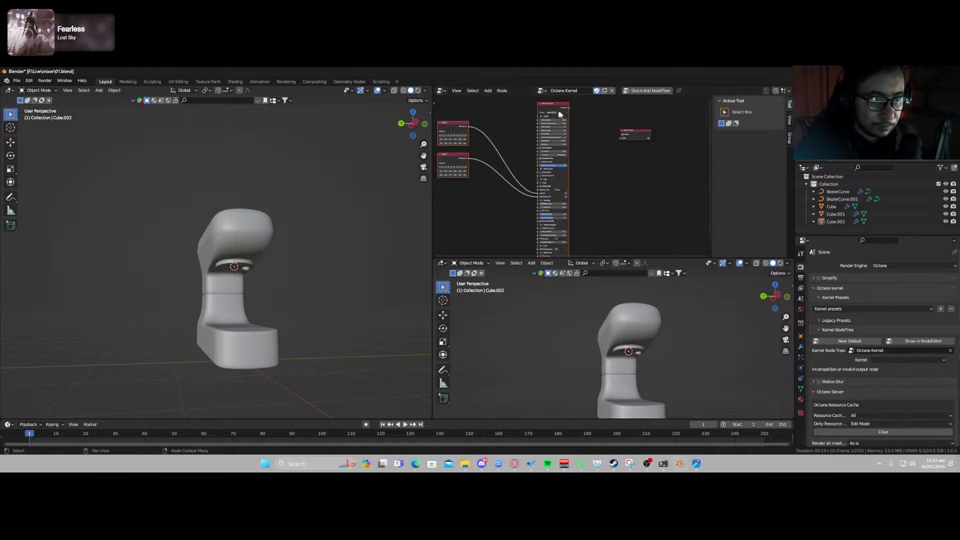
pyautogui.moveTo(568, 107); pyautogui.dragTo(623, 138)
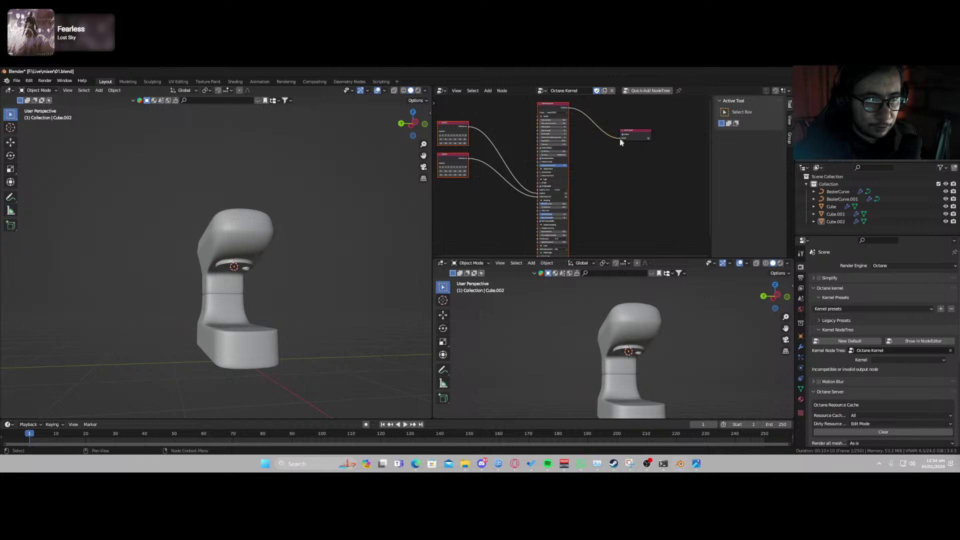
# Preview the mixer in rendered shading in the smaller 3D viewport, then return that viewport to solid shading.
pyautogui.press('z')
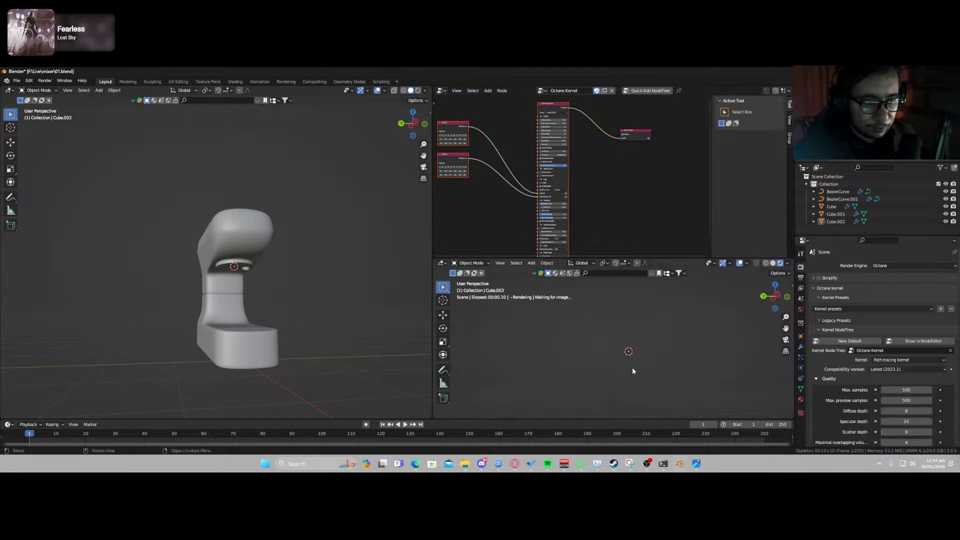
pyautogui.moveTo(662, 360)
pyautogui.mouseDown(button='middle')
pyautogui.moveTo(534, 375)
pyautogui.moveTo(631, 363)
pyautogui.moveTo(587, 366)
pyautogui.mouseUp(button='middle')
pyautogui.press('z')
pyautogui.click(614, 366)
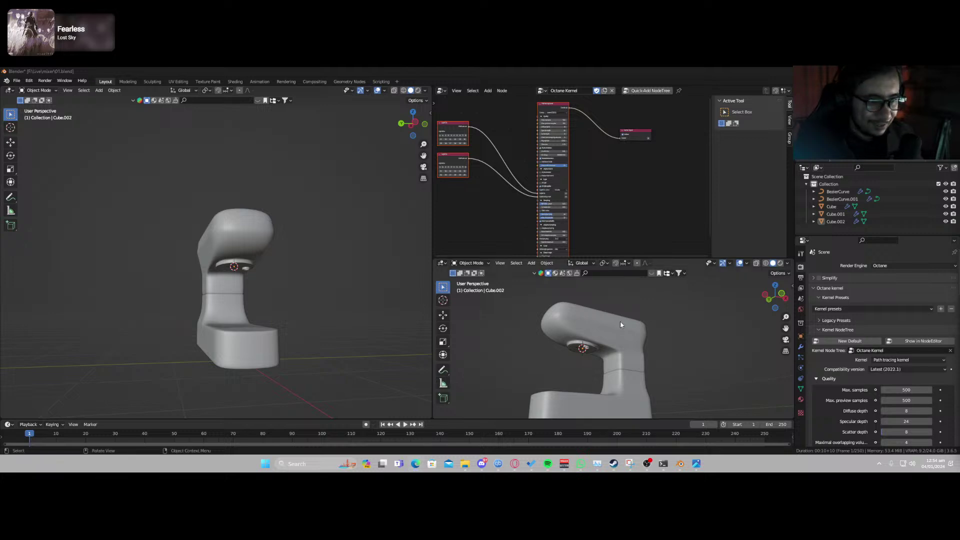
# Try tilting the mixer head about the global Y axis.
pyautogui.moveTo(278, 298); pyautogui.dragTo(235, 280, button='middle')
pyautogui.click(227, 279)
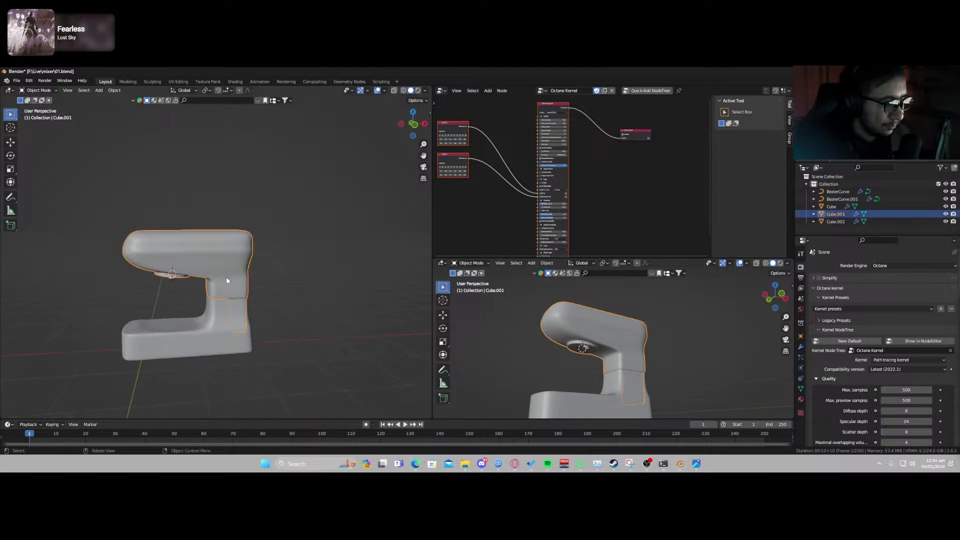
pyautogui.press('r')
pyautogui.press('x')
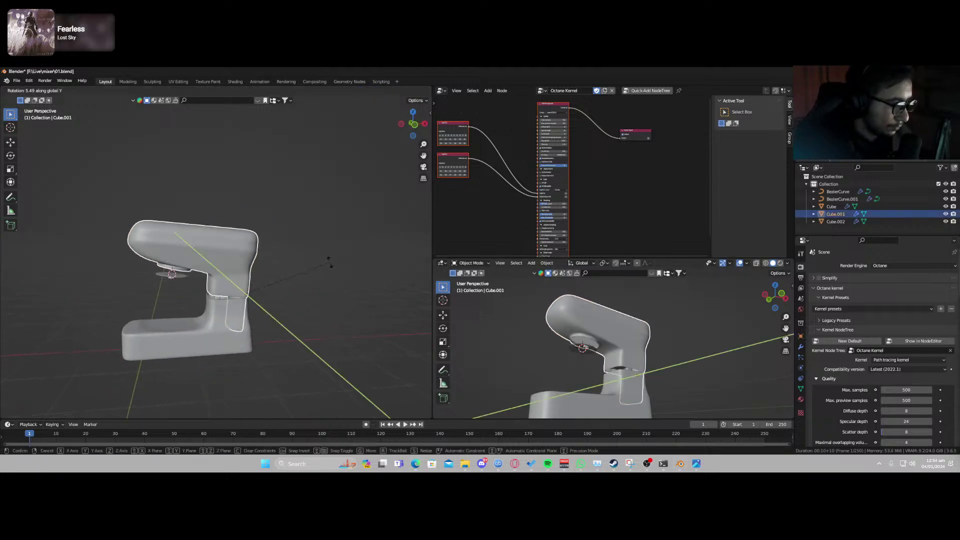
pyautogui.click(330, 271)
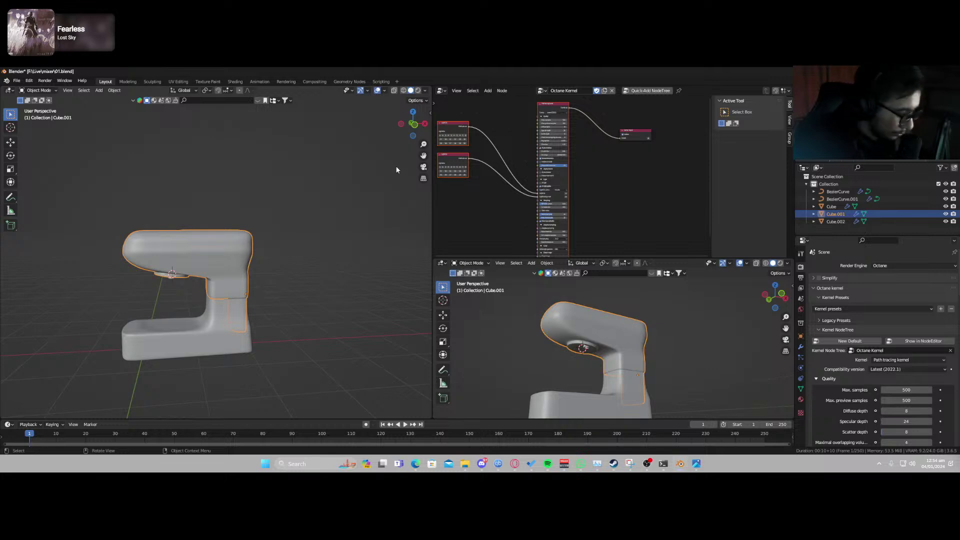
# Lock the mixer head's X and Z rotation, try out its Y tilt, and set the Y rotation to 0°.
pyautogui.press('n')
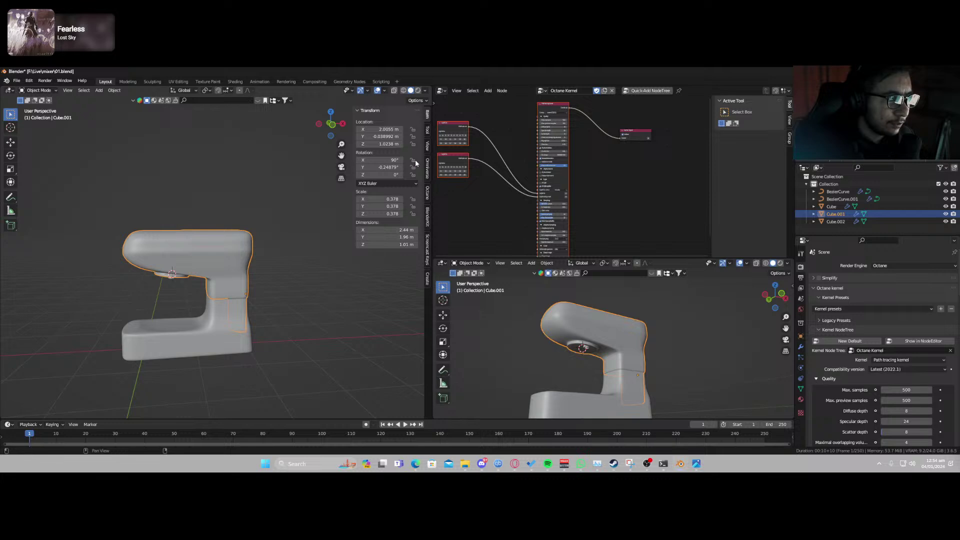
pyautogui.moveTo(380, 167); pyautogui.dragTo(330, 215)
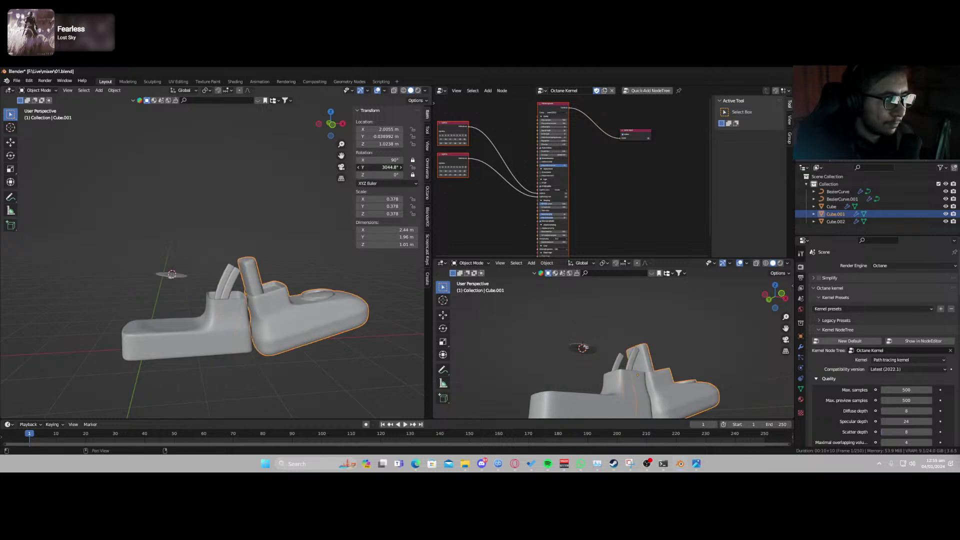
pyautogui.click(384, 167)
pyautogui.write('0')
pyautogui.press('Return')
# Deselect the mixer head and save the file.
pyautogui.click(261, 302)
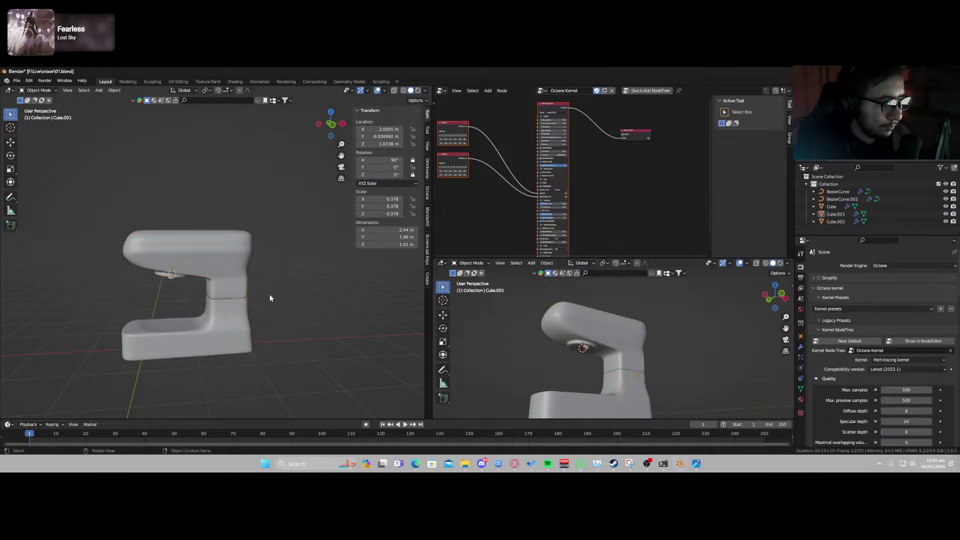
pyautogui.scroll(2, 242, 303)
pyautogui.hotkey('ctrl', 's')
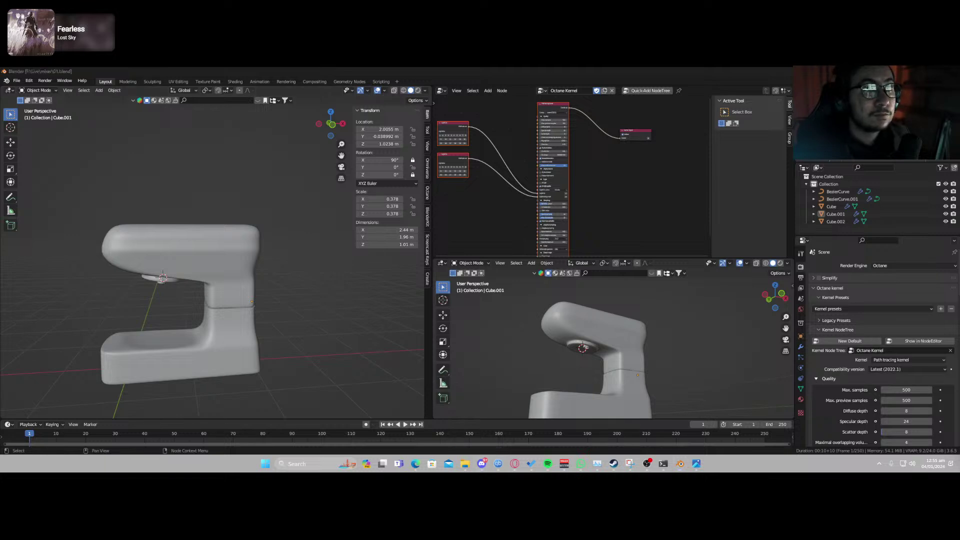
# Select the mixer head and turn the smaller 3D viewport into a rendered preview of the whole mixer without overlays or toolbar.
pyautogui.click(201, 287)
pyautogui.scroll(4, 201, 287)
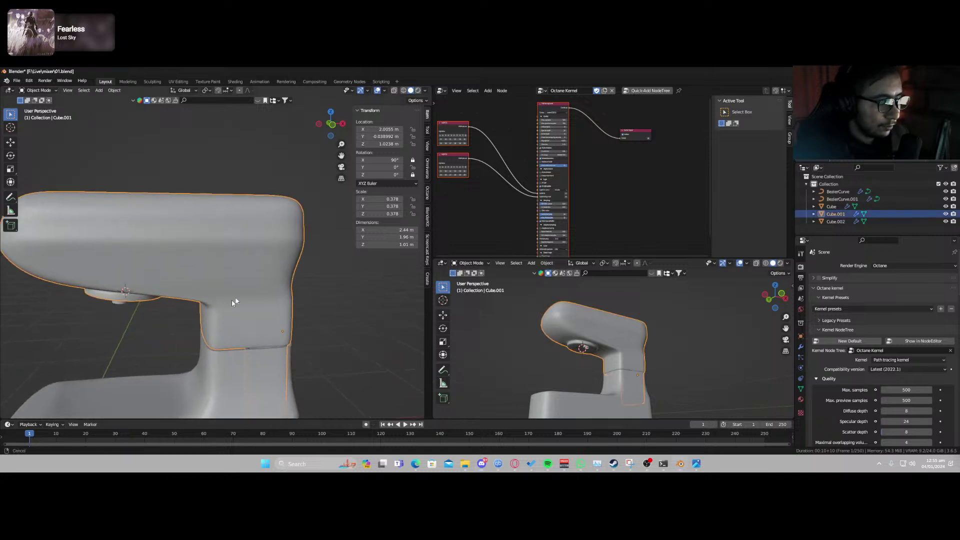
pyautogui.click(740, 263)
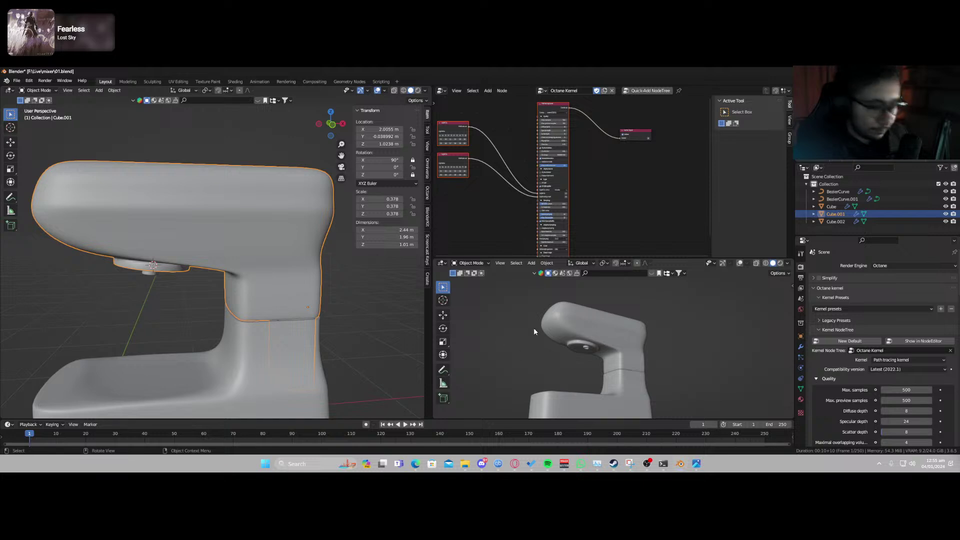
pyautogui.press('t')
pyautogui.moveTo(535, 331); pyautogui.dragTo(593, 329, button='middle')
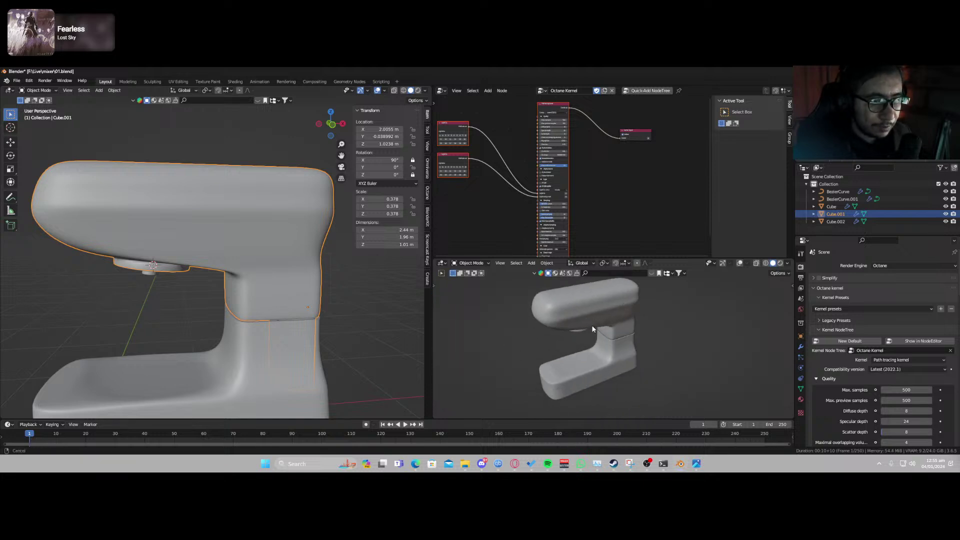
pyautogui.press('z')
pyautogui.click(645, 358)
# Replace the kernel editor with the Shader Editor, create a new material for the mixer head and delete its default shader node.
pyautogui.click(442, 91)
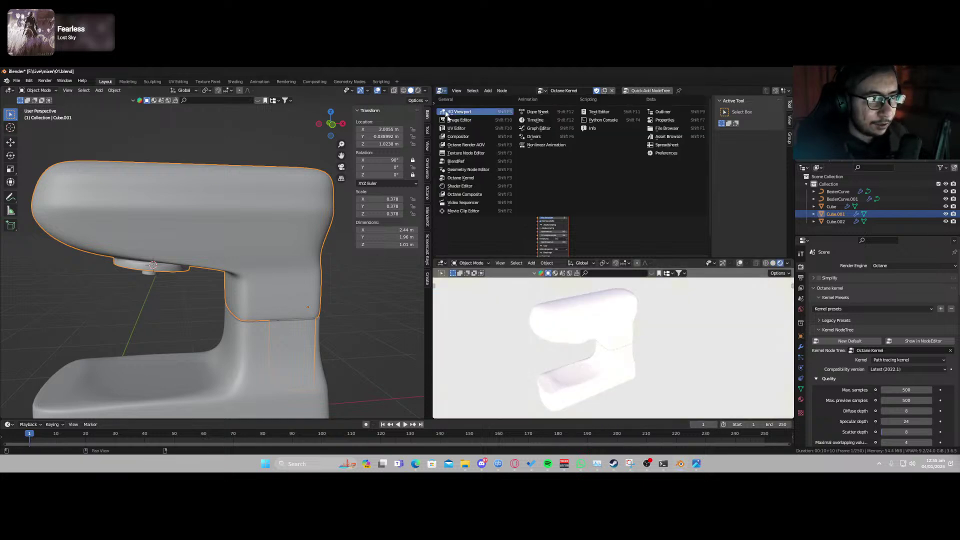
pyautogui.click(477, 186)
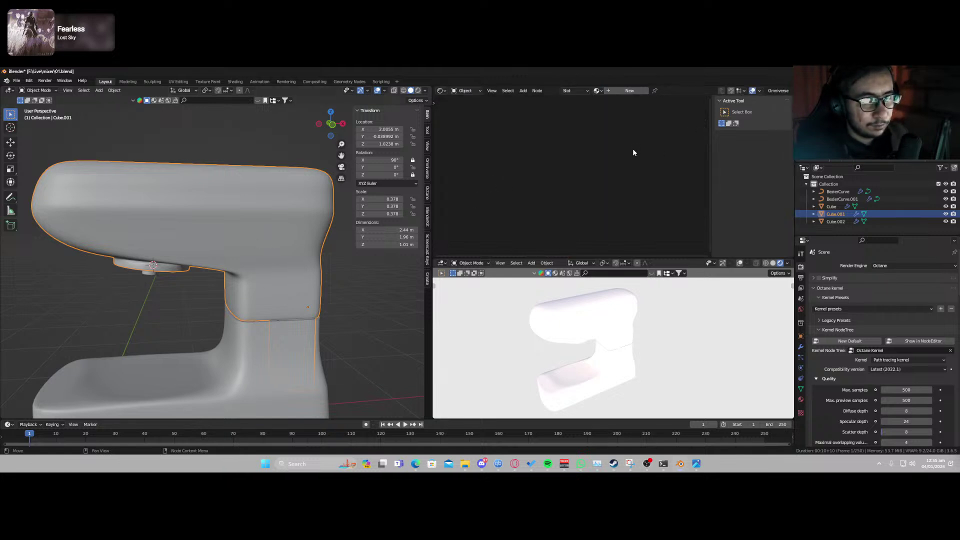
pyautogui.click(631, 91)
pyautogui.scroll(3, 604, 192)
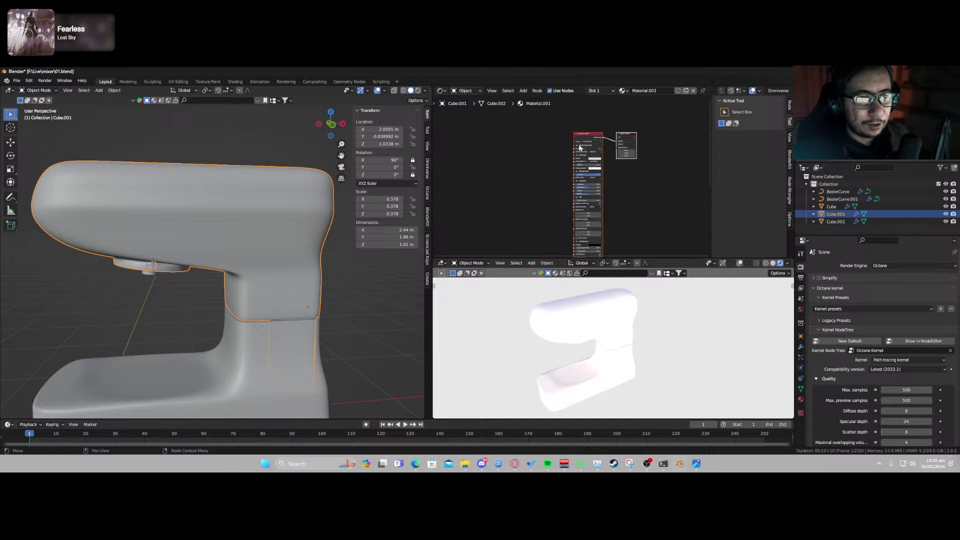
pyautogui.press('x')
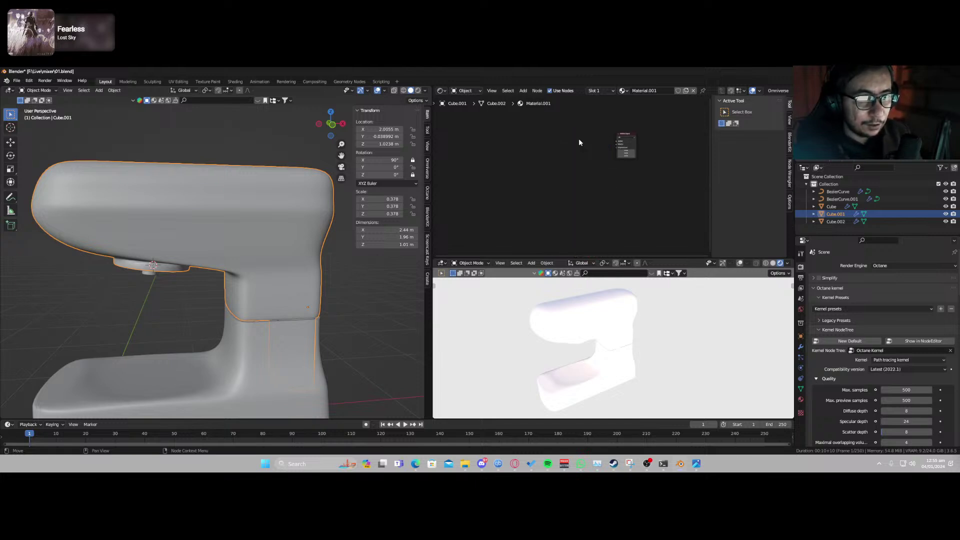
# Try a Specular material node connected to the Surface input of the head's material output, then delete the node.
pyautogui.hotkey('shift', 'a')
pyautogui.write('spec')
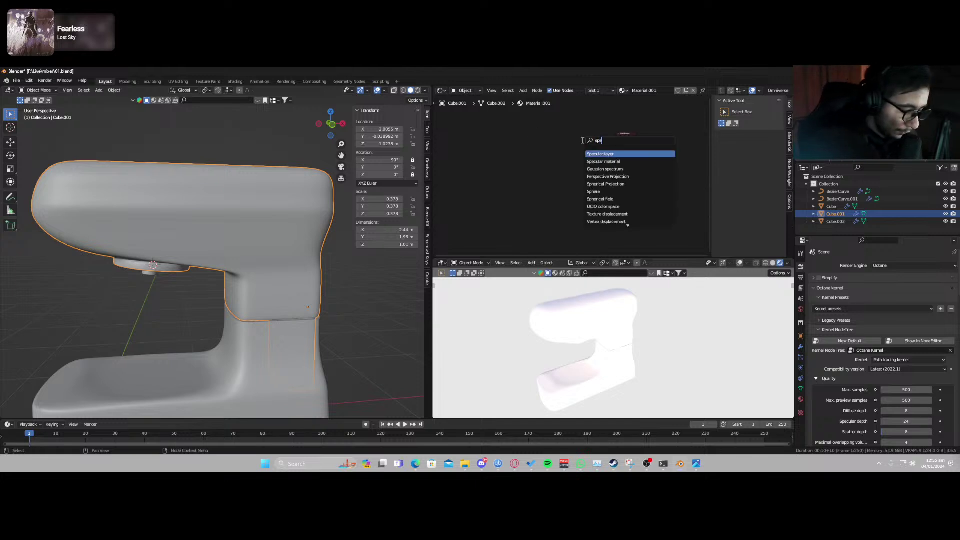
pyautogui.click(601, 154)
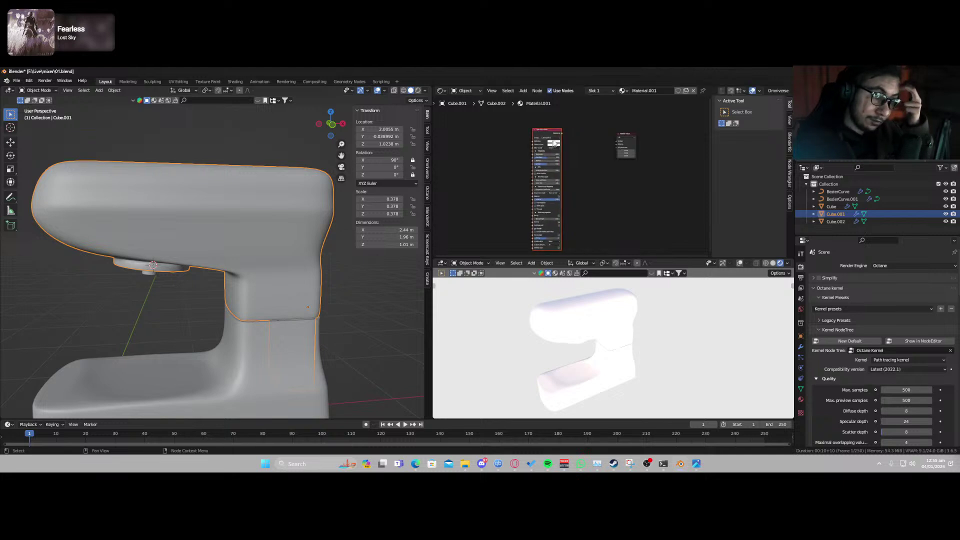
pyautogui.moveTo(562, 133); pyautogui.dragTo(618, 142)
pyautogui.scroll(3, 565, 185)
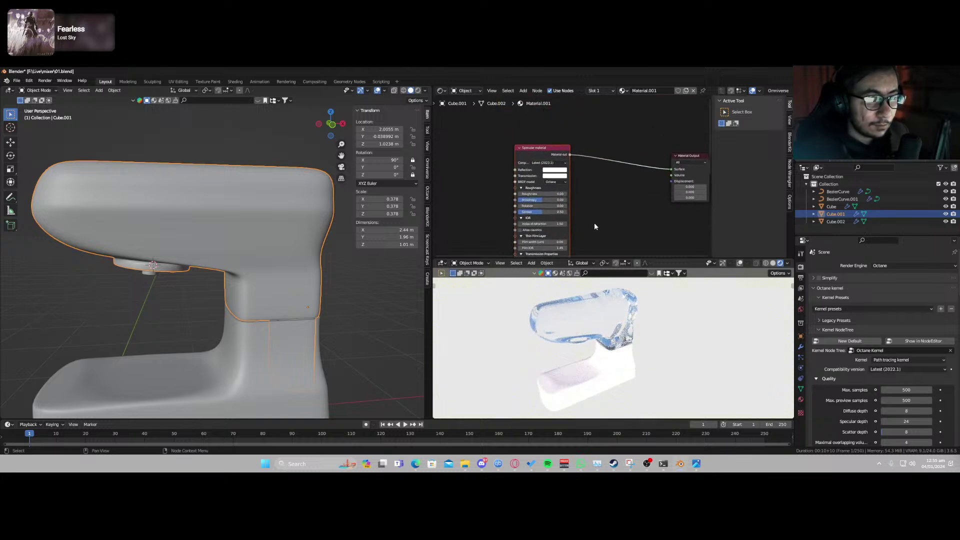
pyautogui.press('x')
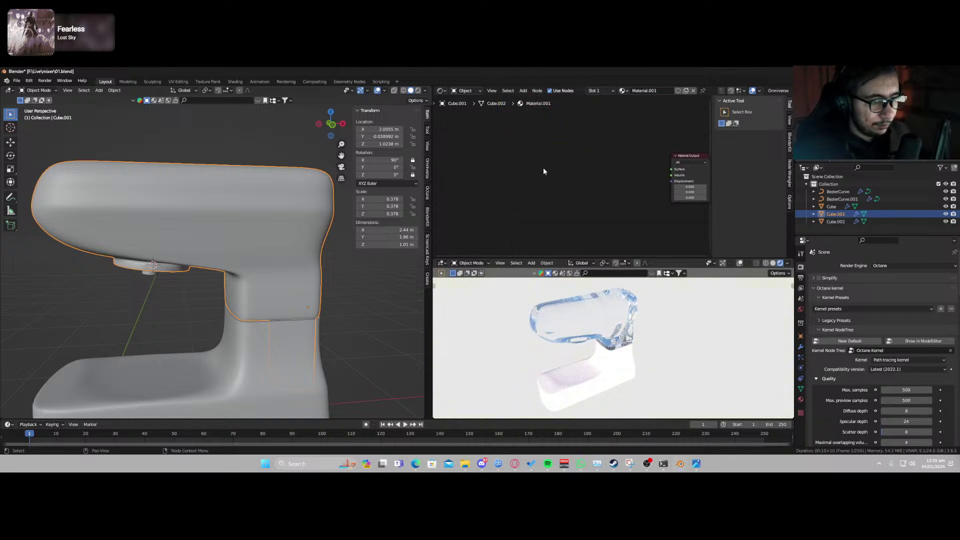
# Add a Glossy material node and connect it to the Surface input of the mixer head's material output.
pyautogui.hotkey('shift', 'a')
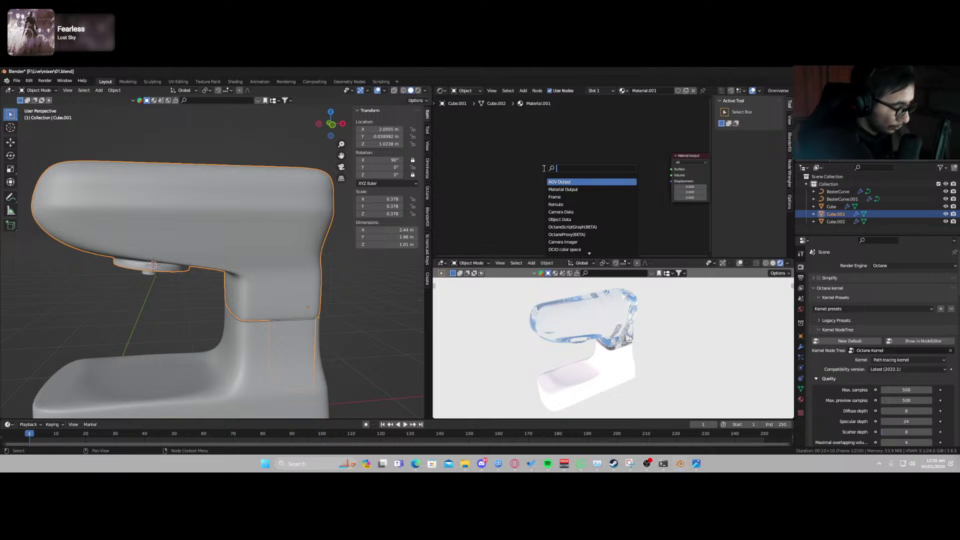
pyautogui.write('gloss')
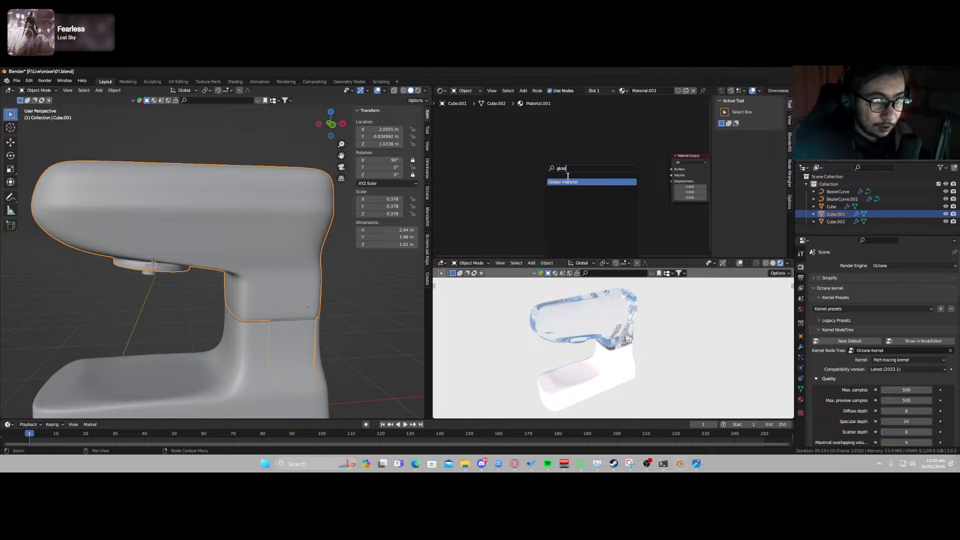
pyautogui.press('Return')
pyautogui.click(550, 150)
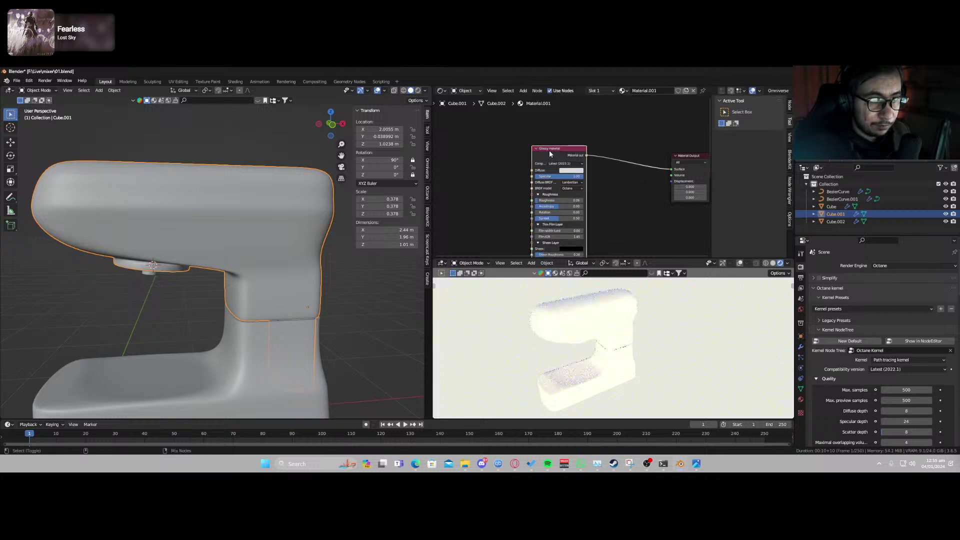
# Set the Glossy material's diffuse color to a dark saturated red and inspect the head up close in the rendered preview.
pyautogui.click(562, 169)
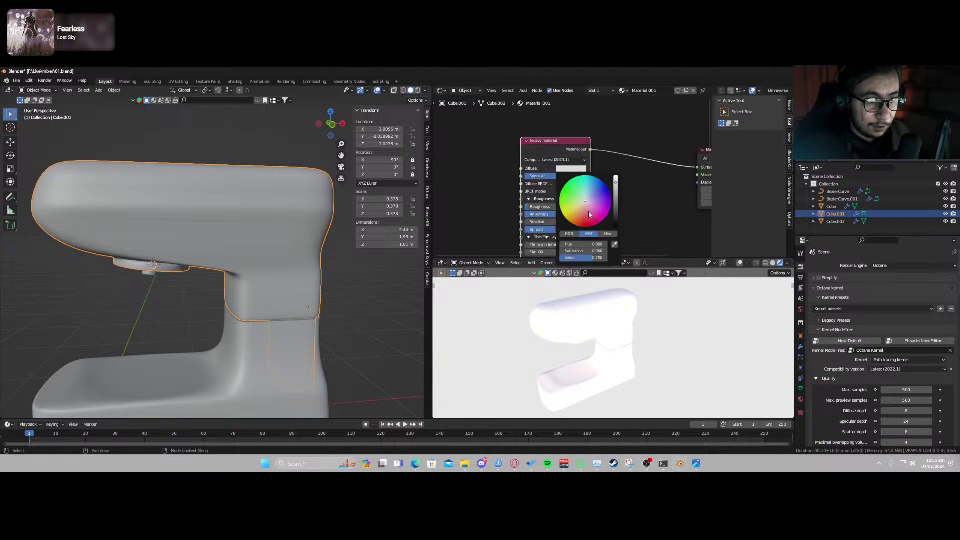
pyautogui.moveTo(590, 215); pyautogui.dragTo(582, 224)
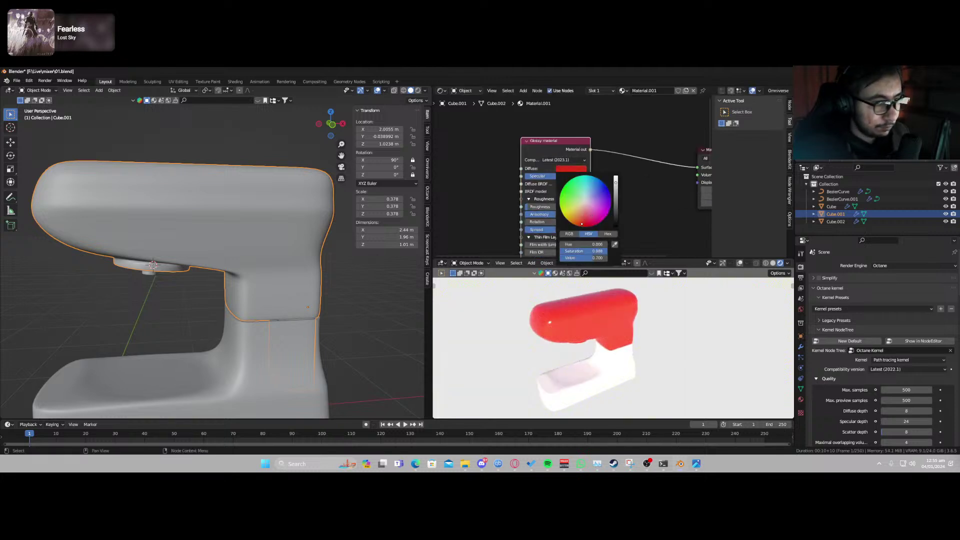
pyautogui.click(617, 201)
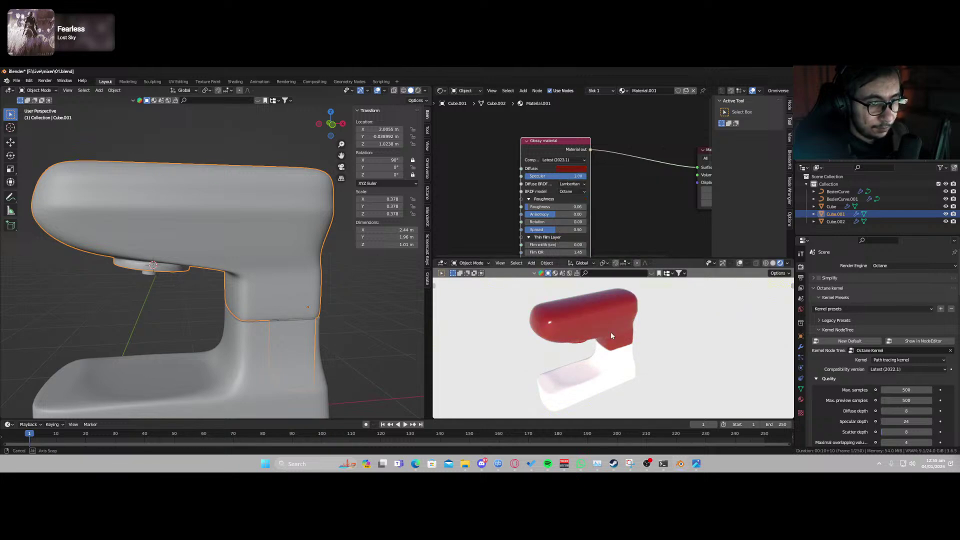
pyautogui.scroll(5, 608, 329)
pyautogui.scroll(-3, 619, 357)
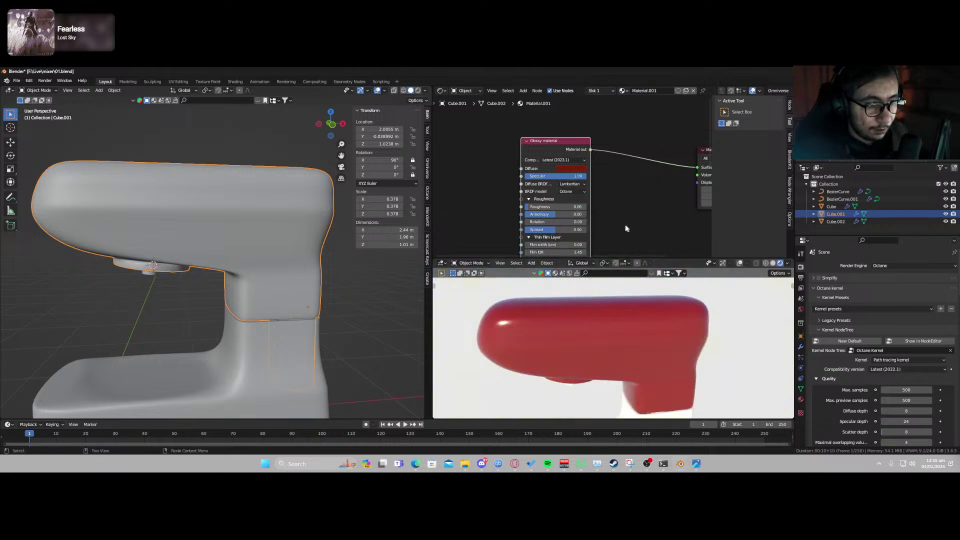
# Add a Cinema 4D noise node beside the Glossy material and preview its output directly on the mixer head.
pyautogui.scroll(4, 545, 169)
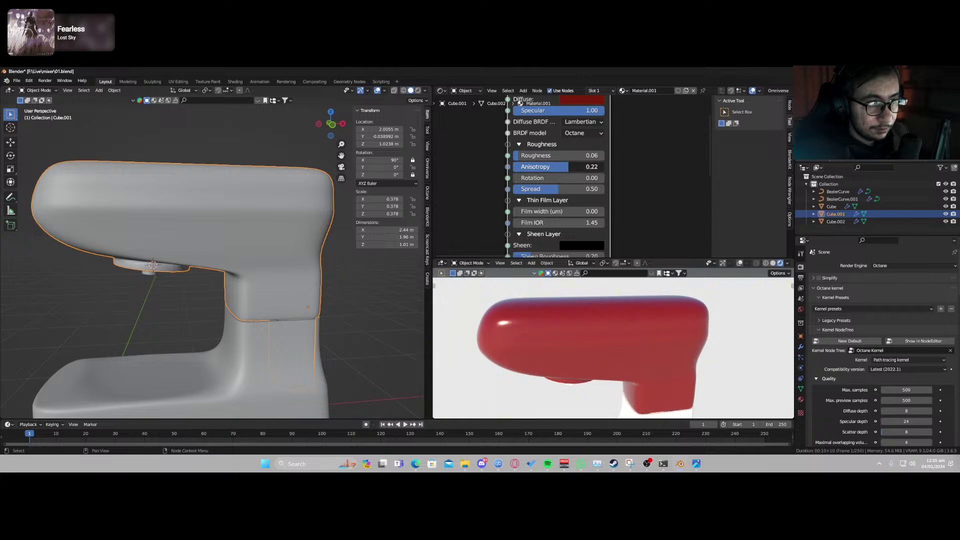
pyautogui.moveTo(494, 252); pyautogui.dragTo(500, 182, button='middle')
pyautogui.scroll(-4, 500, 182)
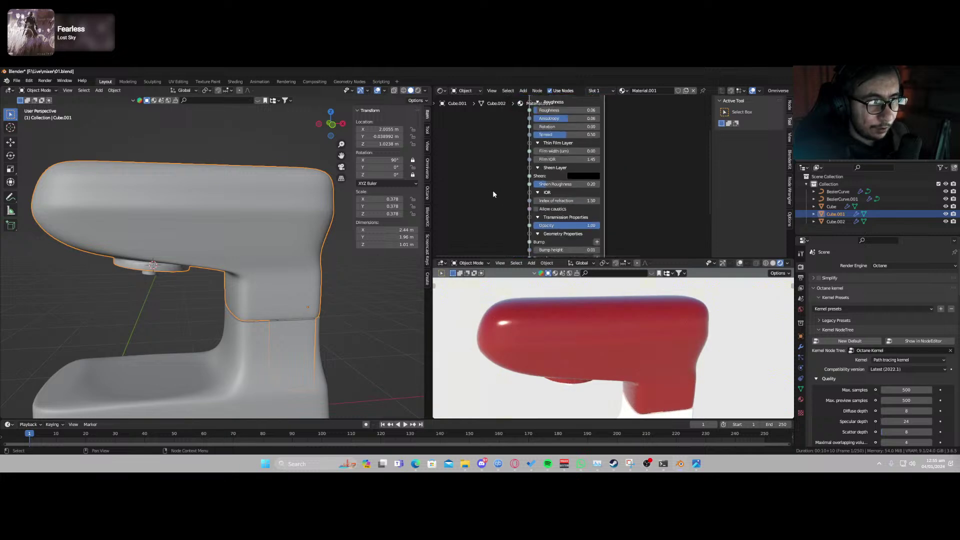
pyautogui.hotkey('shift', 'a')
pyautogui.click(505, 206)
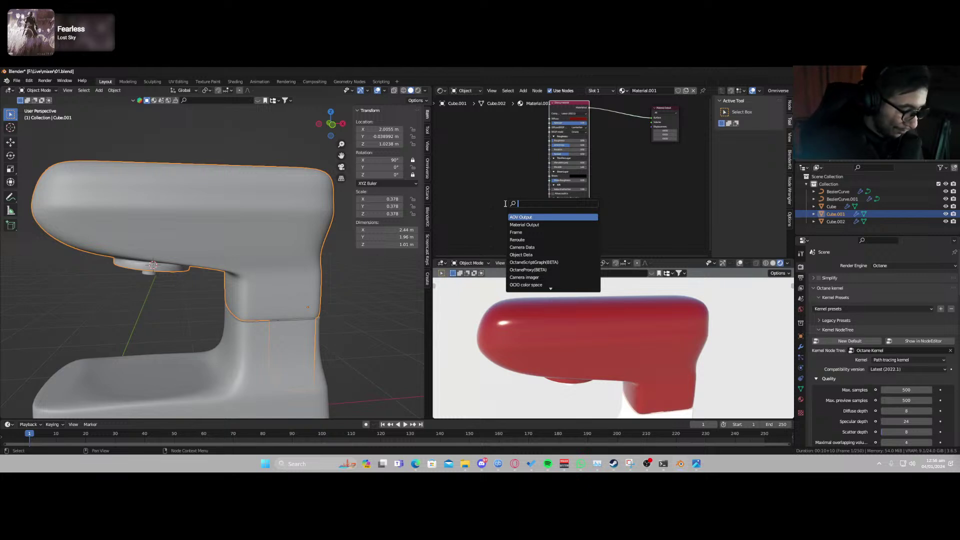
pyautogui.write('cin')
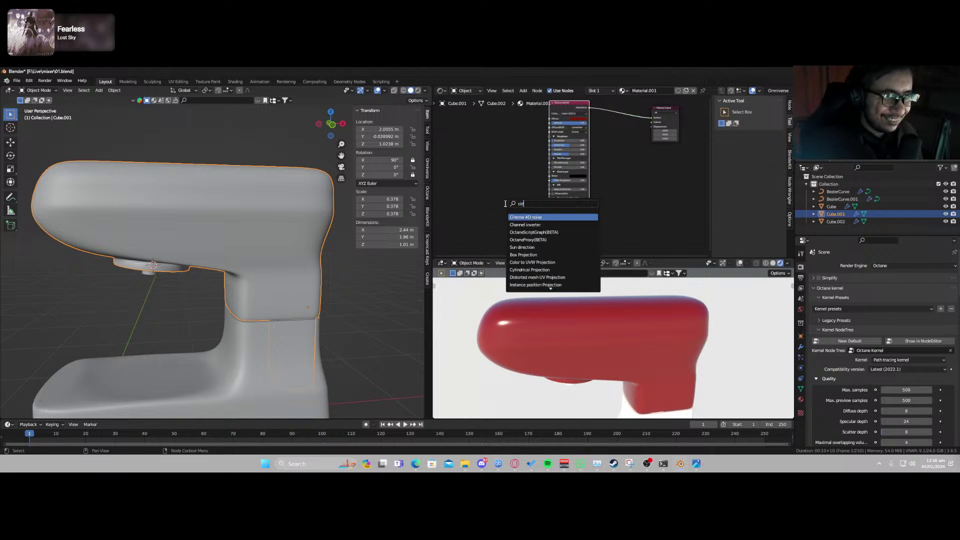
pyautogui.press('Return')
pyautogui.click(478, 195)
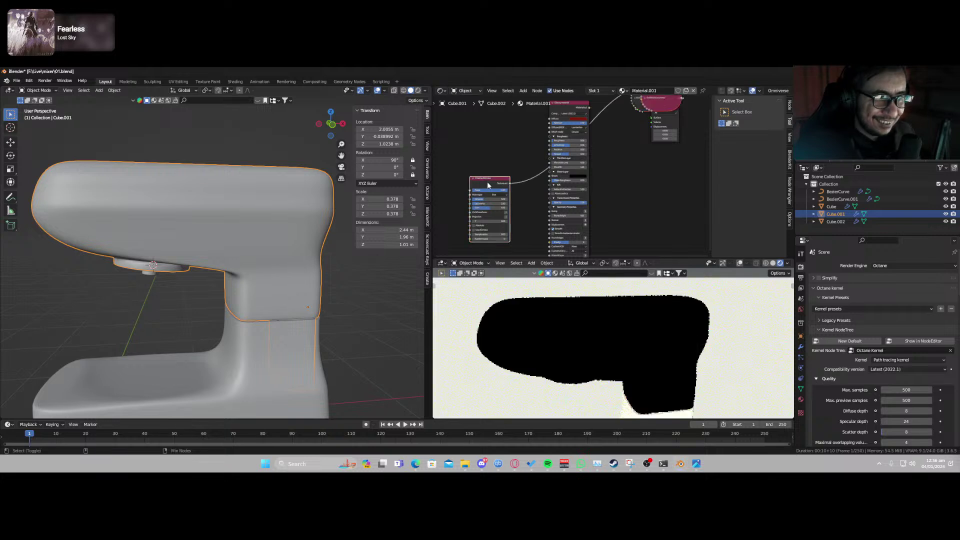
# Enable the Use 4D noise option on the Cinema 4D noise node.
pyautogui.moveTo(468, 191); pyautogui.dragTo(500, 134, button='middle')
pyautogui.scroll(4, 456, 192)
pyautogui.moveTo(456, 199); pyautogui.dragTo(531, 175, button='middle')
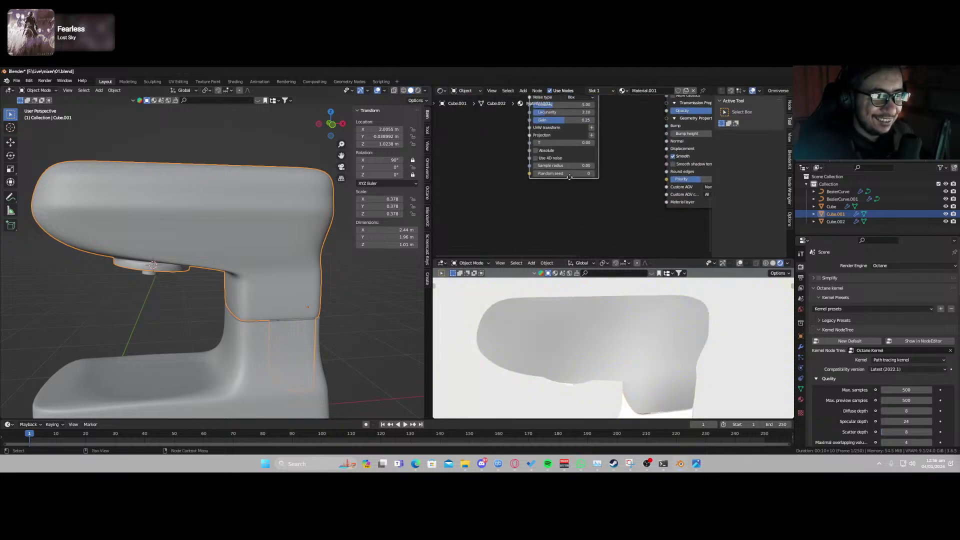
pyautogui.click(536, 158)
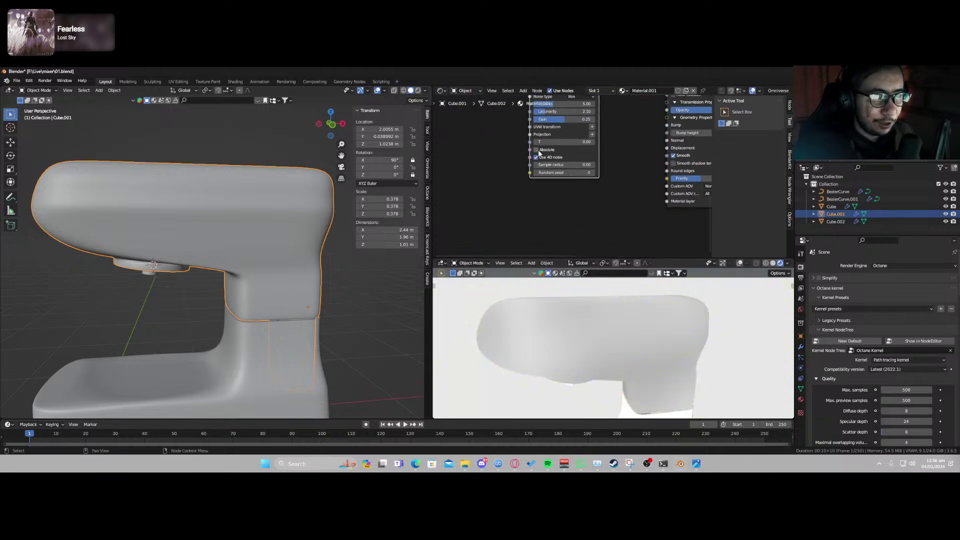
# Enable Absolute on the Cinema 4D noise node and feed its UVW transform from a 3D transformation scaled to 0.001 on all axes.
pyautogui.click(537, 150)
pyautogui.click(592, 129)
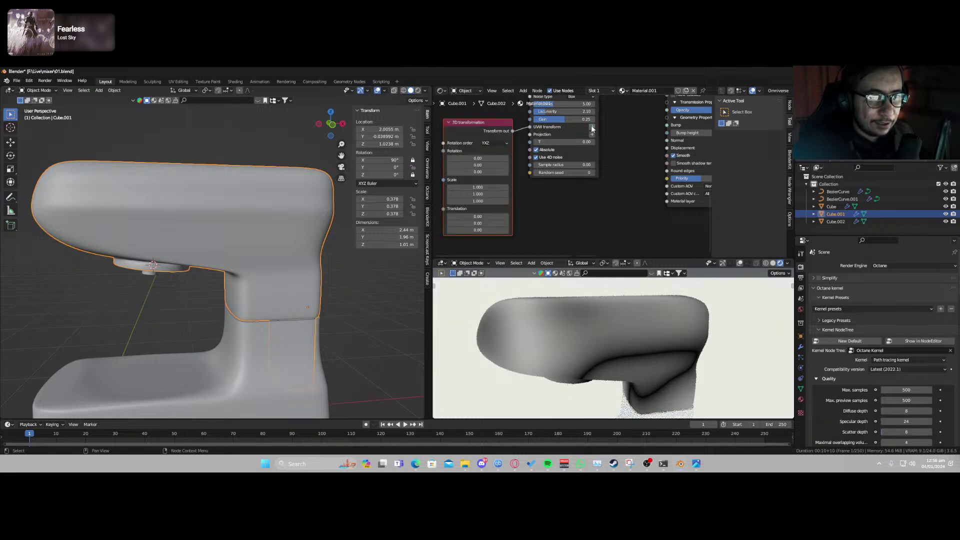
pyautogui.moveTo(480, 188); pyautogui.dragTo(545, 163, button='middle')
pyautogui.moveTo(543, 162); pyautogui.dragTo(463, 175)
# Add an XYZ to UVW Projection node to the Cinema 4D noise projection input, using Object space coordinates.
pyautogui.moveTo(660, 114); pyautogui.dragTo(638, 163, button='middle')
pyautogui.click(636, 158)
pyautogui.click(562, 176)
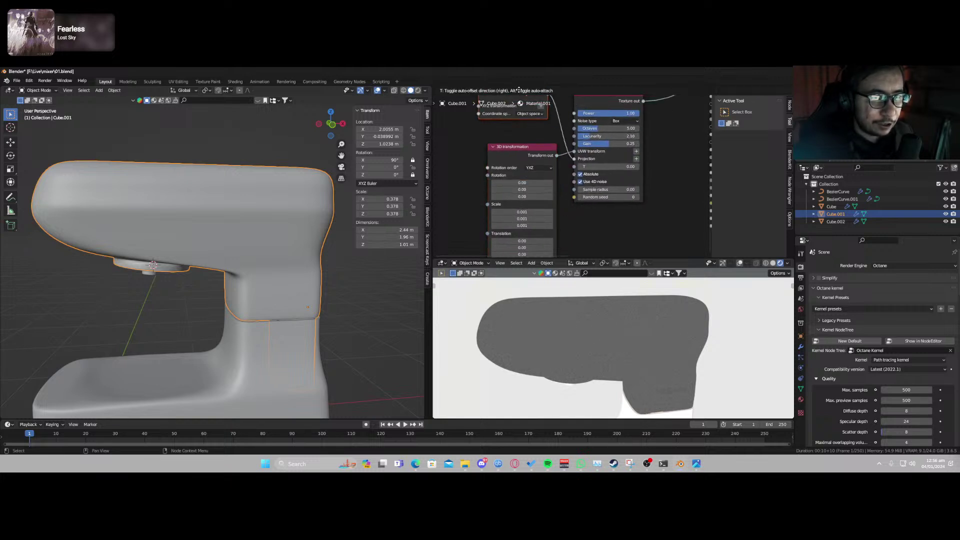
pyautogui.click(541, 138)
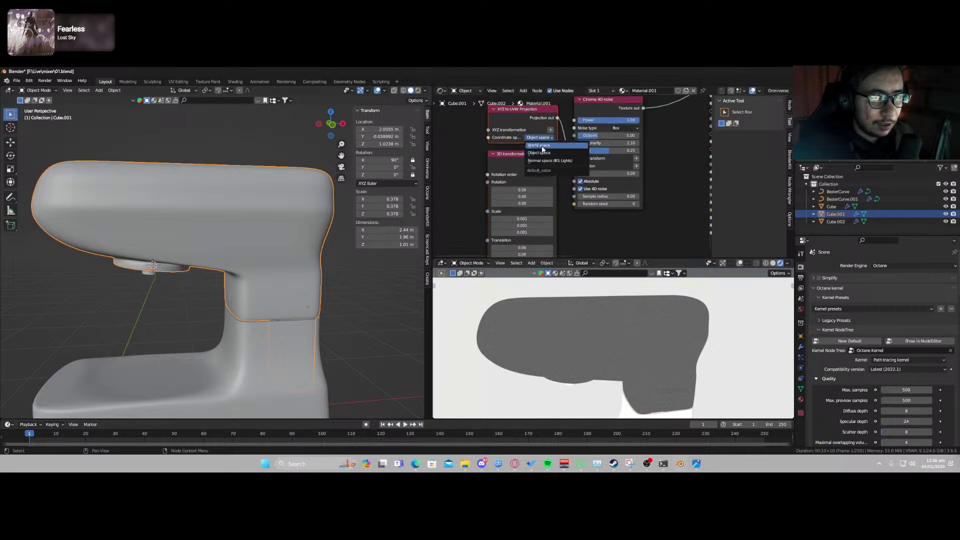
pyautogui.click(540, 153)
# Set the 3D transformation node's scale to 0.022 on all three axes.
pyautogui.moveTo(577, 233); pyautogui.dragTo(478, 112, button='middle')
pyautogui.moveTo(500, 180); pyautogui.dragTo(628, 97, button='middle')
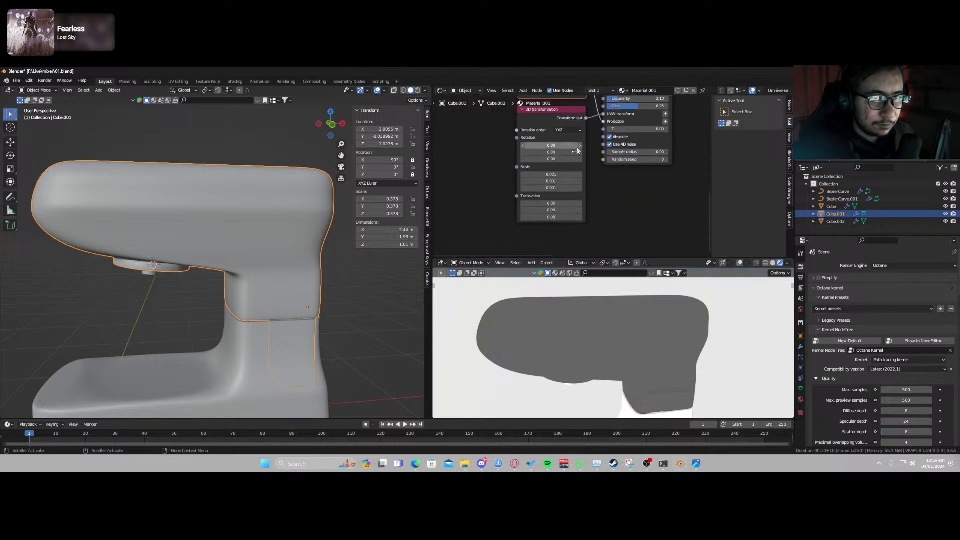
pyautogui.moveTo(551, 181); pyautogui.dragTo(564, 181)
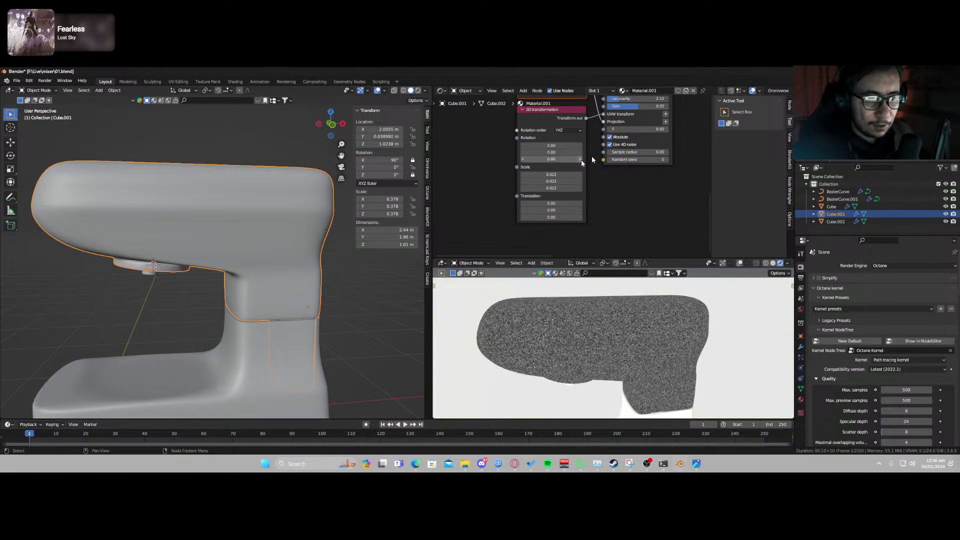
# Reconnect the Glossy material to the material output and link the Cinema 4D noise texture to its roughness input.
pyautogui.scroll(-4, 592, 156)
pyautogui.moveTo(586, 178); pyautogui.dragTo(575, 193, button='middle')
pyautogui.keyDown('shift'); pyautogui.click(595, 136); pyautogui.keyUp('shift')
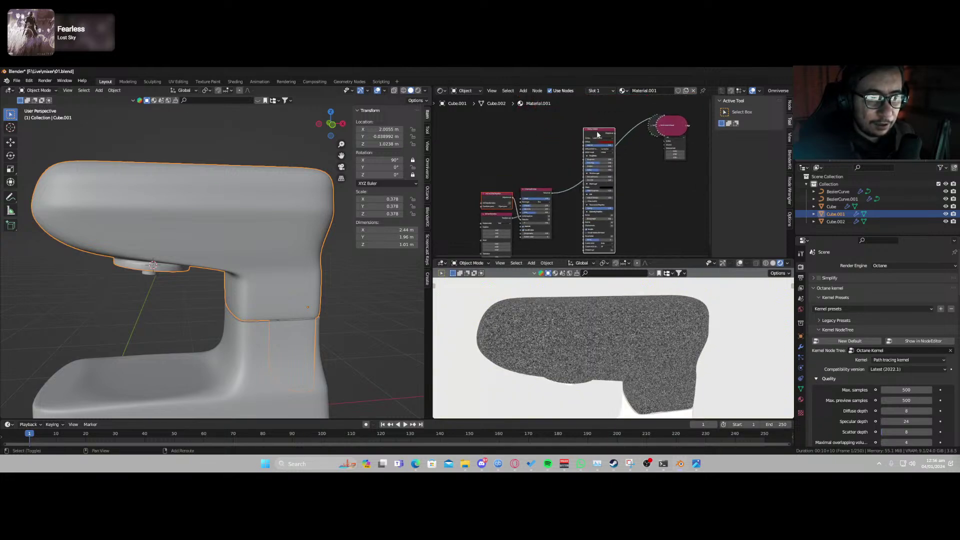
pyautogui.keyDown('shift'); pyautogui.click(597, 135); pyautogui.keyUp('shift')
pyautogui.keyDown('shift'); pyautogui.click(597, 135); pyautogui.keyUp('shift')
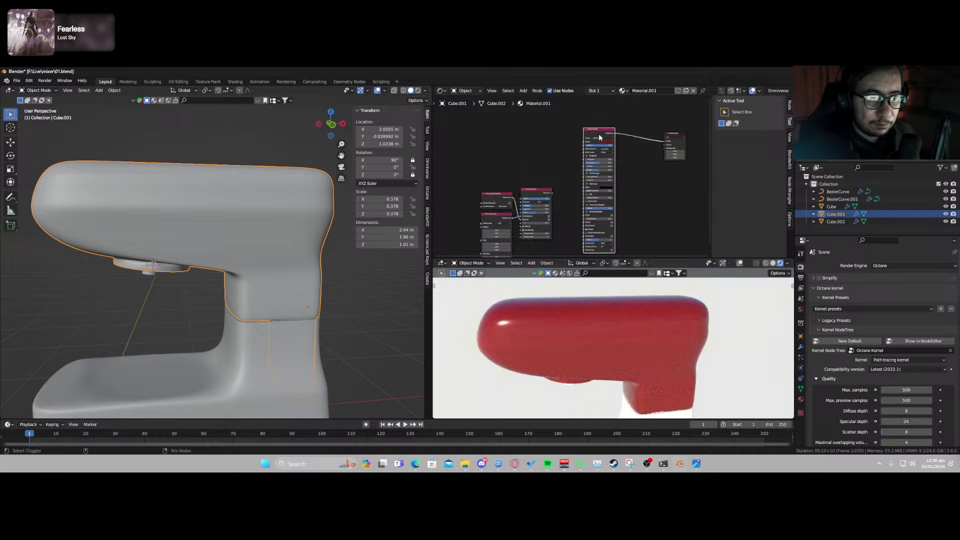
pyautogui.moveTo(552, 193); pyautogui.dragTo(557, 191)
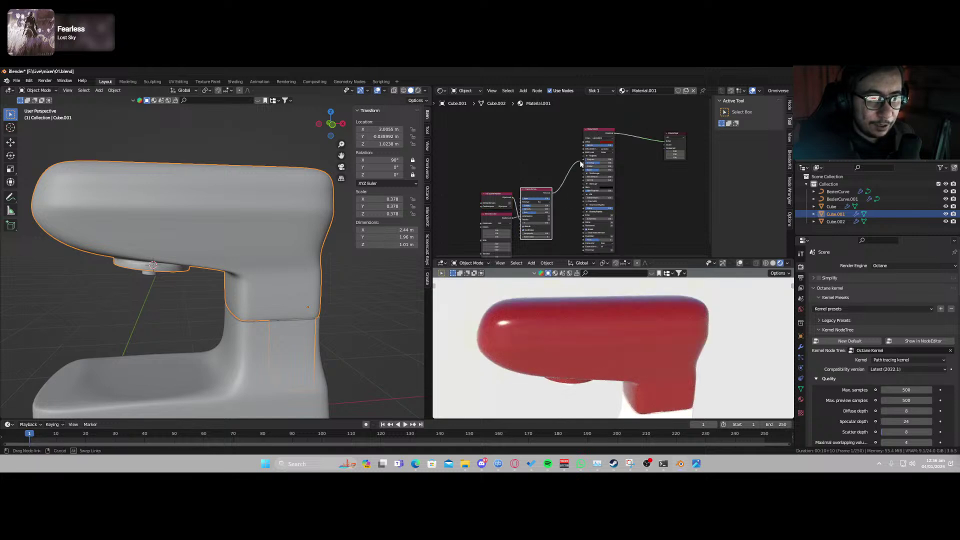
pyautogui.moveTo(586, 162); pyautogui.dragTo(585, 162)
# Change the Cinema 4D noise type to Buya and save the file.
pyautogui.scroll(4, 535, 350)
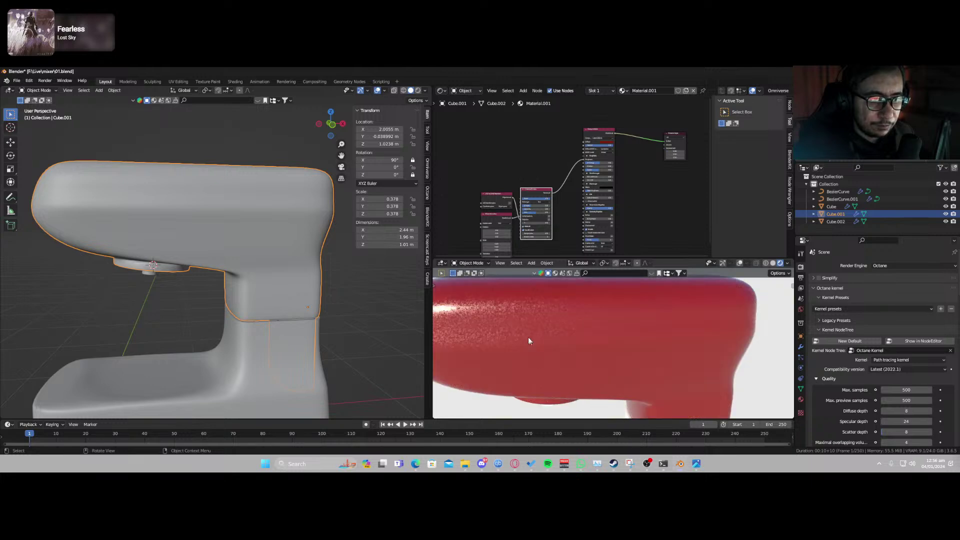
pyautogui.scroll(2, 530, 194)
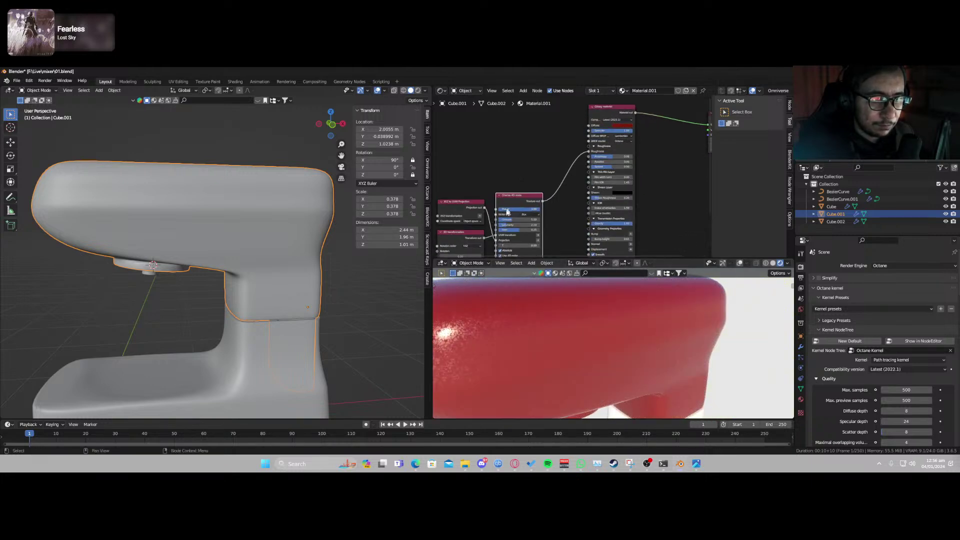
pyautogui.moveTo(505, 212); pyautogui.dragTo(607, 96, button='middle')
pyautogui.scroll(1, 607, 264)
pyautogui.scroll(1, 608, 201)
pyautogui.moveTo(608, 202); pyautogui.dragTo(552, 274, button='middle')
pyautogui.moveTo(535, 314); pyautogui.dragTo(575, 307, button='middle')
pyautogui.scroll(2, 590, 148)
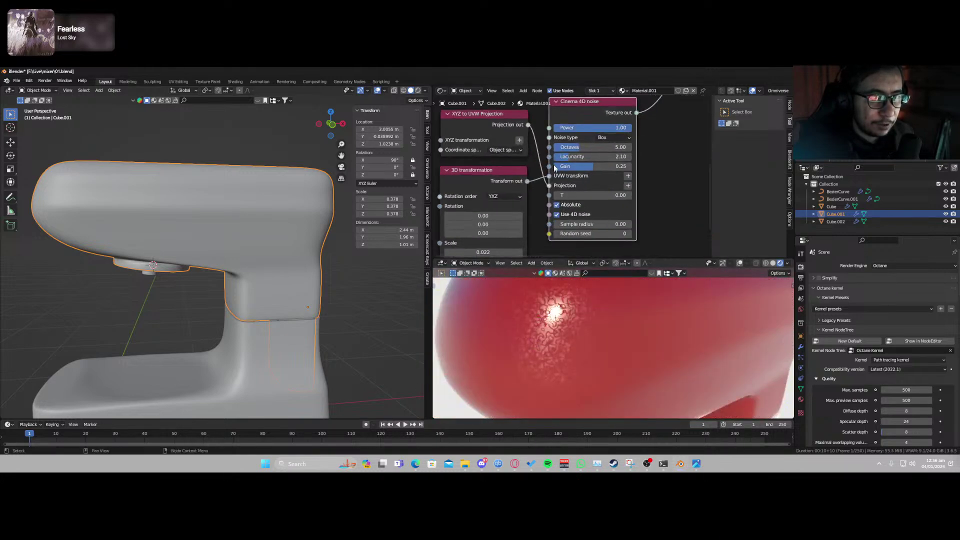
pyautogui.keyDown('ctrl'); pyautogui.scroll(-1, 613, 135); pyautogui.keyUp('ctrl')
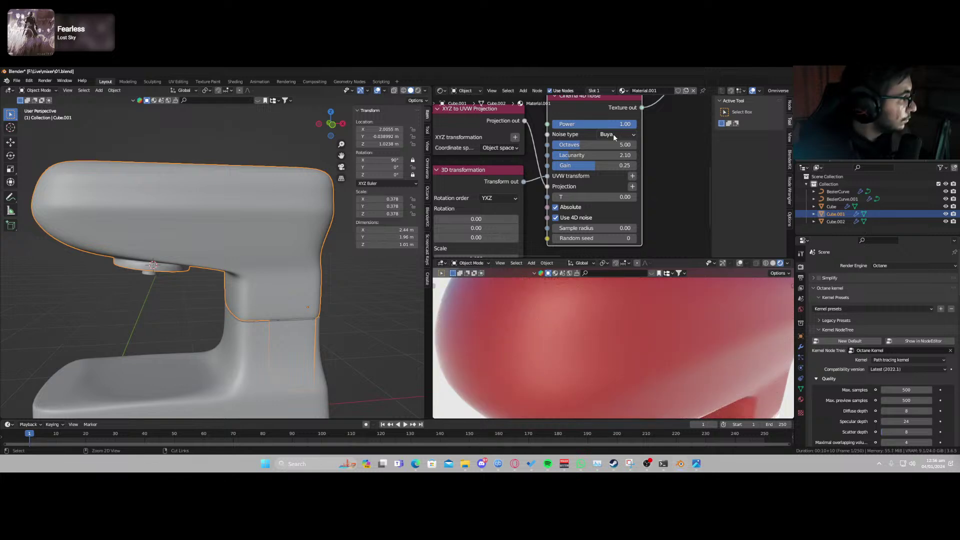
pyautogui.keyDown('ctrl'); pyautogui.scroll(-1, 615, 136); pyautogui.keyUp('ctrl')
pyautogui.keyDown('ctrl'); pyautogui.scroll(1, 615, 136); pyautogui.keyUp('ctrl')
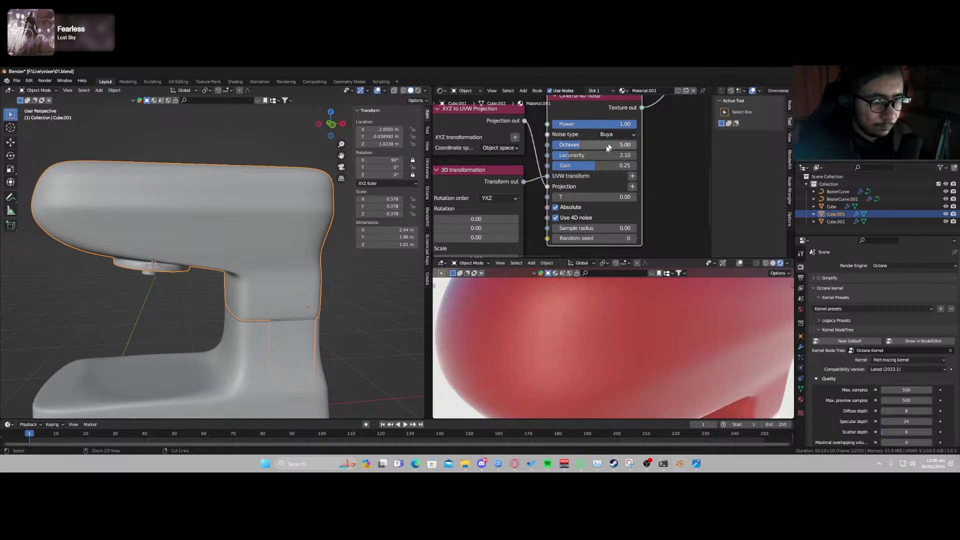
pyautogui.hotkey('ctrl', 's')
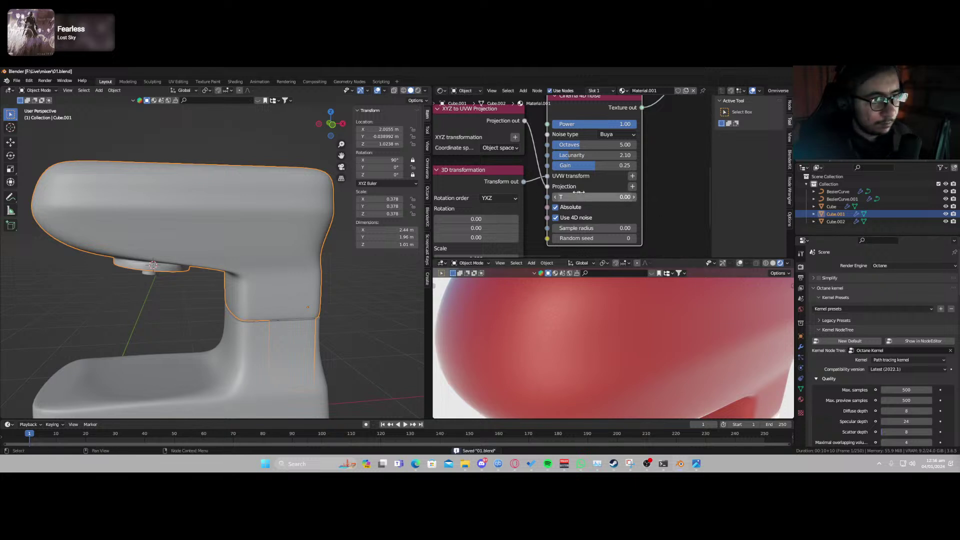
# Set the scale of the noise's 3D transformation to 0.007 on all axes.
pyautogui.scroll(-2, 511, 239)
pyautogui.moveTo(511, 239); pyautogui.dragTo(514, 182, button='middle')
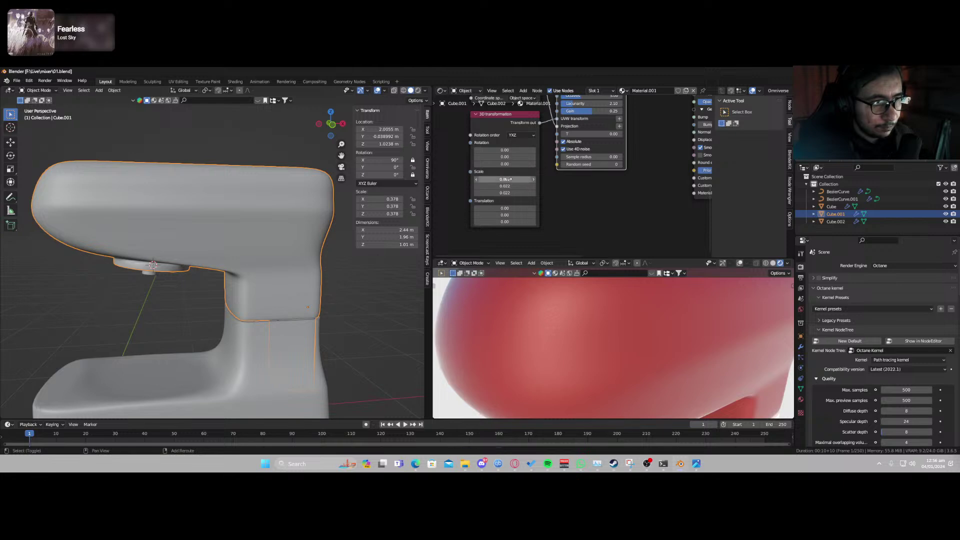
pyautogui.moveTo(504, 180); pyautogui.dragTo(504, 193)
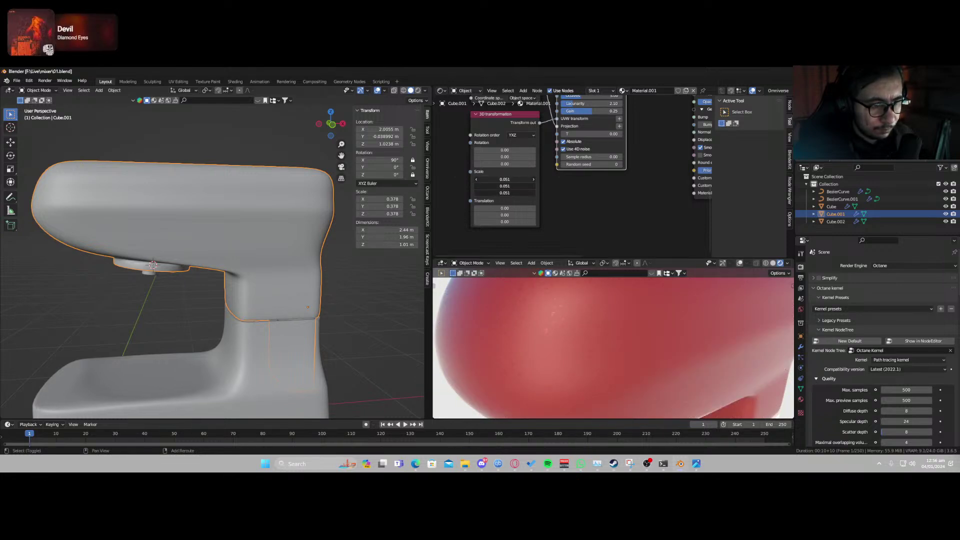
pyautogui.moveTo(505, 187); pyautogui.dragTo(494, 187)
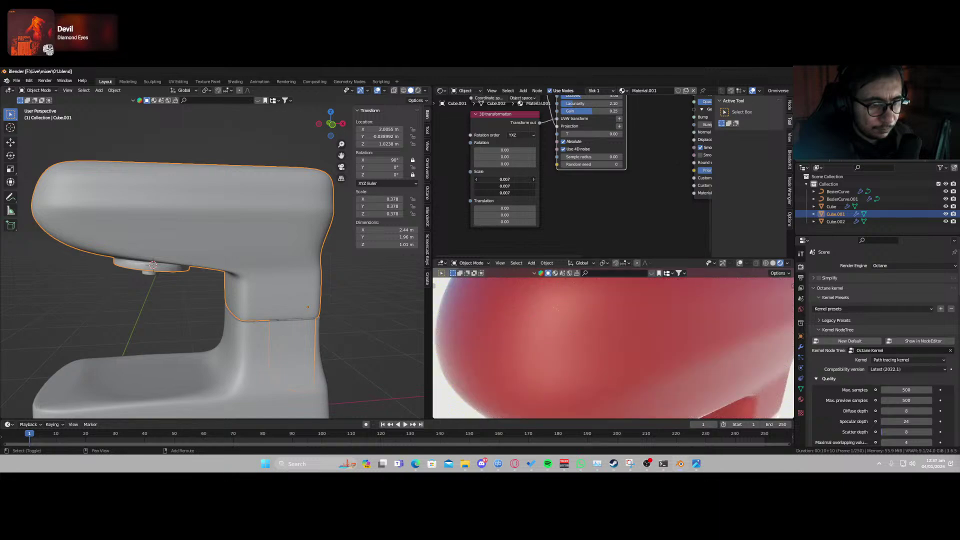
# Insert an Invert texture node between the Cinema 4D noise and the Glossy material's roughness input.
pyautogui.moveTo(590, 327); pyautogui.dragTo(590, 356, button='middle')
pyautogui.moveTo(644, 183); pyautogui.dragTo(545, 126, button='middle')
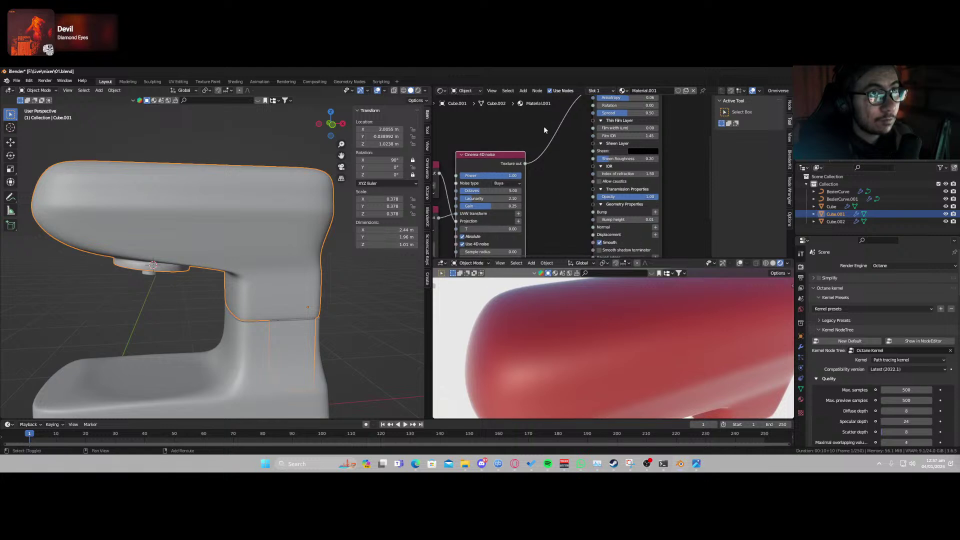
pyautogui.hotkey('shift', 'a')
pyautogui.write('inver')
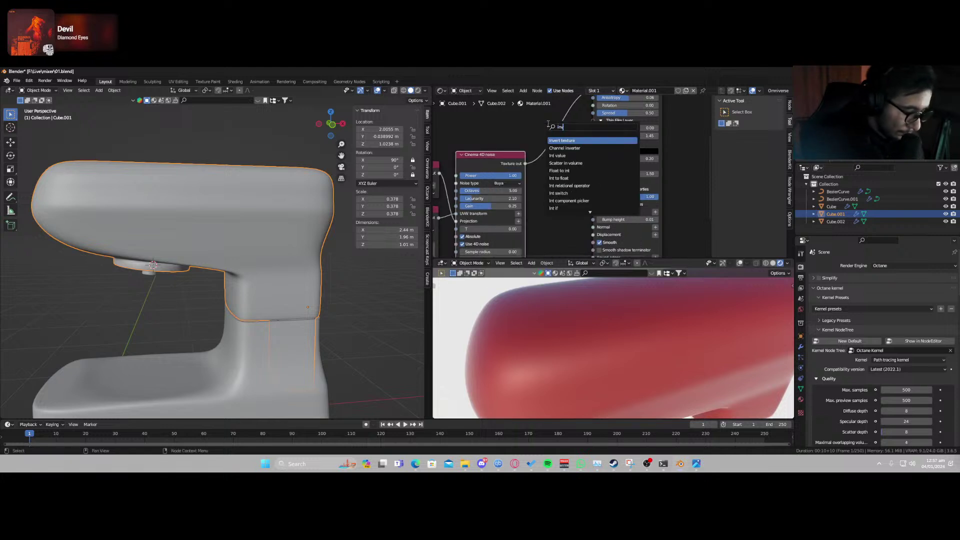
pyautogui.click(557, 141)
pyautogui.click(558, 142)
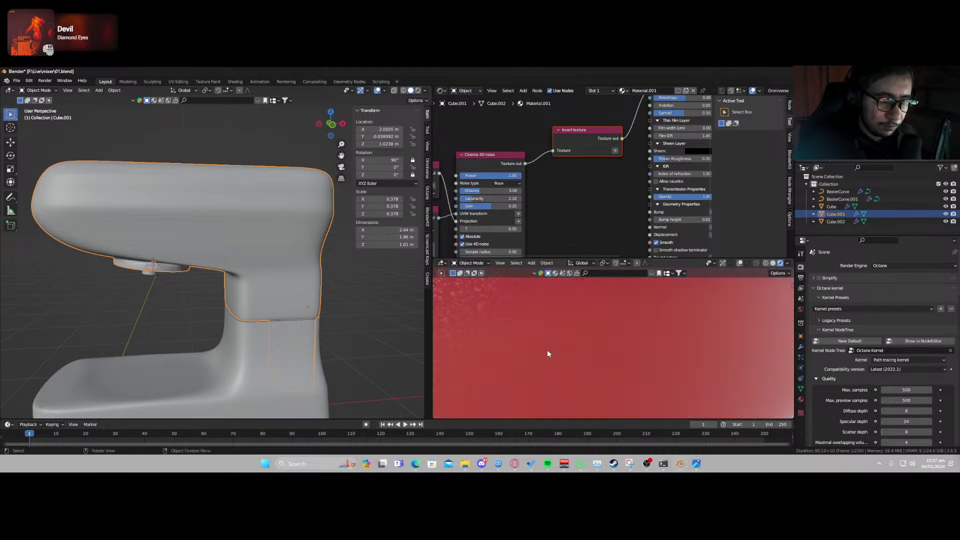
# Try driving the Glossy material's bump with the Cinema 4D noise and a raised bump height, and disconnect the noise from bump.
pyautogui.moveTo(547, 353); pyautogui.dragTo(607, 355, button='middle')
pyautogui.moveTo(599, 173); pyautogui.dragTo(502, 163, button='middle')
pyautogui.scroll(-2, 475, 188)
pyautogui.scroll(-1, 475, 187)
pyautogui.moveTo(465, 127); pyautogui.dragTo(549, 160)
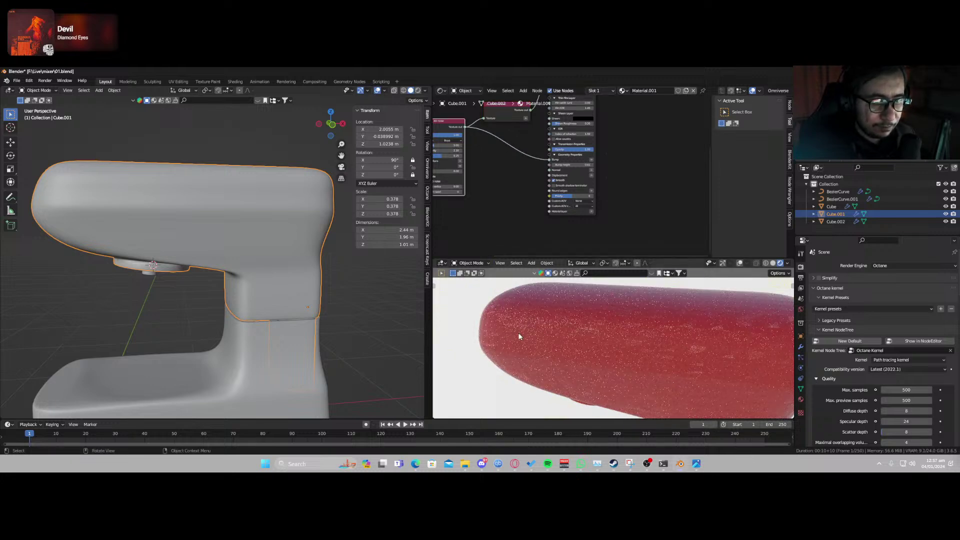
pyautogui.scroll(5, 513, 344)
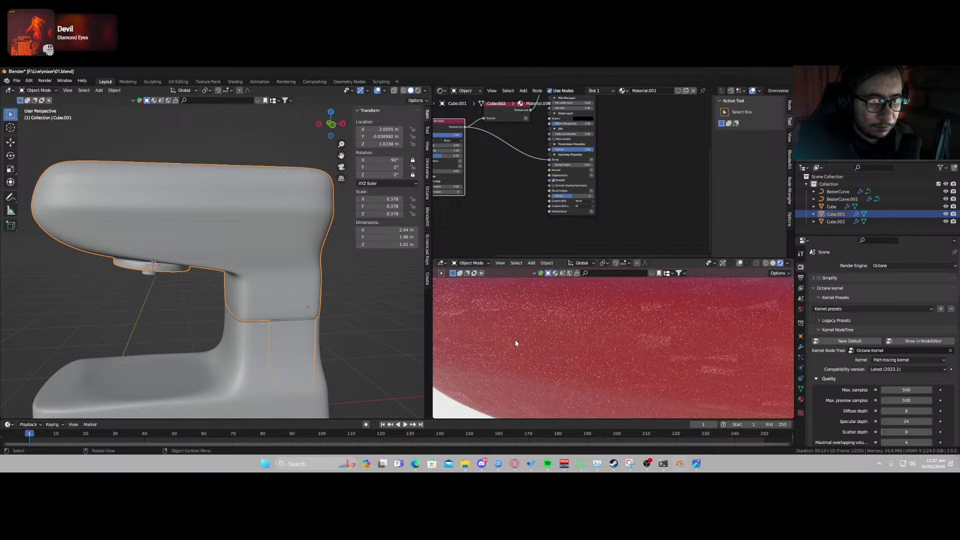
pyautogui.moveTo(520, 343); pyautogui.dragTo(584, 334, button='middle')
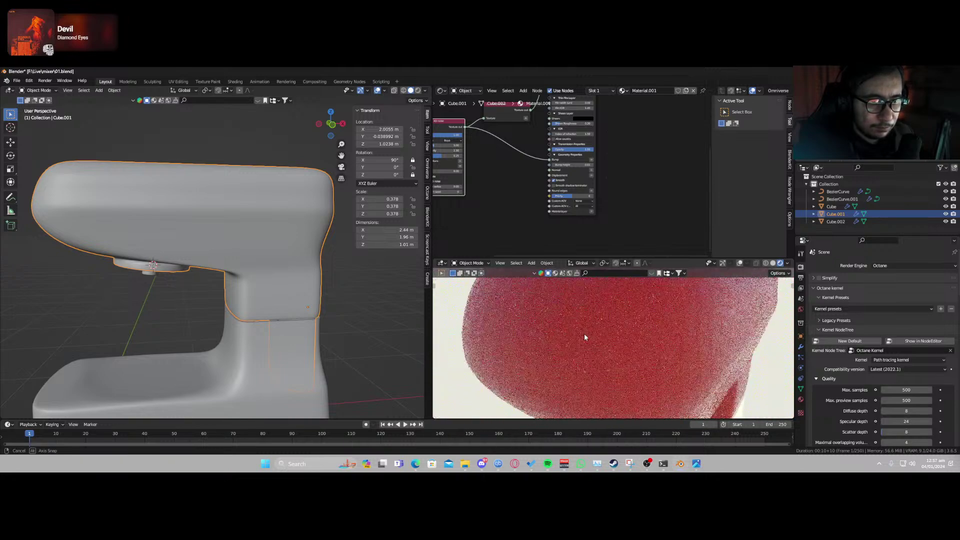
pyautogui.moveTo(561, 164); pyautogui.dragTo(610, 163)
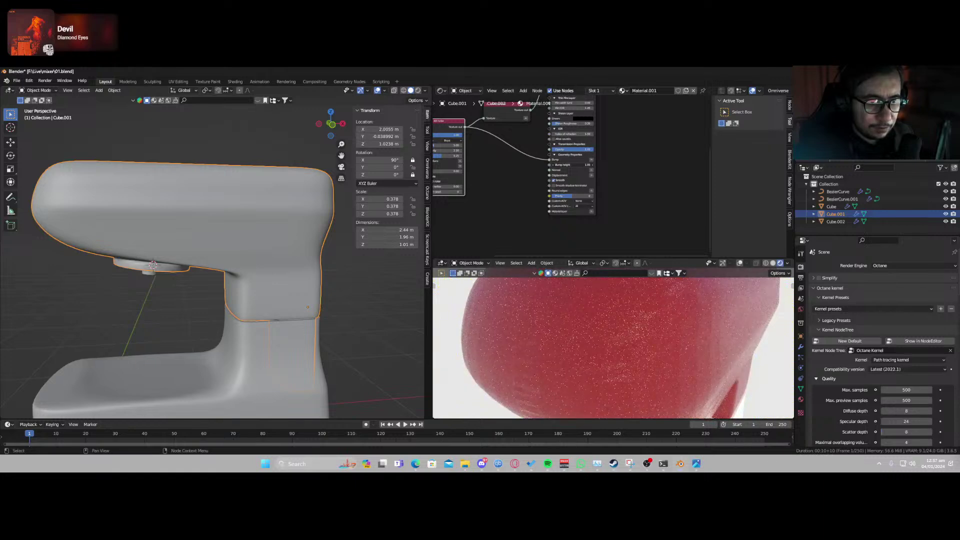
pyautogui.moveTo(549, 161); pyautogui.dragTo(491, 203)
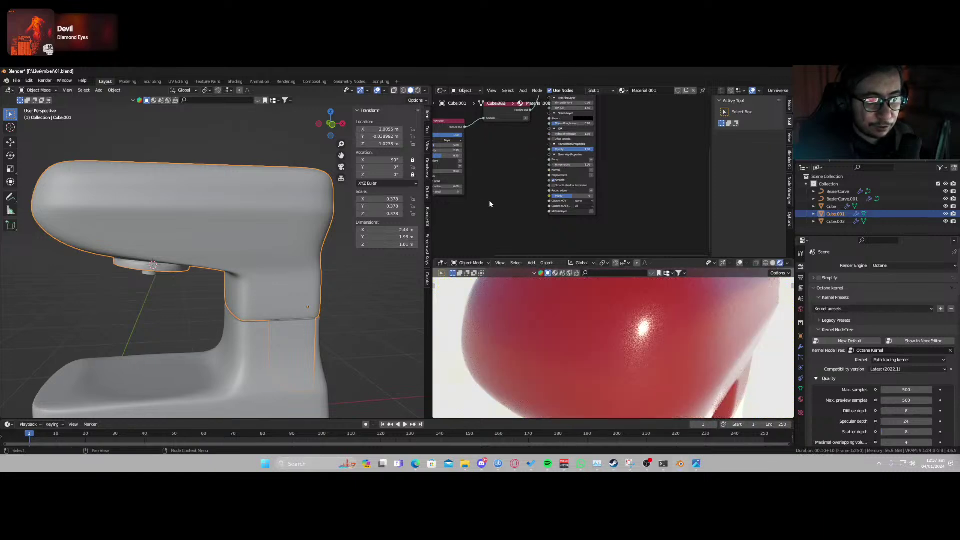
# Select the narrow horizontal face loop running around the mixer head in Edit Mode with face selection.
pyautogui.scroll(-5, 652, 356)
pyautogui.moveTo(652, 355); pyautogui.dragTo(613, 350, button='middle')
pyautogui.scroll(-3, 613, 351)
pyautogui.scroll(2, 607, 357)
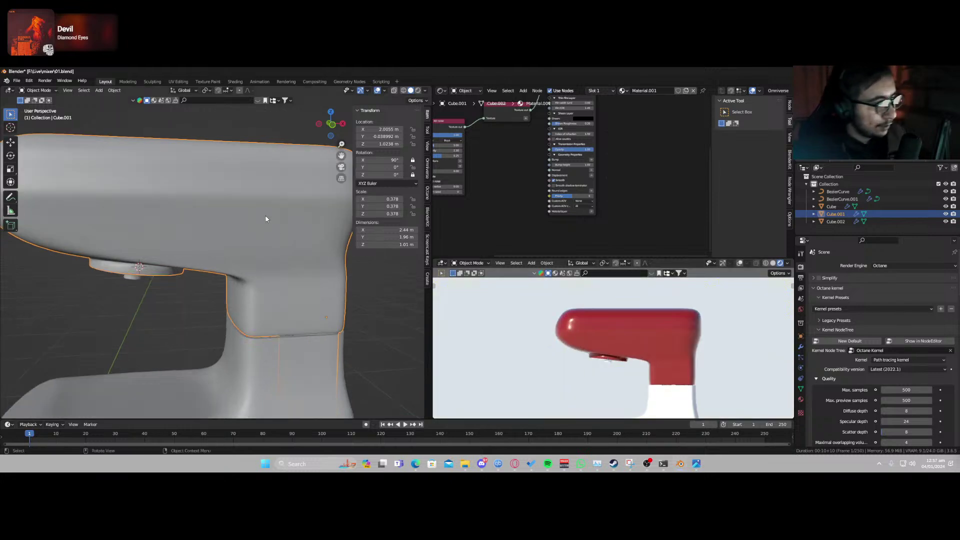
pyautogui.press('Tab')
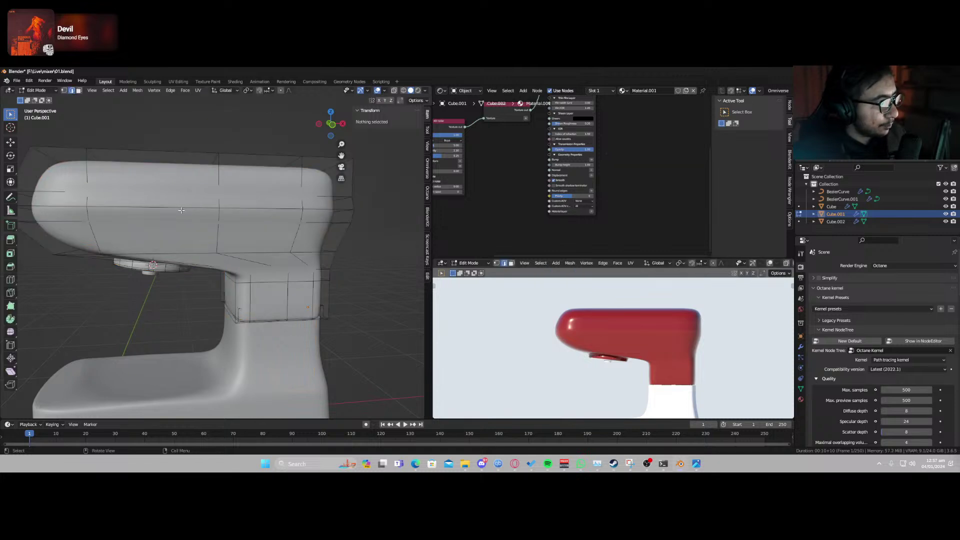
pyautogui.click(79, 91)
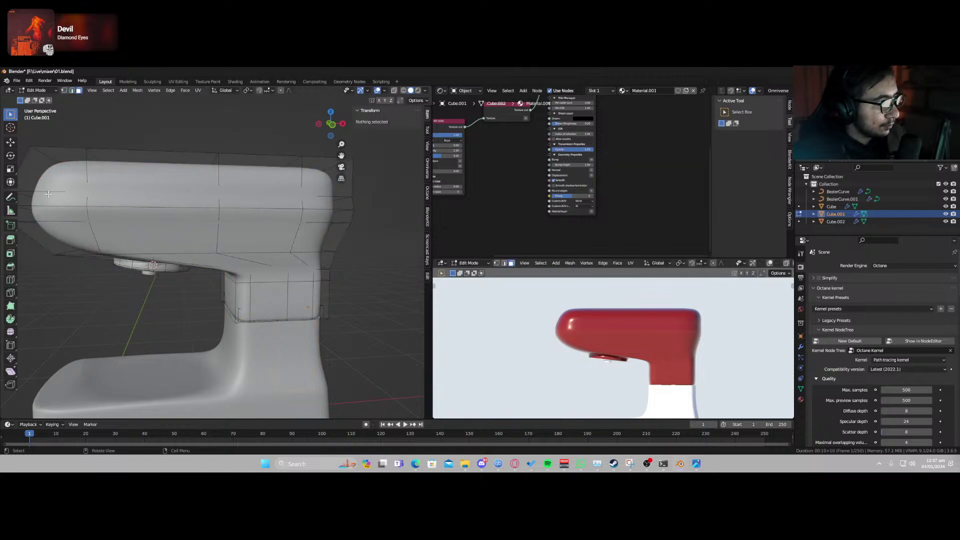
pyautogui.click(47, 199)
pyautogui.keyDown('alt'); pyautogui.click(46, 199); pyautogui.keyUp('alt')
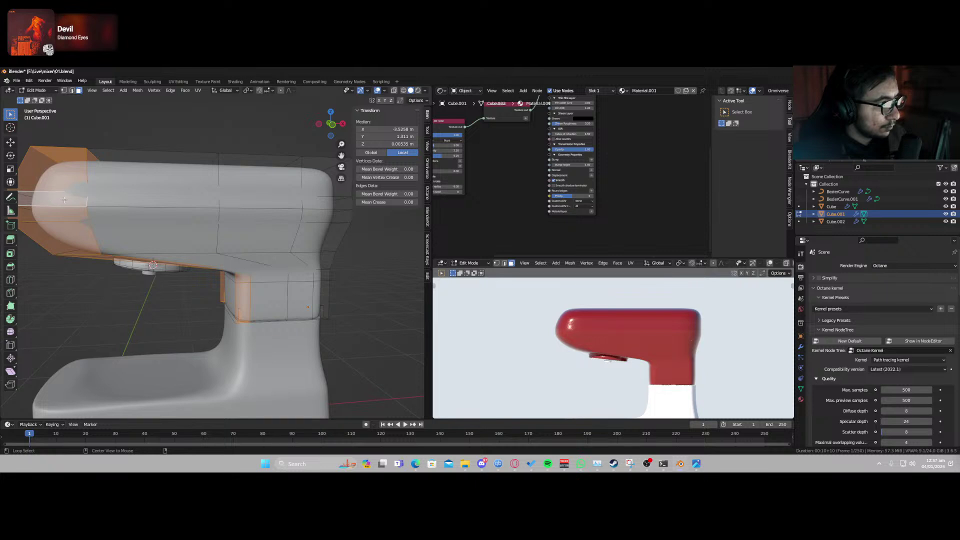
pyautogui.keyDown('alt'); pyautogui.click(64, 200); pyautogui.keyUp('alt')
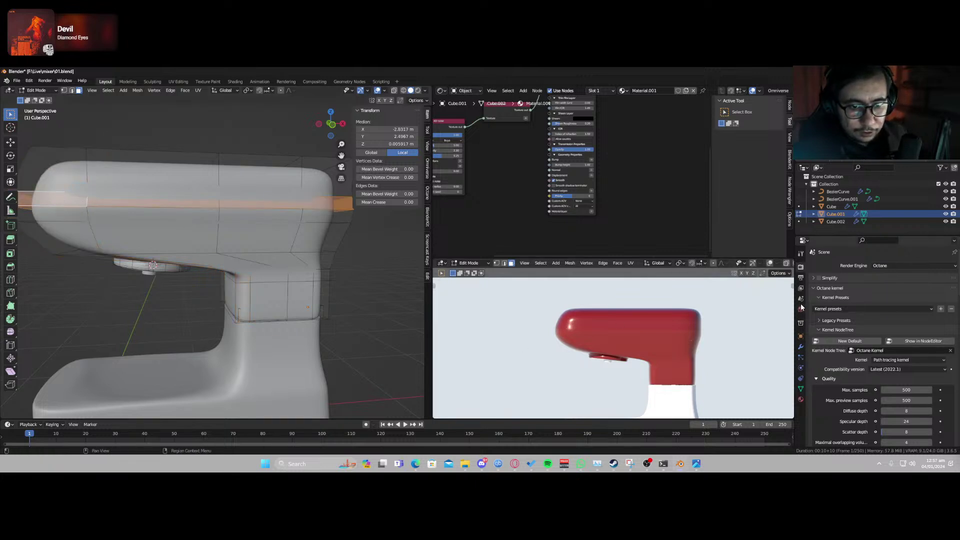
# Add a second material slot to the mixer head, assign it to the selected face loop, and return to Object Mode.
pyautogui.click(800, 399)
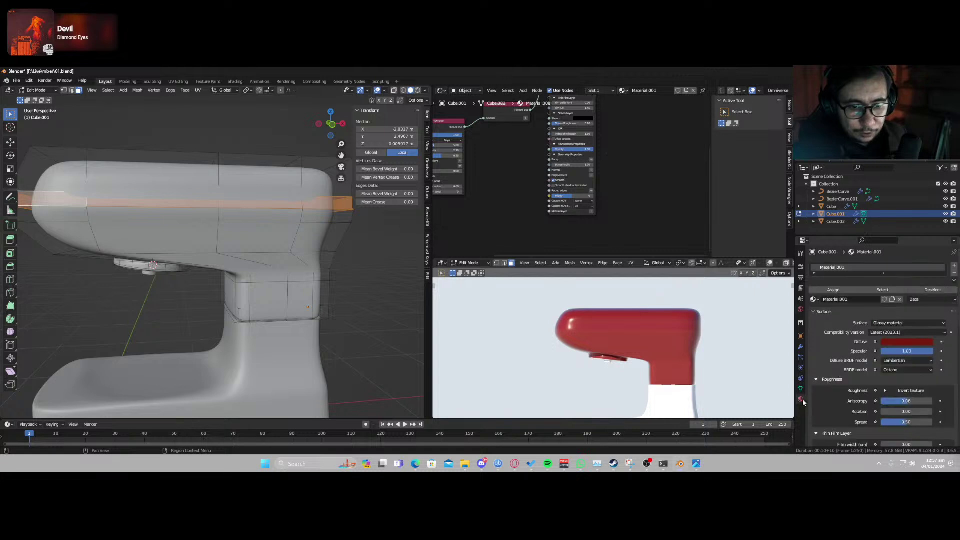
pyautogui.click(955, 266)
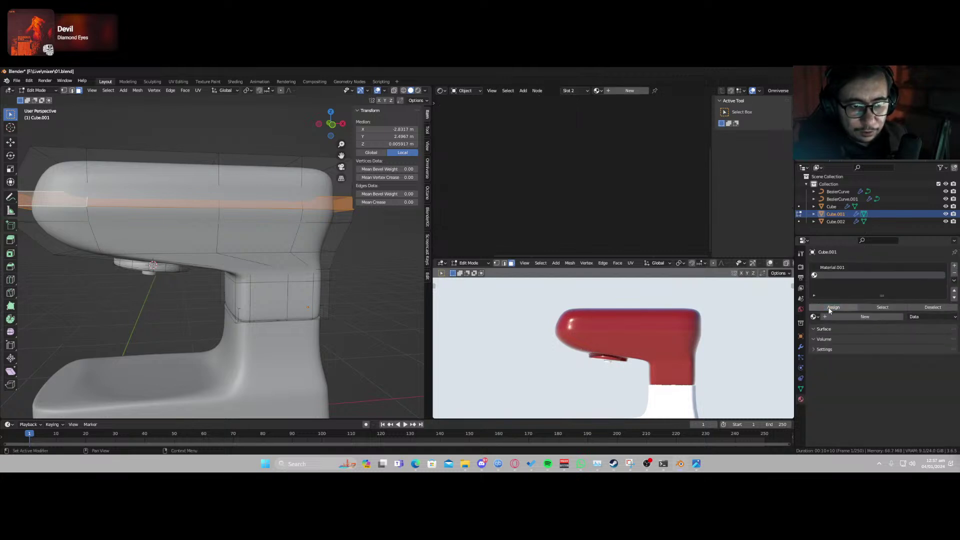
pyautogui.click(831, 307)
pyautogui.press('Tab')
# Rename the material in the mixer head's first slot to Red Paint.
pyautogui.click(828, 266)
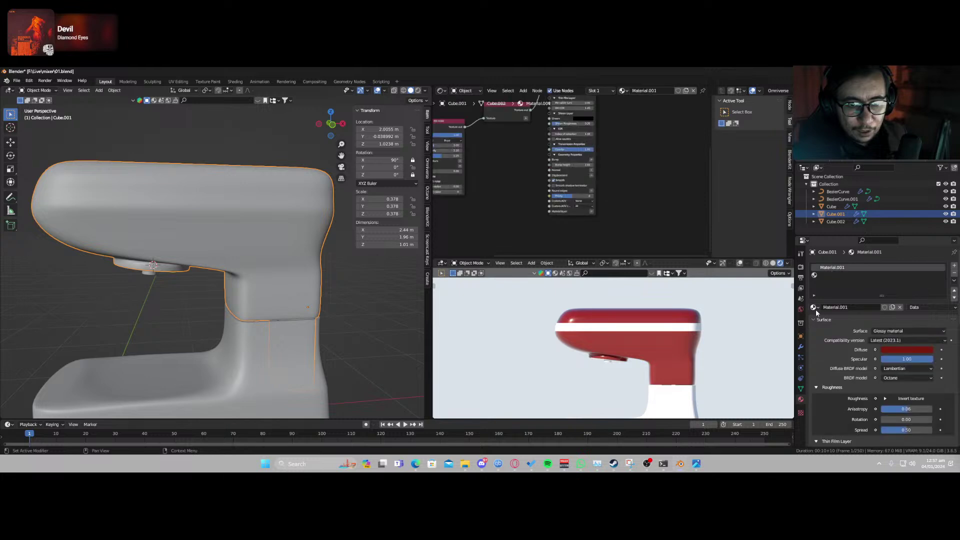
pyautogui.scroll(-6, 571, 191)
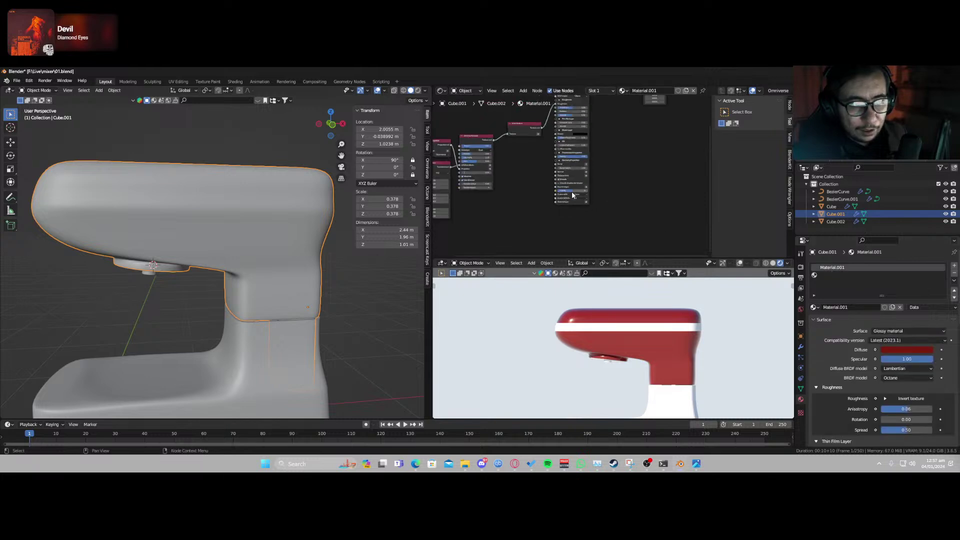
pyautogui.doubleClick(844, 267)
pyautogui.write('Red')
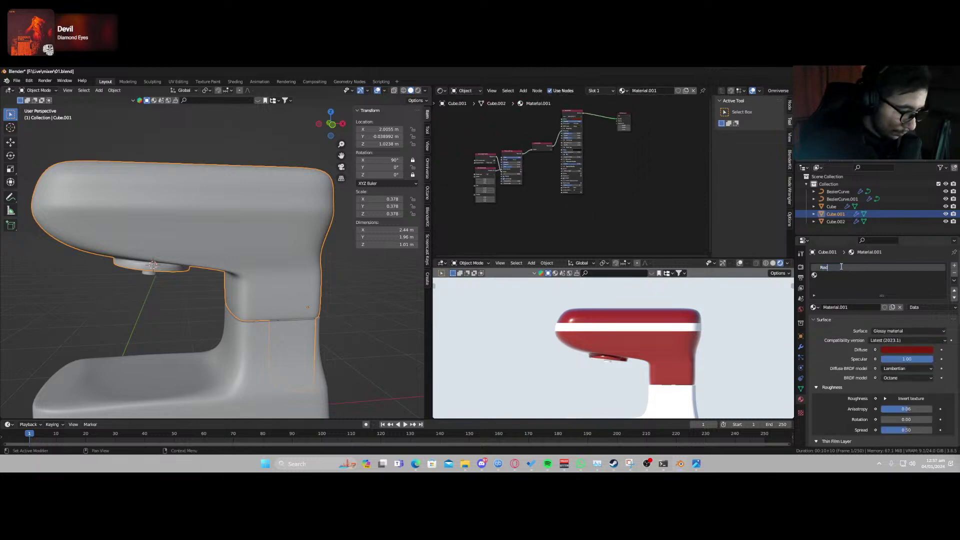
pyautogui.write(' Paint')
pyautogui.press('Return')
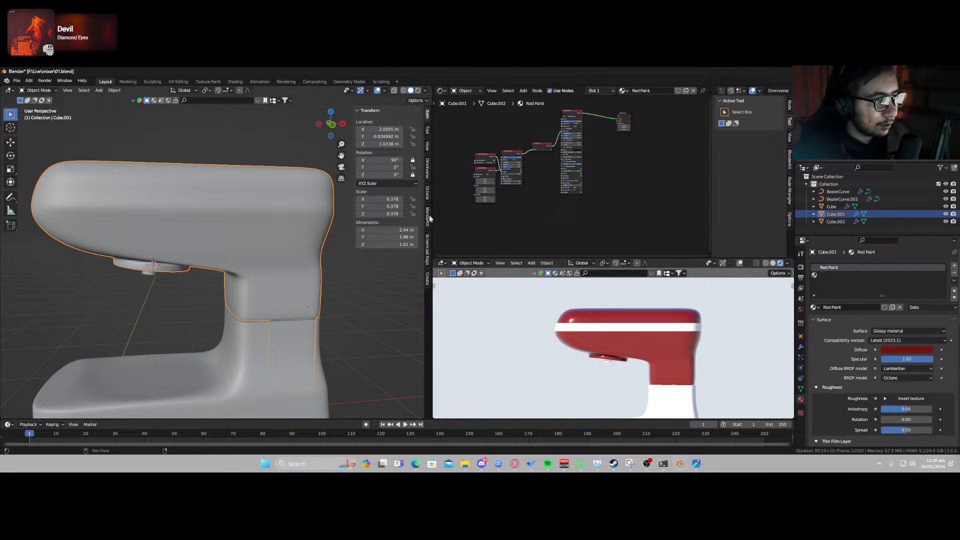
# Enable the Octane camera imager for the preview and turn on ACES tone mapping.
pyautogui.click(427, 192)
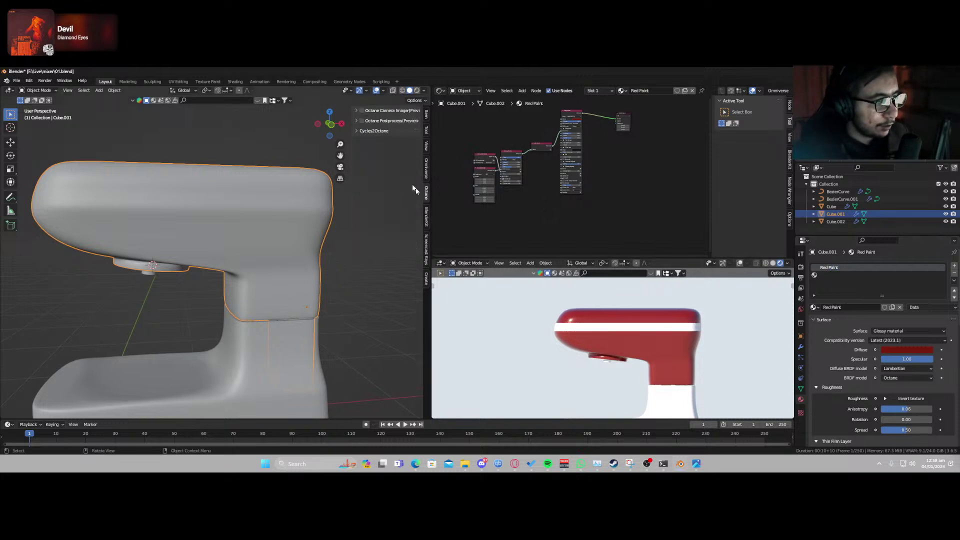
pyautogui.click(356, 111)
pyautogui.click(381, 270)
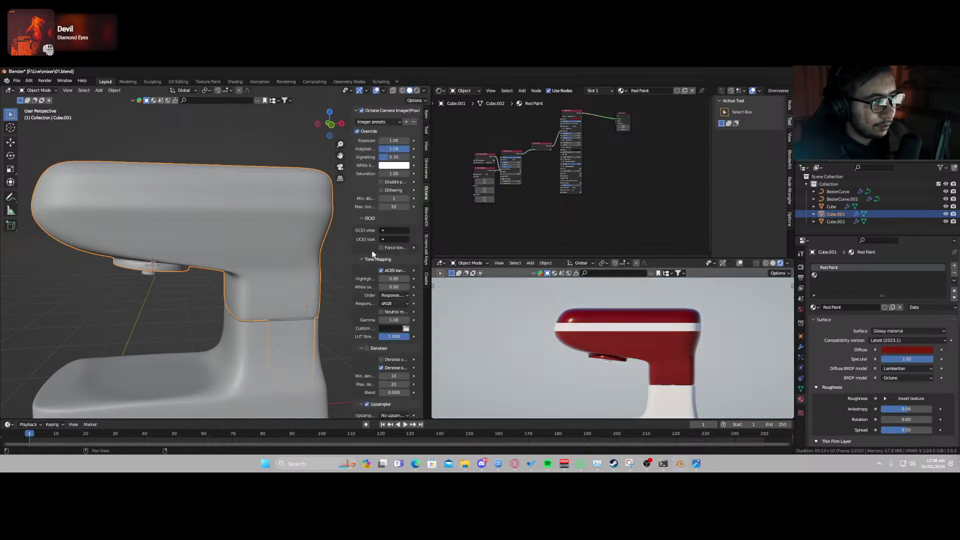
pyautogui.scroll(3, 596, 337)
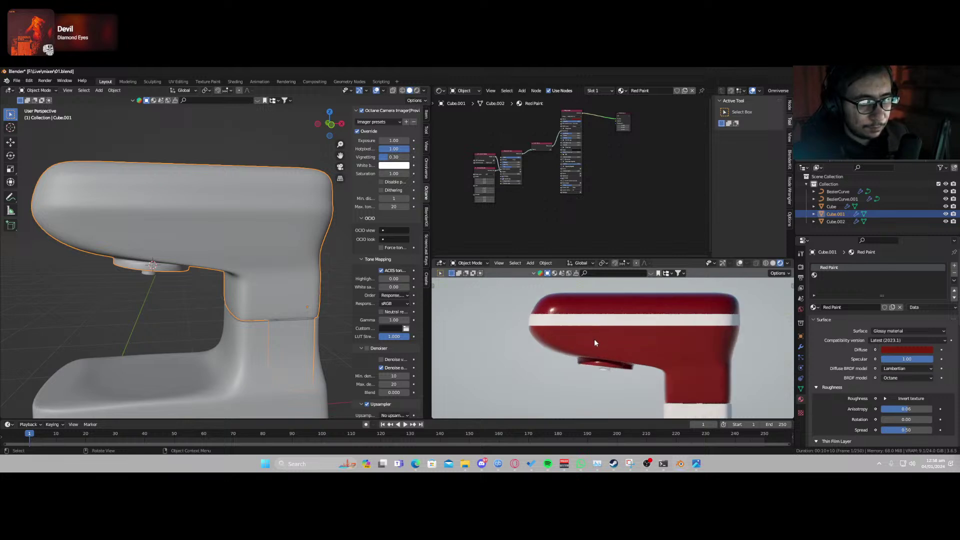
# Switch the shader nodes to the World and delete the existing environment node, keeping only the output.
pyautogui.click(464, 91)
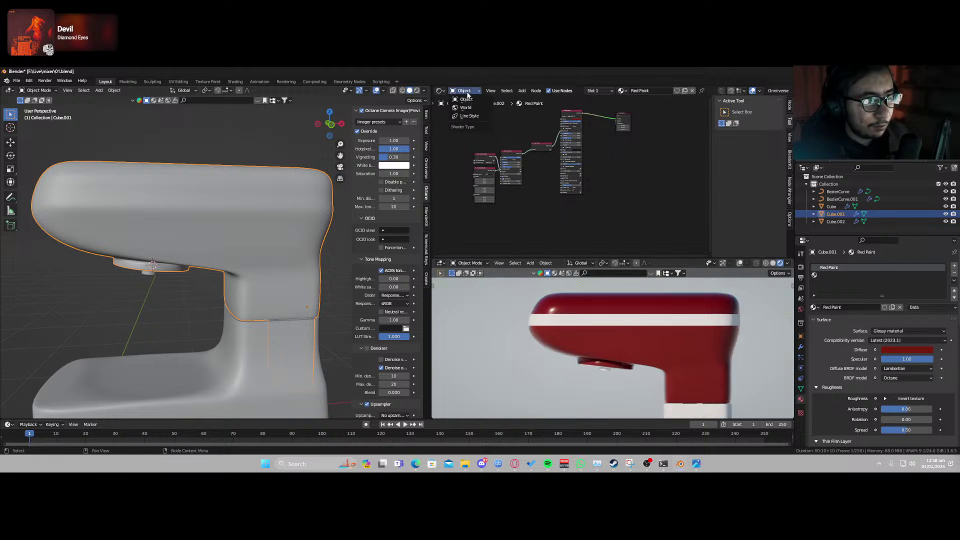
pyautogui.click(463, 105)
pyautogui.moveTo(508, 108); pyautogui.dragTo(572, 156)
pyautogui.press('x')
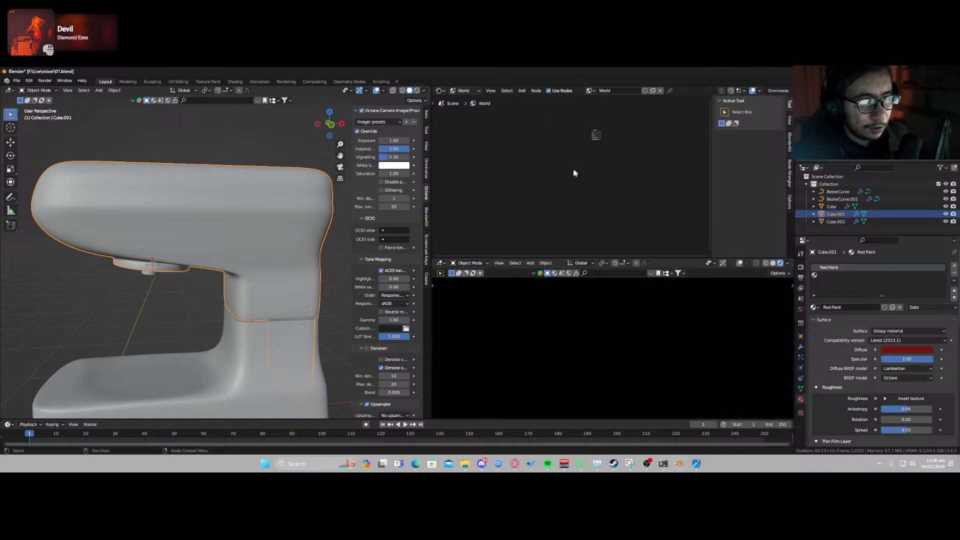
# Add a Texture environment node to the World shader and connect it to the World Output.
pyautogui.hotkey('shift', 'a')
pyautogui.moveTo(570, 168)
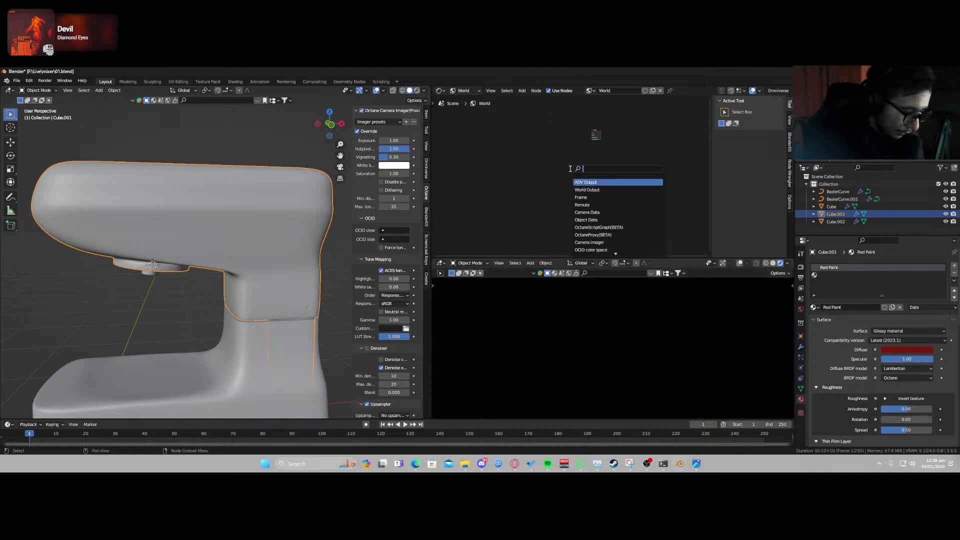
pyautogui.write('env')
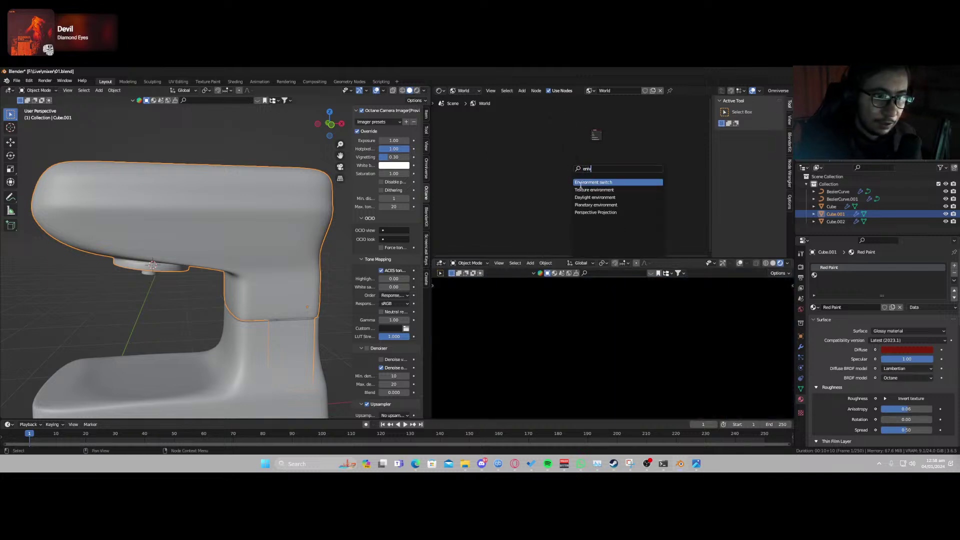
pyautogui.click(594, 190)
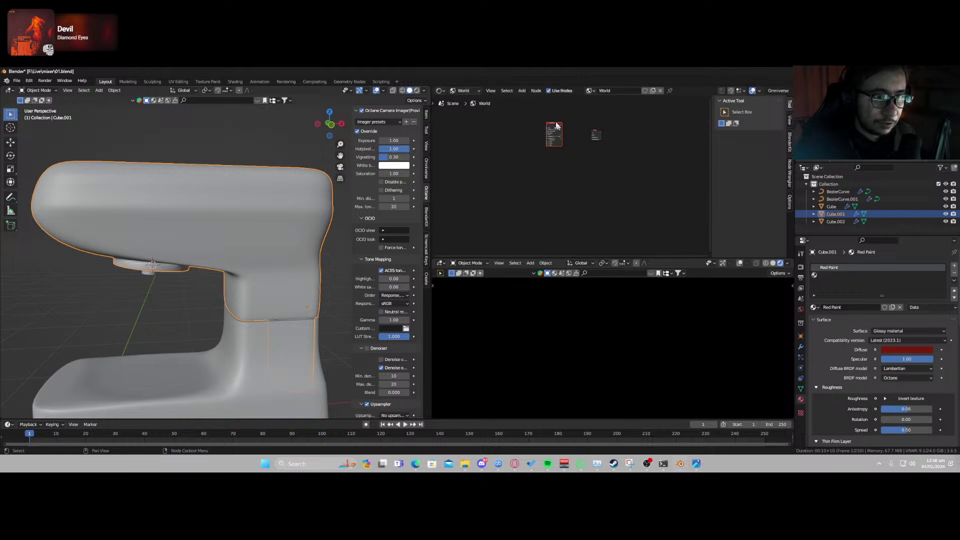
pyautogui.click(550, 126)
pyautogui.scroll(4, 550, 126)
pyautogui.moveTo(550, 126)
pyautogui.mouseDown(button='middle')
pyautogui.moveTo(559, 214)
pyautogui.moveTo(570, 124)
pyautogui.mouseUp(button='middle')
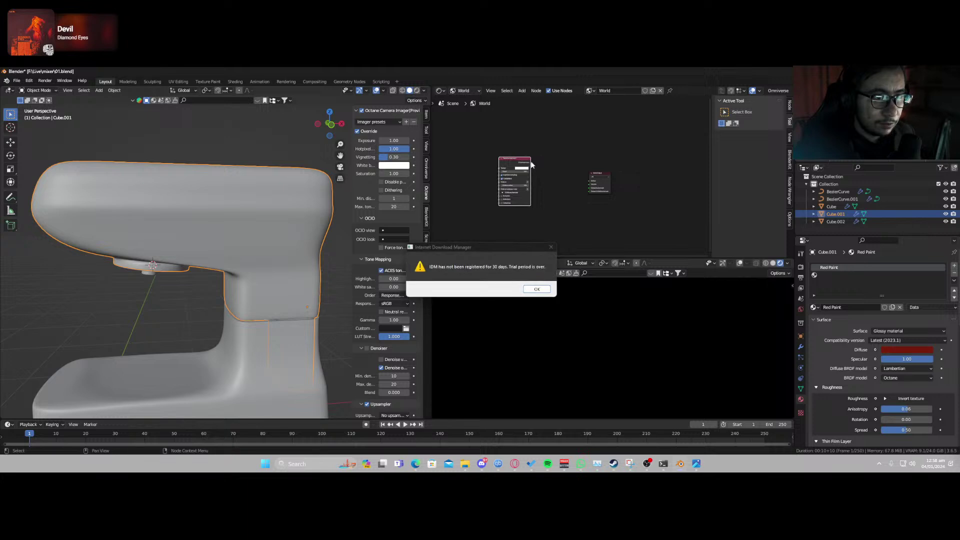
pyautogui.click(552, 249)
pyautogui.moveTo(531, 163); pyautogui.dragTo(590, 188)
pyautogui.moveTo(542, 208); pyautogui.dragTo(640, 194, button='middle')
# Add an RGB image node, load studio_small_08_2k.exr from Downloads, and connect it to the Texture environment's texture input.
pyautogui.hotkey('shift', 'a')
pyautogui.click(609, 196)
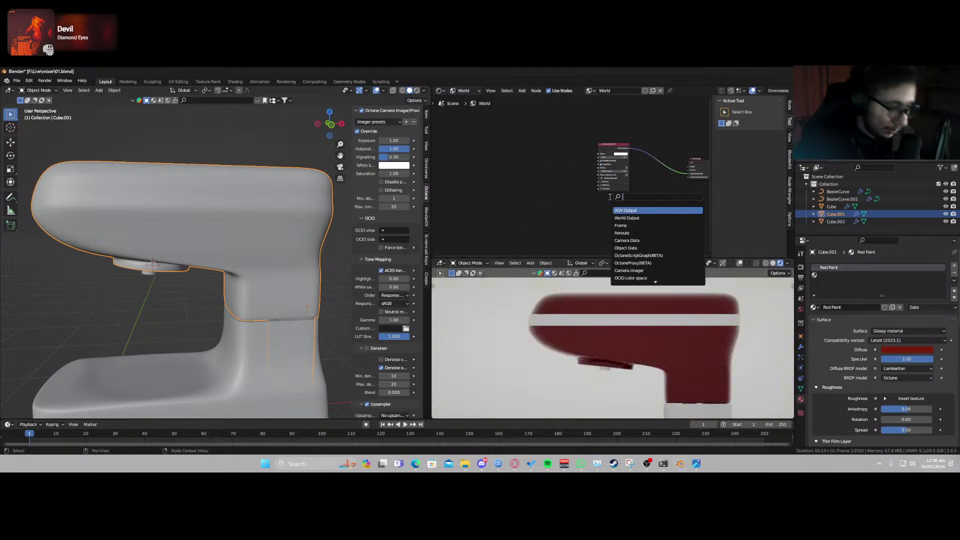
pyautogui.write('rgb')
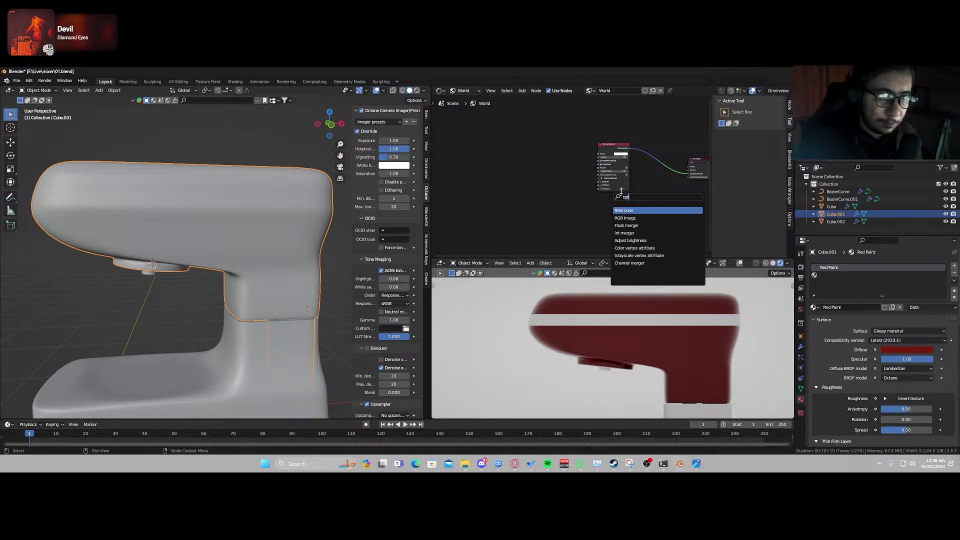
pyautogui.click(627, 217)
pyautogui.click(552, 165)
pyautogui.click(556, 160)
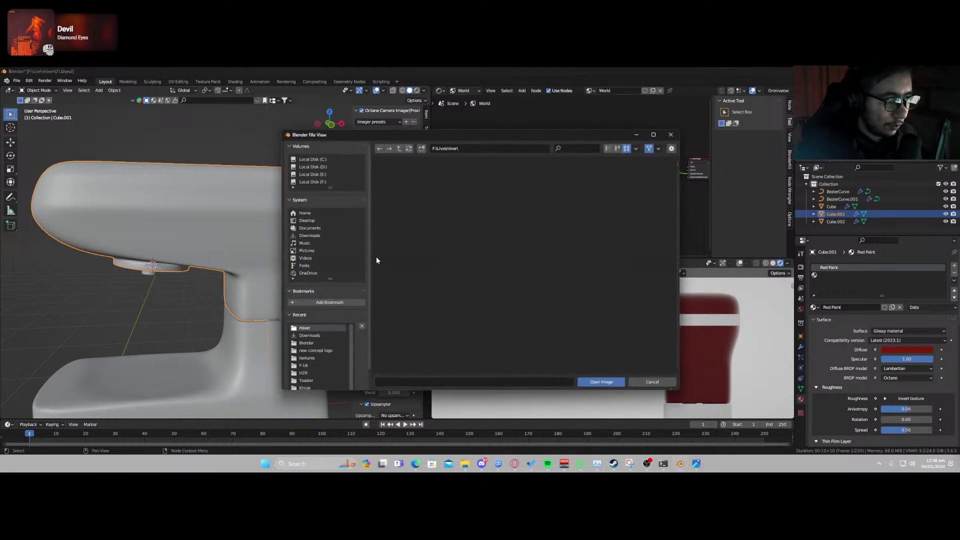
pyautogui.click(320, 336)
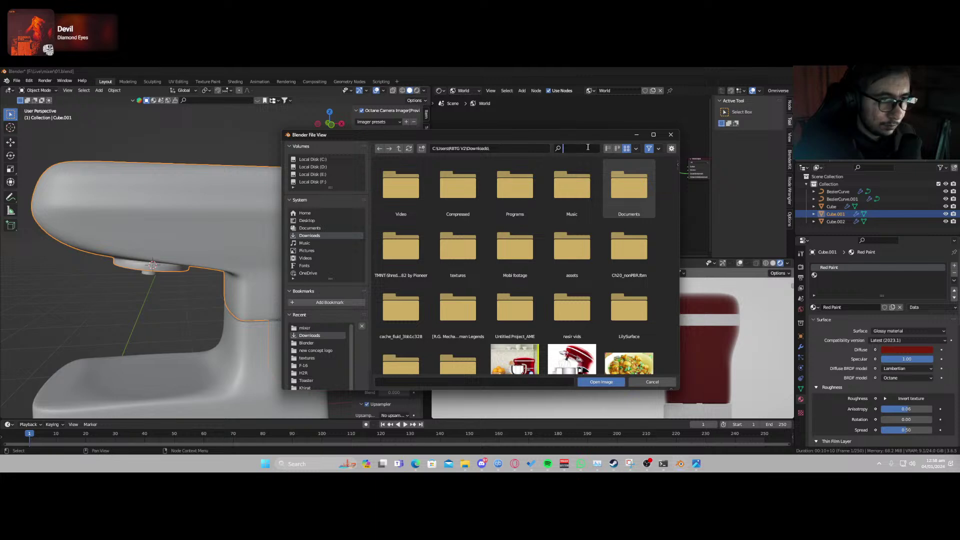
pyautogui.write('stu')
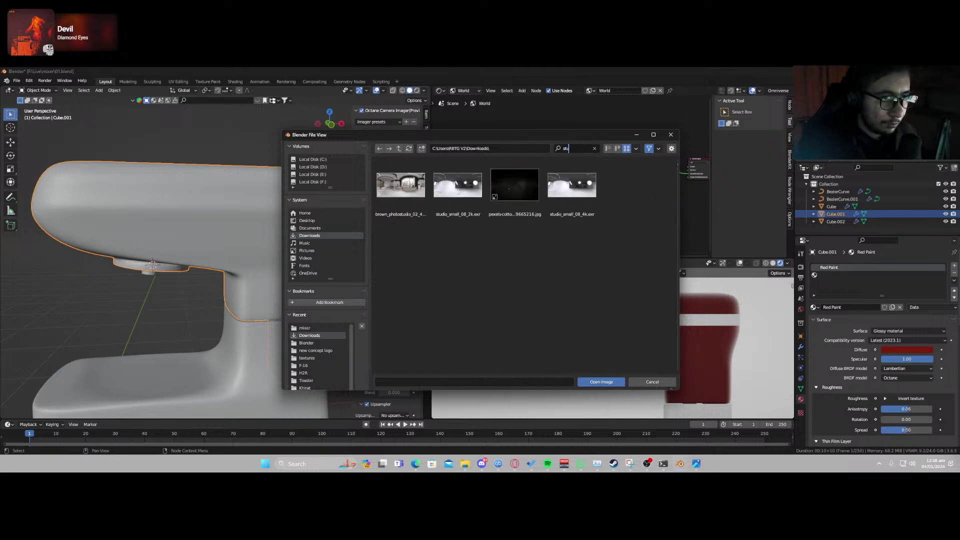
pyautogui.doubleClick(457, 193)
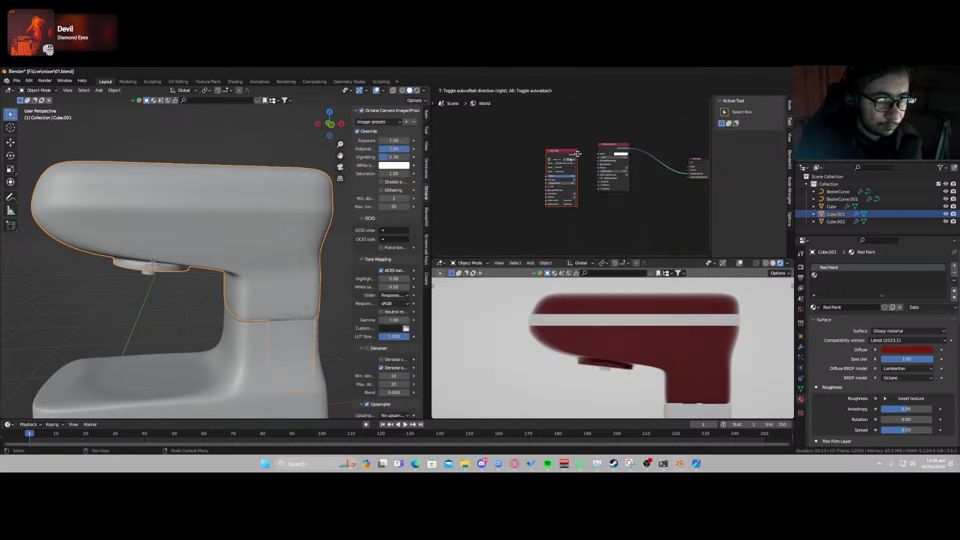
pyautogui.click(569, 152)
pyautogui.moveTo(567, 152); pyautogui.dragTo(601, 154)
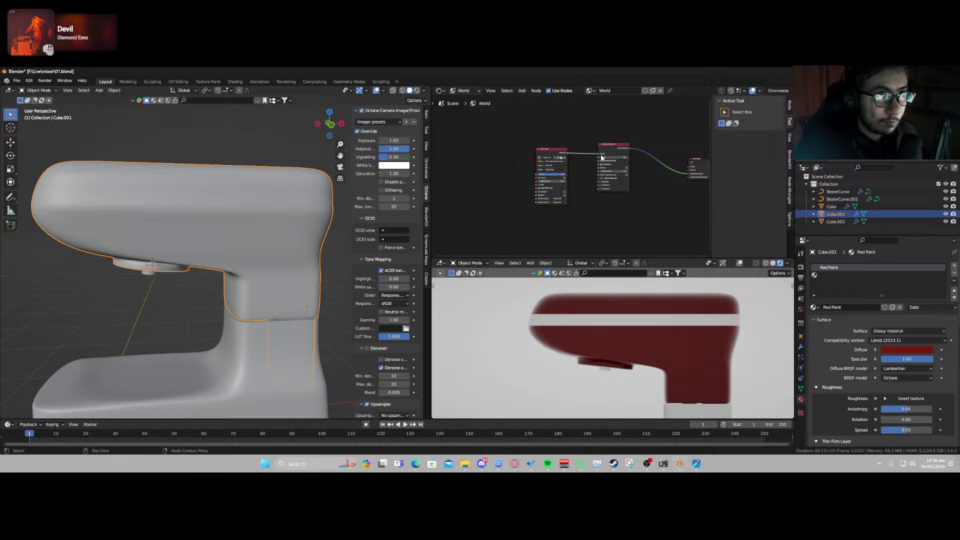
# Save the file and set the RGB image node's legacy gamma to 1.
pyautogui.hotkey('ctrl', 's')
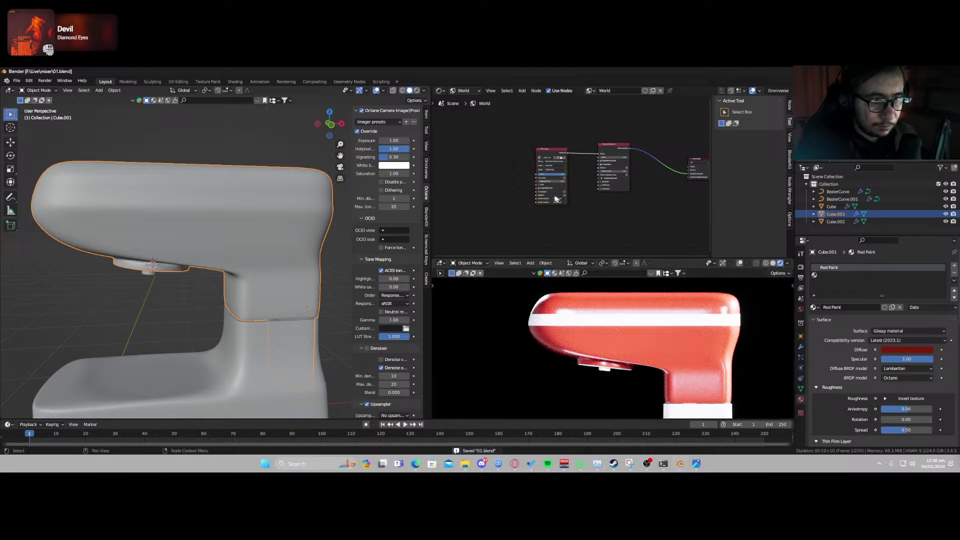
pyautogui.click(554, 180)
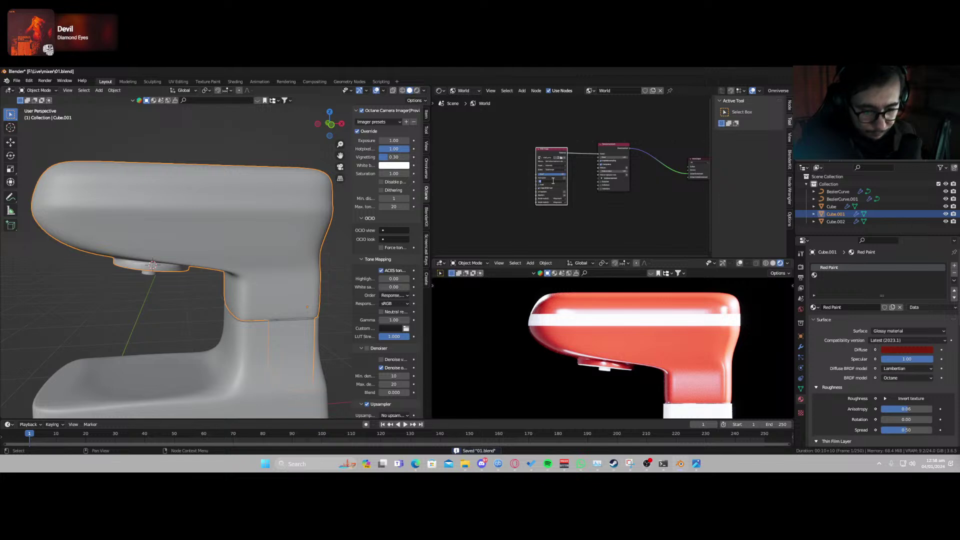
pyautogui.write('1')
pyautogui.press('Return')
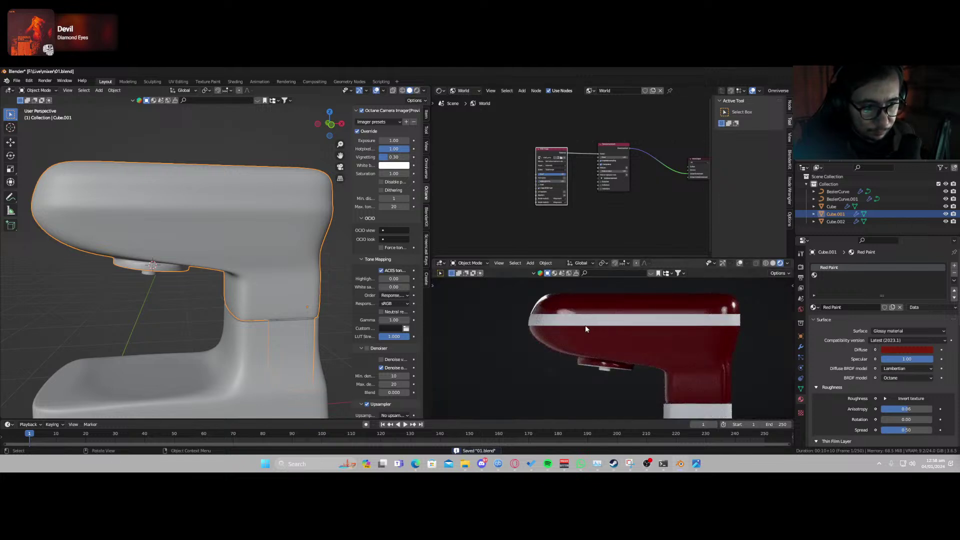
# Add a transform node to the RGB image's UV transform input and set its X translation to 0.75.
pyautogui.scroll(6, 620, 170)
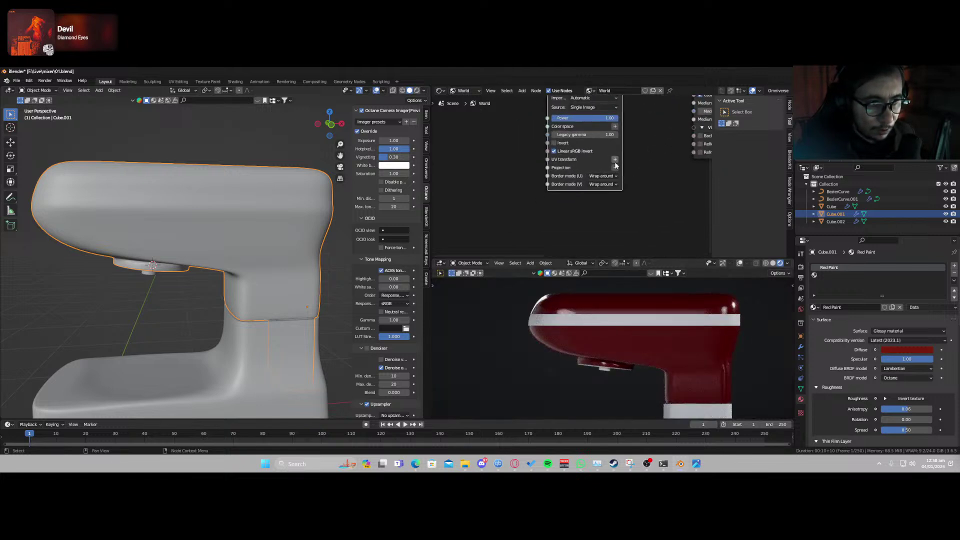
pyautogui.click(615, 160)
pyautogui.moveTo(547, 207); pyautogui.dragTo(601, 142, button='middle')
pyautogui.moveTo(561, 165); pyautogui.dragTo(596, 166)
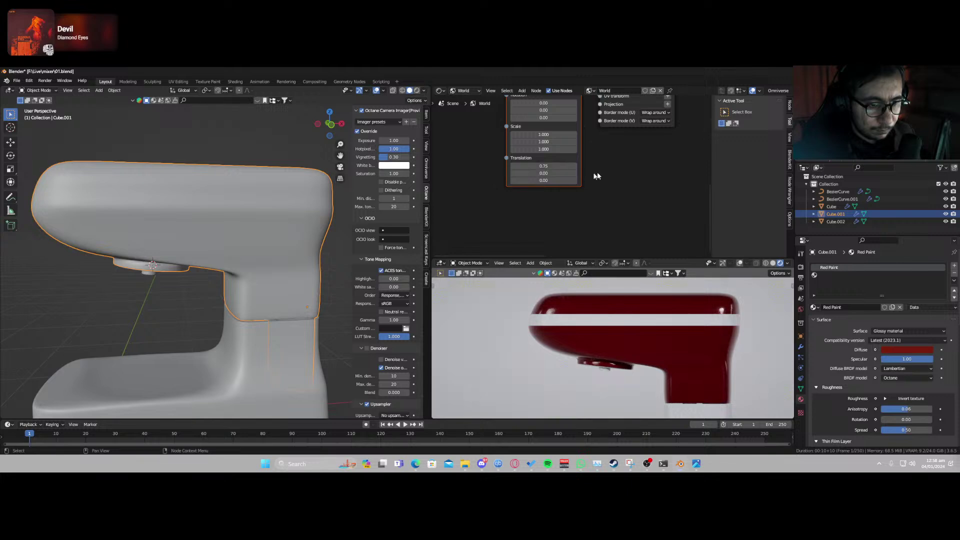
pyautogui.scroll(-5, 638, 166)
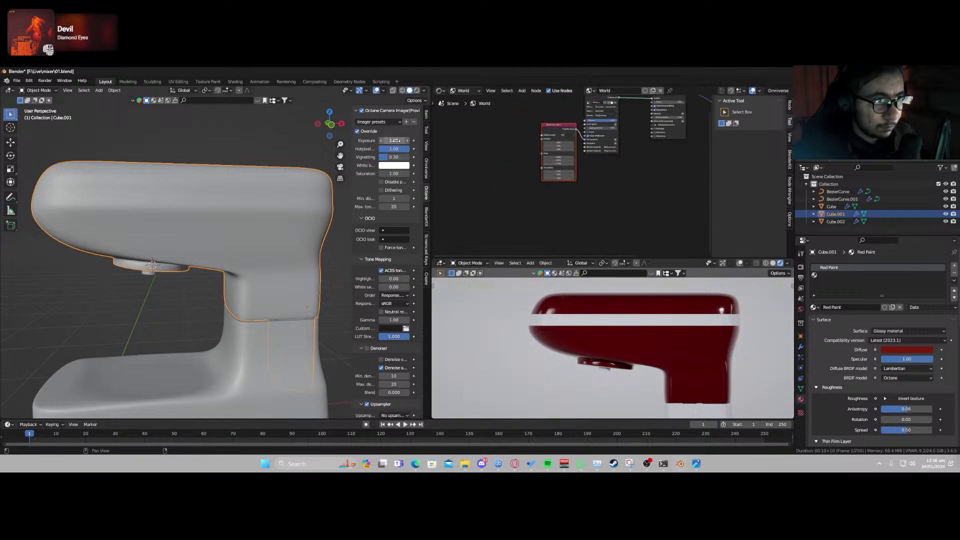
# Raise the camera imager exposure to 2.20 and lower the environment image's X translation to shift the reflections on the mixer.
pyautogui.moveTo(395, 141); pyautogui.dragTo(415, 141)
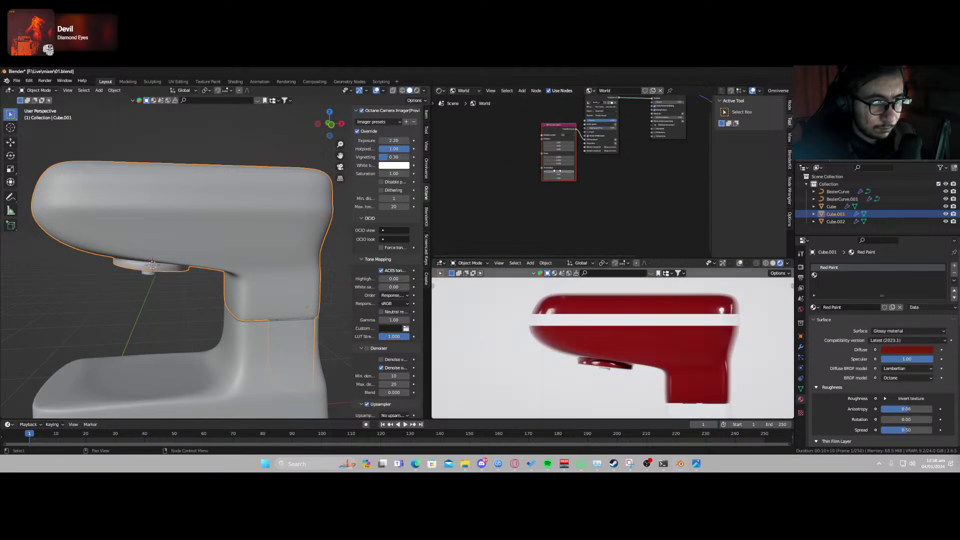
pyautogui.moveTo(557, 171); pyautogui.dragTo(547, 171)
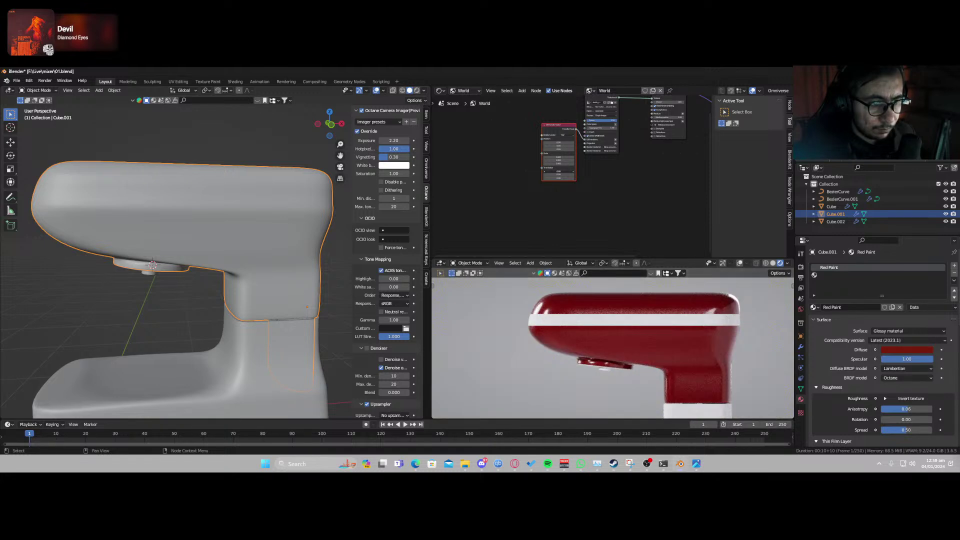
pyautogui.scroll(3, 578, 328)
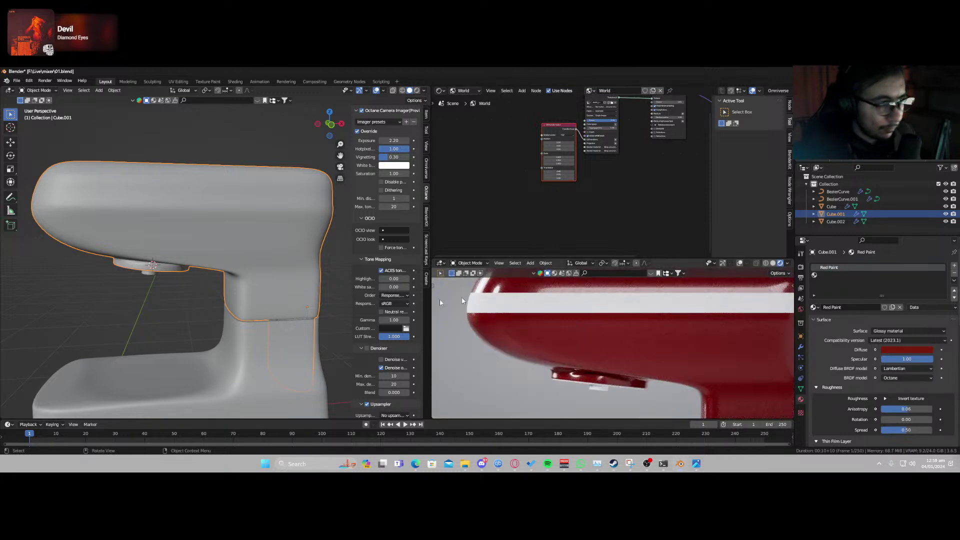
# Return to the object's shader nodes, create a new material in the second slot, and delete its default Universal material node.
pyautogui.click(463, 91)
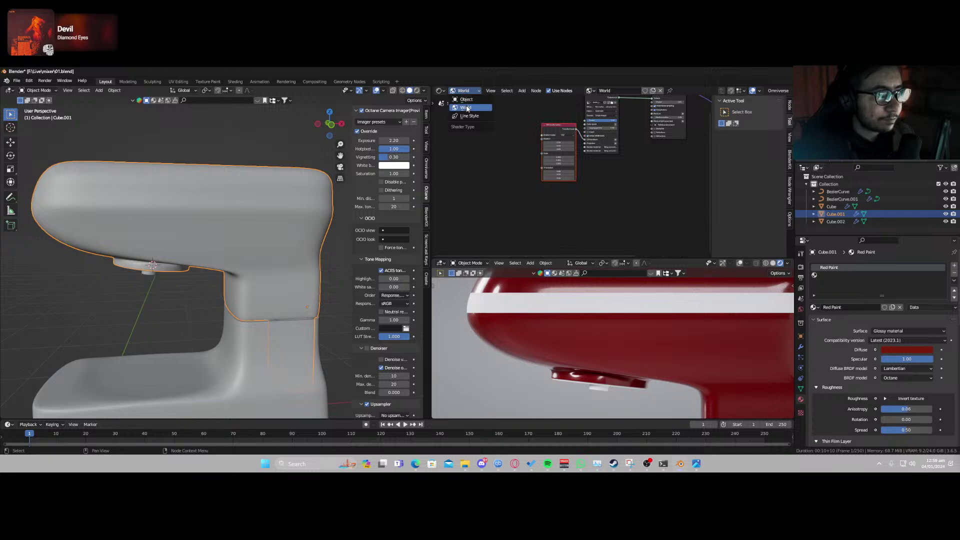
pyautogui.click(466, 100)
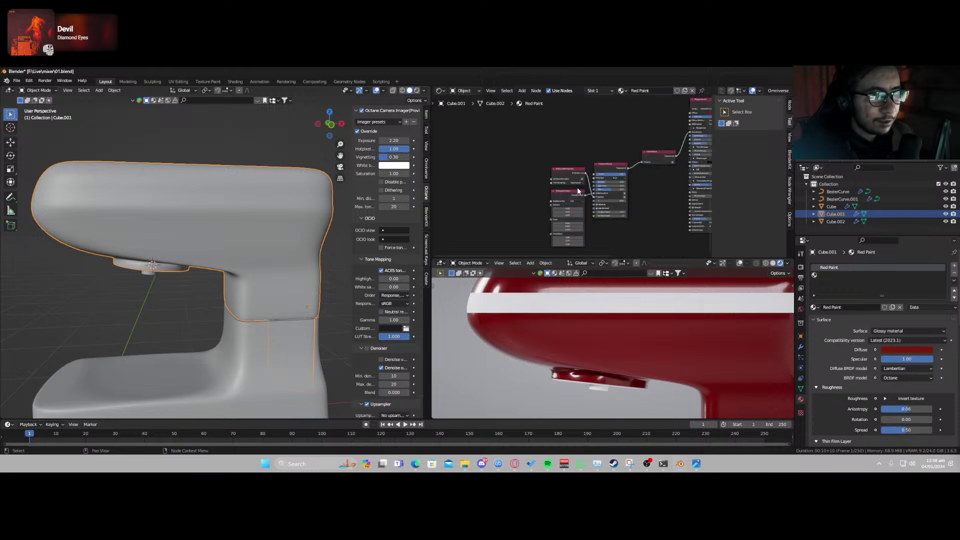
pyautogui.click(830, 275)
pyautogui.click(849, 309)
pyautogui.press('Home')
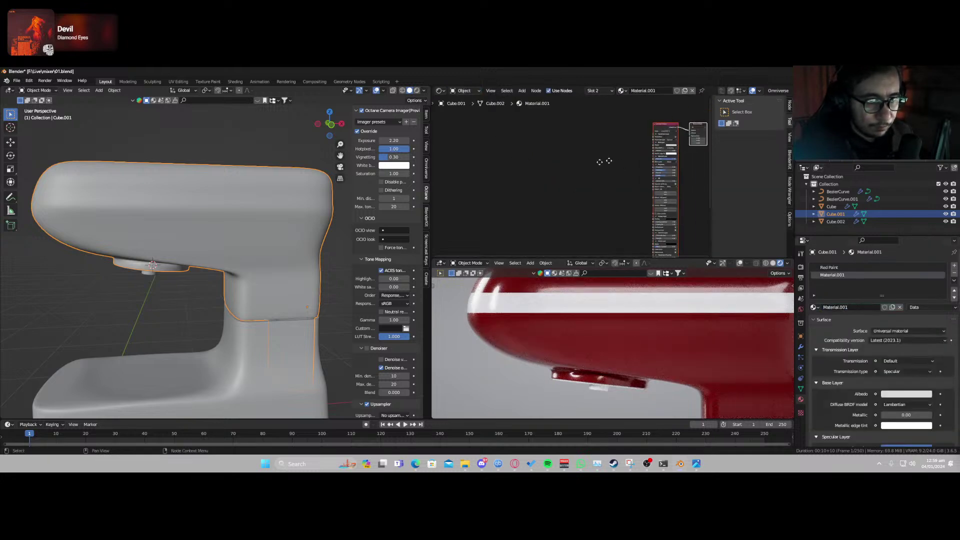
pyautogui.press('x')
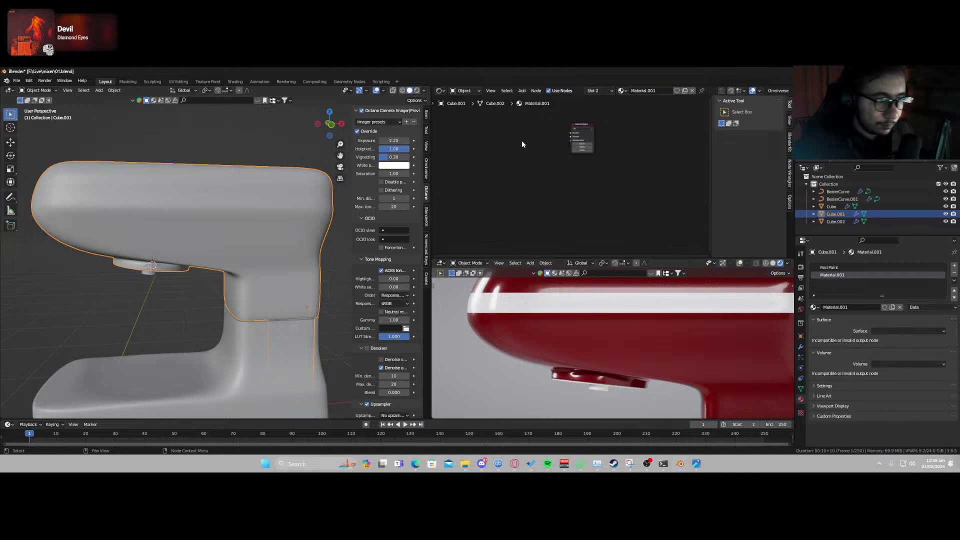
# Add a Metallic material node to the stripe material and connect it to the Material Output's surface.
pyautogui.hotkey('shift', 'a')
pyautogui.write('met')
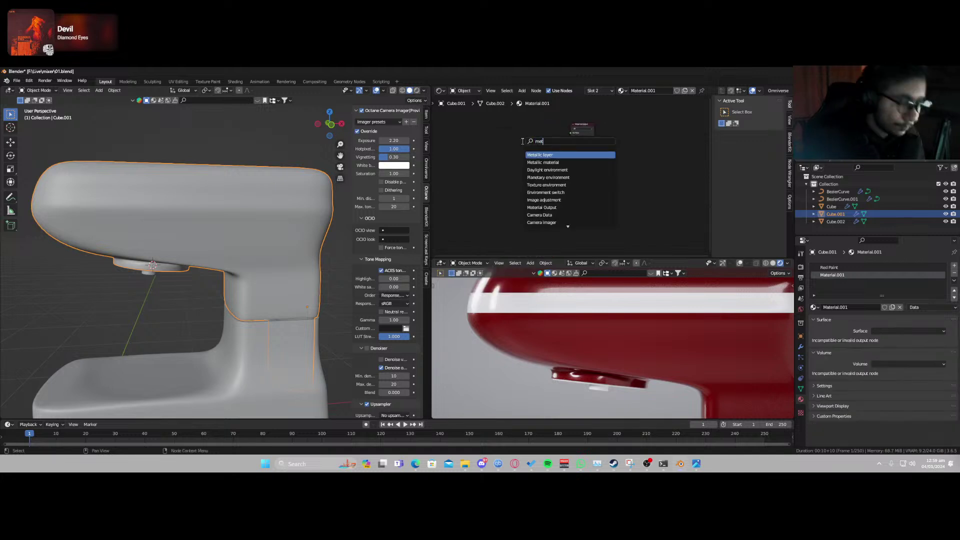
pyautogui.click(543, 162)
pyautogui.click(493, 115)
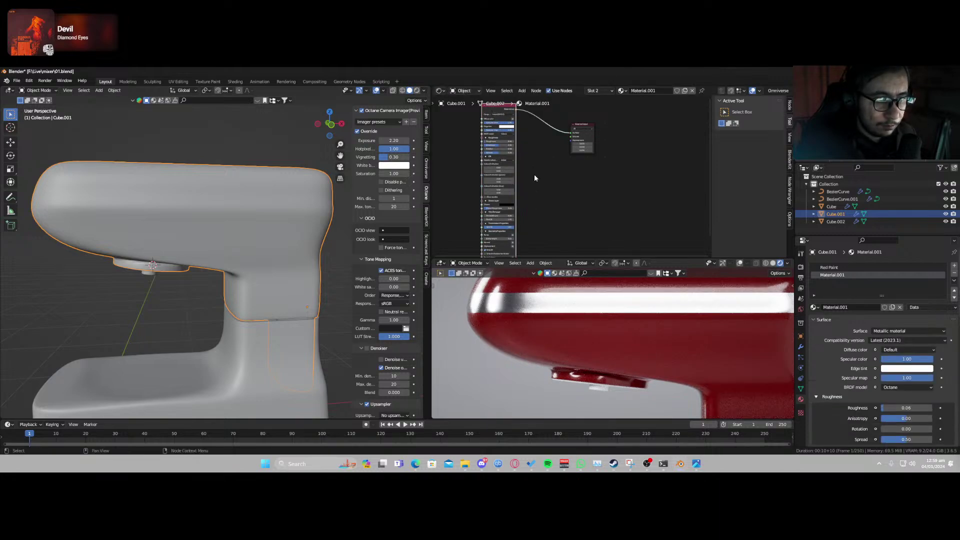
# Set the Metallic material node's roughness to 0.21.
pyautogui.moveTo(535, 174); pyautogui.dragTo(563, 195, button='middle')
pyautogui.scroll(7, 562, 194)
pyautogui.moveTo(484, 161)
pyautogui.mouseDown()
pyautogui.moveTo(507, 161)
pyautogui.moveTo(492, 162)
pyautogui.mouseUp()
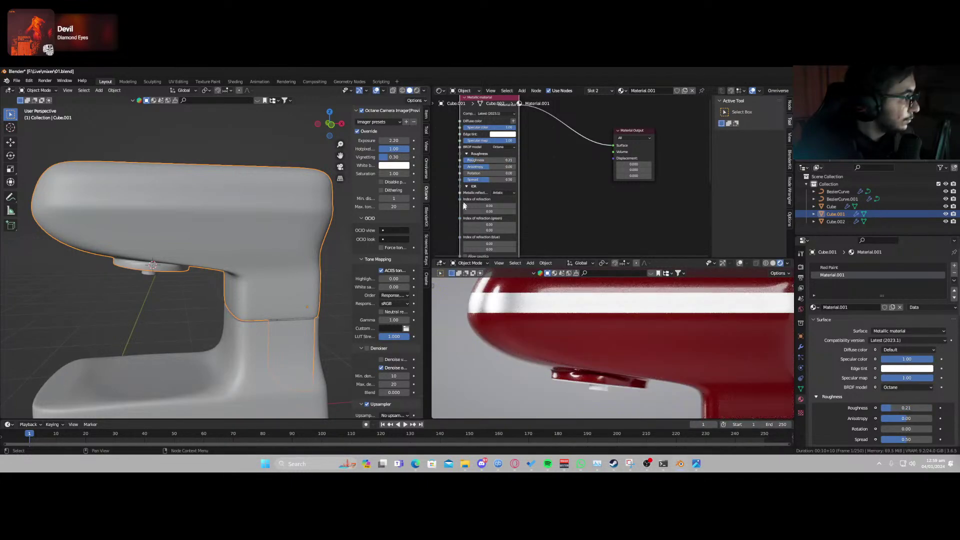
# Extrude the stripe faces around the mixer head in place and fatten them outward into a raised trim band.
pyautogui.press('Tab')
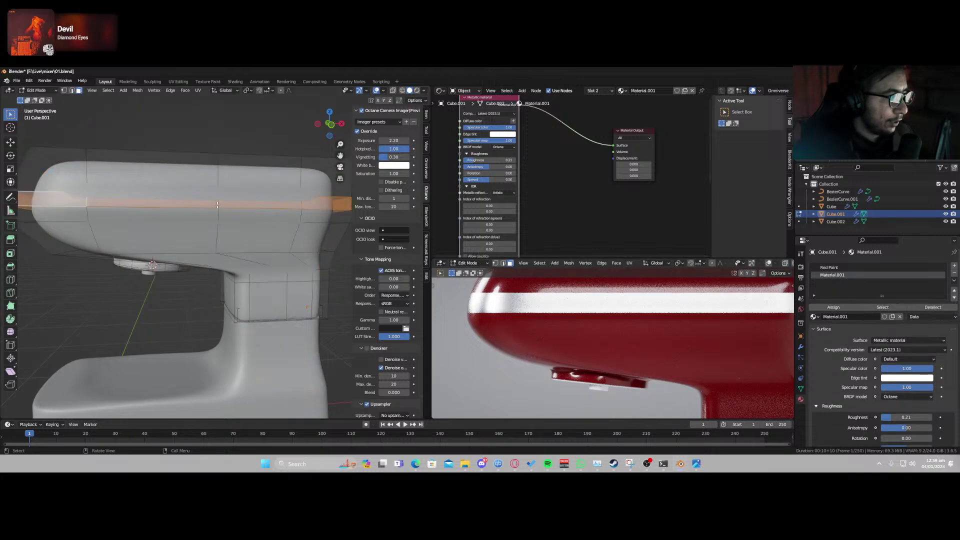
pyautogui.moveTo(239, 230); pyautogui.dragTo(245, 221, button='middle')
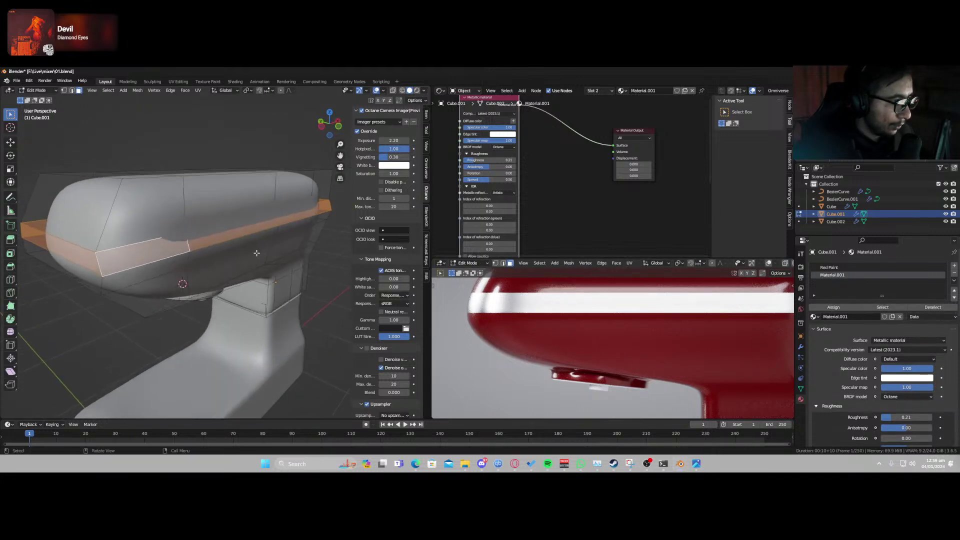
pyautogui.press('e')
pyautogui.press('Return')
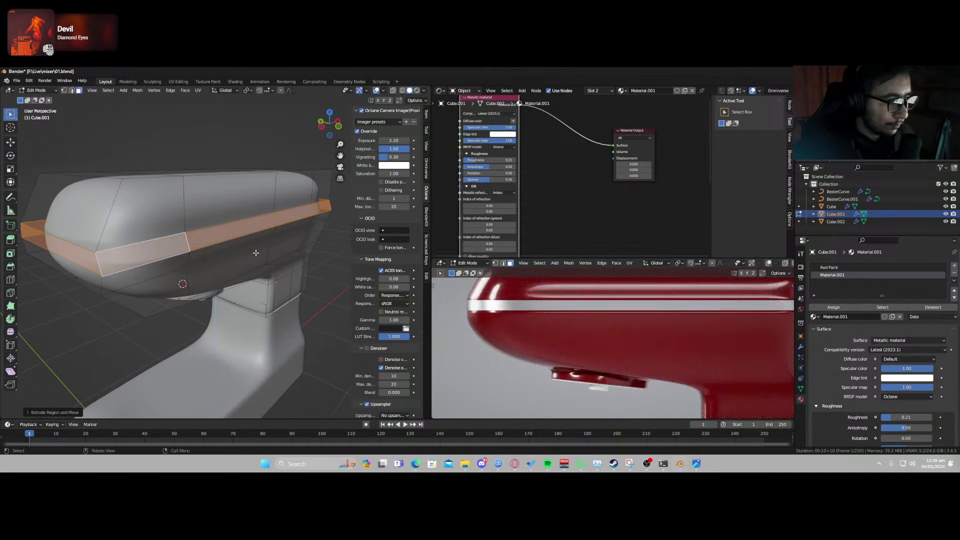
pyautogui.hotkey('alt', 's')
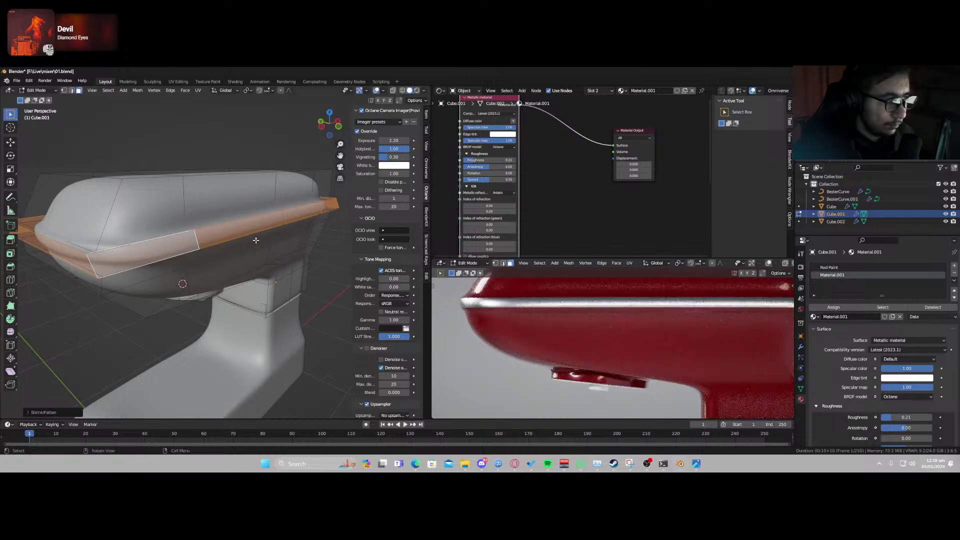
pyautogui.click(256, 240)
# Grow the selection to include the trim band's side faces and assign them Material.001.
pyautogui.moveTo(235, 239); pyautogui.dragTo(247, 243, button='middle')
pyautogui.press('ctrl+KP_Add')
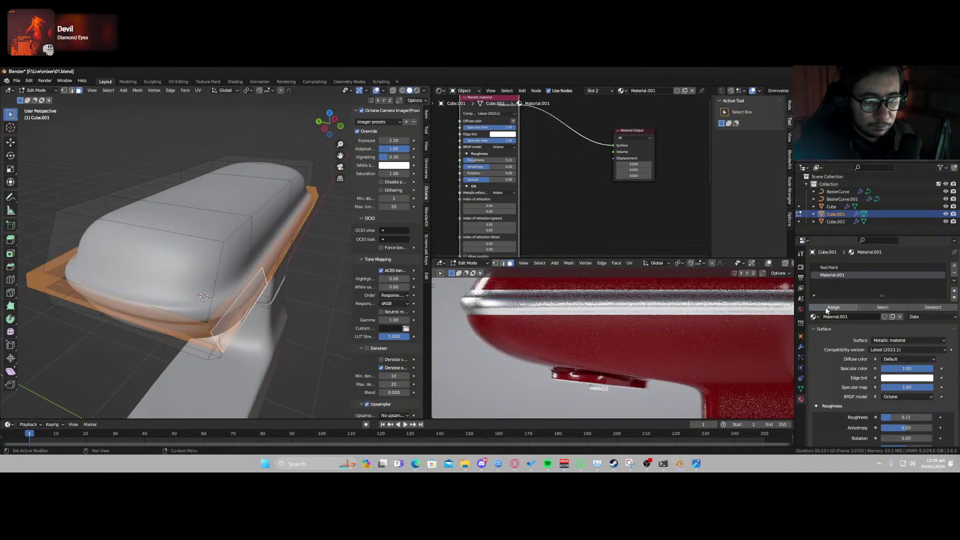
pyautogui.press('Tab')
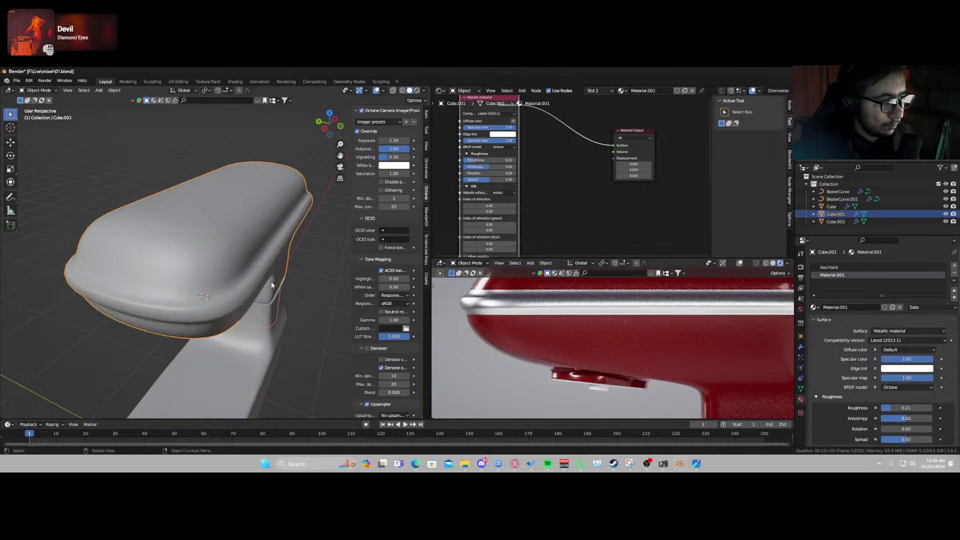
pyautogui.scroll(-4, 567, 285)
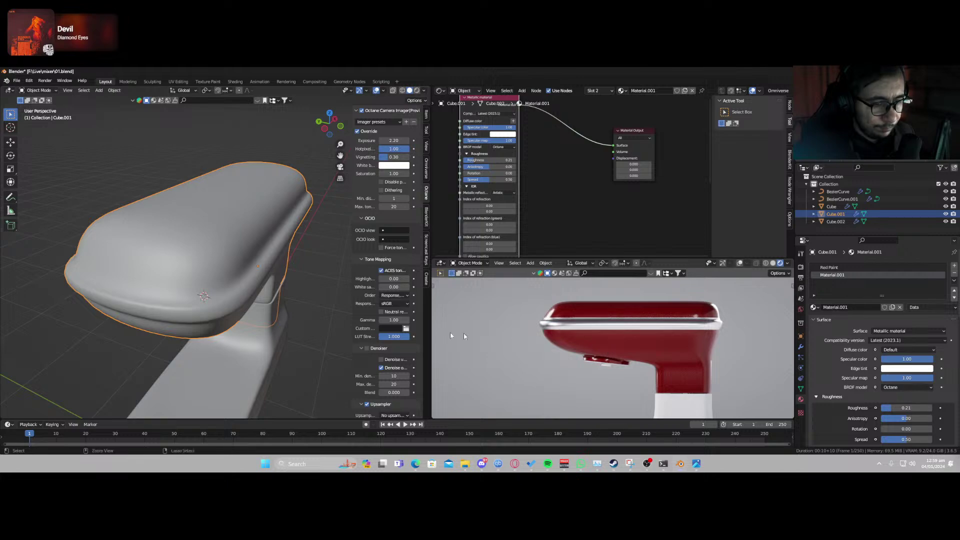
# Add a loop cut around the upper head shell and slide it down close to the trim band to sharpen the edge.
pyautogui.press('Tab')
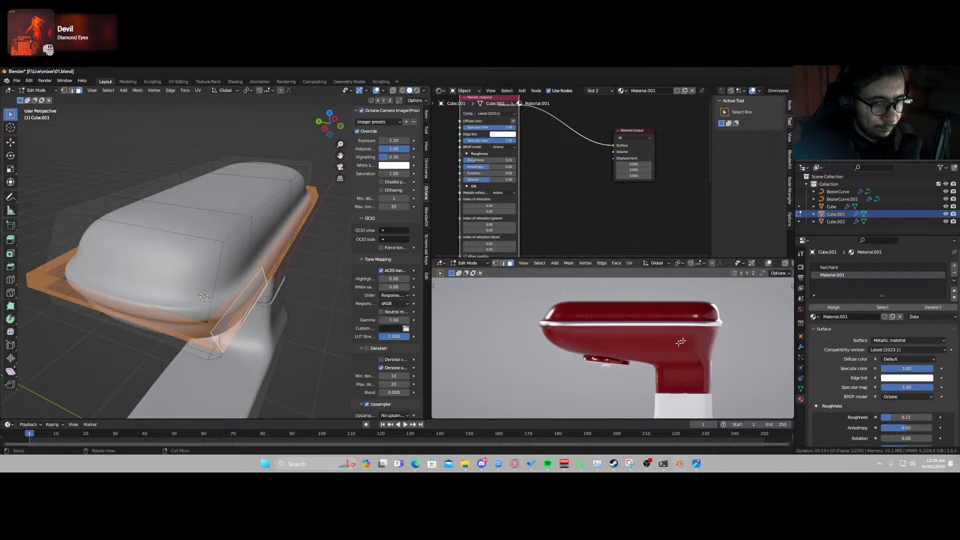
pyautogui.scroll(4, 588, 334)
pyautogui.moveTo(588, 335); pyautogui.dragTo(546, 348, button='middle')
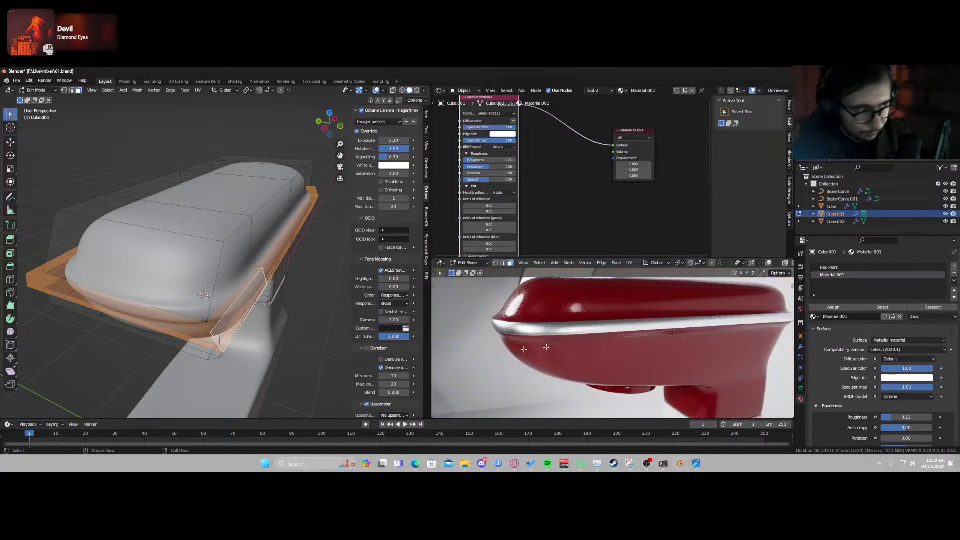
pyautogui.click(192, 295)
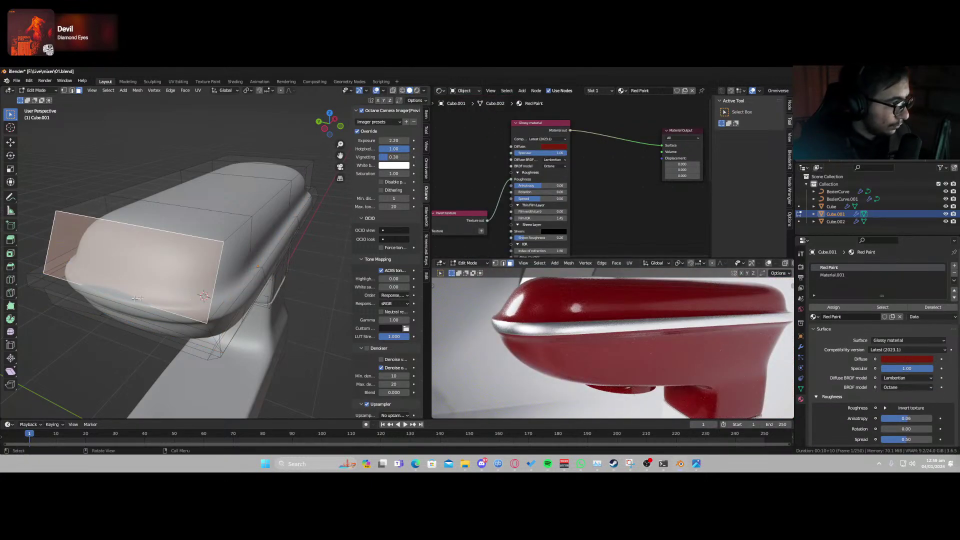
pyautogui.hotkey('ctrl', 'r')
pyautogui.click(254, 249)
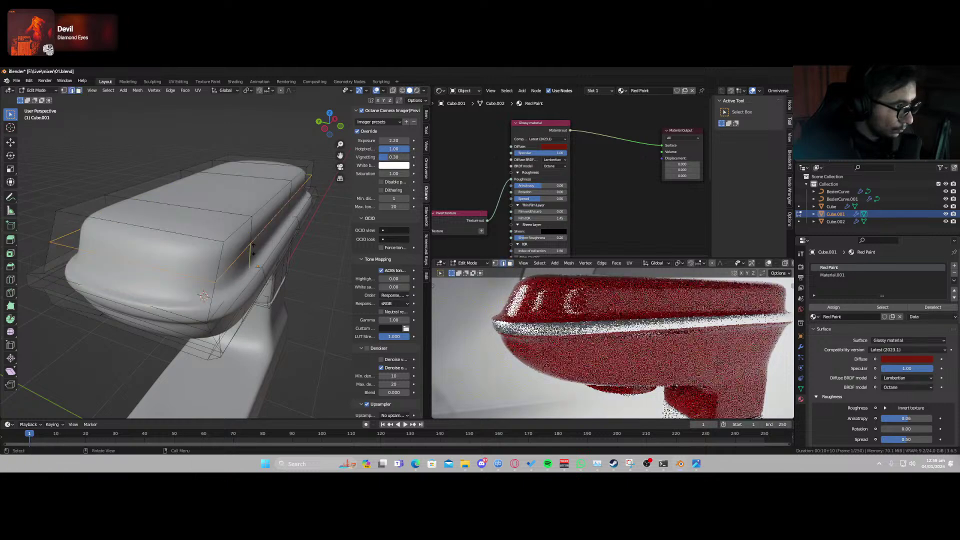
pyautogui.click(246, 275)
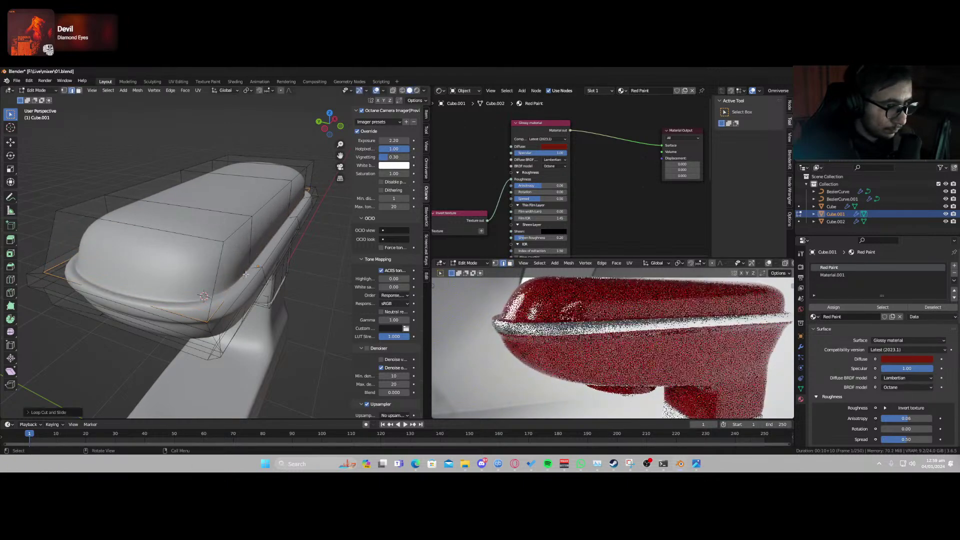
# Add a loop cut around the lower head shell, slide it up against the trim band, and return to Object Mode.
pyautogui.moveTo(243, 310); pyautogui.dragTo(223, 248, button='middle')
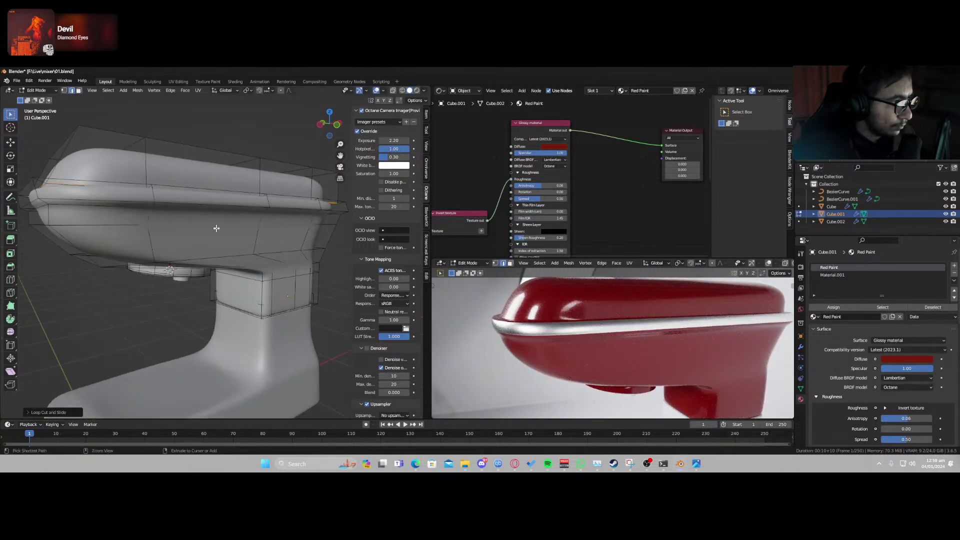
pyautogui.hotkey('ctrl', 'r')
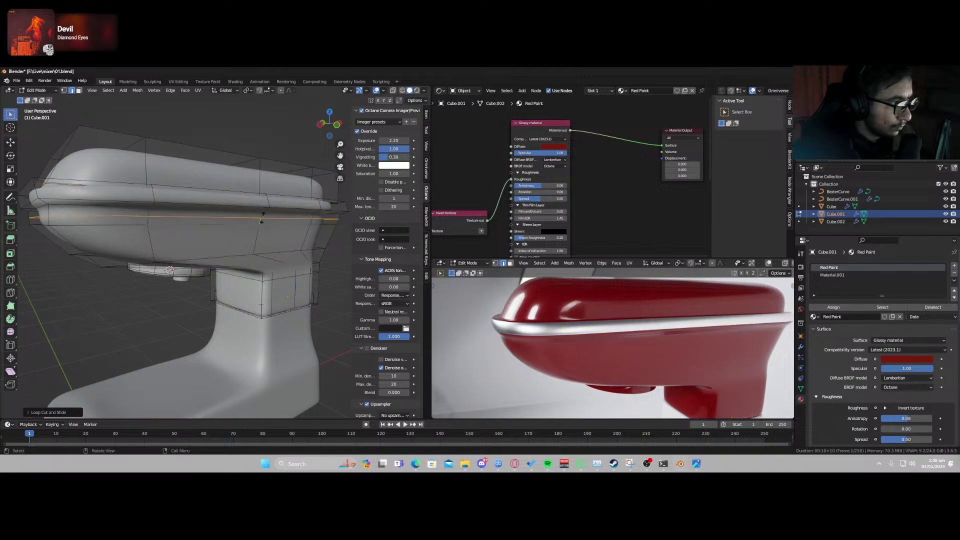
pyautogui.click(264, 214)
pyautogui.click(262, 206)
pyautogui.press('Tab')
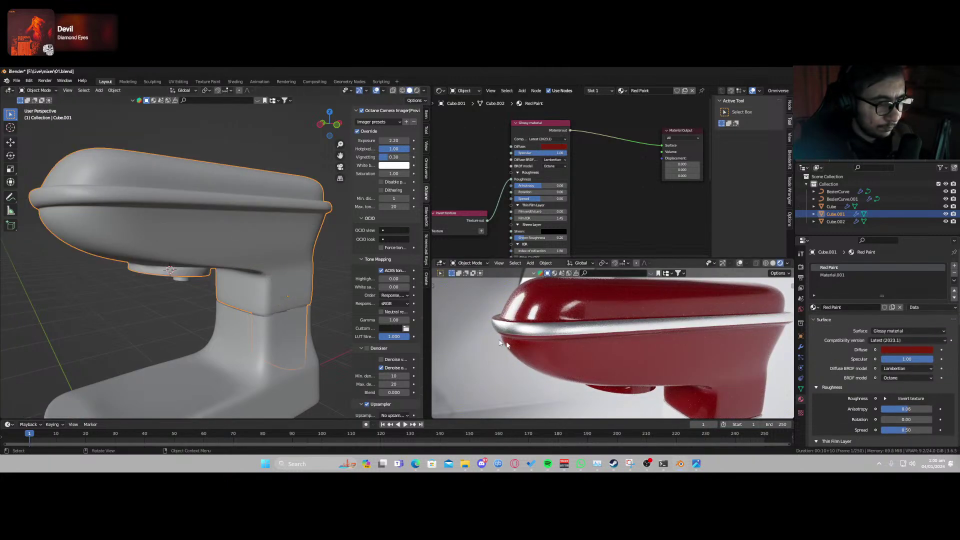
# Assign the existing Red Paint material to the attachment hub under the mixer head.
pyautogui.scroll(-5, 576, 340)
pyautogui.moveTo(575, 340); pyautogui.dragTo(632, 300, button='middle')
pyautogui.click(633, 300)
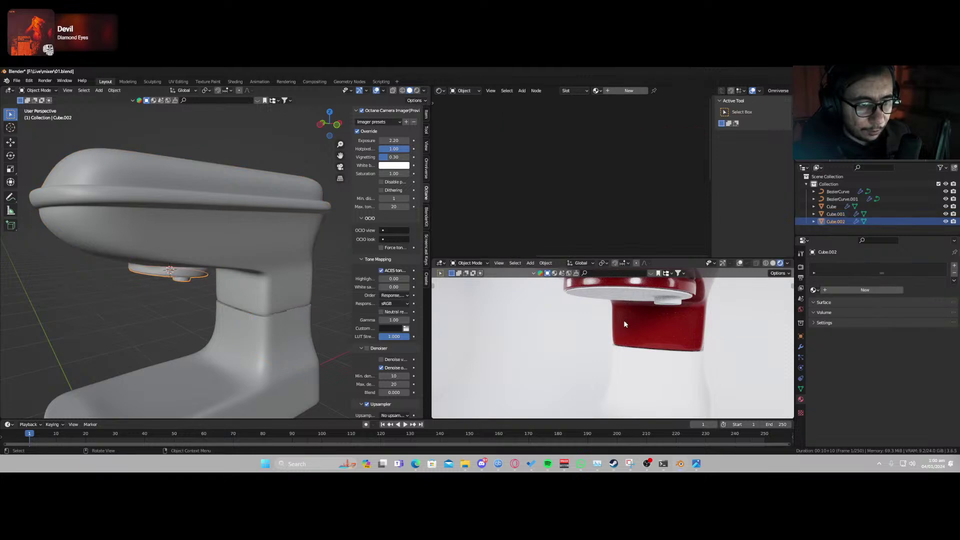
pyautogui.click(813, 290)
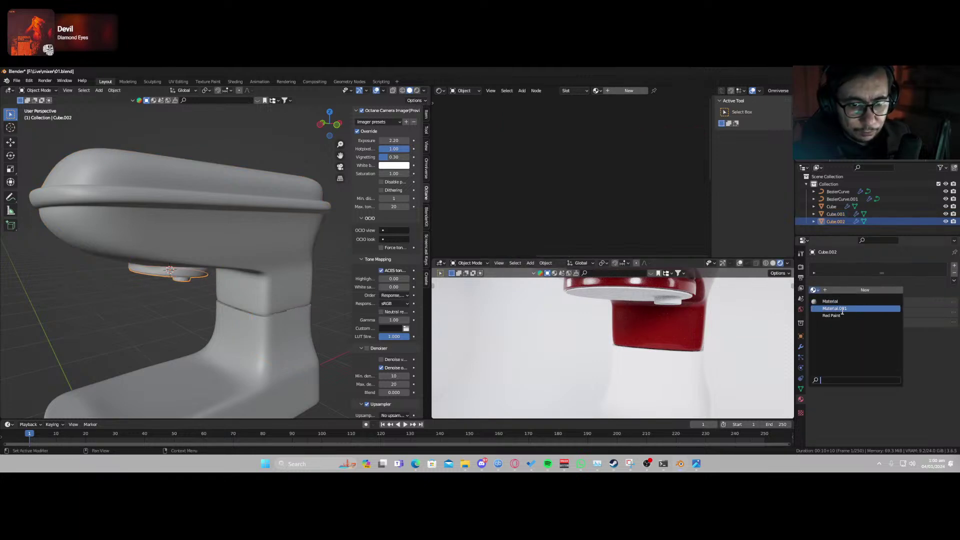
pyautogui.click(841, 316)
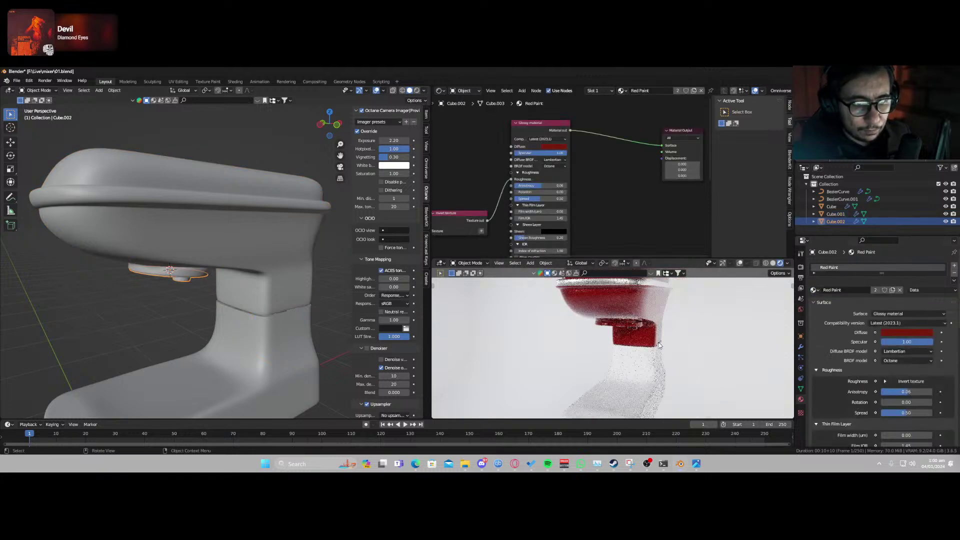
# Assign the existing Red Paint material to the mixer's base and column object.
pyautogui.scroll(-2, 659, 344)
pyautogui.click(621, 388)
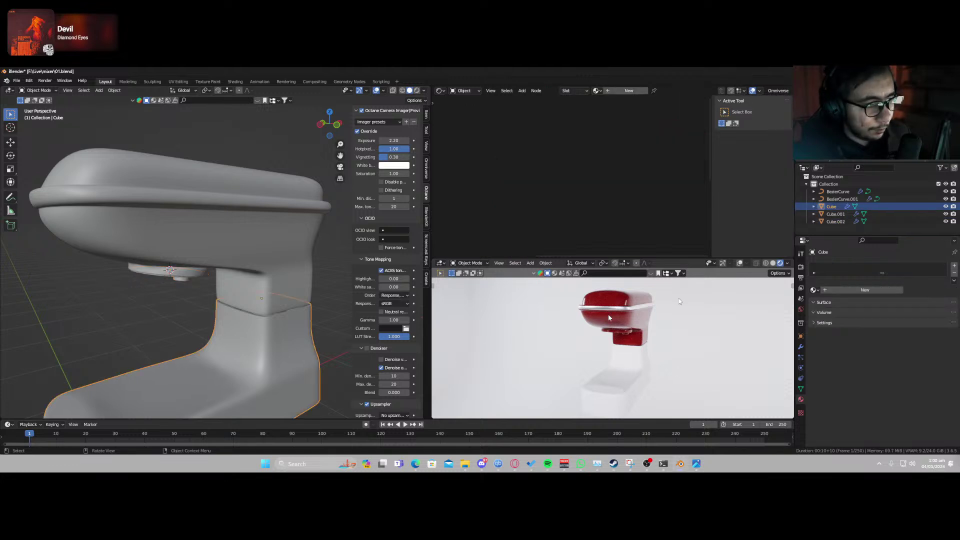
pyautogui.click(814, 290)
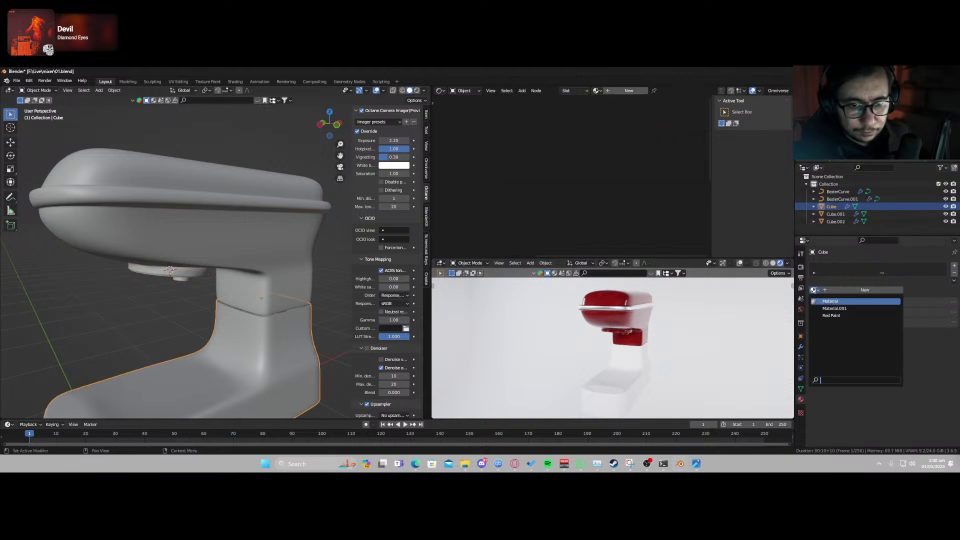
pyautogui.click(847, 315)
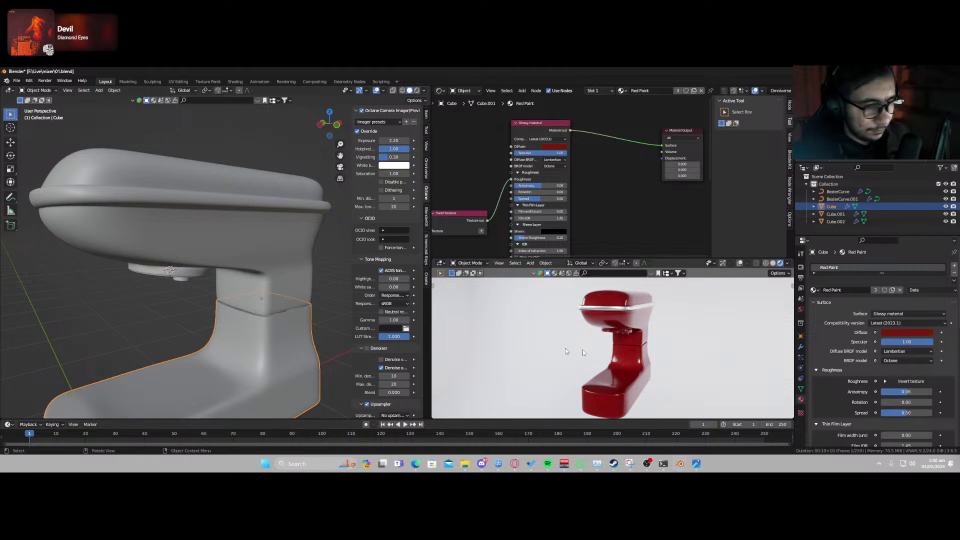
# Examine the red base and column in the render preview up close and from the front, and save the file.
pyautogui.moveTo(649, 356); pyautogui.dragTo(547, 328, button='middle')
pyautogui.scroll(2, 643, 365)
pyautogui.scroll(3, 556, 340)
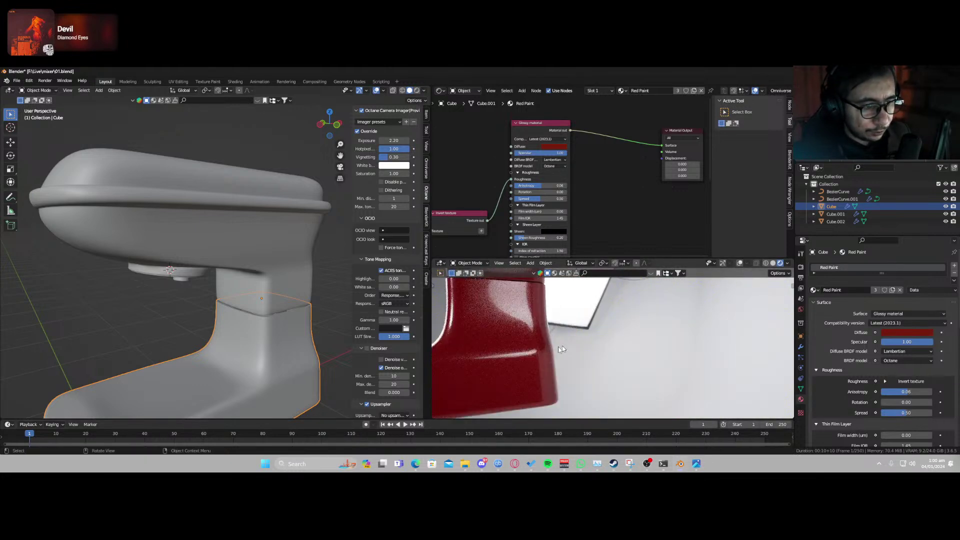
pyautogui.scroll(-1, 515, 344)
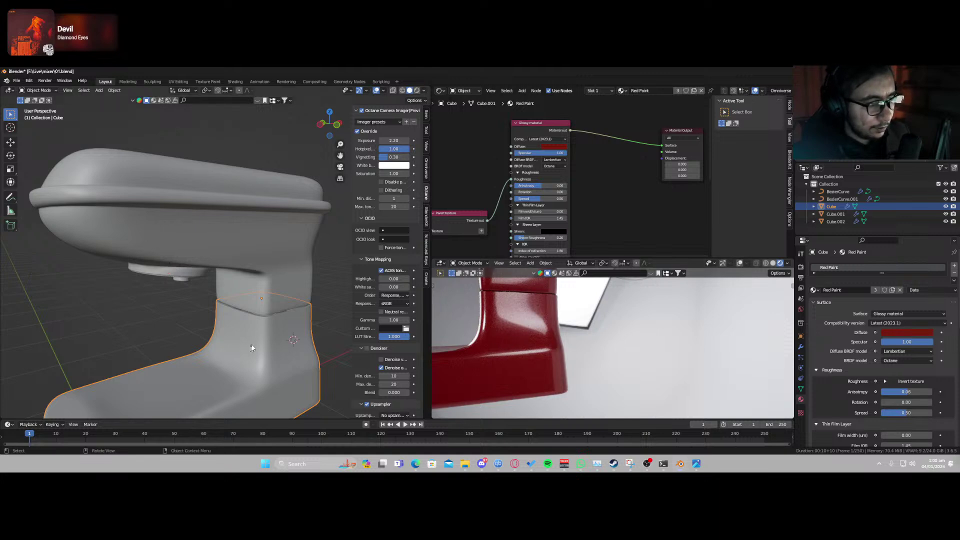
pyautogui.moveTo(293, 340); pyautogui.dragTo(331, 344, button='middle')
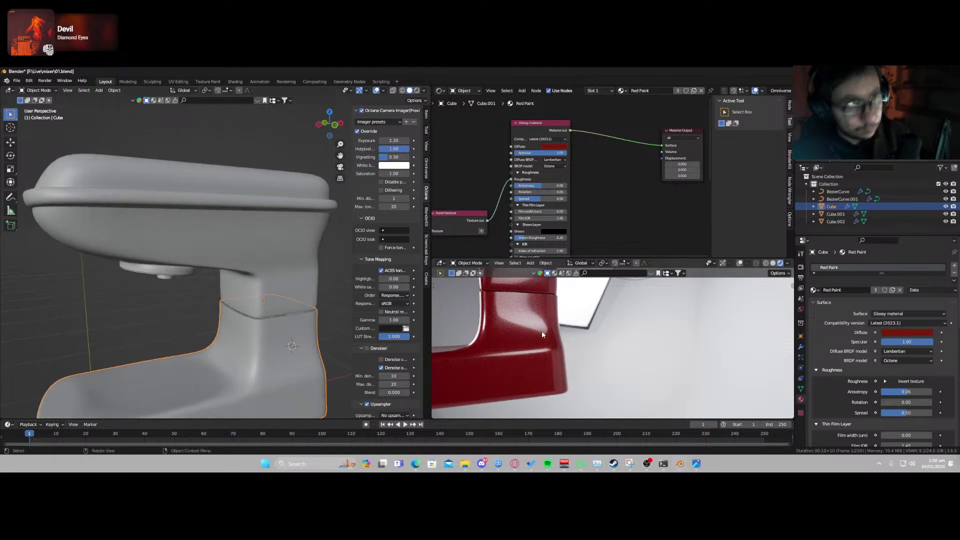
pyautogui.press('KP_7')
pyautogui.press('KP_1')
pyautogui.scroll(-4, 542, 331)
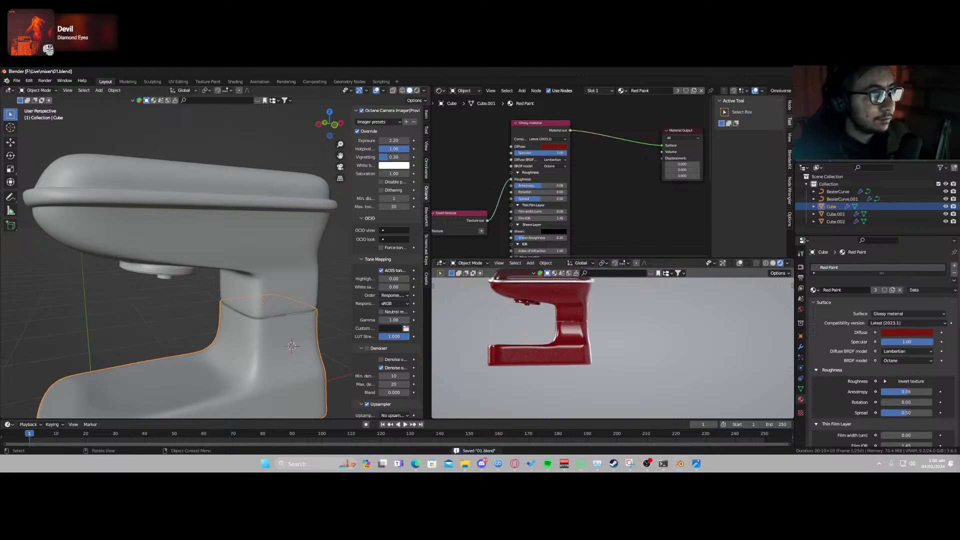
# Add two lengthwise loop cuts to the base's underside, one near each long side.
pyautogui.moveTo(236, 385); pyautogui.dragTo(250, 263, button='middle')
pyautogui.press('Tab')
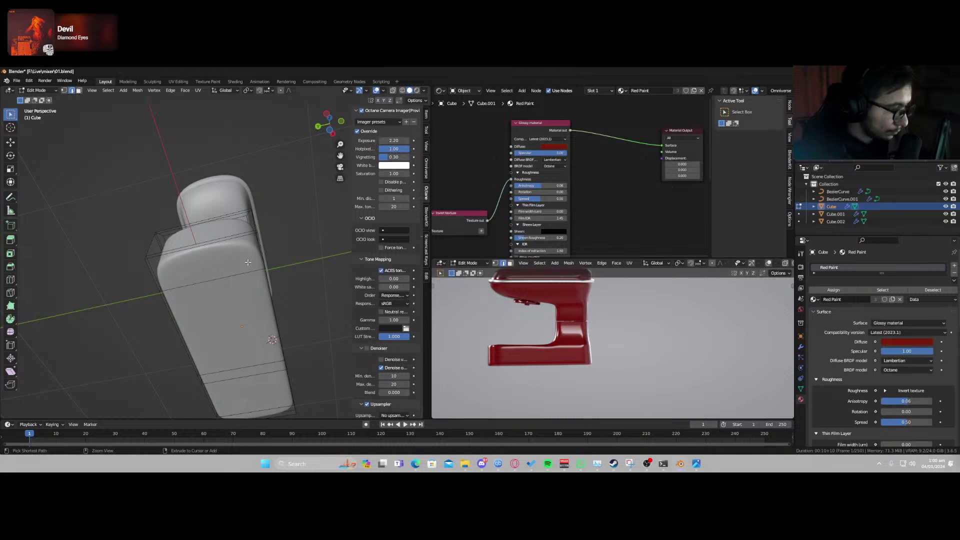
pyautogui.hotkey('ctrl', 'r')
pyautogui.click(248, 262)
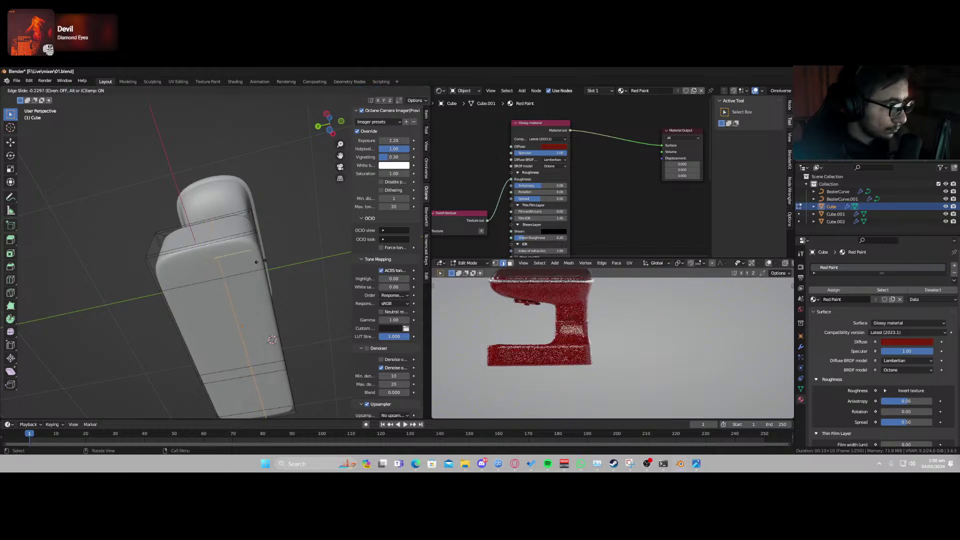
pyautogui.click(275, 259)
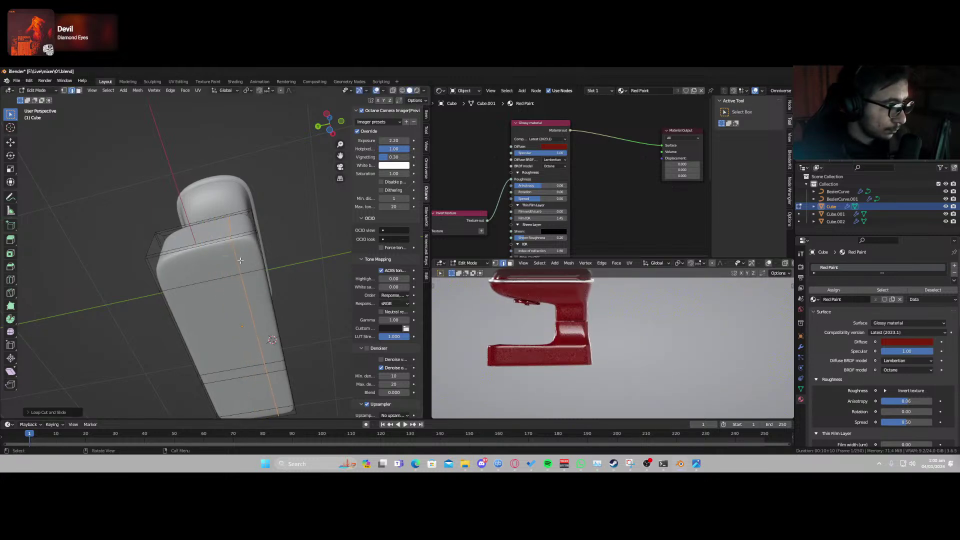
pyautogui.hotkey('ctrl', 'r')
pyautogui.click(212, 262)
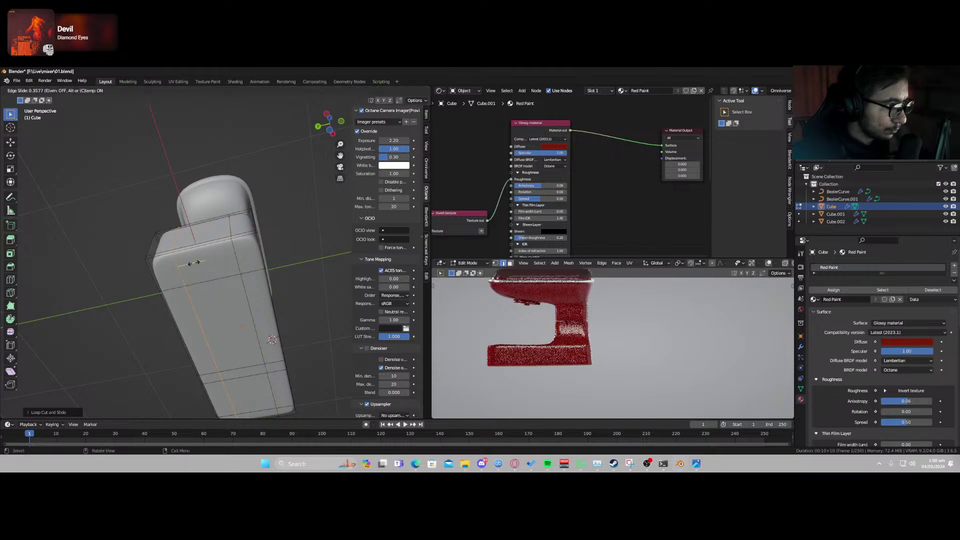
pyautogui.rightClick(20, 161)
pyautogui.click(79, 90)
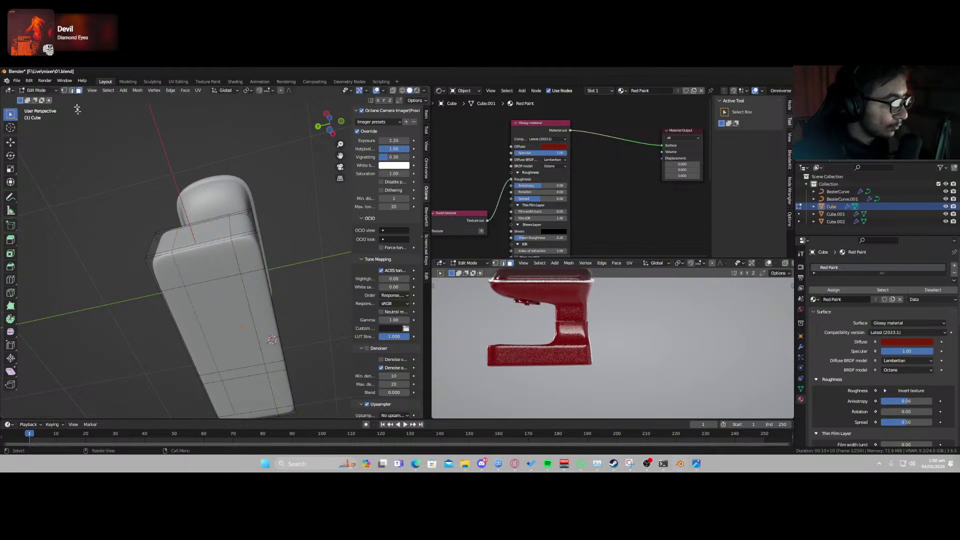
pyautogui.click(167, 263)
pyautogui.keyDown('shift'); pyautogui.click(247, 252); pyautogui.keyUp('shift')
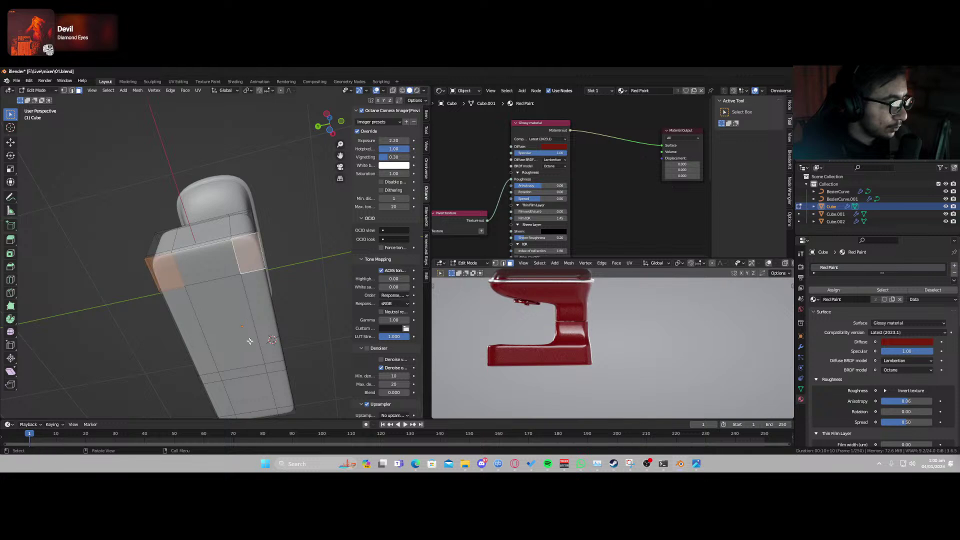
pyautogui.moveTo(248, 252); pyautogui.dragTo(229, 297, button='middle')
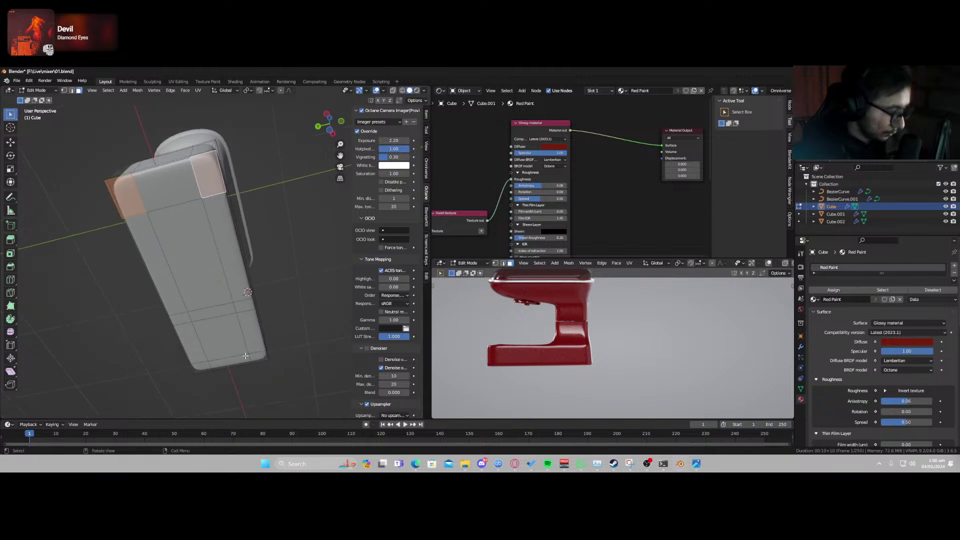
pyautogui.press('v')
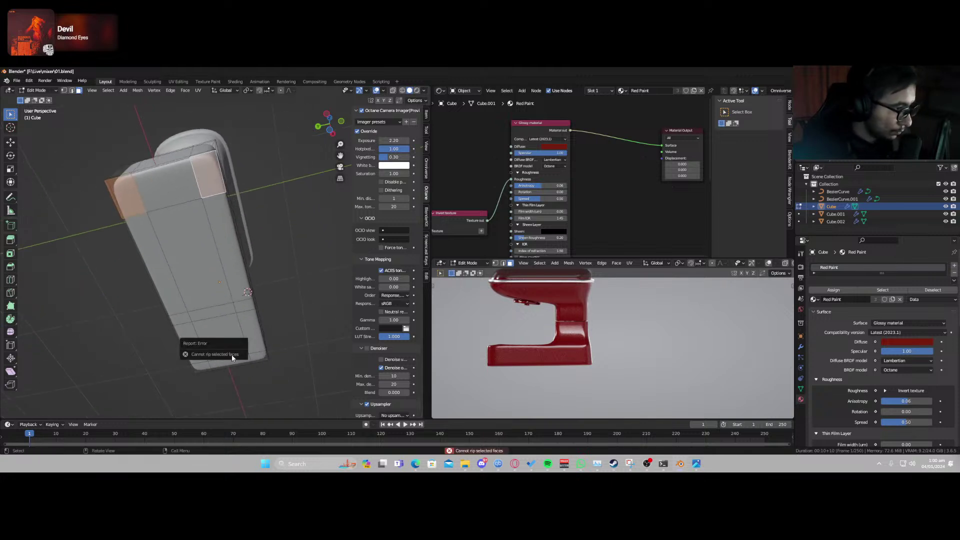
pyautogui.click(233, 354)
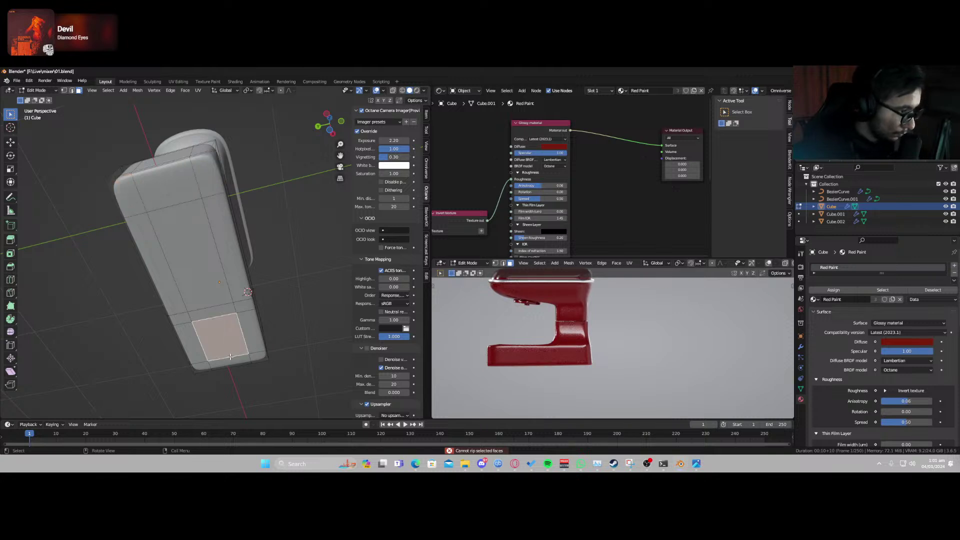
# Move the crosswise row of edges at the column end of the base's underside inward along the X axis.
pyautogui.press('2')
pyautogui.click(228, 356)
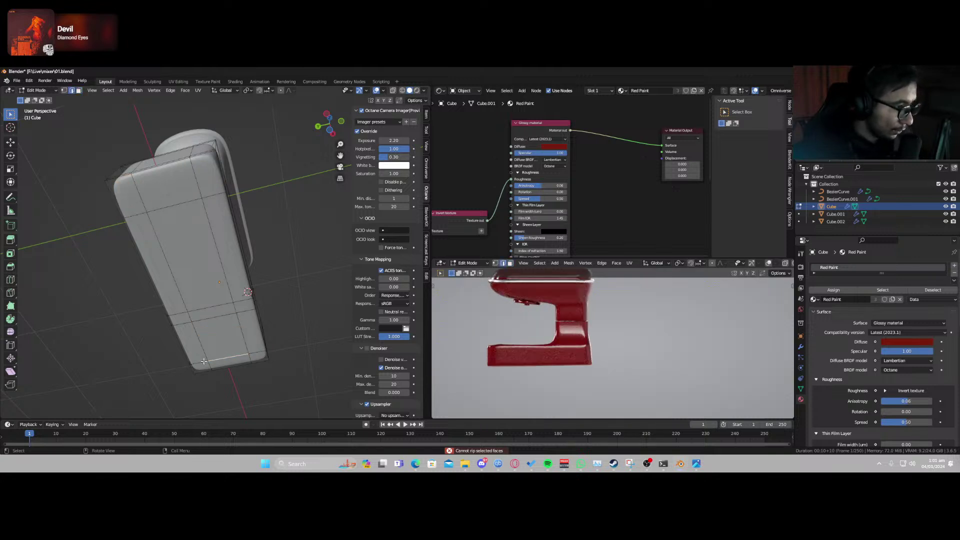
pyautogui.keyDown('shift'); pyautogui.click(254, 354); pyautogui.keyUp('shift')
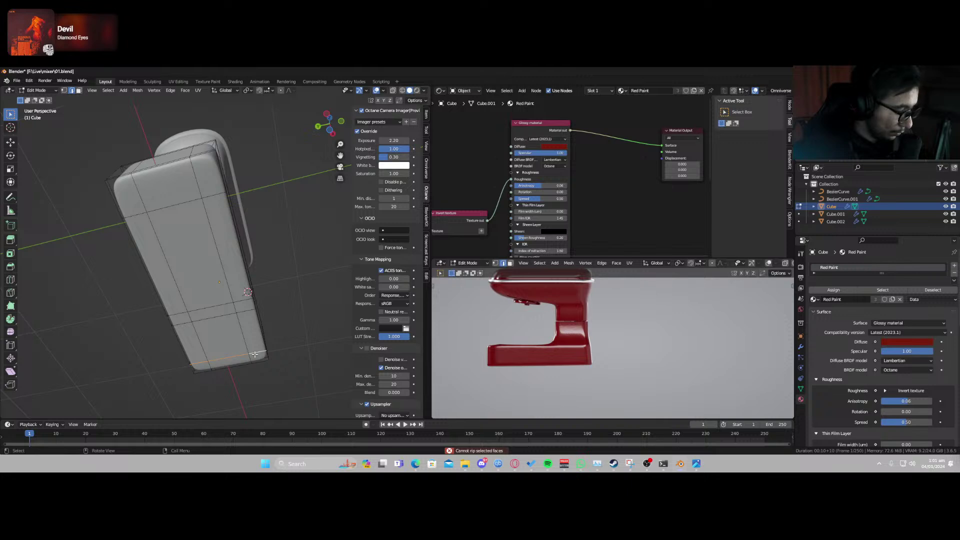
pyautogui.press('g')
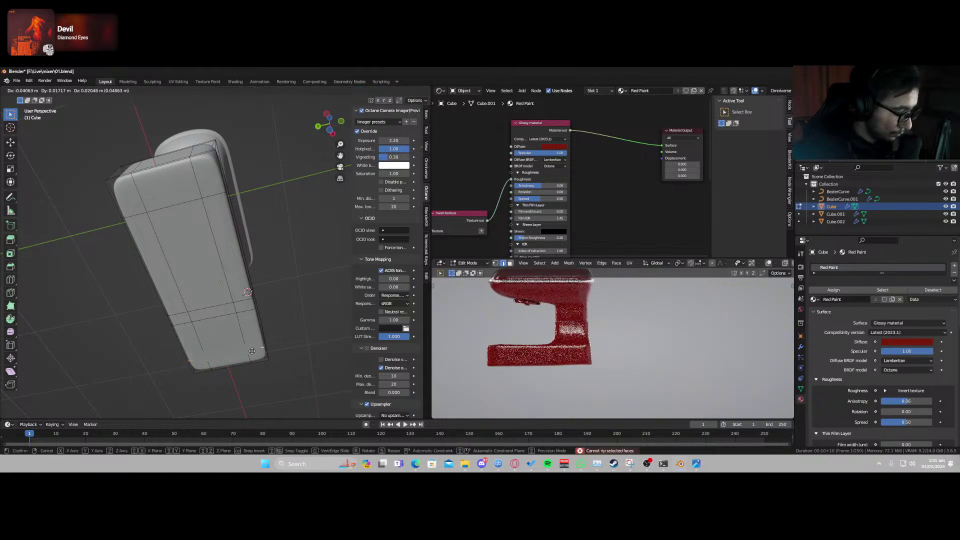
pyautogui.press('x')
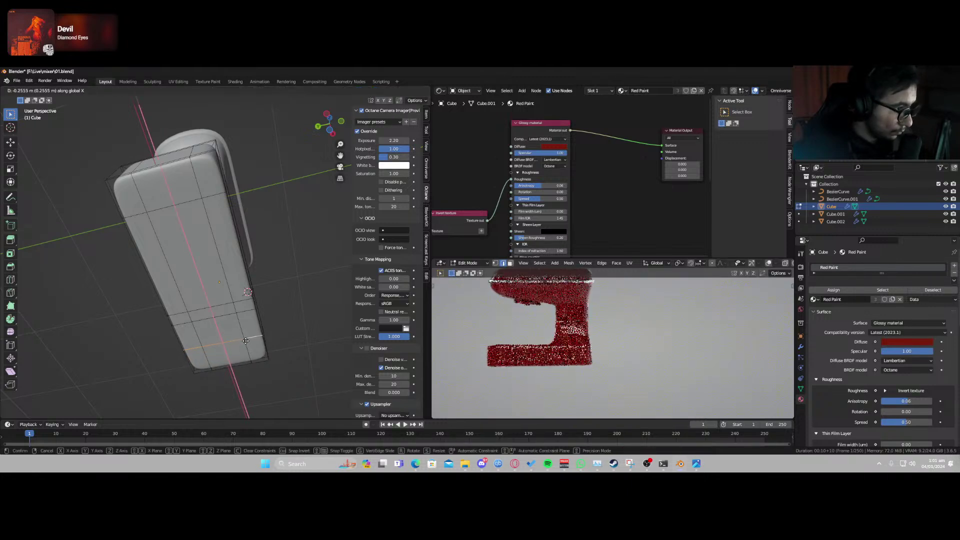
pyautogui.click(244, 346)
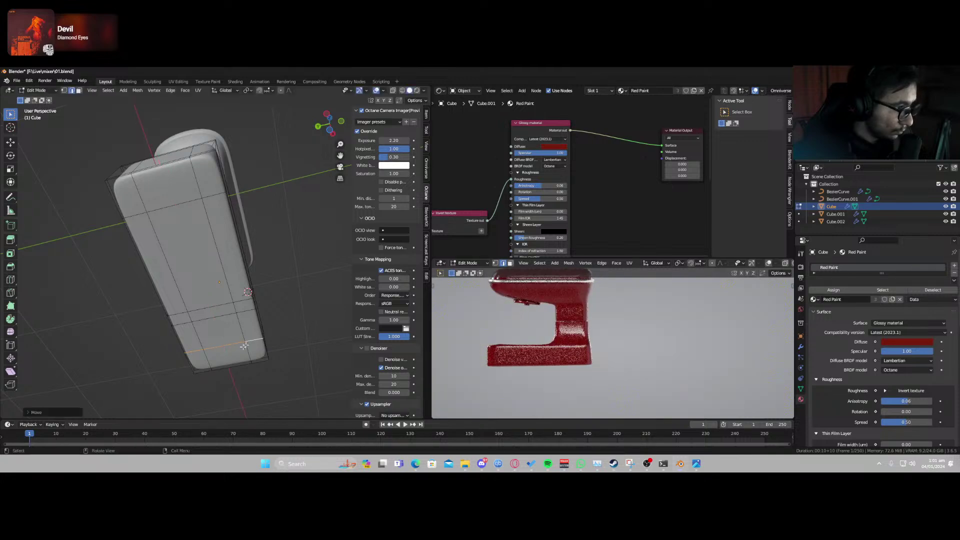
# Extrude the four corner faces of the base's underside downward about 0.1 m to form feet.
pyautogui.press('3')
pyautogui.click(199, 360)
pyautogui.keyDown('shift'); pyautogui.click(255, 354); pyautogui.keyUp('shift')
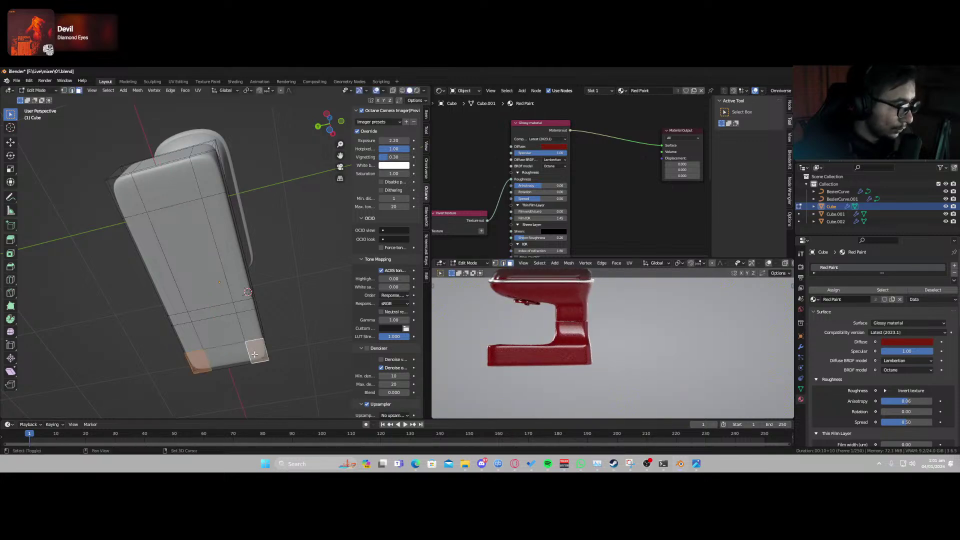
pyautogui.keyDown('shift'); pyautogui.click(206, 180); pyautogui.keyUp('shift')
pyautogui.keyDown('shift'); pyautogui.click(126, 198); pyautogui.keyUp('shift')
pyautogui.moveTo(126, 198); pyautogui.dragTo(183, 265, button='middle')
pyautogui.press('e')
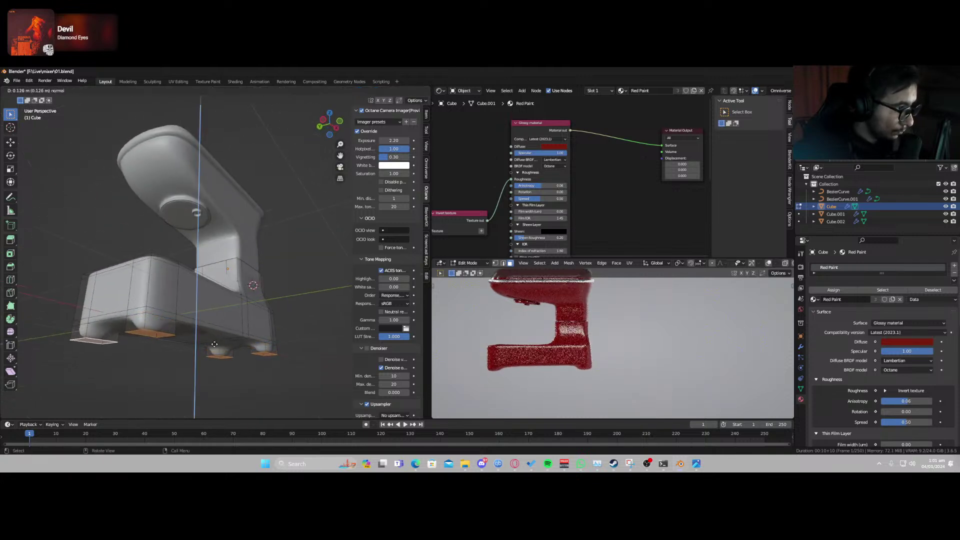
pyautogui.click(214, 340)
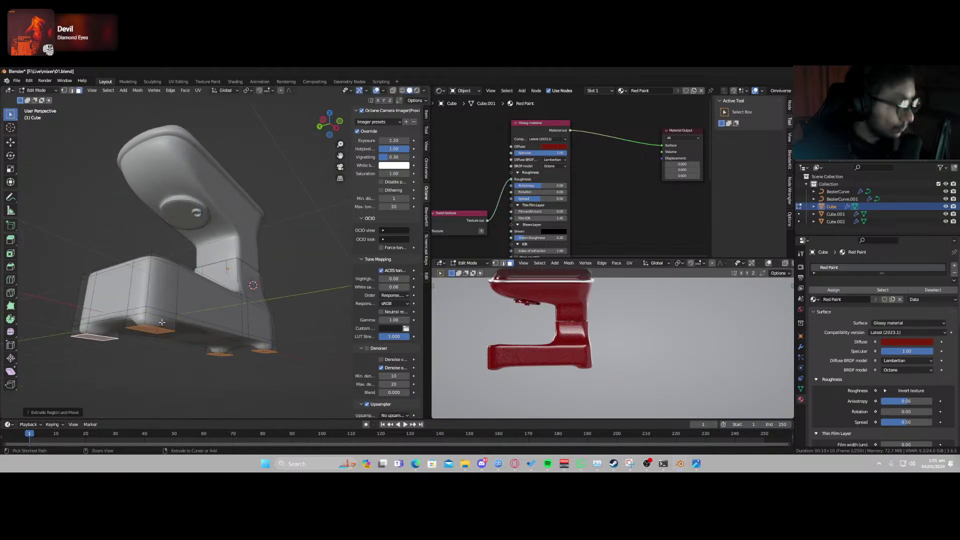
# Add a horizontal loop cut around each foot under the base, and return to Object Mode.
pyautogui.hotkey('ctrl', 'r')
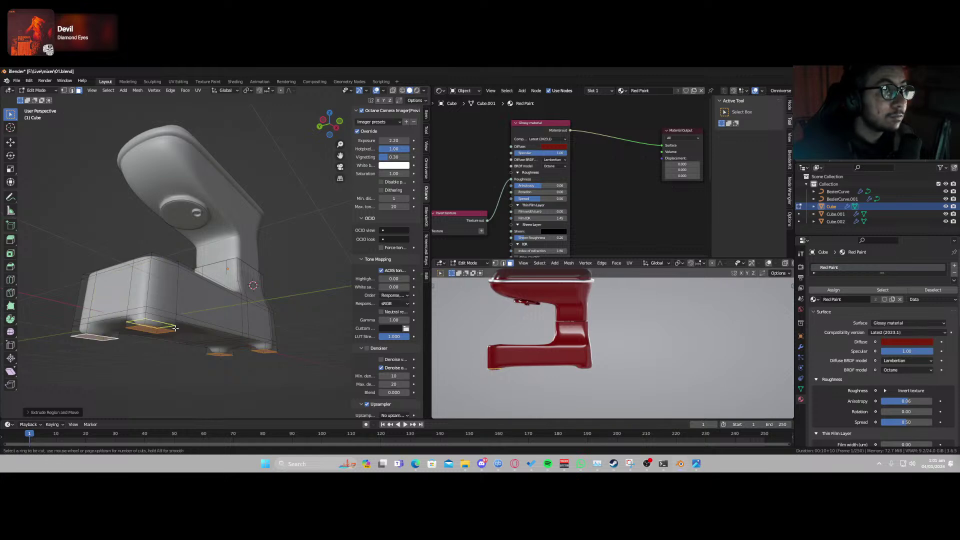
pyautogui.click(176, 328)
pyautogui.rightClick(119, 330)
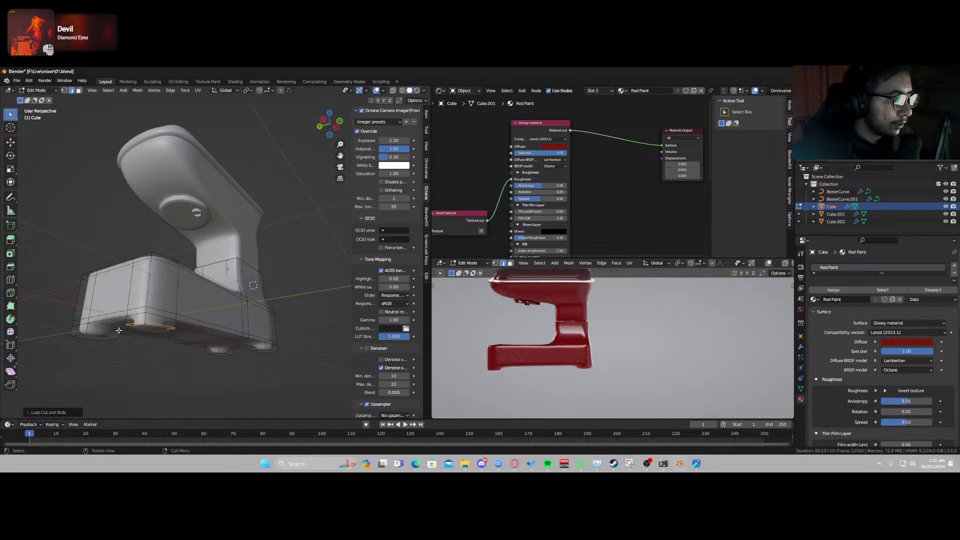
pyautogui.hotkey('ctrl', 'r')
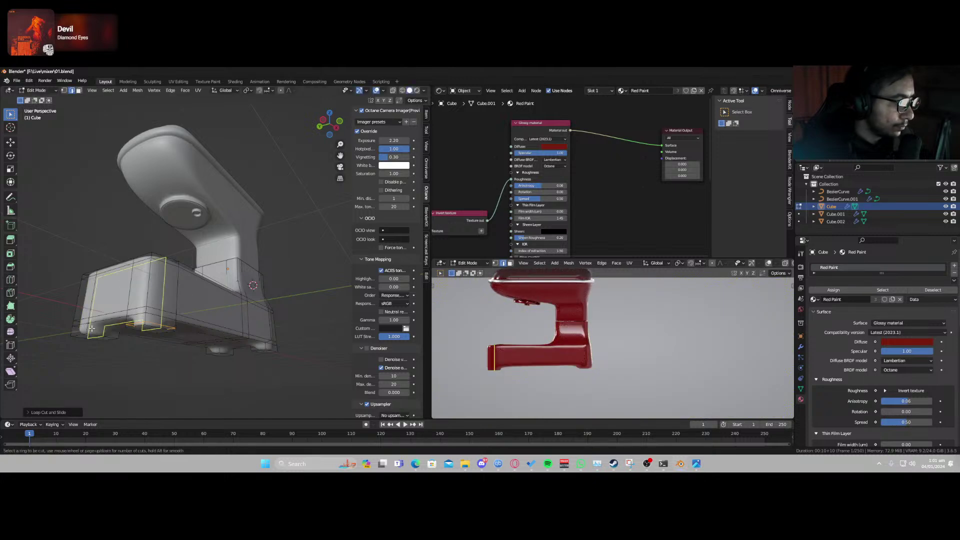
pyautogui.click(94, 333)
pyautogui.rightClick(91, 331)
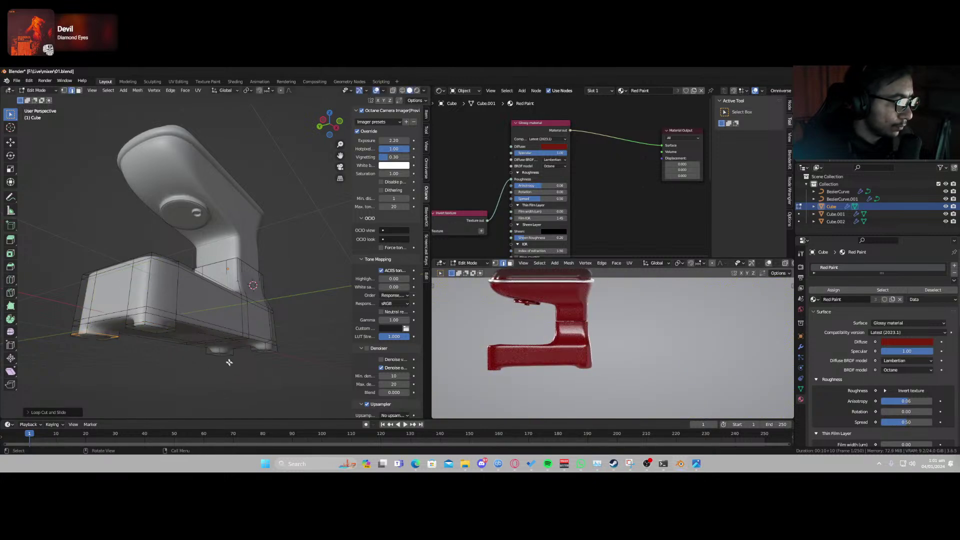
pyautogui.hotkey('ctrl', 'r')
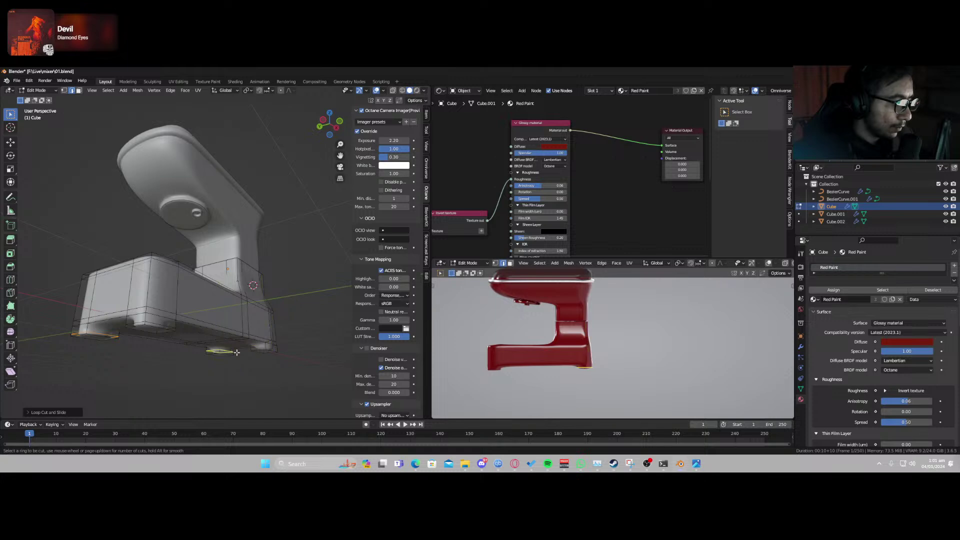
pyautogui.click(233, 351)
pyautogui.click(233, 354)
pyautogui.hotkey('ctrl', 'r')
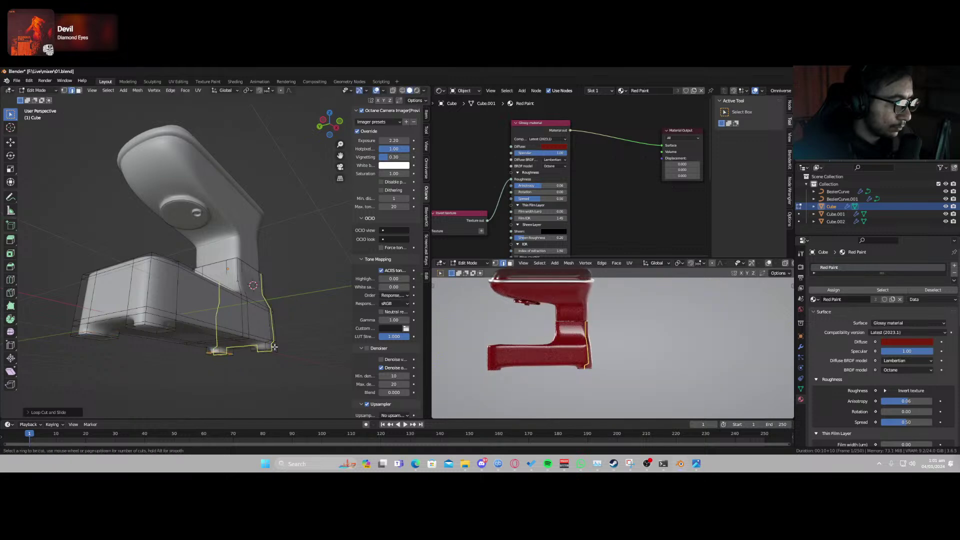
pyautogui.rightClick(275, 346)
pyautogui.press('Tab')
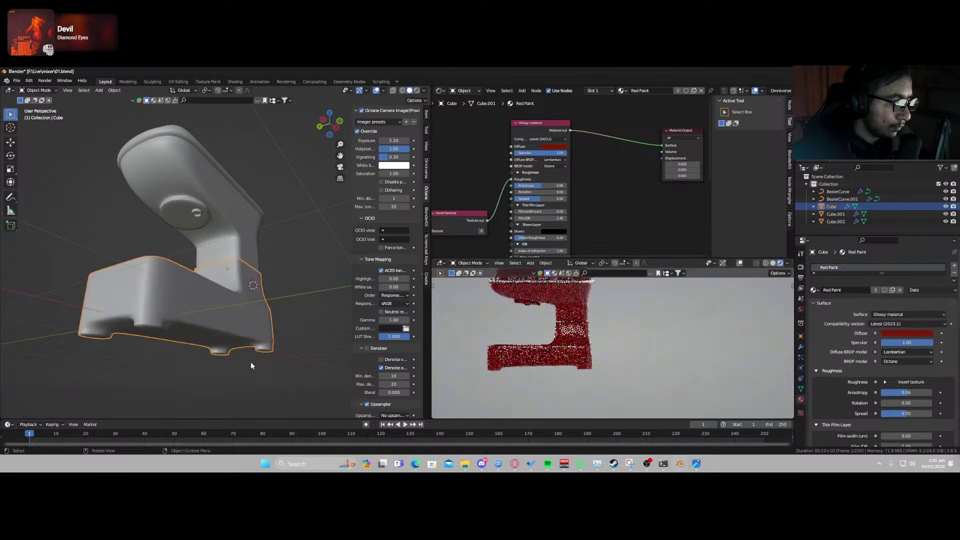
# Show the base and column in Edit Mode with X-ray shading, seen close up from the front view.
pyautogui.moveTo(253, 353); pyautogui.dragTo(208, 287, button='middle')
pyautogui.scroll(4, 241, 343)
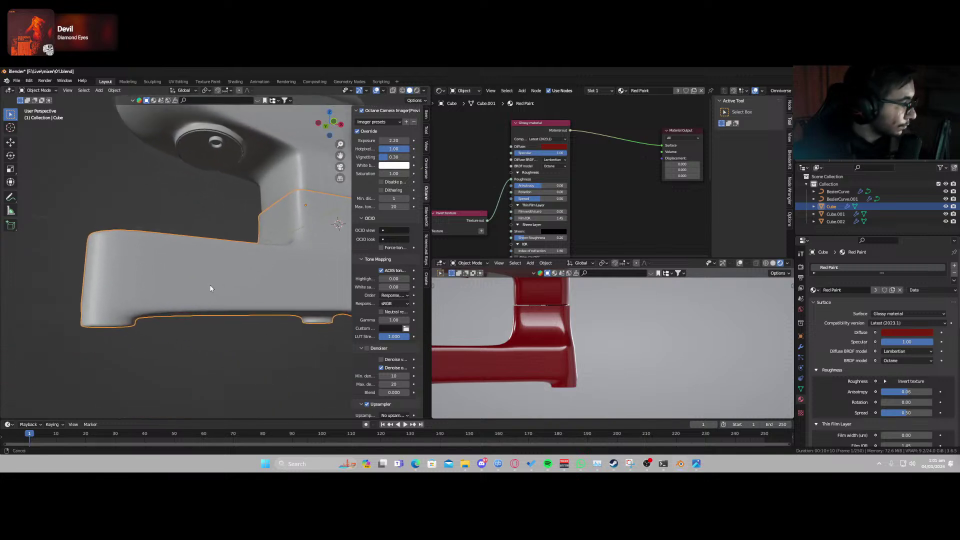
pyautogui.scroll(-1, 547, 350)
pyautogui.keyDown('shift'); pyautogui.moveTo(288, 287); pyautogui.dragTo(203, 317, button='middle'); pyautogui.keyUp('shift')
pyautogui.press('KP_1')
pyautogui.scroll(2, 220, 310)
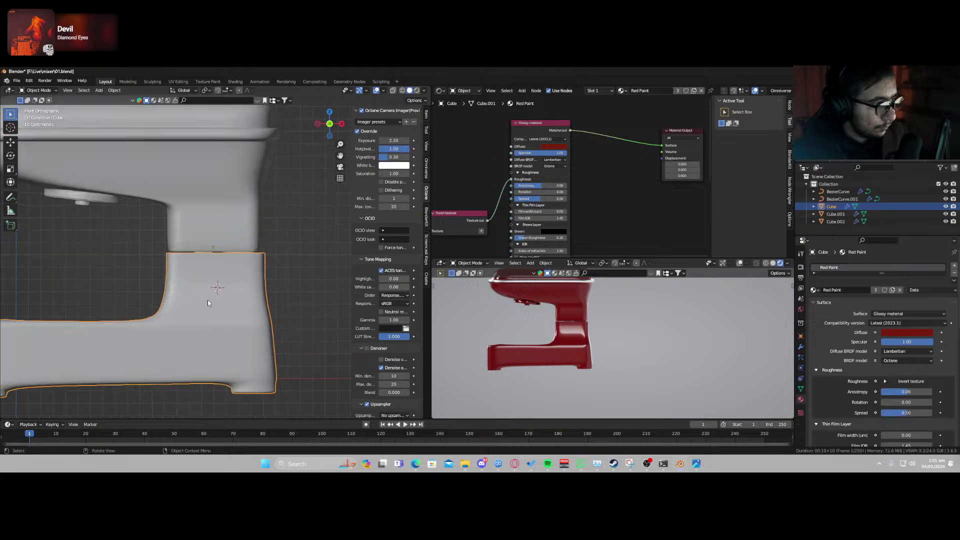
pyautogui.press('Tab')
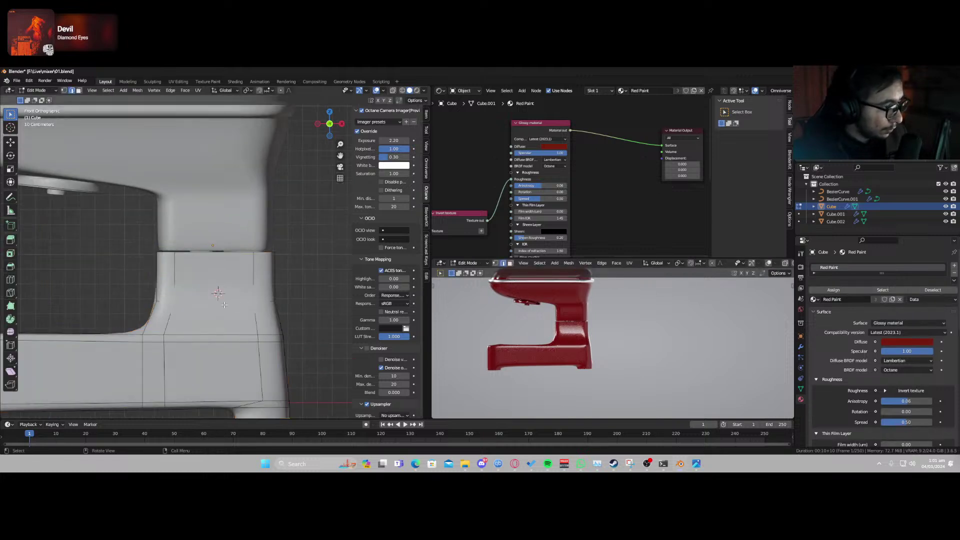
pyautogui.hotkey('alt', 'z')
pyautogui.scroll(2, 210, 296)
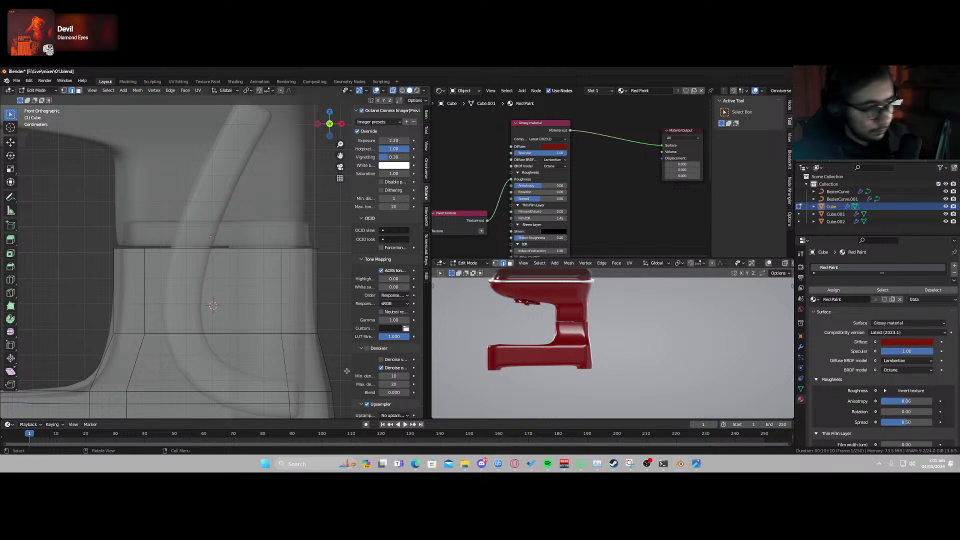
pyautogui.hotkey('shift', 'a')
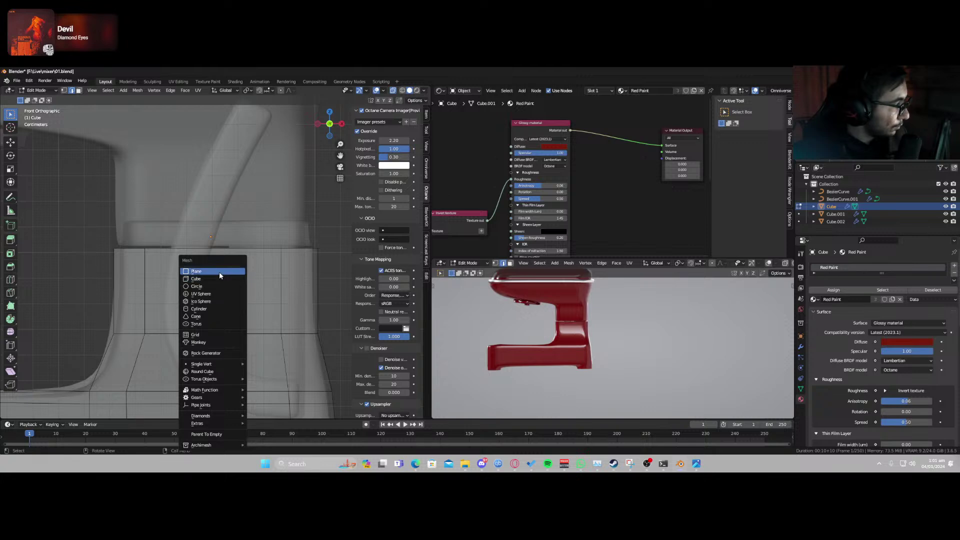
pyautogui.click(213, 308)
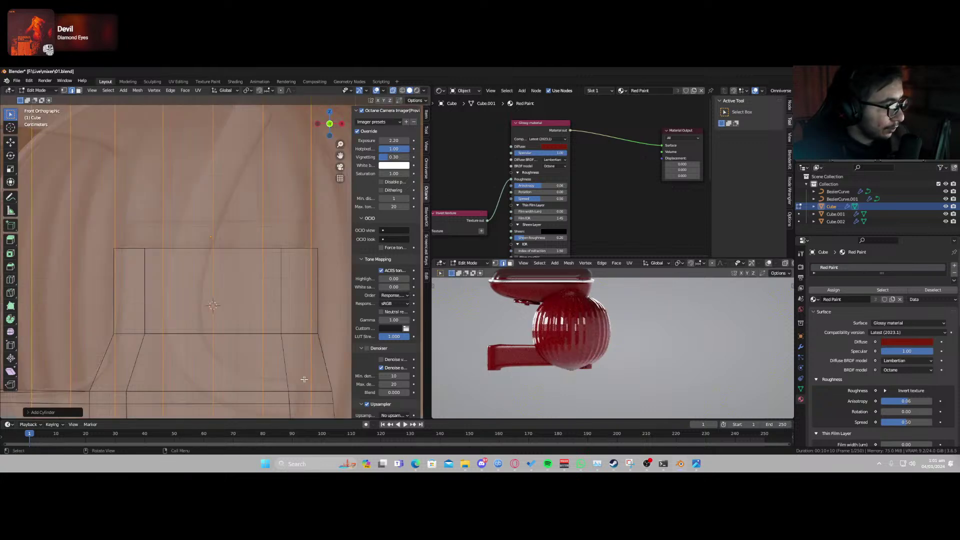
pyautogui.press('Tab')
pyautogui.scroll(-5, 291, 372)
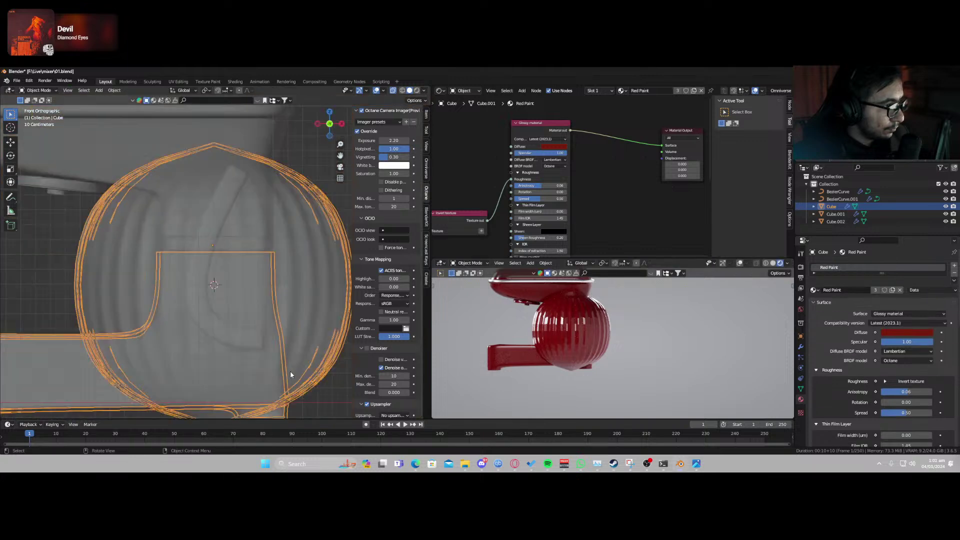
pyautogui.moveTo(268, 361); pyautogui.dragTo(305, 364, button='middle')
pyautogui.press('Tab')
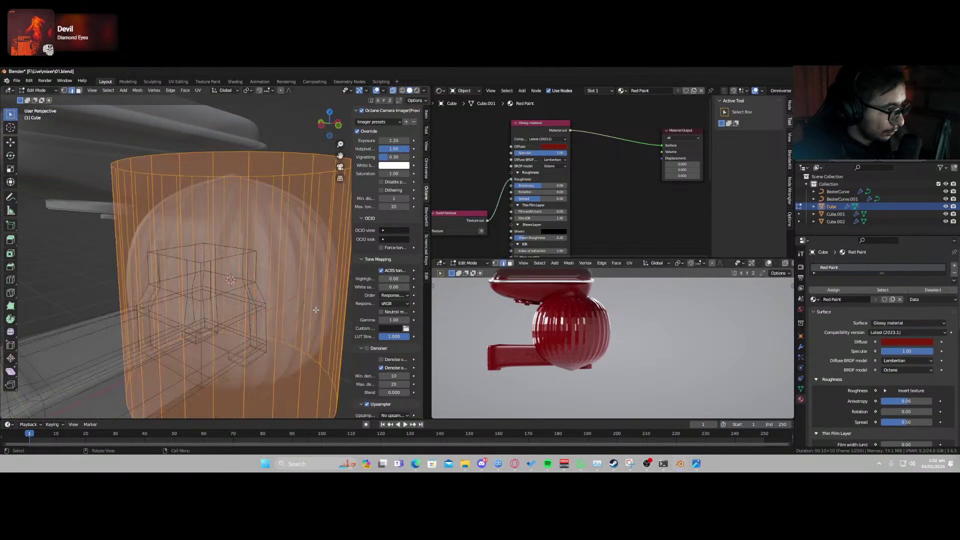
pyautogui.press('x')
pyautogui.click(316, 310)
pyautogui.press('Tab')
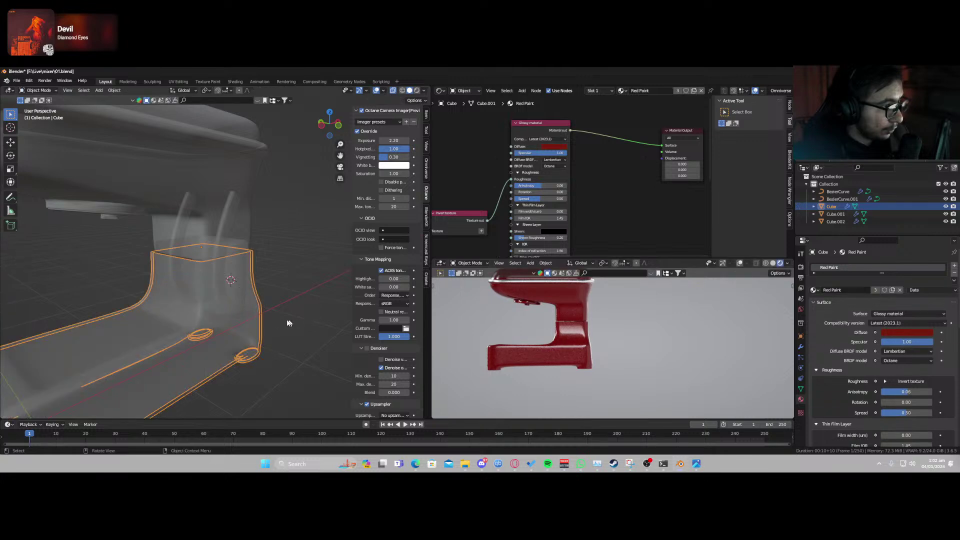
# Add a cylinder as a separate object inside the column and scale it down to about one fifth.
pyautogui.moveTo(247, 292); pyautogui.dragTo(213, 292, button='middle')
pyautogui.hotkey('shift', 'a')
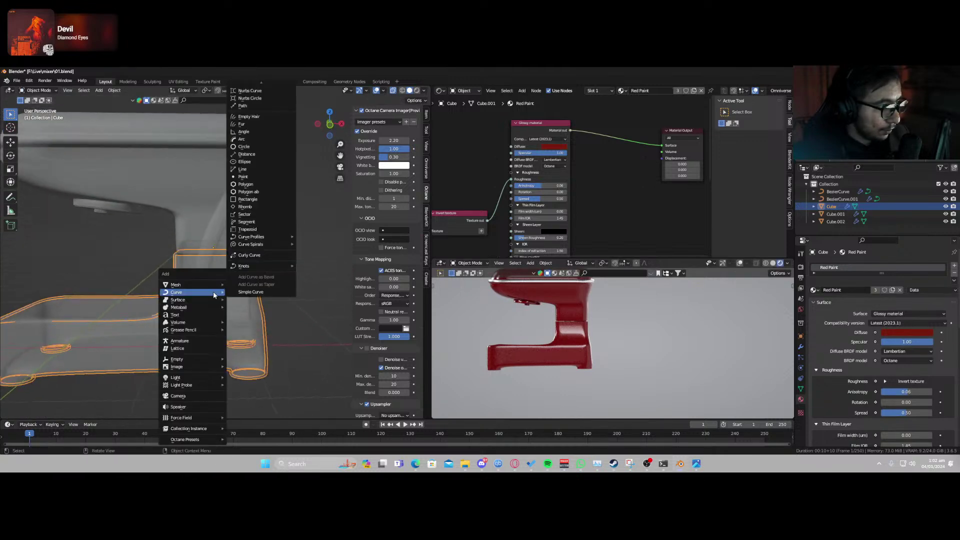
pyautogui.moveTo(203, 285)
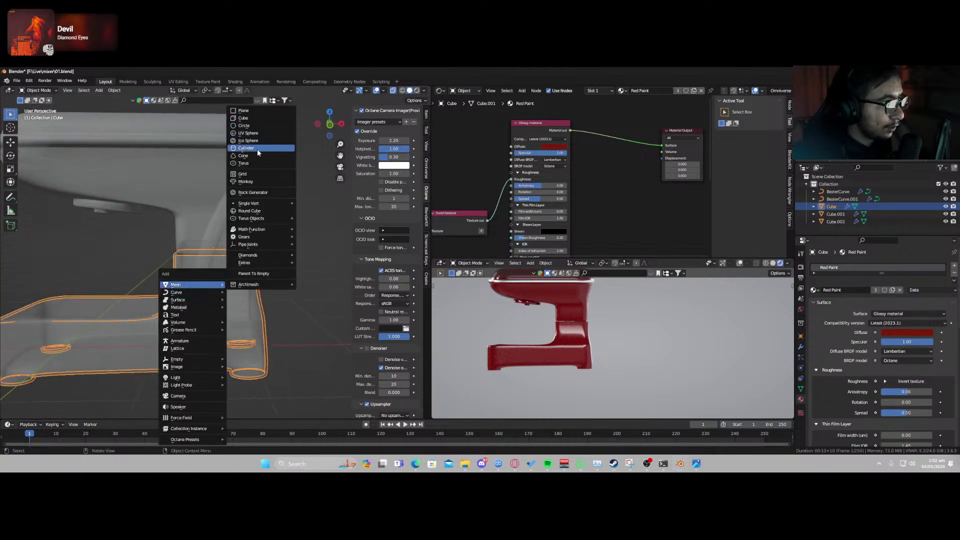
pyautogui.click(263, 149)
pyautogui.press('s')
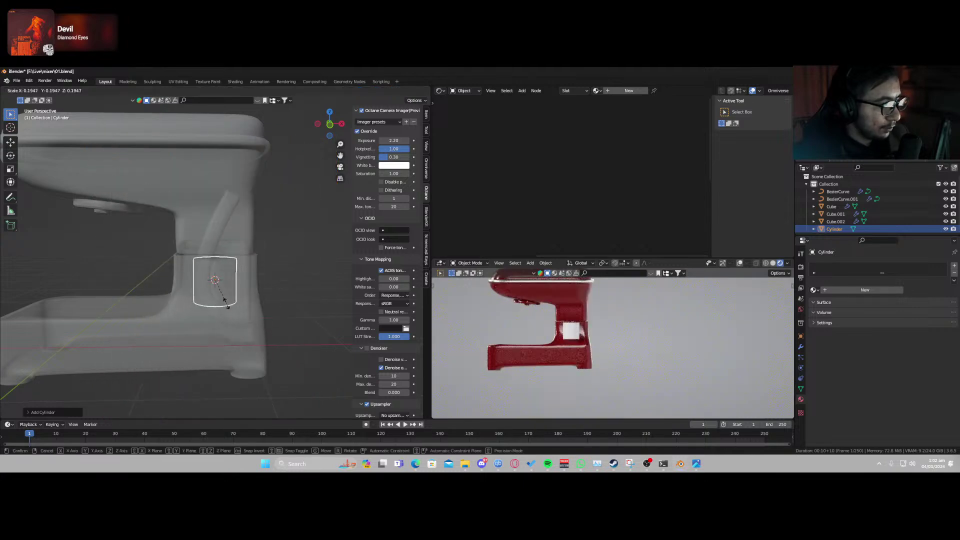
pyautogui.click(223, 299)
# Rotate the cylinder about the global X axis until it lies horizontally with its round end facing the column's side.
pyautogui.press('r')
pyautogui.press('x')
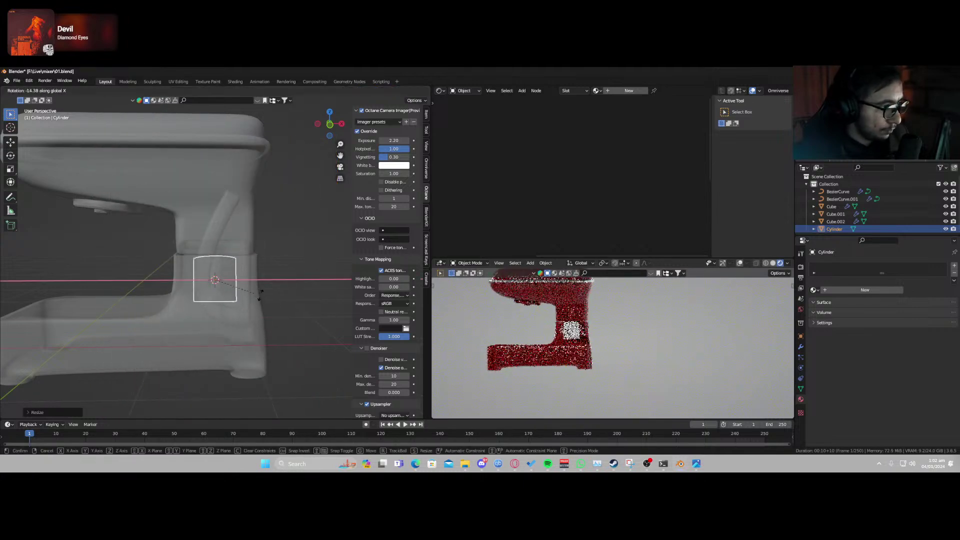
pyautogui.click(248, 233)
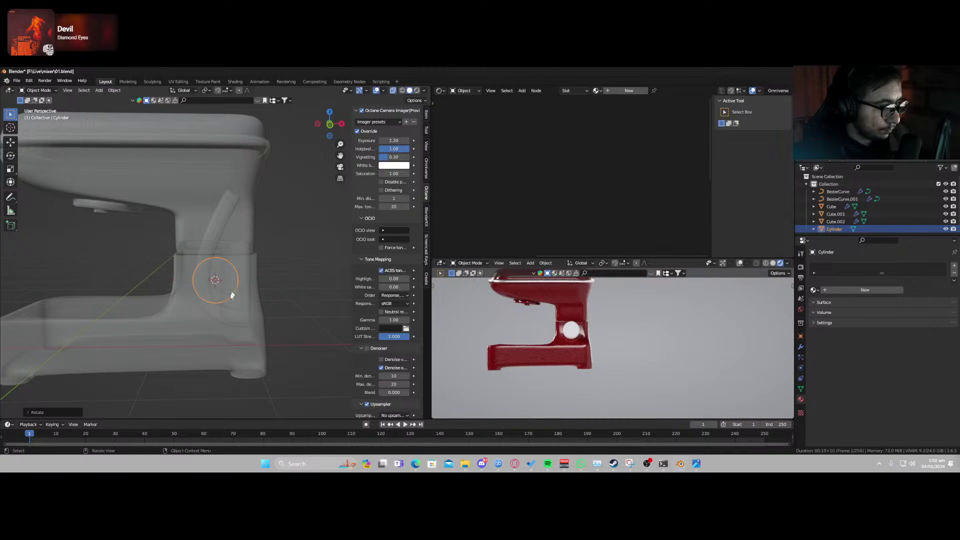
pyautogui.moveTo(248, 233); pyautogui.dragTo(272, 307, button='middle')
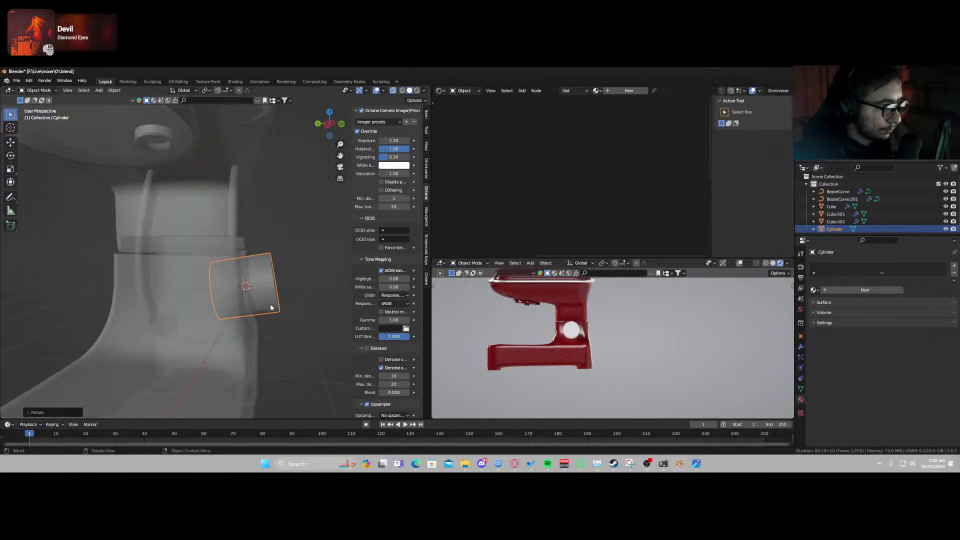
# Turn off X-ray shading, apply Shade Auto Smooth to the cylinder and move it lower on the column's side.
pyautogui.hotkey('alt', 'z')
pyautogui.rightClick(267, 299)
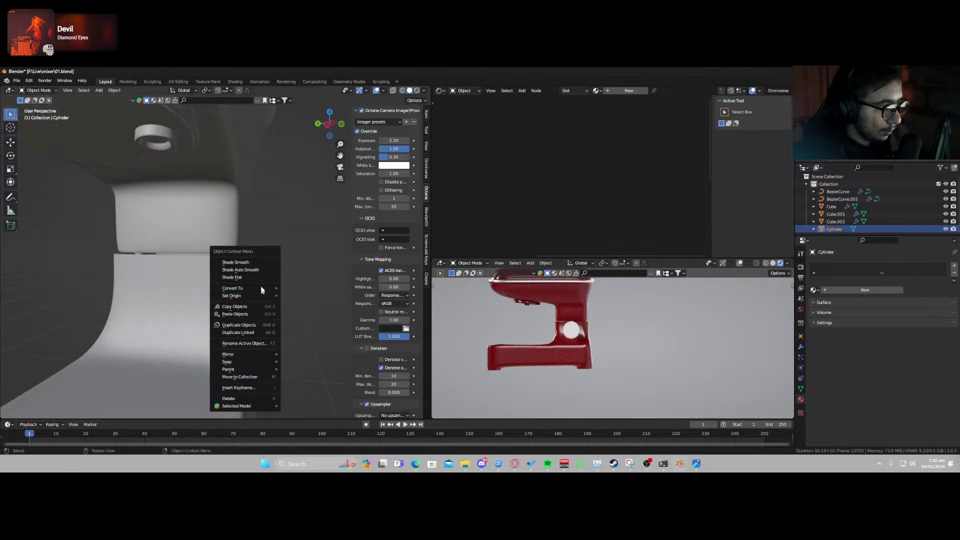
pyautogui.click(260, 271)
pyautogui.moveTo(260, 272); pyautogui.dragTo(194, 338, button='middle')
pyautogui.press('g')
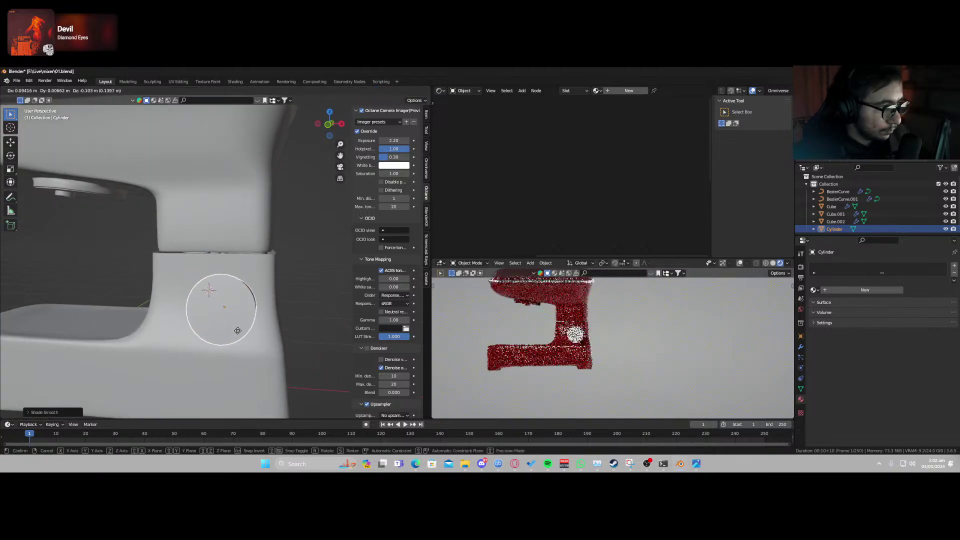
pyautogui.click(236, 333)
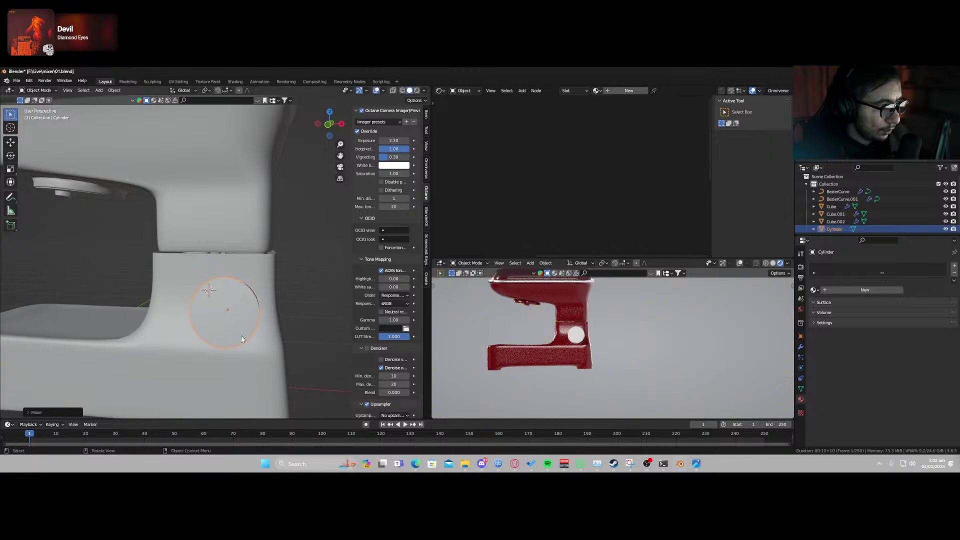
# Adjust the cylinder's rotation from the top view, with its round end still facing out of the column's side.
pyautogui.moveTo(237, 333); pyautogui.dragTo(248, 386, button='middle')
pyautogui.press('KP_1')
pyautogui.press('KP_7')
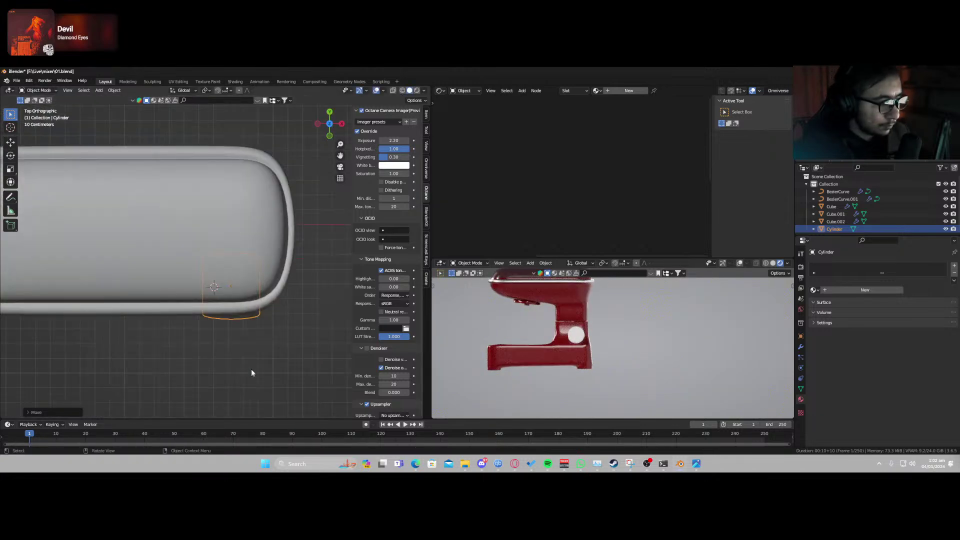
pyautogui.press('r')
pyautogui.press('z')
pyautogui.press('9')
pyautogui.press('0')
pyautogui.press('Return')
pyautogui.moveTo(252, 374); pyautogui.dragTo(170, 300, button='middle')
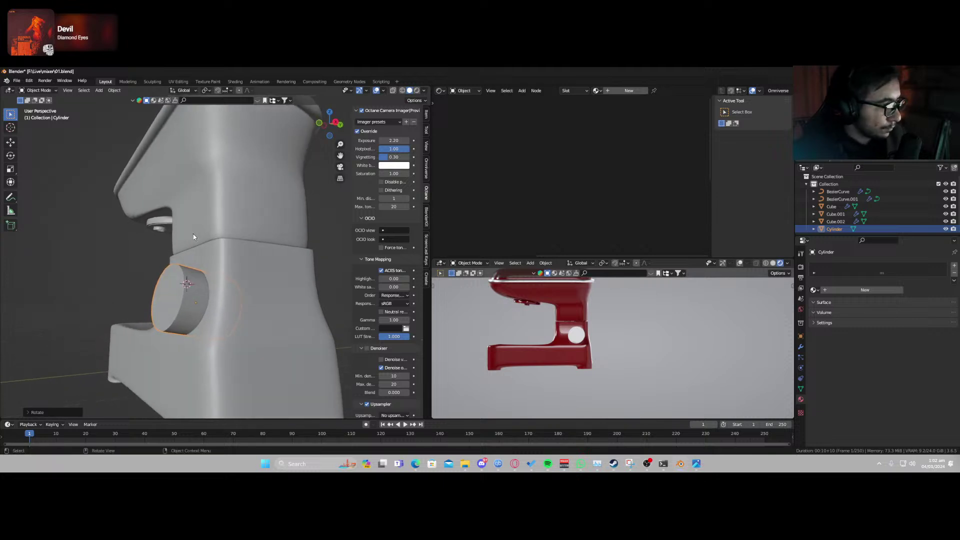
# Bevel the cylinder's outer round face with 2 segments in Edit Mode, and return to Object Mode.
pyautogui.scroll(2, 163, 324)
pyautogui.press('Tab')
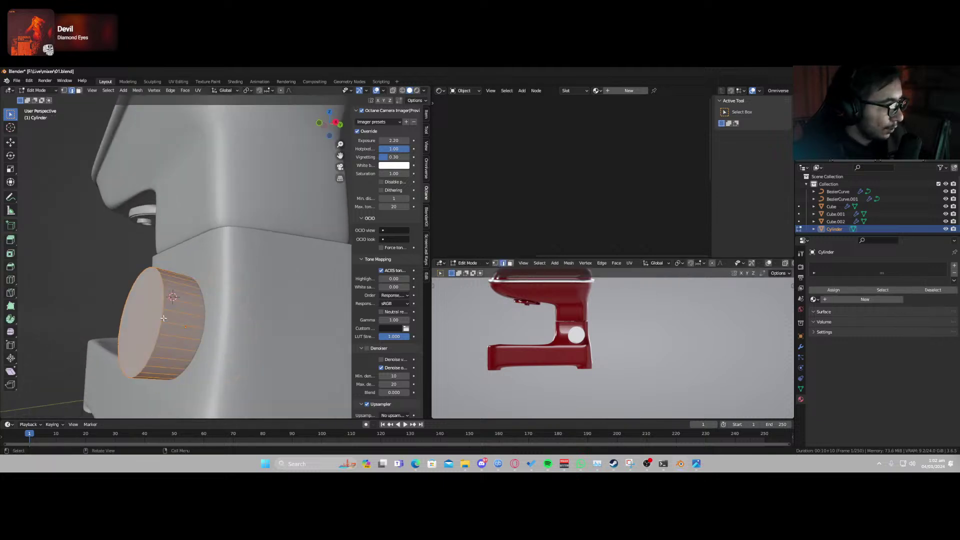
pyautogui.click(79, 91)
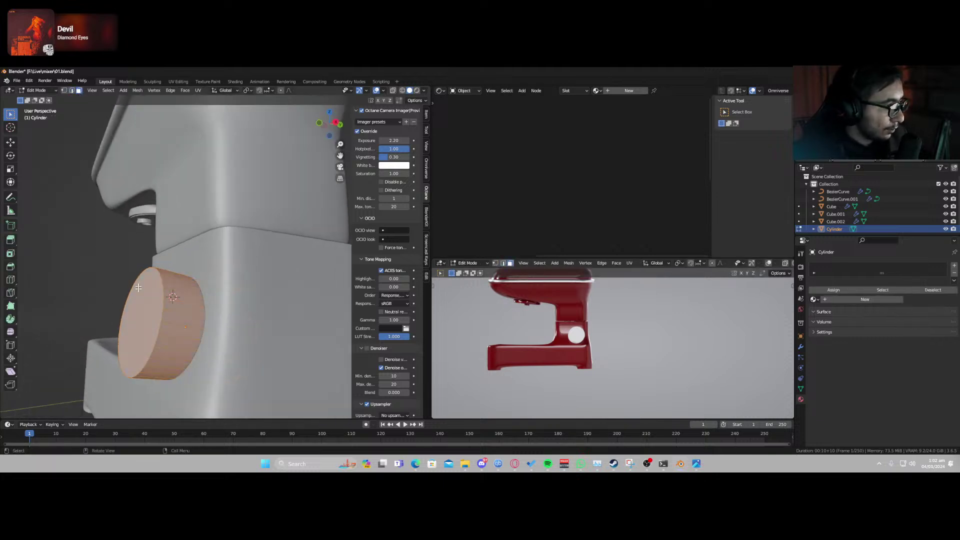
pyautogui.click(153, 322)
pyautogui.hotkey('ctrl', 'b')
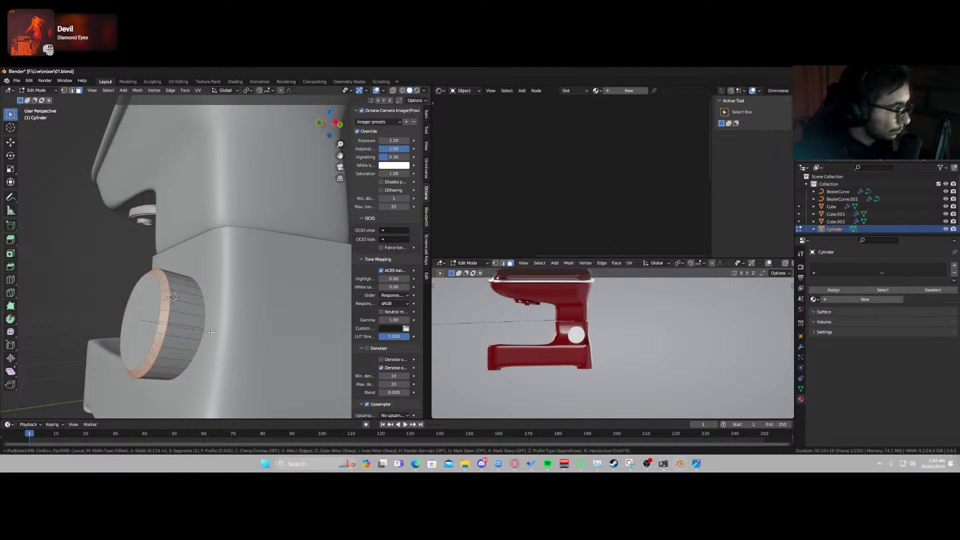
pyautogui.scroll(1, 211, 332)
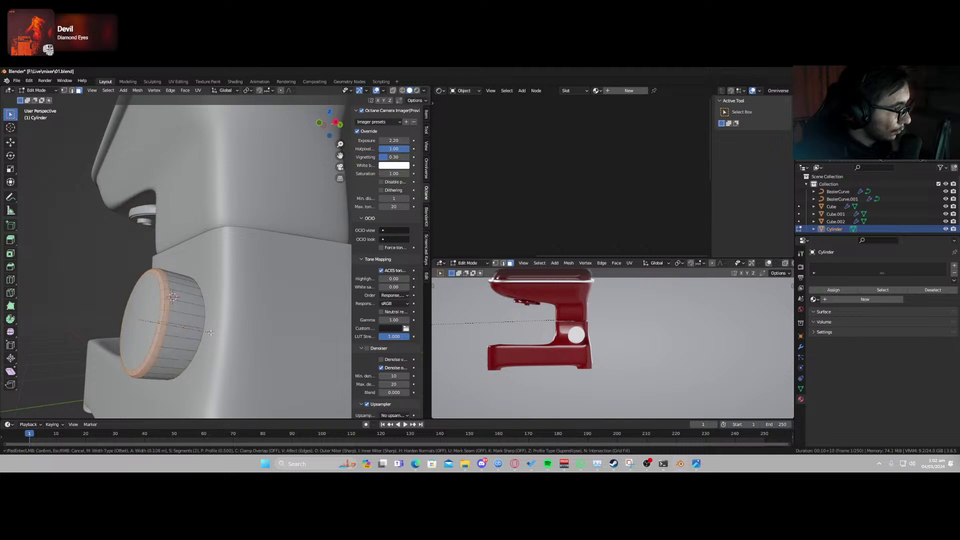
pyautogui.click(211, 332)
pyautogui.press('Tab')
# Add a Boolean modifier in Difference mode to the base and column object, with the cylinder as the cutting object.
pyautogui.moveTo(195, 332); pyautogui.dragTo(233, 349, button='middle')
pyautogui.click(253, 290)
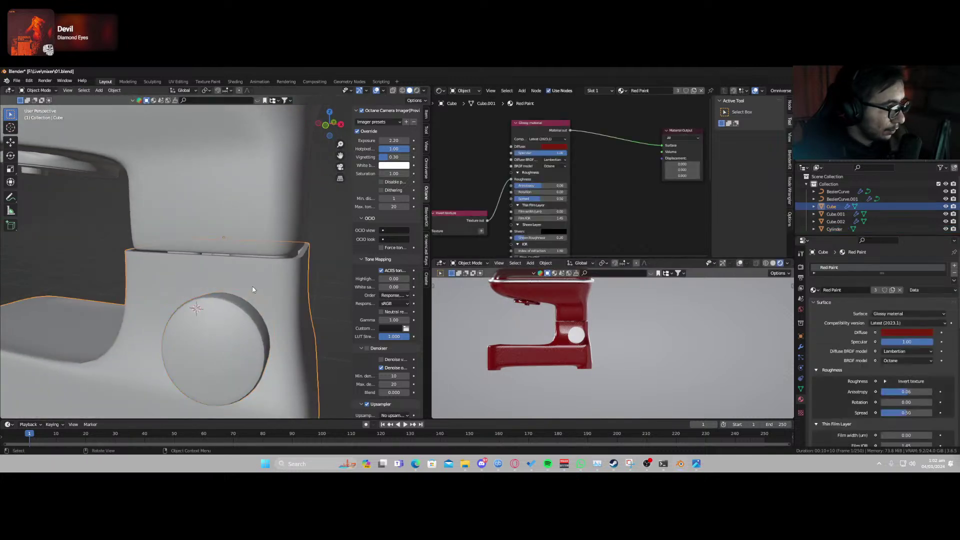
pyautogui.click(801, 346)
pyautogui.click(839, 266)
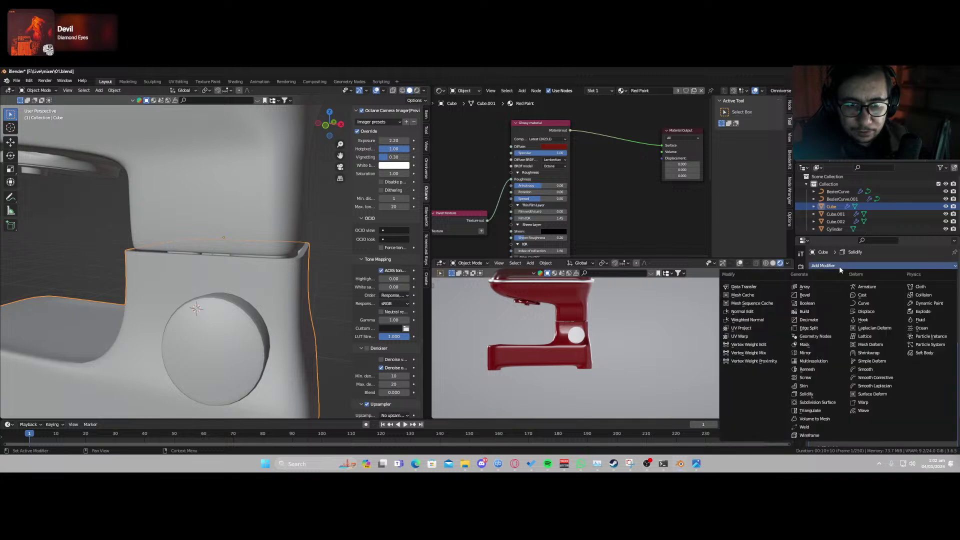
pyautogui.click(806, 303)
pyautogui.scroll(-4, 857, 392)
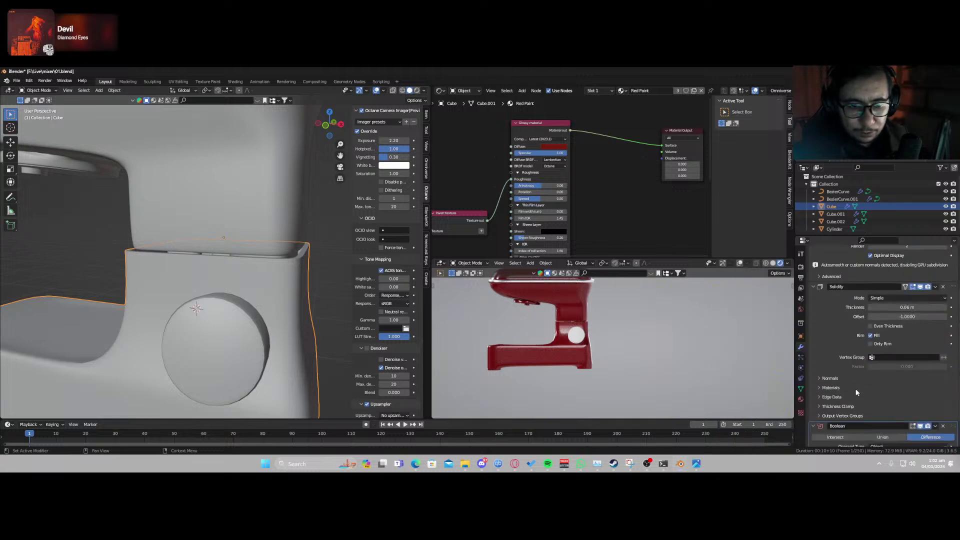
pyautogui.scroll(-2, 855, 389)
pyautogui.click(943, 420)
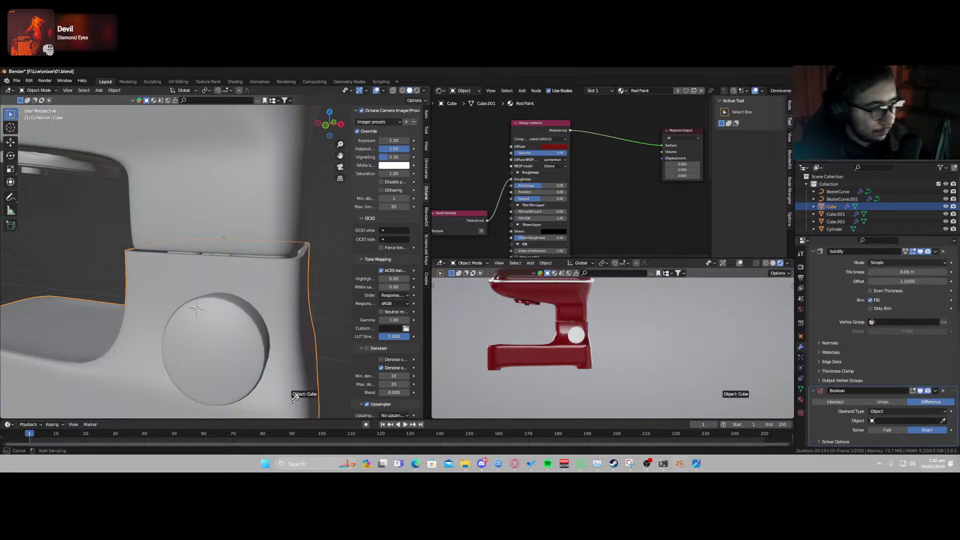
pyautogui.click(268, 359)
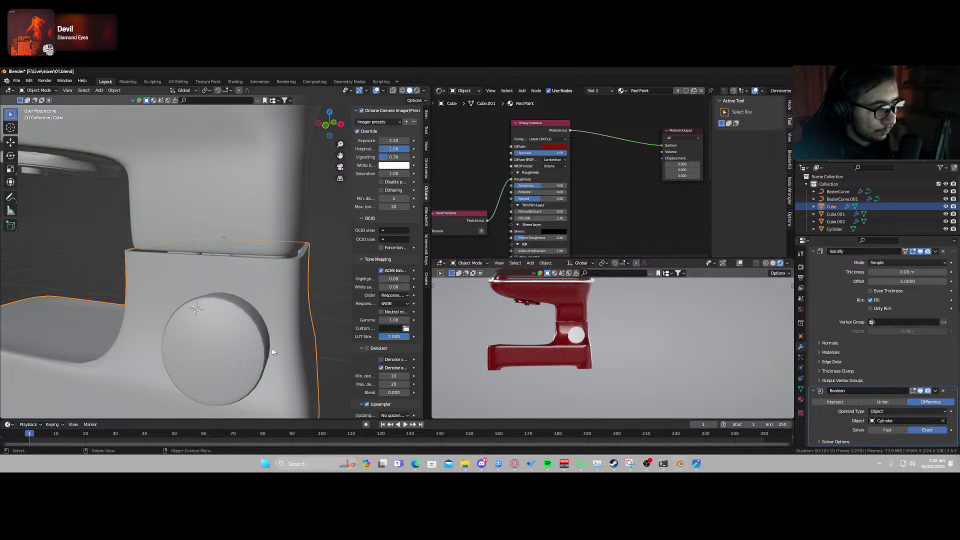
# Hide the cylinder briefly to examine the hole it cuts in the column, and unhide it again.
pyautogui.click(264, 350)
pyautogui.press('h')
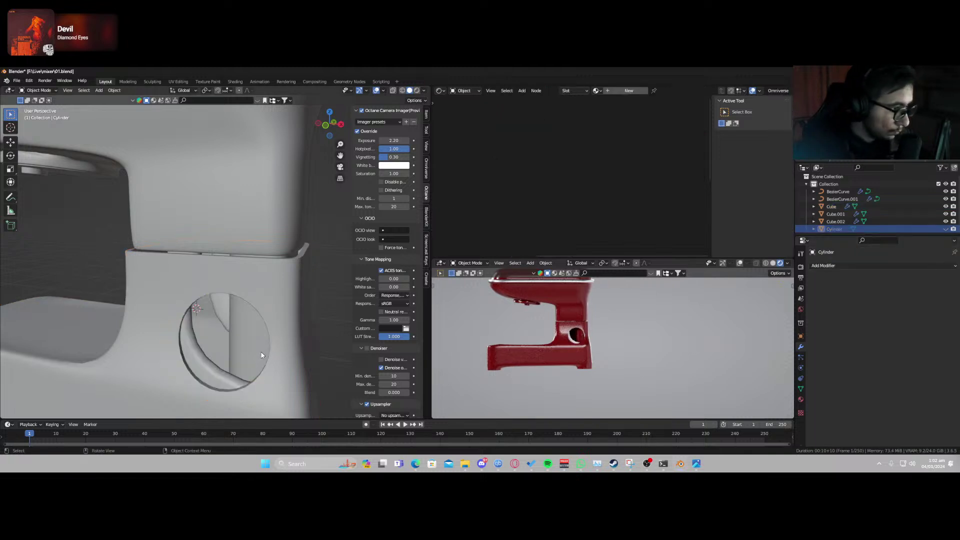
pyautogui.hotkey('alt', 'h')
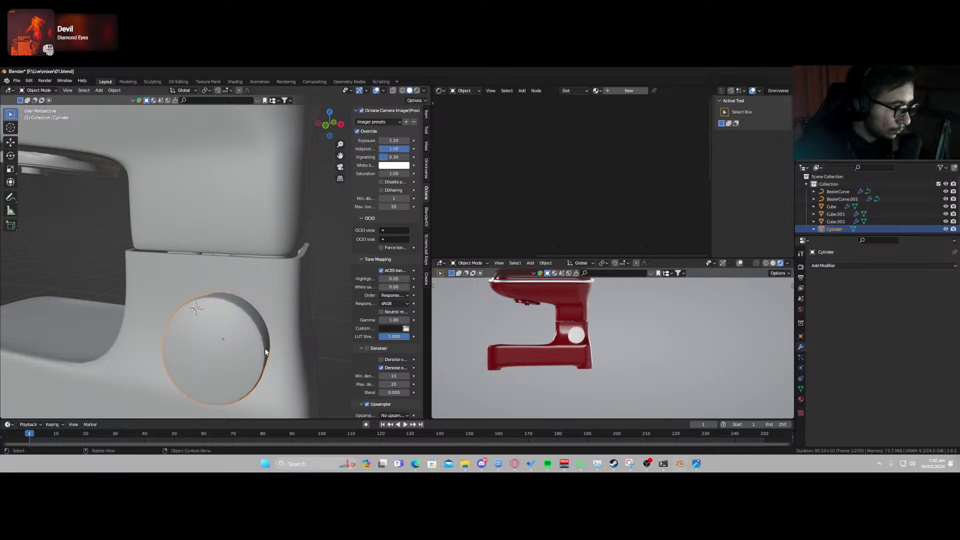
# Apply the Subdivision, Solidify and Boolean modifiers of the base and column object.
pyautogui.click(283, 331)
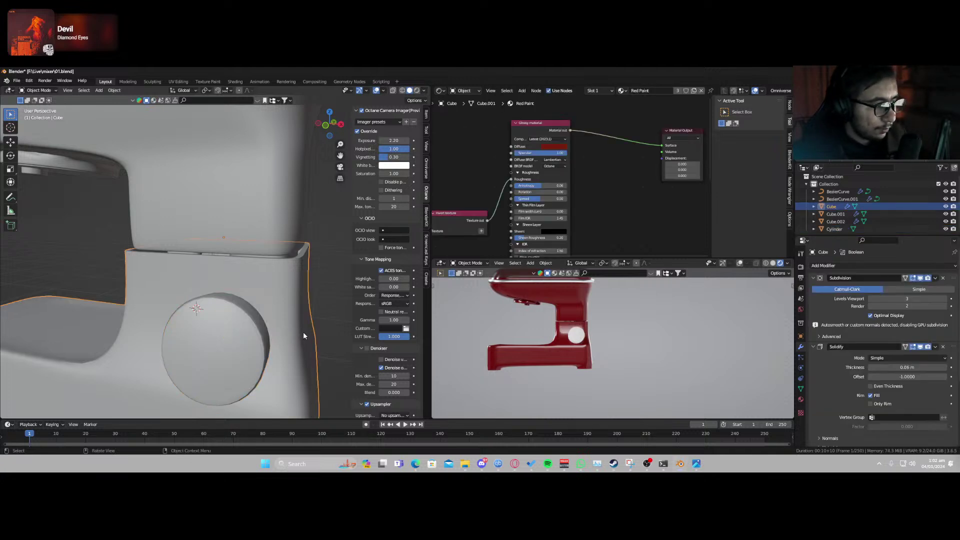
pyautogui.moveTo(303, 331); pyautogui.dragTo(252, 329, button='middle')
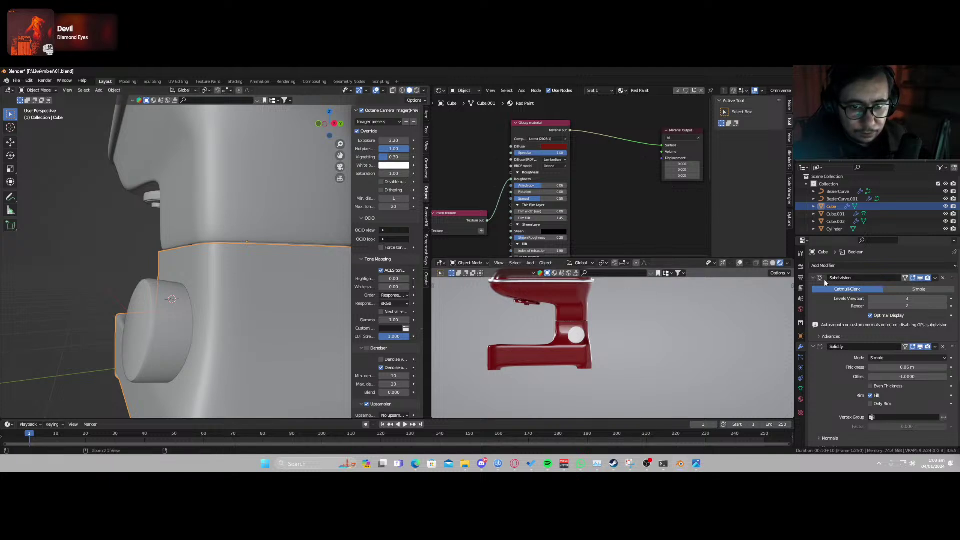
pyautogui.hotkey('ctrl', 'a')
pyautogui.hotkey('ctrl', 'a')
pyautogui.hotkey('ctrl', 'a')
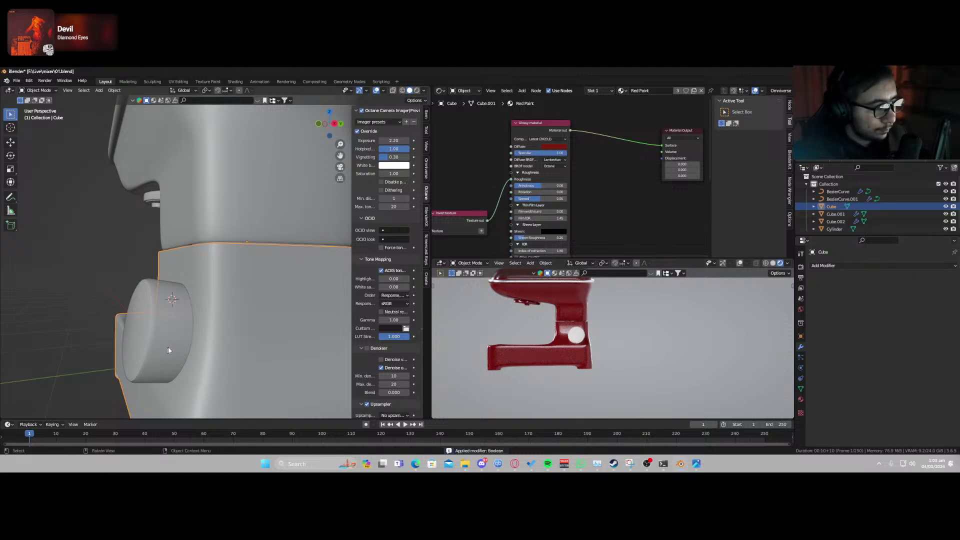
# Hide the cylinder and open the base and column mesh in Edit Mode.
pyautogui.click(181, 352)
pyautogui.moveTo(182, 353); pyautogui.dragTo(217, 353, button='middle')
pyautogui.click(229, 347)
pyautogui.click(191, 351)
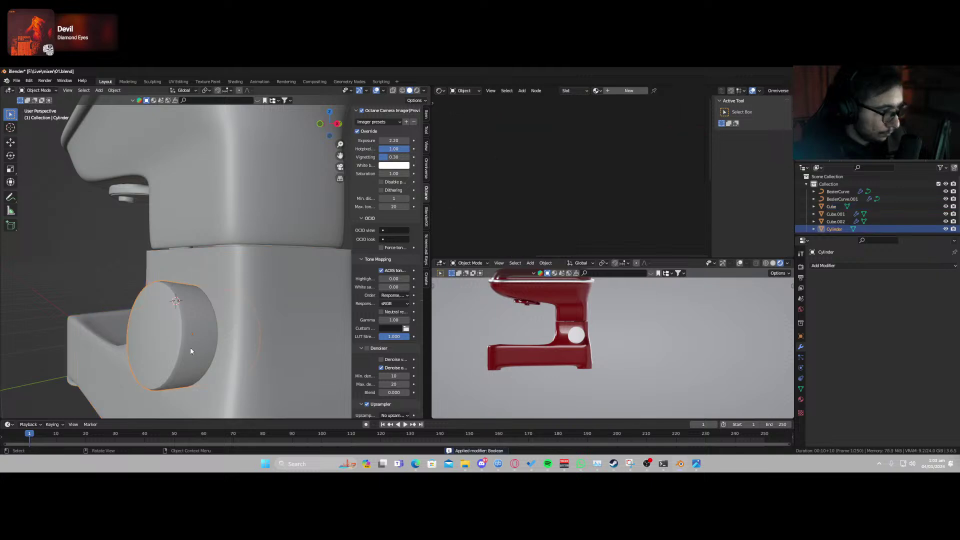
pyautogui.press('h')
pyautogui.click(230, 329)
pyautogui.press('Tab')
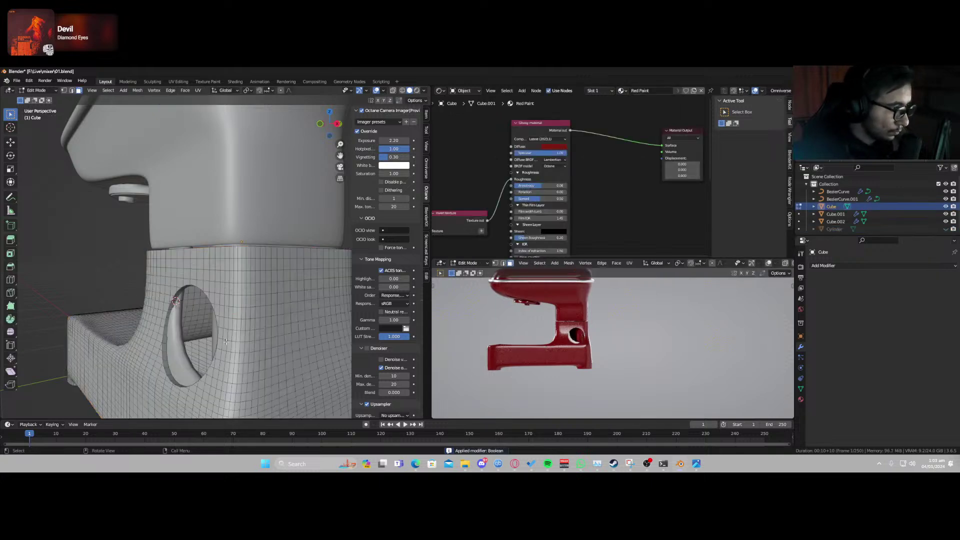
# Switch to edge selection and select a shortest path of edges along the inner rim of the column's round hole.
pyautogui.moveTo(230, 329); pyautogui.dragTo(287, 333, button='middle')
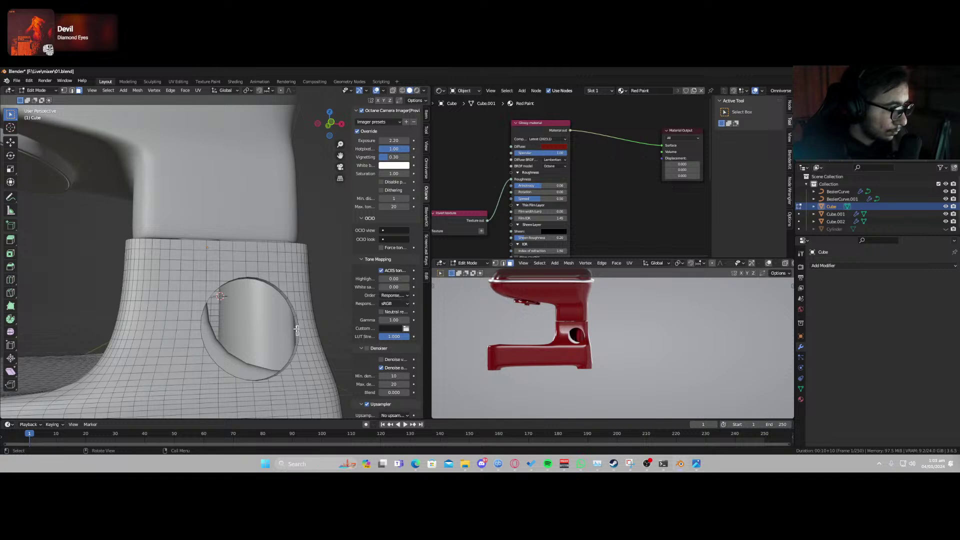
pyautogui.click(71, 90)
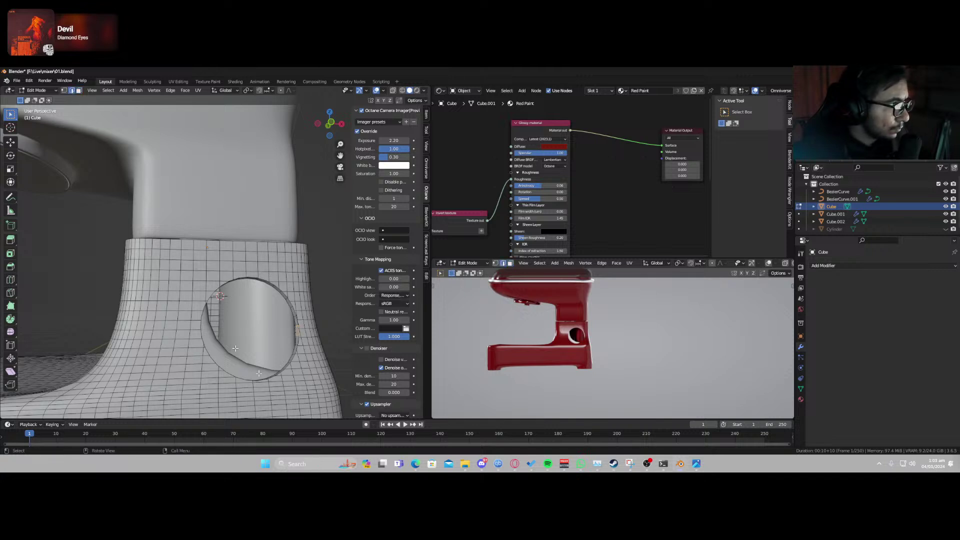
pyautogui.scroll(2, 309, 383)
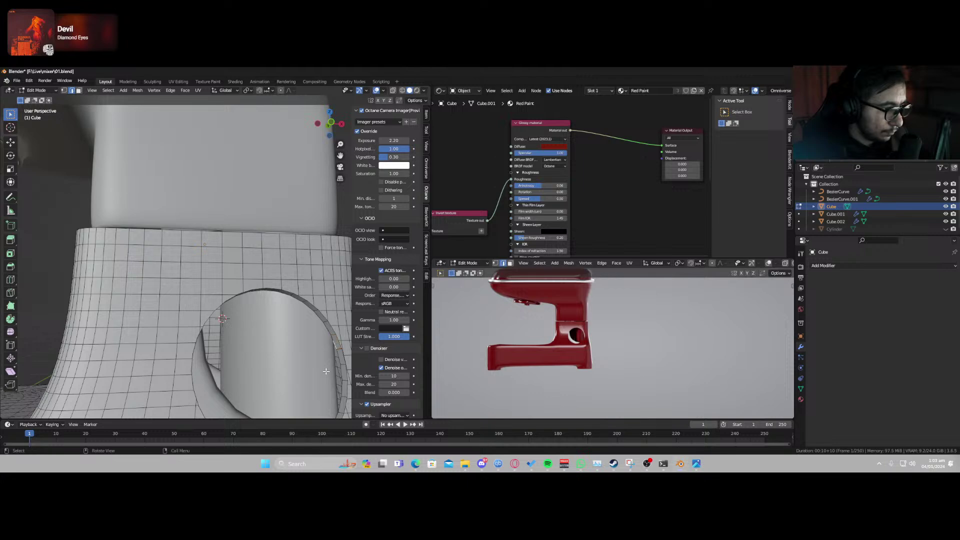
pyautogui.moveTo(326, 371); pyautogui.dragTo(154, 399, button='middle')
pyautogui.keyDown('ctrl'); pyautogui.click(338, 416); pyautogui.keyUp('ctrl')
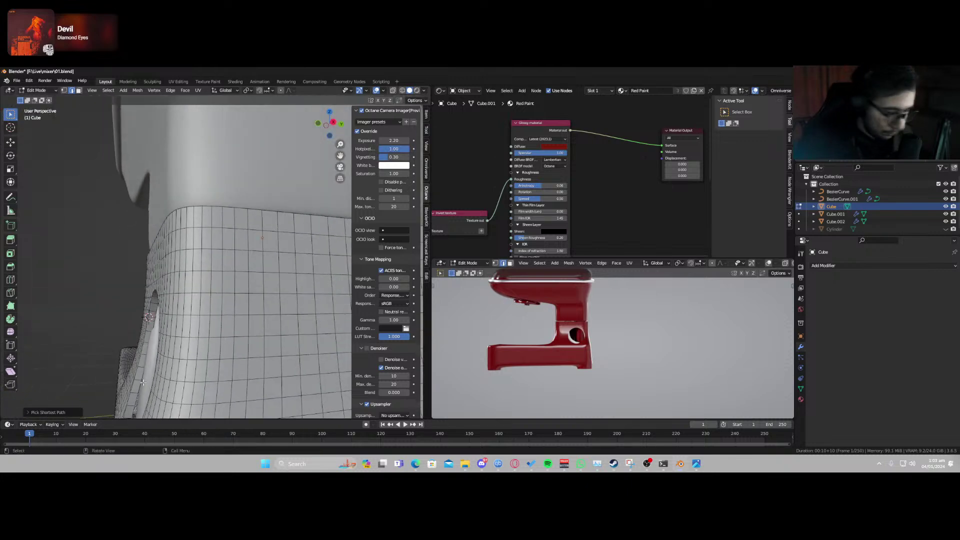
# Isolate the base in Local View and extend the edge path selection along the rim's side nearest the bowl area.
pyautogui.press('KP_Divide')
pyautogui.scroll(6, 139, 380)
pyautogui.keyDown('shift'); pyautogui.moveTo(145, 210); pyautogui.dragTo(237, 289, button='middle'); pyautogui.keyUp('shift')
pyautogui.keyDown('ctrl'); pyautogui.click(322, 201); pyautogui.keyUp('ctrl')
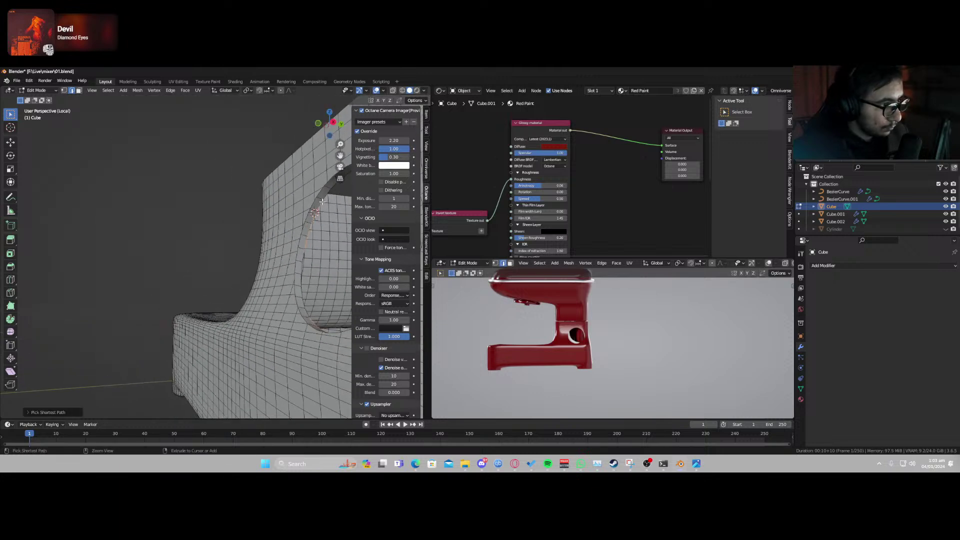
pyautogui.keyDown('ctrl'); pyautogui.click(314, 247); pyautogui.keyUp('ctrl')
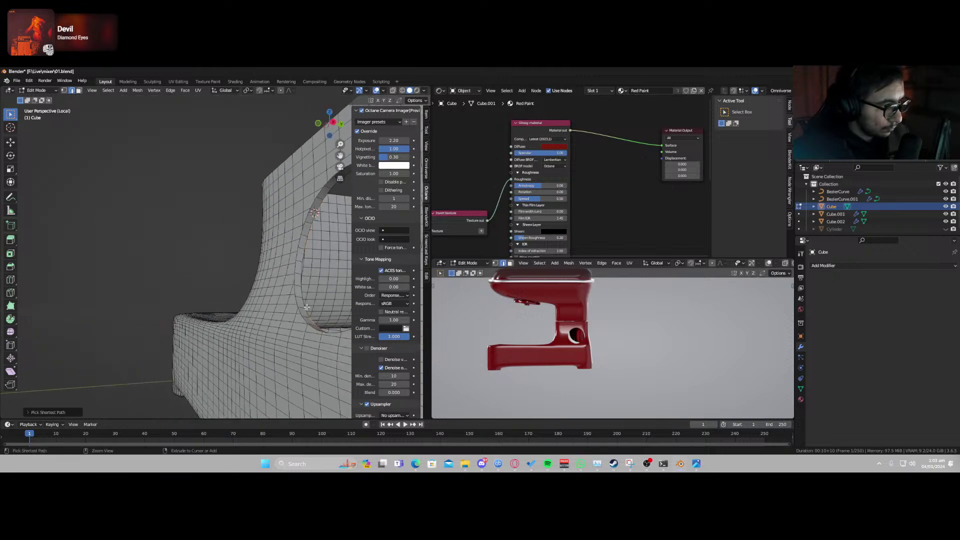
pyautogui.moveTo(309, 313); pyautogui.dragTo(253, 303, button='middle')
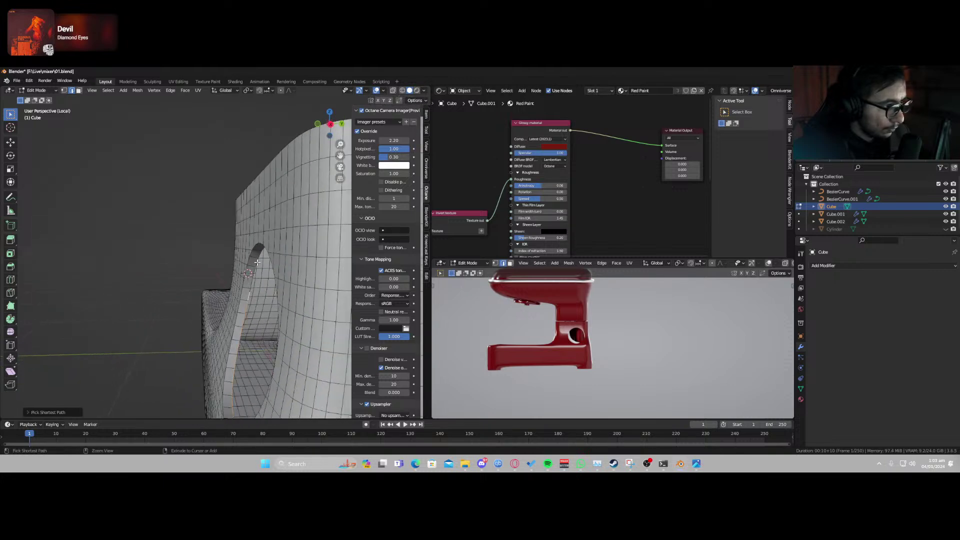
# Extend the edge path selection across the top of the hole to complete the inner rim loop, undoing any stray selection.
pyautogui.moveTo(260, 255); pyautogui.dragTo(244, 279, button='middle')
pyautogui.hotkey('shift', '`')
pyautogui.press('w')
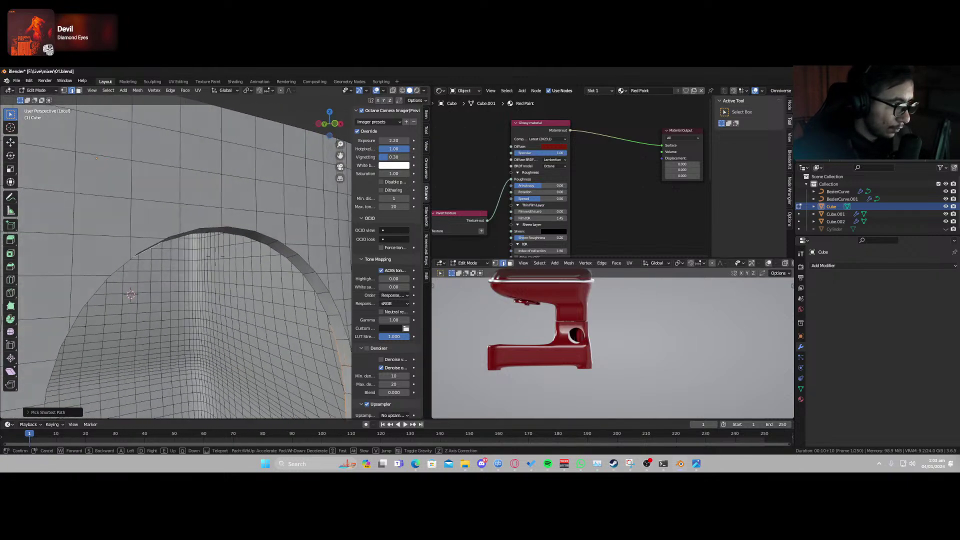
pyautogui.click(275, 266)
pyautogui.keyDown('ctrl'); pyautogui.click(273, 272); pyautogui.keyUp('ctrl')
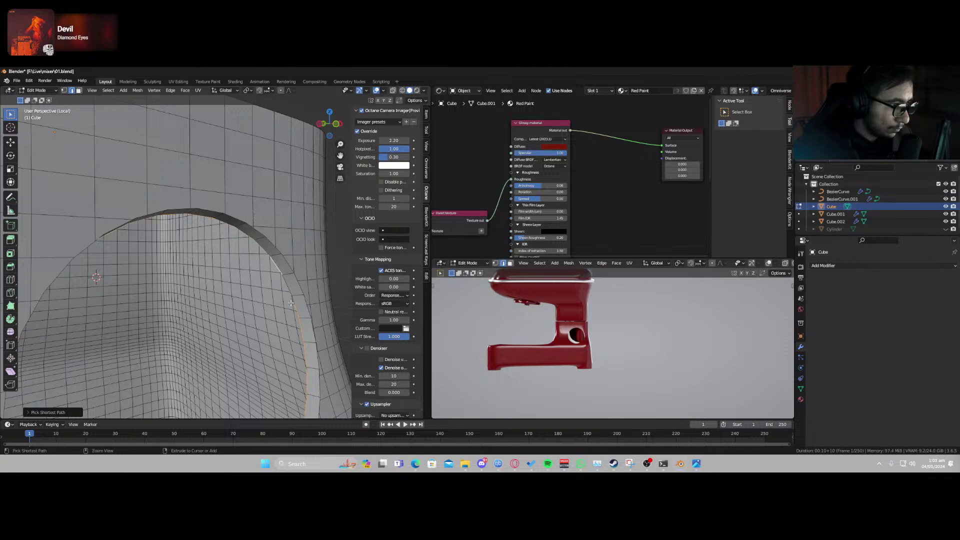
pyautogui.moveTo(290, 317); pyautogui.dragTo(329, 298, button='middle')
pyautogui.hotkey('shift', '`')
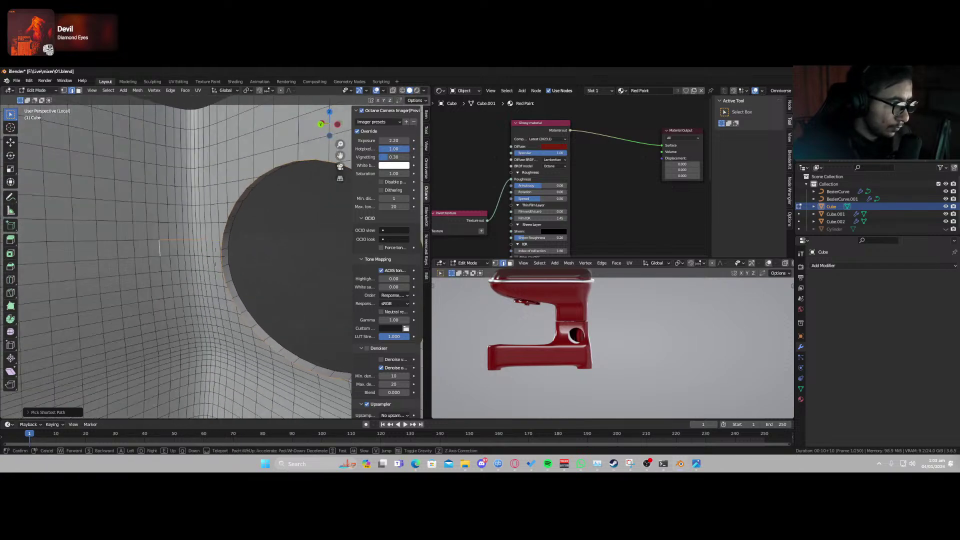
pyautogui.click(215, 257)
pyautogui.hotkey('ctrl', 'z')
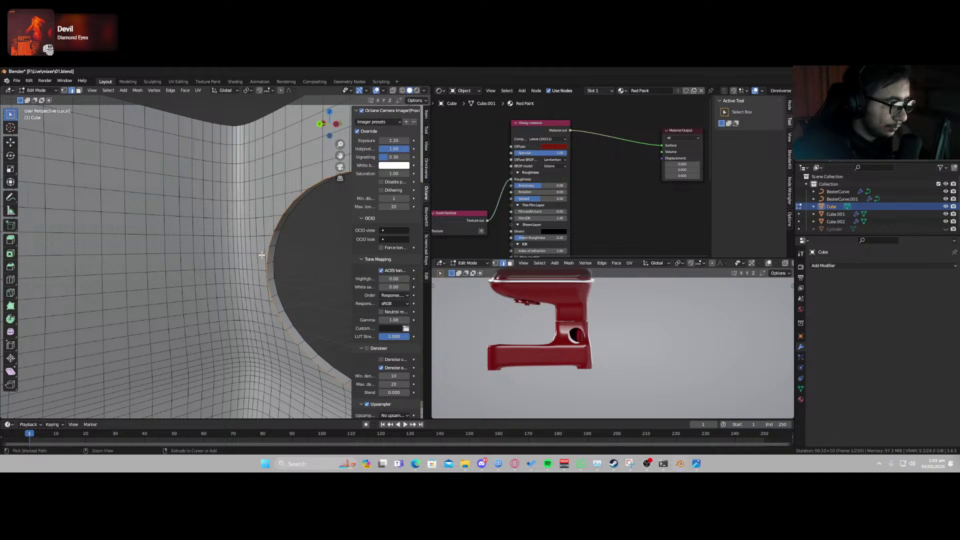
# Scale the selected inner rim loop down so the hole's wall narrows inward, and view it up close.
pyautogui.scroll(-3, 267, 285)
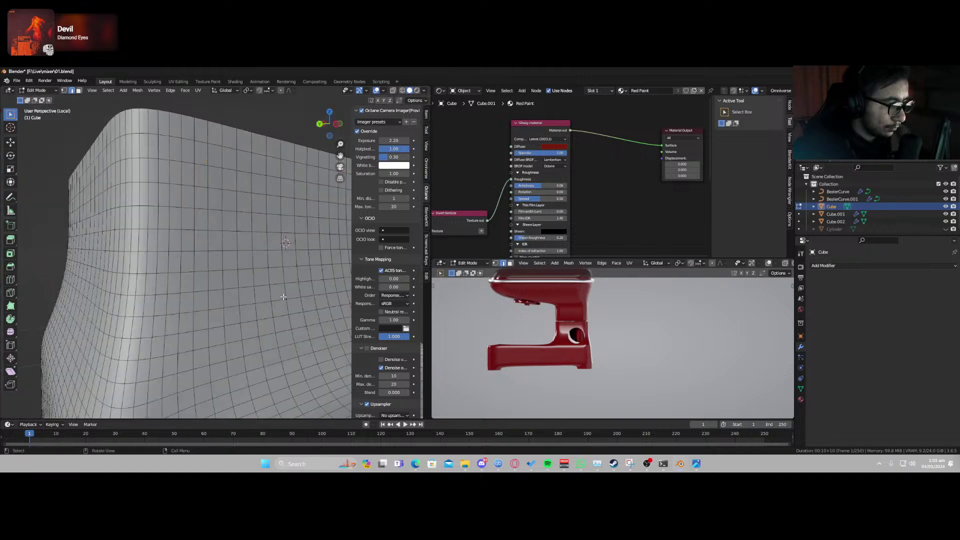
pyautogui.scroll(-5, 283, 297)
pyautogui.press('s')
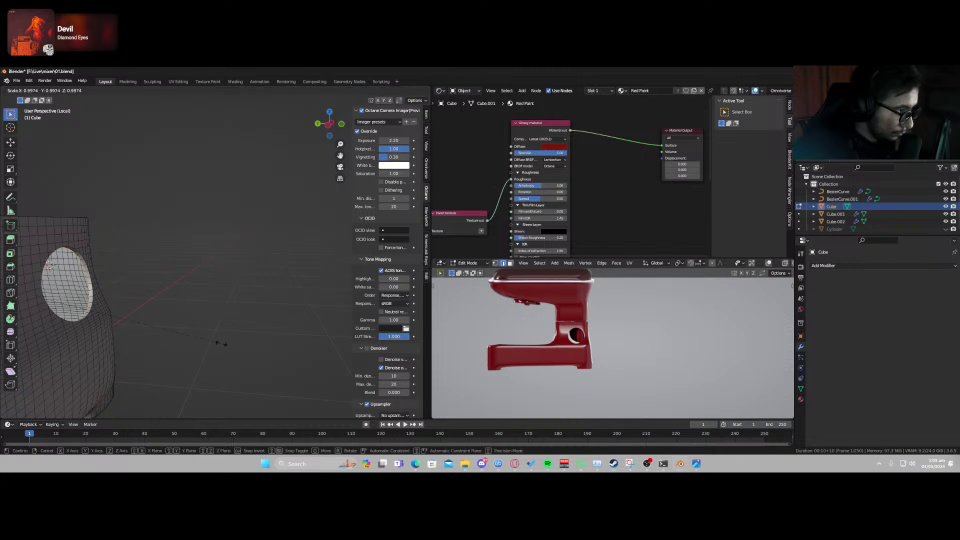
pyautogui.click(191, 338)
pyautogui.hotkey('shift', '`')
pyautogui.press('w')
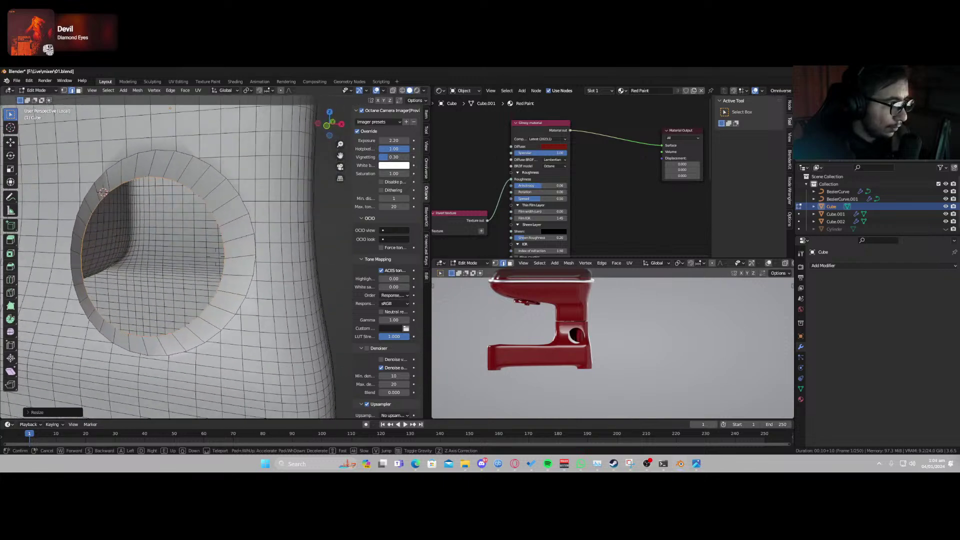
# Move the selected inner rim loop along the global X axis to even out the wall around the hole.
pyautogui.click(166, 325)
pyautogui.press('g')
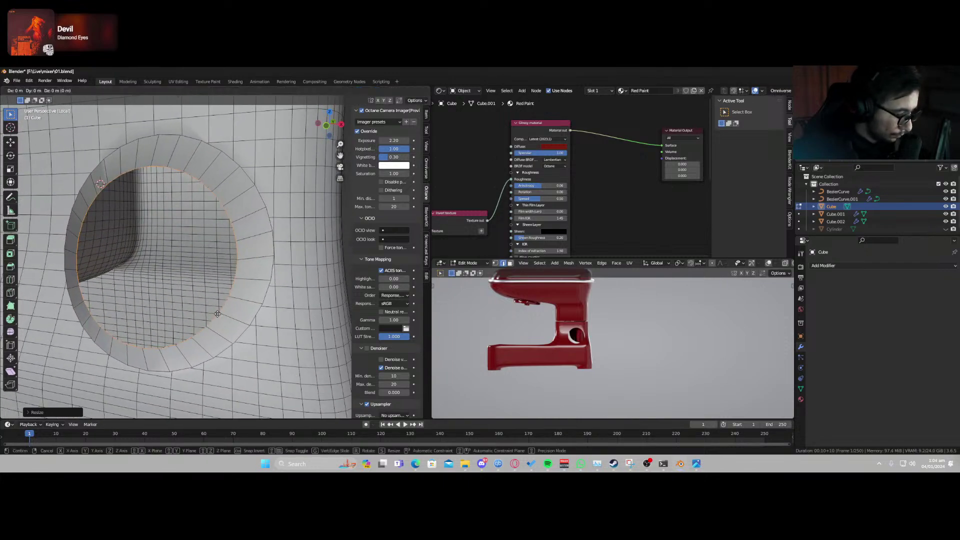
pyautogui.press('x')
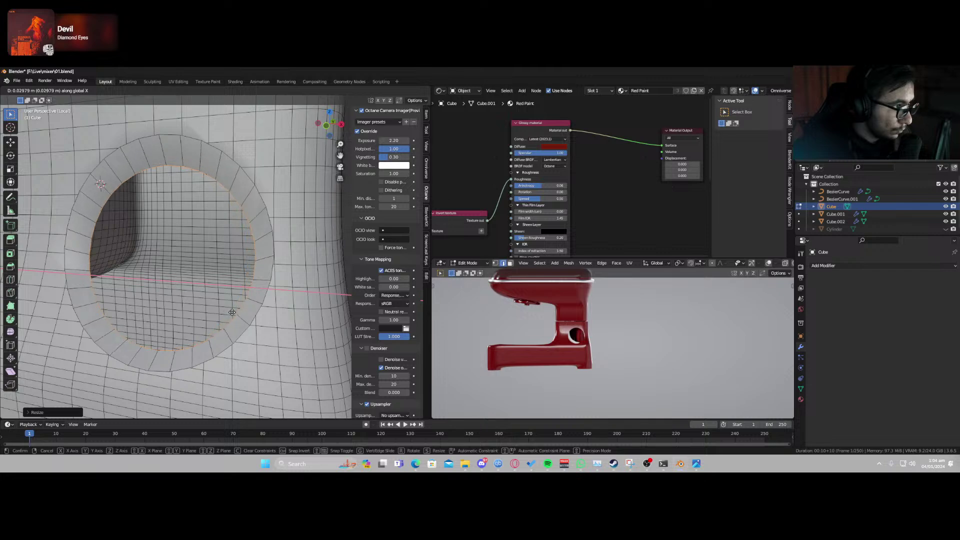
pyautogui.click(255, 325)
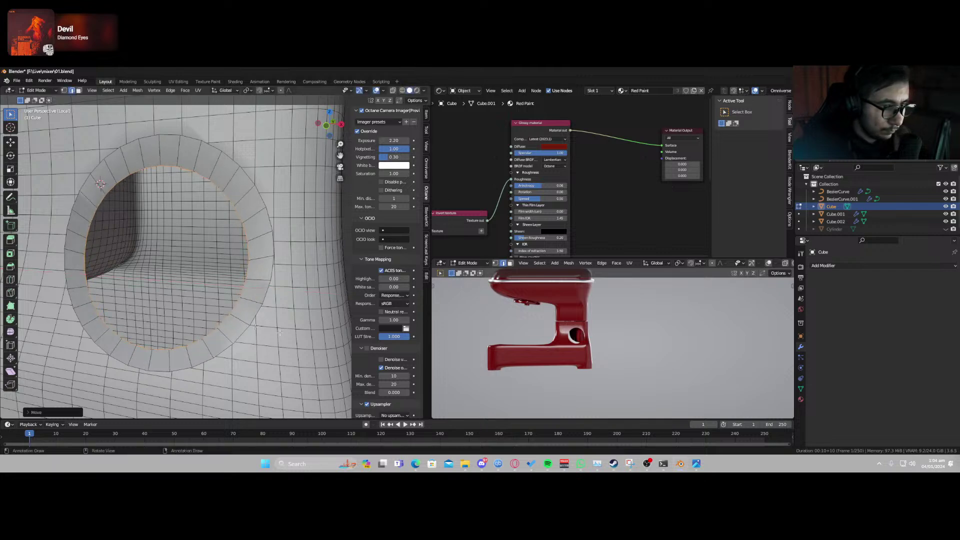
pyautogui.scroll(5, 592, 352)
pyautogui.keyDown('shift'); pyautogui.moveTo(592, 352); pyautogui.dragTo(507, 373, button='middle'); pyautogui.keyUp('shift')
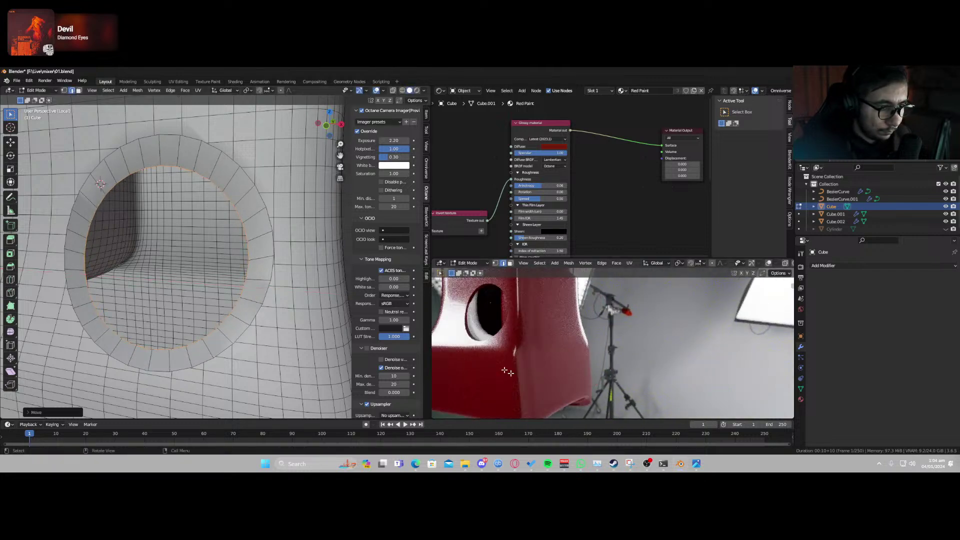
# Return to Object Mode and apply Shade Smooth to the mixer base.
pyautogui.scroll(-4, 177, 285)
pyautogui.moveTo(177, 285); pyautogui.dragTo(202, 315, button='middle')
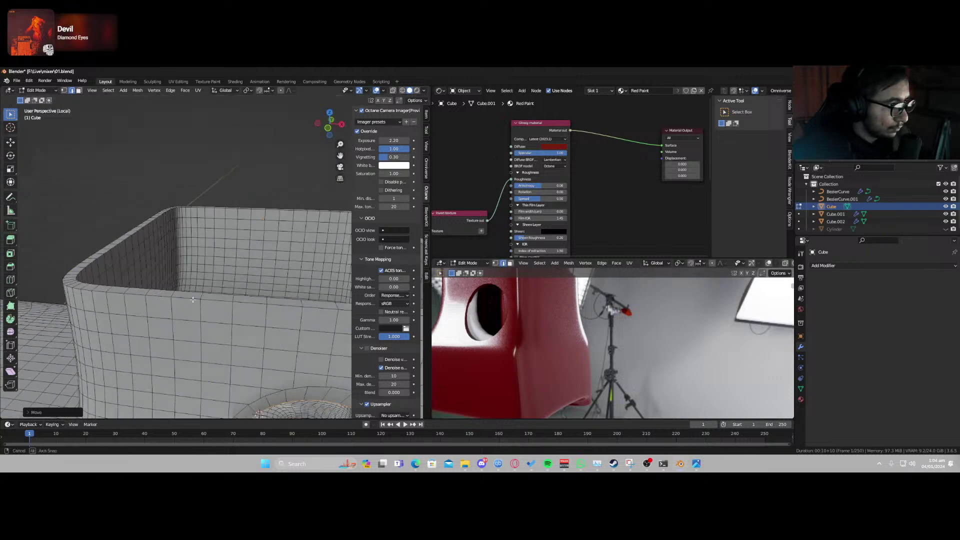
pyautogui.scroll(-4, 240, 346)
pyautogui.press('Tab')
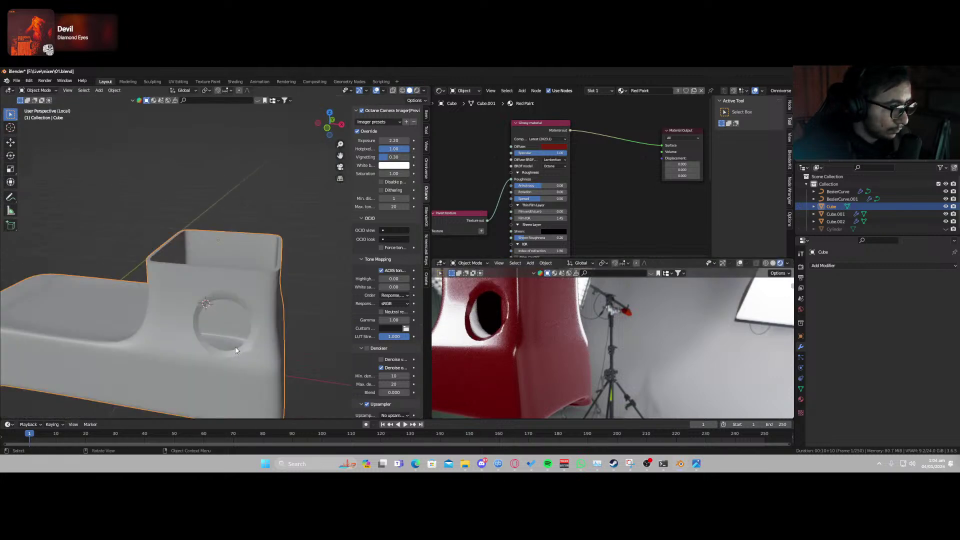
pyautogui.rightClick(201, 294)
pyautogui.click(201, 295)
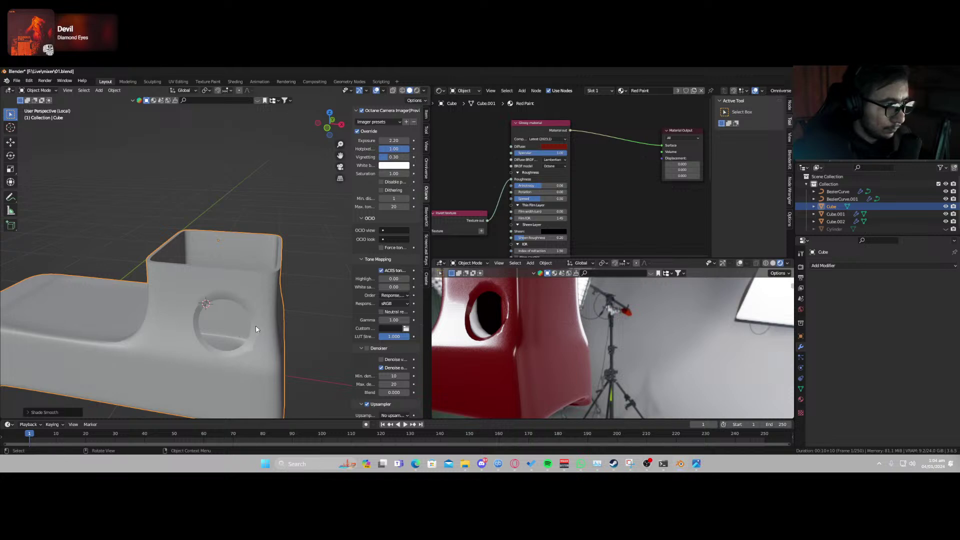
# In face selection, select the full ring of faces around the round hole and extrude it outward about 0.022 m.
pyautogui.hotkey('shift', '`')
pyautogui.press('s')
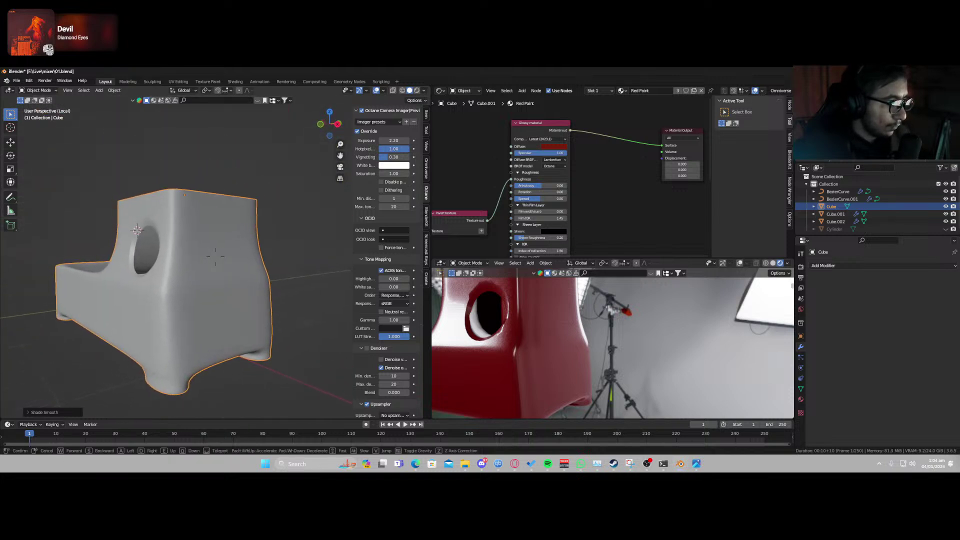
pyautogui.press('w')
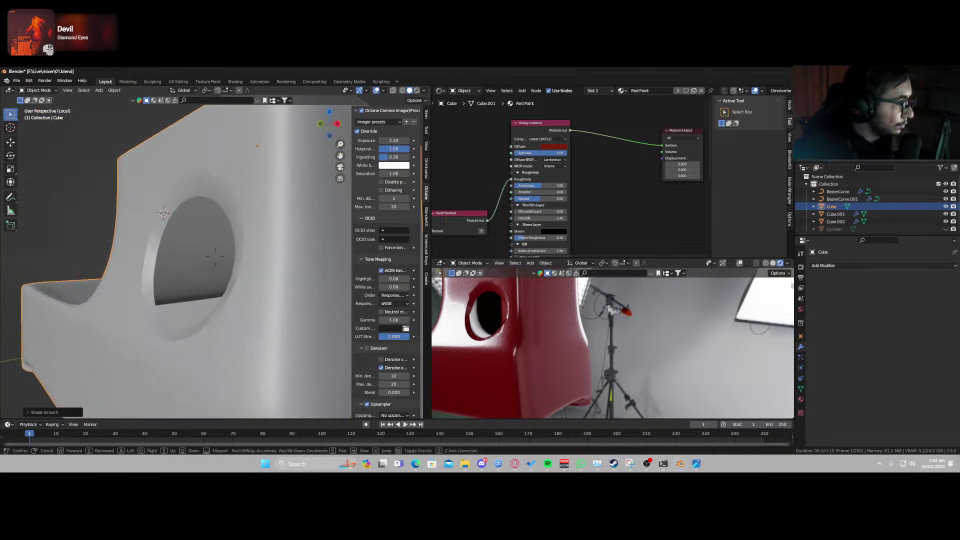
pyautogui.click(215, 257)
pyautogui.press('Tab')
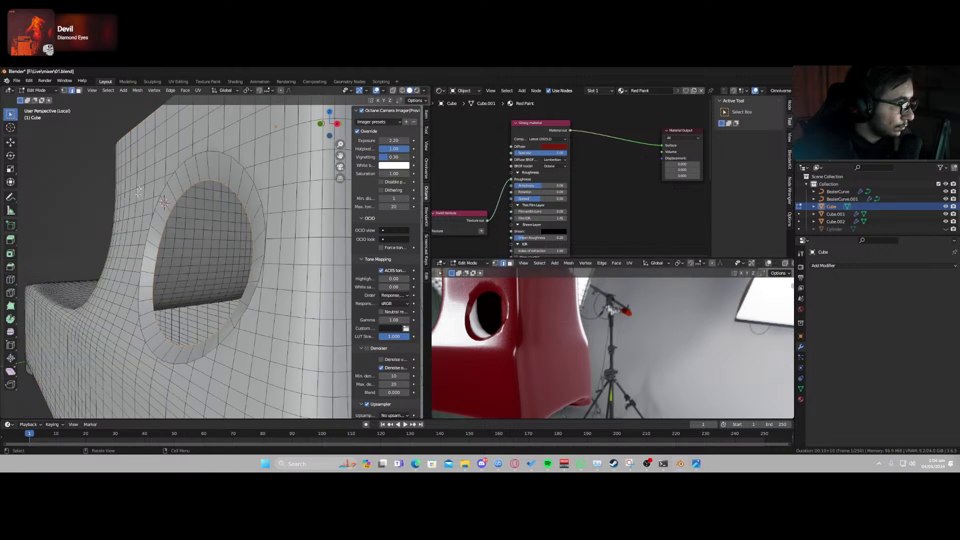
pyautogui.click(78, 91)
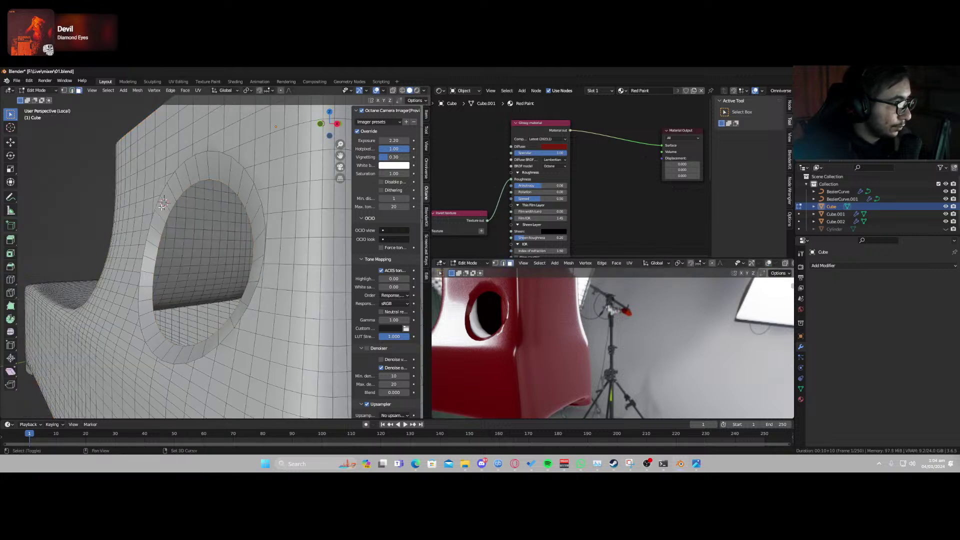
pyautogui.click(163, 205)
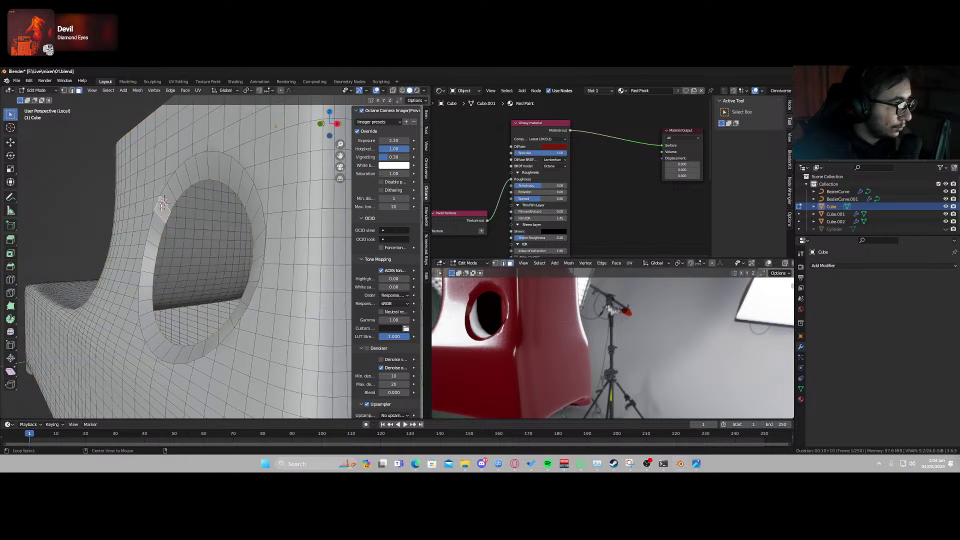
pyautogui.keyDown('ctrl'); pyautogui.click(259, 220); pyautogui.keyUp('ctrl')
pyautogui.keyDown('ctrl'); pyautogui.click(194, 356); pyautogui.keyUp('ctrl')
pyautogui.keyDown('ctrl'); pyautogui.click(148, 333); pyautogui.keyUp('ctrl')
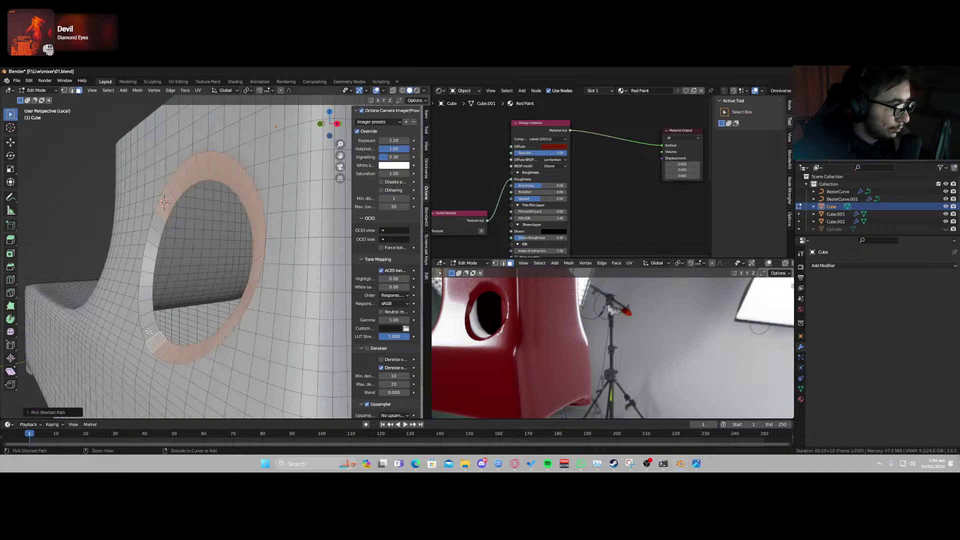
pyautogui.keyDown('ctrl'); pyautogui.click(158, 223); pyautogui.keyUp('ctrl')
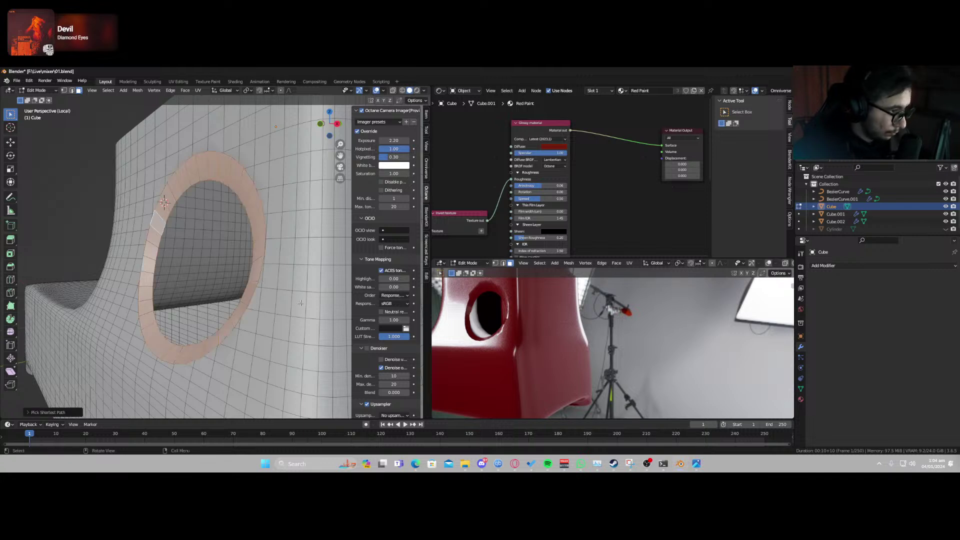
pyautogui.press('e')
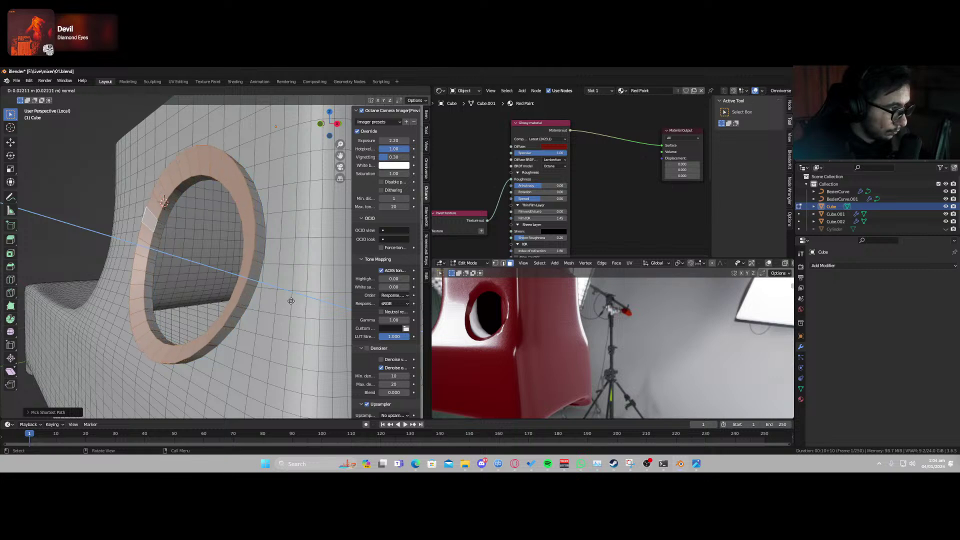
pyautogui.click(289, 302)
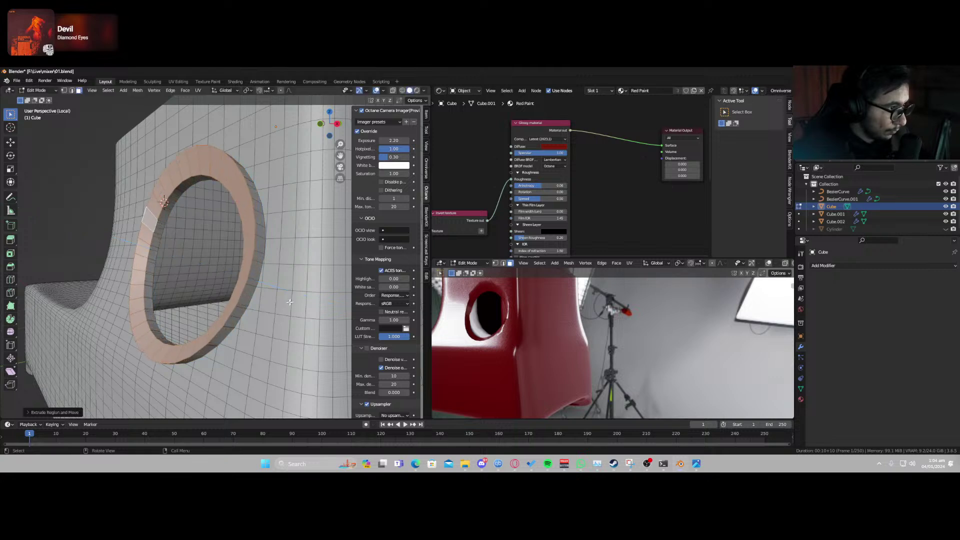
# Select the full outer edge loop of the extruded ring with shortest-path picks and bevel it with multiple segments.
pyautogui.click(72, 91)
pyautogui.hotkey('alt', 'a')
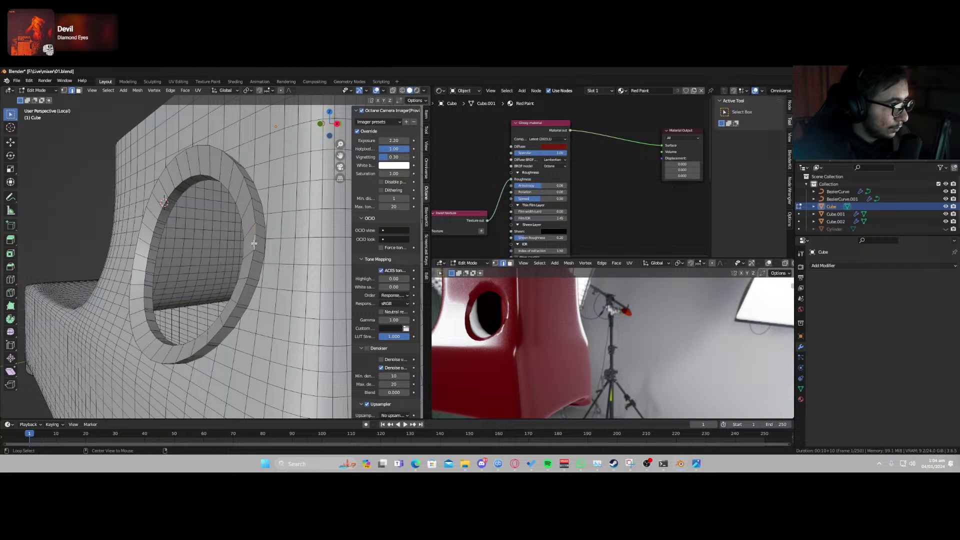
pyautogui.click(205, 146)
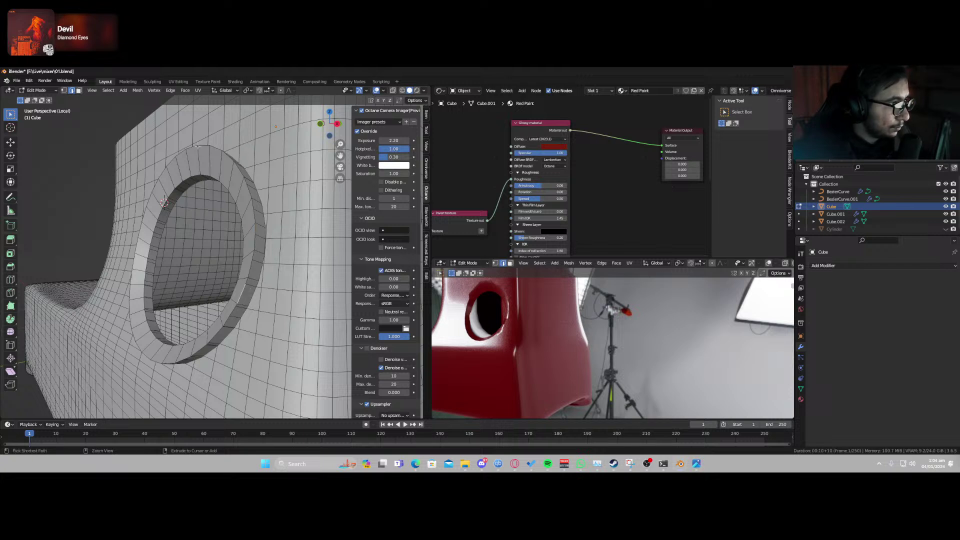
pyautogui.keyDown('ctrl'); pyautogui.click(210, 184); pyautogui.keyUp('ctrl')
pyautogui.hotkey('ctrl', 'z')
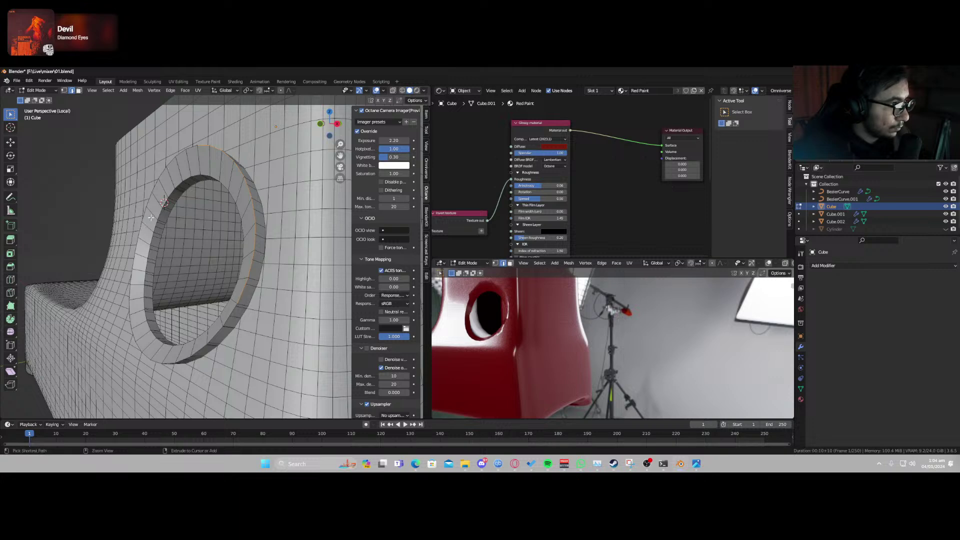
pyautogui.moveTo(150, 217); pyautogui.dragTo(209, 230, button='middle')
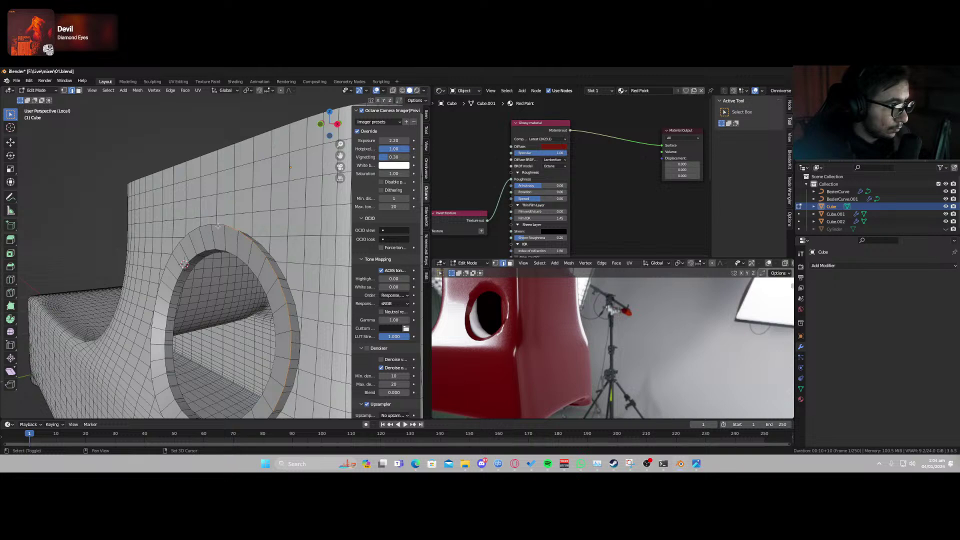
pyautogui.keyDown('ctrl'); pyautogui.click(164, 272); pyautogui.keyUp('ctrl')
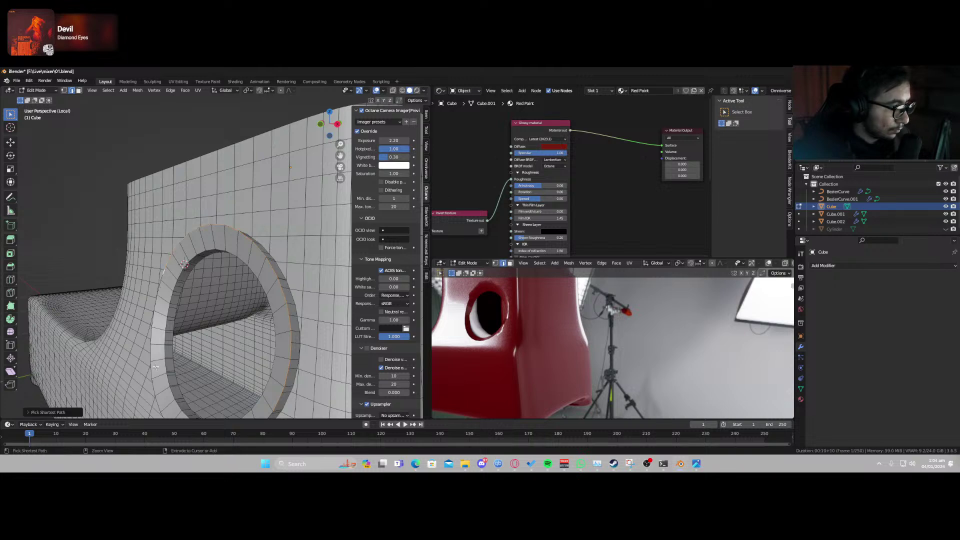
pyautogui.moveTo(157, 386); pyautogui.dragTo(226, 248, button='middle')
pyautogui.keyDown('ctrl'); pyautogui.click(230, 238); pyautogui.keyUp('ctrl')
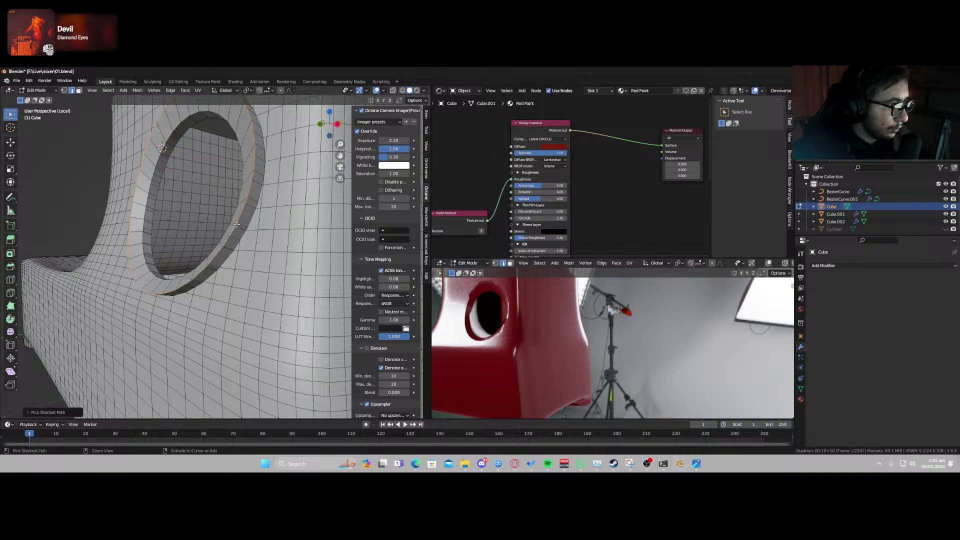
pyautogui.hotkey('ctrl', 'b')
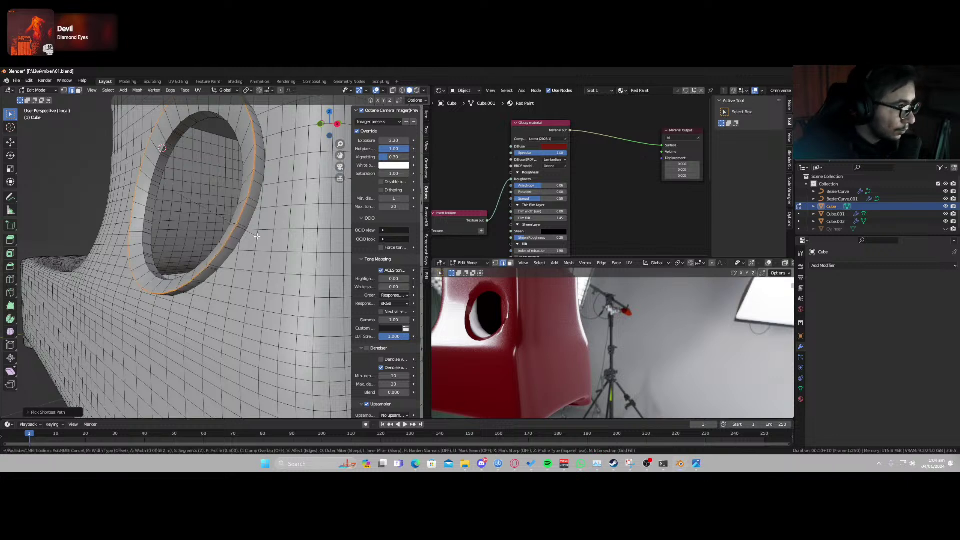
pyautogui.scroll(2, 262, 238)
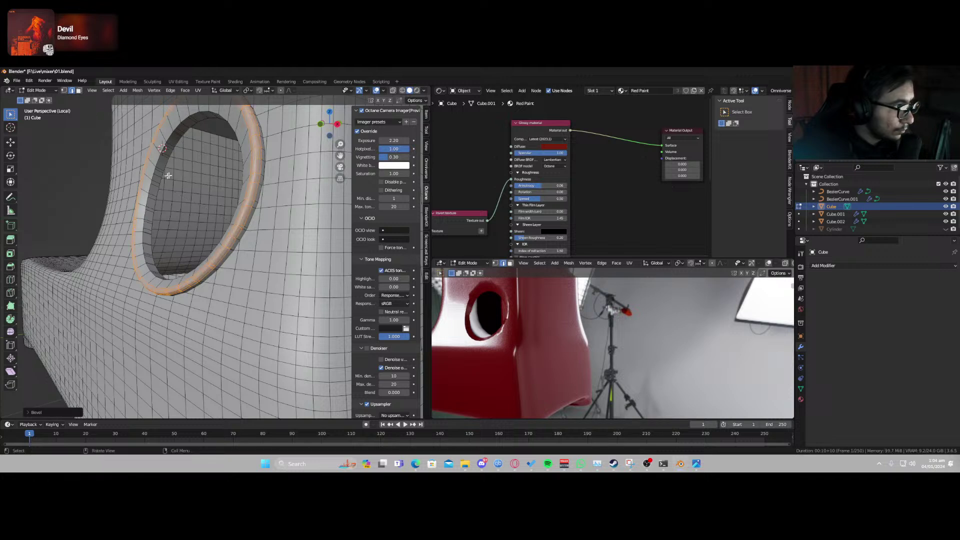
# Select the ring's inner edge loop around the hole opening and bevel it with a narrow width.
pyautogui.click(151, 176)
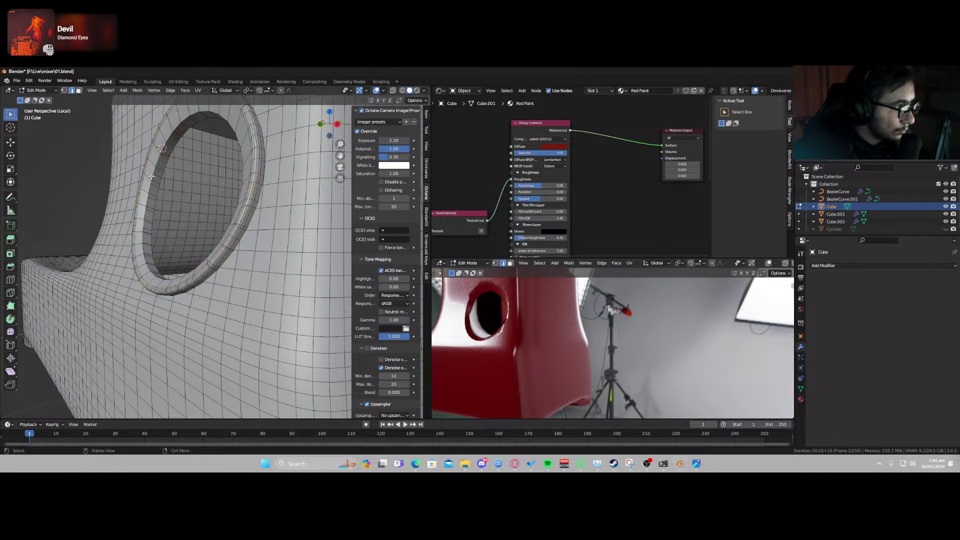
pyautogui.keyDown('ctrl'); pyautogui.click(209, 115); pyautogui.keyUp('ctrl')
pyautogui.moveTo(240, 194); pyautogui.dragTo(218, 264, button='middle')
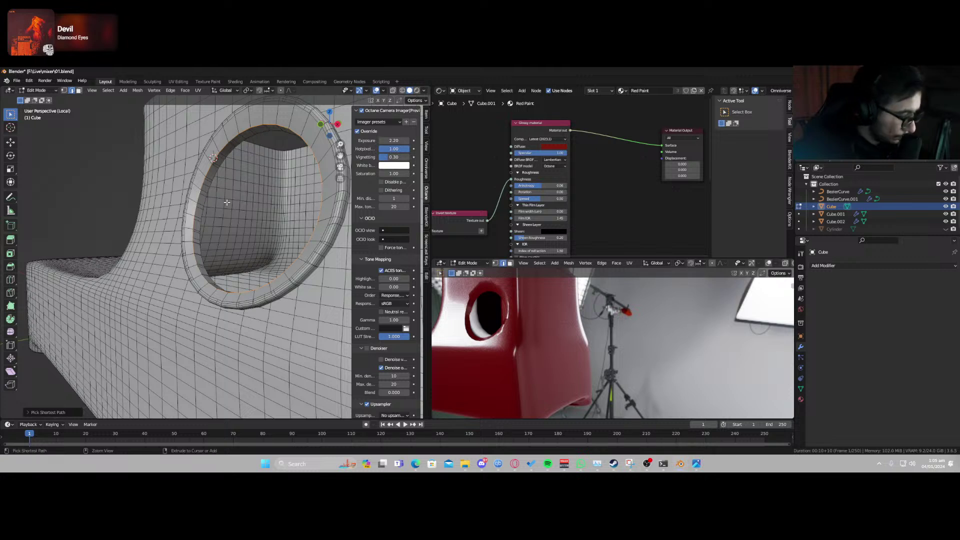
pyautogui.hotkey('ctrl', 'b')
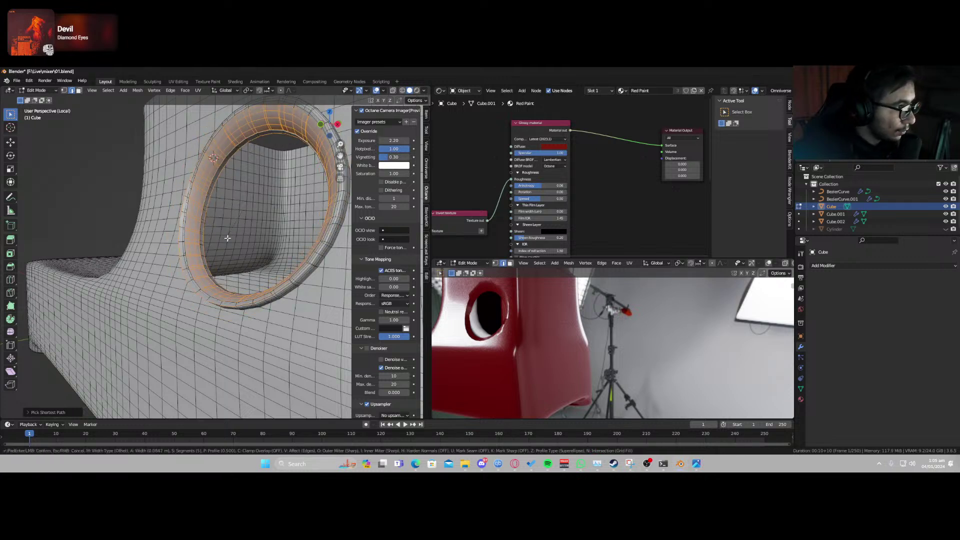
pyautogui.click(233, 231)
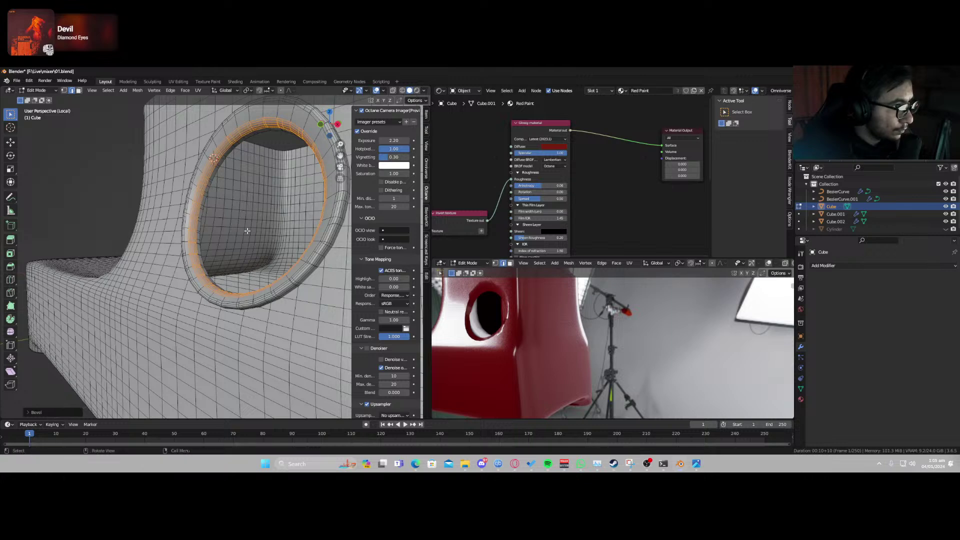
# Return to Object Mode, exit Local View to show the whole mixer, and check the beveled ring in the render.
pyautogui.press('Tab')
pyautogui.moveTo(263, 243); pyautogui.dragTo(265, 250, button='middle')
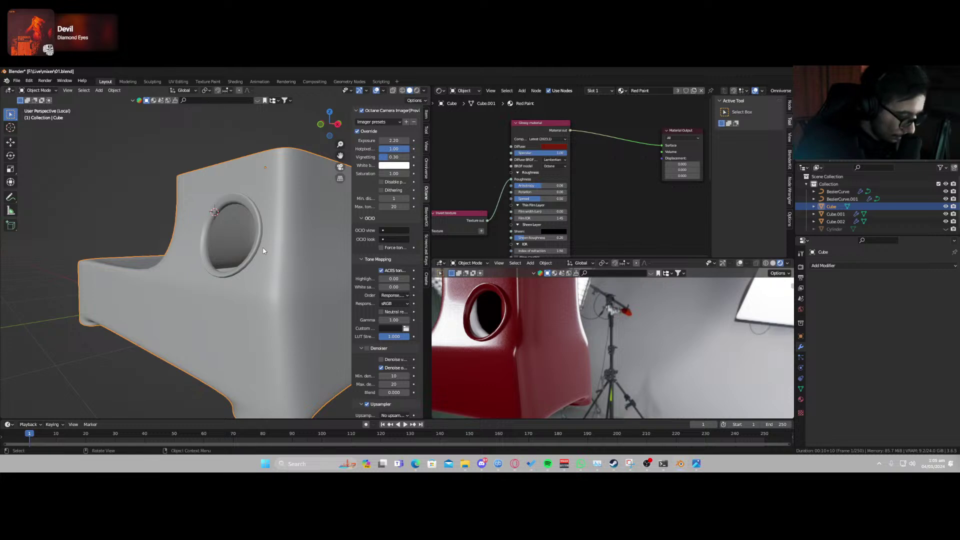
pyautogui.press('KP_Divide')
pyautogui.moveTo(186, 277); pyautogui.dragTo(260, 274, button='middle')
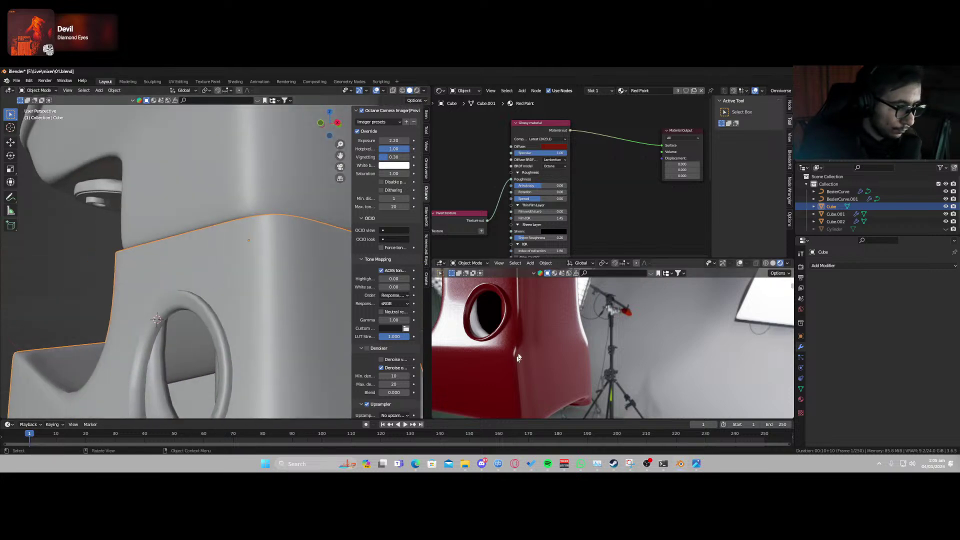
pyautogui.moveTo(493, 335); pyautogui.dragTo(522, 340, button='middle')
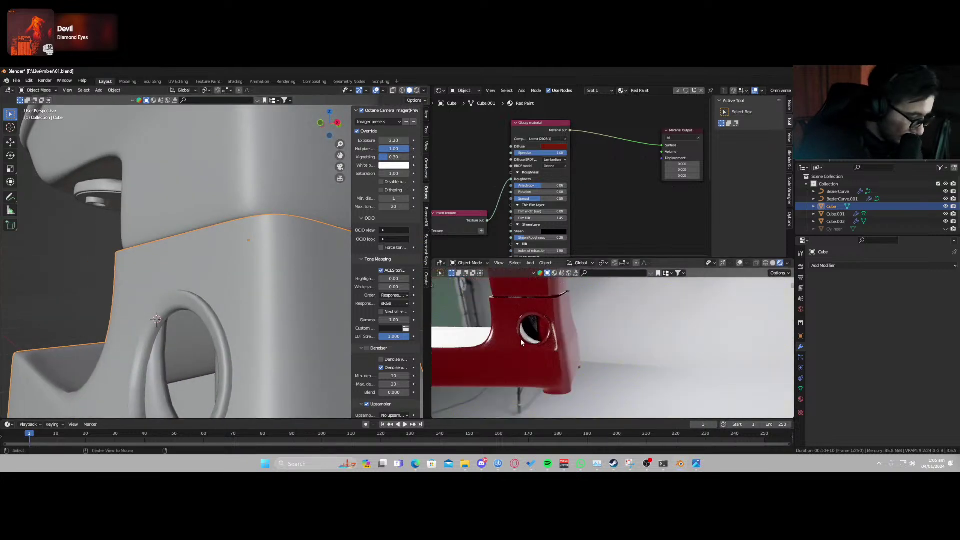
# Unhide the cylinder at the round hole and scale it to about 0.85 so it fits inside the ring.
pyautogui.hotkey('alt', 'h')
pyautogui.click(220, 345)
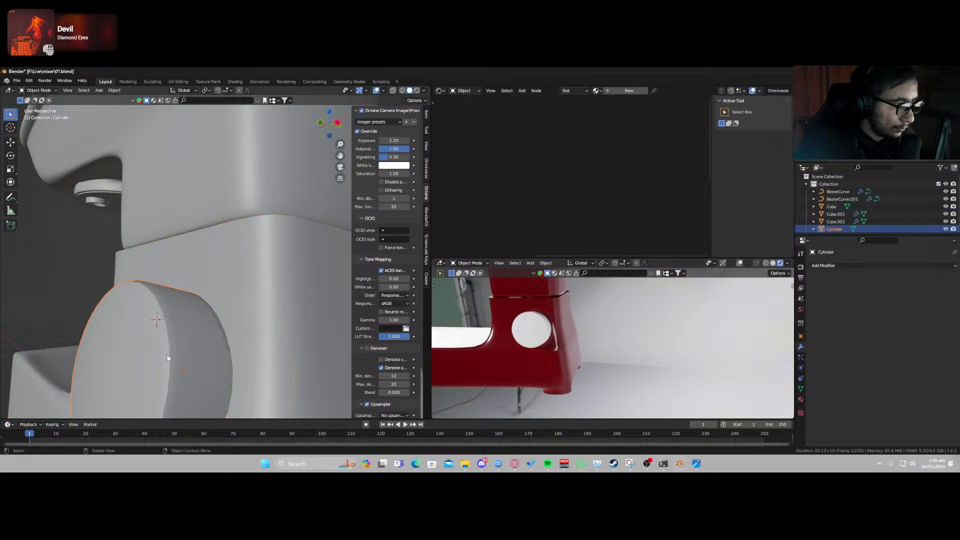
pyautogui.moveTo(220, 345); pyautogui.dragTo(233, 375, button='middle')
pyautogui.press('s')
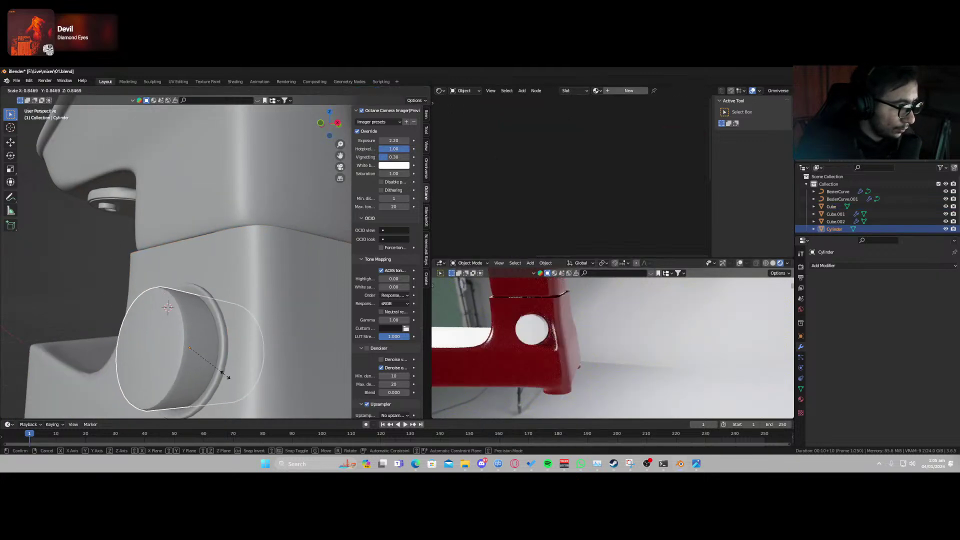
pyautogui.click(226, 376)
pyautogui.scroll(4, 510, 330)
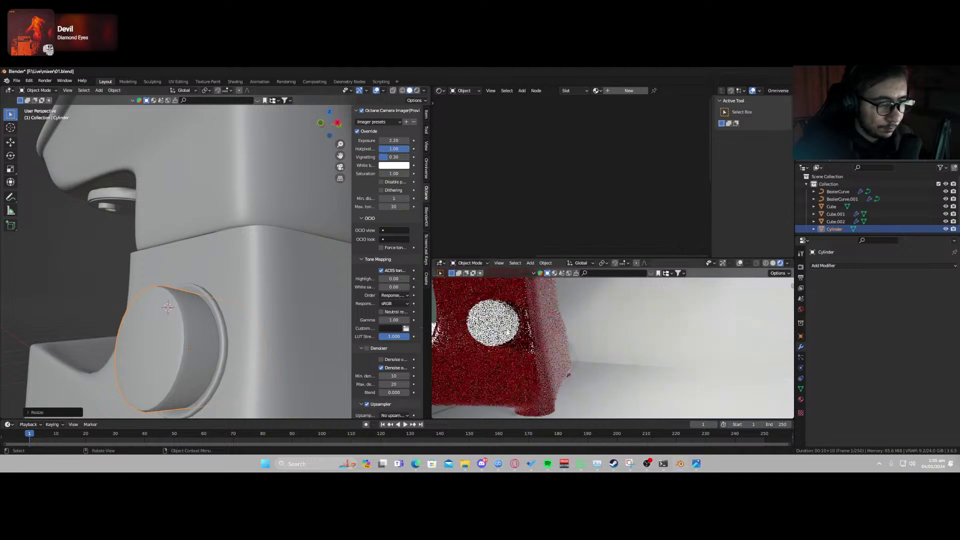
pyautogui.moveTo(510, 330); pyautogui.dragTo(560, 332, button='middle')
pyautogui.click(561, 332)
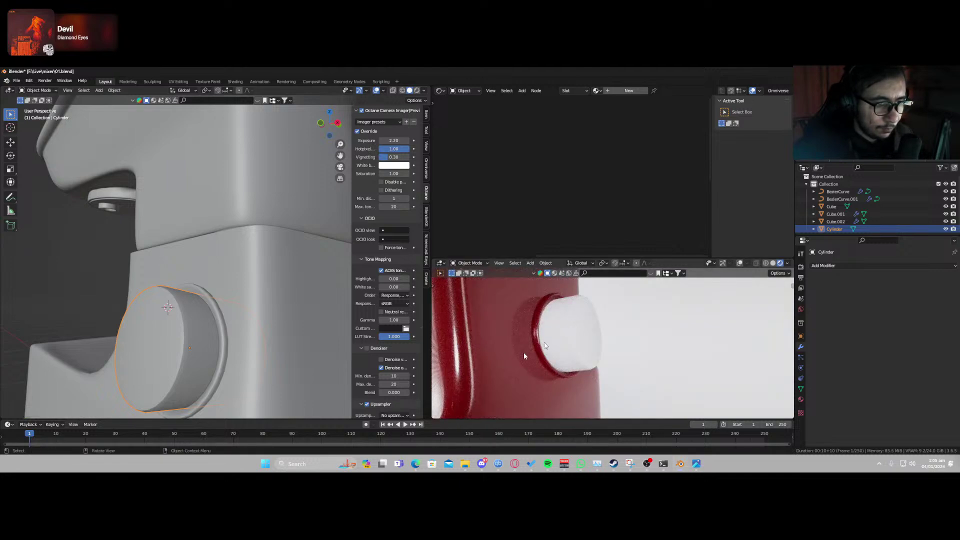
# Assign the existing metallic Material.001 to the knob cylinder and check its finish in the refreshed render.
pyautogui.click(801, 399)
pyautogui.click(814, 290)
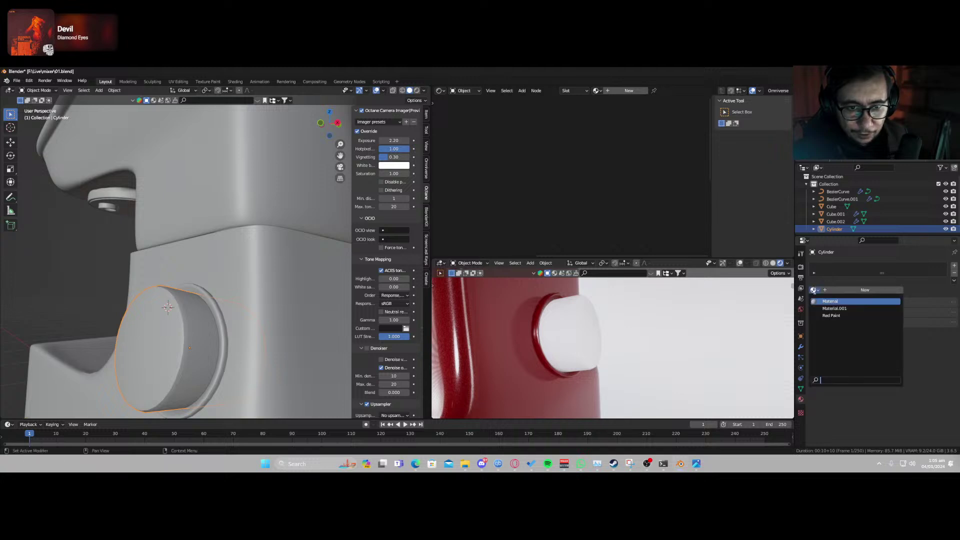
pyautogui.click(846, 309)
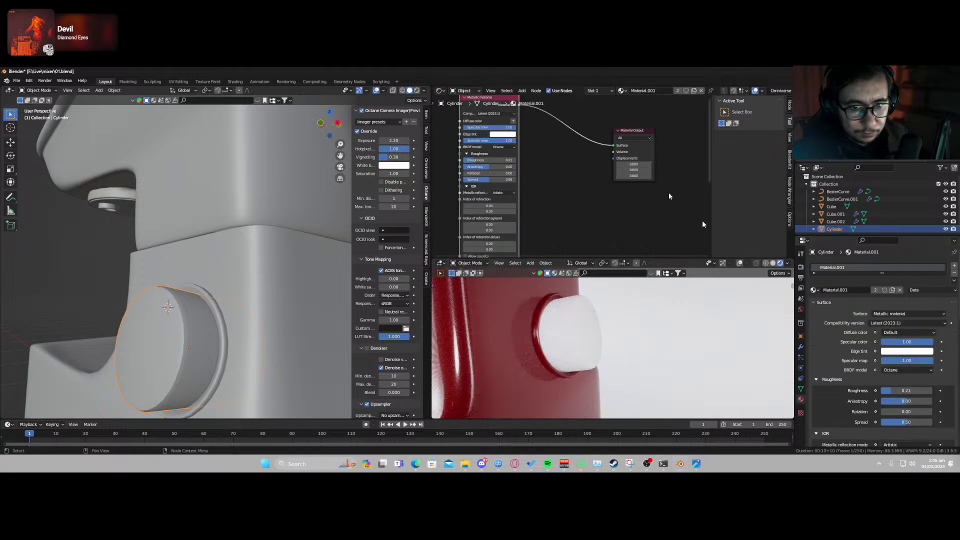
pyautogui.press('Home')
pyautogui.press('z')
pyautogui.click(663, 375)
pyautogui.click(631, 253)
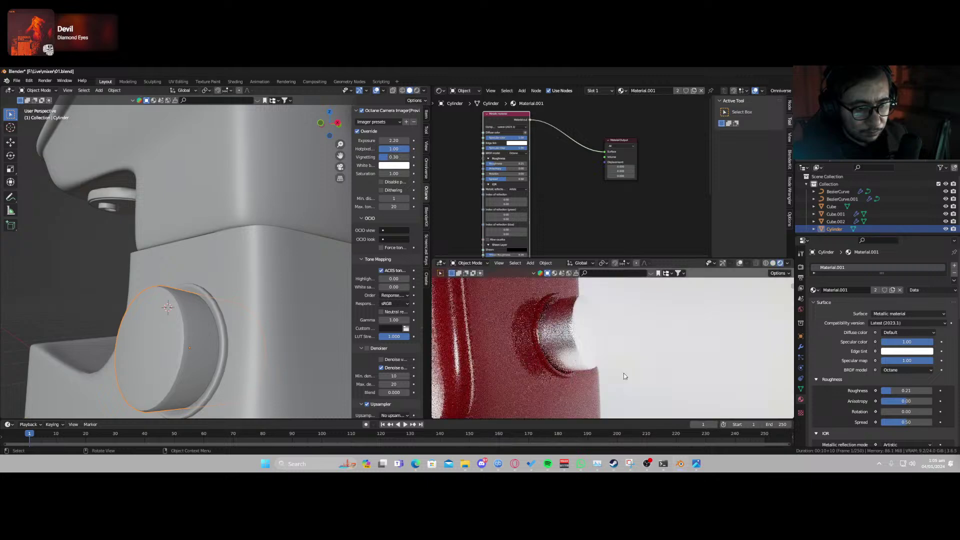
pyautogui.scroll(4, 589, 359)
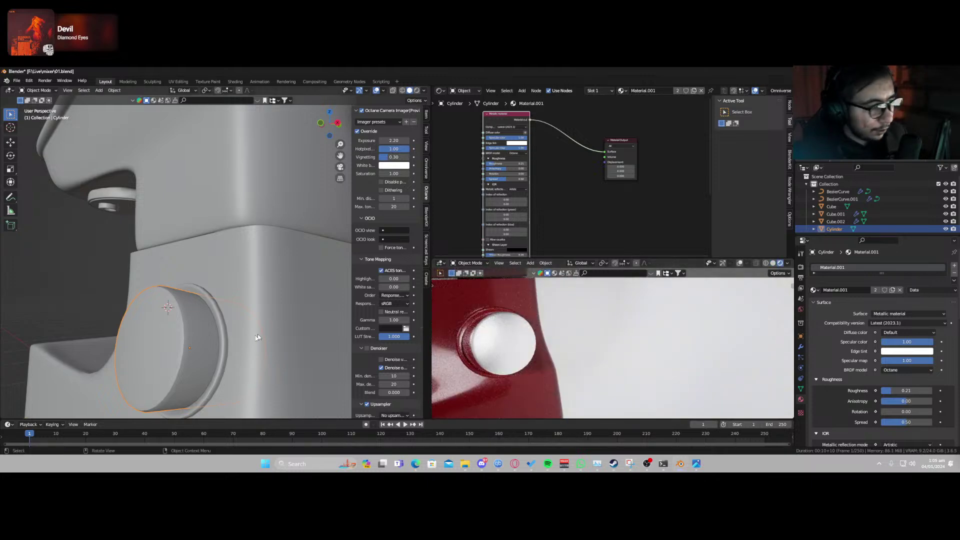
# Select the mixer body, apply Shade Smooth to it, and inspect the ring around the knob in the render.
pyautogui.moveTo(197, 368); pyautogui.dragTo(301, 303, button='middle')
pyautogui.click(319, 297)
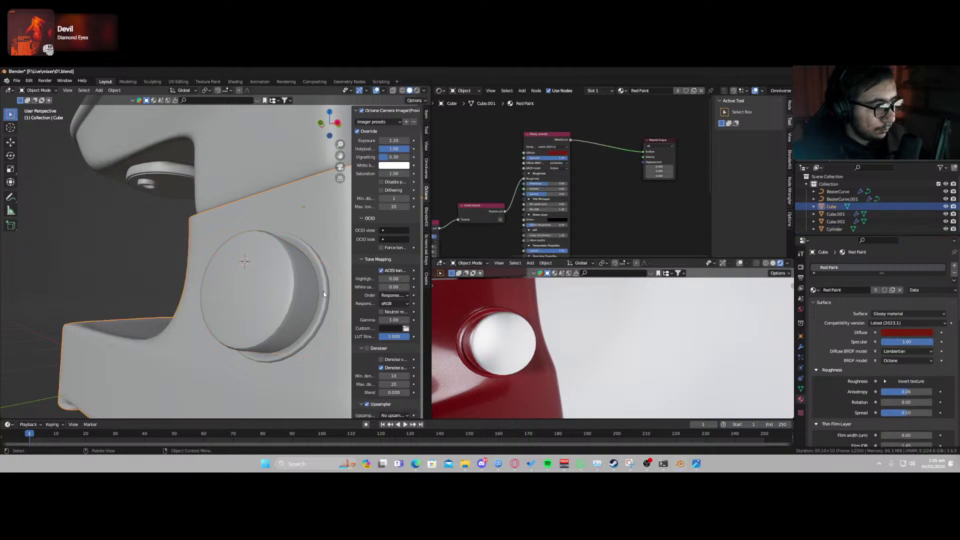
pyautogui.rightClick(324, 290)
pyautogui.click(323, 295)
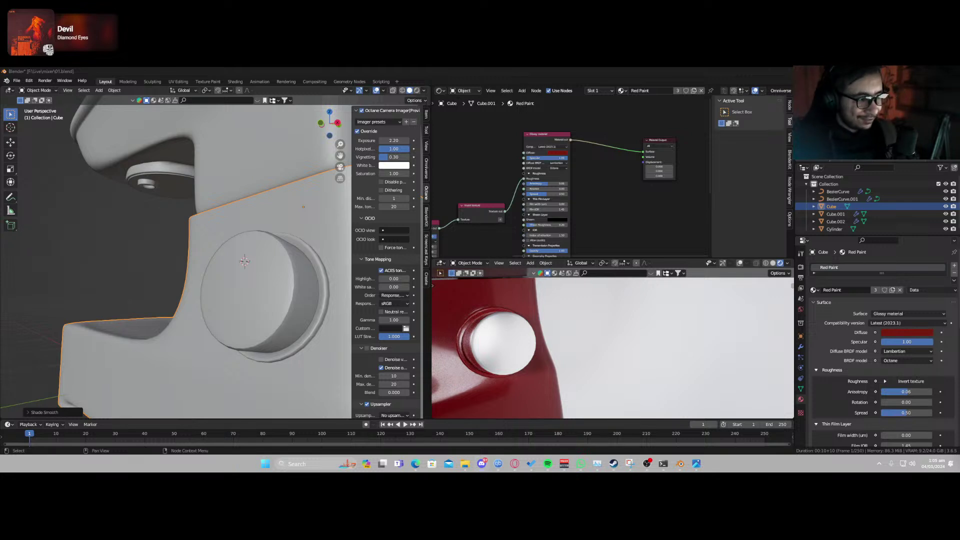
pyautogui.click(322, 272)
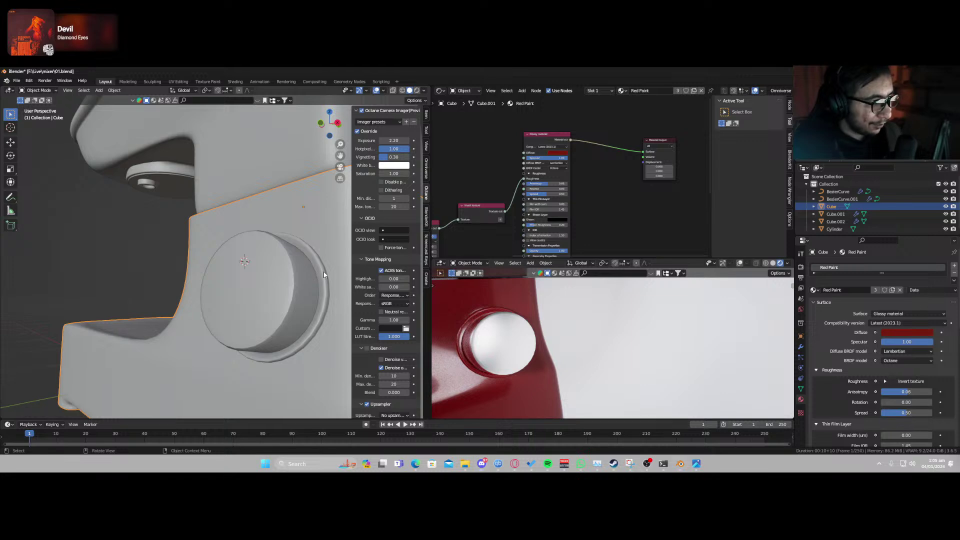
pyautogui.moveTo(670, 404); pyautogui.dragTo(604, 349, button='middle')
pyautogui.scroll(2, 550, 364)
pyautogui.scroll(3, 585, 360)
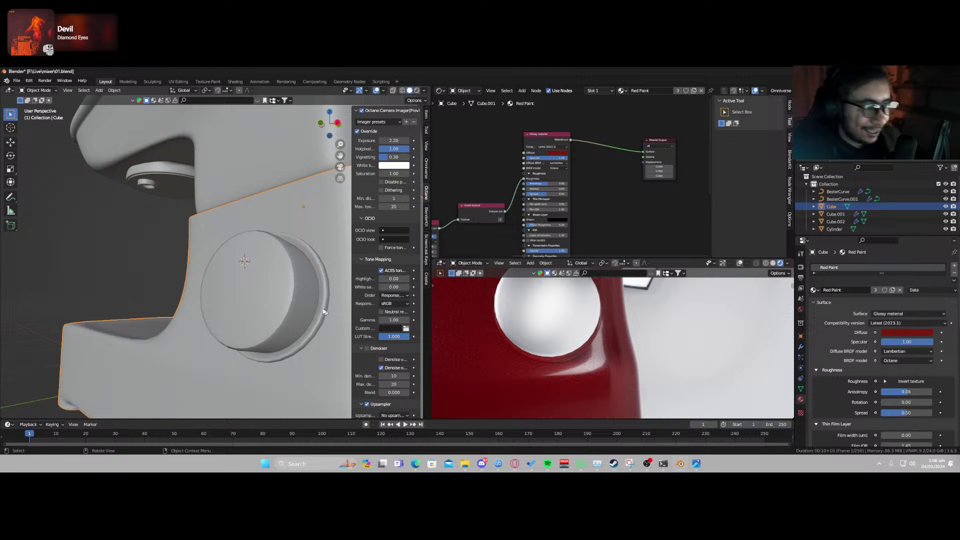
# In Edit Mode with face selection, select the face loop of the ring around the knob and grow it to the whole ring.
pyautogui.press('Tab')
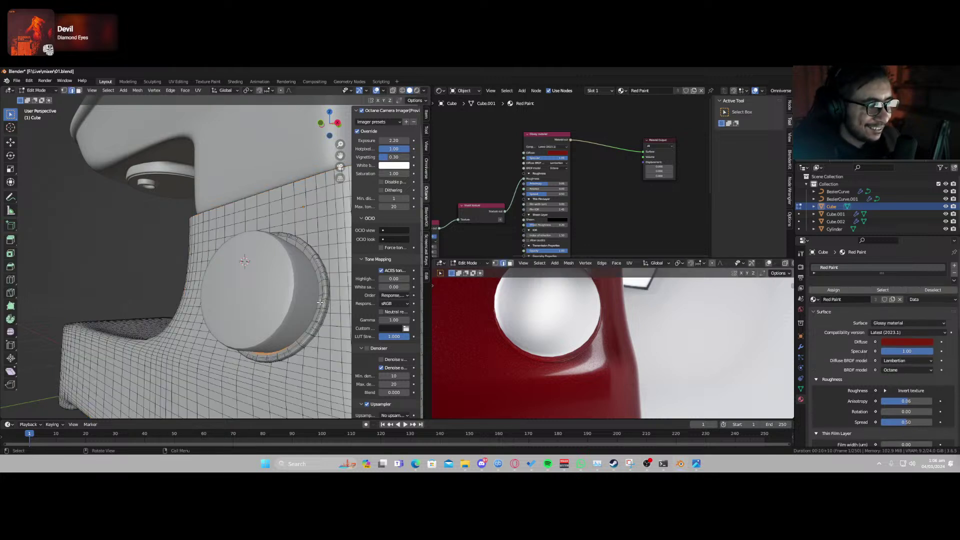
pyautogui.click(320, 303)
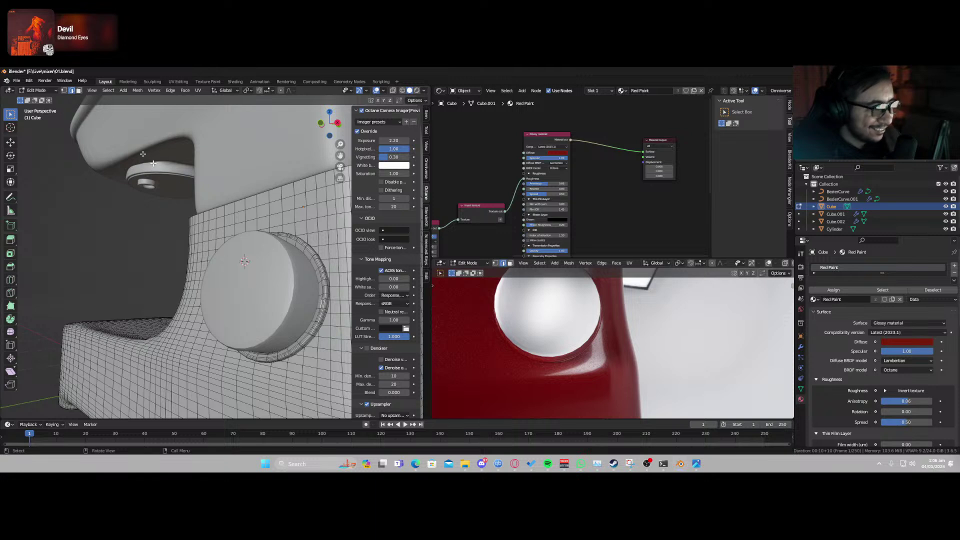
pyautogui.click(78, 91)
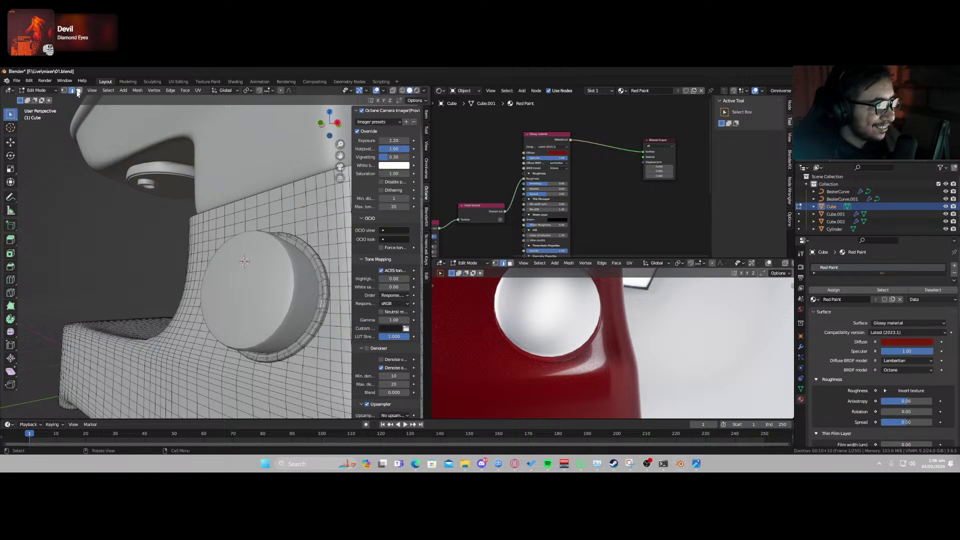
pyautogui.keyDown('alt'); pyautogui.click(319, 320); pyautogui.keyUp('alt')
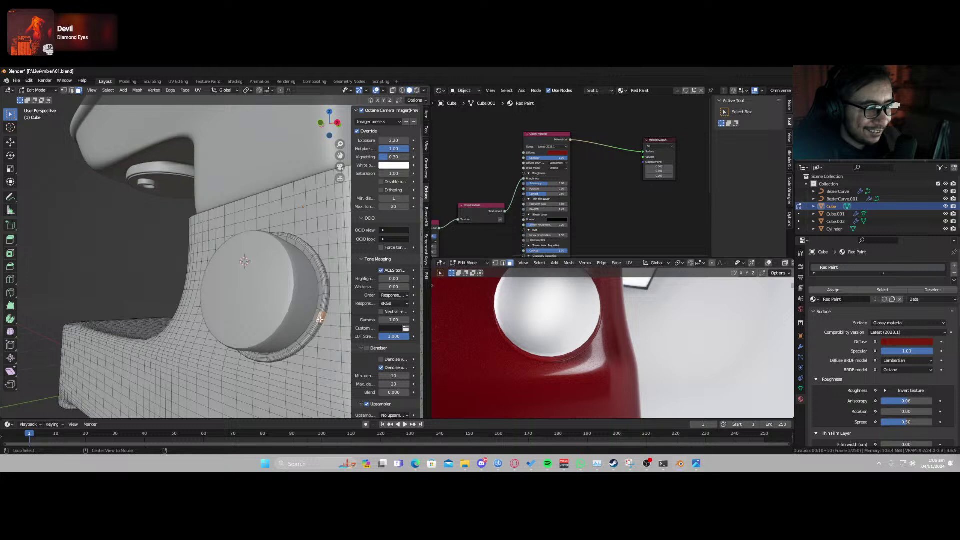
pyautogui.keyDown('alt'); pyautogui.click(322, 311); pyautogui.keyUp('alt')
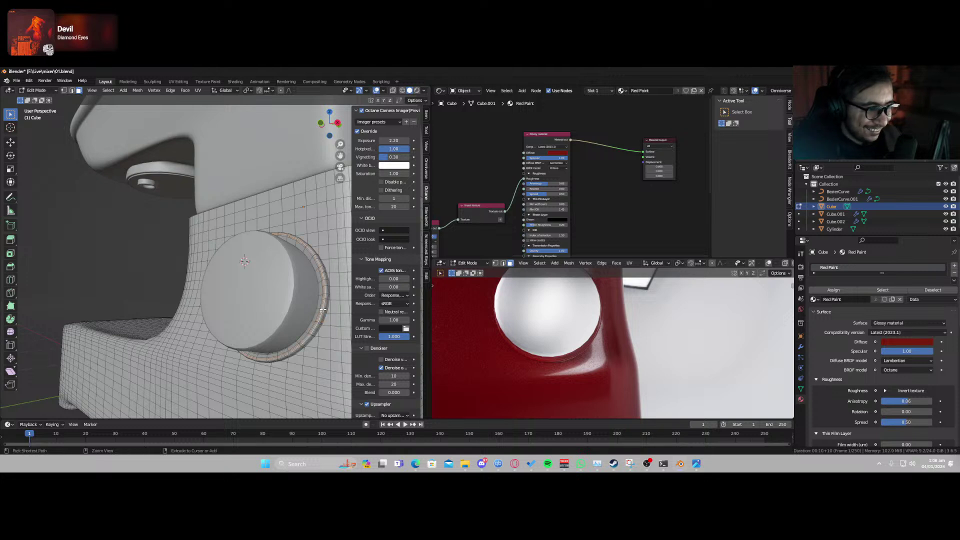
pyautogui.press('ctrl+KP_Add')
pyautogui.press('ctrl+KP_Add')
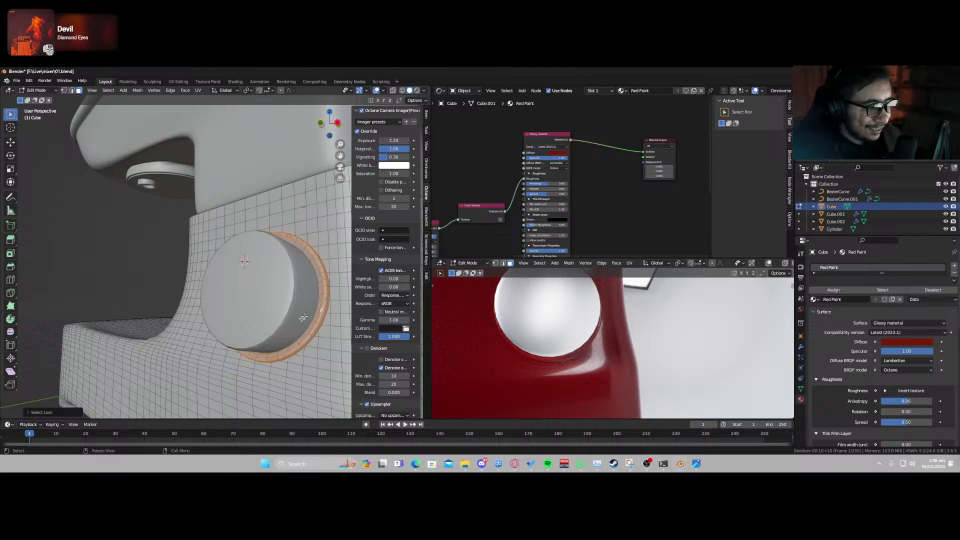
pyautogui.moveTo(303, 318); pyautogui.dragTo(365, 325, button='middle')
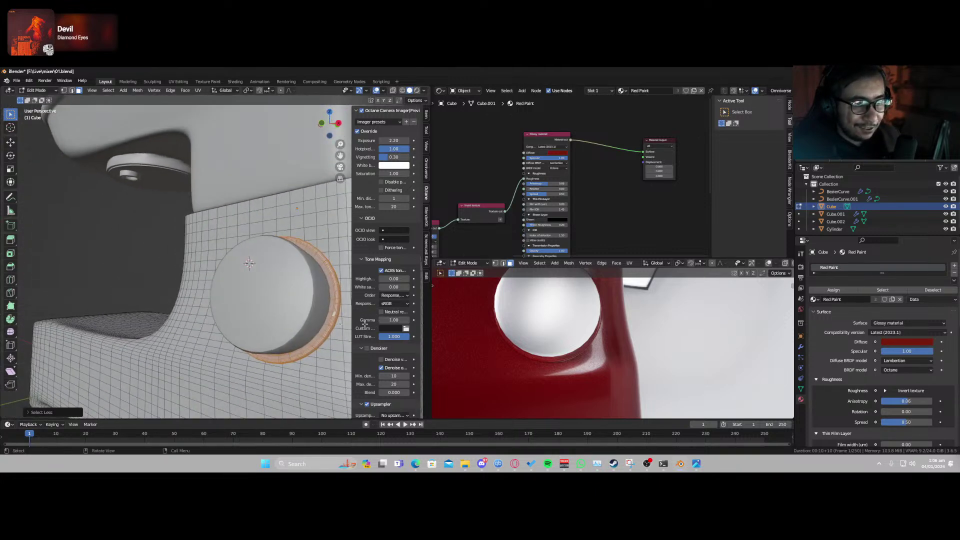
pyautogui.scroll(-4, 728, 343)
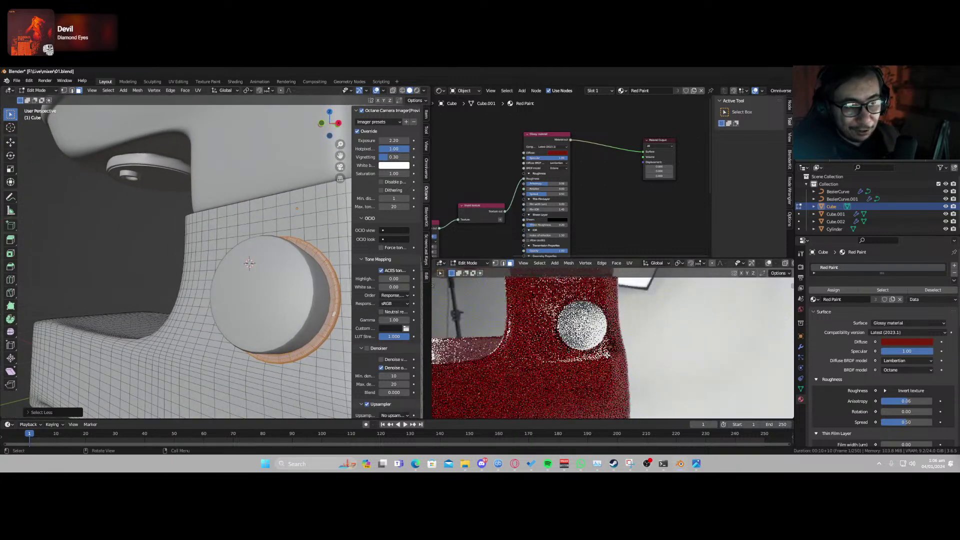
# Add a second material slot to the mixer body, assign the ring faces to it, and create a new Universal material there.
pyautogui.click(954, 266)
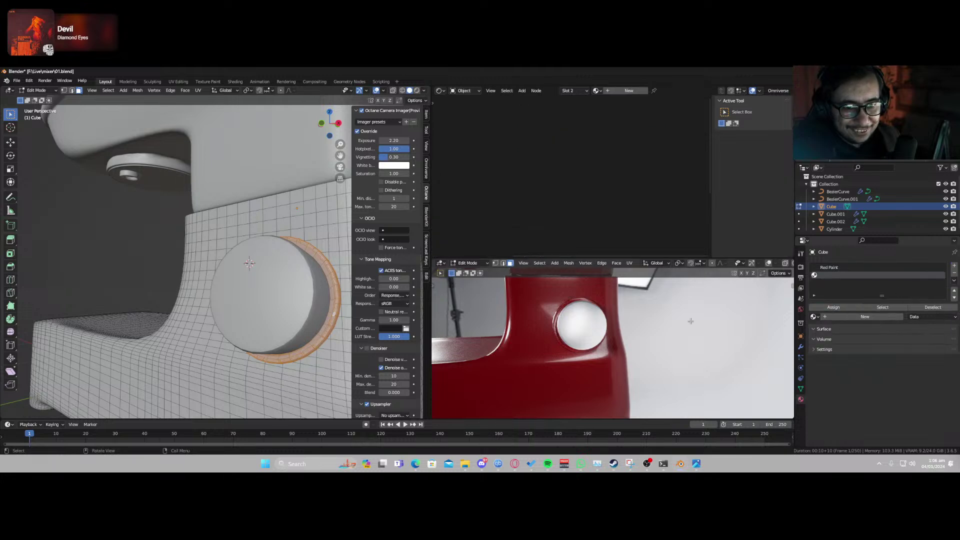
pyautogui.press('Tab')
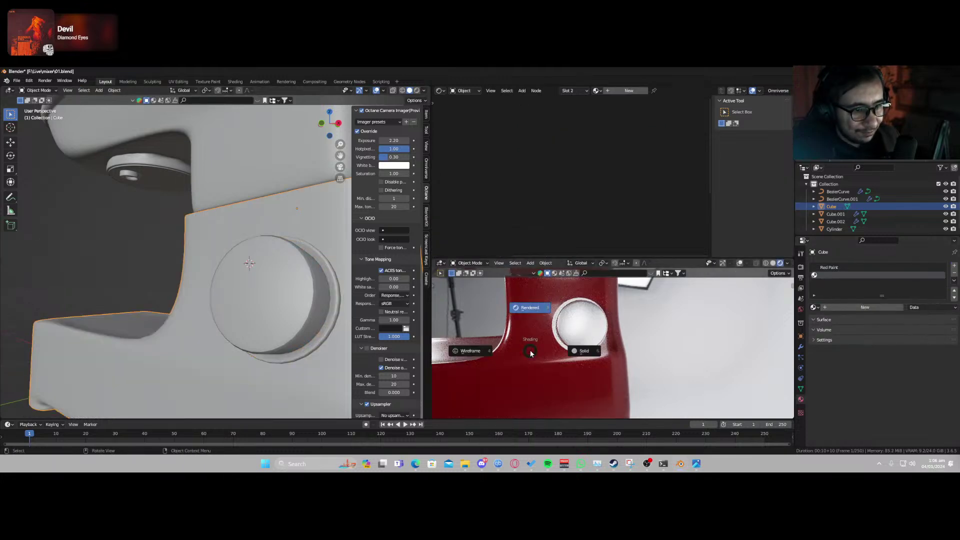
pyautogui.click(855, 307)
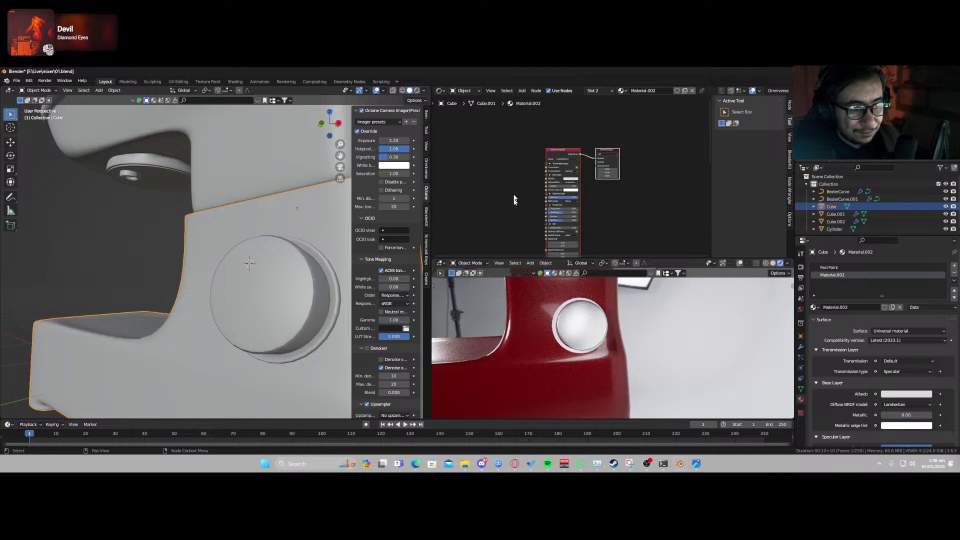
pyautogui.press('x')
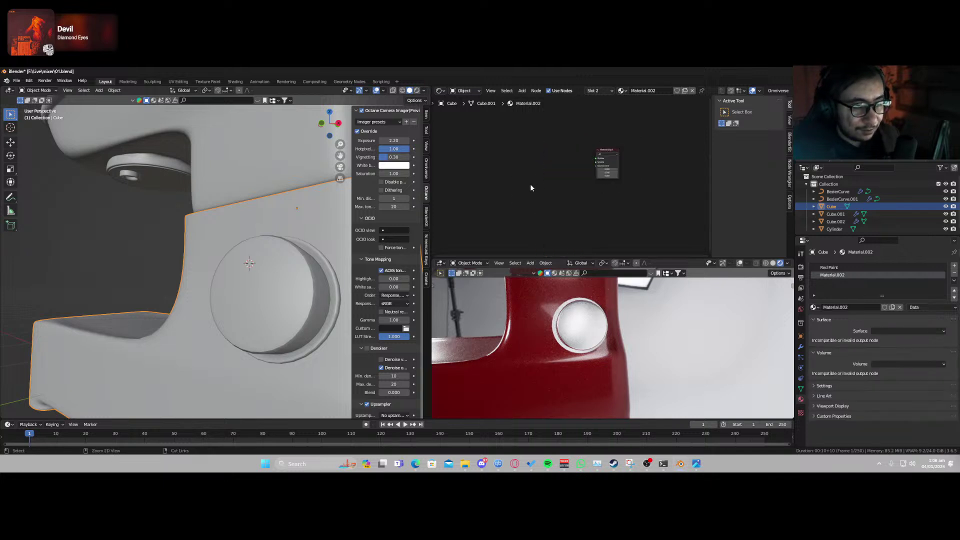
pyautogui.hotkey('ctrl', 'z')
# Add a Black body emission node to the Emission input of the ring's Universal material.
pyautogui.moveTo(534, 220); pyautogui.dragTo(553, 244, button='middle')
pyautogui.scroll(4, 535, 208)
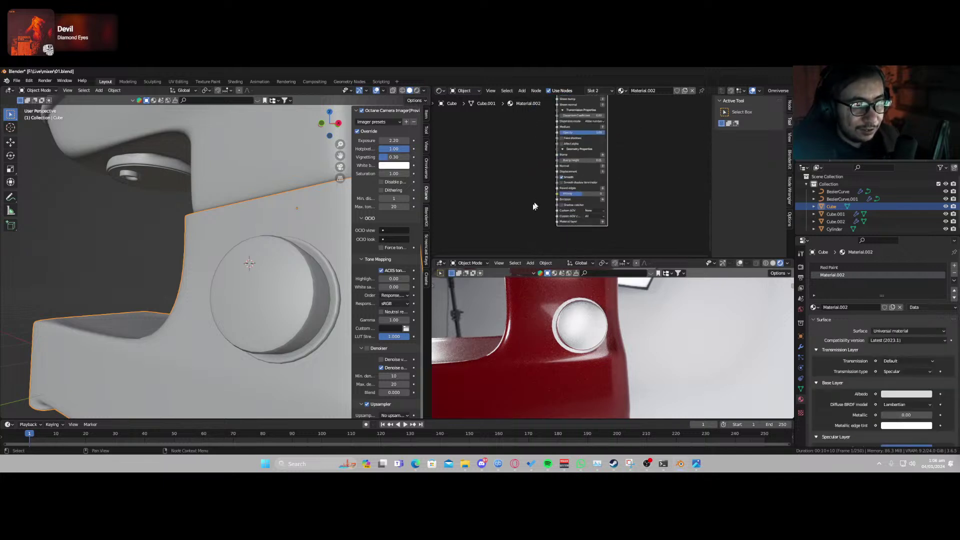
pyautogui.moveTo(526, 171); pyautogui.dragTo(496, 159, button='middle')
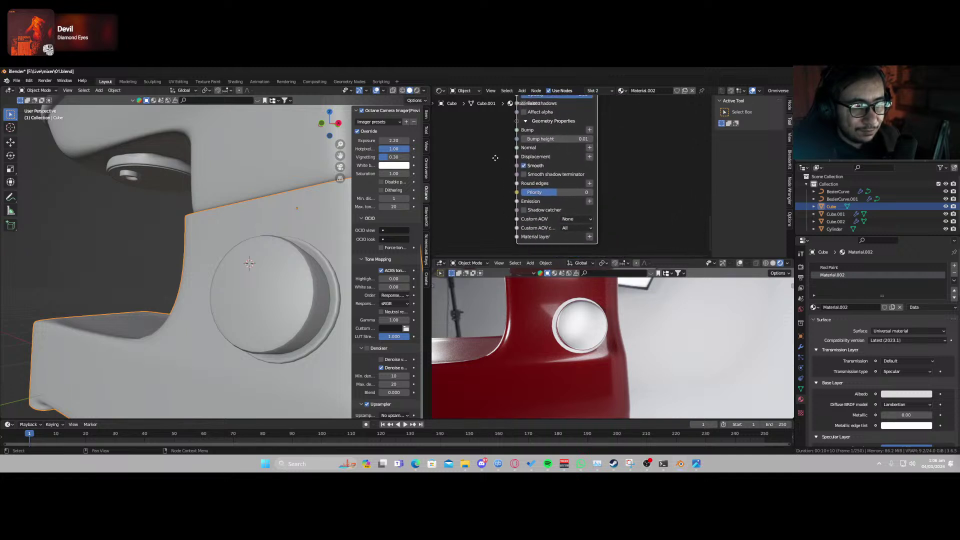
pyautogui.click(590, 201)
pyautogui.moveTo(595, 214)
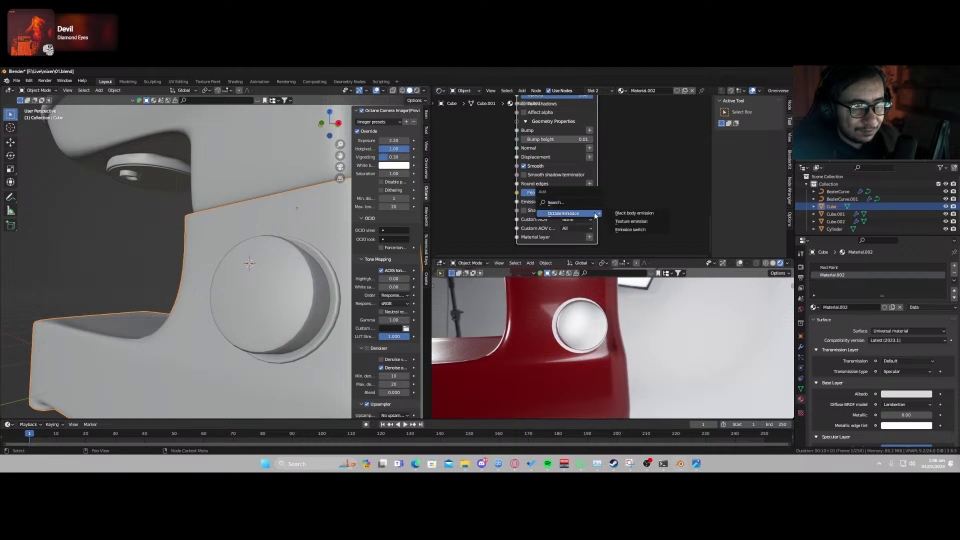
pyautogui.click(652, 216)
pyautogui.click(611, 147)
# Set the black body emission's Texture value to 0.12 while judging the ring's glow in the render.
pyautogui.scroll(-3, 481, 136)
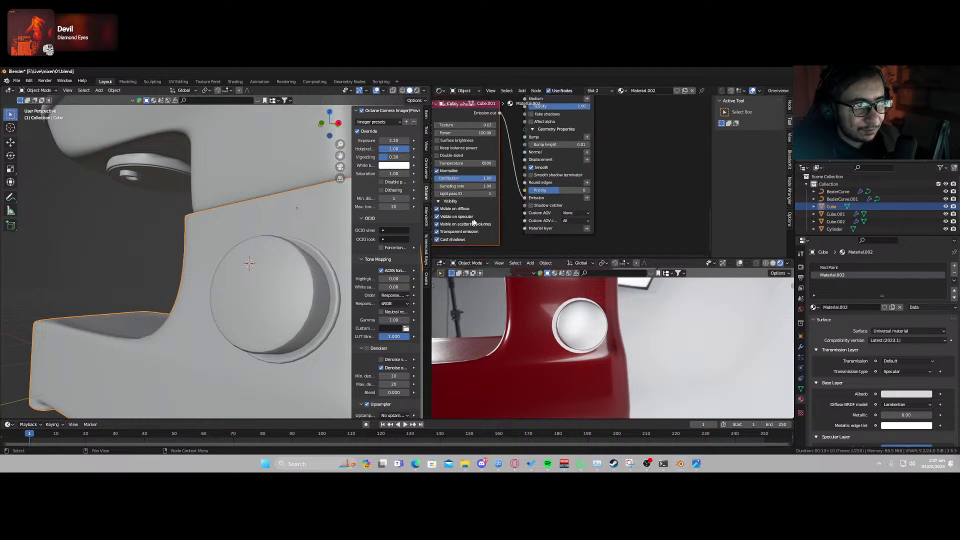
pyautogui.scroll(3, 484, 209)
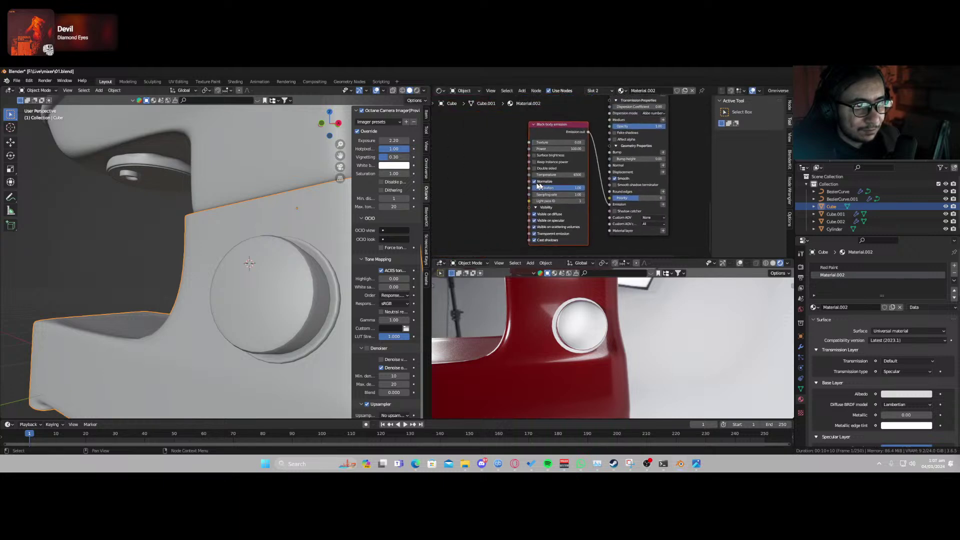
pyautogui.scroll(-1, 484, 212)
pyautogui.moveTo(484, 212); pyautogui.dragTo(502, 212, button='middle')
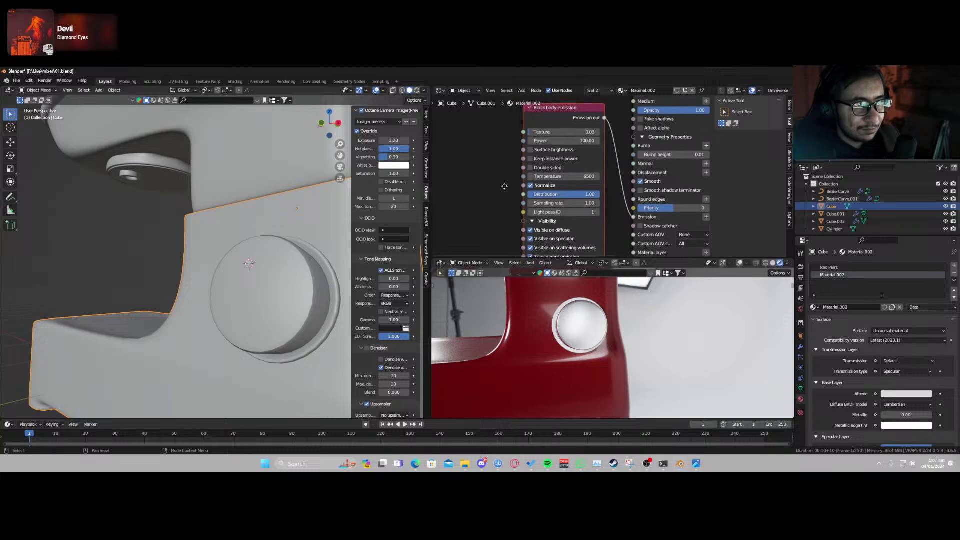
pyautogui.moveTo(564, 134); pyautogui.dragTo(578, 133)
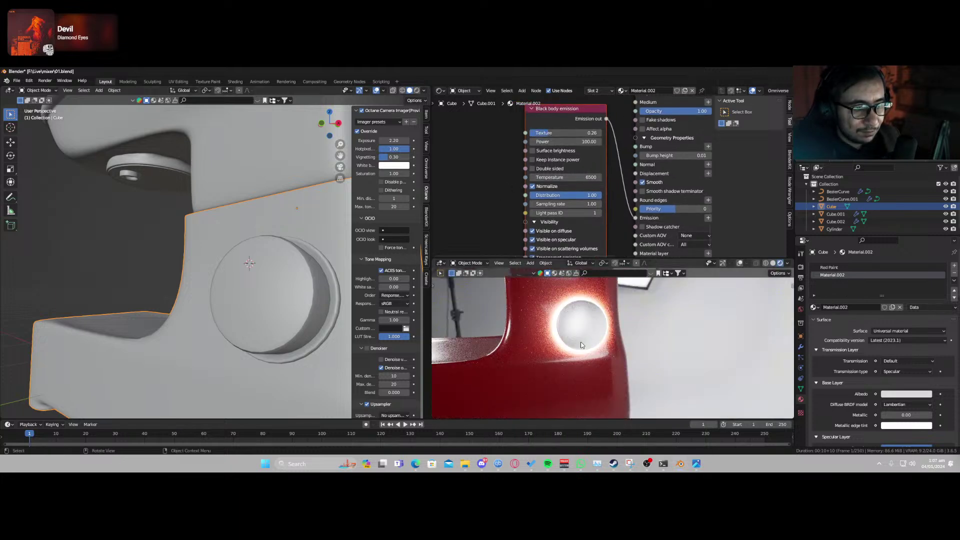
pyautogui.scroll(1, 515, 165)
pyautogui.moveTo(547, 129); pyautogui.dragTo(534, 129)
# Add a Falloff map node, connect it to the black body emission's Distribution input, and check the ring's glow from another angle.
pyautogui.hotkey('shift', 'a')
pyautogui.click(464, 210)
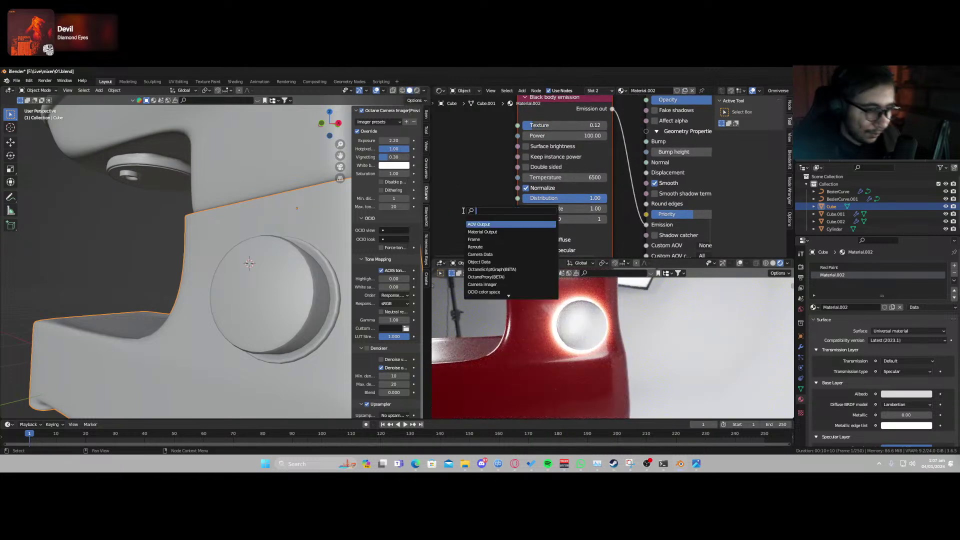
pyautogui.write('fal')
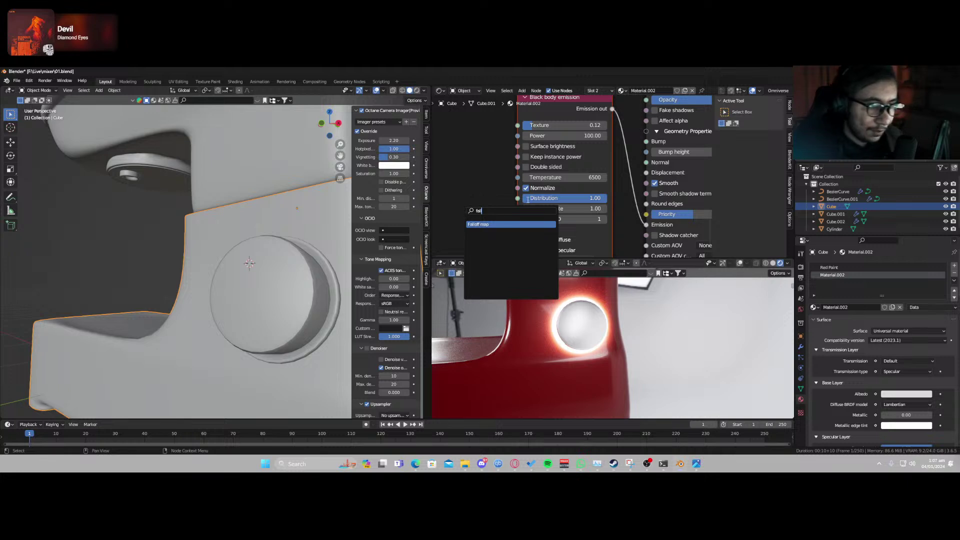
pyautogui.press('Return')
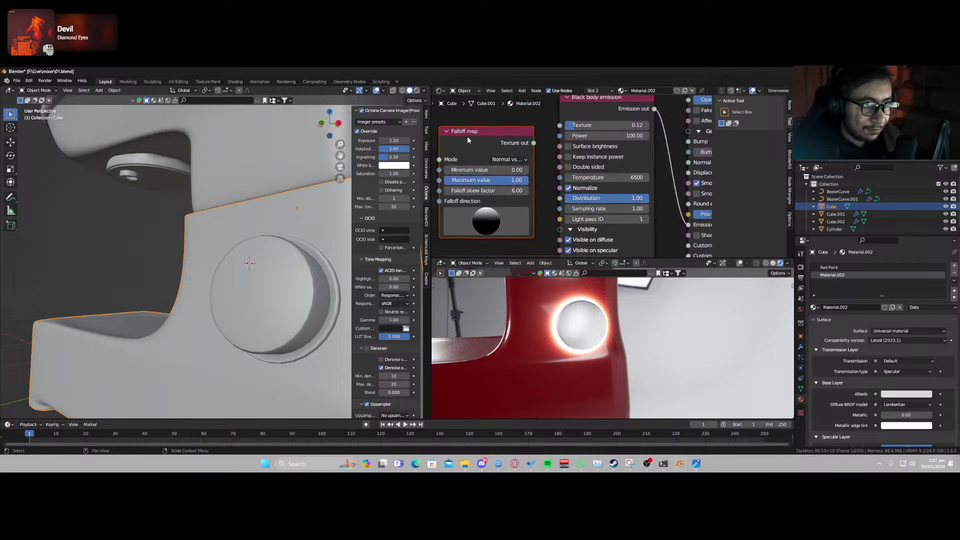
pyautogui.moveTo(533, 143); pyautogui.dragTo(559, 199)
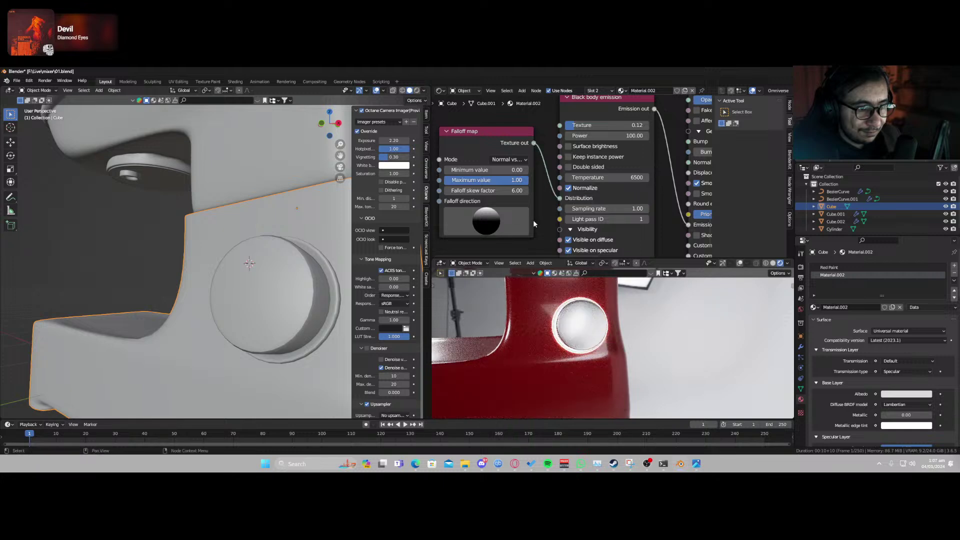
pyautogui.moveTo(573, 344); pyautogui.dragTo(595, 325, button='middle')
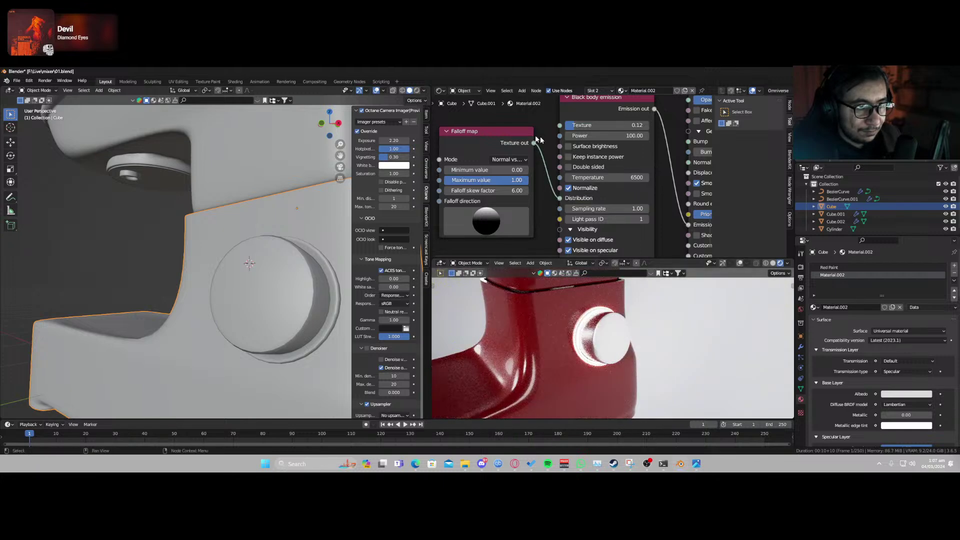
# Set the black body emission's Temperature to 10000.
pyautogui.moveTo(616, 177)
pyautogui.mouseDown()
pyautogui.moveTo(600, 177)
pyautogui.moveTo(618, 177)
pyautogui.mouseUp()
pyautogui.click(618, 177)
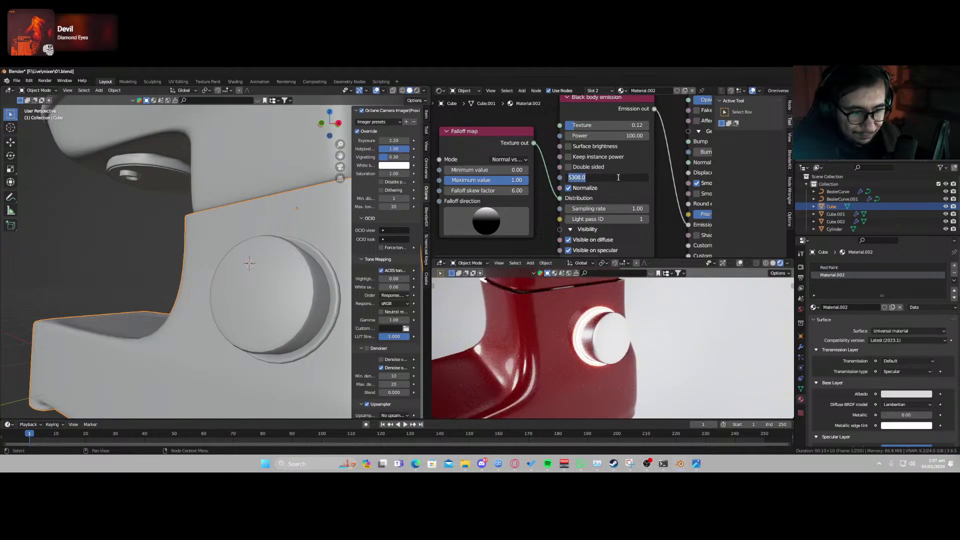
pyautogui.write('10000')
pyautogui.press('Return')
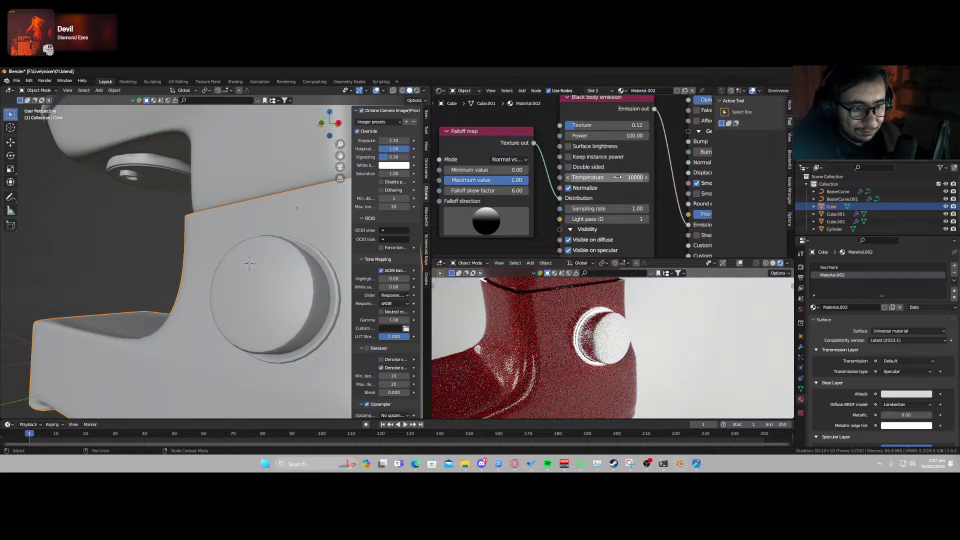
# Lower the emission's Texture value to 0.06 and move the Falloff map node down below the level of the Texture input.
pyautogui.moveTo(603, 126); pyautogui.dragTo(590, 126)
pyautogui.scroll(-2, 520, 143)
pyautogui.moveTo(523, 144); pyautogui.dragTo(512, 204)
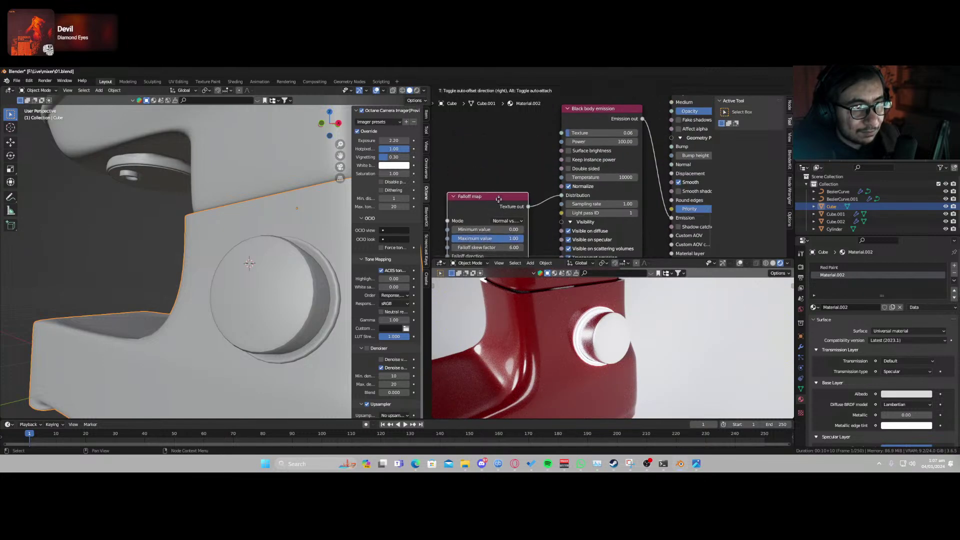
# Add an RGB color node above the Falloff map and connect it to the black body emission's Texture input.
pyautogui.hotkey('shift', 'a')
pyautogui.click(499, 157)
pyautogui.write('rgb')
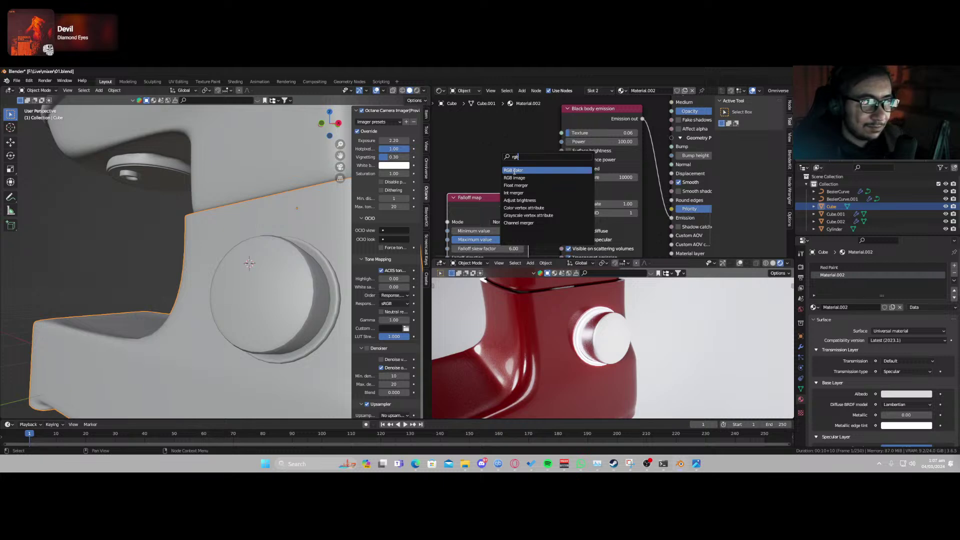
pyautogui.click(514, 171)
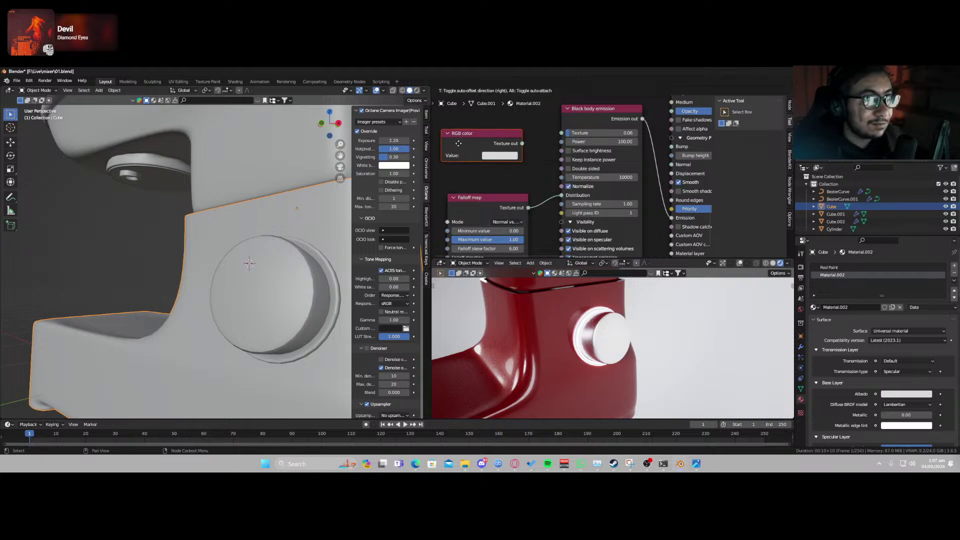
pyautogui.click(513, 153)
pyautogui.moveTo(523, 144); pyautogui.dragTo(561, 133)
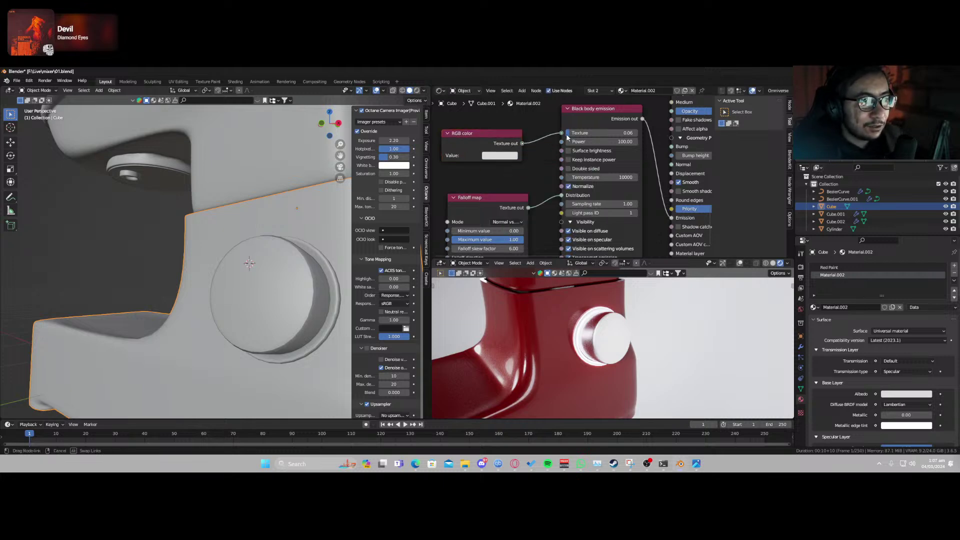
# Set the RGB color node to a fully saturated light blue and the black body emission's Power to 10.
pyautogui.click(500, 155)
pyautogui.click(522, 177)
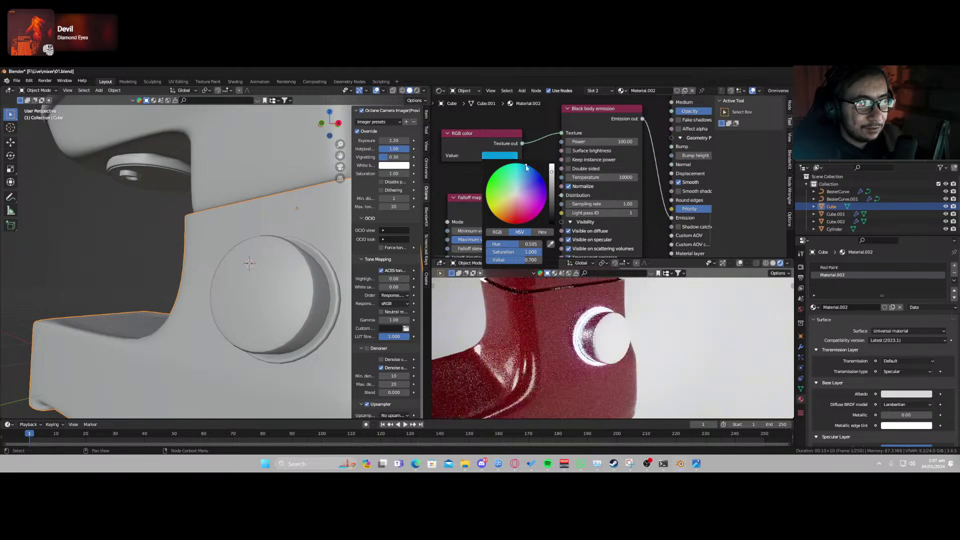
pyautogui.click(607, 142)
pyautogui.write('10')
pyautogui.press('Return')
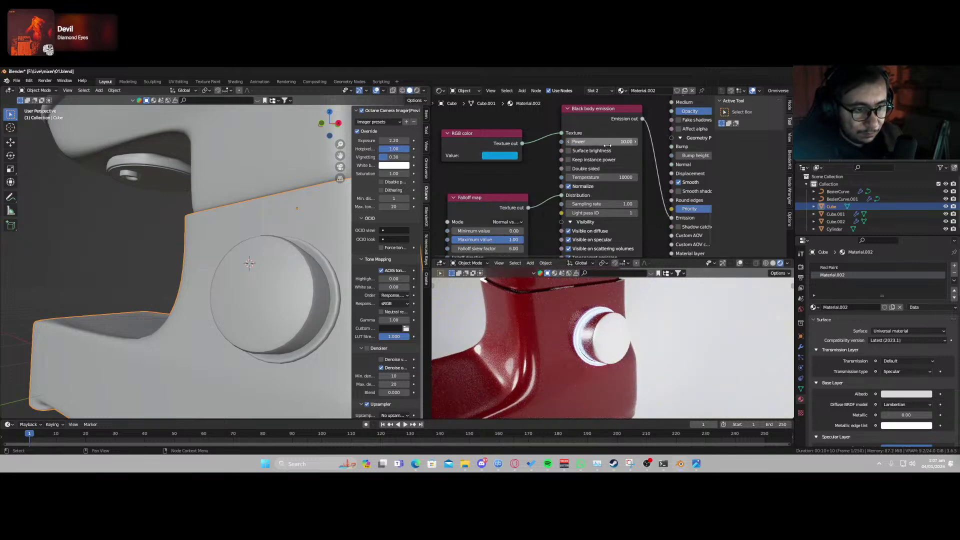
# Check the knob ring's blue glow from other angles in the render and save the file.
pyautogui.moveTo(575, 330); pyautogui.dragTo(556, 392, button='middle')
pyautogui.scroll(2, 566, 340)
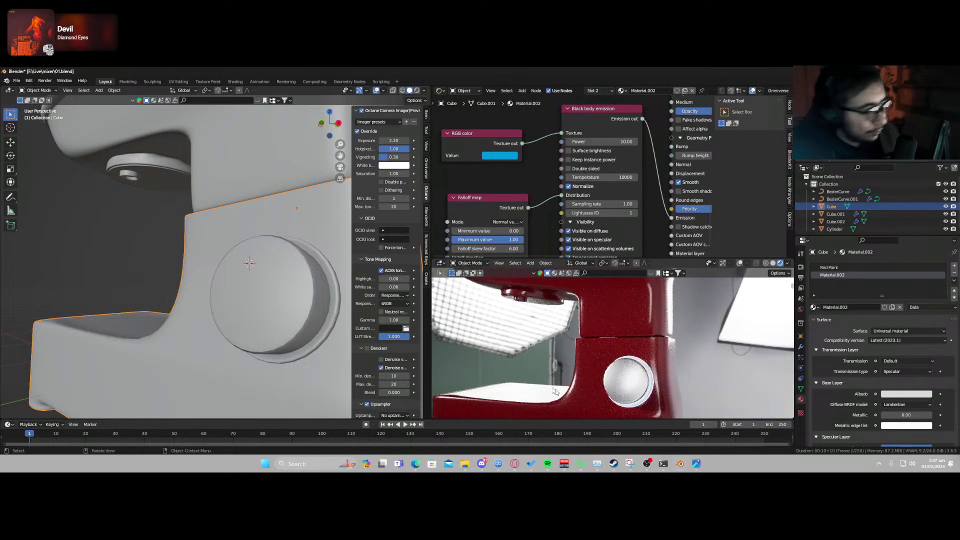
pyautogui.hotkey('ctrl', 's')
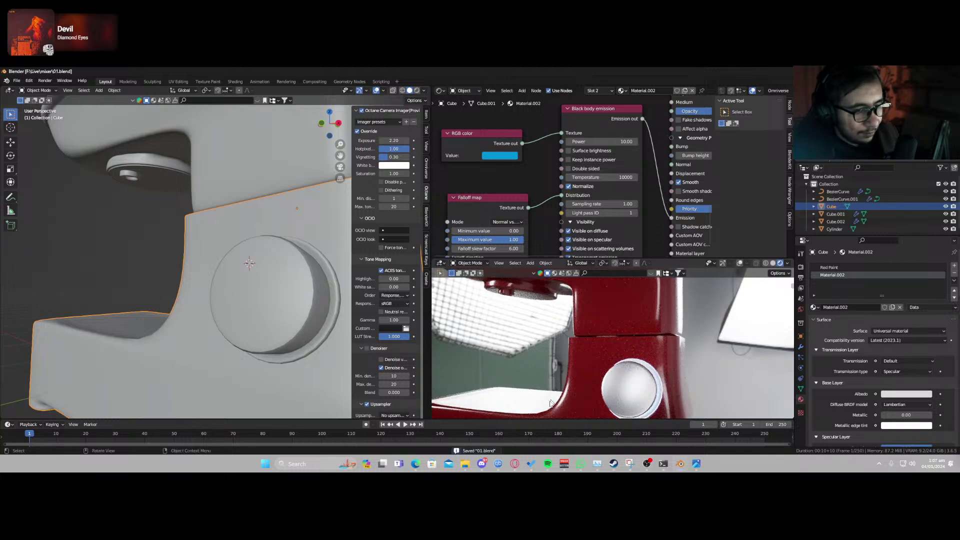
pyautogui.moveTo(557, 386); pyautogui.dragTo(552, 331, button='middle')
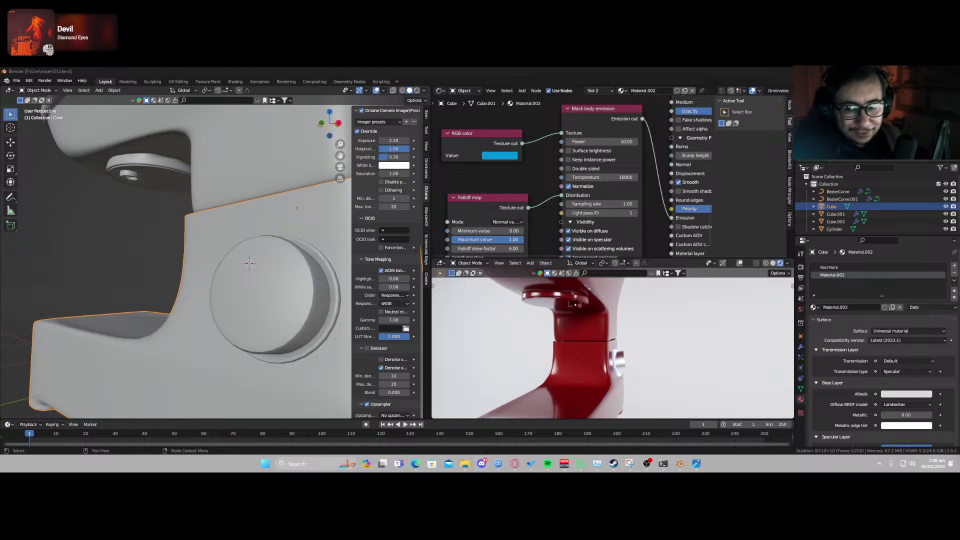
# Add a mesh circle on the ground beside the front of the mixer's base and scale it down.
pyautogui.click(563, 311)
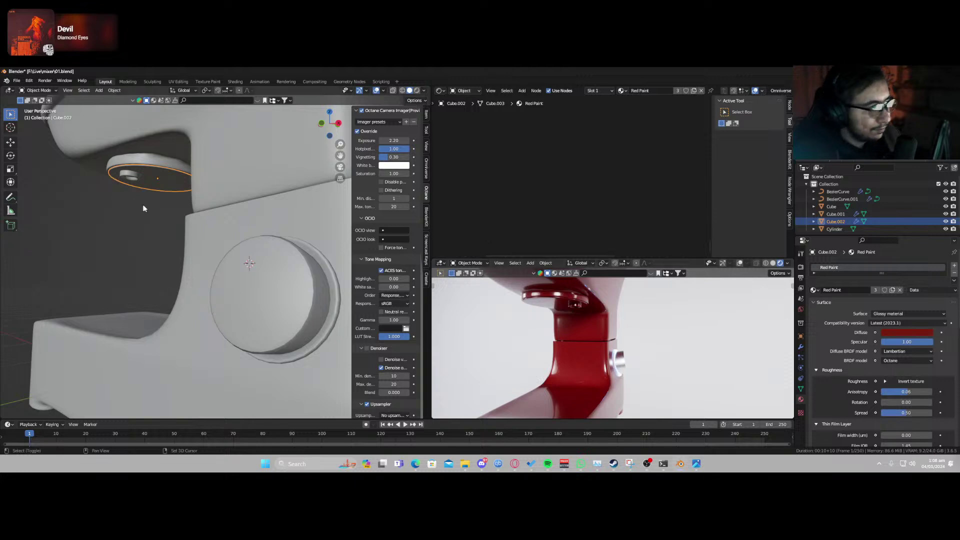
pyautogui.keyDown('shift'); pyautogui.moveTo(143, 205); pyautogui.dragTo(244, 215, button='middle'); pyautogui.keyUp('shift')
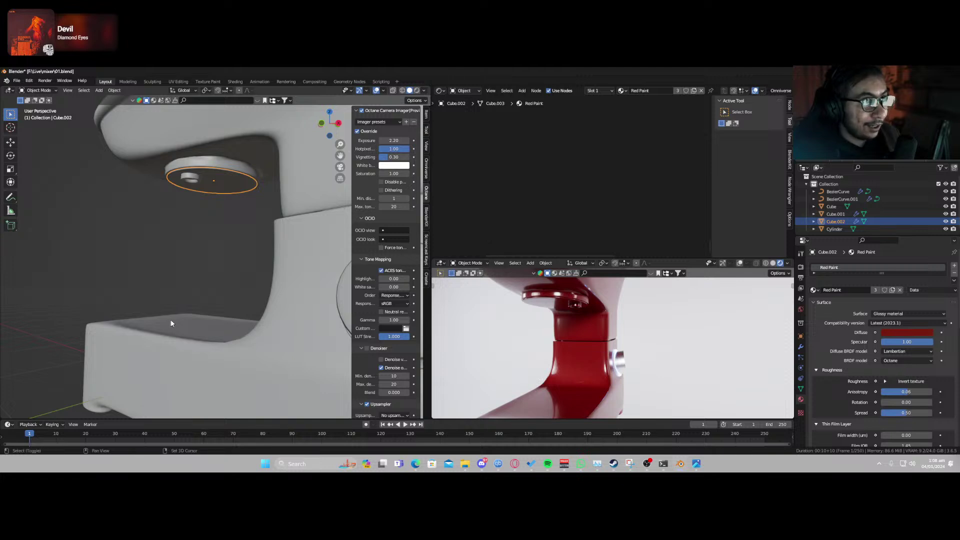
pyautogui.moveTo(178, 333)
pyautogui.mouseDown(button='middle')
pyautogui.moveTo(203, 332)
pyautogui.moveTo(191, 335)
pyautogui.mouseUp(button='middle')
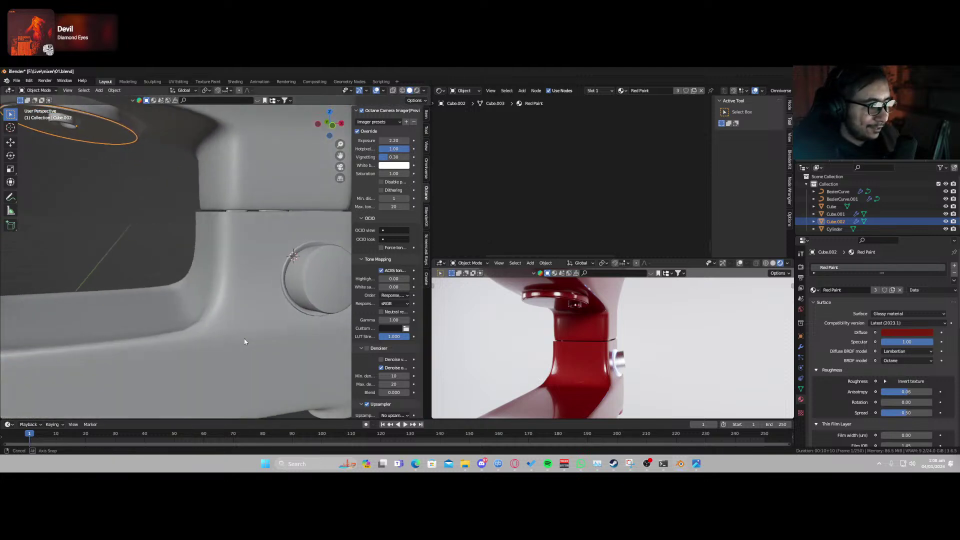
pyautogui.scroll(-3, 189, 336)
pyautogui.scroll(-2, 185, 335)
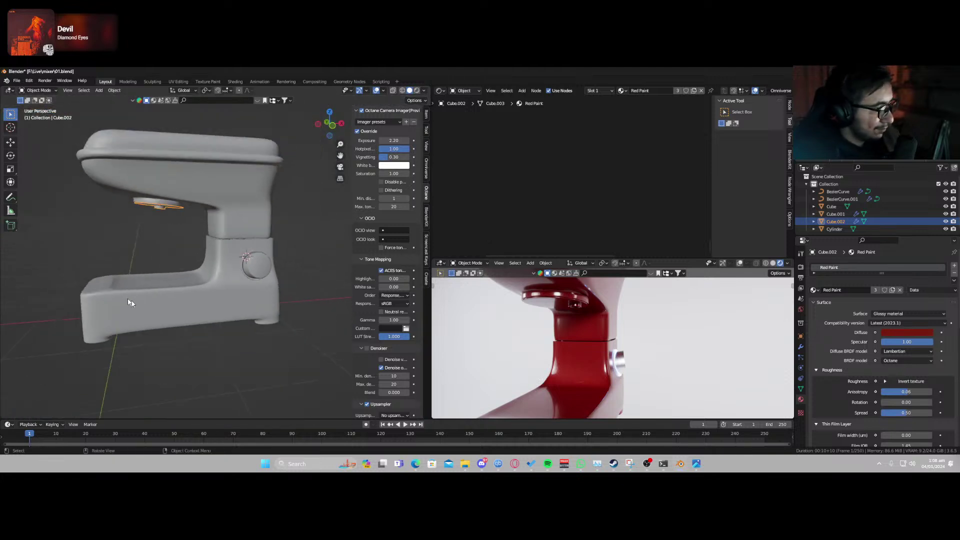
pyautogui.keyDown('shift'); pyautogui.moveTo(129, 300); pyautogui.dragTo(188, 329, button='middle'); pyautogui.keyUp('shift')
pyautogui.hotkey('shift', 'a')
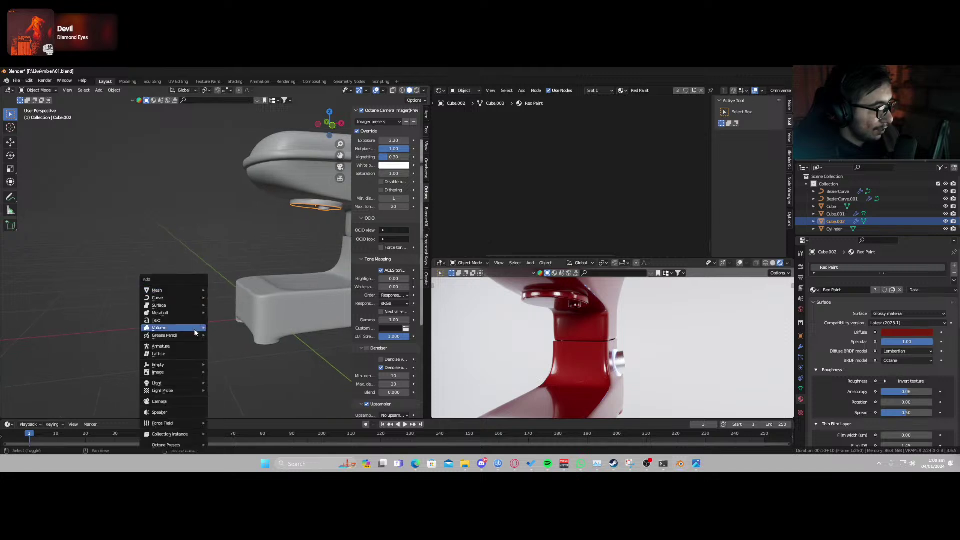
pyautogui.moveTo(183, 291)
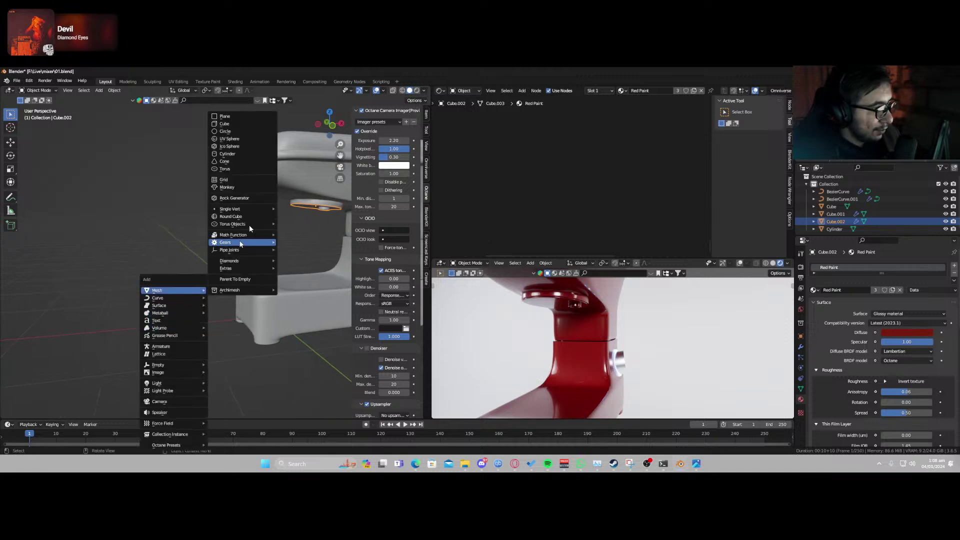
pyautogui.click(241, 134)
pyautogui.press('s')
pyautogui.click(212, 326)
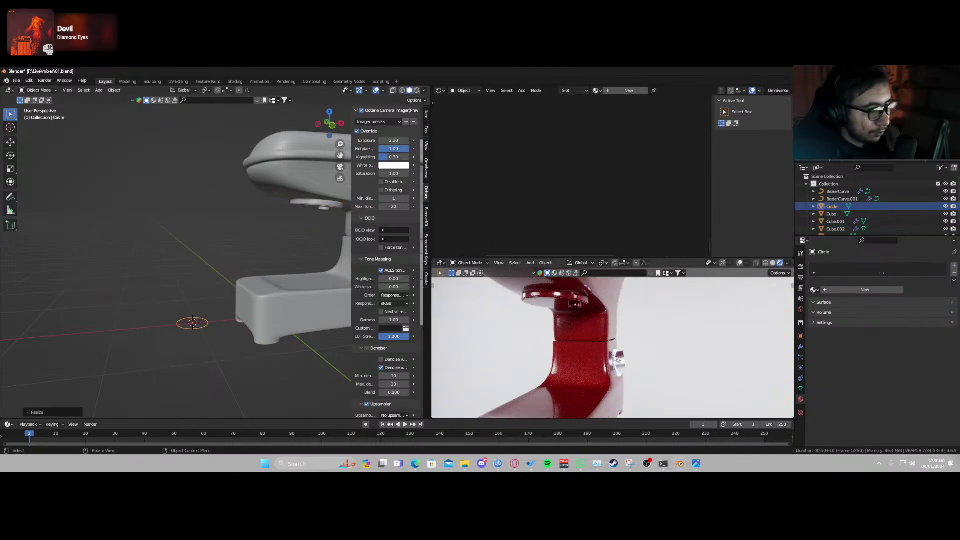
# Switch the render view to solid shading, isolate the circle in front view, and extrude it upward into a short cylinder.
pyautogui.press('z')
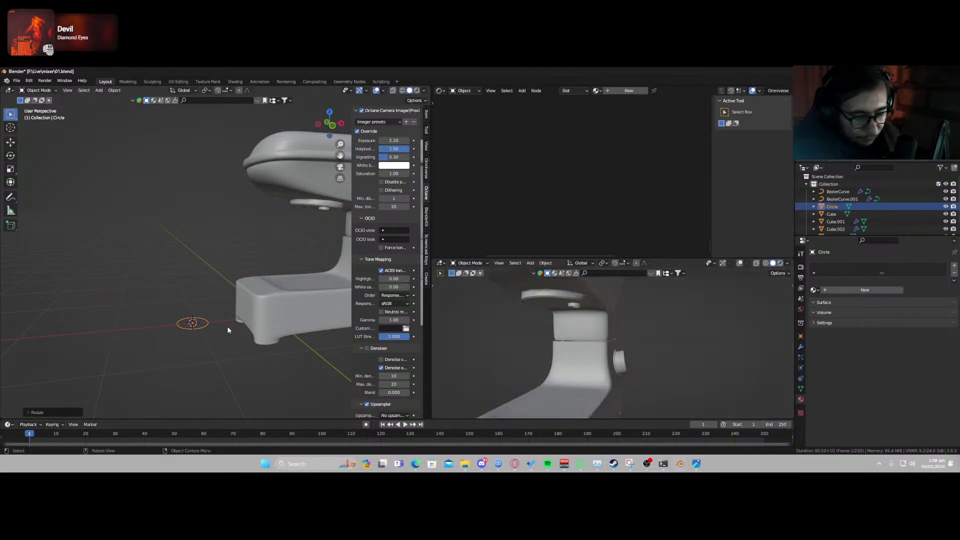
pyautogui.press('KP_Divide')
pyautogui.press('KP_1')
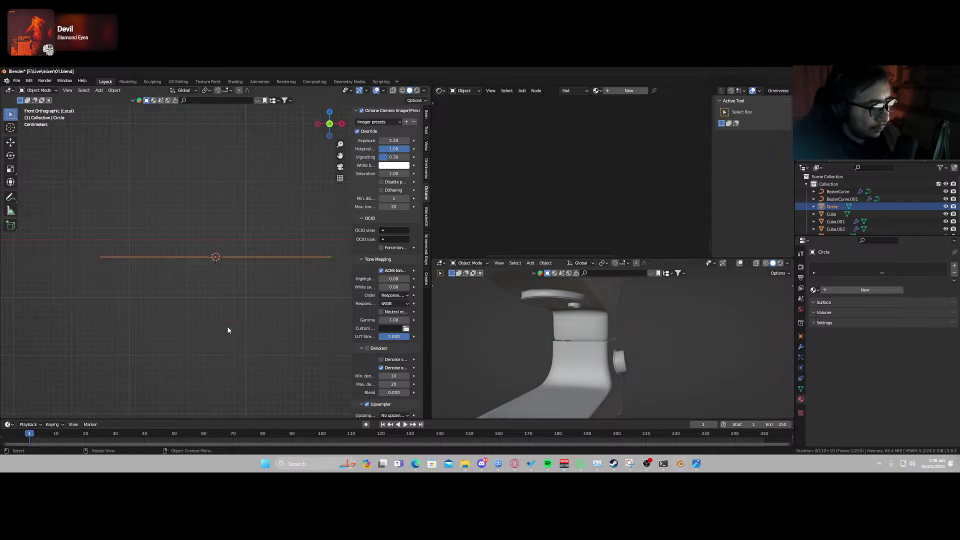
pyautogui.scroll(-3, 213, 315)
pyautogui.press('Tab')
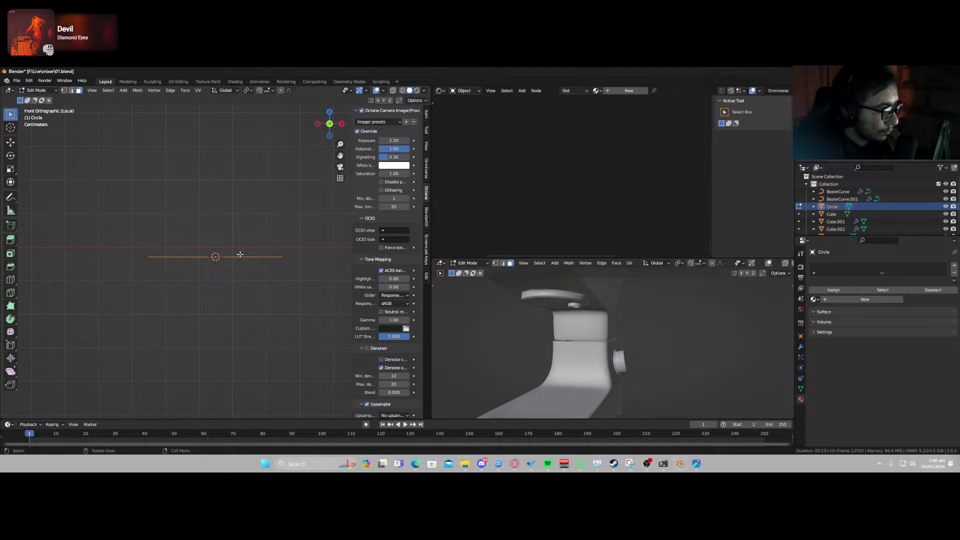
pyautogui.press('e')
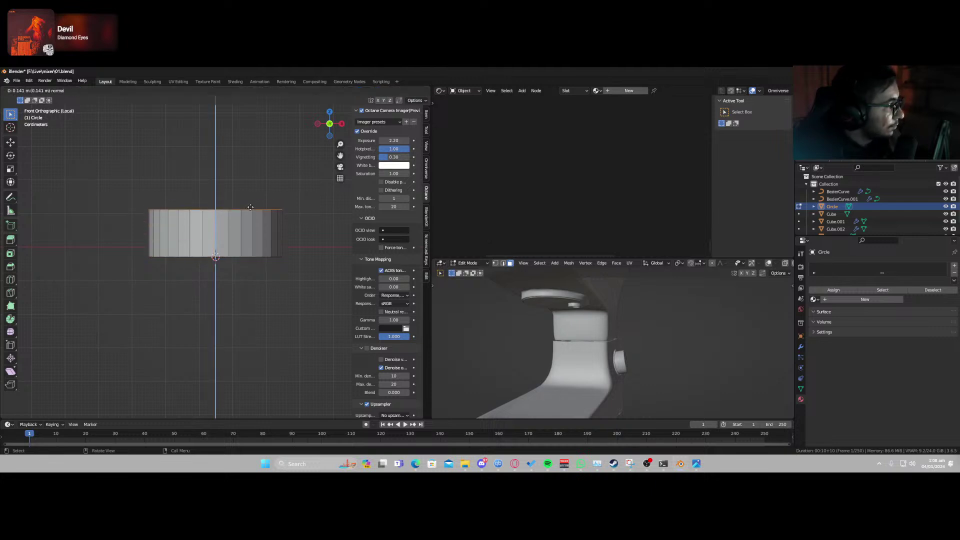
pyautogui.click(250, 211)
pyautogui.keyDown('shift'); pyautogui.moveTo(252, 224); pyautogui.dragTo(274, 309, button='middle'); pyautogui.keyUp('shift')
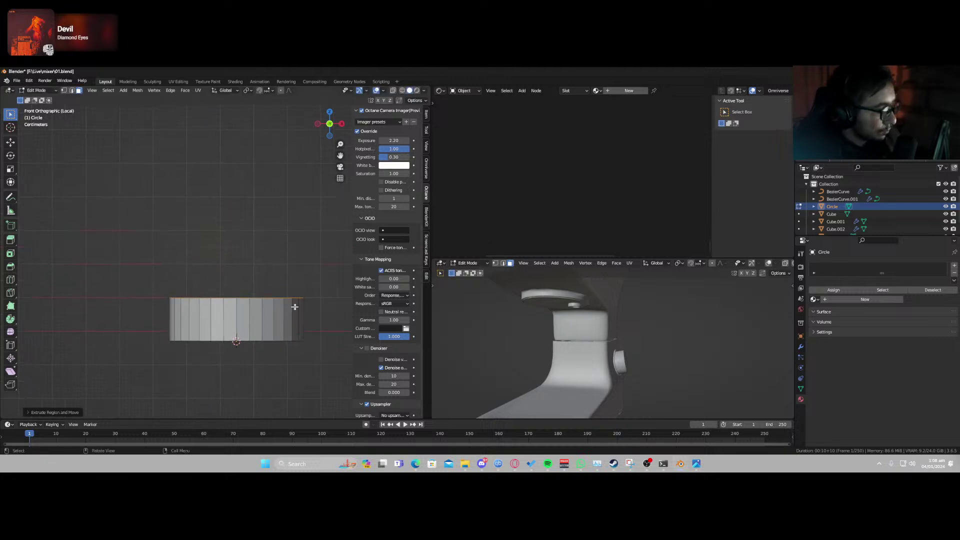
# Inset the cylinder's top face, extrude it up slightly as a narrower neck, and inset the neck's top face.
pyautogui.press('i')
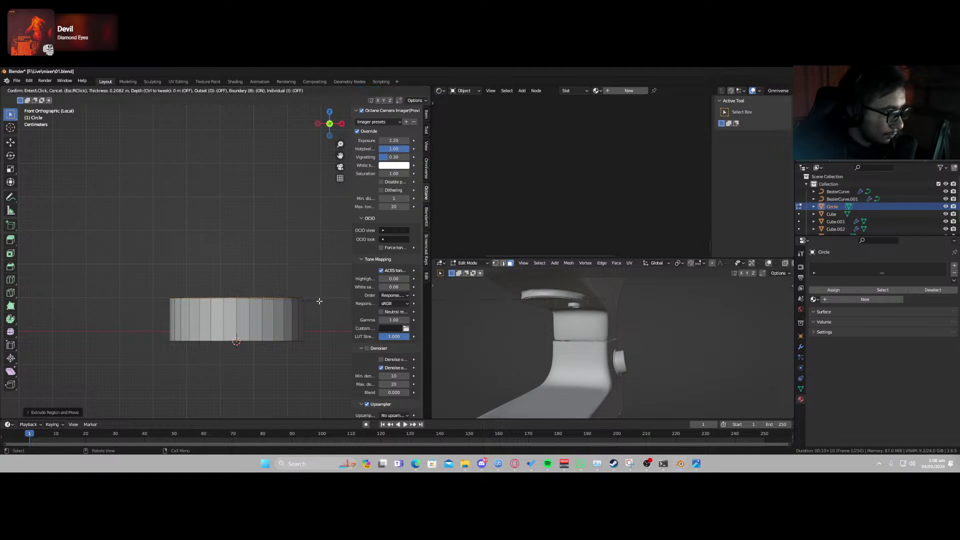
pyautogui.click(317, 299)
pyautogui.press('e')
pyautogui.click(311, 290)
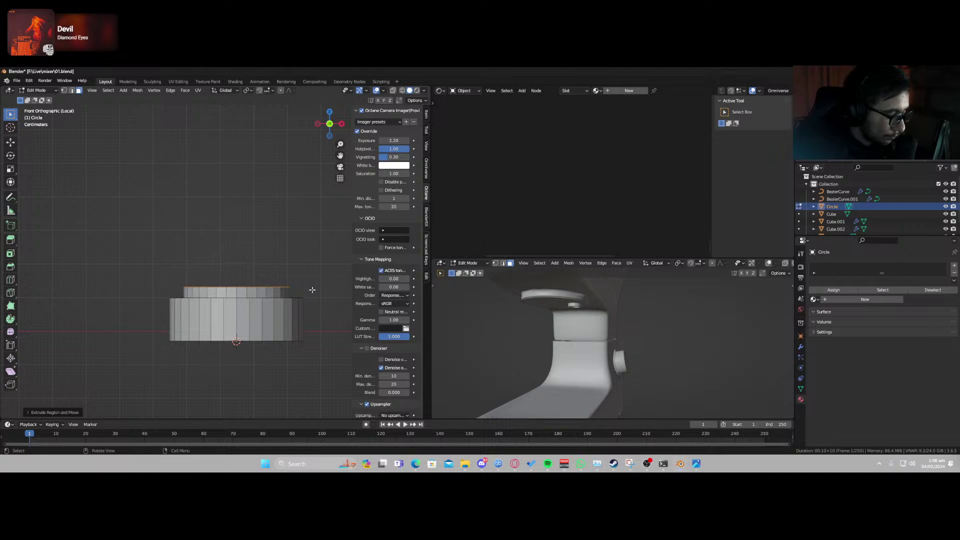
pyautogui.press('i')
pyautogui.click(310, 286)
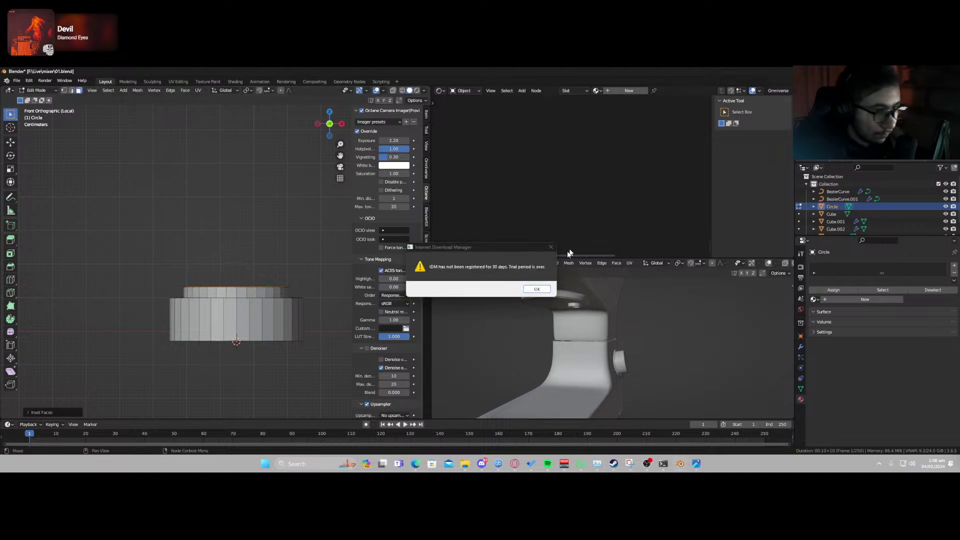
pyautogui.click(551, 248)
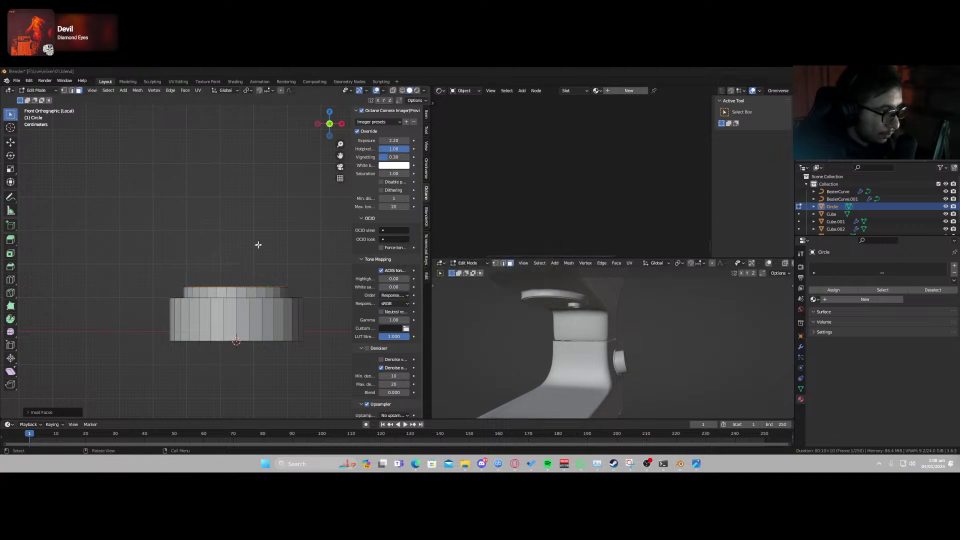
# Extrude the neck's top face, scale it out to the base cylinder's width, and extrude it upward into a taller collar.
pyautogui.moveTo(258, 244); pyautogui.dragTo(259, 243, button='middle')
pyautogui.press('KP_3')
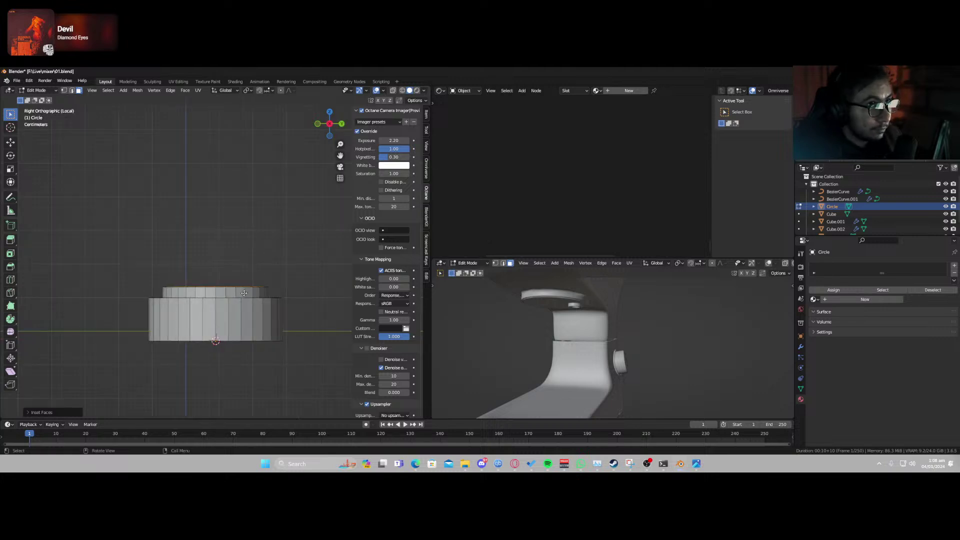
pyautogui.press('e')
pyautogui.press('s')
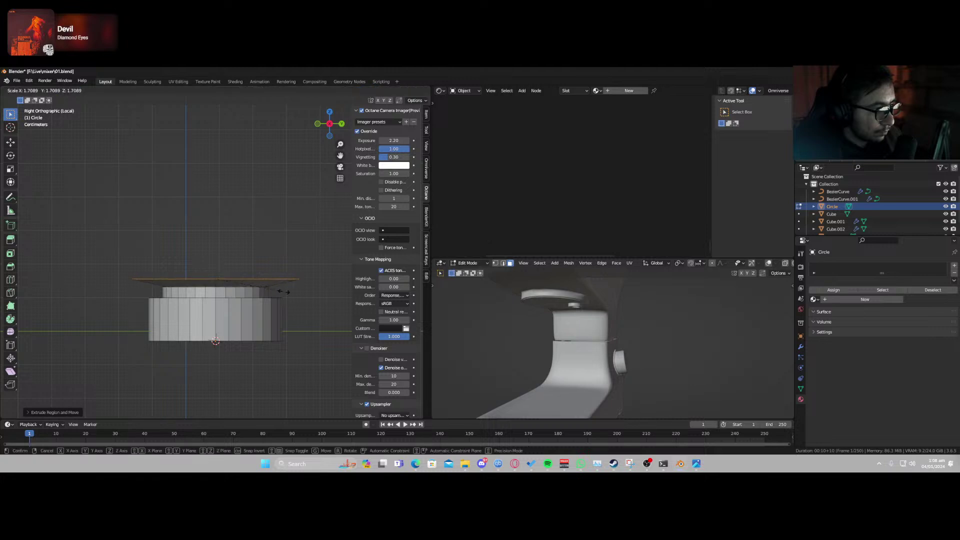
pyautogui.click(270, 290)
pyautogui.press('e')
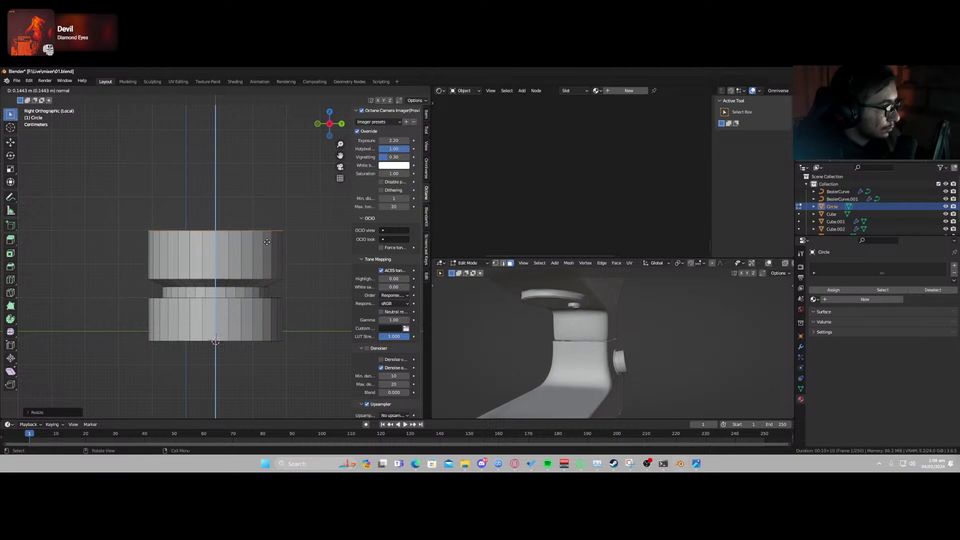
pyautogui.click(265, 225)
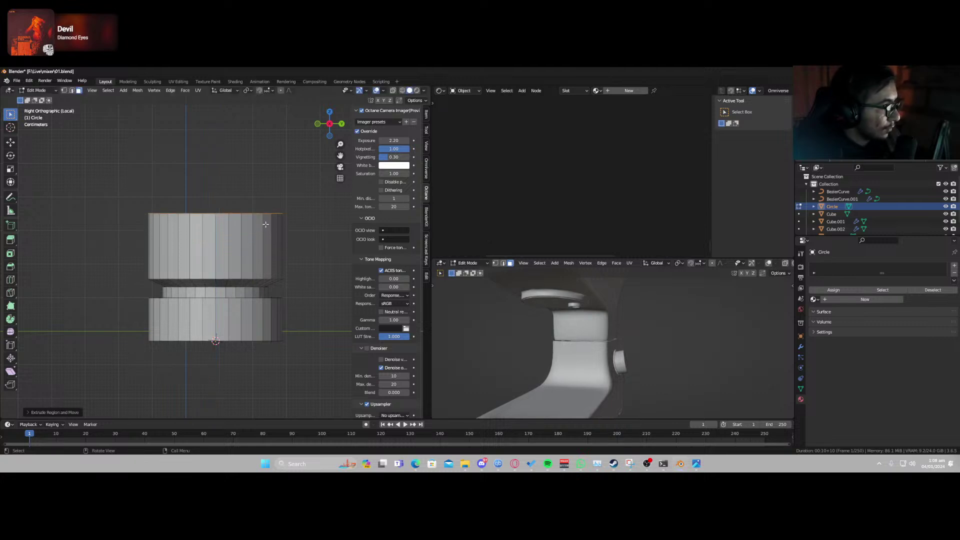
# Inset the collar's top face and extrude it upward into a long, narrower shaft.
pyautogui.moveTo(266, 225); pyautogui.dragTo(264, 250, button='middle')
pyautogui.press('i')
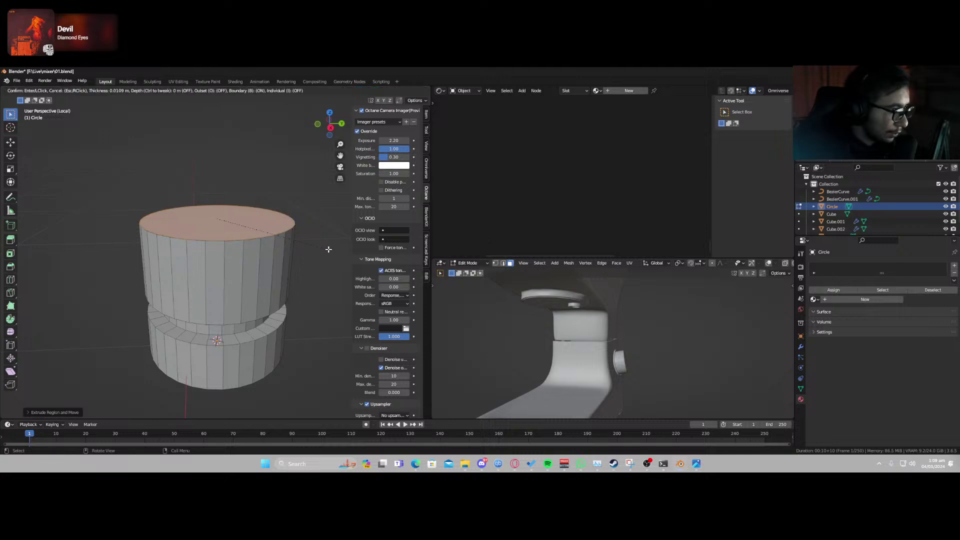
pyautogui.click(317, 249)
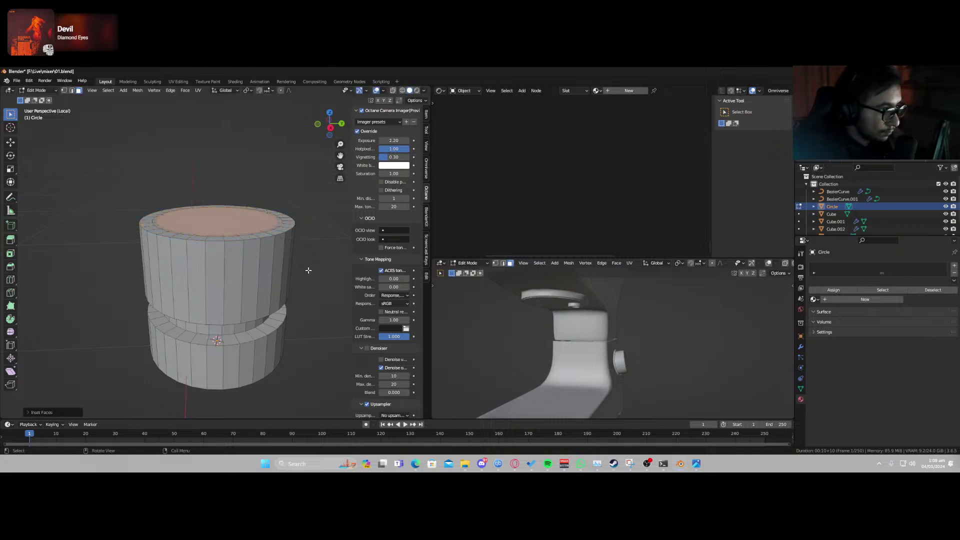
pyautogui.press('KP_1')
pyautogui.press('e')
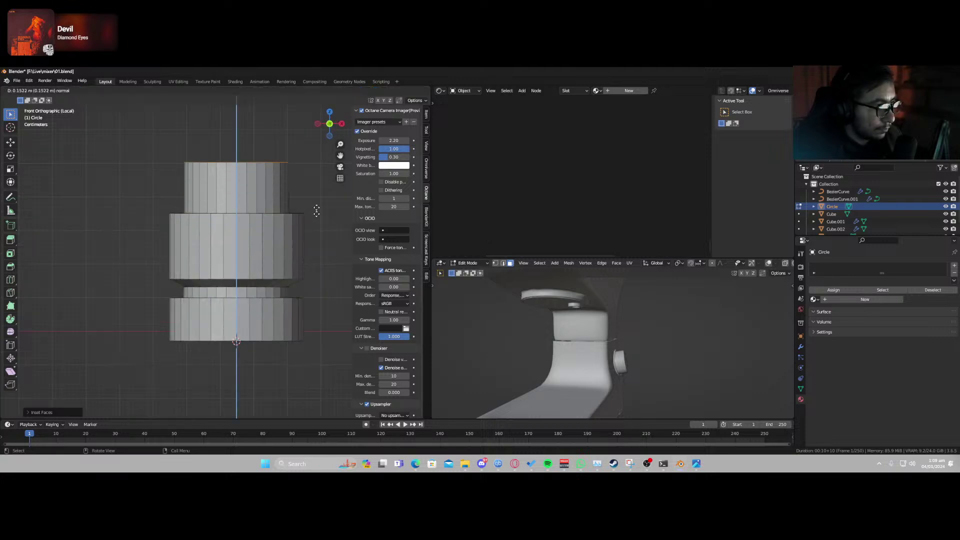
pyautogui.click(295, 329)
# Return to Object Mode and apply smooth shading to the stepped shaft.
pyautogui.scroll(-6, 260, 290)
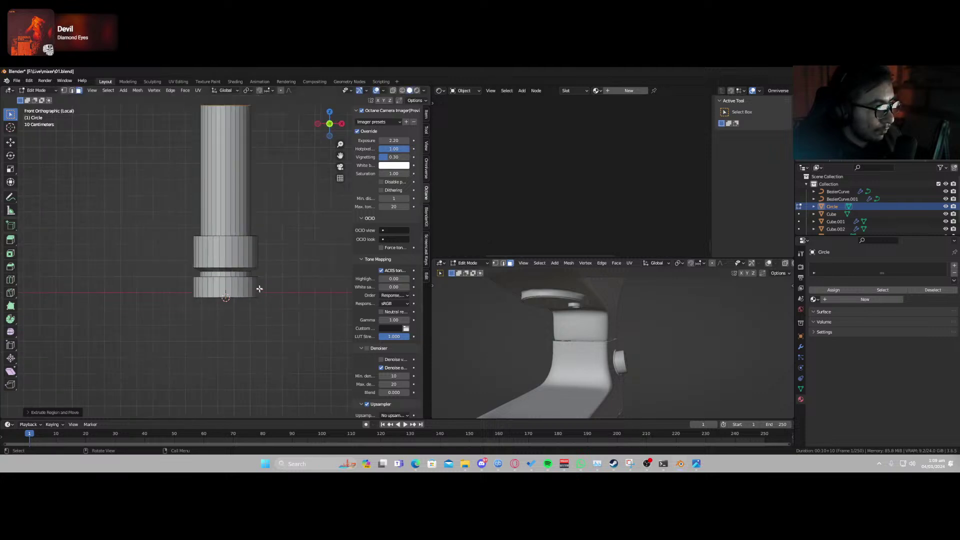
pyautogui.scroll(8, 235, 289)
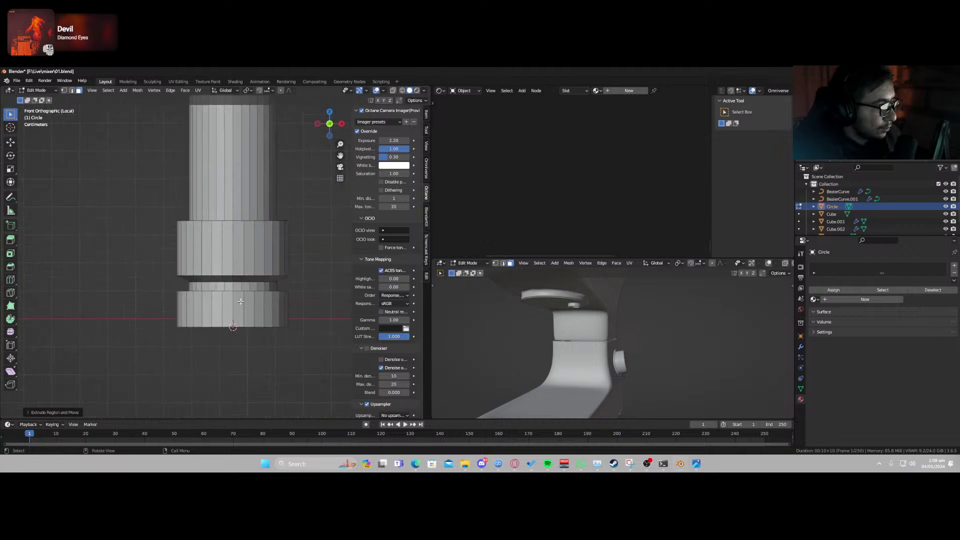
pyautogui.scroll(-7, 264, 319)
pyautogui.press('Tab')
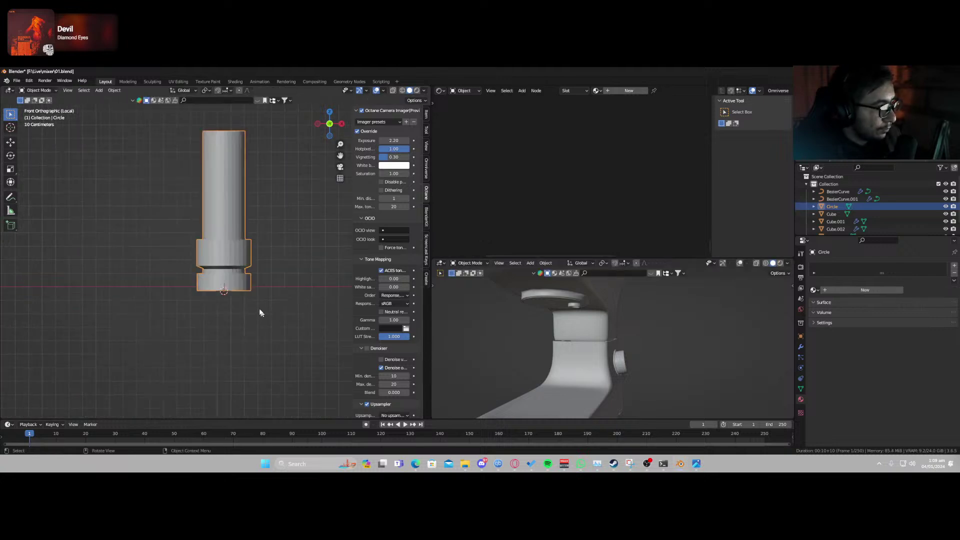
pyautogui.rightClick(232, 221)
pyautogui.click(228, 222)
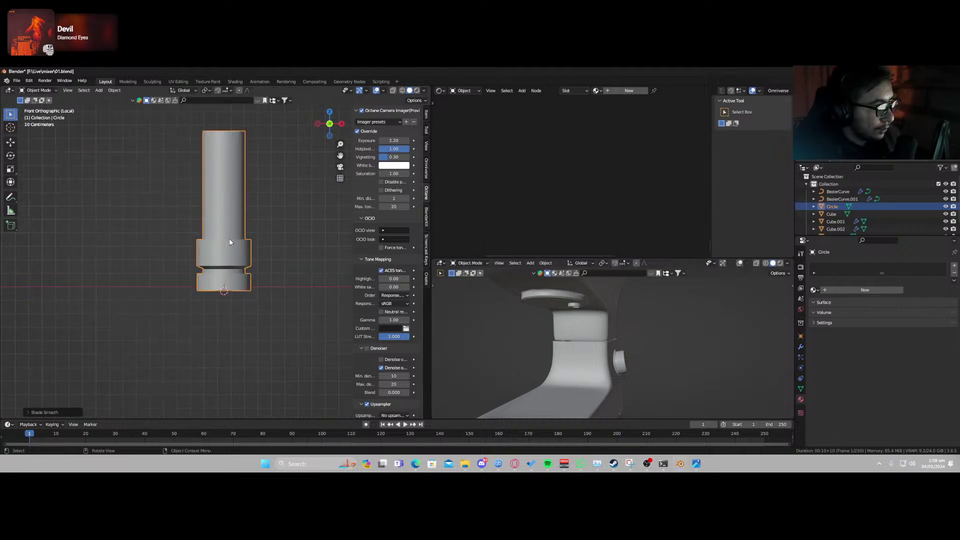
# Add a new material to the stepped shaft and show only the shaft in the second viewport with rendered shading.
pyautogui.moveTo(230, 243); pyautogui.dragTo(258, 256, button='middle')
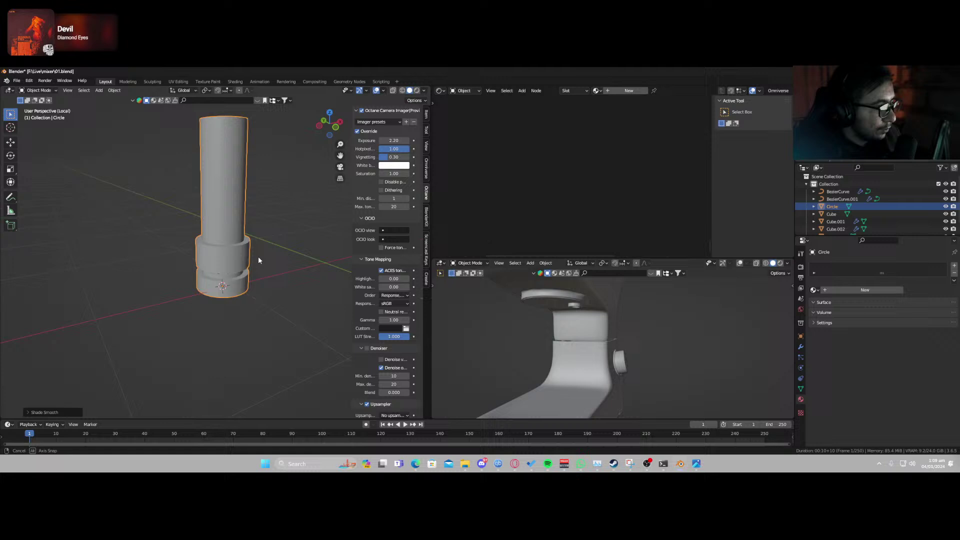
pyautogui.click(862, 289)
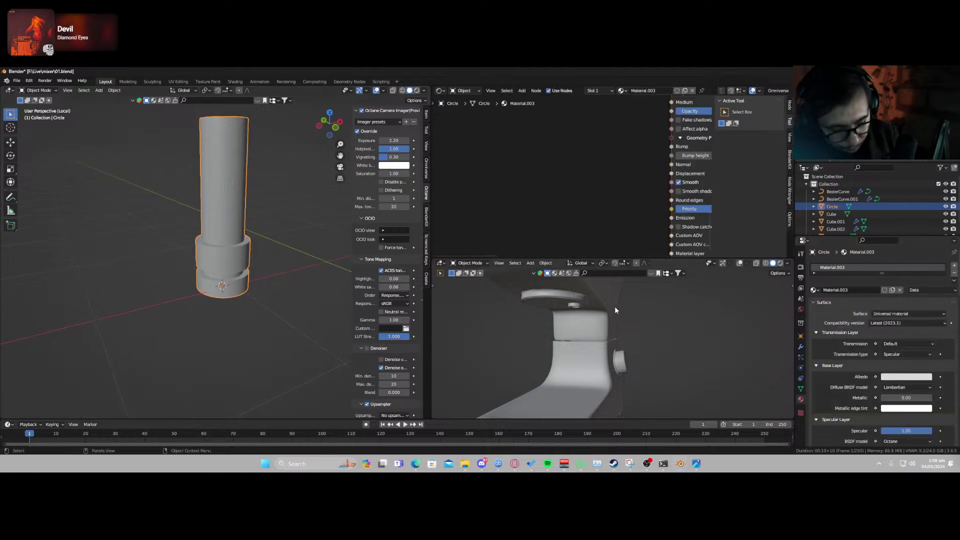
pyautogui.moveTo(615, 307); pyautogui.dragTo(606, 314, button='middle')
pyautogui.press('KP_Divide')
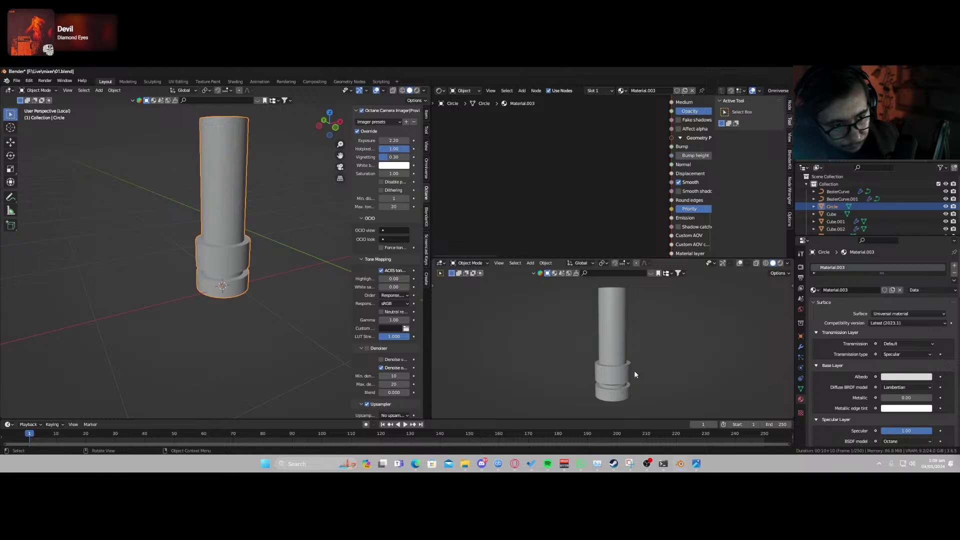
pyautogui.press('z')
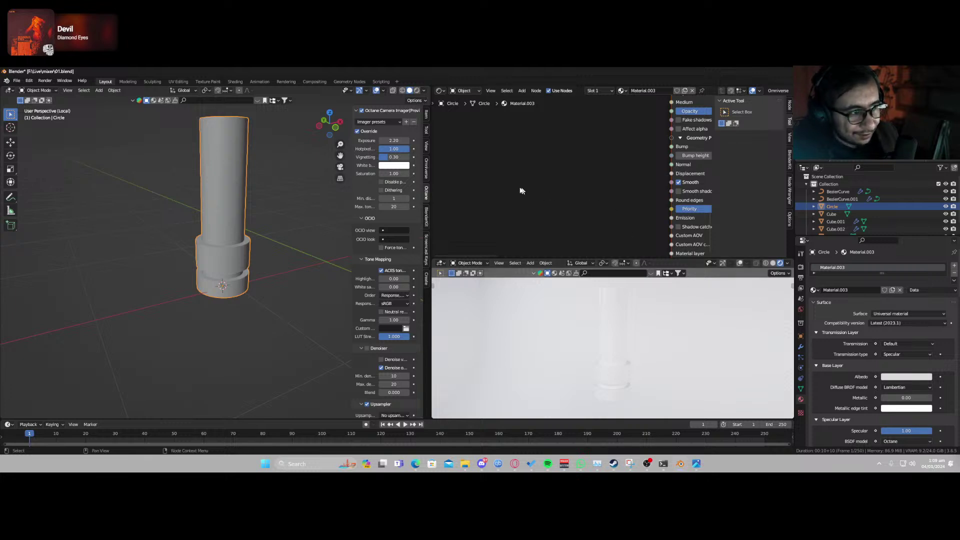
# Set the new material's albedo to black, roughness to 1.00 and specular to 0.50, saving the file along the way.
pyautogui.scroll(-3, 553, 192)
pyautogui.moveTo(553, 191); pyautogui.dragTo(501, 138, button='middle')
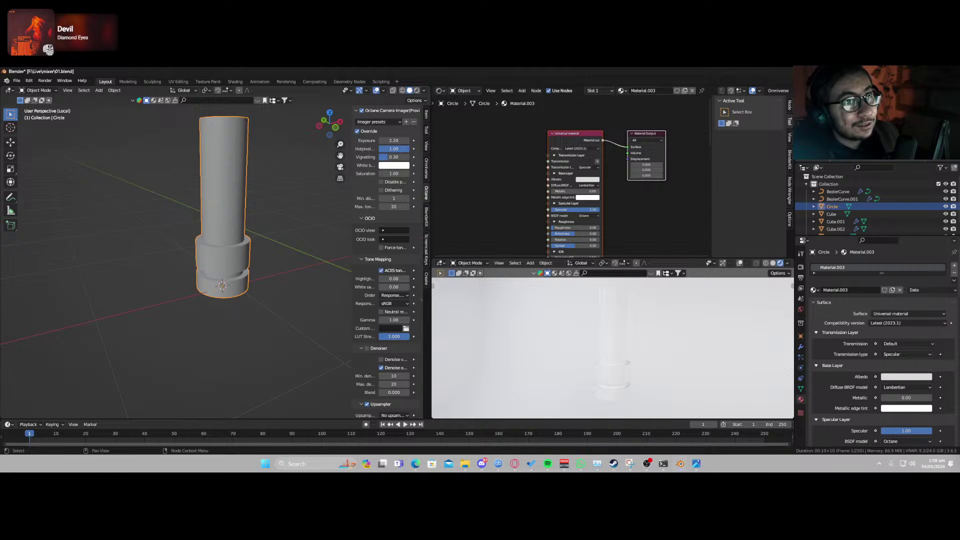
pyautogui.click(594, 181)
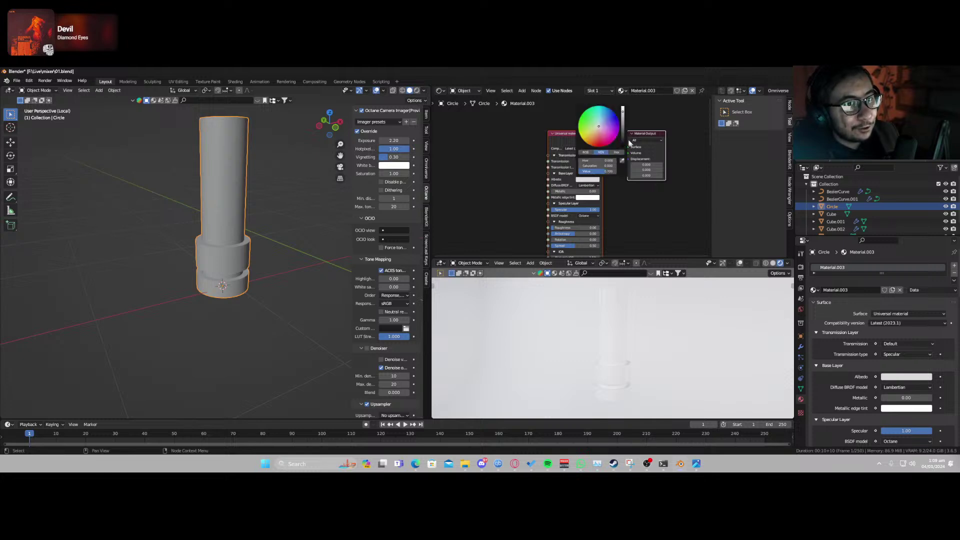
pyautogui.moveTo(631, 143); pyautogui.dragTo(631, 176)
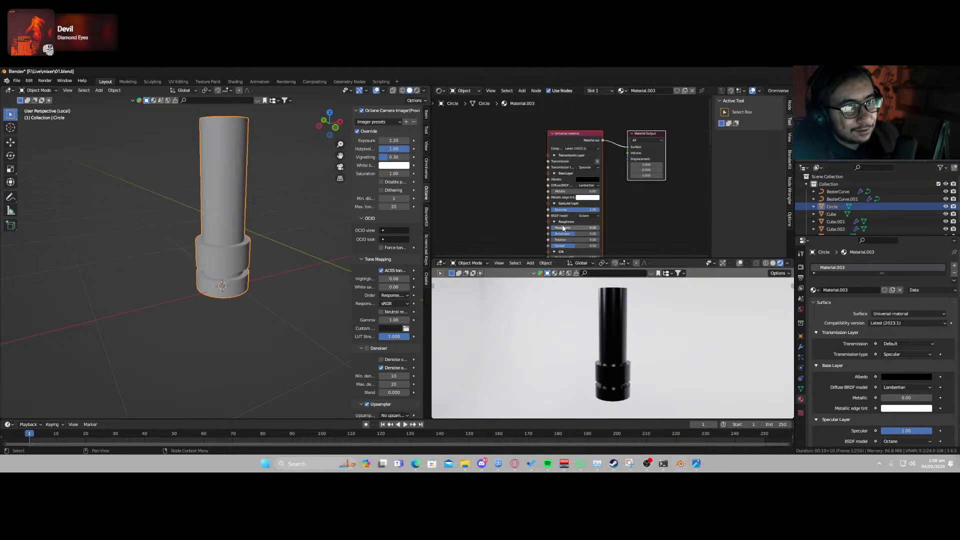
pyautogui.moveTo(564, 228); pyautogui.dragTo(613, 228)
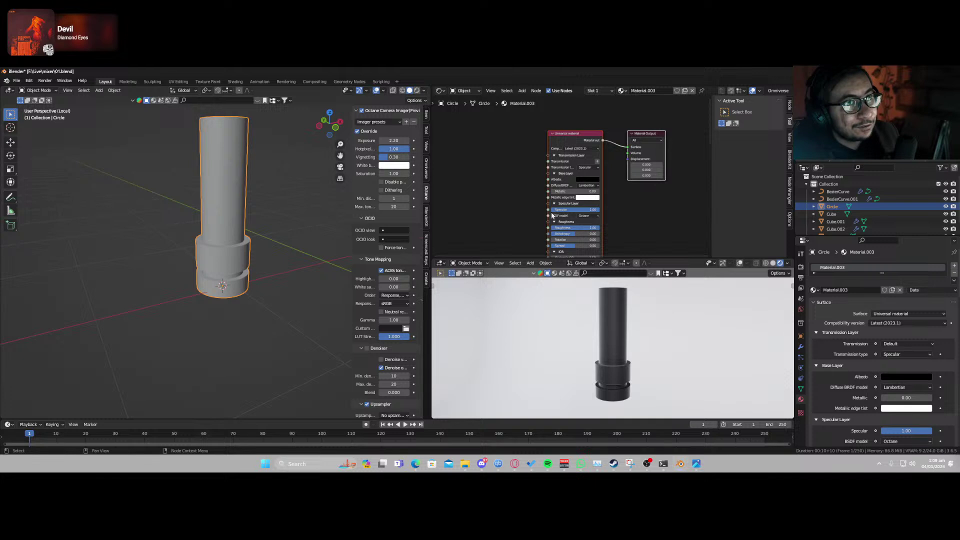
pyautogui.hotkey('ctrl', 's')
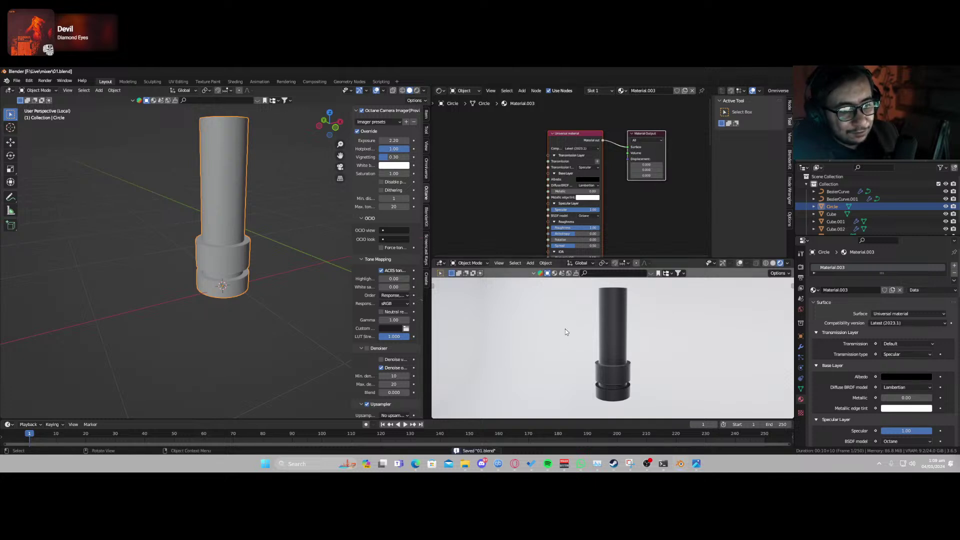
pyautogui.scroll(3, 555, 231)
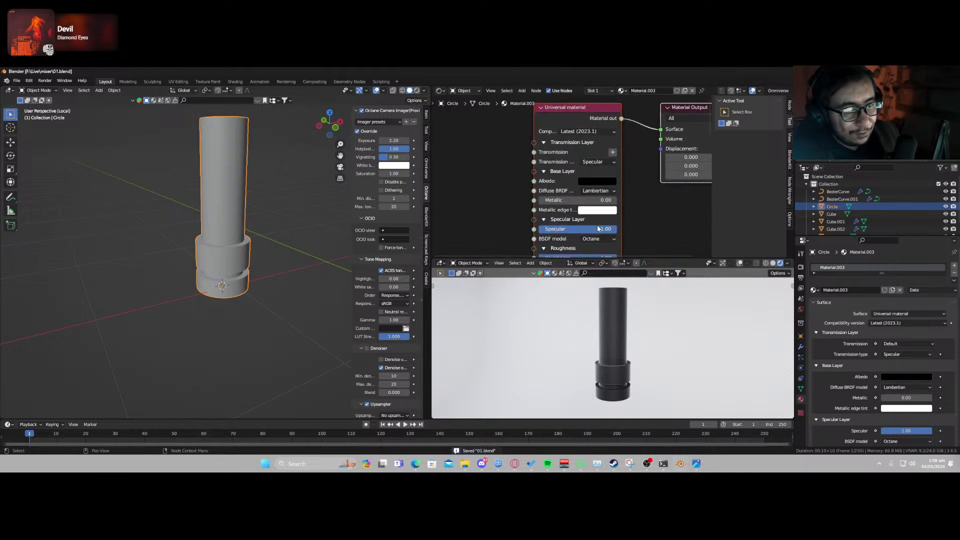
pyautogui.moveTo(599, 229); pyautogui.dragTo(578, 230)
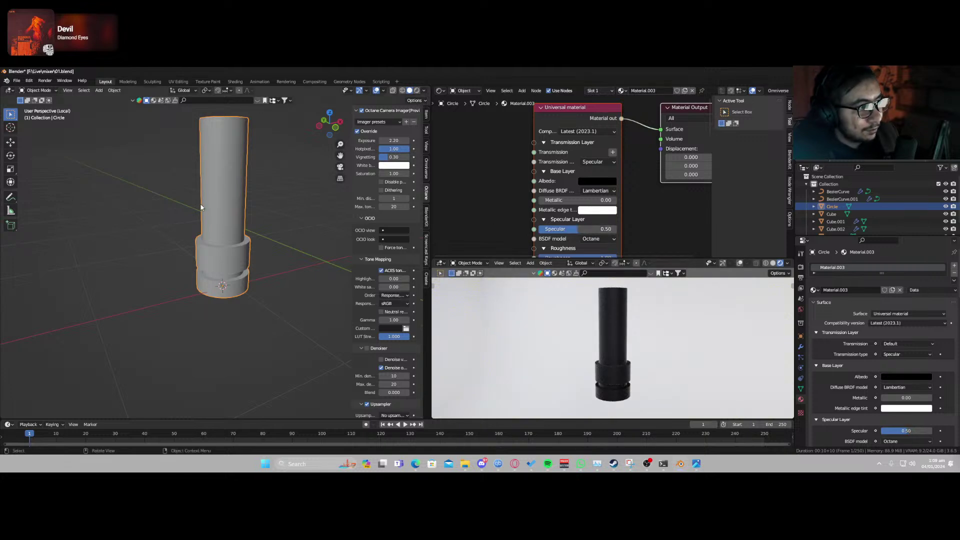
# Select the long upper shaft's faces and assign them to a second material slot holding Material.002.
pyautogui.press('Tab')
pyautogui.moveTo(201, 208); pyautogui.dragTo(218, 211, button='middle')
pyautogui.press('ctrl+KP_Add')
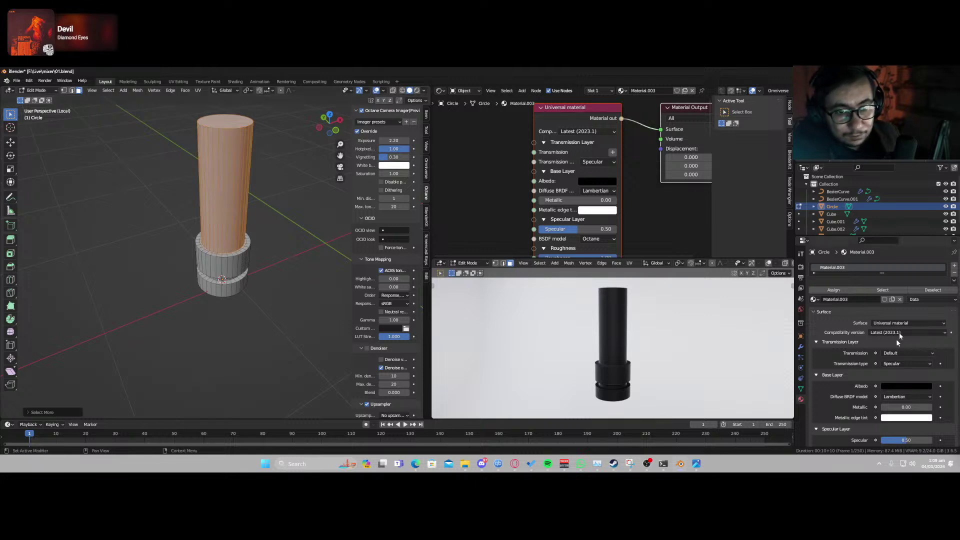
pyautogui.click(955, 266)
pyautogui.click(817, 317)
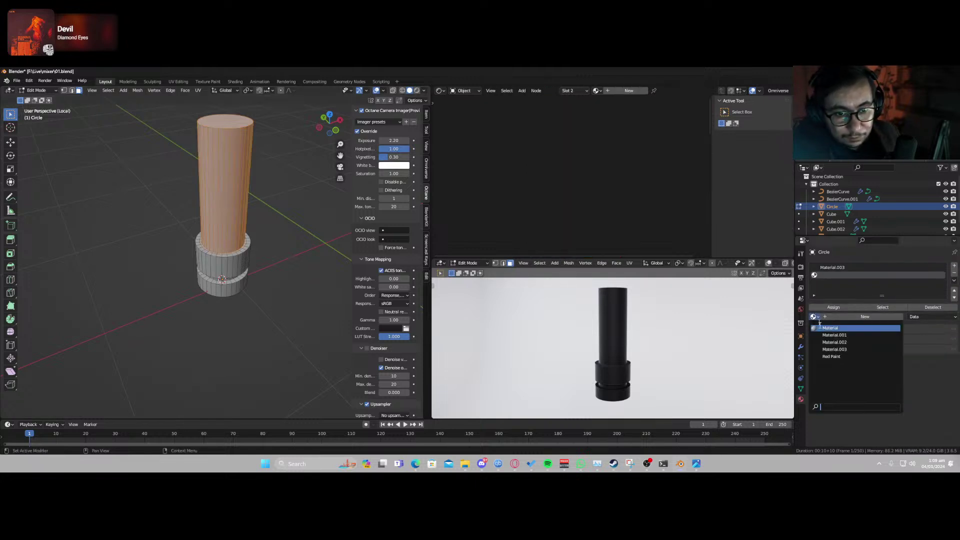
pyautogui.click(849, 343)
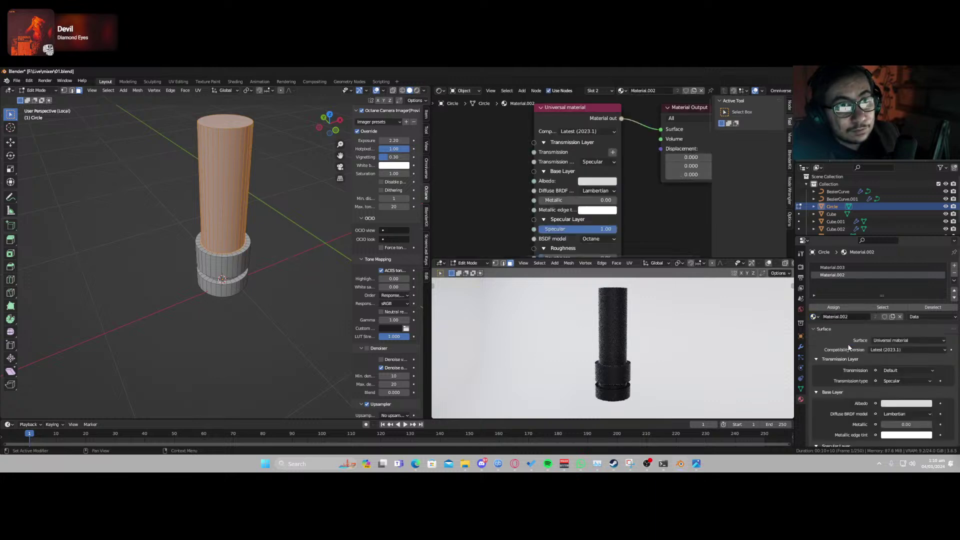
pyautogui.click(833, 307)
pyautogui.press('Tab')
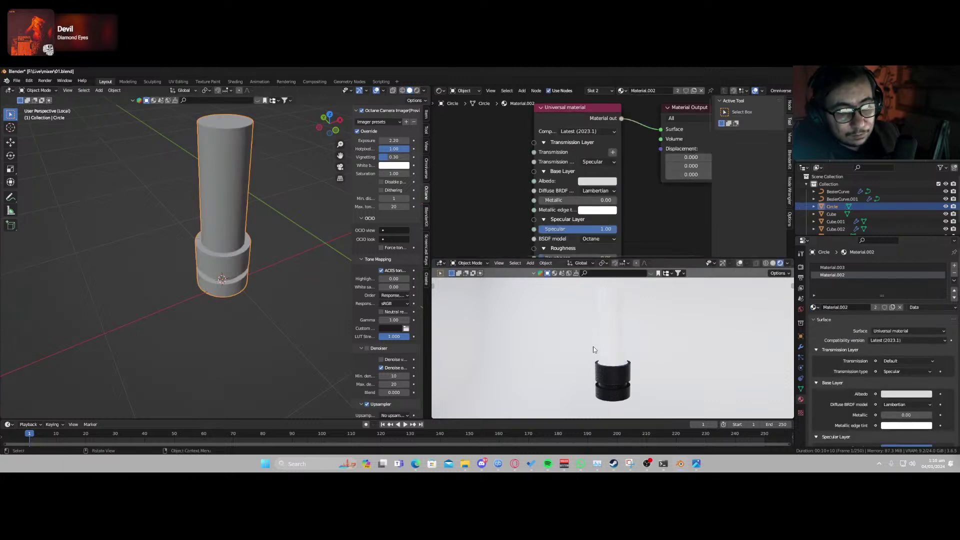
# Inspect the rendered shaft and try Material.001 and Material.003 in its second material slot.
pyautogui.moveTo(618, 332)
pyautogui.mouseDown(button='middle')
pyautogui.moveTo(625, 386)
pyautogui.moveTo(615, 341)
pyautogui.mouseUp(button='middle')
pyautogui.scroll(5, 618, 359)
pyautogui.scroll(-4, 619, 360)
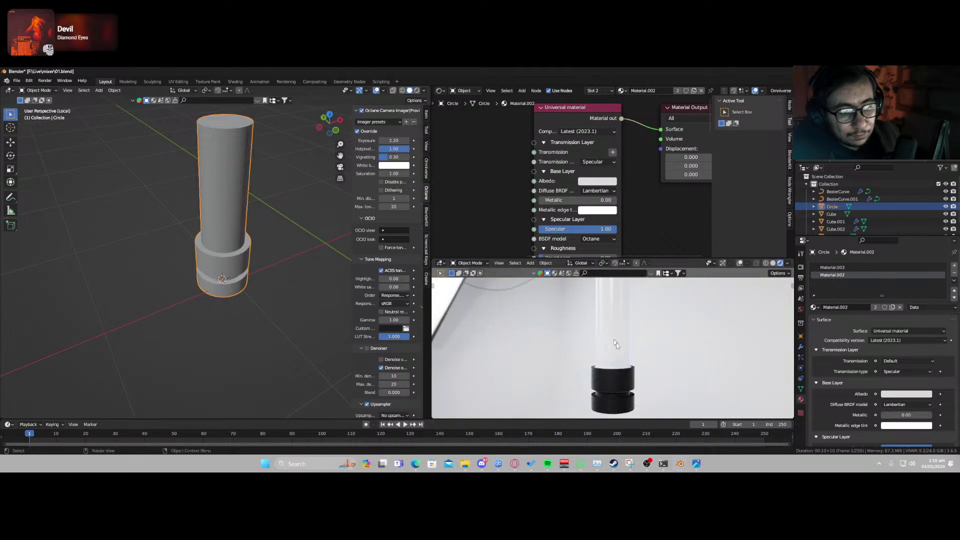
pyautogui.scroll(-2, 623, 350)
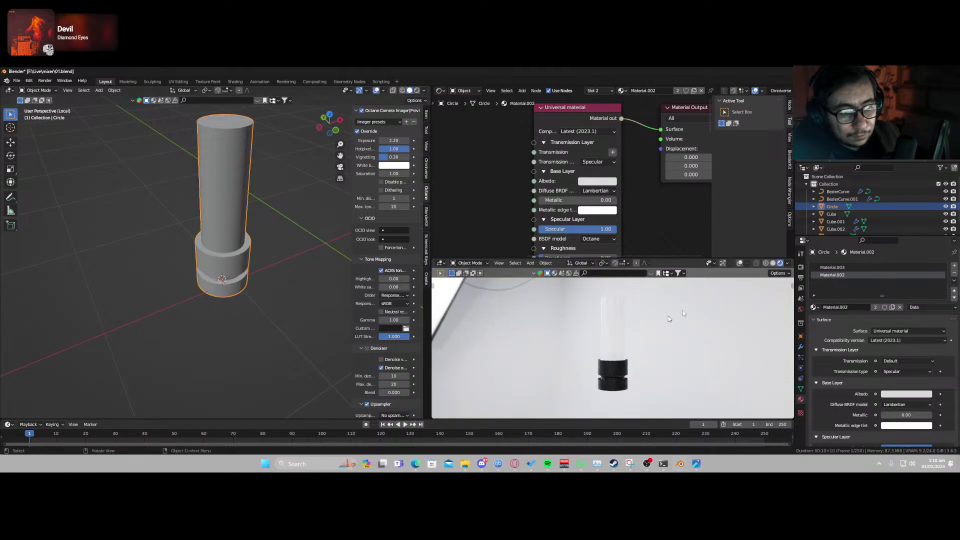
pyautogui.click(817, 308)
pyautogui.click(818, 320)
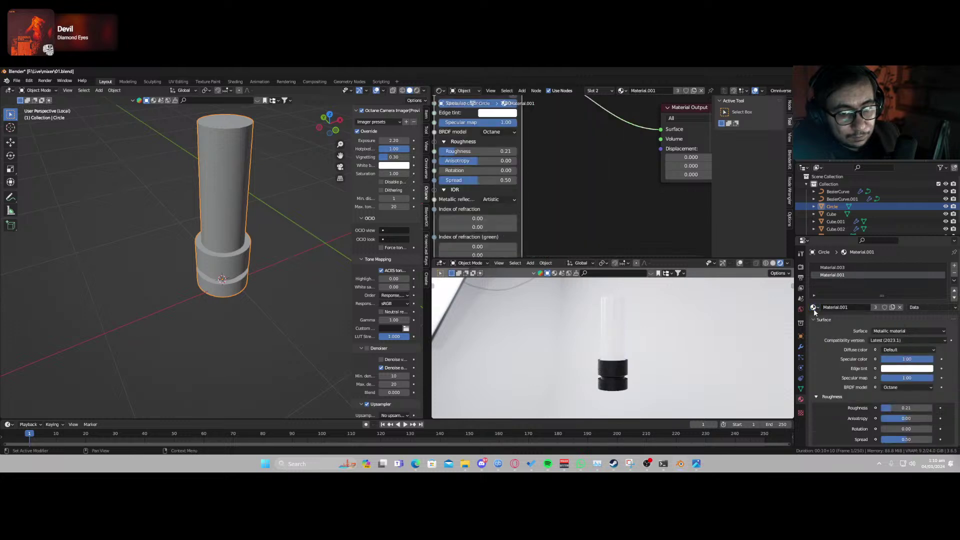
pyautogui.click(814, 308)
pyautogui.click(826, 329)
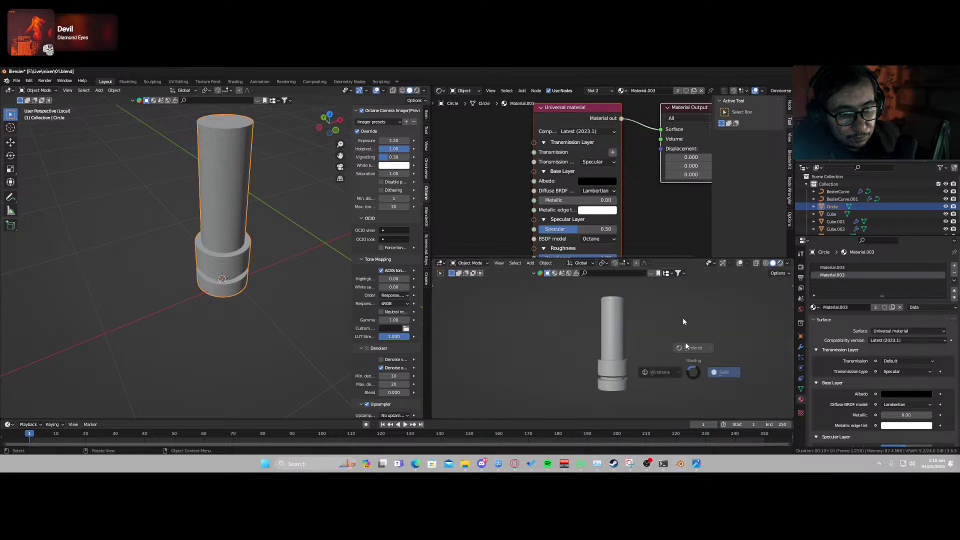
# Try the material named Material in the shaft's second slot and refresh the viewport shading.
pyautogui.click(814, 308)
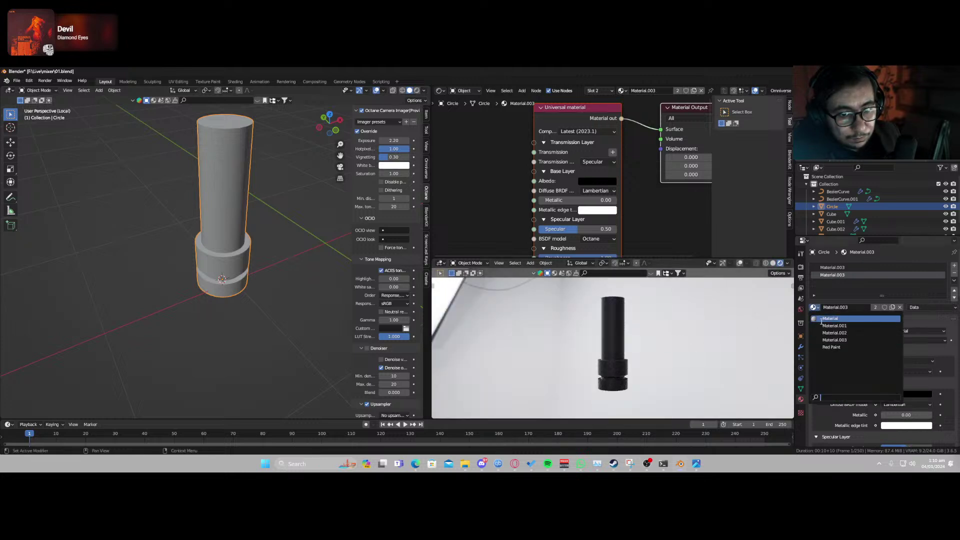
pyautogui.click(825, 325)
pyautogui.press('z')
pyautogui.click(687, 341)
pyautogui.press('z')
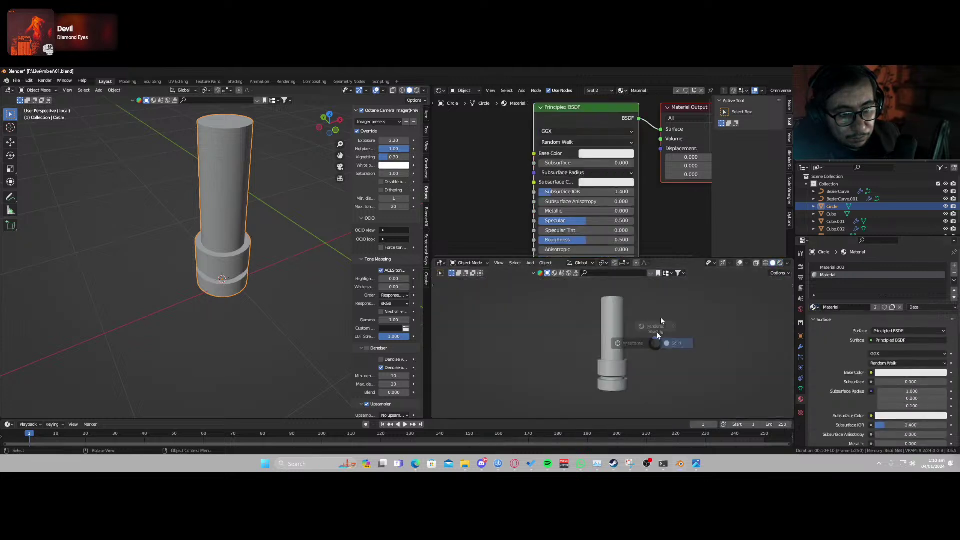
pyautogui.click(662, 317)
# Use the metallic Material.001 in the shaft's second slot and refresh the rendered preview.
pyautogui.click(814, 307)
pyautogui.click(830, 325)
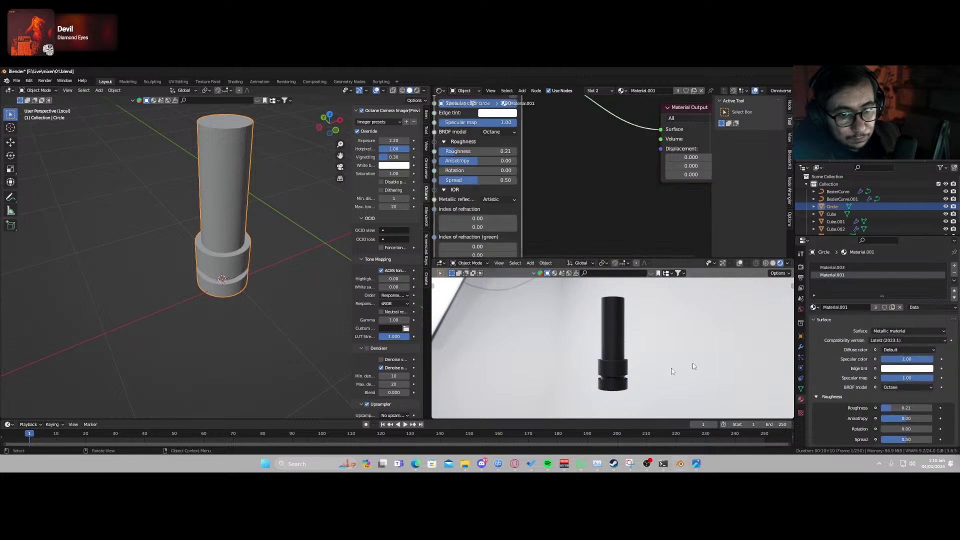
pyautogui.press('z')
pyautogui.click(635, 323)
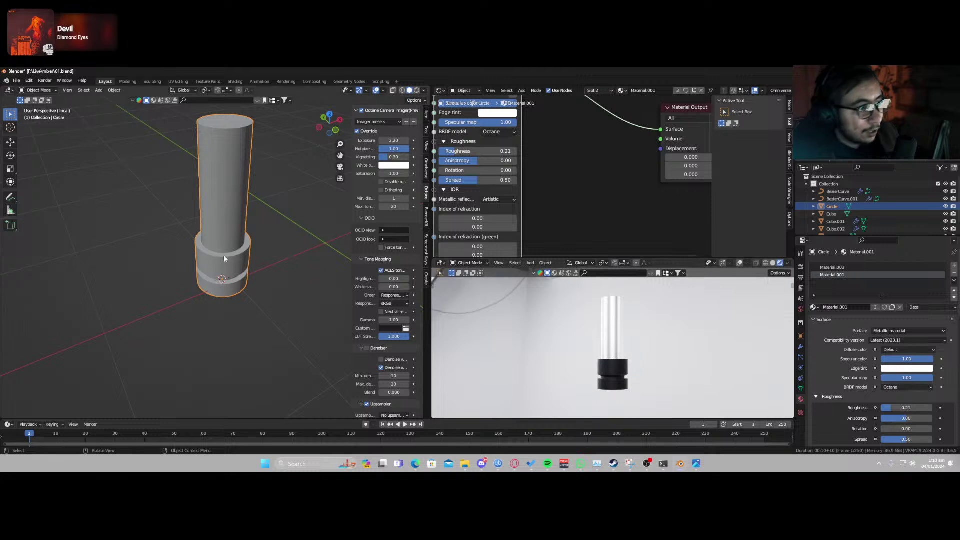
# Extrude the shaft's bottom face in place and scale it outward into a flat rim wider than the base.
pyautogui.scroll(2, 225, 256)
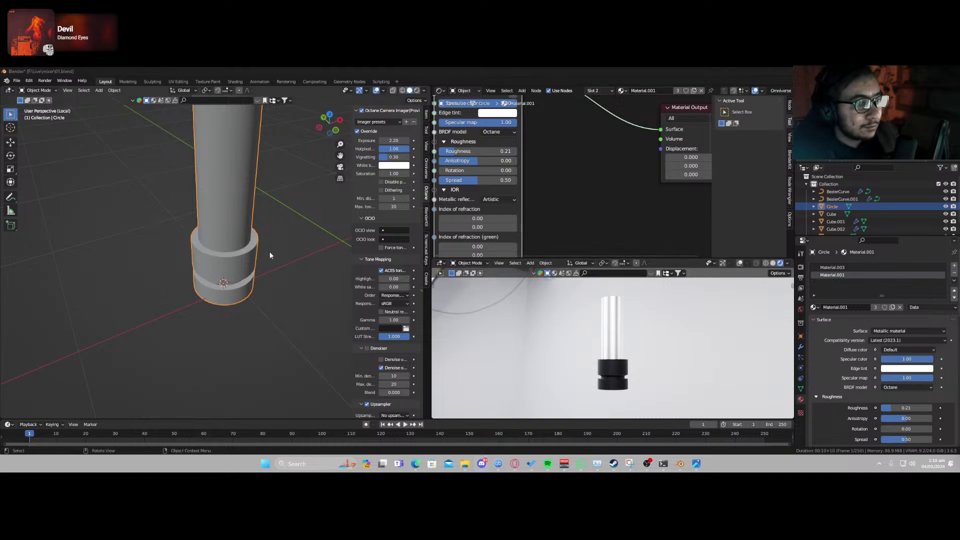
pyautogui.scroll(-3, 269, 251)
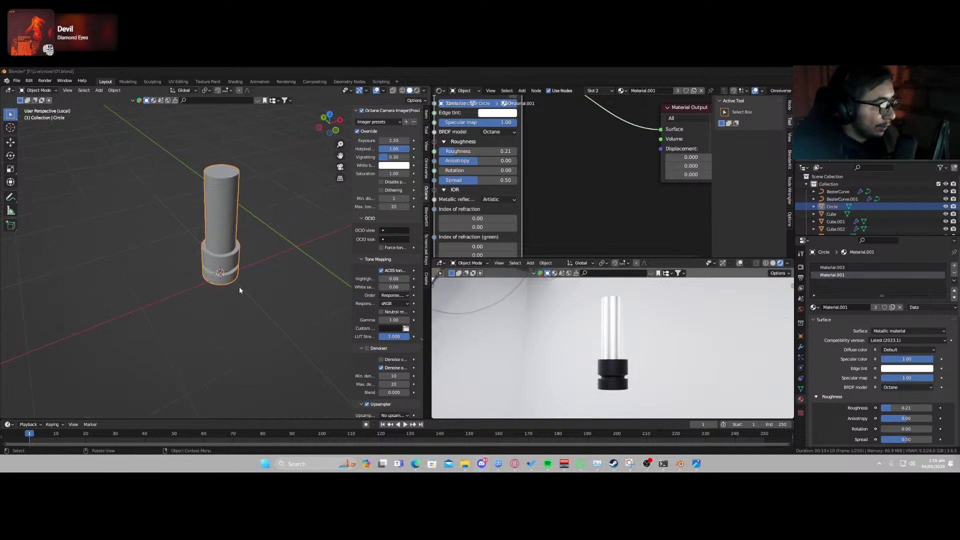
pyautogui.press('KP_1')
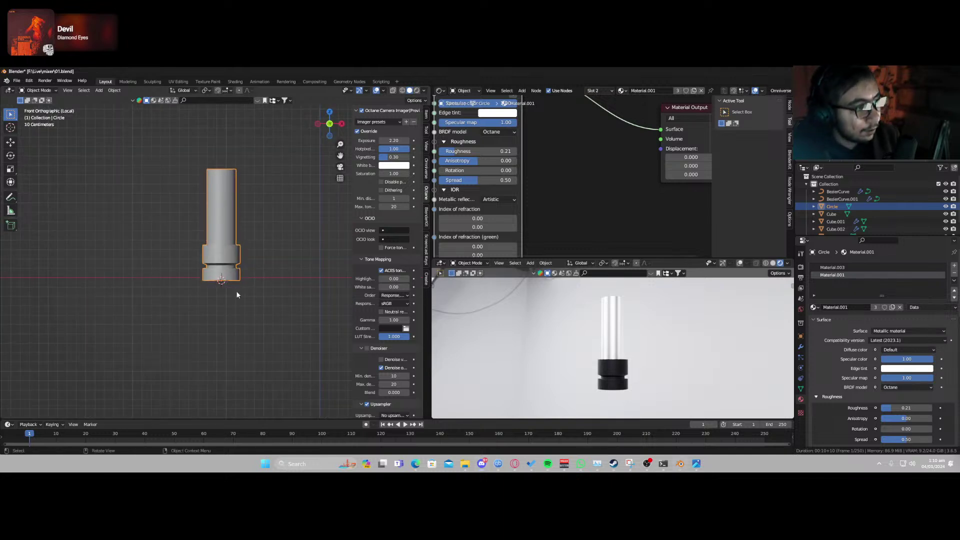
pyautogui.scroll(2, 236, 291)
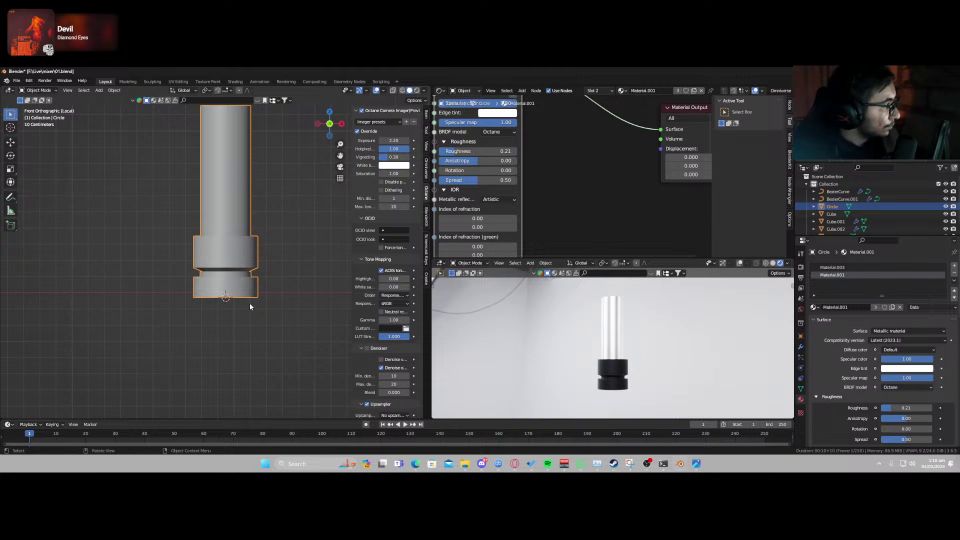
pyautogui.moveTo(250, 304); pyautogui.dragTo(240, 293, button='middle')
pyautogui.press('Tab')
pyautogui.click(242, 295)
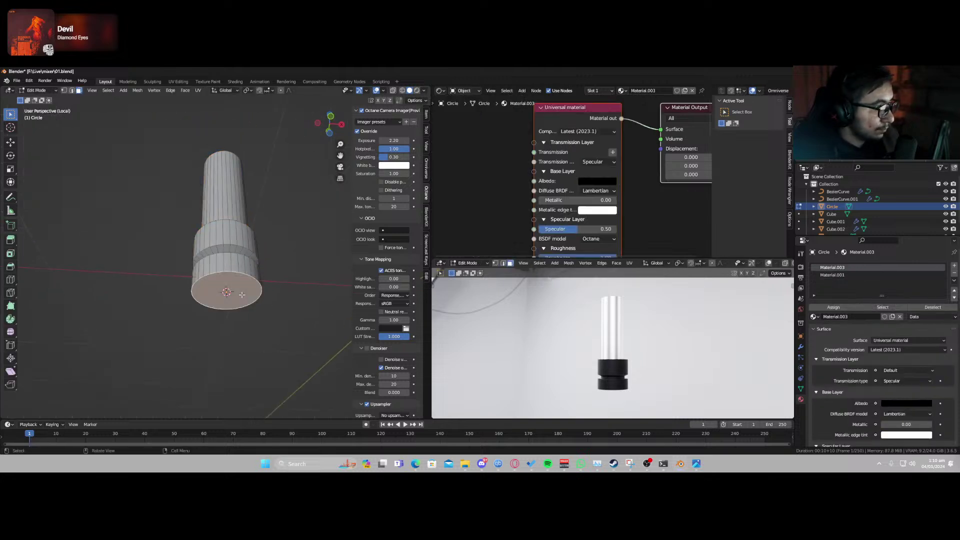
pyautogui.press('e')
pyautogui.rightClick(256, 302)
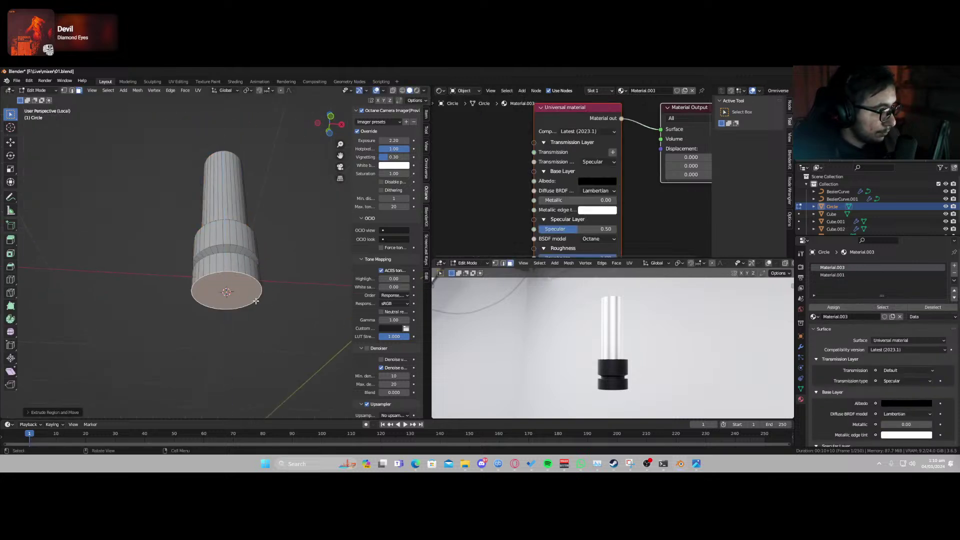
pyautogui.press('s')
pyautogui.click(273, 302)
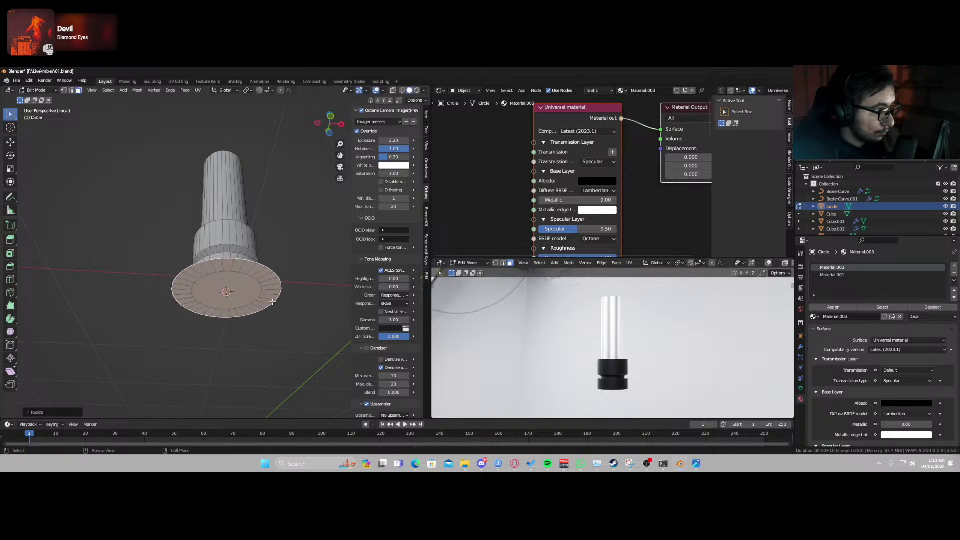
# Extrude the wide rim slightly downward and scale its lower face inward to form a tapered flange.
pyautogui.press('KP_1')
pyautogui.press('e')
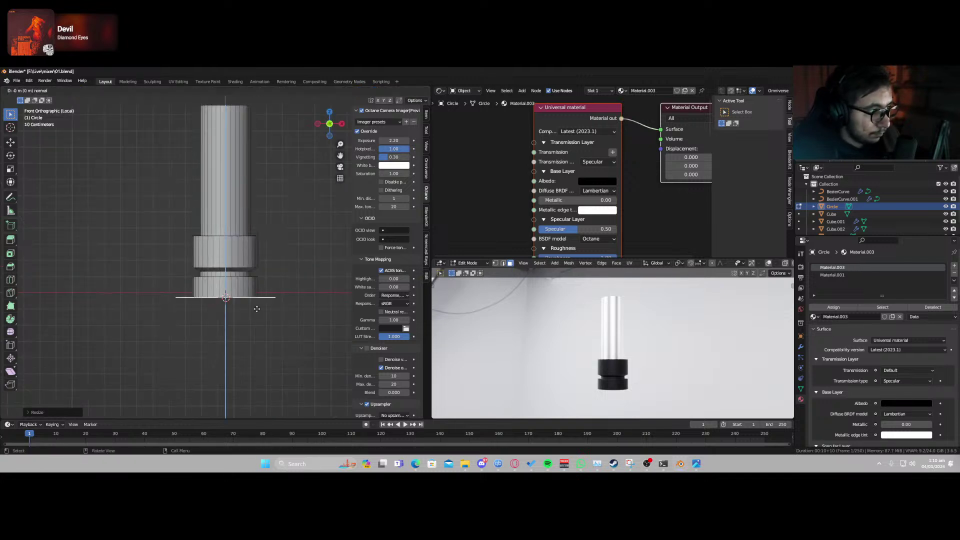
pyautogui.click(258, 318)
pyautogui.press('s')
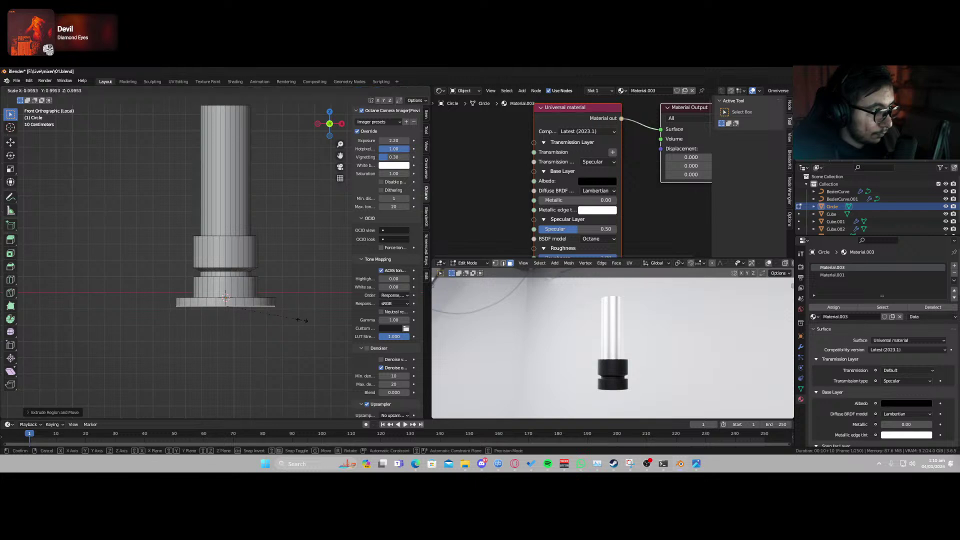
pyautogui.click(280, 318)
# Inset the flange's bottom face and extrude the inner face downward into a short, narrow stub.
pyautogui.moveTo(281, 318)
pyautogui.mouseDown(button='middle')
pyautogui.moveTo(253, 316)
pyautogui.moveTo(275, 315)
pyautogui.mouseUp(button='middle')
pyautogui.press('i')
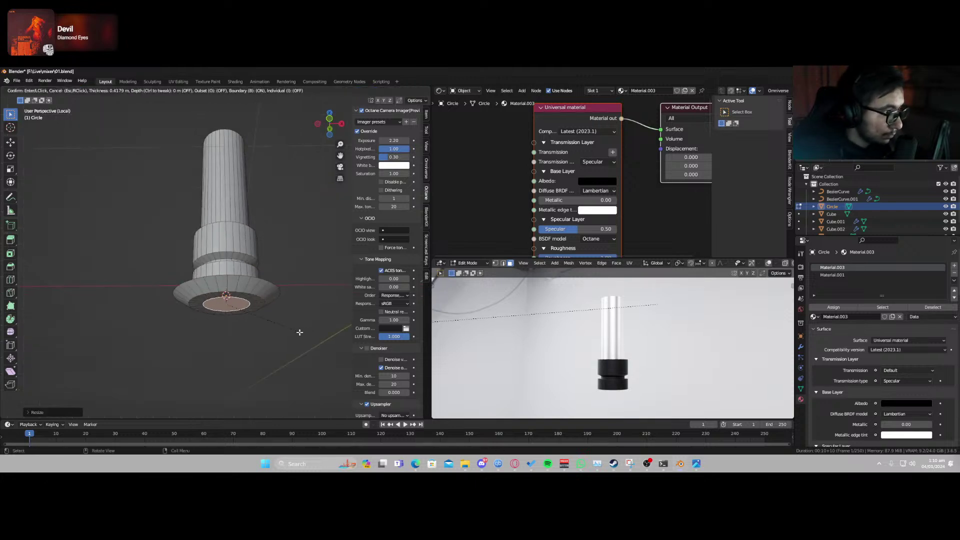
pyautogui.click(291, 331)
pyautogui.press('e')
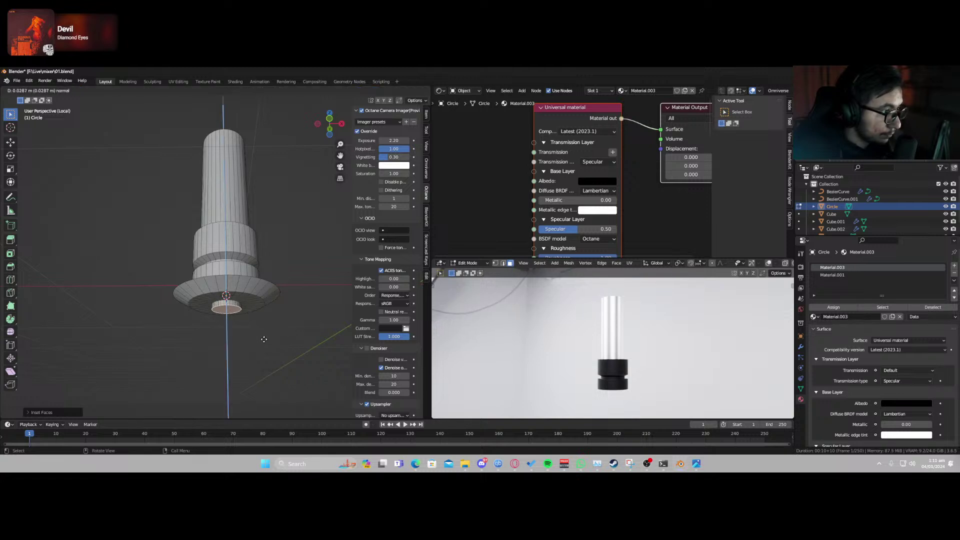
pyautogui.click(263, 334)
# Bevel the bottom edge of the stub under the flange, leave mesh editing and check the shaft from the front.
pyautogui.hotkey('ctrl', 'b')
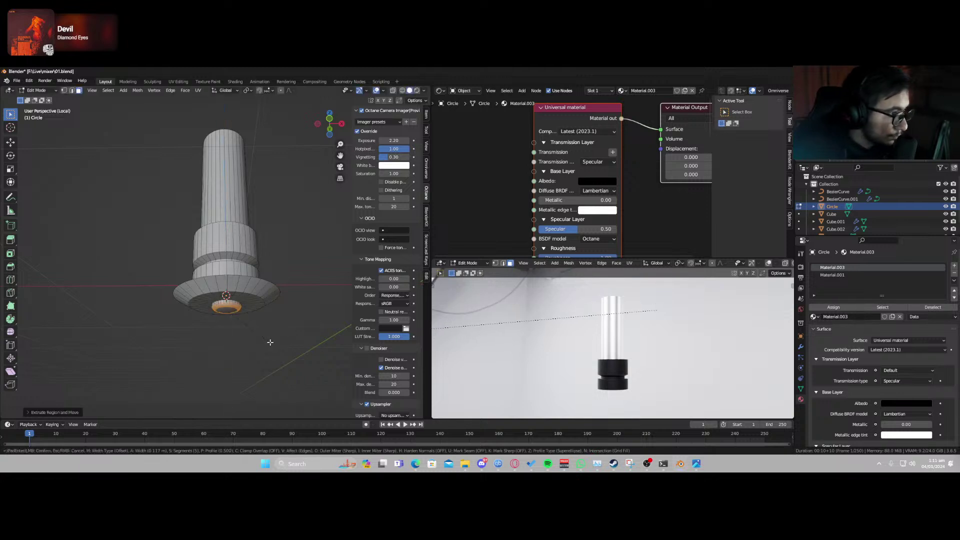
pyautogui.click(270, 343)
pyautogui.press('Tab')
pyautogui.moveTo(256, 302); pyautogui.dragTo(255, 326, button='middle')
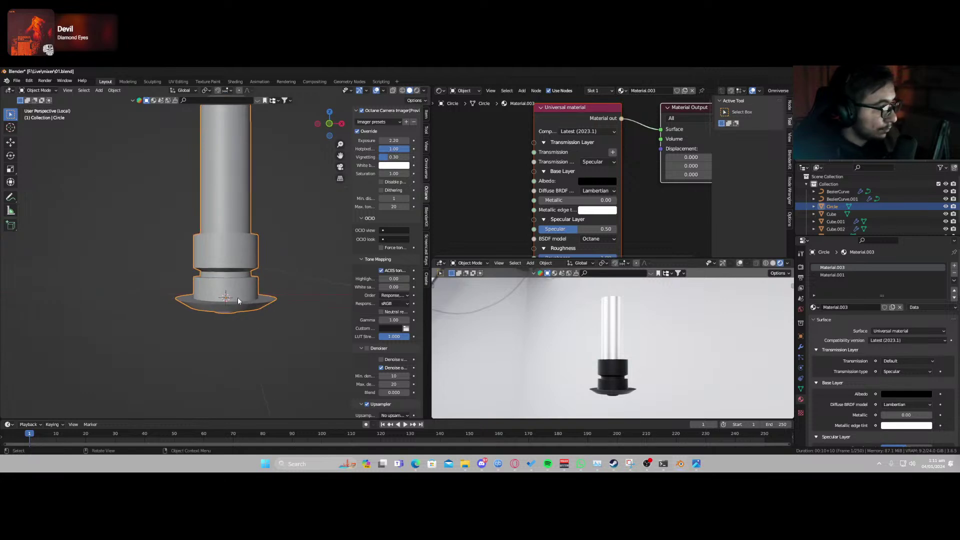
pyautogui.scroll(-1, 237, 301)
pyautogui.press('KP_1')
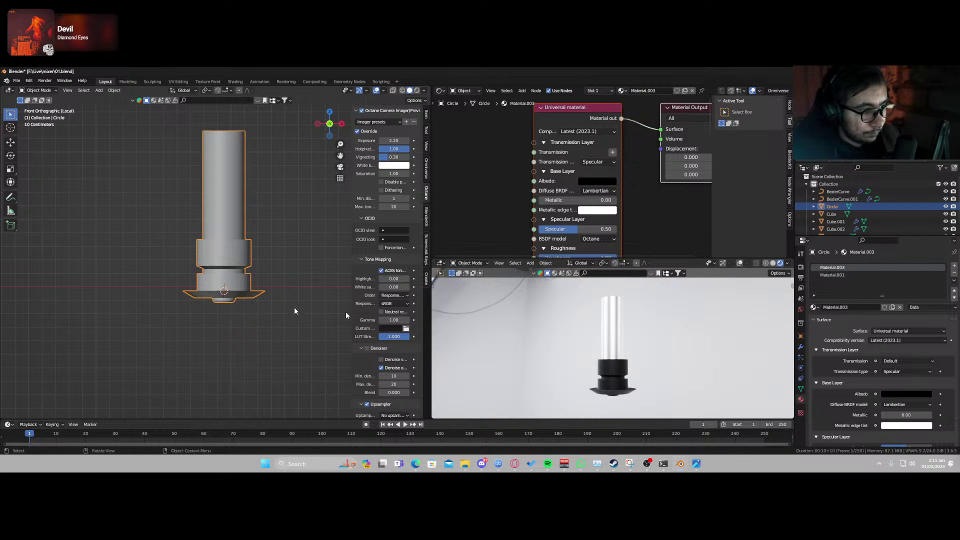
# Bring the whole mixer back into the rendered preview and rotate its head open about the global Y axis.
pyautogui.scroll(-2, 599, 340)
pyautogui.press('KP_Divide')
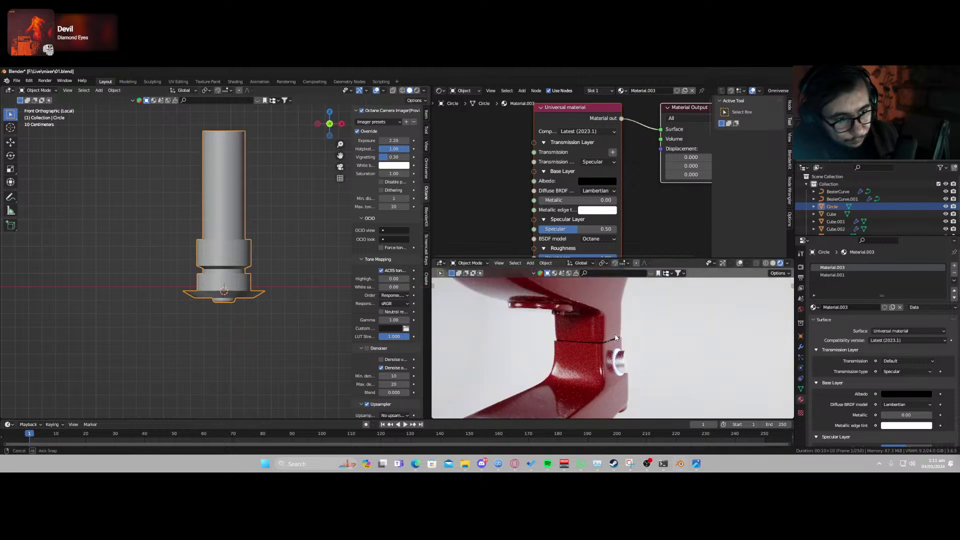
pyautogui.click(602, 319)
pyautogui.press('r')
pyautogui.press('x')
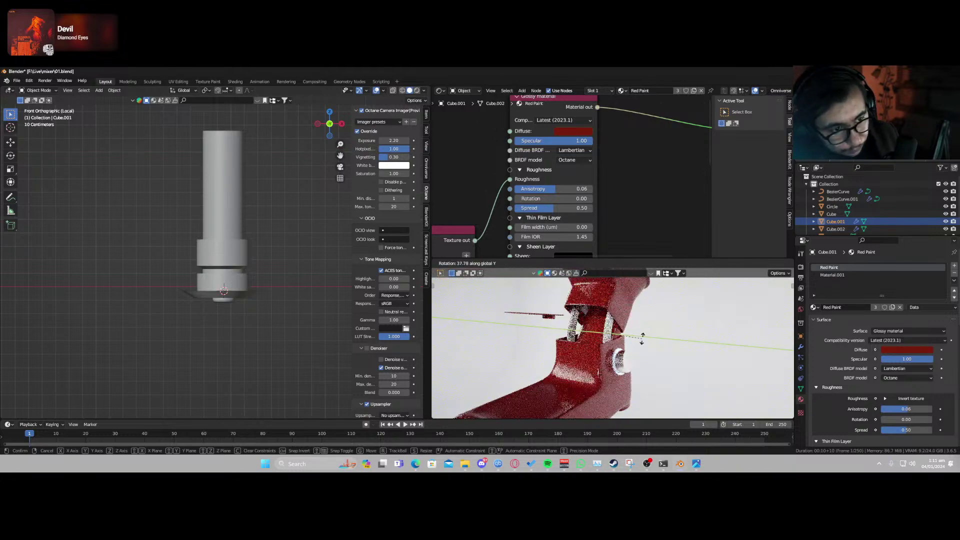
pyautogui.click(607, 330)
# Assign the metallic Material.001 to the first curved tube in the mixer's neck, after trying Material.002 and Material.003.
pyautogui.click(529, 313)
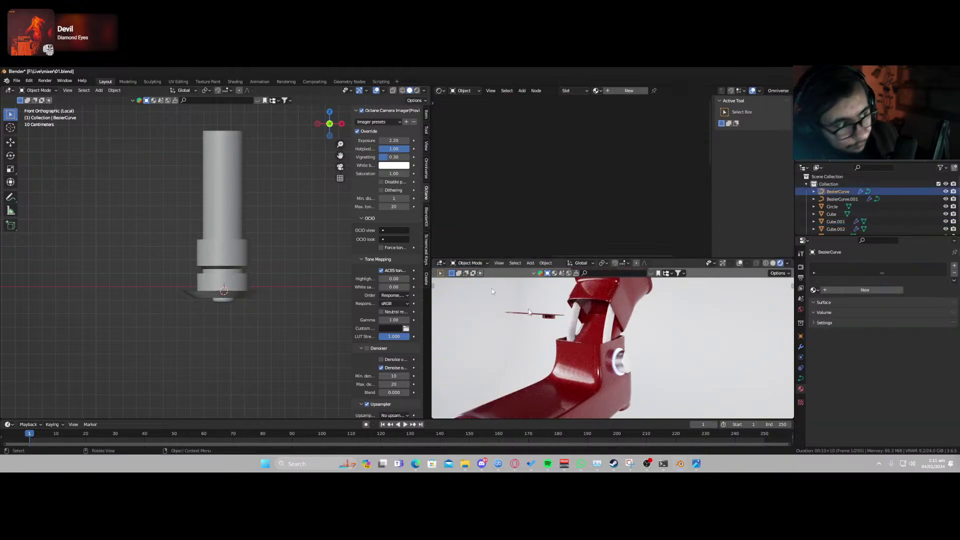
pyautogui.click(814, 290)
pyautogui.click(822, 315)
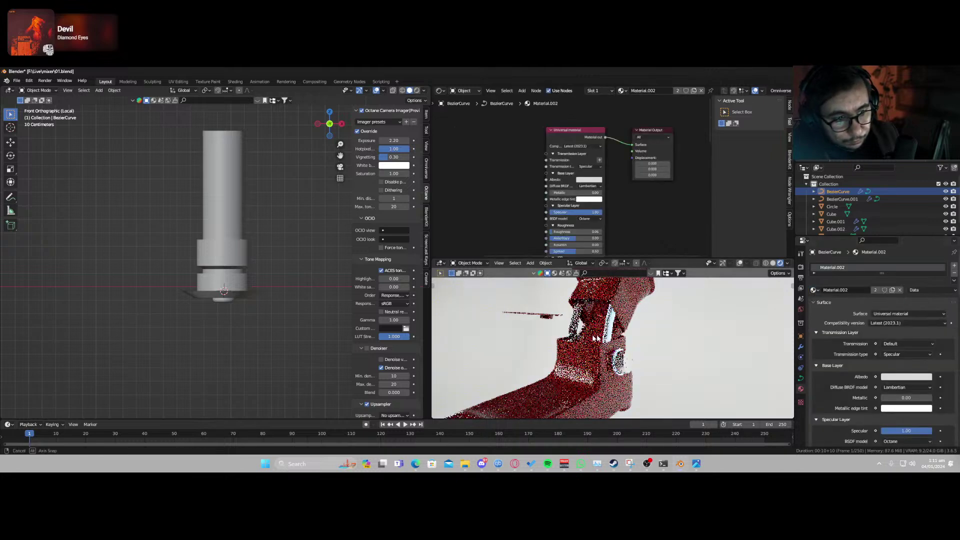
pyautogui.press('z')
pyautogui.click(702, 339)
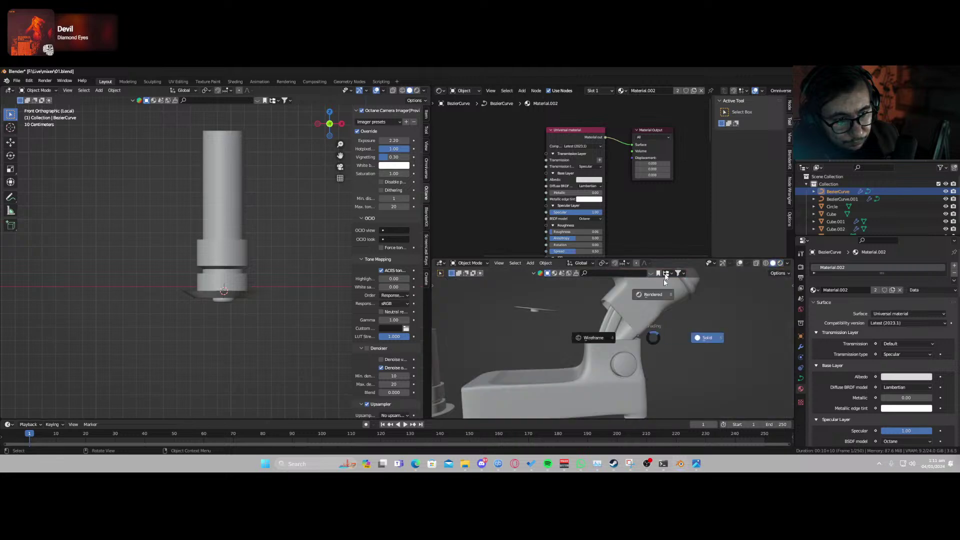
pyautogui.click(664, 278)
pyautogui.scroll(5, 648, 332)
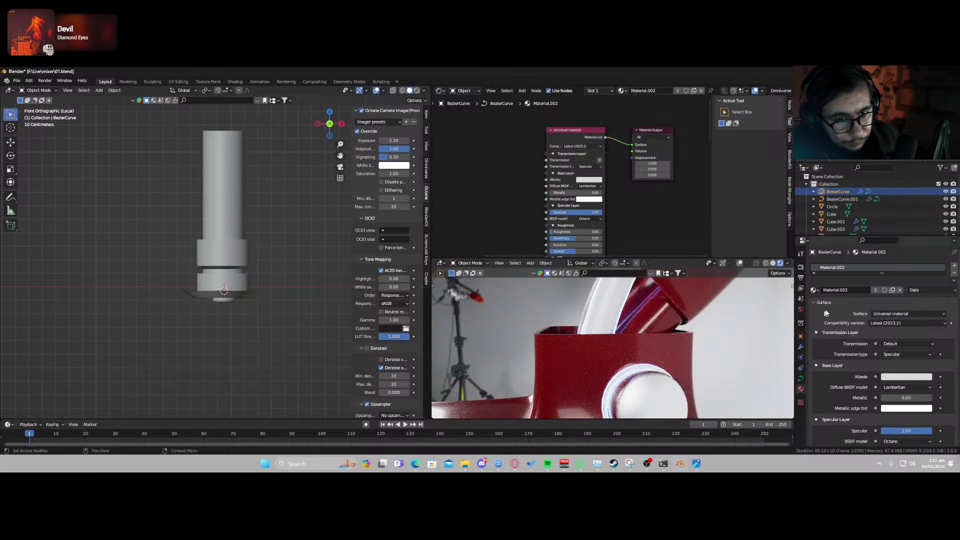
pyautogui.click(815, 290)
pyautogui.click(833, 322)
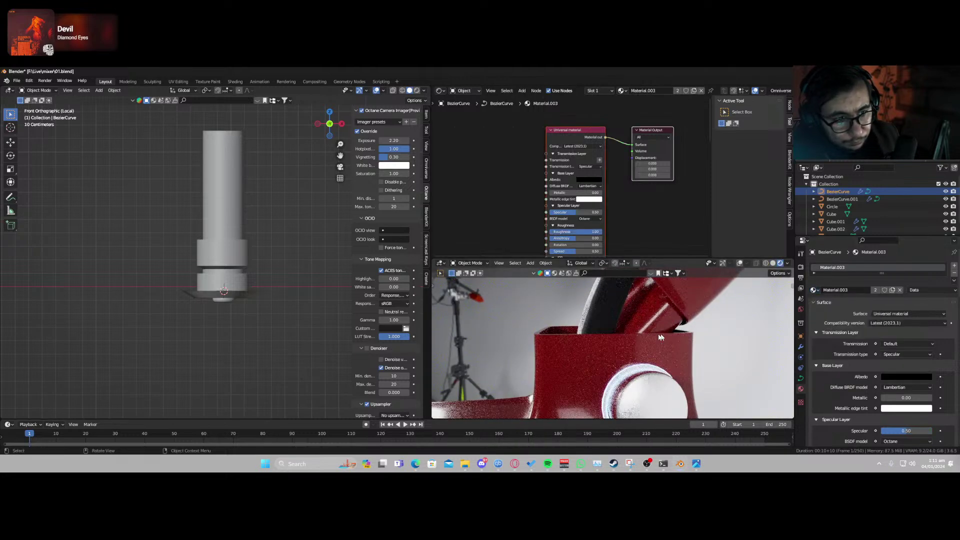
pyautogui.click(815, 290)
pyautogui.click(821, 307)
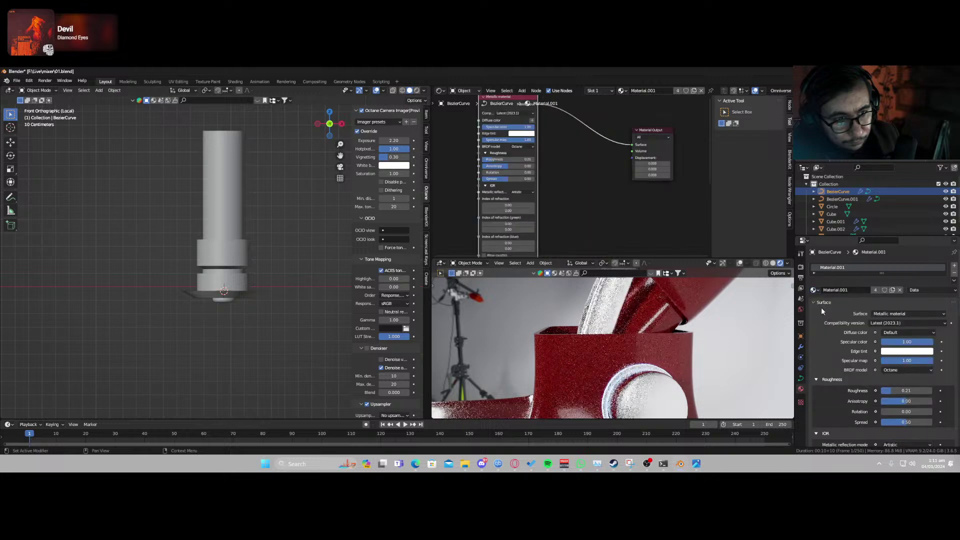
# Give the second curved neck tube the existing Material.001, discarding the new material created for it.
pyautogui.moveTo(738, 323); pyautogui.dragTo(635, 347, button='middle')
pyautogui.moveTo(570, 354); pyautogui.dragTo(593, 339, button='middle')
pyautogui.click(549, 336)
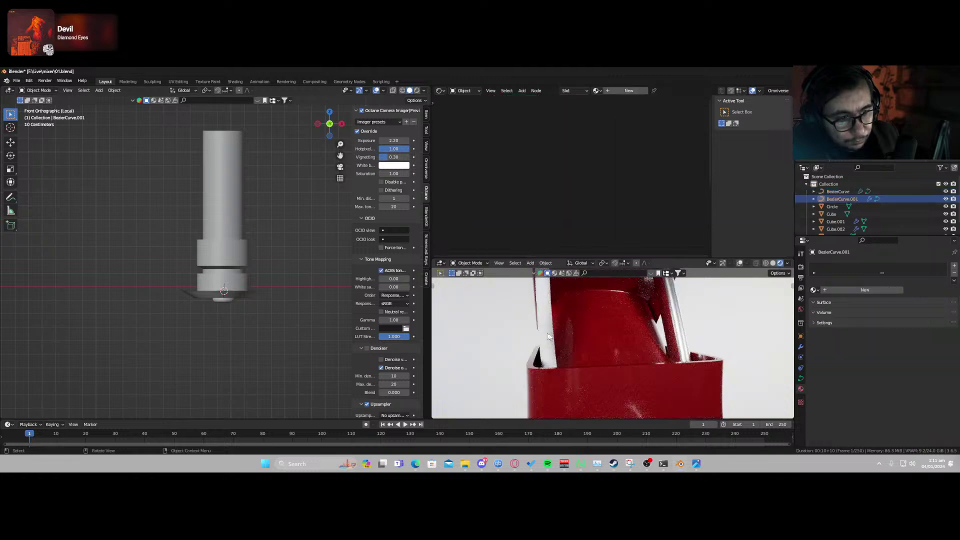
pyautogui.click(865, 290)
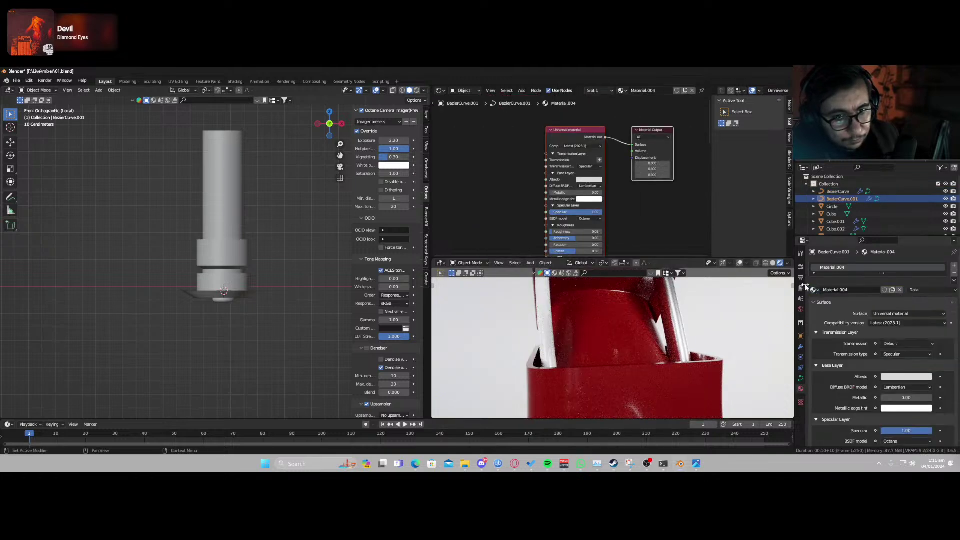
pyautogui.click(900, 290)
pyautogui.click(814, 290)
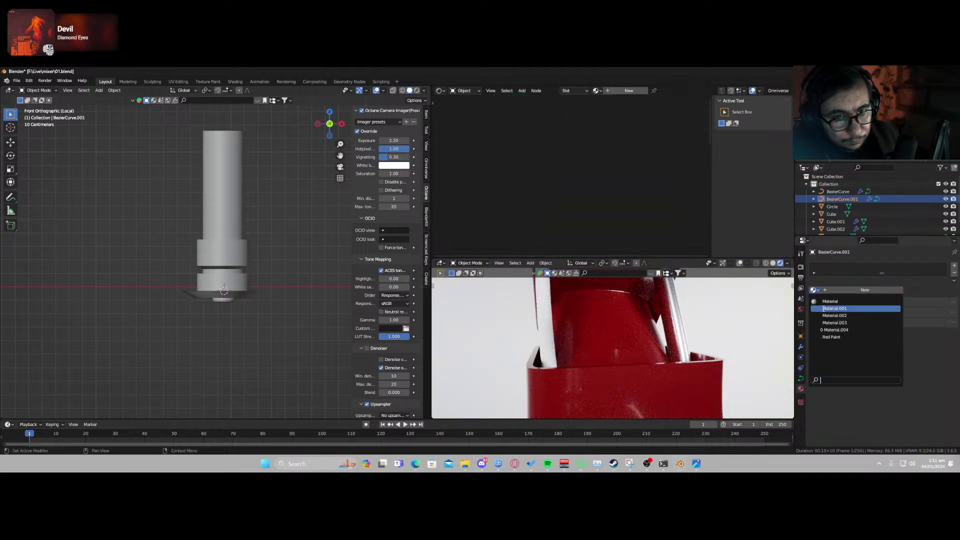
pyautogui.click(834, 309)
# Show the mixer in solid shading and rotate its head by about 48° back to the closed position.
pyautogui.moveTo(571, 325); pyautogui.dragTo(594, 336, button='middle')
pyautogui.press('z')
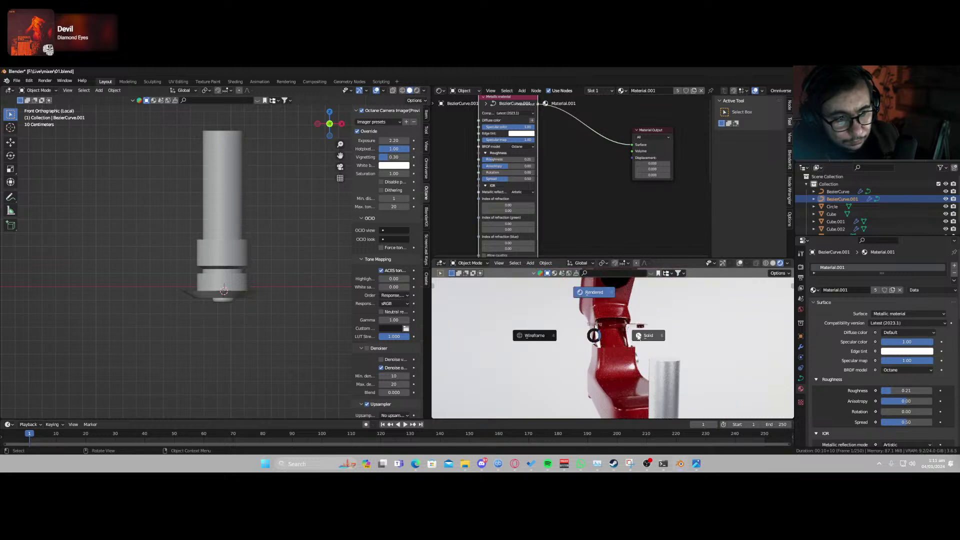
pyautogui.click(638, 336)
pyautogui.moveTo(667, 338); pyautogui.dragTo(568, 337, button='middle')
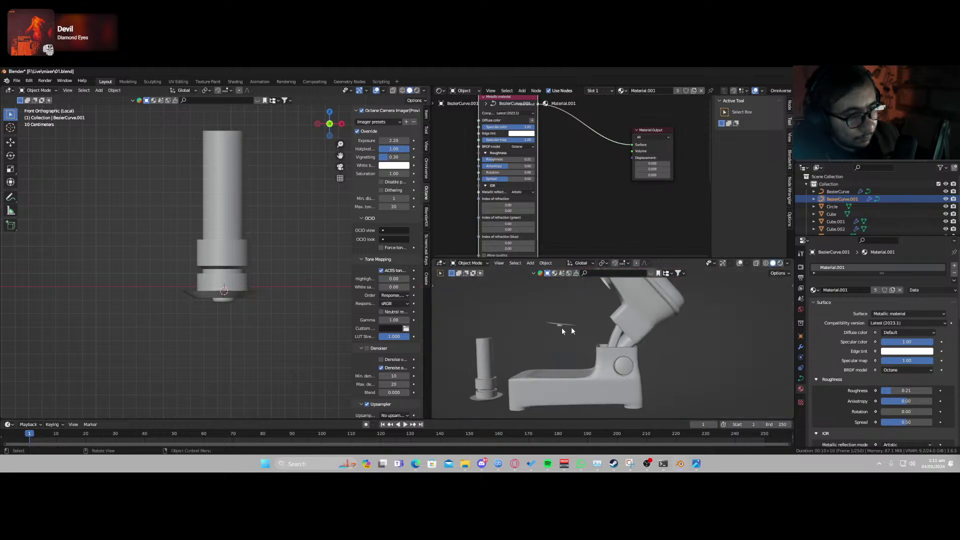
pyautogui.click(656, 324)
pyautogui.press('r')
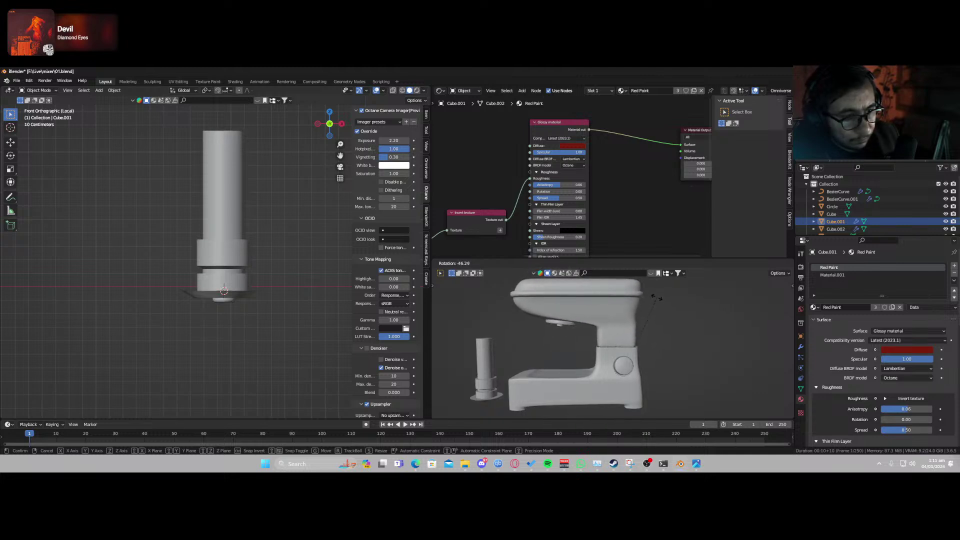
pyautogui.click(656, 297)
# Add a Bezier curve at the base of the attachment shaft.
pyautogui.click(559, 327)
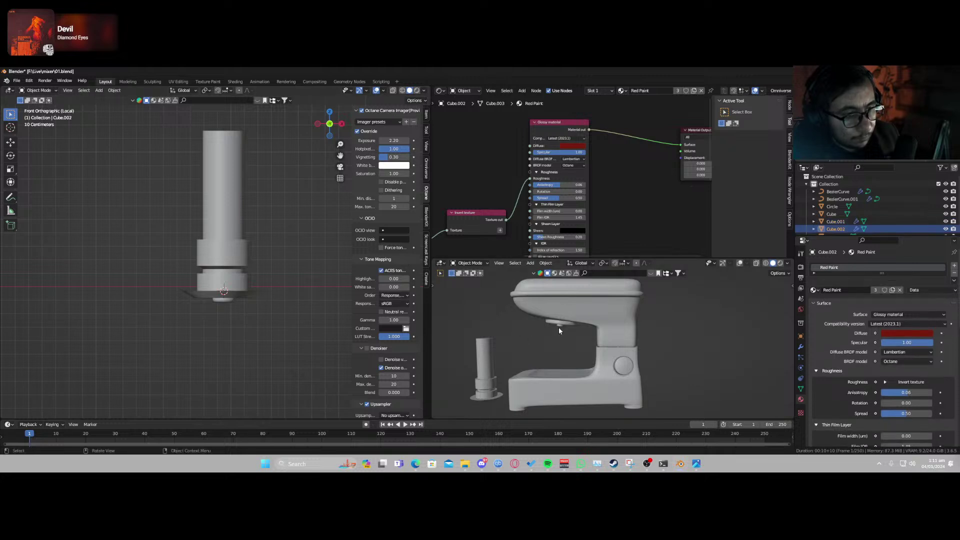
pyautogui.scroll(-6, 215, 255)
pyautogui.scroll(6, 241, 242)
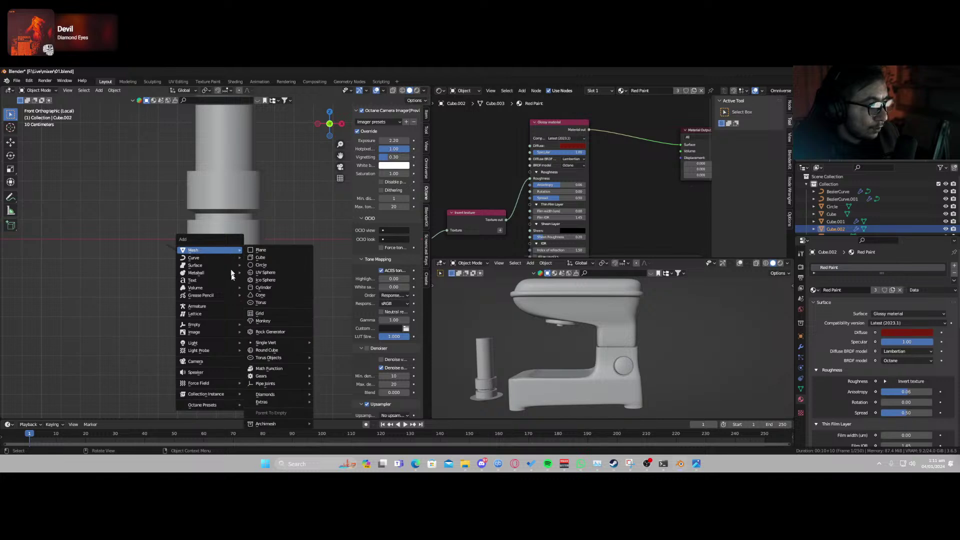
pyautogui.moveTo(235, 257)
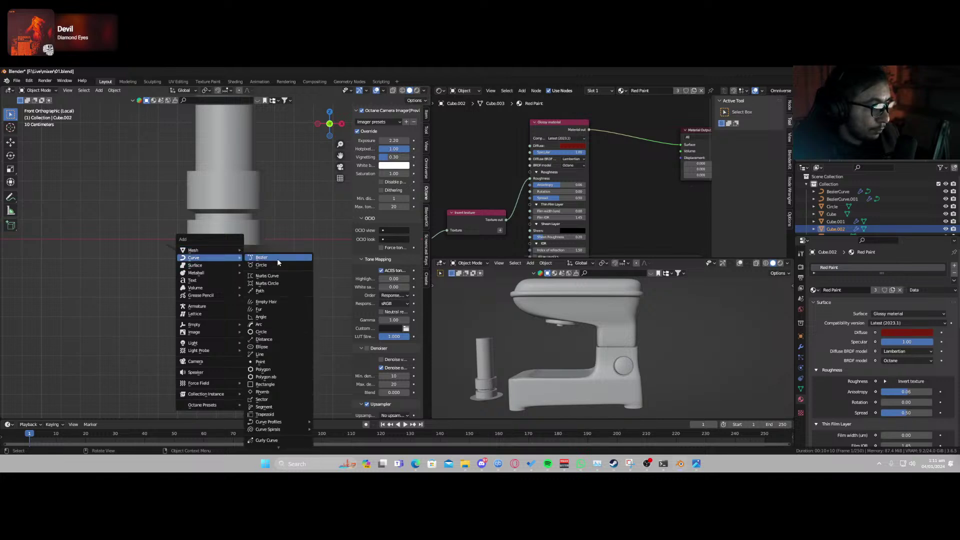
pyautogui.click(279, 263)
# Move the curve's start control point to the shaft's centre in top view and try lowering it to the stub's underside.
pyautogui.scroll(-2, 281, 264)
pyautogui.press('KP_7')
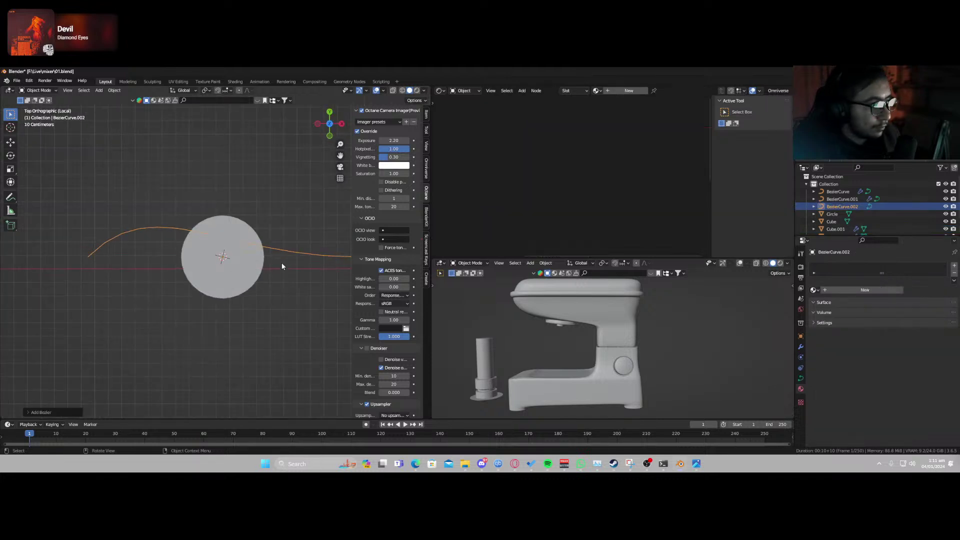
pyautogui.scroll(-3, 263, 254)
pyautogui.press('Tab')
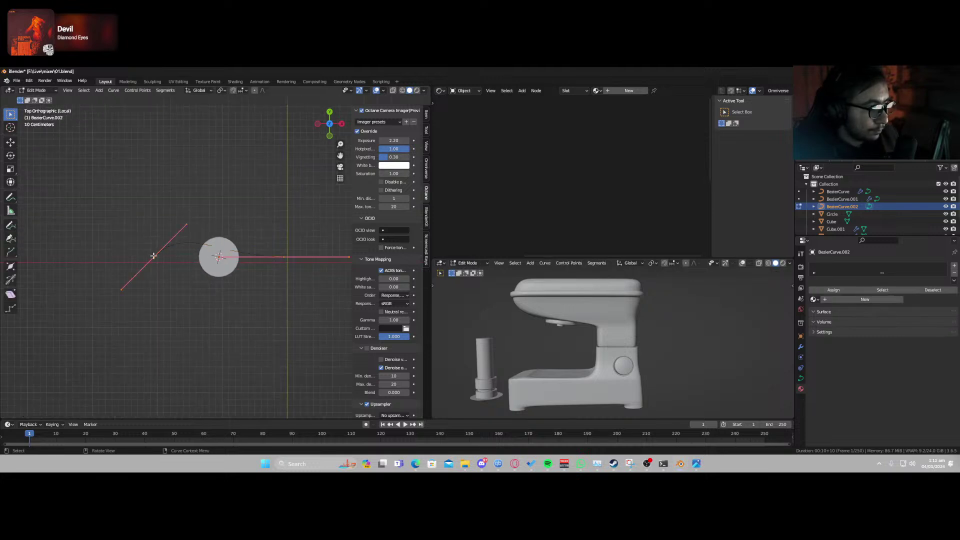
pyautogui.moveTo(162, 252); pyautogui.dragTo(239, 243)
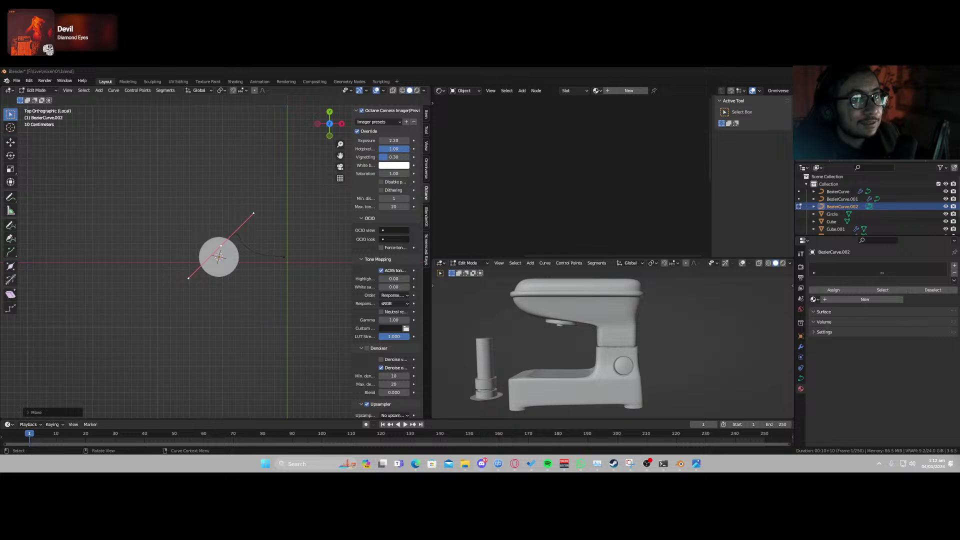
pyautogui.moveTo(173, 312); pyautogui.dragTo(246, 254, button='middle')
pyautogui.scroll(5, 246, 254)
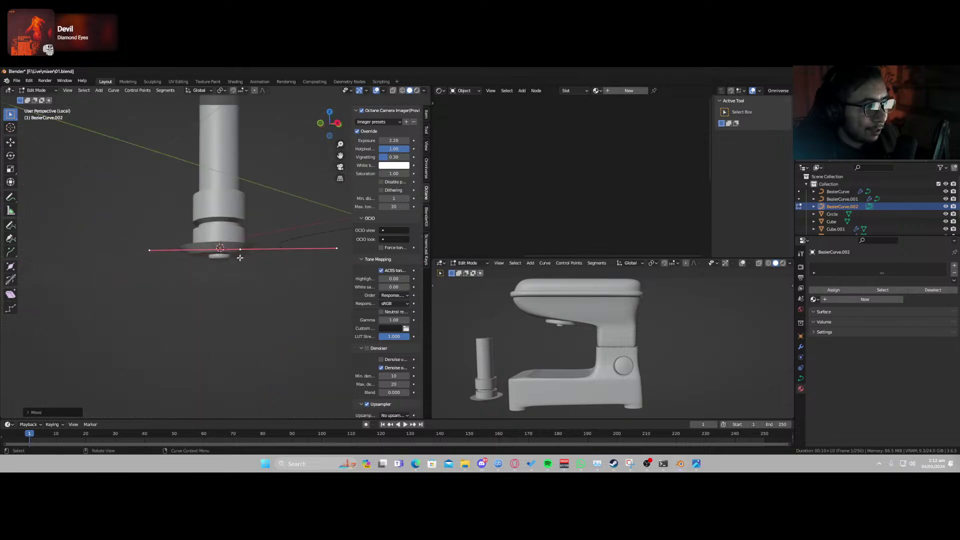
pyautogui.press('g')
pyautogui.press('z')
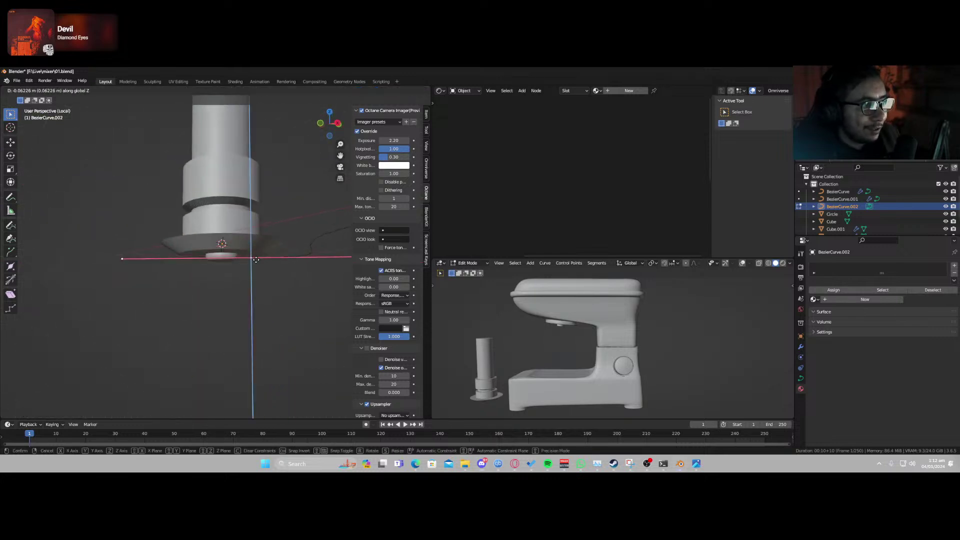
pyautogui.rightClick(264, 246)
pyautogui.scroll(-5, 264, 246)
# Lower the curve's outer control point along Z so that it sits below the shaft's base.
pyautogui.press('r')
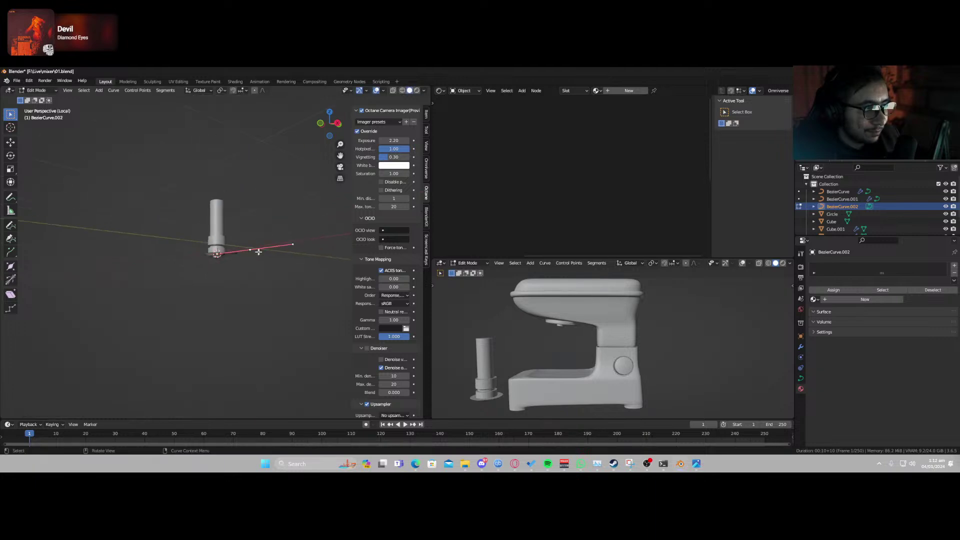
pyautogui.click(243, 271)
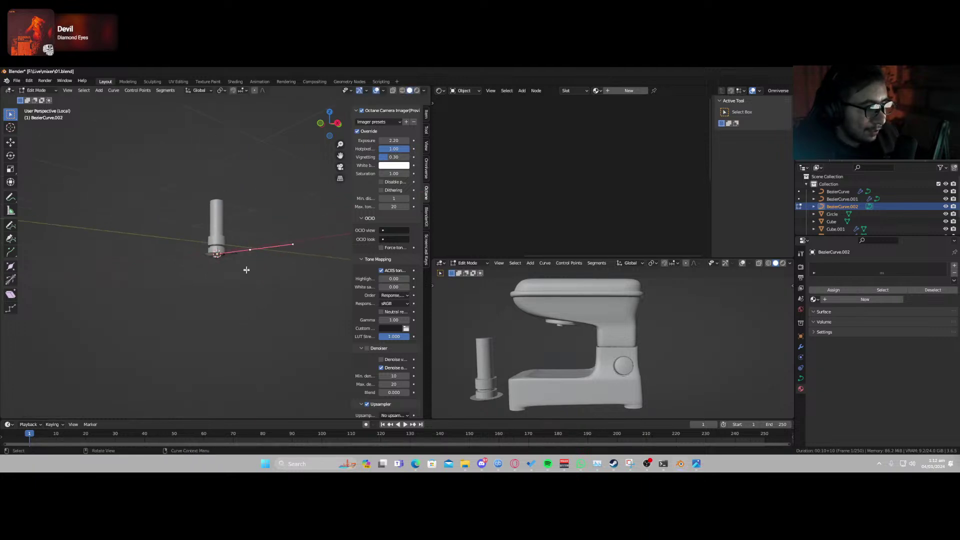
pyautogui.moveTo(246, 267); pyautogui.dragTo(240, 301, button='middle')
pyautogui.press('g')
pyautogui.press('z')
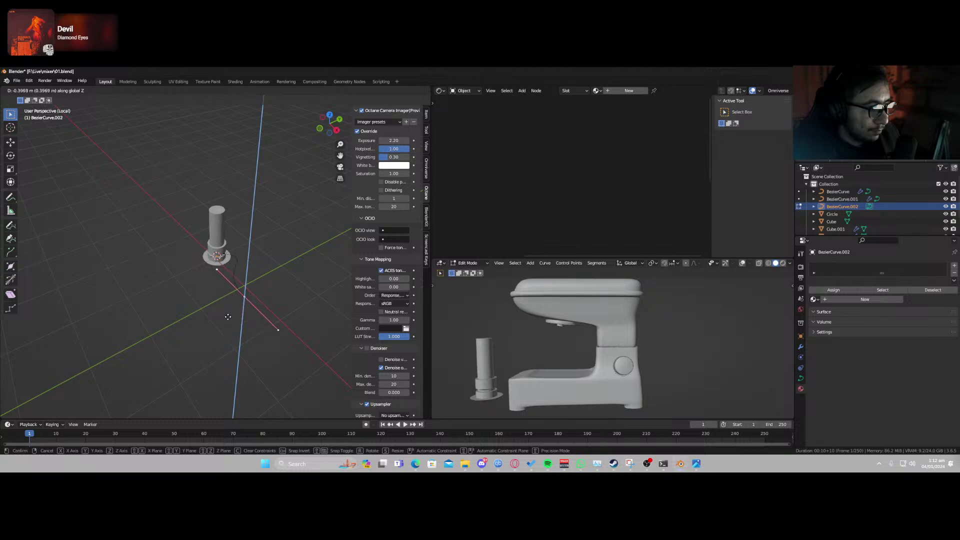
pyautogui.click(229, 323)
# In front view, raise the outer control point slightly, keeping it beside and below the shaft's stub.
pyautogui.scroll(5, 235, 310)
pyautogui.moveTo(250, 308); pyautogui.dragTo(240, 267, button='middle')
pyautogui.scroll(-3, 241, 268)
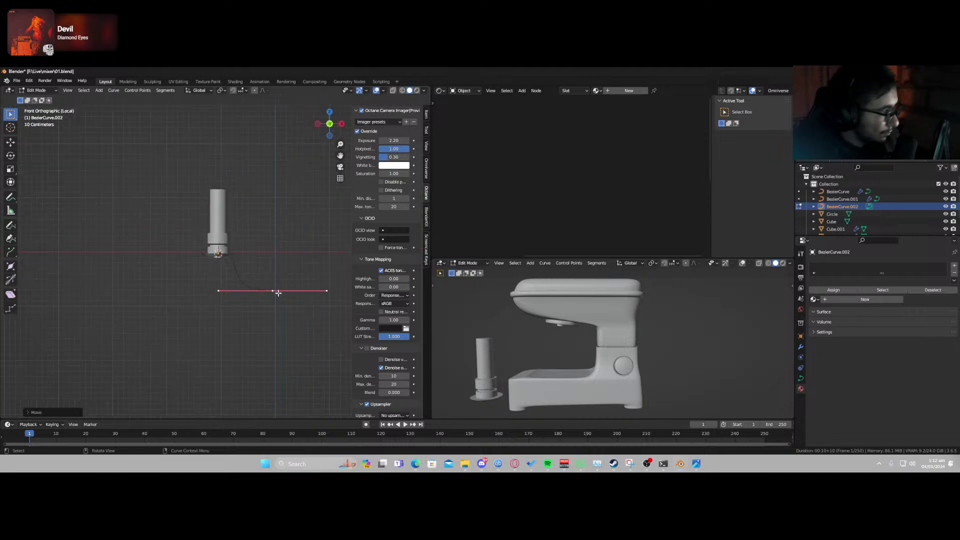
pyautogui.press('g')
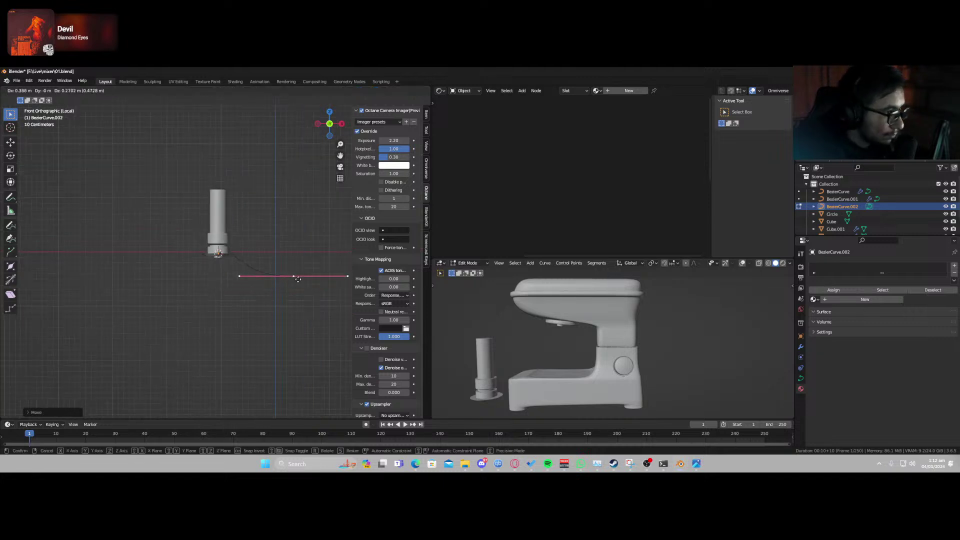
pyautogui.click(278, 273)
# Rotate the outer control point's handles to slope downward and scale them to about 0.4.
pyautogui.press('r')
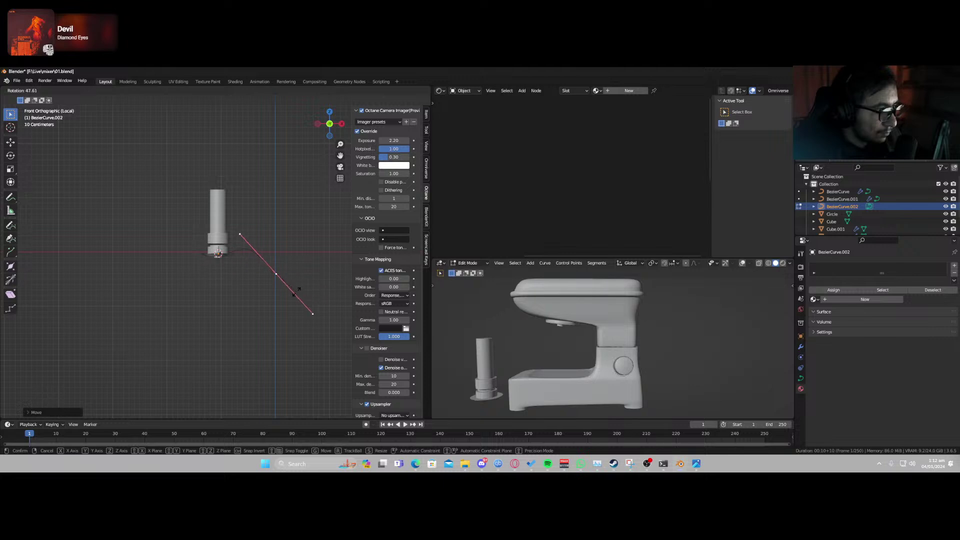
pyautogui.click(295, 298)
pyautogui.press('s')
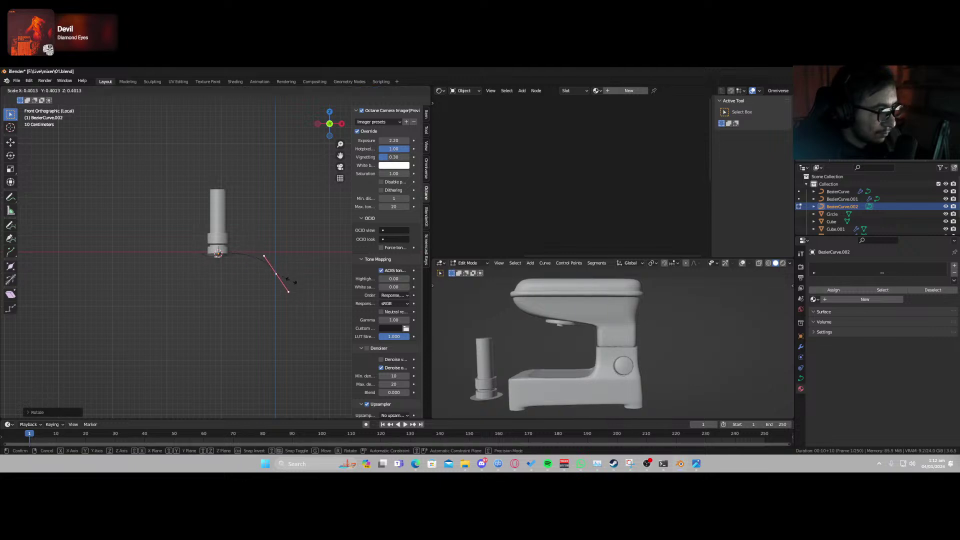
pyautogui.click(287, 279)
# Extrude a control point about 1.1 m inward and 1.2 m down, below the shaft, and rotate its handles to follow the curve.
pyautogui.press('e')
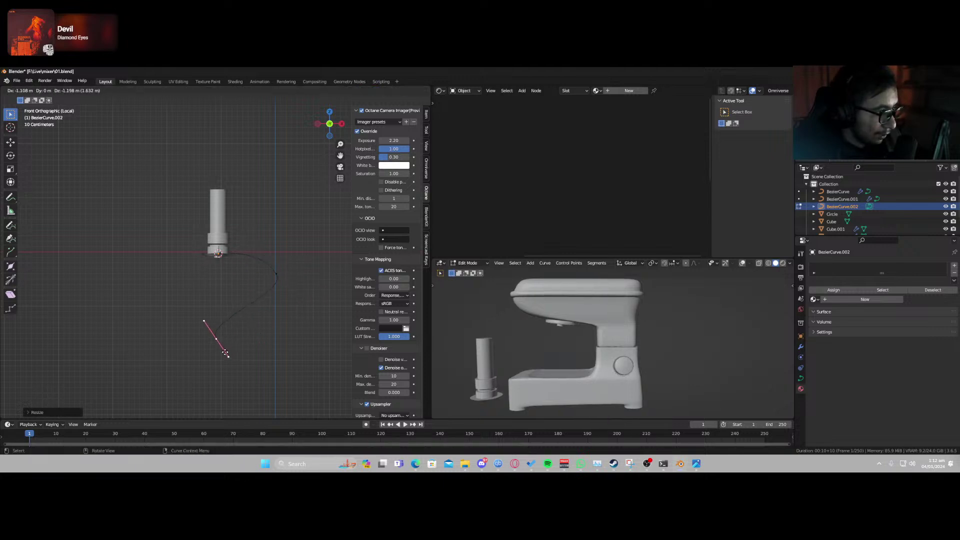
pyautogui.click(226, 354)
pyautogui.press('r')
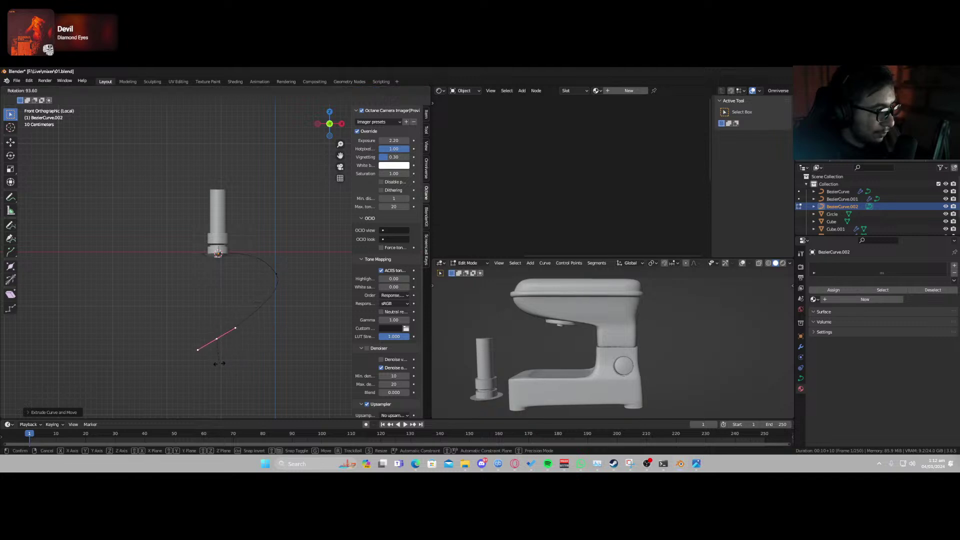
pyautogui.click(231, 359)
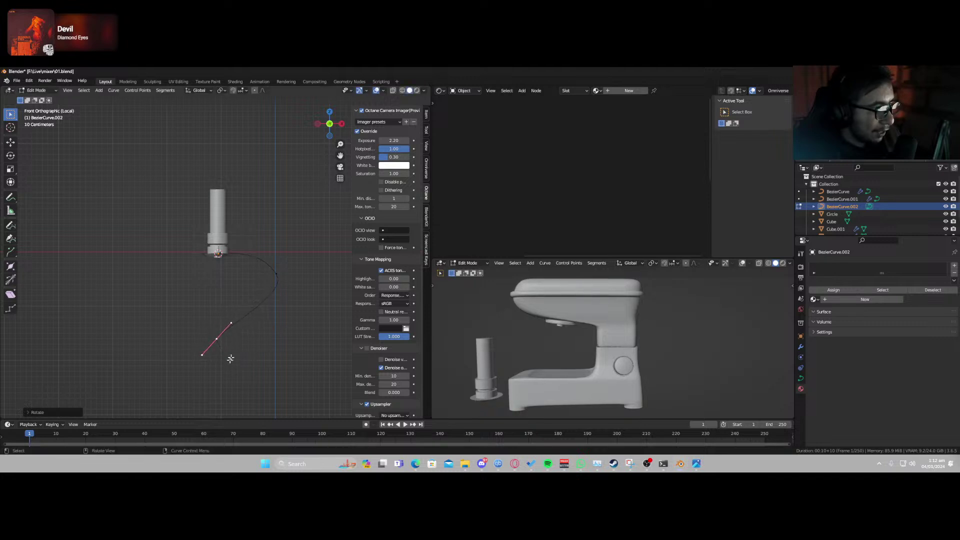
# Rotate the handles of the curve's top control point to slope downward away from the shaft, and select the outer control point.
pyautogui.click(217, 251)
pyautogui.press('r')
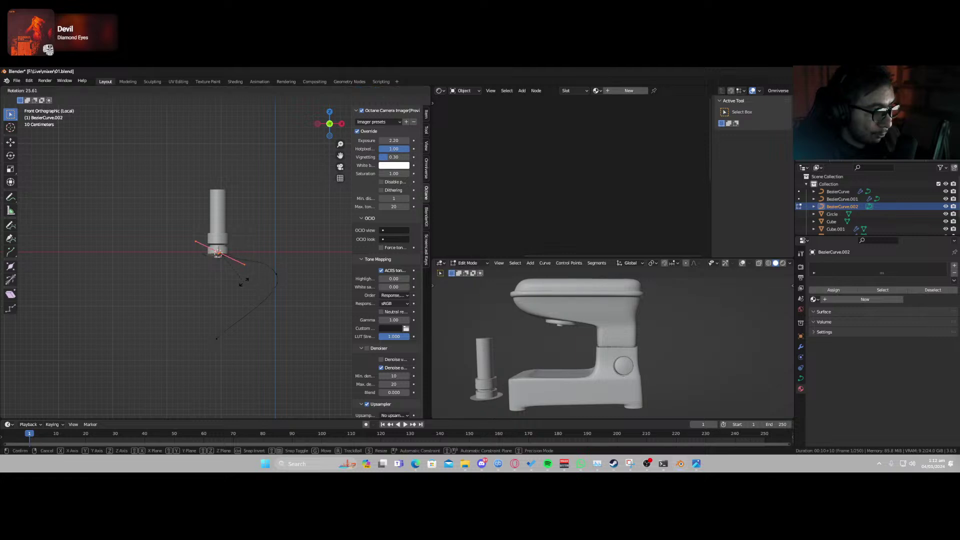
pyautogui.click(237, 286)
pyautogui.click(276, 275)
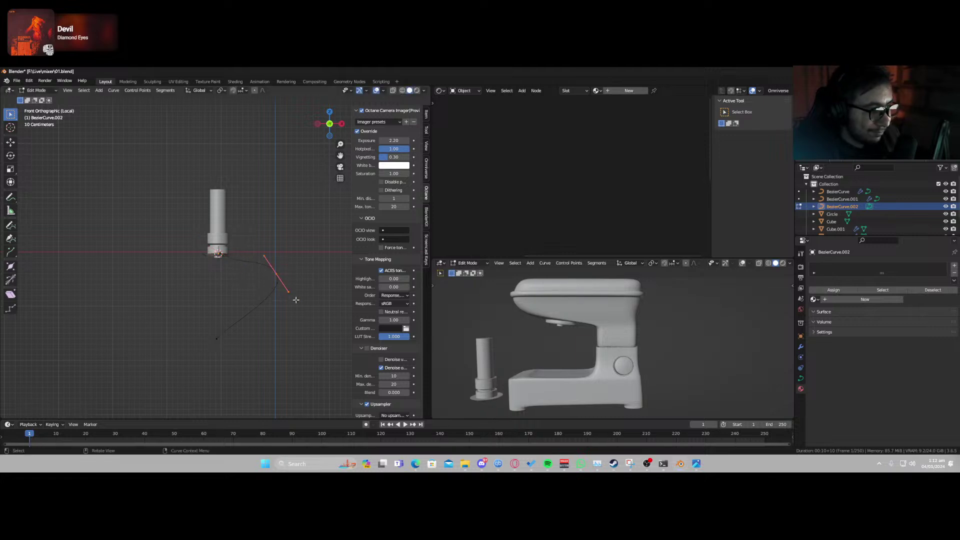
pyautogui.press('g')
pyautogui.click(305, 297)
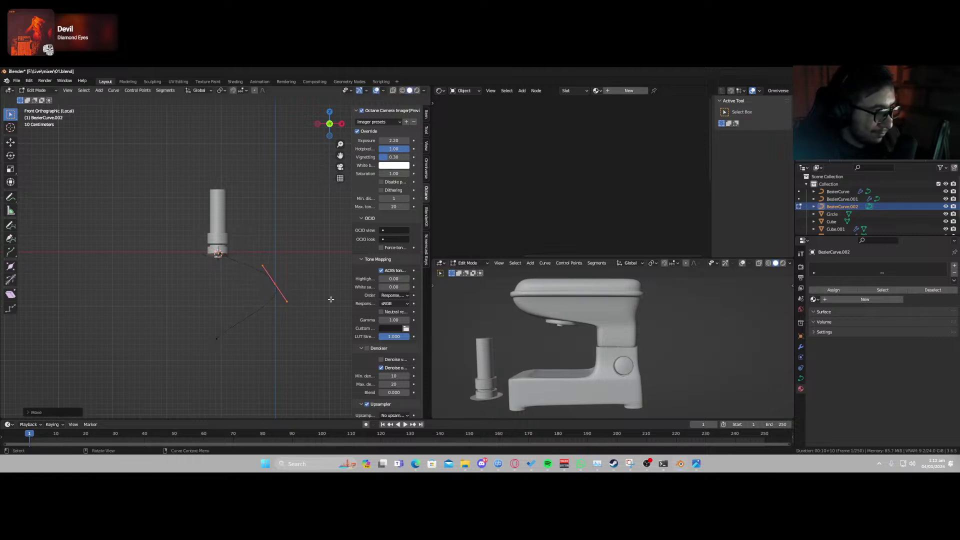
pyautogui.press('g')
pyautogui.click(315, 306)
pyautogui.hotkey('ctrl', 'z')
pyautogui.hotkey('ctrl', 'z')
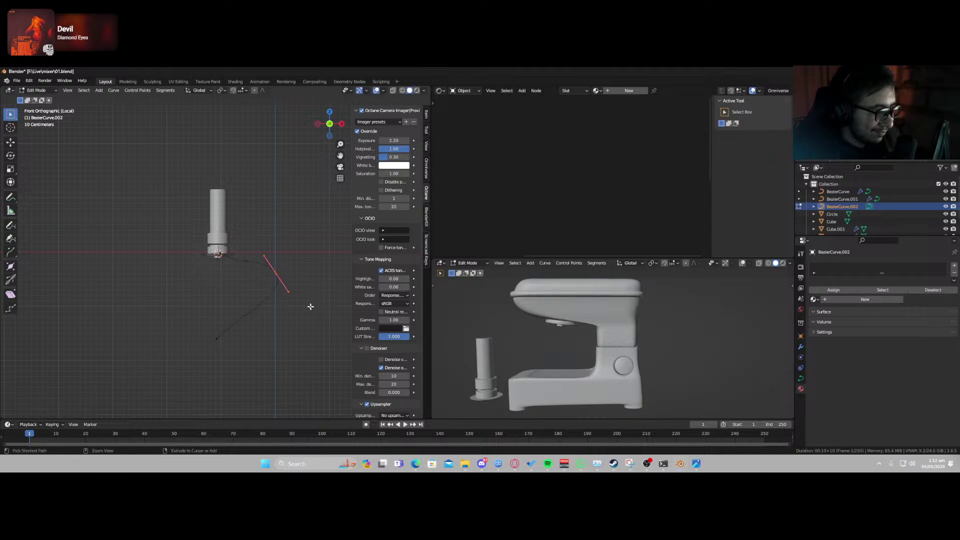
# Lower the outer control point slightly, rotate its handles to vertical and scale them up for a rounder bend.
pyautogui.press('g')
pyautogui.click(314, 313)
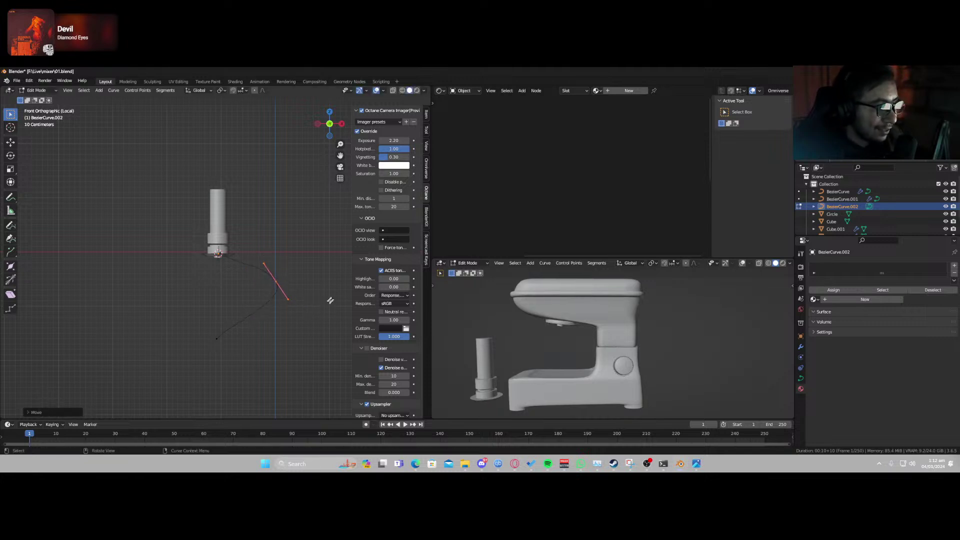
pyautogui.press('r')
pyautogui.click(306, 326)
pyautogui.press('s')
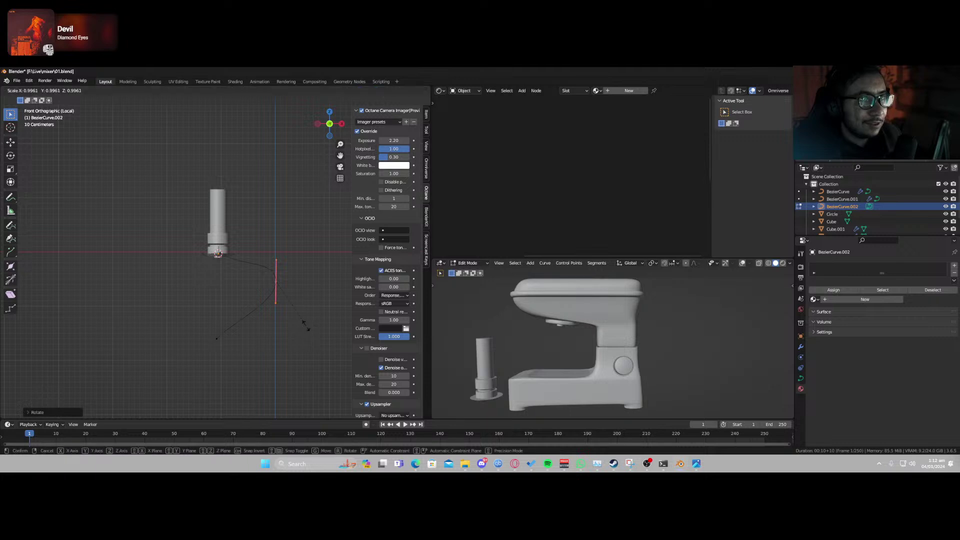
pyautogui.click(296, 351)
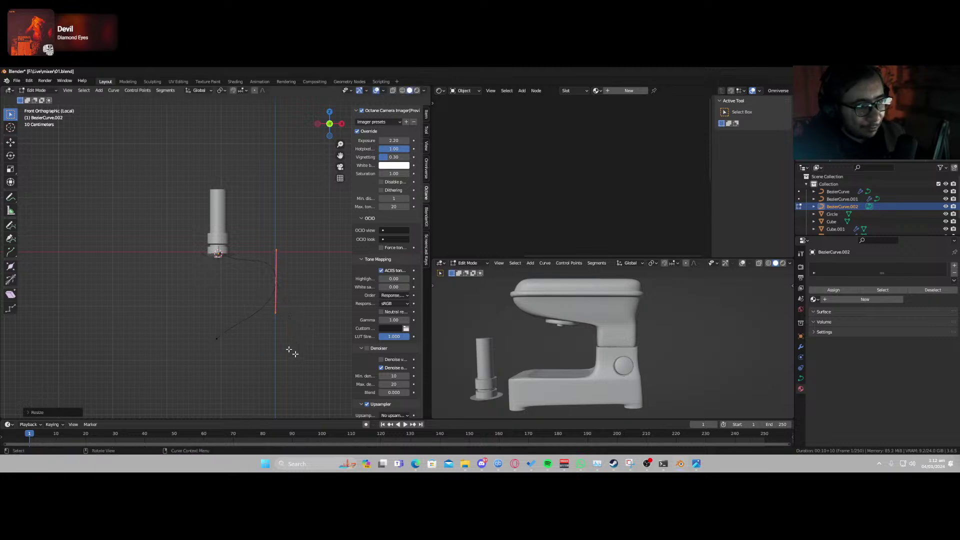
# Rotate the handles of the control point at the shaft's base to slope slightly more steeply downward.
pyautogui.click(222, 255)
pyautogui.press('r')
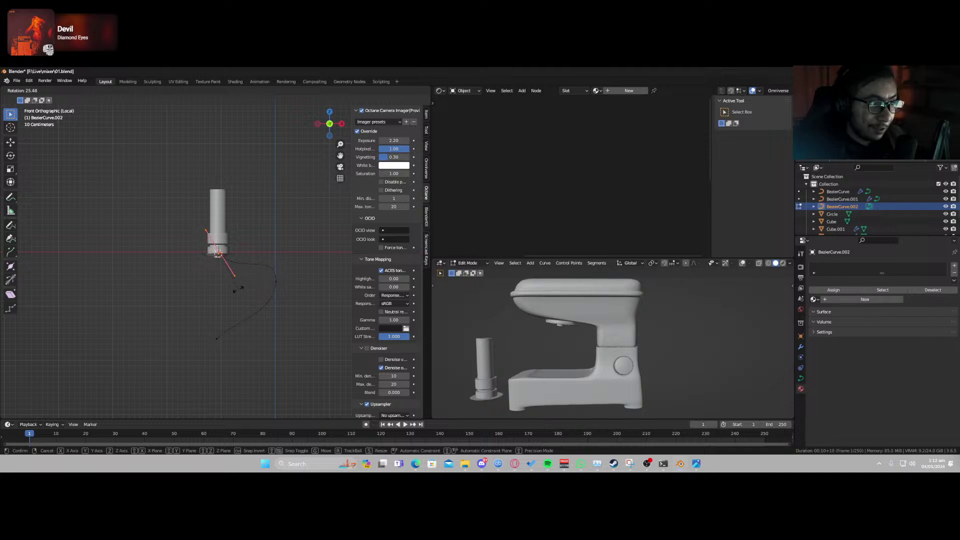
pyautogui.click(249, 279)
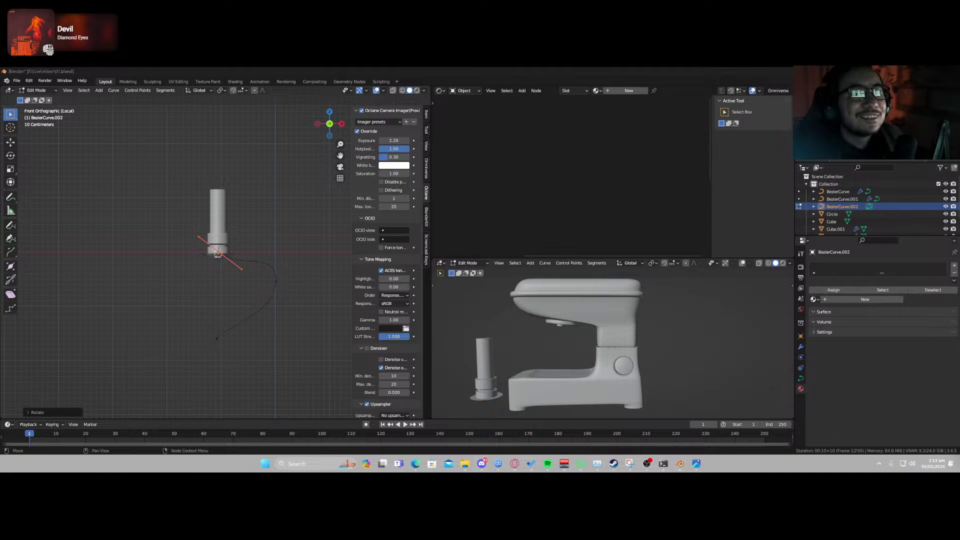
pyautogui.scroll(1, 267, 305)
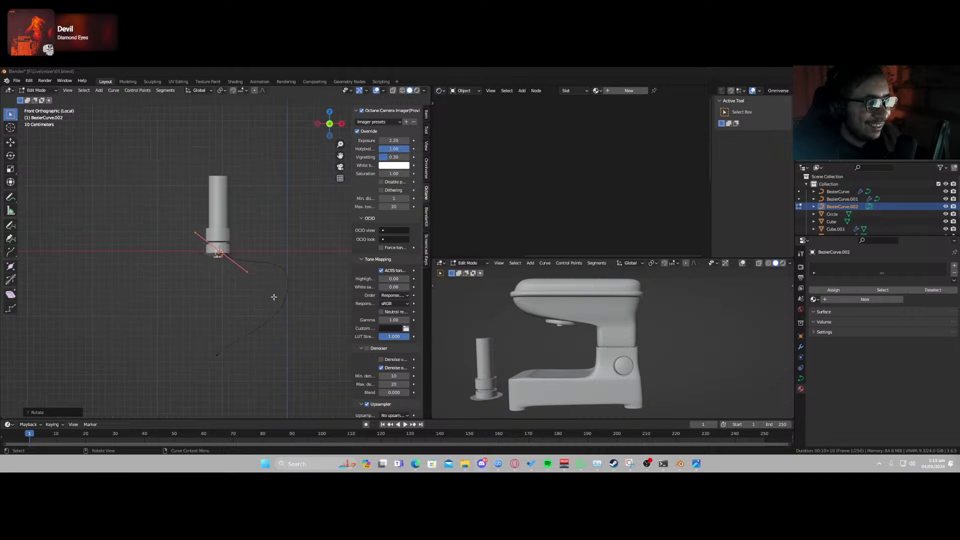
# Give the curve a round bevel with a depth of 0.04 m in its object data geometry settings.
pyautogui.press('Tab')
pyautogui.moveTo(268, 290); pyautogui.dragTo(181, 324, button='middle')
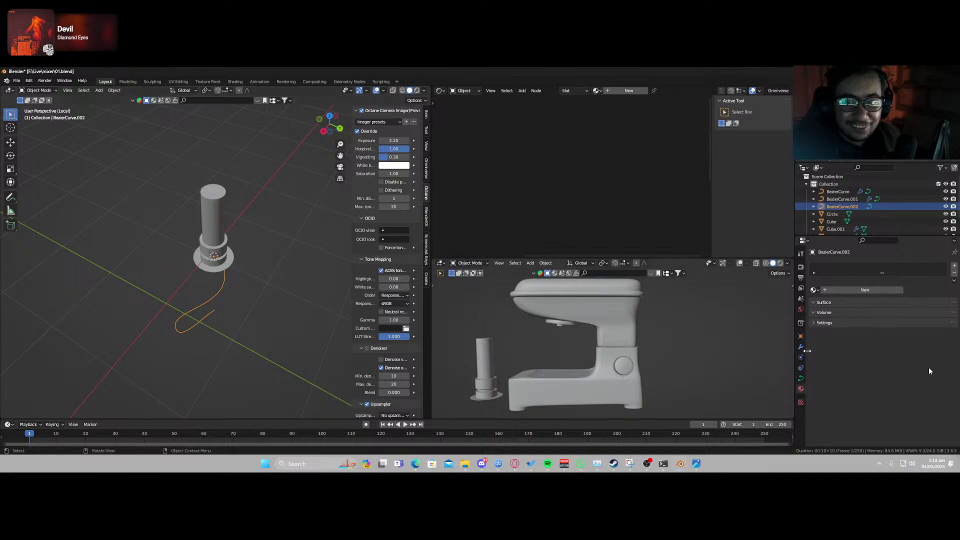
pyautogui.click(801, 379)
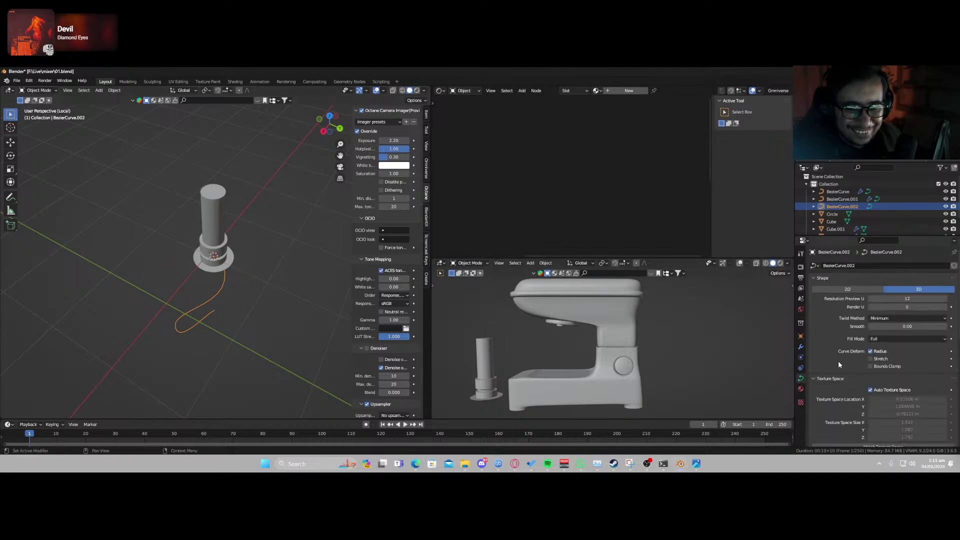
pyautogui.scroll(-5, 838, 365)
pyautogui.scroll(-5, 840, 371)
pyautogui.moveTo(907, 326)
pyautogui.mouseDown()
pyautogui.moveTo(921, 326)
pyautogui.moveTo(911, 325)
pyautogui.mouseUp()
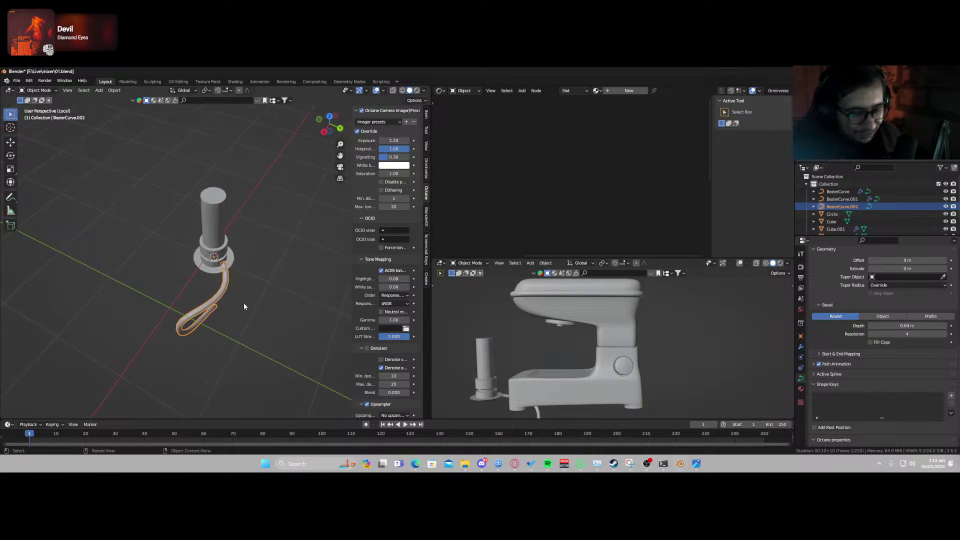
# In top view, move the outer control point about 0.5 m along negative X and 0.8 m along positive Y.
pyautogui.press('KP_7')
pyautogui.press('Tab')
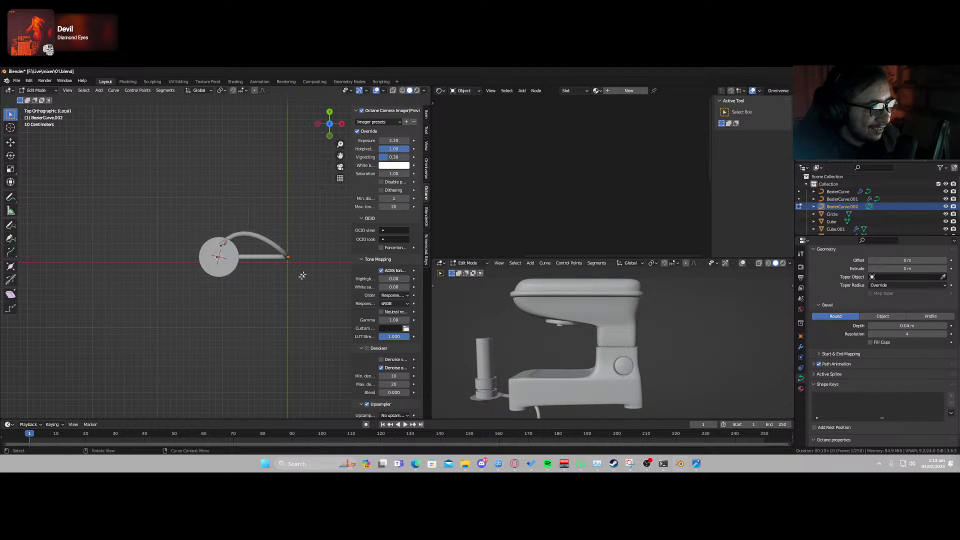
pyautogui.press('g')
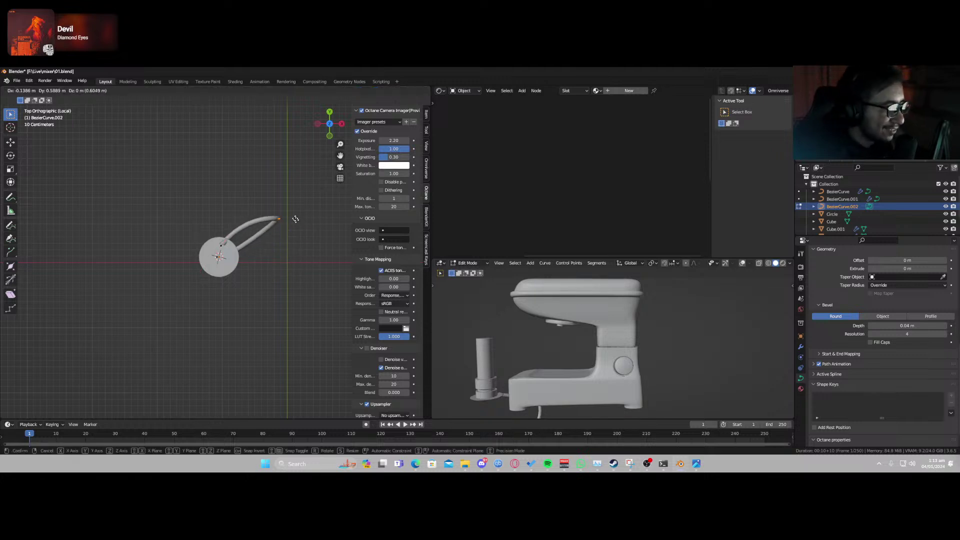
pyautogui.click(276, 209)
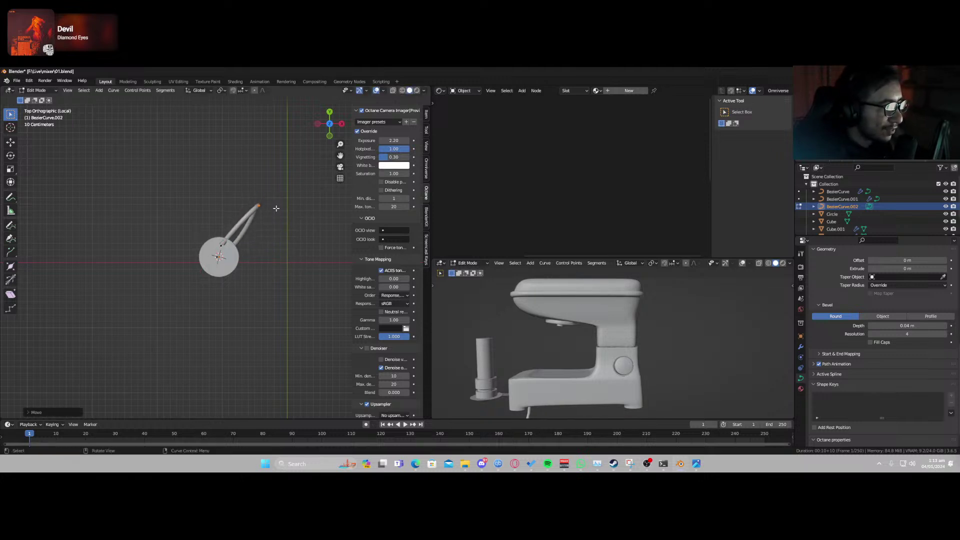
# Rotate the handles of the curve's bottom end point by about 37° to flatten its end, and leave Edit Mode.
pyautogui.moveTo(276, 209); pyautogui.dragTo(227, 189, button='middle')
pyautogui.scroll(-3, 255, 280)
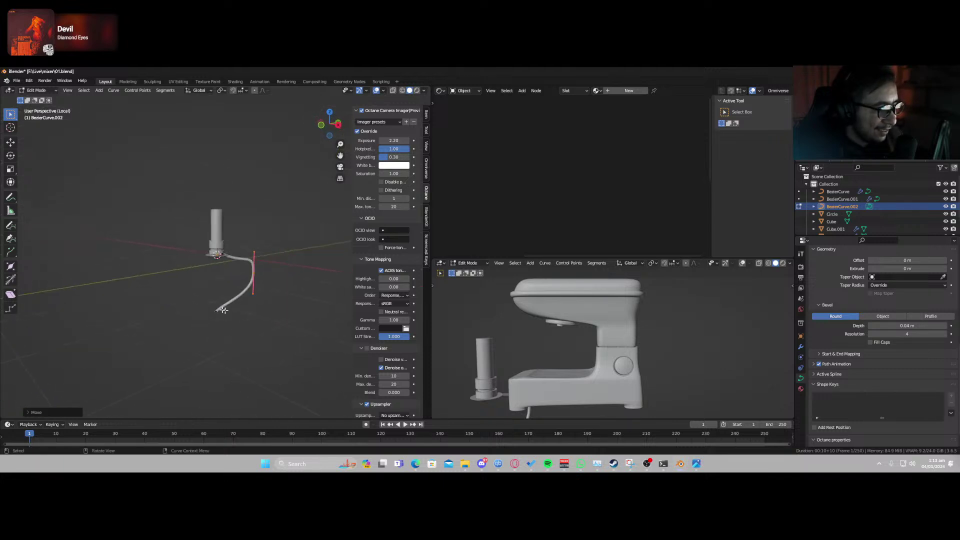
pyautogui.click(216, 312)
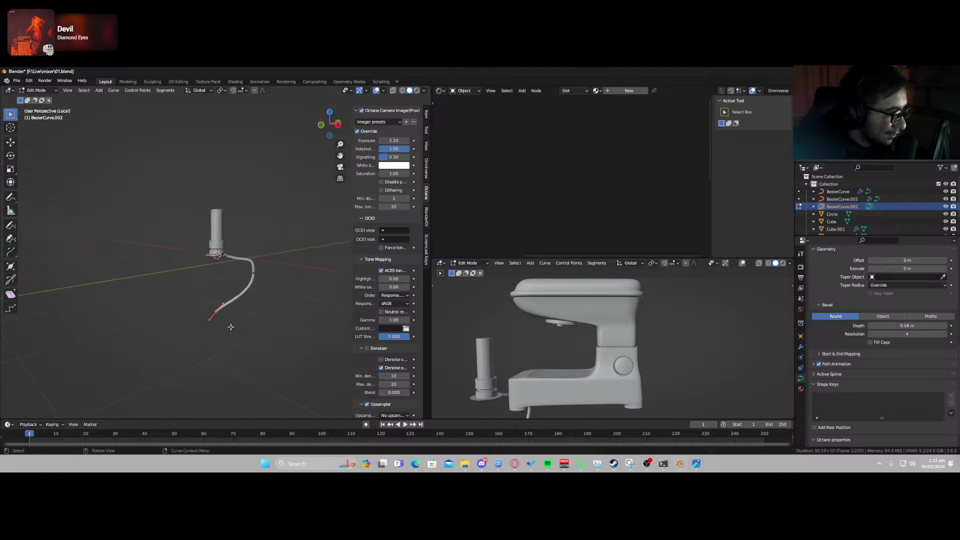
pyautogui.press('r')
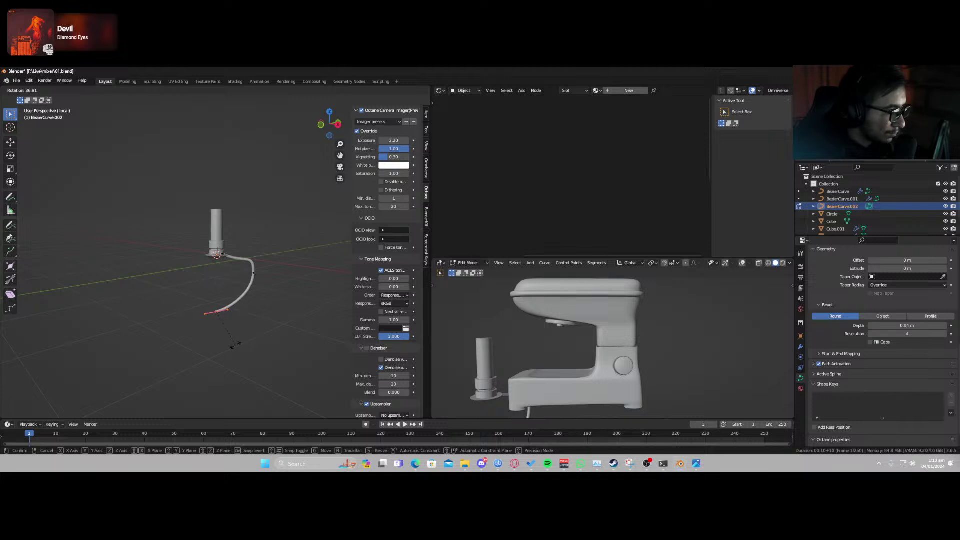
pyautogui.click(233, 345)
pyautogui.press('Tab')
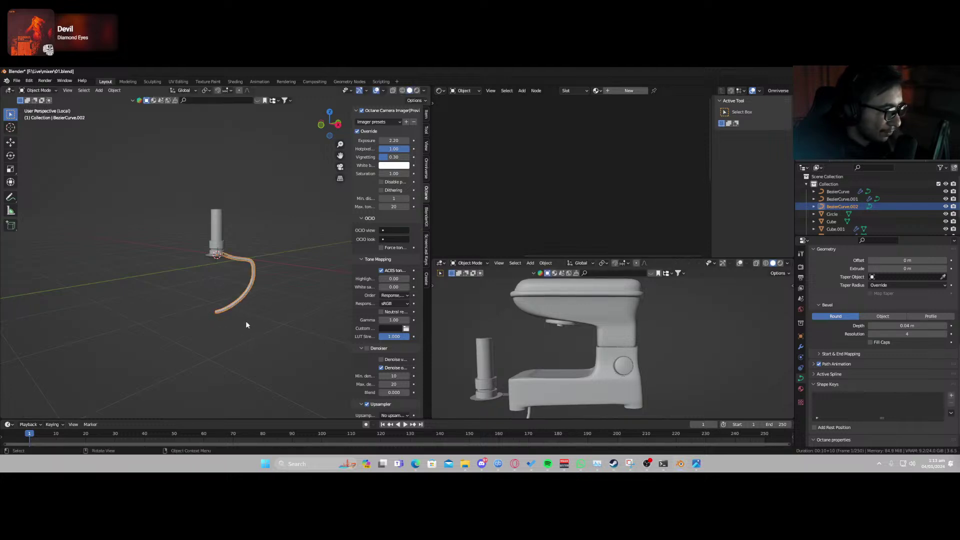
# In top view, rotate the whole curve object by about -15° around the shaft.
pyautogui.press('KP_7')
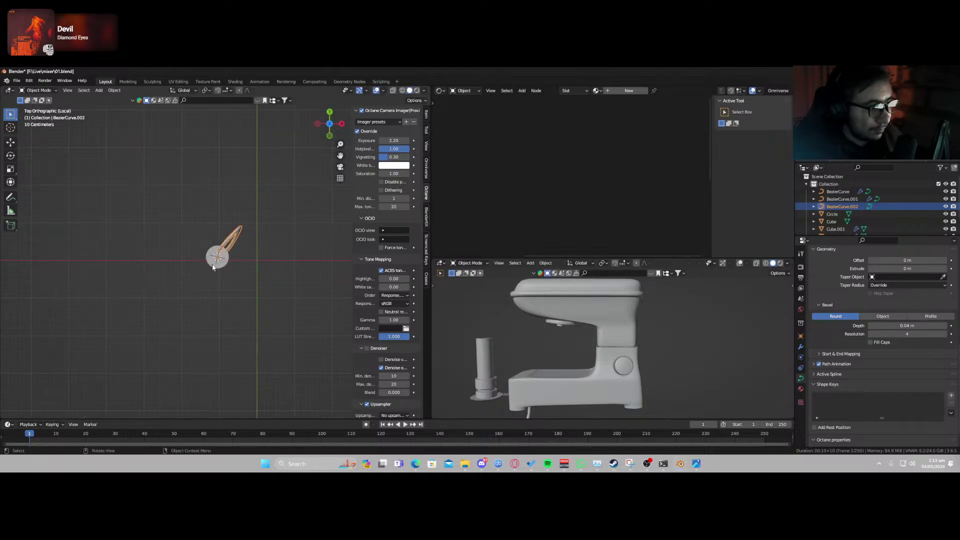
pyautogui.scroll(3, 213, 268)
pyautogui.press('r')
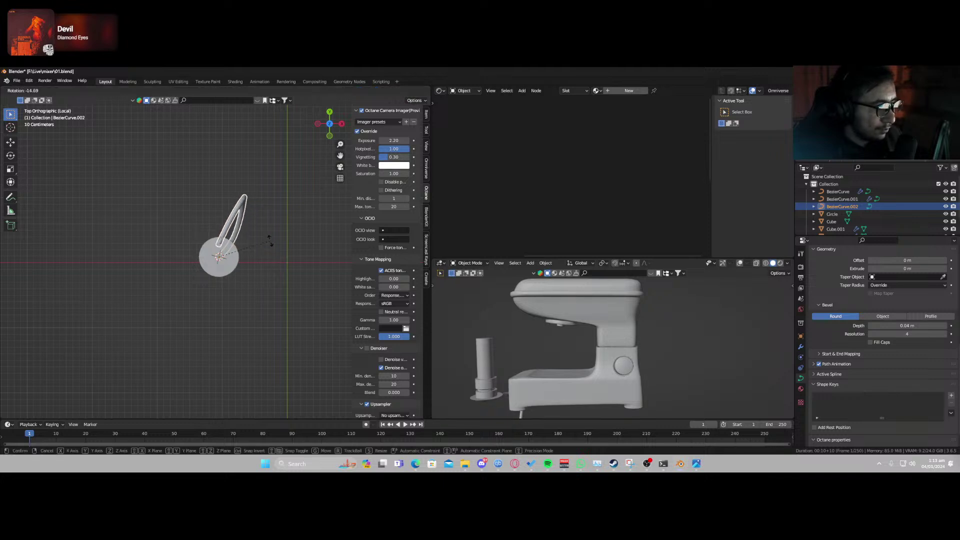
pyautogui.click(270, 243)
# In Edit Mode, rotate the handles of the curve's top control point slightly to straighten the wire leaving the shaft.
pyautogui.moveTo(253, 272); pyautogui.dragTo(220, 265, button='middle')
pyautogui.press('Tab')
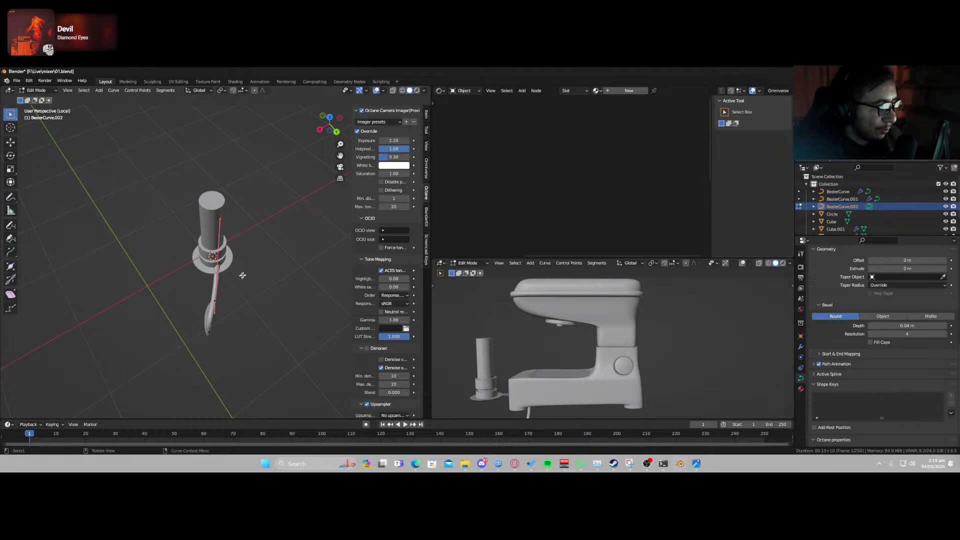
pyautogui.press('r')
pyautogui.click(256, 270)
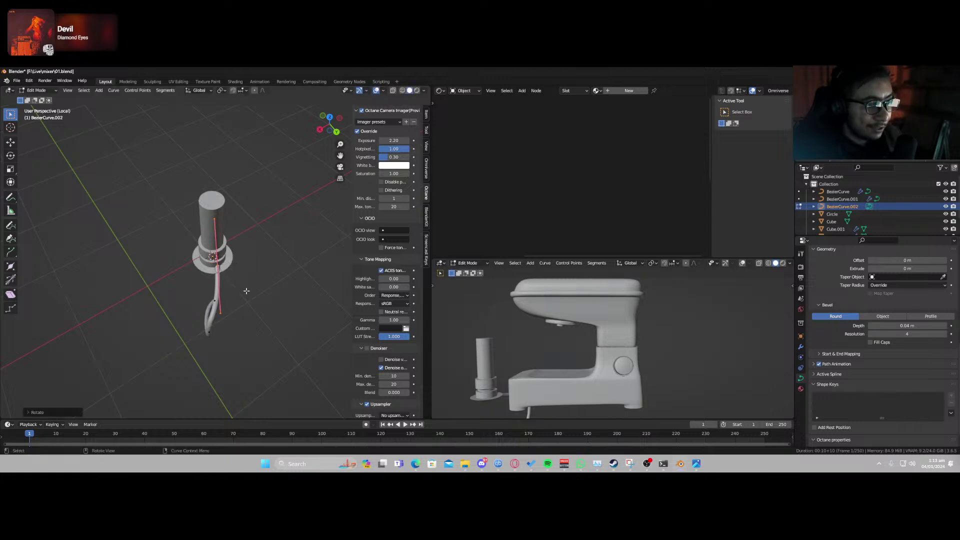
# Move the outer control point about 0.1 m sideways to line it up with the wire coming from the shaft.
pyautogui.click(205, 326)
pyautogui.press('g')
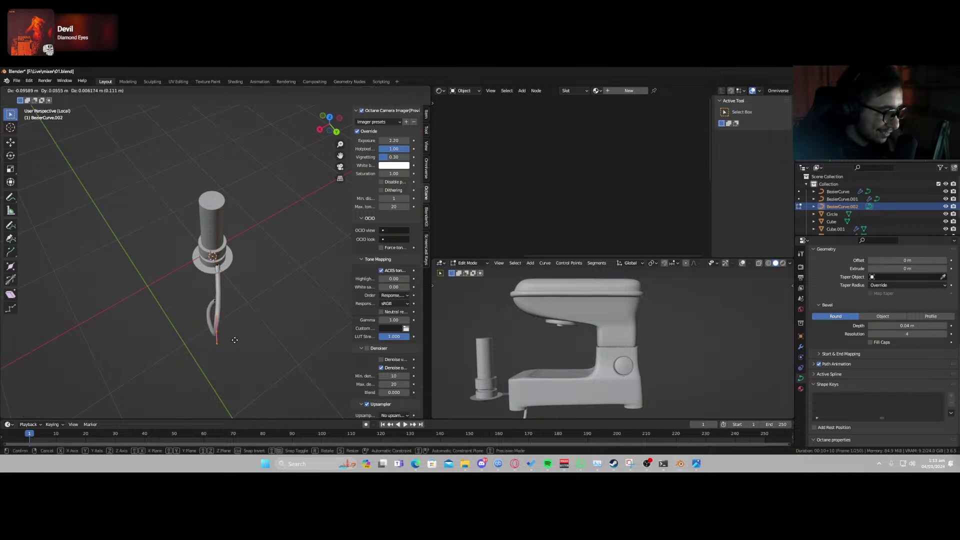
pyautogui.click(238, 339)
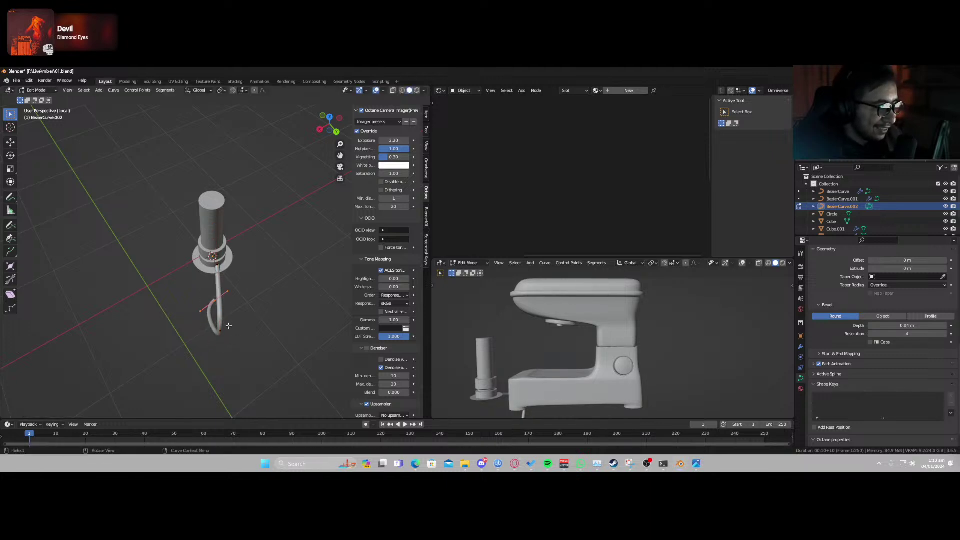
# Rotate the handles of the curve's bottom end point around Z so that the lower wire runs in line with the rest.
pyautogui.moveTo(201, 288); pyautogui.dragTo(322, 338, button='middle')
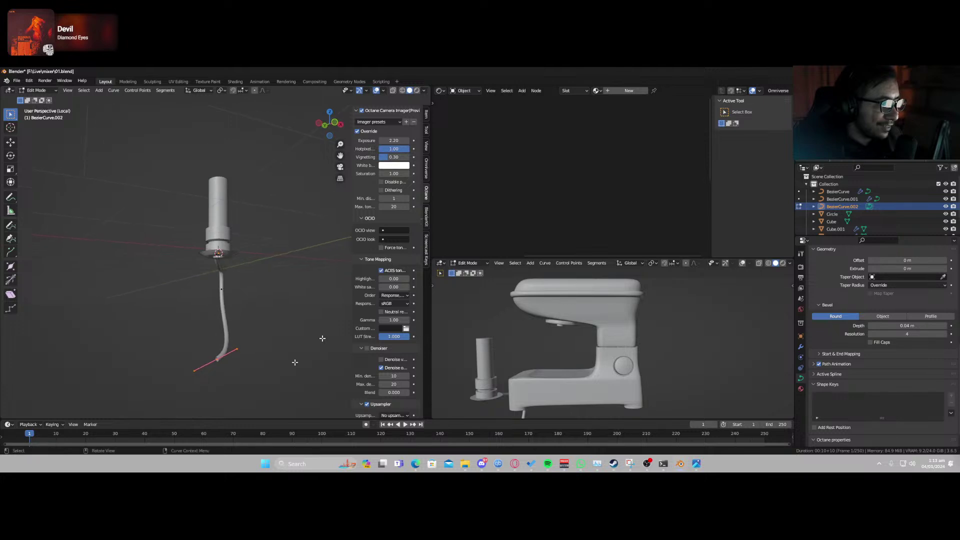
pyautogui.press('r')
pyautogui.press('z')
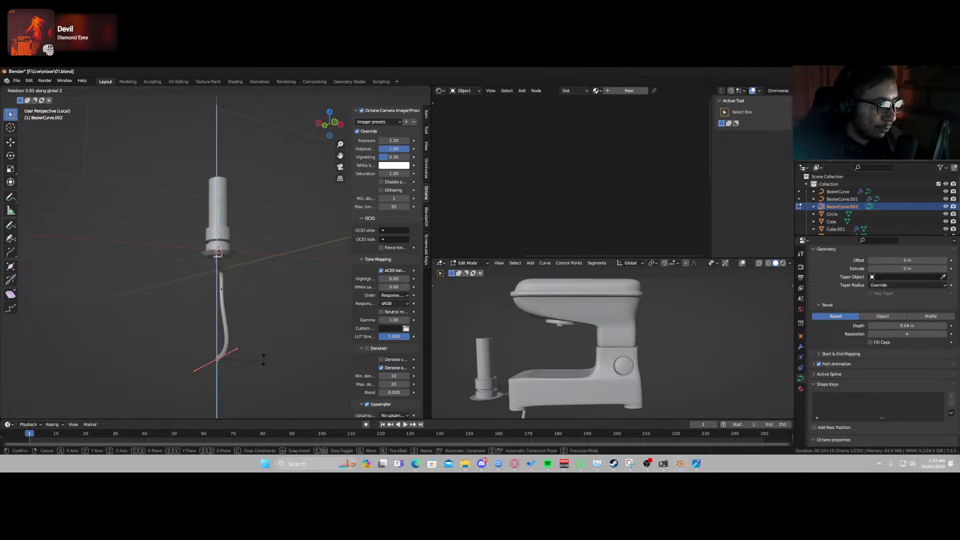
pyautogui.click(247, 338)
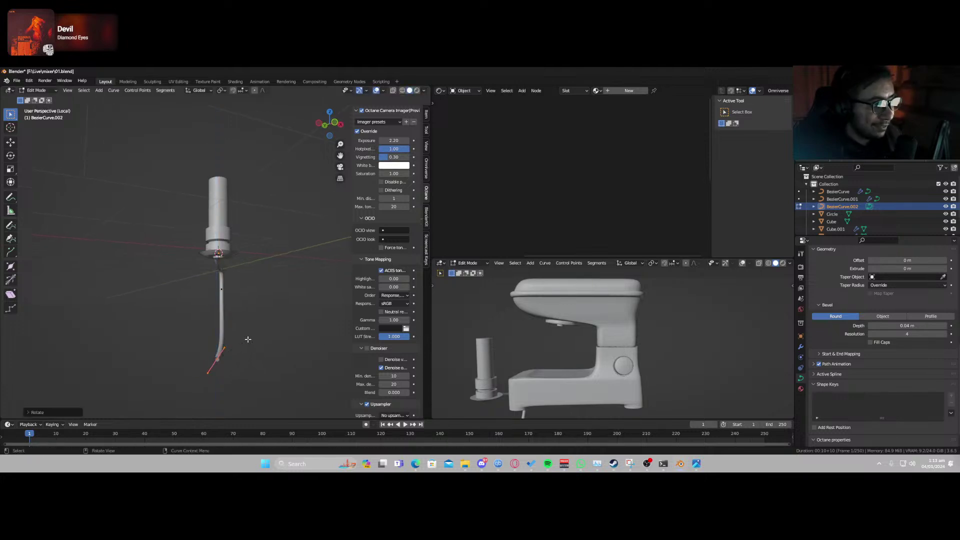
# Rotate the outer control point's handles by about -13° to straighten the bend seen from above.
pyautogui.moveTo(247, 339); pyautogui.dragTo(119, 377, button='middle')
pyautogui.press('r')
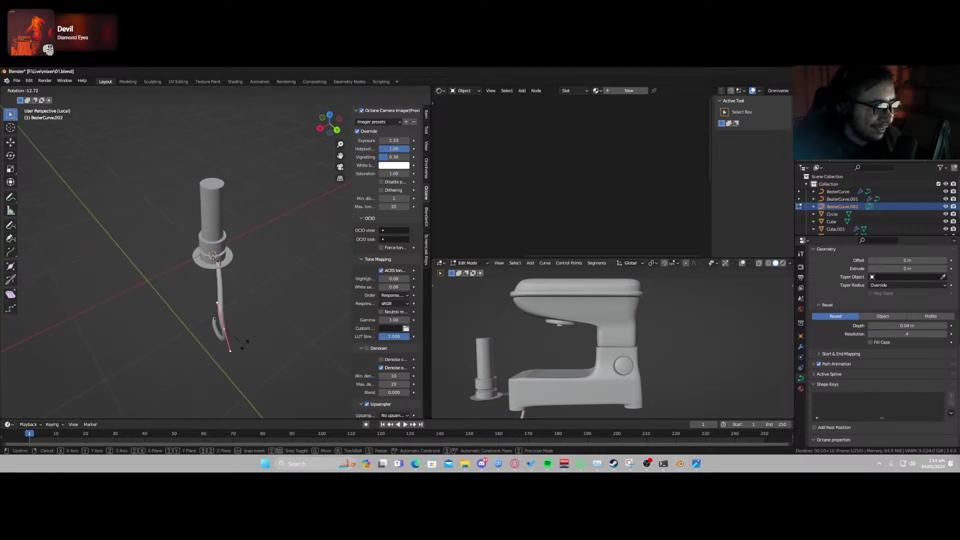
pyautogui.click(235, 344)
# Rotate the top control point's handles by about -4° and shrink the curve's radius there to about 0.77.
pyautogui.click(213, 265)
pyautogui.press('r')
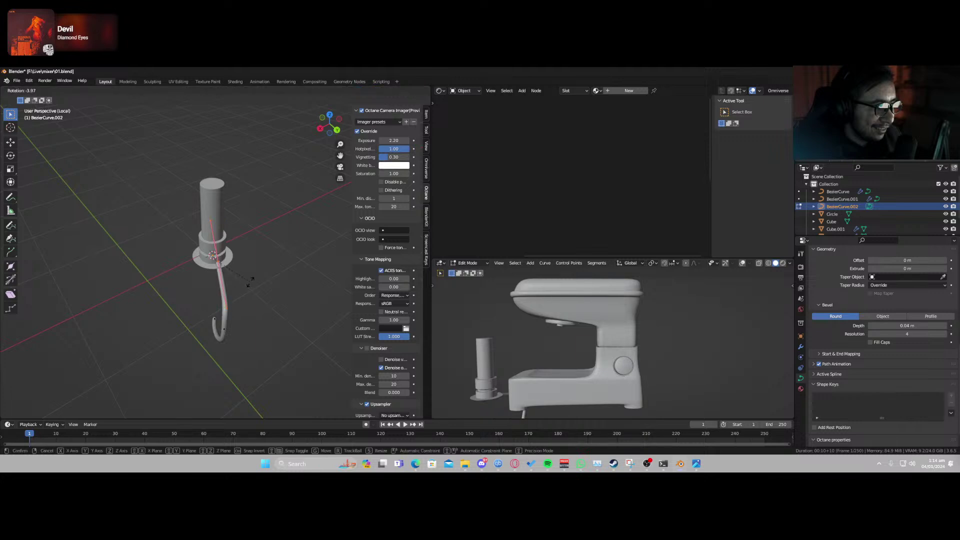
pyautogui.click(253, 290)
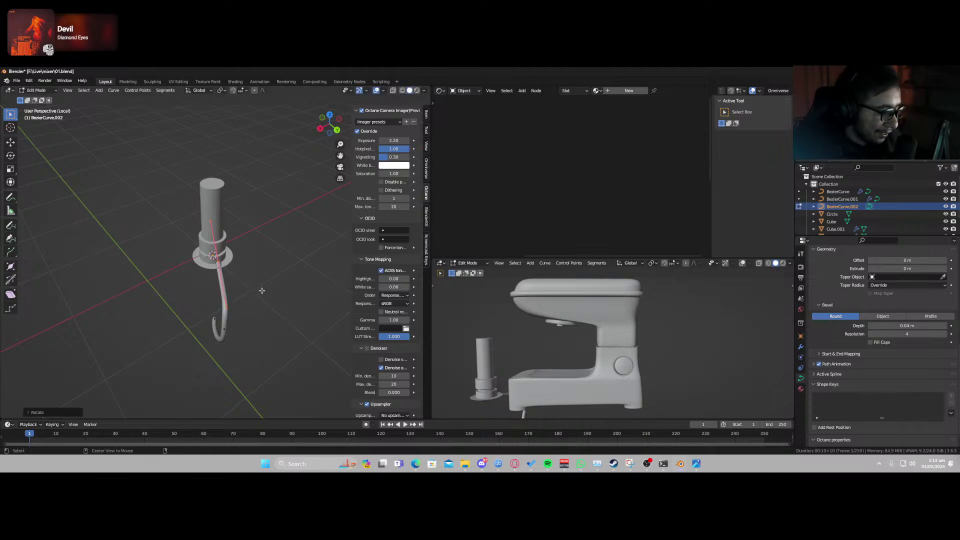
pyautogui.hotkey('alt', 's')
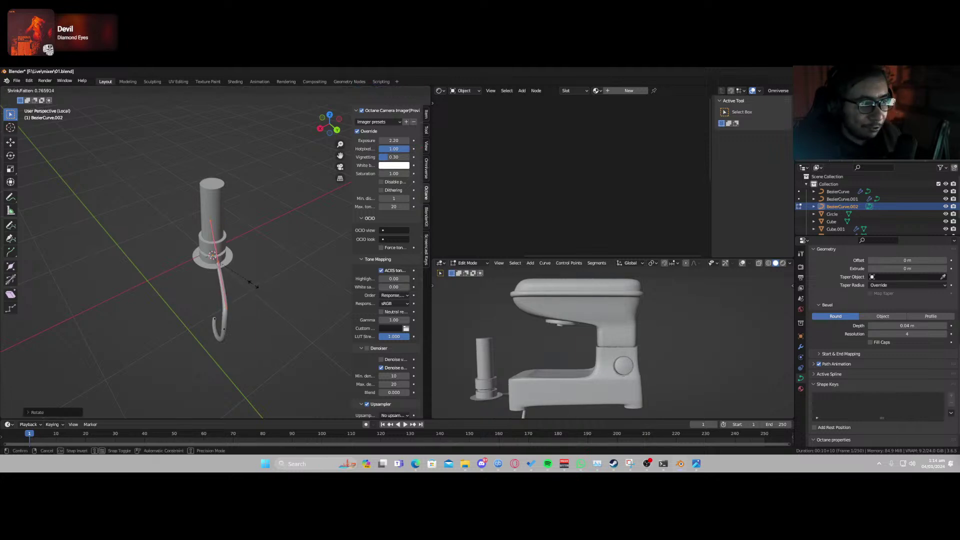
pyautogui.click(250, 283)
# Add a Mirror modifier to the whisk wire curve and mirror it across the Y axis instead of X.
pyautogui.press('Tab')
pyautogui.moveTo(238, 311); pyautogui.dragTo(261, 296, button='middle')
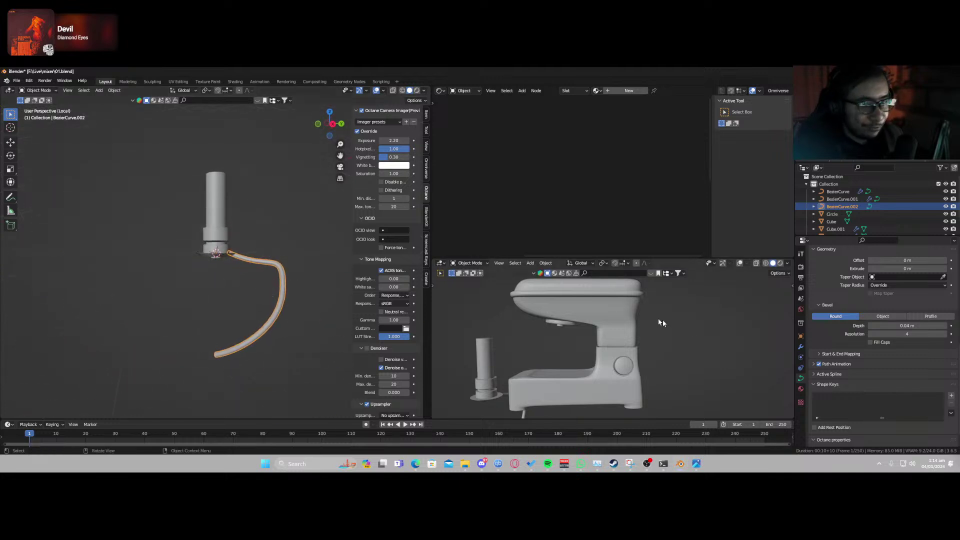
pyautogui.click(801, 347)
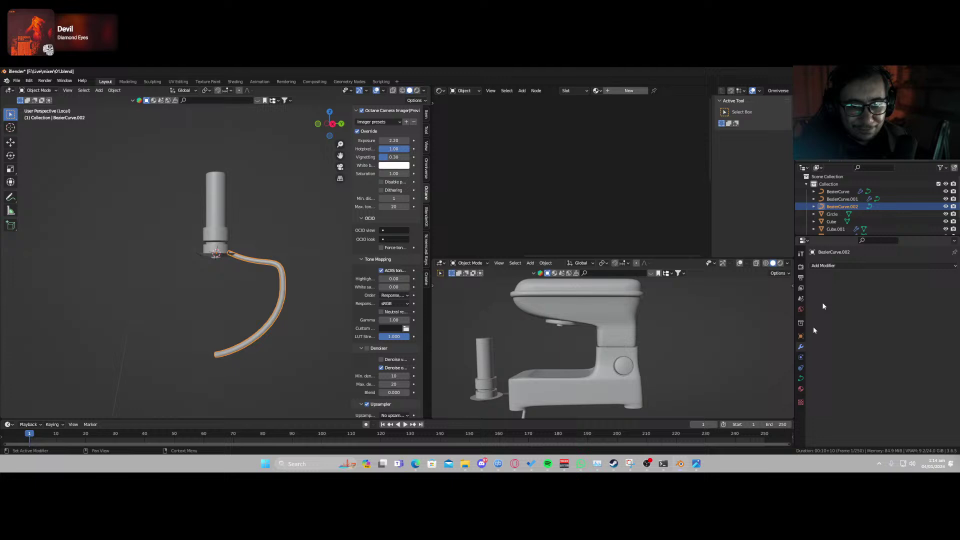
pyautogui.click(828, 268)
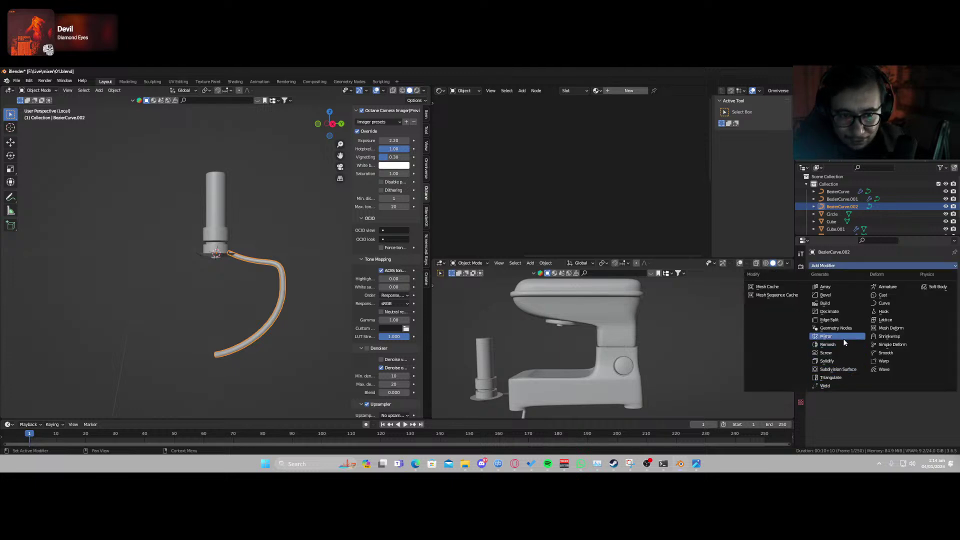
pyautogui.click(838, 336)
pyautogui.click(882, 289)
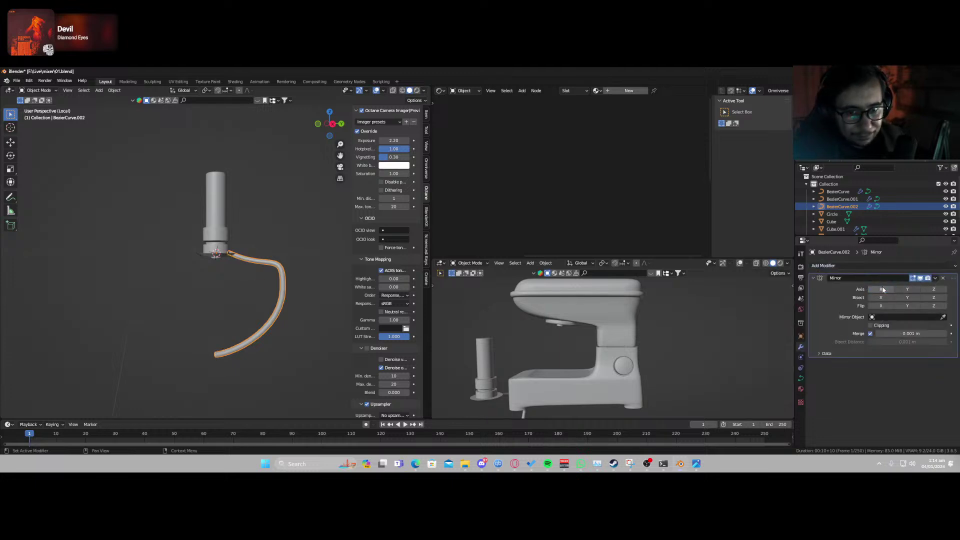
pyautogui.click(915, 289)
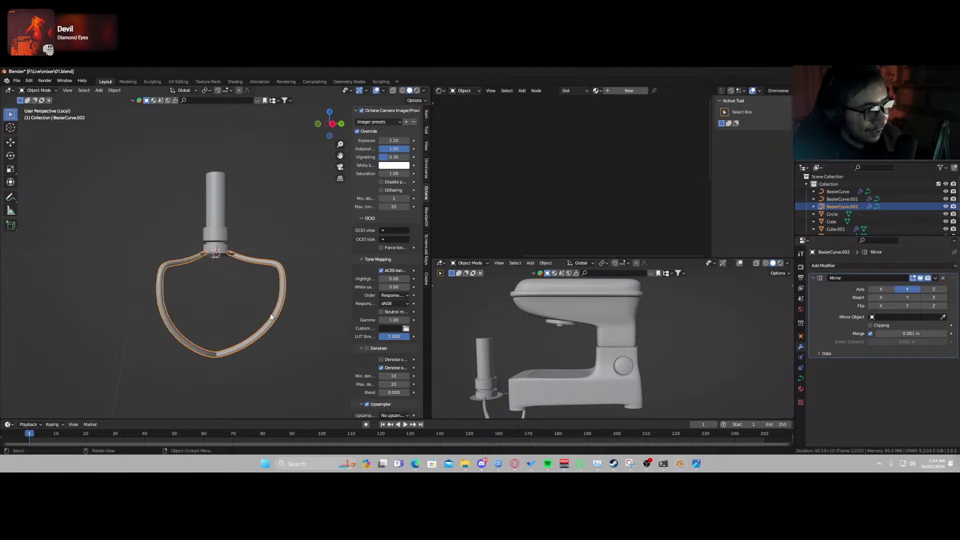
pyautogui.moveTo(270, 300); pyautogui.dragTo(332, 347, button='middle')
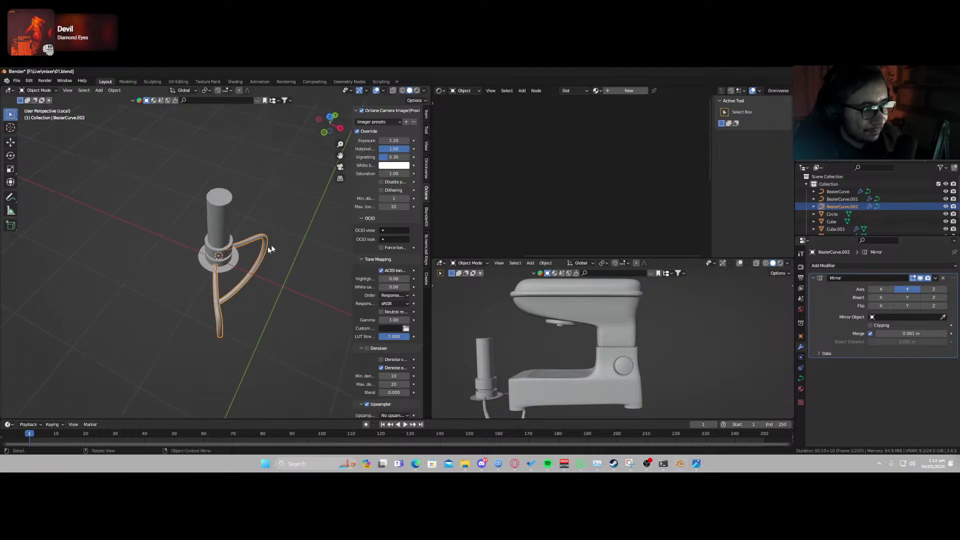
pyautogui.press('r')
pyautogui.rightClick(286, 240)
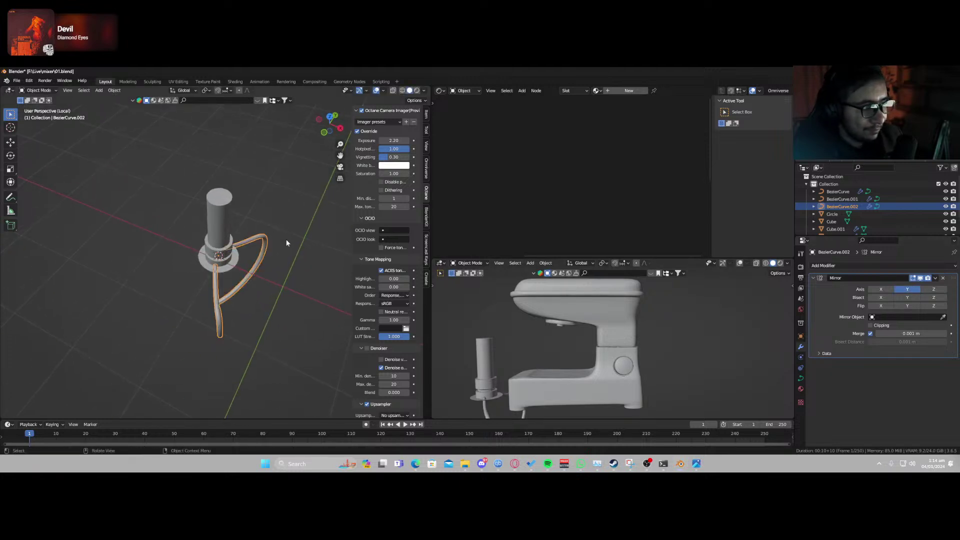
# Use the shaft object Circle as the mirror object and raise the merge distance to about 0.013 m.
pyautogui.click(942, 318)
pyautogui.click(234, 257)
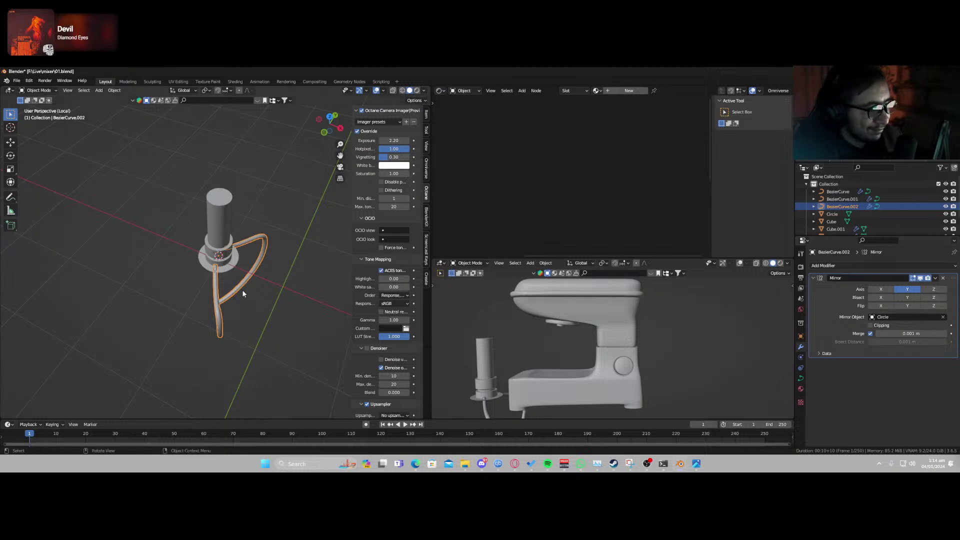
pyautogui.moveTo(907, 333); pyautogui.dragTo(922, 333)
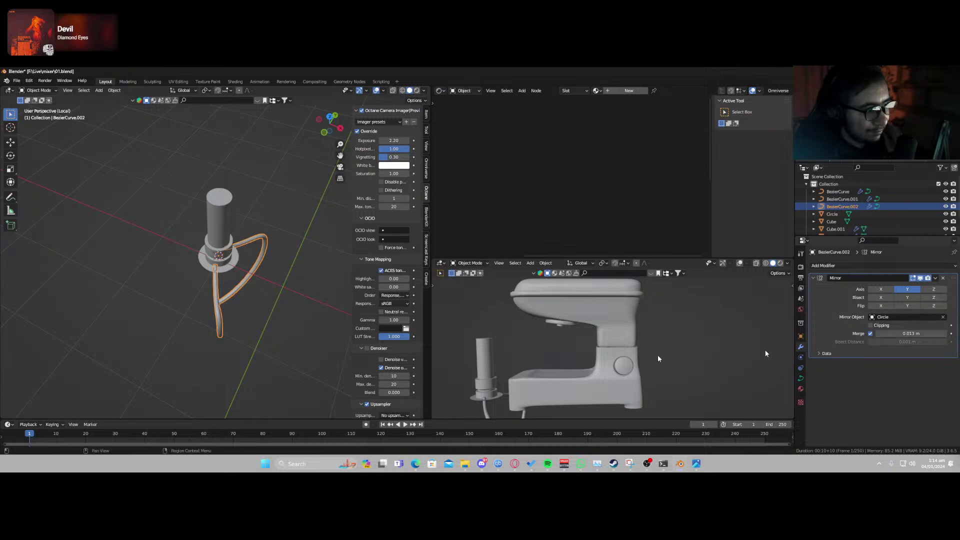
# Stack two more Mirror modifiers on the whisk wire curve, keeping the default X axis.
pyautogui.moveTo(260, 300); pyautogui.dragTo(115, 293, button='middle')
pyautogui.click(829, 266)
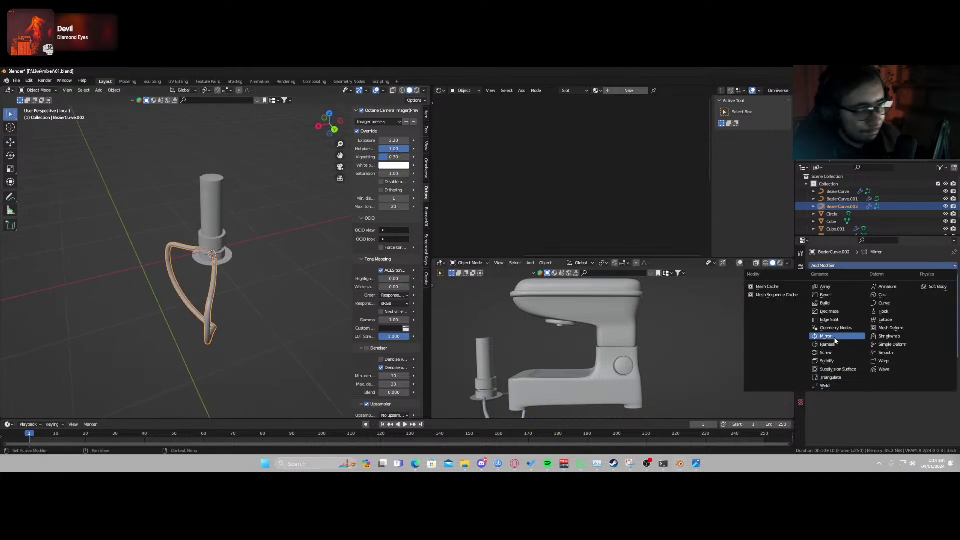
pyautogui.click(826, 336)
pyautogui.moveTo(150, 320); pyautogui.dragTo(349, 326, button='middle')
pyautogui.click(827, 266)
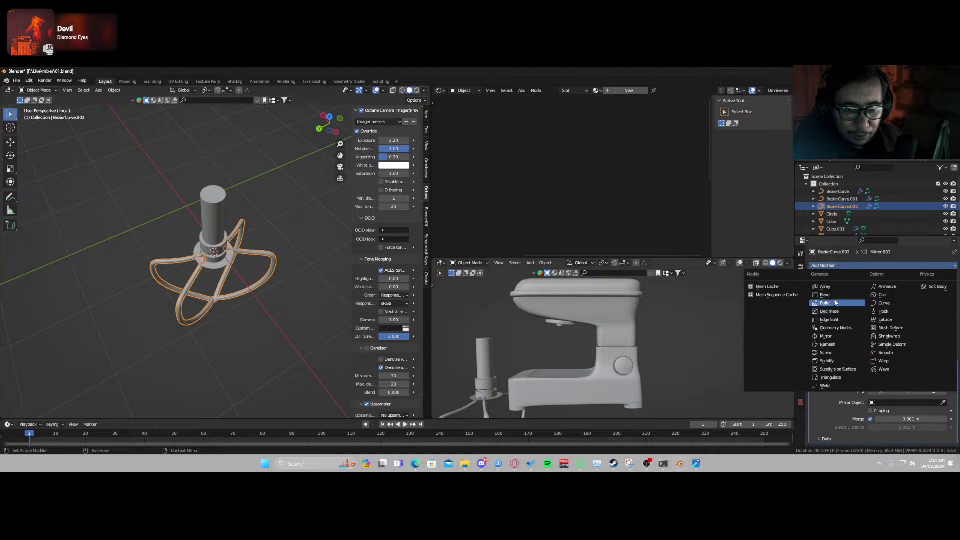
pyautogui.click(833, 339)
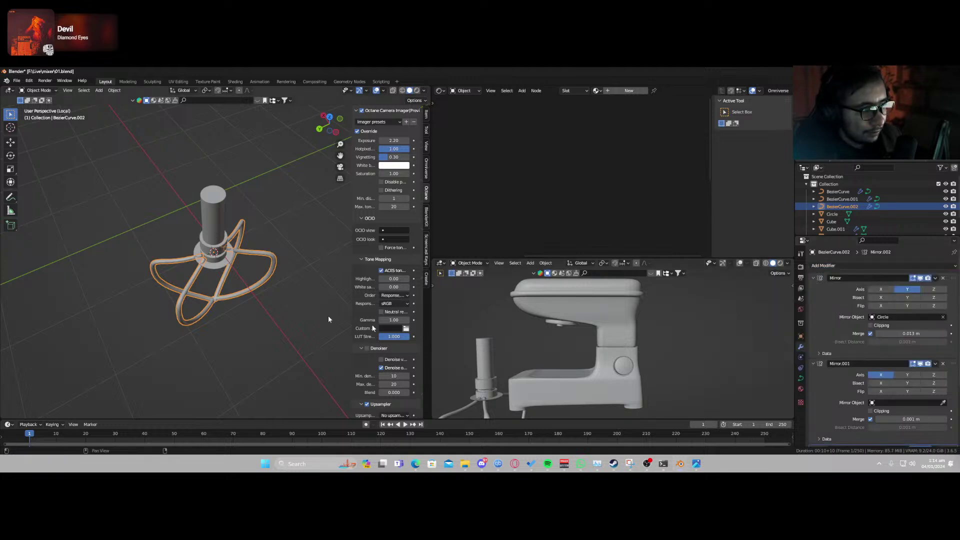
# Remove the third mirror modifier, Mirror.002, from the whisk wire curve.
pyautogui.scroll(-3, 853, 417)
pyautogui.scroll(-2, 863, 405)
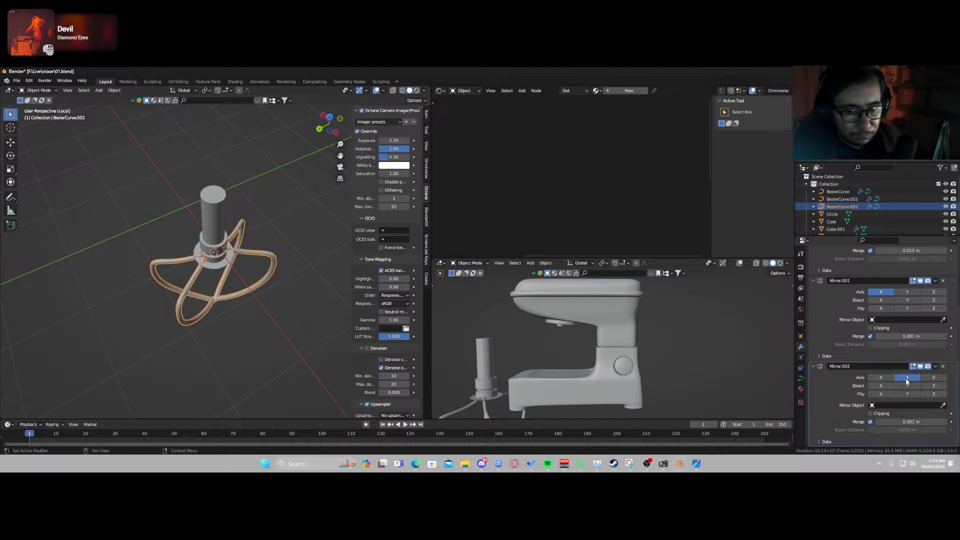
pyautogui.click(934, 377)
pyautogui.click(934, 377)
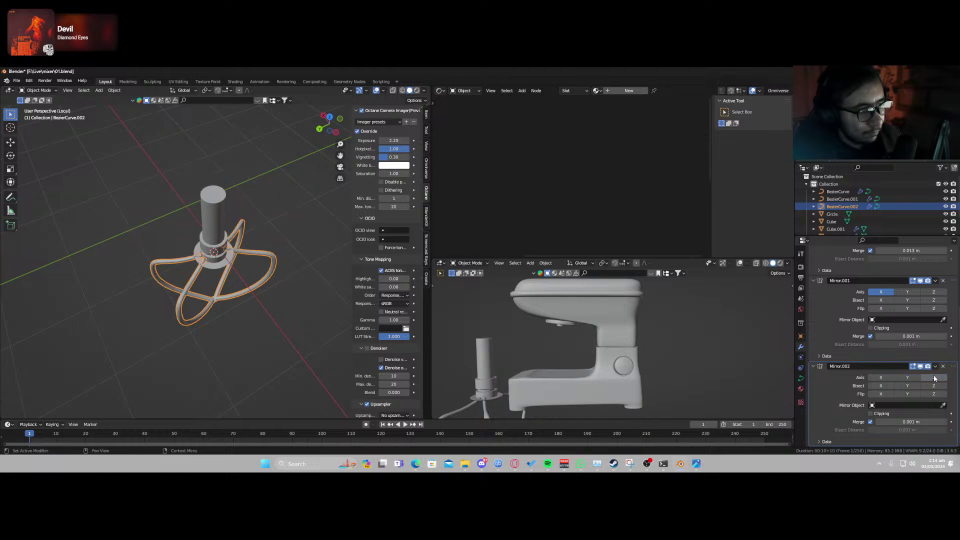
pyautogui.click(944, 366)
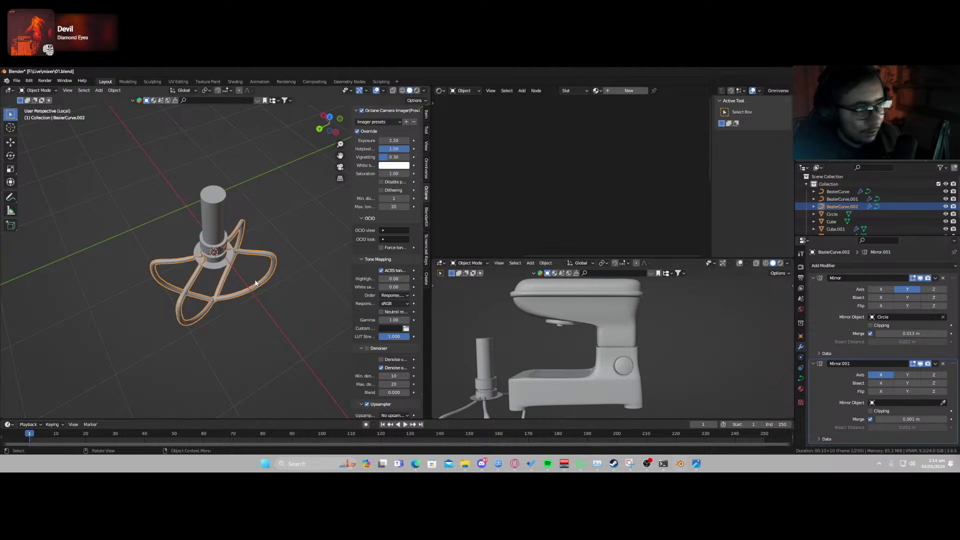
# Rotate the whisk wire curve's points slightly about the global Z axis in edit mode.
pyautogui.scroll(3, 256, 283)
pyautogui.moveTo(239, 339); pyautogui.dragTo(254, 286, button='middle')
pyautogui.press('Tab')
pyautogui.press('r')
pyautogui.press('z')
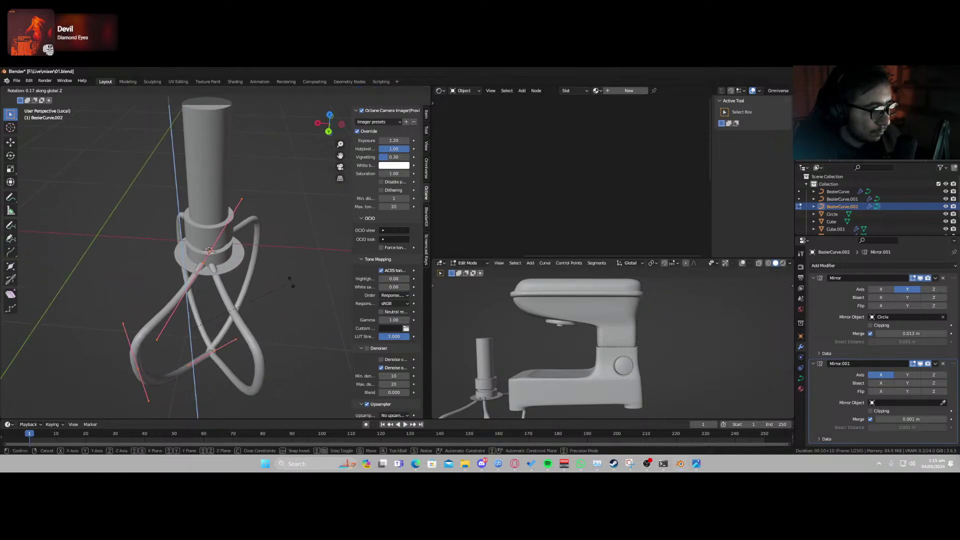
pyautogui.click(252, 302)
# Move the wire curve's points about 0.11 m outward in the horizontal plane and lower them about 0.07 m along Z.
pyautogui.press('g')
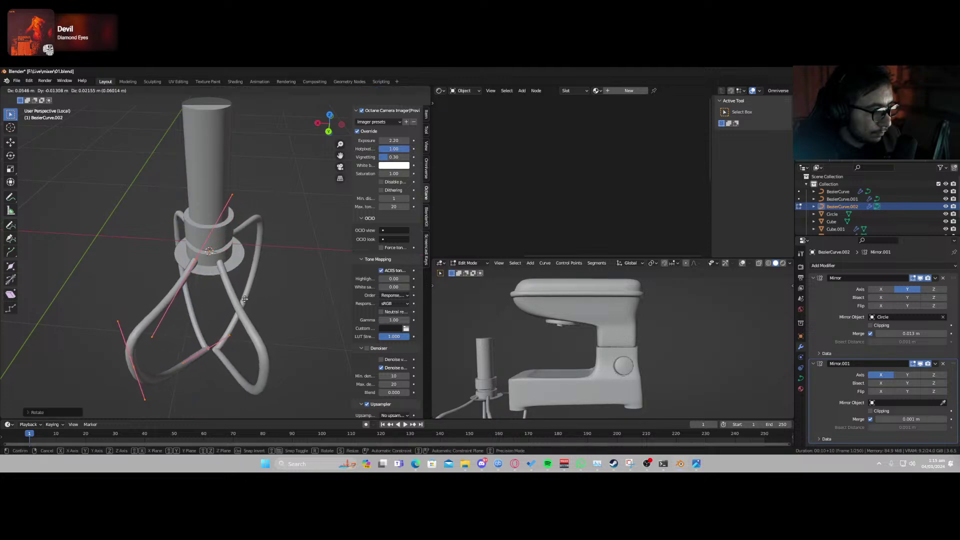
pyautogui.hotkey('shift', 'z')
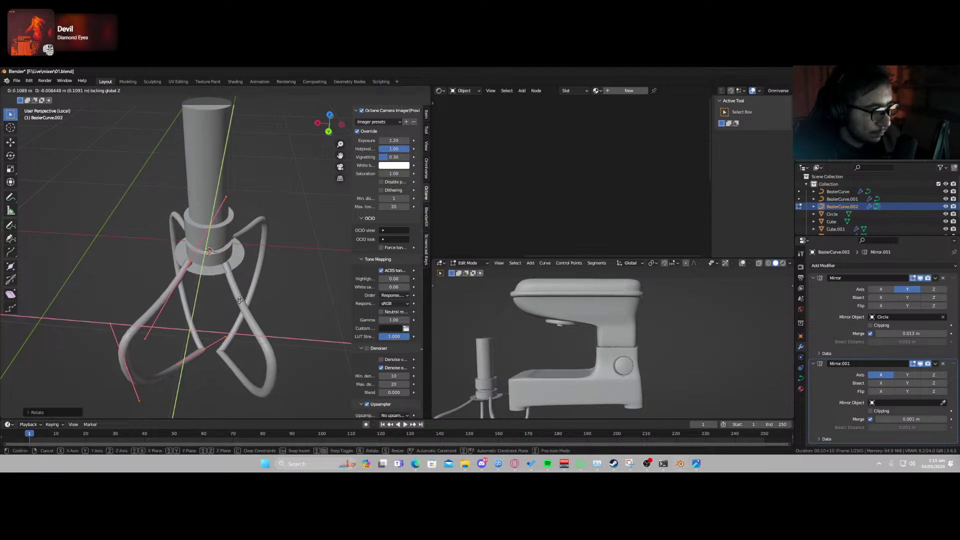
pyautogui.click(238, 298)
pyautogui.press('g')
pyautogui.press('z')
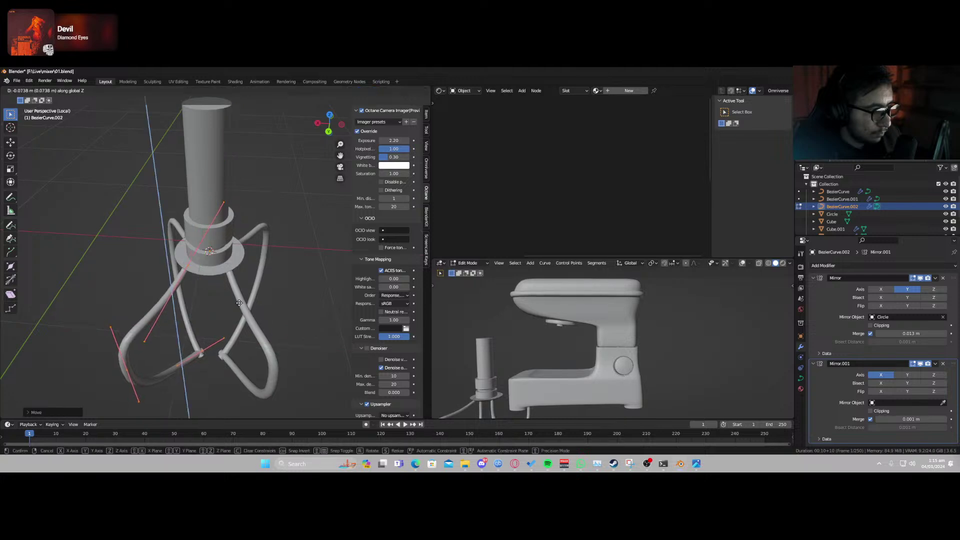
pyautogui.click(238, 302)
# Move the wire's bottom end point inward about 0.15 m to meet its mirrored copies at the whisk's centre.
pyautogui.click(192, 343)
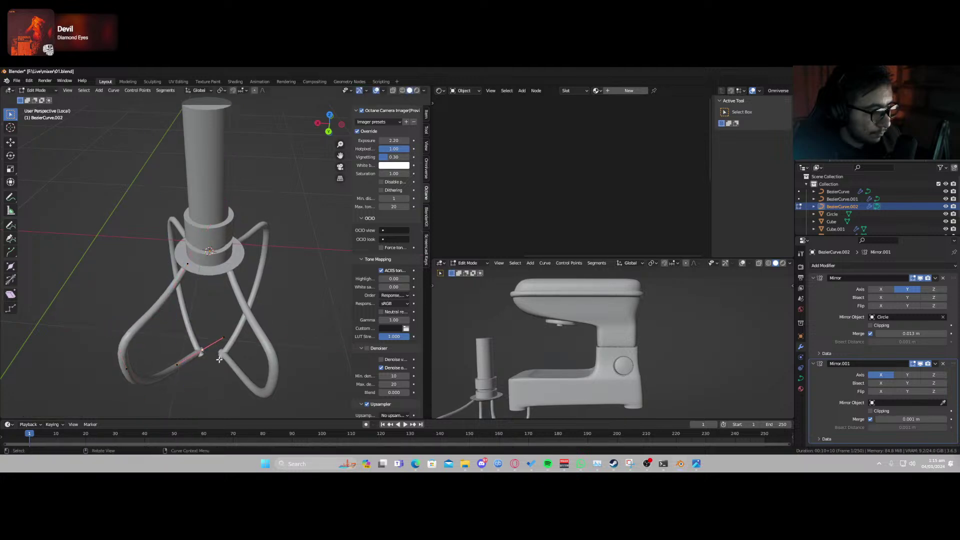
pyautogui.press('g')
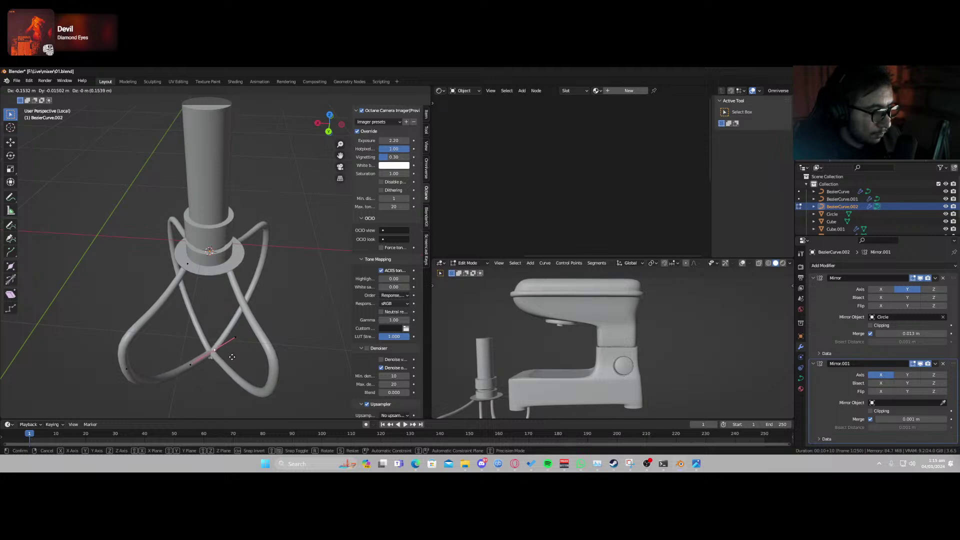
pyautogui.click(232, 358)
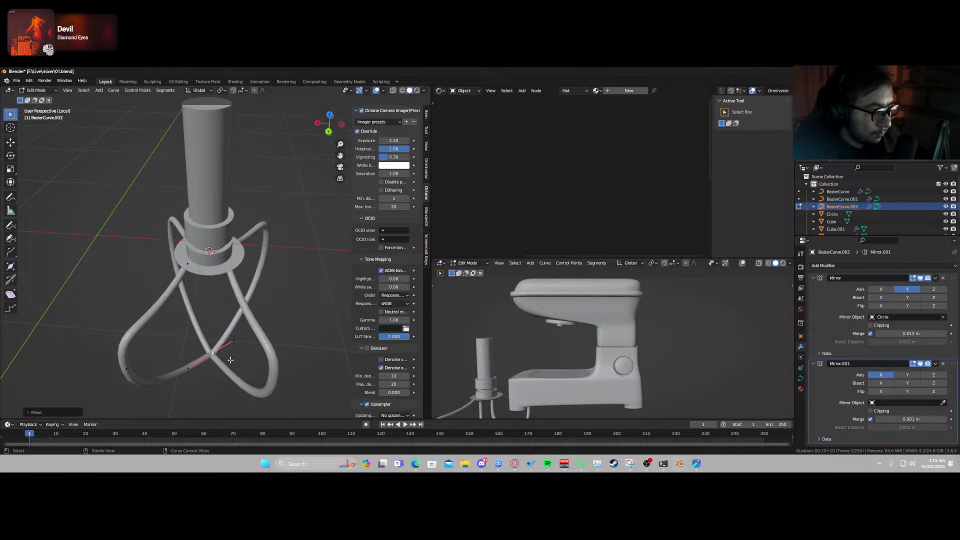
pyautogui.press('Tab')
pyautogui.press('Tab')
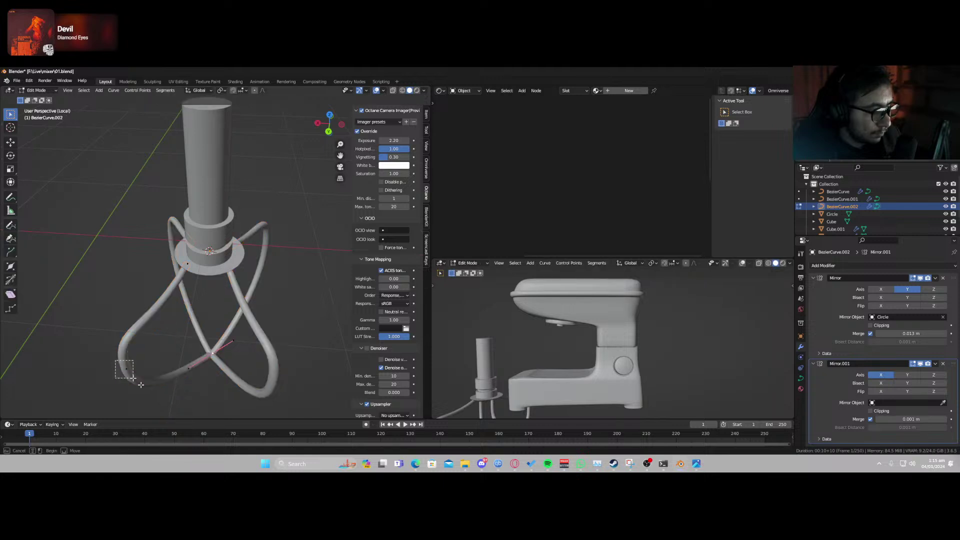
# Move the wire's outermost control point about 0.3 m in top view, outward along X and inward along Y, to spread the loops.
pyautogui.click(128, 369)
pyautogui.moveTo(177, 364); pyautogui.dragTo(178, 378, button='middle')
pyautogui.press('KP_7')
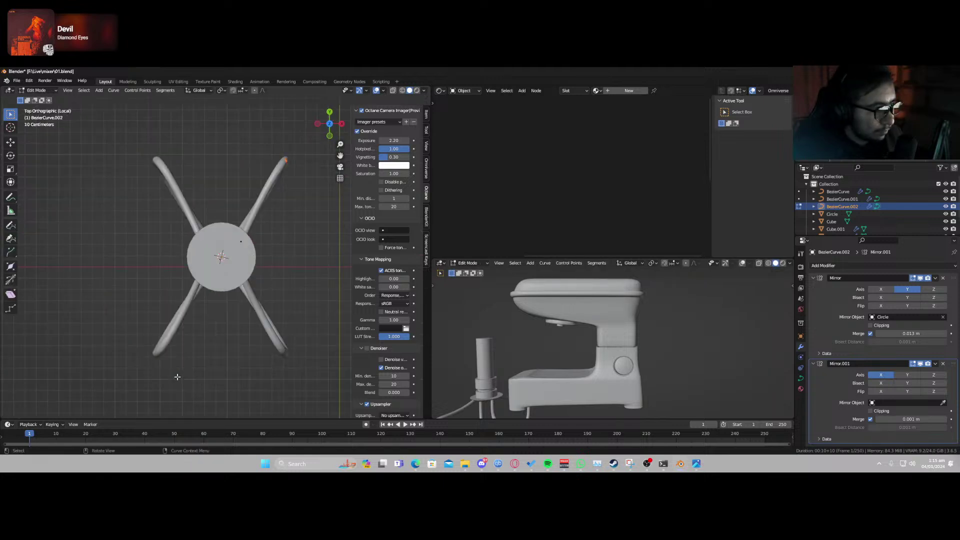
pyautogui.press('g')
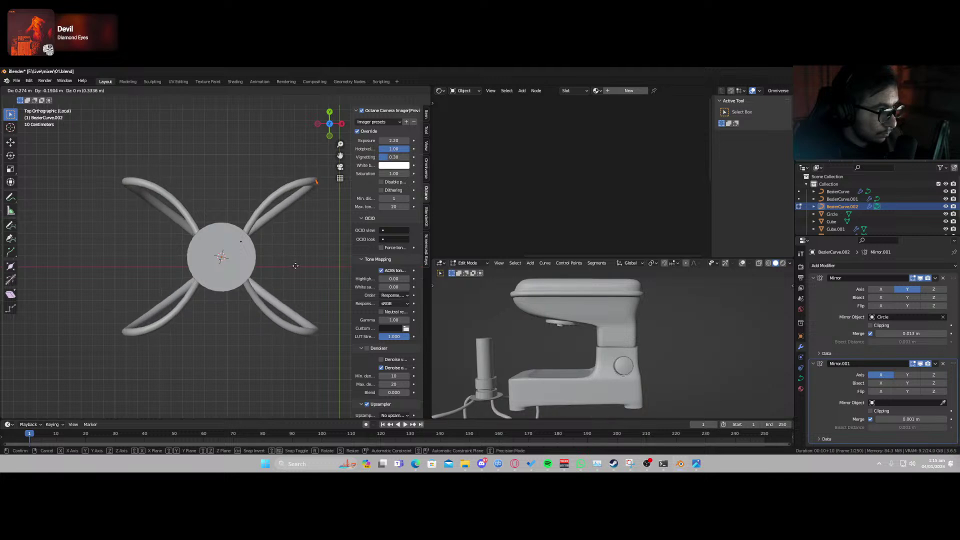
pyautogui.click(283, 274)
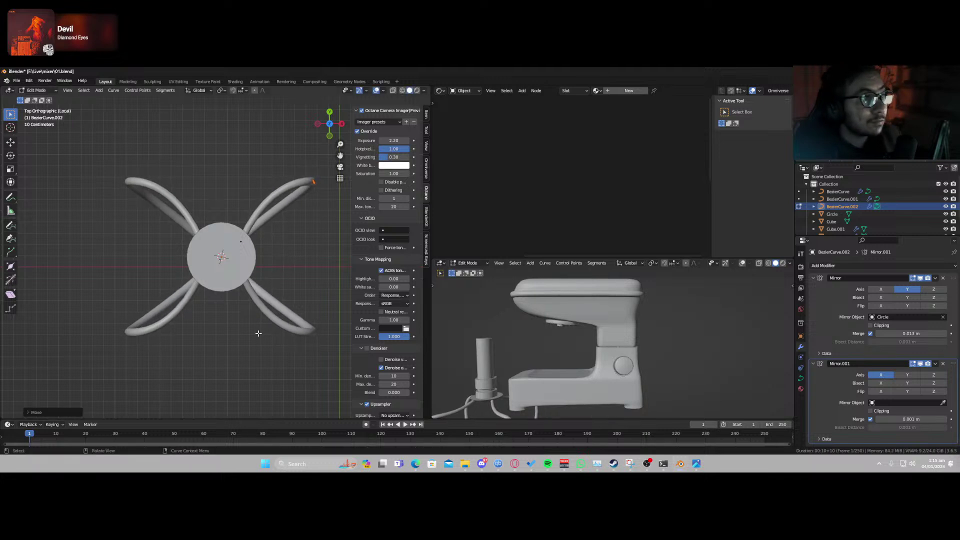
# Rotate the wire's upper control point beneath the collar to curve the shoulder of the whisk, and return to object mode.
pyautogui.moveTo(257, 332); pyautogui.dragTo(241, 262, button='middle')
pyautogui.press('Tab')
pyautogui.press('Tab')
pyautogui.press('r')
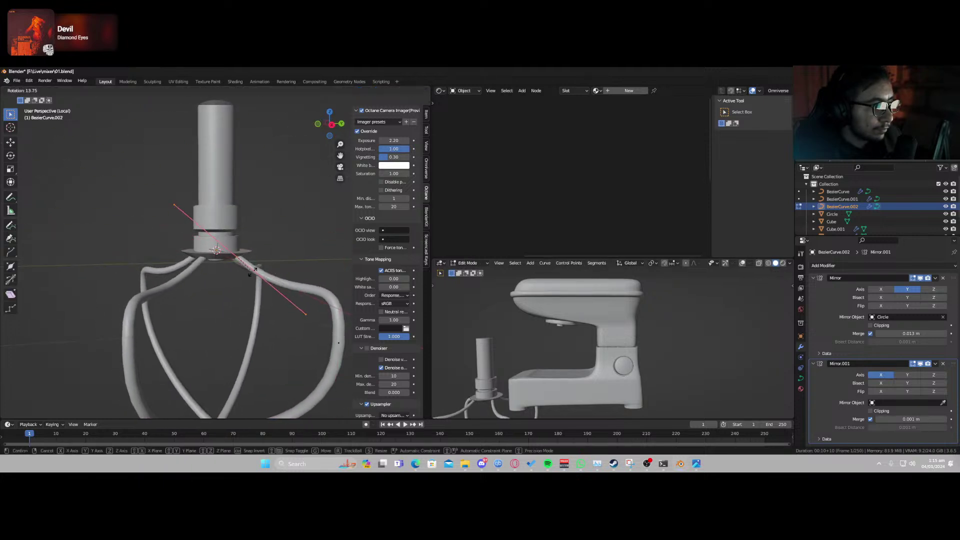
pyautogui.click(244, 299)
pyautogui.press('Tab')
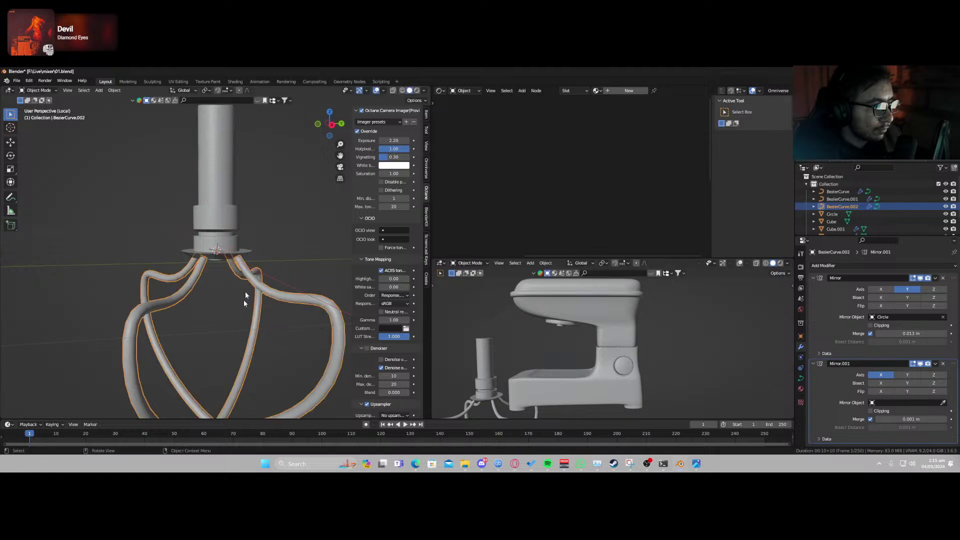
# Apply Shade Smooth to the whisk wires.
pyautogui.scroll(-3, 242, 310)
pyautogui.rightClick(242, 312)
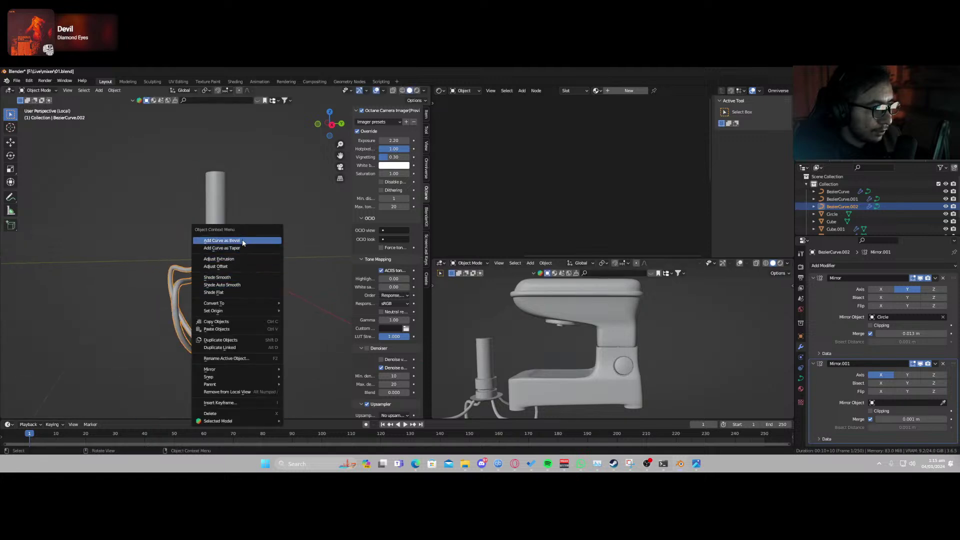
pyautogui.click(237, 282)
pyautogui.moveTo(237, 281); pyautogui.dragTo(310, 315, button='middle')
# Assign the existing Material.002 to the whisk wires and briefly try the rendered view of the mixer scene.
pyautogui.click(801, 389)
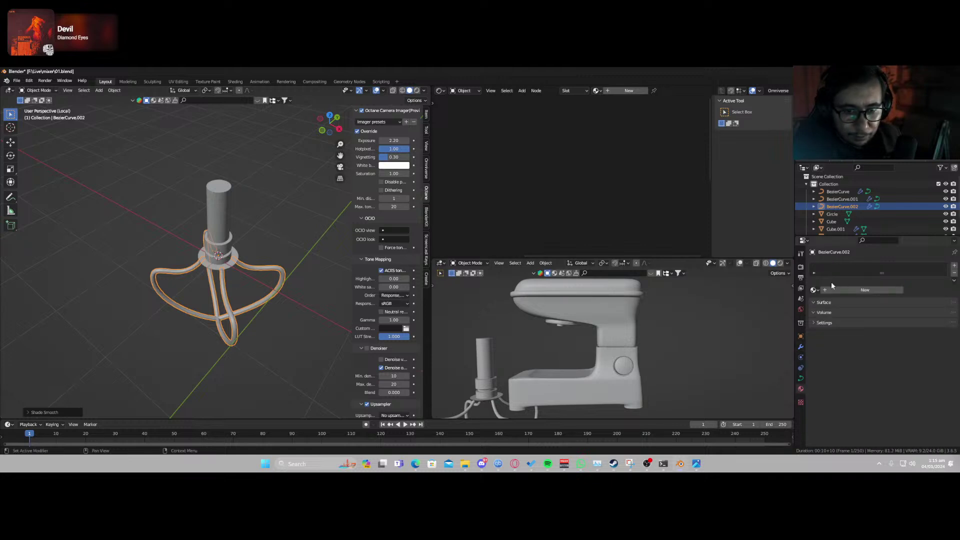
pyautogui.click(813, 290)
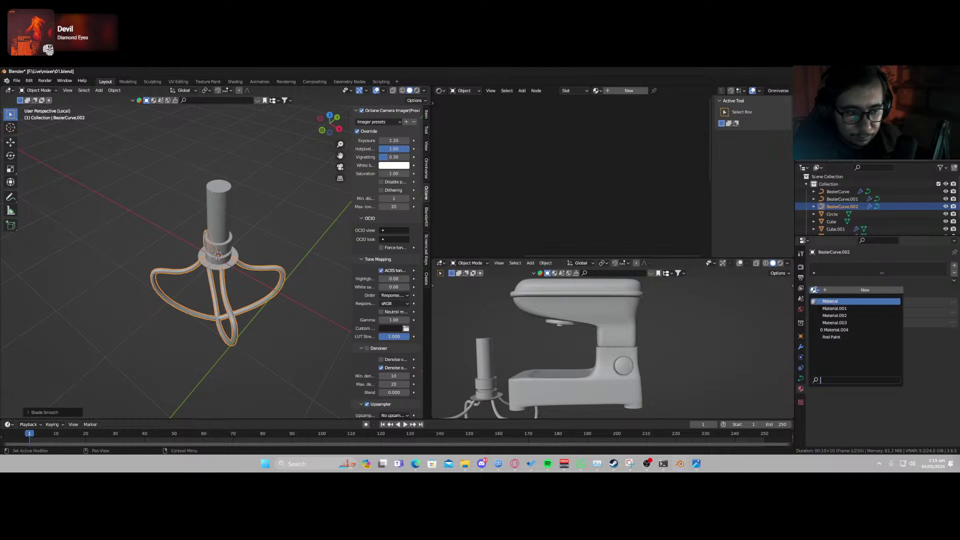
pyautogui.click(845, 316)
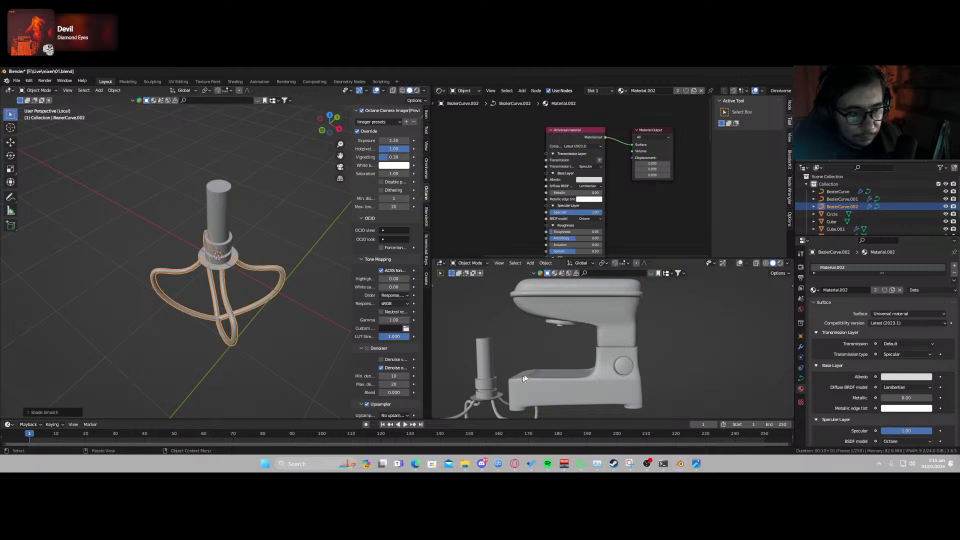
pyautogui.press('z')
pyautogui.click(595, 331)
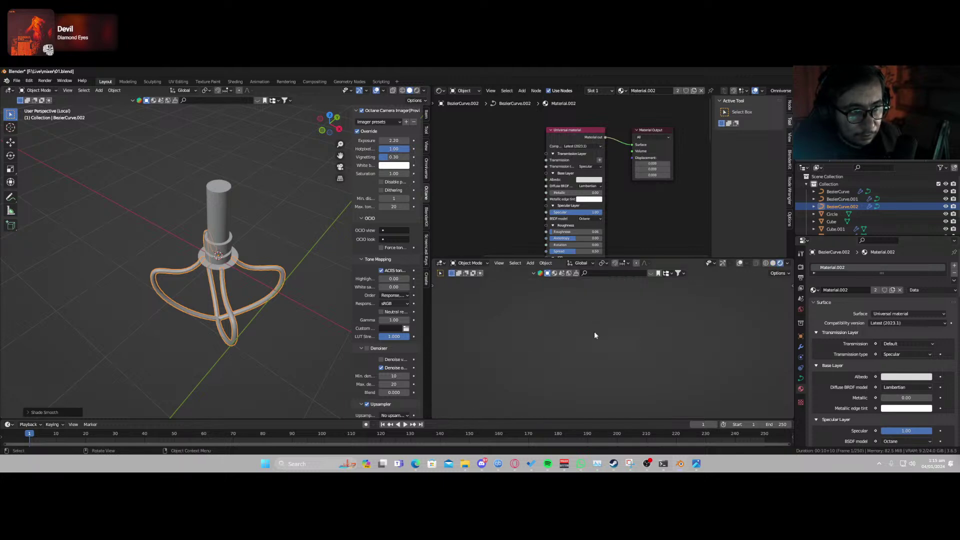
pyautogui.press('z')
pyautogui.click(671, 347)
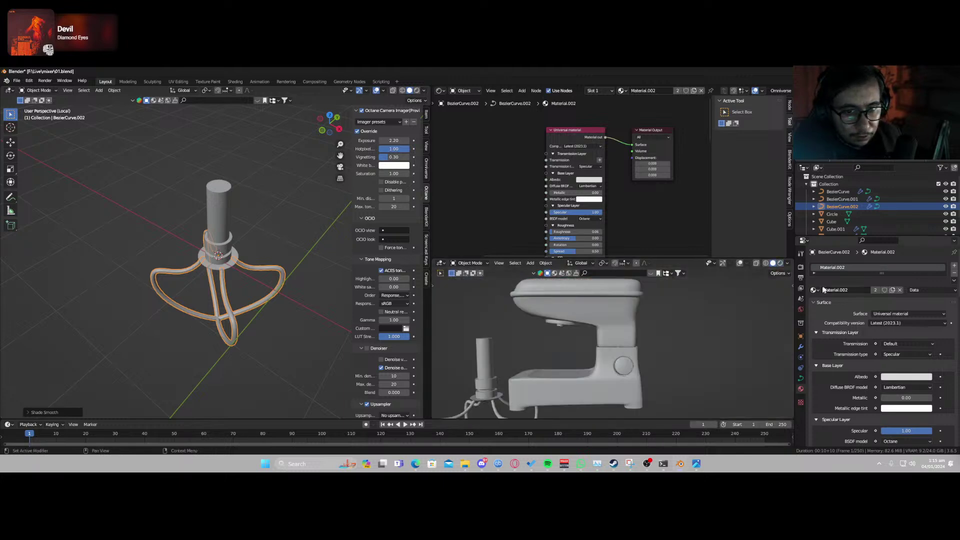
# Change the whisk wires' material to Material.001 and inspect the whisk up close in rendered view.
pyautogui.click(814, 291)
pyautogui.click(834, 308)
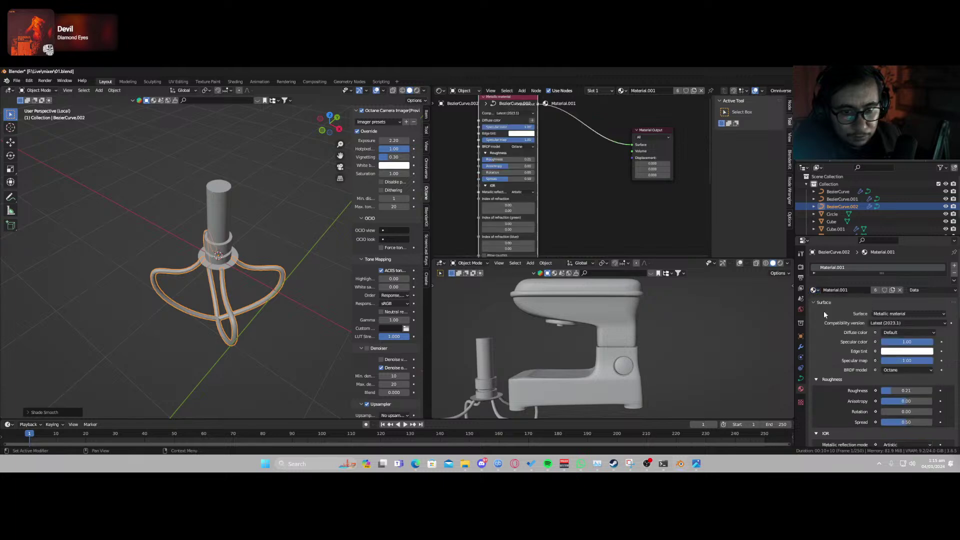
pyautogui.press('z')
pyautogui.click(599, 341)
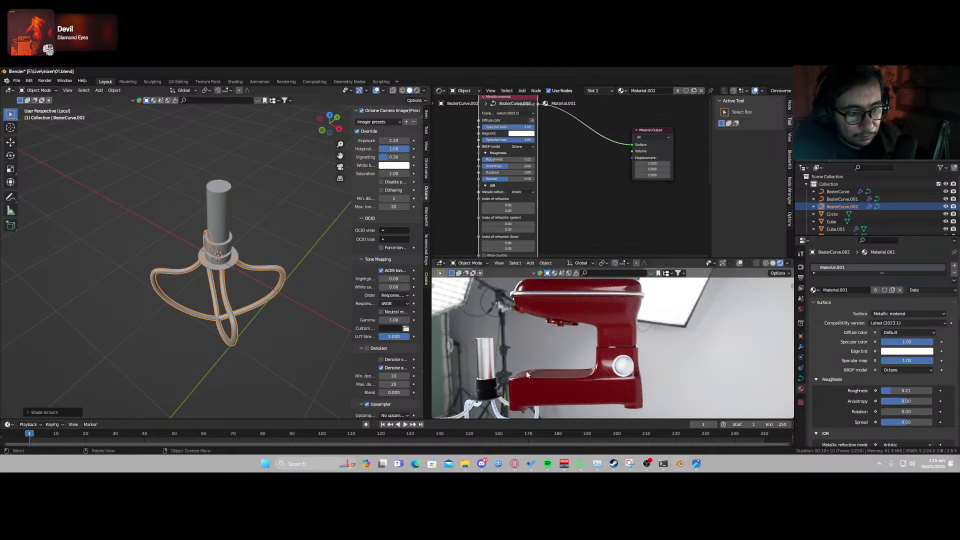
pyautogui.press('KP_Decimal')
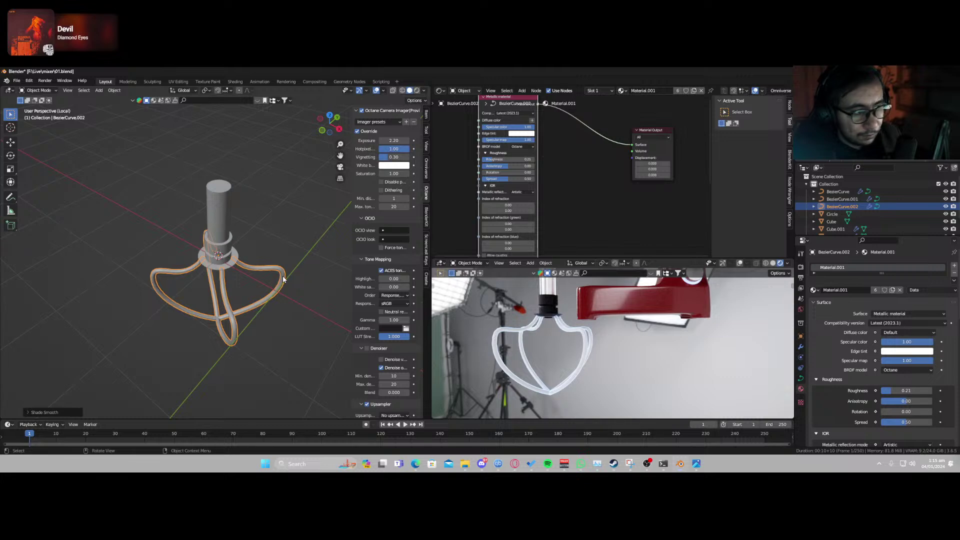
pyautogui.moveTo(575, 360); pyautogui.dragTo(676, 333, button='middle')
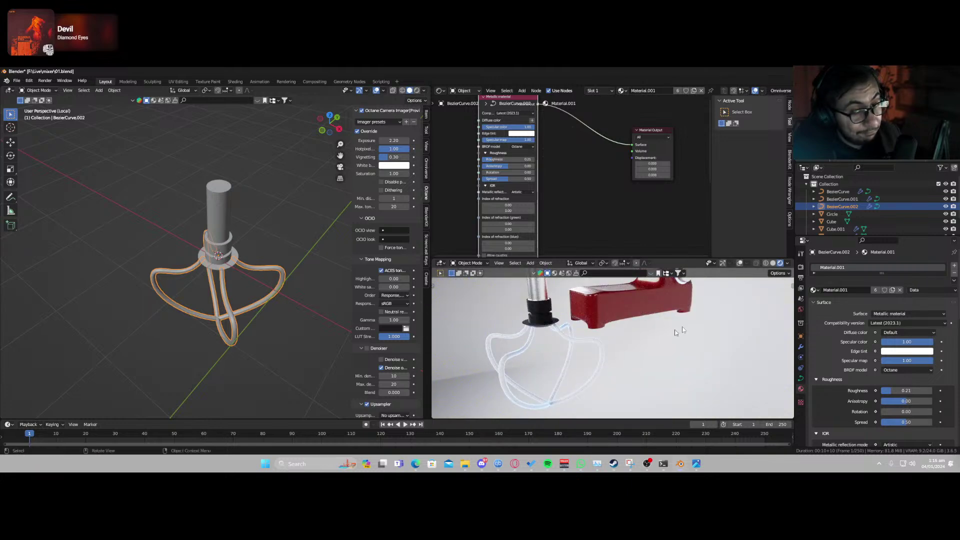
pyautogui.scroll(-1, 567, 199)
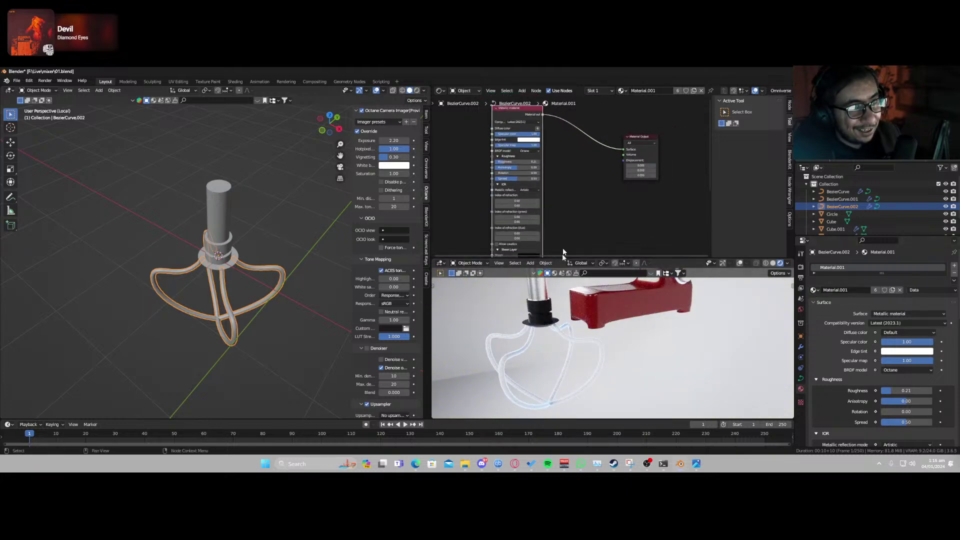
pyautogui.scroll(-4, 559, 221)
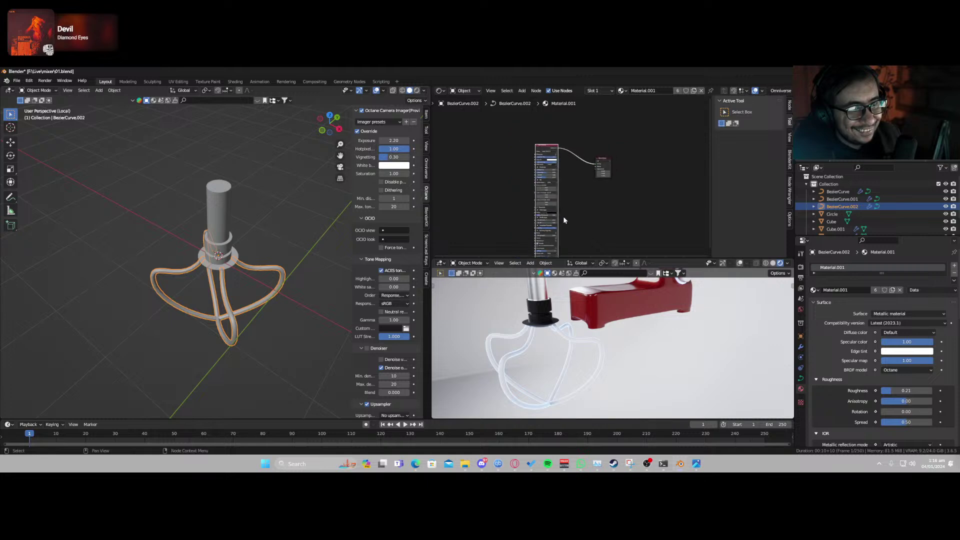
pyautogui.scroll(3, 568, 224)
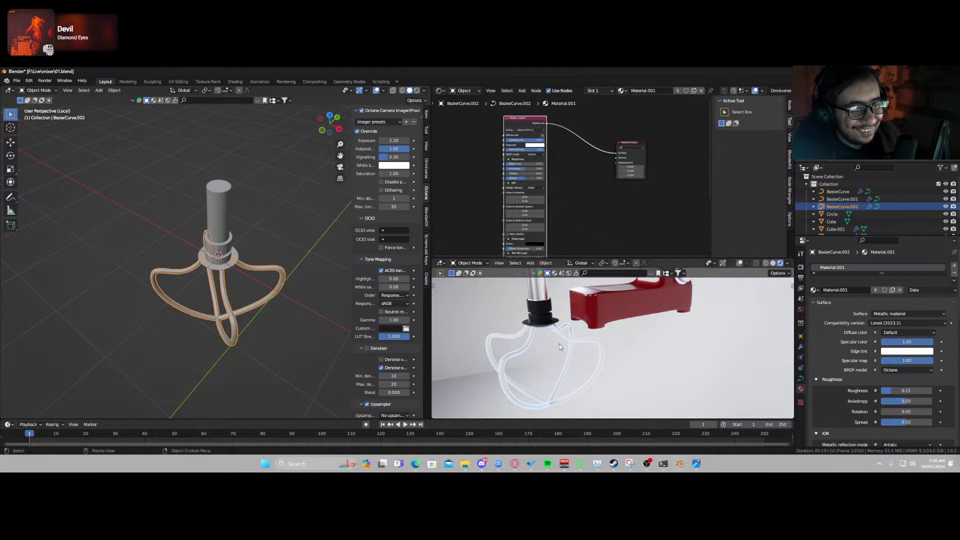
pyautogui.press('g')
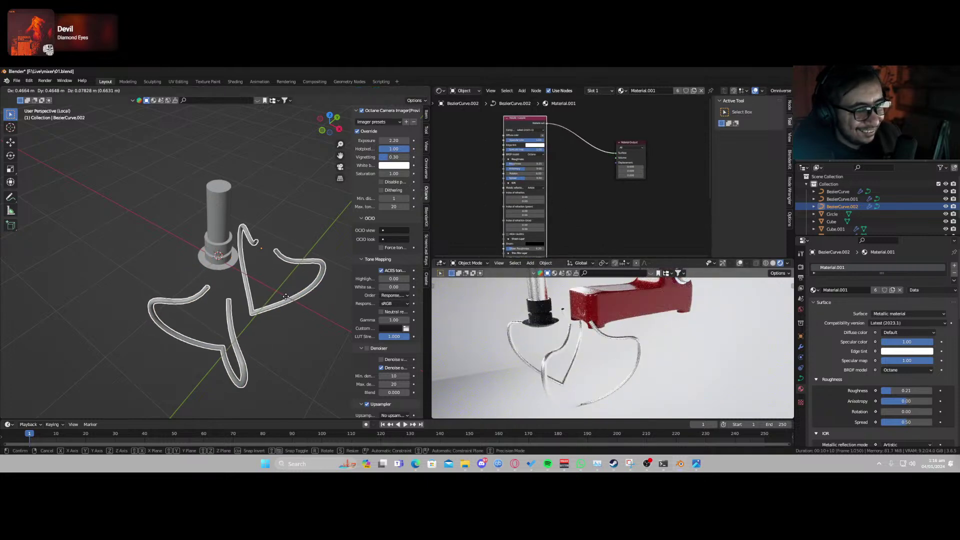
pyautogui.rightClick(267, 299)
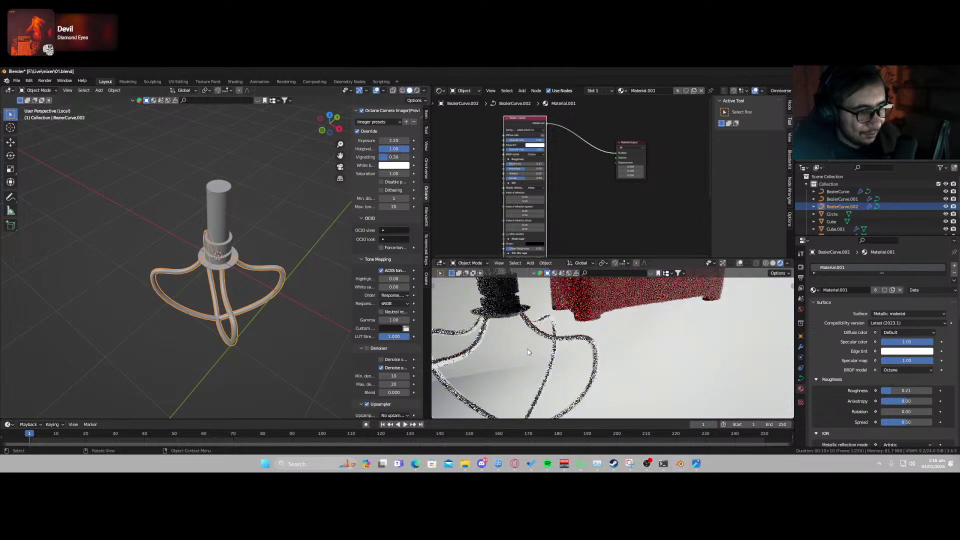
# Parent the whisk wires to the shaft object using Object (Keep Transform).
pyautogui.keyDown('shift'); pyautogui.click(232, 264); pyautogui.keyUp('shift')
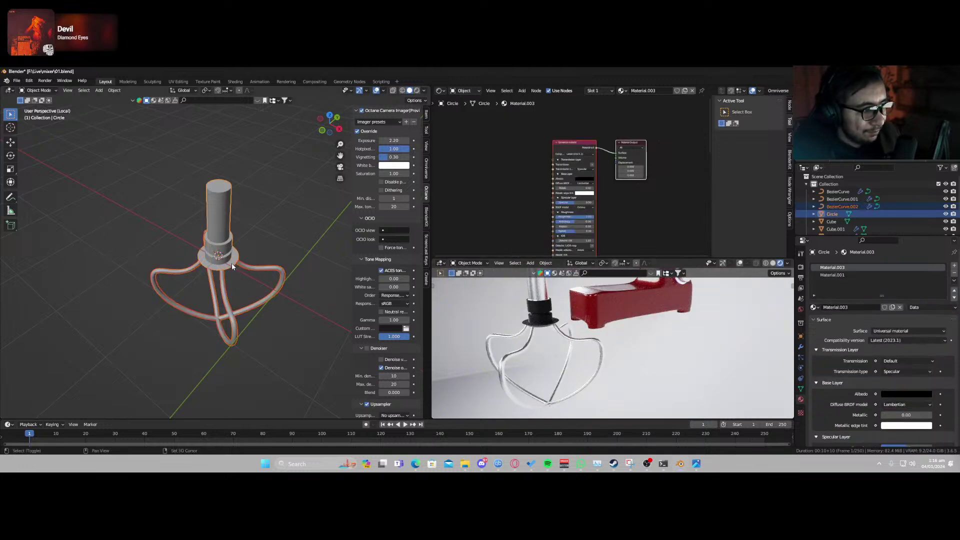
pyautogui.hotkey('ctrl', 'p')
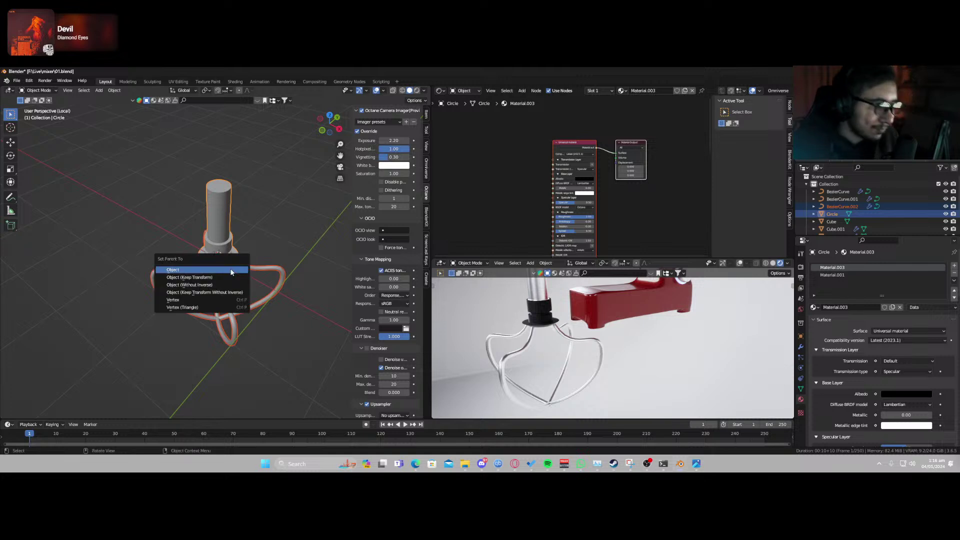
pyautogui.click(231, 278)
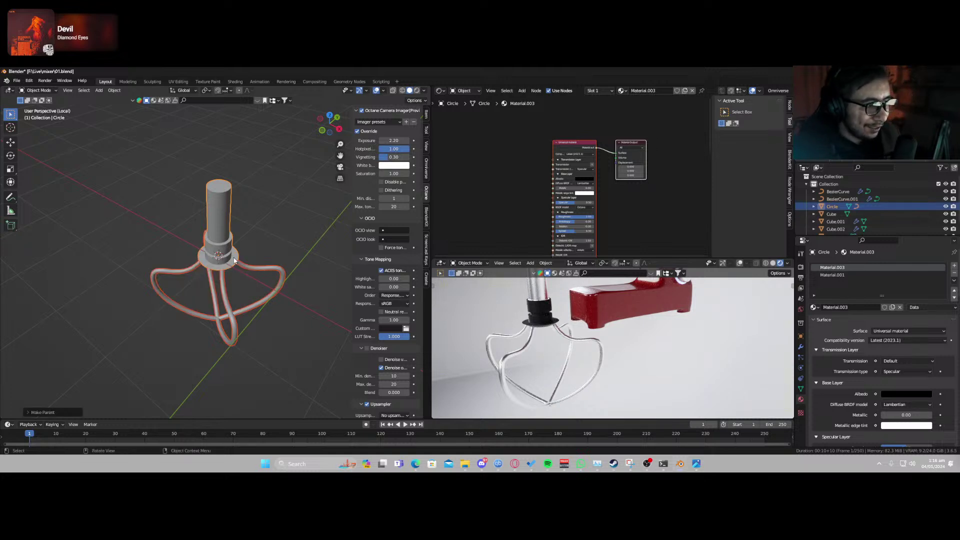
pyautogui.moveTo(289, 258); pyautogui.dragTo(254, 223, button='middle')
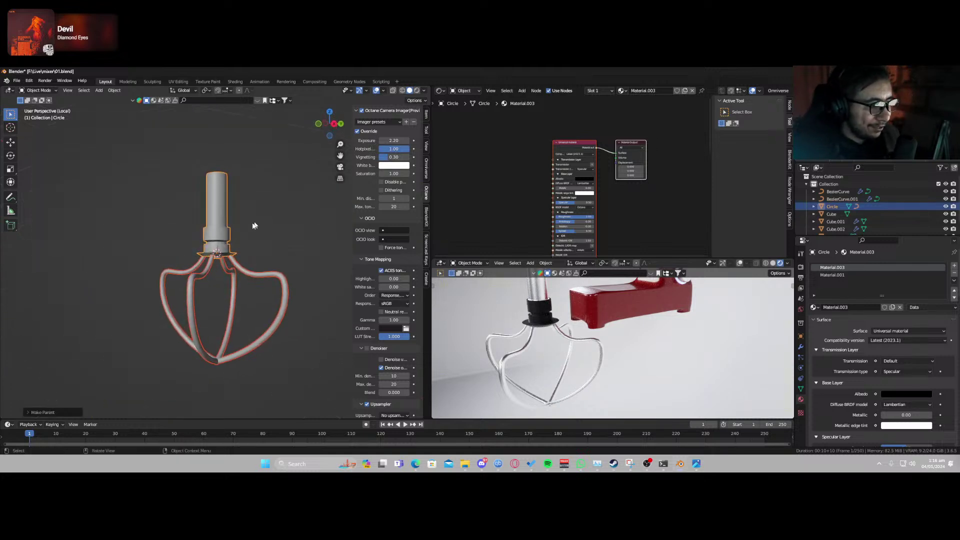
# Leave local view, scale the whisk assembly down, and move it under the mixer head.
pyautogui.click(222, 200)
pyautogui.press('g')
pyautogui.click(279, 279)
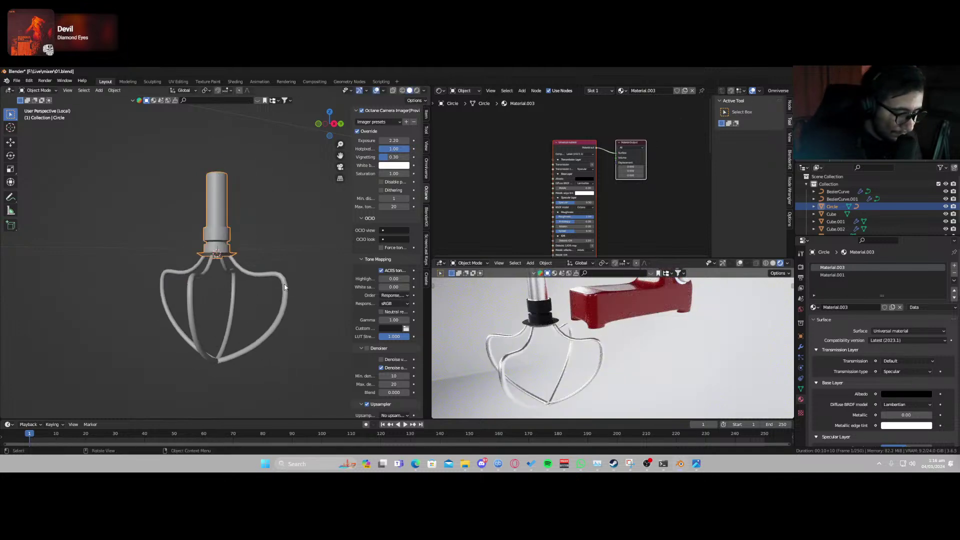
pyautogui.press('KP_Divide')
pyautogui.press('s')
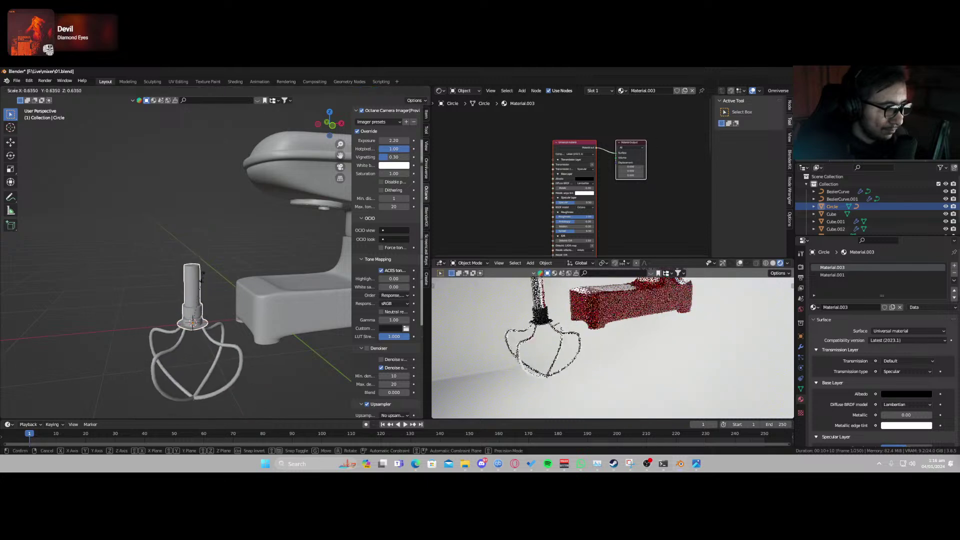
pyautogui.click(207, 293)
pyautogui.press('g')
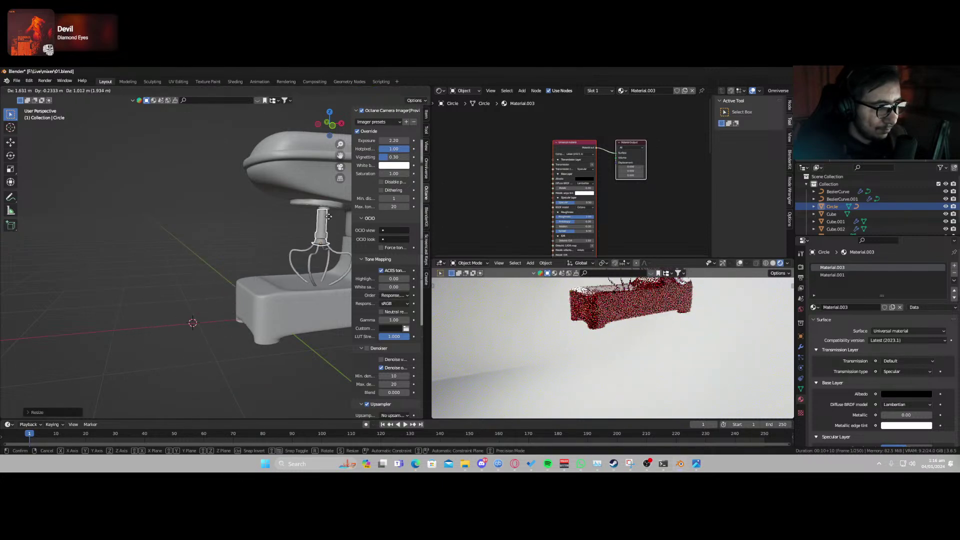
pyautogui.click(338, 212)
# Place the 3D cursor on the attachment hub under the mixer head and snap the whisk assembly to it.
pyautogui.scroll(2, 321, 227)
pyautogui.keyDown('shift'); pyautogui.moveTo(321, 228); pyautogui.dragTo(245, 221, button='middle'); pyautogui.keyUp('shift')
pyautogui.hotkey('shift', '`')
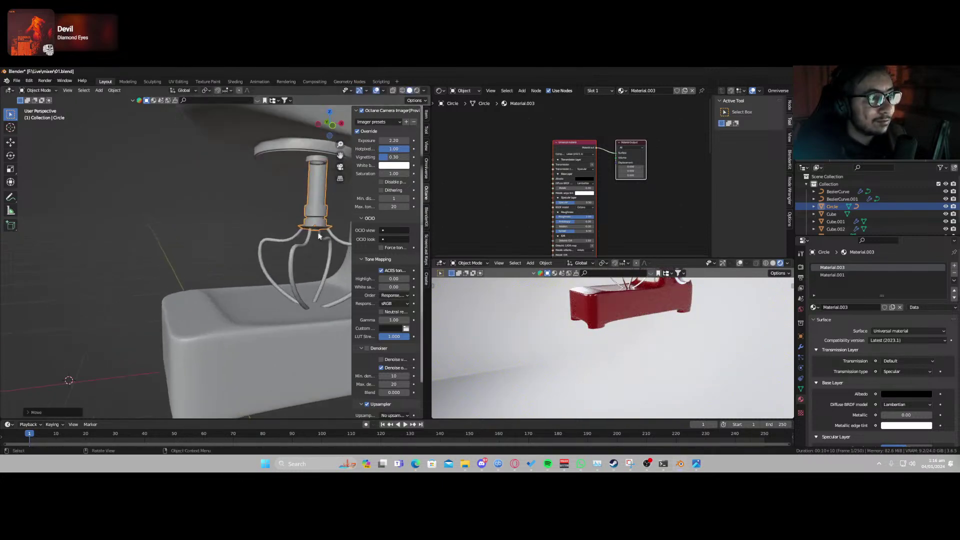
pyautogui.click(274, 224)
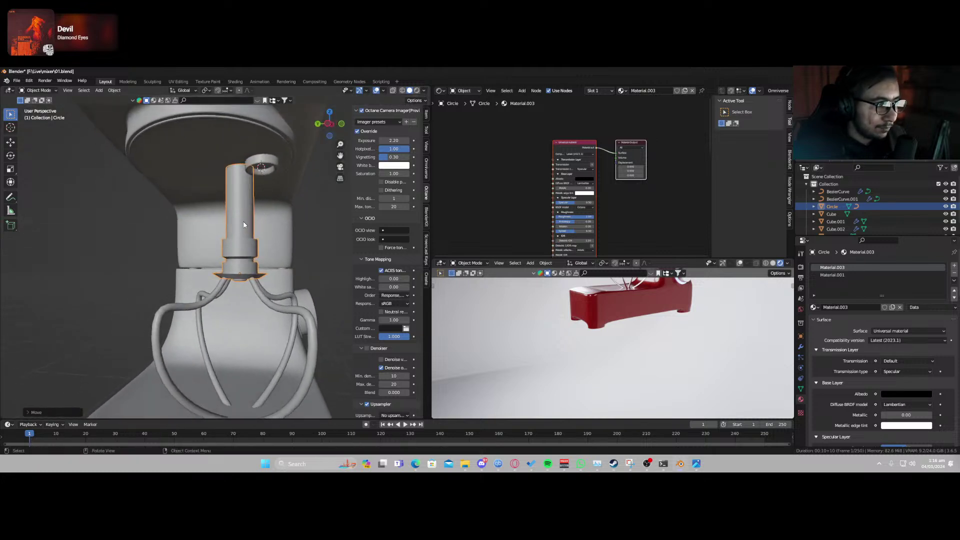
pyautogui.hotkey('shift', 's')
pyautogui.click(260, 220)
# Move the whisk assembly along its local Z axis so its collar sits just below the hub.
pyautogui.moveTo(274, 240); pyautogui.dragTo(224, 239, button='middle')
pyautogui.press('g')
pyautogui.press('z')
pyautogui.press('z')
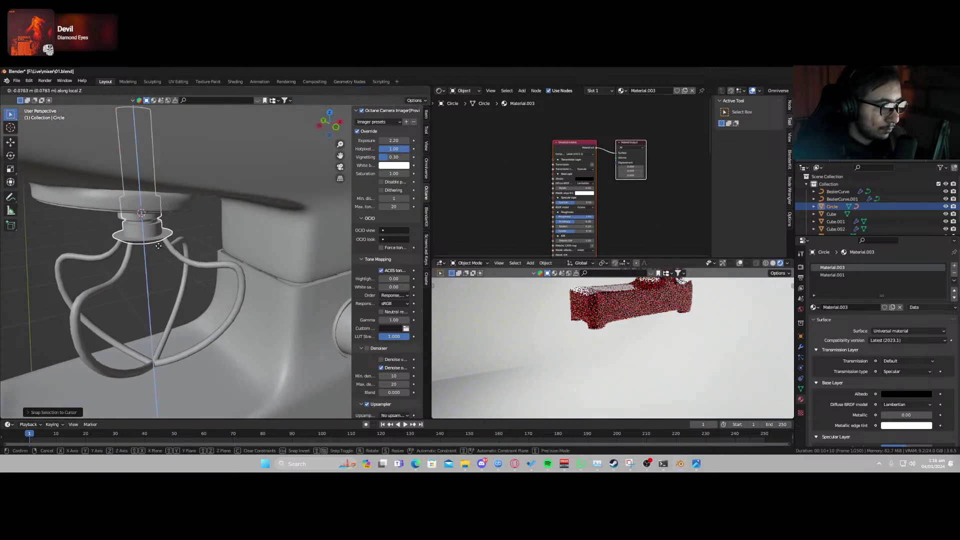
pyautogui.click(170, 238)
# Rotate the whisk assembly slightly about the global X axis and about the global Y axis to align it with the hub.
pyautogui.press('r')
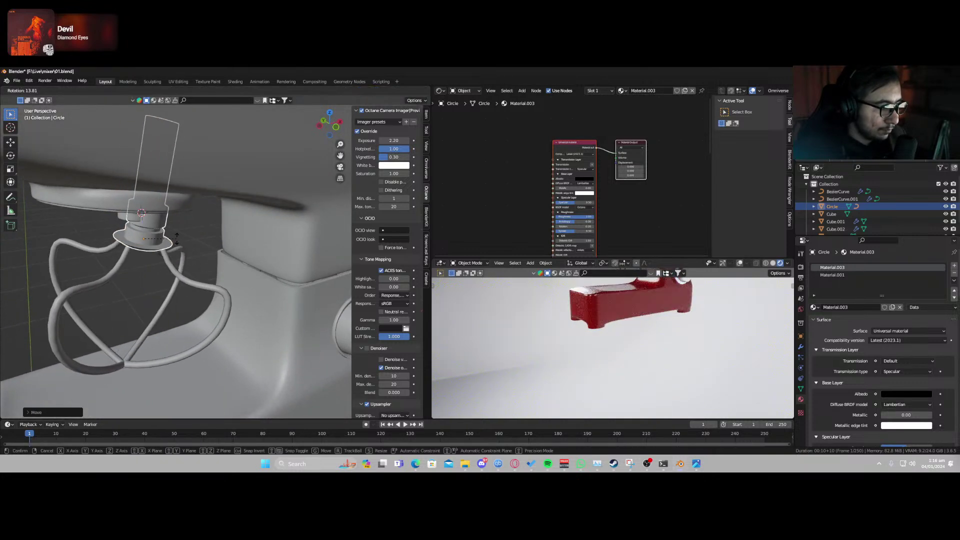
pyautogui.press('x')
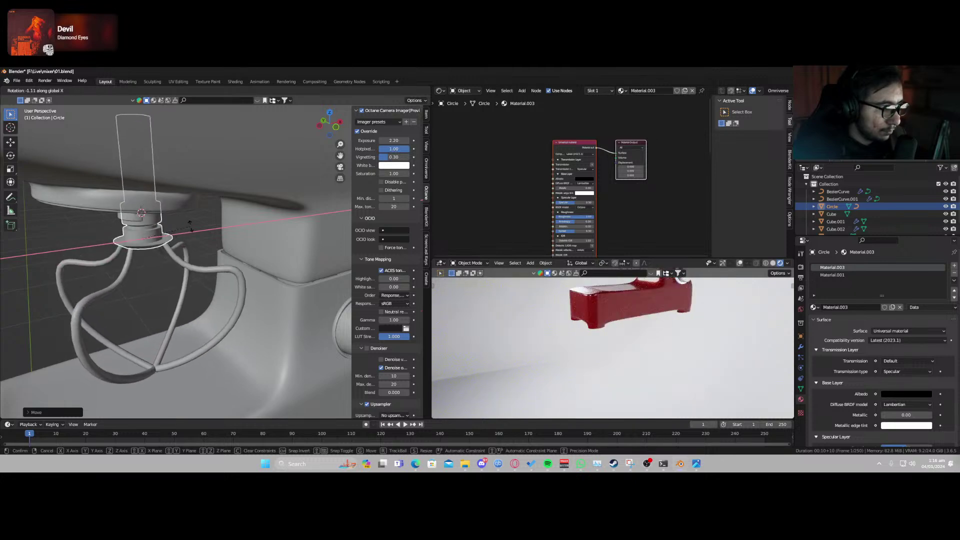
pyautogui.click(192, 218)
pyautogui.press('r')
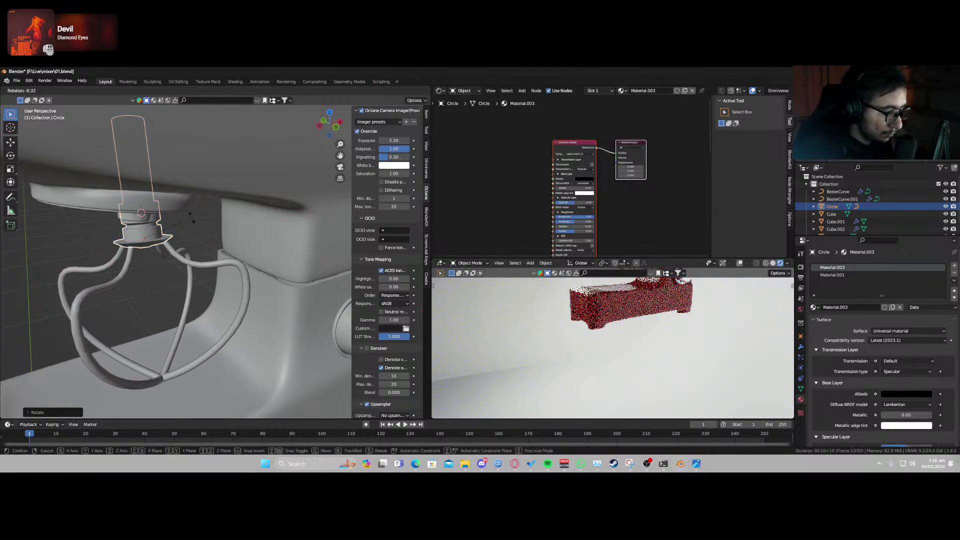
pyautogui.press('y')
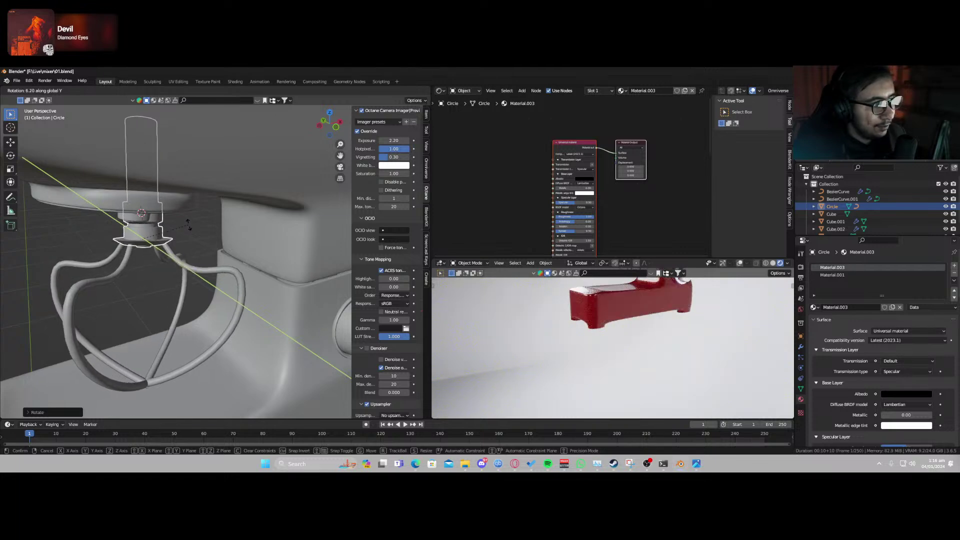
pyautogui.click(173, 239)
# Lower the whisk assembly a little further along its local Z axis and adjust its tilt from the front.
pyautogui.moveTo(173, 239); pyautogui.dragTo(238, 212, button='middle')
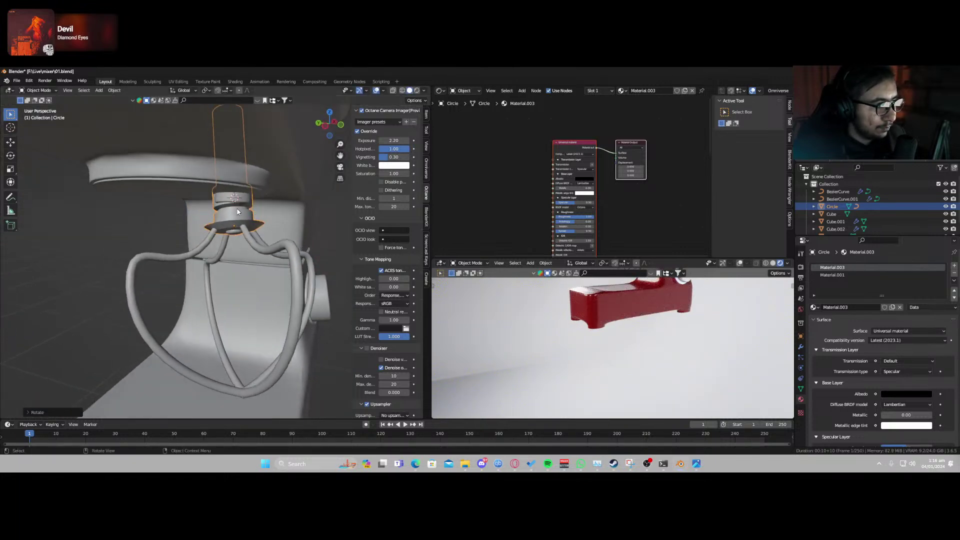
pyautogui.press('g')
pyautogui.press('z')
pyautogui.press('z')
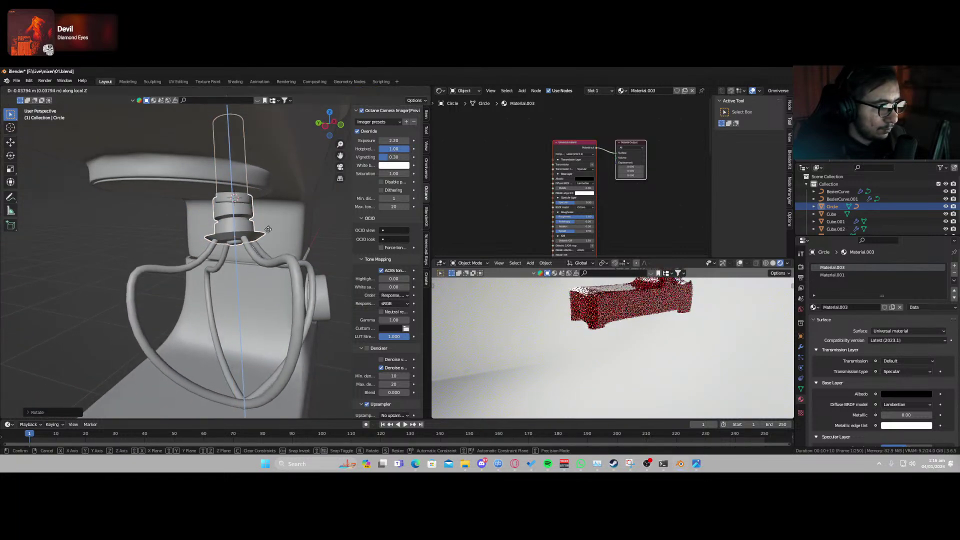
pyautogui.click(263, 241)
pyautogui.press('r')
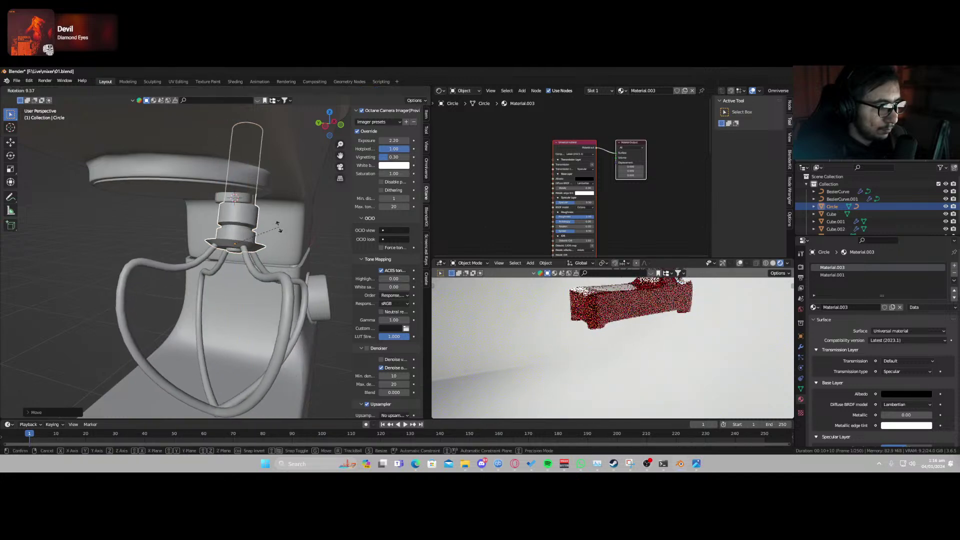
pyautogui.click(256, 231)
# Nudge and rotate the whisk assembly from the side until its collar lines up under the hub, then deselect it.
pyautogui.moveTo(256, 230); pyautogui.dragTo(229, 250, button='middle')
pyautogui.press('g')
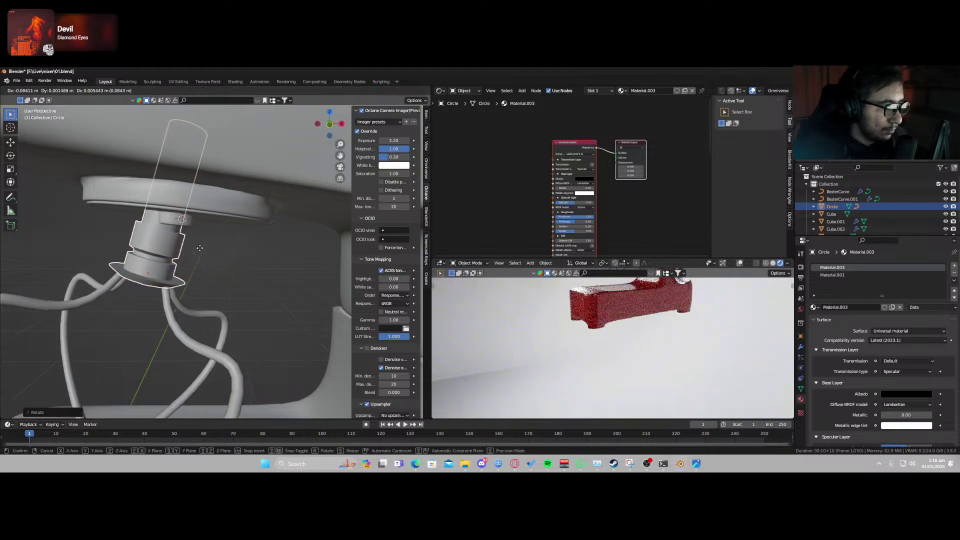
pyautogui.click(216, 255)
pyautogui.press('r')
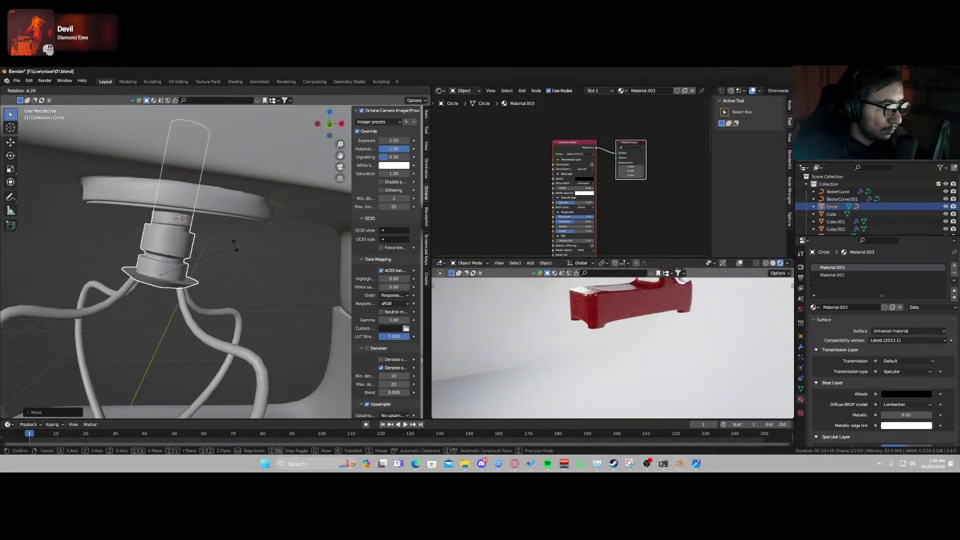
pyautogui.click(219, 248)
pyautogui.press('g')
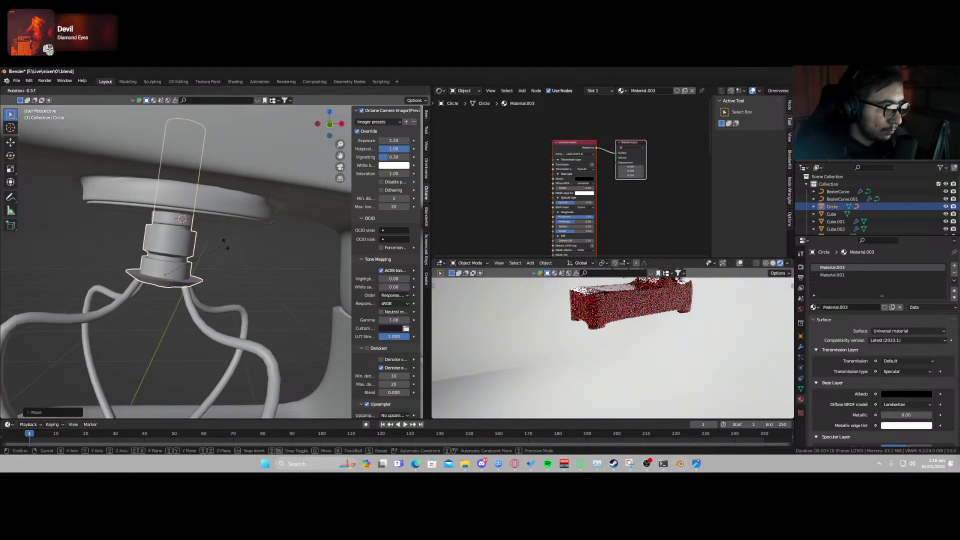
pyautogui.click(224, 245)
pyautogui.press('r')
pyautogui.click(226, 244)
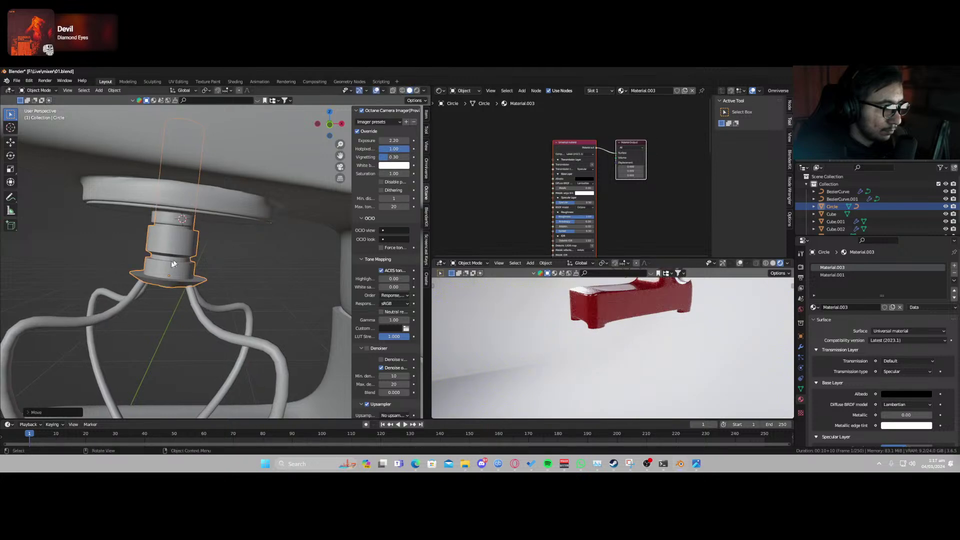
pyautogui.moveTo(226, 244); pyautogui.dragTo(337, 299, button='middle')
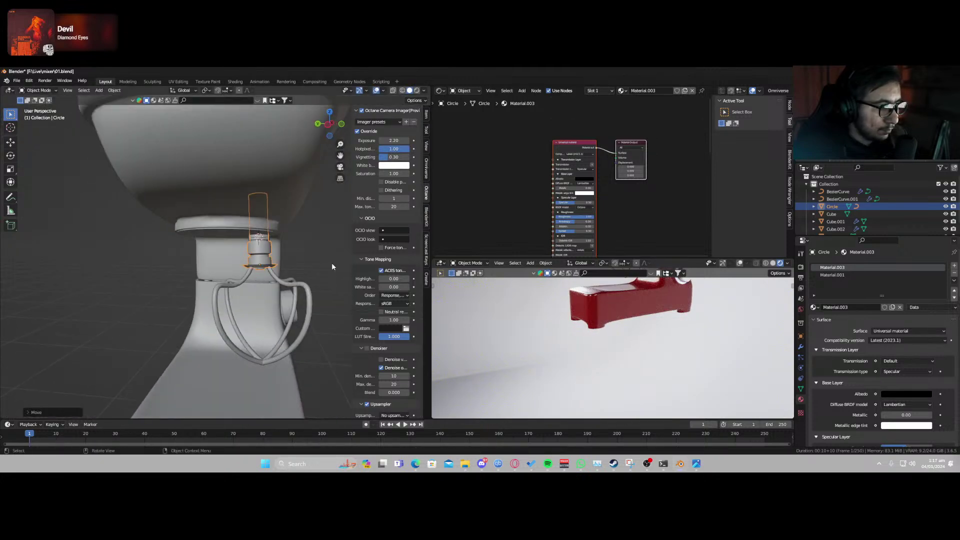
pyautogui.click(321, 281)
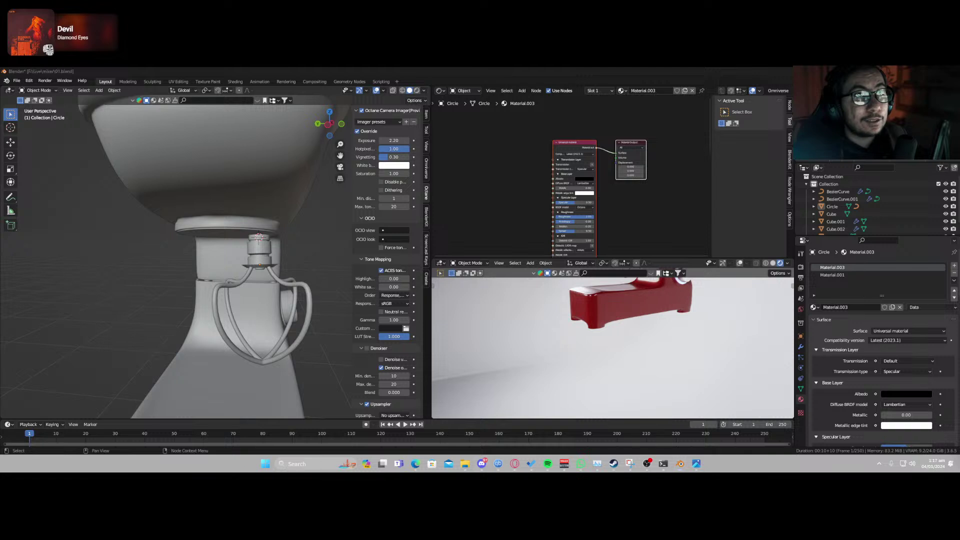
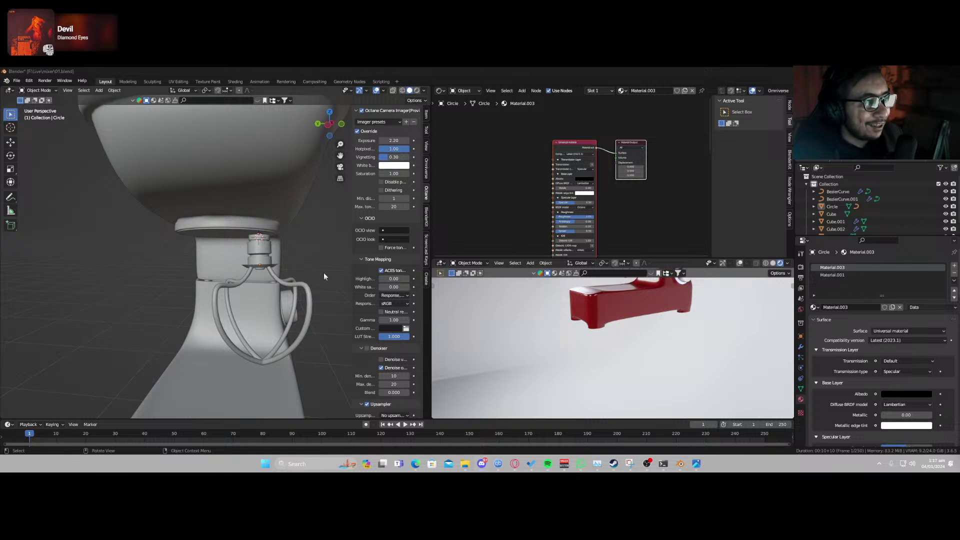
# Parent the whisk assembly to the mixer head using Object (Keep Transform).
pyautogui.scroll(-2, 647, 297)
pyautogui.keyDown('shift'); pyautogui.moveTo(649, 299); pyautogui.dragTo(611, 352, button='middle'); pyautogui.keyUp('shift')
pyautogui.scroll(6, 594, 369)
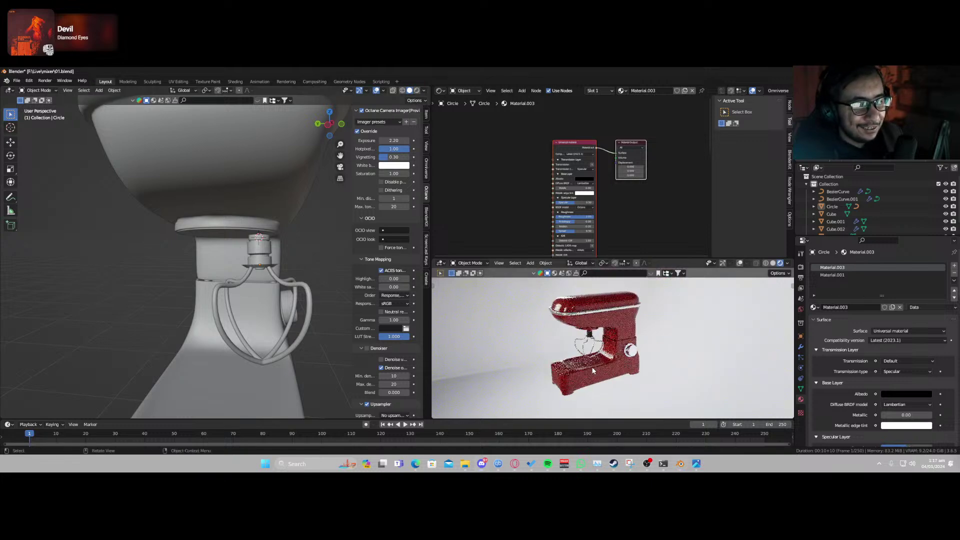
pyautogui.scroll(-5, 583, 367)
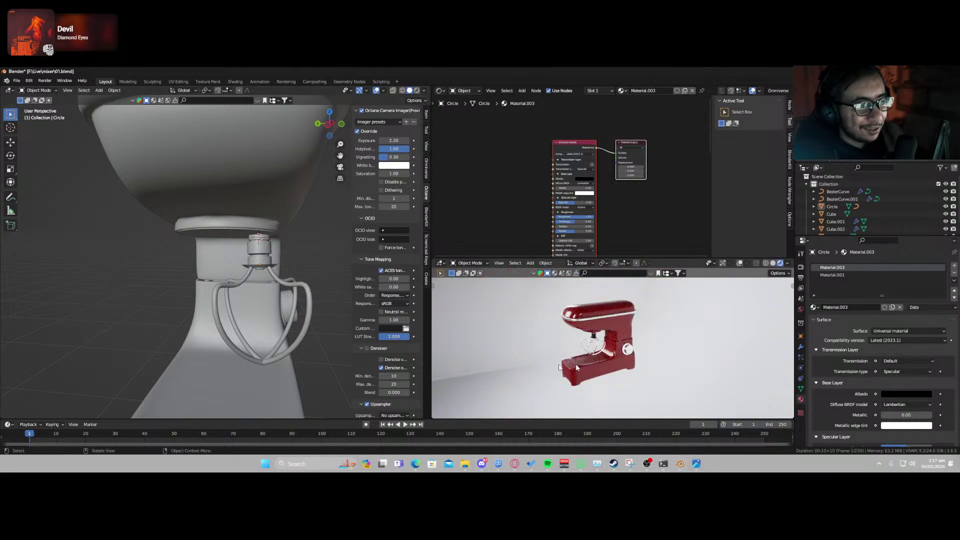
pyautogui.click(260, 256)
pyautogui.keyDown('shift'); pyautogui.click(277, 177); pyautogui.keyUp('shift')
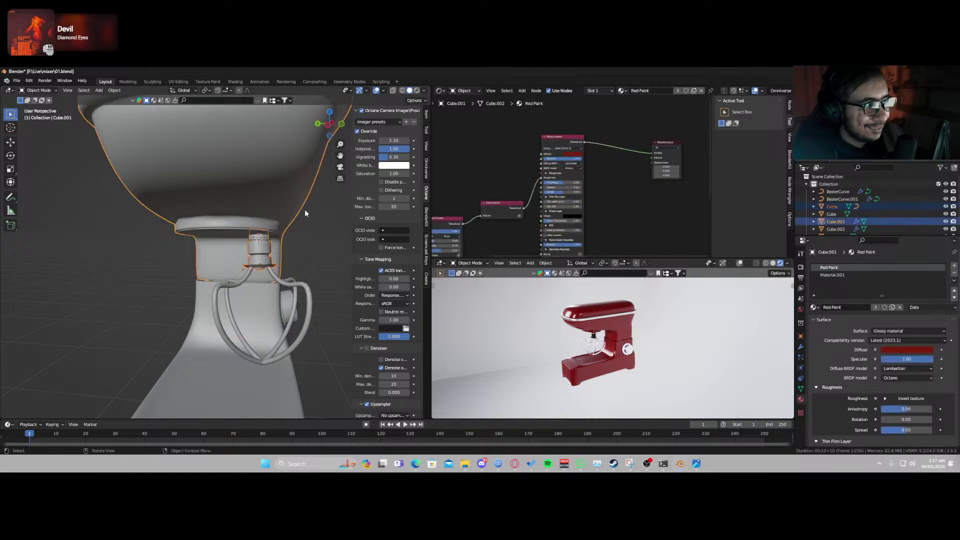
pyautogui.scroll(-2, 303, 212)
pyautogui.hotkey('ctrl', 'p')
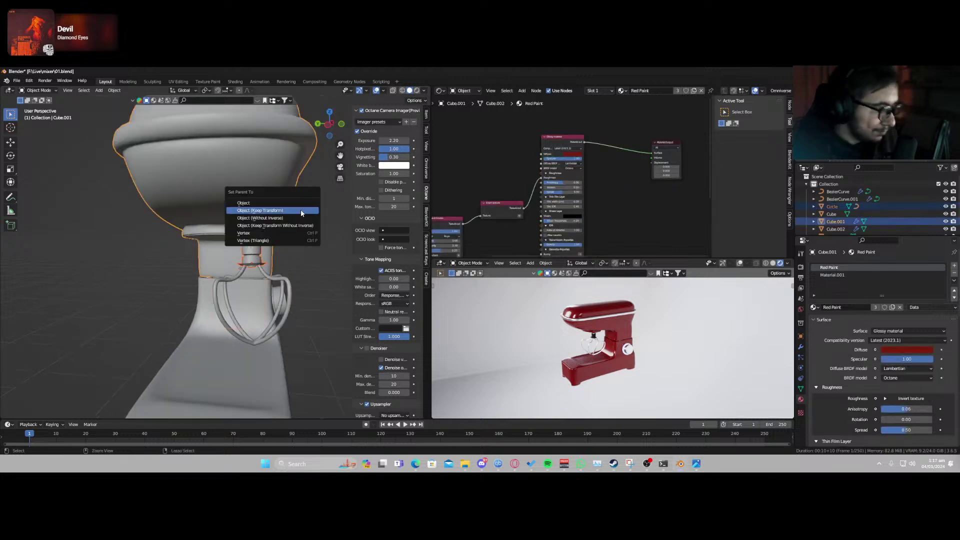
pyautogui.click(300, 209)
# Try tilting the mixer head about the global Y axis to test the whisk's parenting.
pyautogui.press('r')
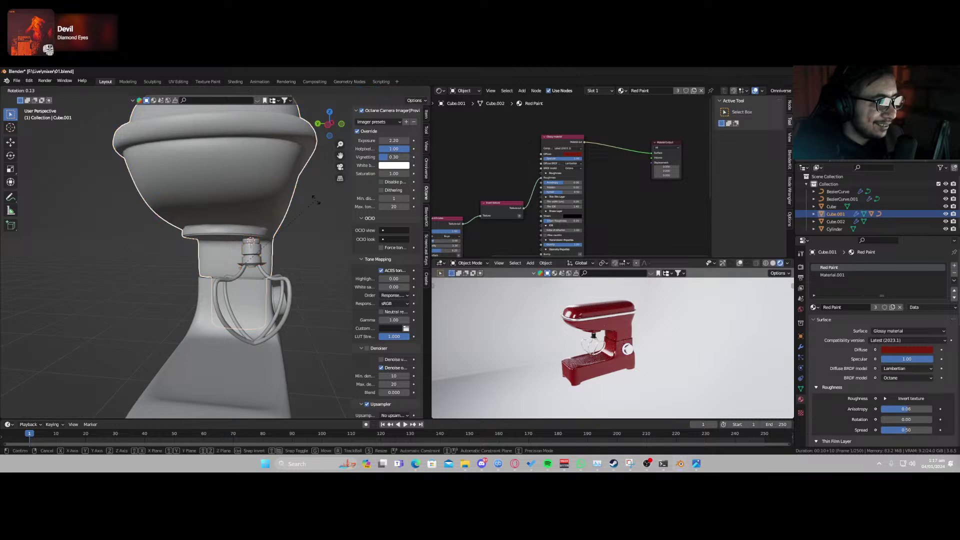
pyautogui.press('x')
pyautogui.press('y')
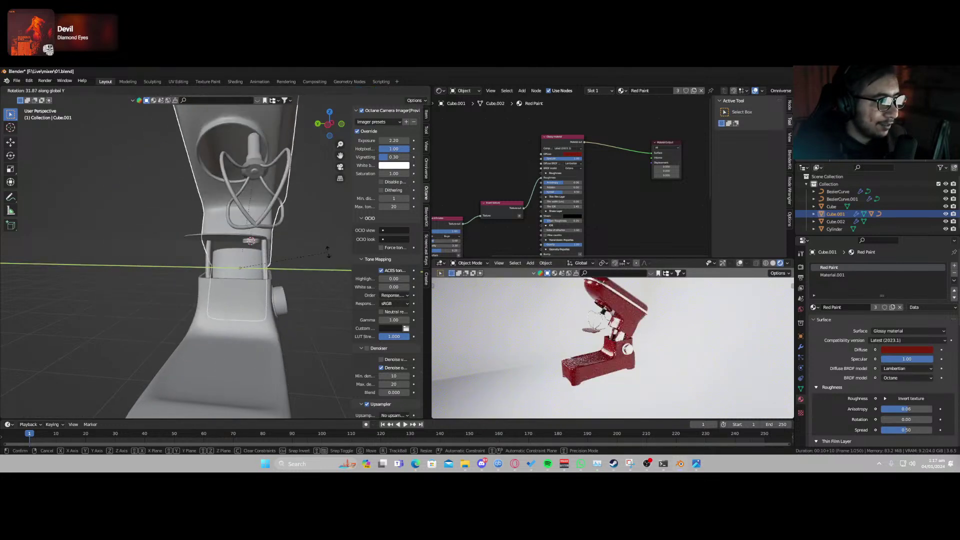
pyautogui.press('Escape')
# Parent the round plate under the mixer head to the head using Object (Keep Transform).
pyautogui.click(216, 239)
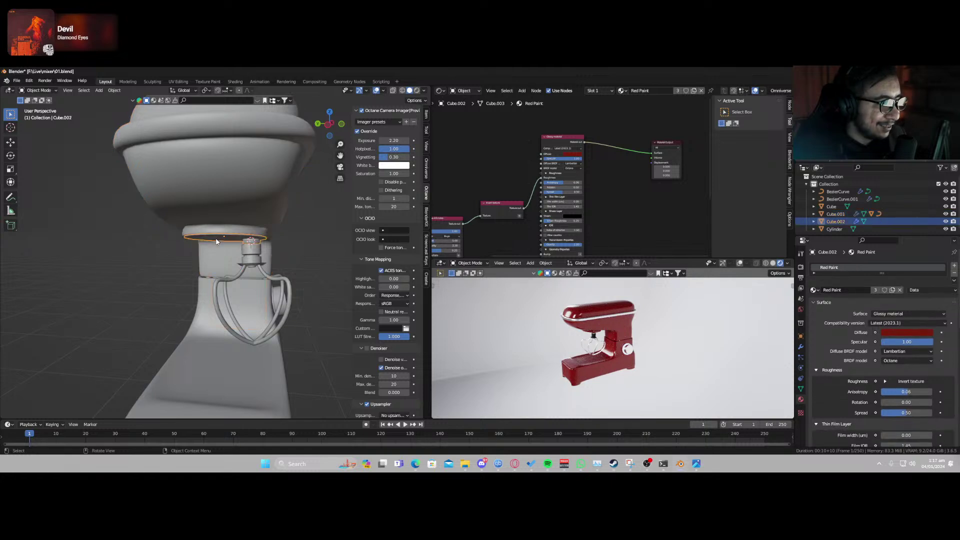
pyautogui.keyDown('shift'); pyautogui.click(240, 197); pyautogui.keyUp('shift')
pyautogui.hotkey('ctrl', 'p')
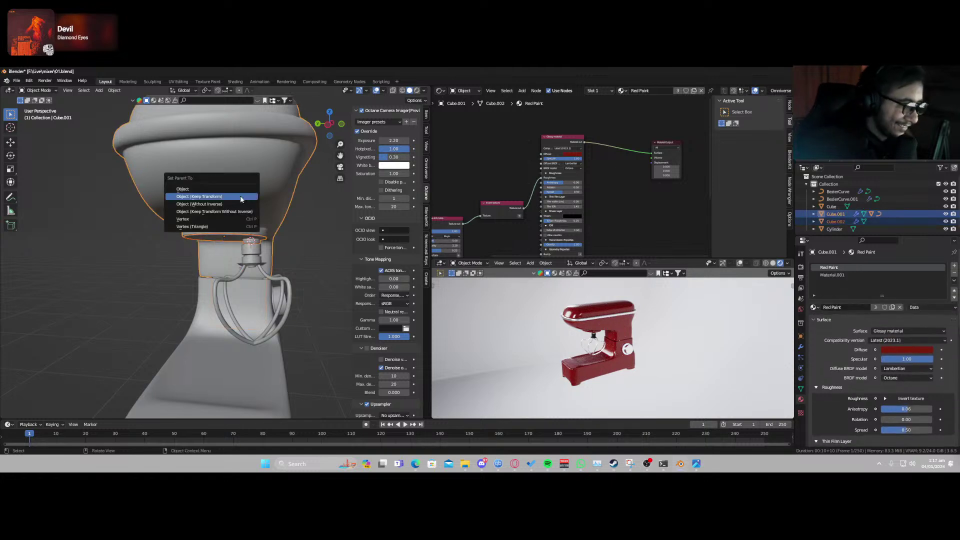
pyautogui.click(227, 197)
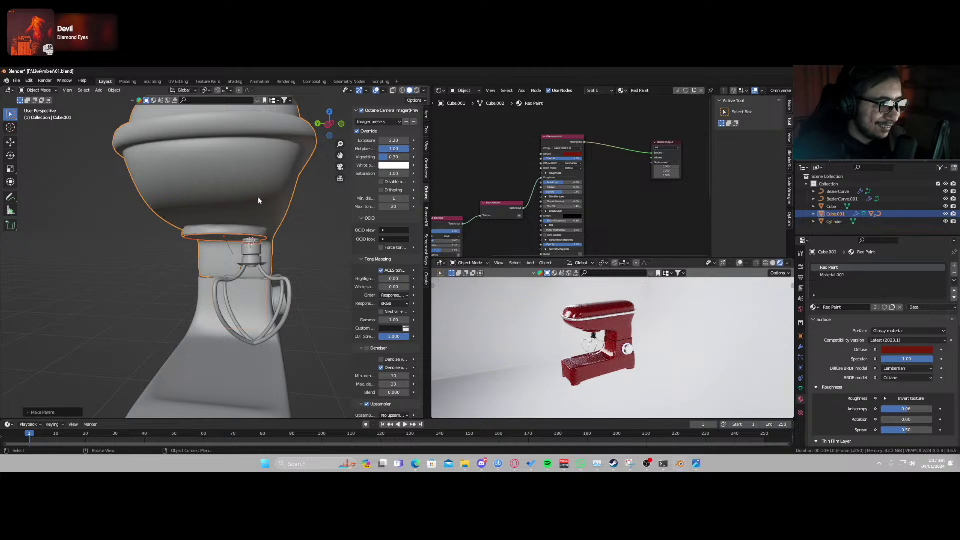
# Test the mixer head's tilt about the global Y axis again with the round plate attached.
pyautogui.press('r')
pyautogui.press('x')
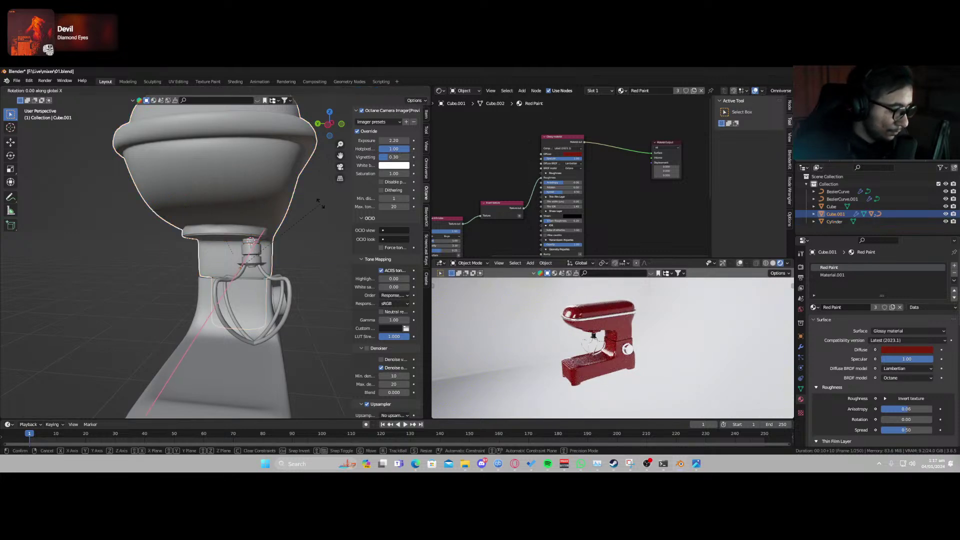
pyautogui.press('y')
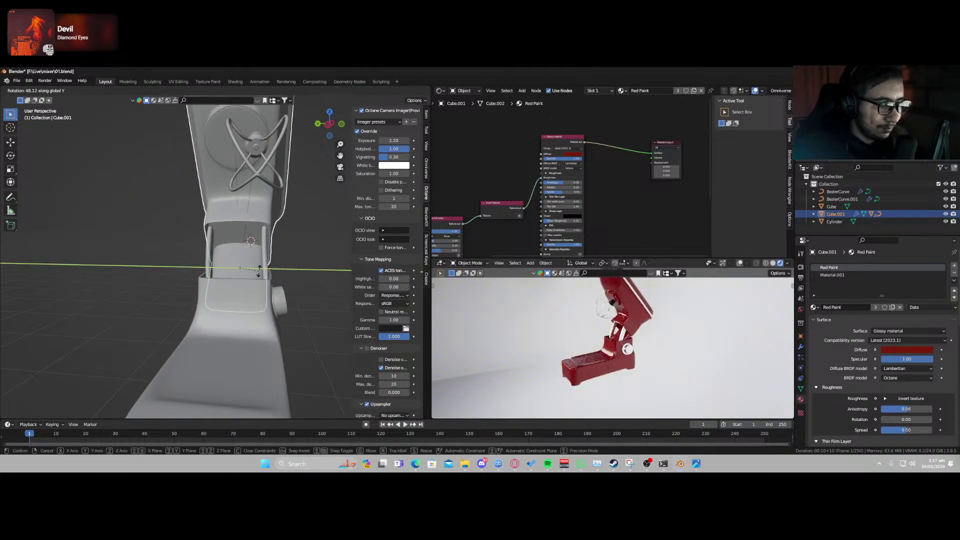
pyautogui.rightClick(259, 271)
# Rotate the mixer head upward from the side view into a raised, open position.
pyautogui.moveTo(273, 291); pyautogui.dragTo(205, 293, button='middle')
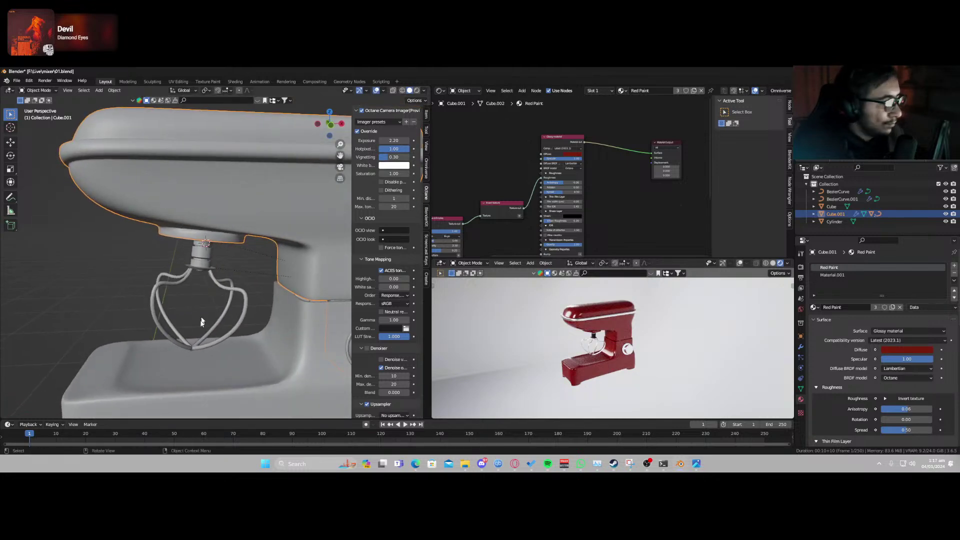
pyautogui.scroll(-5, 300, 248)
pyautogui.press('r')
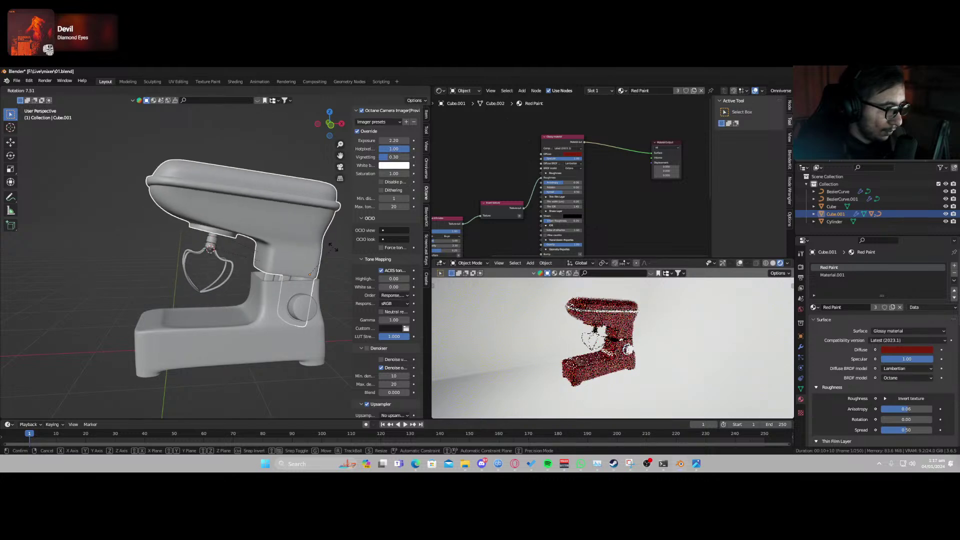
pyautogui.click(334, 265)
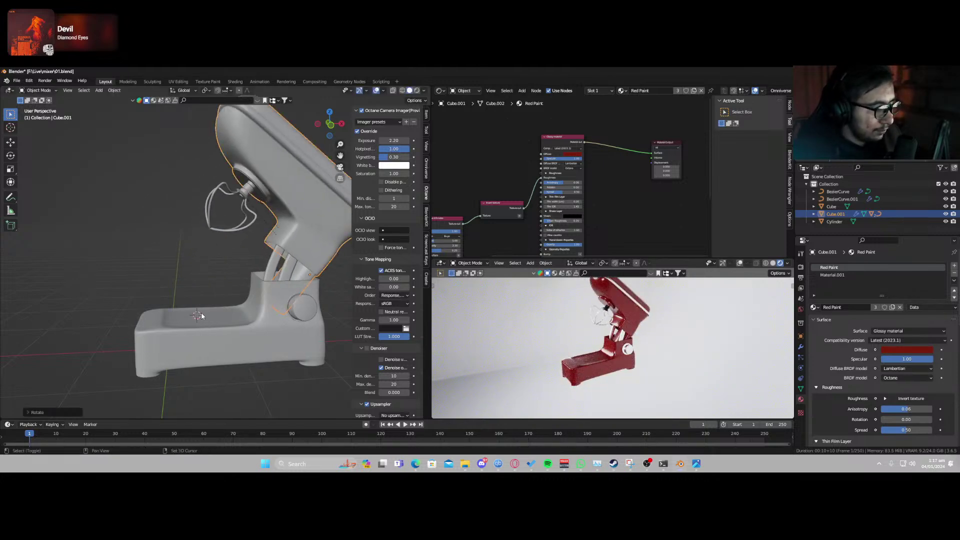
# Add a mesh circle on top of the mixer's base and fill it with a face.
pyautogui.moveTo(201, 317); pyautogui.dragTo(223, 311, button='middle')
pyautogui.hotkey('shift', 'a')
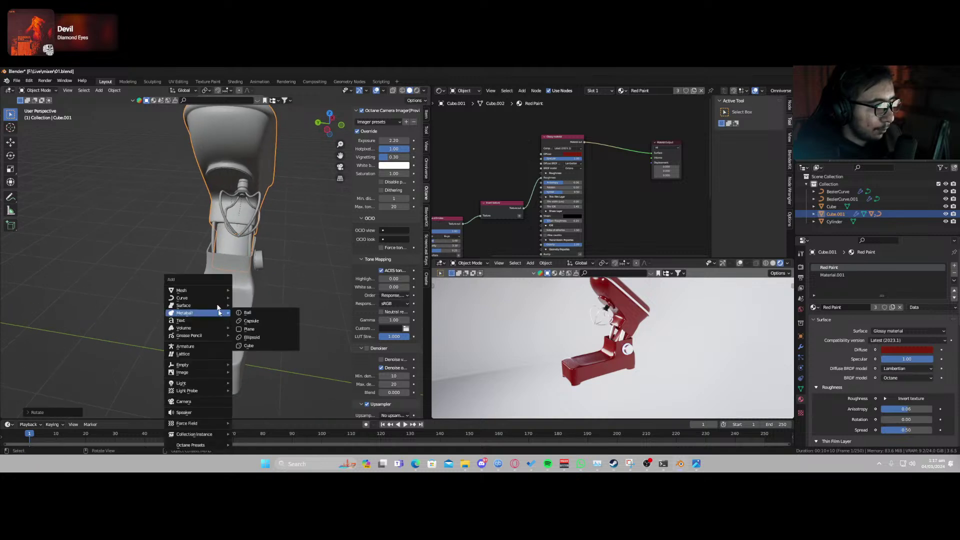
pyautogui.moveTo(215, 291)
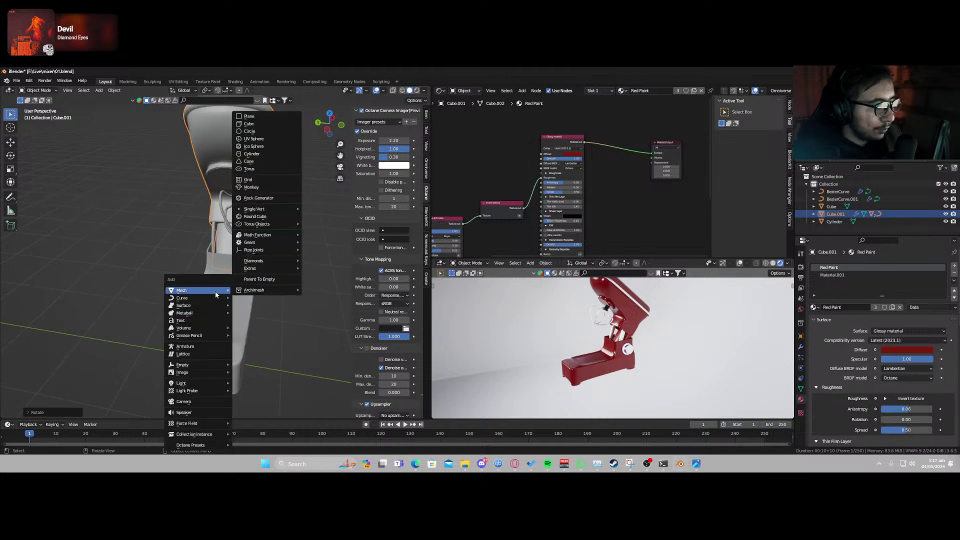
pyautogui.click(258, 131)
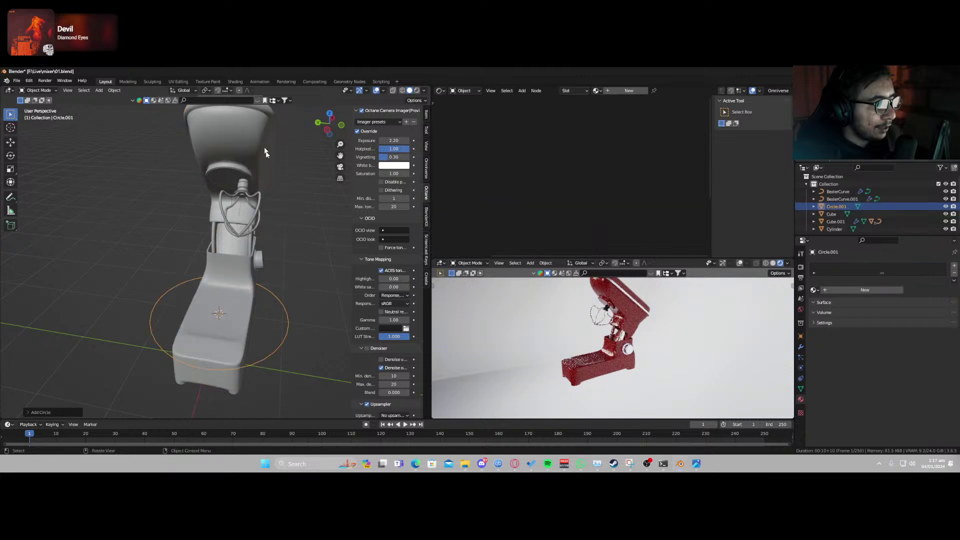
pyautogui.press('Tab')
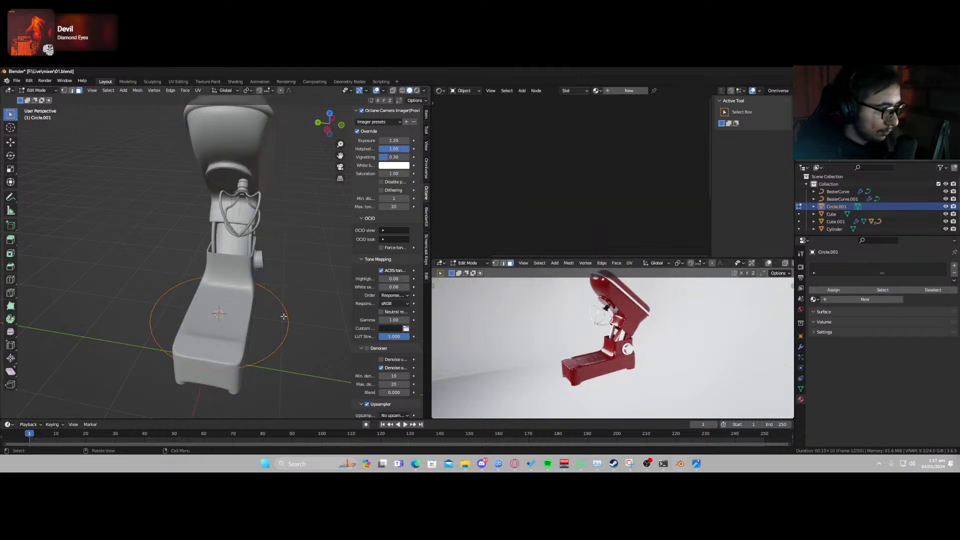
pyautogui.press('f')
pyautogui.press('Tab')
pyautogui.press('Tab')
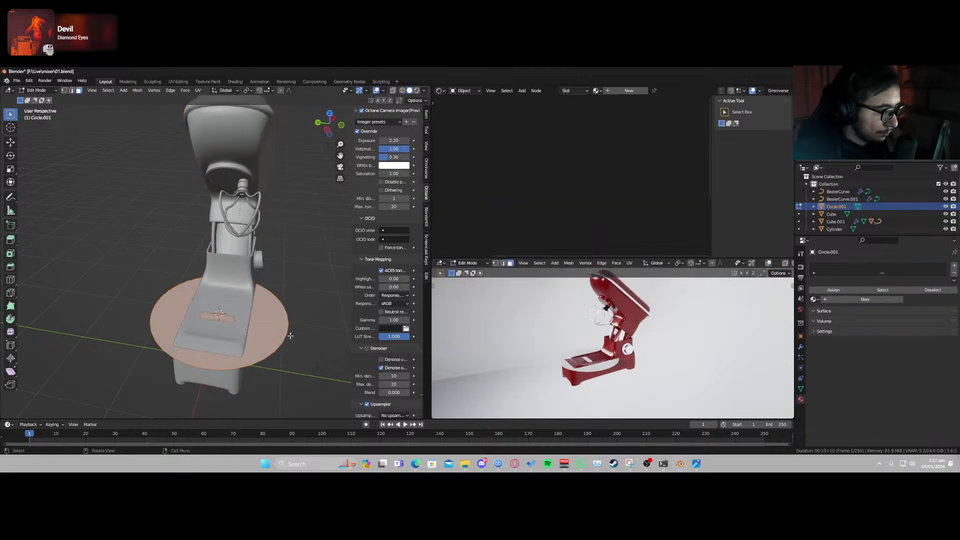
# Extrude the disc upward about 0.75 m and scale down its bottom face to form a tapered bowl.
pyautogui.press('e')
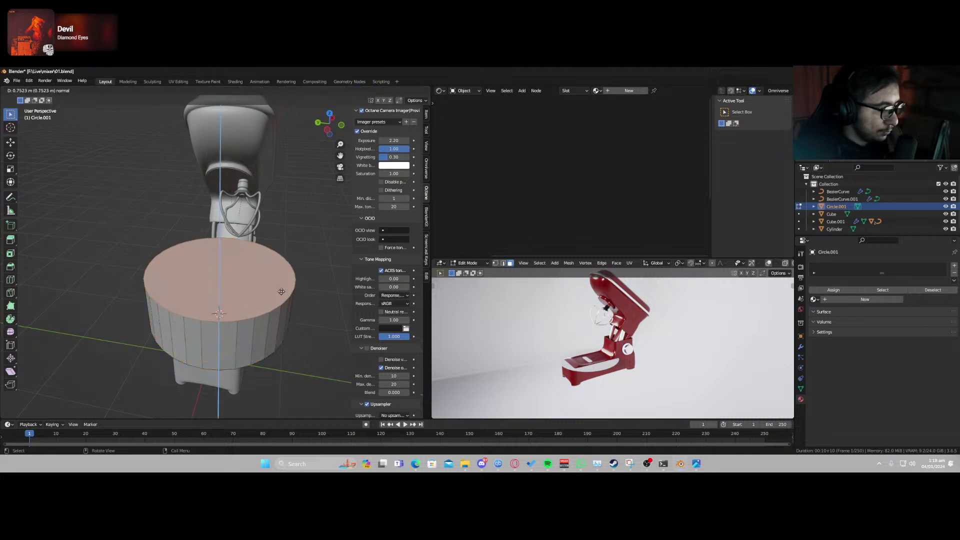
pyautogui.click(281, 291)
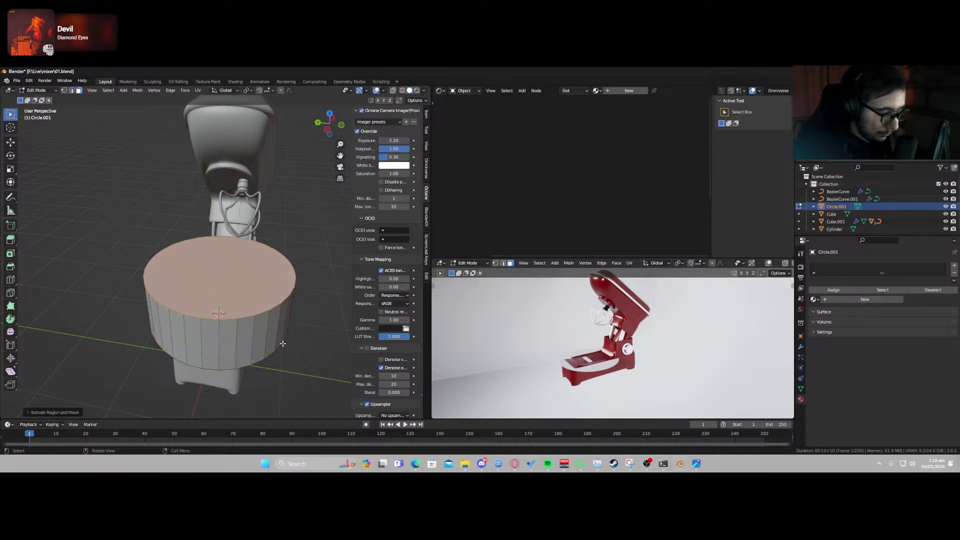
pyautogui.moveTo(284, 344); pyautogui.dragTo(264, 308, button='middle')
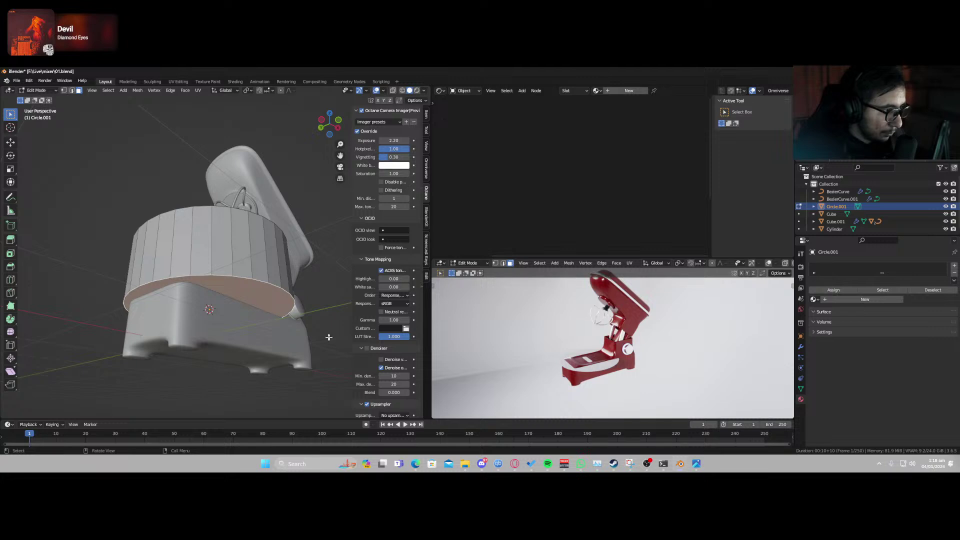
pyautogui.press('s')
pyautogui.click(286, 334)
pyautogui.moveTo(276, 268); pyautogui.dragTo(269, 331, button='middle')
pyautogui.press('Tab')
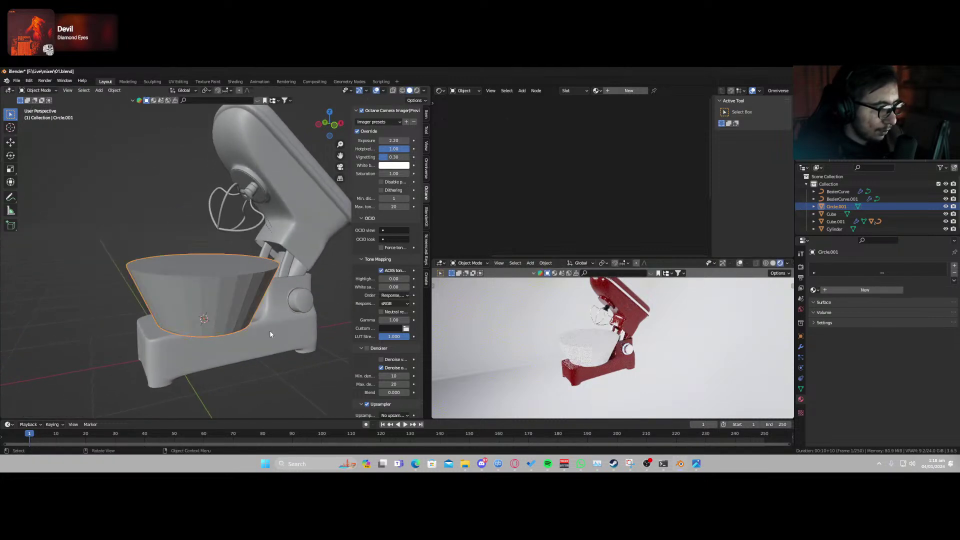
# Scale the whole tapered bowl down so that it fits on the mixer's base.
pyautogui.press('a')
pyautogui.click(241, 300)
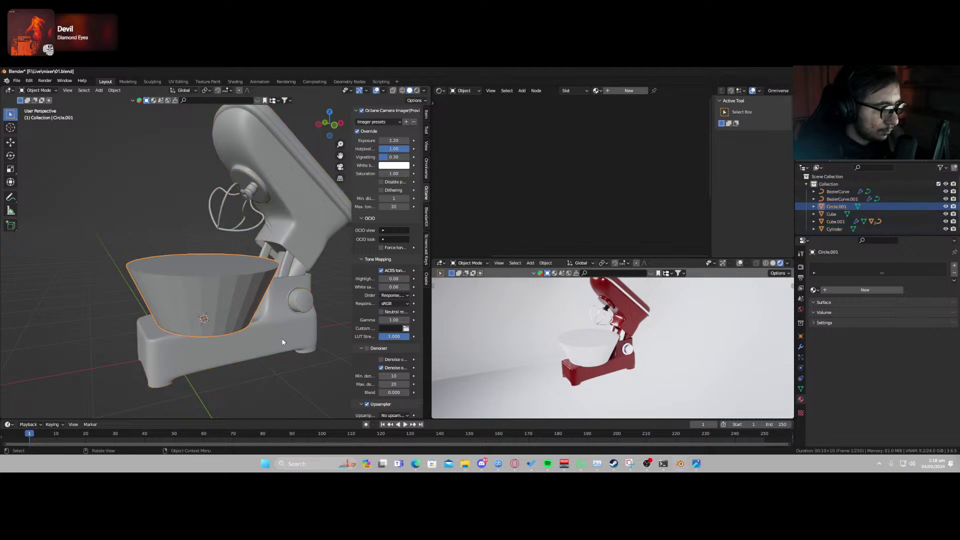
pyautogui.press('s')
pyautogui.rightClick(265, 337)
# Cut a centred edge loop around the bowl's wall and scale it outward by about 1.16 to round the sides.
pyautogui.press('Tab')
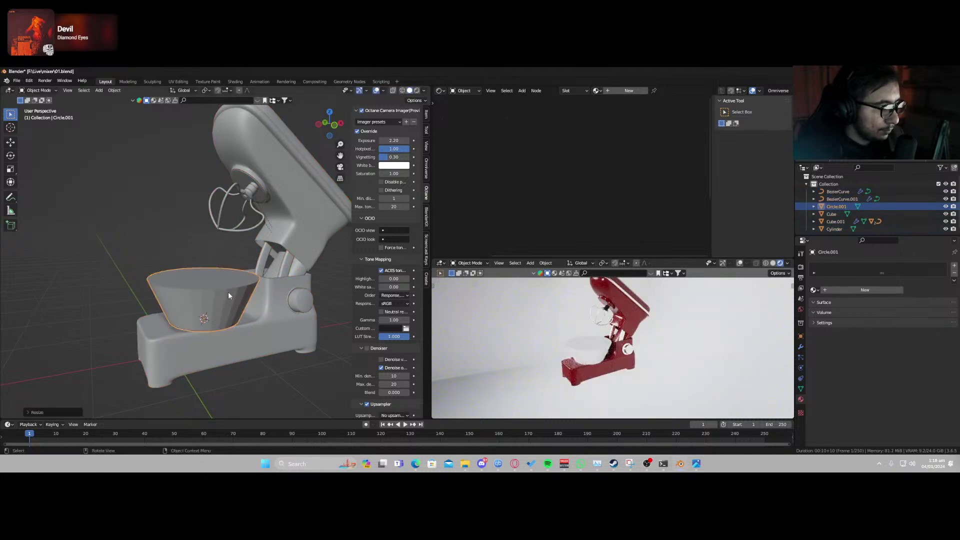
pyautogui.moveTo(228, 292)
pyautogui.mouseDown(button='middle')
pyautogui.moveTo(245, 313)
pyautogui.moveTo(224, 298)
pyautogui.mouseUp(button='middle')
pyautogui.hotkey('ctrl', 'r')
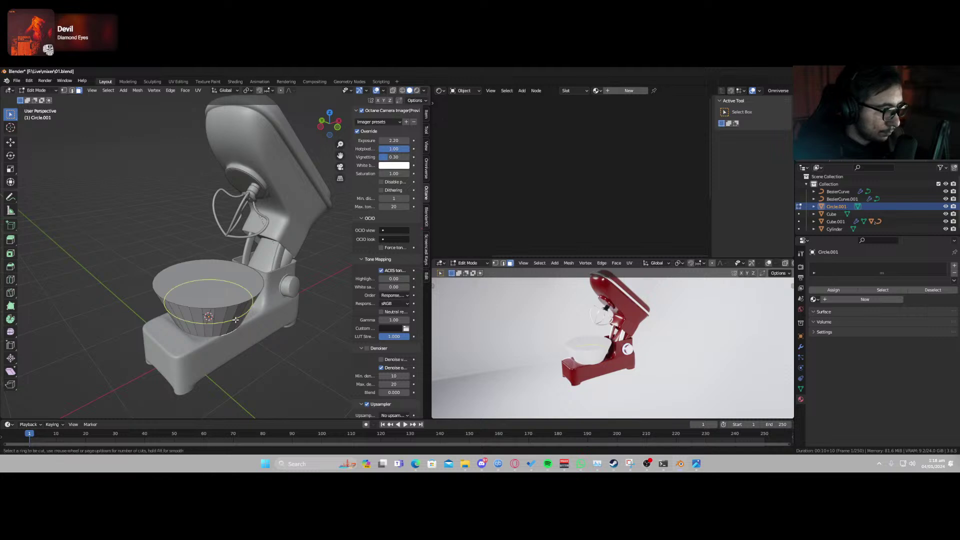
pyautogui.click(233, 318)
pyautogui.rightClick(236, 320)
pyautogui.press('s')
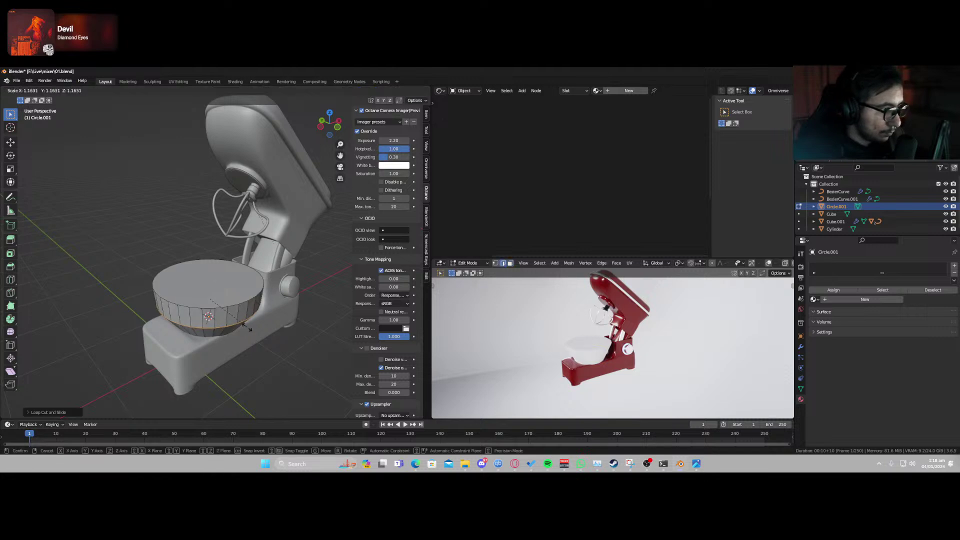
pyautogui.click(244, 322)
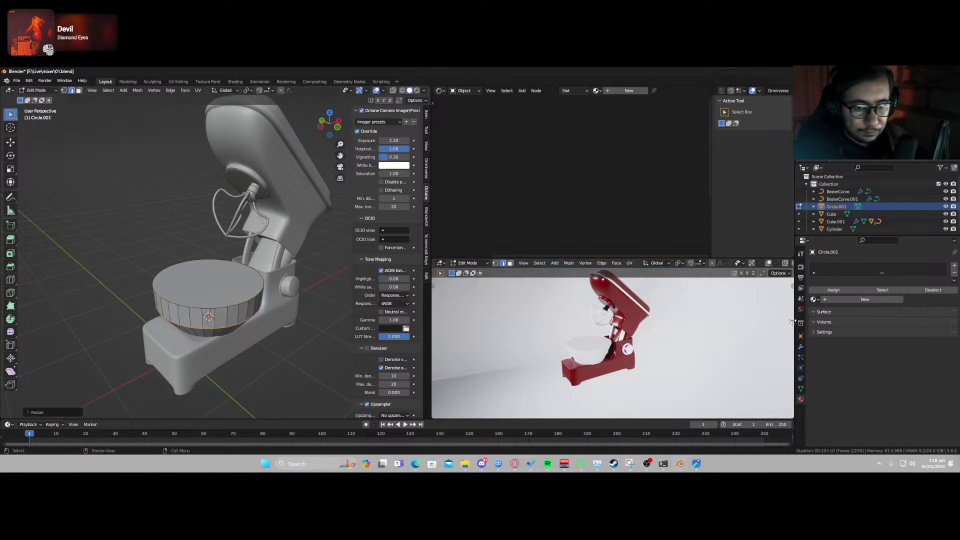
# Add a Subdivision Surface modifier to the bowl.
pyautogui.click(801, 348)
pyautogui.click(830, 267)
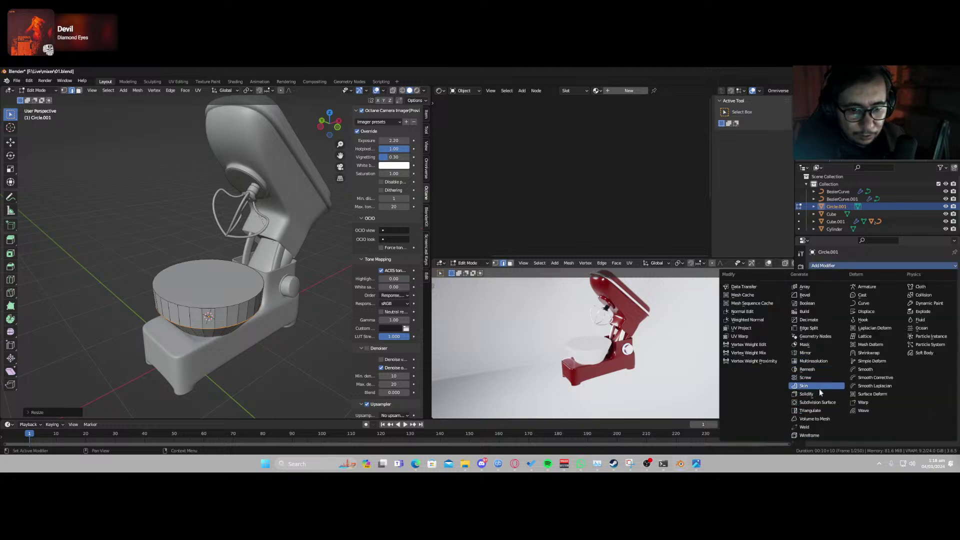
pyautogui.click(819, 402)
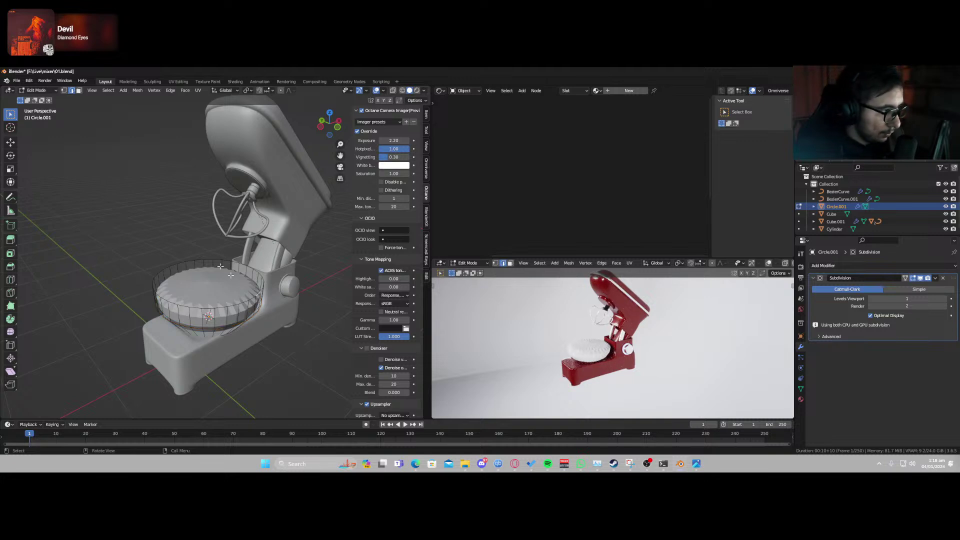
# Delete the bowl's top face to open it and shade the bowl smooth.
pyautogui.click(200, 281)
pyautogui.press('x')
pyautogui.click(202, 283)
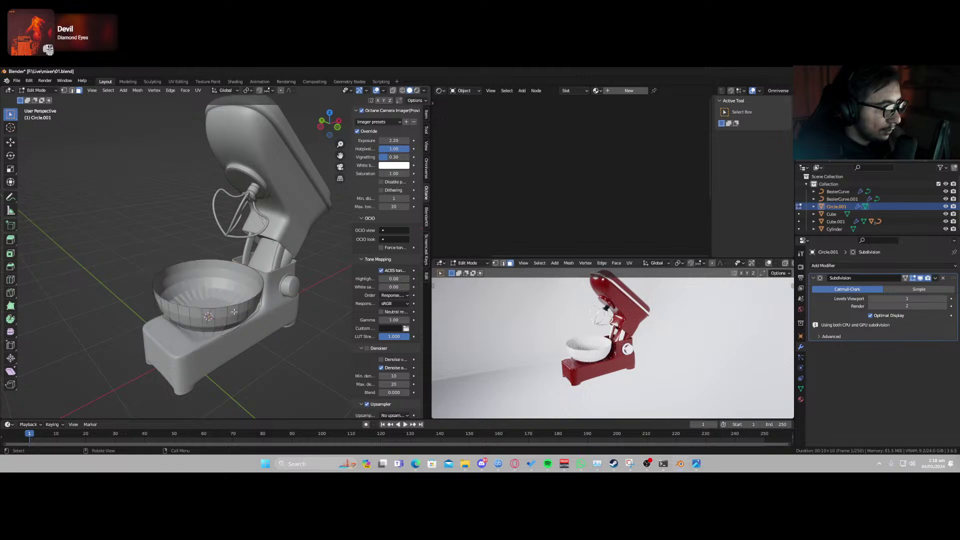
pyautogui.press('Tab')
pyautogui.rightClick(220, 293)
pyautogui.click(215, 302)
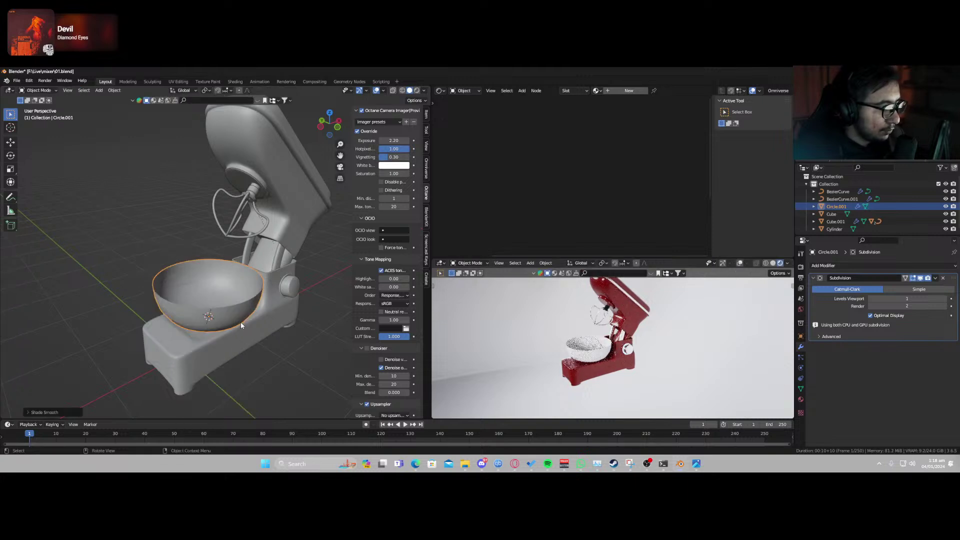
# Add a Solidify modifier to the bowl with a thickness of 0.06 m.
pyautogui.moveTo(241, 323)
pyautogui.mouseDown(button='middle')
pyautogui.moveTo(213, 327)
pyautogui.moveTo(230, 325)
pyautogui.mouseUp(button='middle')
pyautogui.click(830, 266)
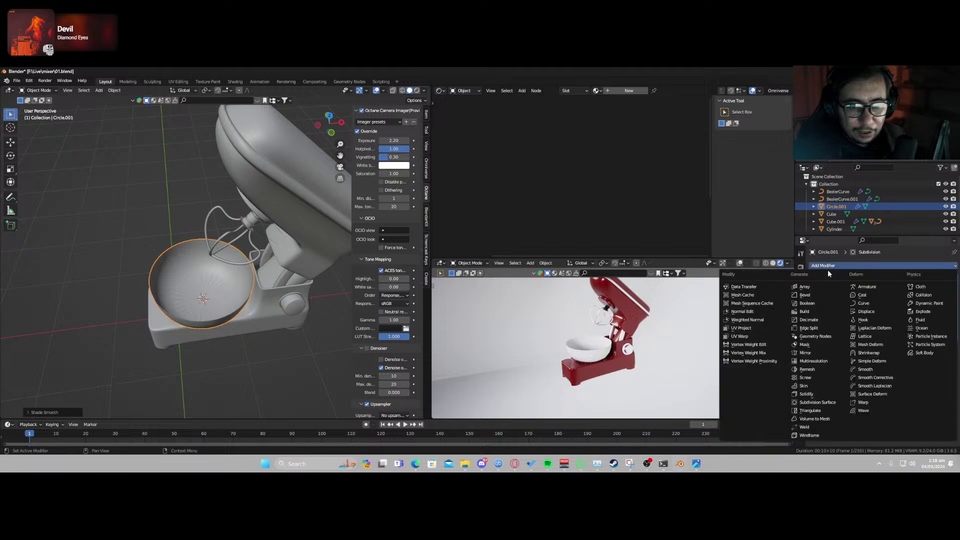
pyautogui.click(824, 395)
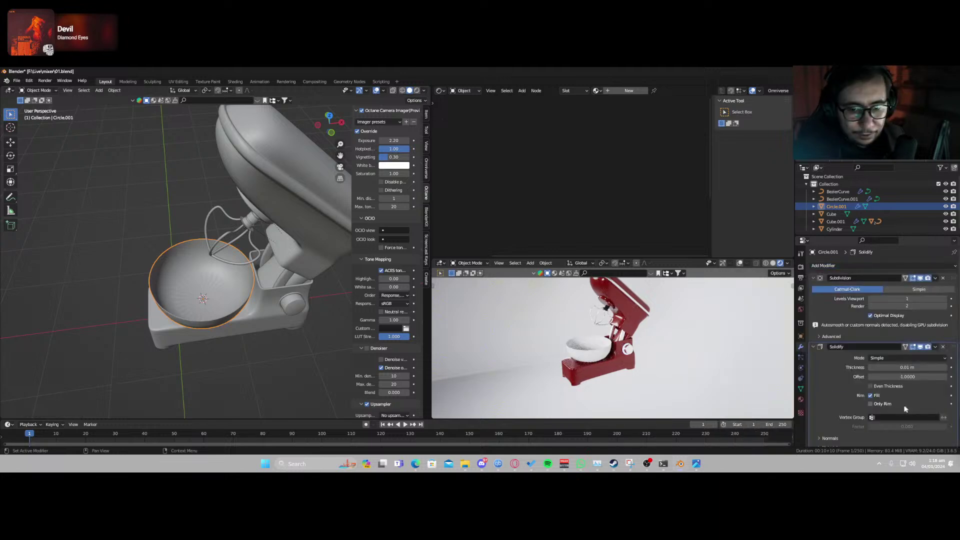
pyautogui.moveTo(890, 368); pyautogui.dragTo(908, 367)
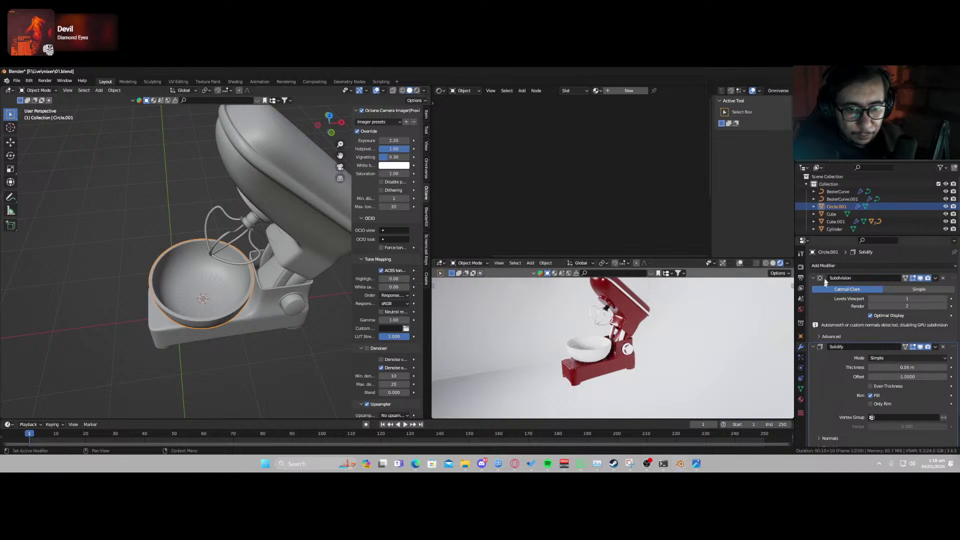
# Add a Bevel modifier with 4 segments to the bowl and reapply smooth shading.
pyautogui.click(831, 265)
pyautogui.click(813, 302)
pyautogui.scroll(-3, 841, 389)
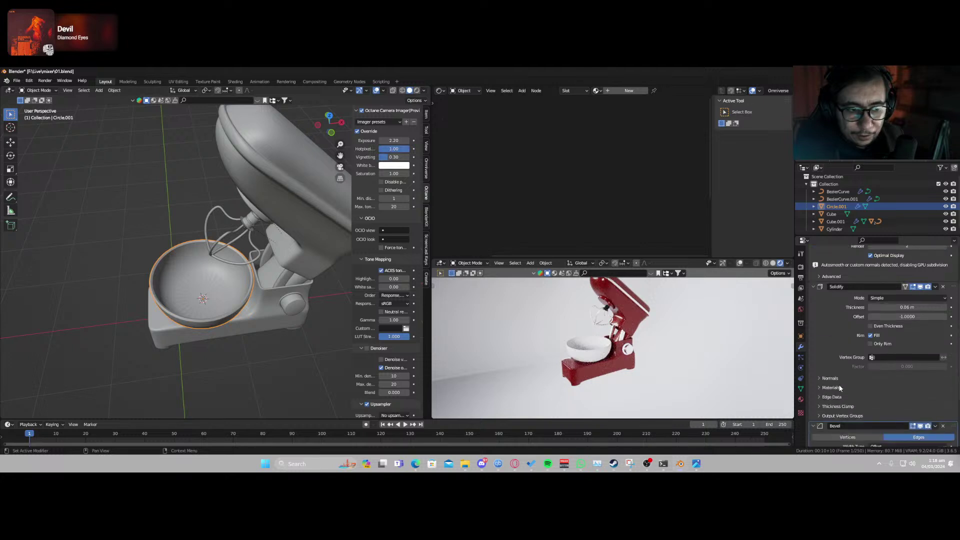
pyautogui.scroll(-4, 841, 389)
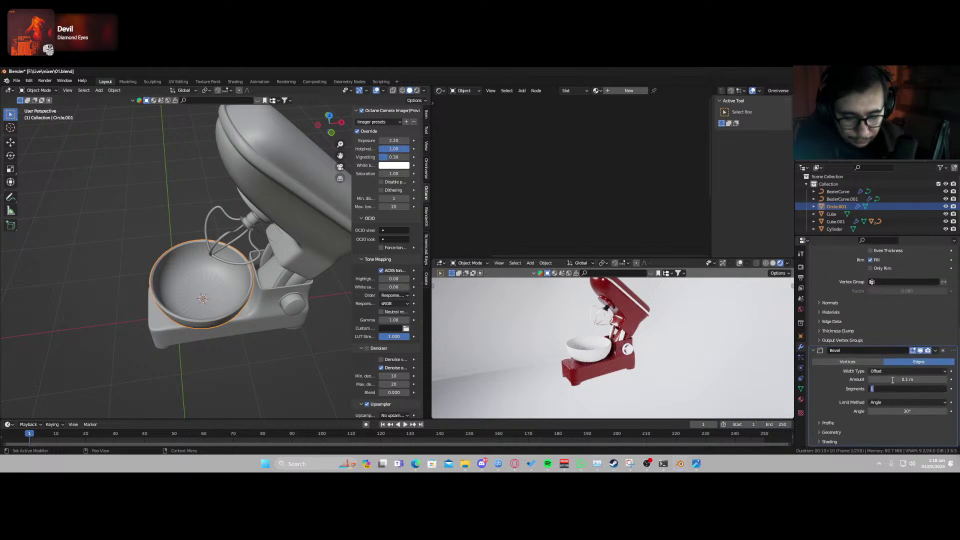
pyautogui.write('4')
pyautogui.press('Return')
pyautogui.rightClick(227, 291)
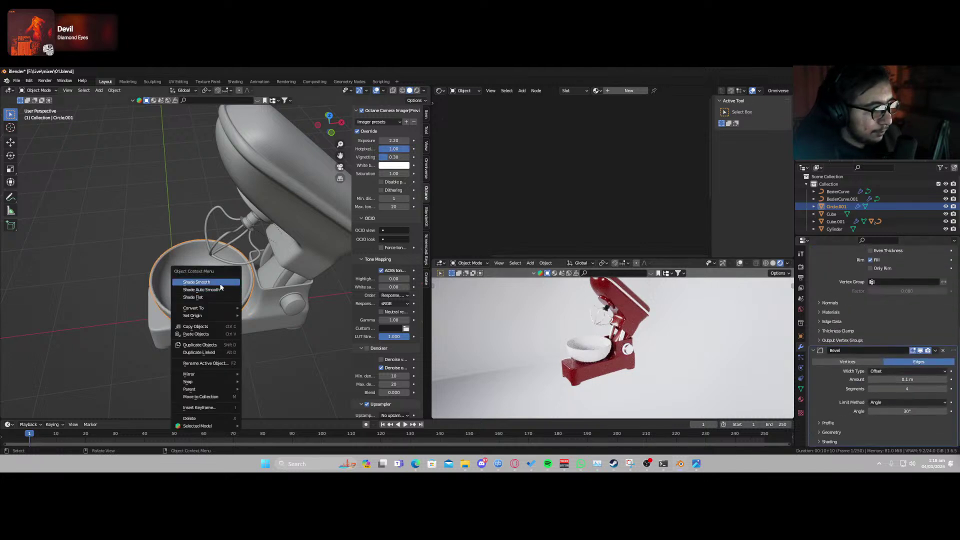
pyautogui.click(220, 288)
# Inset the bowl's bottom face twice using see-through display, creating two concentric rings of faces.
pyautogui.press('Tab')
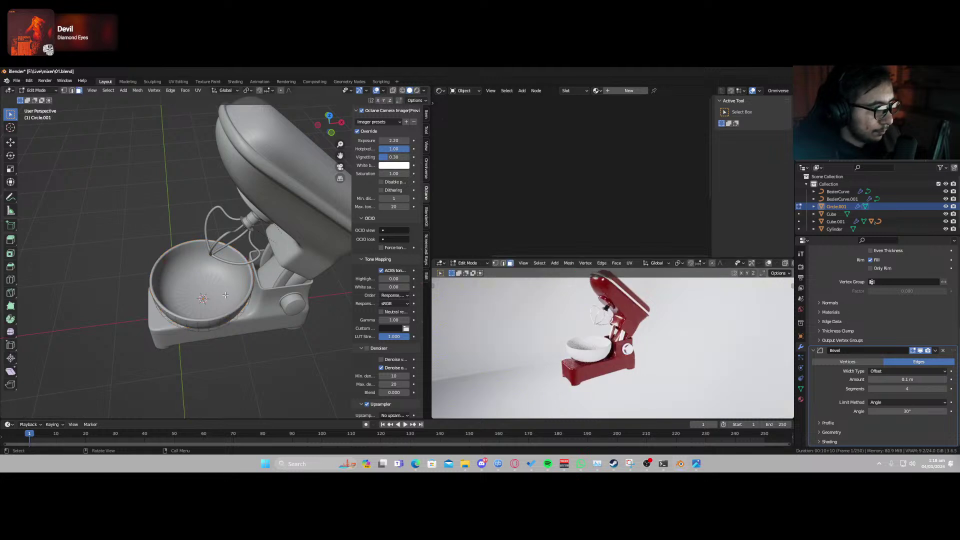
pyautogui.hotkey('alt', 'z')
pyautogui.click(210, 298)
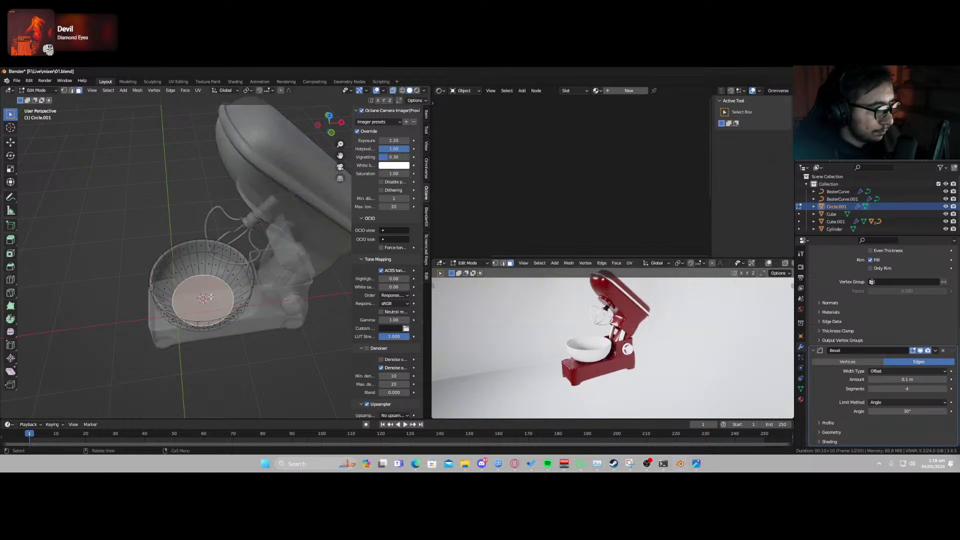
pyautogui.press('i')
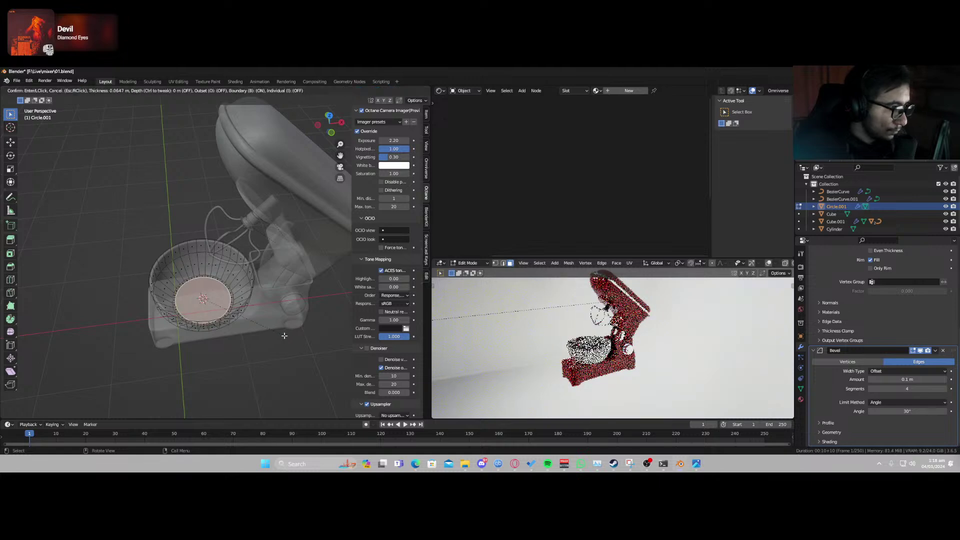
pyautogui.click(278, 341)
pyautogui.press('i')
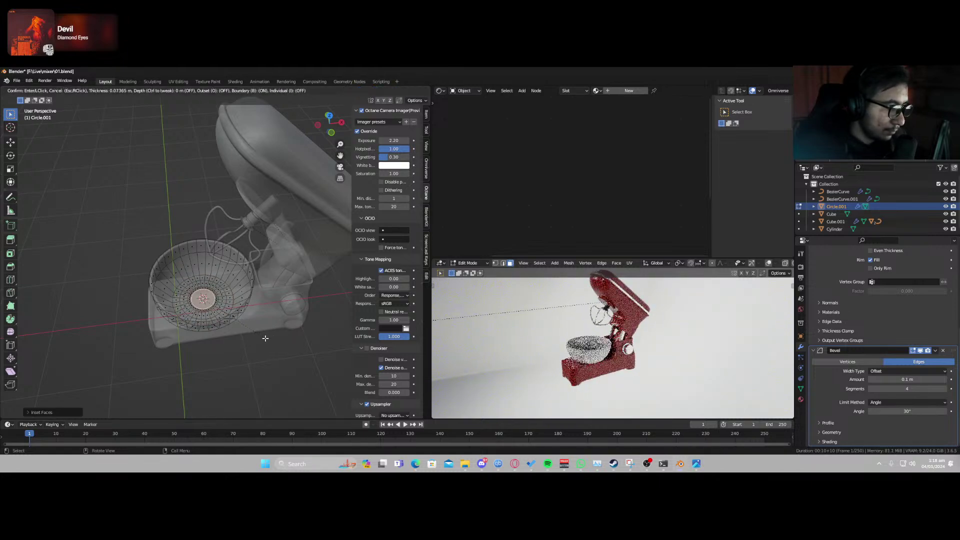
pyautogui.click(260, 334)
pyautogui.press('Tab')
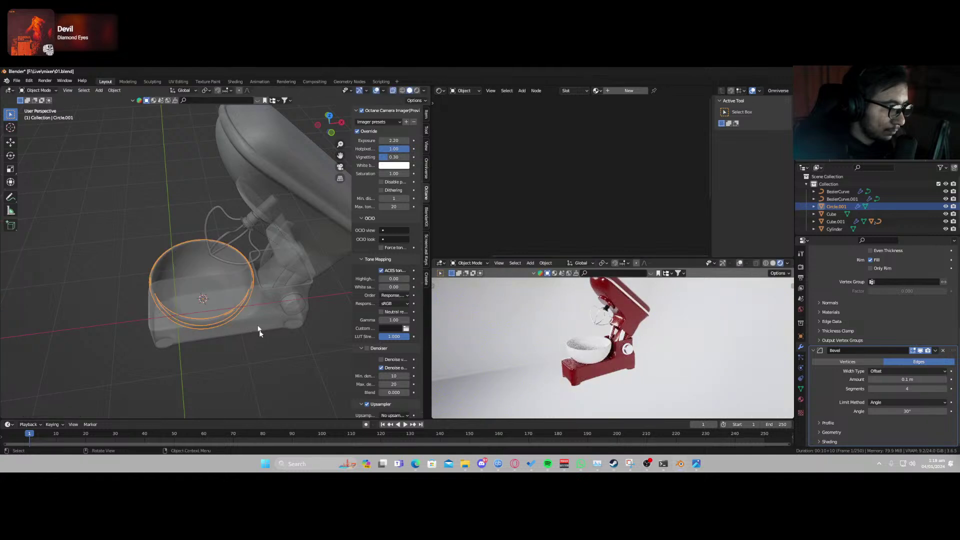
# Turn off see-through display and shade the inset bowl smooth.
pyautogui.hotkey('alt', 'z')
pyautogui.rightClick(235, 303)
pyautogui.click(235, 299)
pyautogui.moveTo(235, 299); pyautogui.dragTo(185, 298, button='middle')
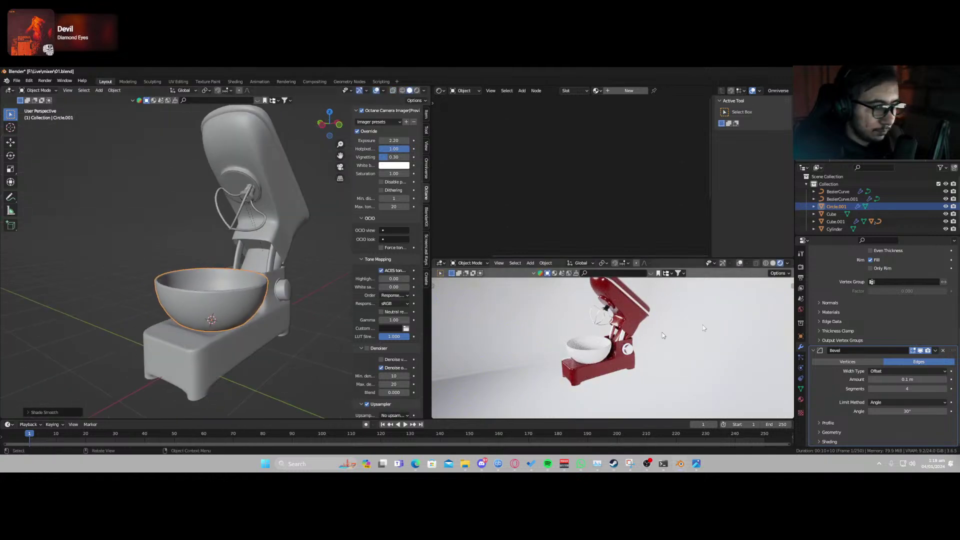
# Assign the existing metallic material Material.001 to the bowl.
pyautogui.click(801, 400)
pyautogui.click(814, 290)
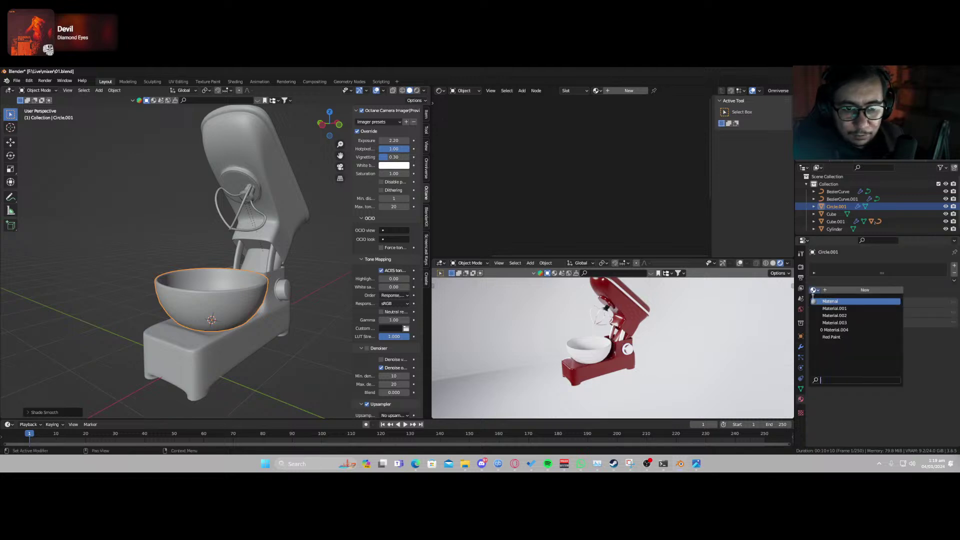
pyautogui.click(841, 305)
# Refresh the render preview by switching it to solid and back to rendered shading, dismissing the download manager notice.
pyautogui.press('z')
pyautogui.click(634, 366)
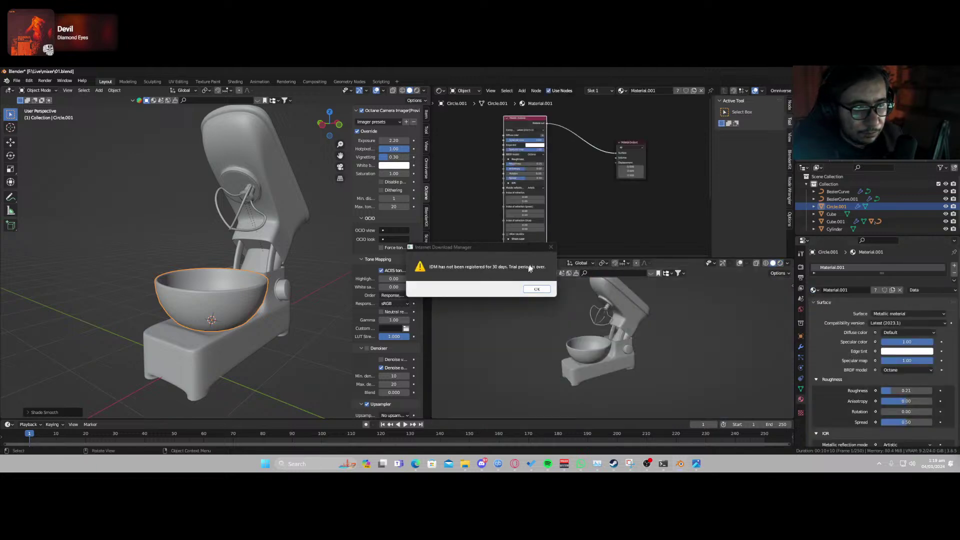
pyautogui.click(552, 247)
pyautogui.press('z')
pyautogui.click(583, 336)
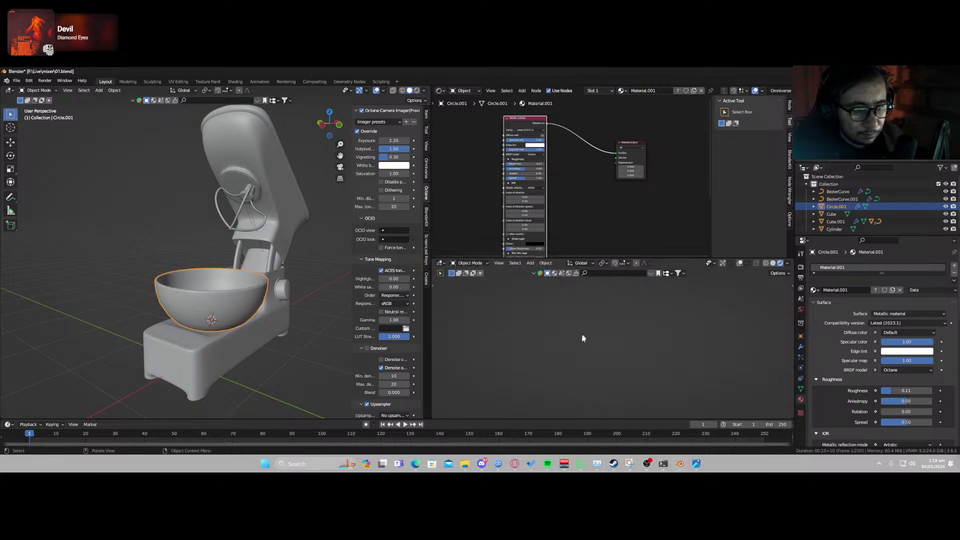
# Examine the metallic bowl on the mixer from several angles in the maximized render preview.
pyautogui.moveTo(605, 353); pyautogui.dragTo(680, 347, button='middle')
pyautogui.scroll(3, 604, 320)
pyautogui.scroll(-5, 604, 319)
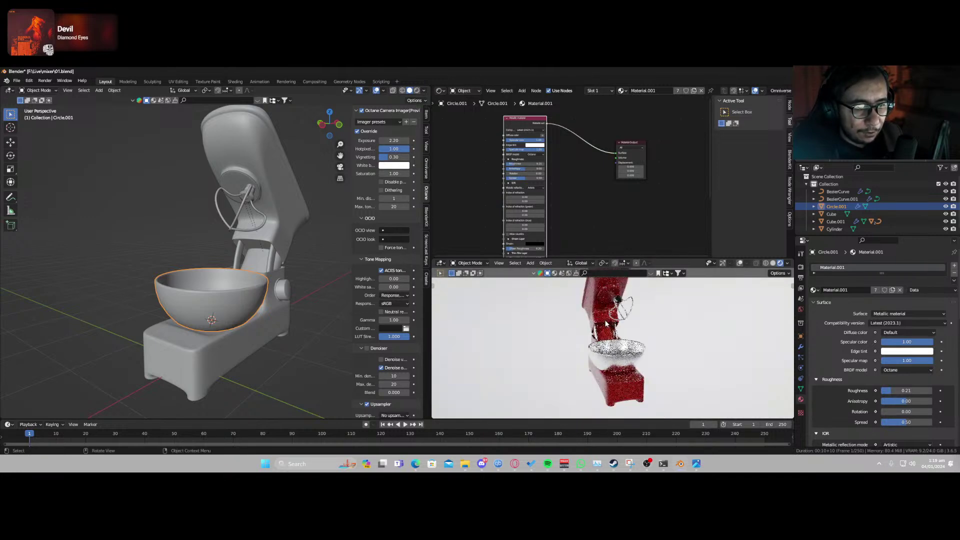
pyautogui.hotkey('ctrl', 'space')
pyautogui.moveTo(502, 295); pyautogui.dragTo(443, 288, button='middle')
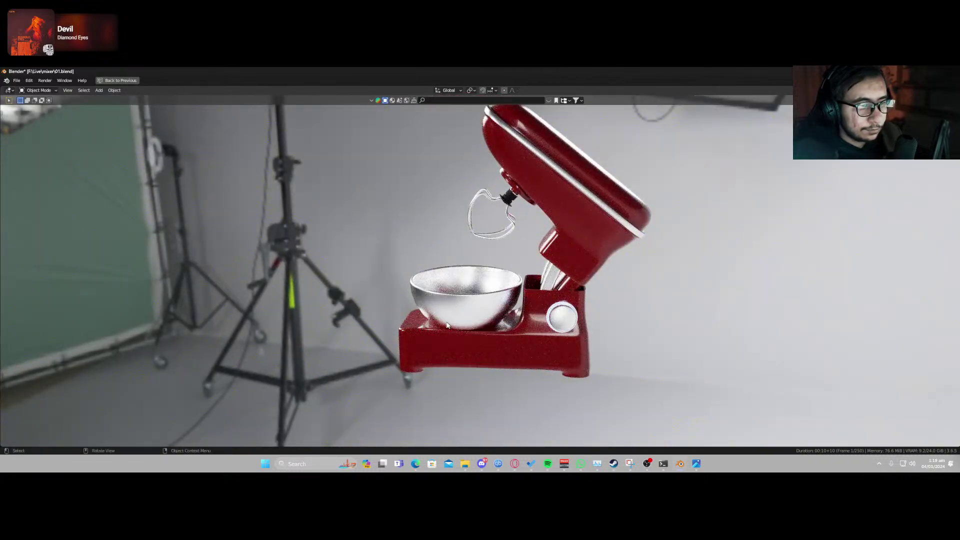
# Restore the split layout and rotate the mixer head about the X axis to lower it over the bowl.
pyautogui.moveTo(448, 325); pyautogui.dragTo(533, 305, button='middle')
pyautogui.hotkey('ctrl', 'space')
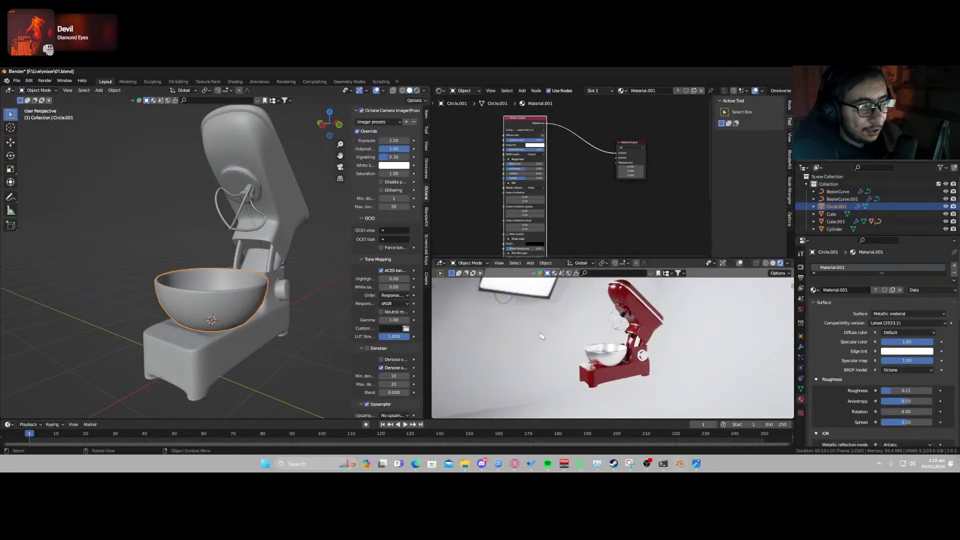
pyautogui.click(280, 235)
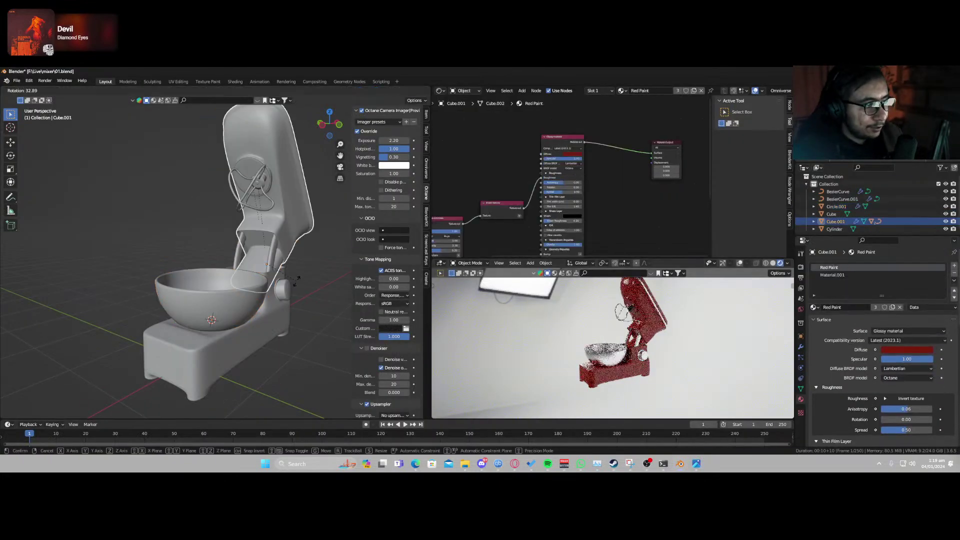
pyautogui.press('r')
pyautogui.press('x')
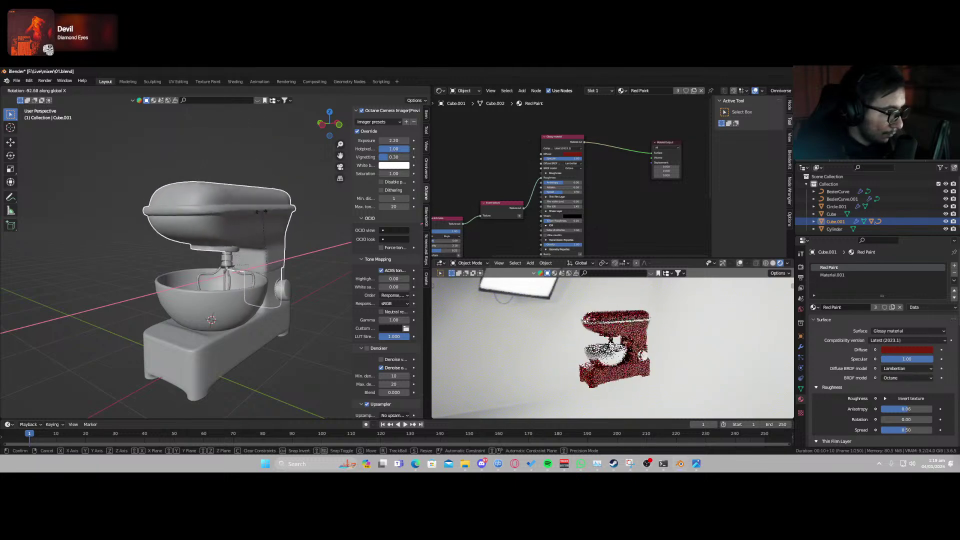
pyautogui.click(279, 245)
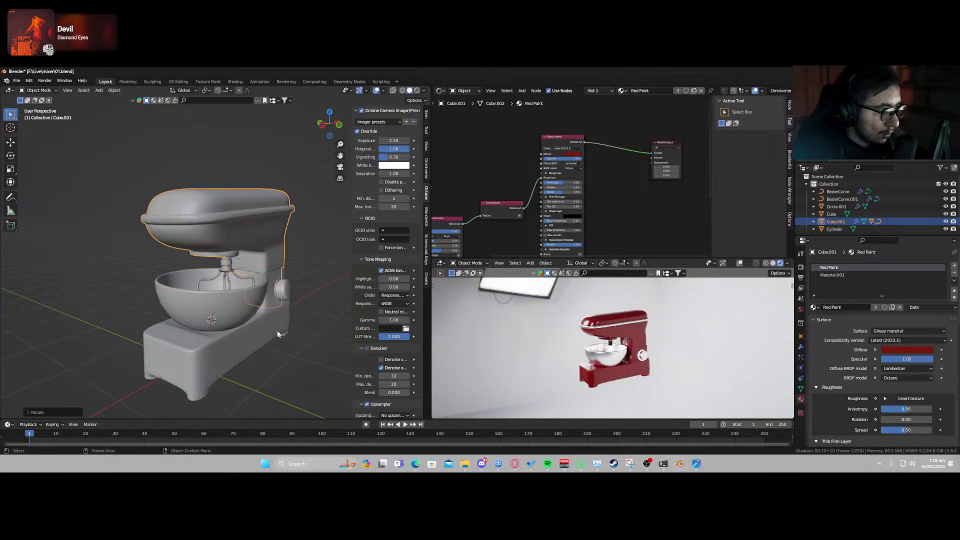
# Parent the mixer head to the base with Object (Keep Transform) and test the link by moving the base.
pyautogui.click(253, 348)
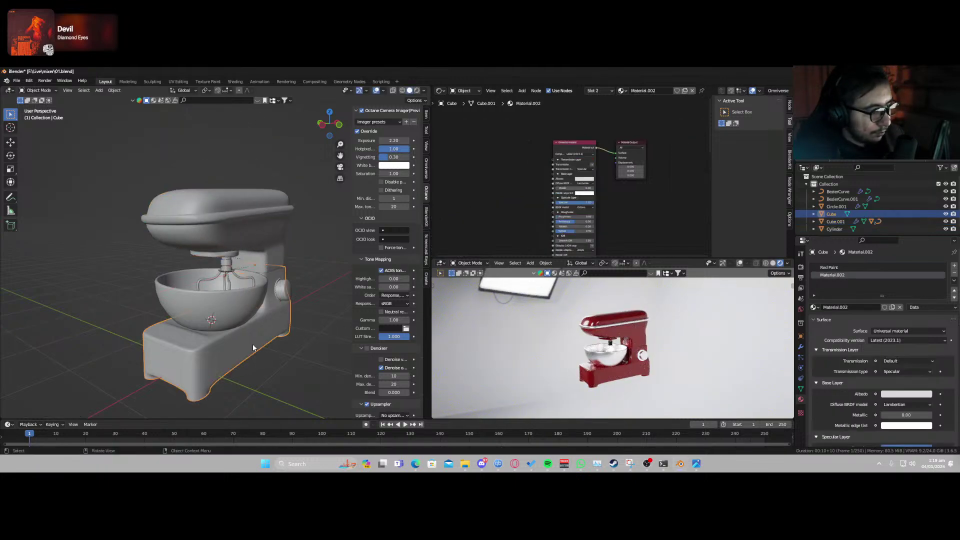
pyautogui.keyDown('shift'); pyautogui.click(270, 288); pyautogui.keyUp('shift')
pyautogui.keyDown('shift'); pyautogui.click(263, 340); pyautogui.keyUp('shift')
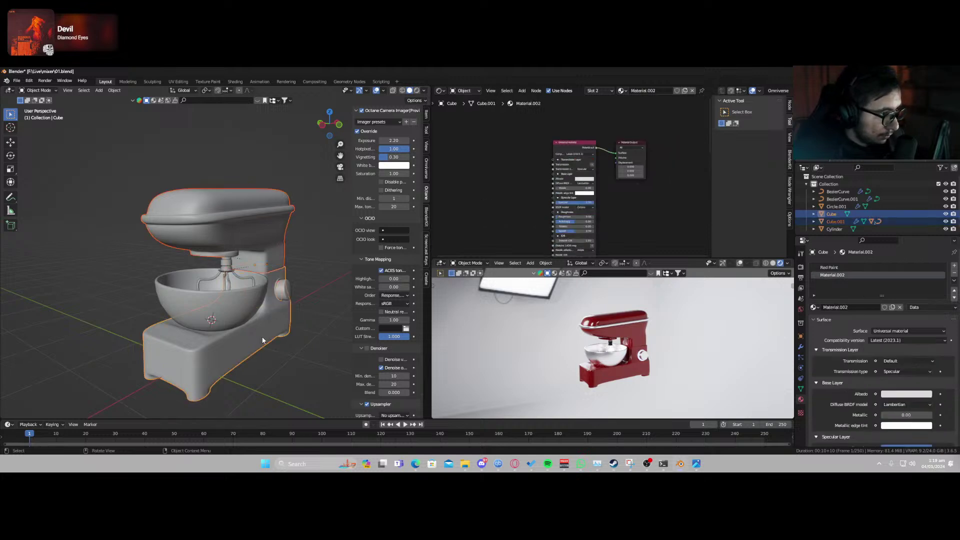
pyautogui.hotkey('ctrl', 'p')
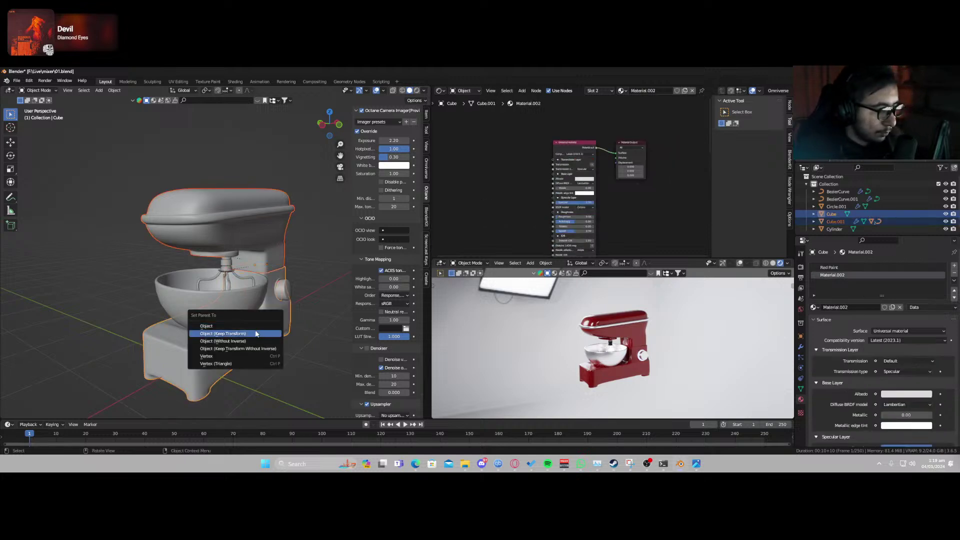
pyautogui.click(253, 335)
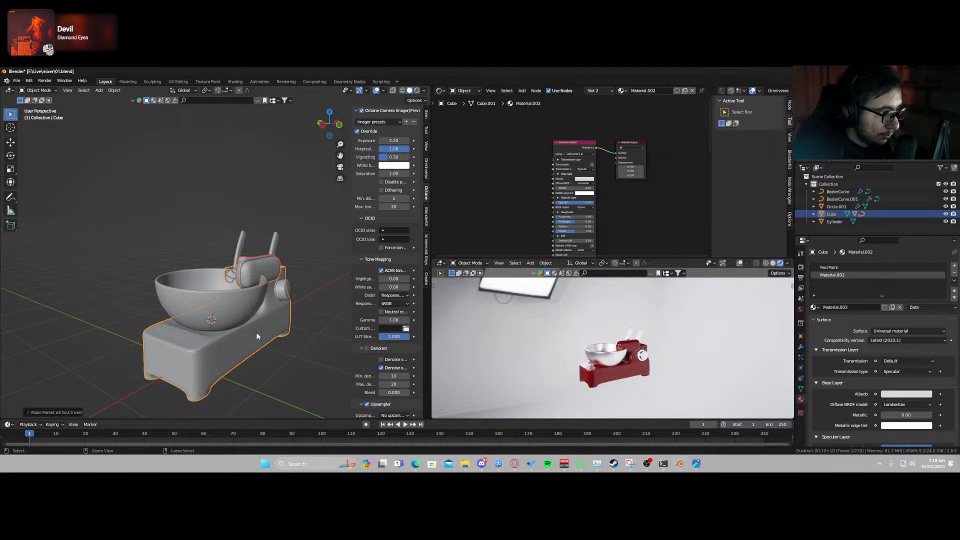
pyautogui.hotkey('ctrl', 'z')
pyautogui.hotkey('ctrl', 'p')
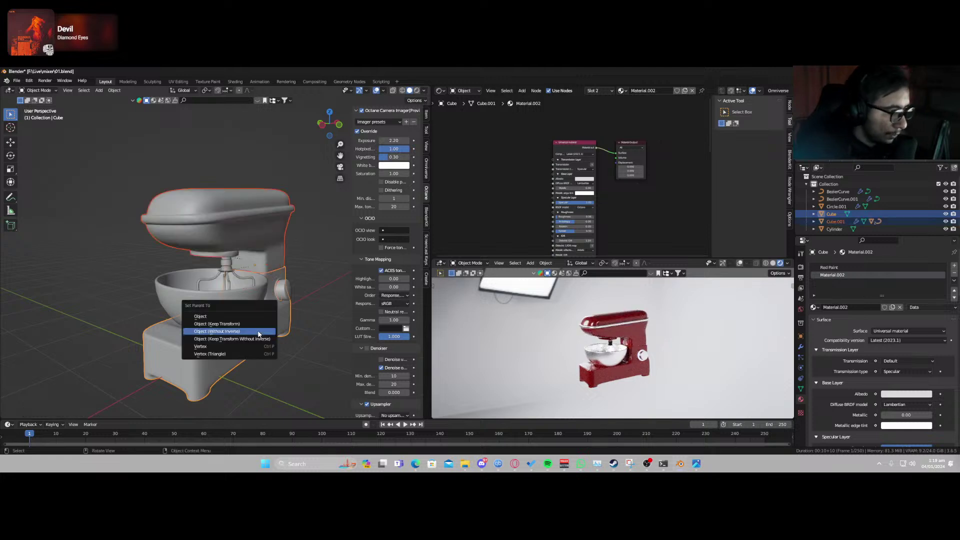
pyautogui.click(242, 324)
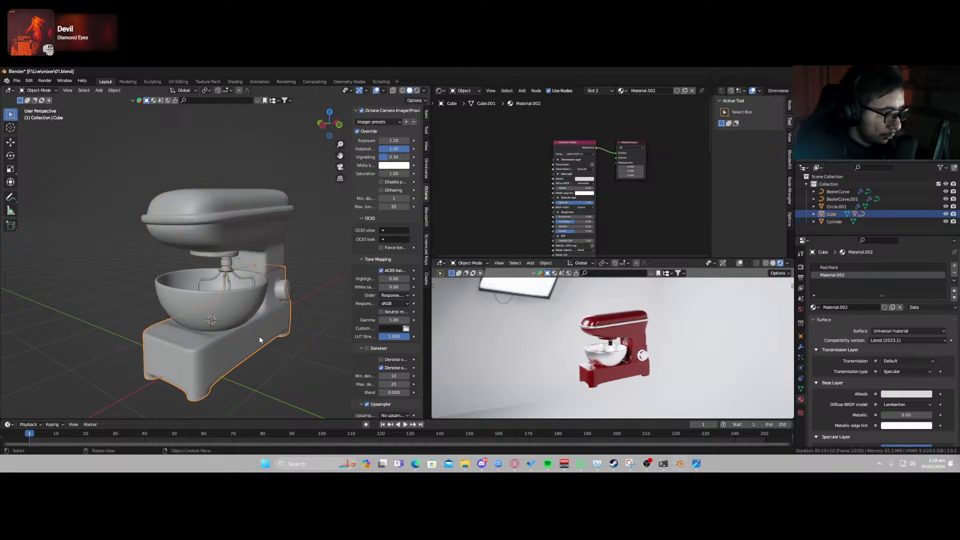
pyautogui.press('g')
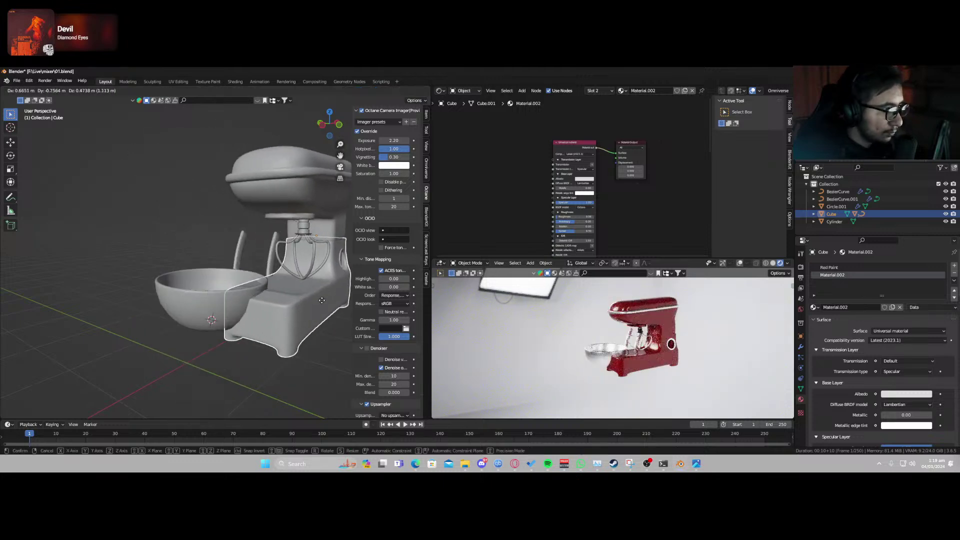
pyautogui.rightClick(276, 270)
# Using see-through display for selection, parent the two curved hinge arms to the base and test-move it.
pyautogui.hotkey('alt', 'z')
pyautogui.click(270, 255)
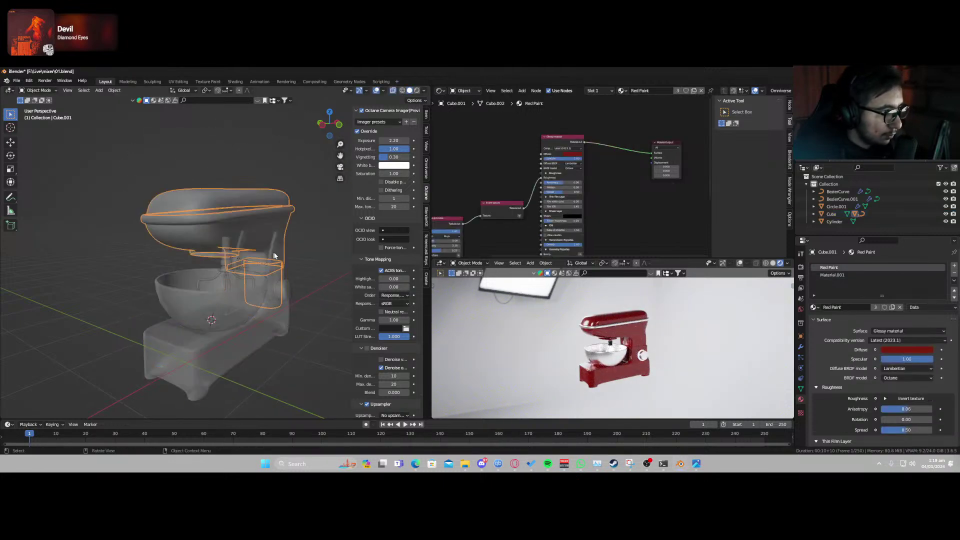
pyautogui.click(264, 252)
pyautogui.keyDown('shift'); pyautogui.click(240, 243); pyautogui.keyUp('shift')
pyautogui.keyDown('shift'); pyautogui.click(243, 244); pyautogui.keyUp('shift')
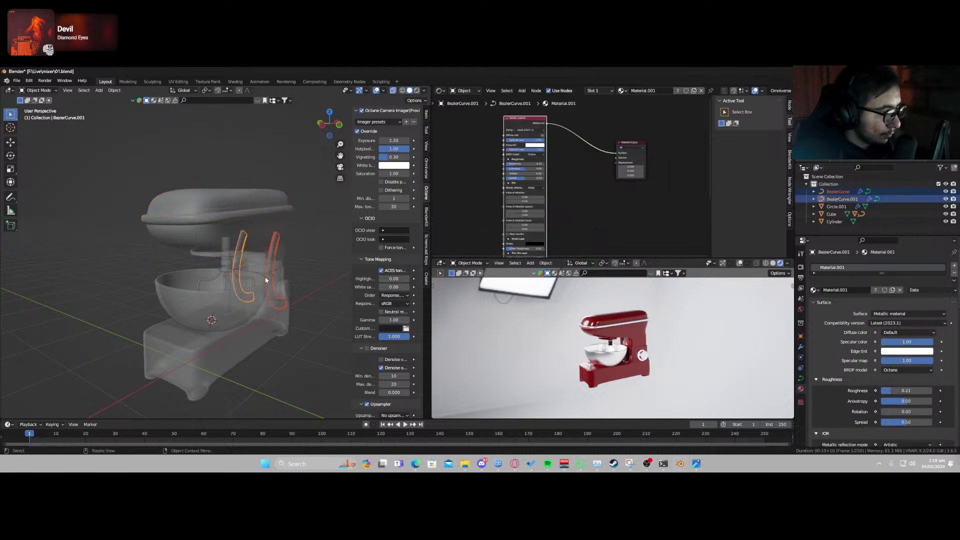
pyautogui.hotkey('alt', 'z')
pyautogui.keyDown('shift'); pyautogui.click(264, 331); pyautogui.keyUp('shift')
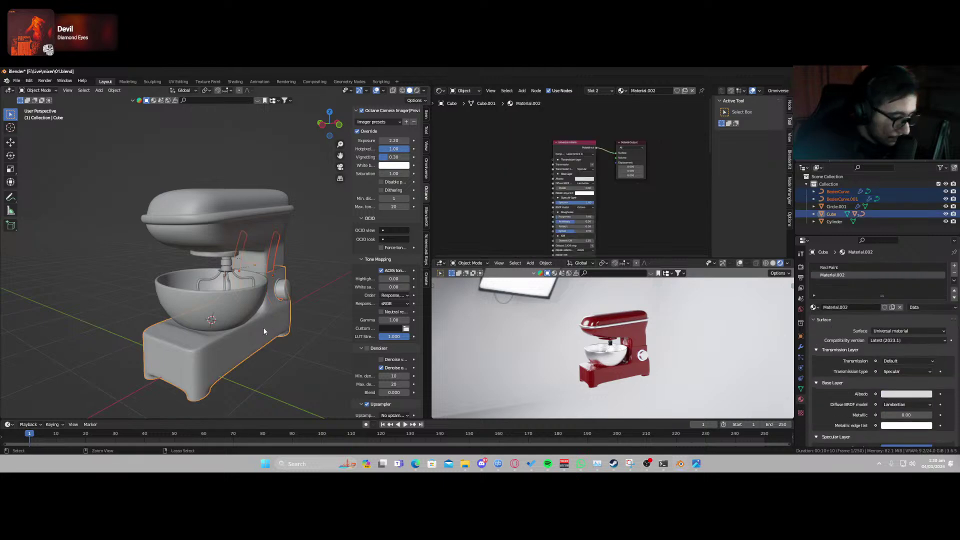
pyautogui.hotkey('ctrl', 'p')
pyautogui.click(265, 330)
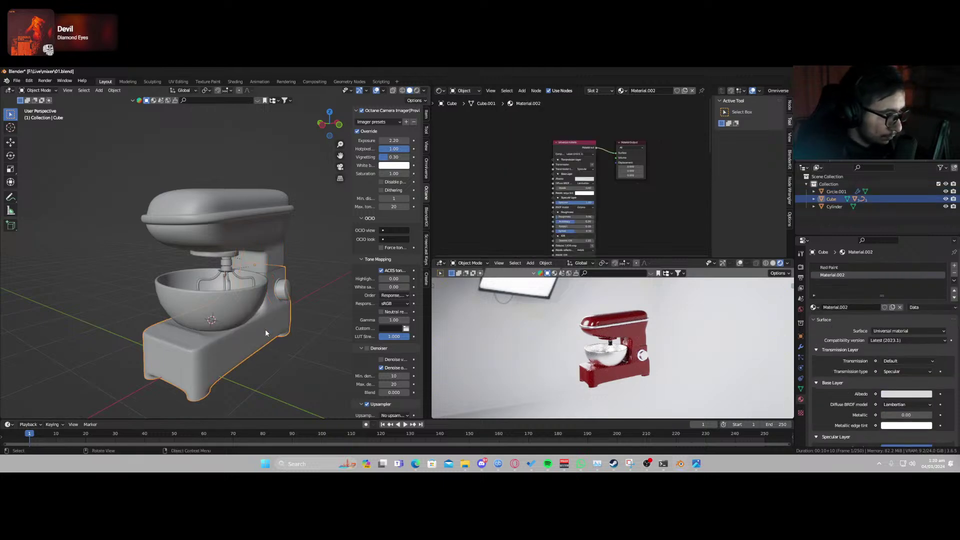
pyautogui.press('g')
pyautogui.rightClick(273, 288)
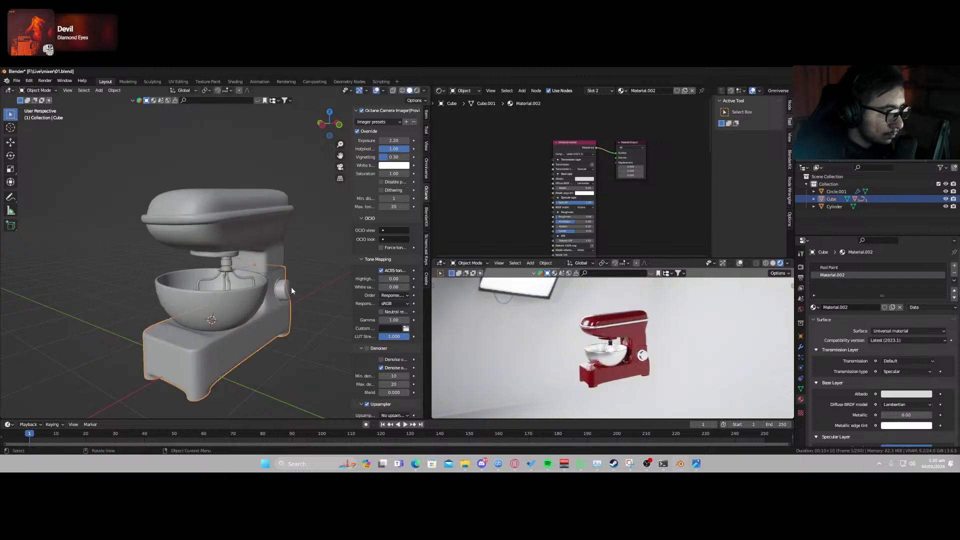
# Parent the bowl and the round side knob to the base and test-move it.
pyautogui.click(288, 288)
pyautogui.keyDown('shift'); pyautogui.click(223, 295); pyautogui.keyUp('shift')
pyautogui.keyDown('shift'); pyautogui.click(239, 339); pyautogui.keyUp('shift')
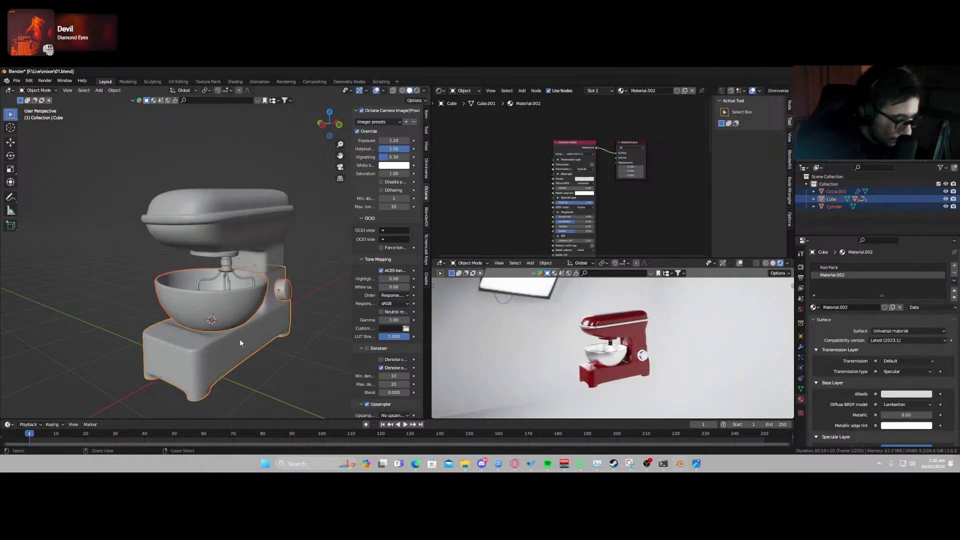
pyautogui.hotkey('ctrl', 'p')
pyautogui.click(239, 340)
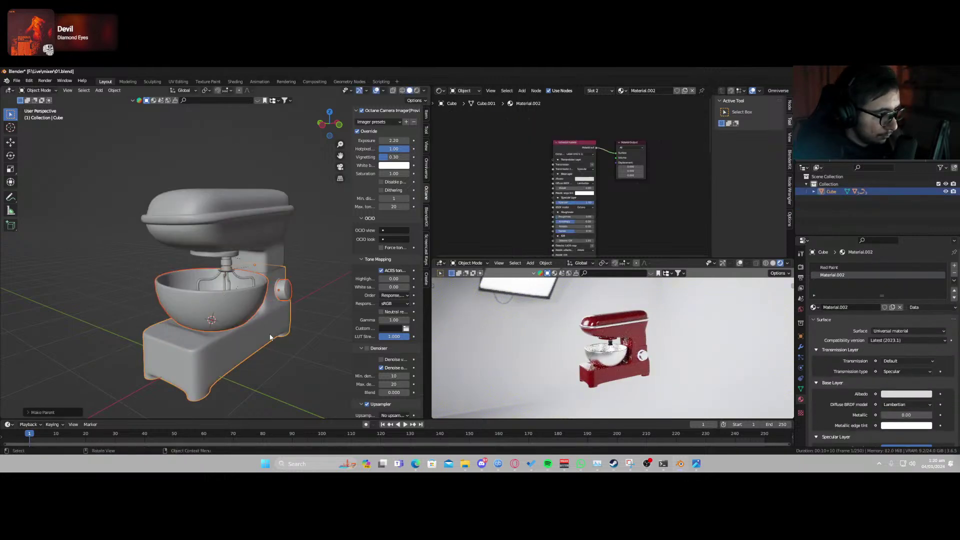
pyautogui.press('g')
pyautogui.rightClick(245, 361)
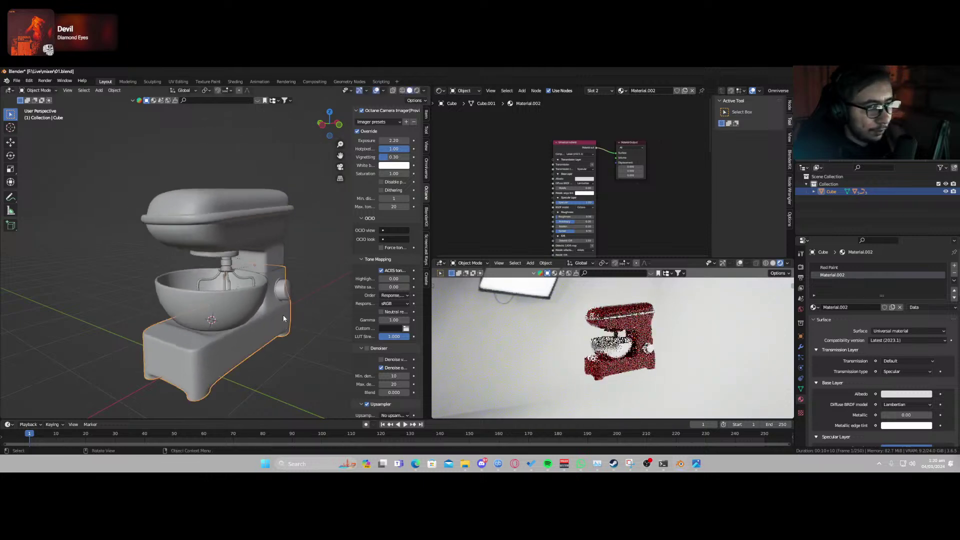
# Add a cube, flatten it along Z to about 0.13 of its height, and shrink it slightly overall.
pyautogui.scroll(-5, 302, 307)
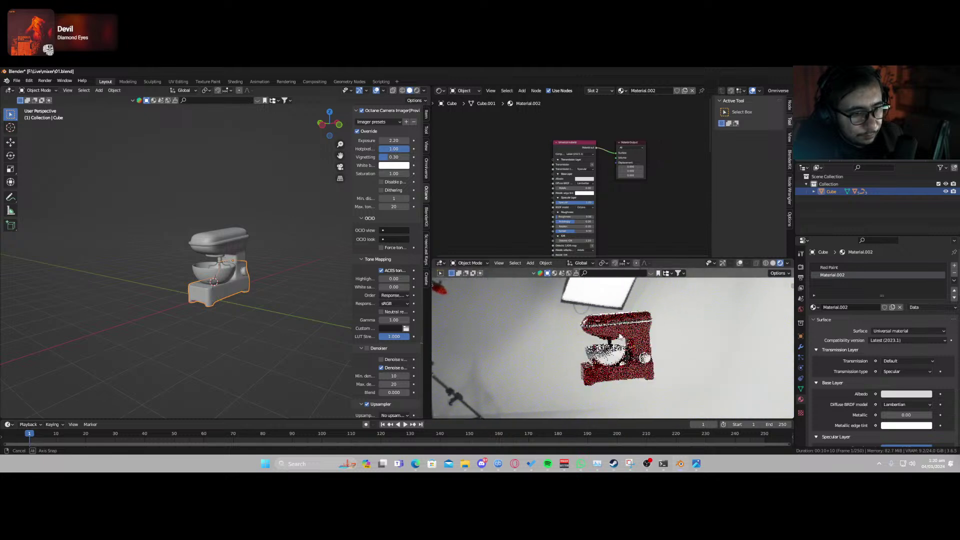
pyautogui.hotkey('shift', 'a')
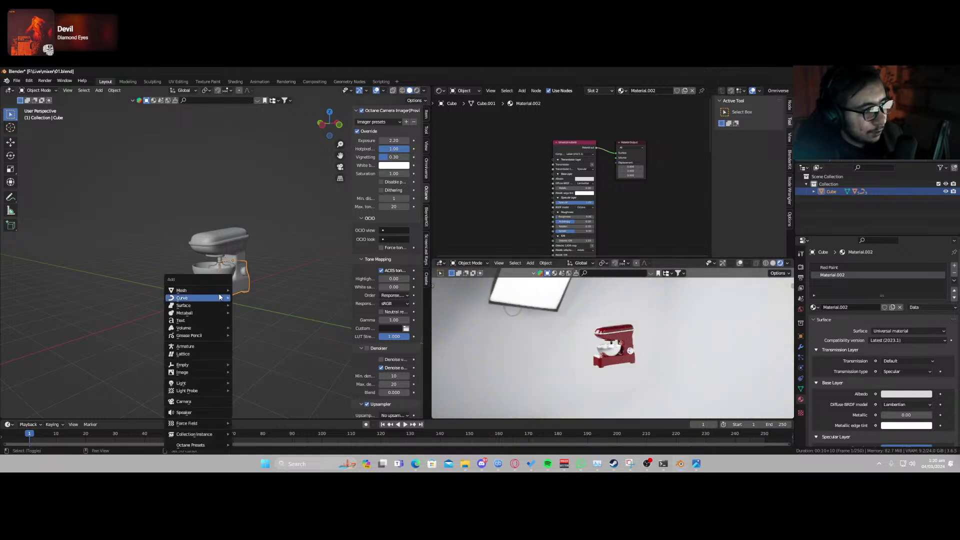
pyautogui.moveTo(205, 290)
pyautogui.click(256, 123)
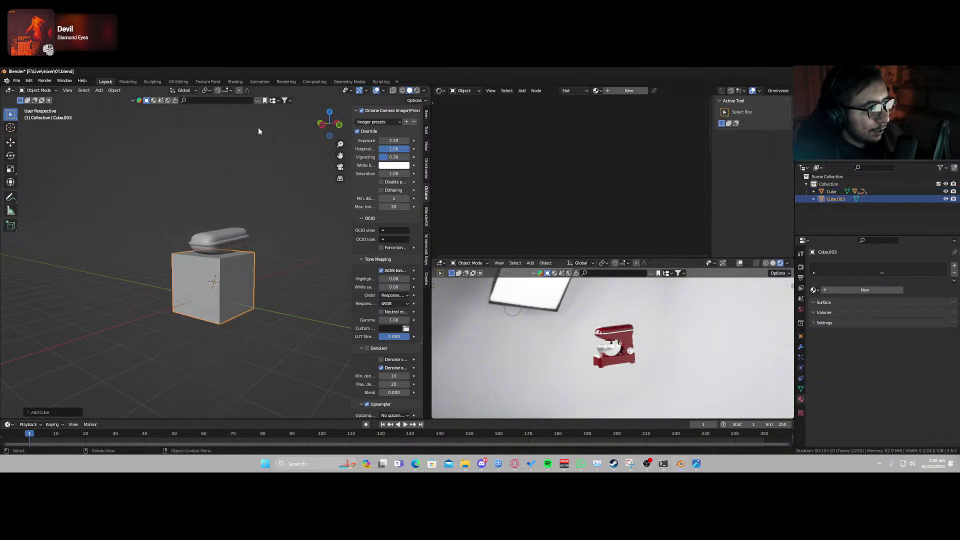
pyautogui.press('s')
pyautogui.press('z')
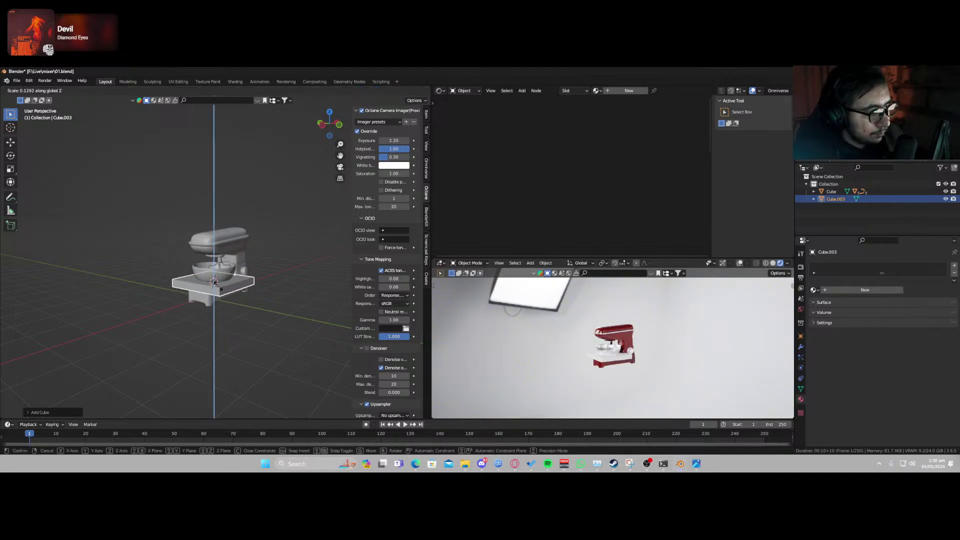
pyautogui.click(217, 285)
pyautogui.press('s')
pyautogui.click(243, 308)
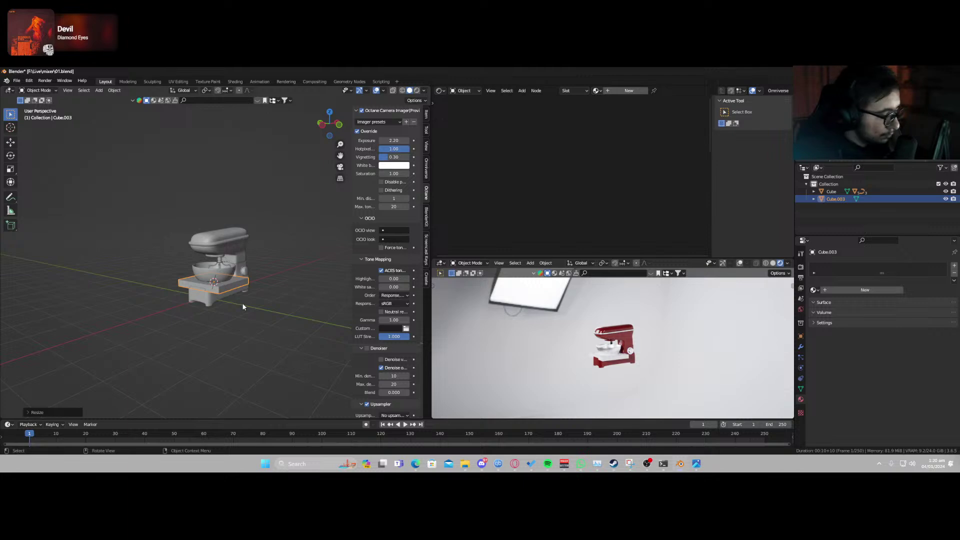
# Lower the slab about 0.74 m beneath the mixer's feet and enlarge it horizontally into a tabletop, keeping its thickness.
pyautogui.press('g')
pyautogui.press('z')
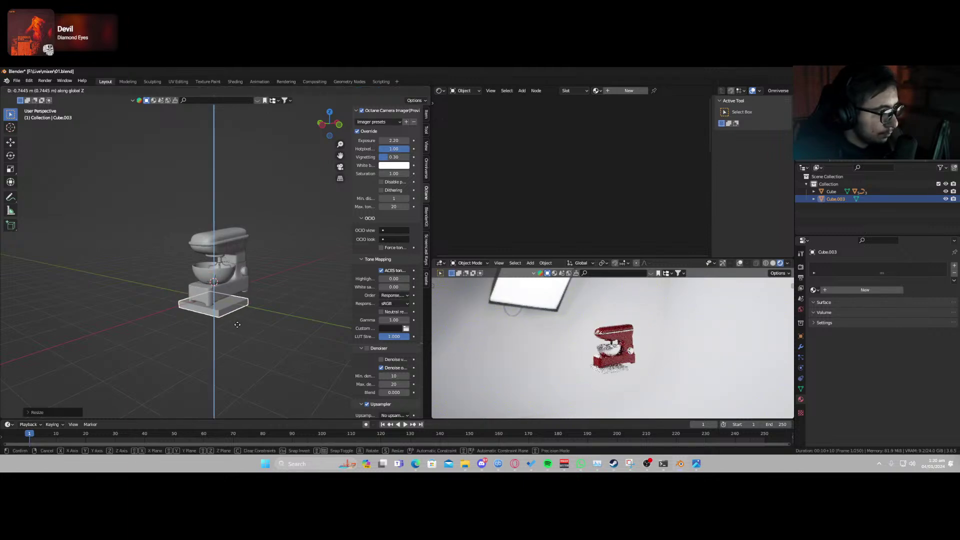
pyautogui.click(237, 324)
pyautogui.press('s')
pyautogui.hotkey('shift', 'z')
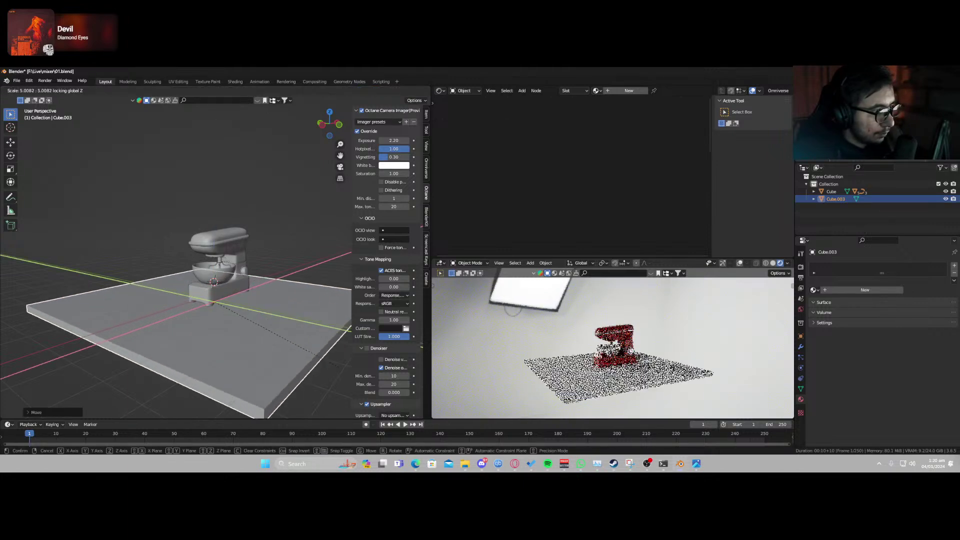
pyautogui.click(222, 372)
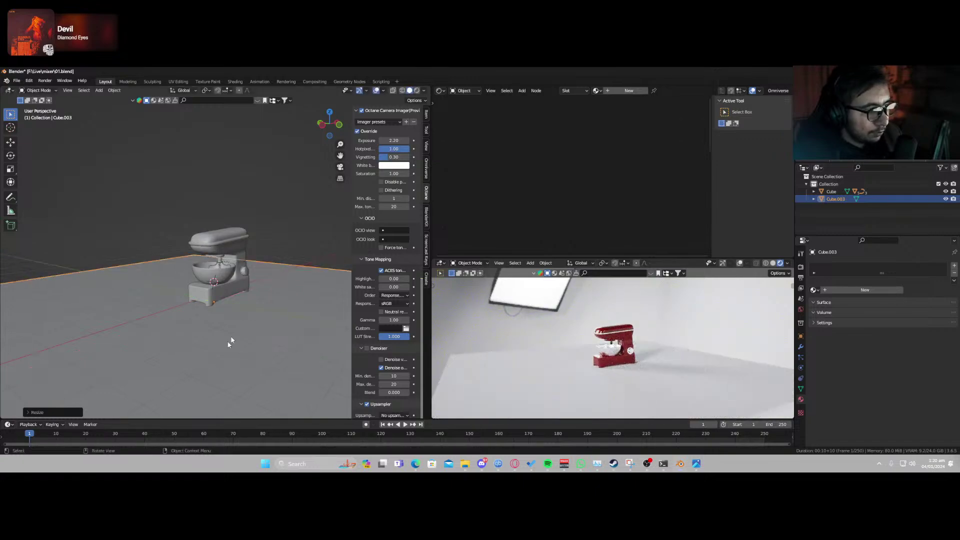
# Narrow the tabletop along X in top view to a long rectangle.
pyautogui.press('KP_7')
pyautogui.scroll(-4, 287, 267)
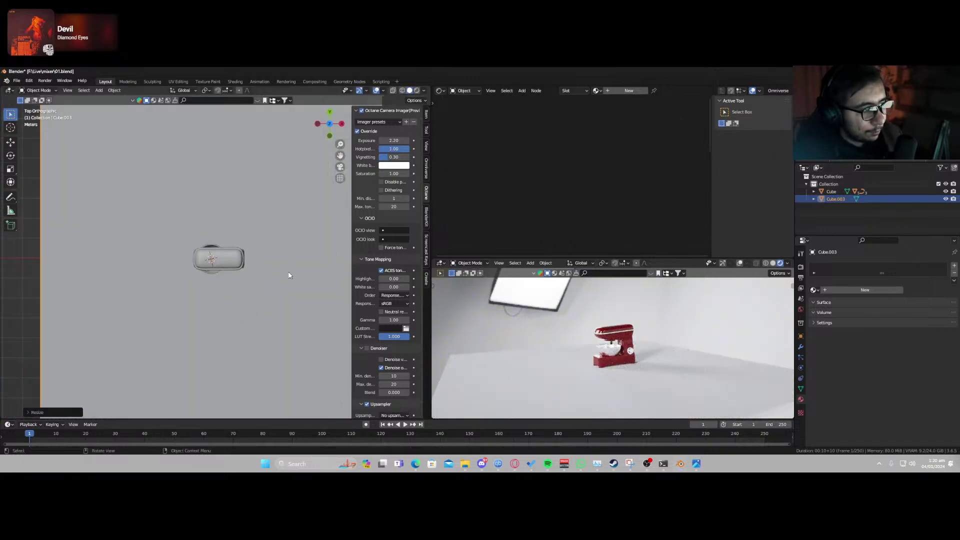
pyautogui.press('s')
pyautogui.press('x')
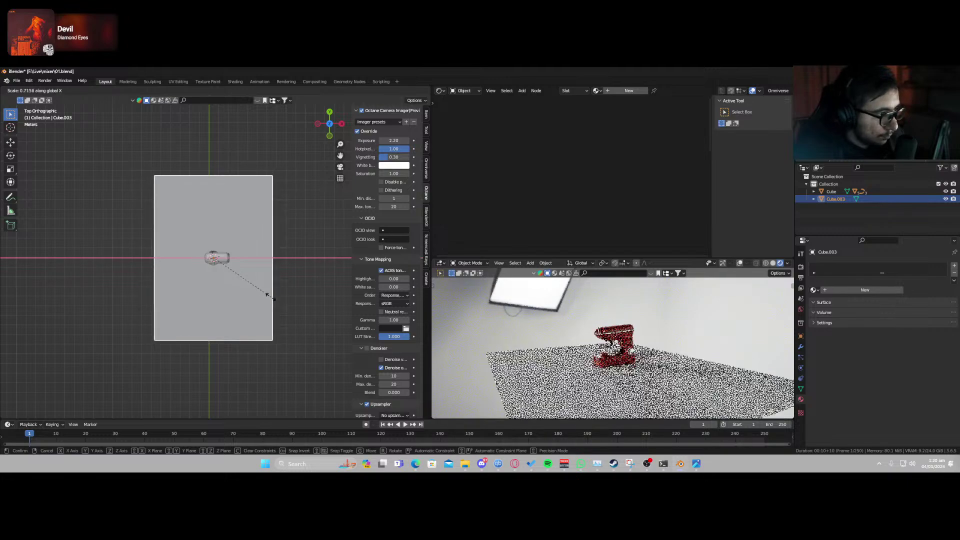
pyautogui.click(241, 286)
pyautogui.scroll(2, 208, 304)
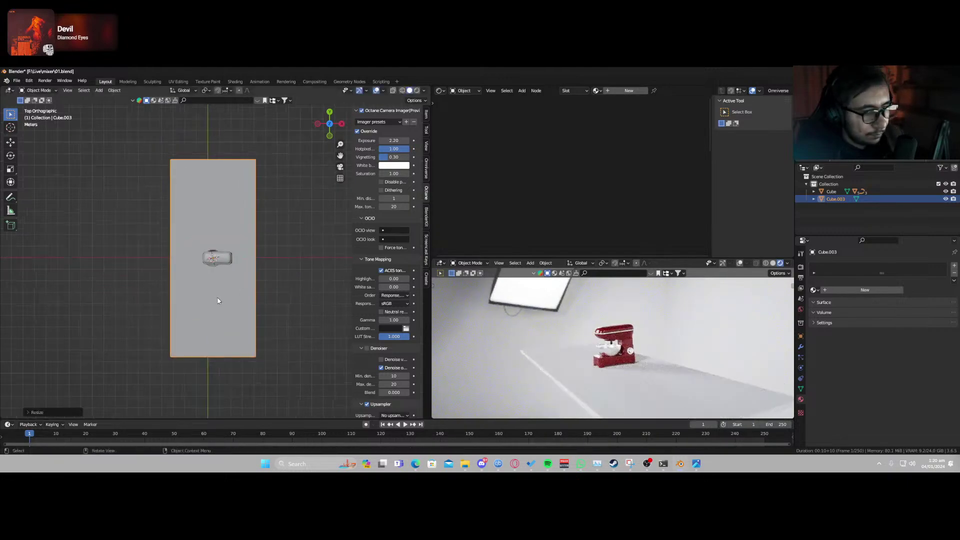
# Rotate the mixer about the Z axis and move it away from the tabletop's centre along its length.
pyautogui.moveTo(208, 307)
pyautogui.mouseDown(button='middle')
pyautogui.moveTo(215, 300)
pyautogui.moveTo(210, 307)
pyautogui.mouseUp(button='middle')
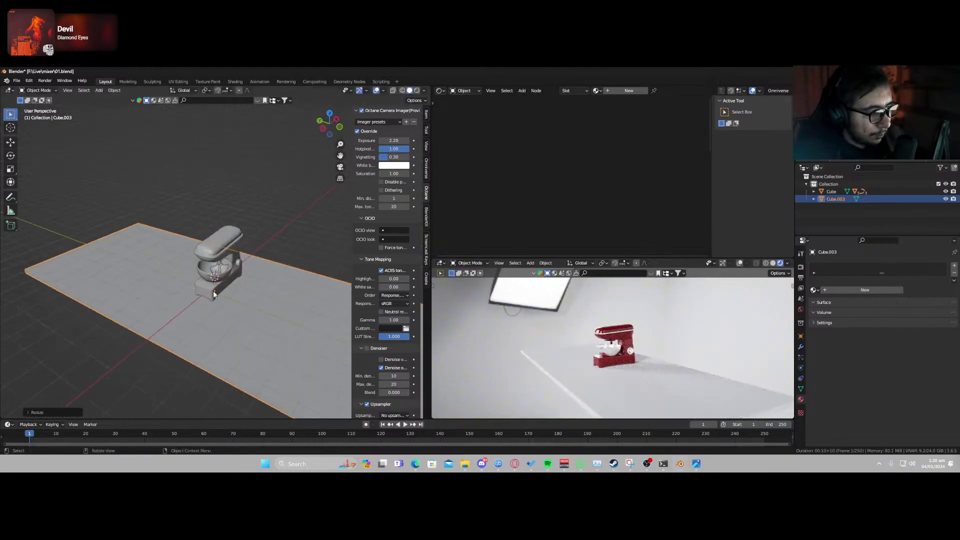
pyautogui.click(214, 293)
pyautogui.press('r')
pyautogui.press('z')
pyautogui.click(233, 293)
pyautogui.press('g')
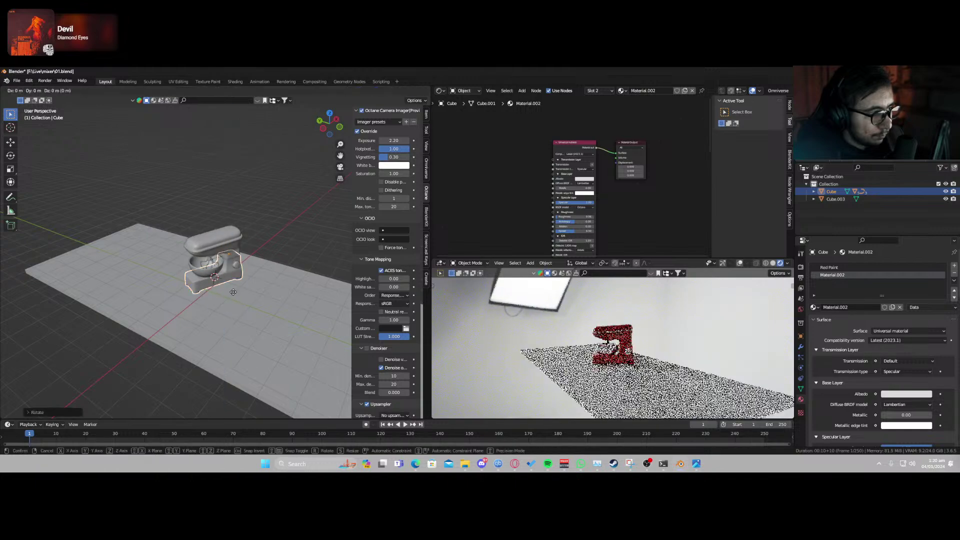
pyautogui.click(280, 318)
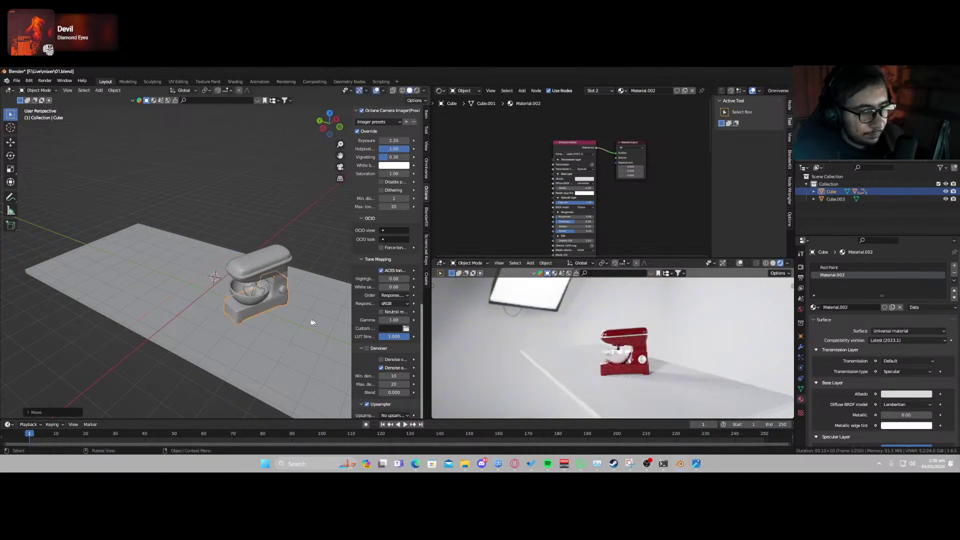
# Add a camera to the scene.
pyautogui.moveTo(312, 323); pyautogui.dragTo(237, 314, button='middle')
pyautogui.hotkey('shift', 'a')
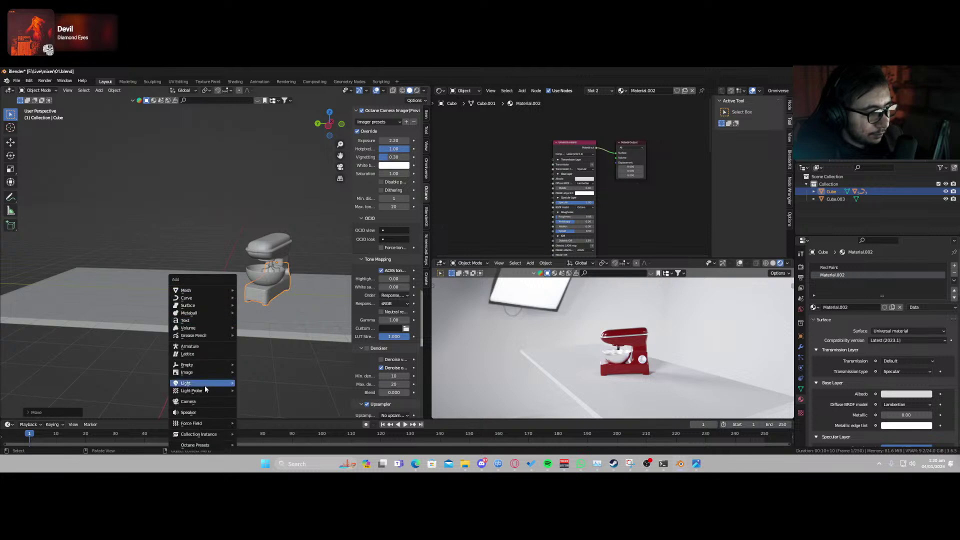
pyautogui.click(209, 406)
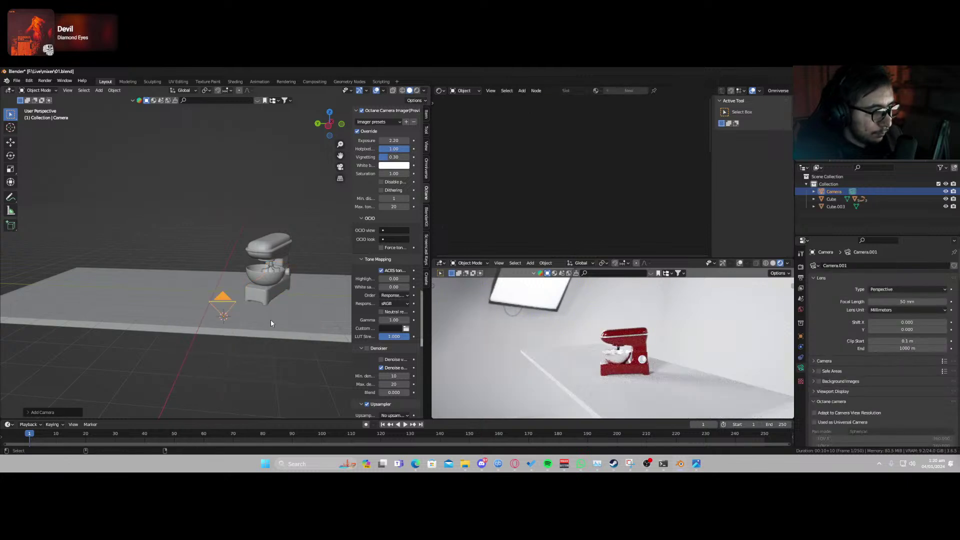
# Align the camera to the current view and move it closer to the mixer, showing camera view in the rendered viewport too.
pyautogui.press('ctrl+alt+KP_0')
pyautogui.hotkey('shift', '`')
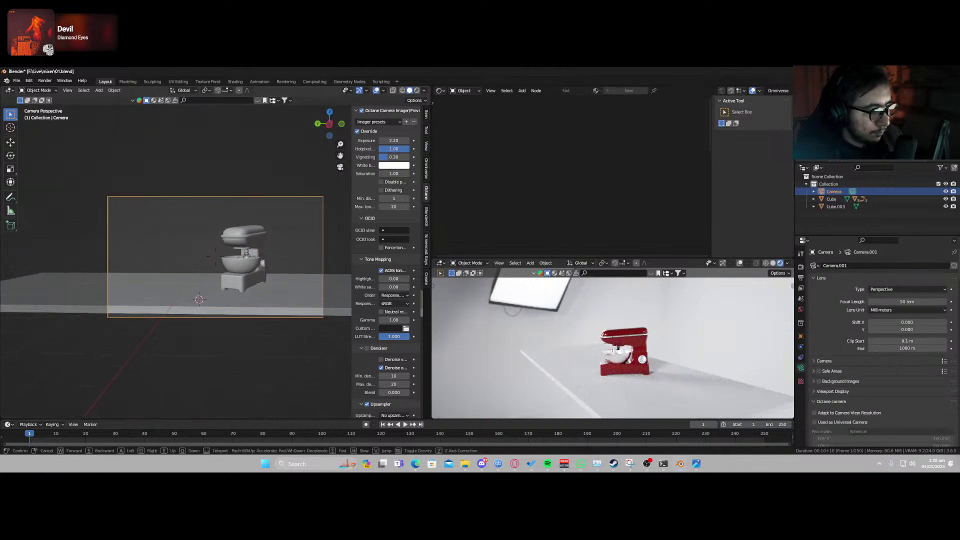
pyautogui.press('w')
pyautogui.click(241, 298)
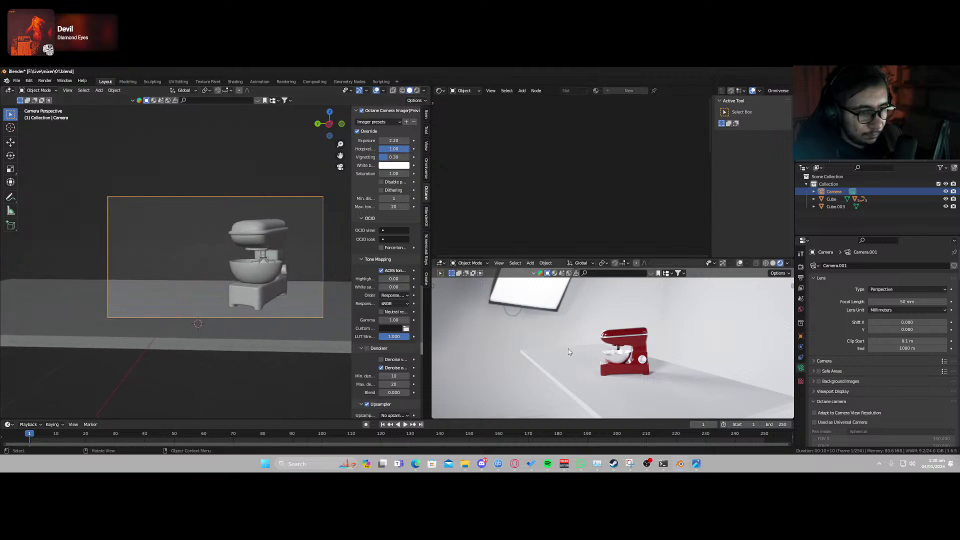
pyautogui.press('KP_0')
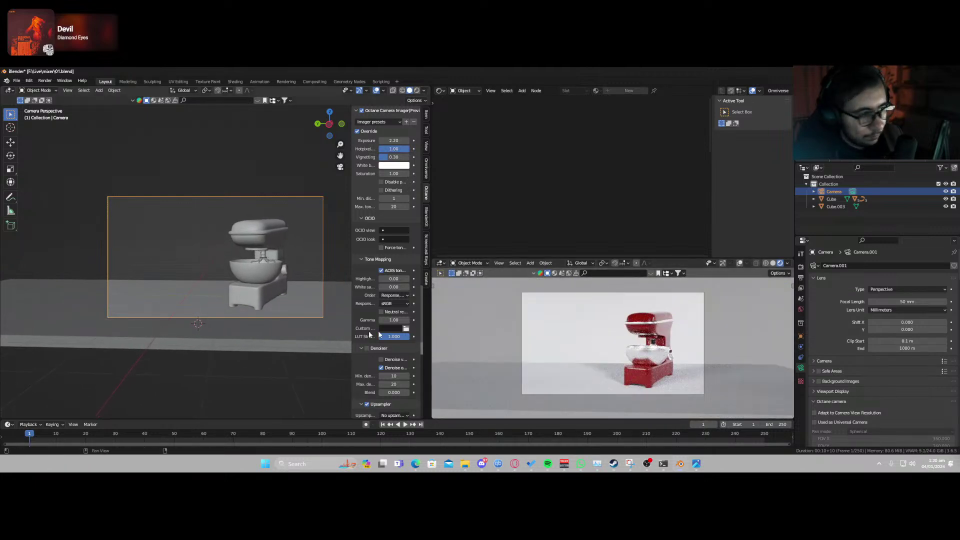
# Set the render's vertical resolution to 810 px for a wider frame.
pyautogui.click(801, 279)
pyautogui.click(909, 282)
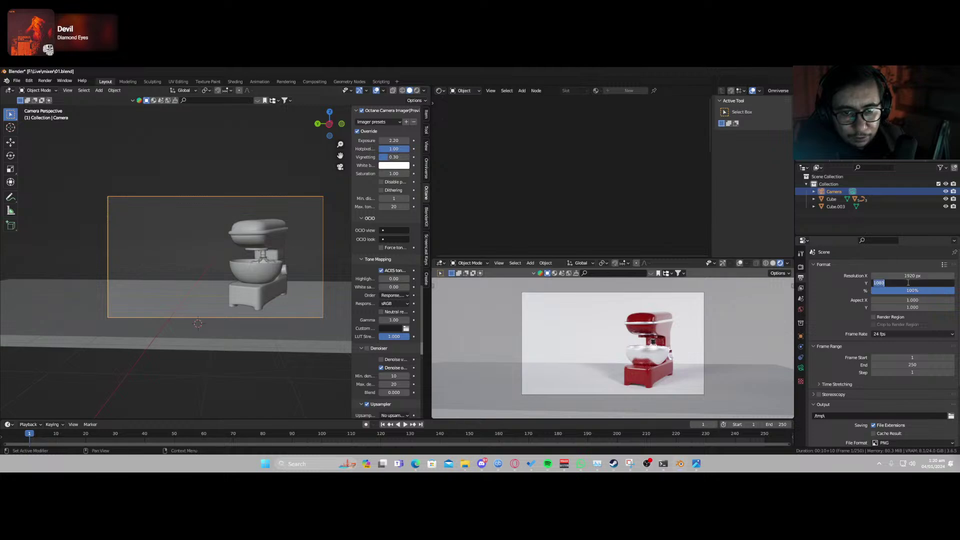
pyautogui.write('810')
pyautogui.press('Return')
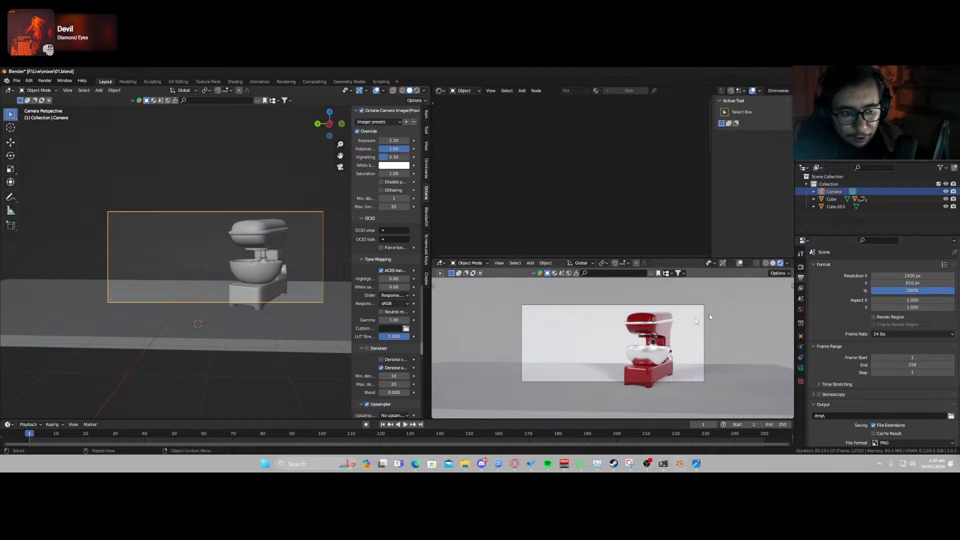
# Reposition the camera so the whole mixer fits inside the frame, and set its focal length to 108 mm.
pyautogui.hotkey('shift', '`')
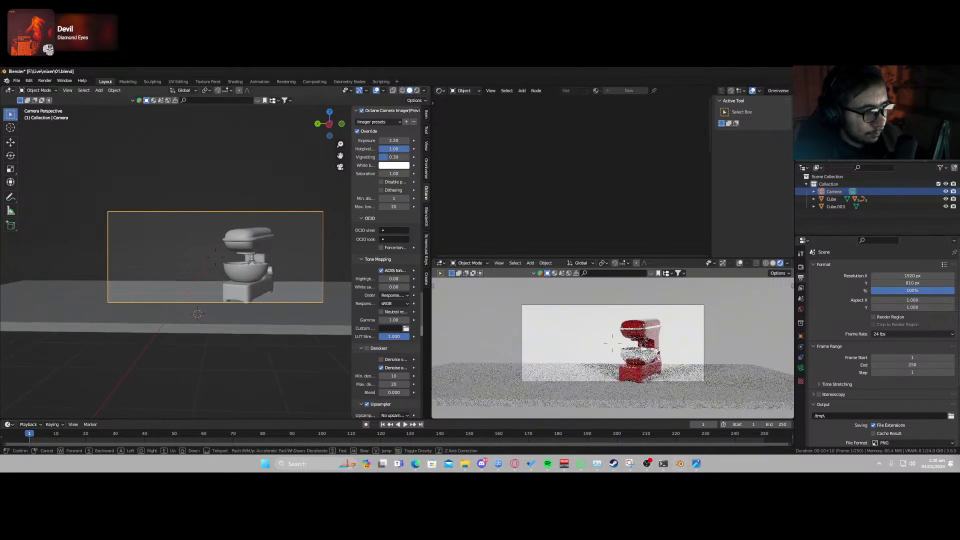
pyautogui.press('q')
pyautogui.click(300, 260)
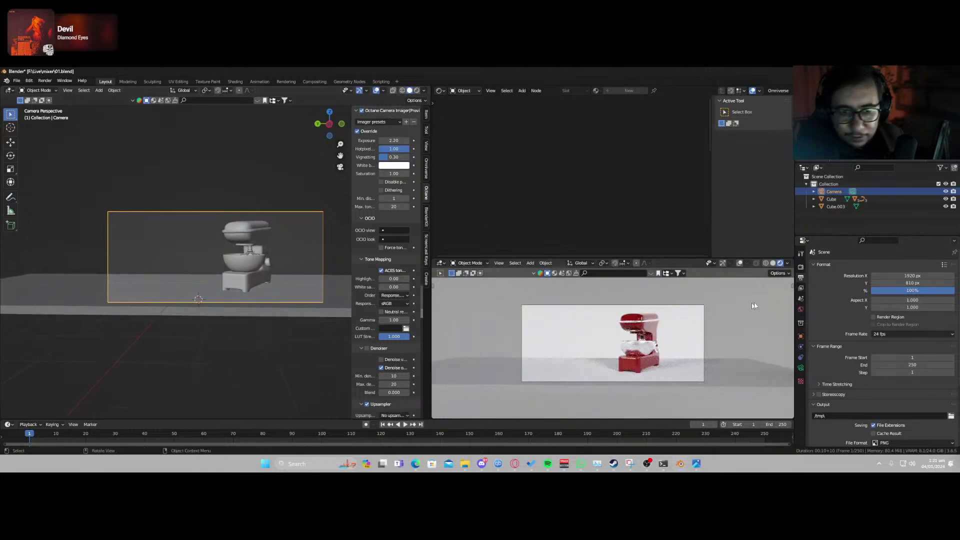
pyautogui.click(801, 368)
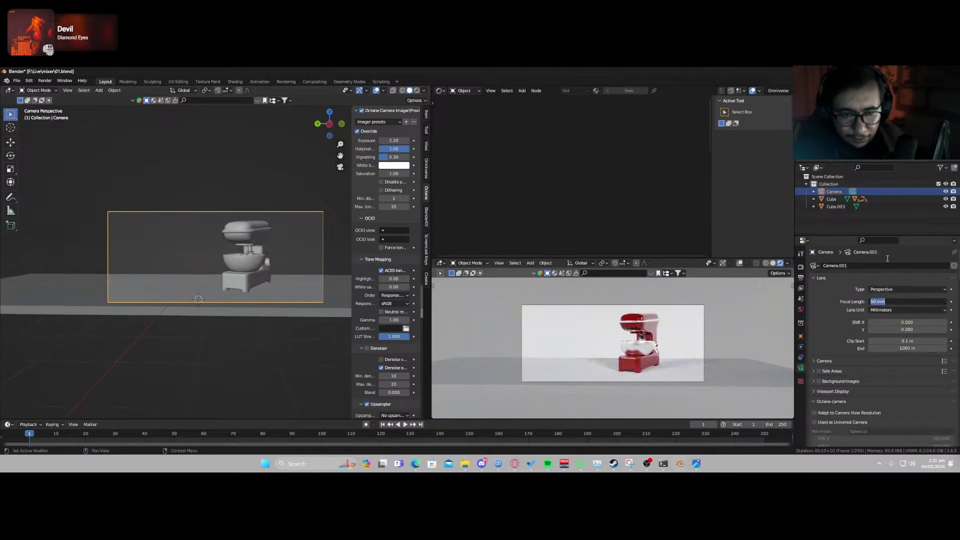
pyautogui.press('Return')
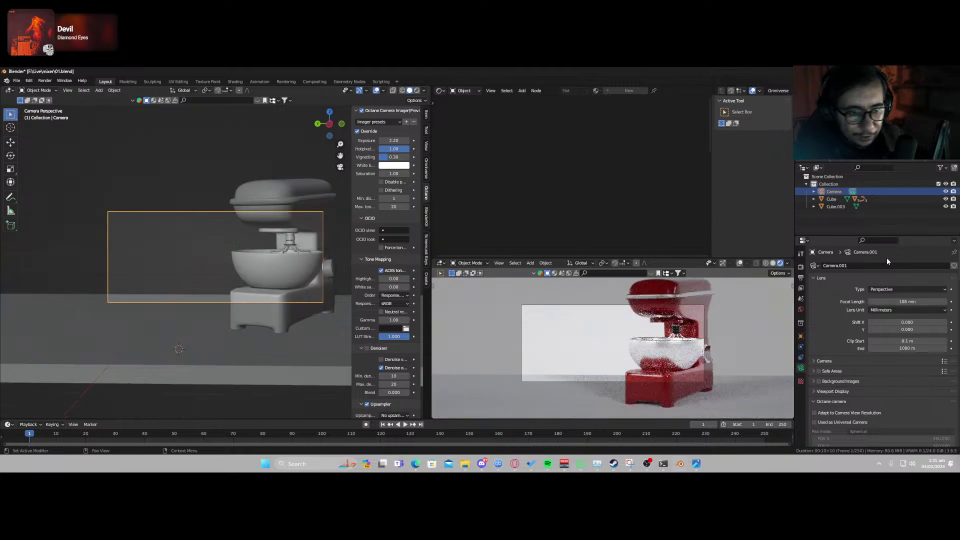
# Move the camera back and lower until the entire mixer fits the frame, and save the file.
pyautogui.hotkey('shift', '`')
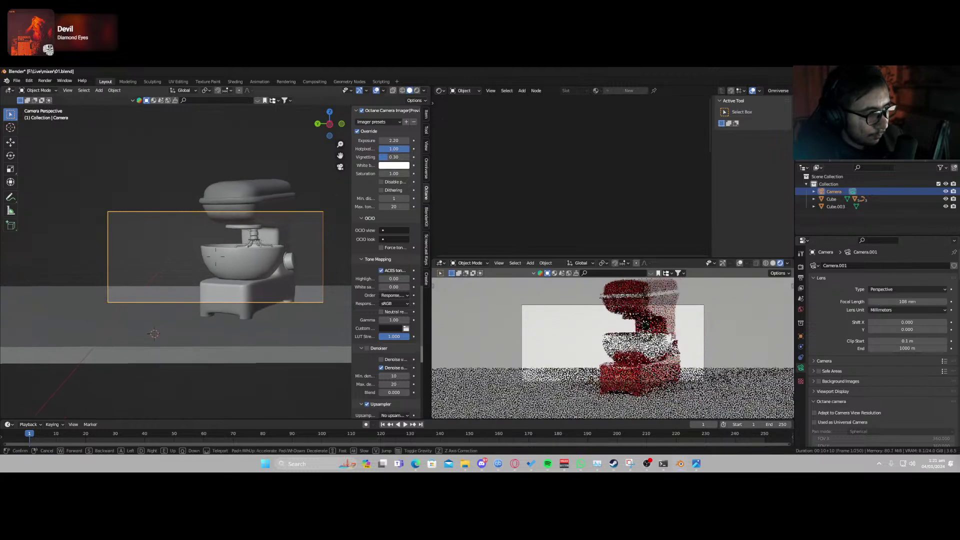
pyautogui.press('s')
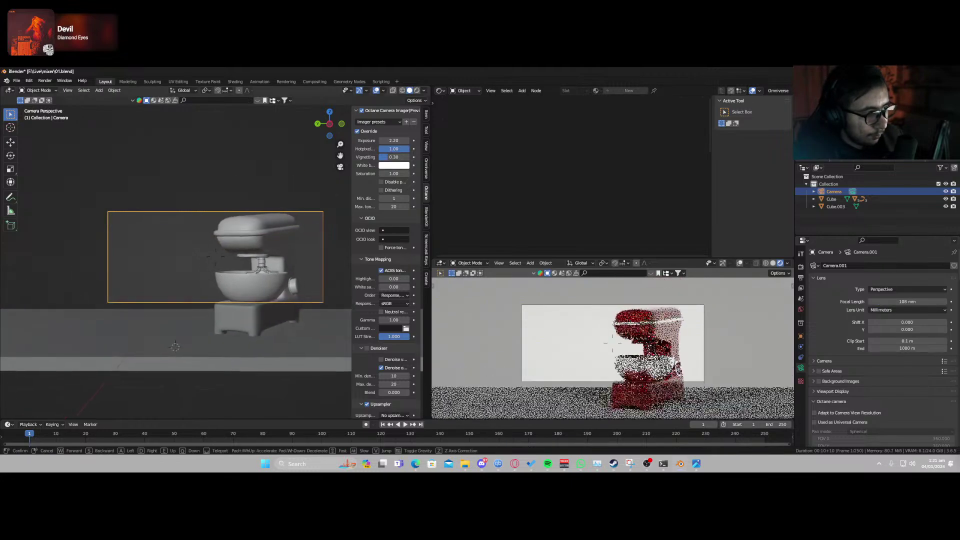
pyautogui.press('s')
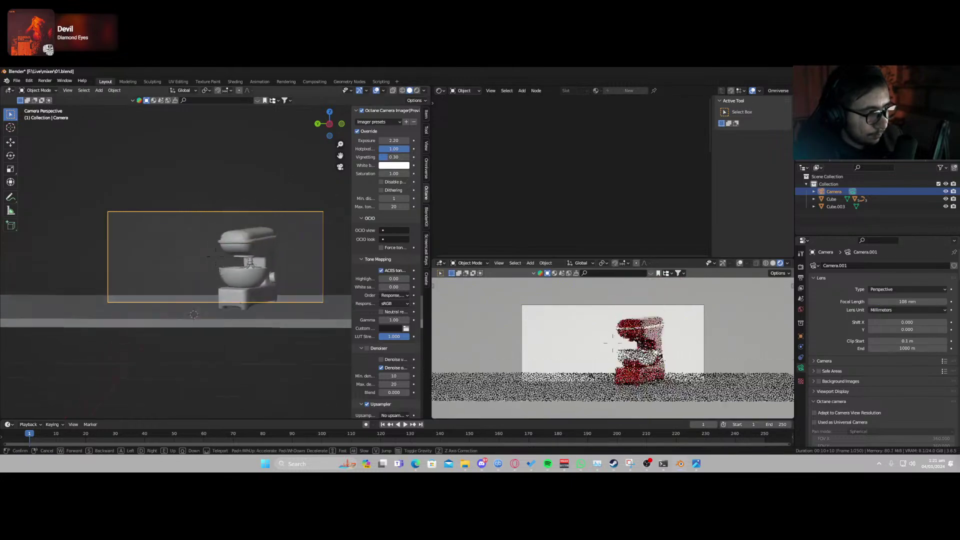
pyautogui.click(233, 253)
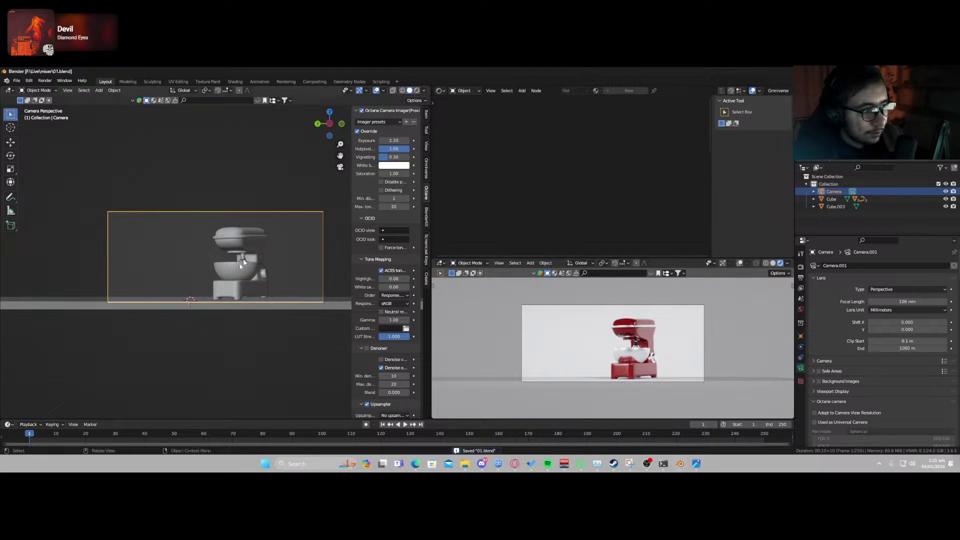
# Rotate the mixer about the Z axis and slide it horizontally about 1 m across the tabletop, without changing its height.
pyautogui.moveTo(239, 263); pyautogui.dragTo(254, 271, button='middle')
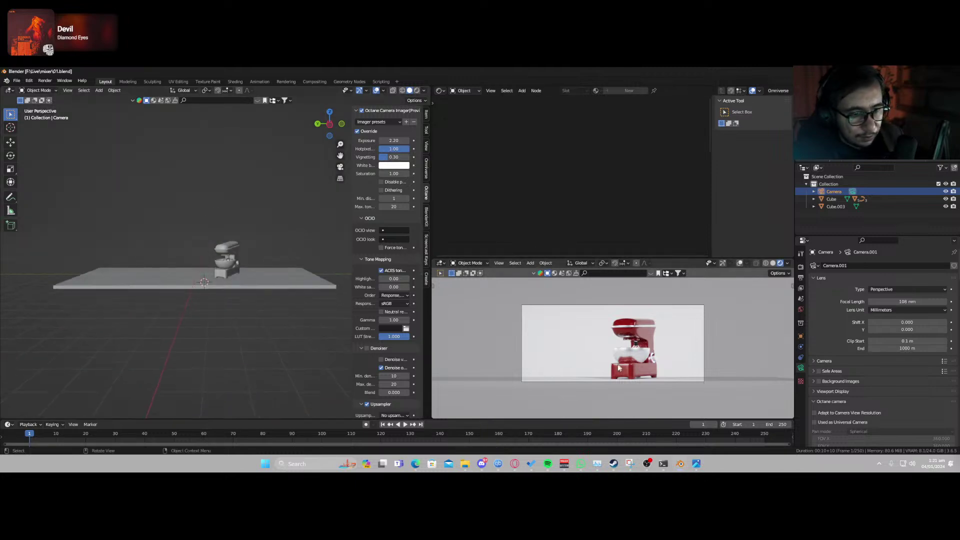
pyautogui.click(232, 270)
pyautogui.press('r')
pyautogui.press('z')
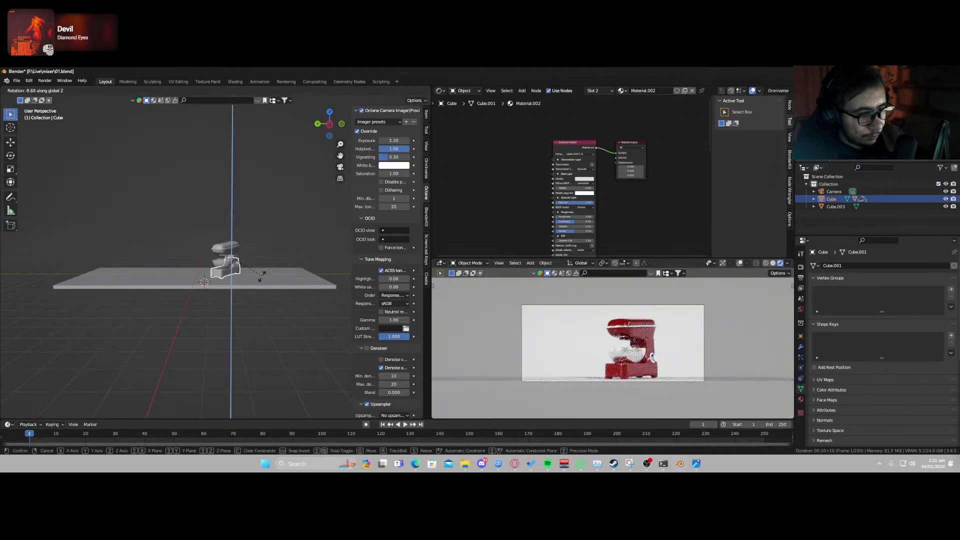
pyautogui.click(257, 284)
pyautogui.press('g')
pyautogui.hotkey('shift', 'z')
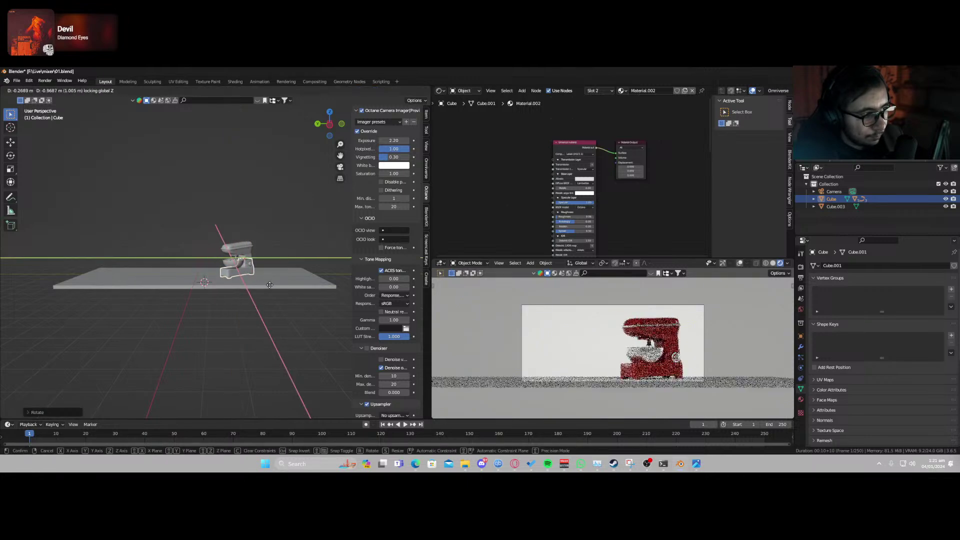
pyautogui.click(271, 287)
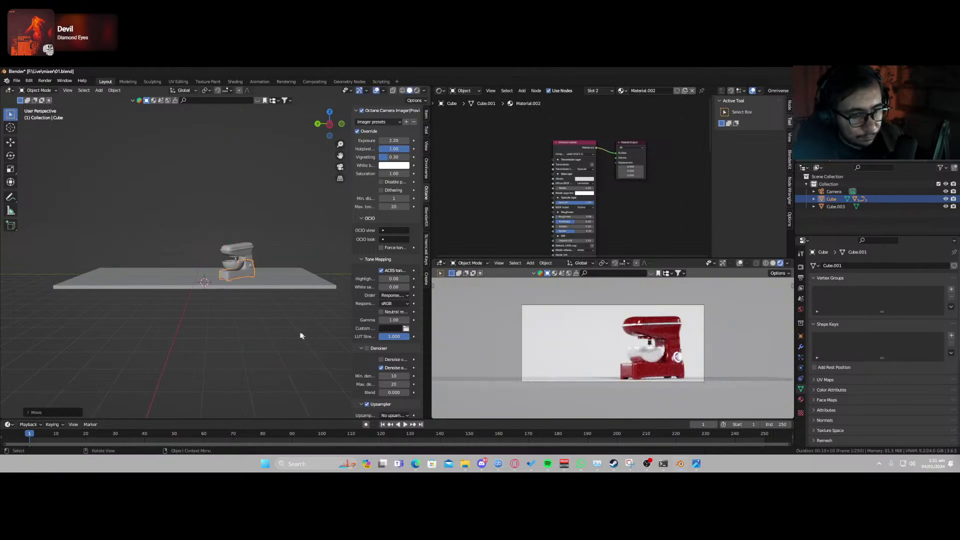
# Place the 3D cursor at the mixer's base and select the camera in camera view.
pyautogui.press('KP_0')
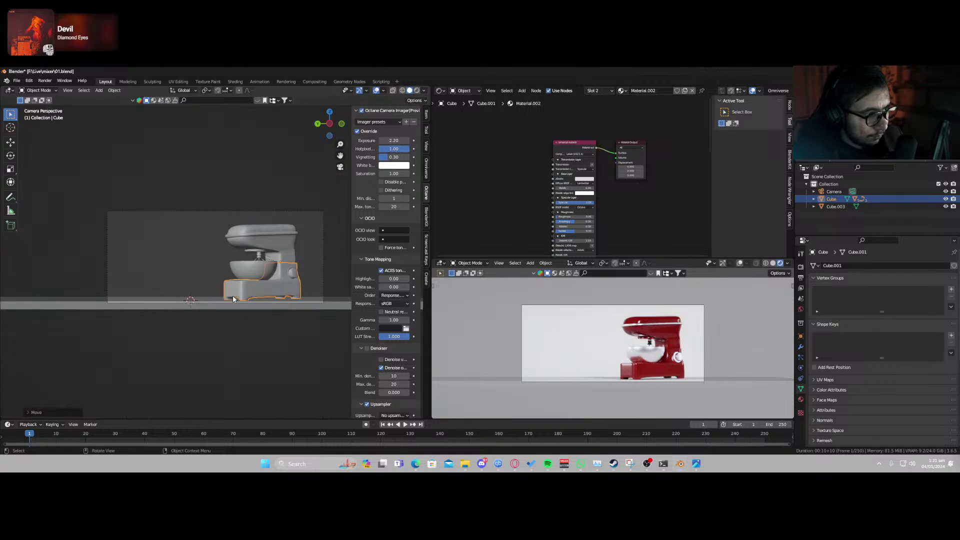
pyautogui.click(303, 214)
pyautogui.press('r')
pyautogui.press('x')
pyautogui.press('x')
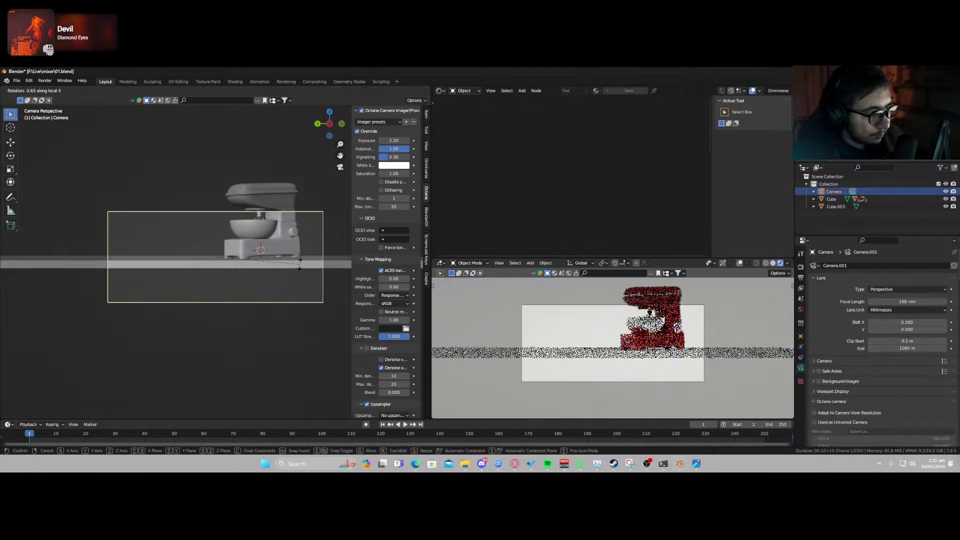
pyautogui.click(278, 240)
# Set the transform pivot to 3D Cursor and rotate the camera about its local X axis to look down on the mixer.
pyautogui.click(205, 90)
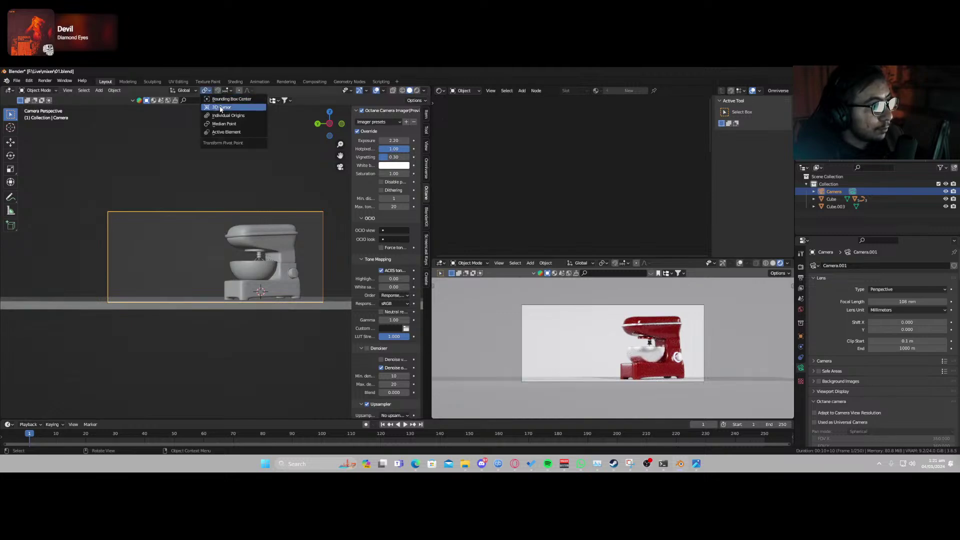
pyautogui.click(220, 107)
pyautogui.press('r')
pyautogui.press('x')
pyautogui.press('x')
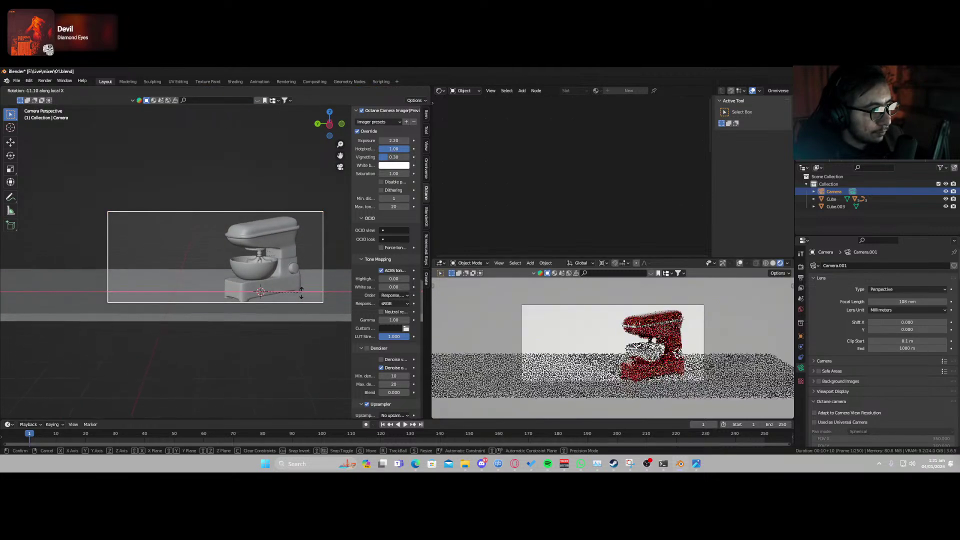
pyautogui.click(301, 289)
# Move the camera back along its local Z axis to leave more space around the mixer.
pyautogui.press('g')
pyautogui.press('z')
pyautogui.press('z')
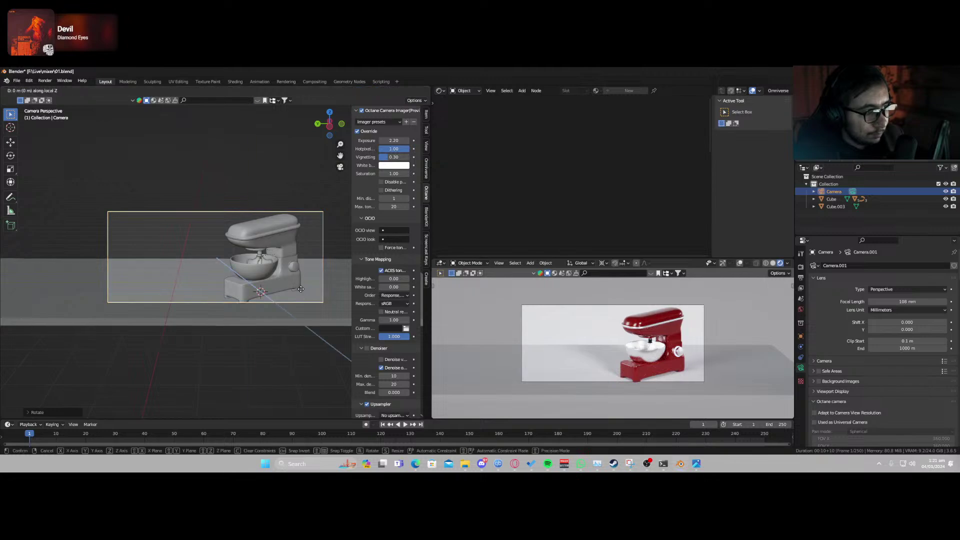
pyautogui.click(296, 312)
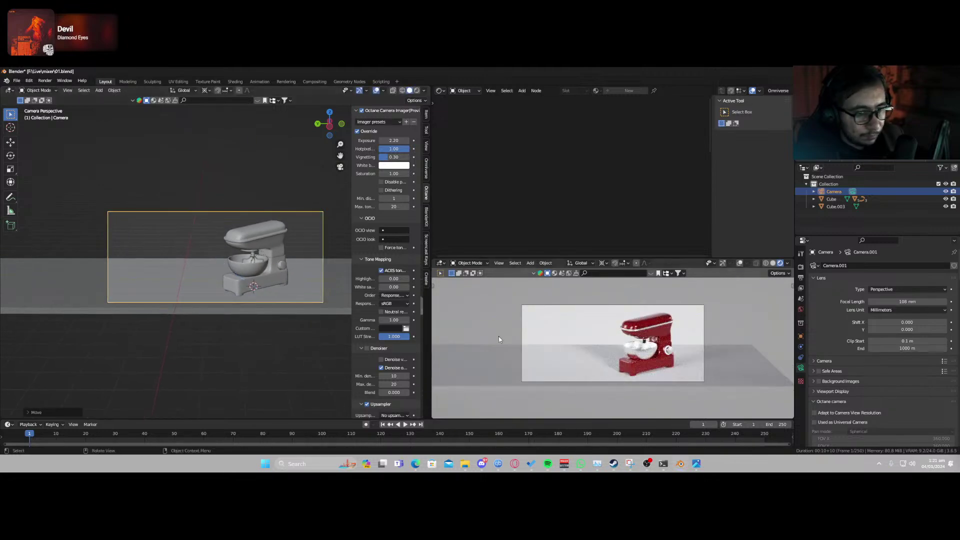
# Search the asset library for "human" and place the Human Base Mesh (Sculpting) model beside the tabletop as a scale reference.
pyautogui.moveTo(625, 359); pyautogui.dragTo(526, 364, button='middle')
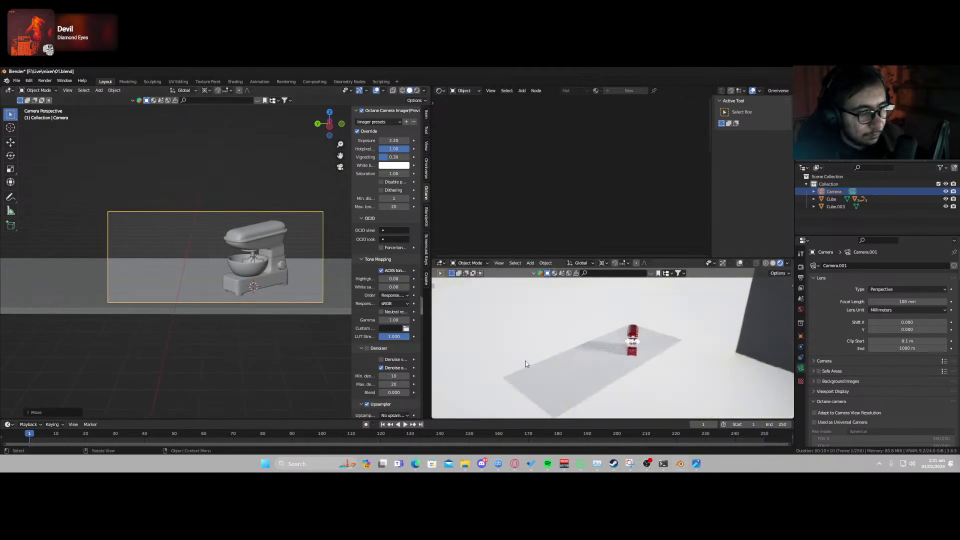
pyautogui.moveTo(201, 274); pyautogui.dragTo(263, 287, button='middle')
pyautogui.scroll(-5, 271, 284)
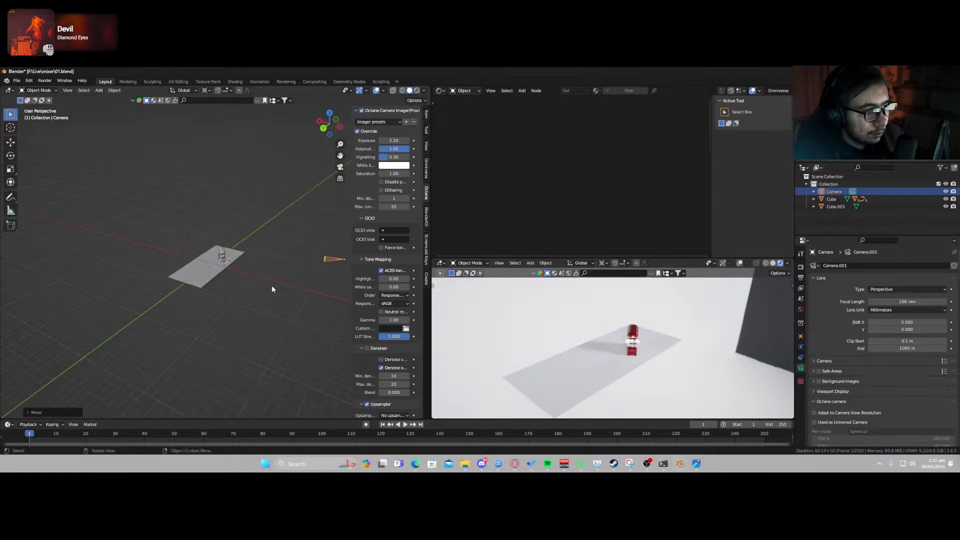
pyautogui.scroll(2, 238, 275)
pyautogui.scroll(1, 236, 285)
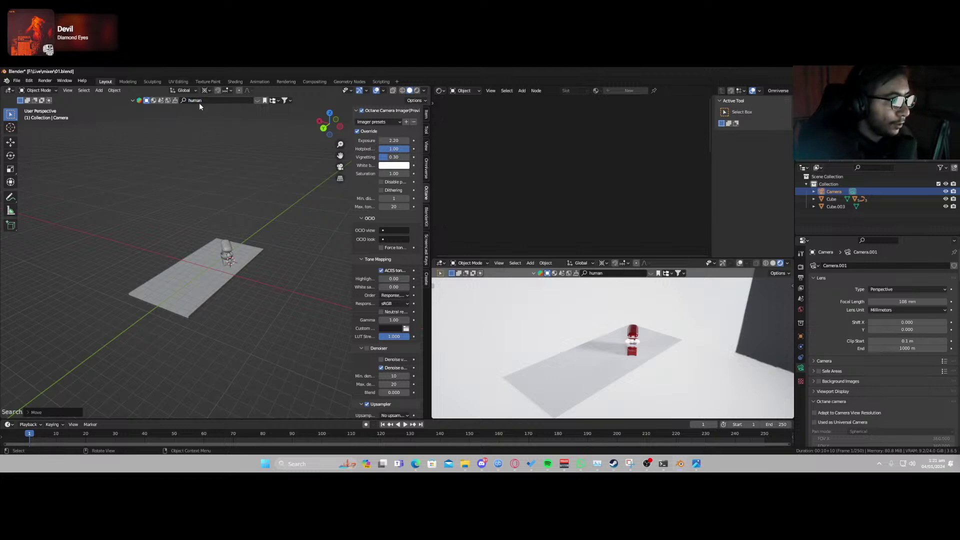
pyautogui.press('Return')
pyautogui.moveTo(179, 152)
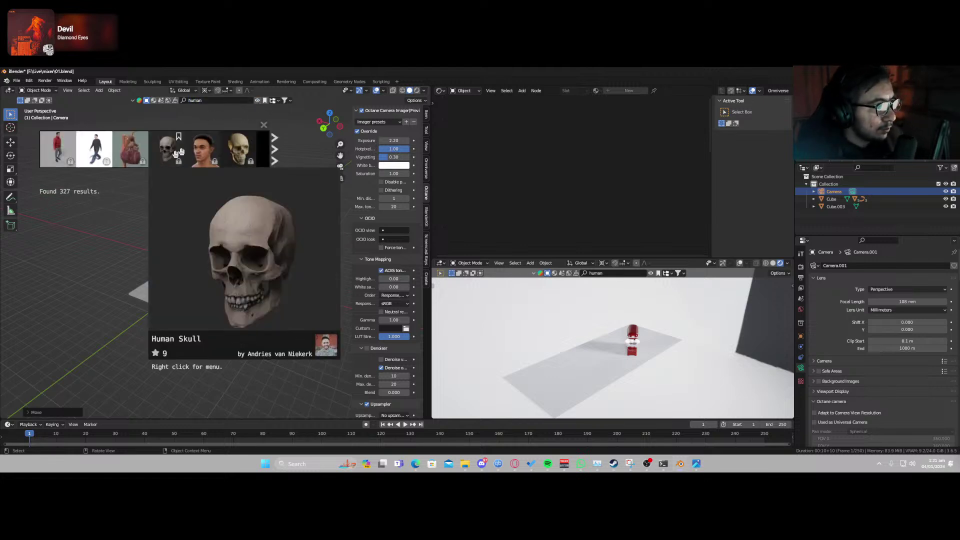
pyautogui.click(274, 149)
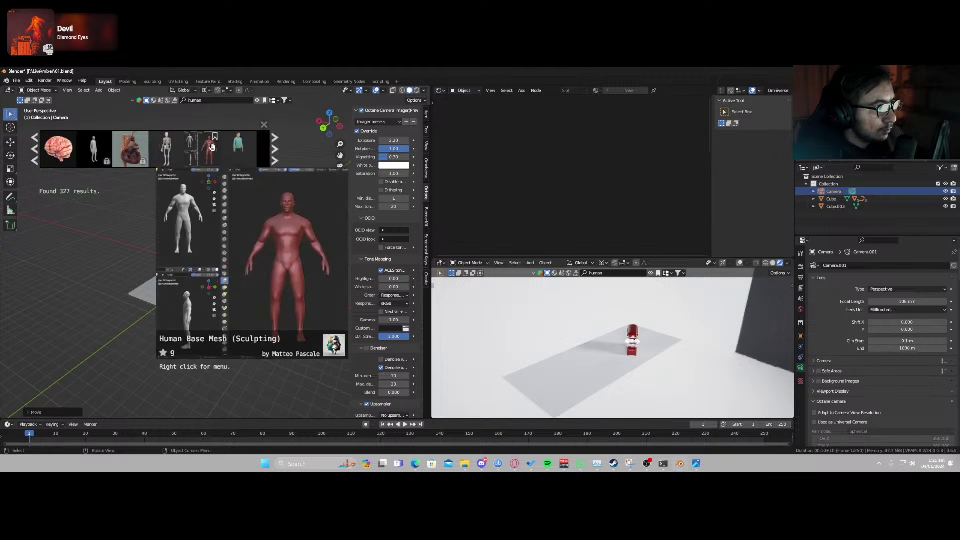
pyautogui.moveTo(209, 148); pyautogui.dragTo(247, 273)
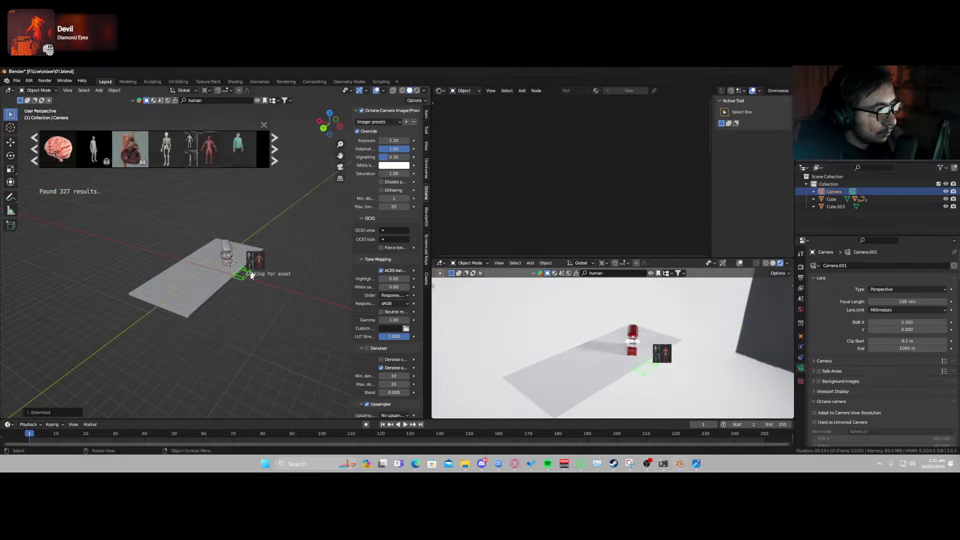
# Select the mixer and tabletop together and scale them down to suit the human figure.
pyautogui.moveTo(260, 280); pyautogui.dragTo(190, 266, button='middle')
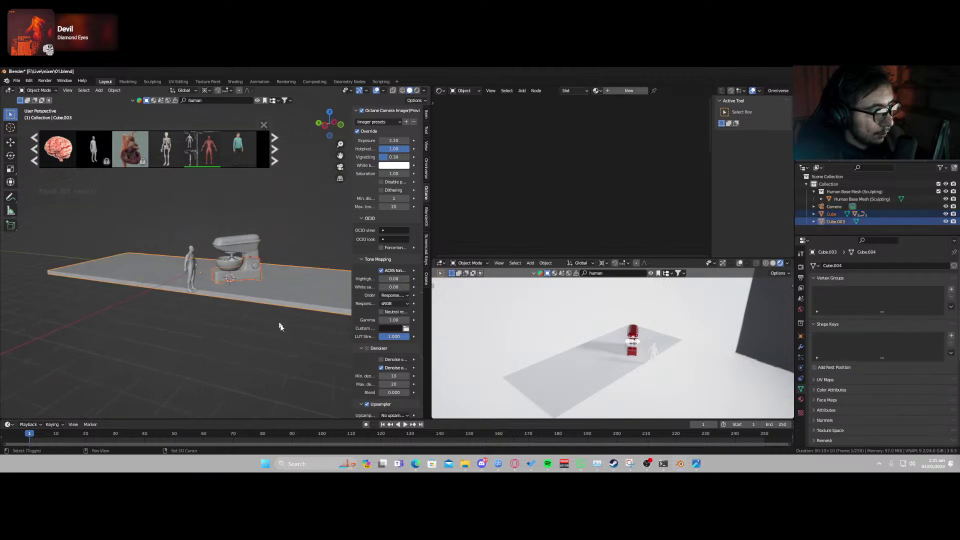
pyautogui.press('s')
pyautogui.click(240, 305)
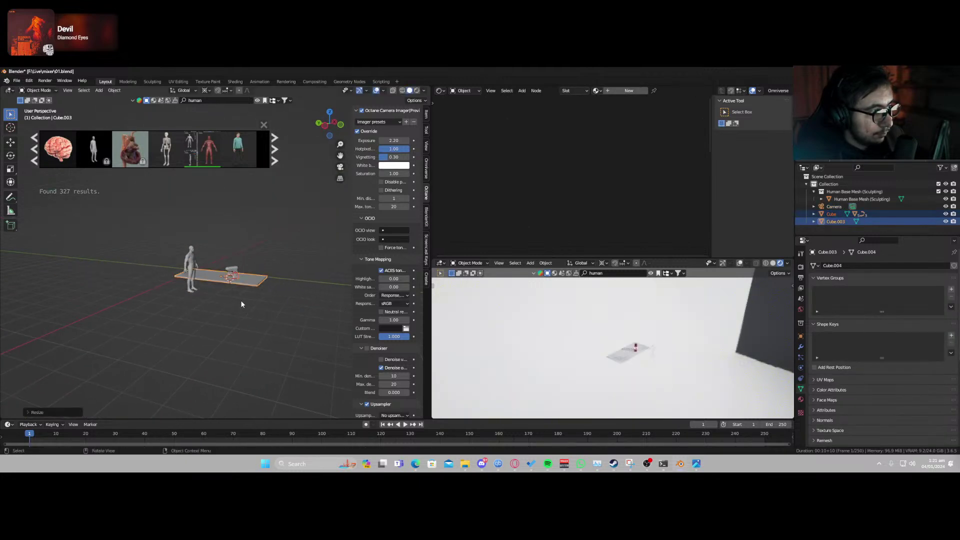
# Raise the mixer and tabletop along Z to counter height and shrink them further relative to the human figure.
pyautogui.scroll(3, 240, 305)
pyautogui.press('g')
pyautogui.press('z')
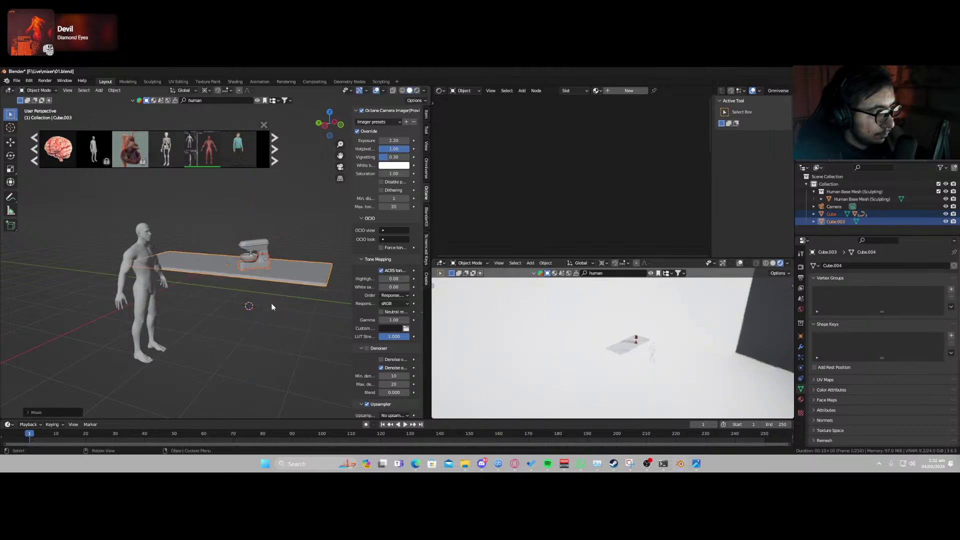
pyautogui.click(275, 307)
pyautogui.press('g')
pyautogui.press('z')
pyautogui.click(273, 271)
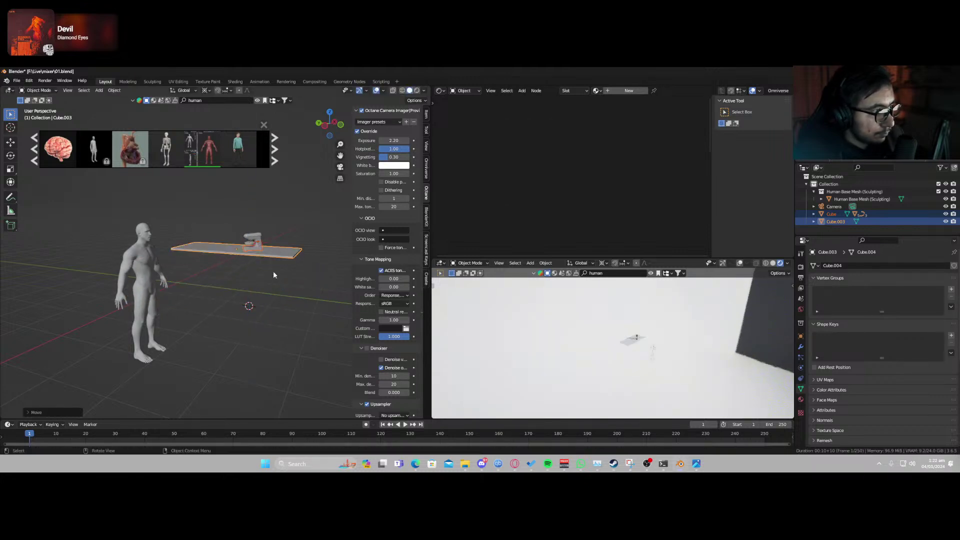
# Move the human figure across the ground plane, locked in Z, to stand next to the tabletop for a size comparison with the mixer.
pyautogui.moveTo(273, 271); pyautogui.dragTo(249, 289, button='middle')
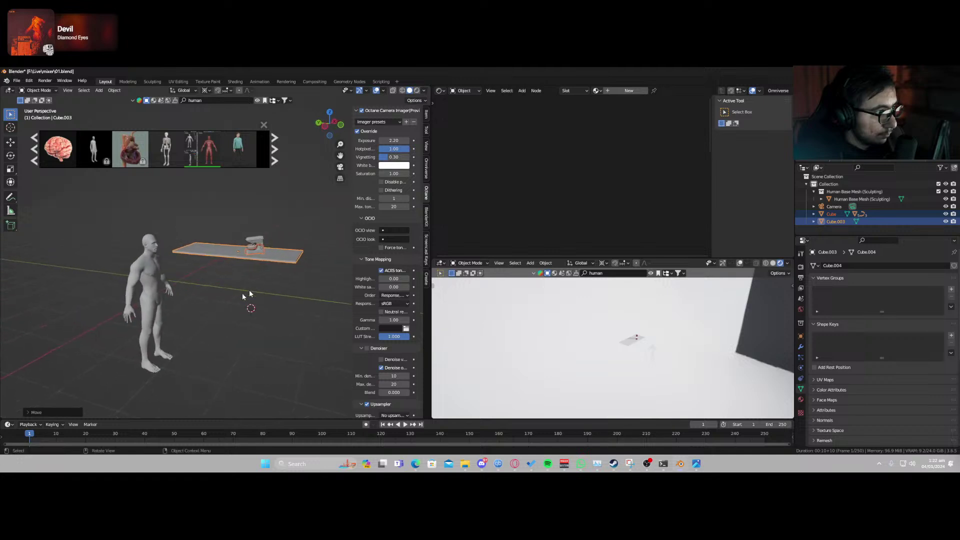
pyautogui.click(165, 306)
pyautogui.press('g')
pyautogui.hotkey('shift', 'z')
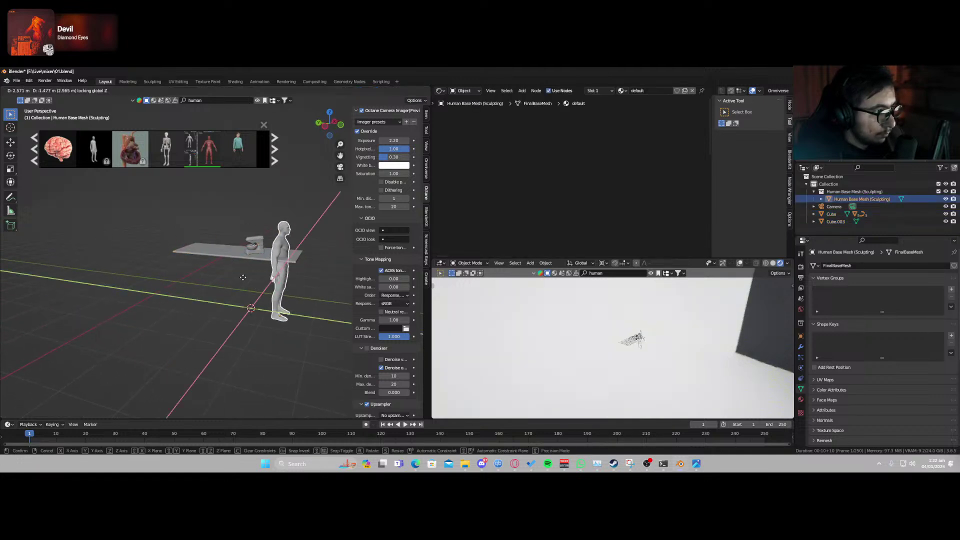
pyautogui.click(202, 277)
pyautogui.moveTo(202, 277); pyautogui.dragTo(138, 295, button='middle')
pyautogui.scroll(5, 205, 295)
# Delete the human reference figure from the scene.
pyautogui.rightClick(161, 269)
pyautogui.click(157, 269)
pyautogui.press('x')
pyautogui.click(131, 269)
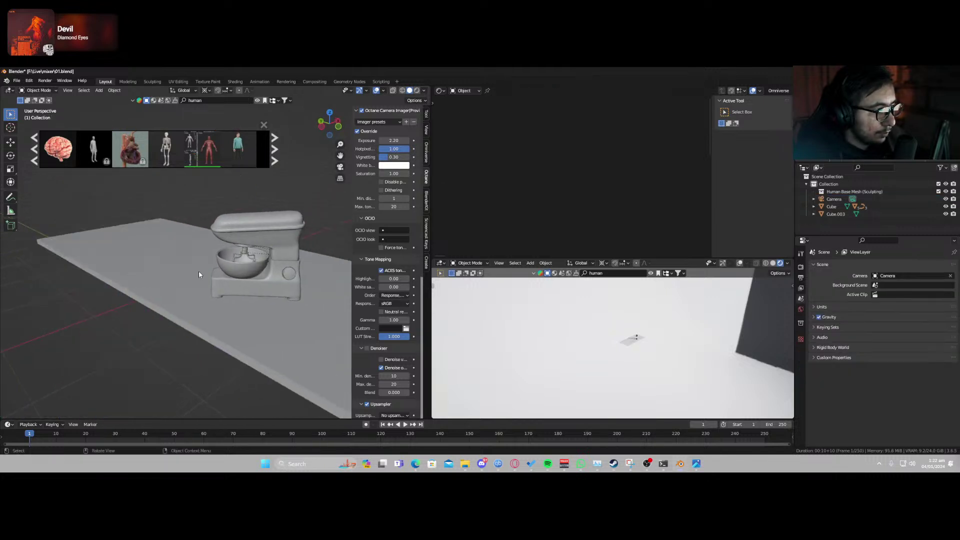
# Fly the camera in close to the mixer on the tabletop and show the rendered viewport through the camera.
pyautogui.press('KP_0')
pyautogui.hotkey('shift', '`')
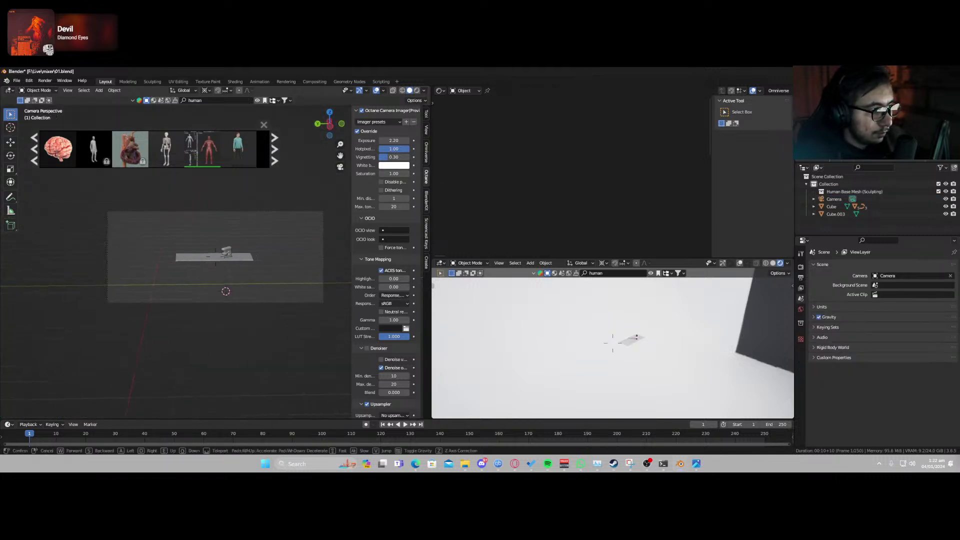
pyautogui.press('w')
pyautogui.press('w')
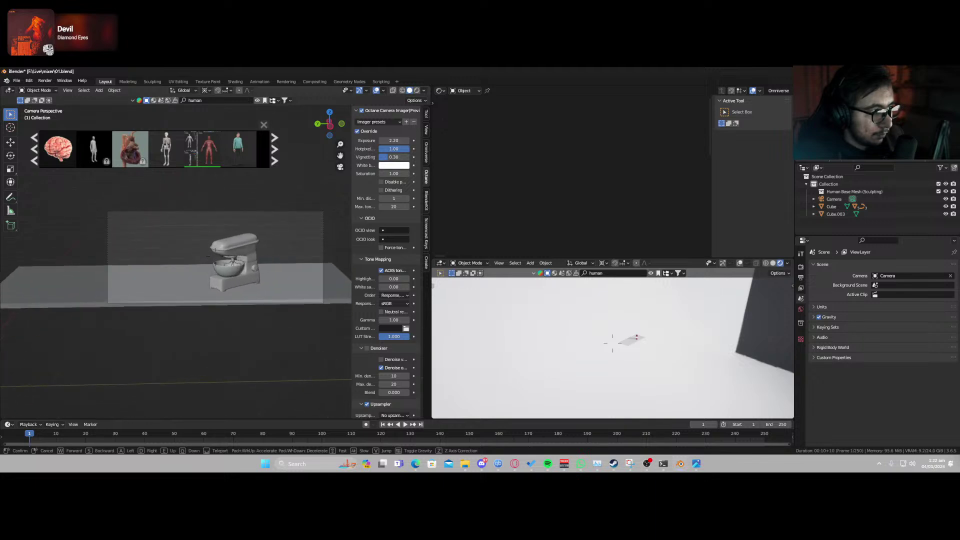
pyautogui.press('w')
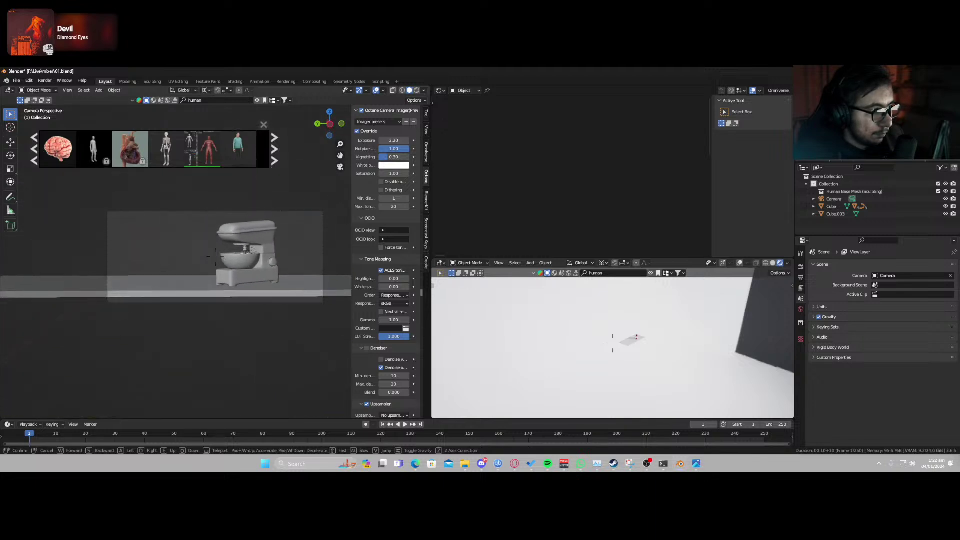
pyautogui.click(613, 343)
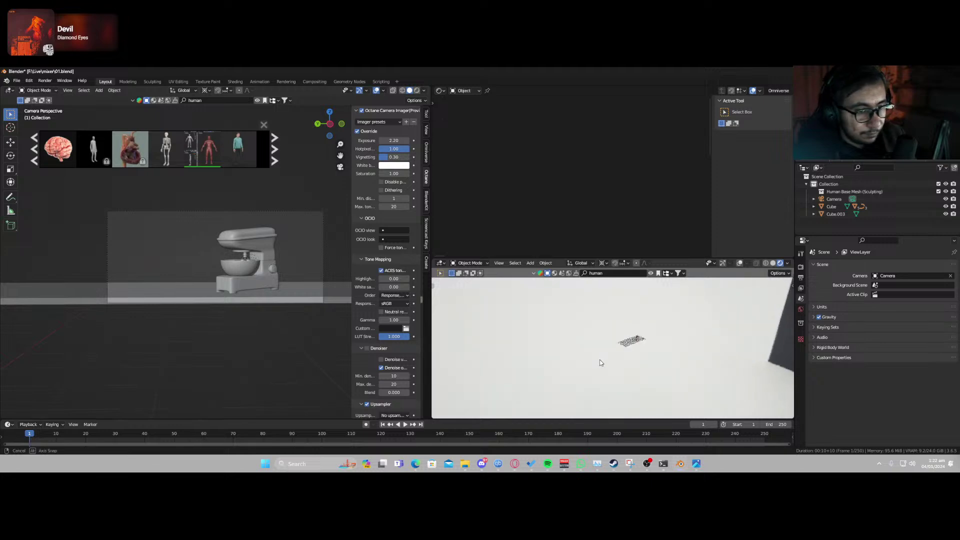
pyautogui.click(279, 302)
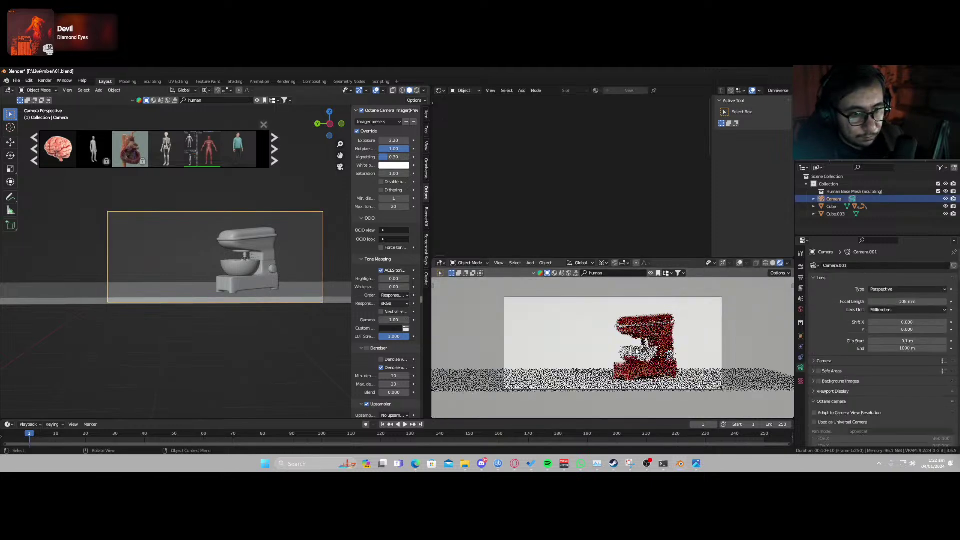
pyautogui.scroll(1, 636, 352)
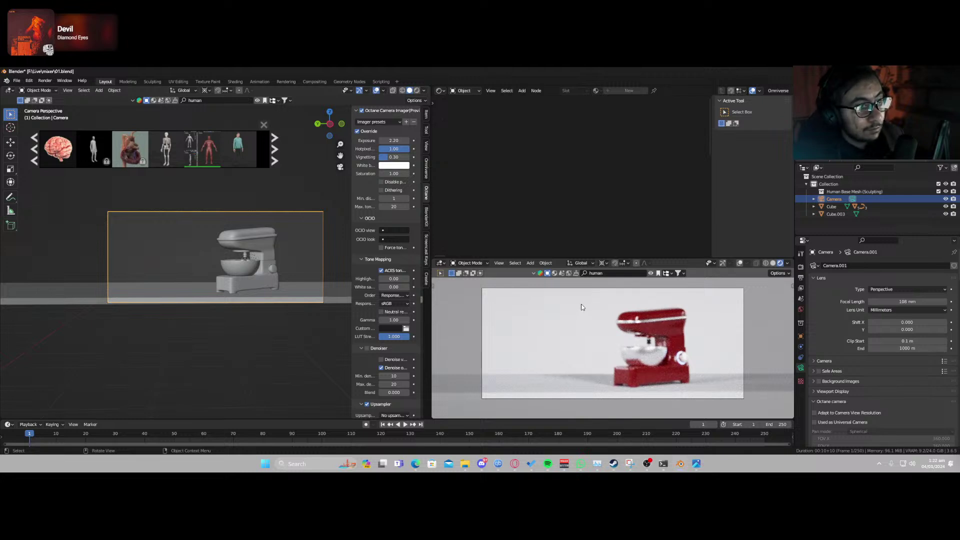
# Place the Human Base Mesh (Sculpting) model at the tabletop again and rotate it about Z to face the counter.
pyautogui.moveTo(268, 300); pyautogui.dragTo(189, 188, button='middle')
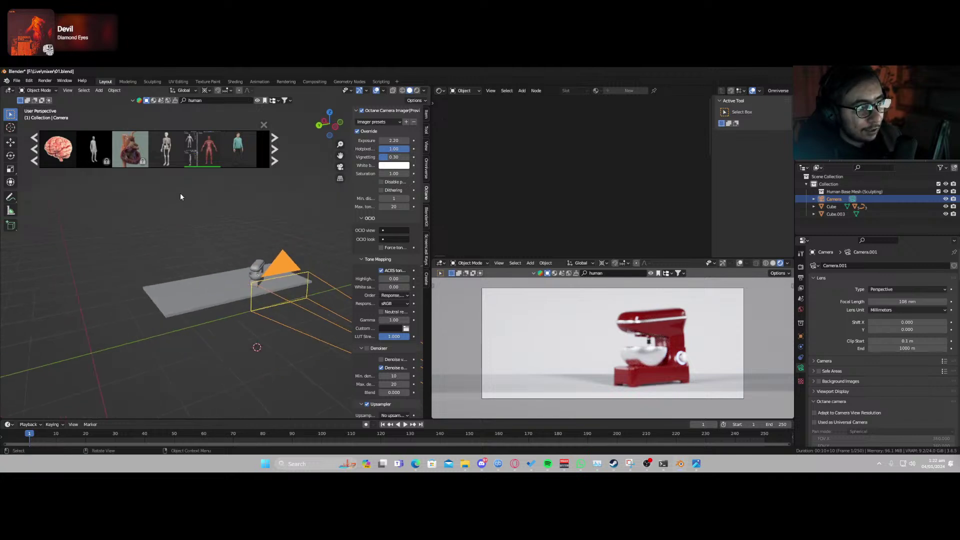
pyautogui.moveTo(202, 149)
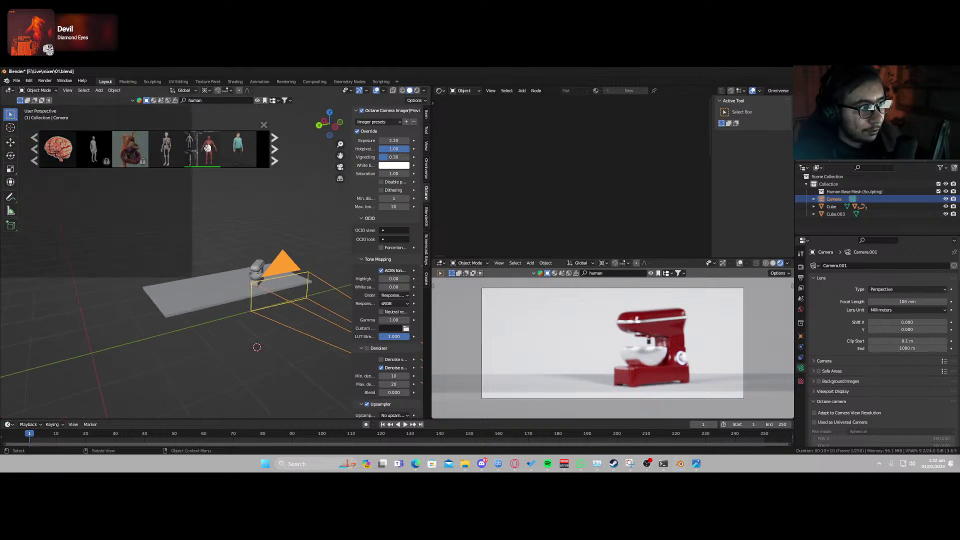
pyautogui.moveTo(202, 149); pyautogui.dragTo(239, 346)
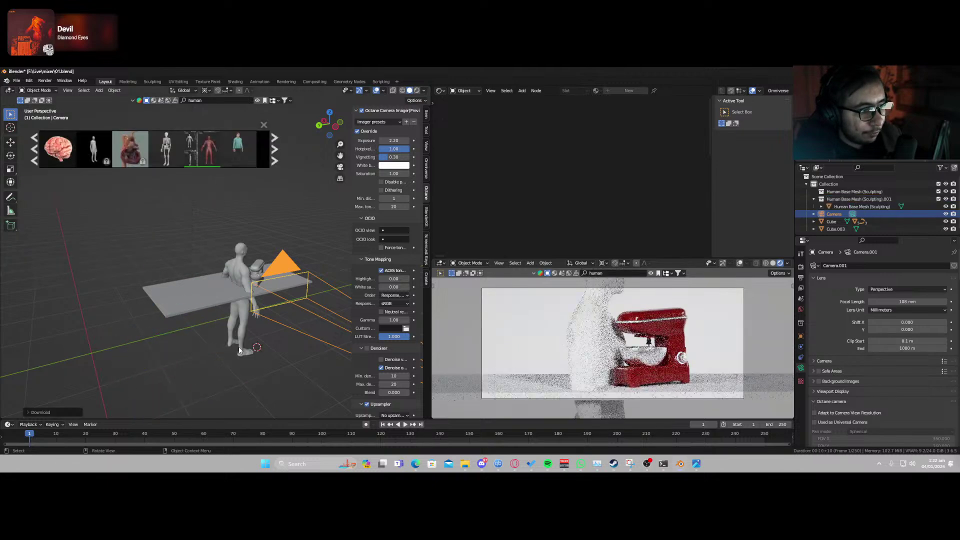
pyautogui.click(241, 274)
pyautogui.press('r')
pyautogui.press('z')
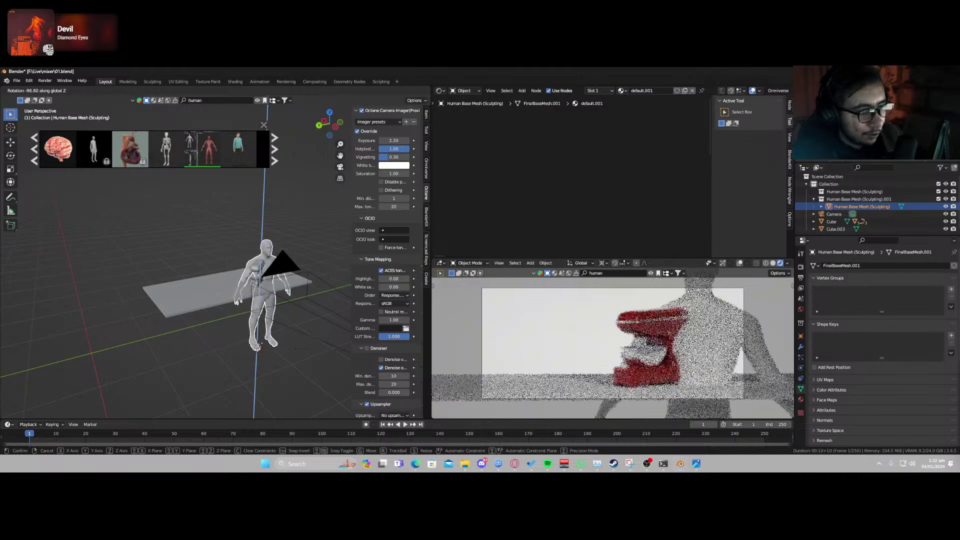
pyautogui.click(254, 253)
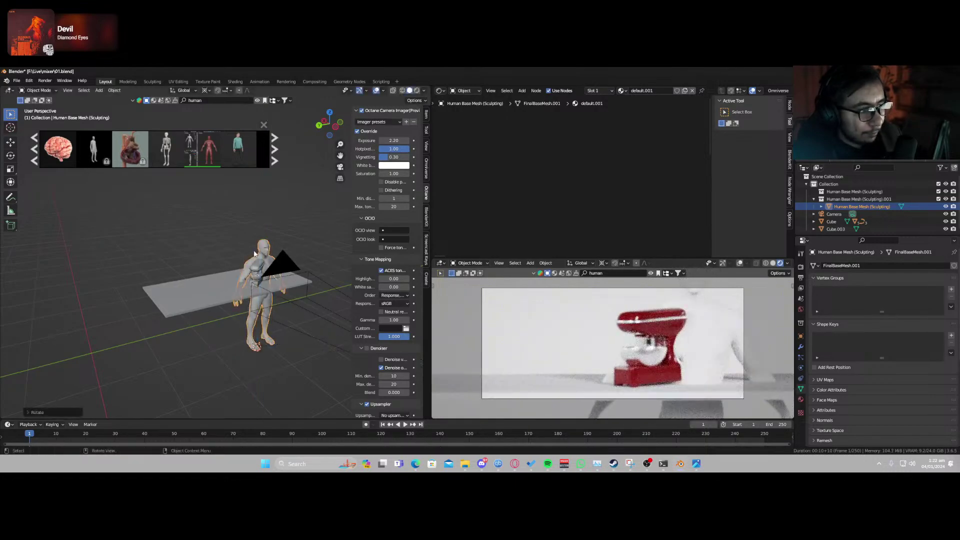
# Move the human figure along X to the far side of the tabletop, behind the mixer.
pyautogui.moveTo(255, 254); pyautogui.dragTo(247, 268, button='middle')
pyautogui.press('g')
pyautogui.press('x')
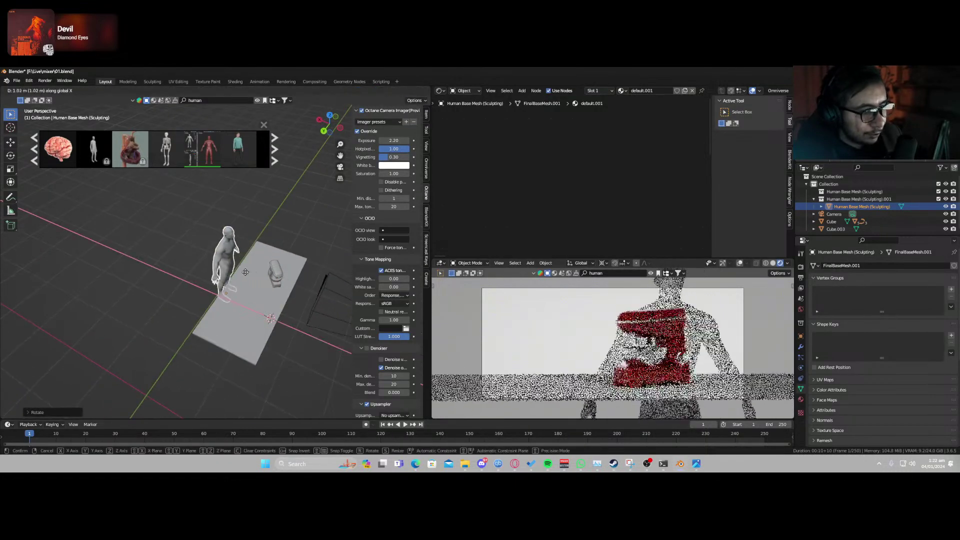
pyautogui.click(245, 276)
# Select the mixer and tabletop together and scale them down to about 0.94 to match the human figure.
pyautogui.moveTo(257, 312); pyautogui.dragTo(209, 280, button='middle')
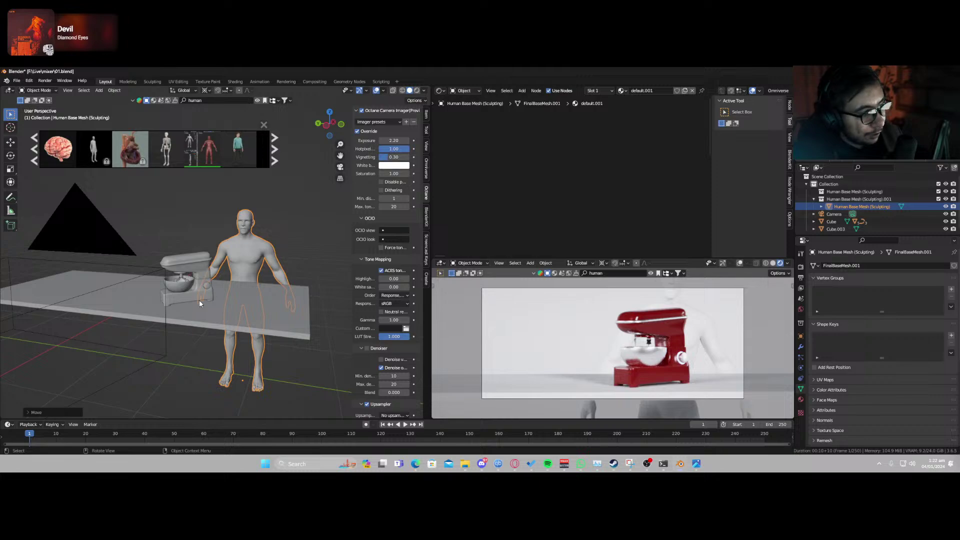
pyautogui.click(210, 297)
pyautogui.keyDown('shift'); pyautogui.click(245, 311); pyautogui.keyUp('shift')
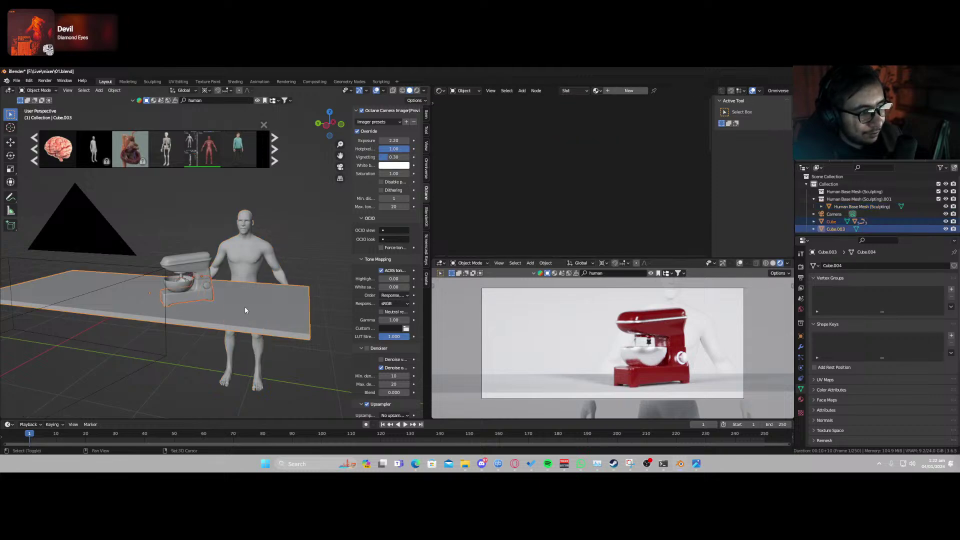
pyautogui.press('s')
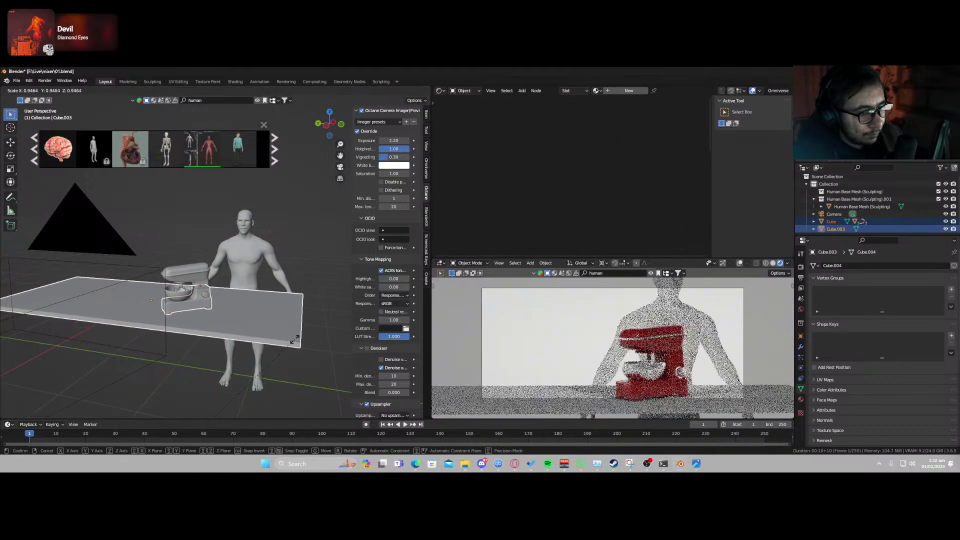
pyautogui.click(292, 340)
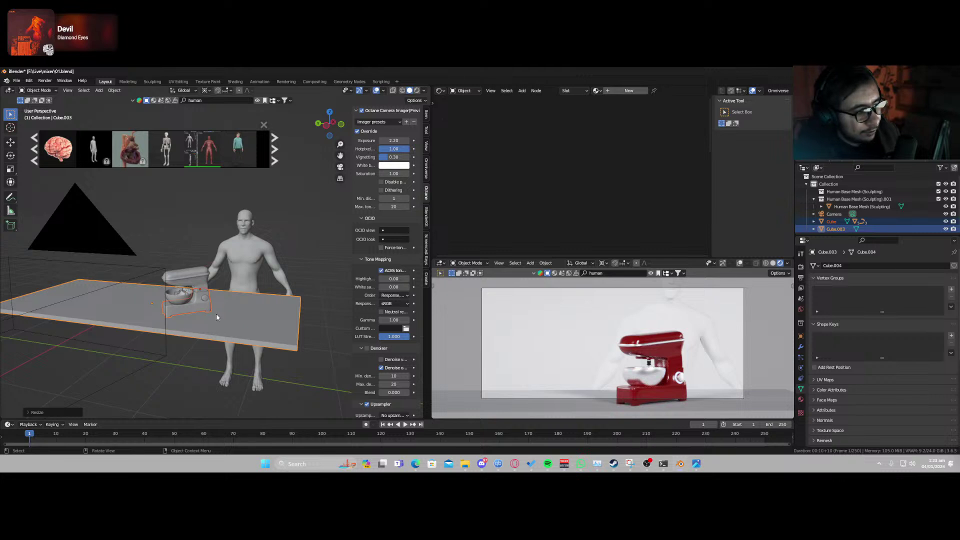
# Delete the second human reference figure from behind the tabletop.
pyautogui.scroll(4, 216, 314)
pyautogui.click(274, 268)
pyautogui.press('x')
pyautogui.click(275, 263)
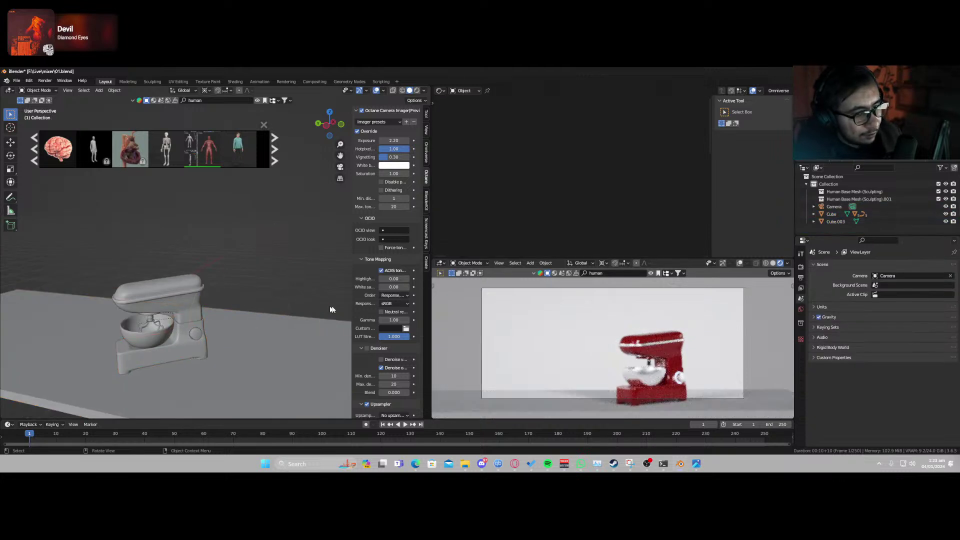
# Fly the camera to bring the rescaled mixer and its base fully back into frame, and select the camera.
pyautogui.scroll(-4, 178, 304)
pyautogui.press('KP_0')
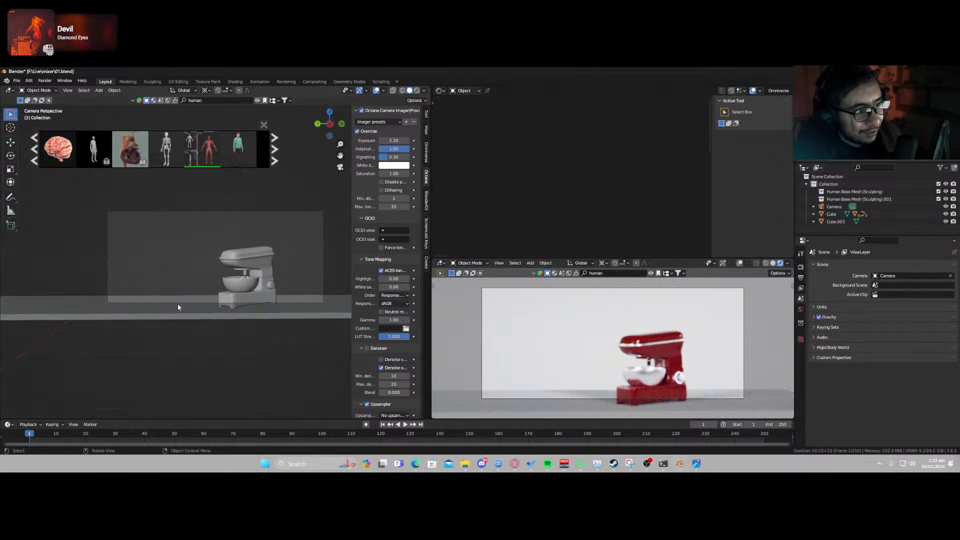
pyautogui.hotkey('shift', '`')
pyautogui.click(215, 270)
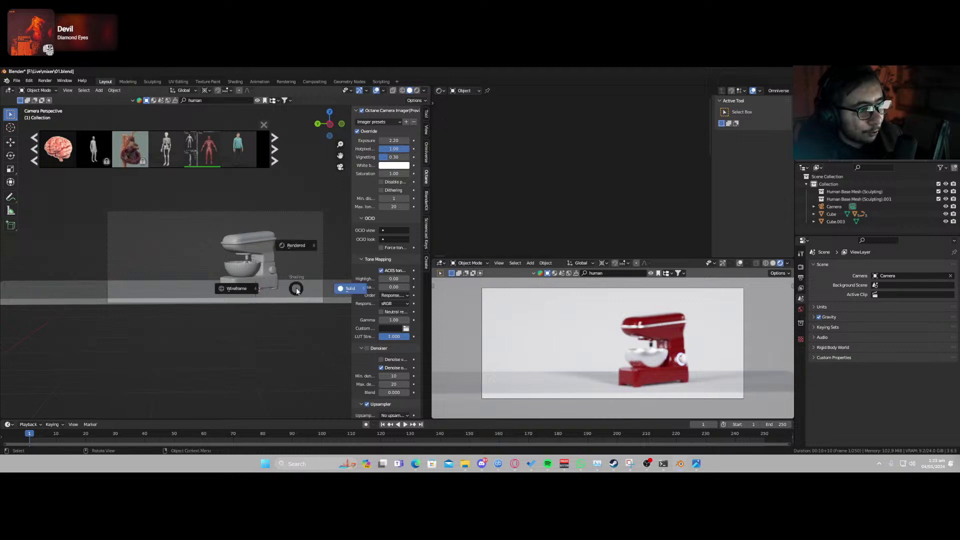
pyautogui.click(299, 302)
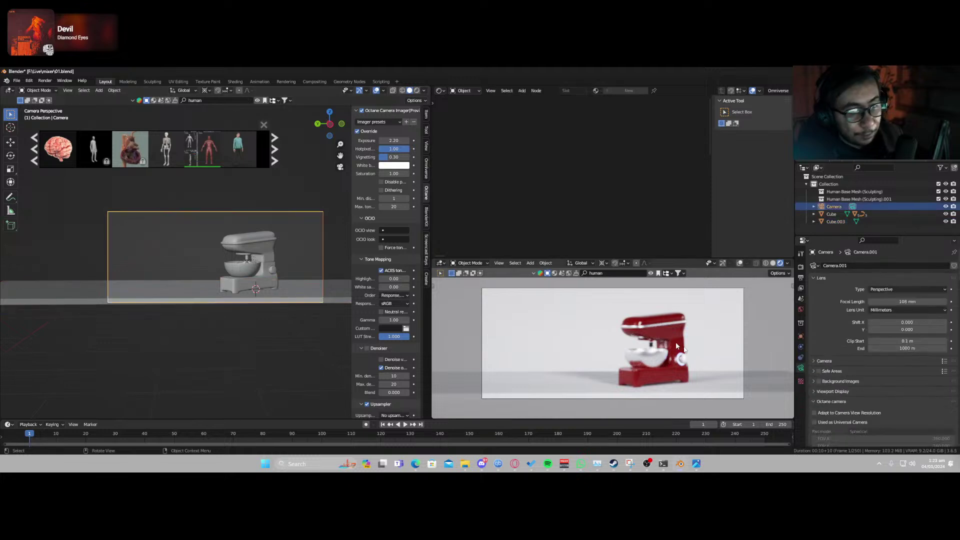
# Set the mixer part Circle.001 as the depth-of-field focus object in the Octane camera settings and check the bowl's sharpness.
pyautogui.scroll(-6, 860, 380)
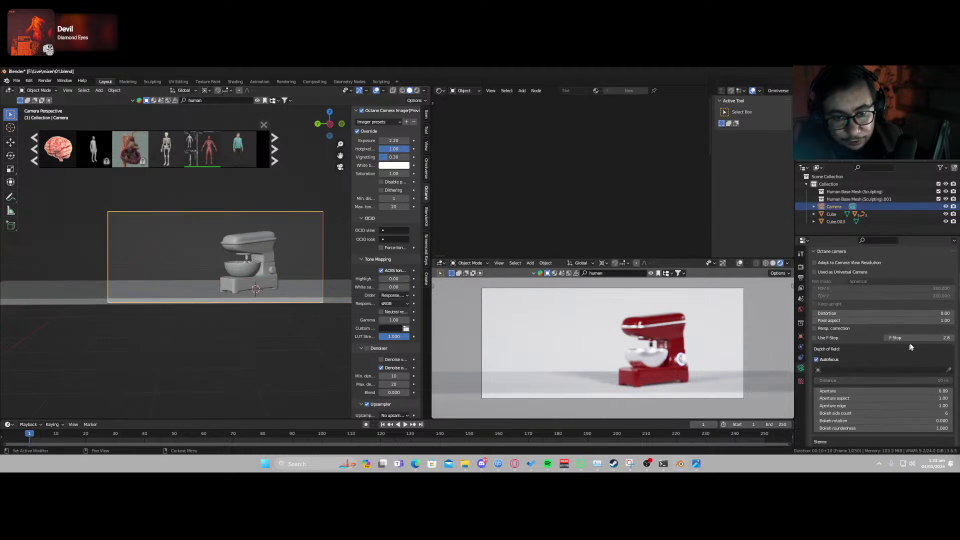
pyautogui.click(948, 373)
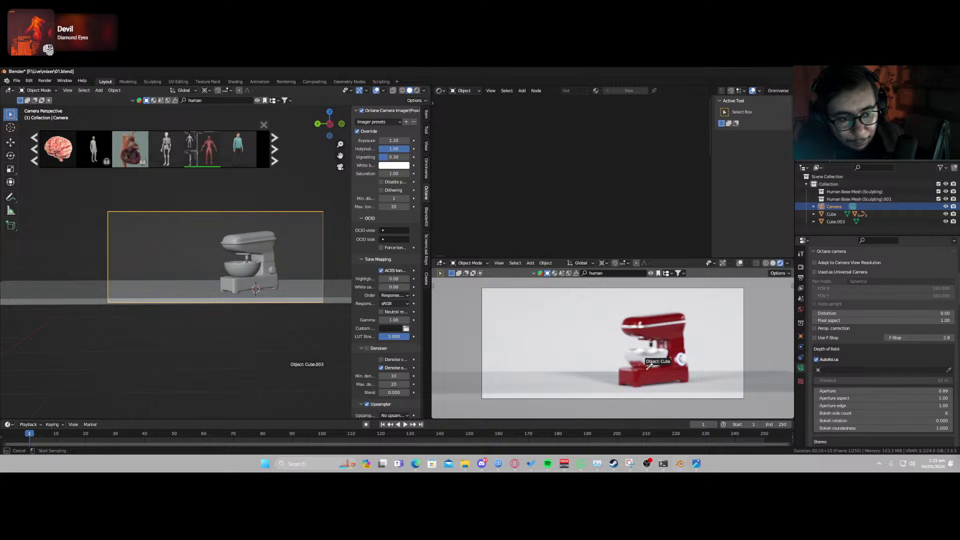
pyautogui.click(666, 374)
pyautogui.scroll(4, 665, 370)
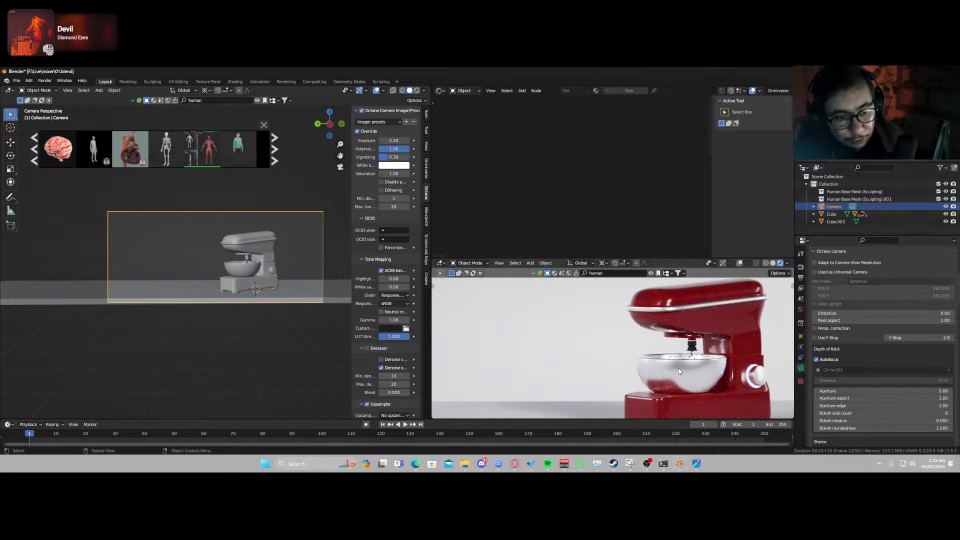
pyautogui.scroll(-4, 670, 364)
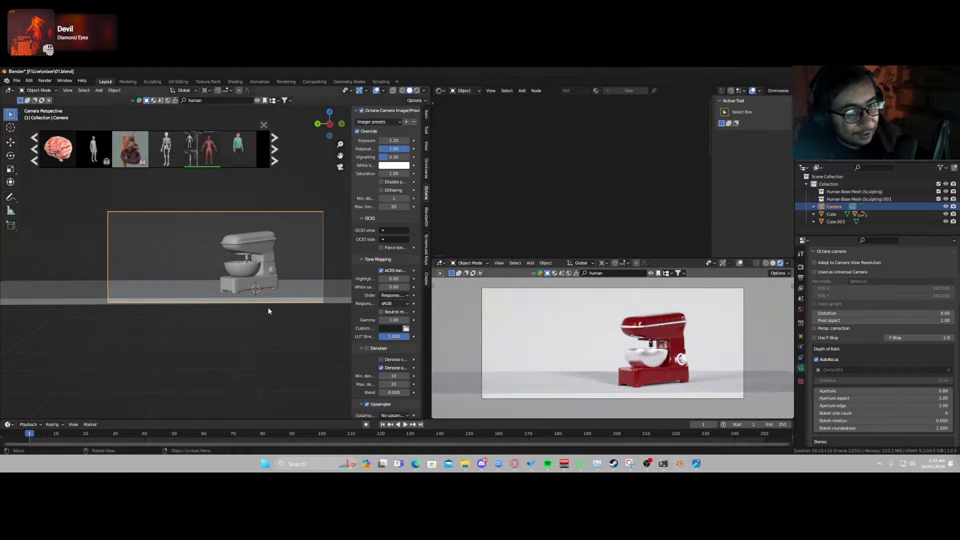
# Fly the camera to a more angled view of the mixer and set its passepartout to 1.000.
pyautogui.hotkey('shift', '`')
pyautogui.press('w')
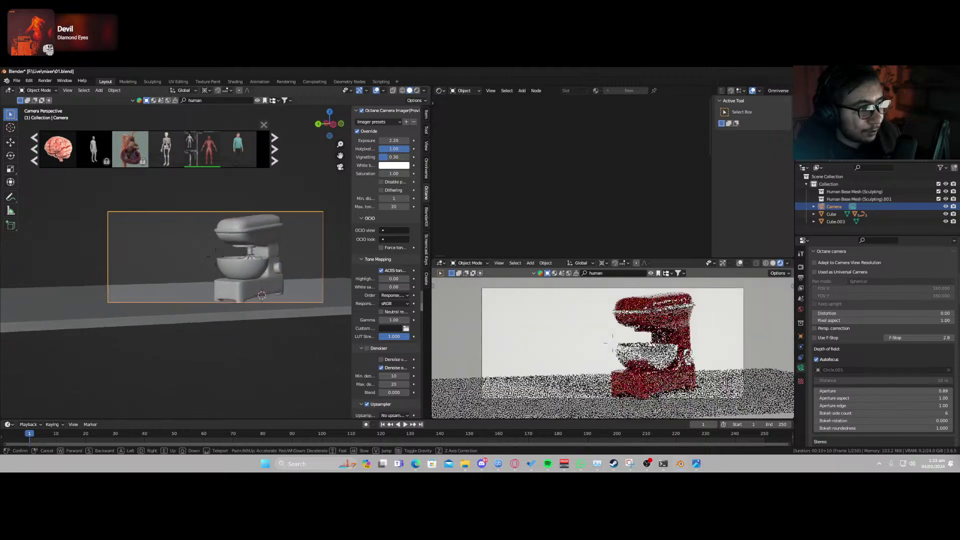
pyautogui.press('s')
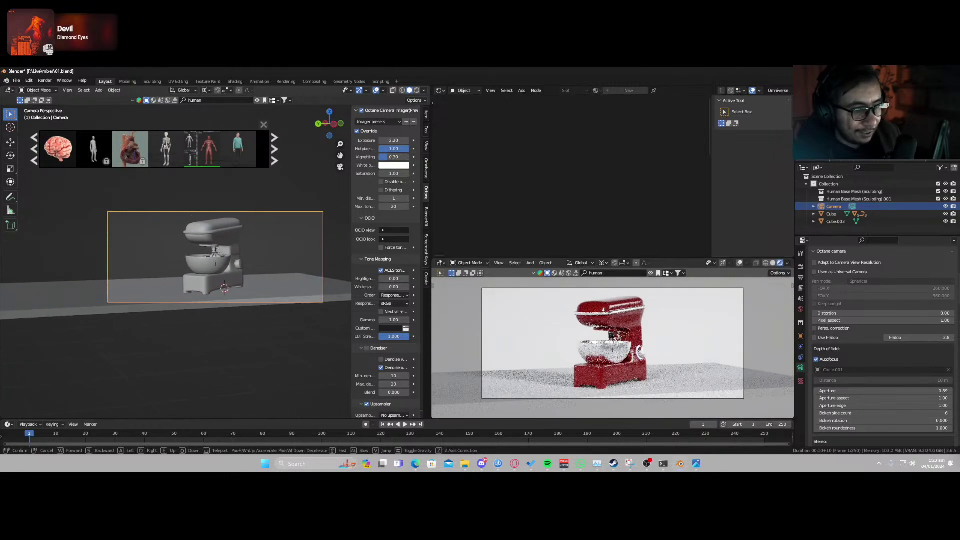
pyautogui.click(296, 290)
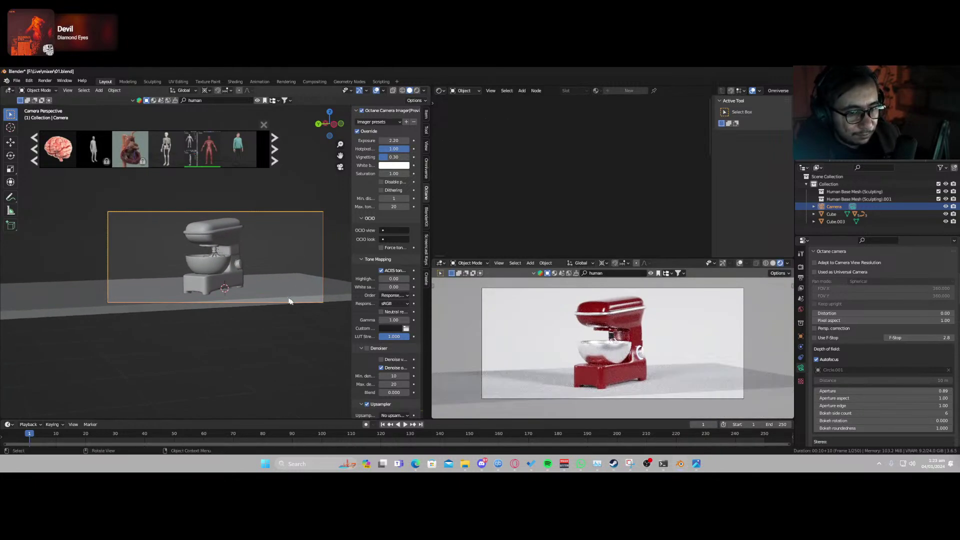
pyautogui.scroll(5, 832, 345)
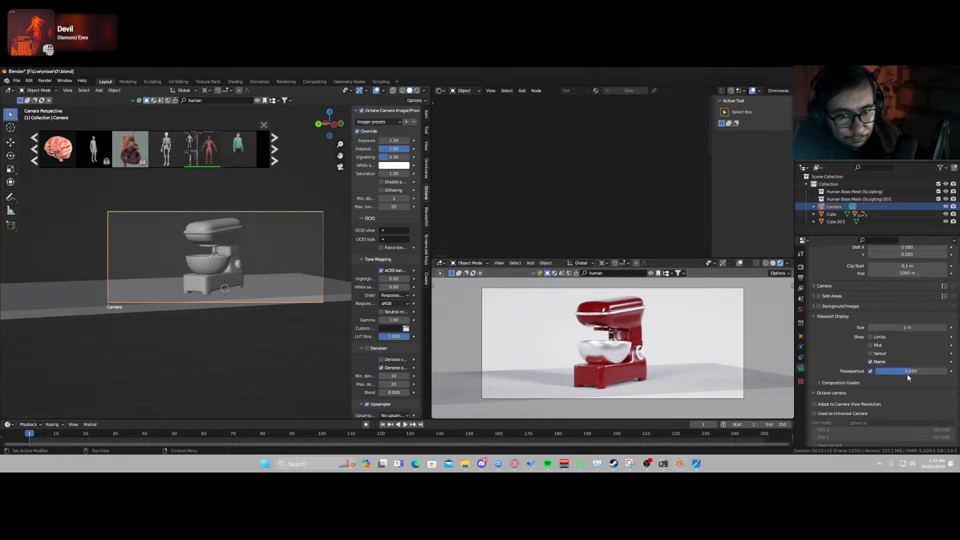
pyautogui.moveTo(937, 372); pyautogui.dragTo(949, 371)
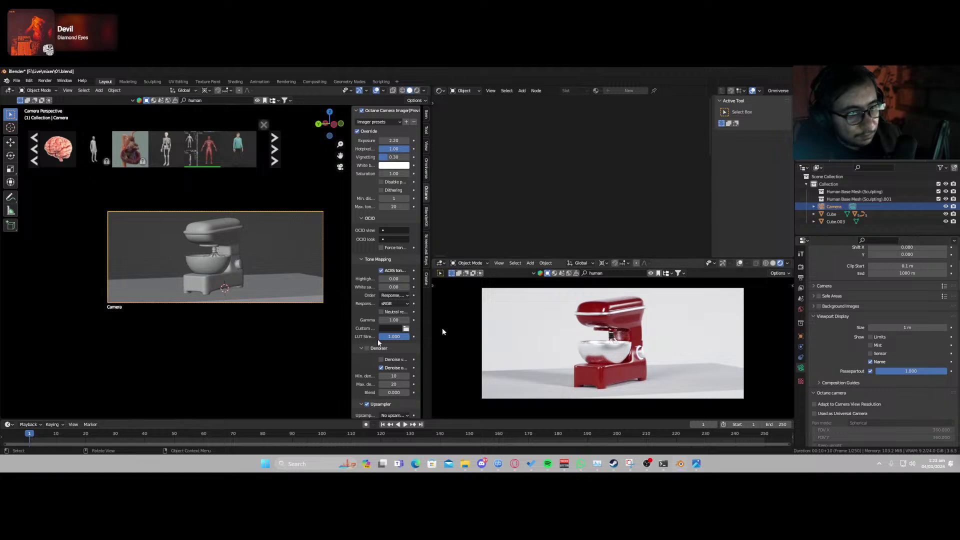
# Select the tabletop, dismiss the asset library strip and open the OctaneDB material library.
pyautogui.moveTo(202, 290); pyautogui.dragTo(194, 309, button='middle')
pyautogui.click(166, 309)
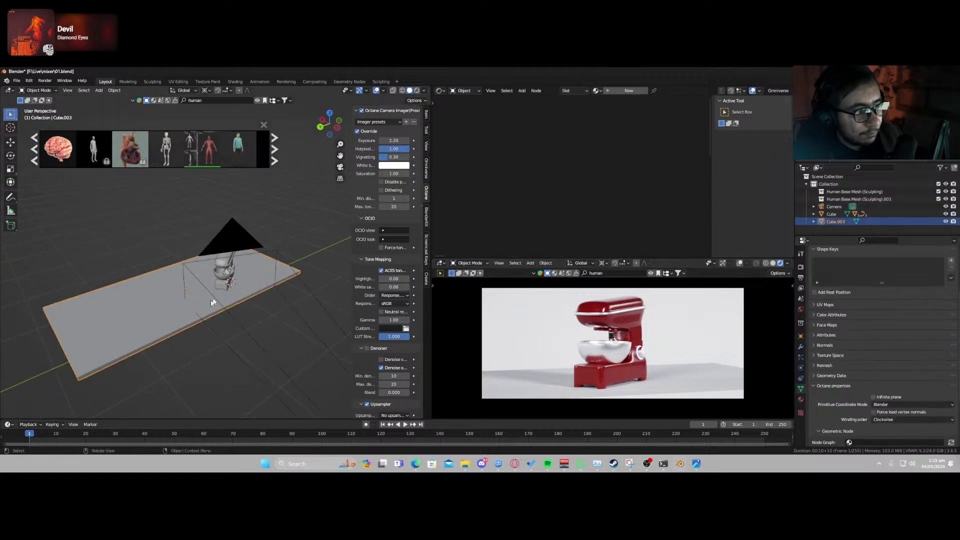
pyautogui.click(168, 102)
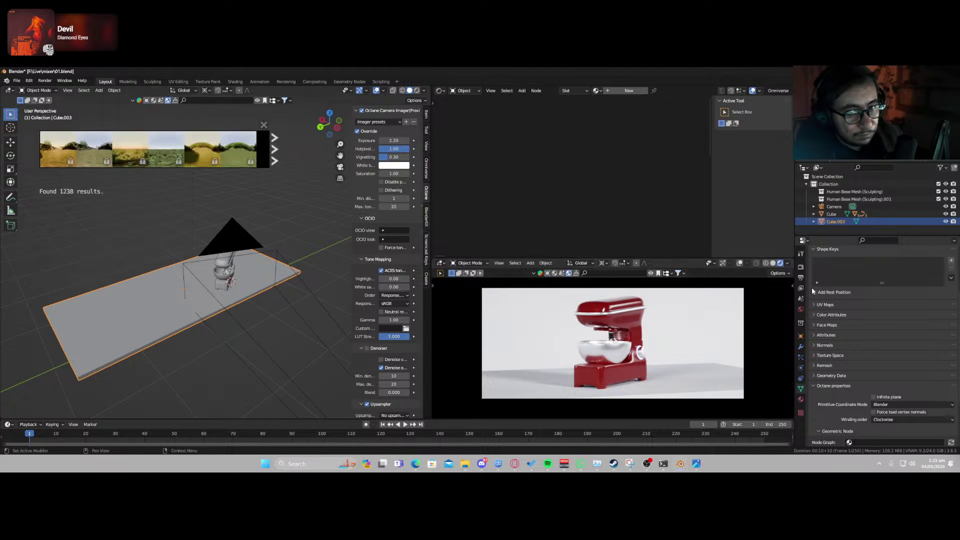
pyautogui.click(801, 267)
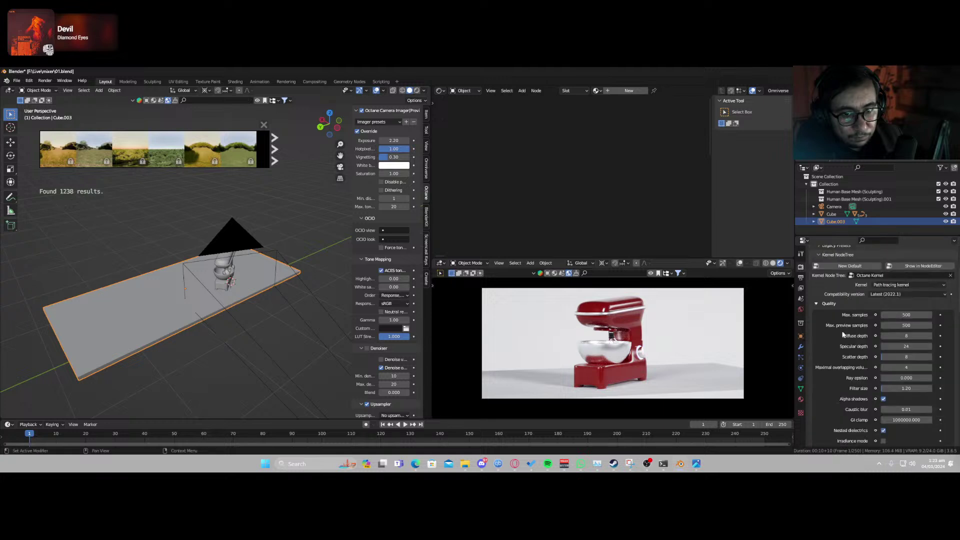
pyautogui.scroll(-15, 844, 333)
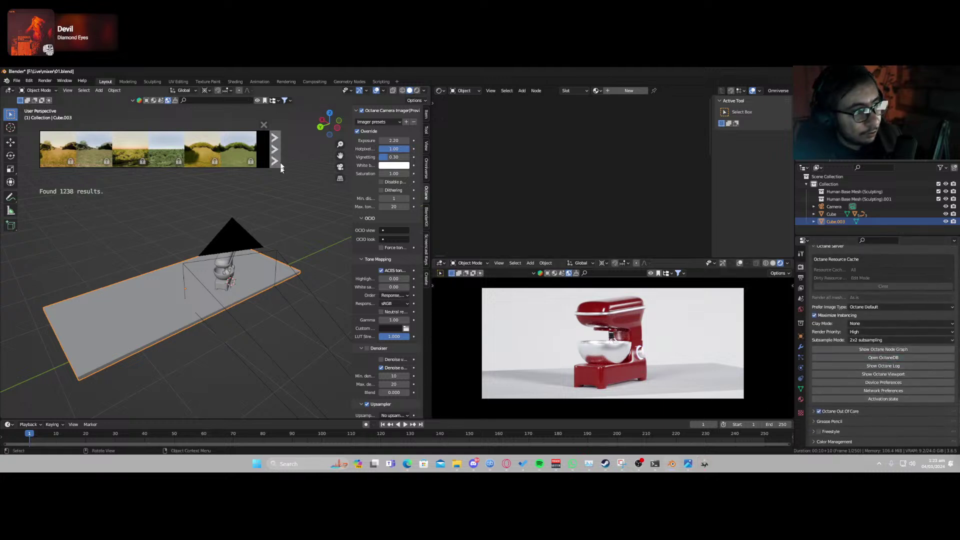
pyautogui.click(264, 125)
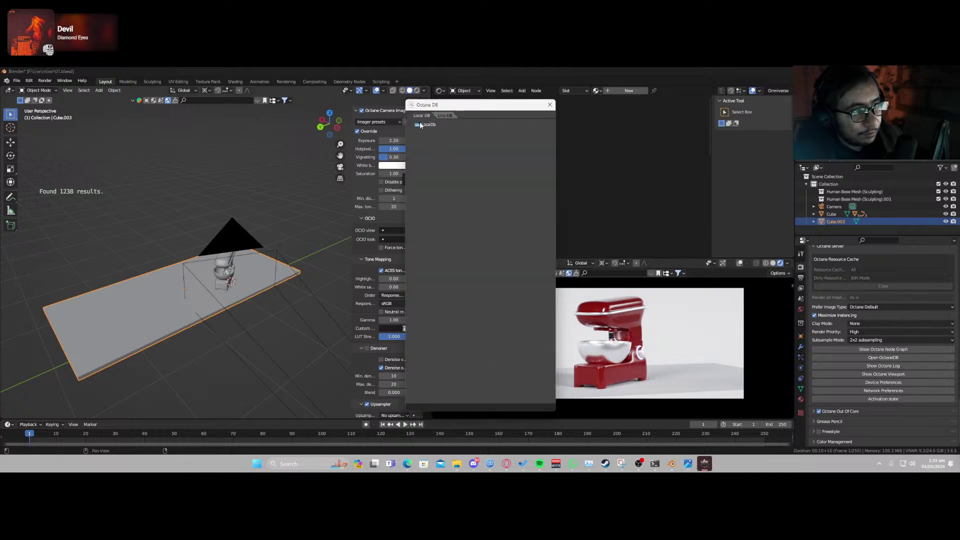
# Browse the LiveDB materials and expand the Organic > Stone category.
pyautogui.click(444, 116)
pyautogui.click(410, 123)
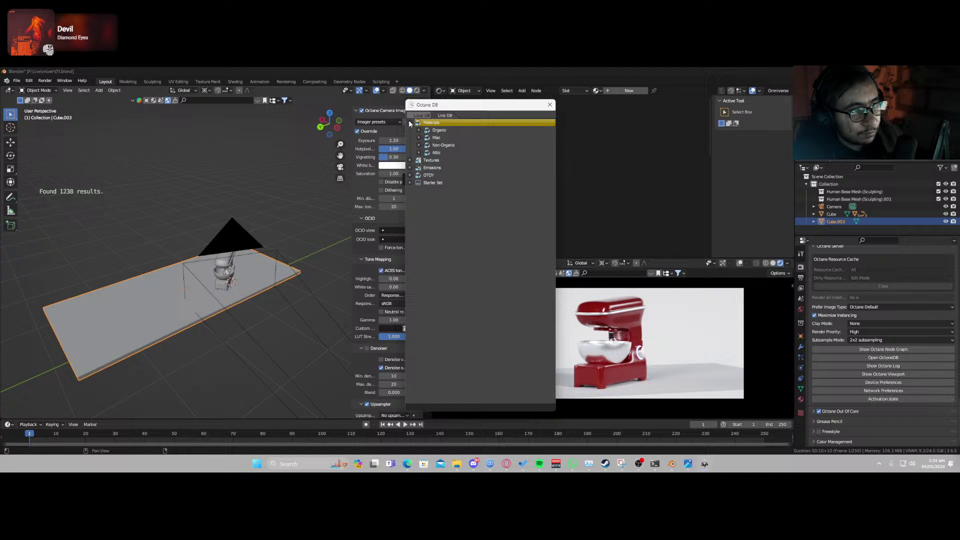
pyautogui.click(419, 146)
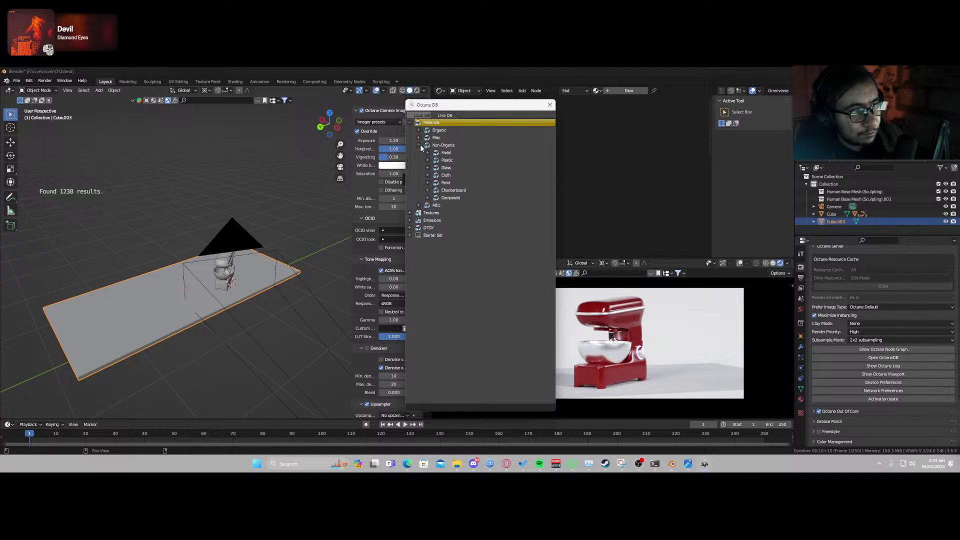
pyautogui.click(419, 146)
pyautogui.click(420, 131)
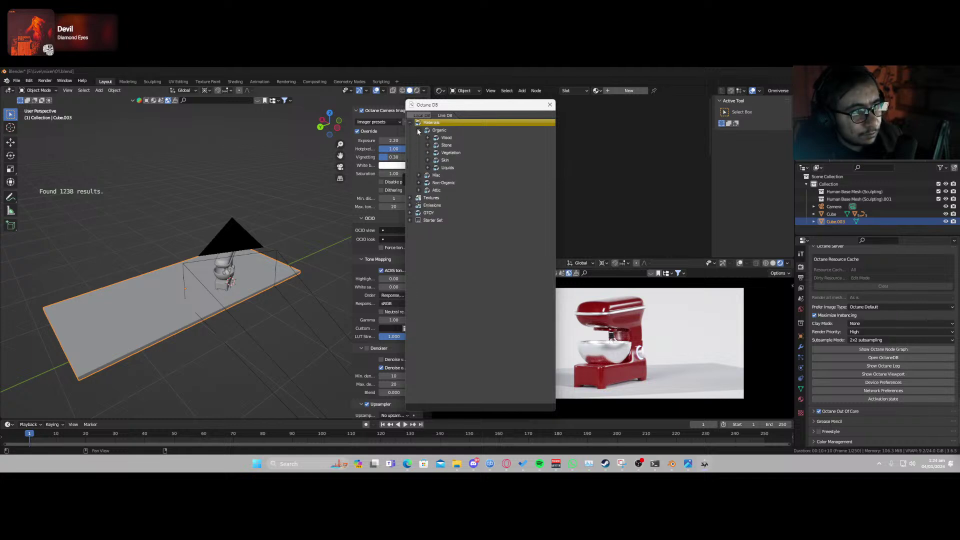
pyautogui.click(428, 145)
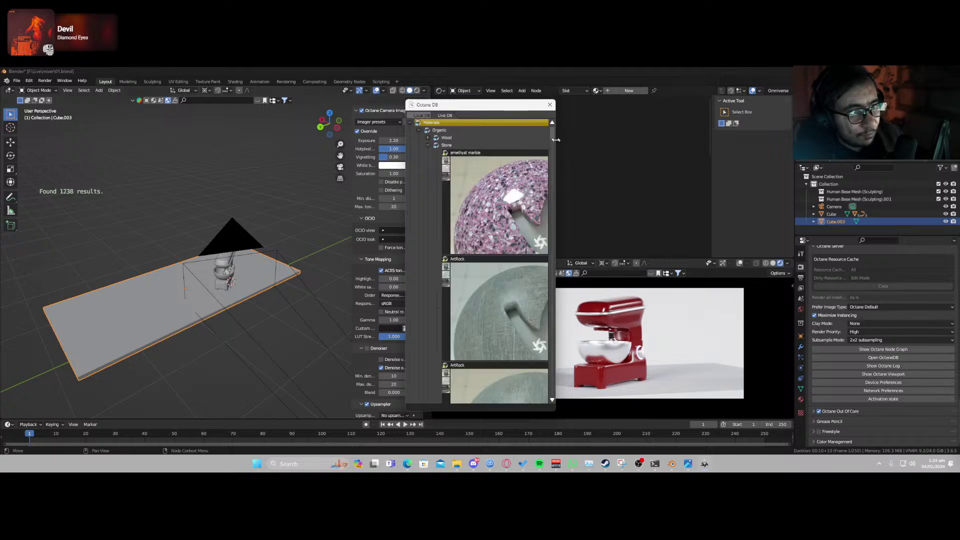
# Apply the brown speckled stone material listed just above Capuccino MOSAIC to the tabletop and close OctaneDB.
pyautogui.moveTo(552, 140); pyautogui.dragTo(552, 187)
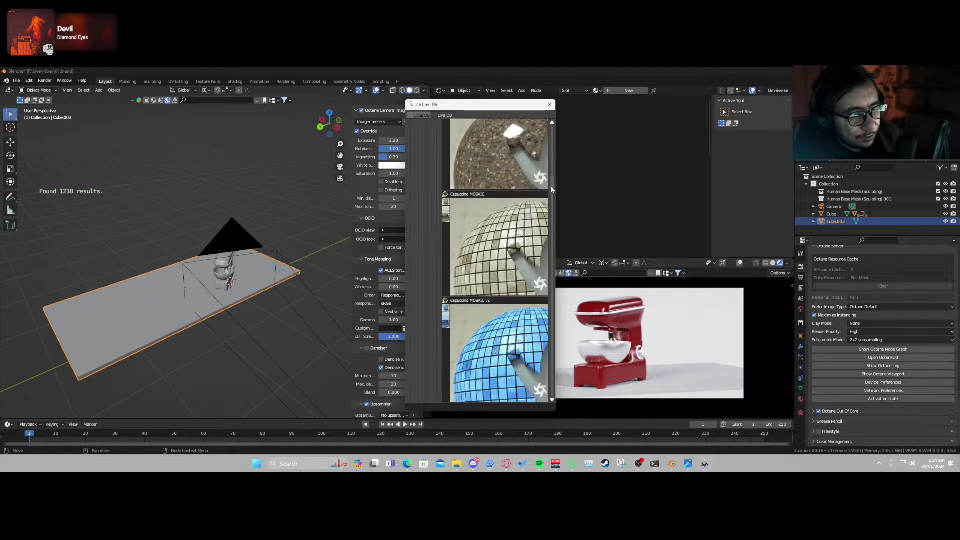
pyautogui.click(488, 165)
pyautogui.click(481, 166)
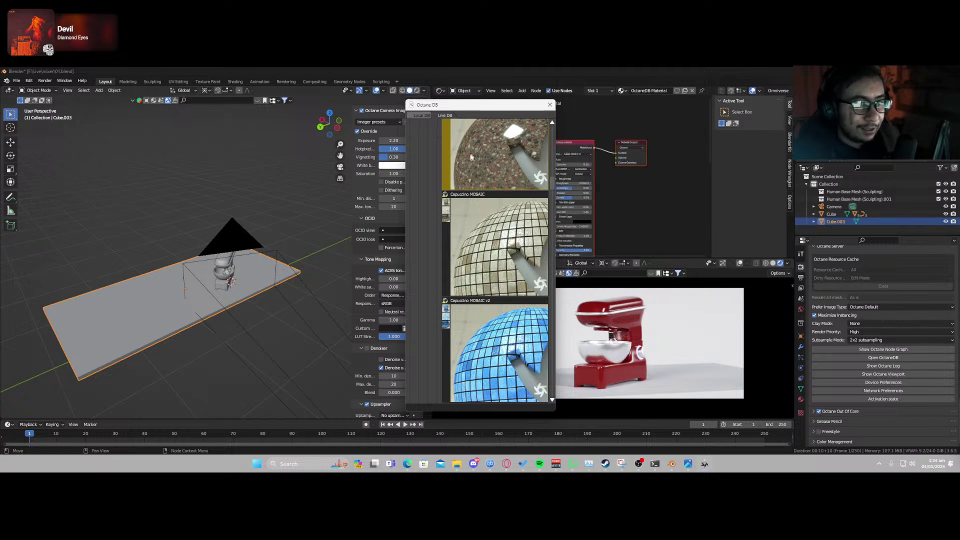
pyautogui.click(550, 106)
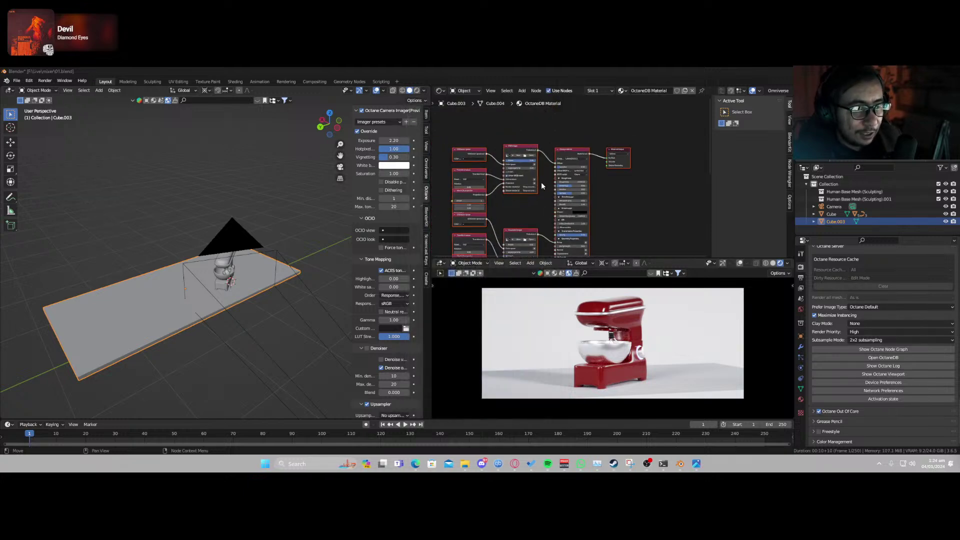
# Remove the imported OctaneDB stone material from the tabletop.
pyautogui.scroll(-3, 537, 203)
pyautogui.moveTo(460, 144); pyautogui.dragTo(642, 248)
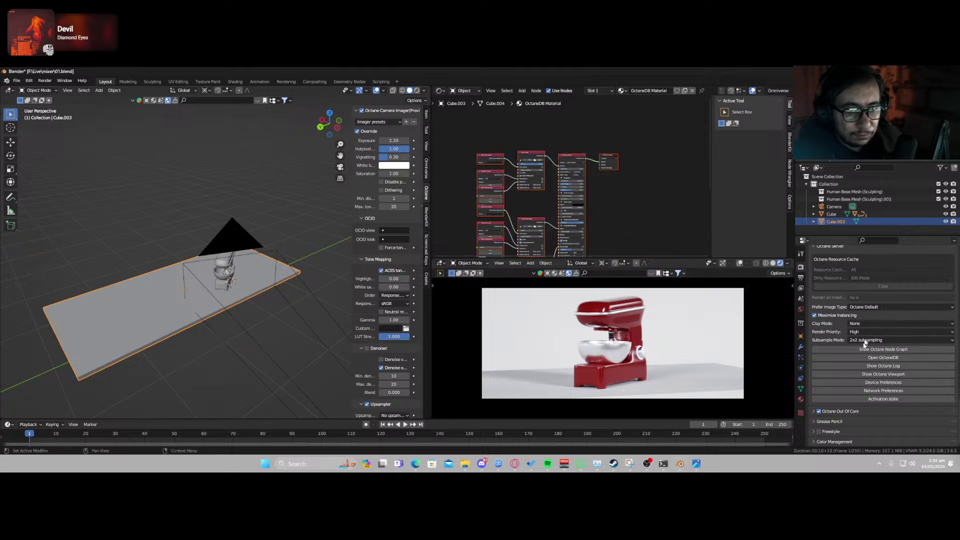
pyautogui.click(801, 400)
pyautogui.scroll(5, 849, 313)
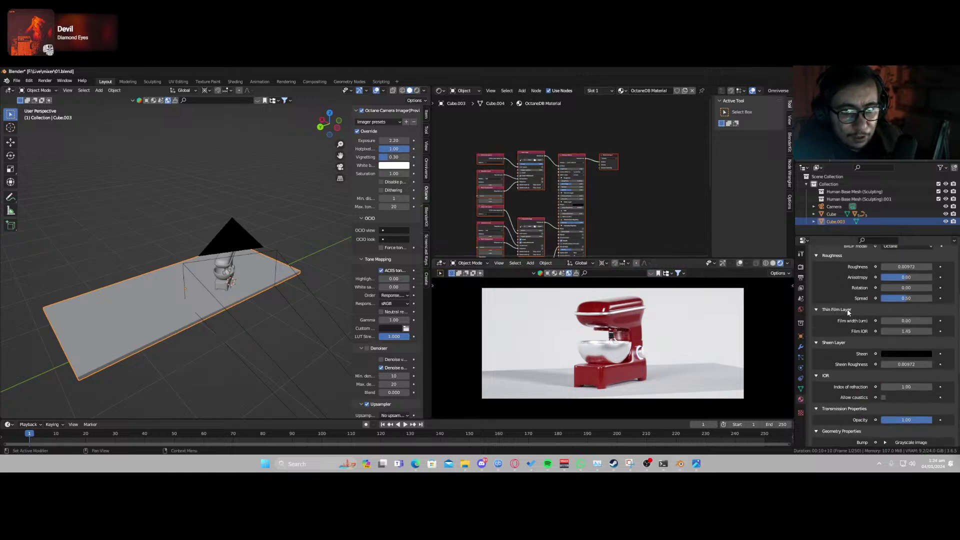
pyautogui.scroll(5, 850, 313)
pyautogui.click(954, 272)
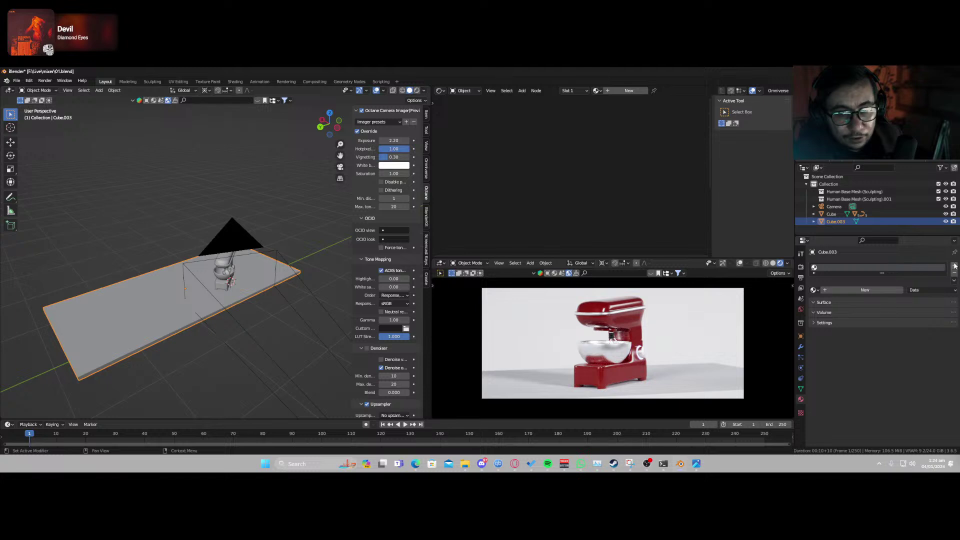
# Create a new material for the tabletop and replace its universal shader with a Glossy material connected to the output.
pyautogui.click(871, 290)
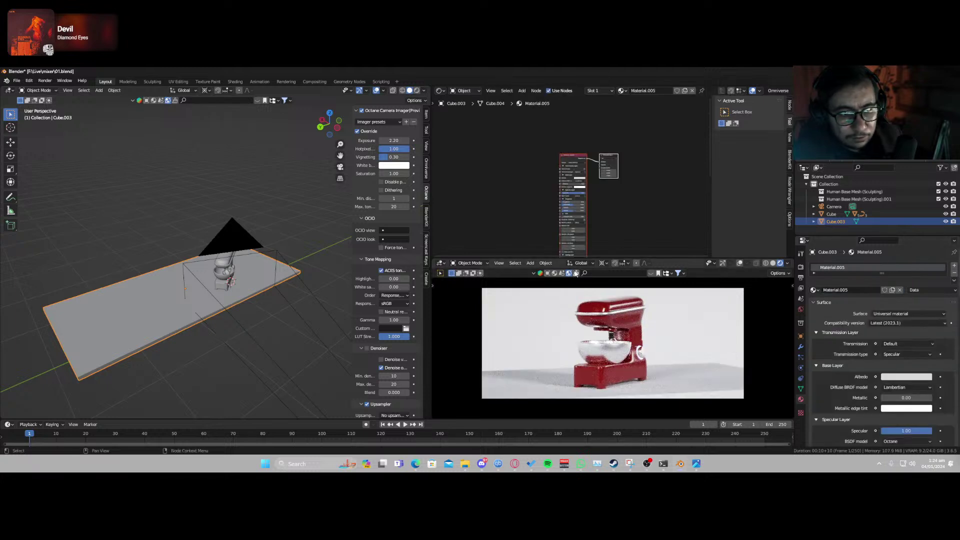
pyautogui.scroll(1, 553, 208)
pyautogui.click(567, 151)
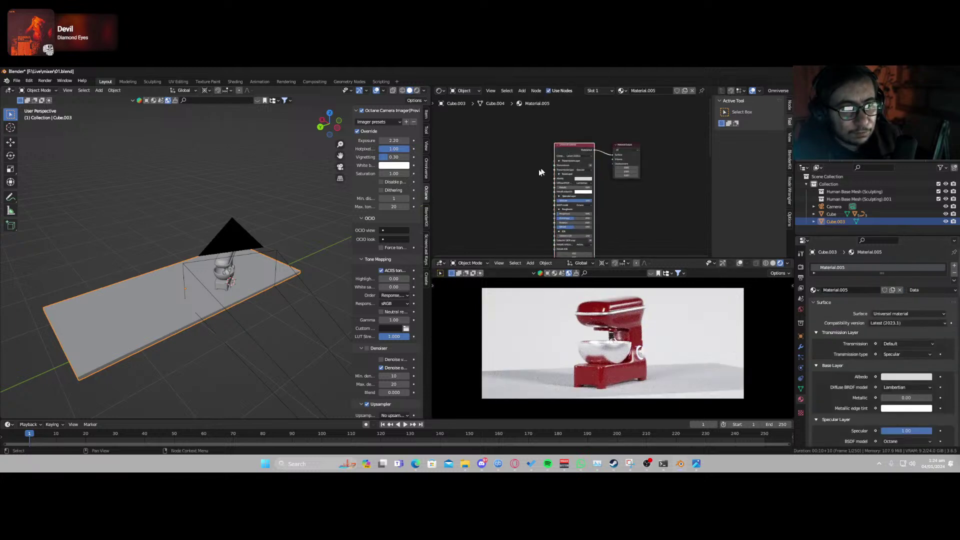
pyautogui.press('x')
pyautogui.hotkey('shift', 'a')
pyautogui.click(538, 178)
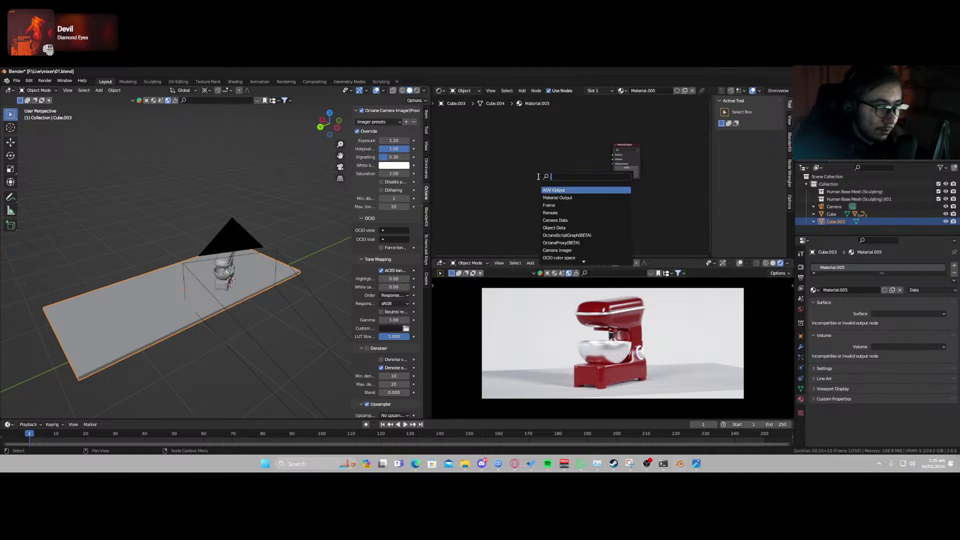
pyautogui.write('glossy')
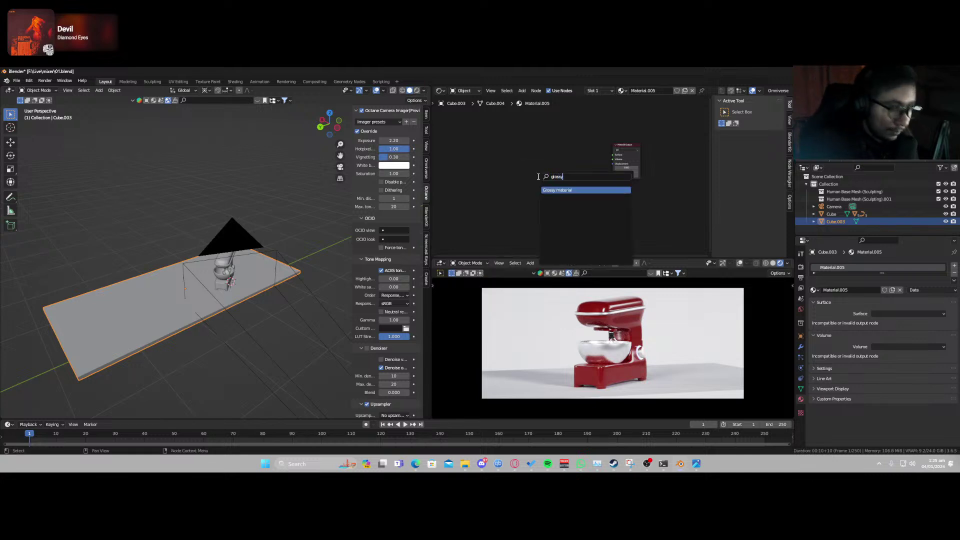
pyautogui.click(578, 190)
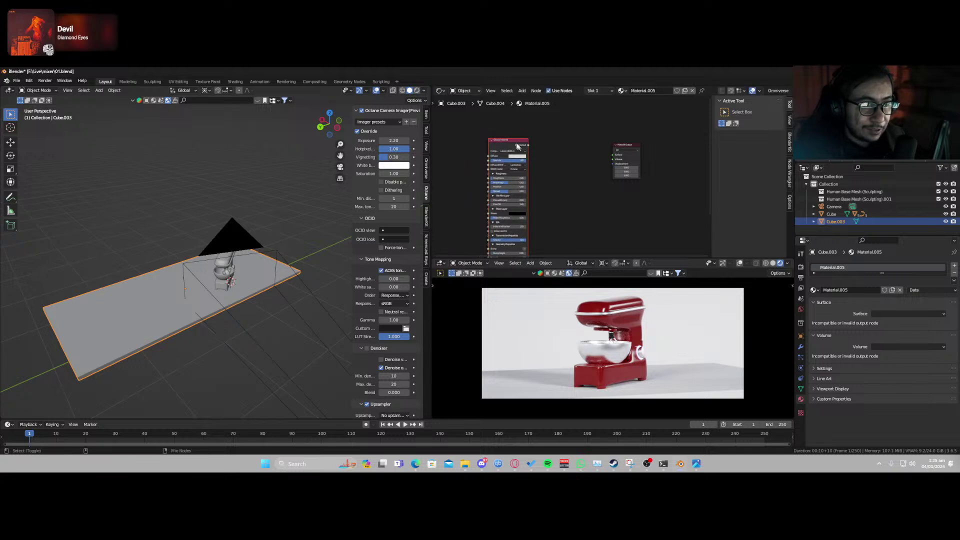
pyautogui.click(509, 139)
# Refresh the rendered preview and examine the glossy tabletop's reflections up close around the mixer's base.
pyautogui.moveTo(604, 360); pyautogui.dragTo(581, 306, button='middle')
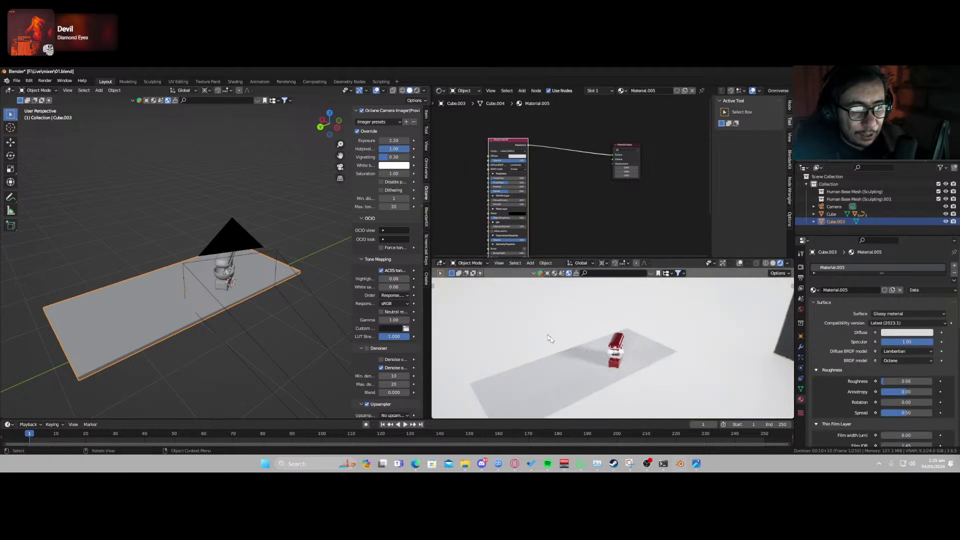
pyautogui.press('z')
pyautogui.click(642, 366)
pyautogui.press('z')
pyautogui.click(583, 375)
pyautogui.scroll(1, 593, 382)
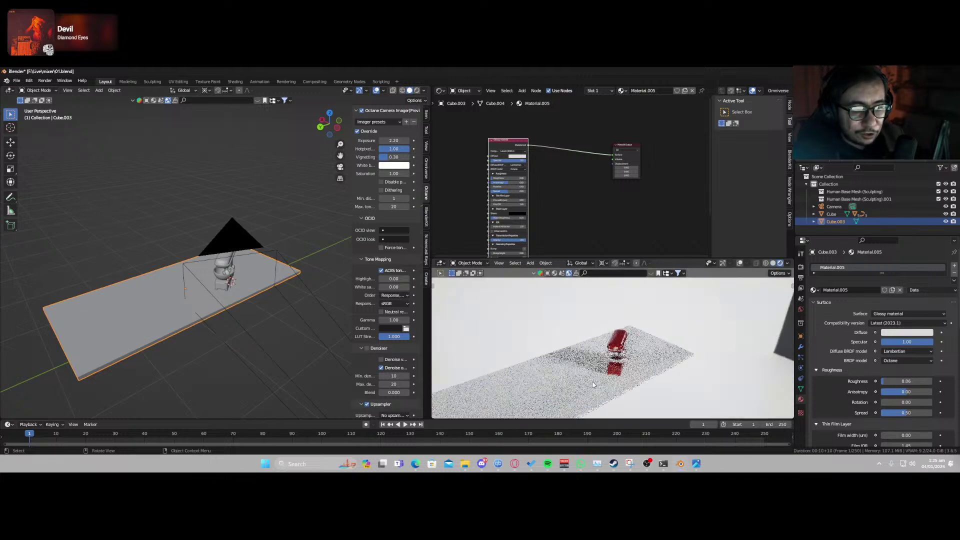
pyautogui.scroll(6, 594, 385)
pyautogui.moveTo(594, 385)
pyautogui.keyDown('shift'); pyautogui.mouseDown(button='middle')
pyautogui.moveTo(602, 365)
pyautogui.moveTo(602, 387)
pyautogui.moveTo(604, 371)
pyautogui.mouseUp(button='middle'); pyautogui.keyUp('shift')
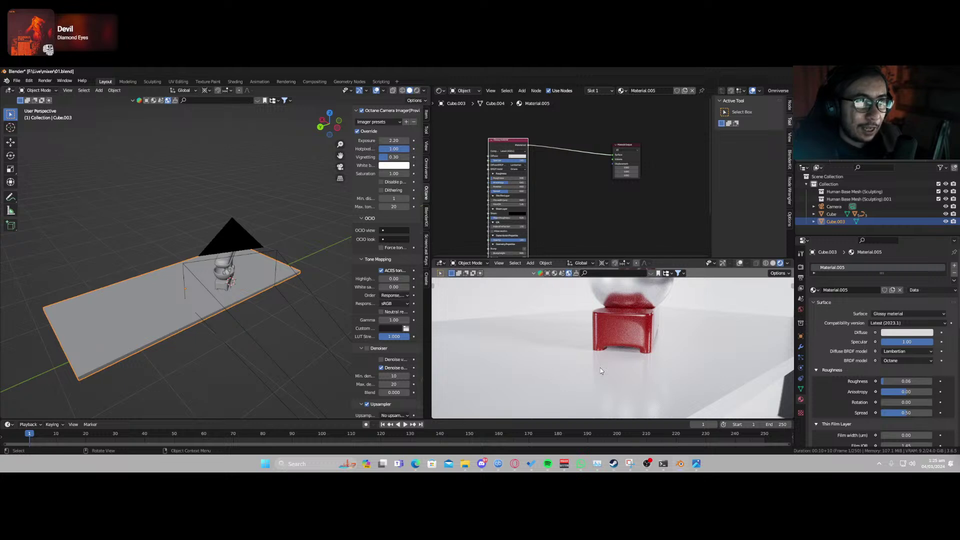
pyautogui.click(801, 267)
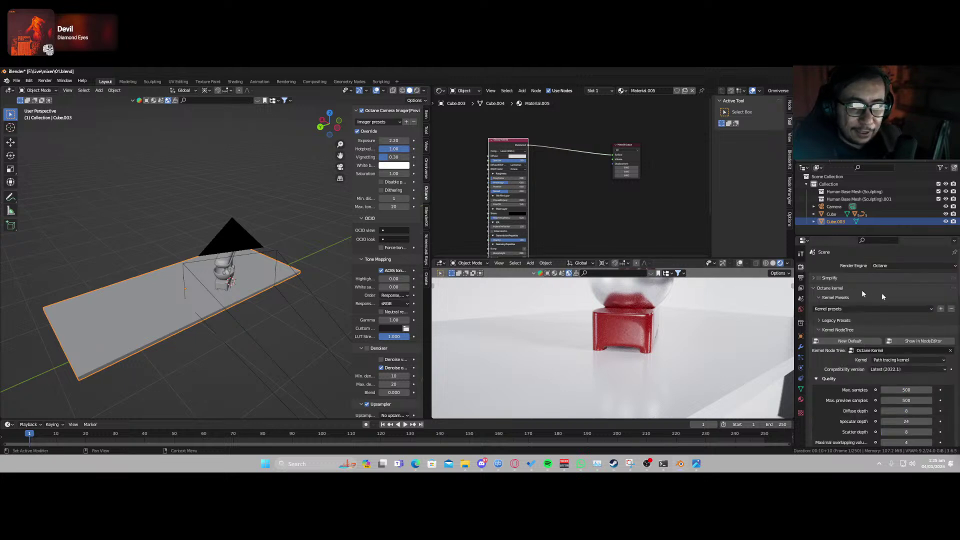
pyautogui.click(901, 266)
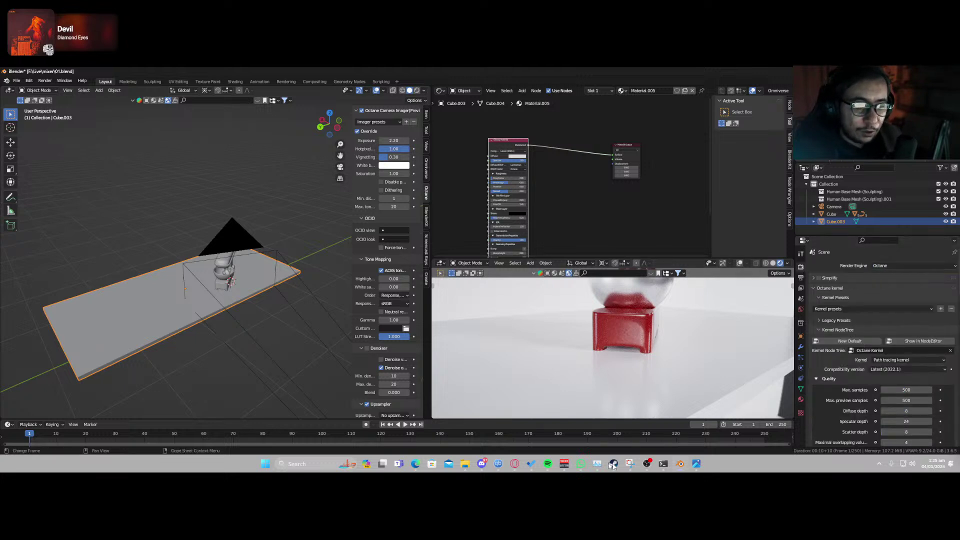
pyautogui.press('super')
pyautogui.write('oc')
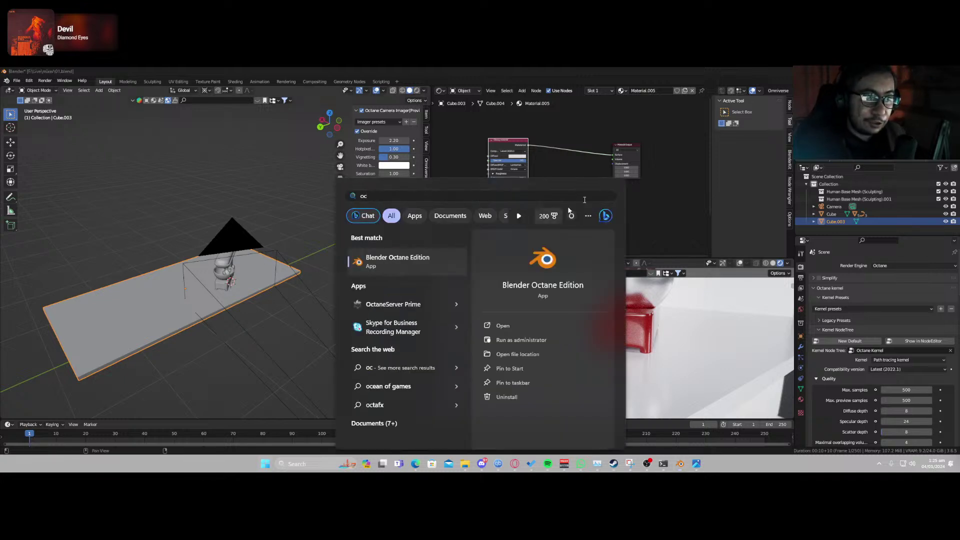
pyautogui.click(660, 198)
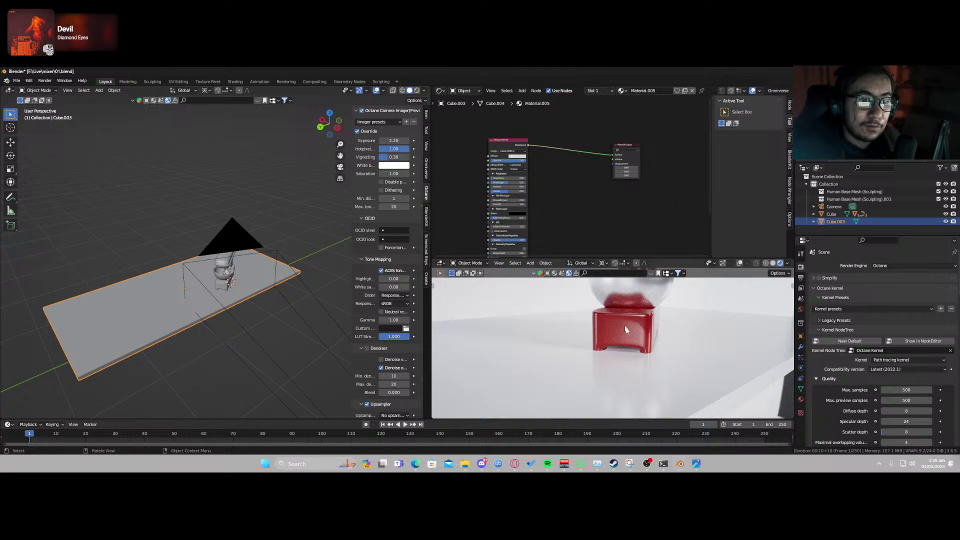
# Examine the mixer from above in the rendered preview and return the preview to the camera view.
pyautogui.moveTo(625, 325); pyautogui.dragTo(631, 360, button='middle')
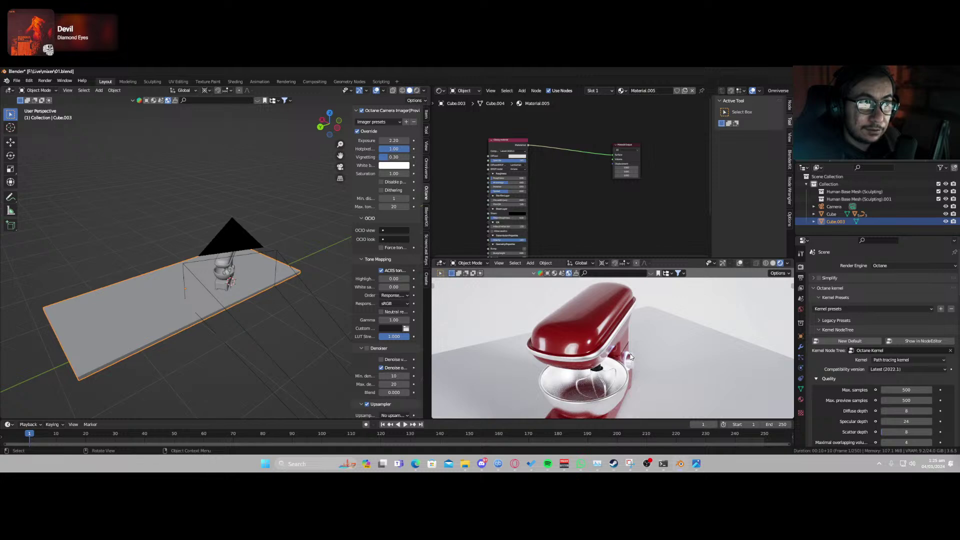
pyautogui.press('KP_0')
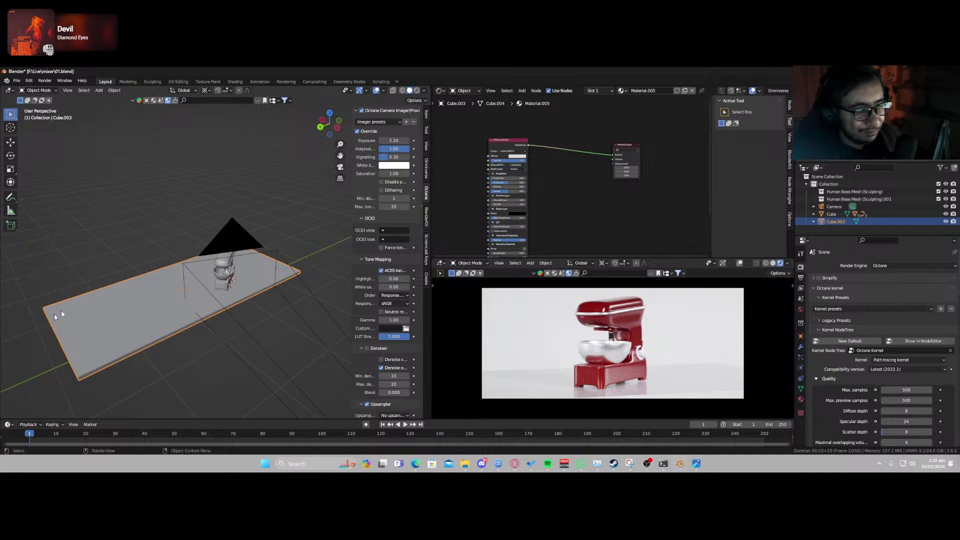
pyautogui.scroll(2, 253, 289)
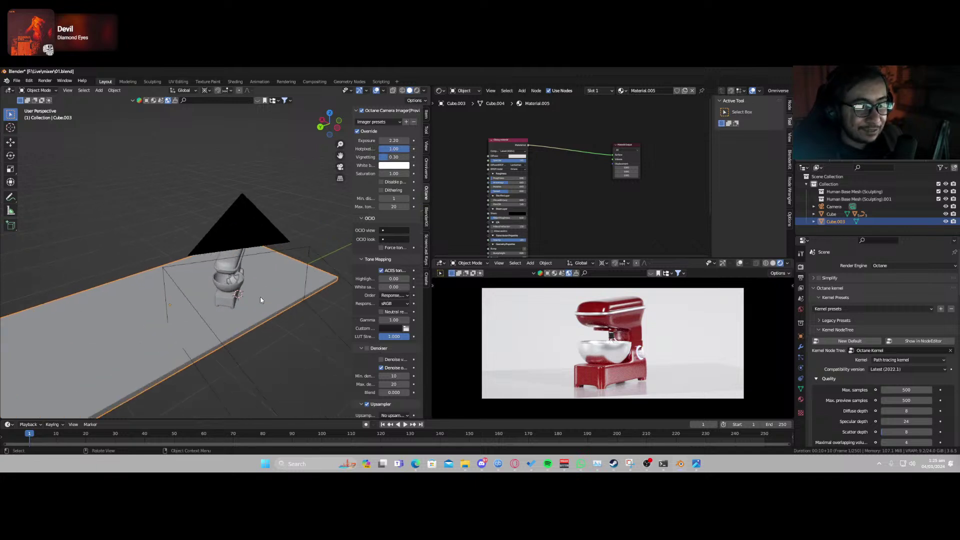
pyautogui.click(441, 92)
pyautogui.click(441, 91)
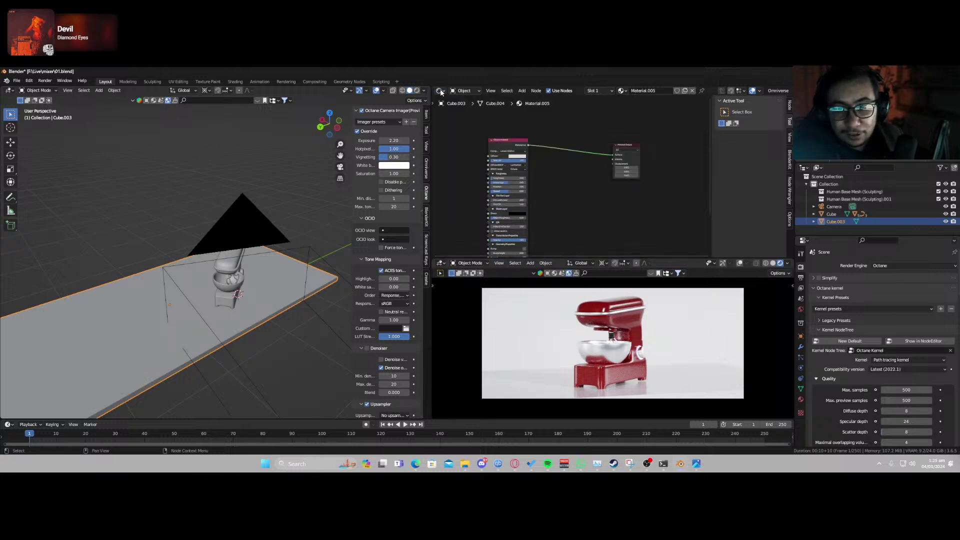
pyautogui.click(441, 93)
pyautogui.click(440, 92)
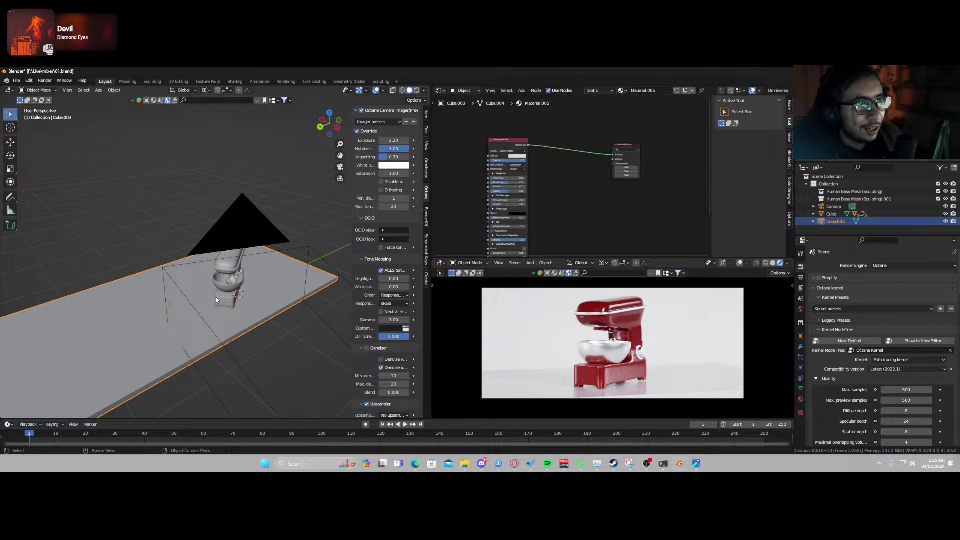
pyautogui.click(441, 91)
# Load the brown_photostudio_02 HDRI as the world environment image and set its X translation to 0.02.
pyautogui.click(464, 91)
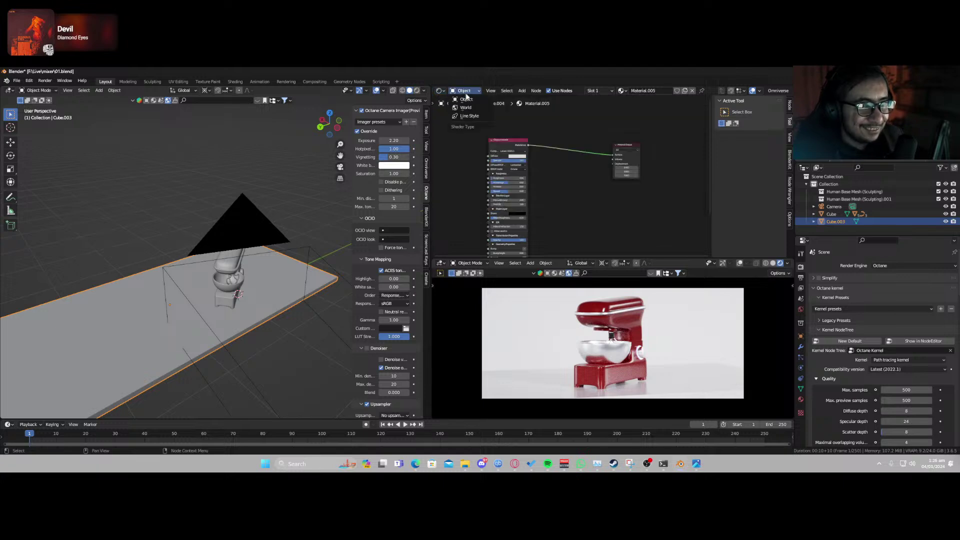
pyautogui.click(467, 107)
pyautogui.scroll(8, 484, 219)
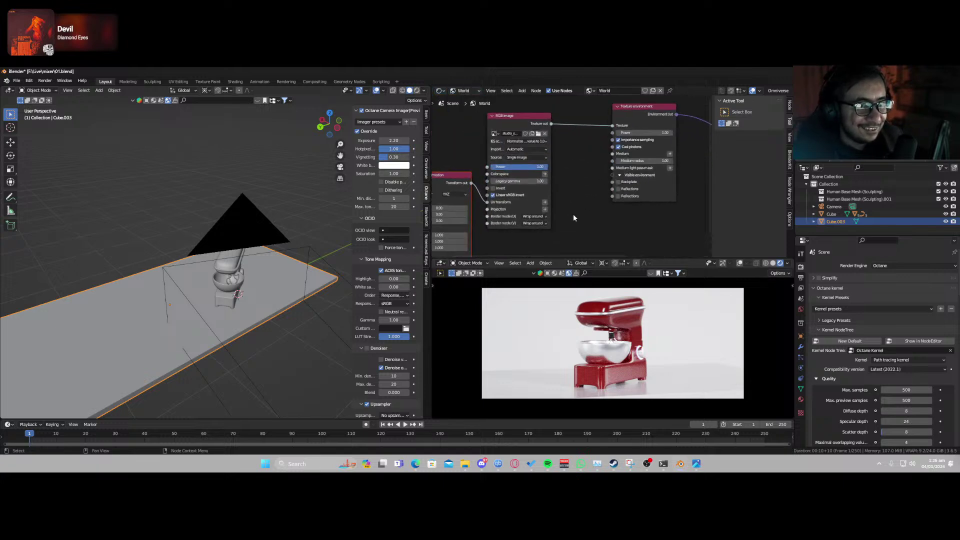
pyautogui.click(529, 122)
pyautogui.scroll(-5, 567, 280)
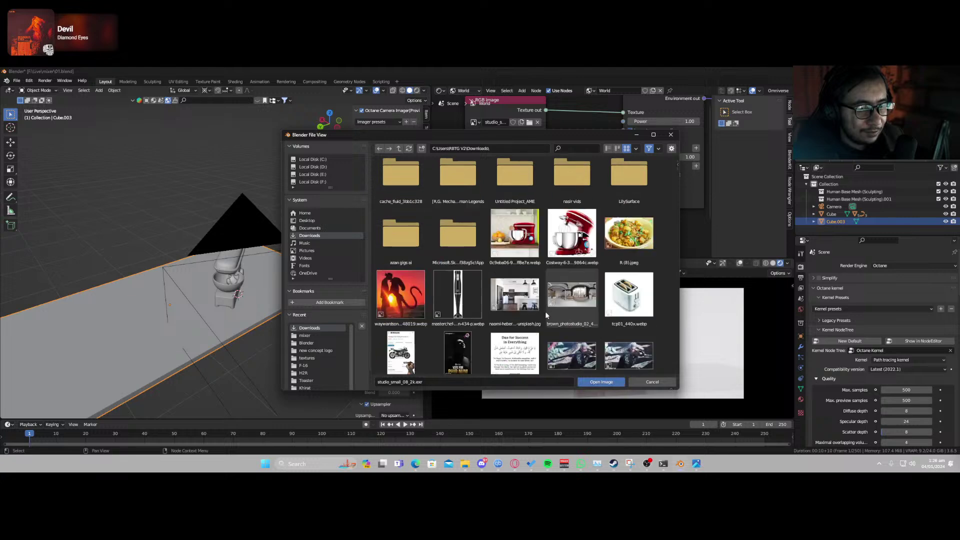
pyautogui.doubleClick(571, 313)
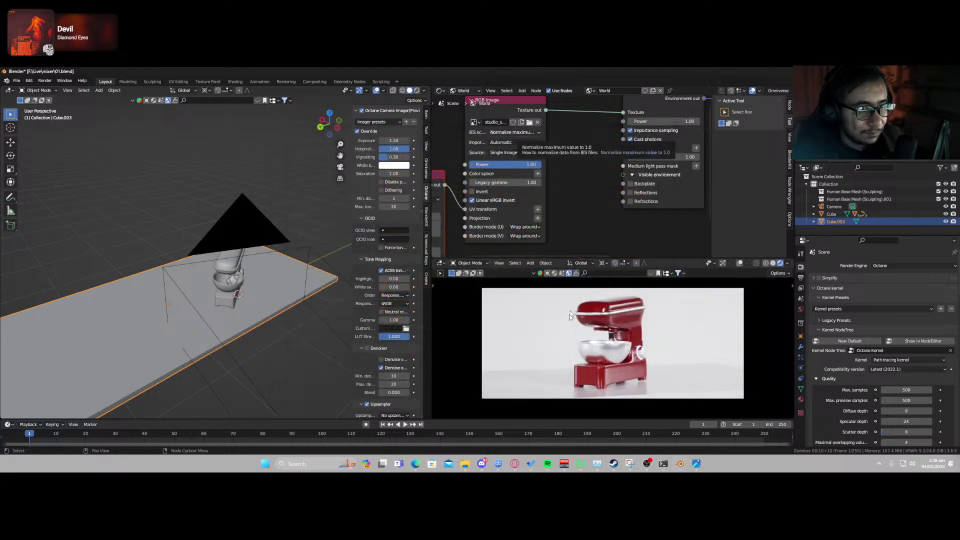
pyautogui.moveTo(490, 247); pyautogui.dragTo(602, 176, button='middle')
pyautogui.moveTo(515, 214); pyautogui.dragTo(491, 214)
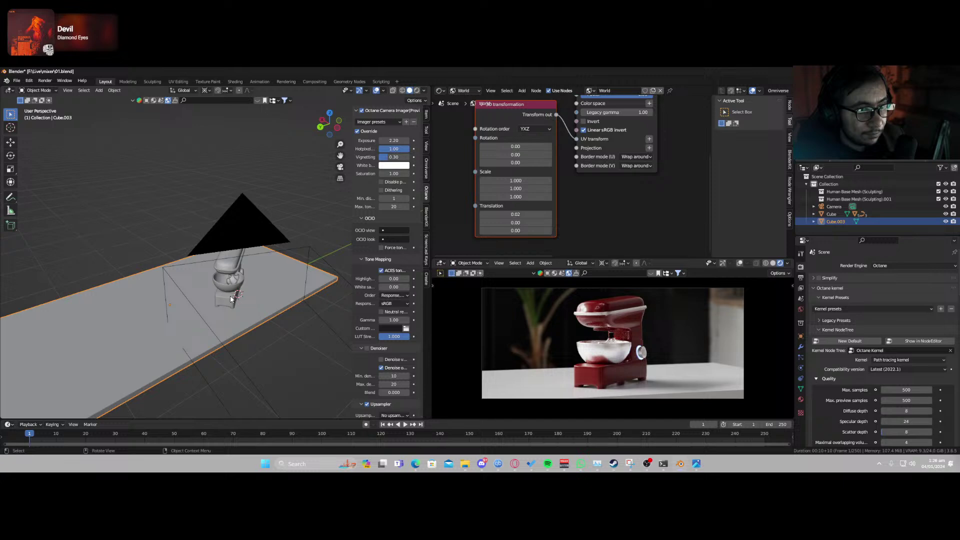
# Lower the mixer by about 0.006 m along the Z axis toward the tabletop.
pyautogui.scroll(5, 233, 310)
pyautogui.moveTo(238, 319); pyautogui.dragTo(215, 315, button='middle')
pyautogui.click(214, 278)
pyautogui.press('g')
pyautogui.press('z')
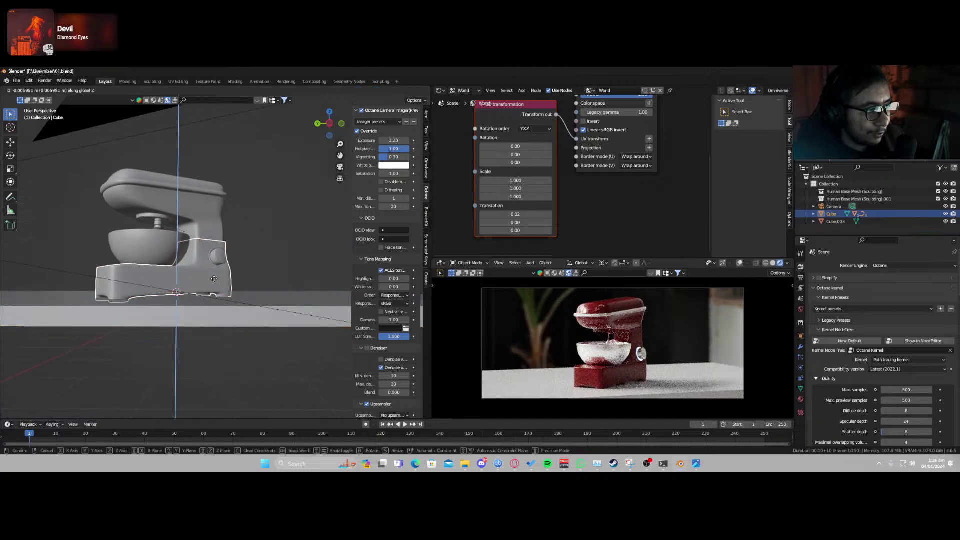
pyautogui.click(214, 278)
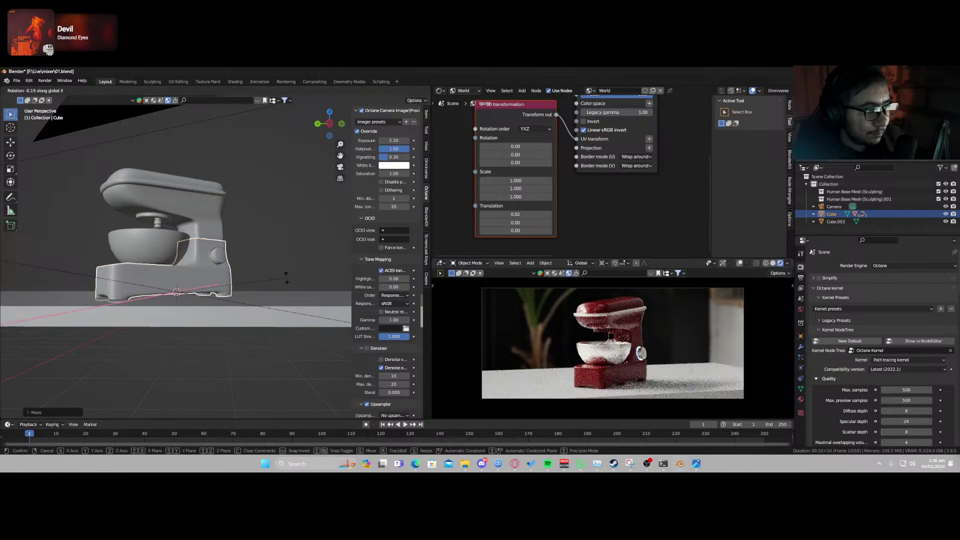
# Level the mixer on the tabletop by rotating it about -1.4° around its local Z axis.
pyautogui.press('r')
pyautogui.press('x')
pyautogui.press('x')
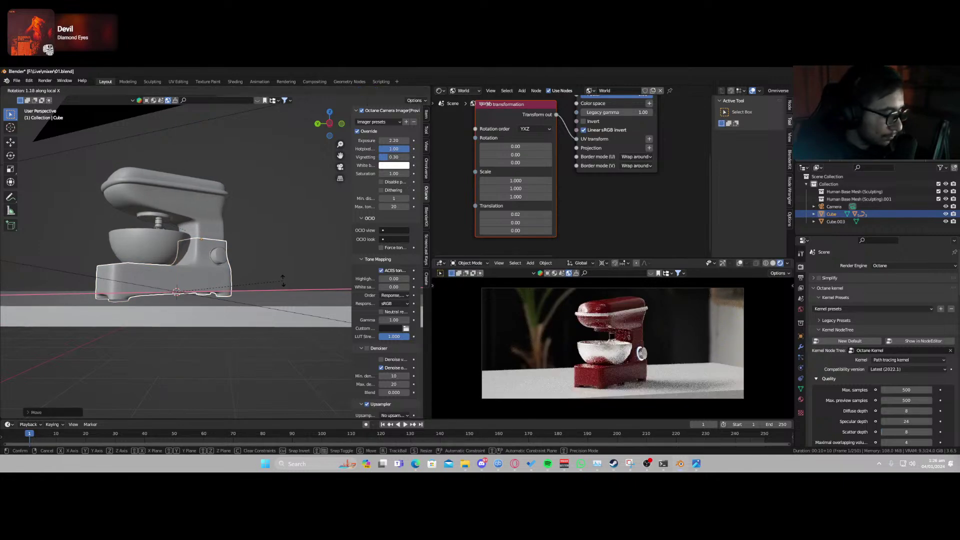
pyautogui.press('y')
pyautogui.press('y')
pyautogui.press('z')
pyautogui.press('z')
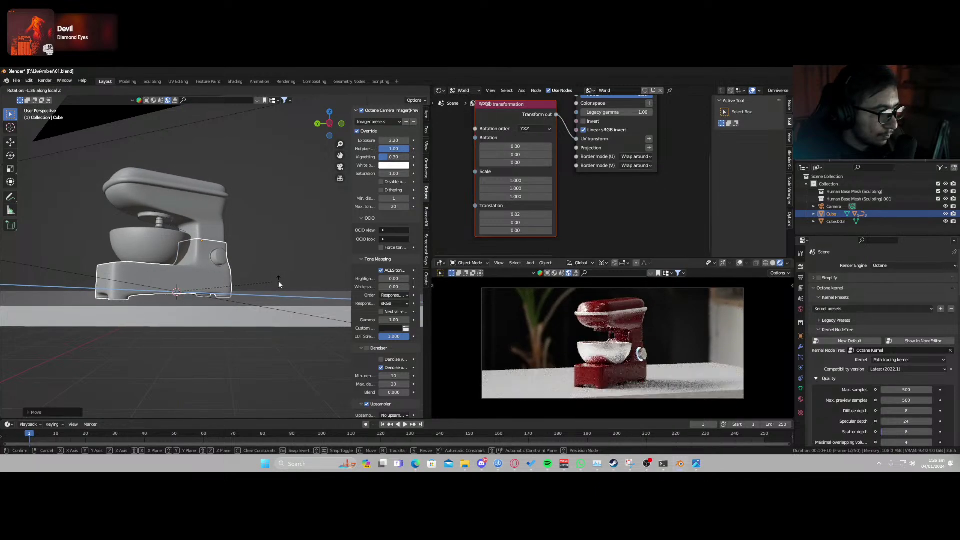
pyautogui.click(279, 283)
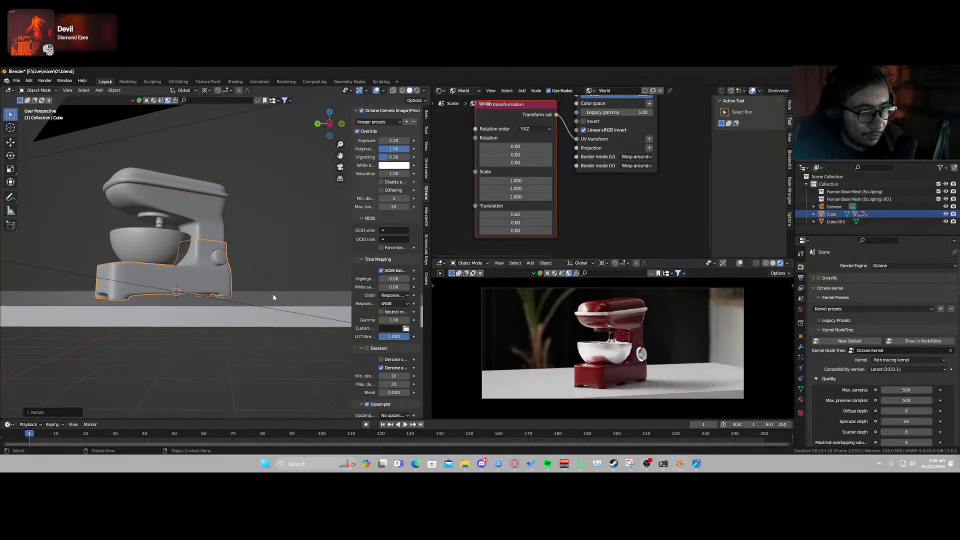
pyautogui.press('Tab')
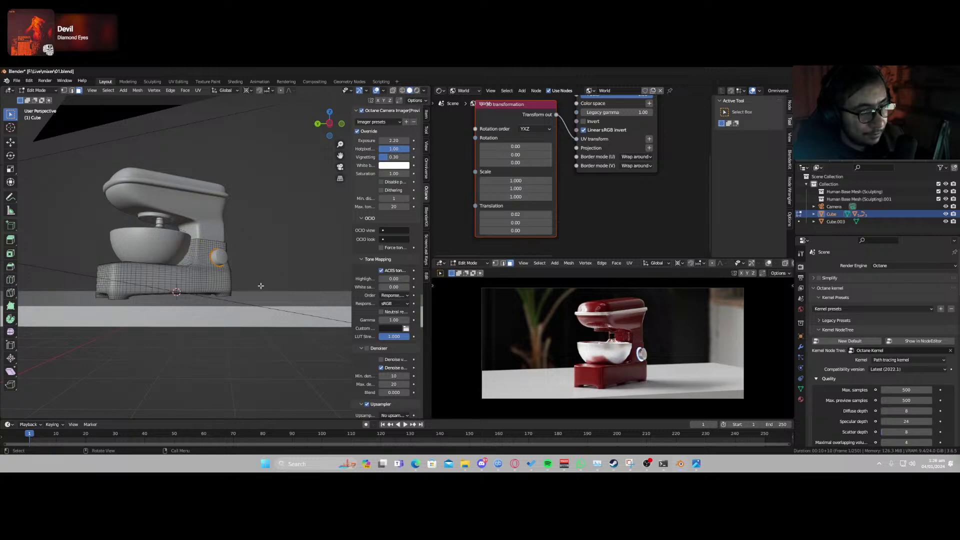
pyautogui.press('Tab')
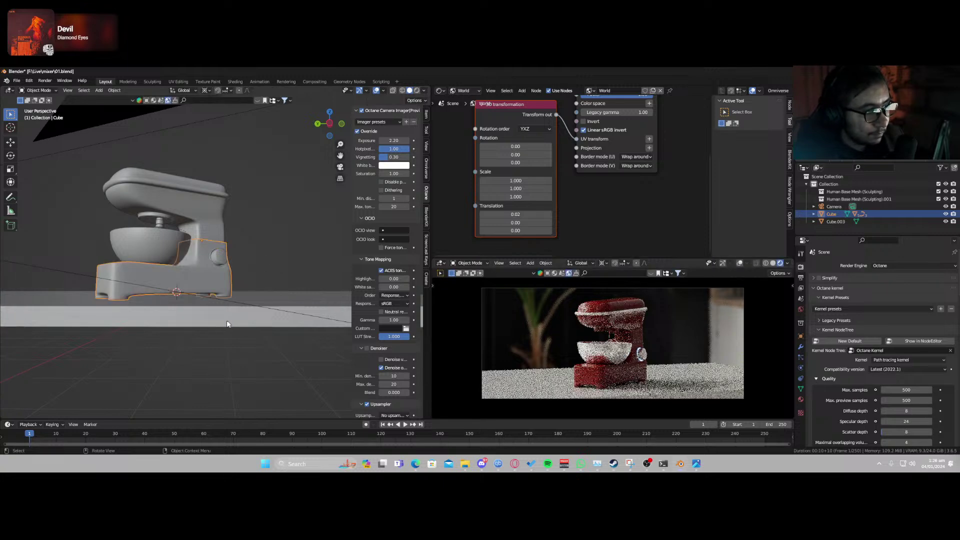
# Add a Bevel modifier to the tabletop slab.
pyautogui.click(226, 318)
pyautogui.moveTo(226, 317); pyautogui.dragTo(240, 319, button='middle')
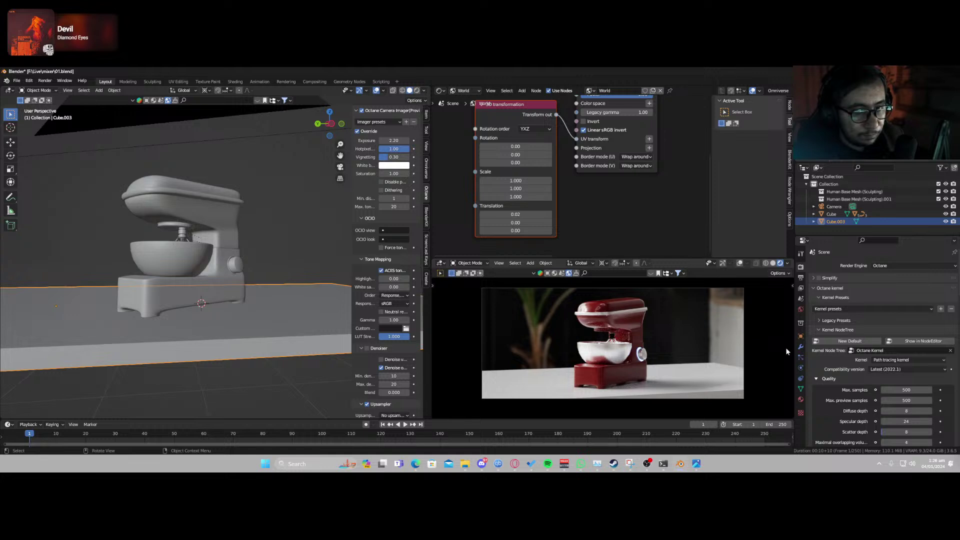
pyautogui.click(800, 347)
pyautogui.click(824, 266)
pyautogui.click(806, 298)
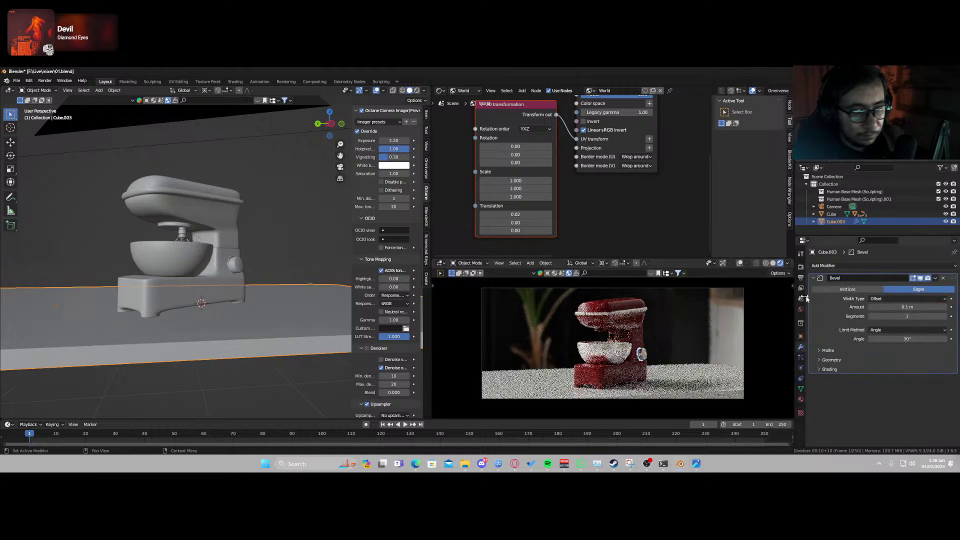
# Set the tabletop bevel to 4 segments with an amount of 0.07 m.
pyautogui.click(906, 317)
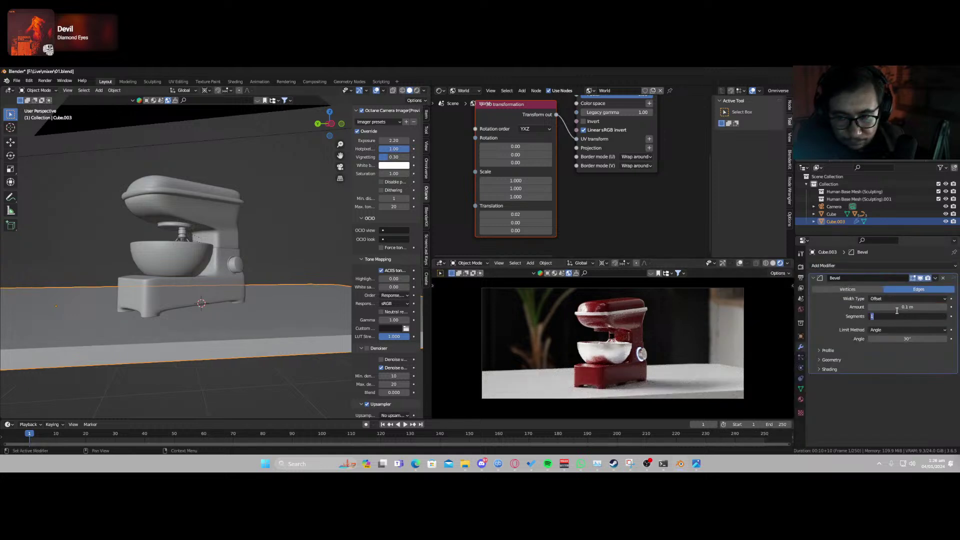
pyautogui.write('4')
pyautogui.press('Return')
pyautogui.moveTo(287, 382); pyautogui.dragTo(263, 337, button='middle')
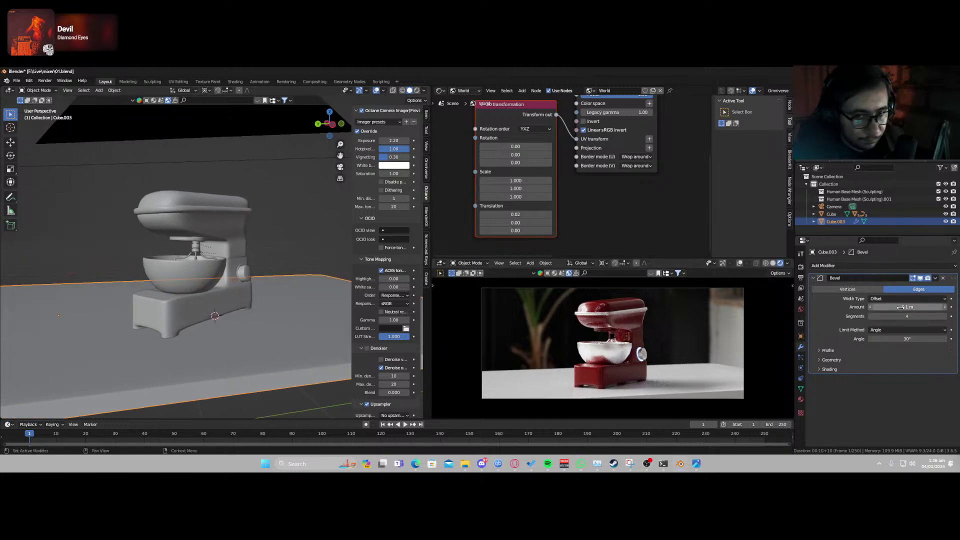
pyautogui.moveTo(928, 307)
pyautogui.mouseDown()
pyautogui.moveTo(936, 307)
pyautogui.moveTo(915, 307)
pyautogui.mouseUp()
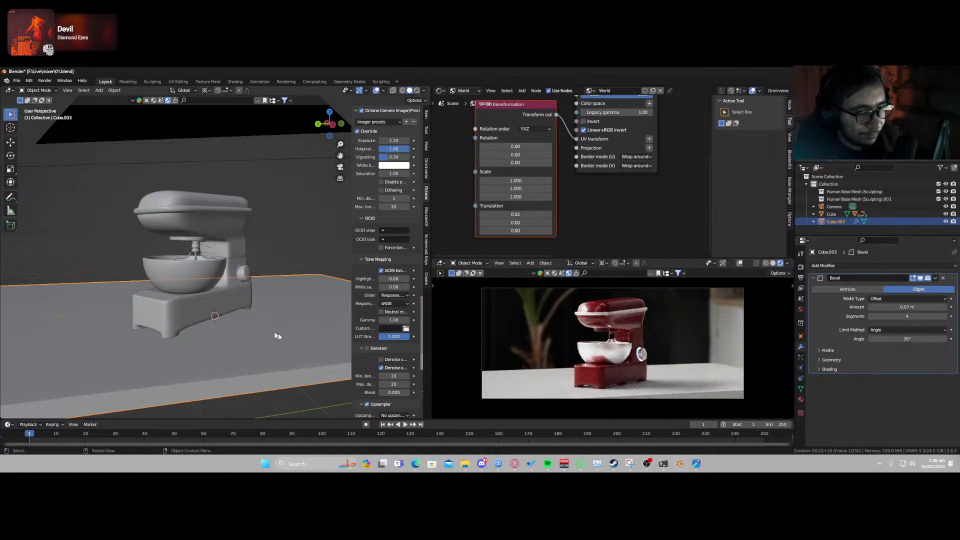
pyautogui.moveTo(286, 328); pyautogui.dragTo(306, 346, button='middle')
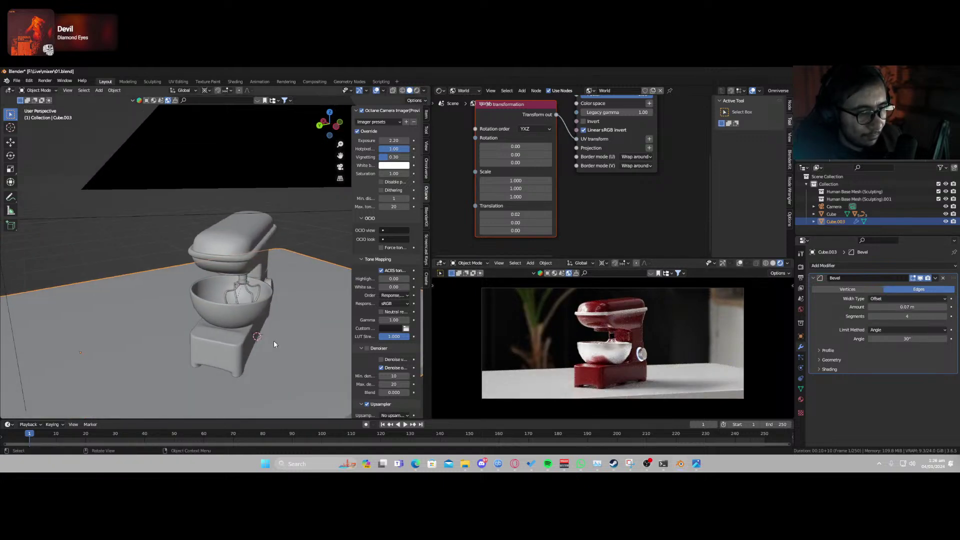
# Reframe the camera so the mixer sits in the right half of the shot and rotate it about 9° around global Z.
pyautogui.press('KP_0')
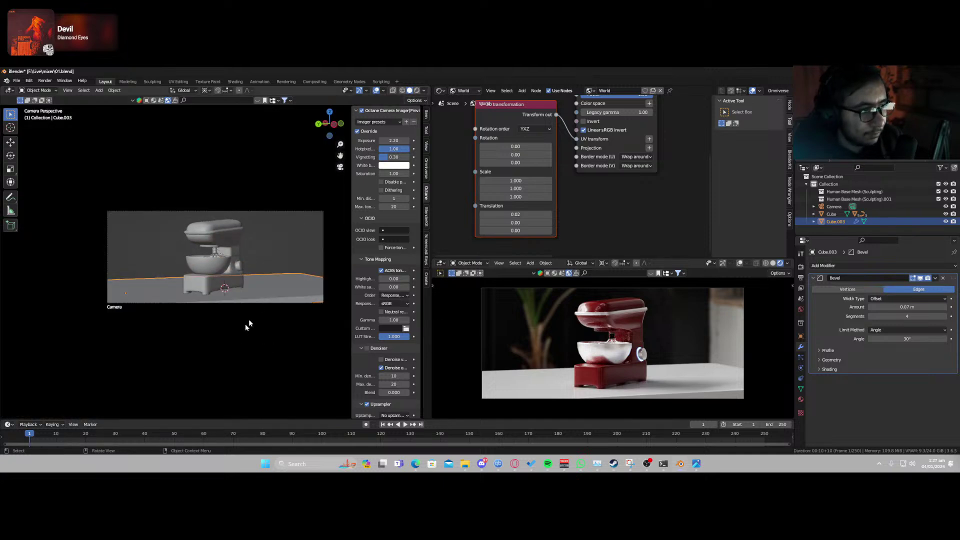
pyautogui.click(260, 305)
pyautogui.hotkey('shift', '`')
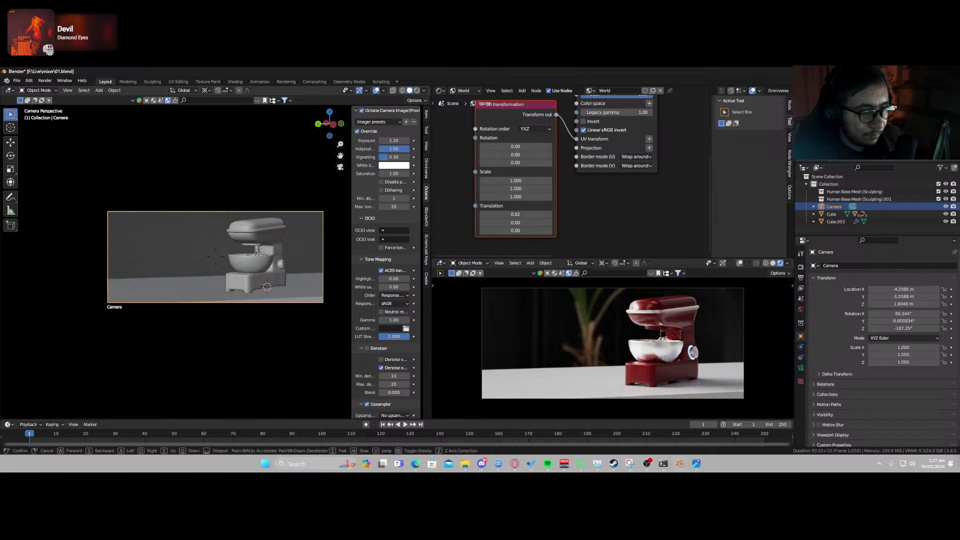
pyautogui.click(299, 281)
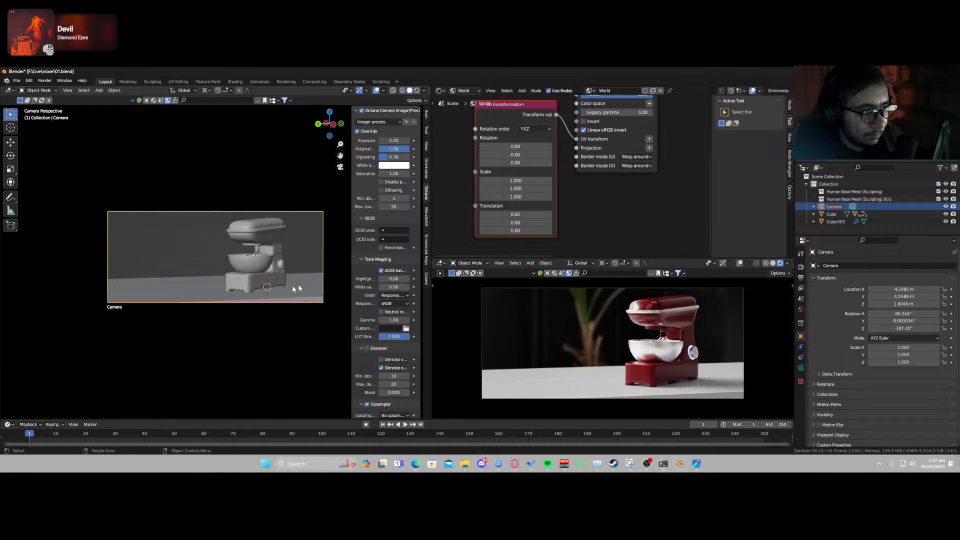
pyautogui.press('r')
pyautogui.press('z')
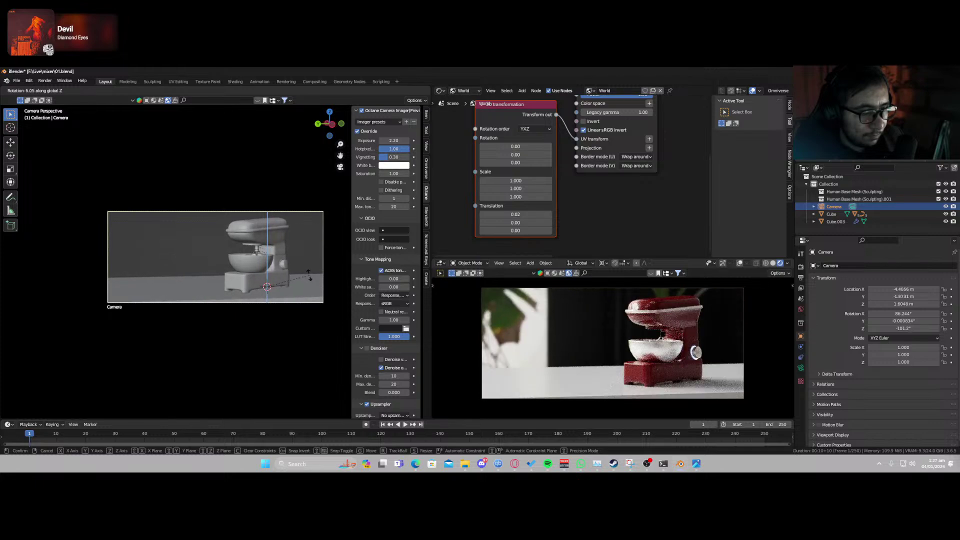
pyautogui.click(309, 269)
# Fly the camera closer to the mixer for a more side-on view, keeping the mixer right of the frame's centre.
pyautogui.hotkey('shift', '`')
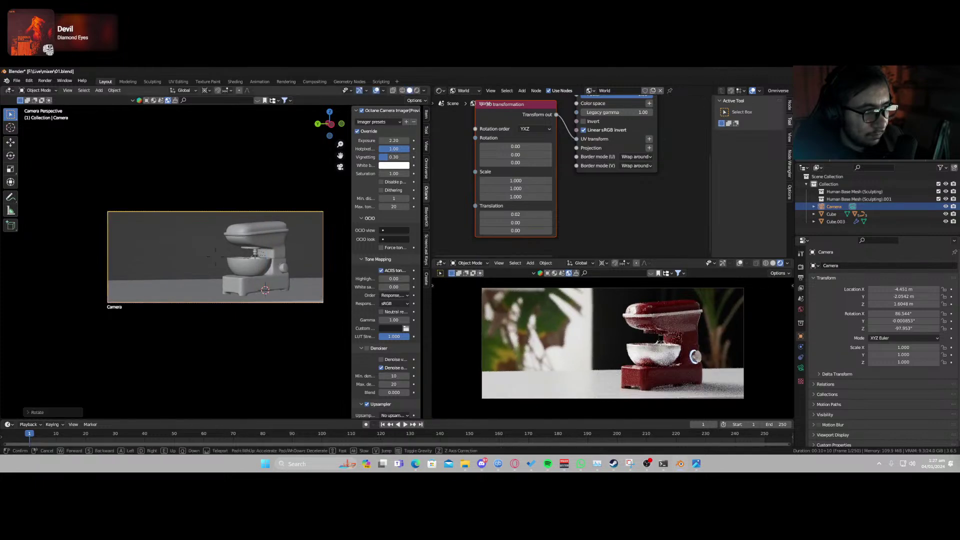
pyautogui.press('w')
pyautogui.press('s')
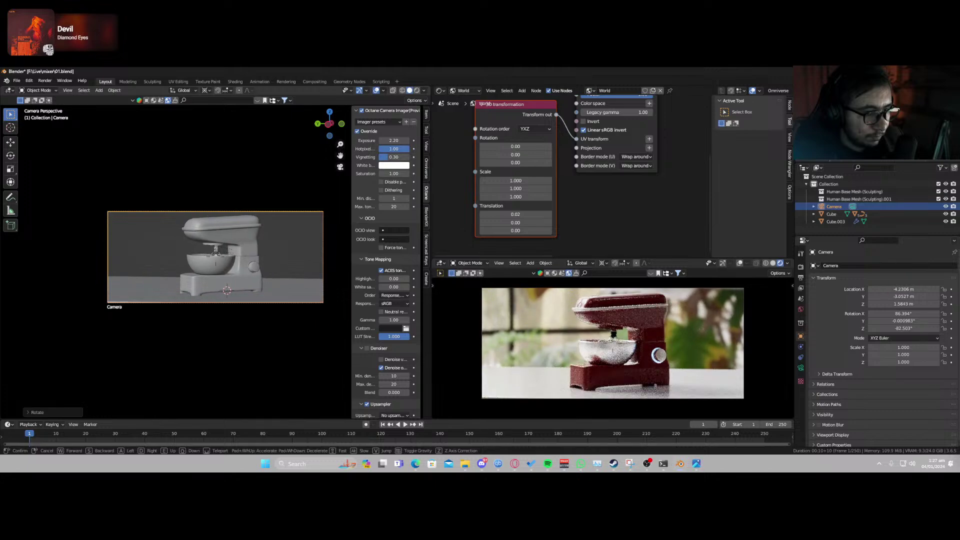
pyautogui.press('a')
pyautogui.press('w')
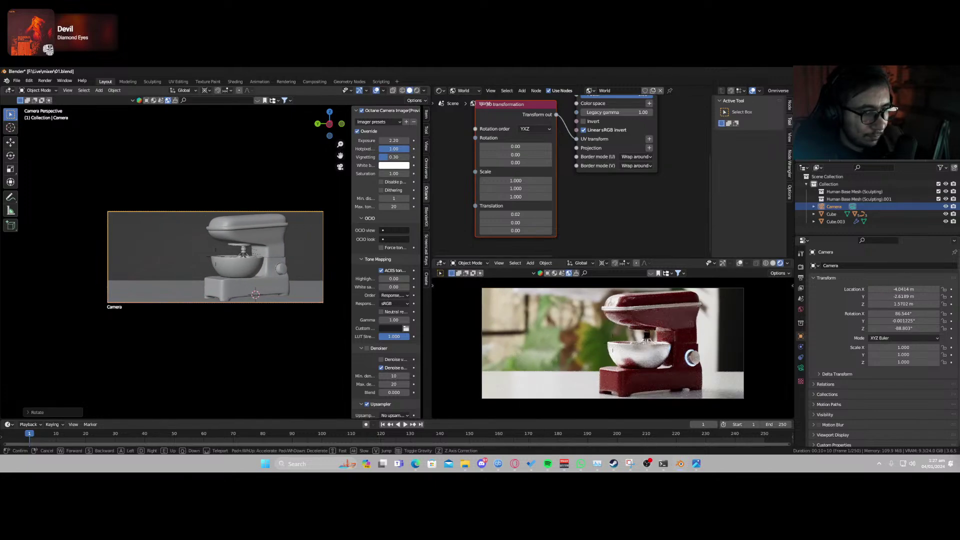
pyautogui.click(278, 270)
# Fine-tune the camera's rotation around the global Z axis to about -89.2° and save the file.
pyautogui.press('r')
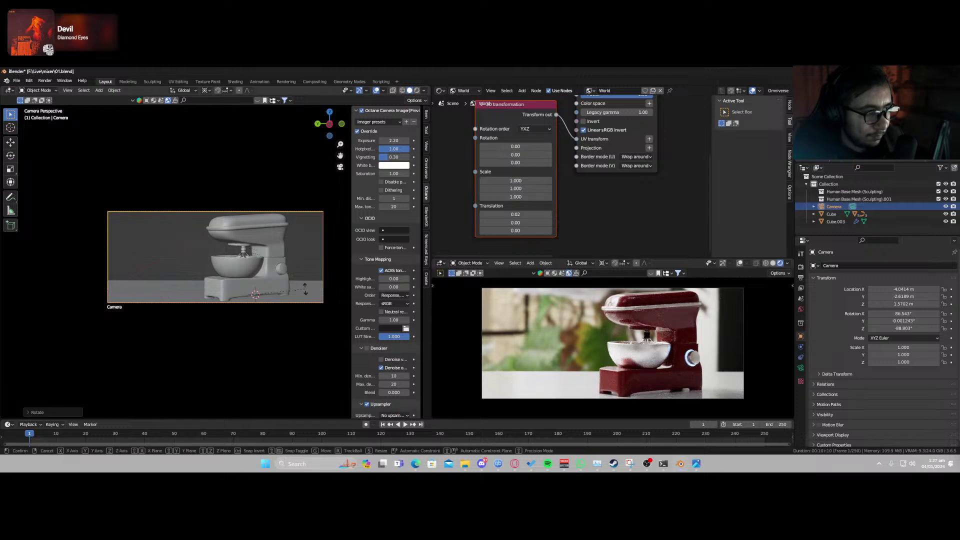
pyautogui.press('z')
pyautogui.moveTo(302, 300)
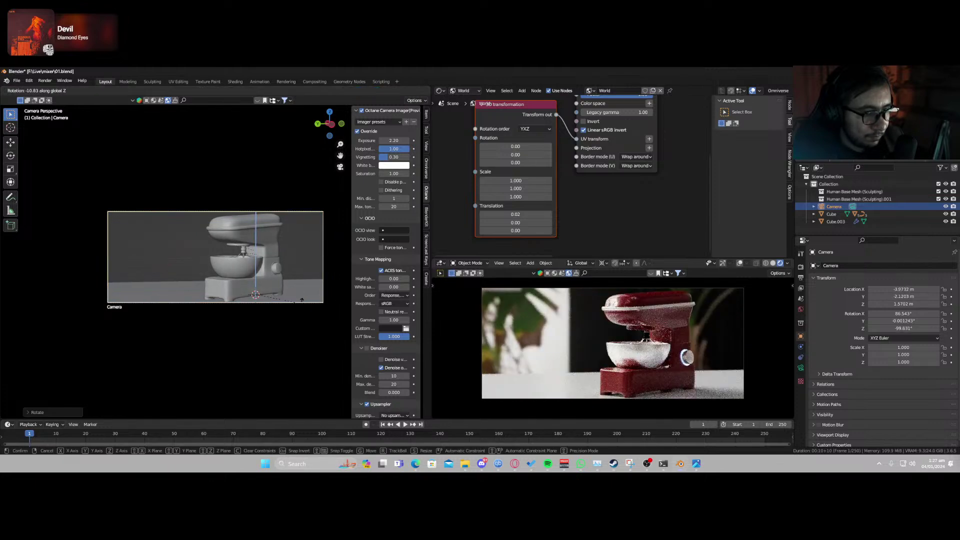
pyautogui.click(322, 300)
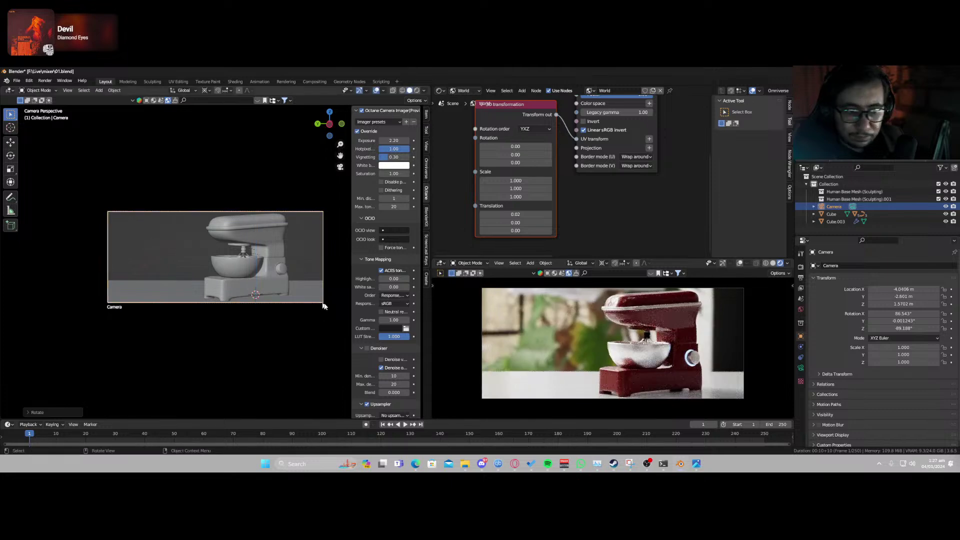
pyautogui.hotkey('ctrl', 's')
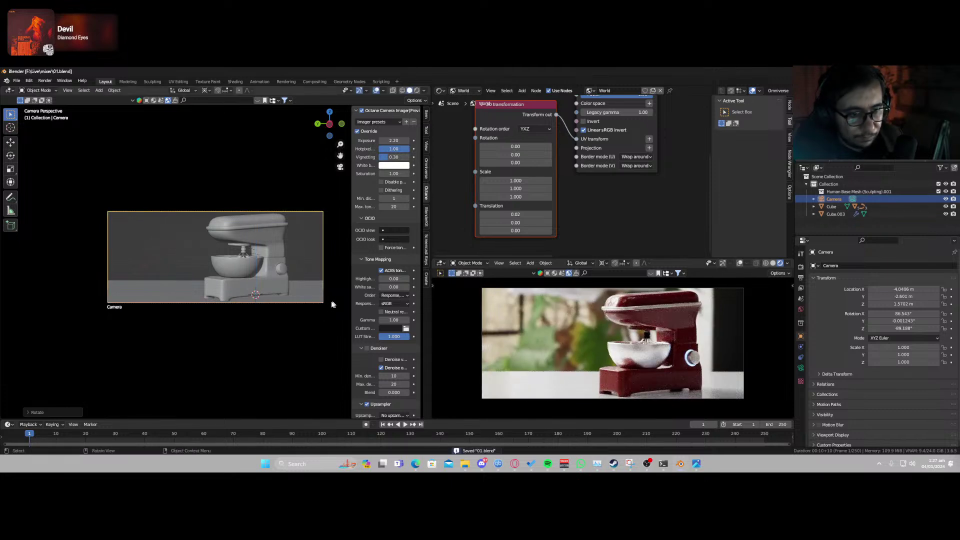
# Tilt the camera about -8° around its local X axis to look down on the mixer from slightly higher.
pyautogui.scroll(3, 254, 283)
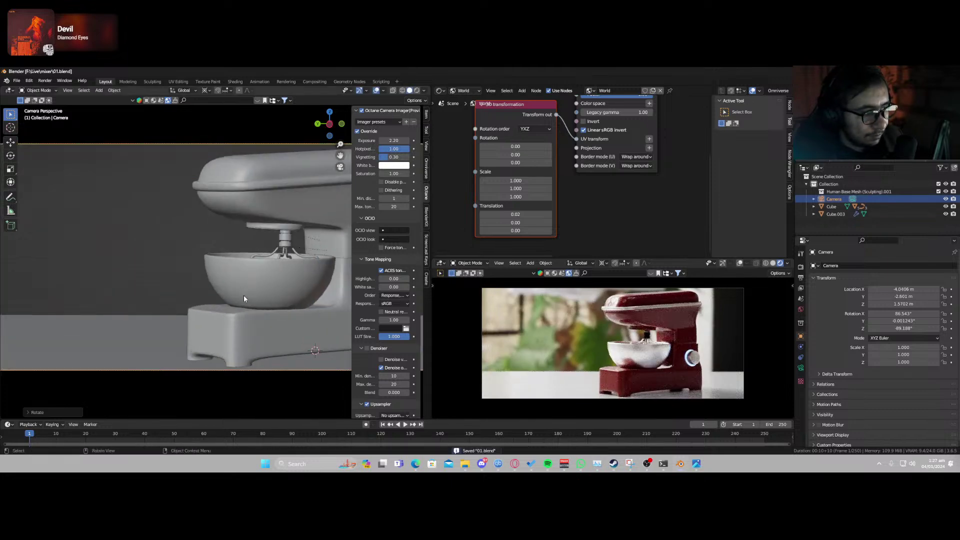
pyautogui.scroll(-1, 244, 295)
pyautogui.press('r')
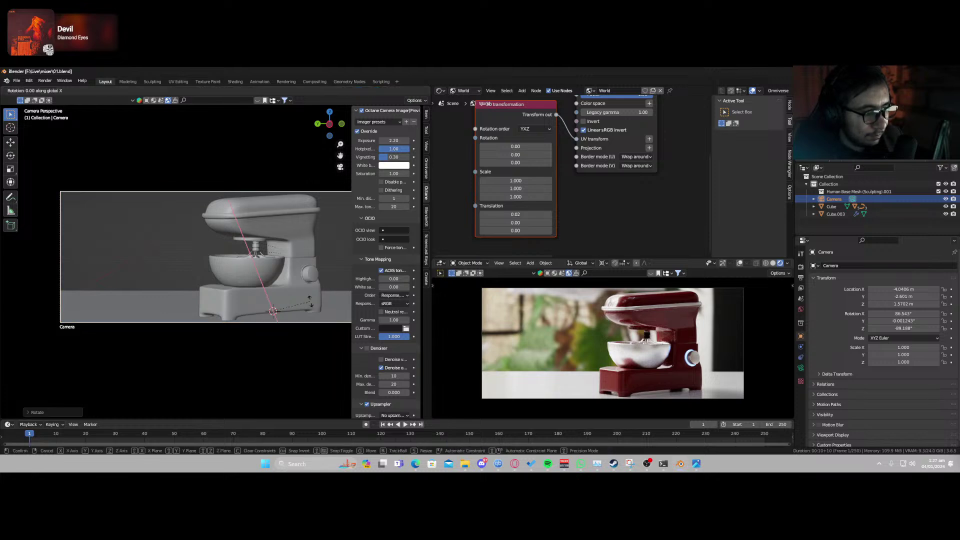
pyautogui.press('x')
pyautogui.press('x')
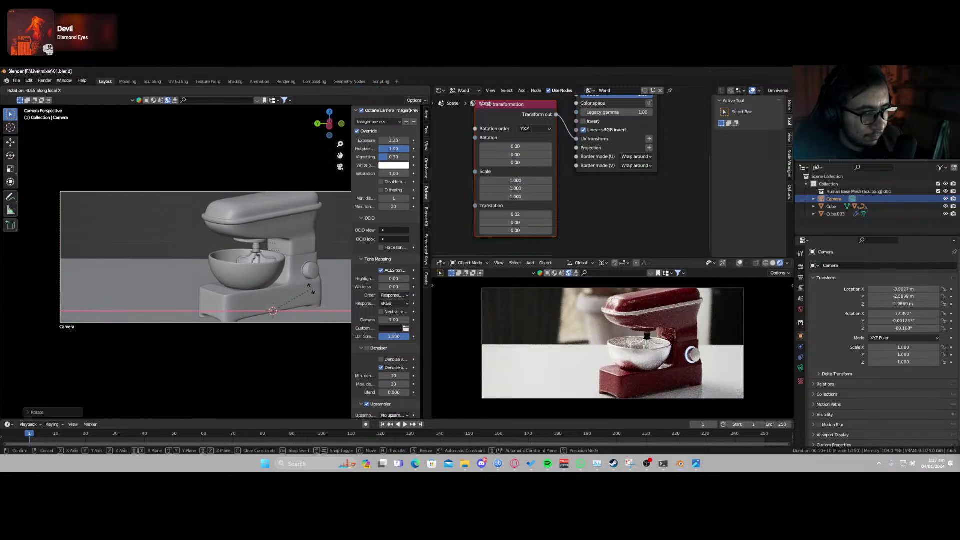
pyautogui.click(311, 290)
# Pull the camera back along its local Z axis to fit the whole mixer in the frame.
pyautogui.press('g')
pyautogui.press('z')
pyautogui.press('z')
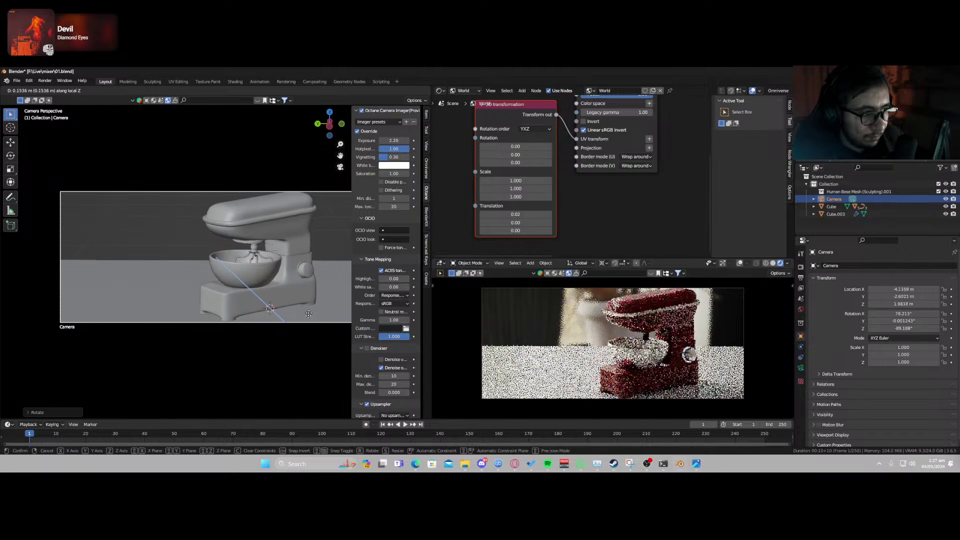
pyautogui.click(309, 319)
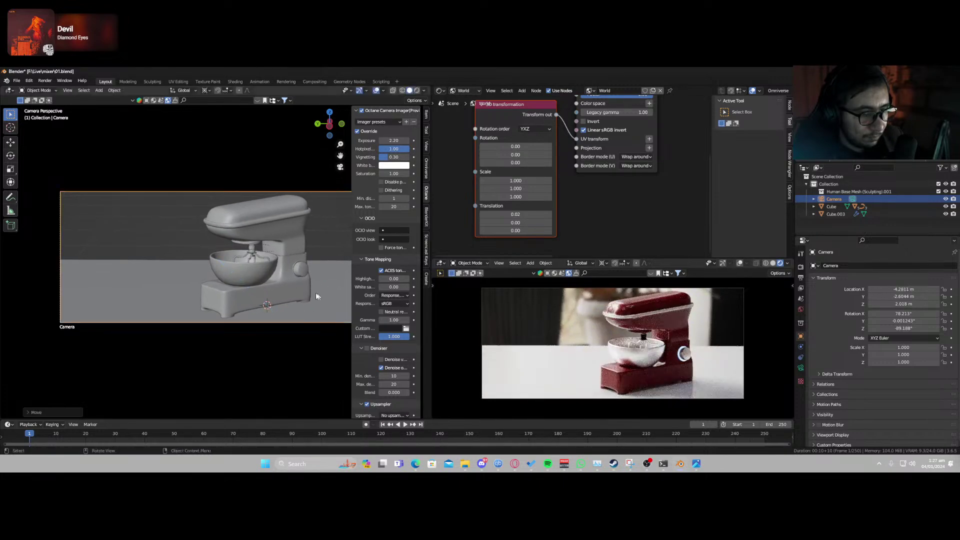
pyautogui.moveTo(242, 308); pyautogui.dragTo(263, 344, button='middle')
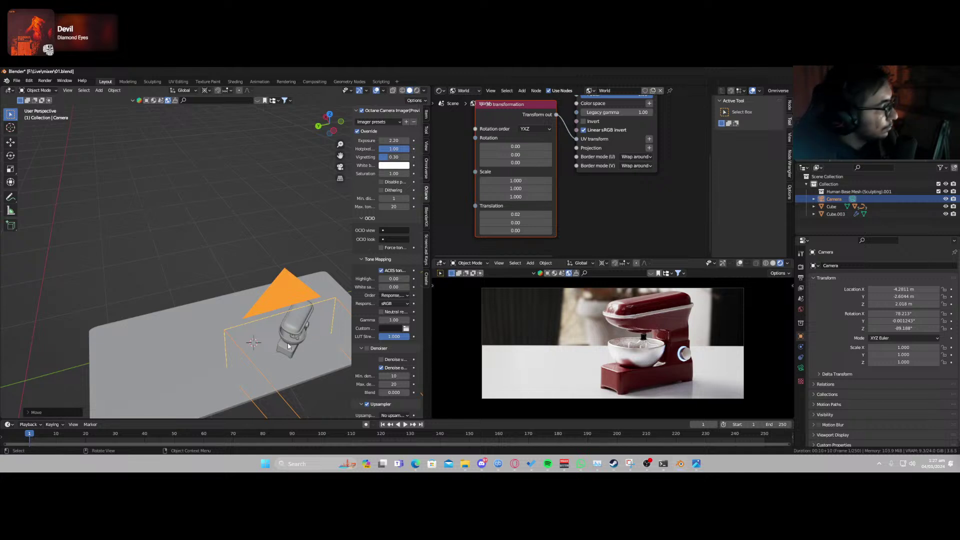
# Look through the camera and turn it to about -91.9° around Z, bringing the mixer closer to the frame's centre.
pyautogui.press('KP_0')
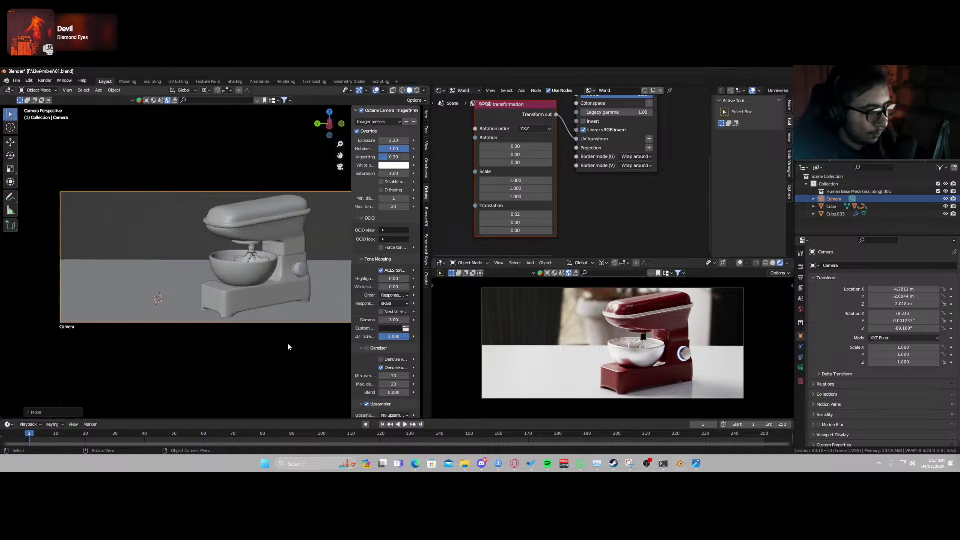
pyautogui.hotkey('shift', '`')
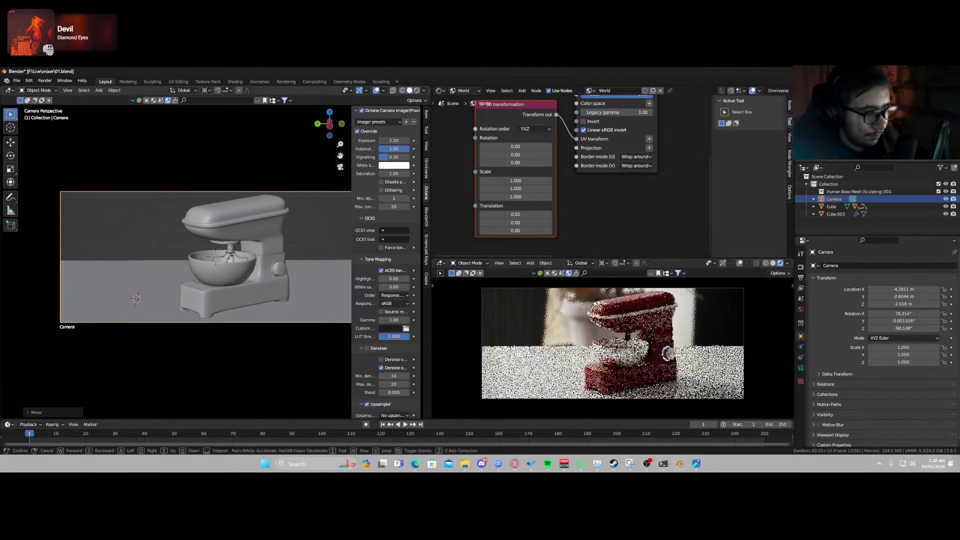
pyautogui.press('Return')
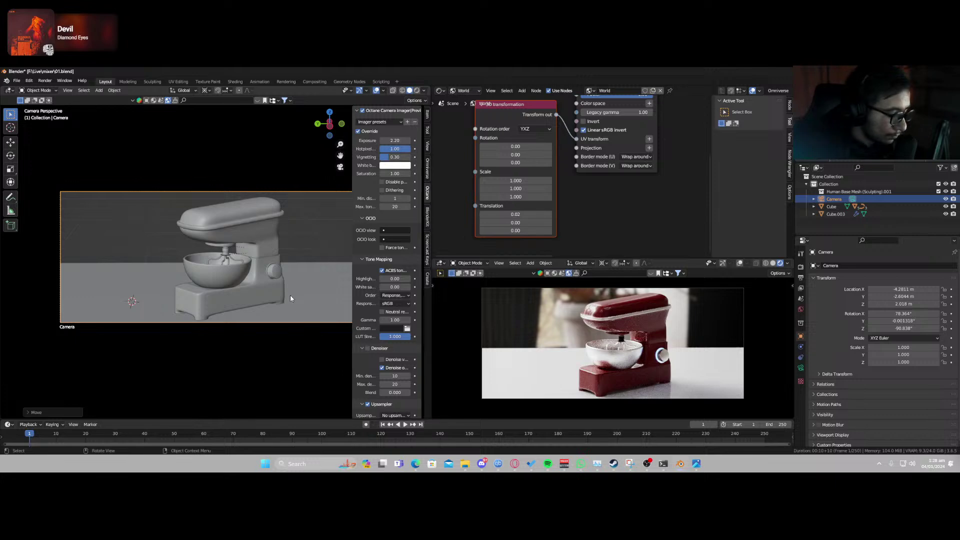
pyautogui.press('n')
pyautogui.hotkey('shift', '`')
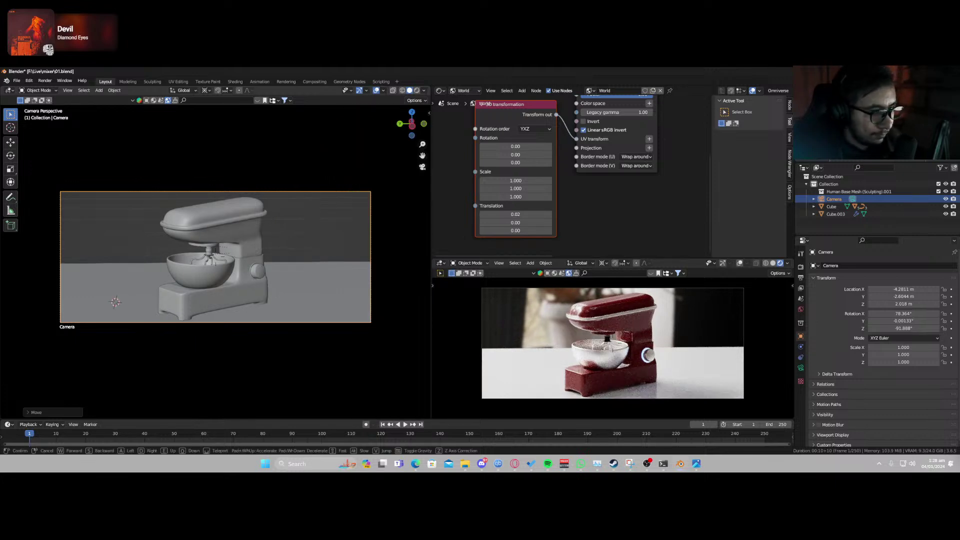
pyautogui.press('Return')
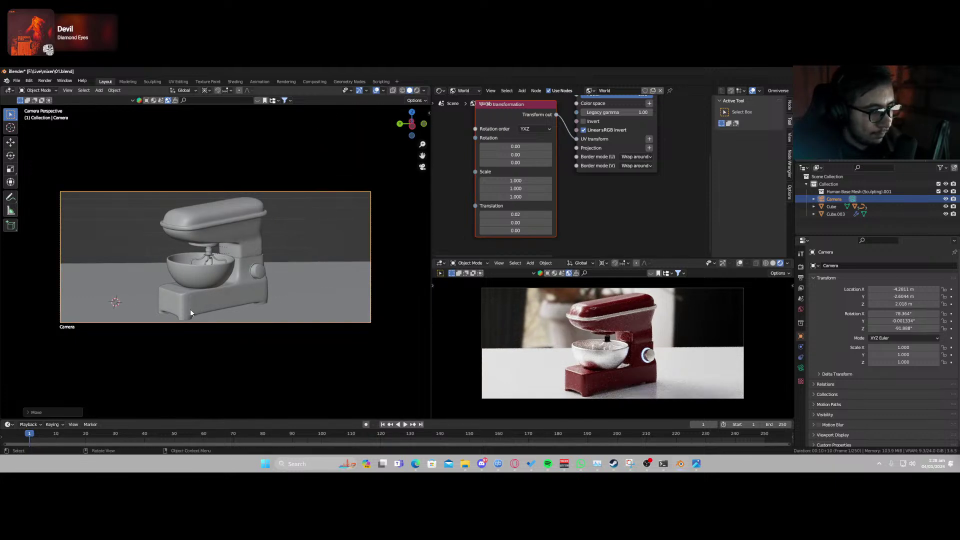
# Make the tabletop thicker by scaling it along the global Z axis, and apply Shade Auto Smooth to it.
pyautogui.moveTo(191, 312); pyautogui.dragTo(262, 300, button='middle')
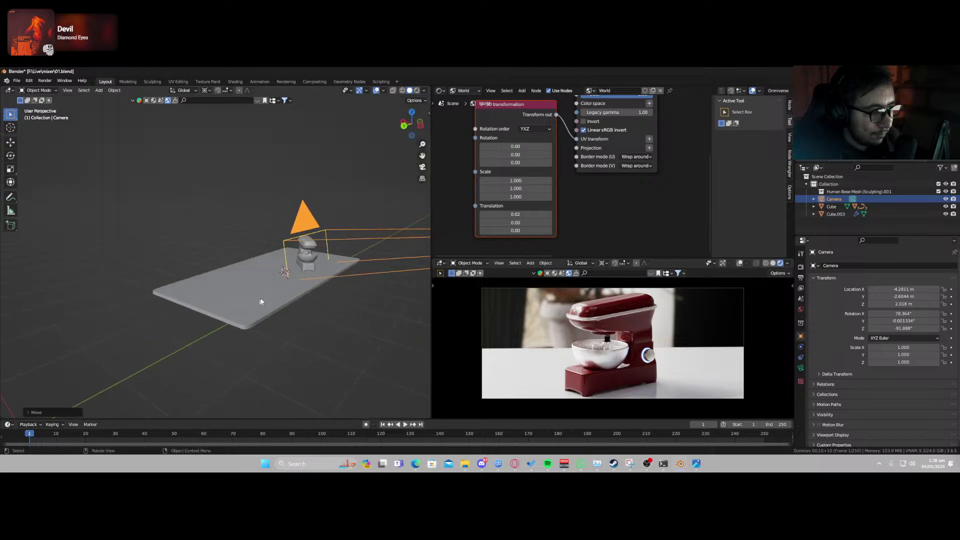
pyautogui.click(264, 302)
pyautogui.rightClick(301, 300)
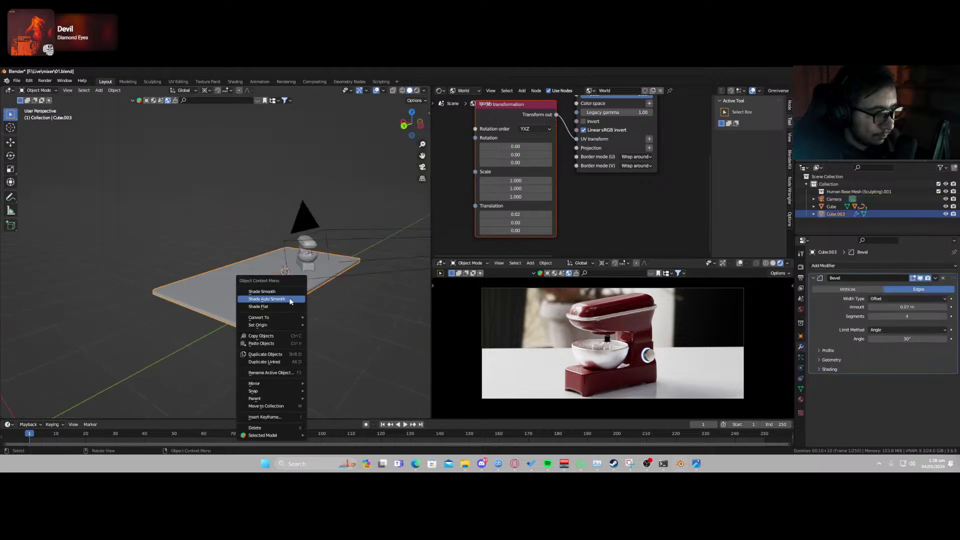
pyautogui.click(291, 301)
pyautogui.moveTo(284, 328); pyautogui.dragTo(284, 311, button='middle')
pyautogui.press('s')
pyautogui.press('z')
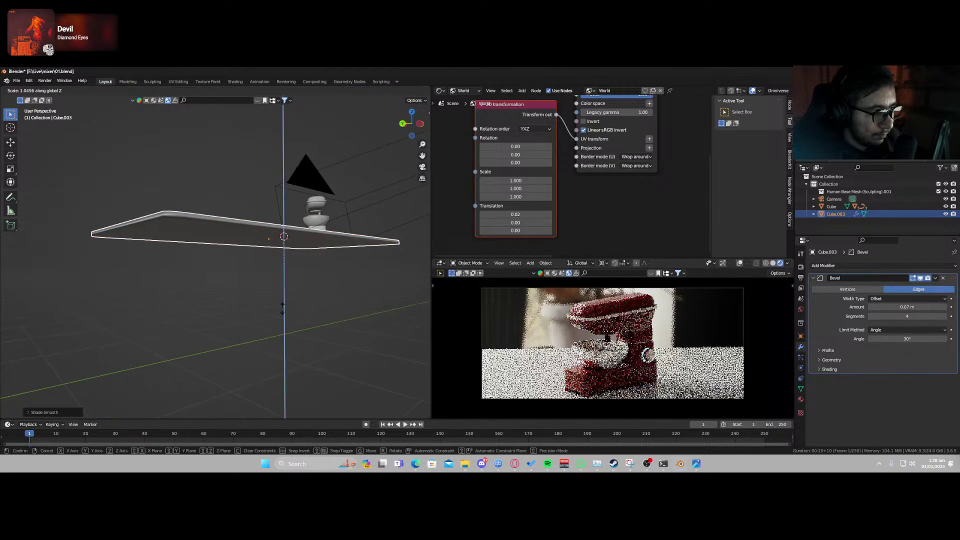
pyautogui.click(264, 111)
pyautogui.rightClick(233, 236)
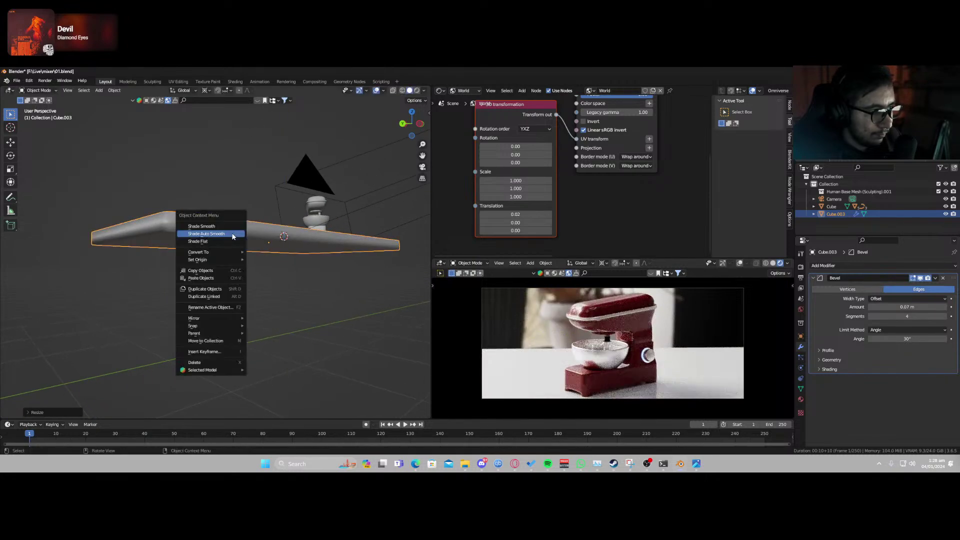
pyautogui.click(233, 235)
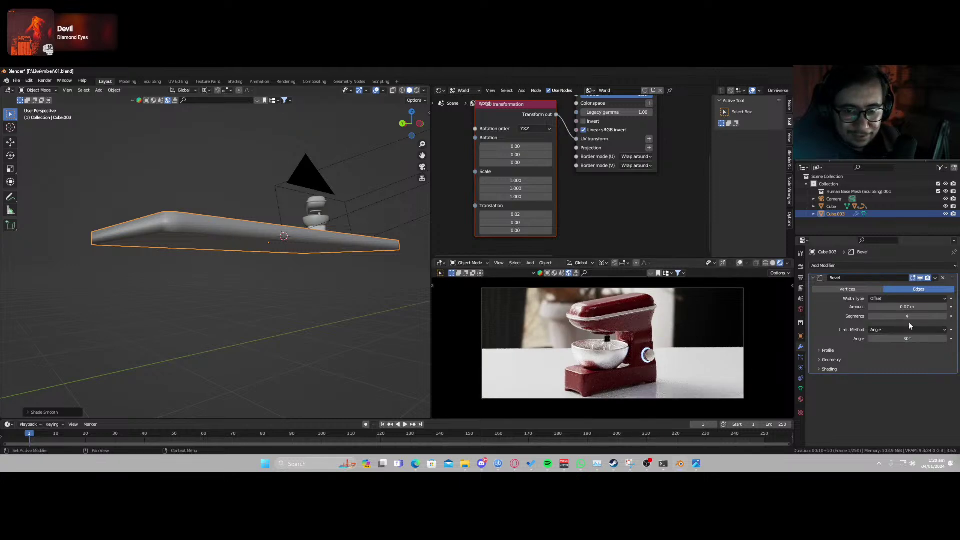
# Set the tabletop's bevel amount to 0.03 m and reapply Shade Auto Smooth.
pyautogui.moveTo(907, 309); pyautogui.dragTo(878, 339)
pyautogui.hotkey('ctrl', 'z')
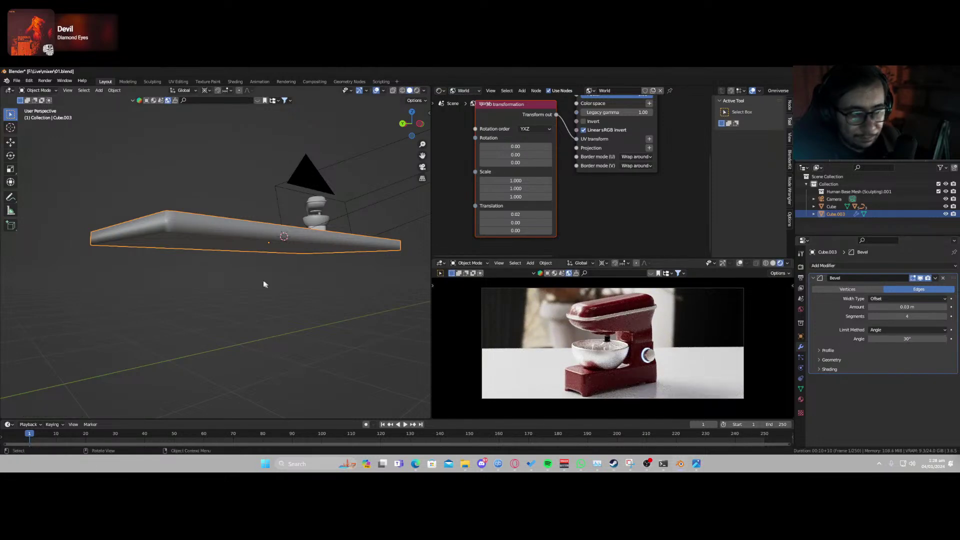
pyautogui.rightClick(259, 242)
pyautogui.click(260, 243)
# Inset the tabletop's bottom face slightly, return to Object Mode and save the file.
pyautogui.press('Tab')
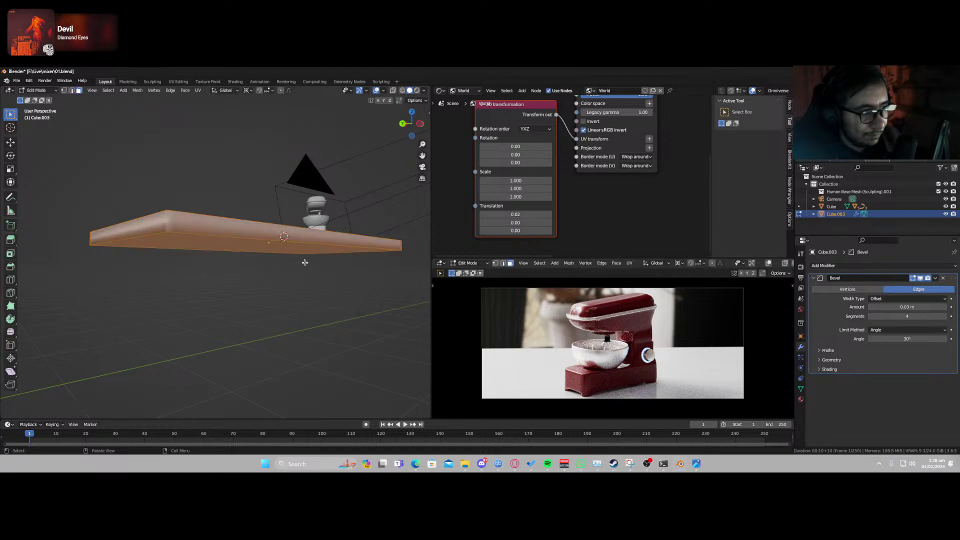
pyautogui.click(317, 250)
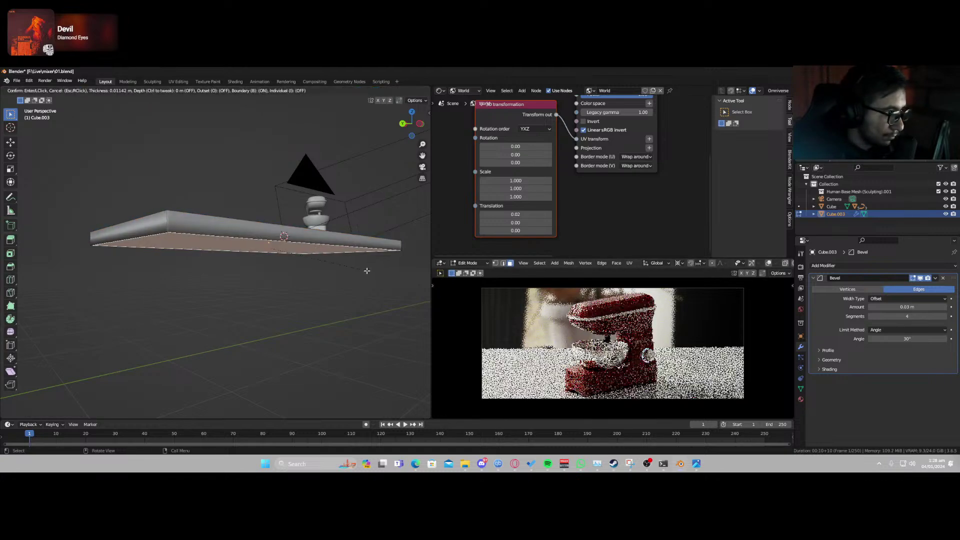
pyautogui.press('Tab')
pyautogui.moveTo(328, 266); pyautogui.dragTo(302, 281, button='middle')
pyautogui.hotkey('ctrl', 's')
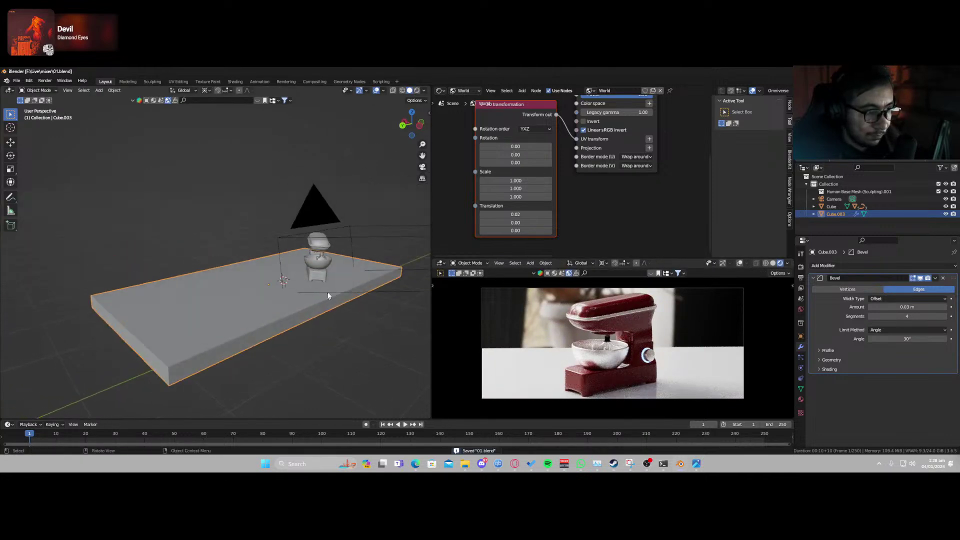
pyautogui.click(380, 294)
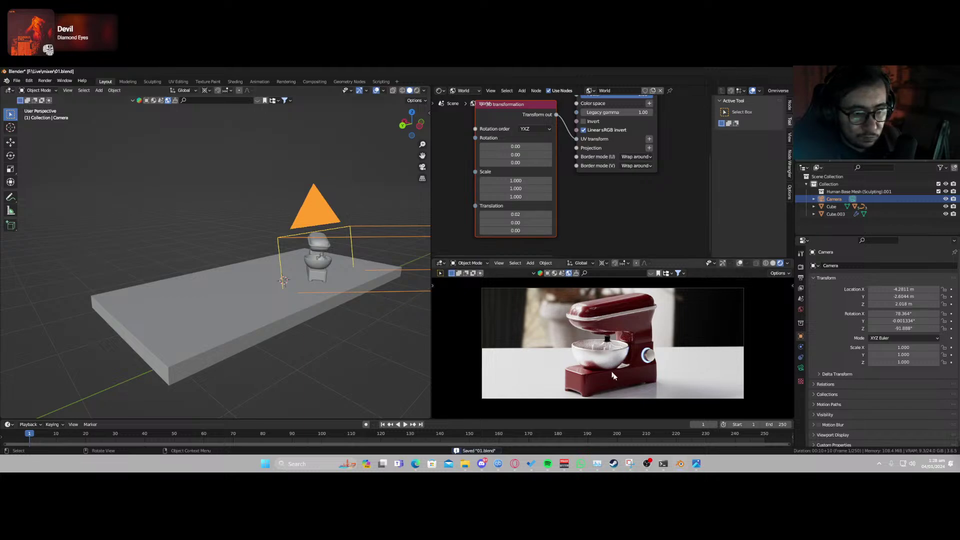
pyautogui.scroll(6, 614, 375)
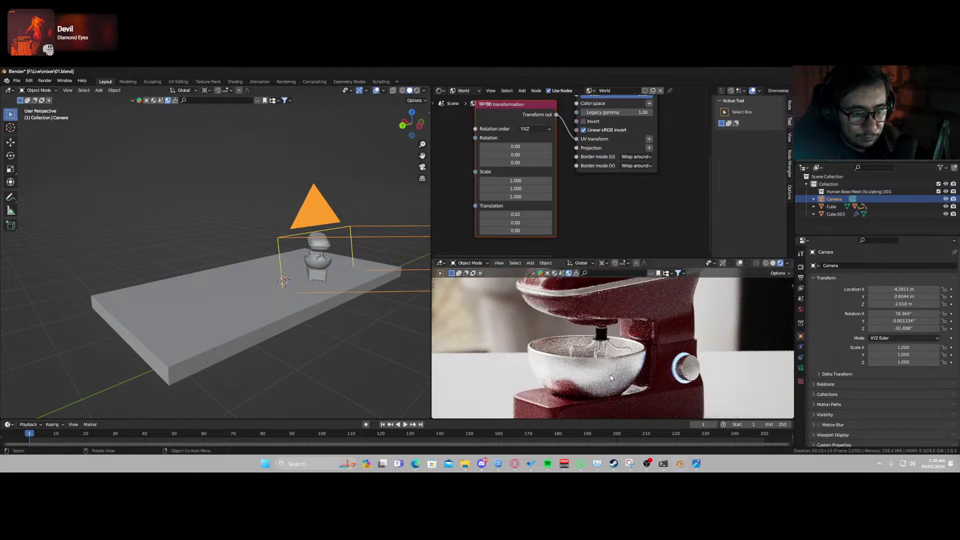
pyautogui.scroll(-6, 610, 376)
# Try tilting the mixer's head back to lift the whisk out of the bowl, and undo the rotation.
pyautogui.click(325, 243)
pyautogui.moveTo(353, 274); pyautogui.dragTo(291, 274, button='middle')
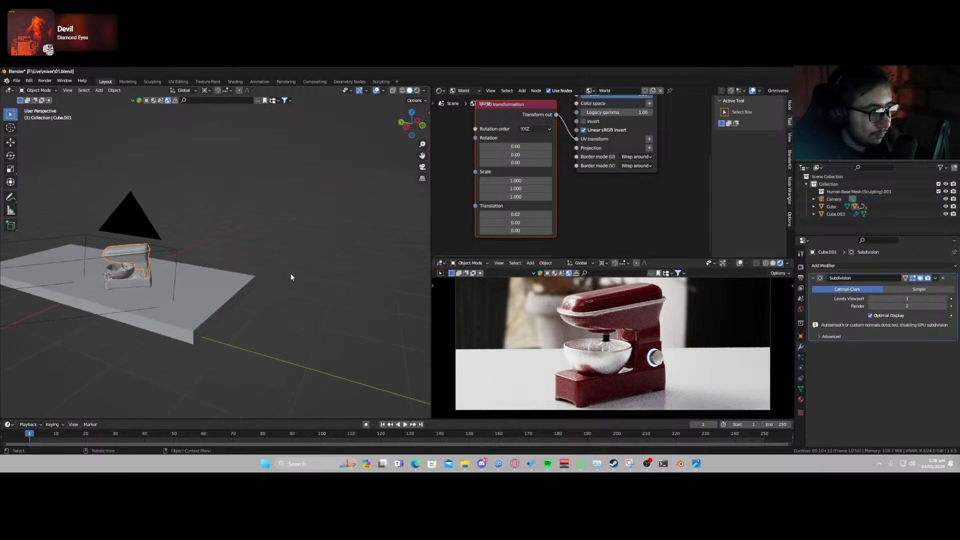
pyautogui.scroll(4, 115, 262)
pyautogui.press('r')
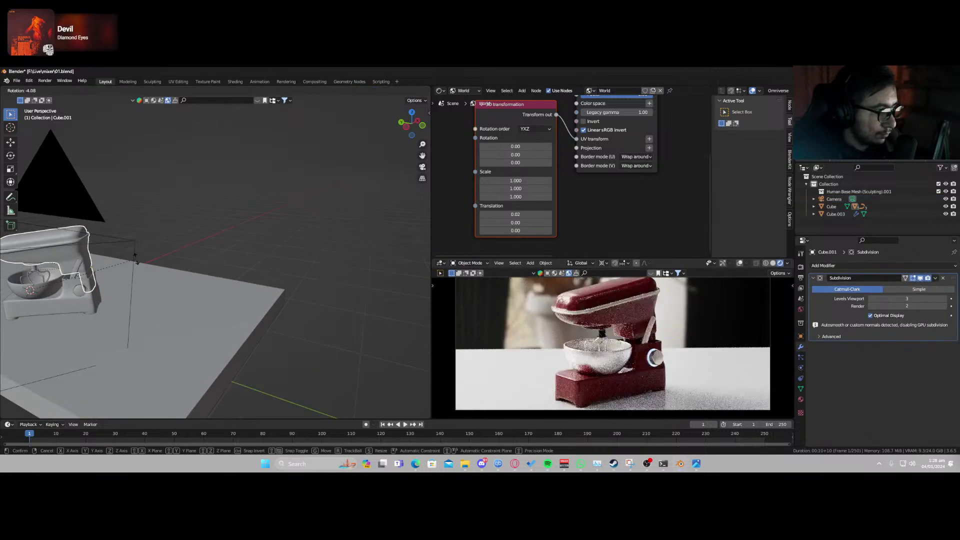
pyautogui.click(121, 265)
pyautogui.click(226, 93)
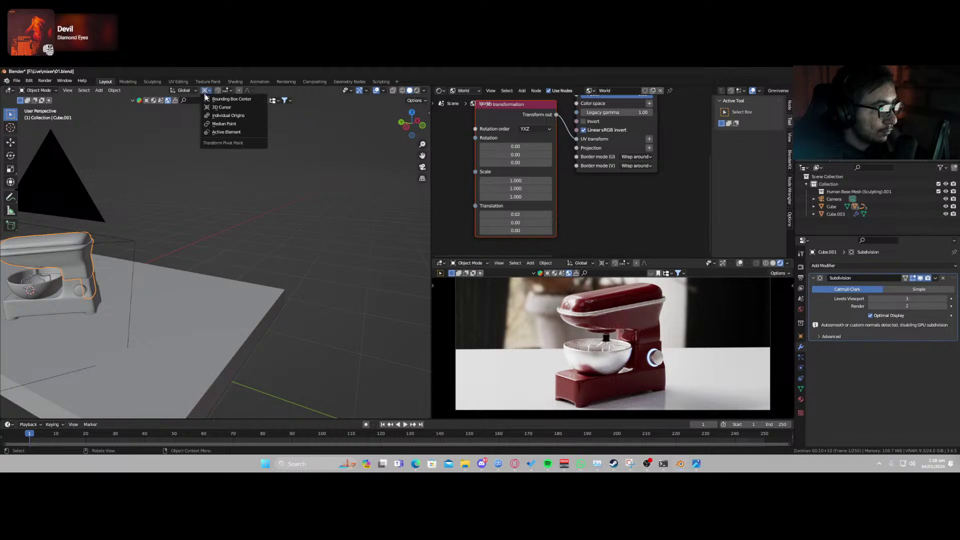
pyautogui.press('r')
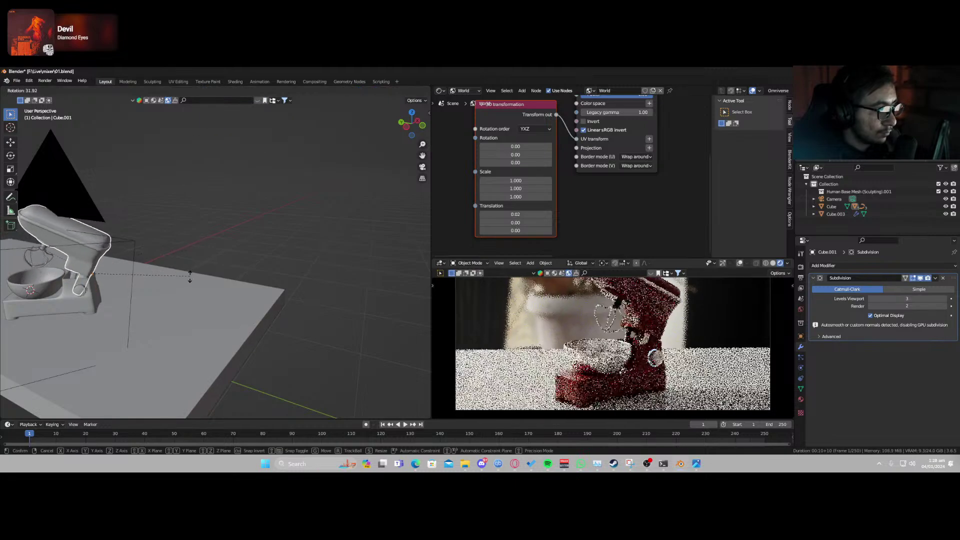
pyautogui.click(190, 308)
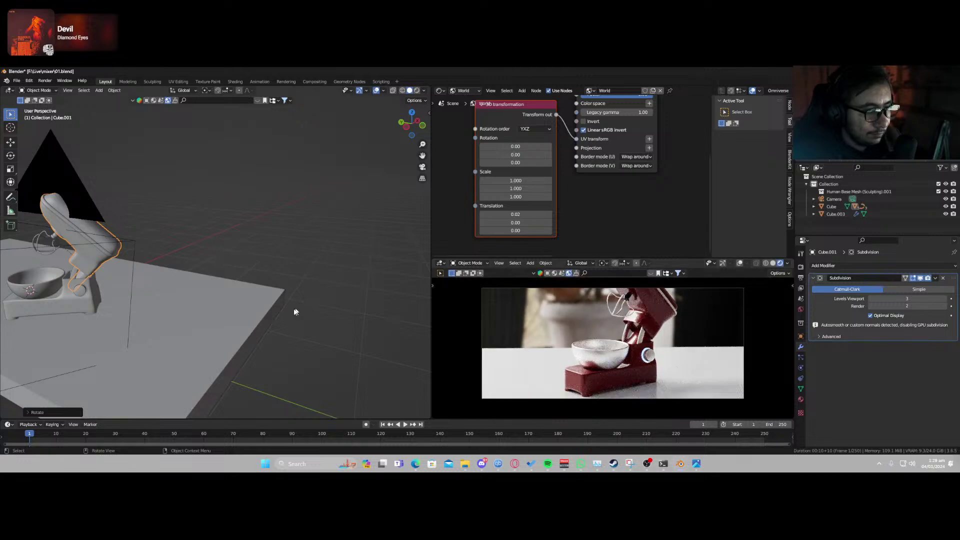
pyautogui.hotkey('ctrl', 'z')
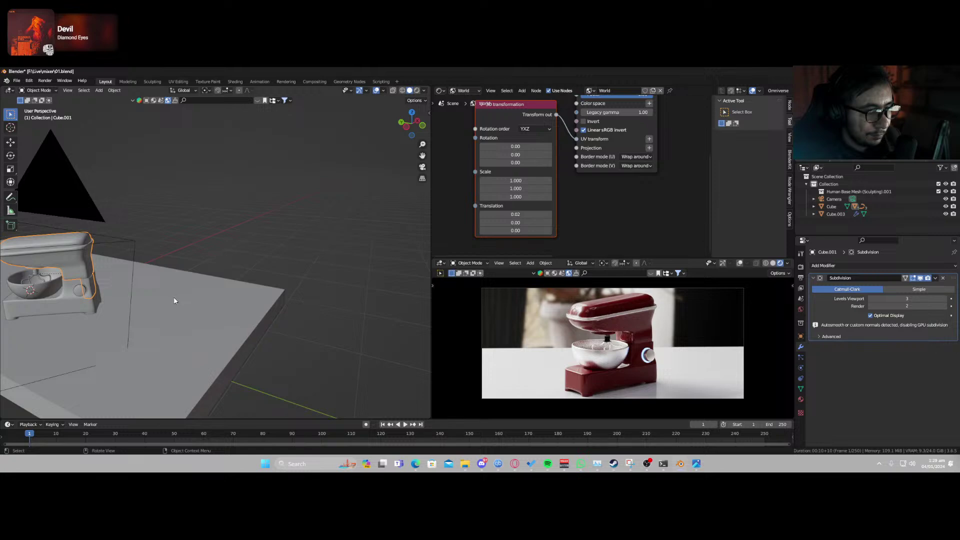
# Scale the mixing bowl down slightly and shift it horizontally toward the mixer's column, keeping its height locked.
pyautogui.keyDown('shift'); pyautogui.moveTo(145, 312); pyautogui.dragTo(239, 296, button='middle'); pyautogui.keyUp('shift')
pyautogui.scroll(5, 239, 296)
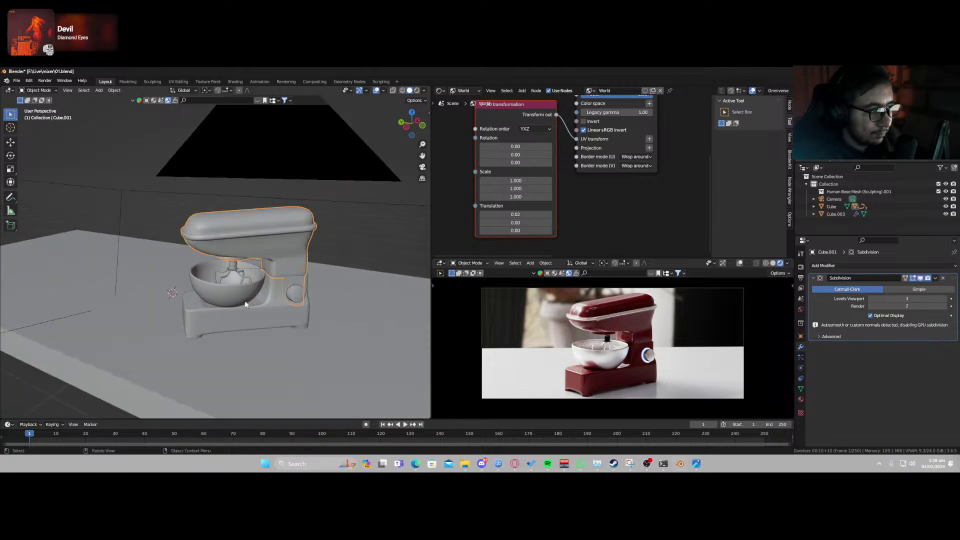
pyautogui.click(252, 320)
pyautogui.press('s')
pyautogui.click(281, 345)
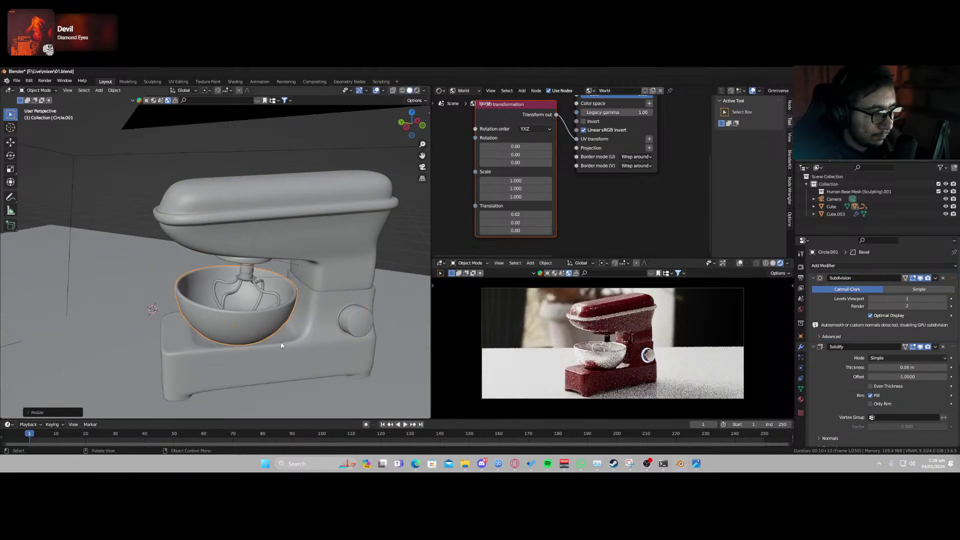
pyautogui.press('g')
pyautogui.hotkey('shift', 'z')
pyautogui.click(193, 298)
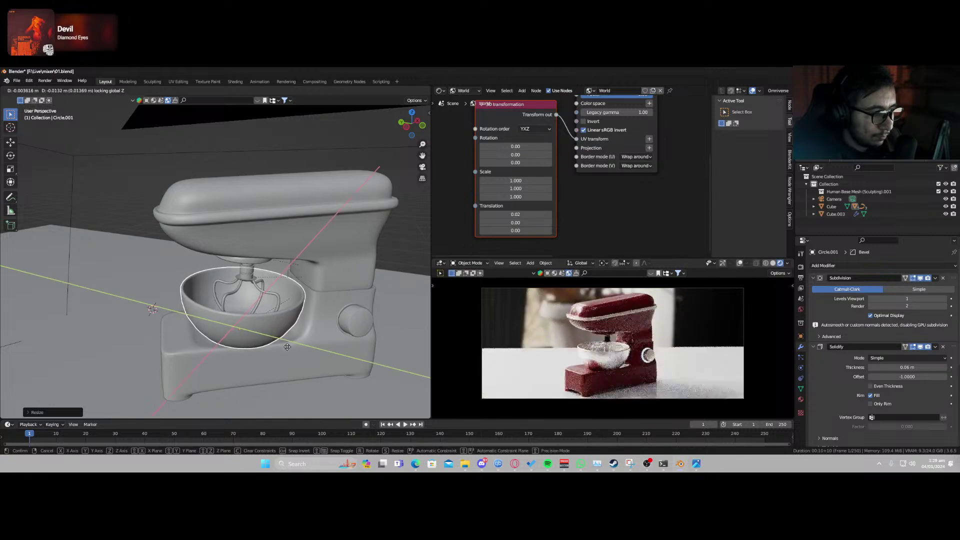
# Raise the bowl's rim edge loop slightly along Z and apply Shade Auto Smooth to the bowl.
pyautogui.press('Tab')
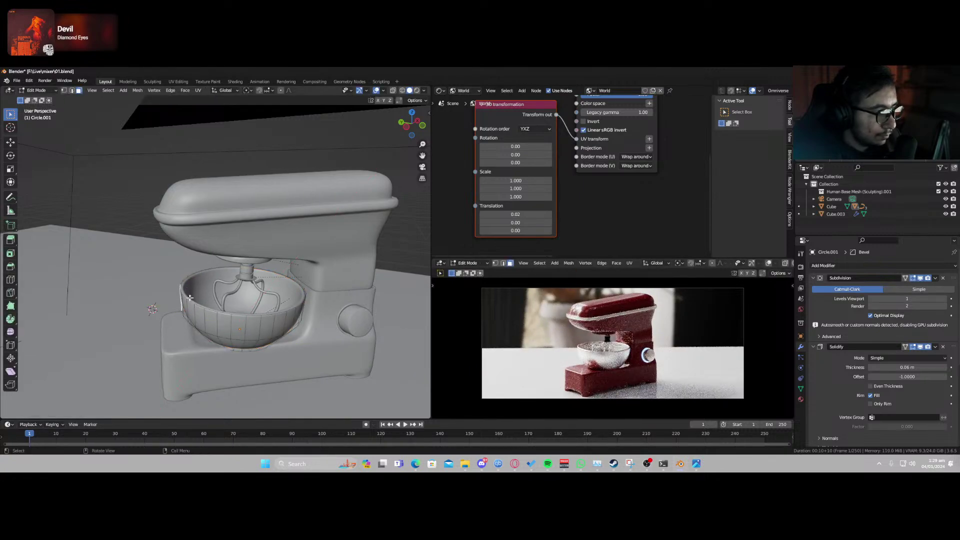
pyautogui.click(73, 92)
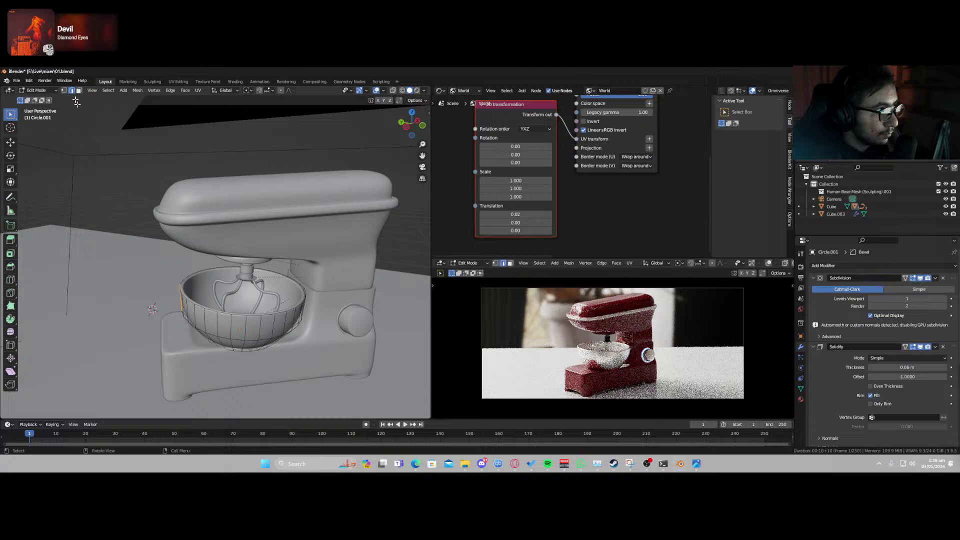
pyautogui.keyDown('alt'); pyautogui.click(214, 313); pyautogui.keyUp('alt')
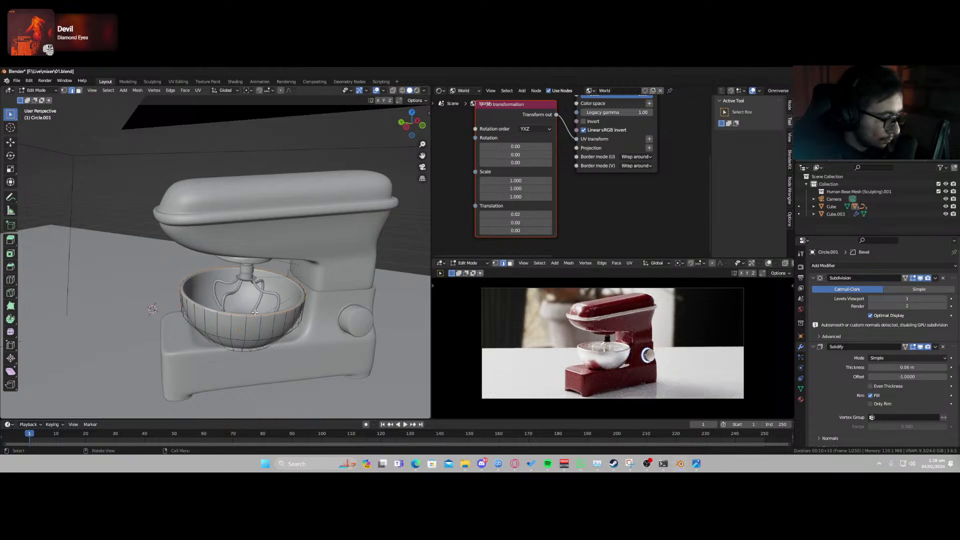
pyautogui.press('g')
pyautogui.press('z')
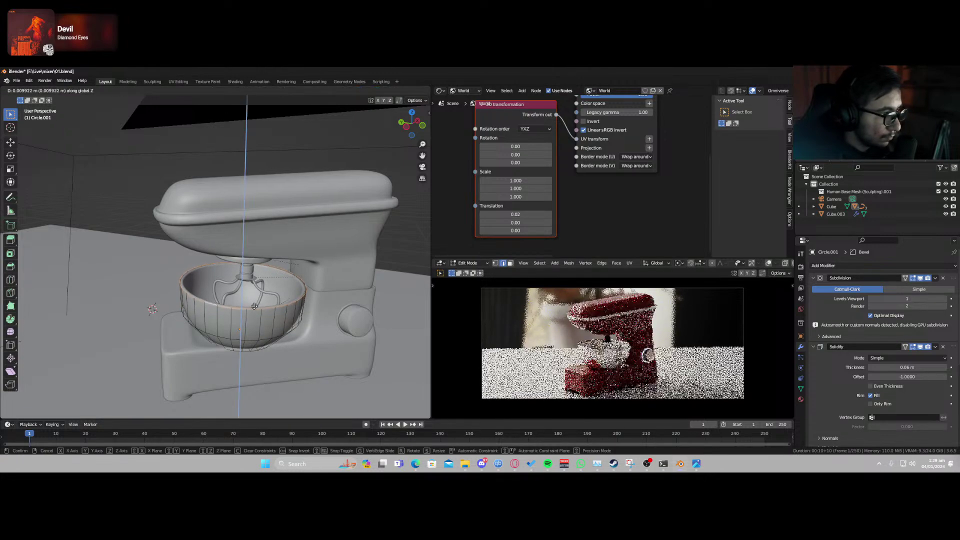
pyautogui.click(280, 309)
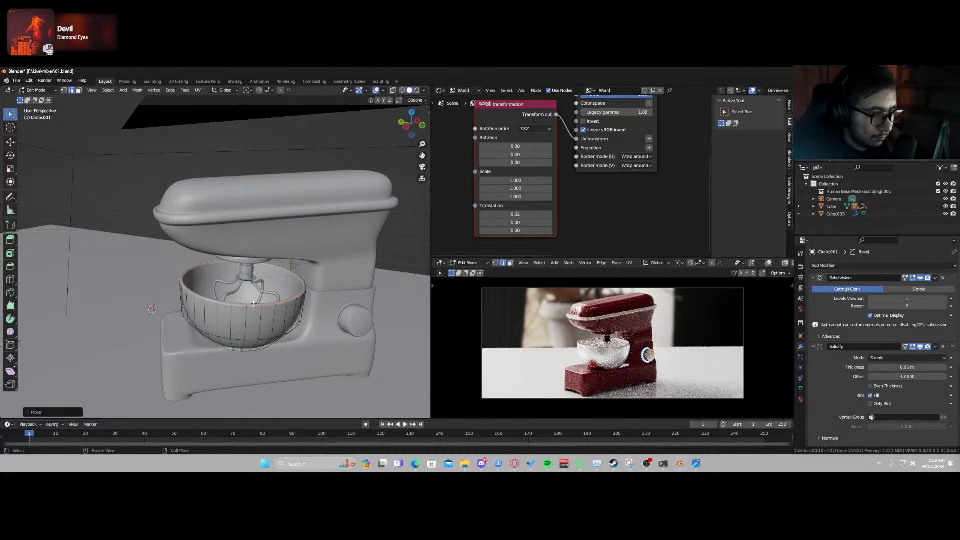
pyautogui.press('Tab')
pyautogui.rightClick(261, 309)
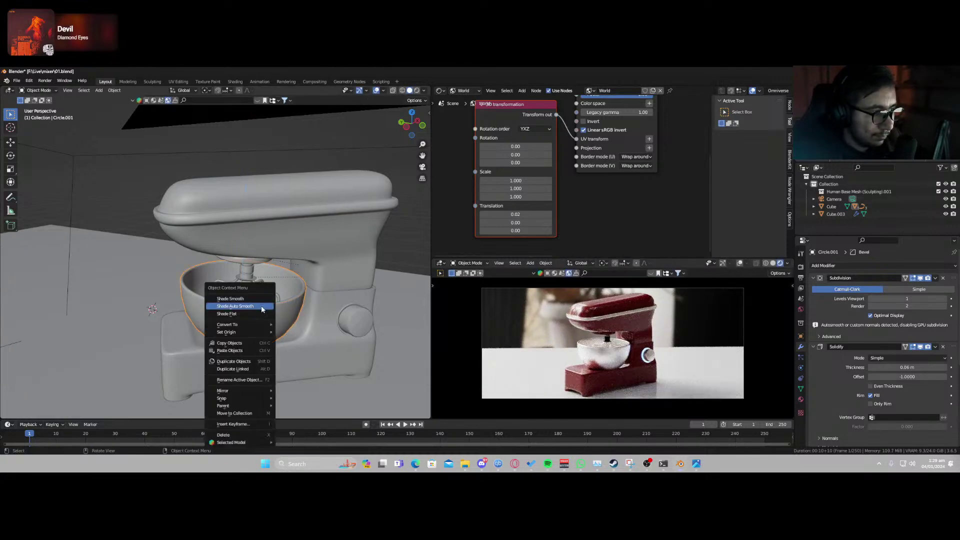
pyautogui.click(259, 305)
pyautogui.scroll(6, 595, 359)
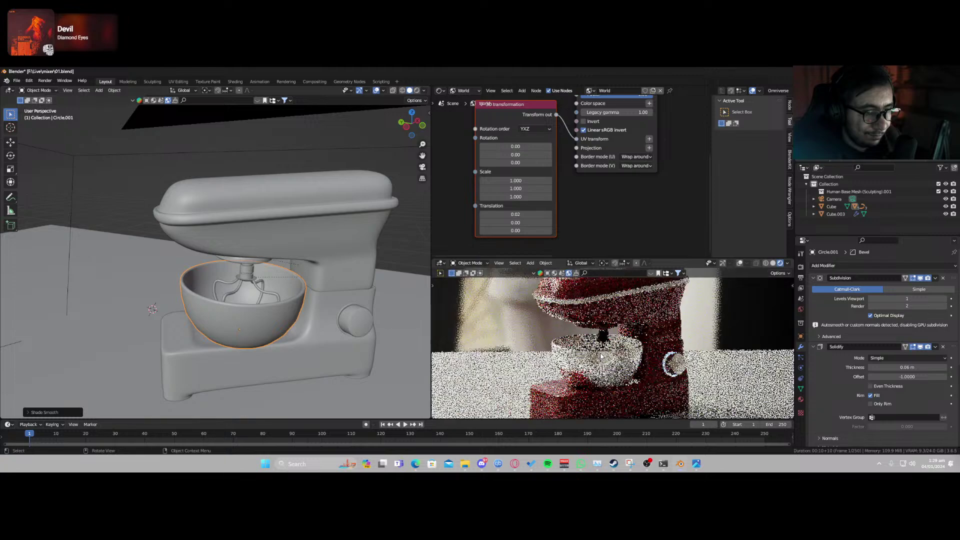
pyautogui.scroll(-6, 595, 370)
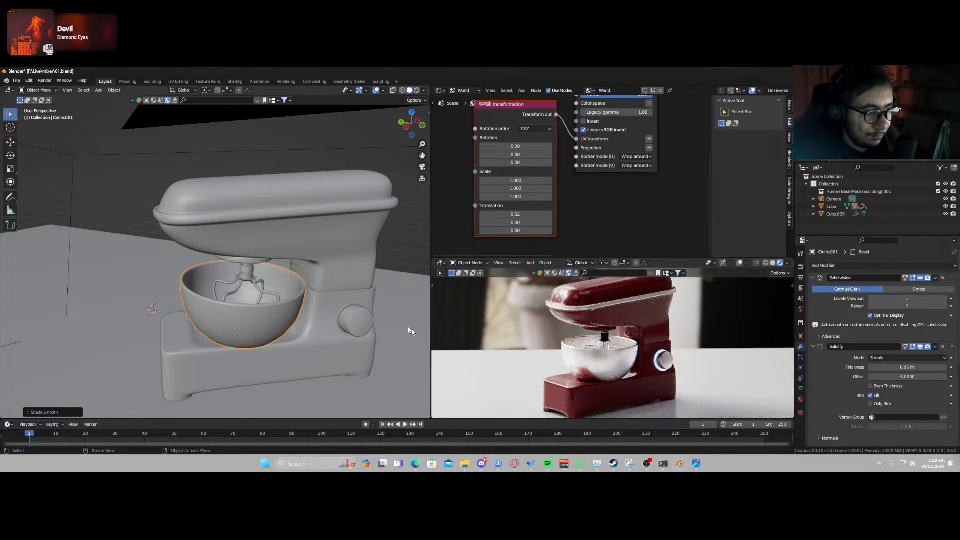
# Level the mixer's head by setting its Y rotation to 0°, closing the download manager's trial notice.
pyautogui.click(371, 297)
pyautogui.moveTo(370, 297); pyautogui.dragTo(346, 300, button='middle')
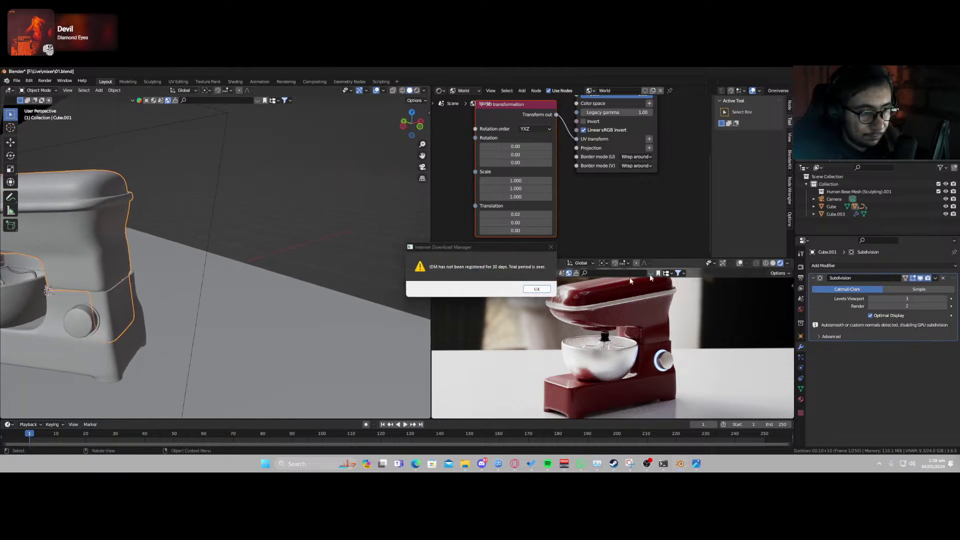
pyautogui.click(551, 247)
pyautogui.keyDown('shift'); pyautogui.moveTo(175, 286); pyautogui.dragTo(268, 265, button='middle'); pyautogui.keyUp('shift')
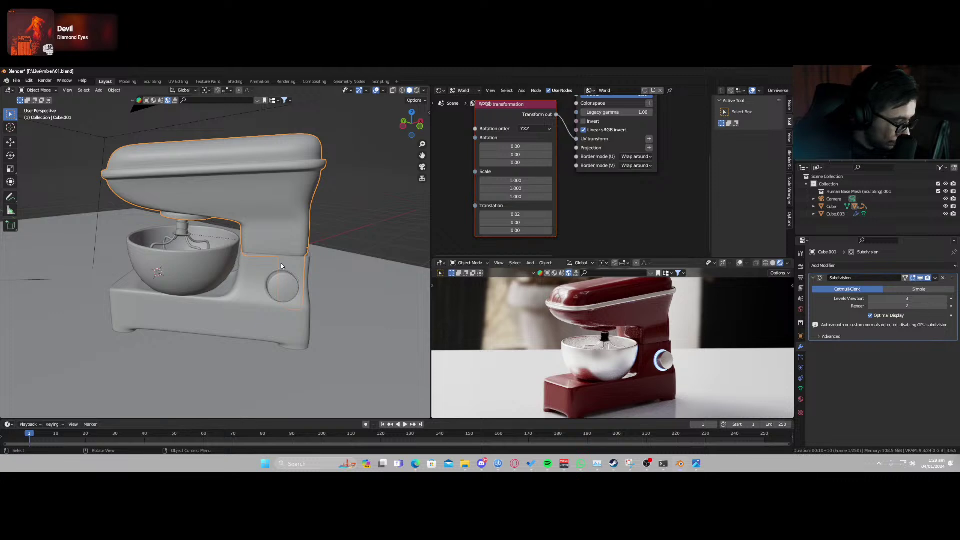
pyautogui.press('n')
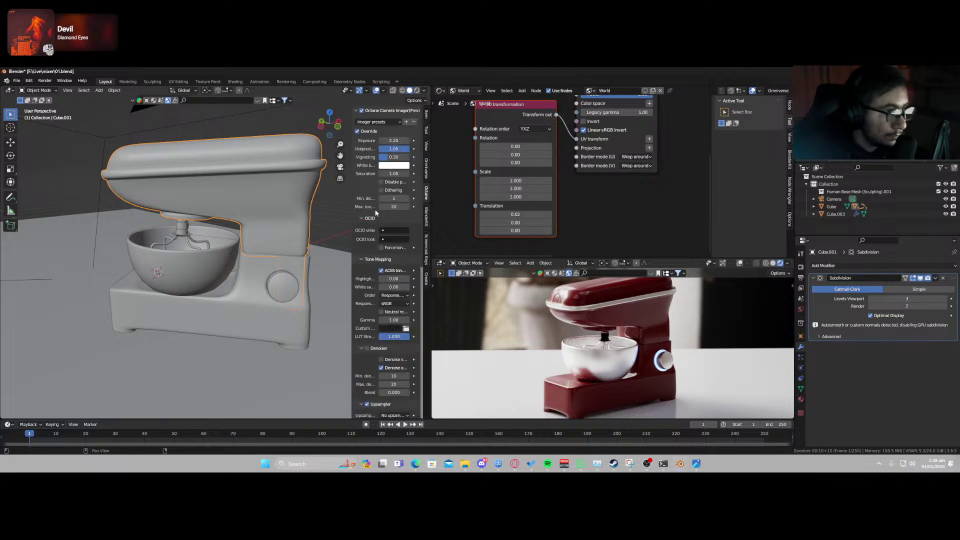
pyautogui.doubleClick(385, 167)
pyautogui.write('0')
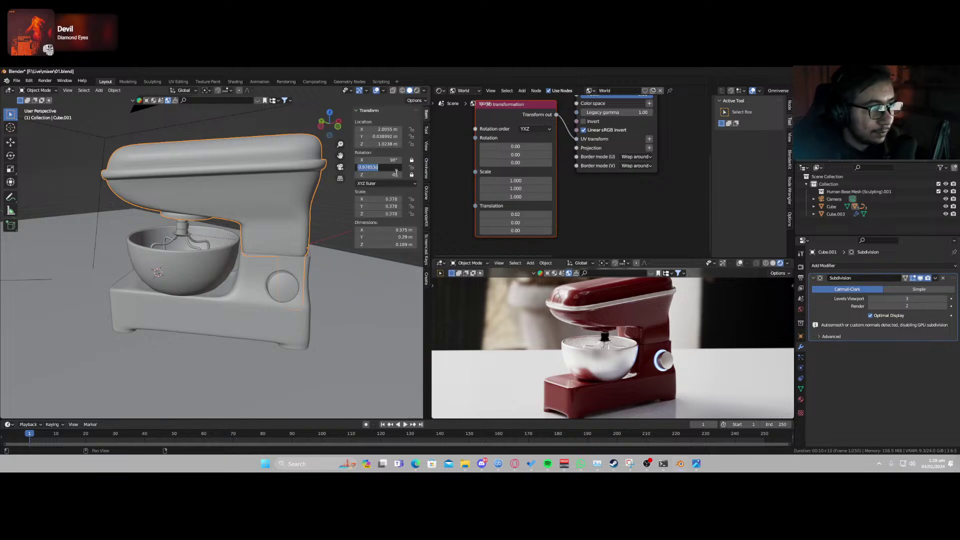
pyautogui.press('Return')
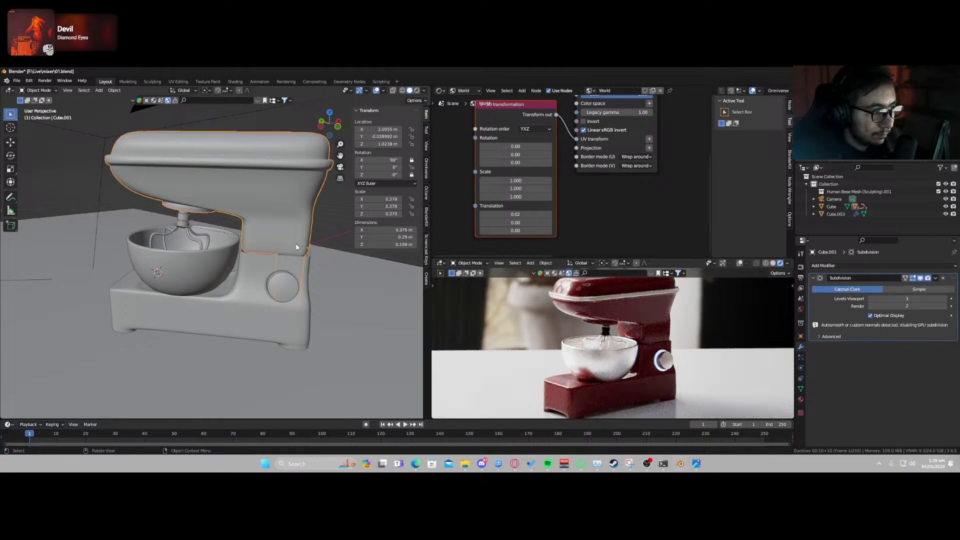
# Slide the mixer's head along its local X axis to about X 2.04 m and scale it up uniformly to about 0.403.
pyautogui.moveTo(295, 243); pyautogui.dragTo(304, 269, button='middle')
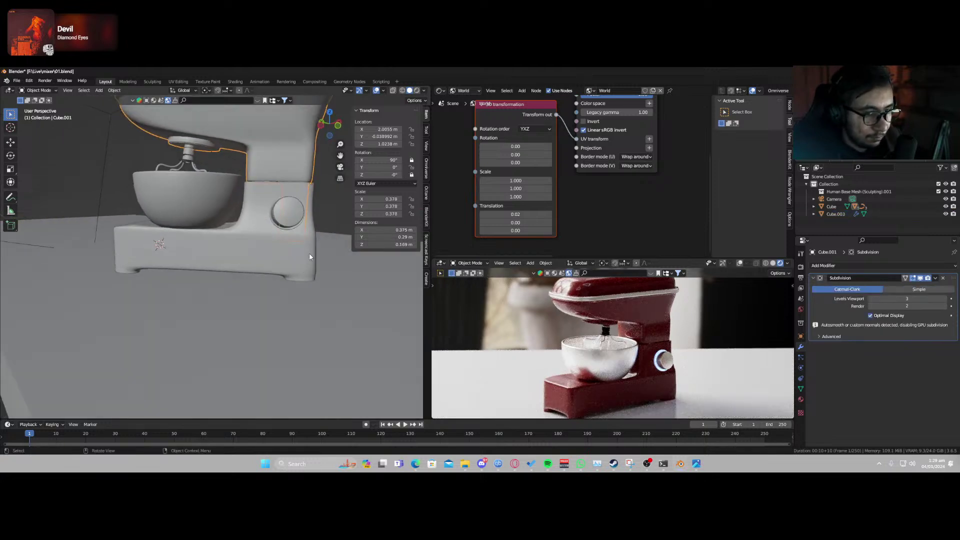
pyautogui.press('g')
pyautogui.press('x')
pyautogui.press('x')
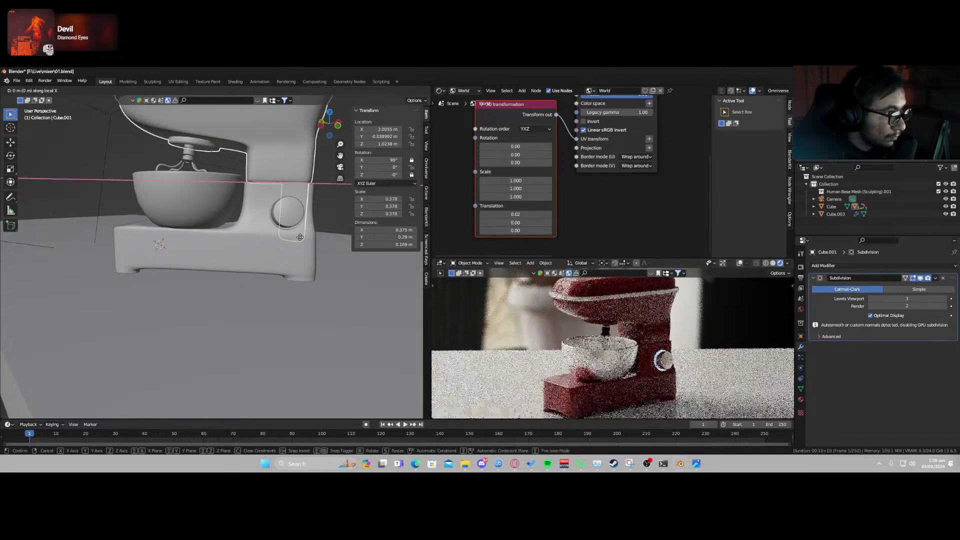
pyautogui.click(308, 232)
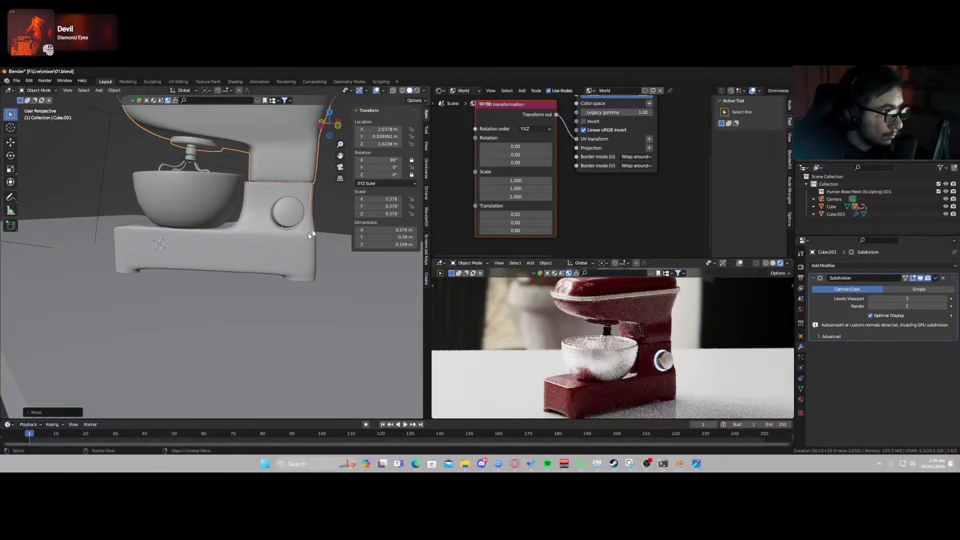
pyautogui.press('s')
pyautogui.click(325, 222)
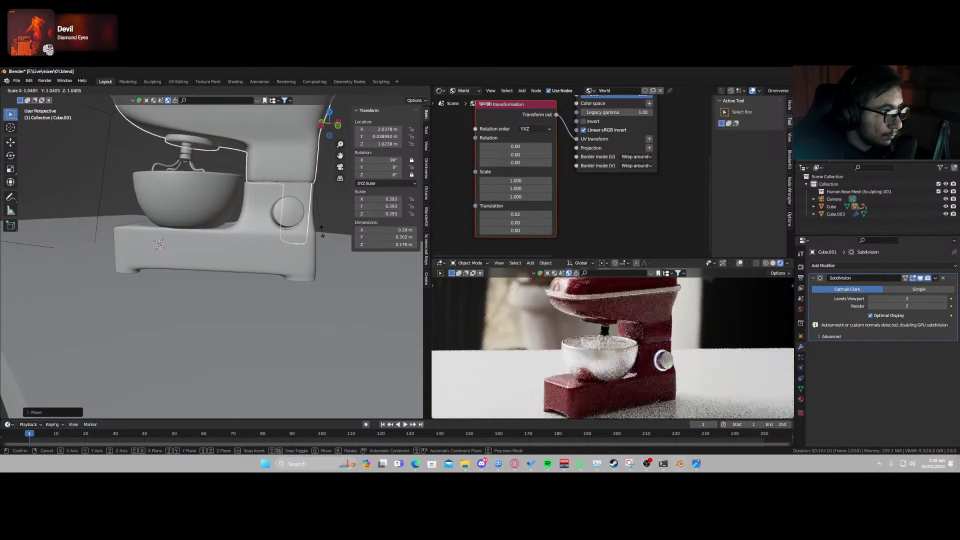
pyautogui.scroll(-3, 325, 223)
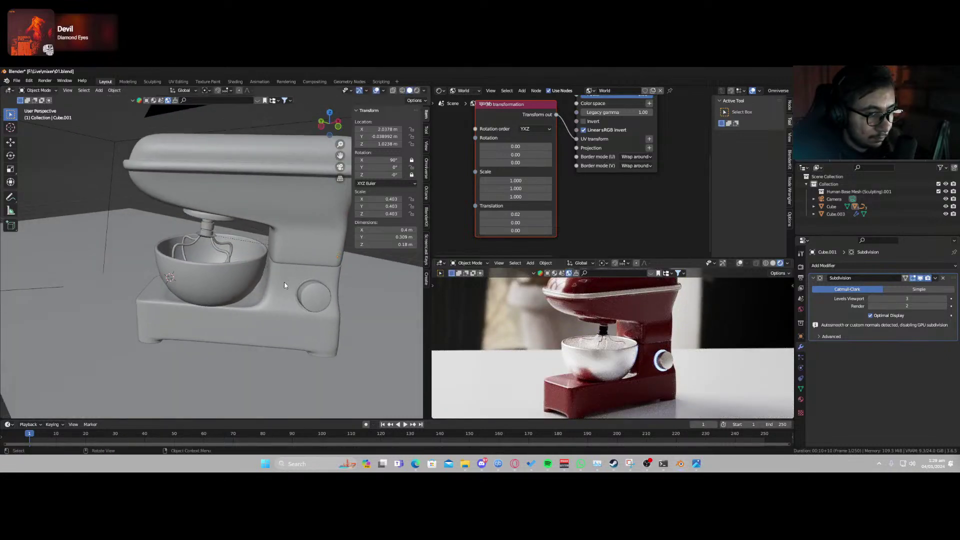
# Switch the camera view to solid shading and save the file.
pyautogui.scroll(-1, 540, 307)
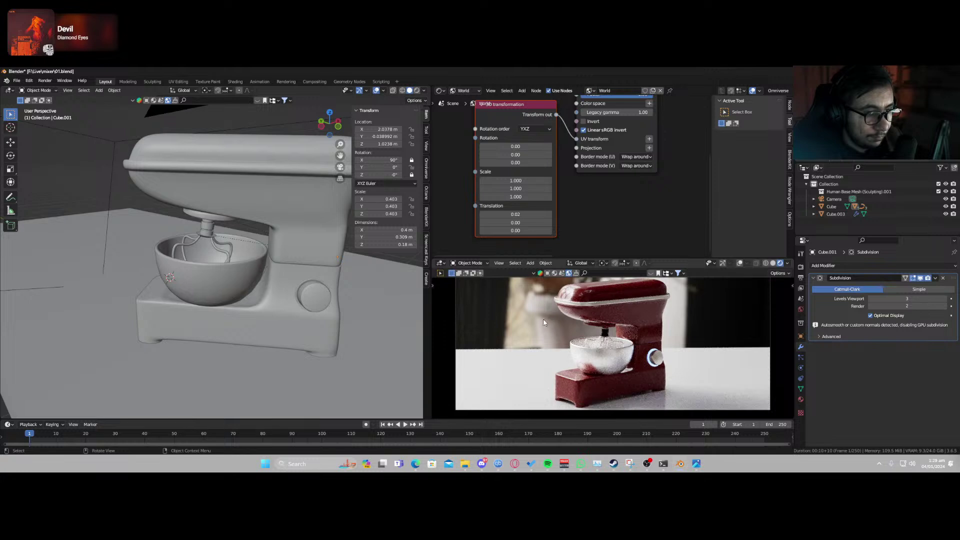
pyautogui.press('z')
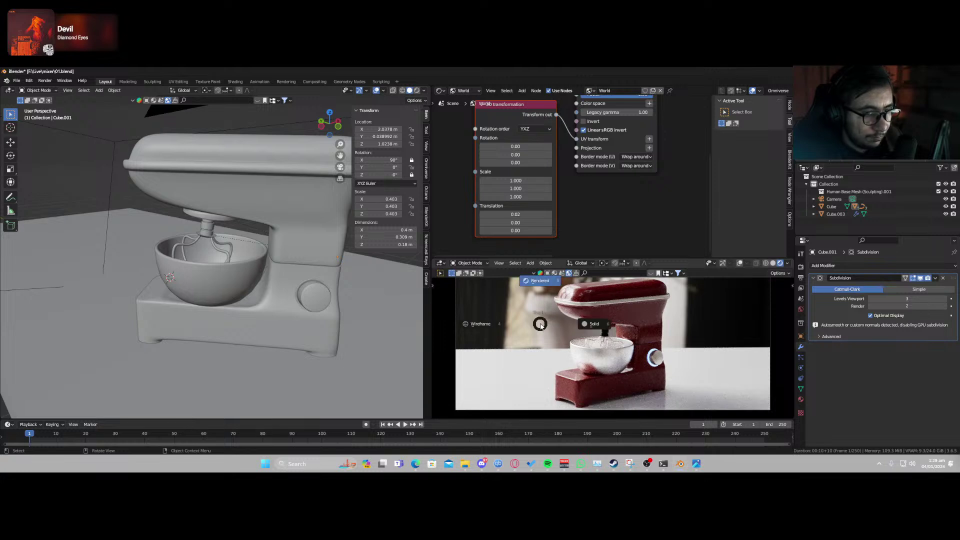
pyautogui.click(623, 327)
pyautogui.scroll(-2, 580, 346)
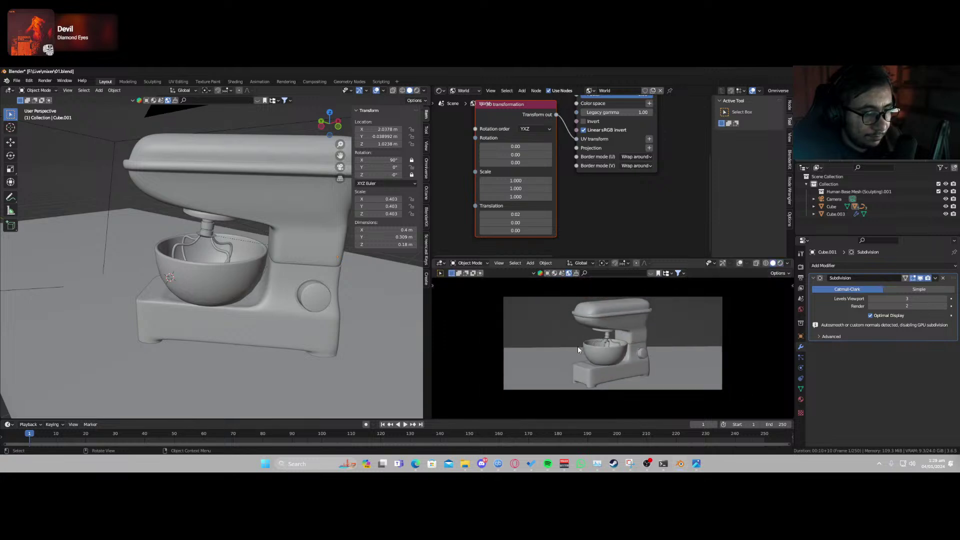
pyautogui.hotkey('ctrl', 's')
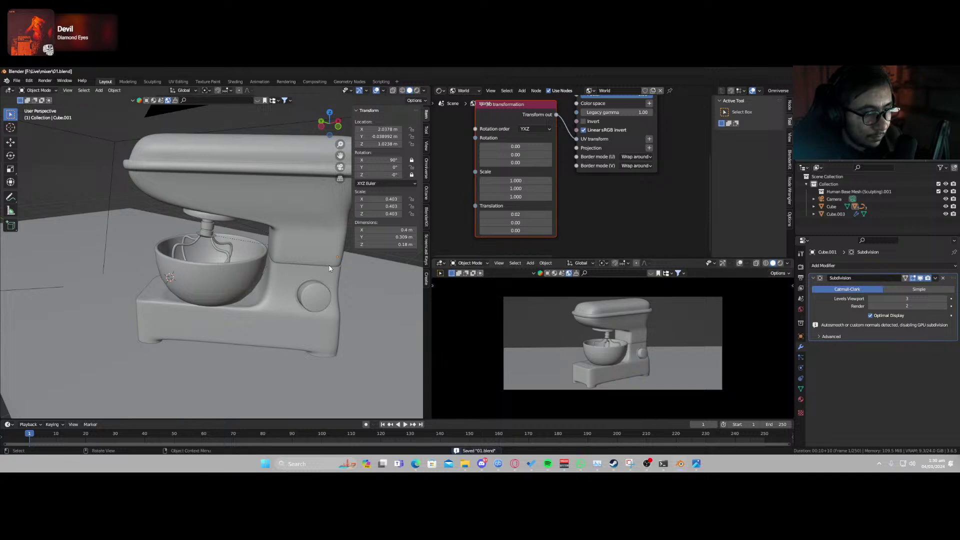
# Enable the Octane camera denoiser and the postprocess override, and show the camera view in rendered shading.
pyautogui.click(427, 282)
pyautogui.click(426, 194)
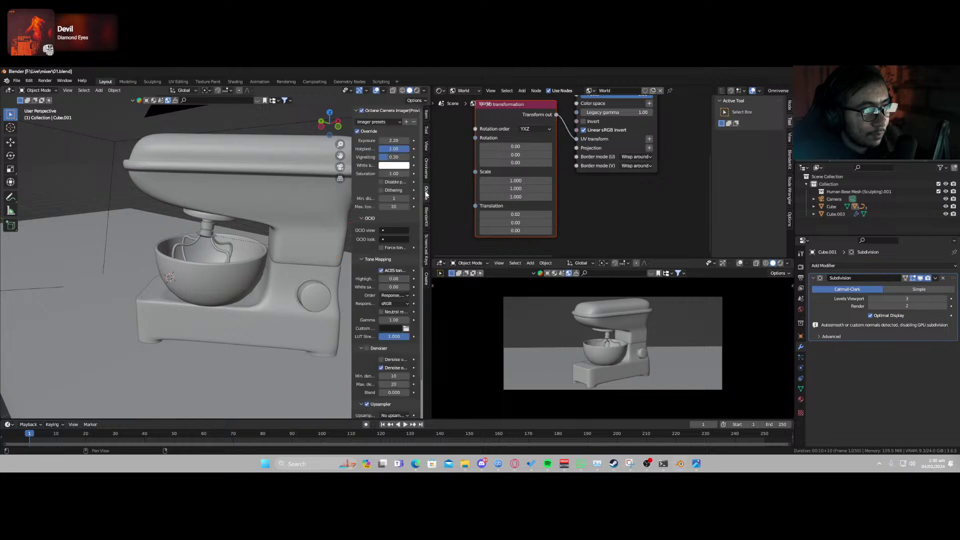
pyautogui.scroll(-3, 363, 290)
pyautogui.click(368, 307)
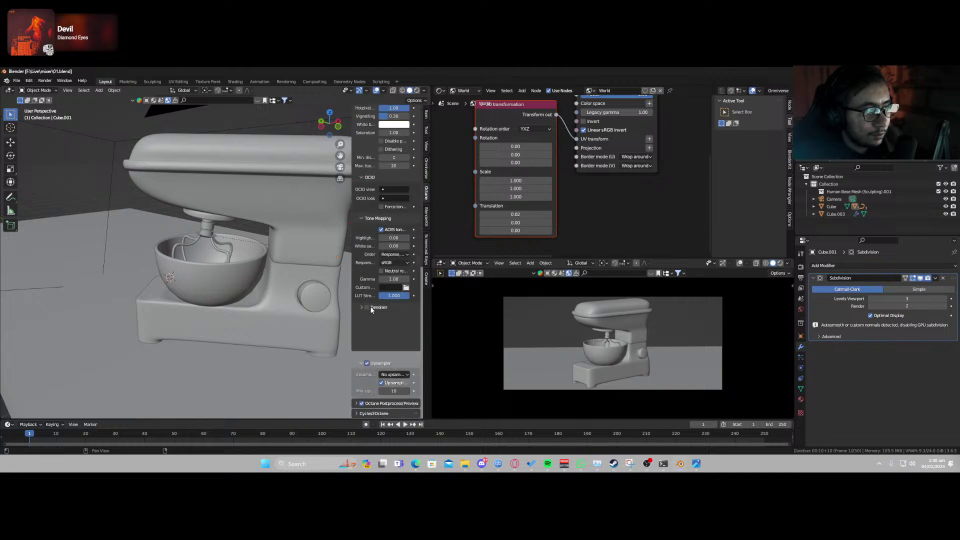
pyautogui.click(357, 399)
pyautogui.scroll(-2, 376, 393)
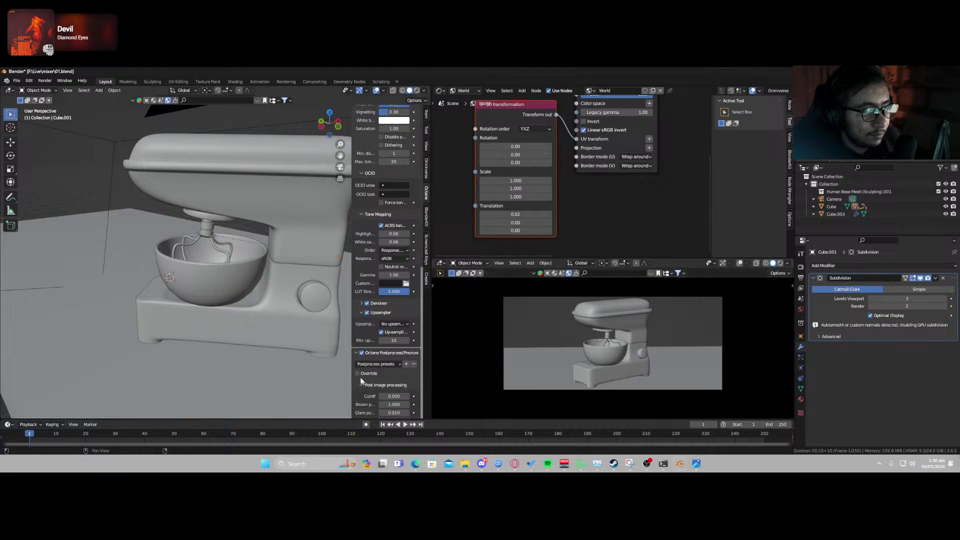
pyautogui.scroll(-5, 363, 376)
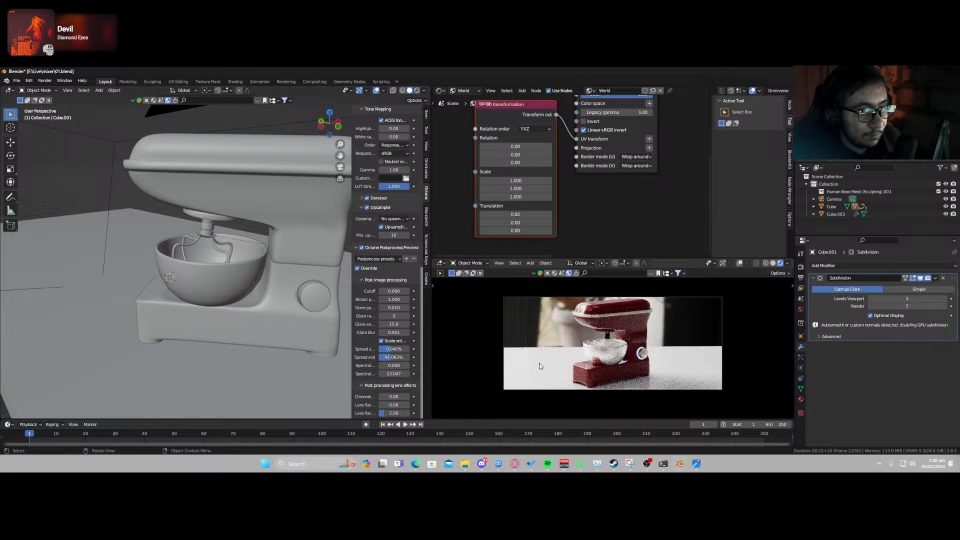
pyautogui.scroll(-1, 371, 335)
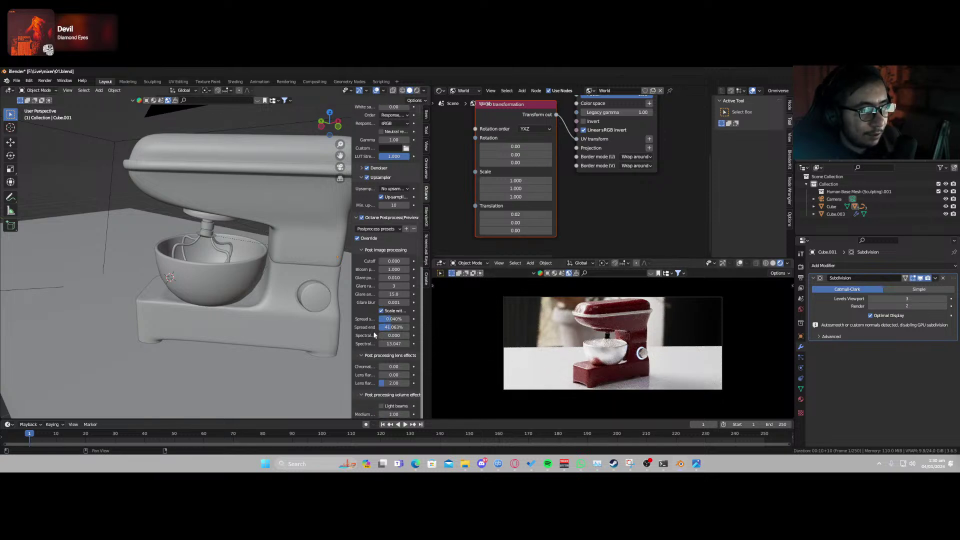
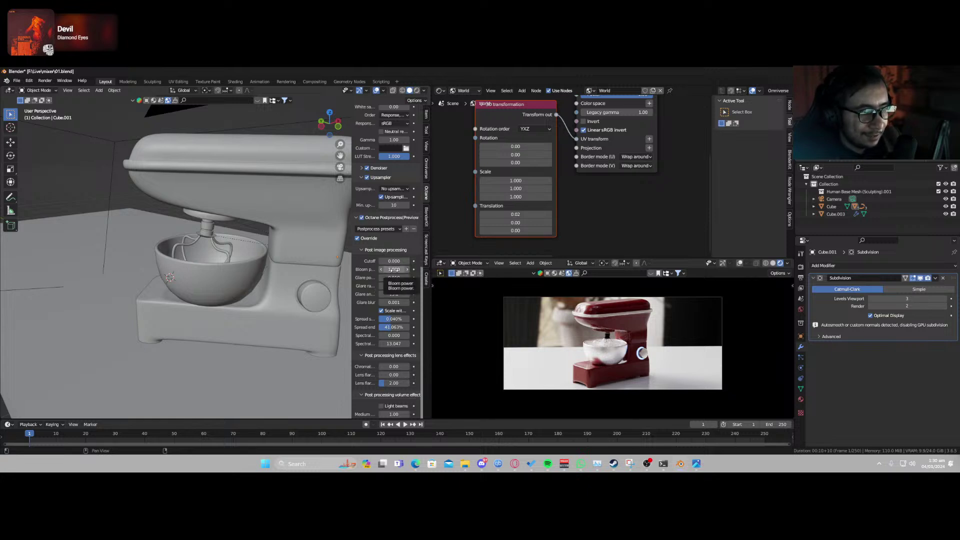
# Set the post-processing bloom power to 0.010, glare power to 0.001 and chromatic aberration to 0.38.
pyautogui.moveTo(393, 270); pyautogui.dragTo(390, 292)
pyautogui.scroll(1, 362, 300)
pyautogui.scroll(-2, 411, 367)
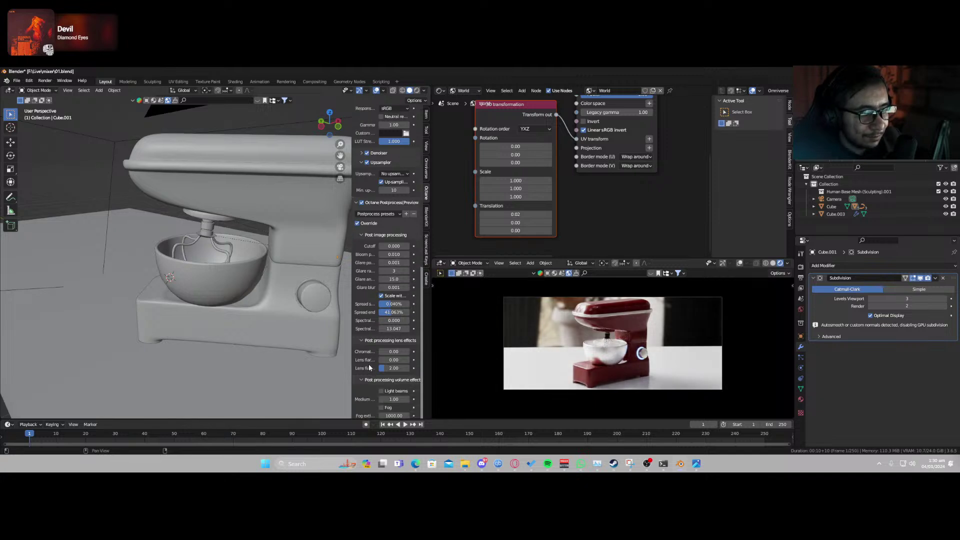
pyautogui.moveTo(394, 362)
pyautogui.mouseDown()
pyautogui.moveTo(383, 360)
pyautogui.moveTo(423, 352)
pyautogui.moveTo(402, 352)
pyautogui.mouseUp()
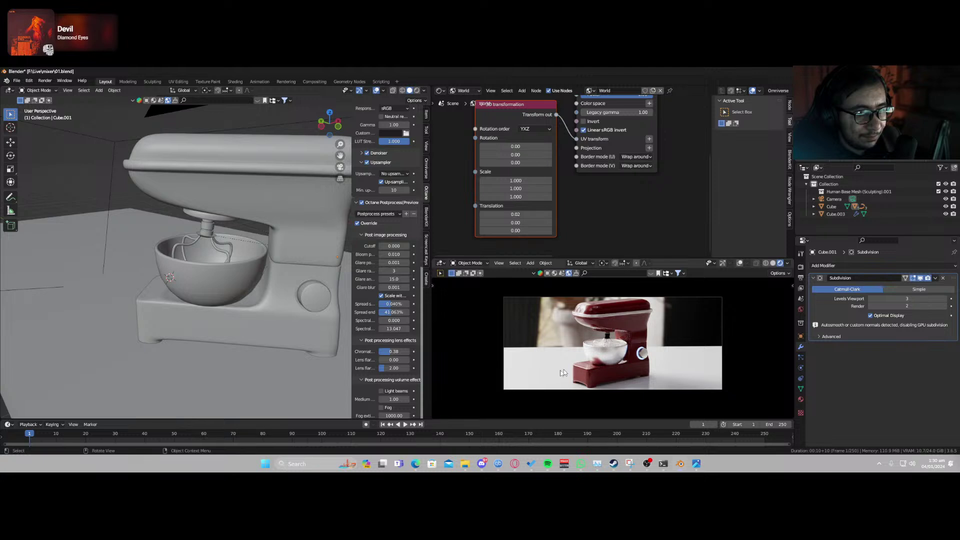
# Return the camera view to solid shading and save the post-processing changes to 01.blend.
pyautogui.scroll(-3, 371, 393)
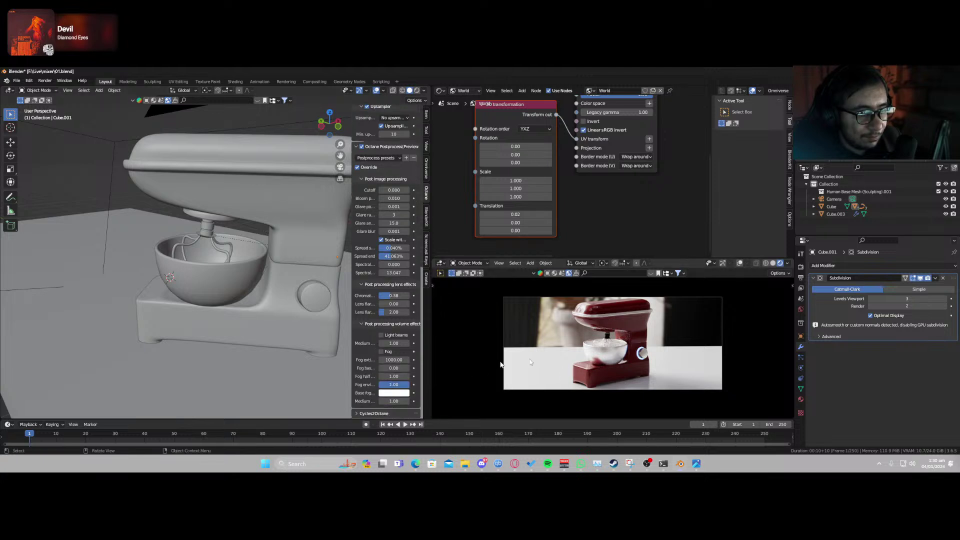
pyautogui.press('z')
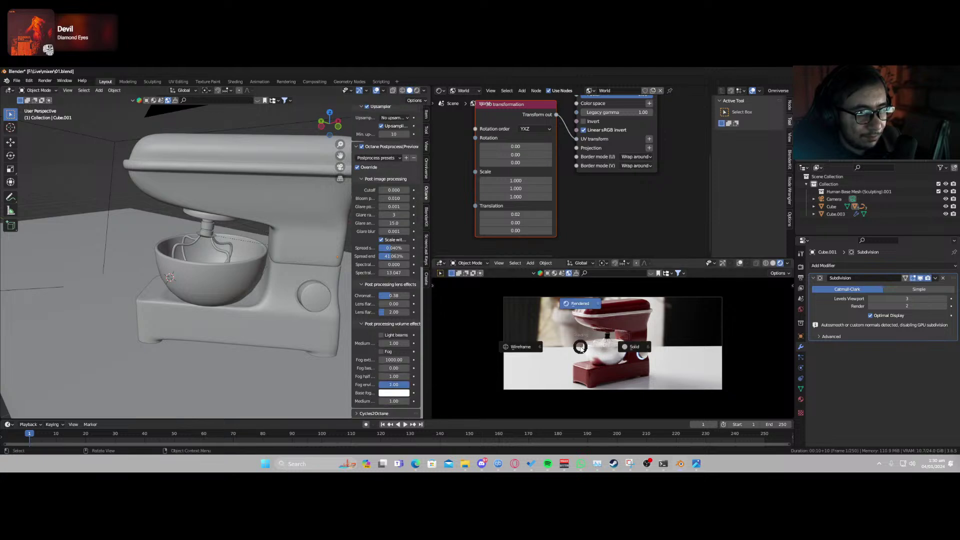
pyautogui.click(649, 349)
pyautogui.hotkey('ctrl', 's')
pyautogui.scroll(-7, 250, 336)
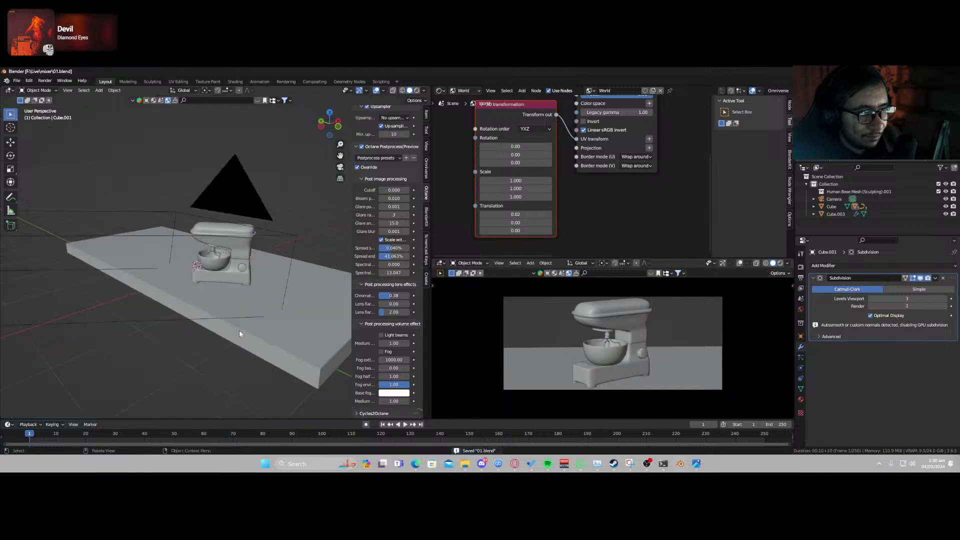
pyautogui.moveTo(239, 333); pyautogui.dragTo(254, 311, button='middle')
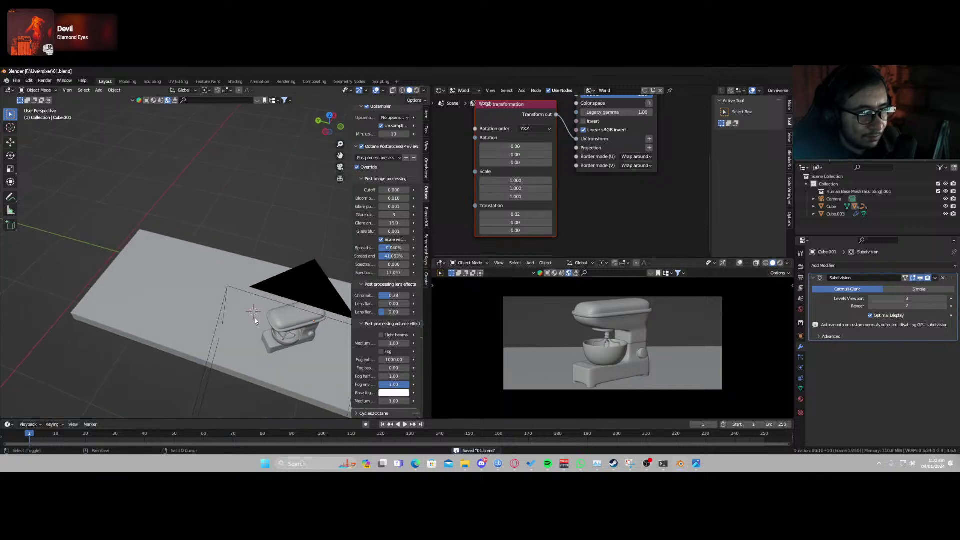
pyautogui.rightClick(255, 321)
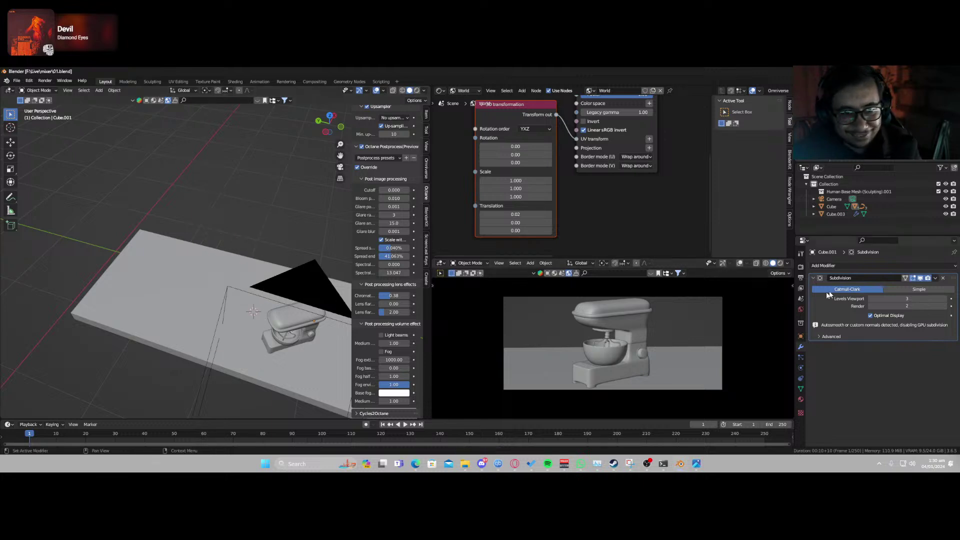
# Enable the Beauty pass in the view layer's Denoiser render passes.
pyautogui.click(801, 288)
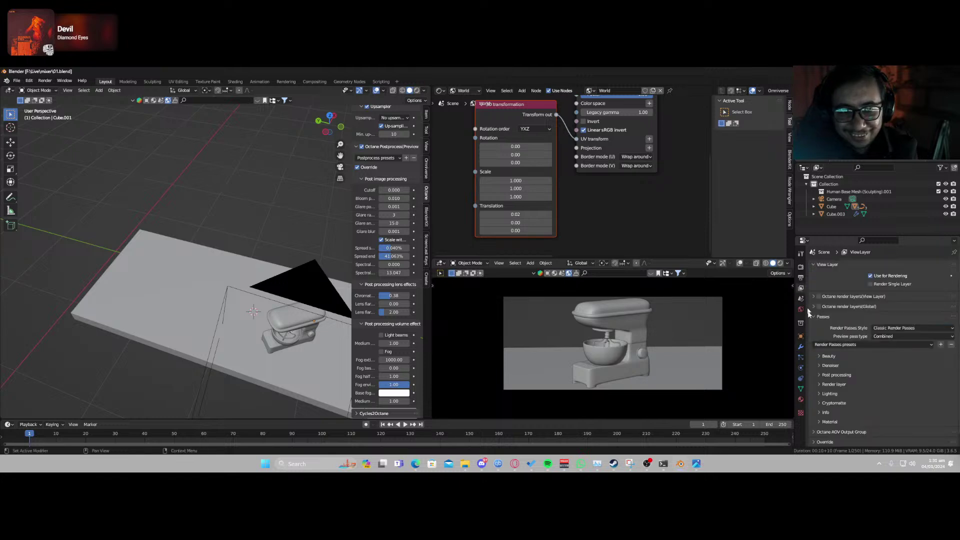
pyautogui.click(822, 366)
pyautogui.click(816, 378)
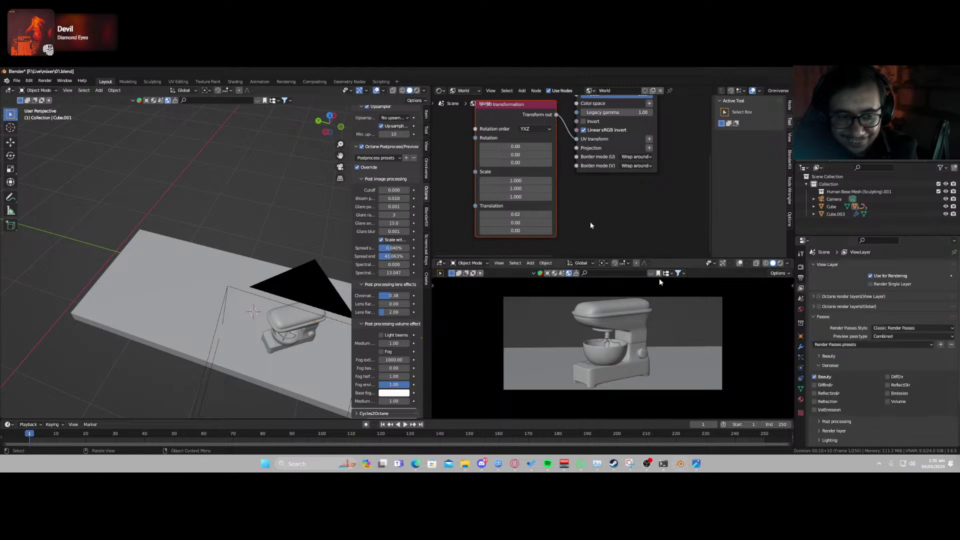
# Turn the world node area into a Compositor with nodes enabled, link DenoisedBeauty to the Composite node's Image input, and save.
pyautogui.click(440, 91)
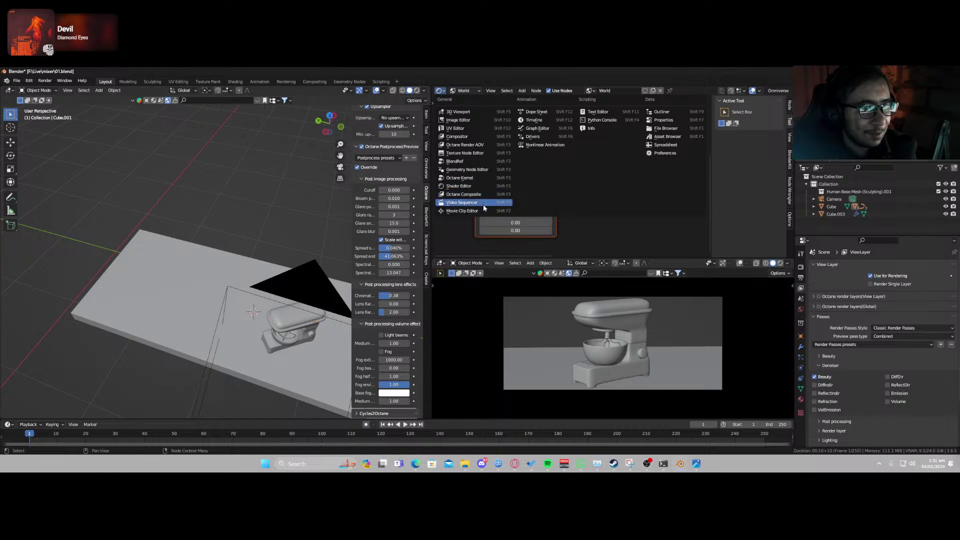
pyautogui.click(478, 137)
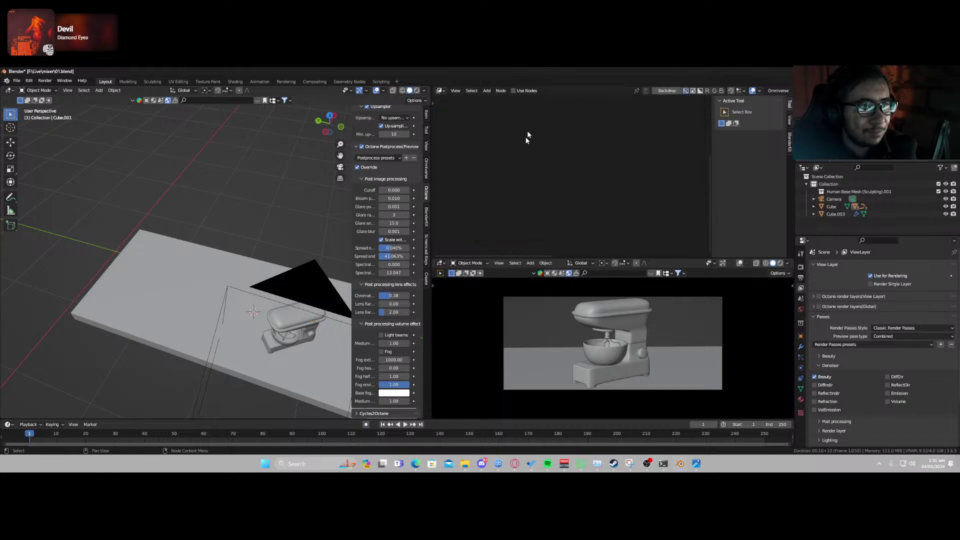
pyautogui.click(514, 91)
pyautogui.press('Home')
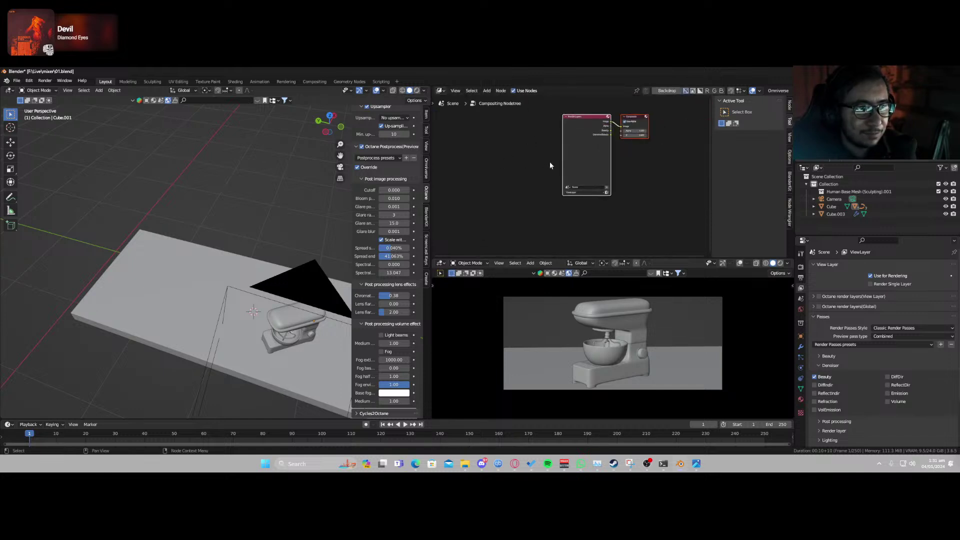
pyautogui.press('Home')
pyautogui.moveTo(579, 154); pyautogui.dragTo(591, 144)
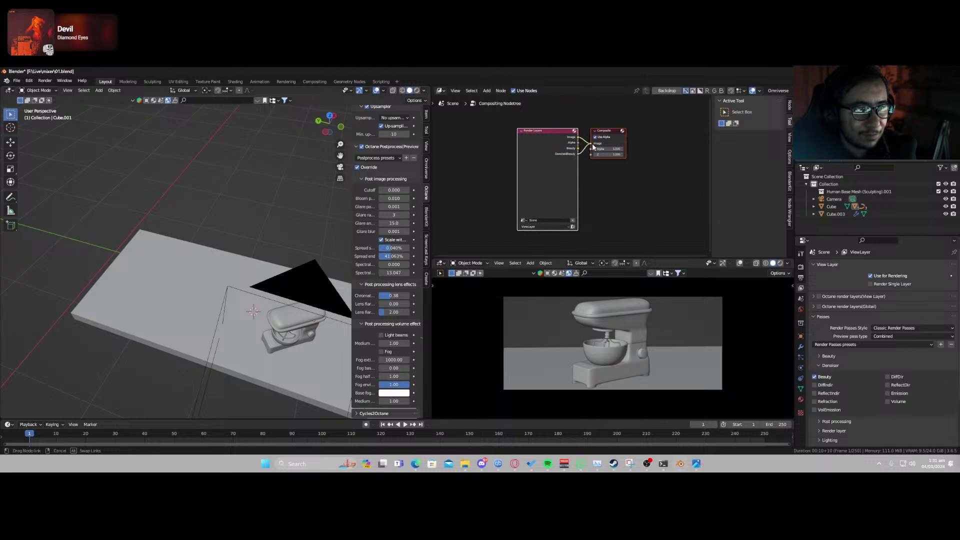
pyautogui.click(596, 214)
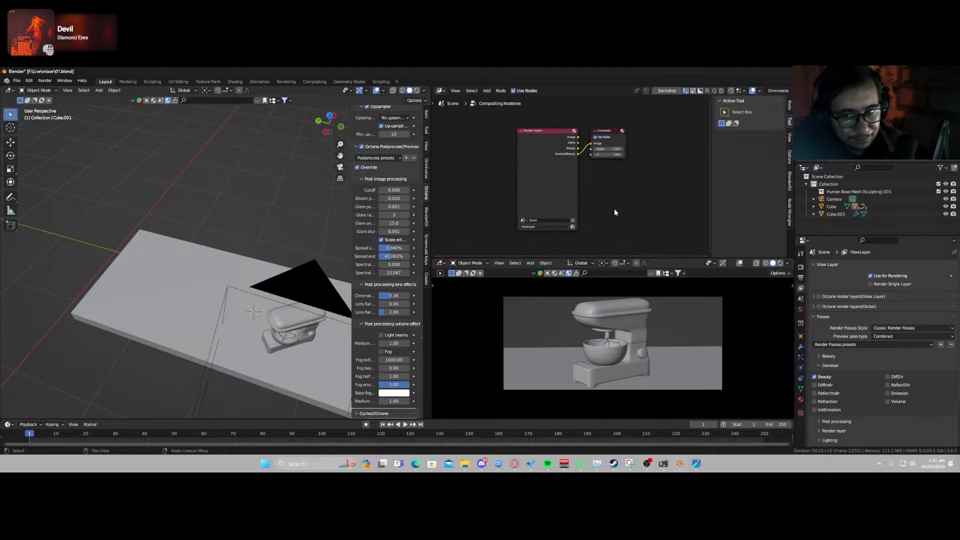
pyautogui.hotkey('ctrl', 's')
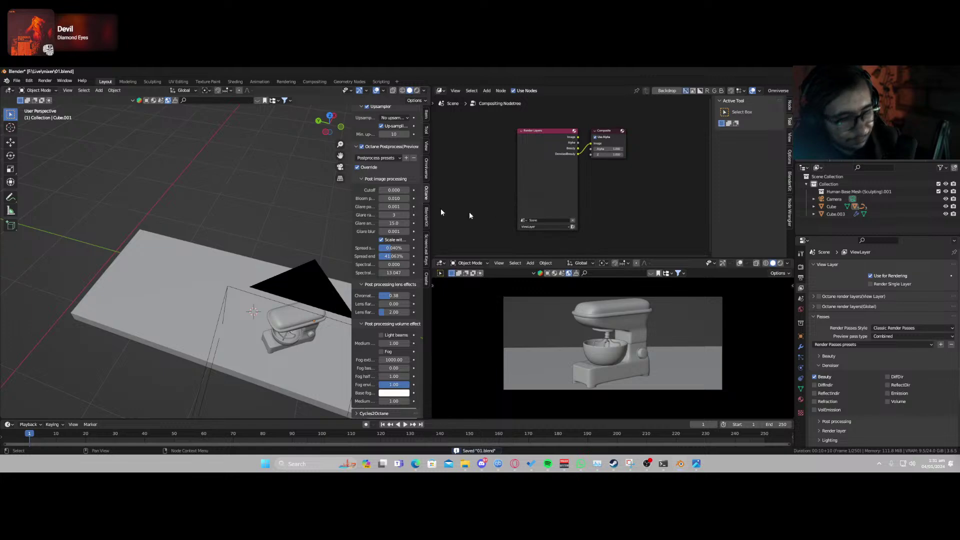
# Run a brief test render of the frame and set the output resolution percentage to 200%.
pyautogui.press('F12')
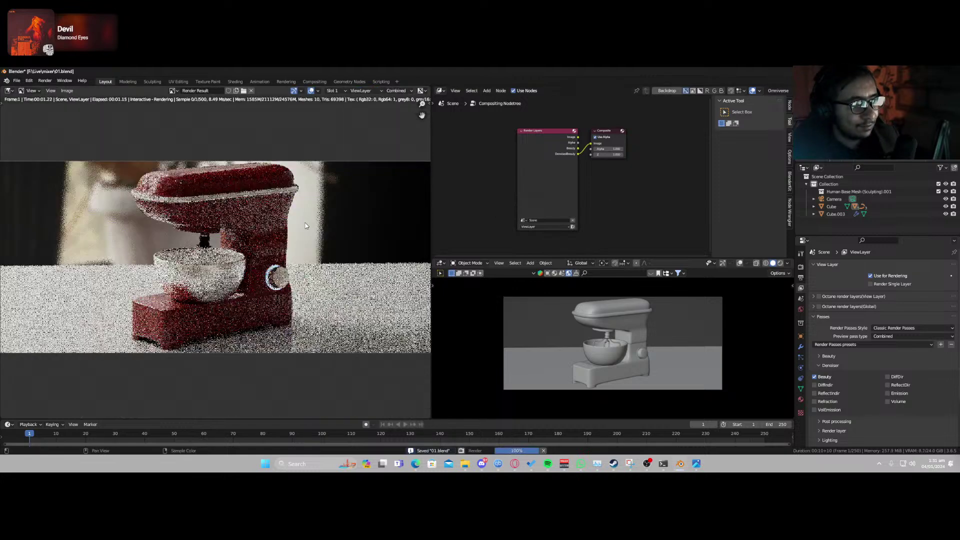
pyautogui.press('Escape')
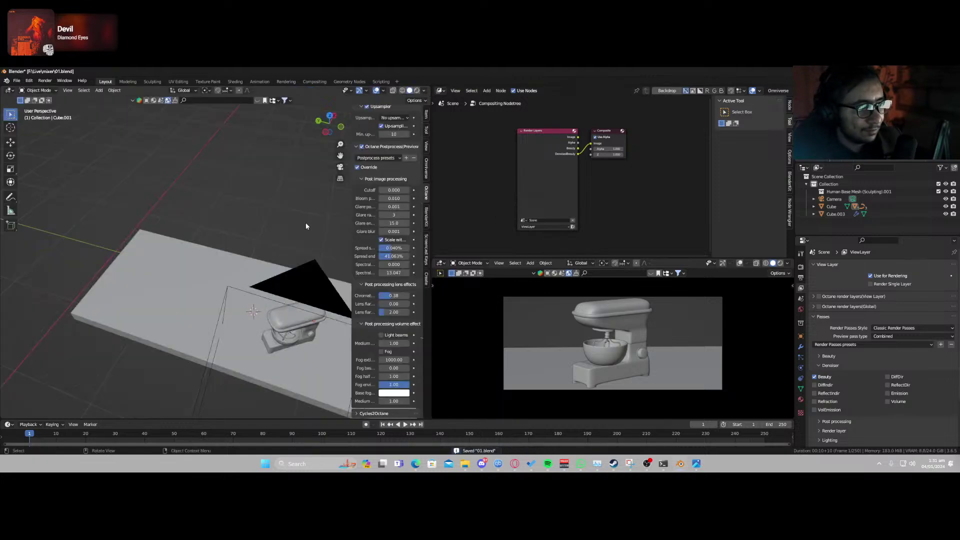
pyautogui.click(801, 277)
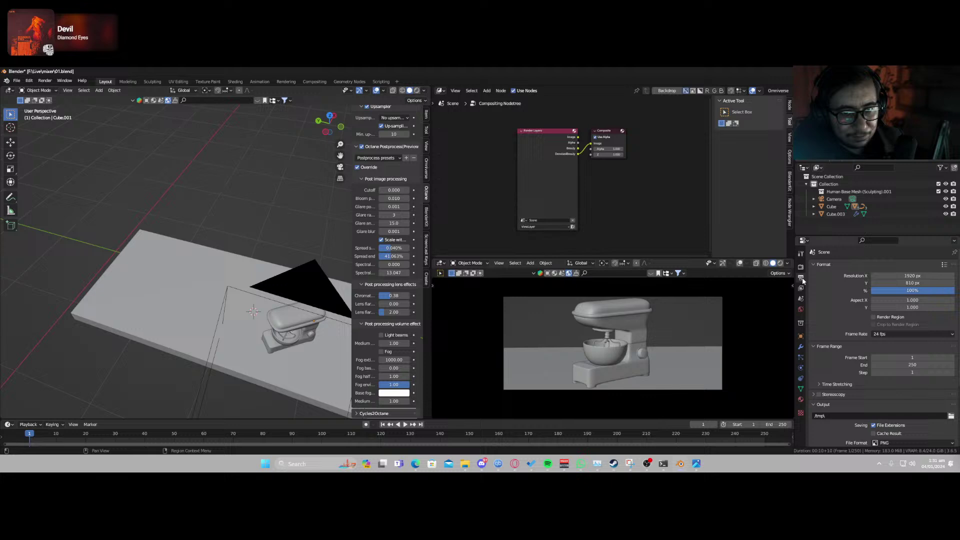
pyautogui.click(912, 292)
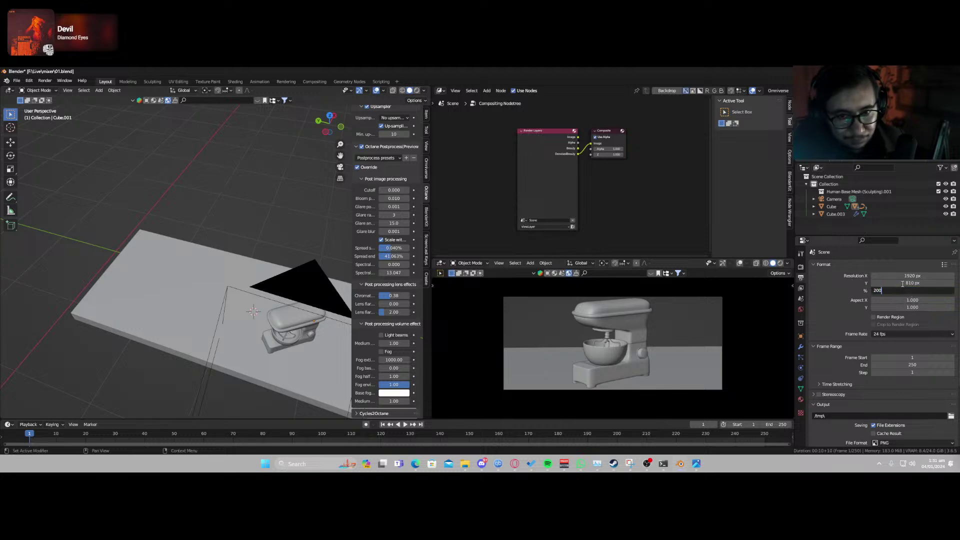
pyautogui.press('Return')
# Add a mesh plane and rotate it upright around the global Y axis as a backdrop.
pyautogui.hotkey('shift', 'a')
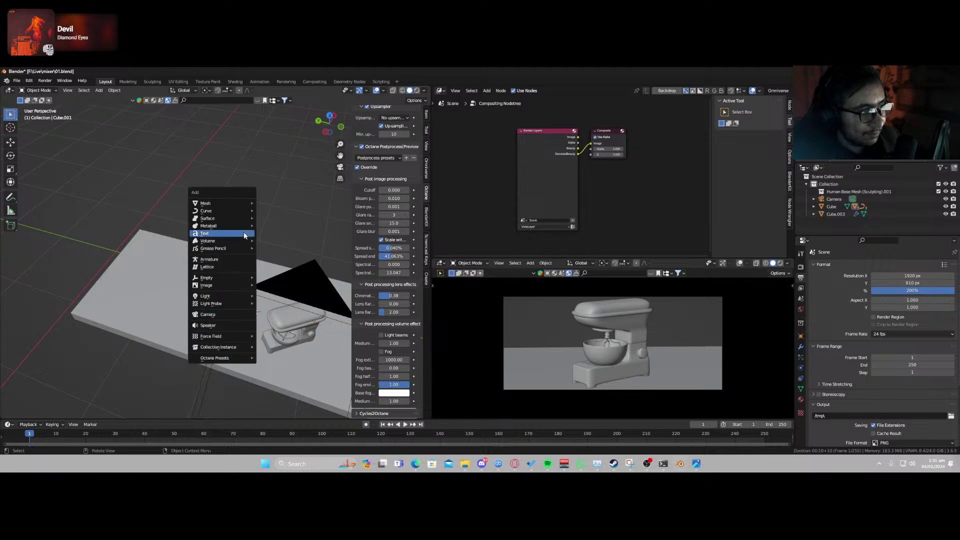
pyautogui.moveTo(249, 204)
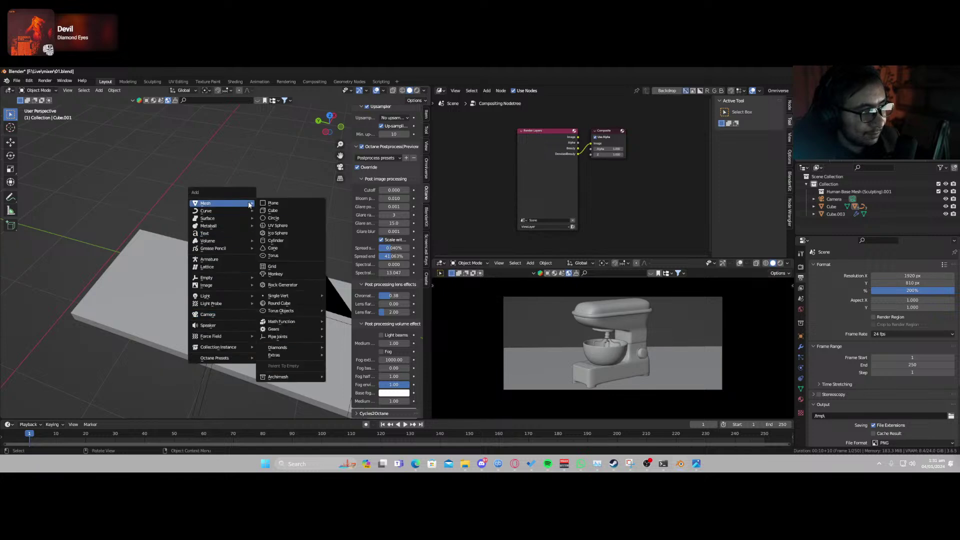
pyautogui.click(280, 203)
pyautogui.press('r')
pyautogui.press('x')
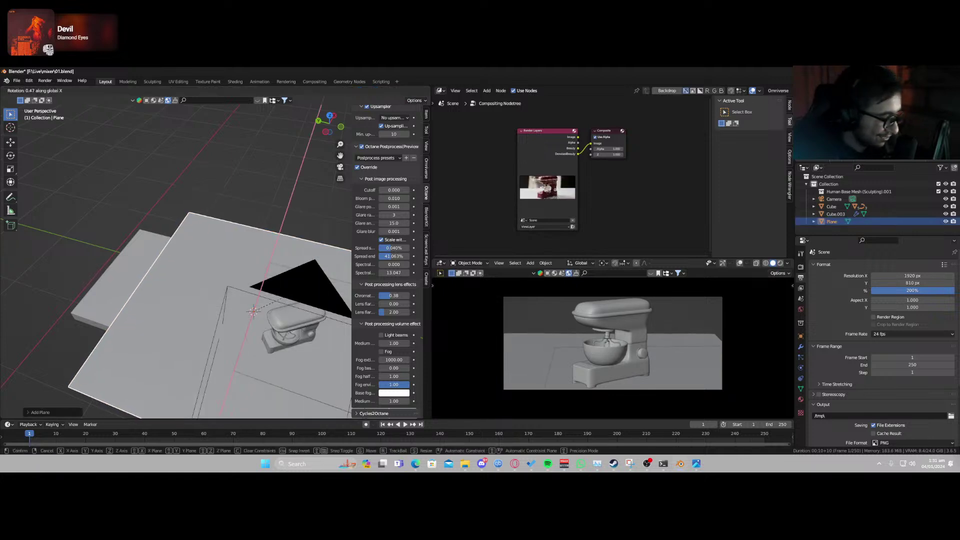
pyautogui.press('y')
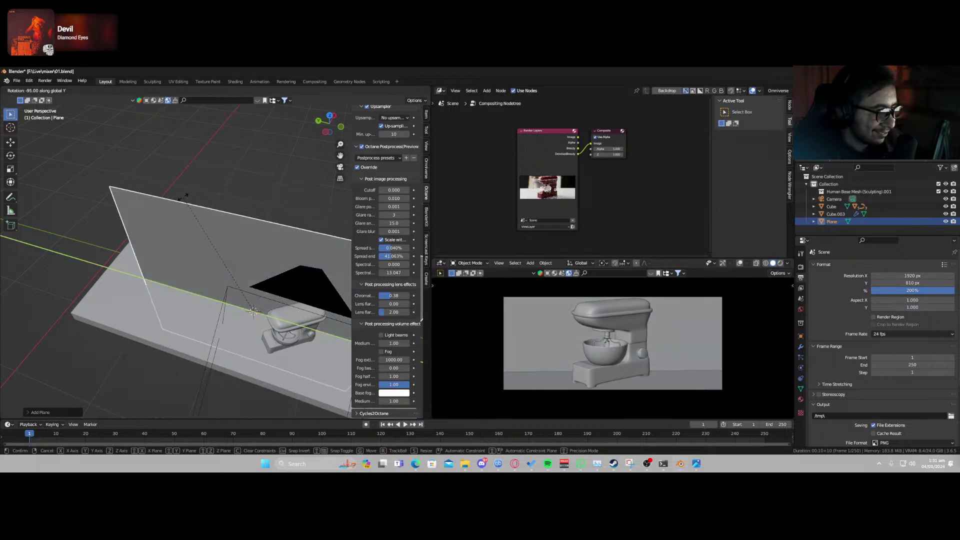
pyautogui.click(184, 196)
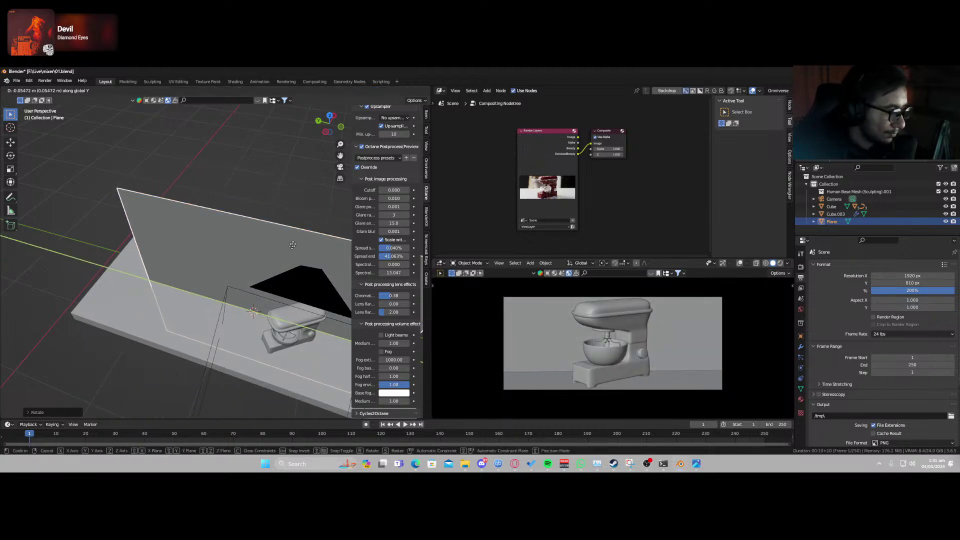
# Move the upright plane along the X axis behind the mixer, and delete it.
pyautogui.press('g')
pyautogui.press('x')
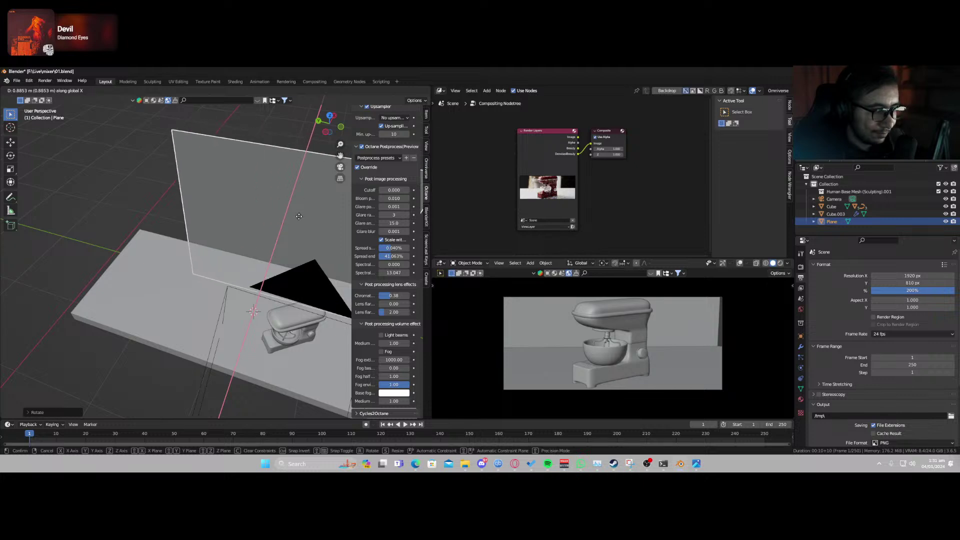
pyautogui.click(293, 229)
pyautogui.press('x')
pyautogui.click(296, 244)
# Show the camera preview in rendered shading and try shifting the tabletop along the X axis.
pyautogui.press('z')
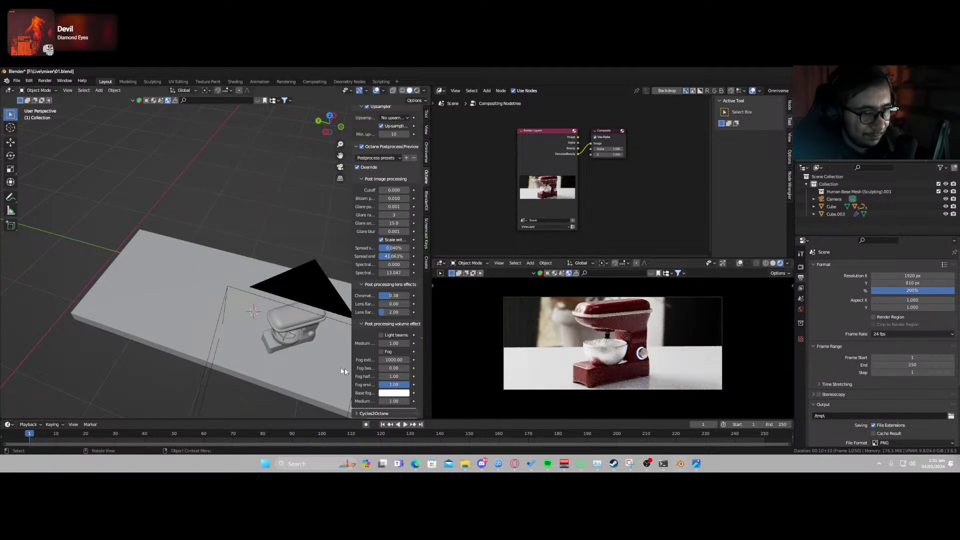
pyautogui.click(220, 328)
pyautogui.press('g')
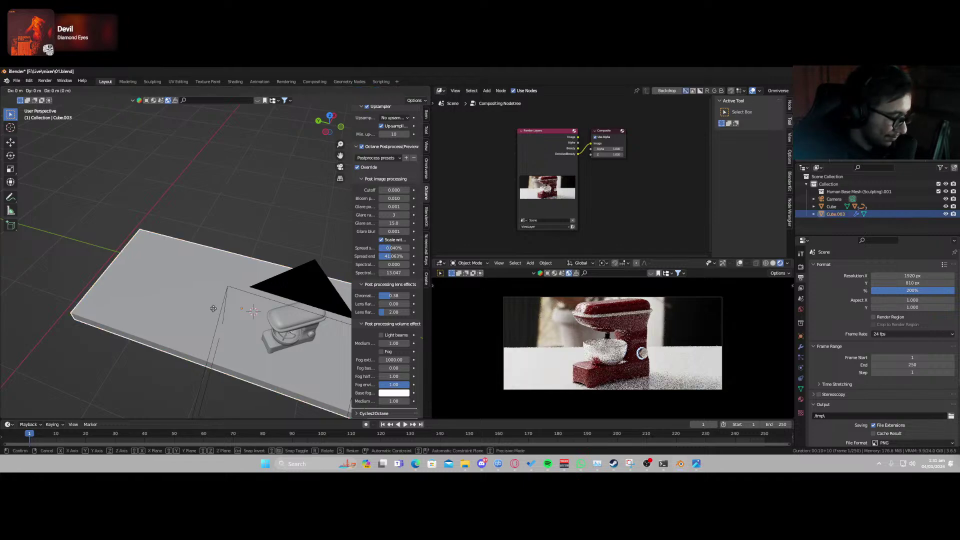
pyautogui.press('x')
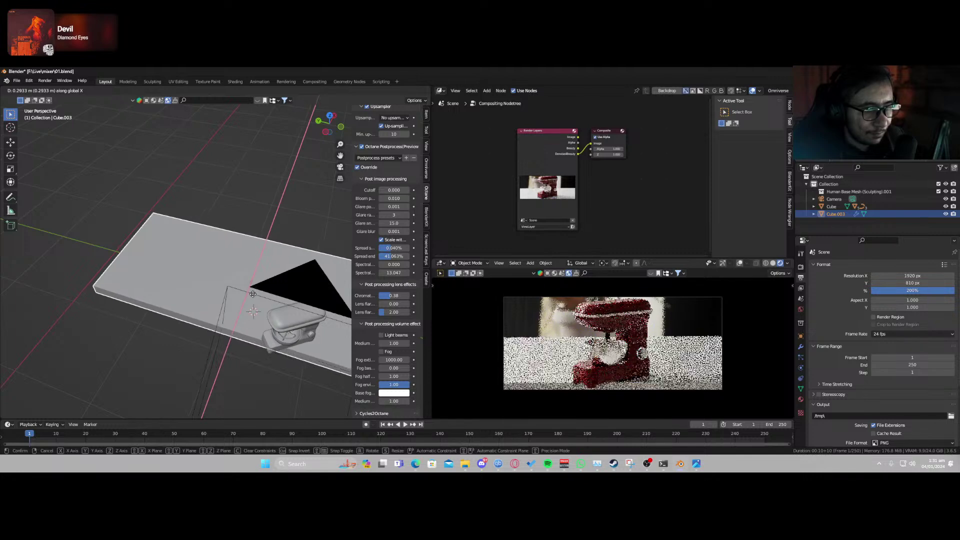
pyautogui.click(315, 311)
# Pull the camera back from the mixer along its local Z axis.
pyautogui.press('KP_0')
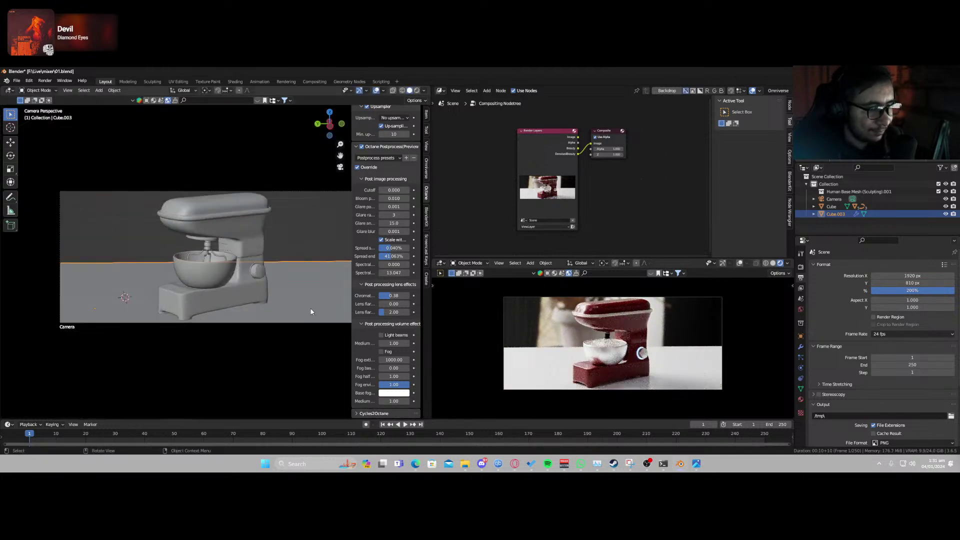
pyautogui.click(280, 324)
pyautogui.press('g')
pyautogui.press('z')
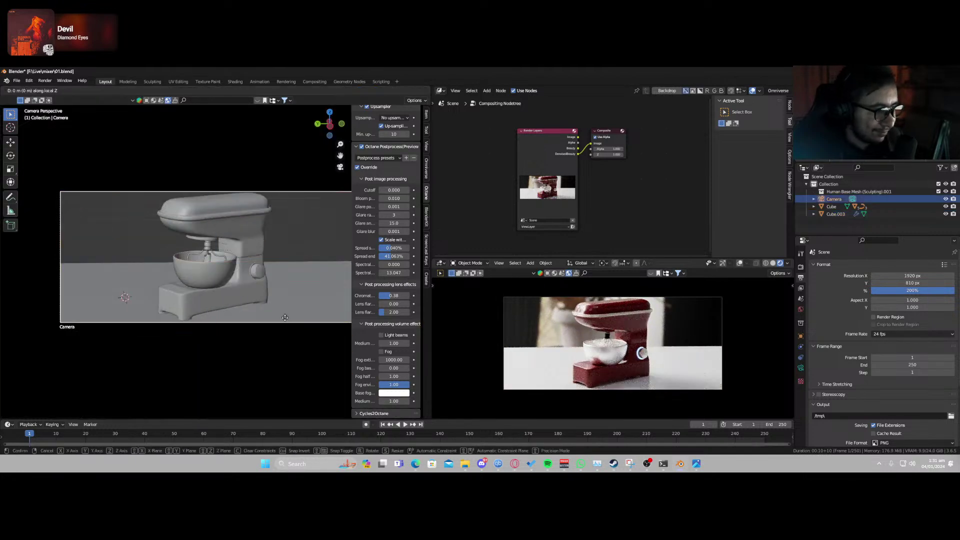
pyautogui.click(281, 315)
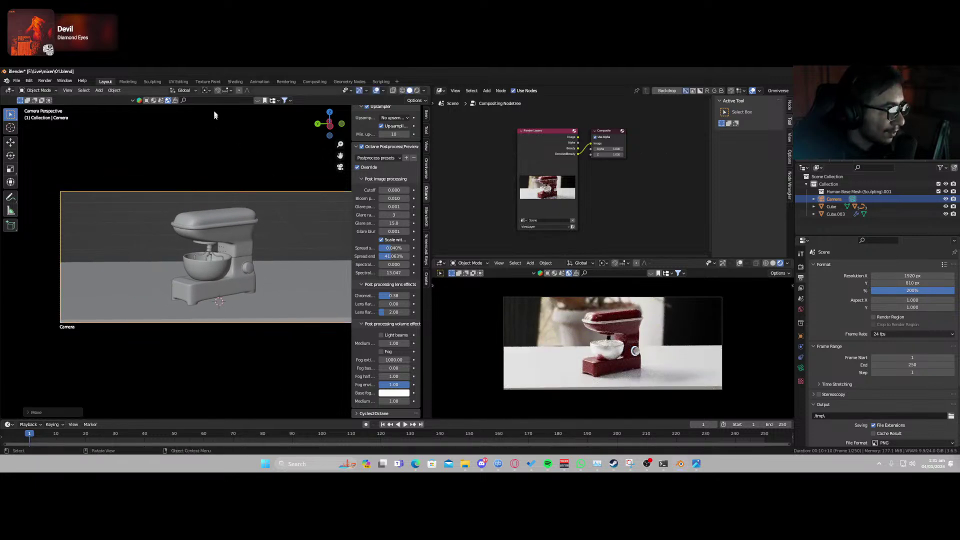
# Fly the camera down to a low tabletop viewpoint, framing the mixer on the right side of the shot.
pyautogui.hotkey('shift', '`')
pyautogui.press('q')
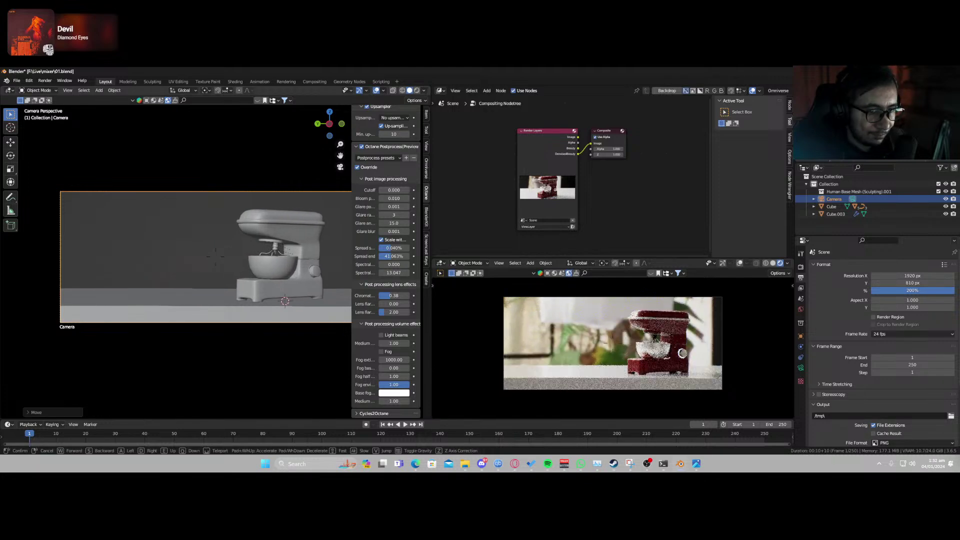
pyautogui.click(215, 257)
# Select the mixer and rotate it slightly around the Z axis.
pyautogui.click(307, 307)
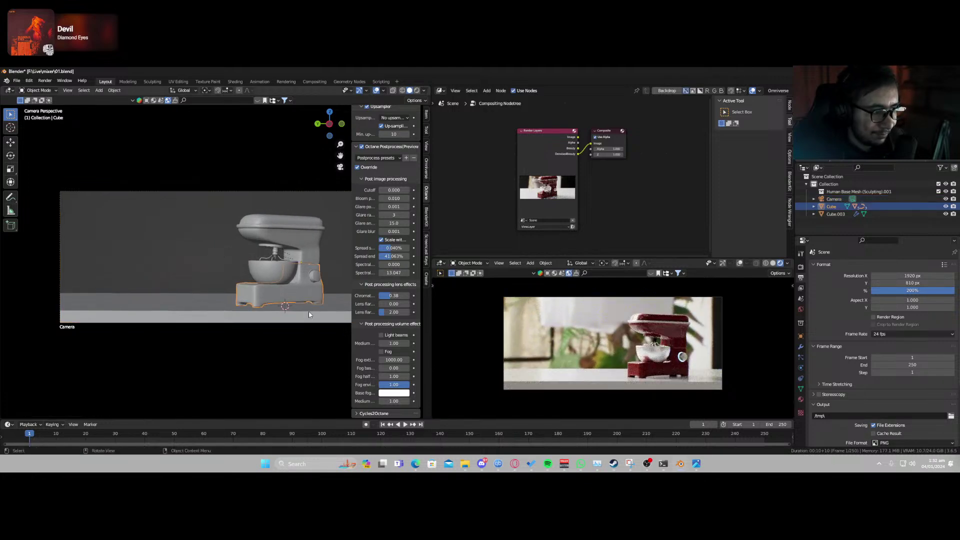
pyautogui.press('r')
pyautogui.press('z')
pyautogui.click(318, 303)
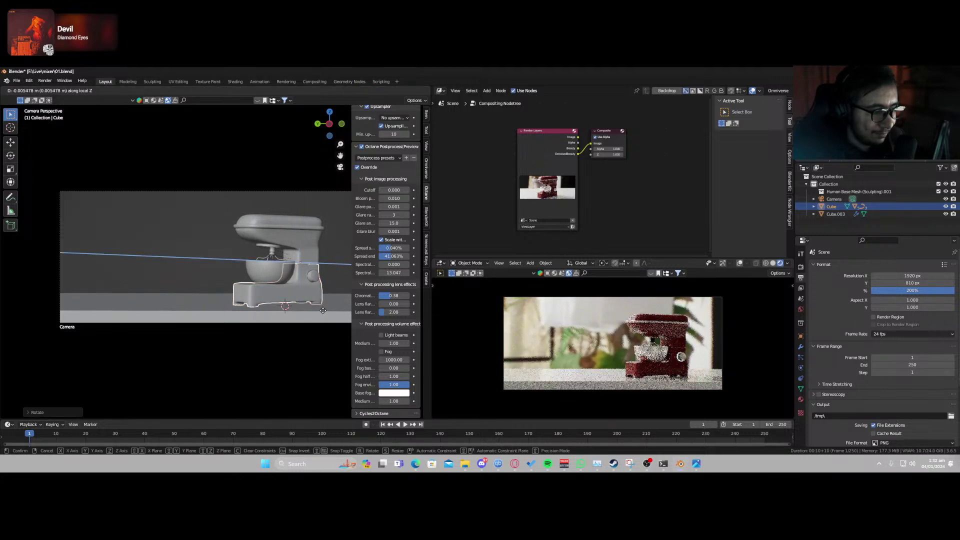
# Move the camera closer to the mixer along its local Z axis and lower it about 0.02 m along global Z.
pyautogui.click(318, 323)
pyautogui.press('g')
pyautogui.press('z')
pyautogui.press('z')
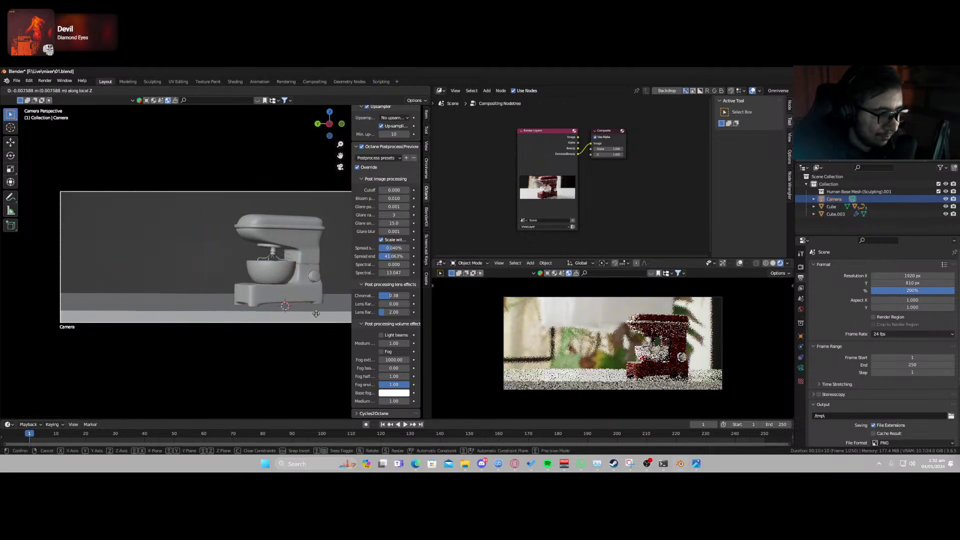
pyautogui.click(314, 289)
pyautogui.press('g')
pyautogui.press('z')
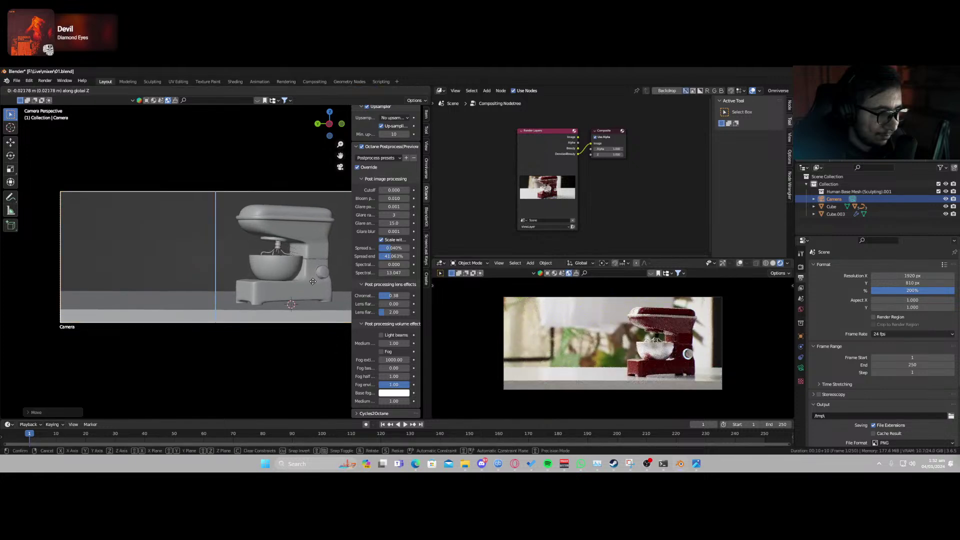
pyautogui.click(313, 281)
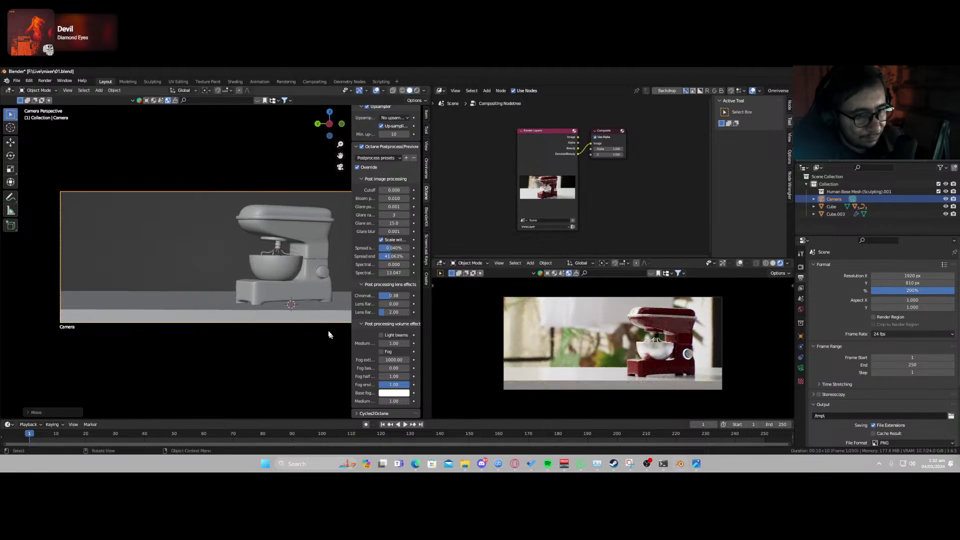
# Switch the compositor area to the Shader Editor and set the world 3D transformation node's X translation to -0.01.
pyautogui.click(299, 294)
pyautogui.click(440, 91)
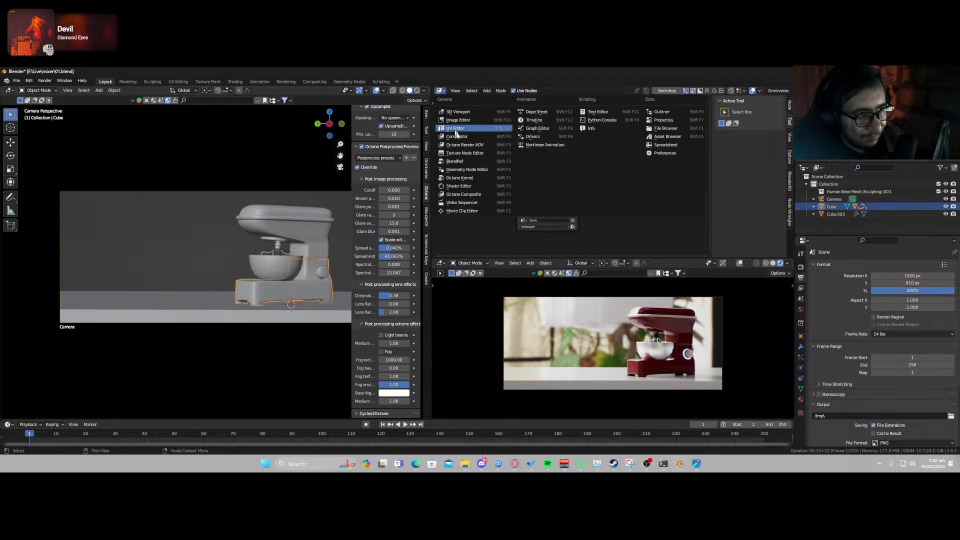
pyautogui.press('Escape')
pyautogui.click(445, 92)
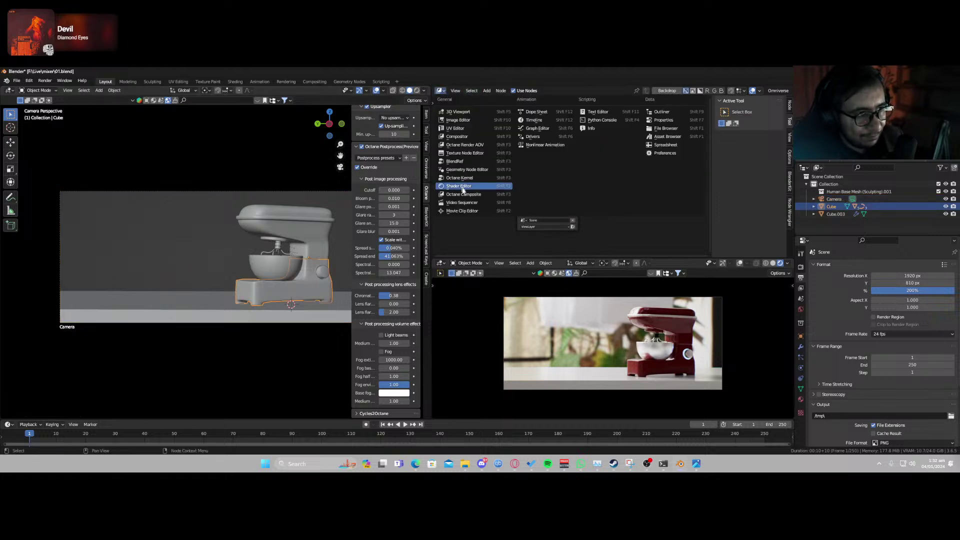
pyautogui.click(463, 187)
pyautogui.moveTo(479, 225); pyautogui.dragTo(633, 213, button='middle')
pyautogui.moveTo(522, 226); pyautogui.dragTo(587, 185, button='middle')
pyautogui.scroll(2, 558, 216)
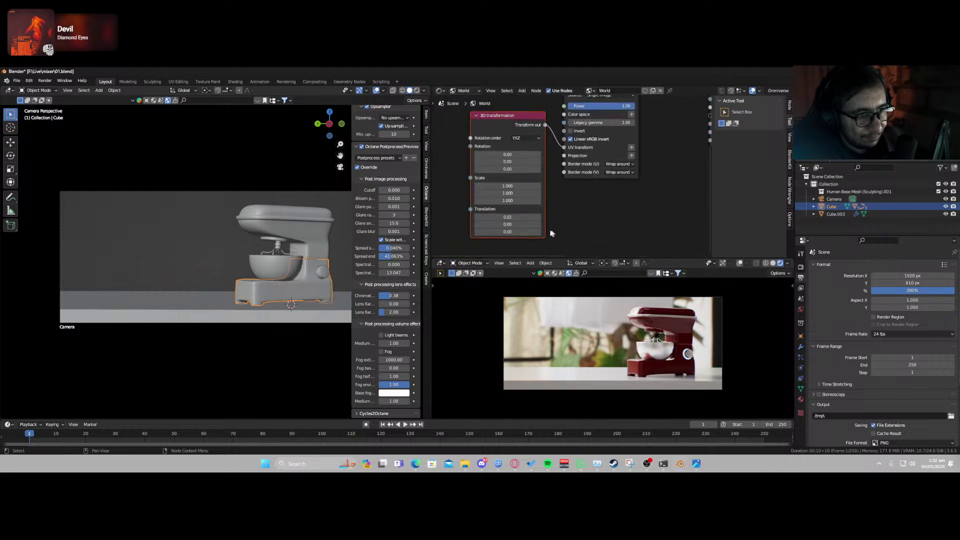
pyautogui.moveTo(508, 218)
pyautogui.mouseDown()
pyautogui.moveTo(492, 217)
pyautogui.moveTo(538, 217)
pyautogui.moveTo(492, 217)
pyautogui.moveTo(502, 217)
pyautogui.mouseUp()
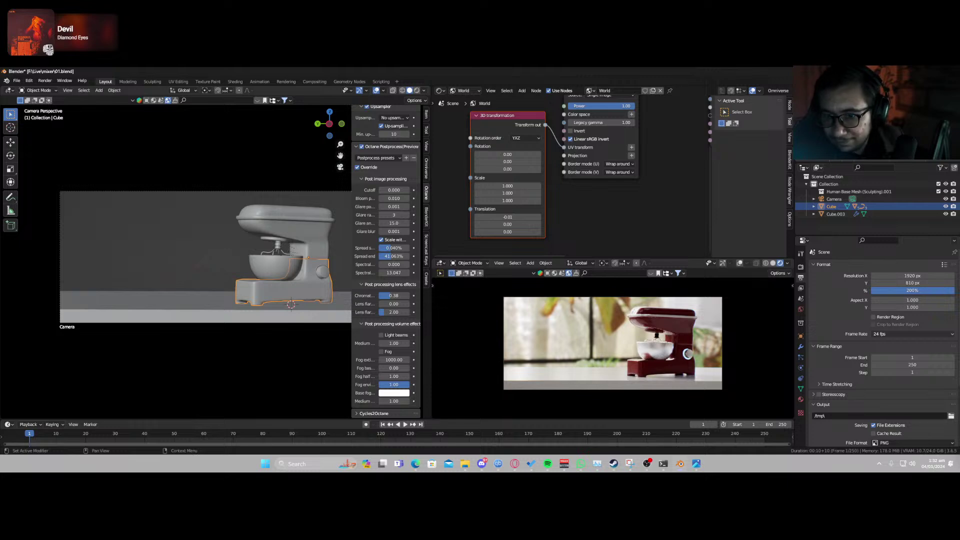
# Turn the mixer further around the Z axis and move it about 0.15 m across the tabletop, away from the camera.
pyautogui.press('r')
pyautogui.press('z')
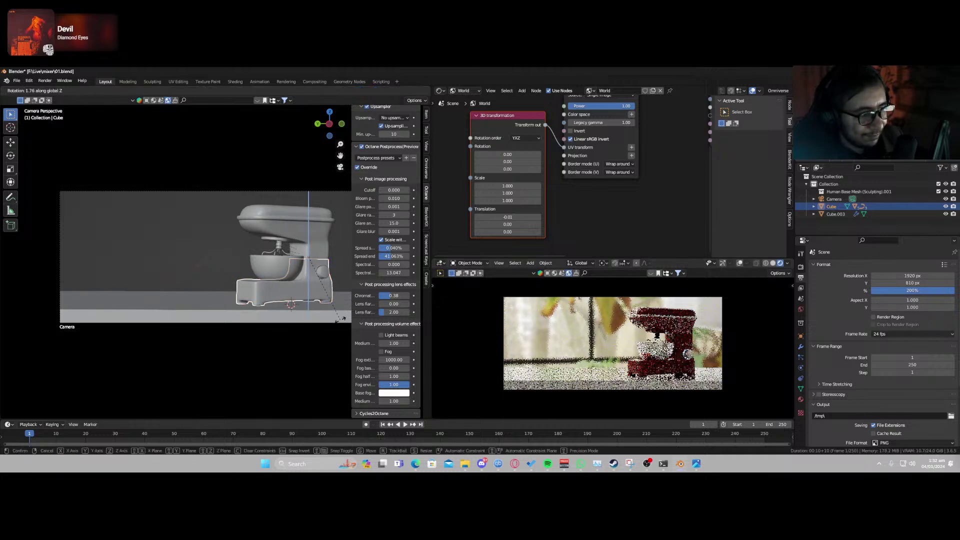
pyautogui.click(343, 312)
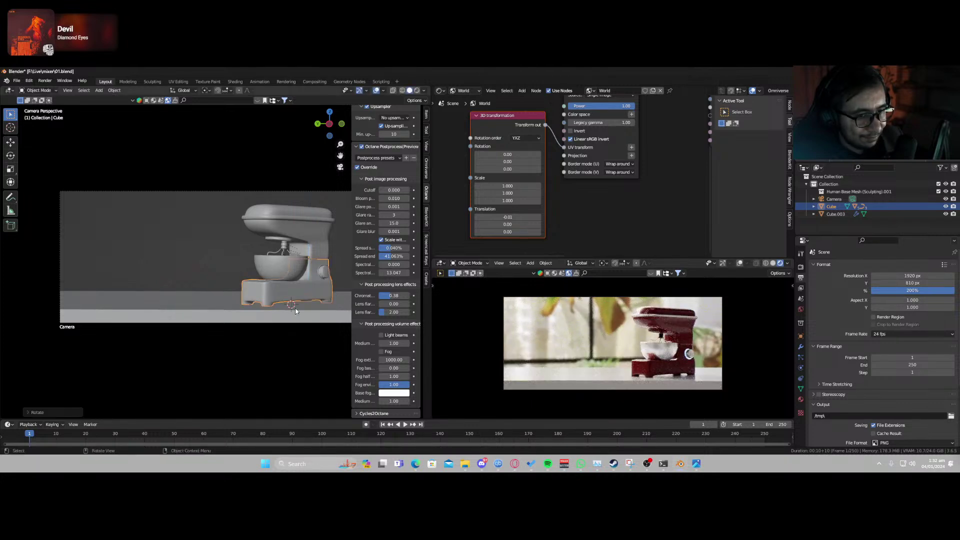
pyautogui.press('KP_7')
pyautogui.keyDown('shift'); pyautogui.moveTo(253, 334); pyautogui.dragTo(356, 143, button='middle'); pyautogui.keyUp('shift')
pyautogui.press('g')
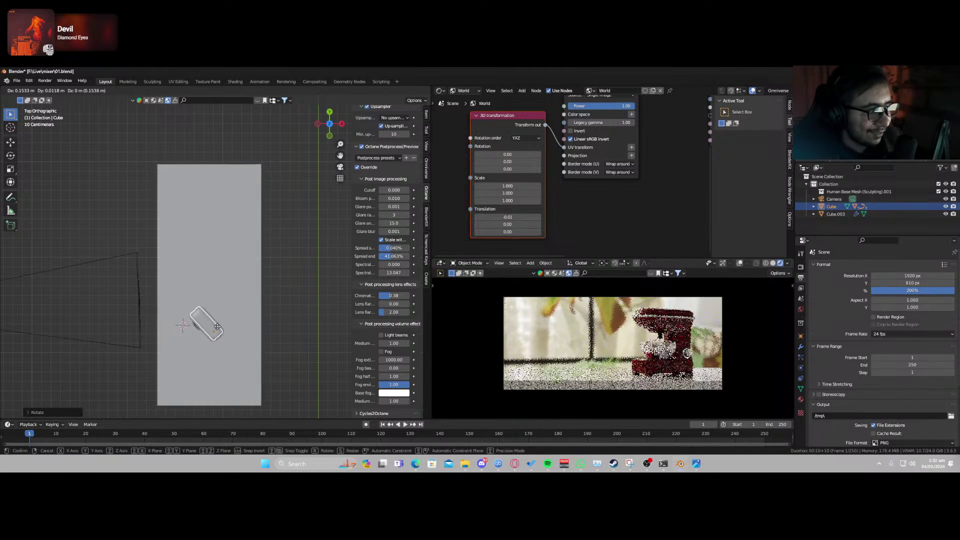
pyautogui.click(218, 327)
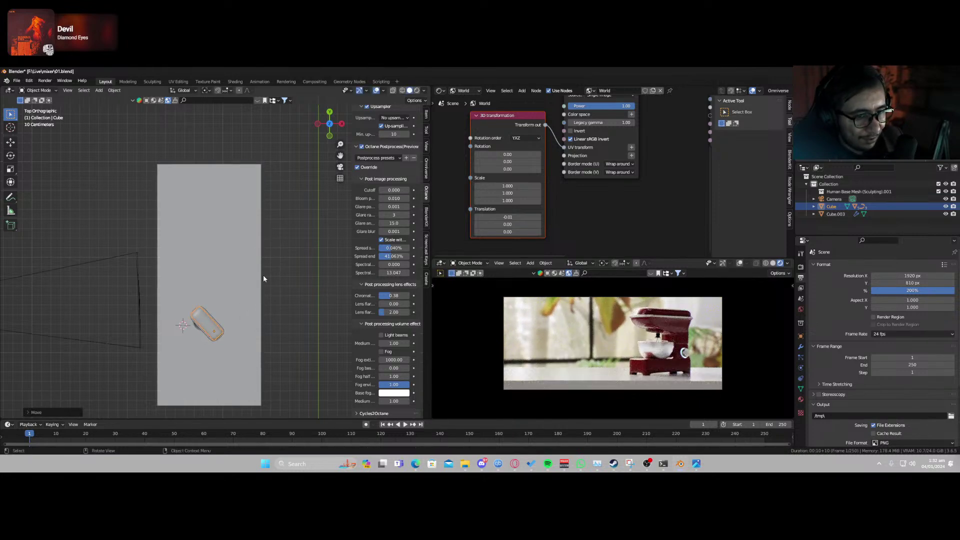
# Nudge the mixer vertically along the Z axis to seat its feet on the tabletop, checking the contact up close.
pyautogui.moveTo(266, 279); pyautogui.dragTo(248, 231, button='middle')
pyautogui.press('KP_Decimal')
pyautogui.scroll(-2, 267, 232)
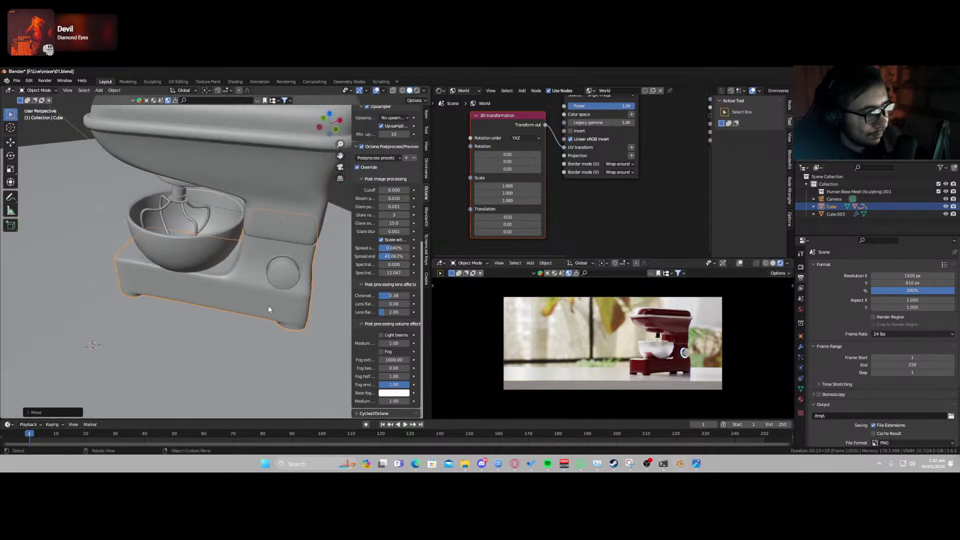
pyautogui.moveTo(269, 308); pyautogui.dragTo(283, 262, button='middle')
pyautogui.press('g')
pyautogui.press('z')
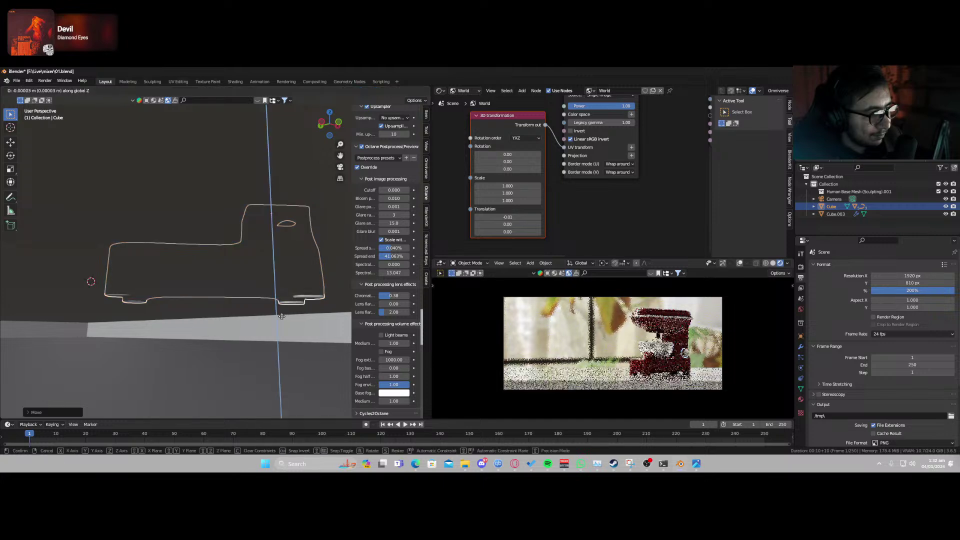
pyautogui.click(283, 318)
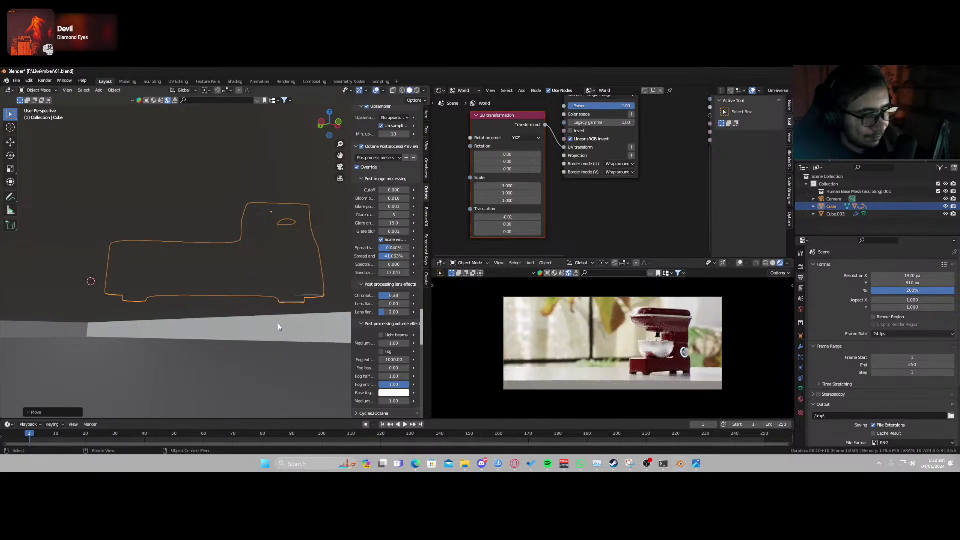
pyautogui.moveTo(281, 325); pyautogui.dragTo(270, 305, button='middle')
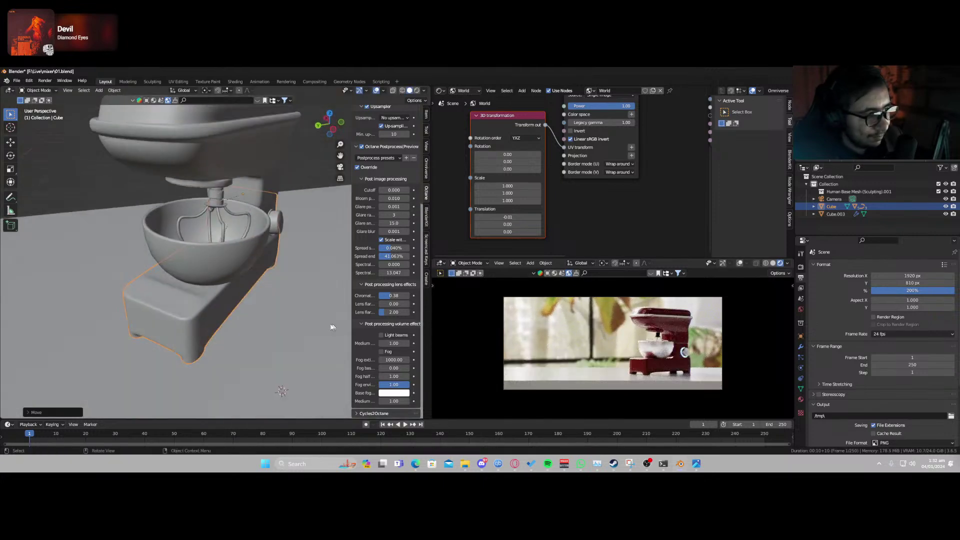
pyautogui.scroll(5, 261, 308)
pyautogui.scroll(-8, 219, 297)
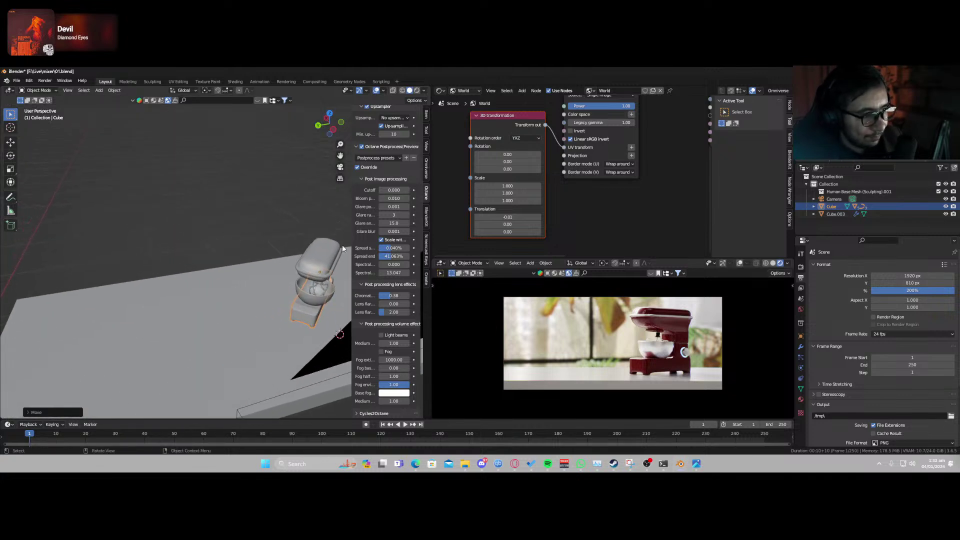
# Try tilting the mixer's head open by rotating it about 48° around its local Z axis.
pyautogui.click(328, 260)
pyautogui.keyDown('shift'); pyautogui.moveTo(322, 310); pyautogui.dragTo(185, 341, button='middle'); pyautogui.keyUp('shift')
pyautogui.press('r')
pyautogui.press('x')
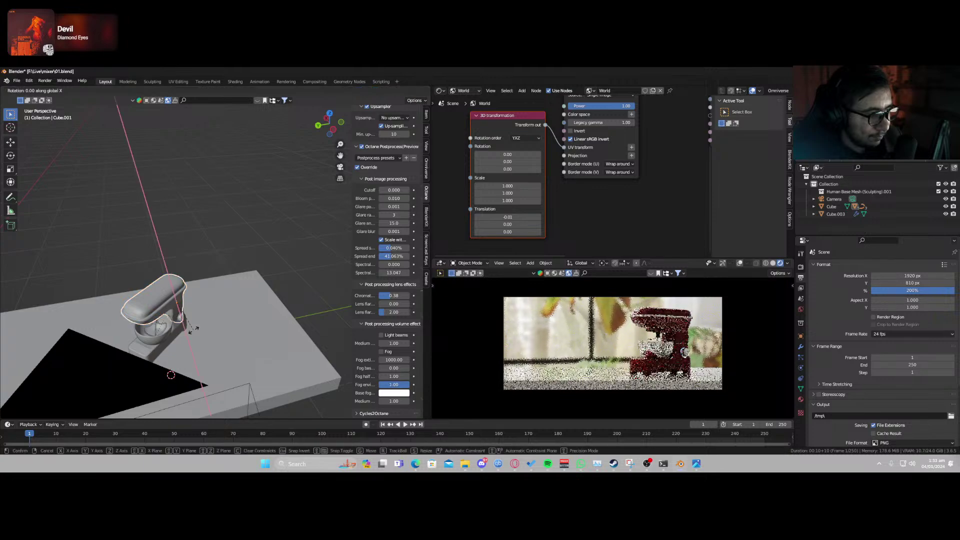
pyautogui.press('x')
pyautogui.press('y')
pyautogui.press('y')
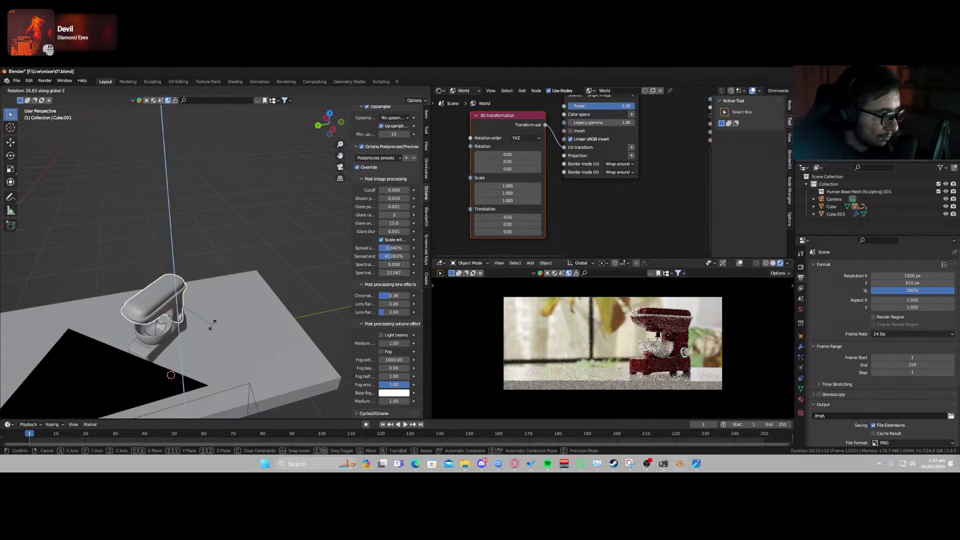
pyautogui.press('z')
pyautogui.press('z')
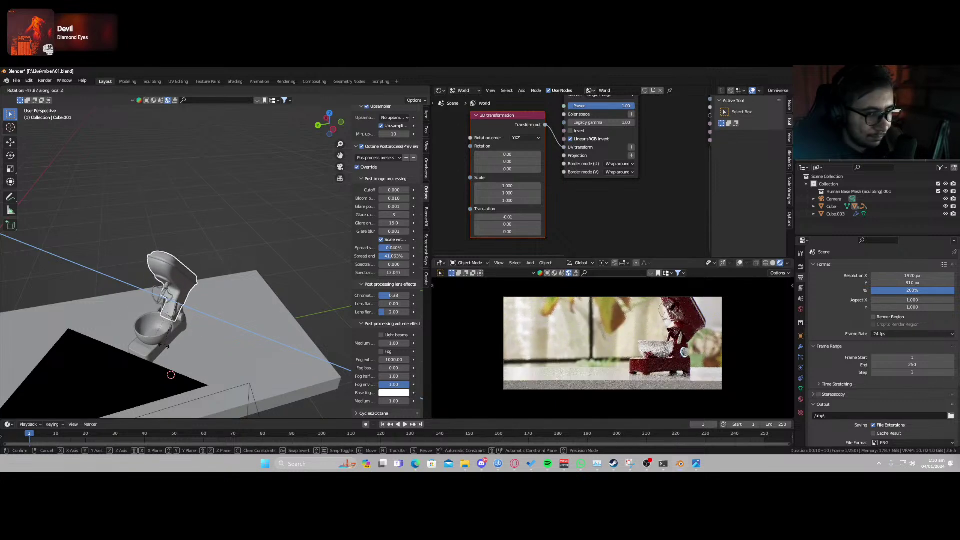
pyautogui.click(190, 339)
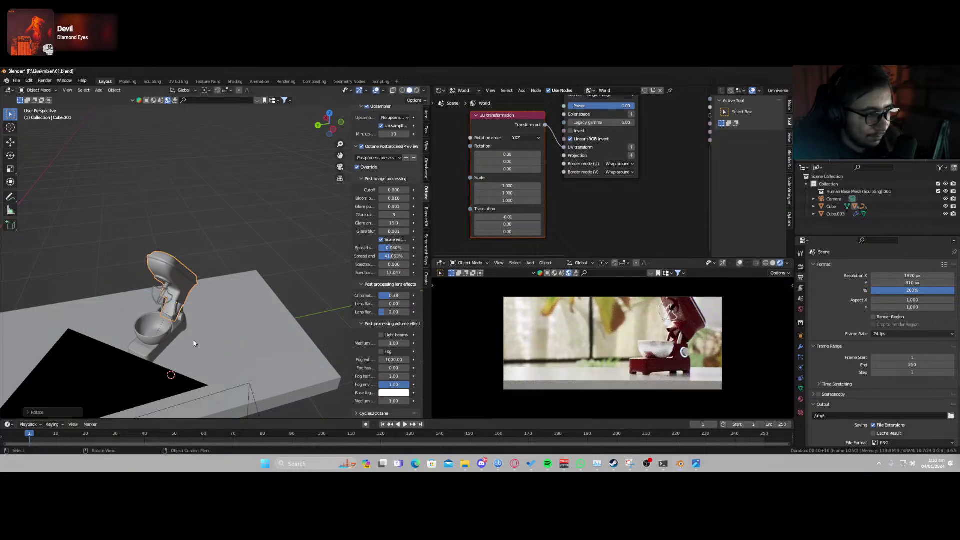
# Try a new camera framing and a Z rotation of the open mixer, and undo back to the closed head and earlier framing.
pyautogui.press('KP_0')
pyautogui.hotkey('shift', '`')
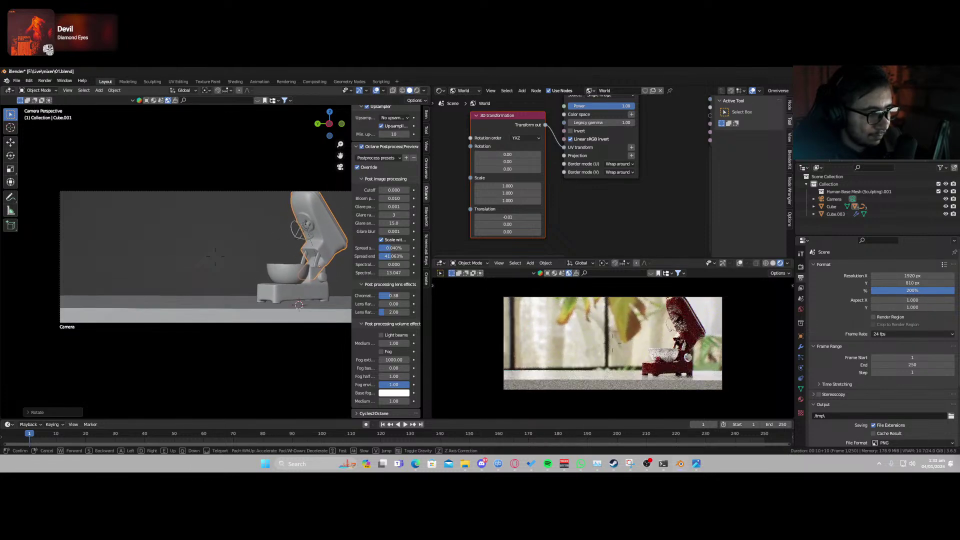
pyautogui.click(216, 256)
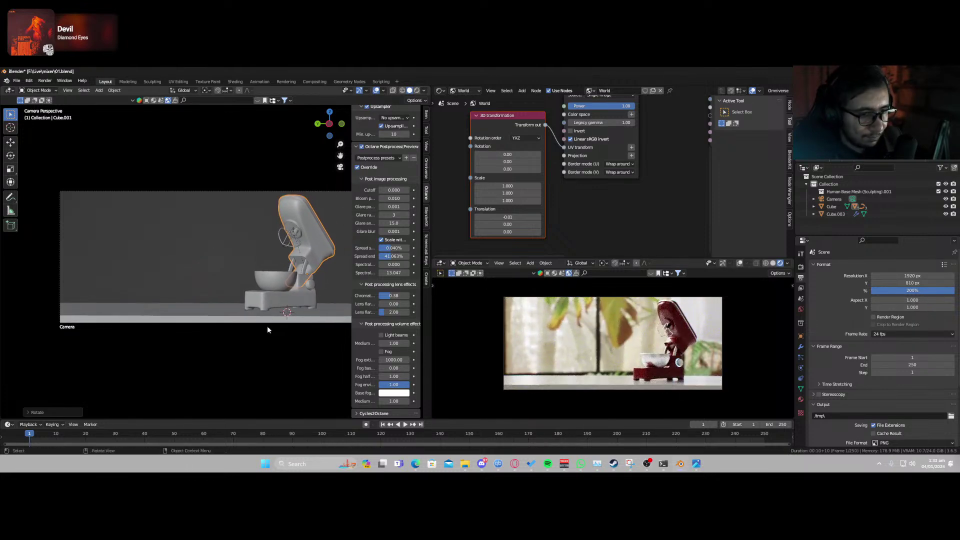
pyautogui.click(289, 304)
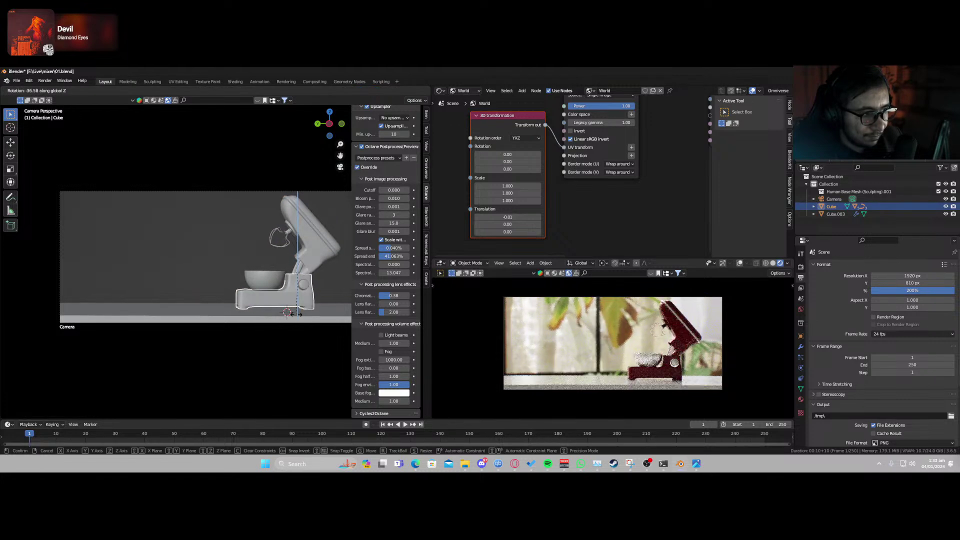
pyautogui.hotkey('ctrl', 'z')
pyautogui.hotkey('ctrl', 'z')
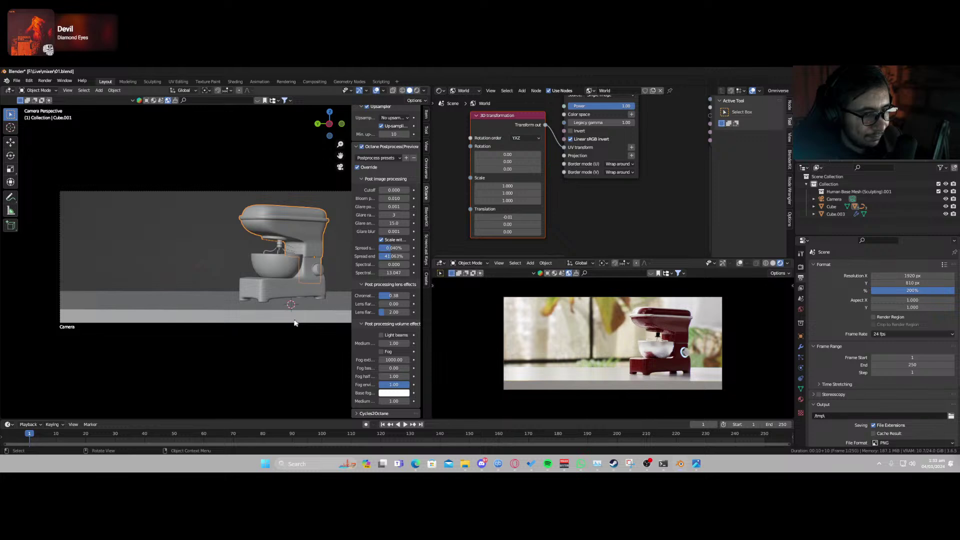
# Save the file and enter "cuttin" as the asset library search term for models.
pyautogui.hotkey('ctrl', 's')
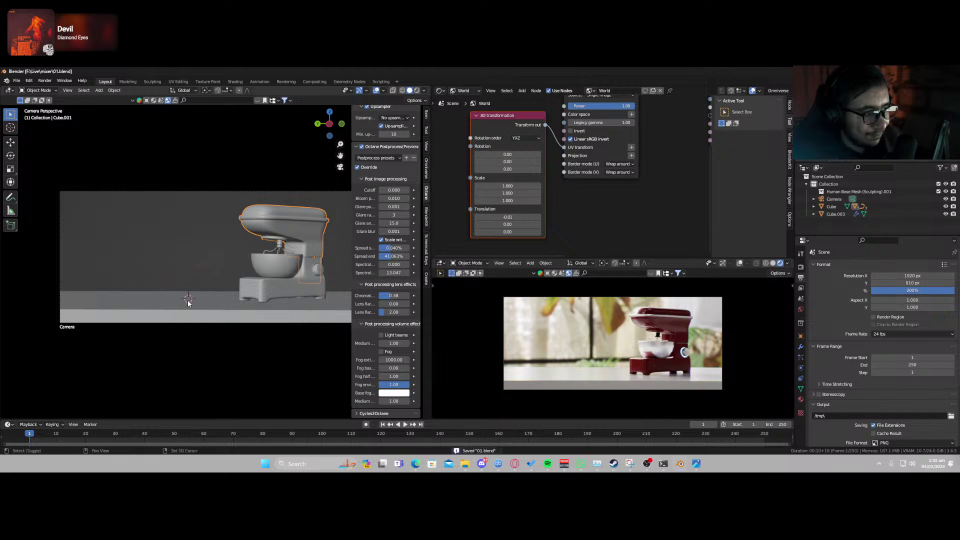
pyautogui.moveTo(188, 302); pyautogui.dragTo(220, 345, button='middle')
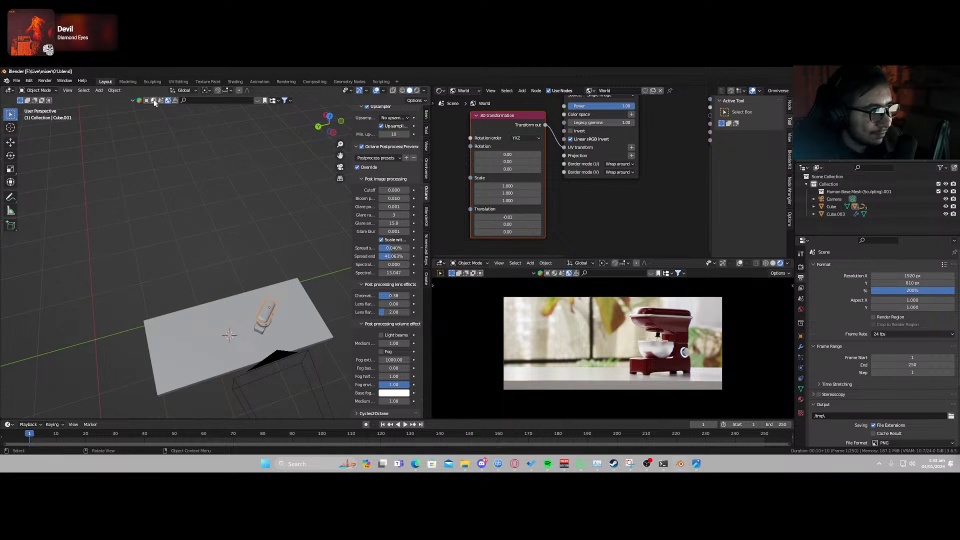
pyautogui.click(218, 102)
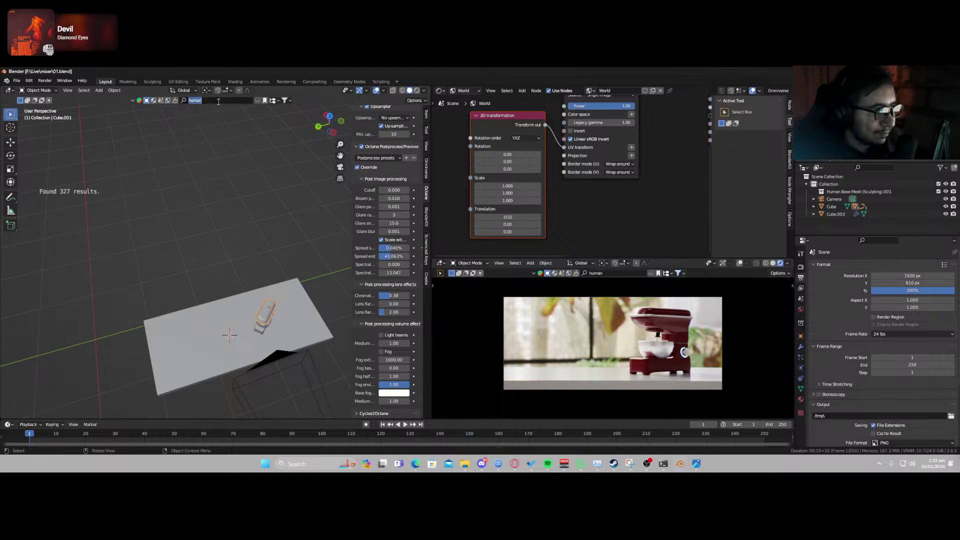
pyautogui.write('cuttin')
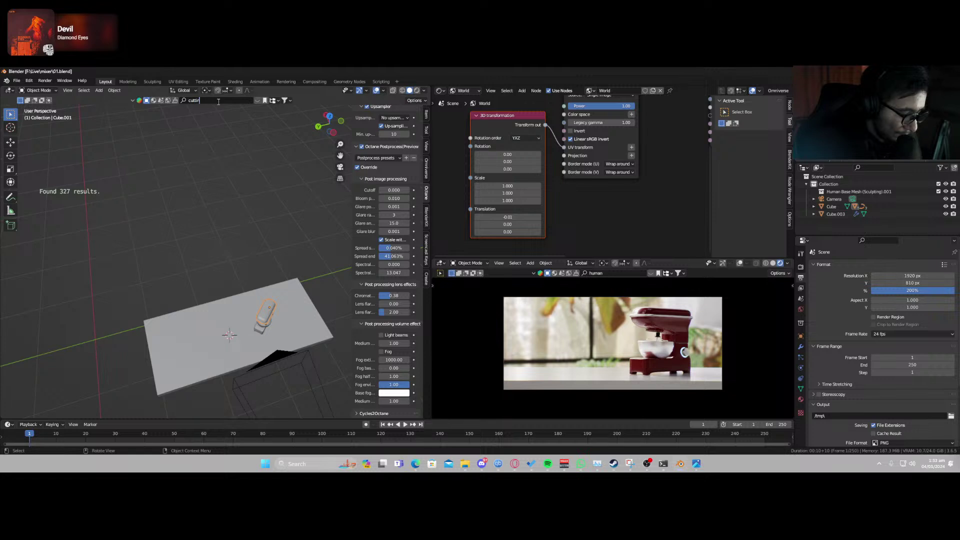
# Search the asset library for "cutting board" and preview the first models offered.
pyautogui.write('g board')
pyautogui.press('Return')
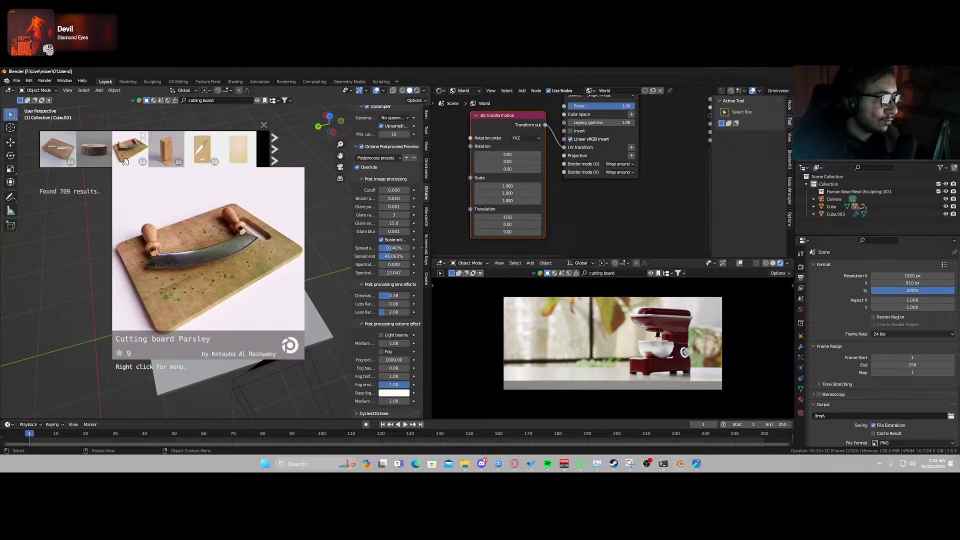
pyautogui.moveTo(237, 150)
pyautogui.moveTo(168, 161)
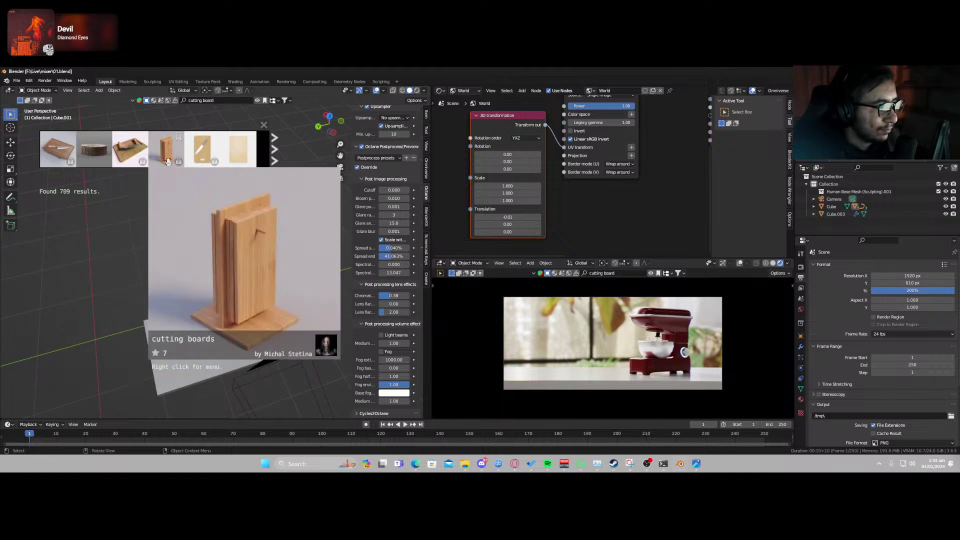
pyautogui.click(179, 160)
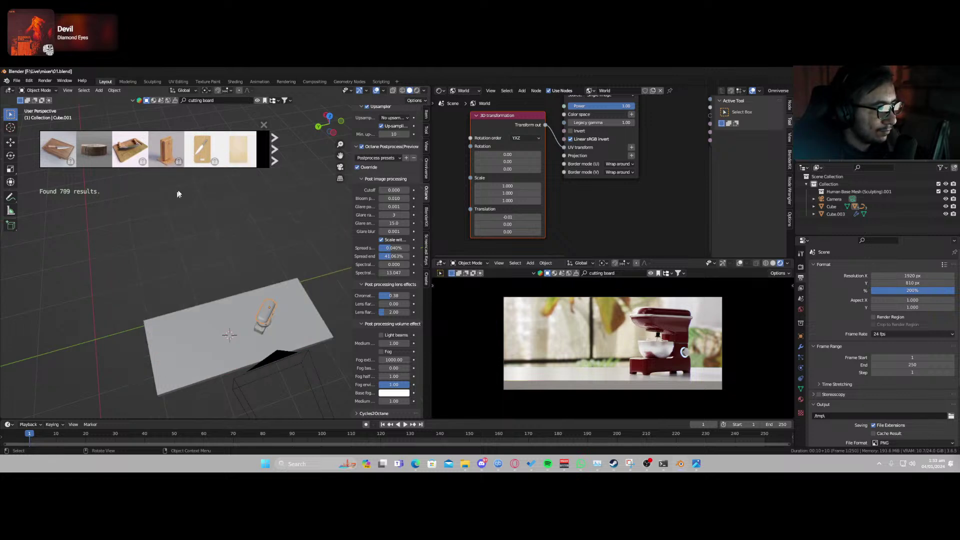
# Compare the cutting board models in the asset search results, including the round one and the kitchen set.
pyautogui.click(274, 153)
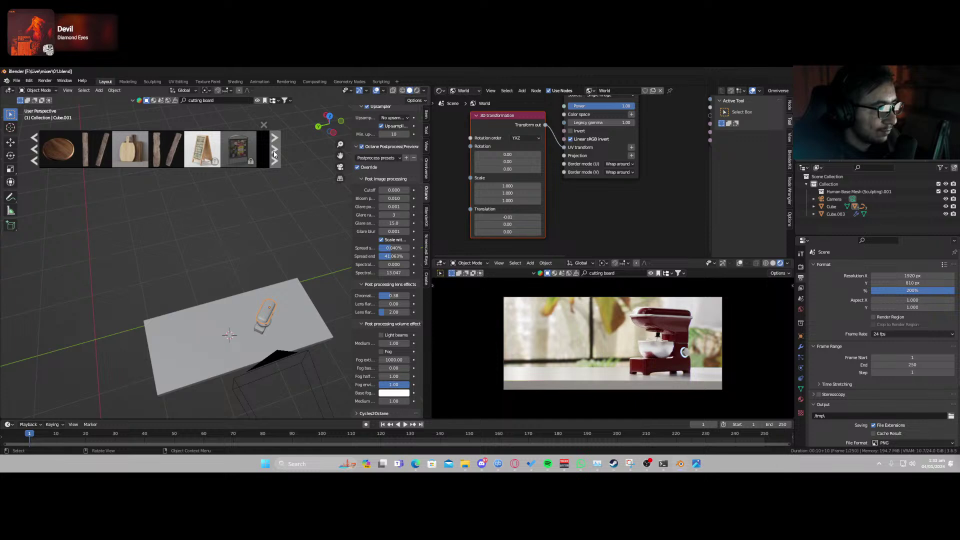
pyautogui.moveTo(61, 160)
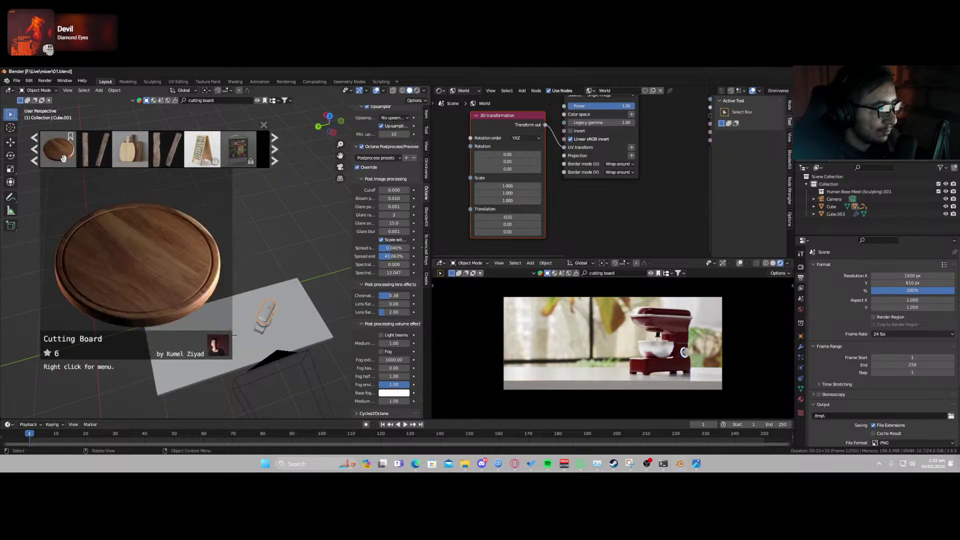
pyautogui.click(275, 149)
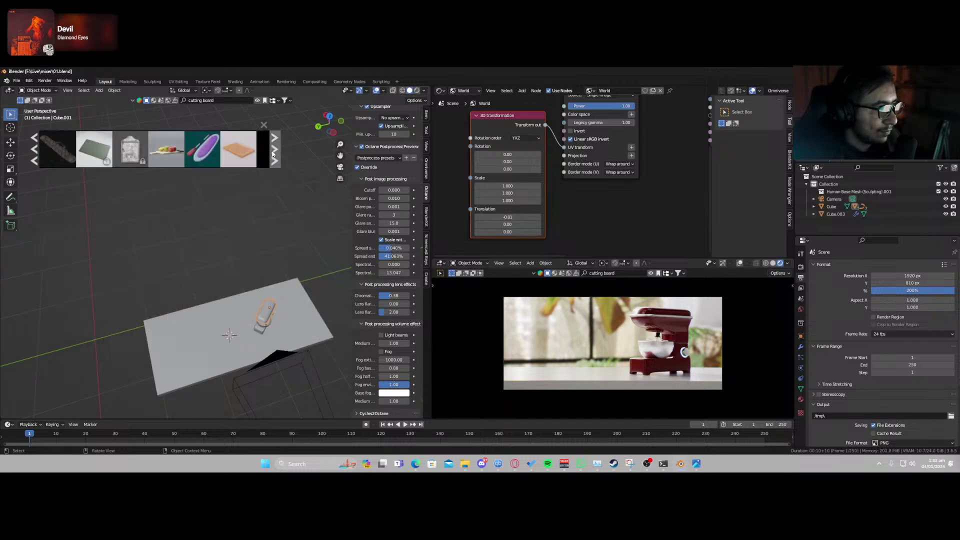
pyautogui.moveTo(70, 146)
pyautogui.click(34, 161)
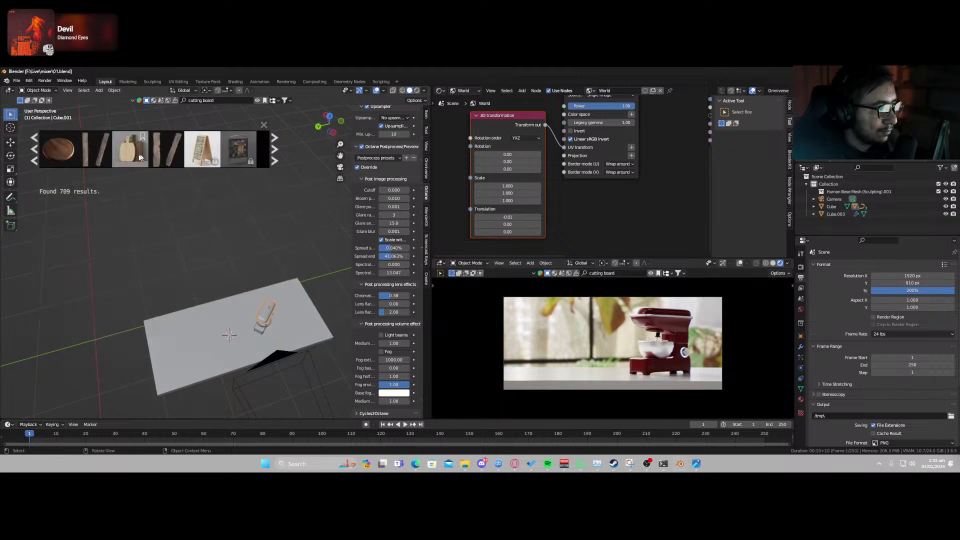
pyautogui.moveTo(133, 154)
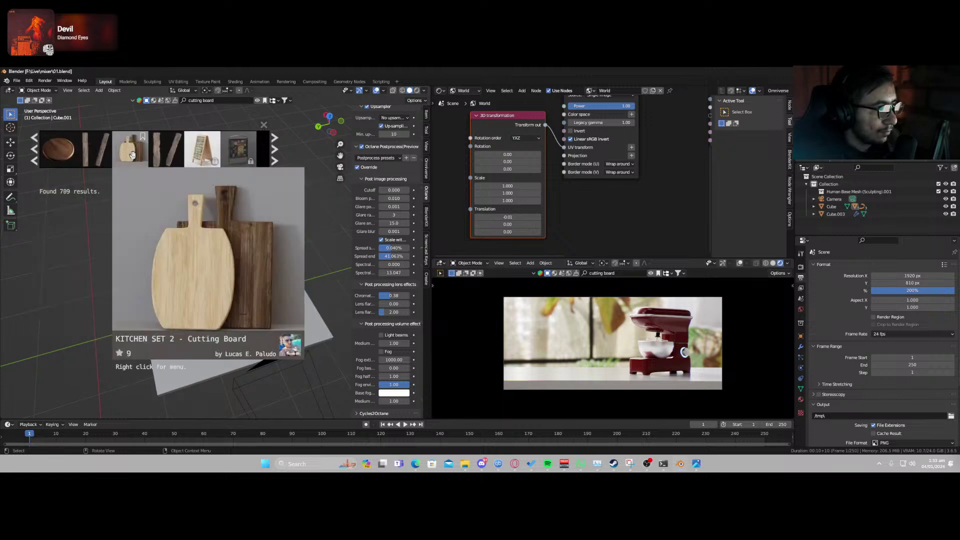
pyautogui.click(34, 161)
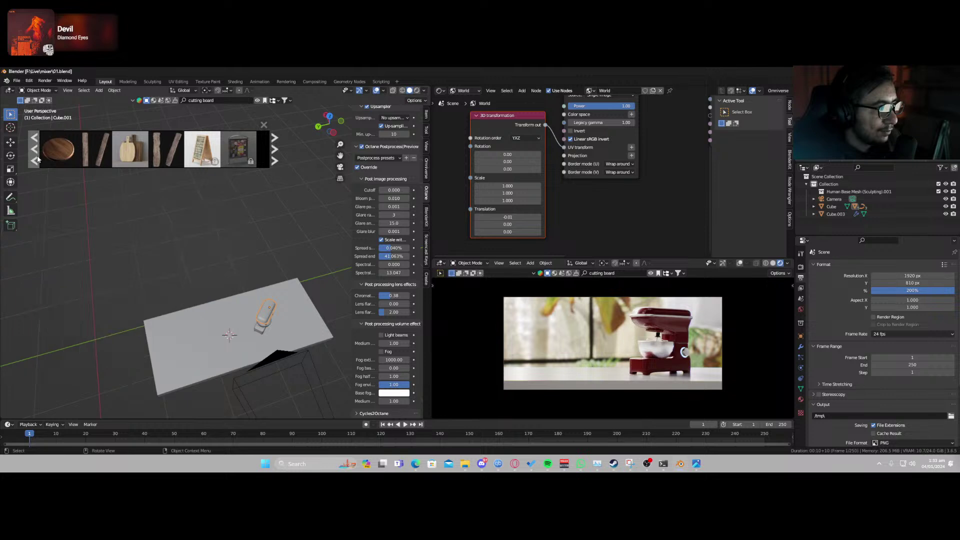
pyautogui.click(34, 160)
pyautogui.moveTo(128, 157)
pyautogui.moveTo(229, 160)
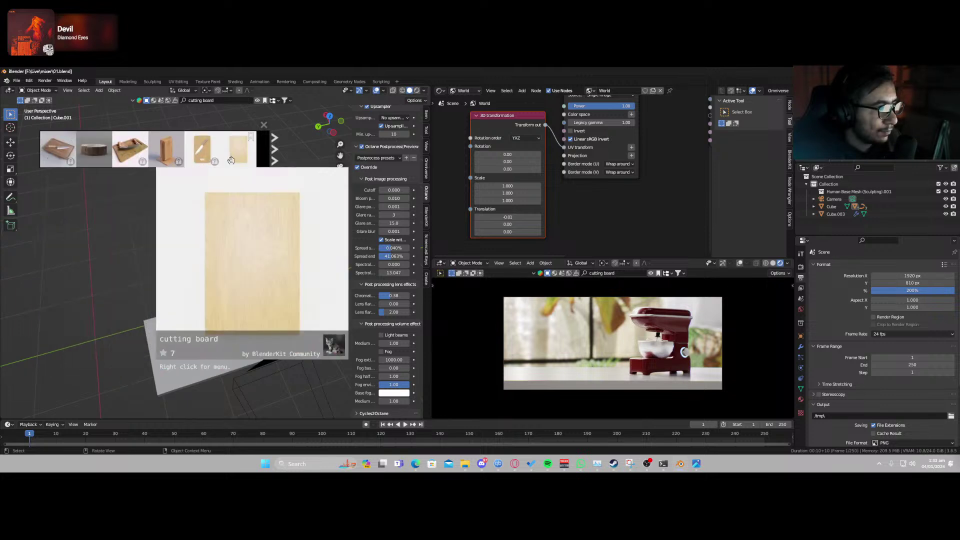
# Place the round wooden Cutting Board asset on the tabletop beside the mixer and scale it up uniformly.
pyautogui.click(273, 157)
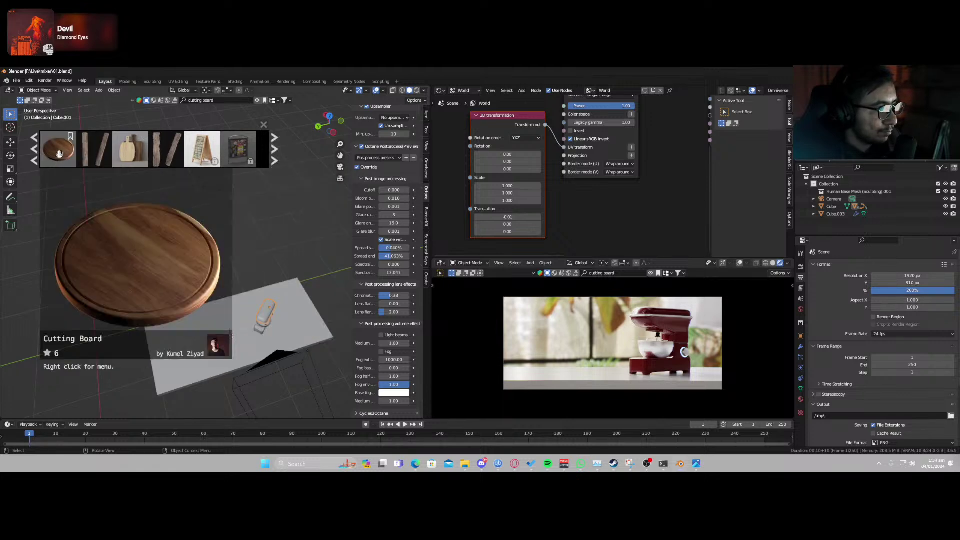
pyautogui.moveTo(58, 149); pyautogui.dragTo(244, 315)
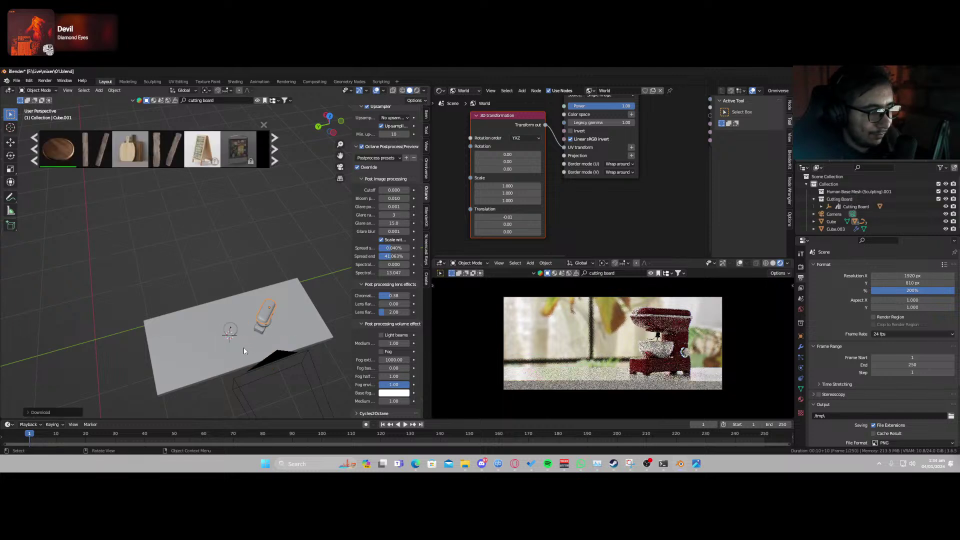
pyautogui.scroll(4, 242, 336)
pyautogui.scroll(3, 252, 298)
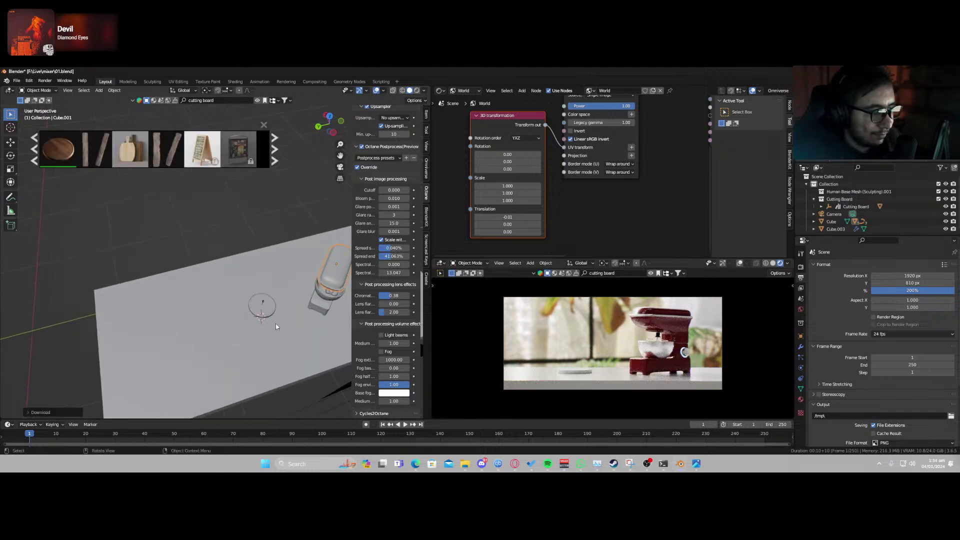
pyautogui.click(295, 339)
pyautogui.press('s')
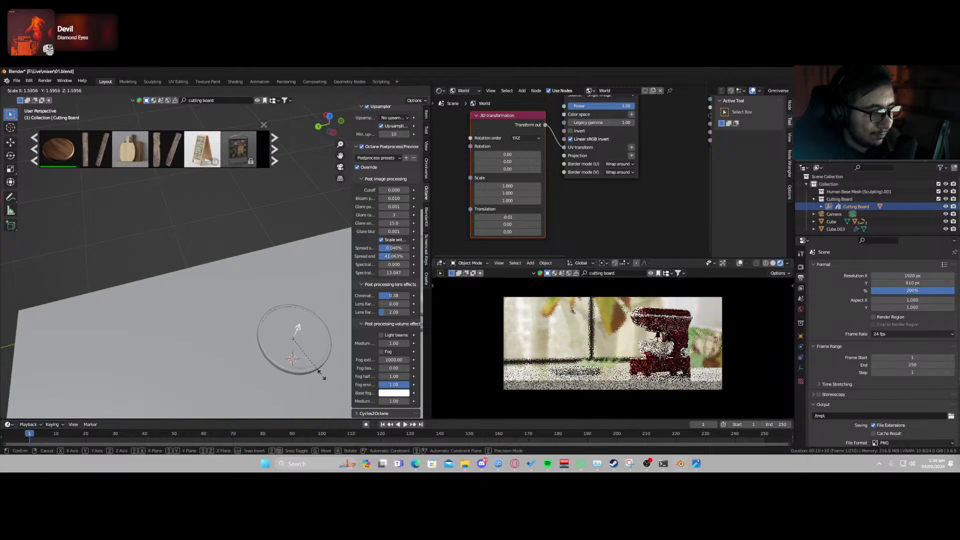
pyautogui.click(325, 383)
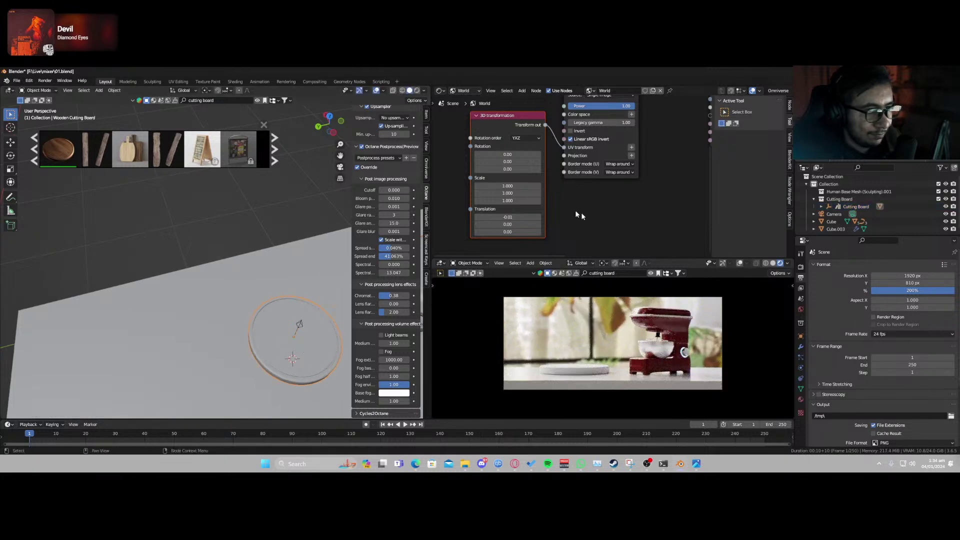
# Convert the wooden cutting board's material to an Octane material.
pyautogui.click(801, 399)
pyautogui.scroll(-10, 838, 382)
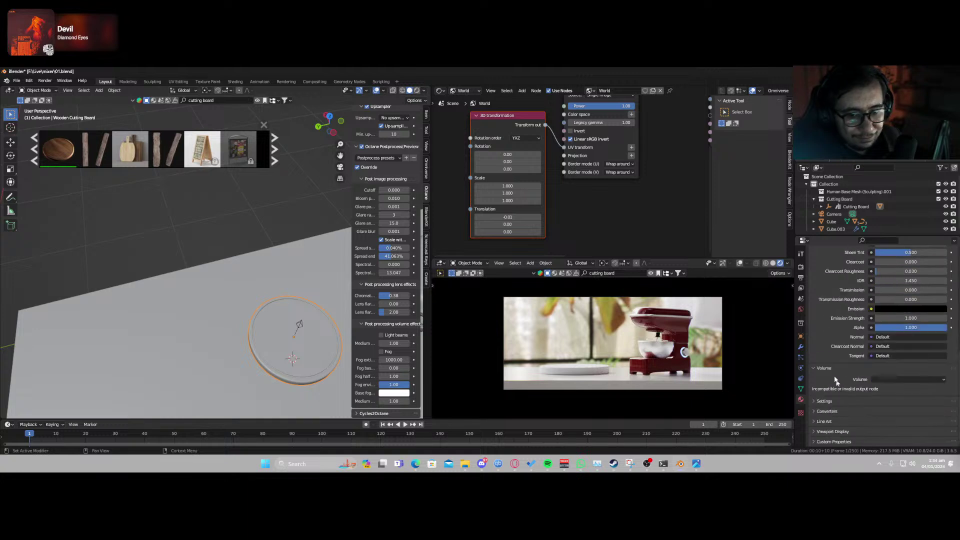
pyautogui.scroll(3, 837, 360)
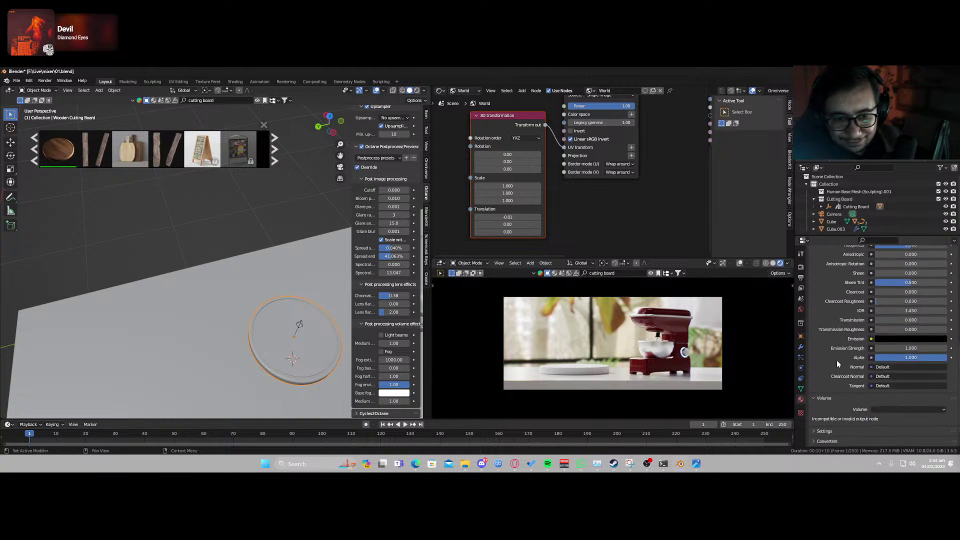
pyautogui.scroll(-3, 840, 370)
pyautogui.click(816, 411)
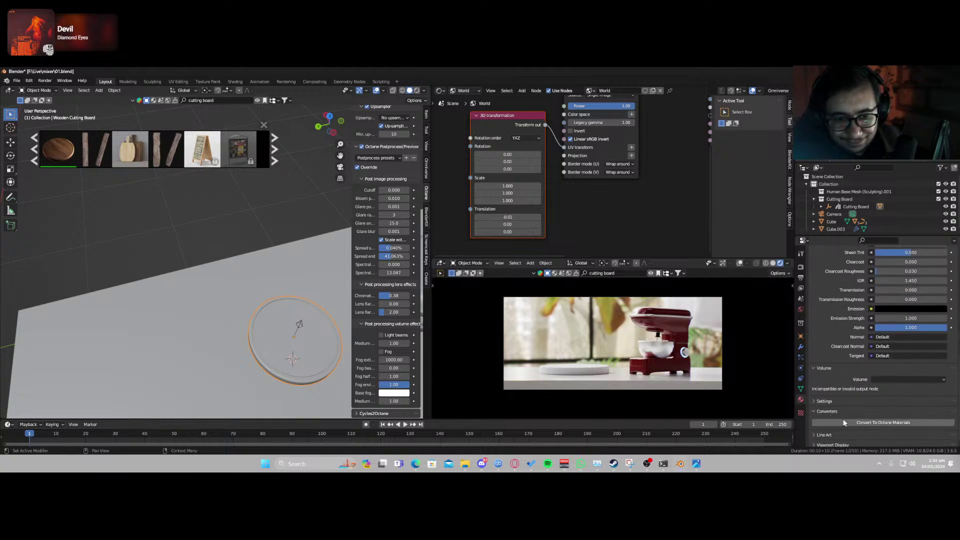
pyautogui.click(848, 423)
pyautogui.click(847, 445)
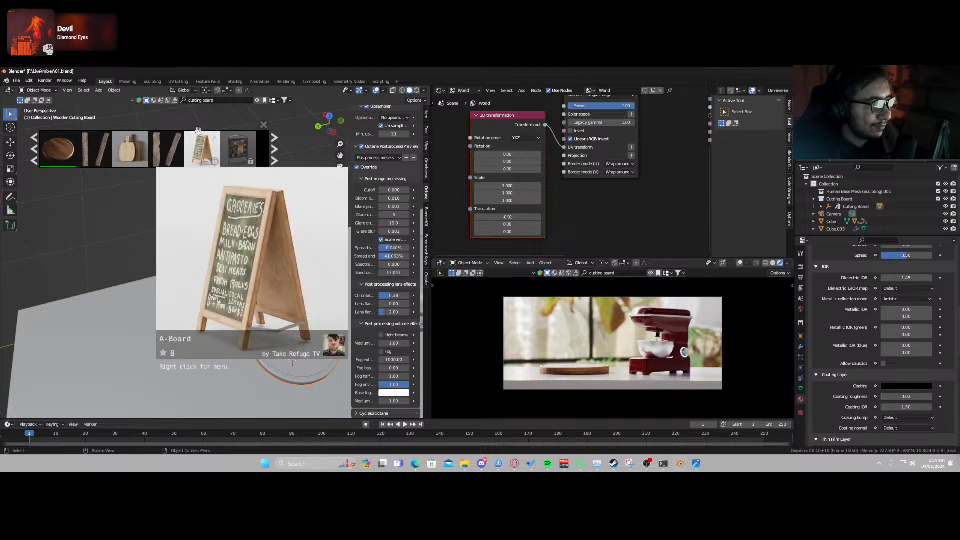
# Look through further pages of the cutting board search results for other props that suit the kitchen scene.
pyautogui.click(275, 160)
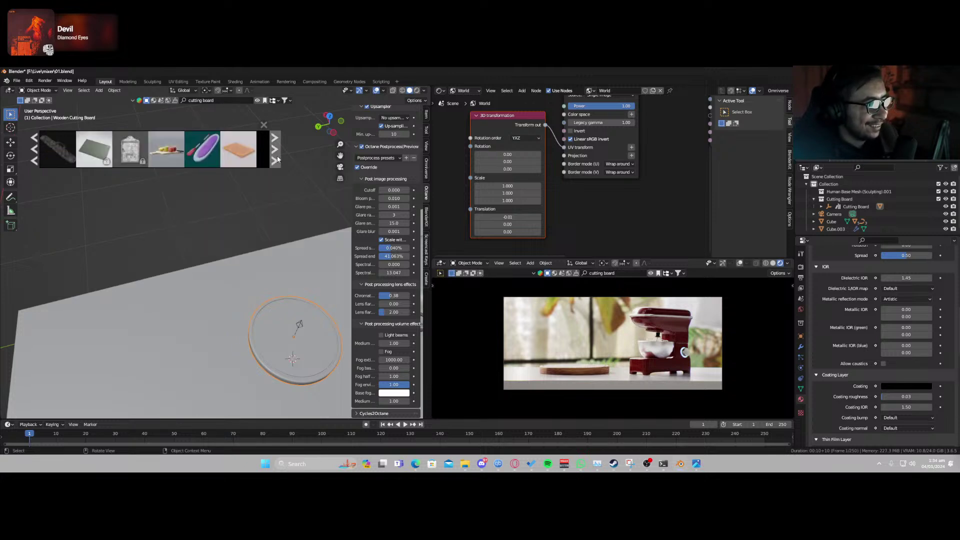
pyautogui.click(277, 158)
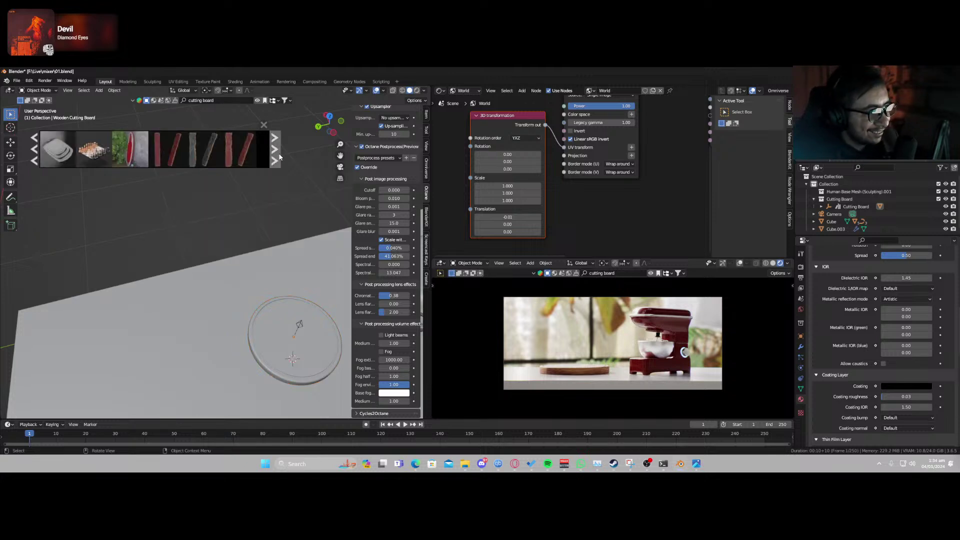
pyautogui.click(279, 157)
pyautogui.click(277, 156)
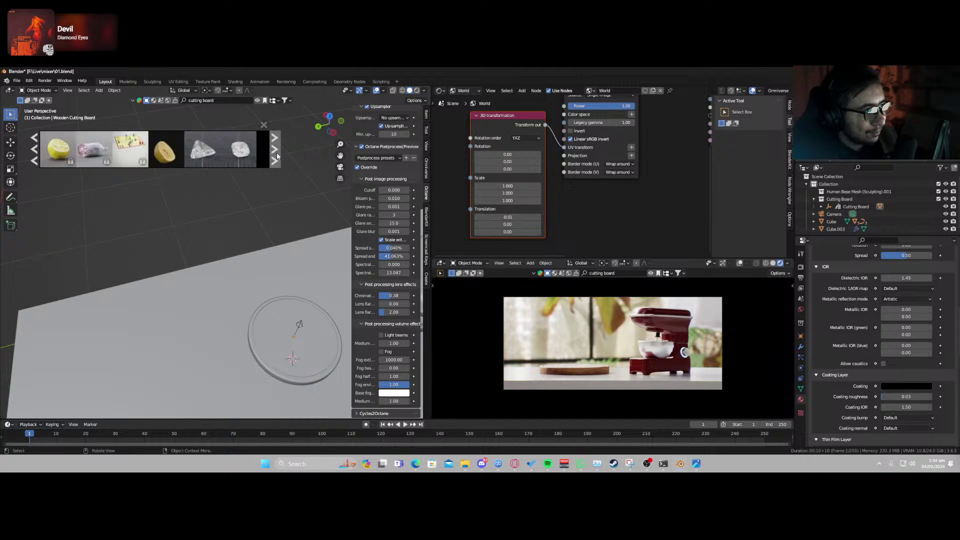
pyautogui.moveTo(162, 153)
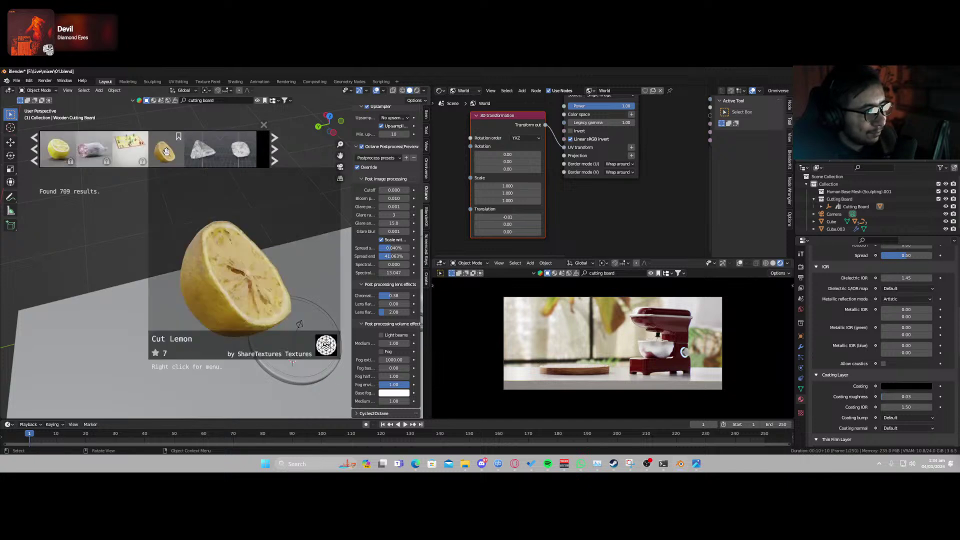
pyautogui.click(275, 160)
pyautogui.click(275, 160)
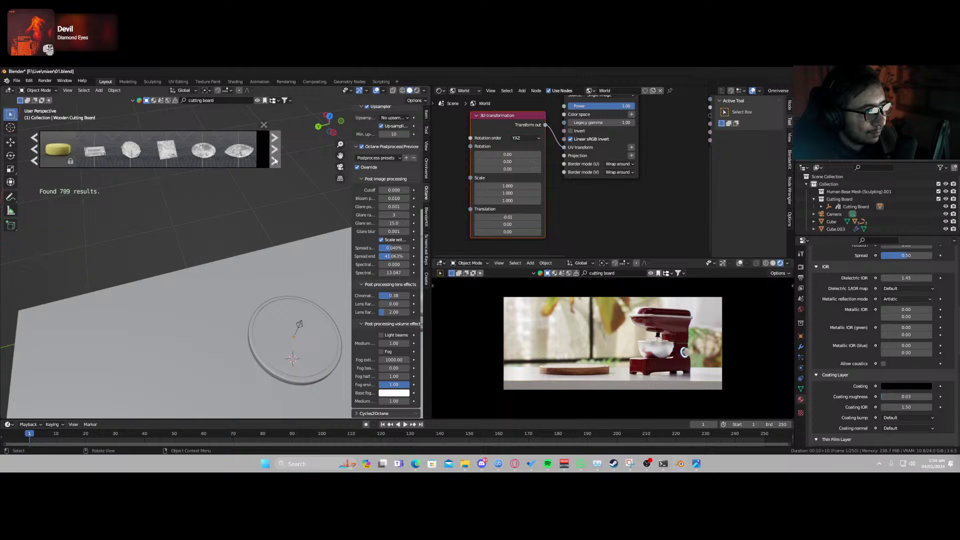
pyautogui.click(275, 161)
pyautogui.click(275, 160)
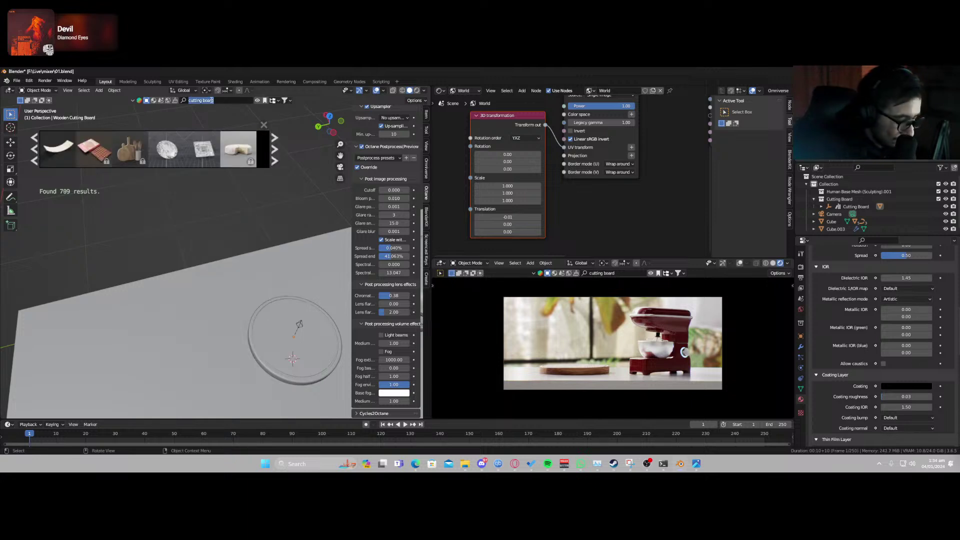
# Search the asset library for "flour" and look through the result pages for a suitable prop.
pyautogui.write('flour')
pyautogui.press('Return')
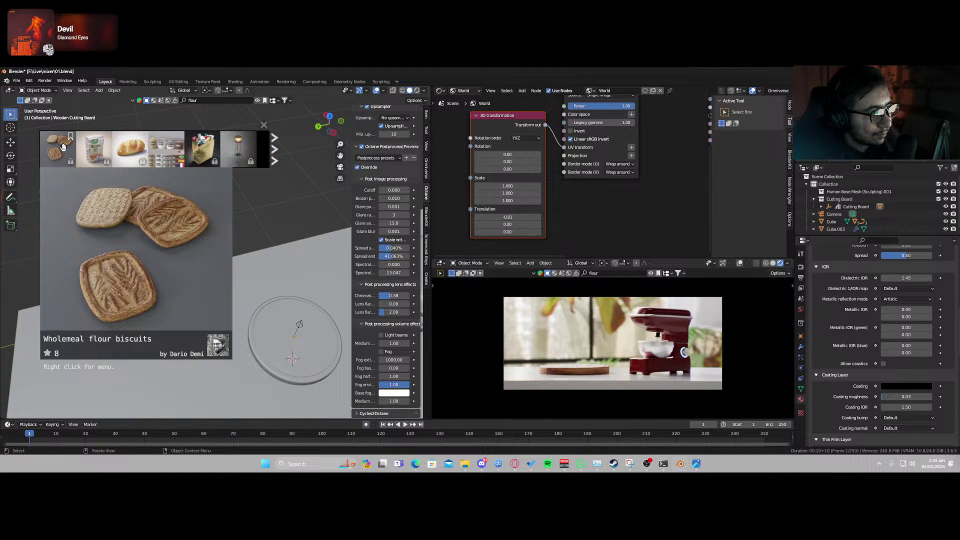
pyautogui.click(272, 156)
pyautogui.click(272, 156)
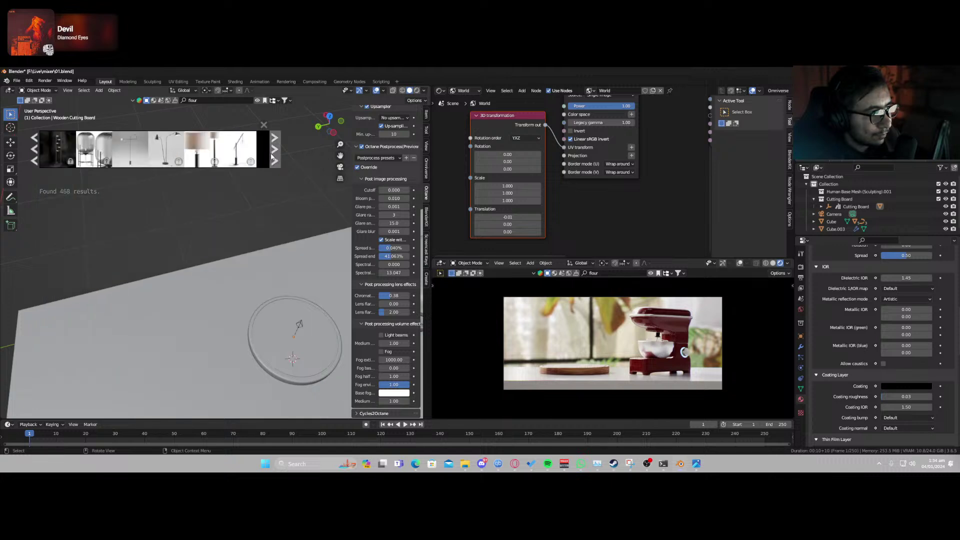
pyautogui.click(272, 156)
pyautogui.click(273, 156)
pyautogui.click(272, 156)
pyautogui.click(273, 156)
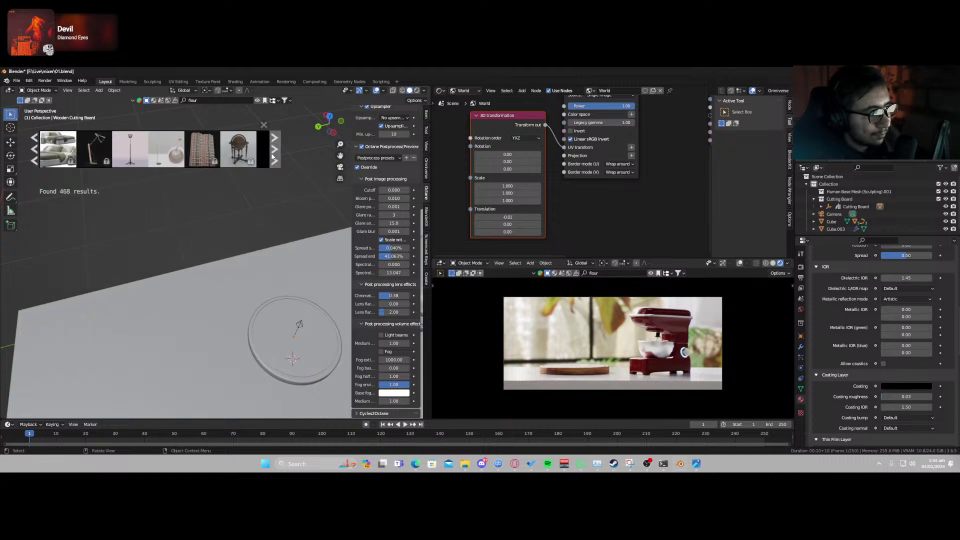
pyautogui.click(273, 156)
pyautogui.click(273, 156)
pyautogui.click(273, 156)
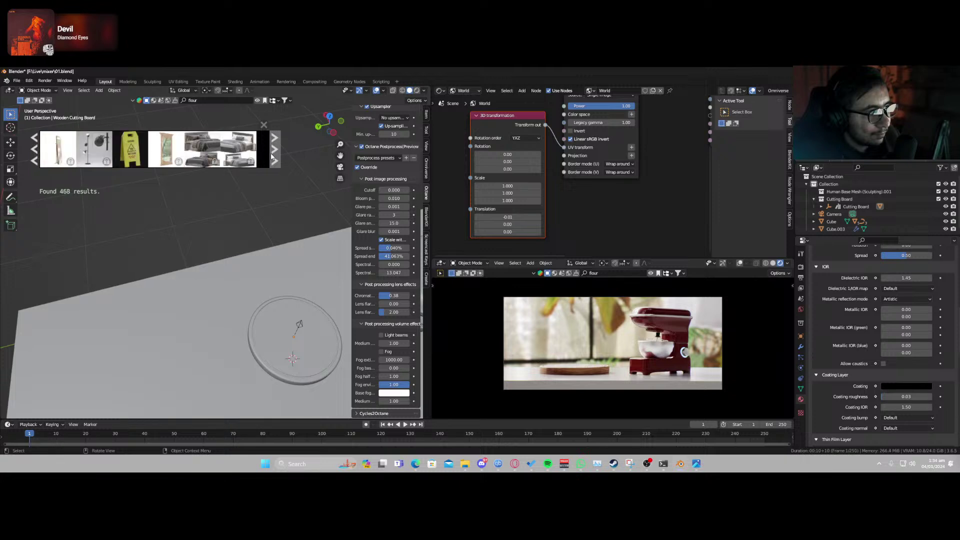
pyautogui.click(273, 157)
pyautogui.click(273, 156)
# Go back to the first flour results, check them again, and clear the asset search text.
pyautogui.click(35, 160)
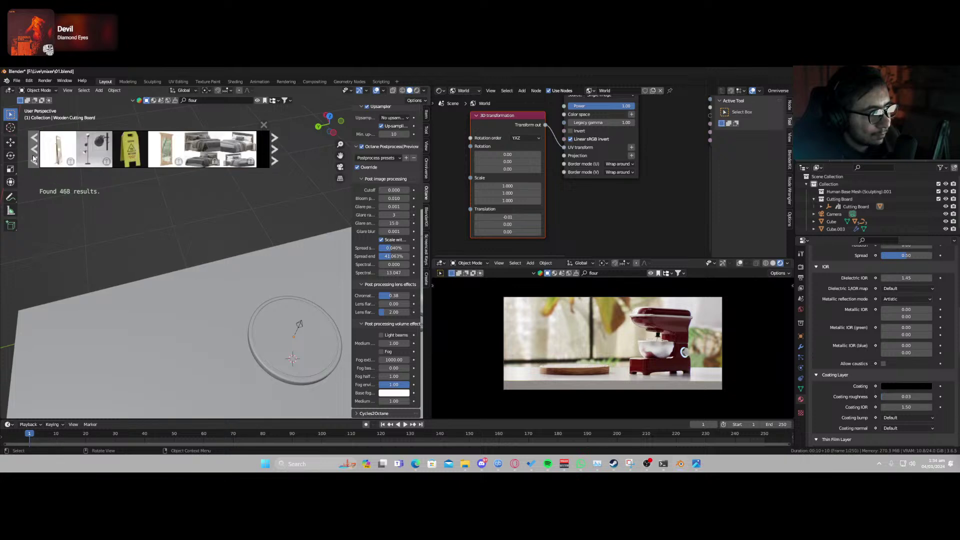
pyautogui.click(35, 161)
pyautogui.click(35, 161)
pyautogui.click(35, 160)
pyautogui.click(35, 159)
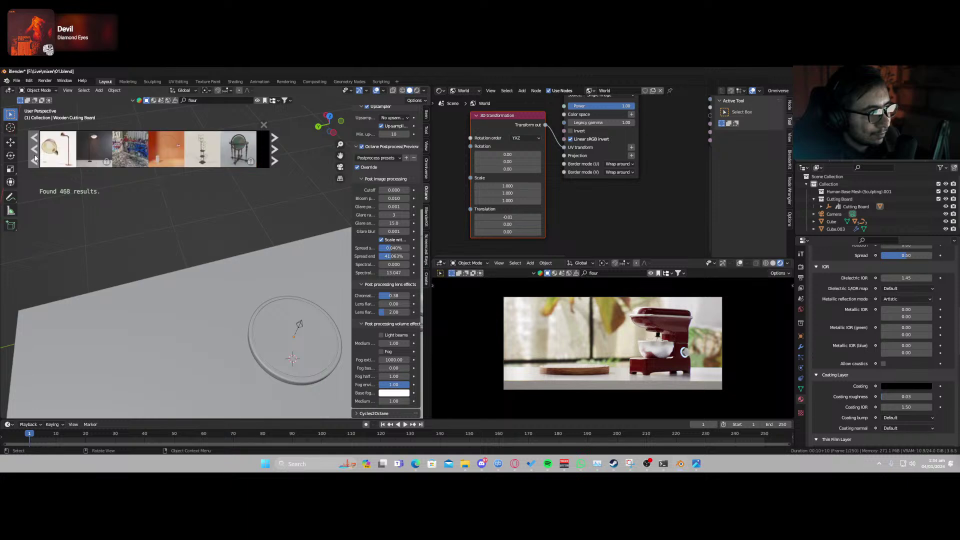
pyautogui.click(35, 159)
pyautogui.click(35, 159)
pyautogui.click(35, 159)
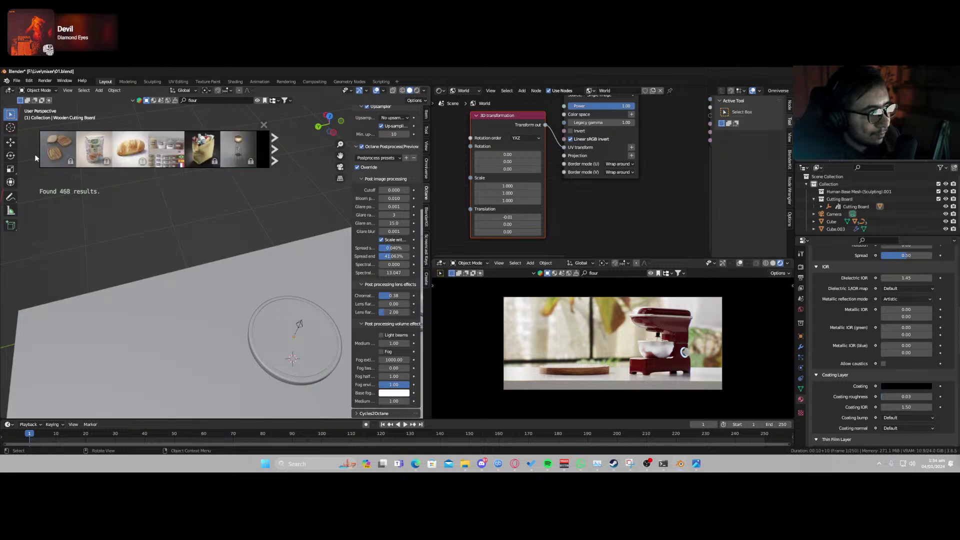
pyautogui.moveTo(116, 150)
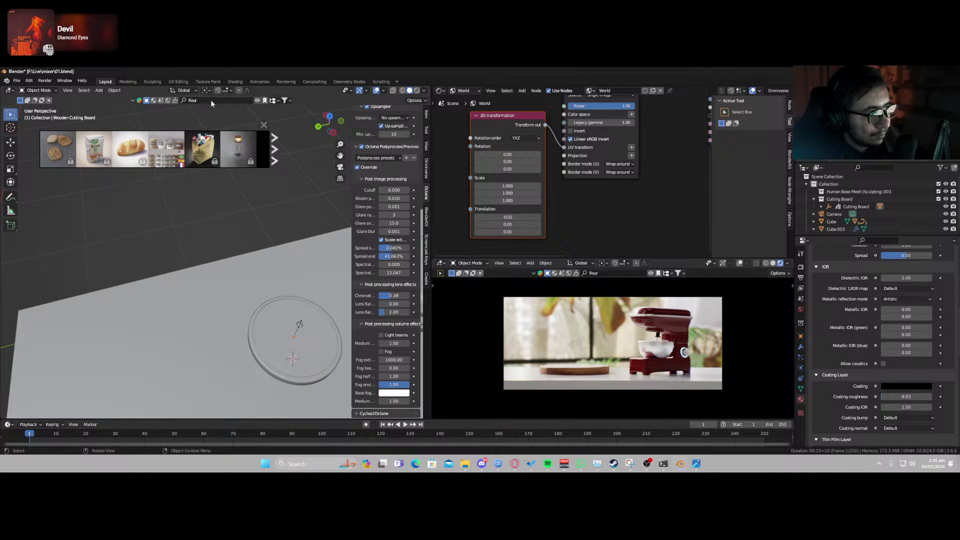
pyautogui.press('BackSpace')
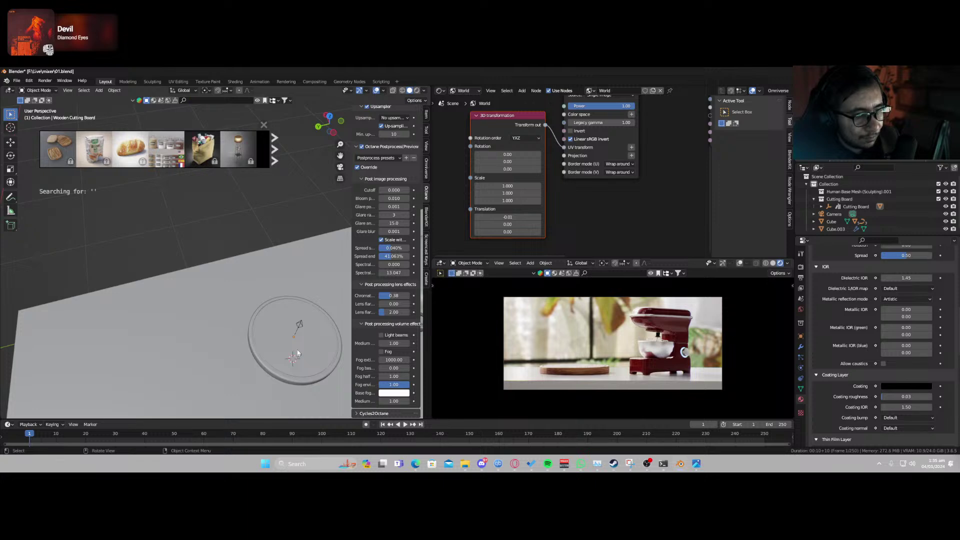
# Rotate the cutting board by about -27 degrees around the global Z axis.
pyautogui.click(310, 336)
pyautogui.press('r')
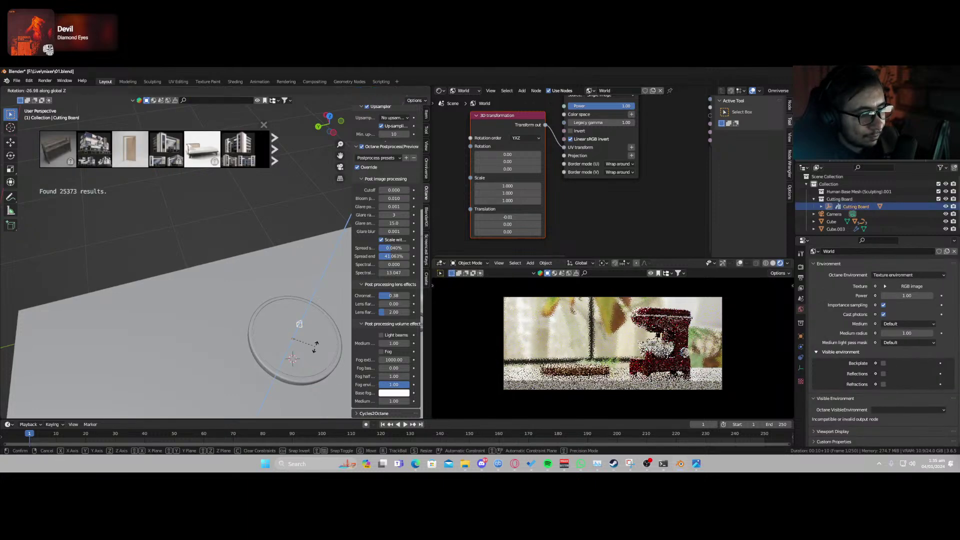
pyautogui.click(315, 347)
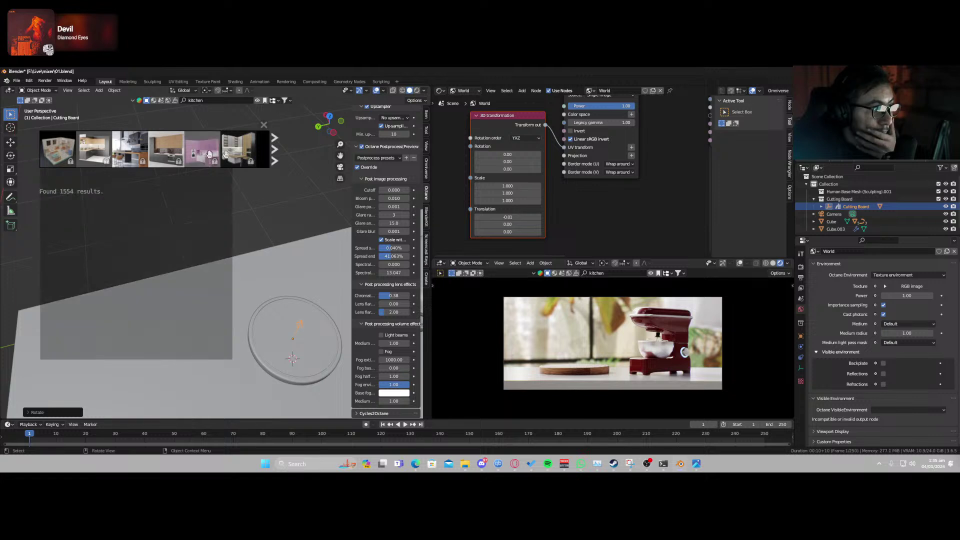
# Search the asset library for "kitchen" models and filter the results to show free ones first.
pyautogui.click(274, 153)
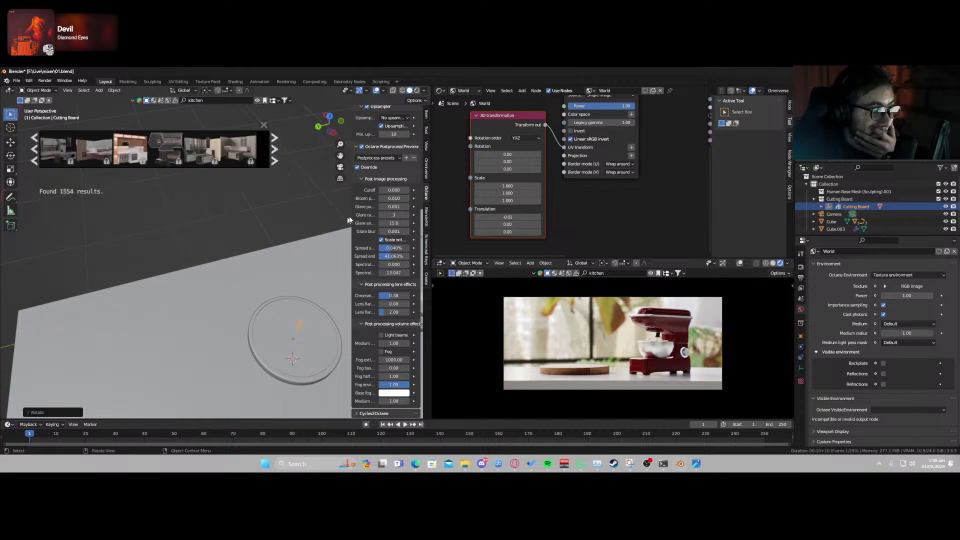
pyautogui.scroll(10, 357, 207)
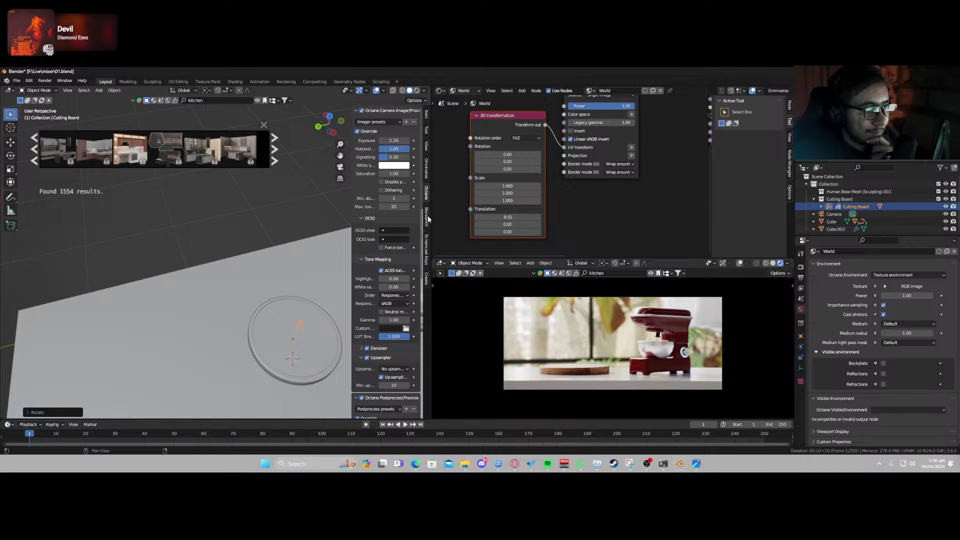
pyautogui.click(427, 217)
pyautogui.click(368, 213)
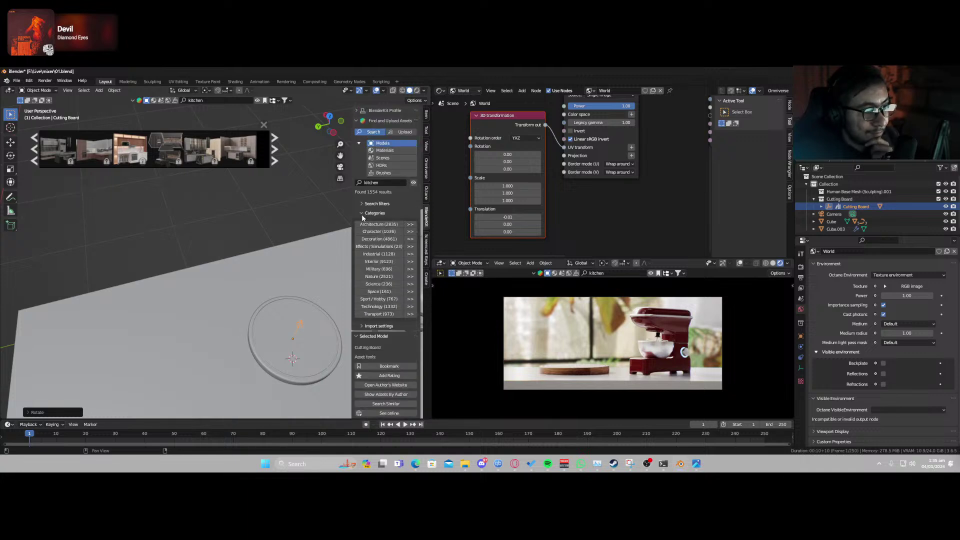
pyautogui.click(362, 215)
pyautogui.click(362, 204)
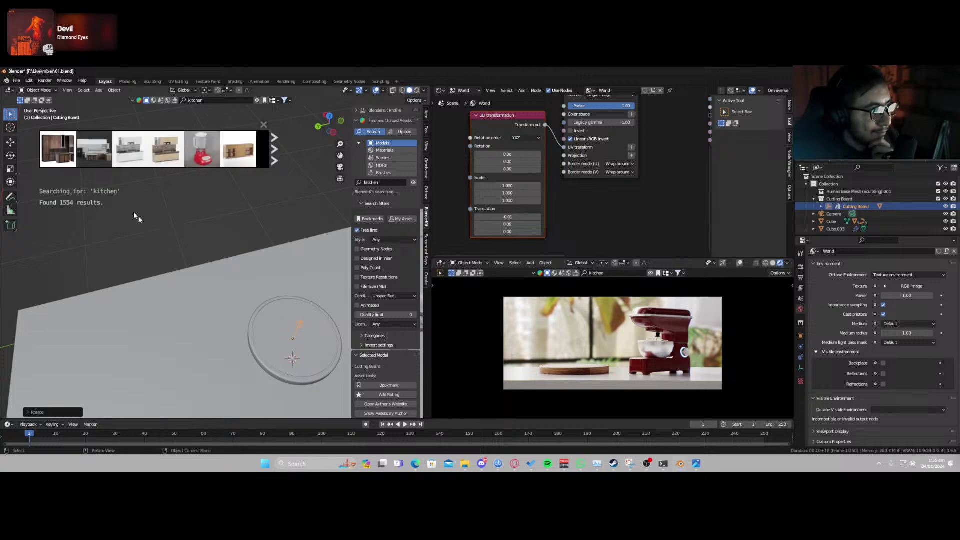
# Look through the pages of free kitchen models for a prop that suits the countertop.
pyautogui.moveTo(107, 164)
pyautogui.click(275, 158)
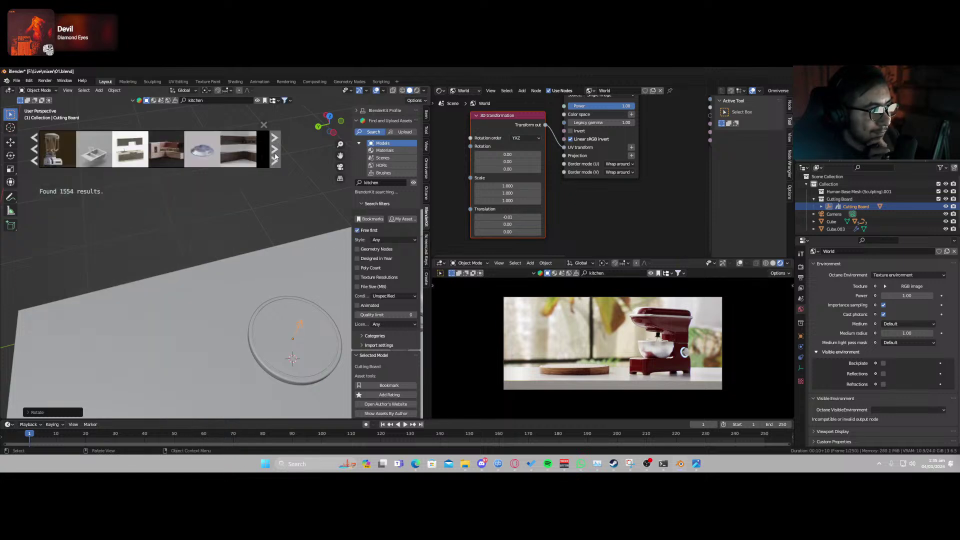
pyautogui.moveTo(206, 153)
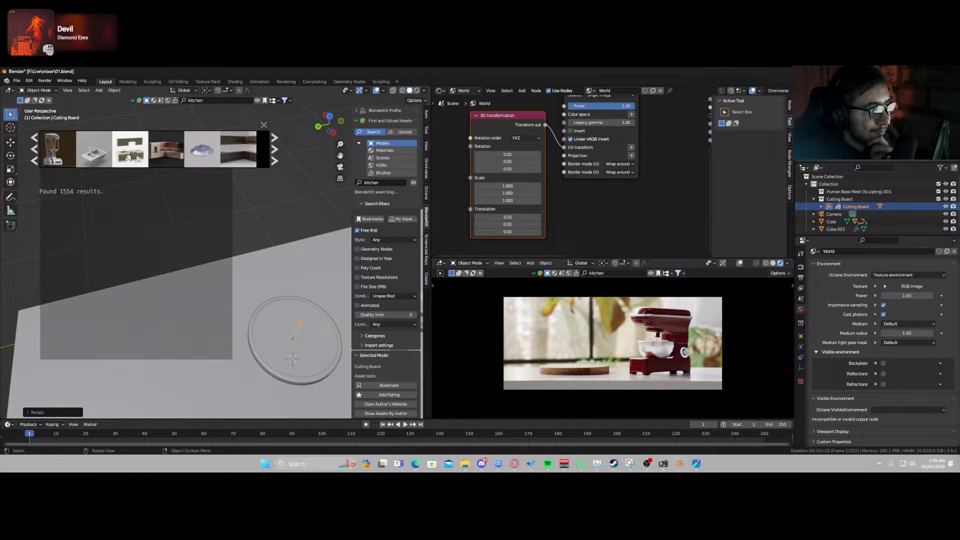
pyautogui.click(276, 160)
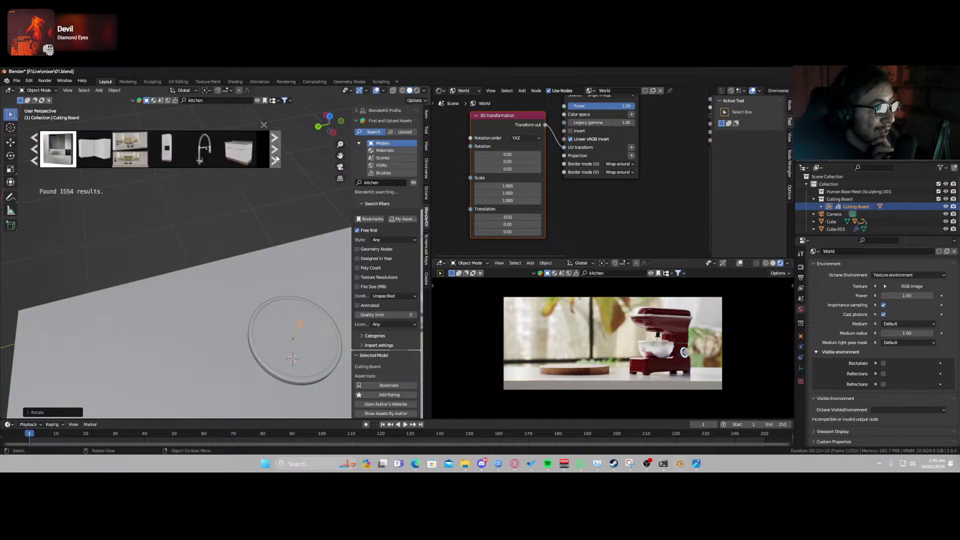
pyautogui.click(276, 159)
pyautogui.click(275, 160)
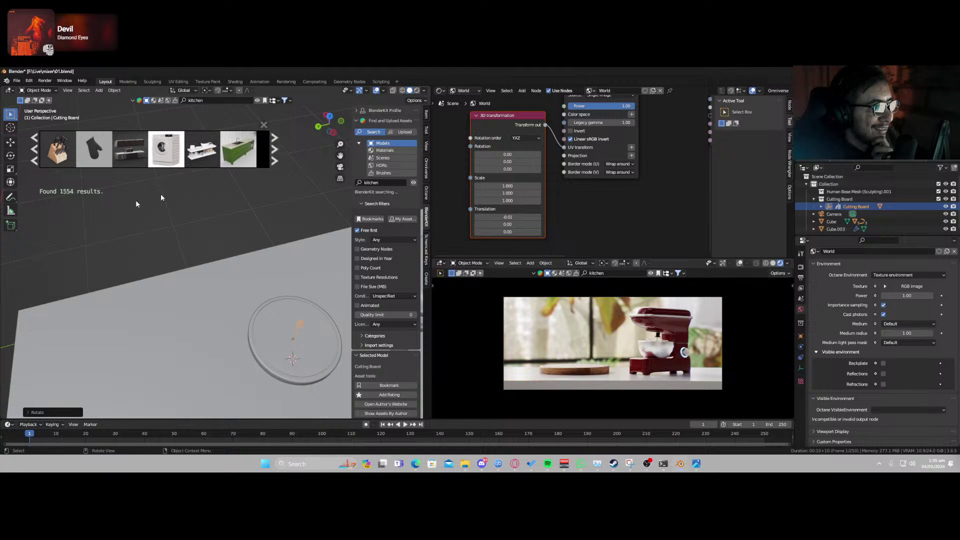
# Place the Kitchen Knives Set beside the cutting board and convert all materials in the scene to Octane materials.
pyautogui.moveTo(59, 149); pyautogui.dragTo(215, 376)
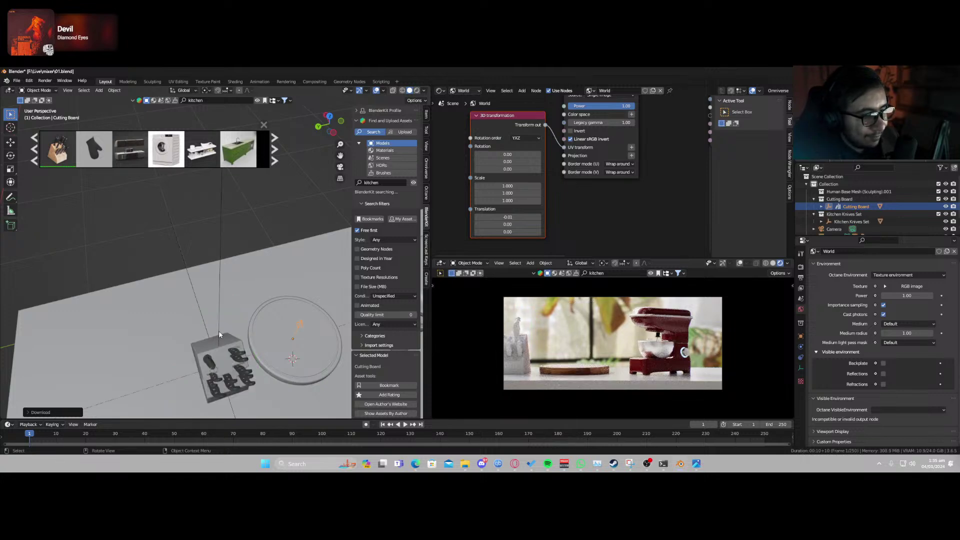
pyautogui.click(229, 347)
pyautogui.scroll(-10, 845, 410)
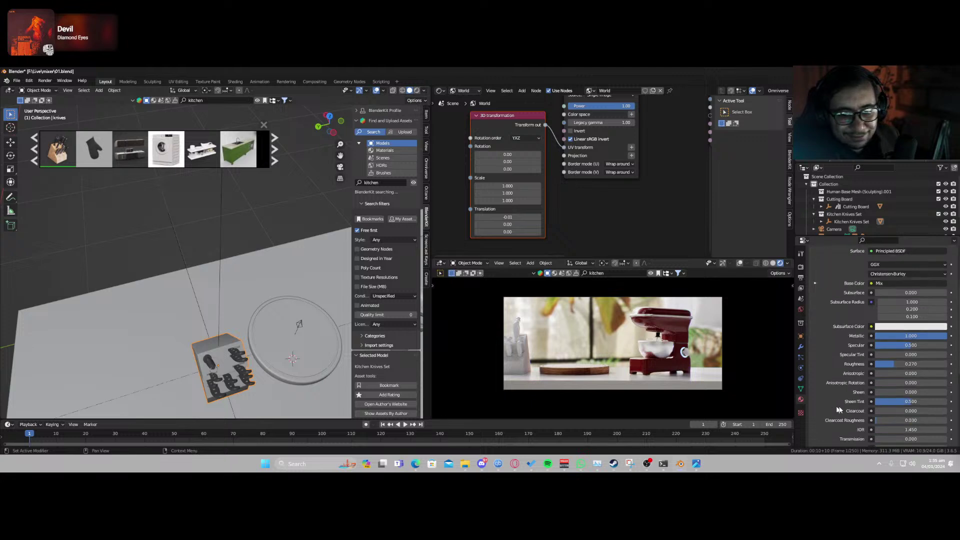
pyautogui.click(858, 410)
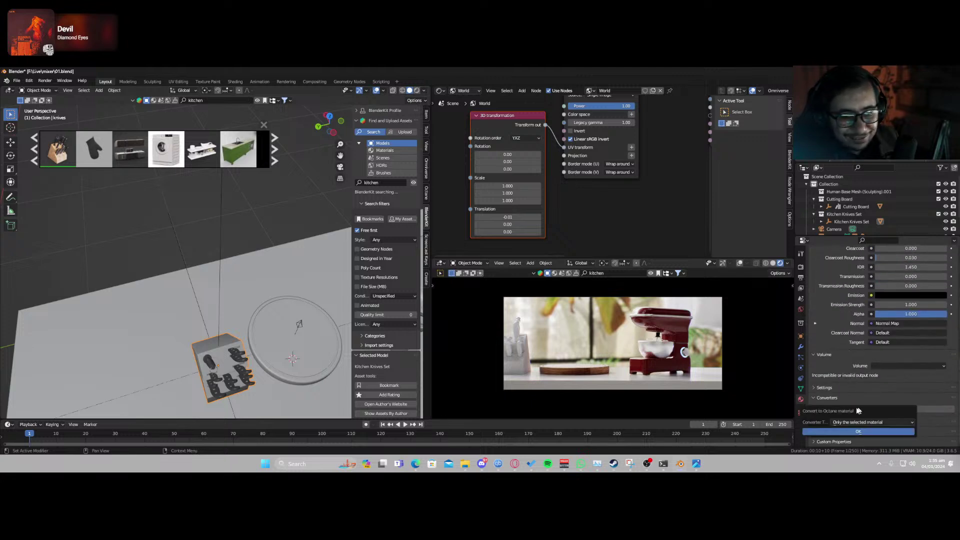
pyautogui.click(841, 424)
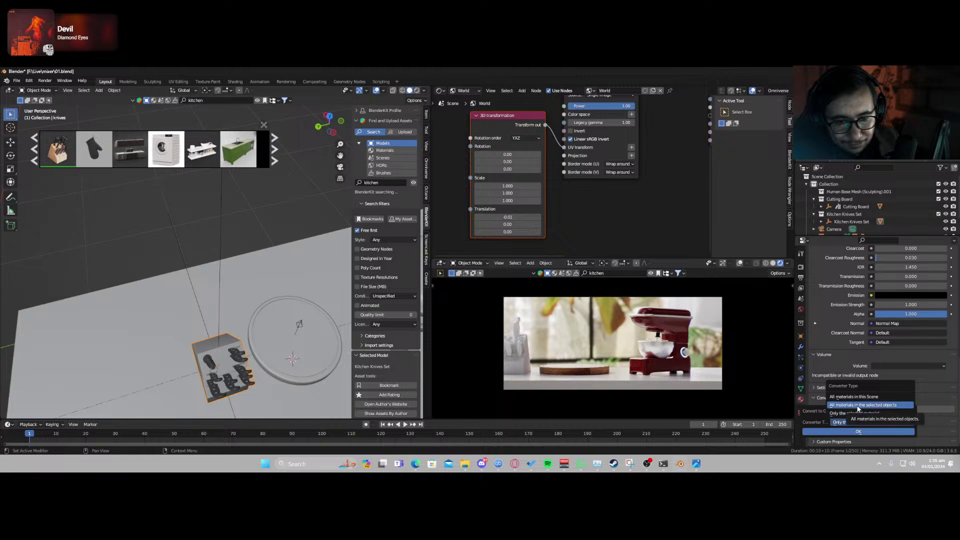
pyautogui.click(859, 405)
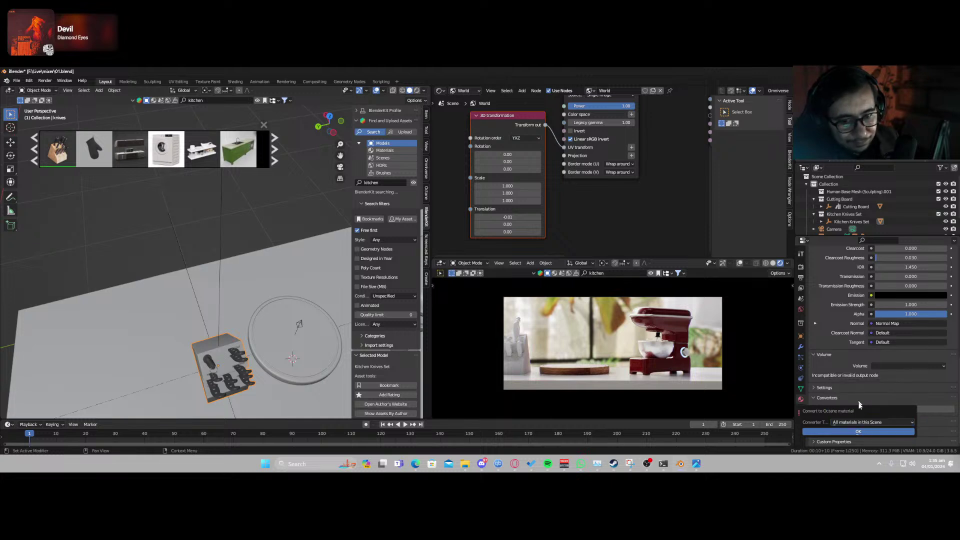
pyautogui.click(858, 432)
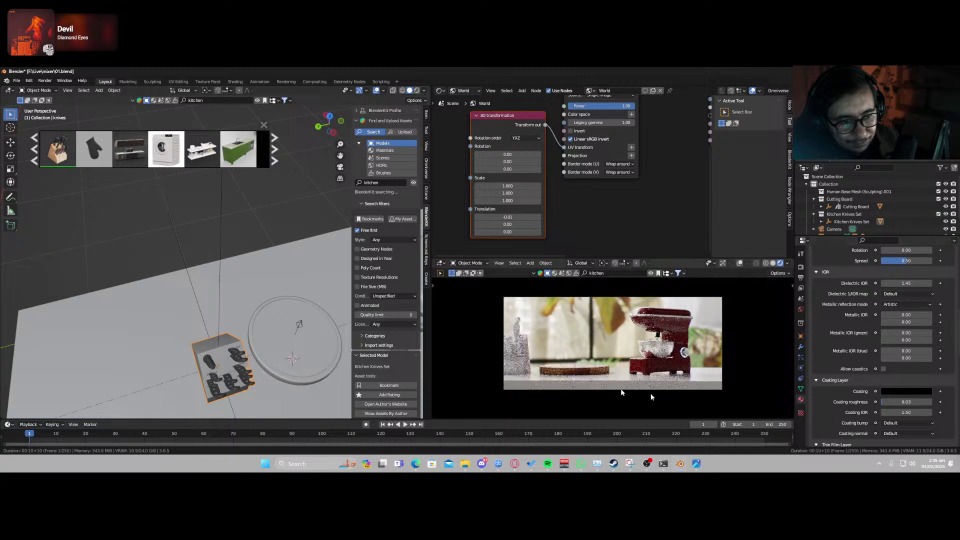
# Rotate the whole knife set by about 107 degrees around the global Z axis.
pyautogui.click(218, 335)
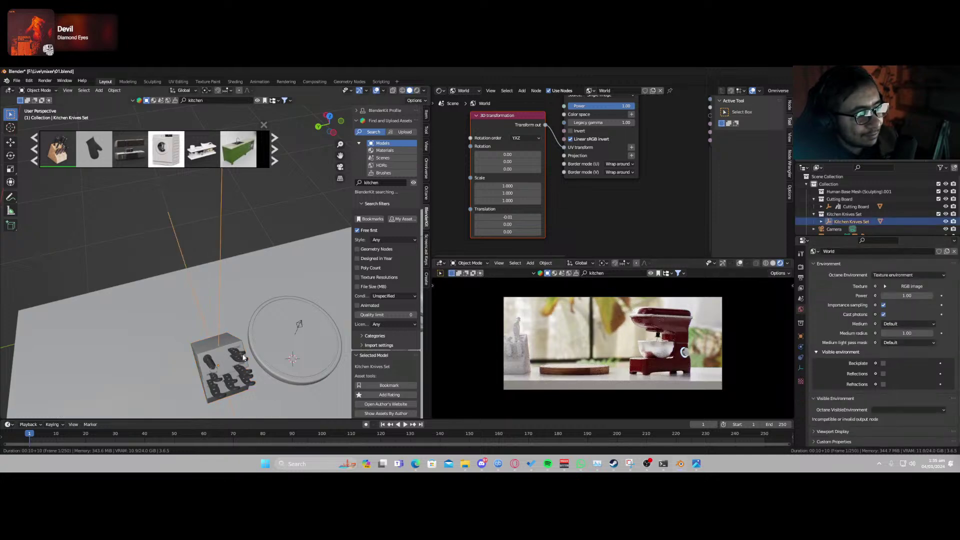
pyautogui.press('r')
pyautogui.press('z')
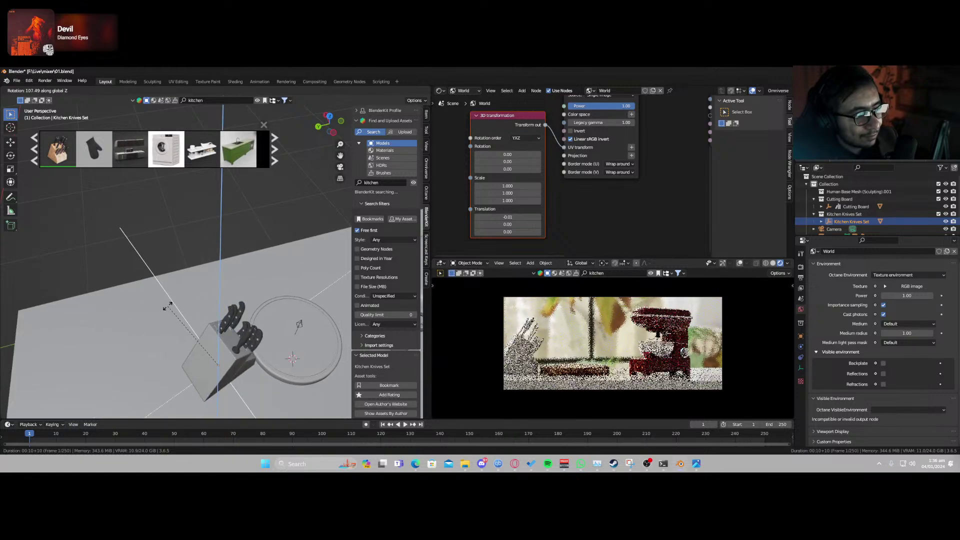
pyautogui.click(167, 306)
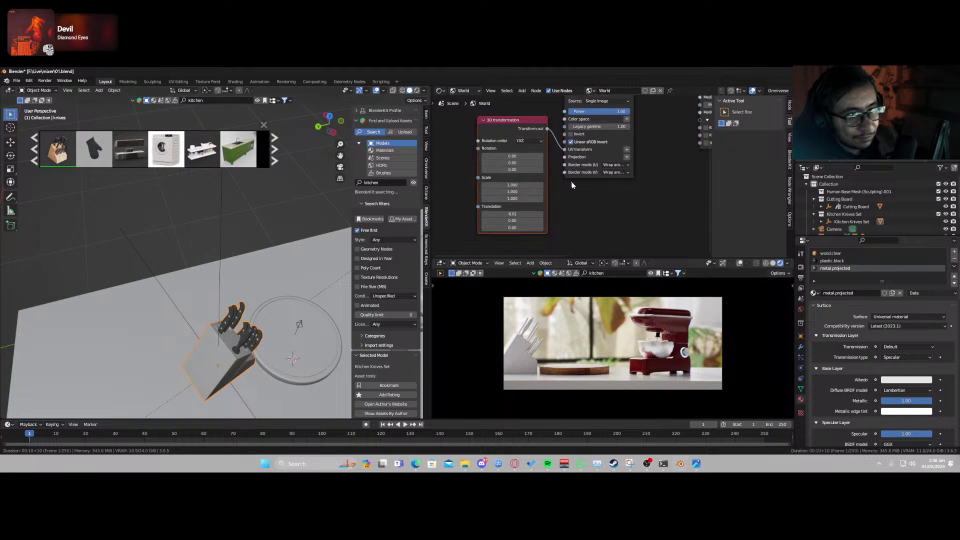
# Switch the node editor from world to object shading and show the nodes of the knife block's wood.clear material.
pyautogui.scroll(-2, 572, 185)
pyautogui.click(839, 261)
pyautogui.click(839, 255)
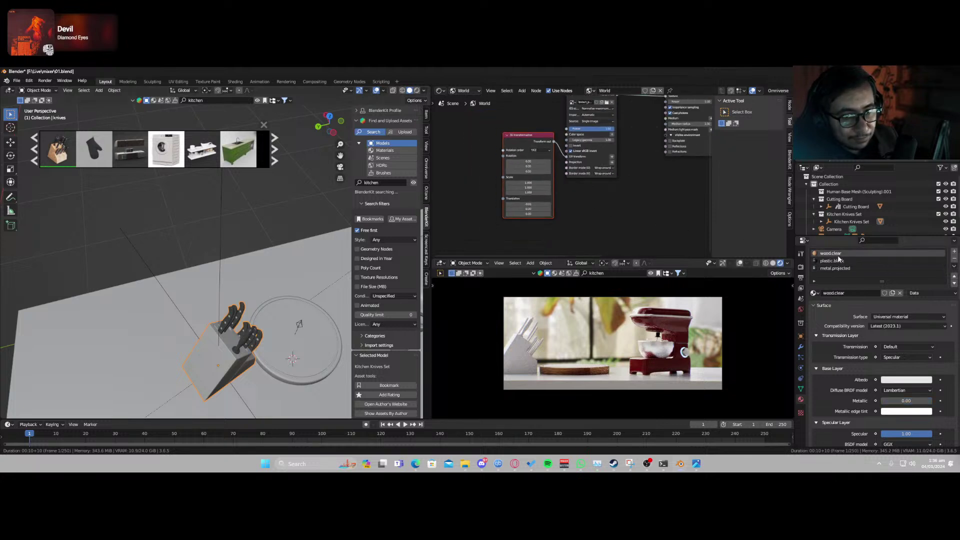
pyautogui.click(442, 92)
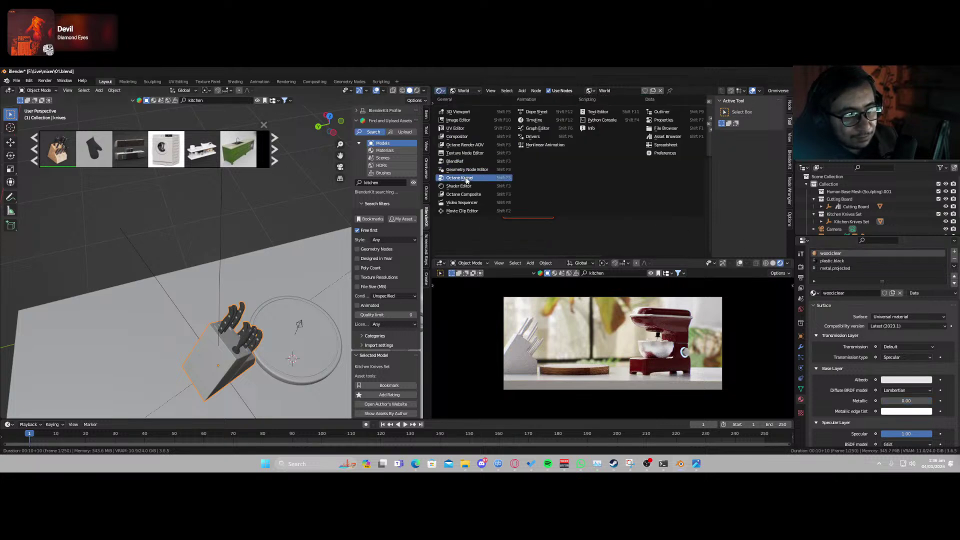
pyautogui.scroll(-2, 650, 197)
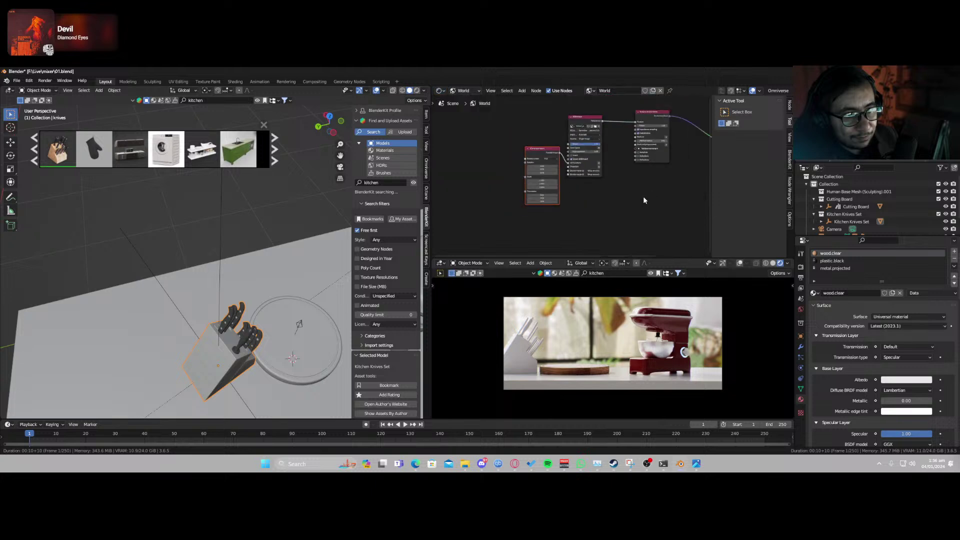
pyautogui.click(464, 91)
pyautogui.click(470, 100)
pyautogui.moveTo(615, 183); pyautogui.dragTo(510, 183, button='middle')
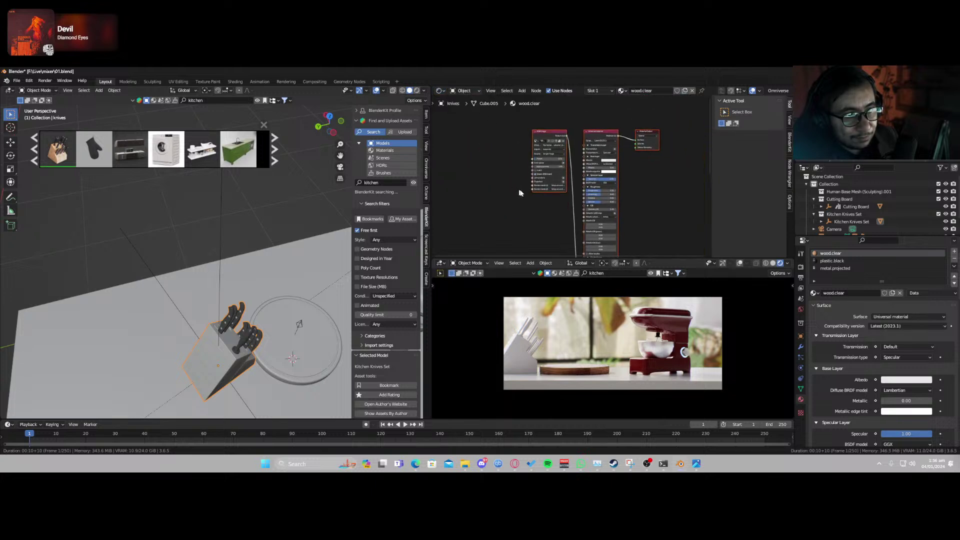
pyautogui.scroll(2, 520, 194)
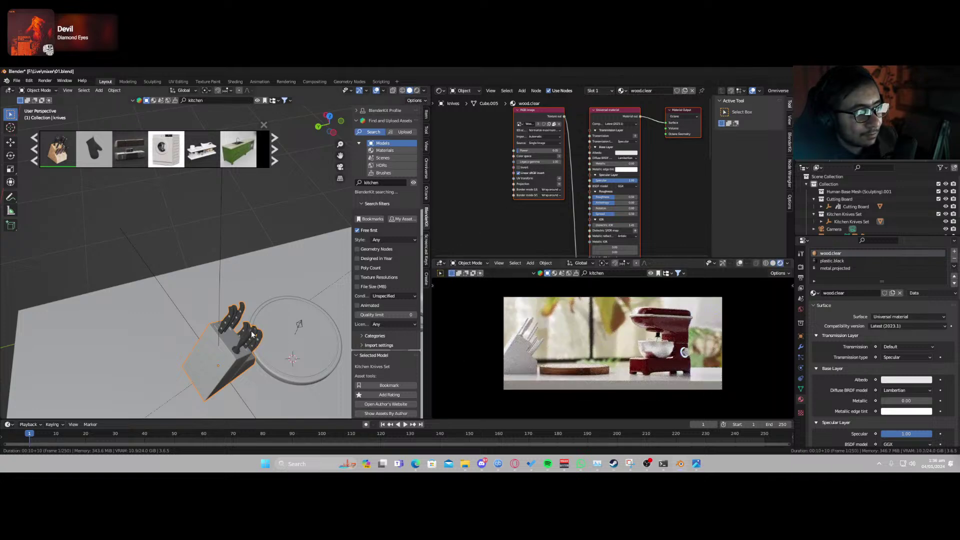
pyautogui.click(273, 257)
pyautogui.click(245, 327)
pyautogui.press('g')
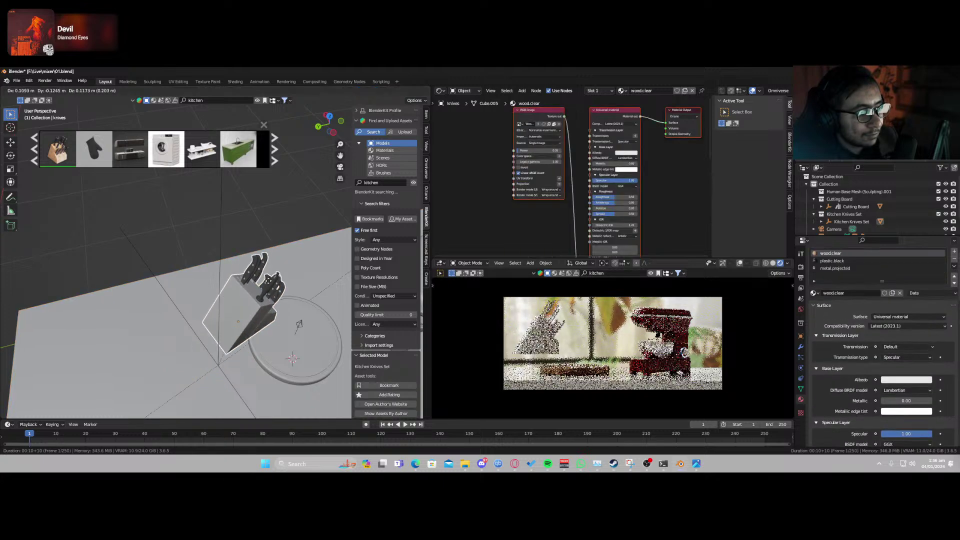
pyautogui.rightClick(258, 297)
# Examine the knife set's plastic.black material nodes and view the knife block up close in the rendered view.
pyautogui.click(832, 260)
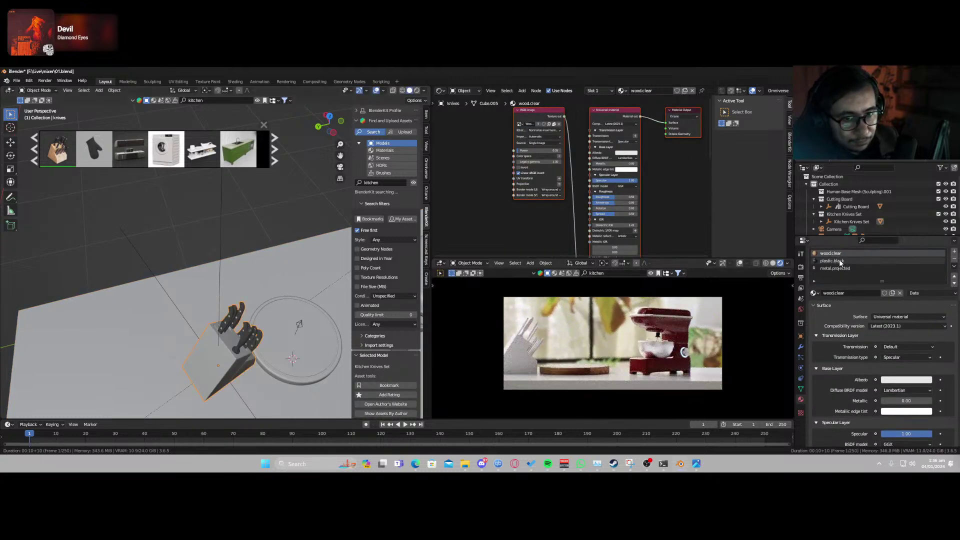
pyautogui.scroll(4, 583, 190)
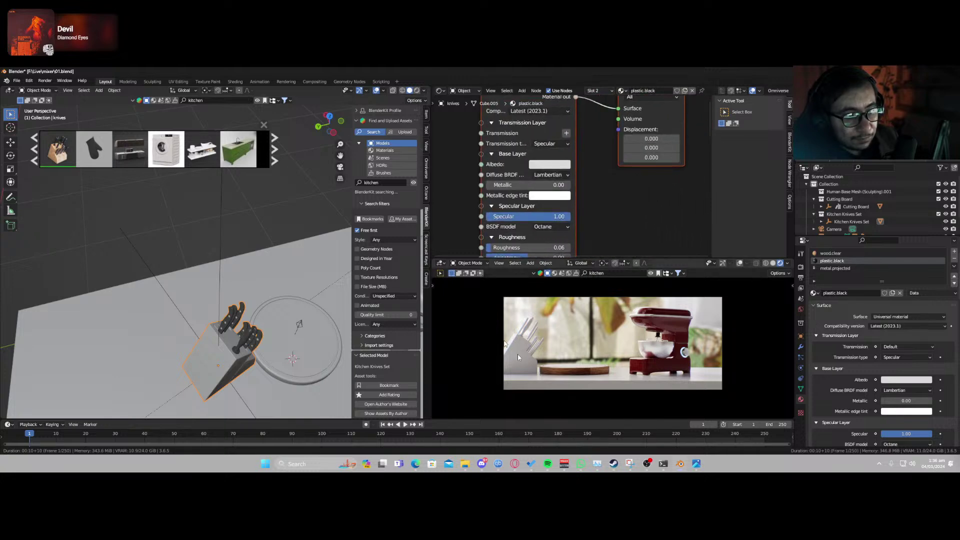
pyautogui.moveTo(518, 355); pyautogui.dragTo(628, 295, button='middle')
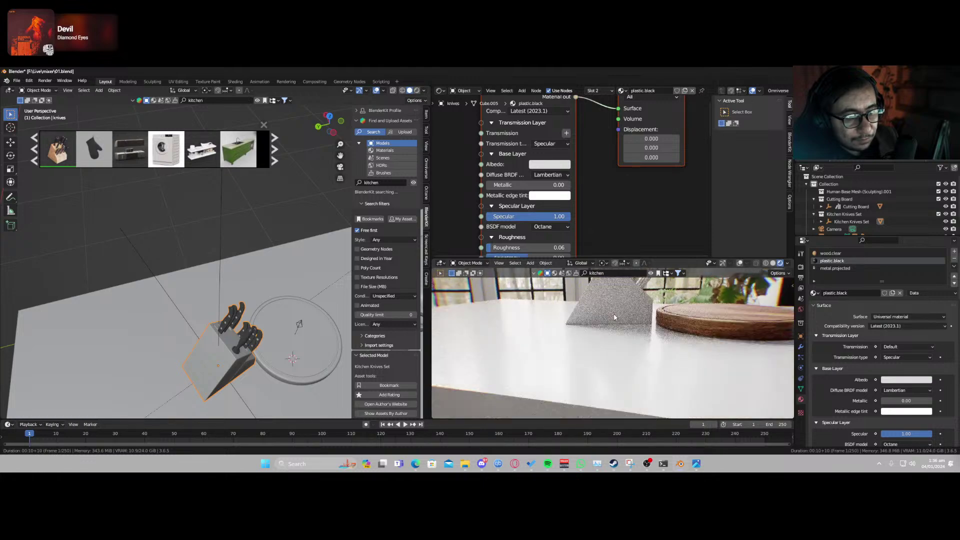
# Delete the knife set mesh and its parent empty from the scene.
pyautogui.press('x')
pyautogui.click(180, 350)
pyautogui.click(218, 353)
pyautogui.press('x')
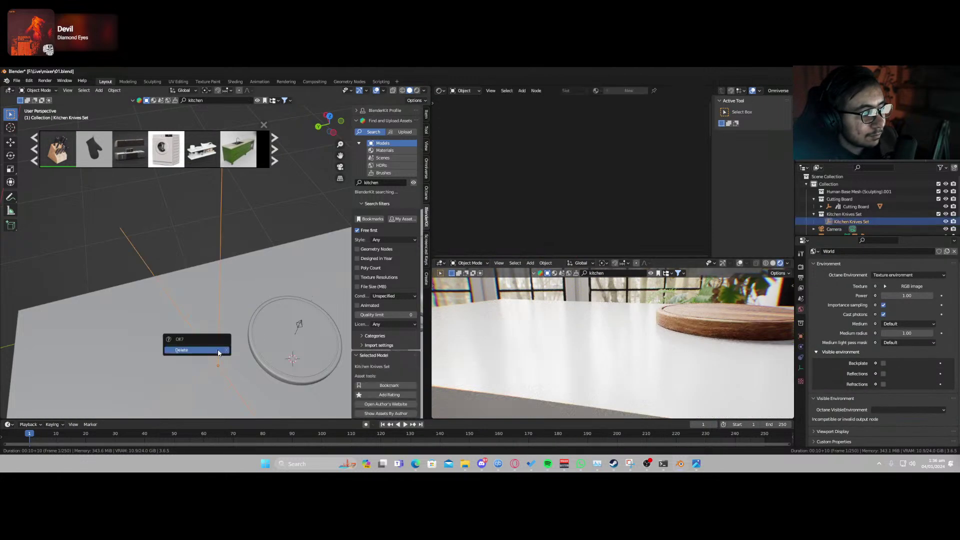
pyautogui.click(219, 353)
# Place a fresh Kitchen Knives Set beside the cutting board and rotate it around the global Z axis.
pyautogui.moveTo(58, 150); pyautogui.dragTo(210, 350)
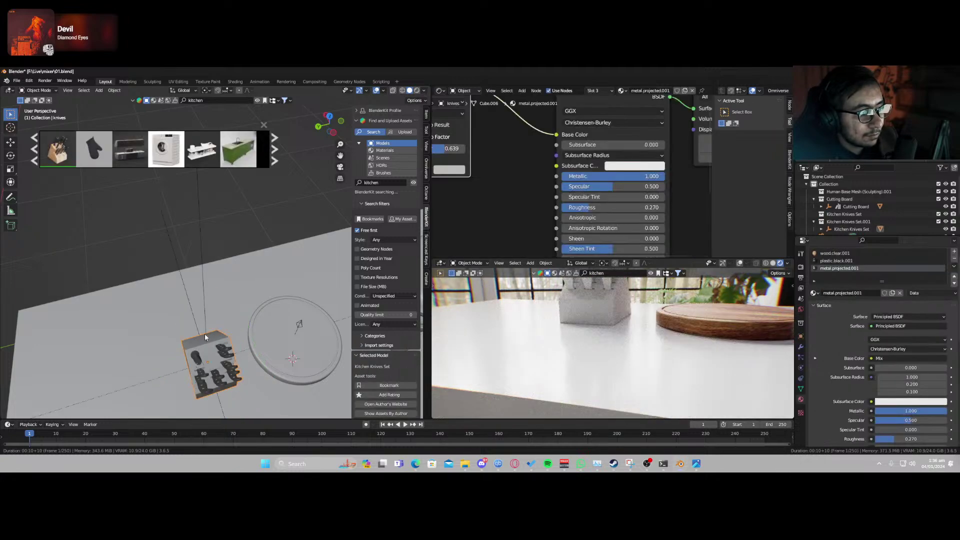
pyautogui.press('r')
pyautogui.press('z')
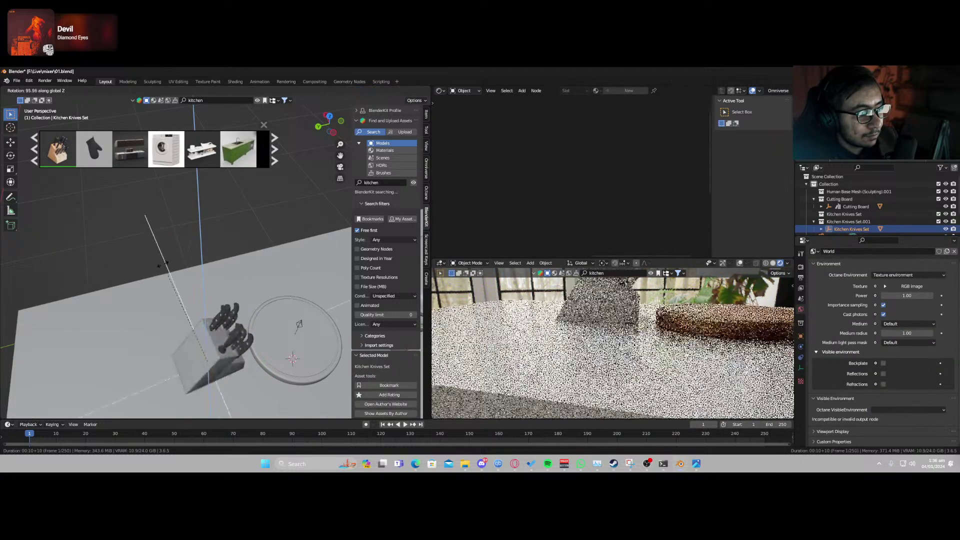
pyautogui.click(235, 347)
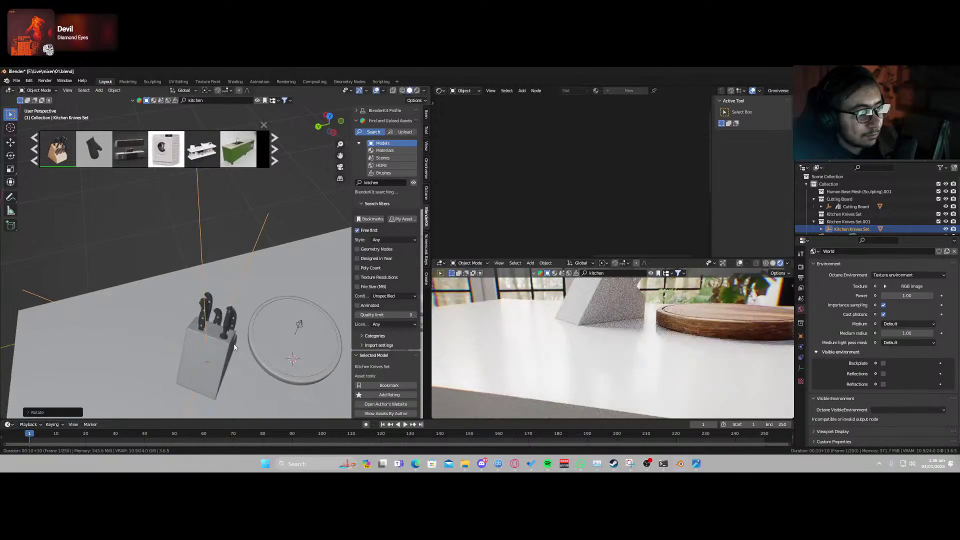
# Convert the knife set's wood.clear.001 material to an Octane material, limiting the conversion to only the selected material.
pyautogui.click(235, 347)
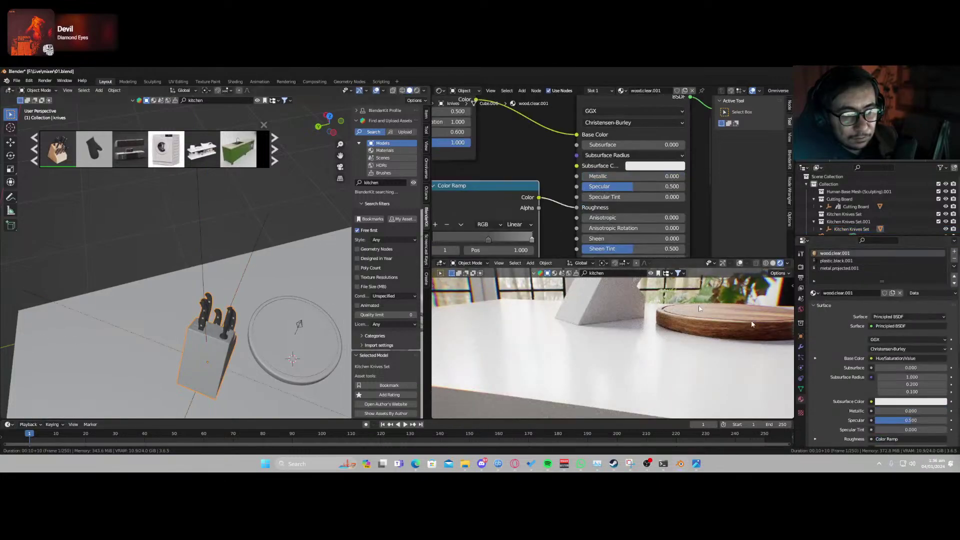
pyautogui.scroll(-6, 616, 200)
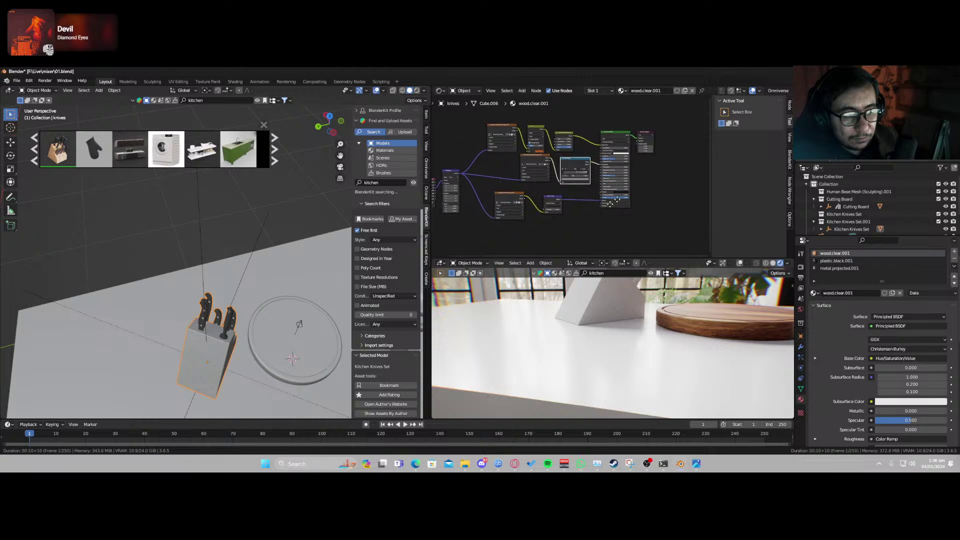
pyautogui.moveTo(618, 200); pyautogui.dragTo(643, 186, button='middle')
pyautogui.scroll(-1, 639, 186)
pyautogui.scroll(-10, 855, 400)
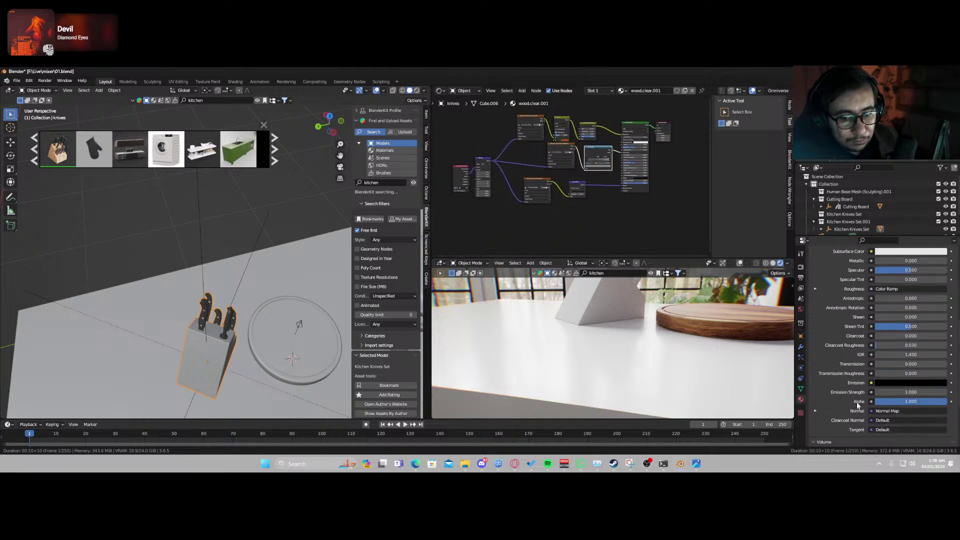
pyautogui.click(852, 410)
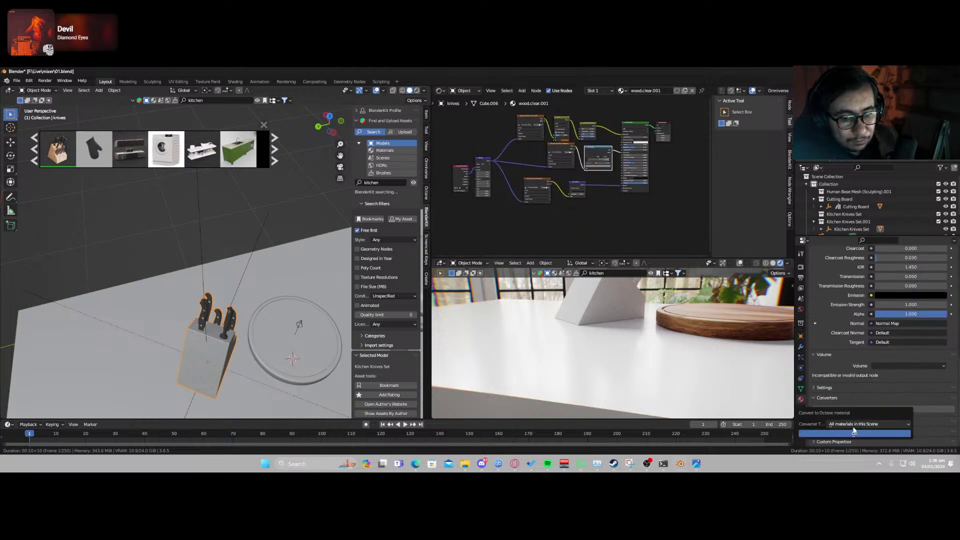
pyautogui.click(856, 424)
pyautogui.click(859, 416)
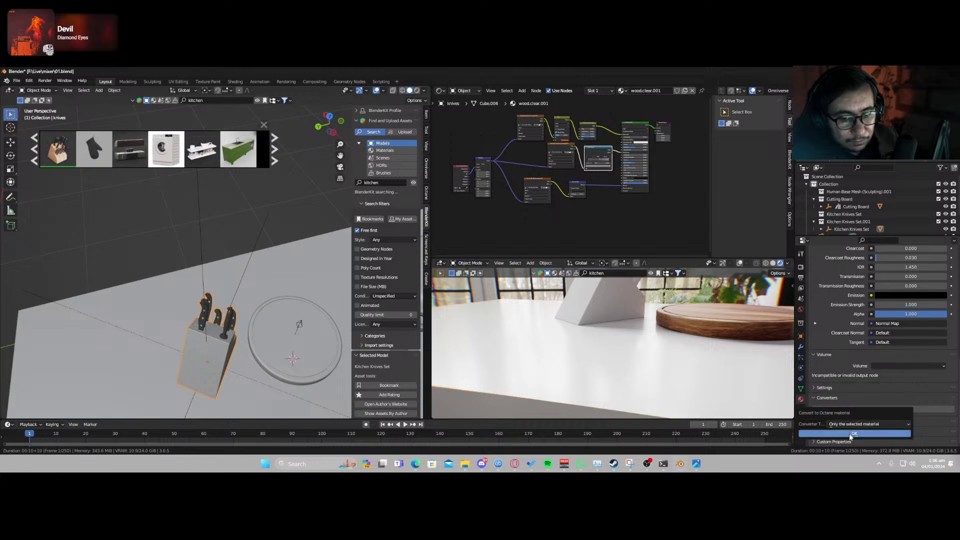
pyautogui.click(850, 434)
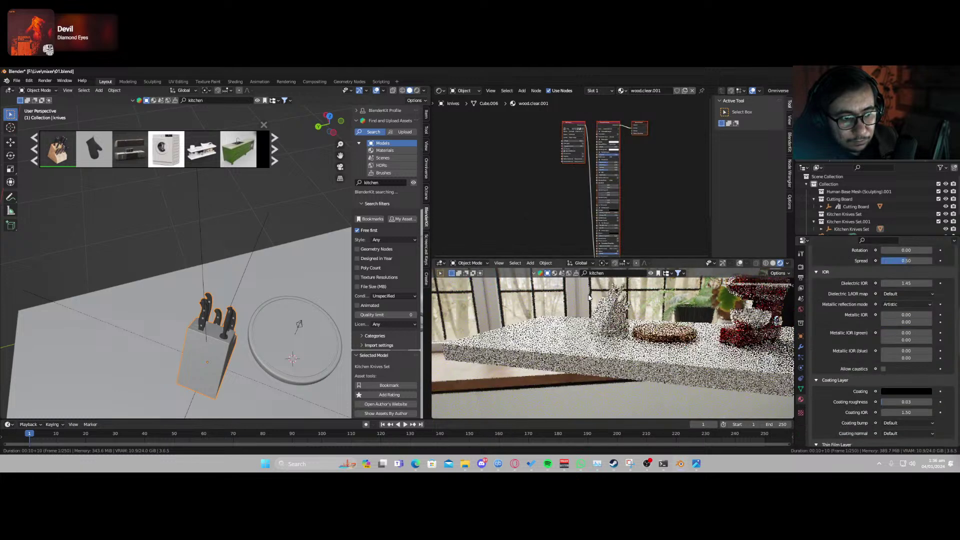
pyautogui.moveTo(568, 177); pyautogui.dragTo(590, 228, button='middle')
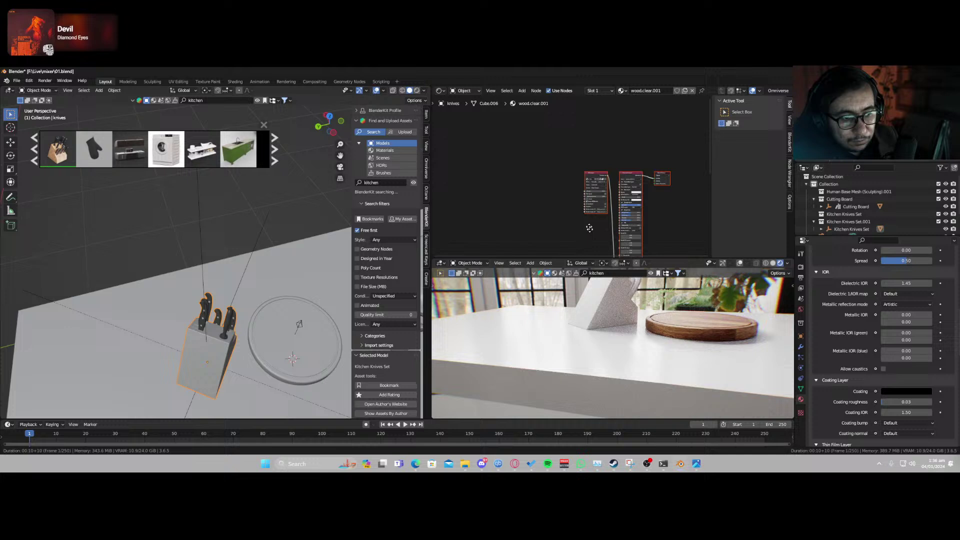
# Check which material the cutting board uses and assign that Material.006 to the knife set's empty first material slot.
pyautogui.click(593, 345)
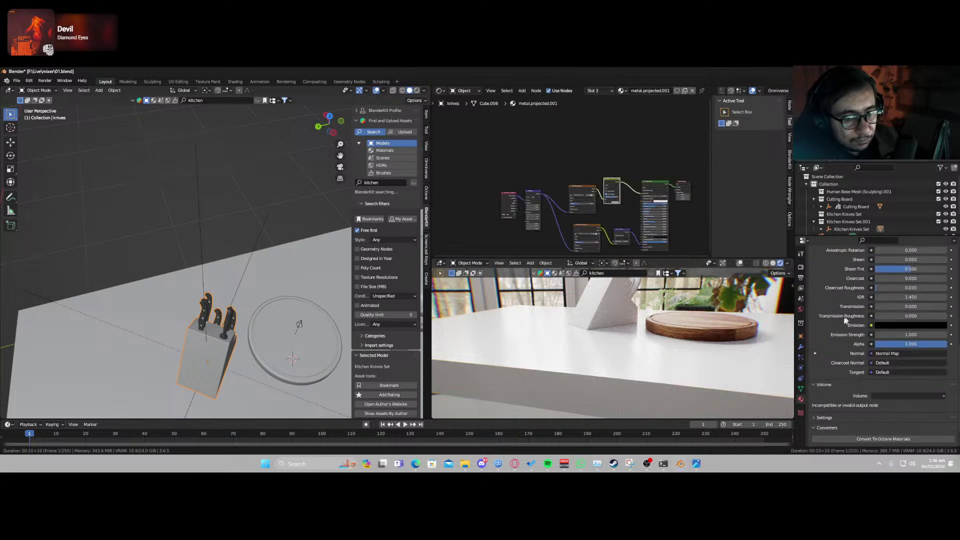
pyautogui.click(687, 330)
pyautogui.scroll(6, 860, 329)
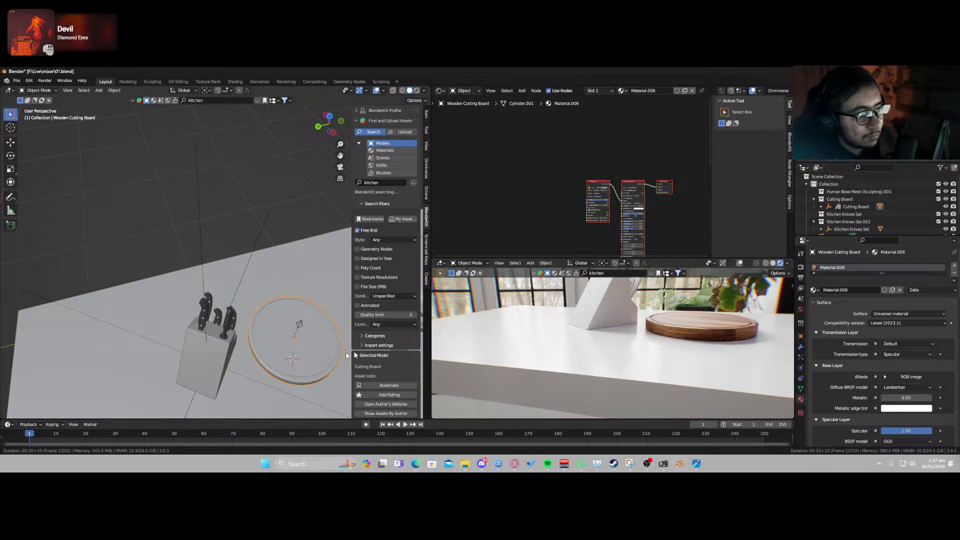
pyautogui.click(200, 353)
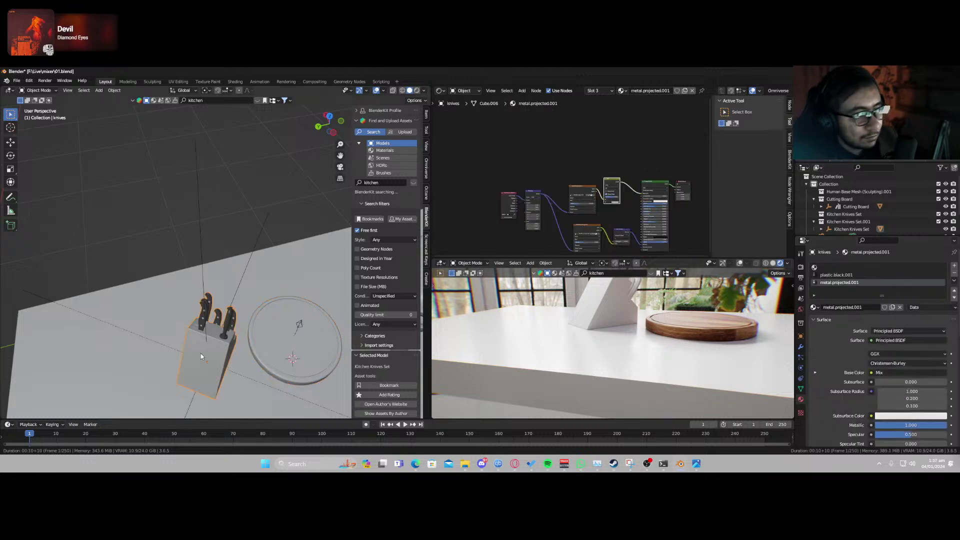
pyautogui.click(828, 269)
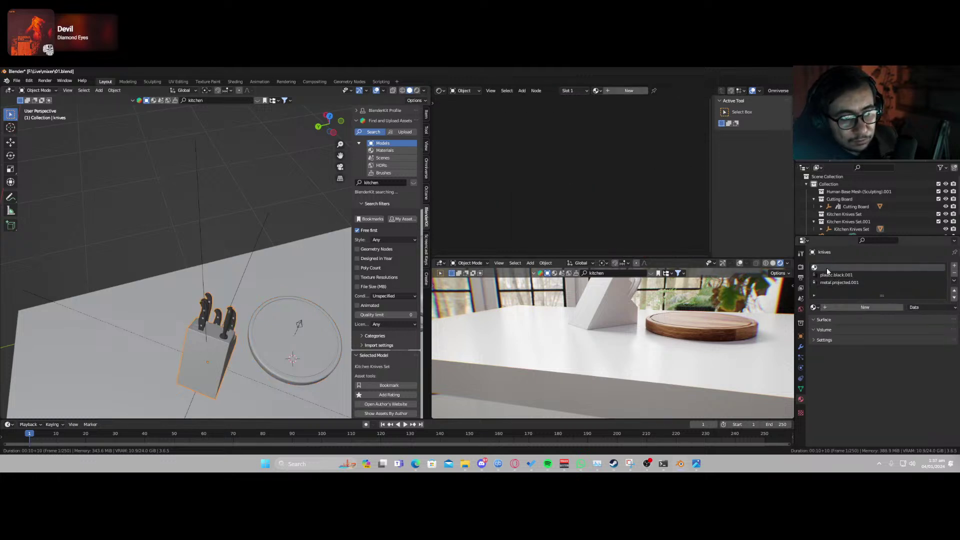
pyautogui.click(814, 308)
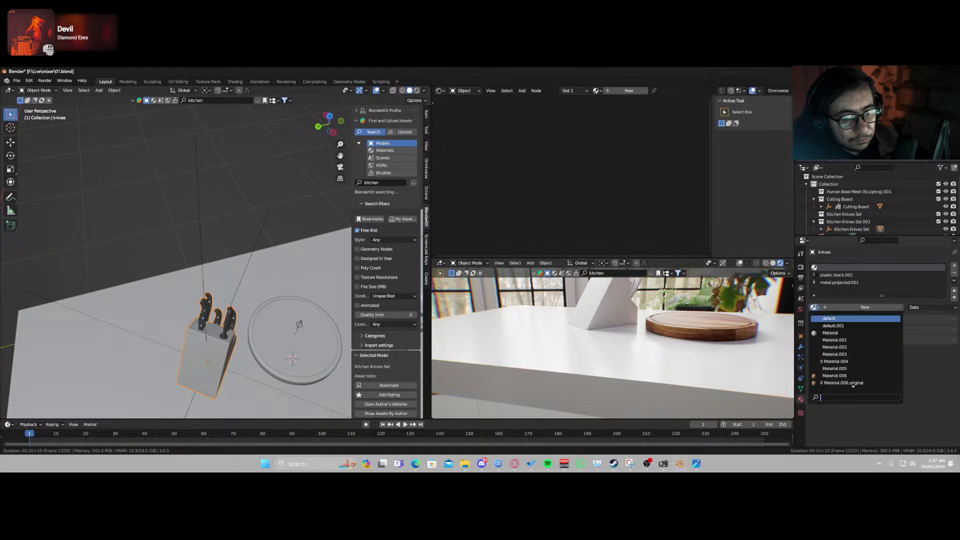
pyautogui.click(849, 377)
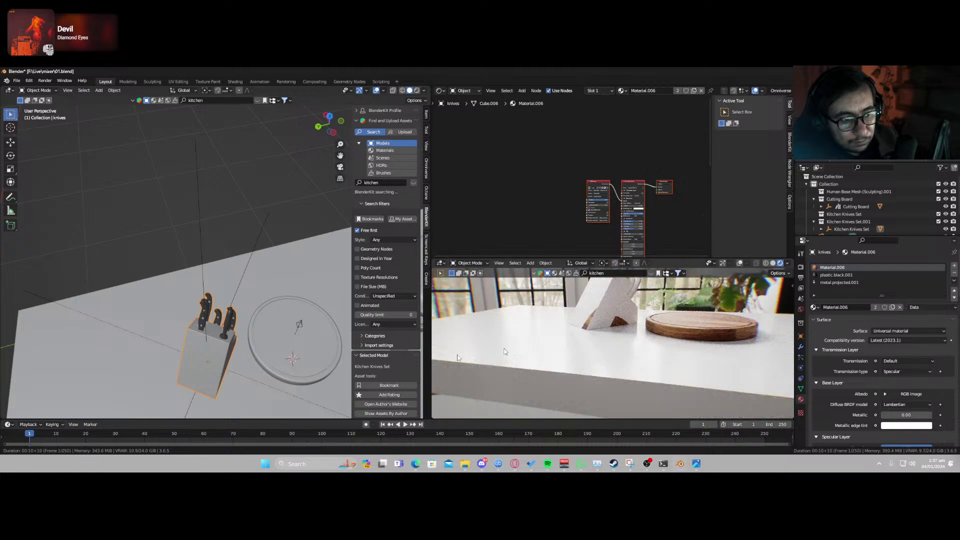
pyautogui.scroll(7, 542, 232)
pyautogui.moveTo(559, 235); pyautogui.dragTo(497, 182, button='middle')
# Try Material.006.original in the knife set's first slot, return the slot to Material.006 and restart the rendered preview.
pyautogui.click(814, 307)
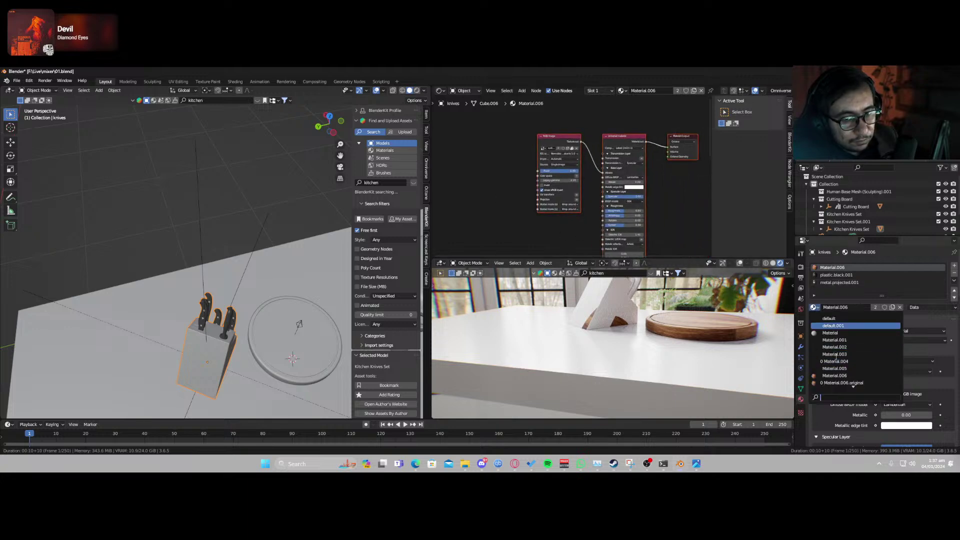
pyautogui.scroll(-4, 836, 357)
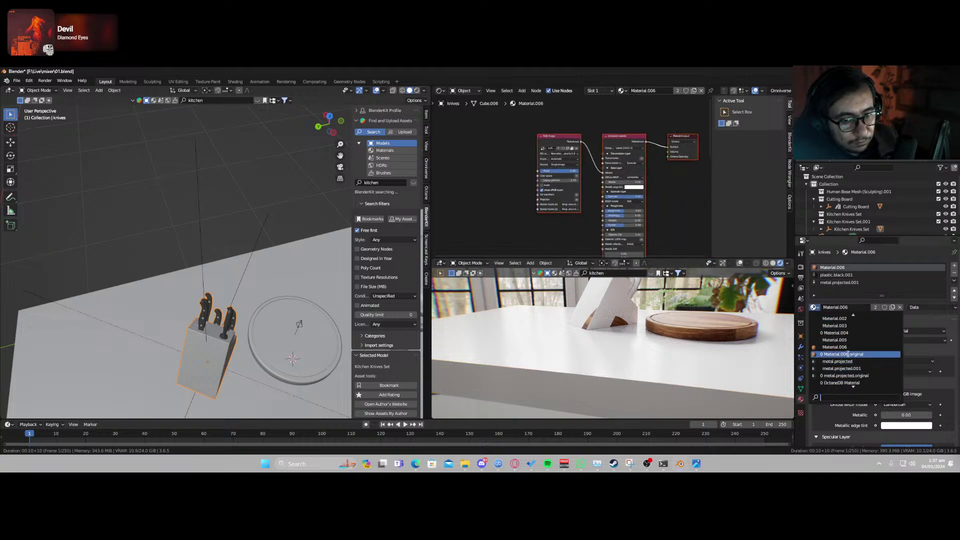
pyautogui.click(848, 354)
pyautogui.click(814, 307)
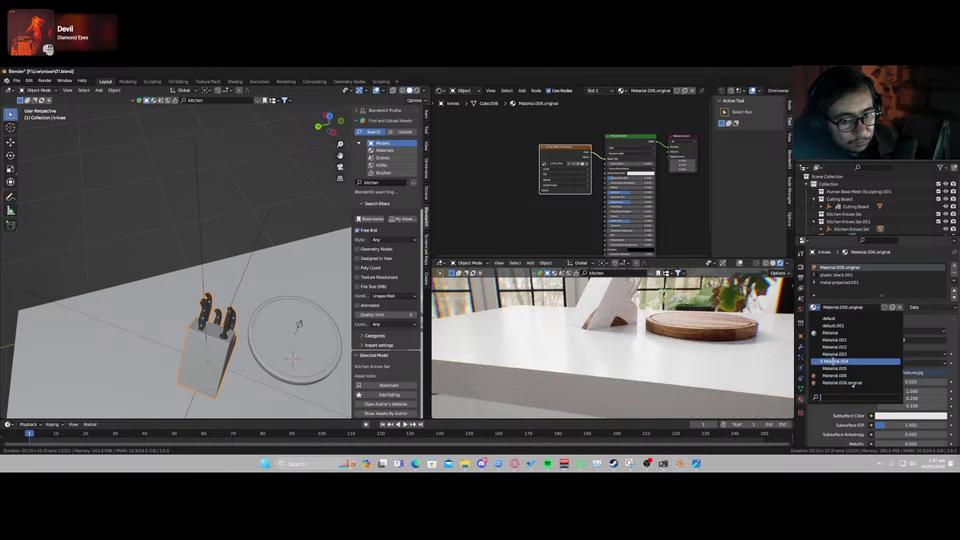
pyautogui.click(835, 376)
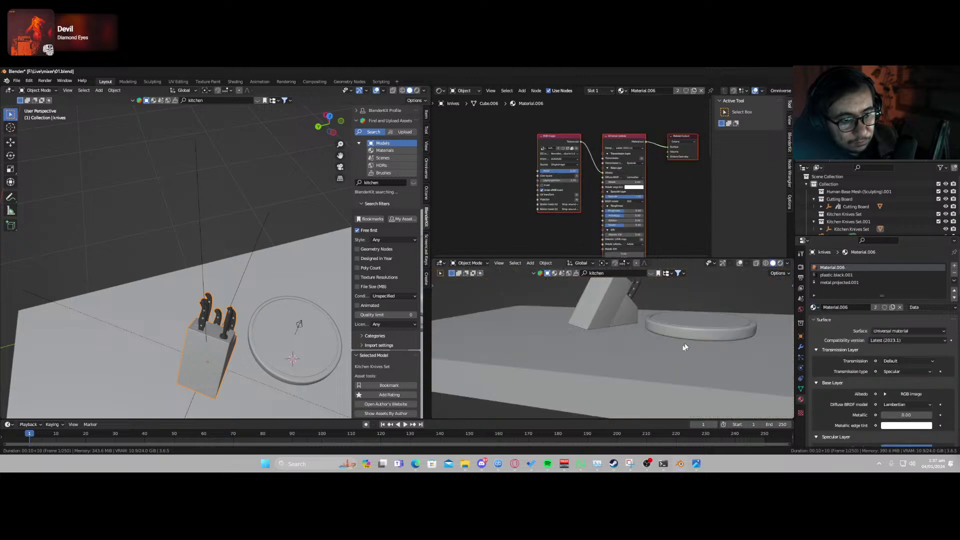
pyautogui.press('z')
pyautogui.click(661, 322)
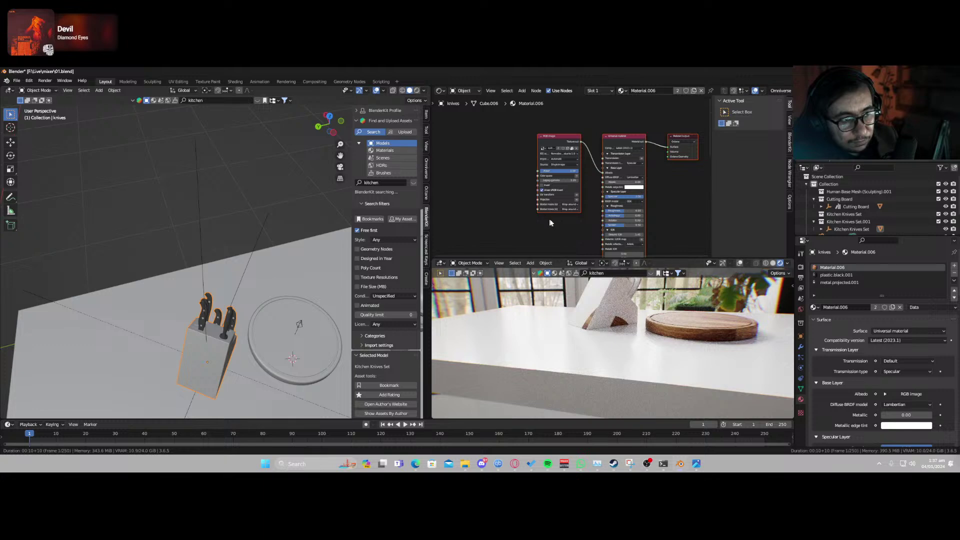
# Add a 3D transformation to the RGB image's UV transform in Material.006 and adjust its scale to tile the texture.
pyautogui.scroll(2, 549, 225)
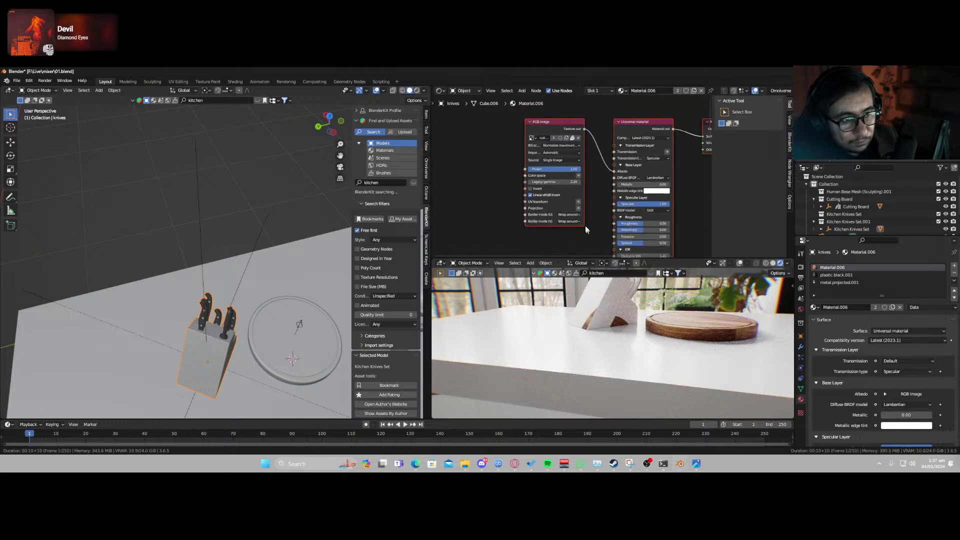
pyautogui.scroll(-5, 587, 230)
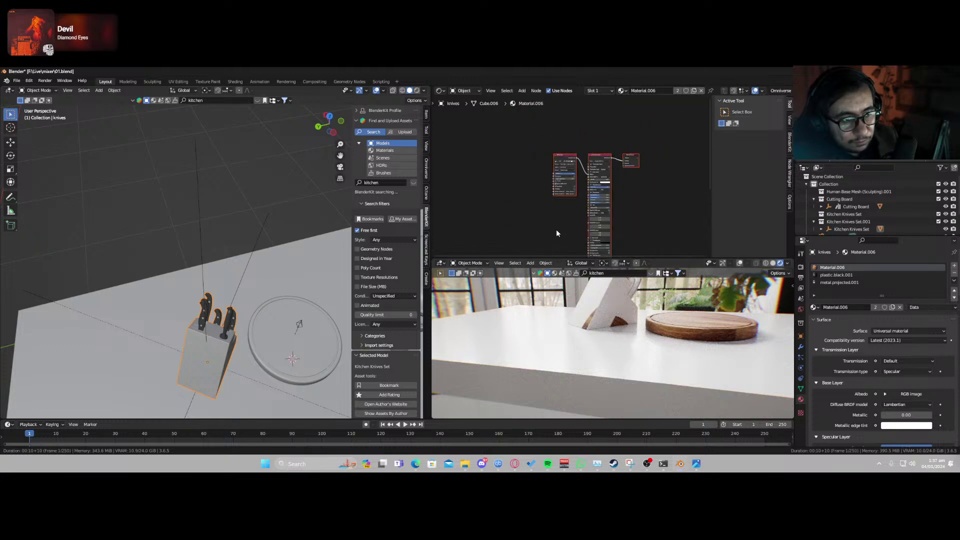
pyautogui.scroll(4, 557, 231)
pyautogui.click(577, 200)
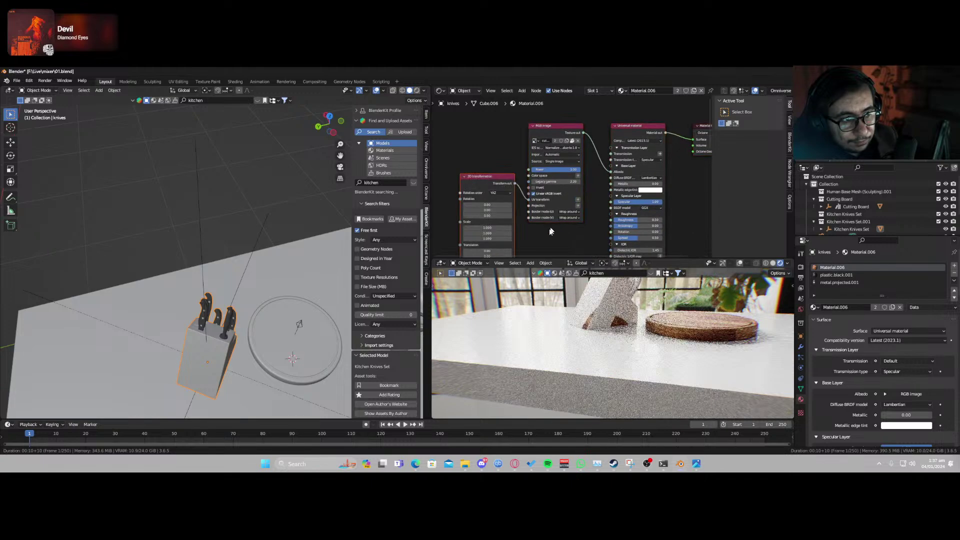
pyautogui.click(615, 182)
pyautogui.moveTo(560, 185); pyautogui.dragTo(549, 185)
pyautogui.moveTo(632, 149); pyautogui.dragTo(602, 214, button='middle')
pyautogui.scroll(3, 602, 214)
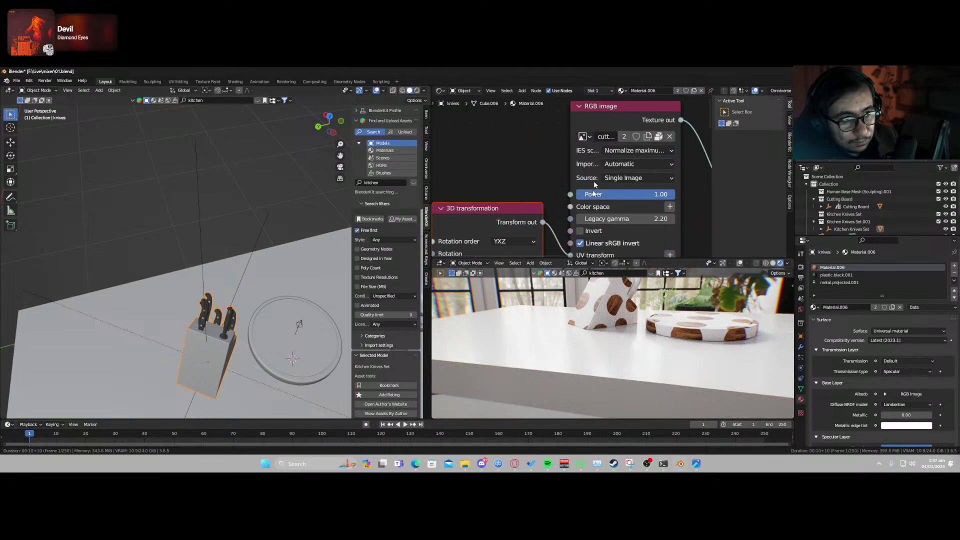
# Replace the RGB image texture in Material.006 with Wood_08_4K_Base_Color.jpg and frame the knives in the rendered view.
pyautogui.click(582, 137)
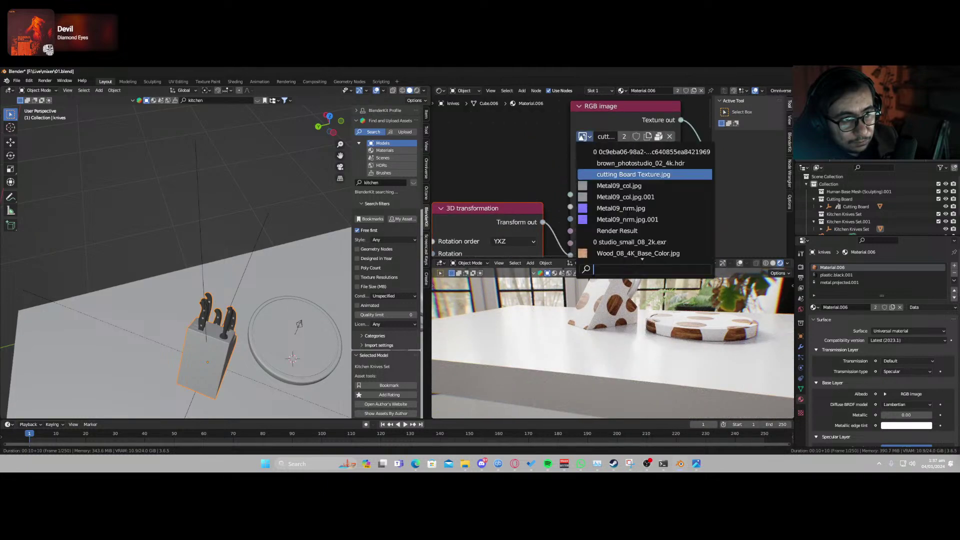
pyautogui.click(623, 255)
pyautogui.keyDown('shift'); pyautogui.moveTo(604, 319); pyautogui.dragTo(602, 388, button='middle'); pyautogui.keyUp('shift')
pyautogui.scroll(4, 596, 334)
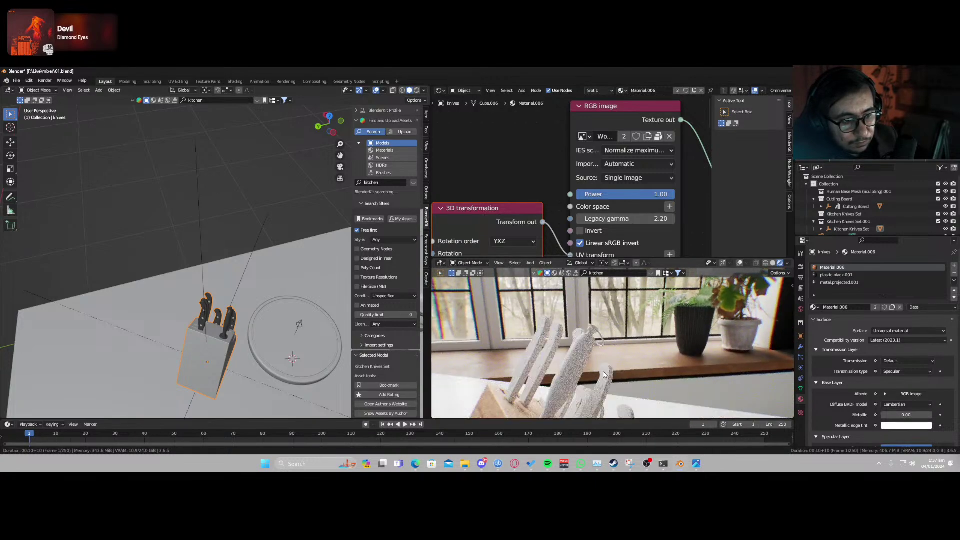
# Replace all shader nodes of the plastic.black.001 material with an Octane Universal material.
pyautogui.click(845, 275)
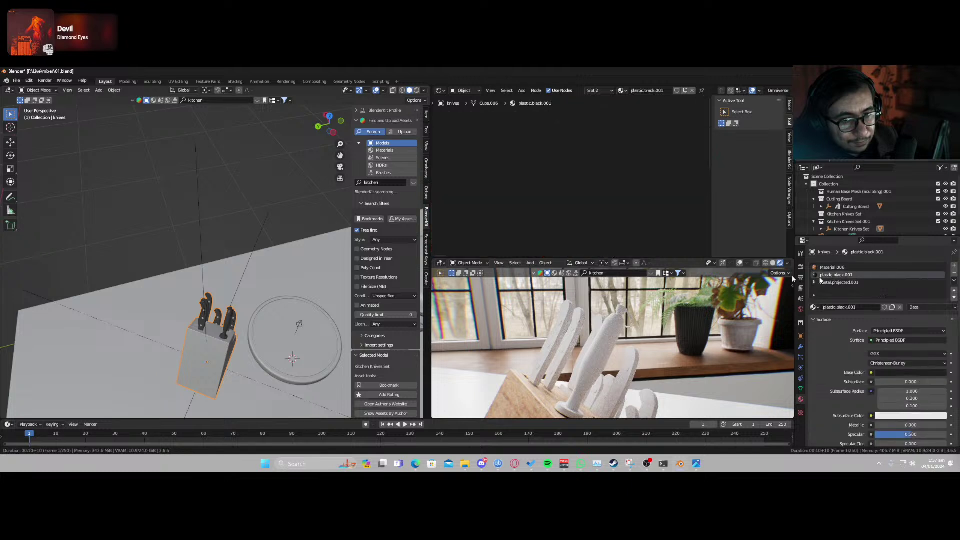
pyautogui.scroll(-3, 606, 175)
pyautogui.scroll(-1, 628, 200)
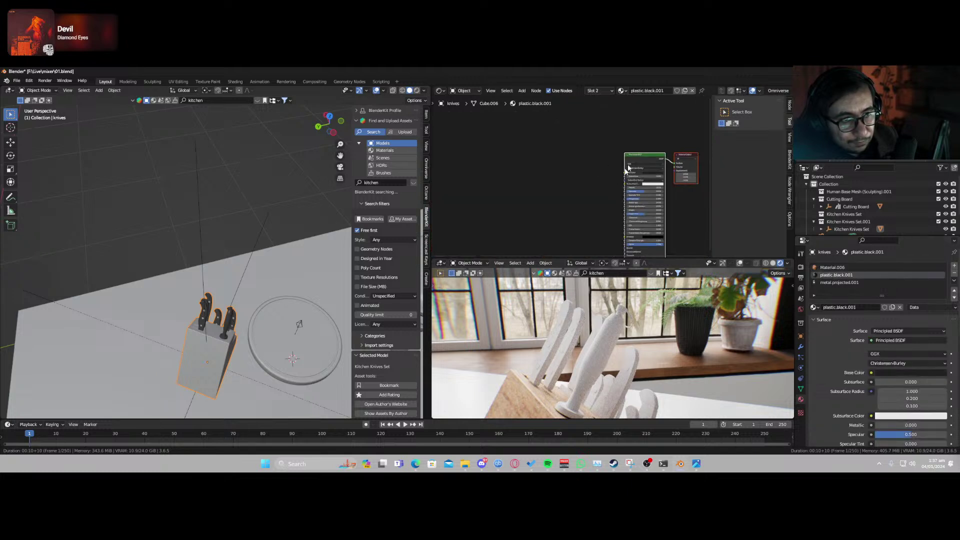
pyautogui.press('a')
pyautogui.press('x')
pyautogui.hotkey('shift', 'a')
pyautogui.click(640, 156)
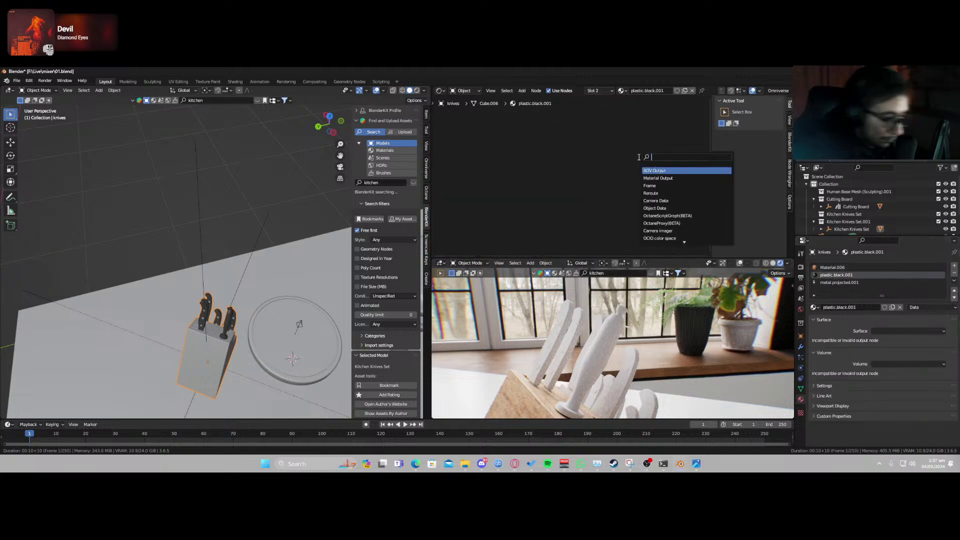
pyautogui.write('univer')
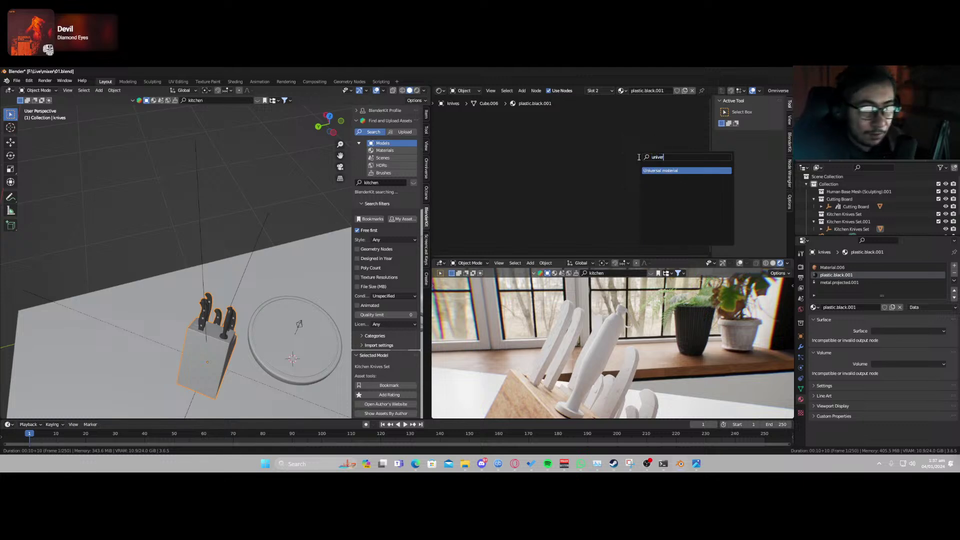
pyautogui.click(660, 170)
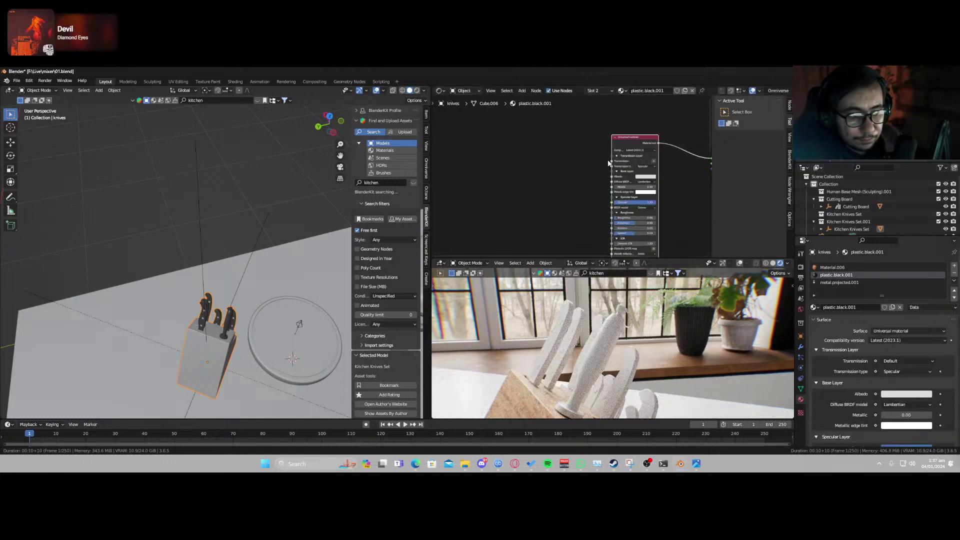
# Set the Universal material's albedo to near black and its roughness to 1.00 for the knife handles.
pyautogui.click(664, 177)
pyautogui.click(702, 136)
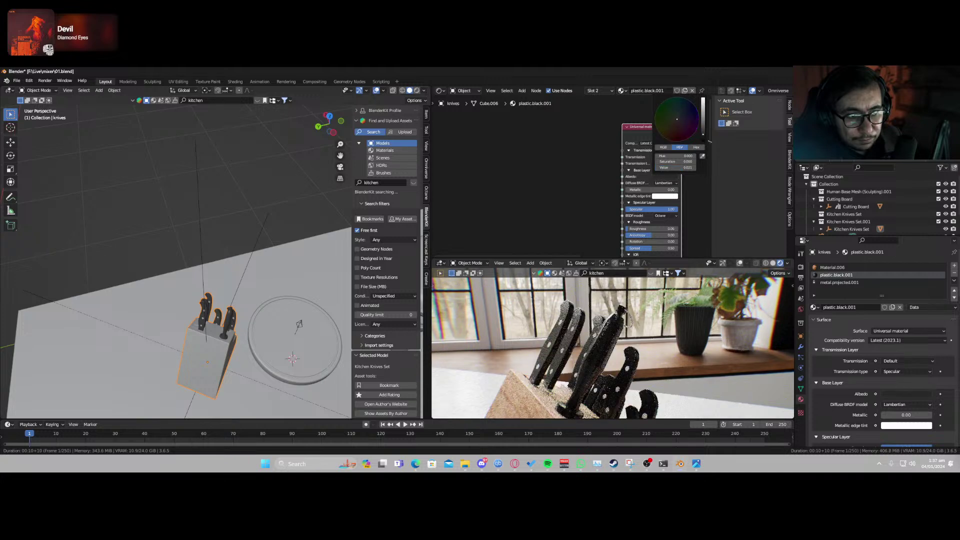
pyautogui.moveTo(636, 231); pyautogui.dragTo(693, 231)
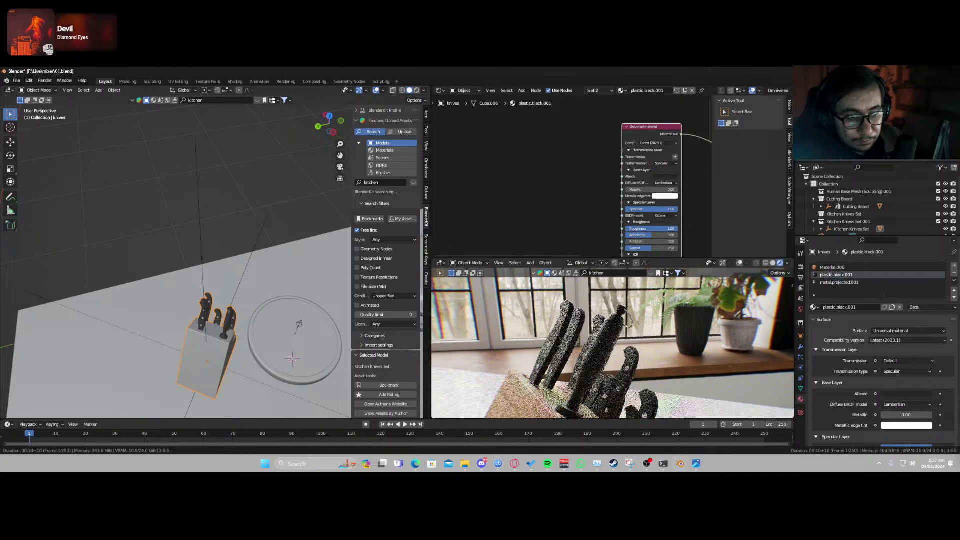
# Set the thin film layer's film width to 1.00 in the plastic.black.001 Universal material.
pyautogui.scroll(3, 593, 234)
pyautogui.moveTo(597, 185); pyautogui.dragTo(521, 149, button='middle')
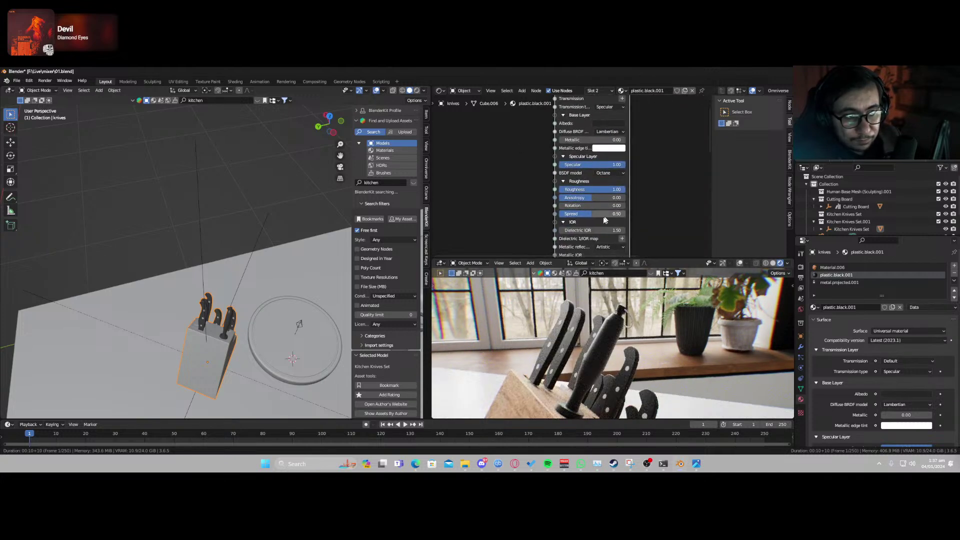
pyautogui.moveTo(575, 198); pyautogui.dragTo(600, 198)
pyautogui.moveTo(601, 213); pyautogui.dragTo(540, 197, button='middle')
pyautogui.moveTo(552, 191); pyautogui.dragTo(575, 191)
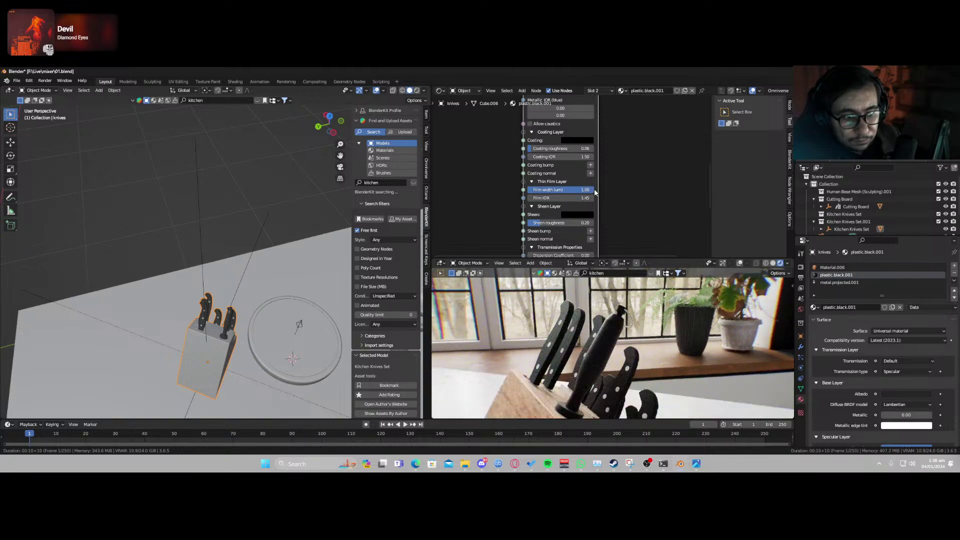
# Replace all shader nodes of the metal.projected.001 material with an Octane Metallic material and save the file.
pyautogui.click(831, 284)
pyautogui.scroll(-3, 595, 160)
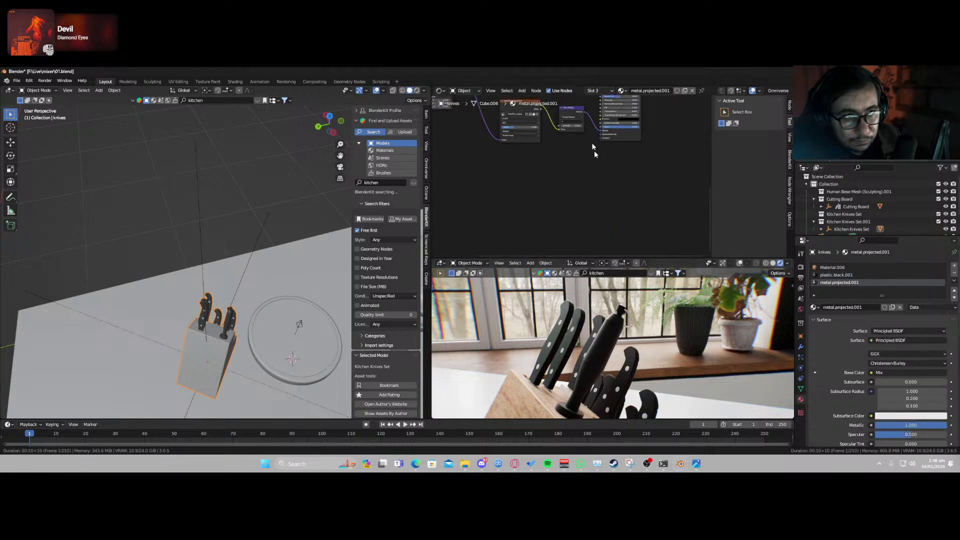
pyautogui.moveTo(500, 141); pyautogui.dragTo(600, 197)
pyautogui.press('x')
pyautogui.hotkey('shift', 'a')
pyautogui.write('me')
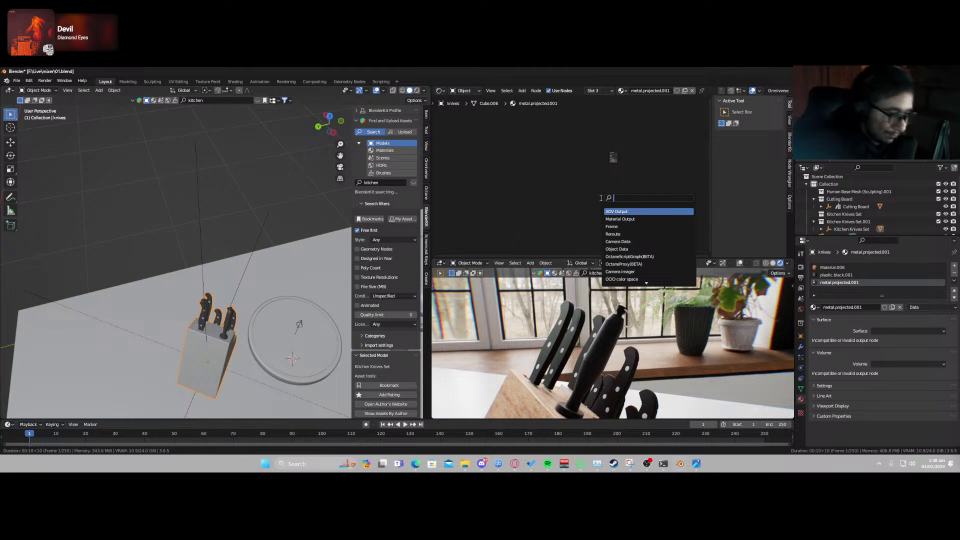
pyautogui.write('tal')
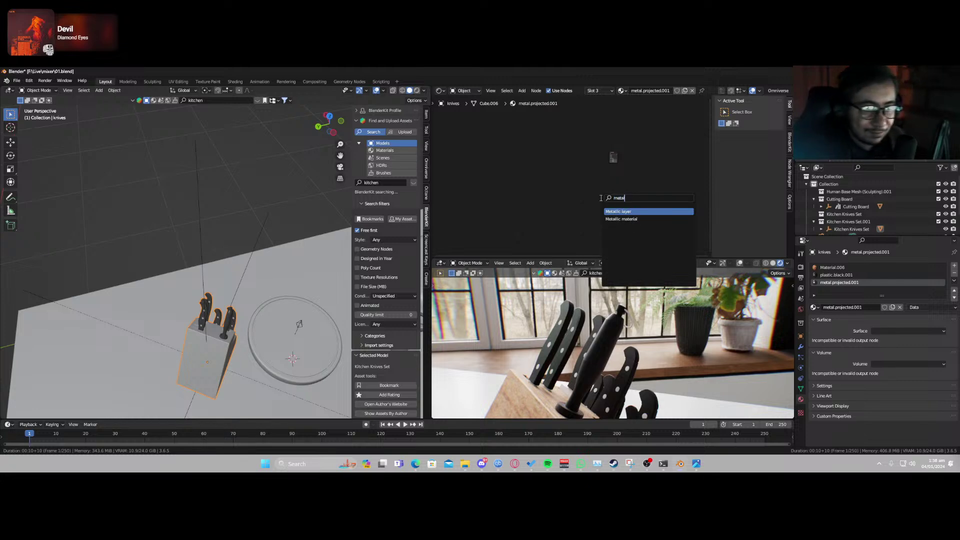
pyautogui.press('Down')
pyautogui.press('Return')
pyautogui.click(588, 153)
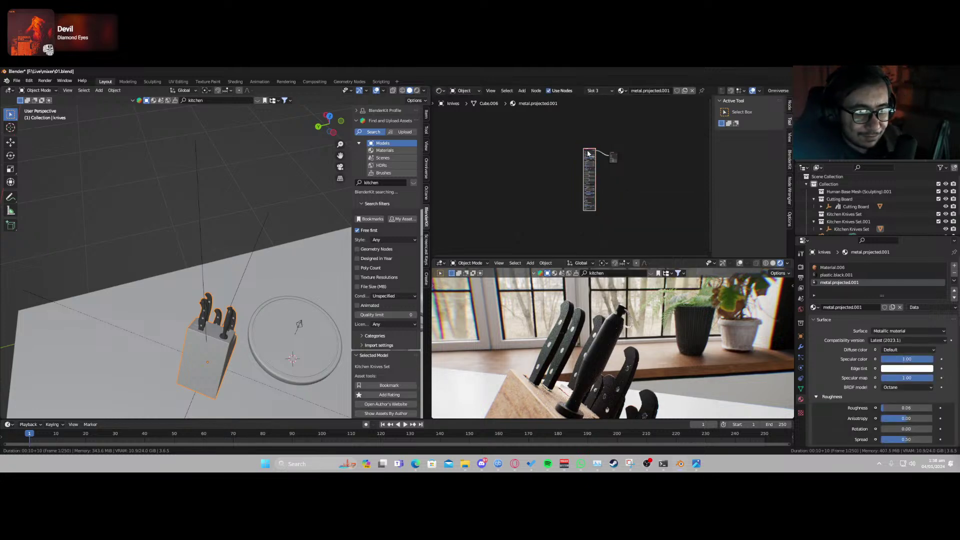
pyautogui.hotkey('ctrl', 's')
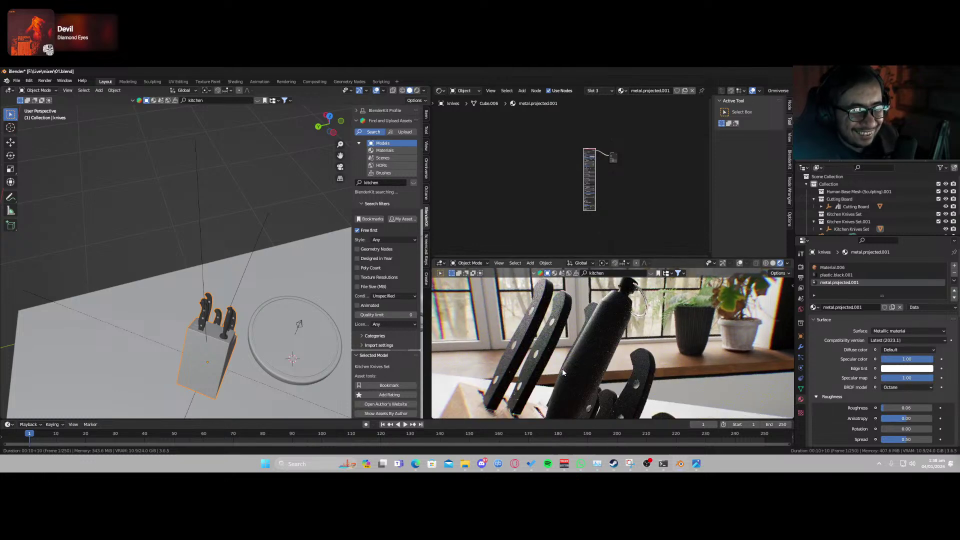
# Move the Kitchen Knives Set about 0.16 m across the countertop without changing its height.
pyautogui.moveTo(645, 317); pyautogui.dragTo(635, 329, button='middle')
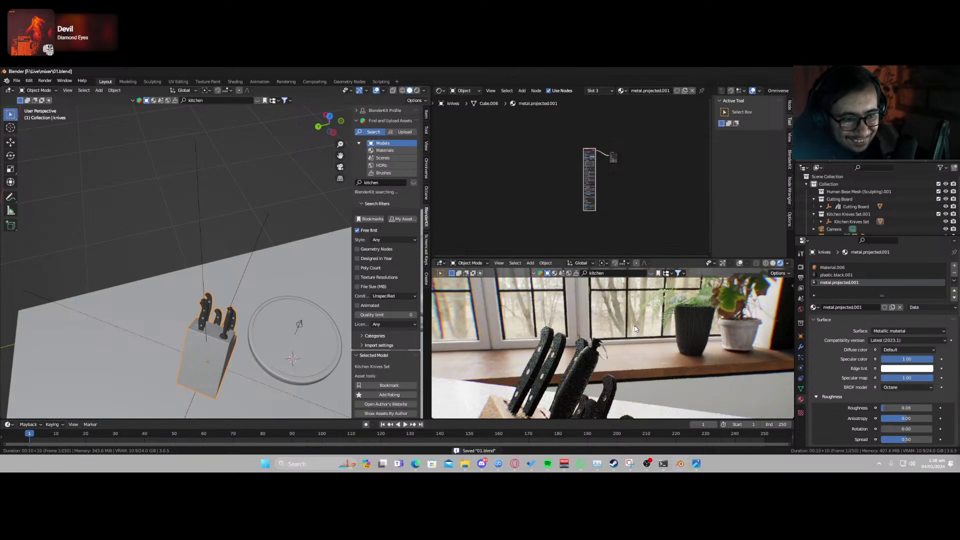
pyautogui.press('KP_0')
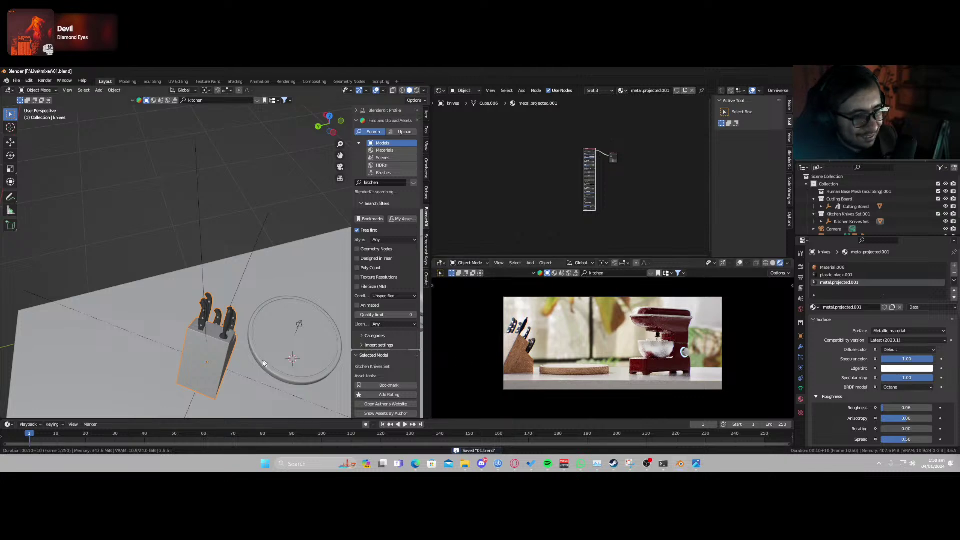
pyautogui.click(234, 301)
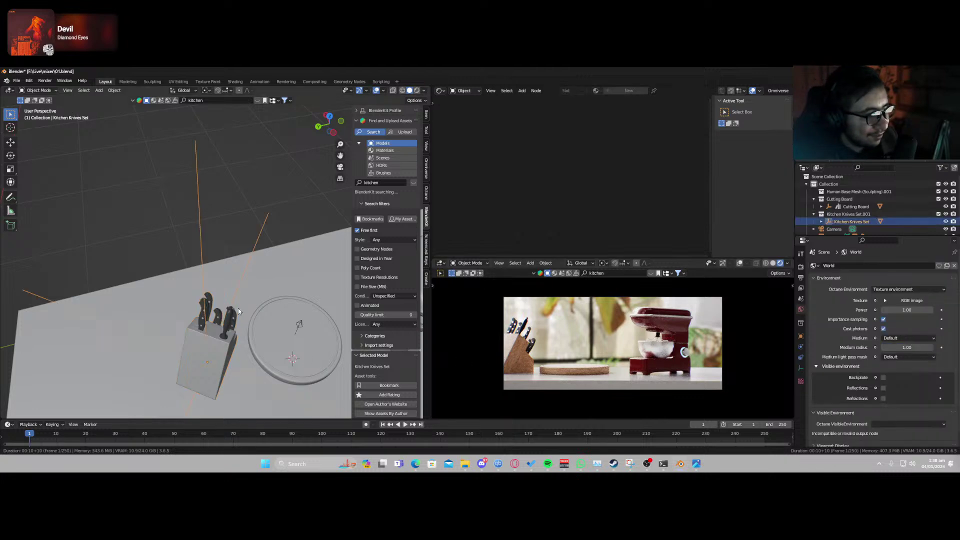
pyautogui.press('g')
pyautogui.hotkey('shift', 'z')
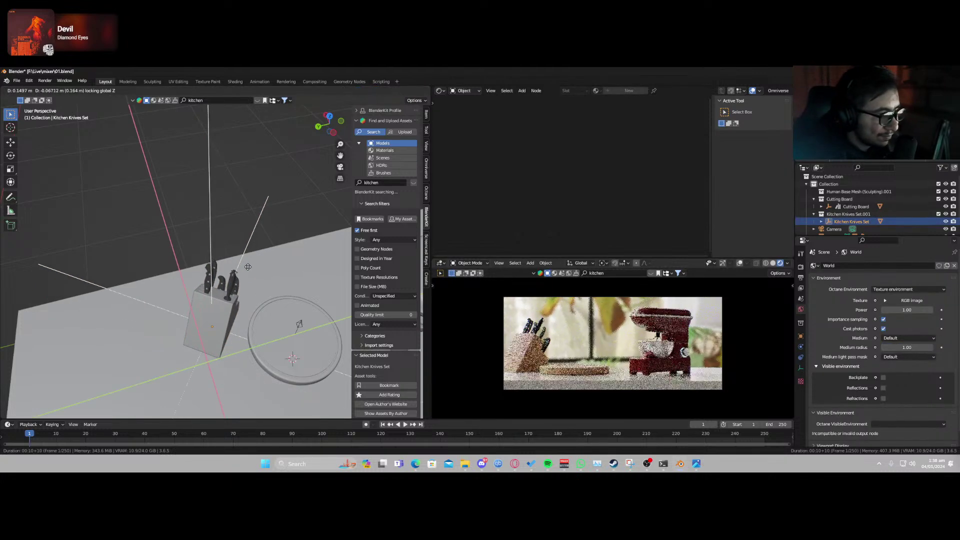
pyautogui.click(248, 267)
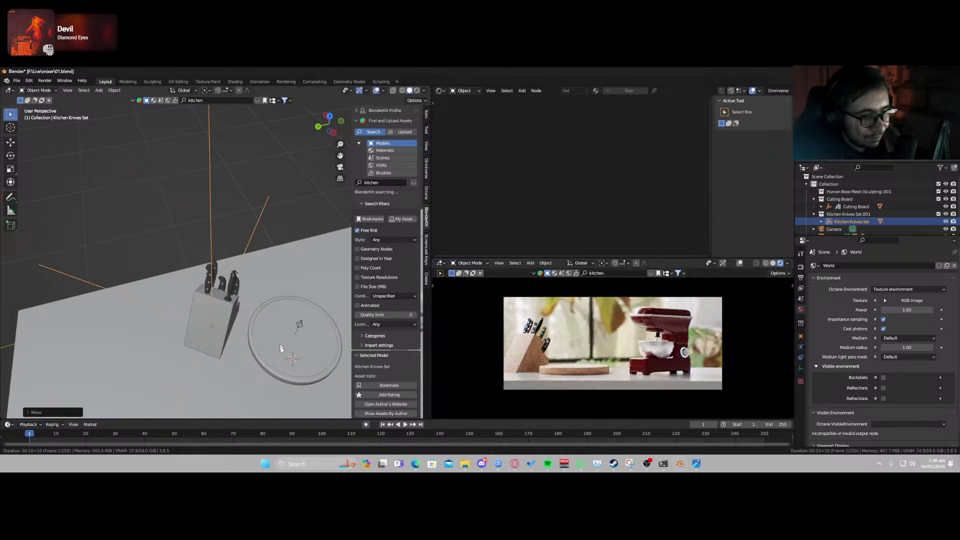
# Move the cutting board across the countertop in top view, closer to the mixer, and save the file.
pyautogui.click(299, 344)
pyautogui.click(296, 326)
pyautogui.hotkey('shift', 'z')
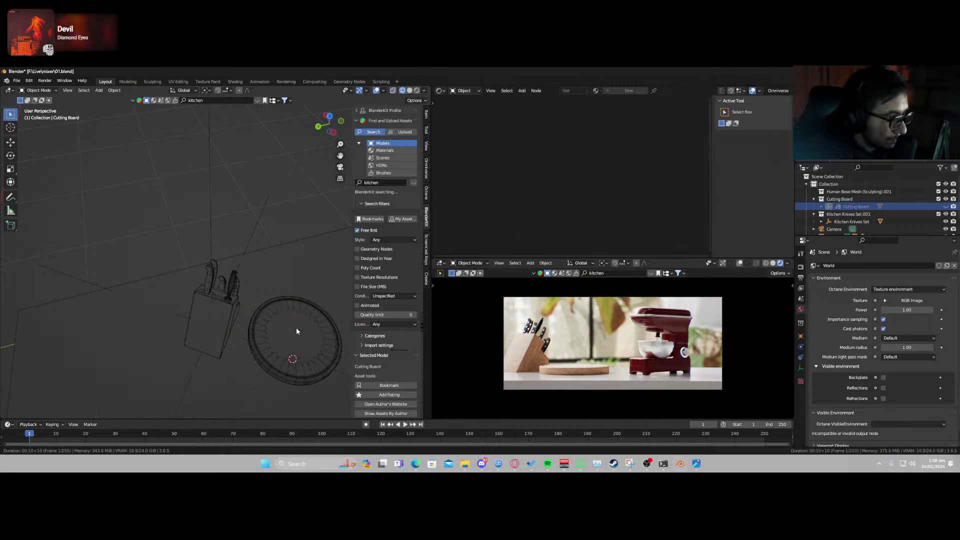
pyautogui.hotkey('shift', 'z')
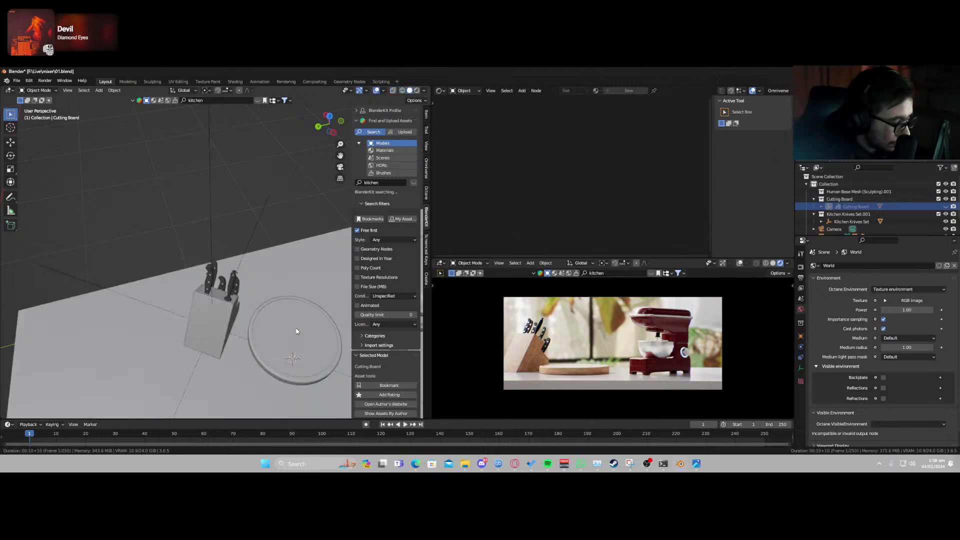
pyautogui.click(295, 328)
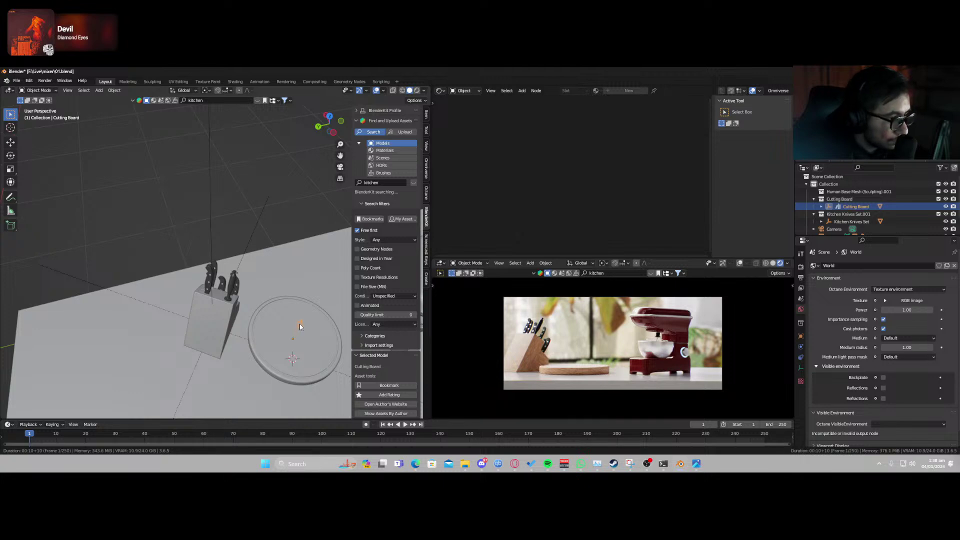
pyautogui.press('KP_7')
pyautogui.press('g')
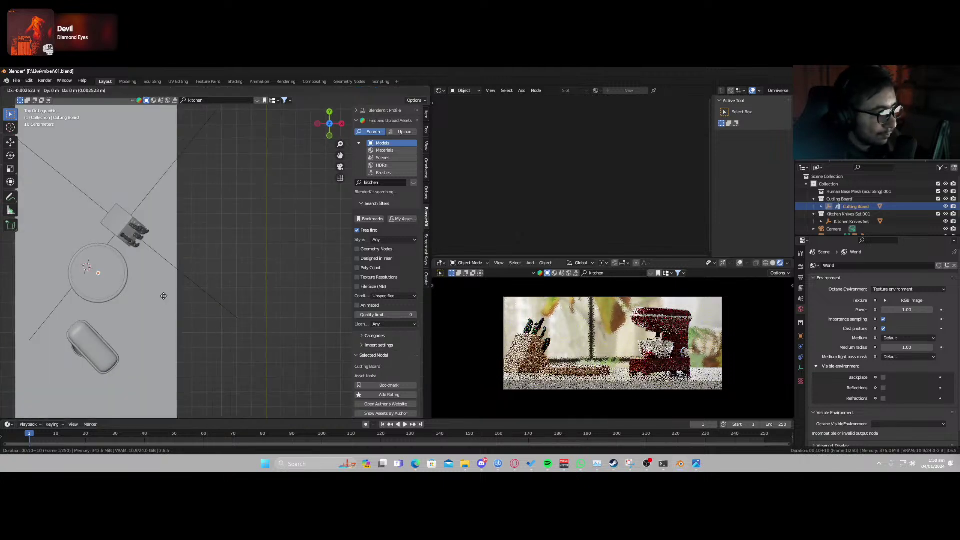
pyautogui.click(166, 311)
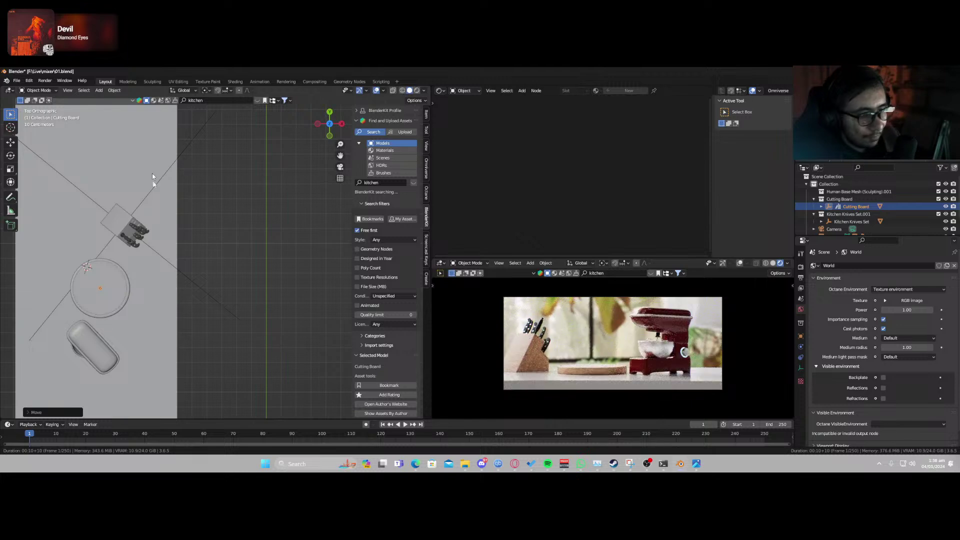
pyautogui.hotkey('ctrl', 's')
# Slide the Kitchen Knives Set along the countertop towards the cutting board, keeping its height, and save the file.
pyautogui.press('KP_0')
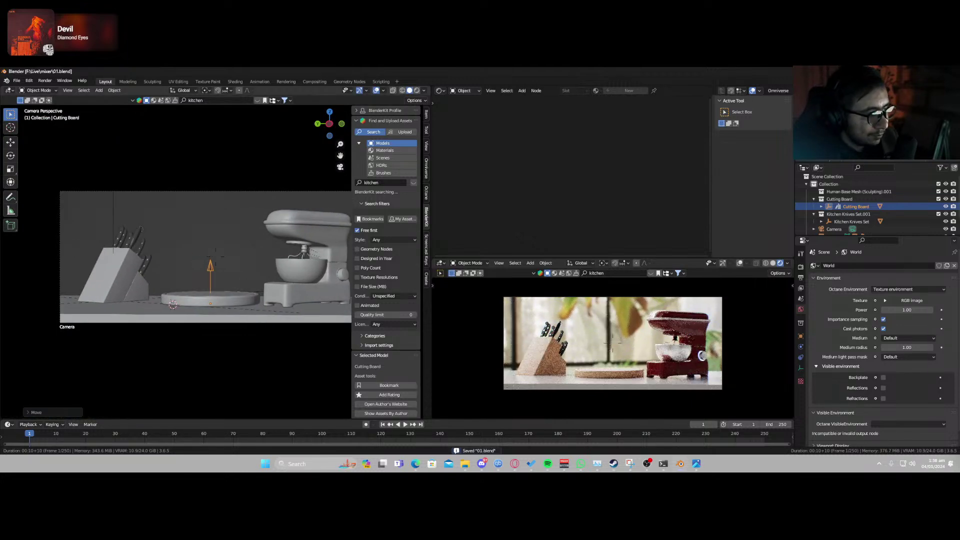
pyautogui.moveTo(295, 288); pyautogui.dragTo(213, 310, button='middle')
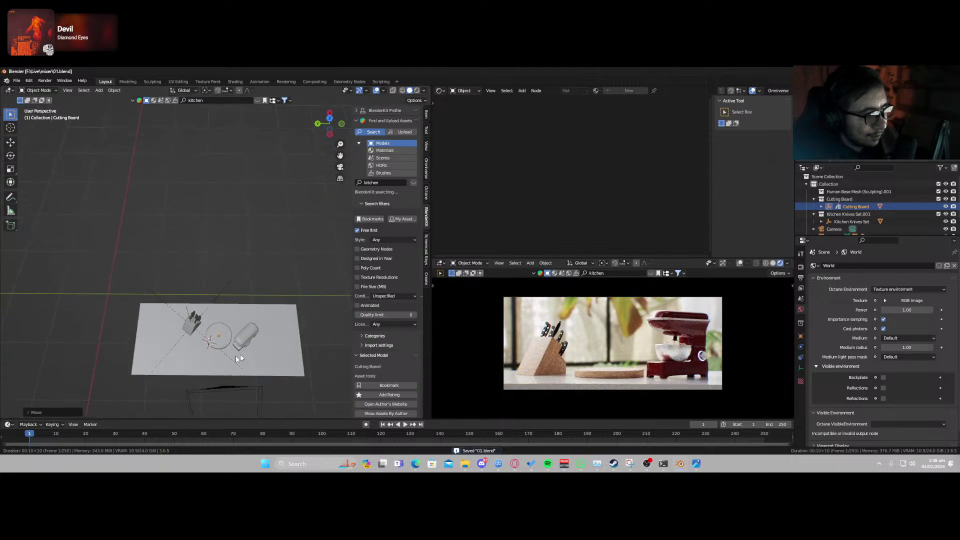
pyautogui.click(214, 303)
pyautogui.press('g')
pyautogui.hotkey('shift', 'z')
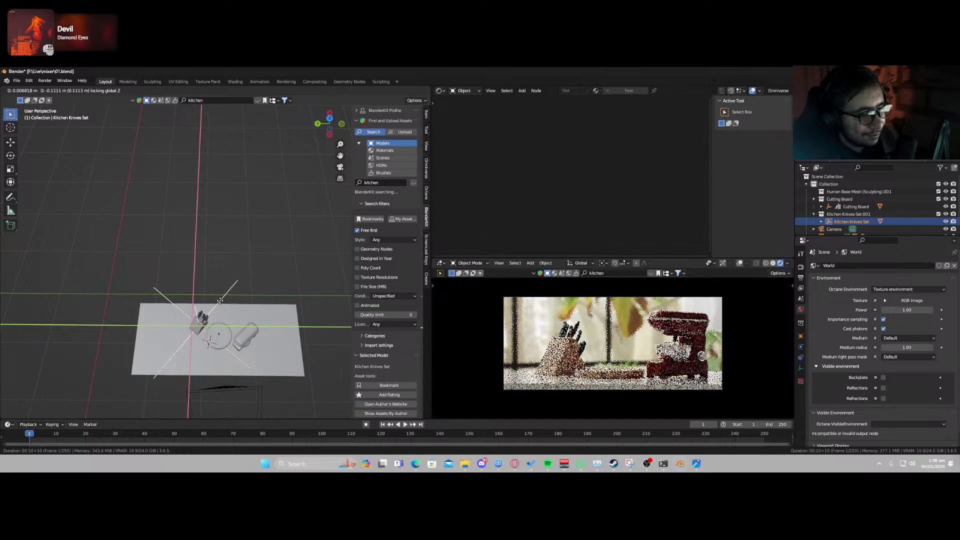
pyautogui.click(223, 325)
pyautogui.hotkey('ctrl', 's')
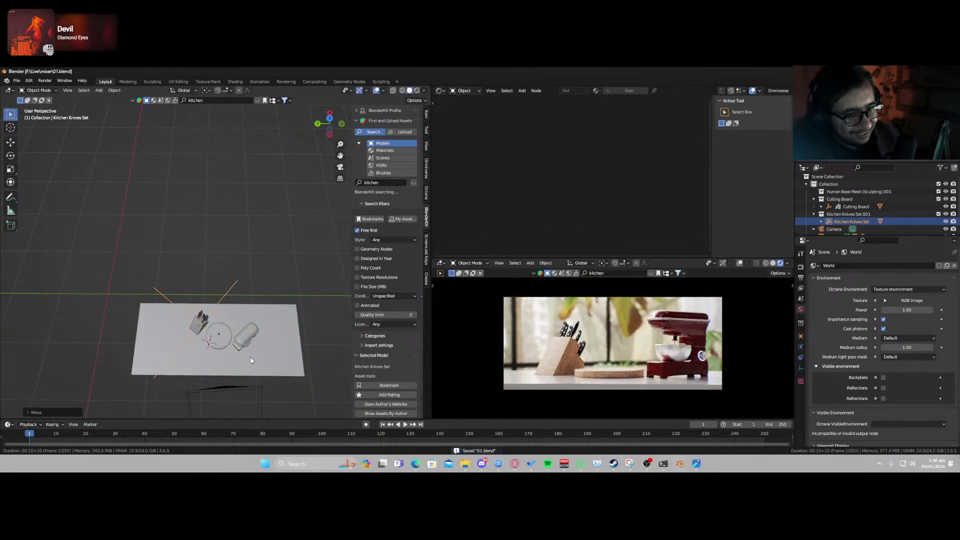
# Slide the Kitchen Knives Set back away from the cutting board and rotate it slightly around the global Z axis.
pyautogui.press('g')
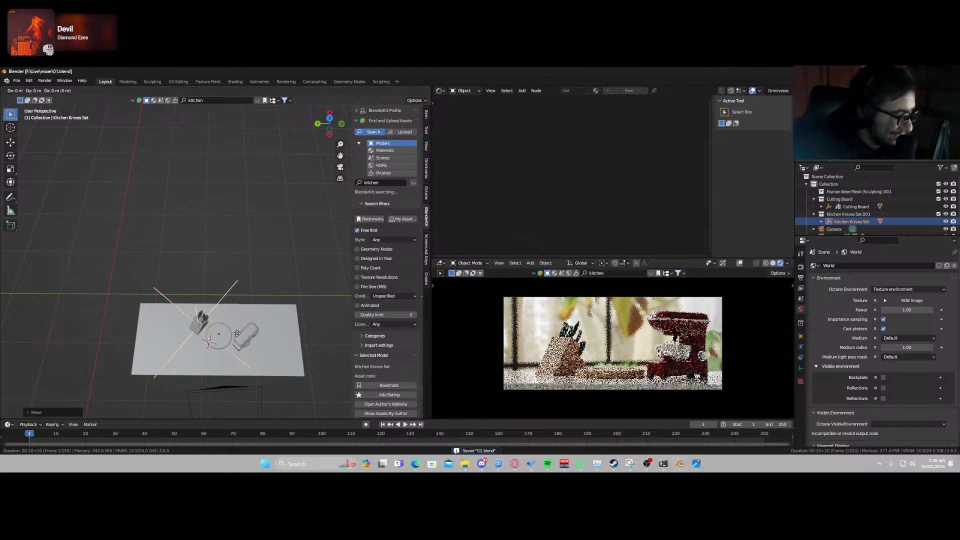
pyautogui.hotkey('shift', 'z')
pyautogui.click(224, 335)
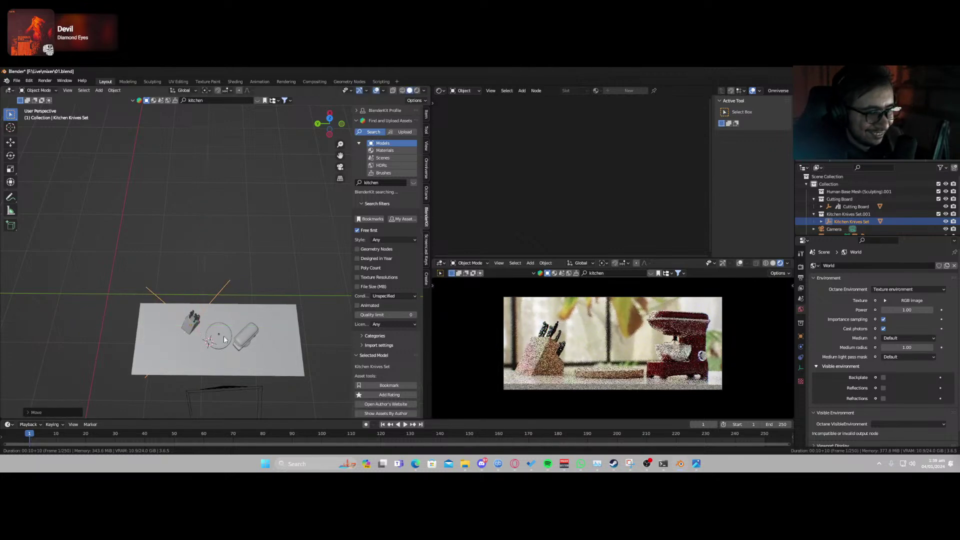
pyautogui.hotkey('ctrl', 's')
pyautogui.press('r')
pyautogui.press('z')
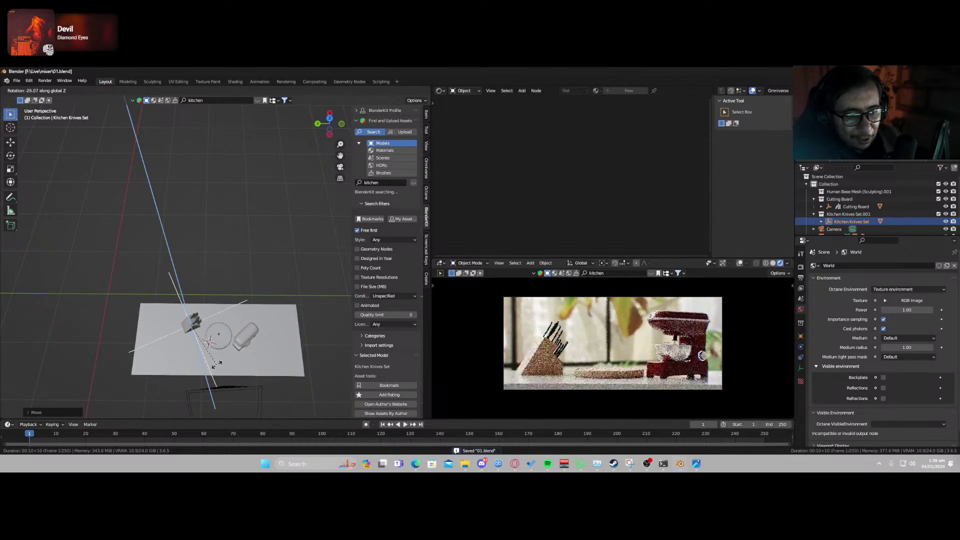
pyautogui.click(260, 354)
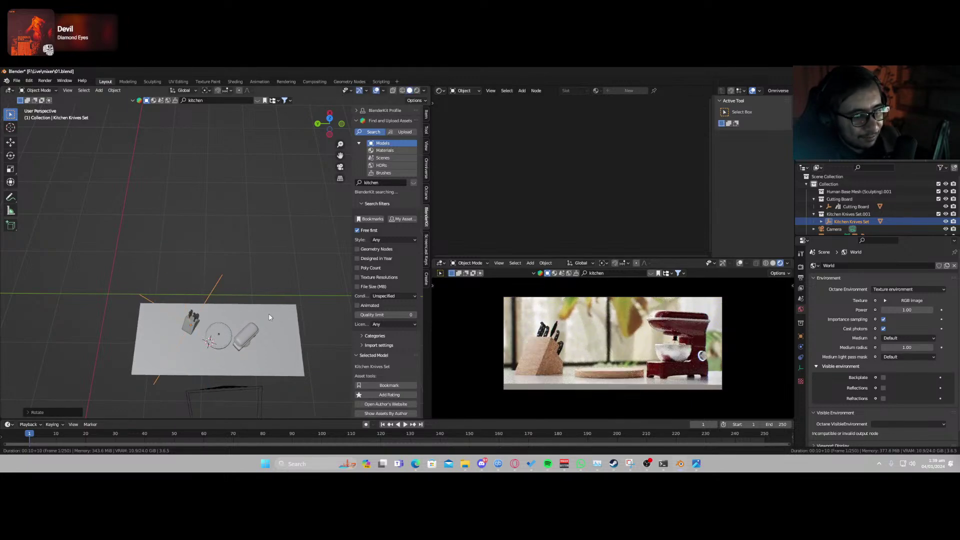
pyautogui.press('KP_0')
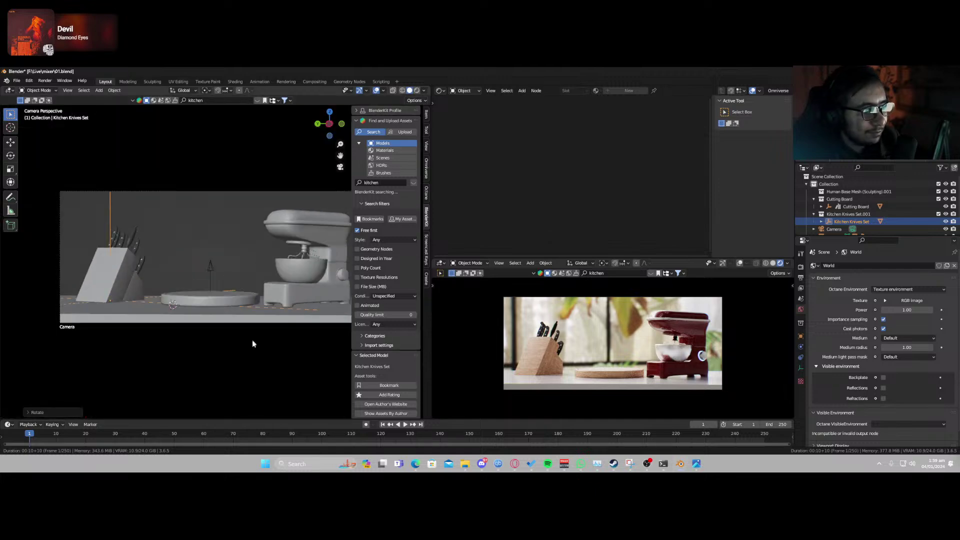
# Place the 3D cursor at the mixer's base and rotate the camera around it by about 13° on the global Z axis.
pyautogui.keyDown('shift'); pyautogui.rightClick(272, 306); pyautogui.keyUp('shift')
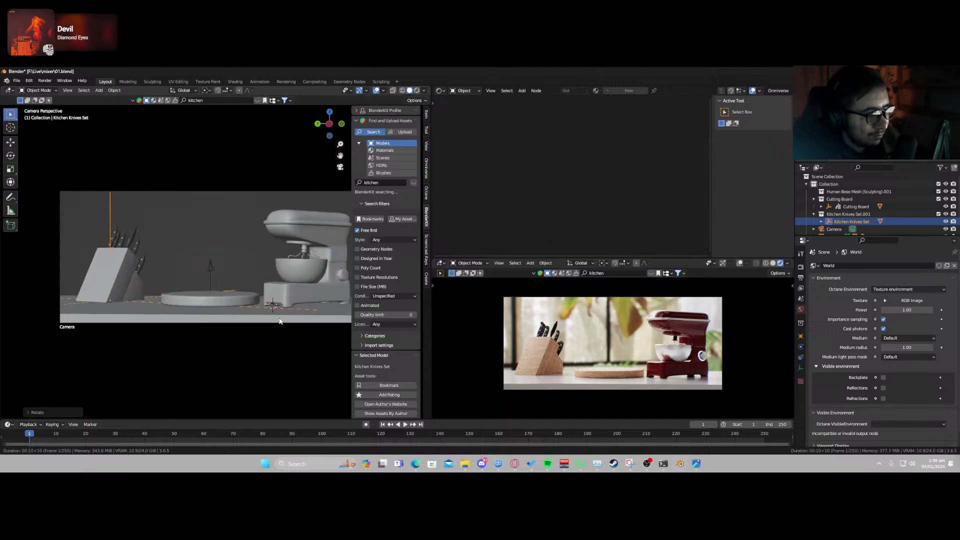
pyautogui.press('r')
pyautogui.press('z')
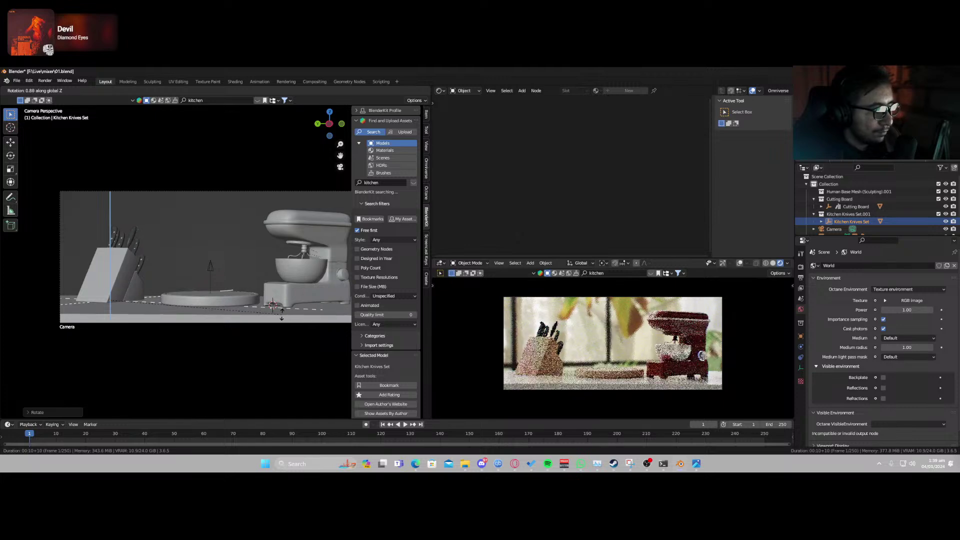
pyautogui.click(282, 314)
pyautogui.click(194, 91)
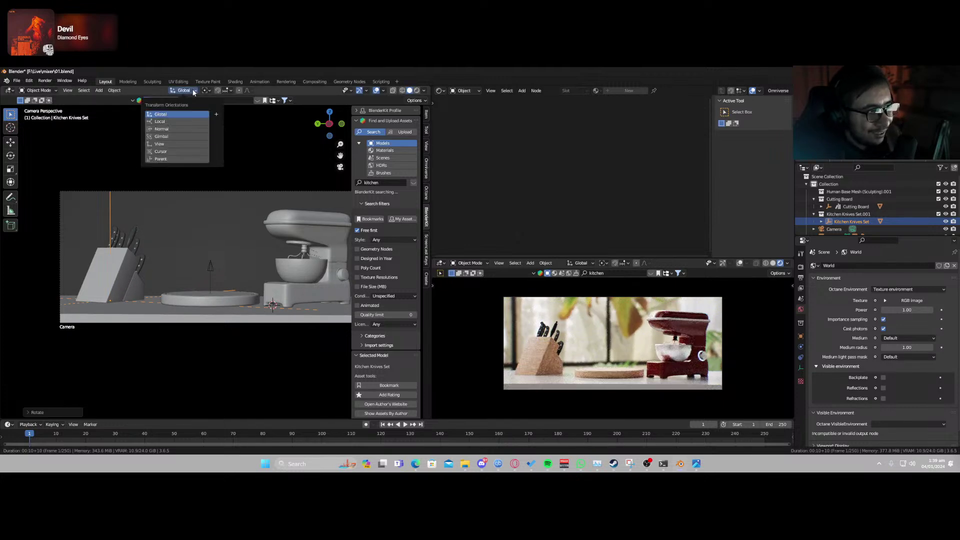
pyautogui.click(256, 323)
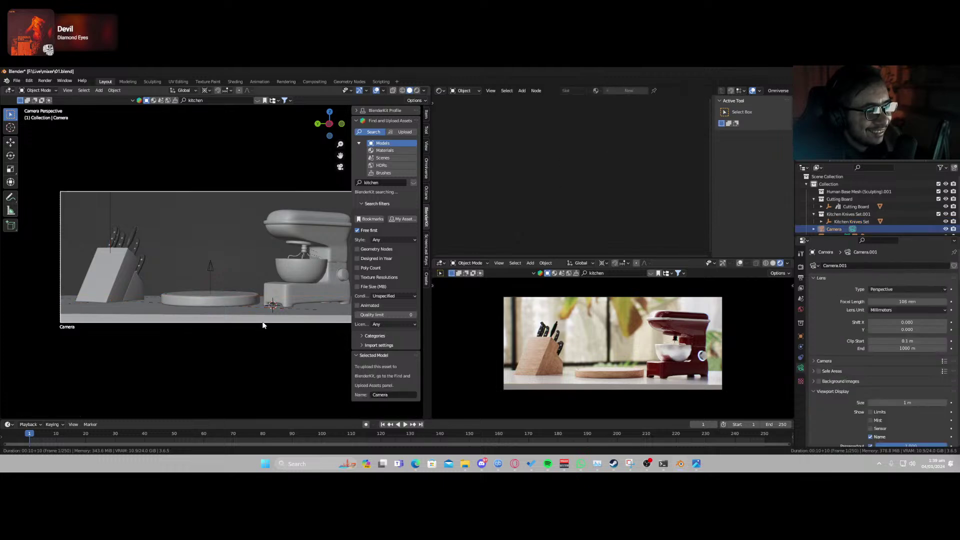
pyautogui.press('r')
pyautogui.press('z')
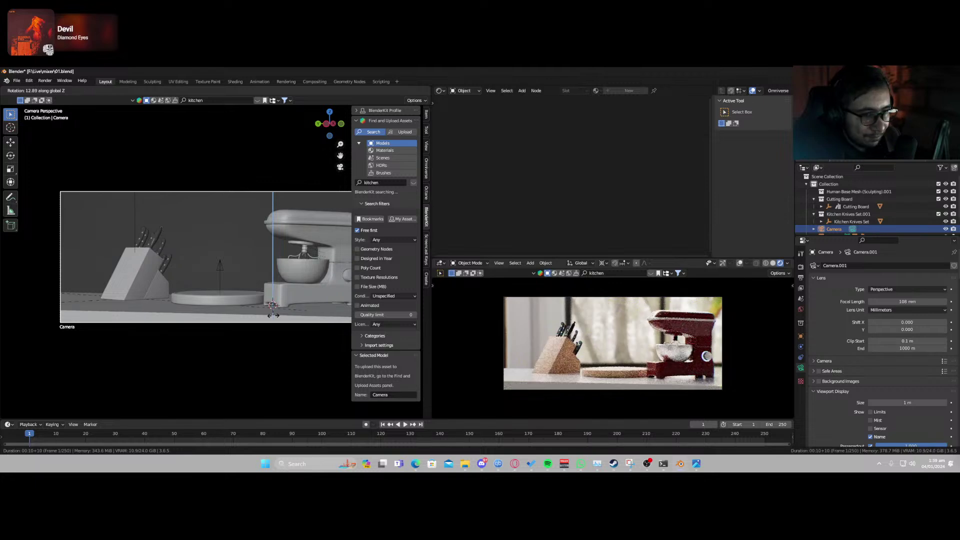
pyautogui.click(272, 318)
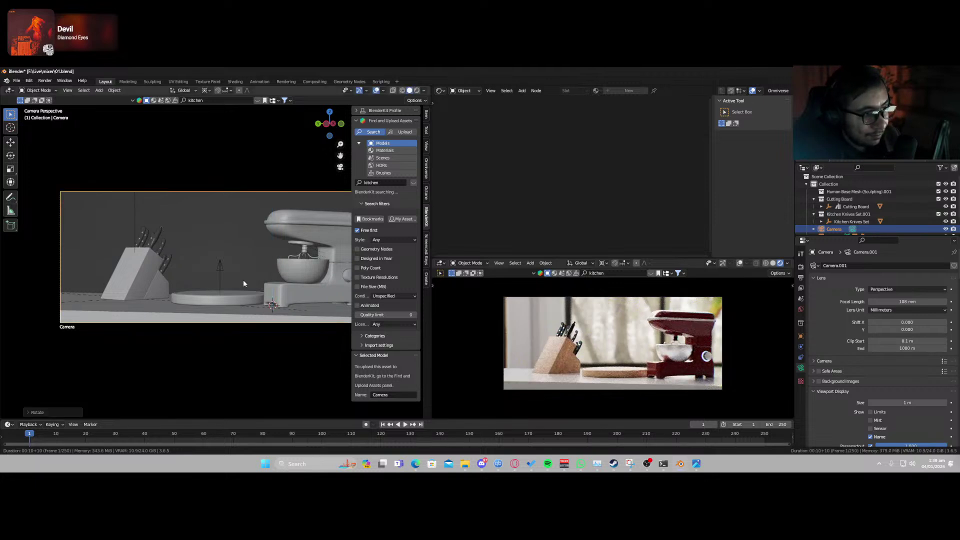
# Shift the camera slightly along its local X axis and save the file, dismissing the Internet Download Manager notice.
pyautogui.scroll(-1, 258, 287)
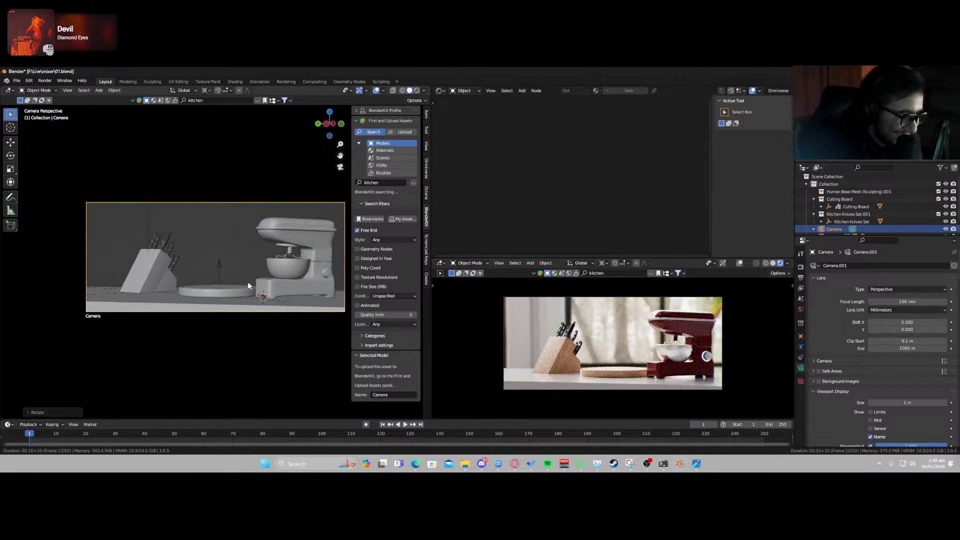
pyautogui.press('g')
pyautogui.press('x')
pyautogui.press('x')
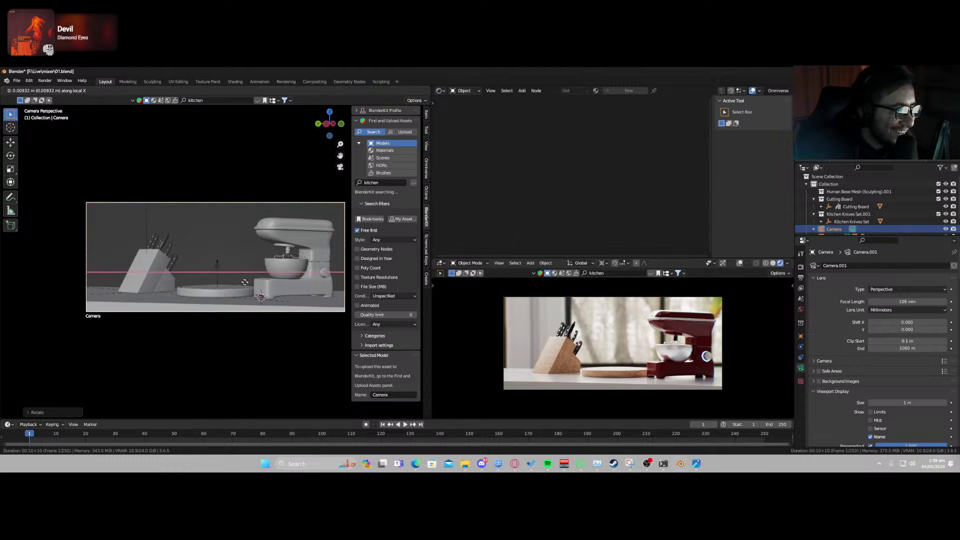
pyautogui.click(244, 283)
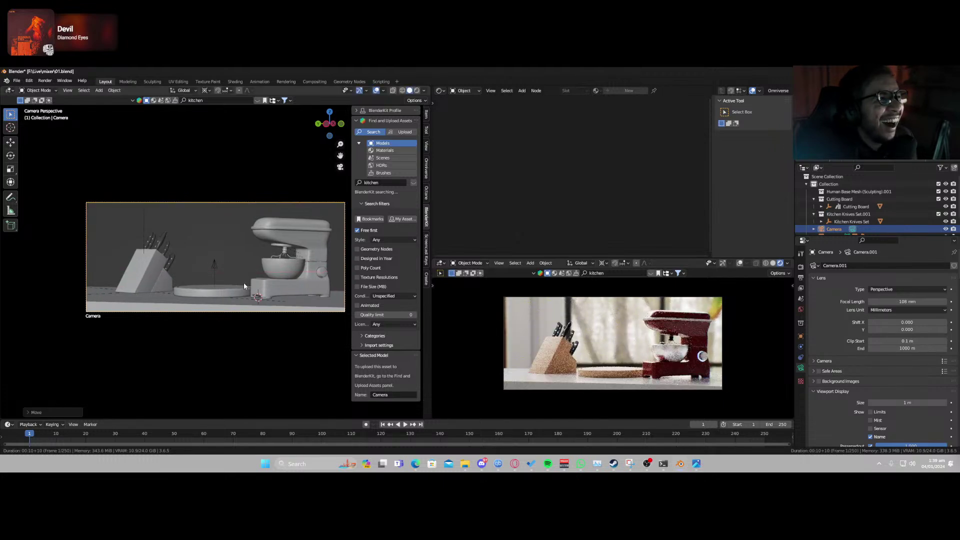
pyautogui.hotkey('ctrl', 's')
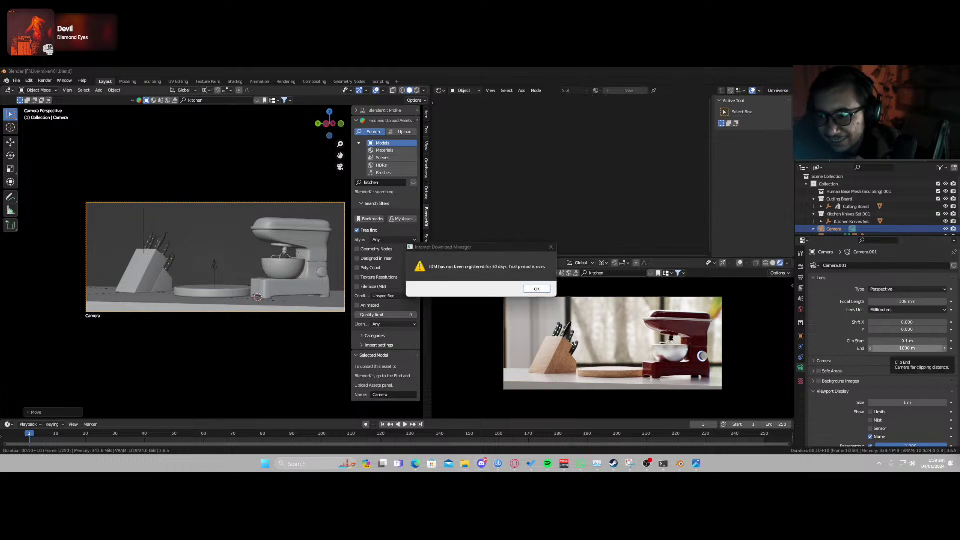
pyautogui.click(551, 247)
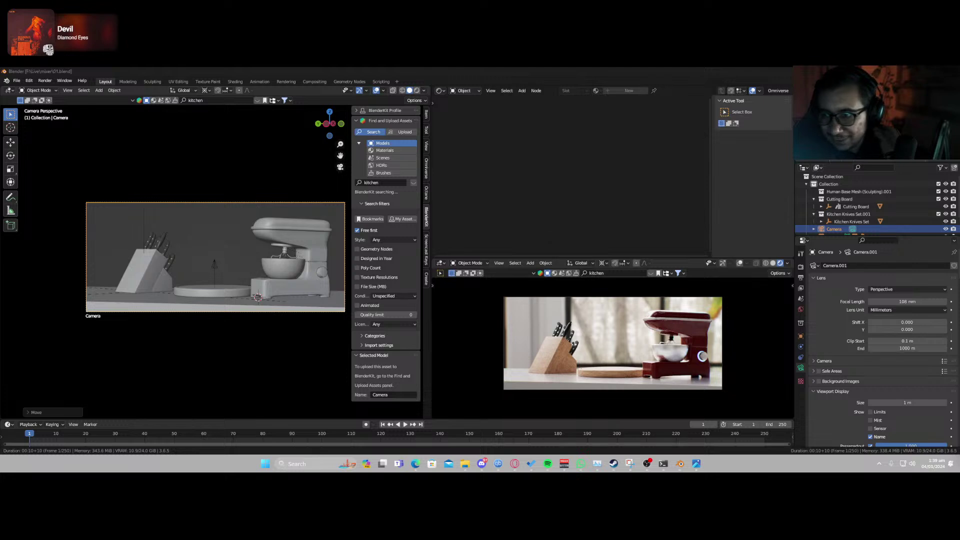
# Select the wooden cutting board, save the file and inspect the rendered preview up close.
pyautogui.click(599, 367)
pyautogui.hotkey('ctrl', 's')
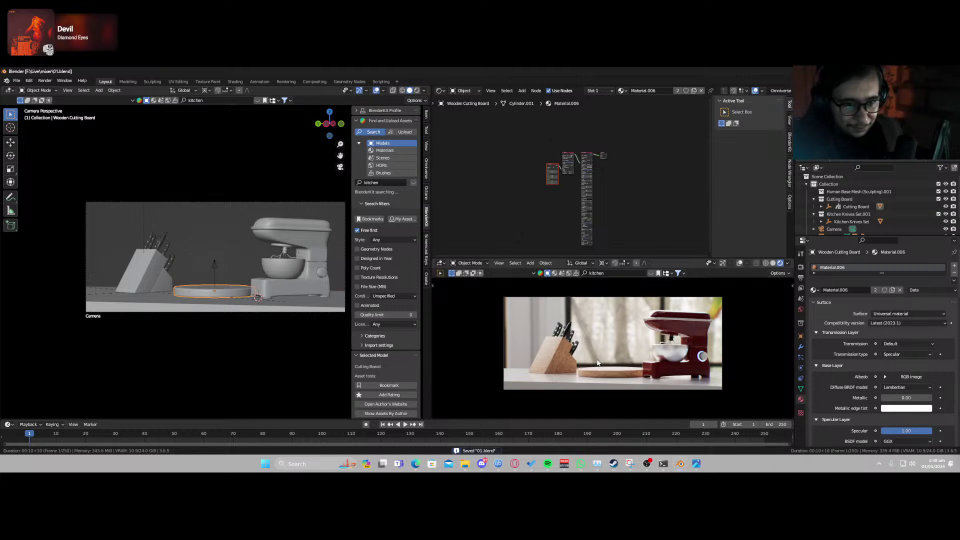
pyautogui.scroll(3, 658, 347)
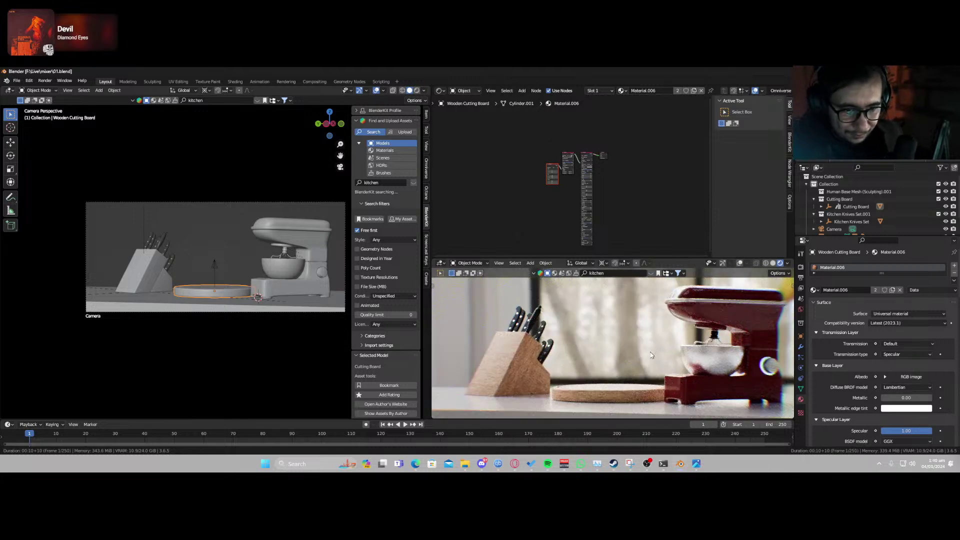
pyautogui.scroll(-3, 652, 355)
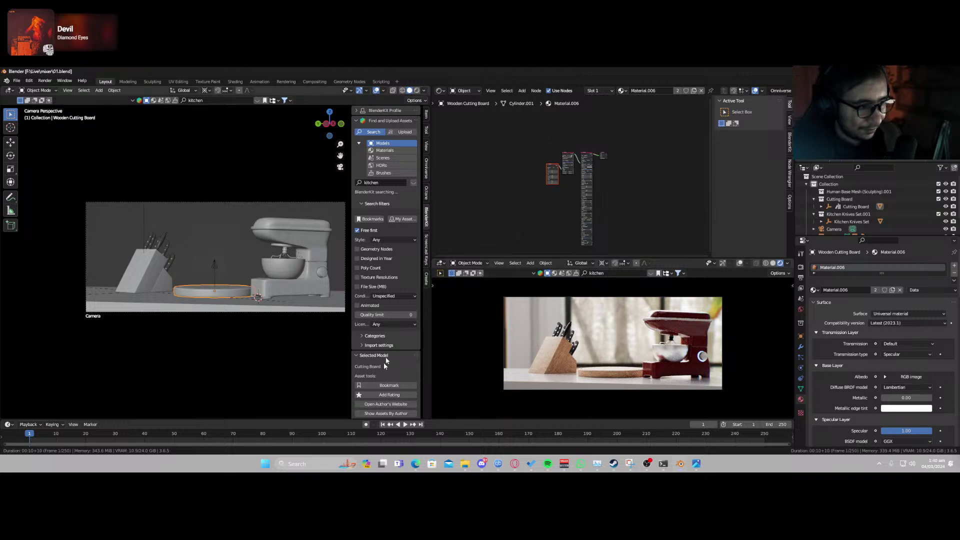
# Set the chromatic aberration in the Octane post-processing lens effects to 0.04 and check the rendered preview.
pyautogui.scroll(-1, 384, 356)
pyautogui.click(426, 192)
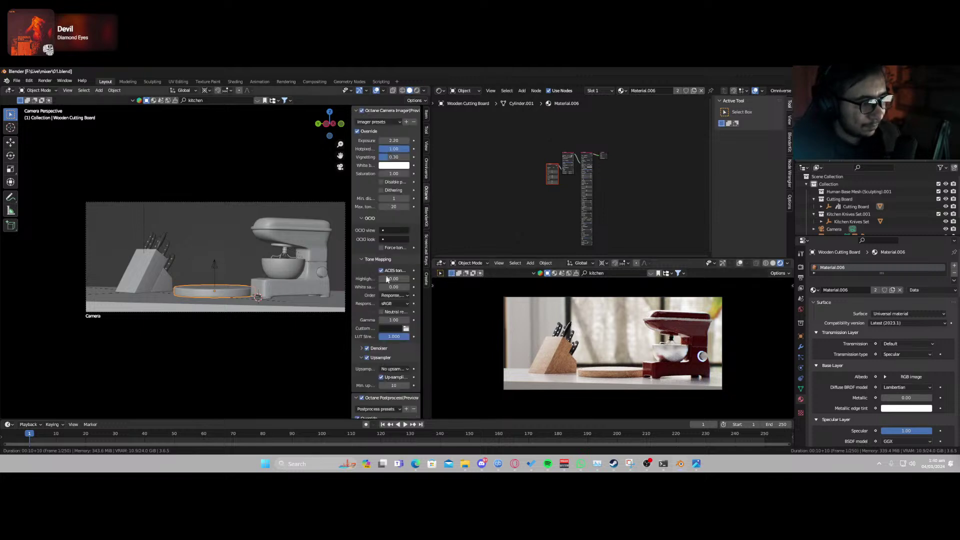
pyautogui.scroll(-10, 373, 306)
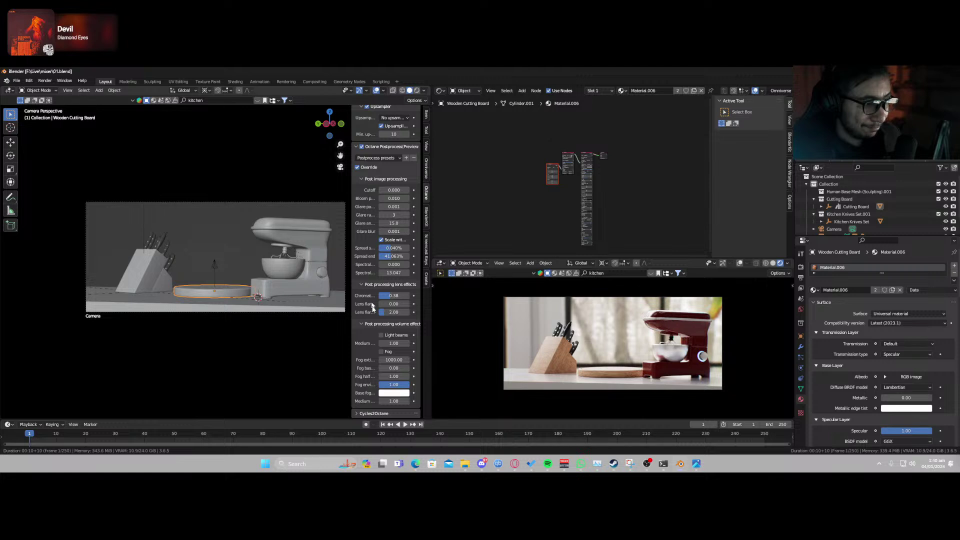
pyautogui.moveTo(394, 296); pyautogui.dragTo(381, 296)
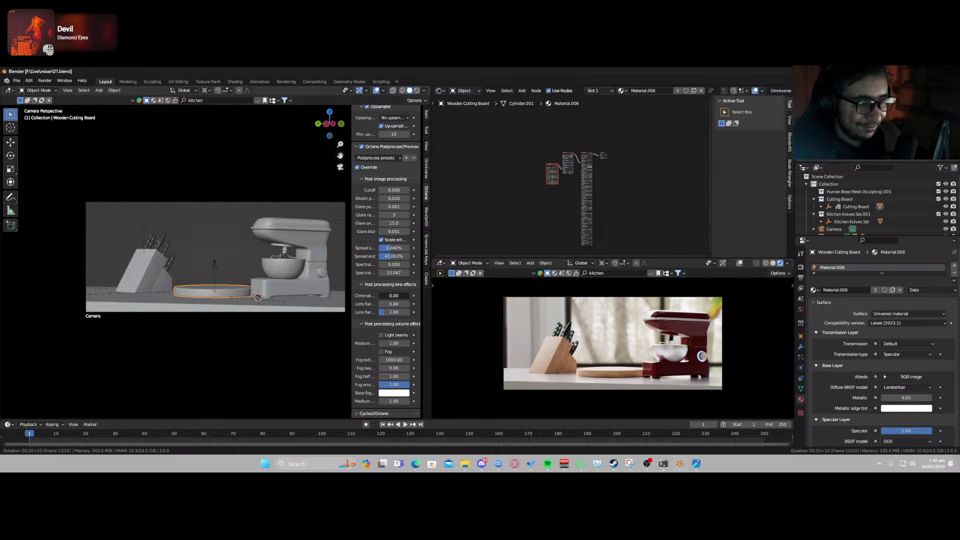
pyautogui.click(382, 296)
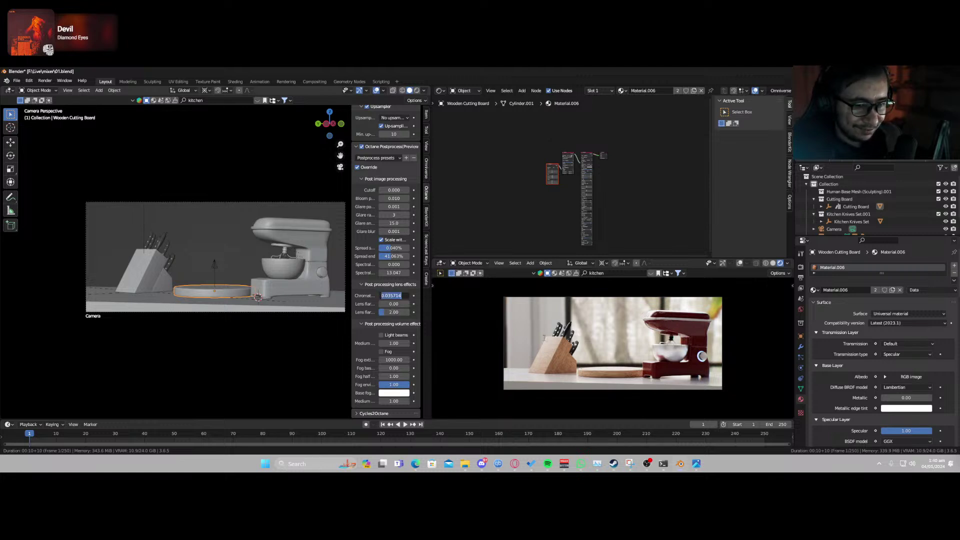
pyautogui.write('0.04')
pyautogui.press('Return')
pyautogui.scroll(5, 610, 345)
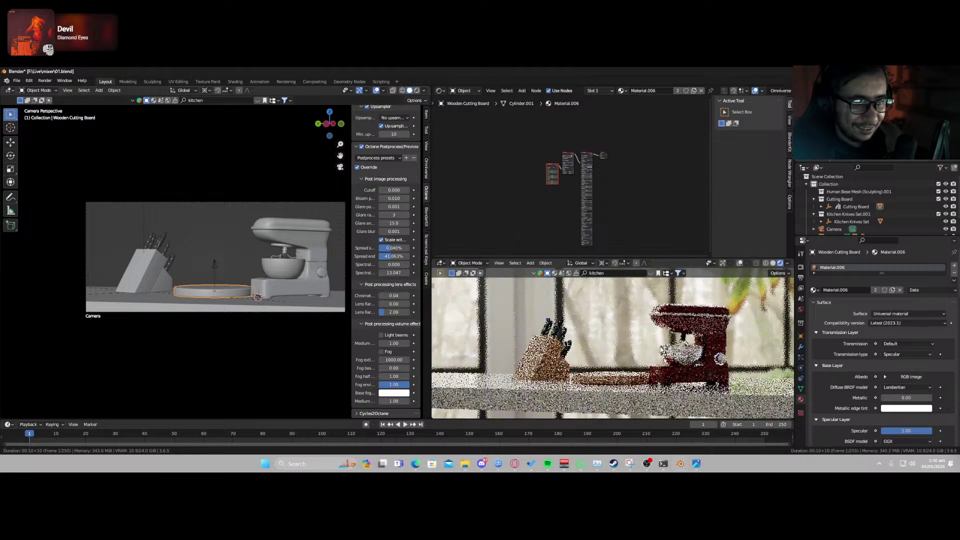
pyautogui.scroll(-5, 611, 337)
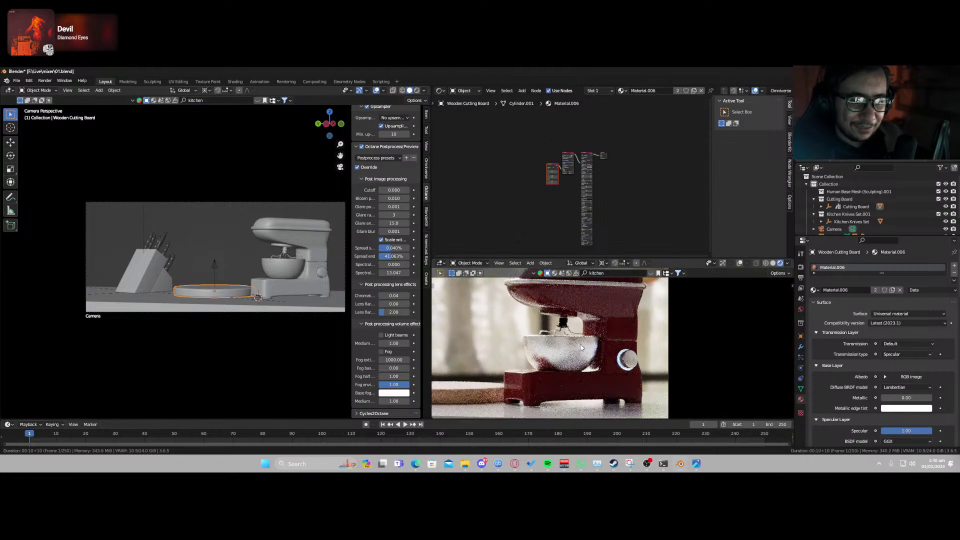
# Fly the camera down to almost countertop level, keeping the knife block, cutting board and mixer in frame.
pyautogui.press('KP_0')
pyautogui.press('KP_0')
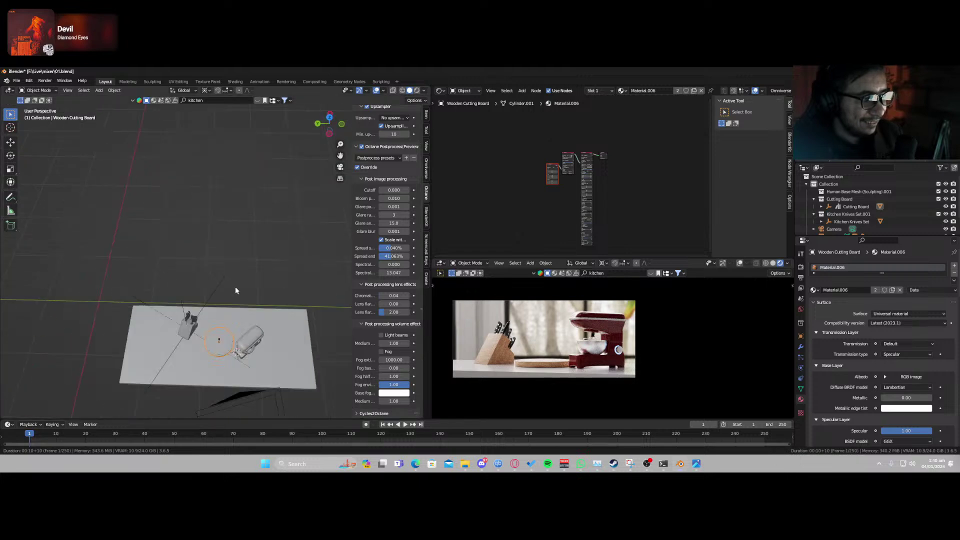
pyautogui.press('d')
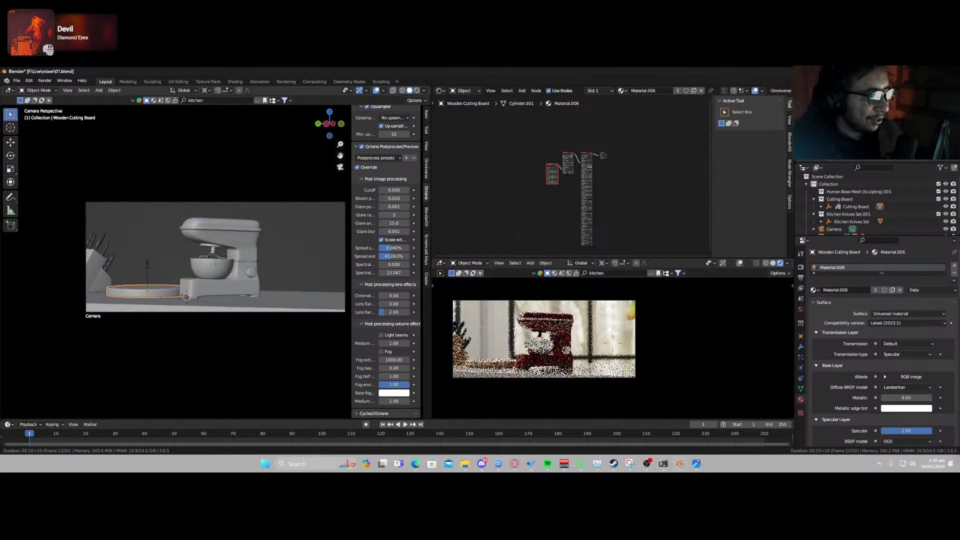
pyautogui.press('q')
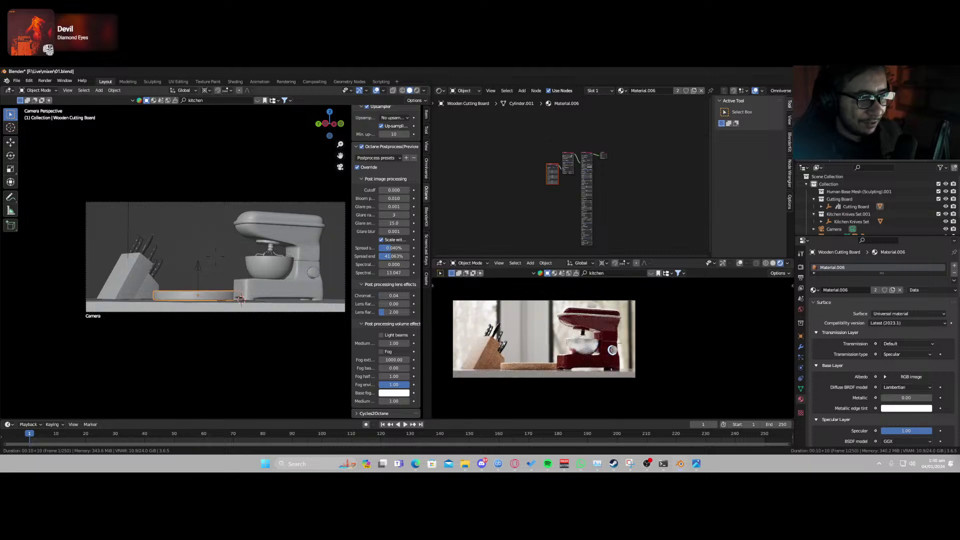
pyautogui.press('e')
pyautogui.click(232, 329)
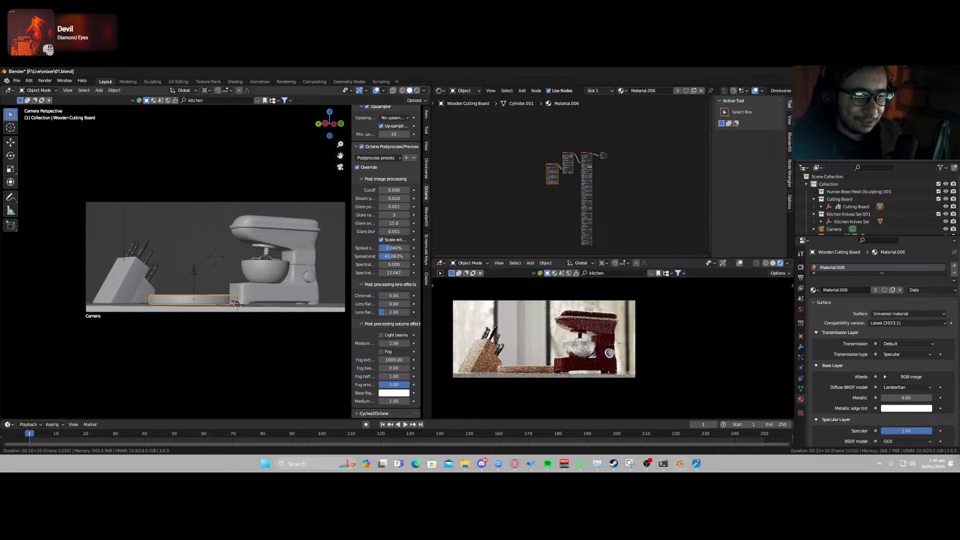
# Lower the mixer by about 0.004 m along the global Z axis towards the countertop and save the file.
pyautogui.scroll(2, 293, 274)
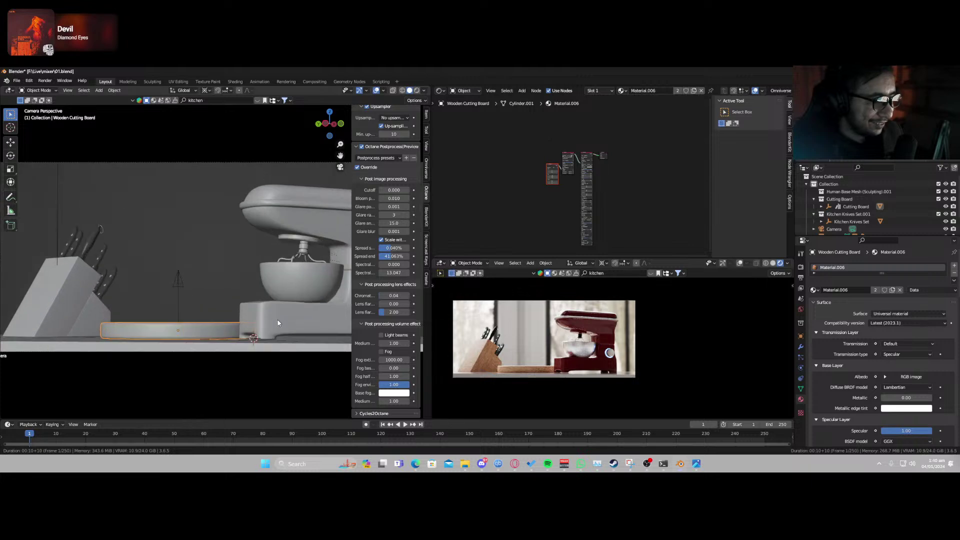
pyautogui.click(276, 320)
pyautogui.press('g')
pyautogui.press('z')
pyautogui.click(276, 321)
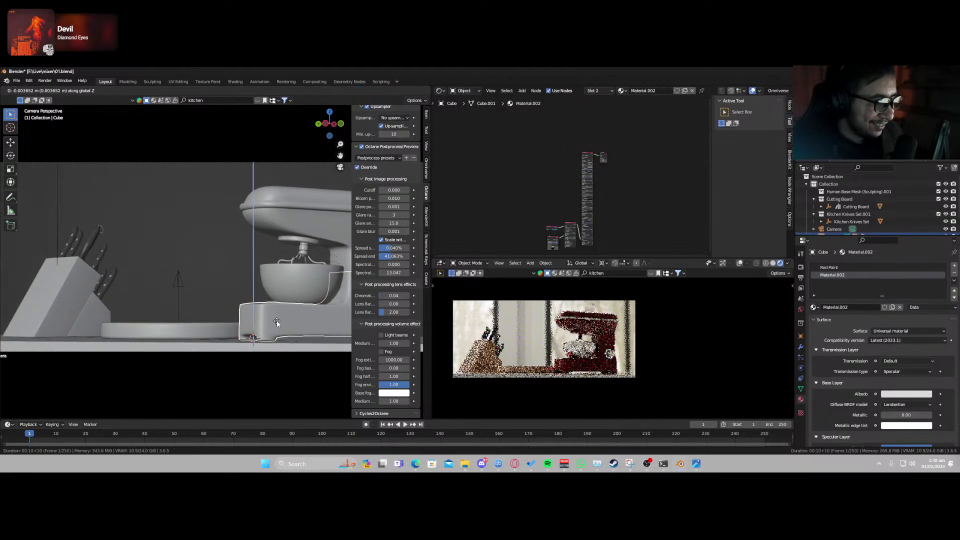
pyautogui.scroll(-3, 223, 289)
pyautogui.hotkey('ctrl', 's')
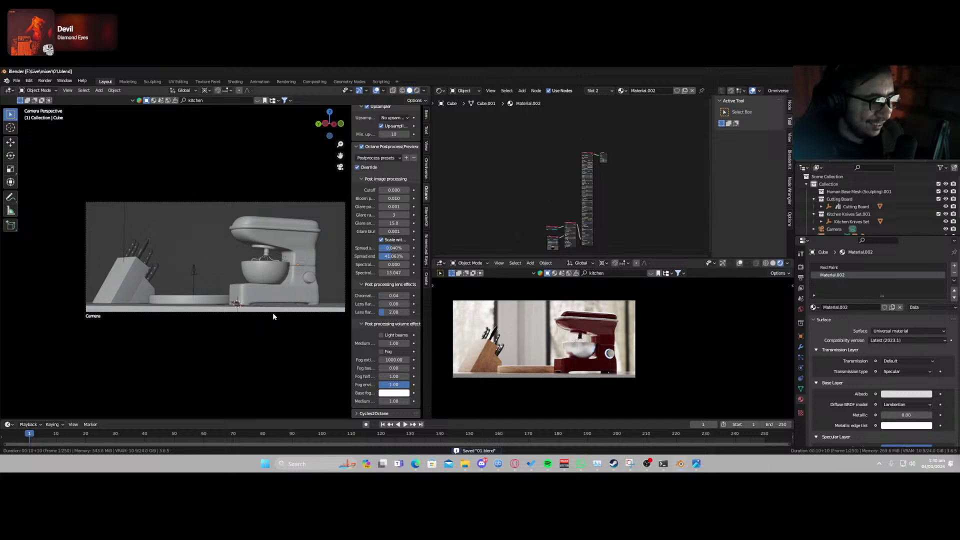
# Rotate the camera a few degrees around the 3D cursor on the global Z axis and save the file.
pyautogui.click(273, 313)
pyautogui.press('r')
pyautogui.press('z')
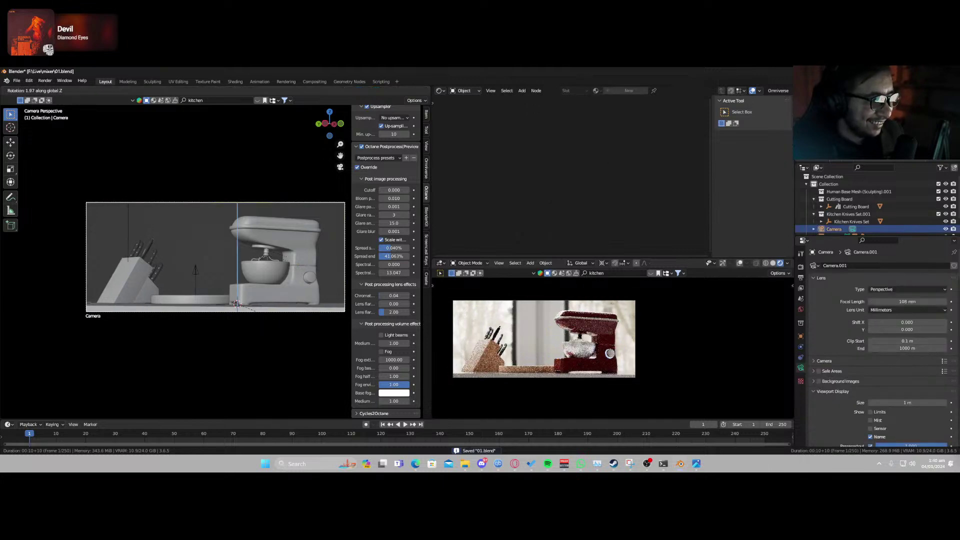
pyautogui.click(275, 317)
pyautogui.hotkey('ctrl', 's')
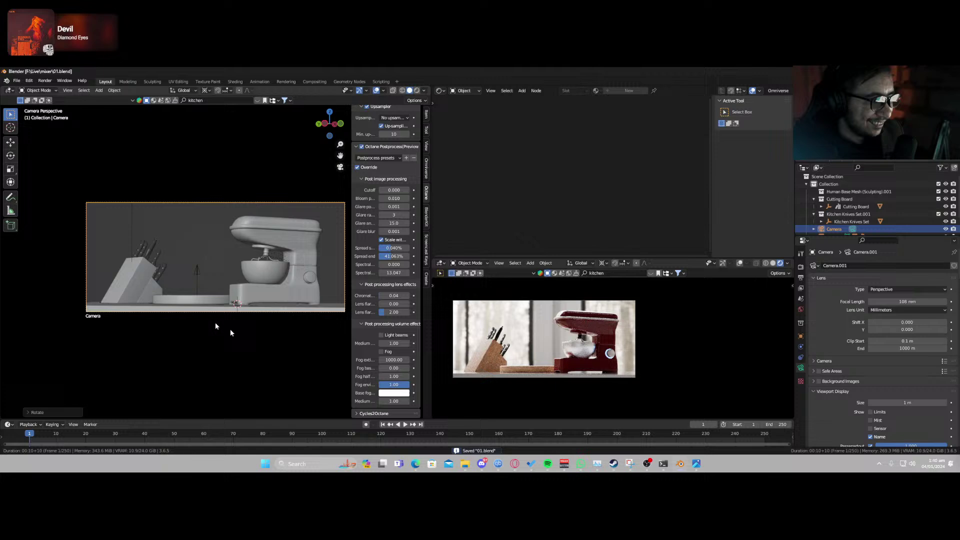
# Adjust the height of the Kitchen Knives Set slightly along the global Z axis and deselect it.
pyautogui.click(133, 250)
pyautogui.press('g')
pyautogui.press('z')
pyautogui.click(131, 245)
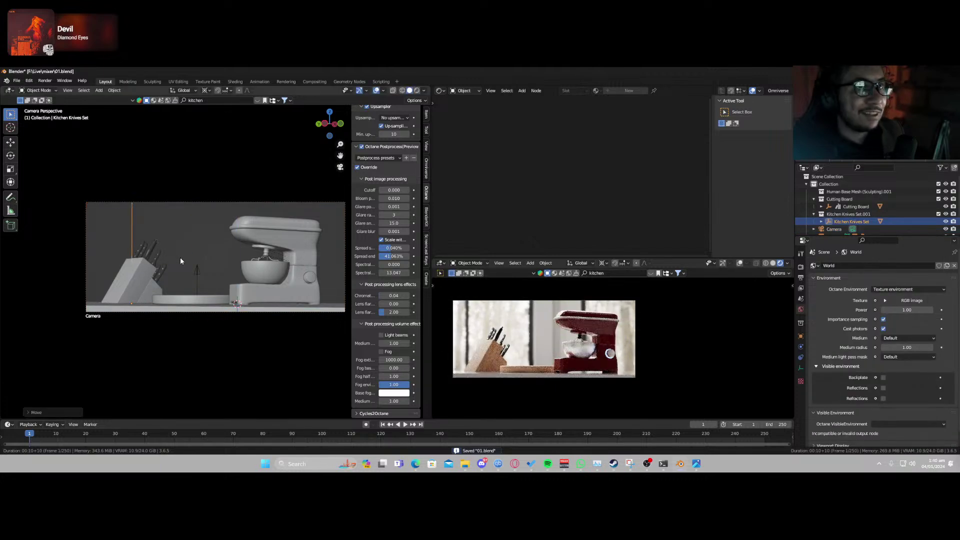
pyautogui.click(212, 246)
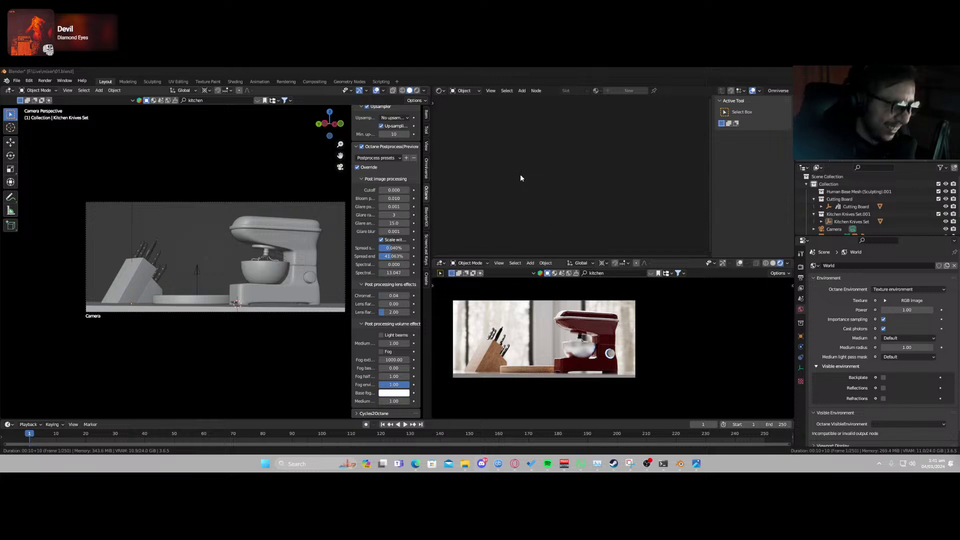
# Switch the rendered preview viewport to solid shading and save the file.
pyautogui.scroll(1, 564, 358)
pyautogui.keyDown('shift'); pyautogui.moveTo(565, 359); pyautogui.dragTo(606, 363, button='middle'); pyautogui.keyUp('shift')
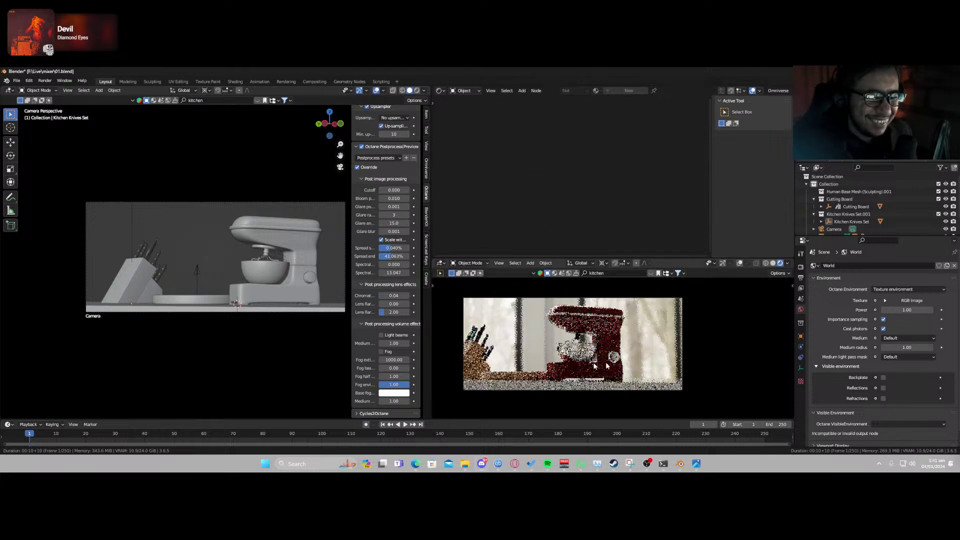
pyautogui.scroll(1, 609, 370)
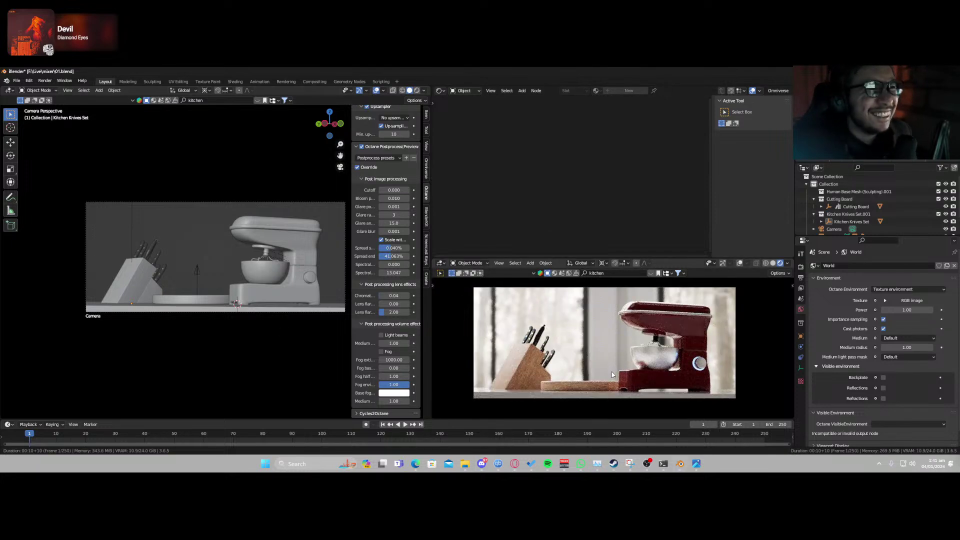
pyautogui.press('z')
pyautogui.click(666, 373)
pyautogui.hotkey('ctrl', 's')
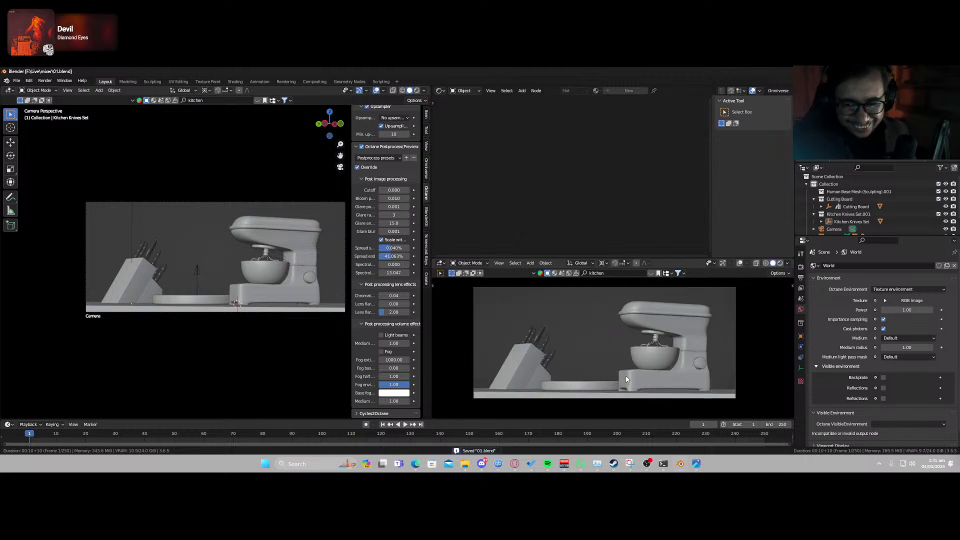
# Render the image from the current camera and inspect the mixer and props in the result.
pyautogui.press('F12')
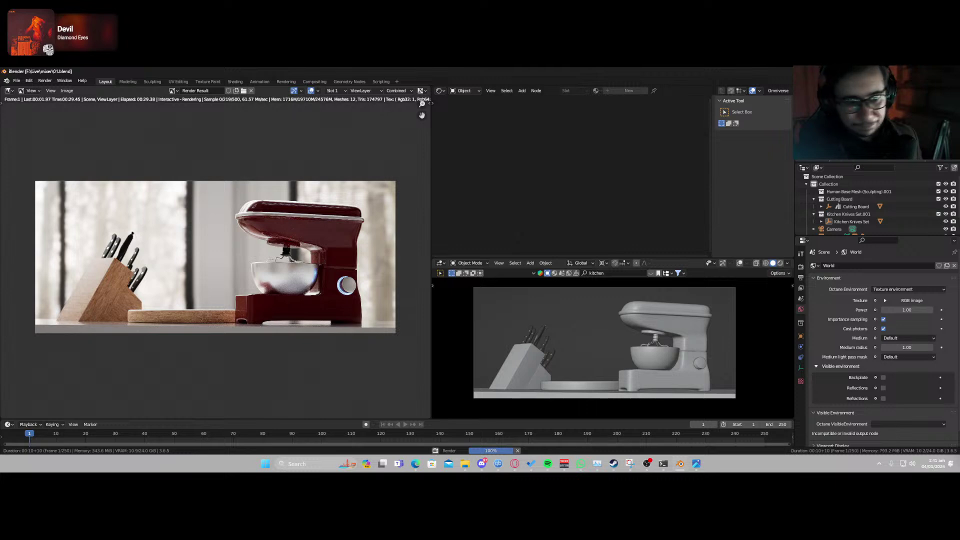
pyautogui.scroll(5, 346, 217)
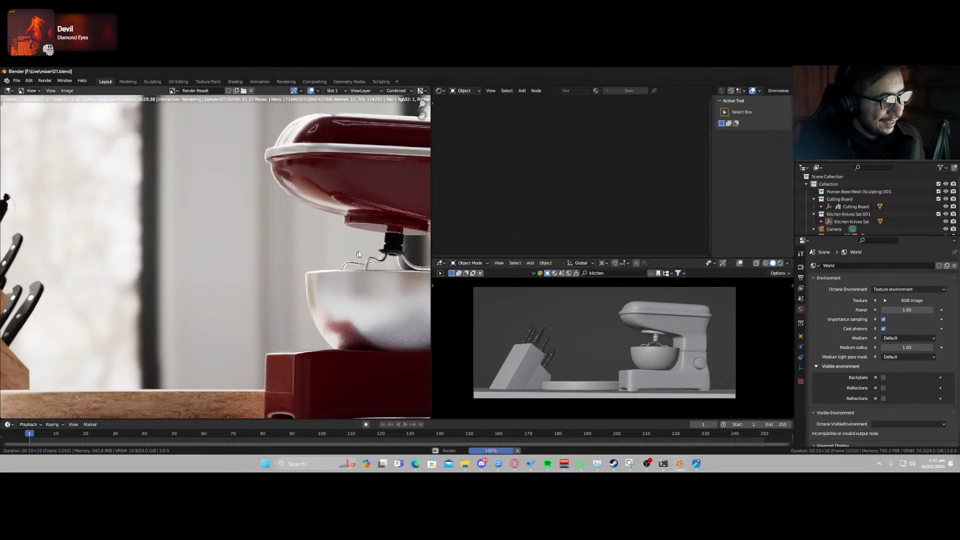
pyautogui.scroll(-5, 252, 260)
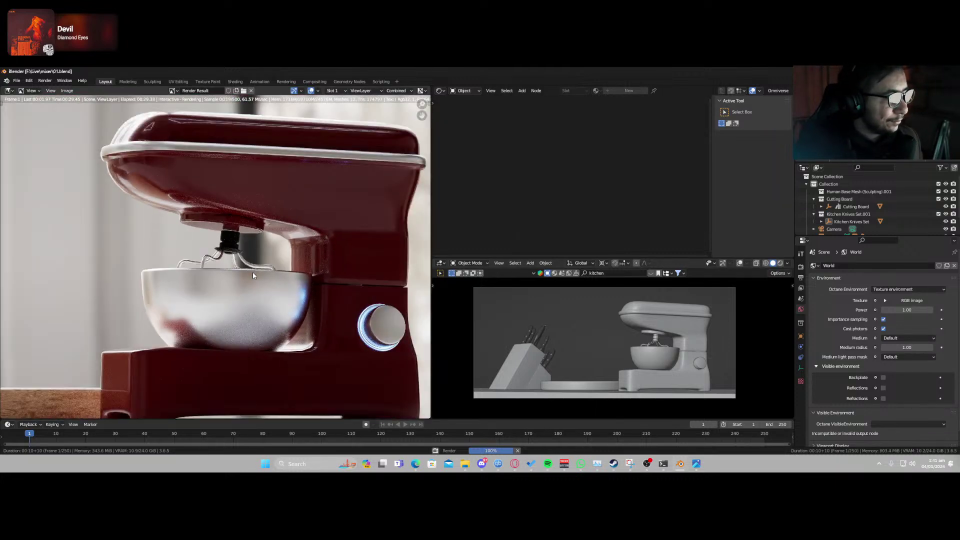
pyautogui.scroll(-1, 239, 278)
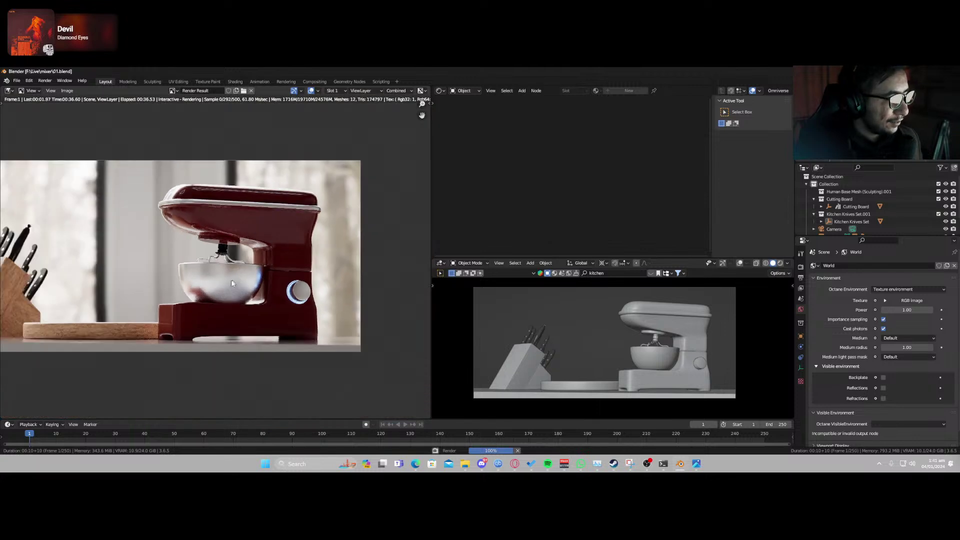
pyautogui.moveTo(221, 287); pyautogui.dragTo(277, 288, button='middle')
pyautogui.scroll(-1, 274, 276)
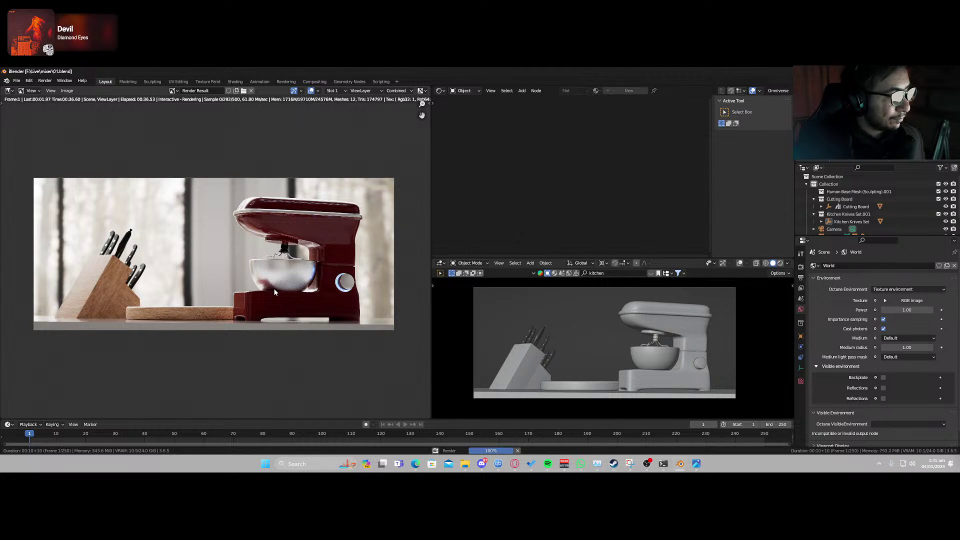
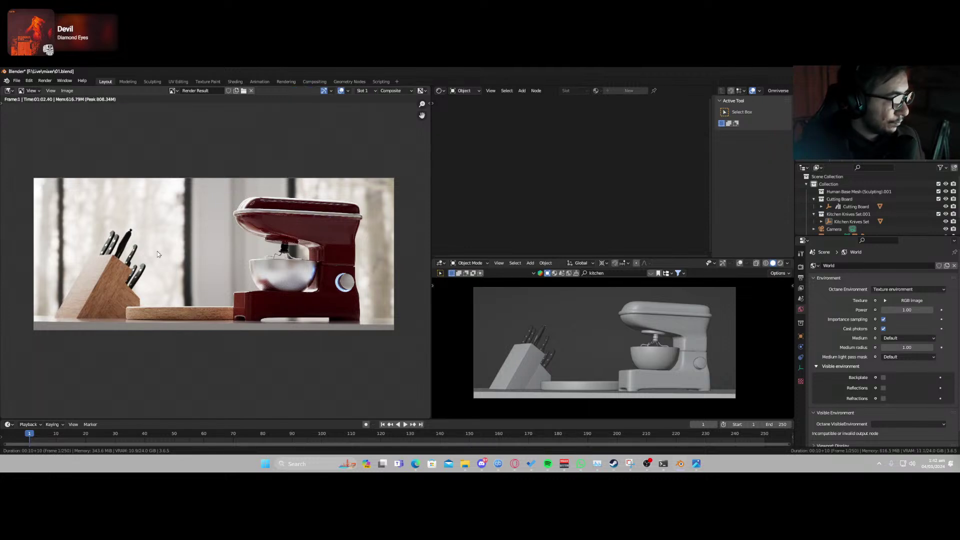
# Close the render result, duplicate the camera with a slight upward offset and make the copy the active camera.
pyautogui.press('Escape')
pyautogui.click(198, 313)
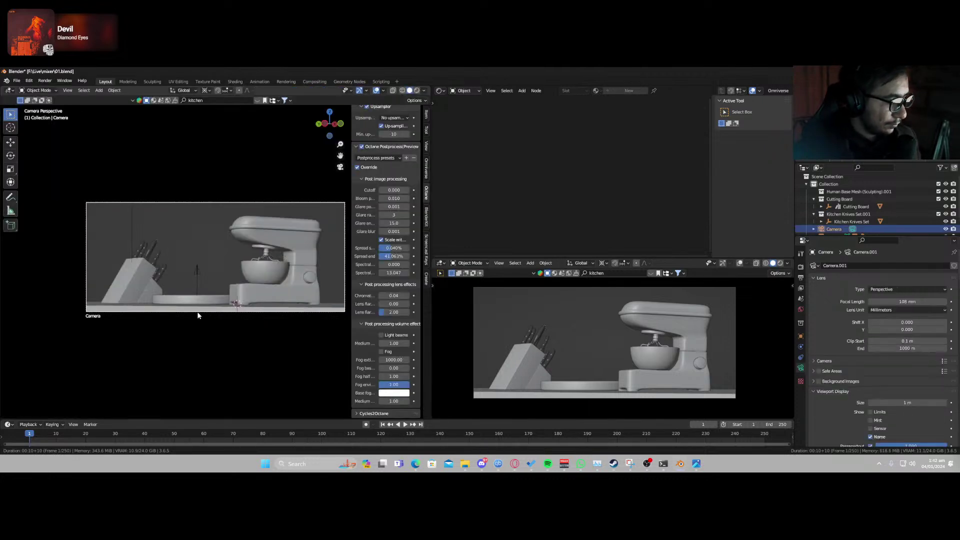
pyautogui.hotkey('shift', 'd')
pyautogui.click(219, 281)
pyautogui.press('ctrl+KP_0')
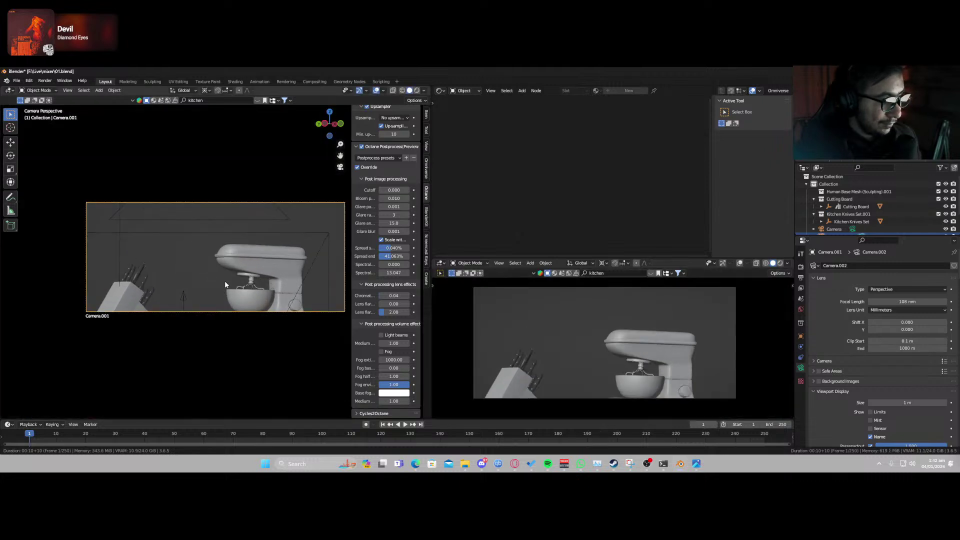
# Fly the new camera in to a close-up of the mixer's bowl and control knob.
pyautogui.hotkey('shift', '`')
pyautogui.press('w')
pyautogui.press('a')
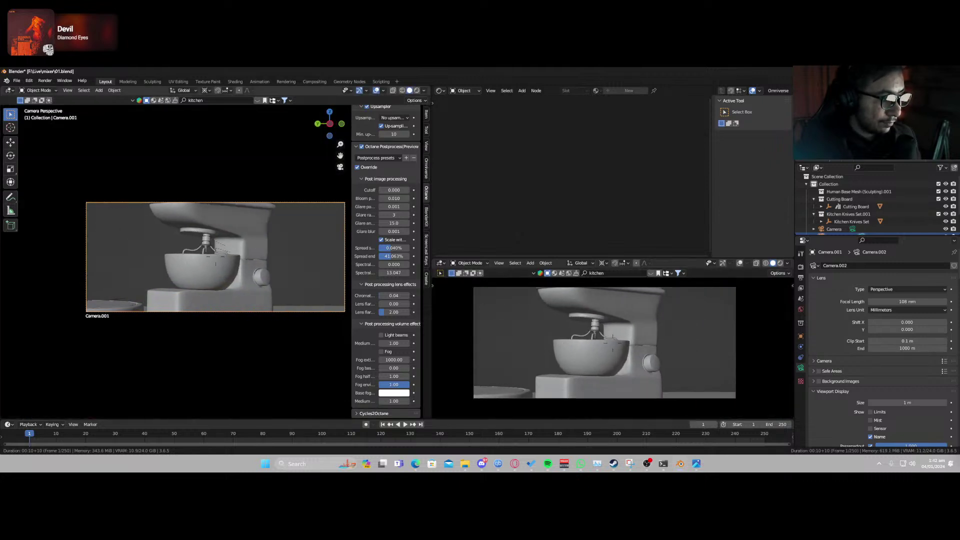
pyautogui.press('w')
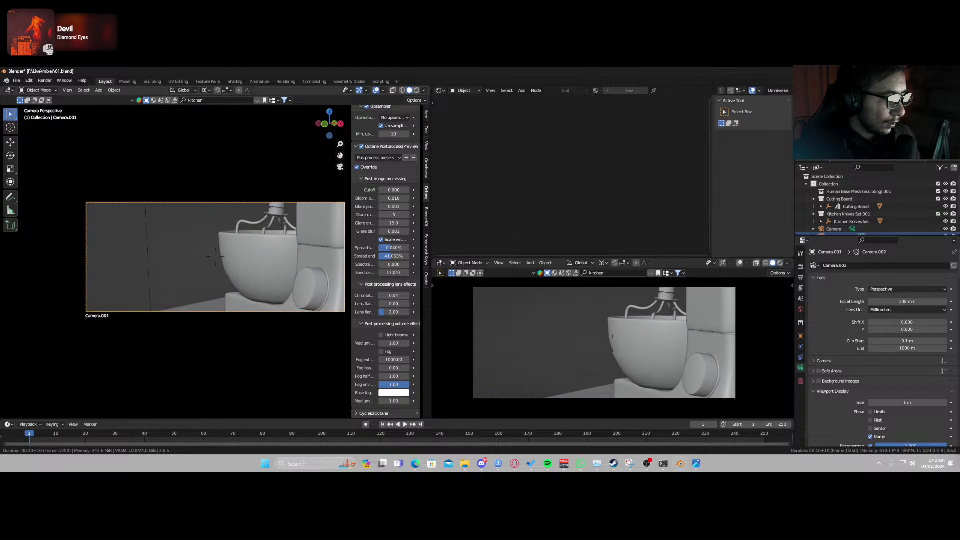
pyautogui.press('s')
pyautogui.press('a')
pyautogui.press('w')
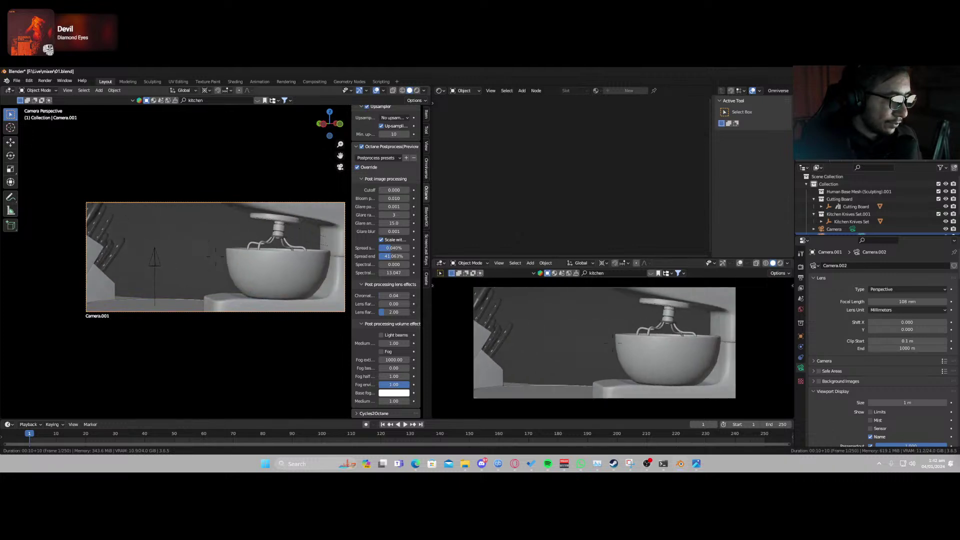
pyautogui.press('w')
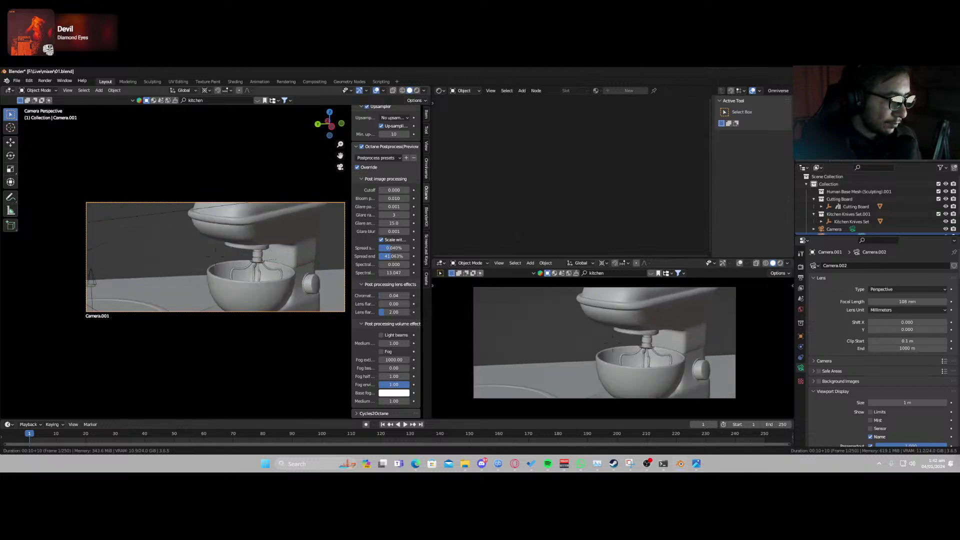
pyautogui.press('s')
pyautogui.press('w')
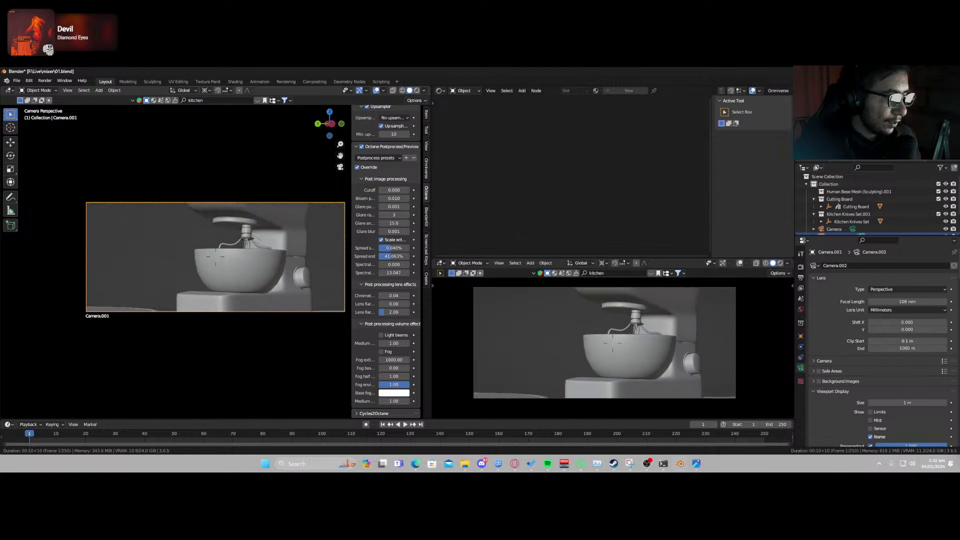
pyautogui.press('w')
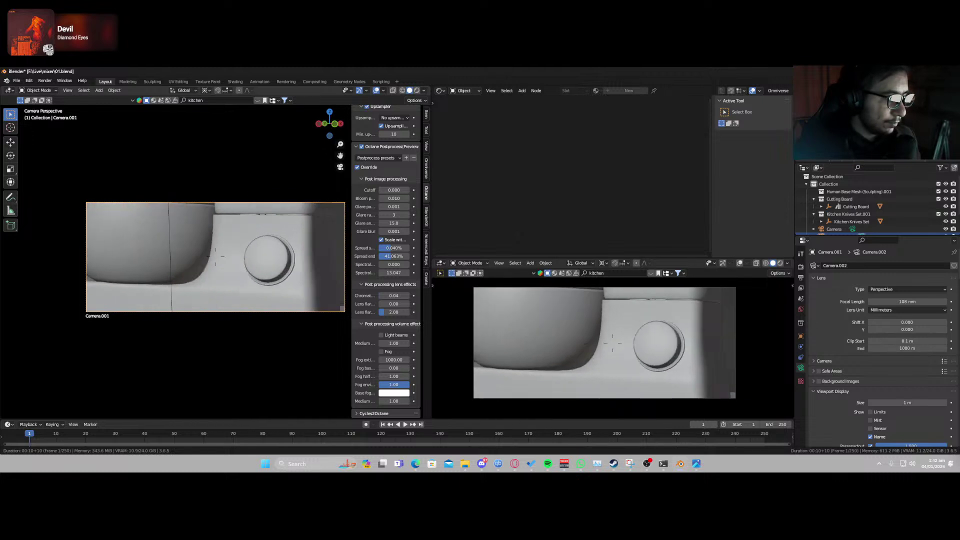
pyautogui.press('s')
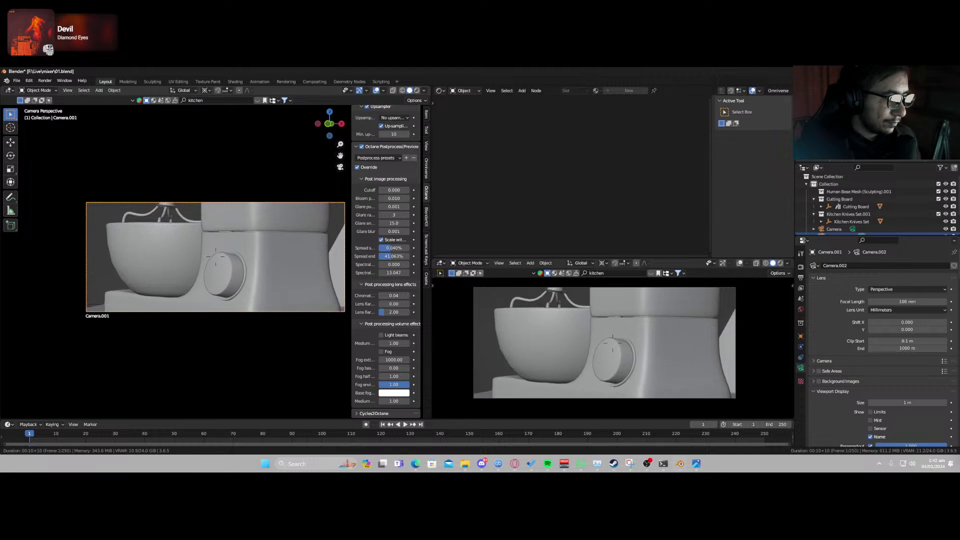
pyautogui.click(269, 223)
pyautogui.press('r')
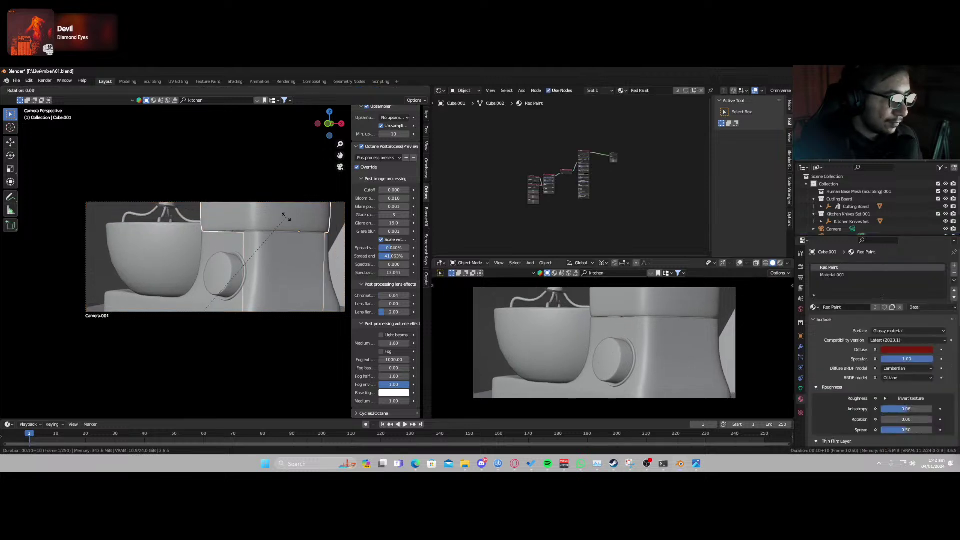
pyautogui.press('Escape')
# Switch the preview viewport to rendered shading and select the active camera by its frame.
pyautogui.press('z')
pyautogui.click(615, 361)
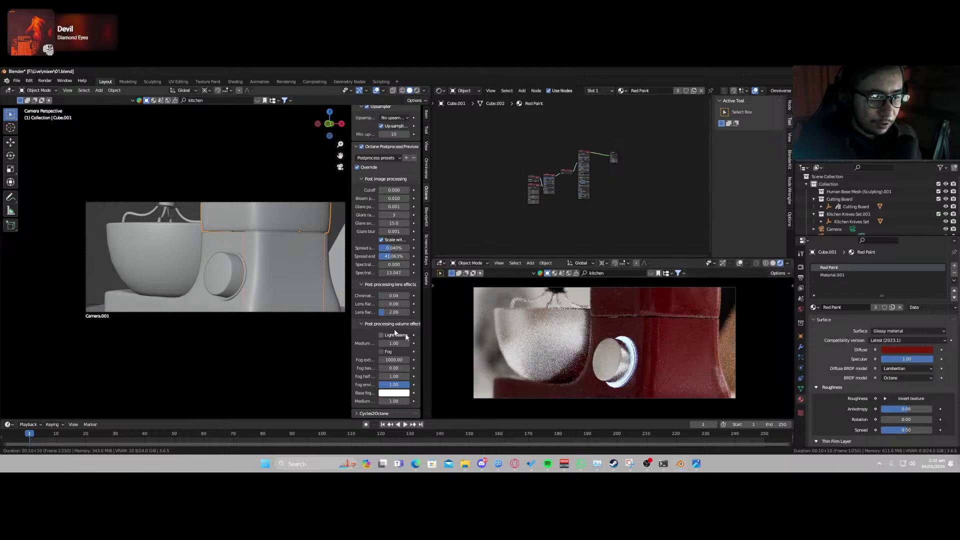
pyautogui.click(310, 312)
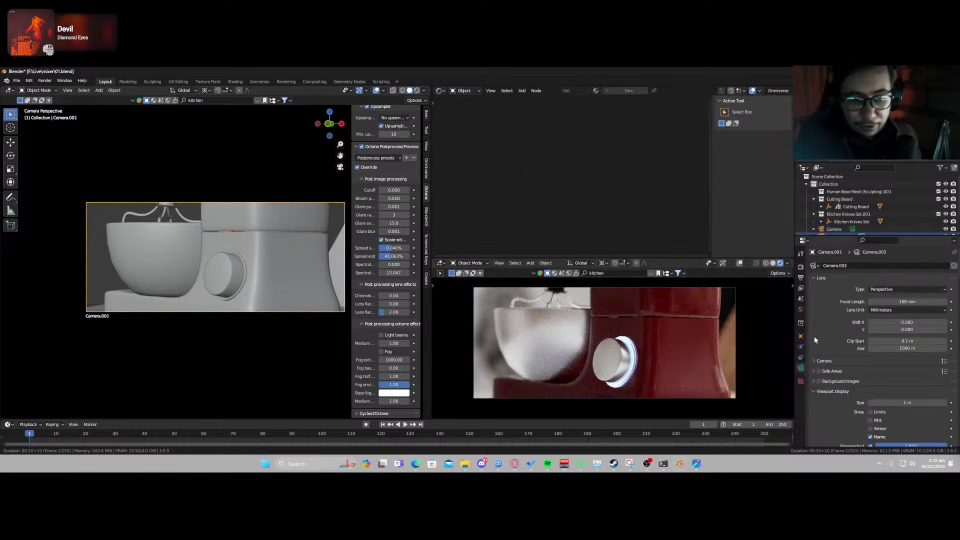
# Disable autofocus in the camera's Octane depth-of-field settings and clear the Circle.001 focus object.
pyautogui.scroll(-8, 828, 347)
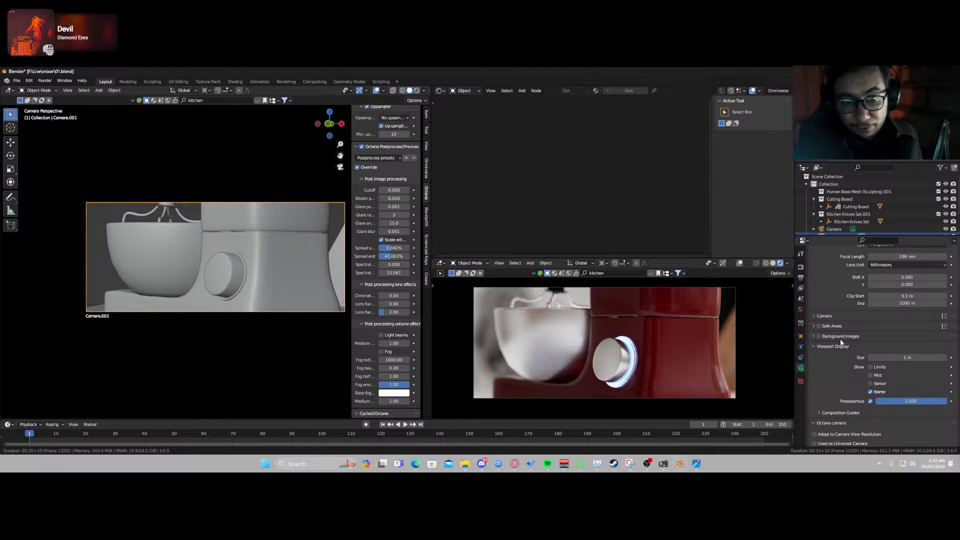
pyautogui.scroll(-10, 844, 337)
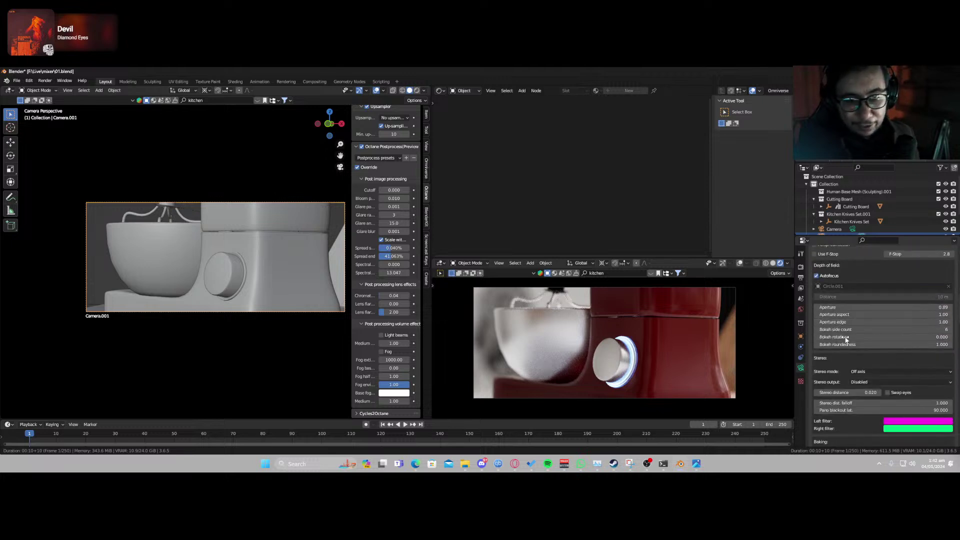
pyautogui.scroll(-10, 845, 351)
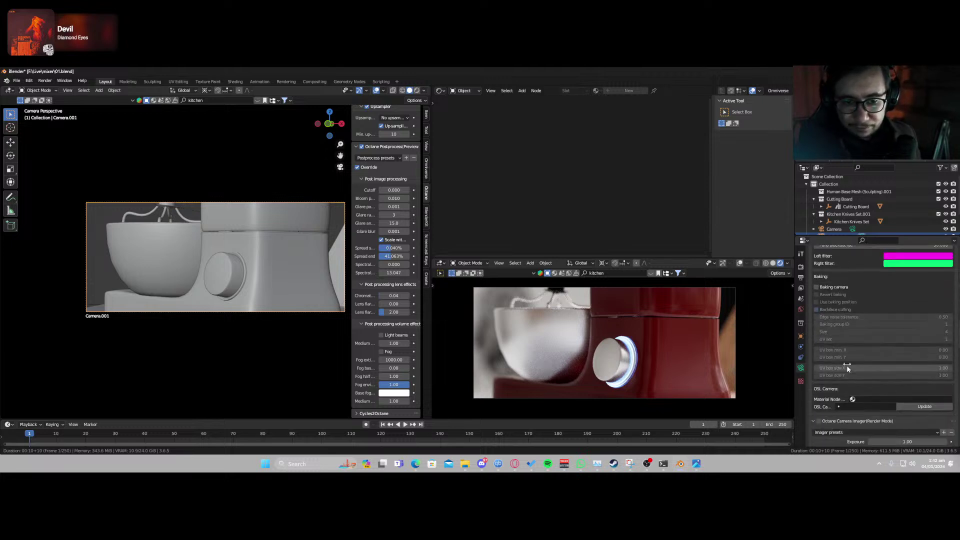
pyautogui.scroll(-10, 841, 366)
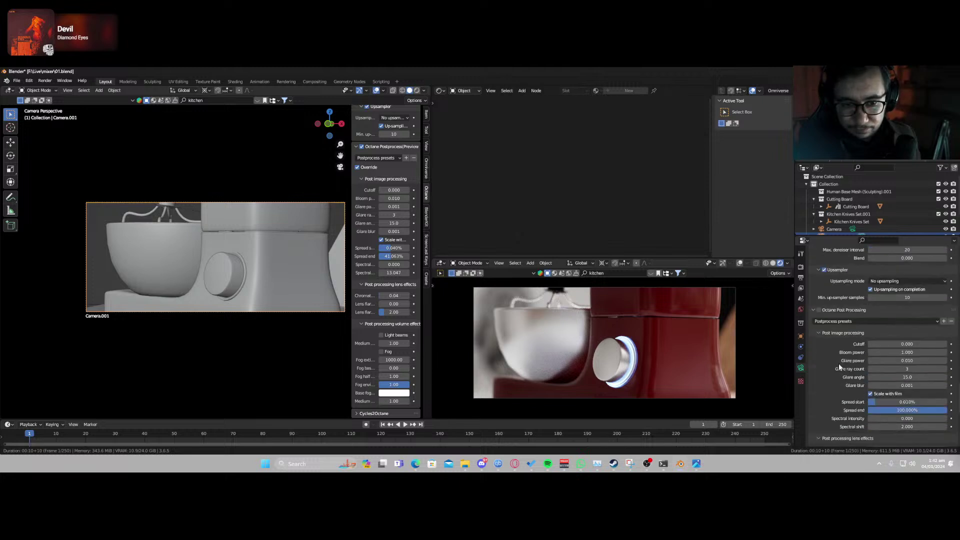
pyautogui.scroll(15, 835, 365)
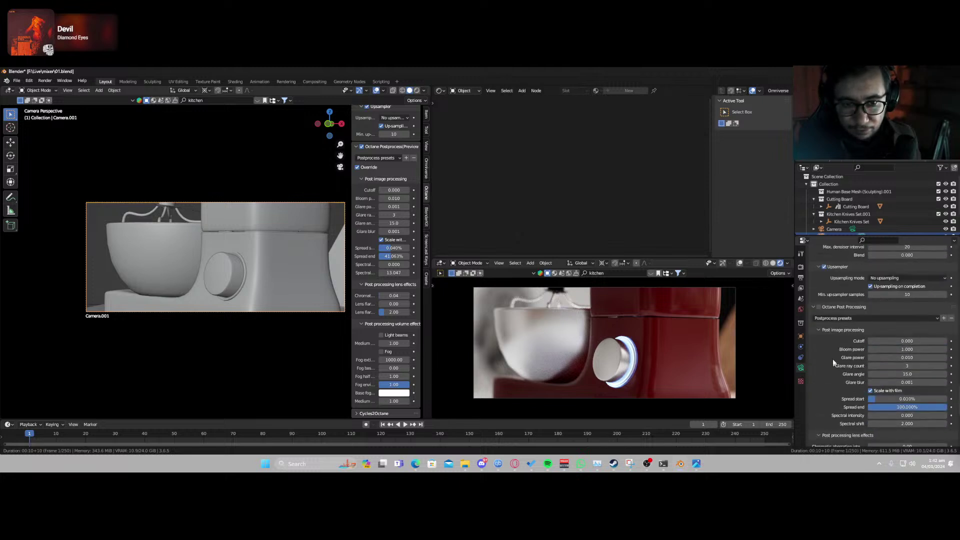
pyautogui.scroll(10, 833, 358)
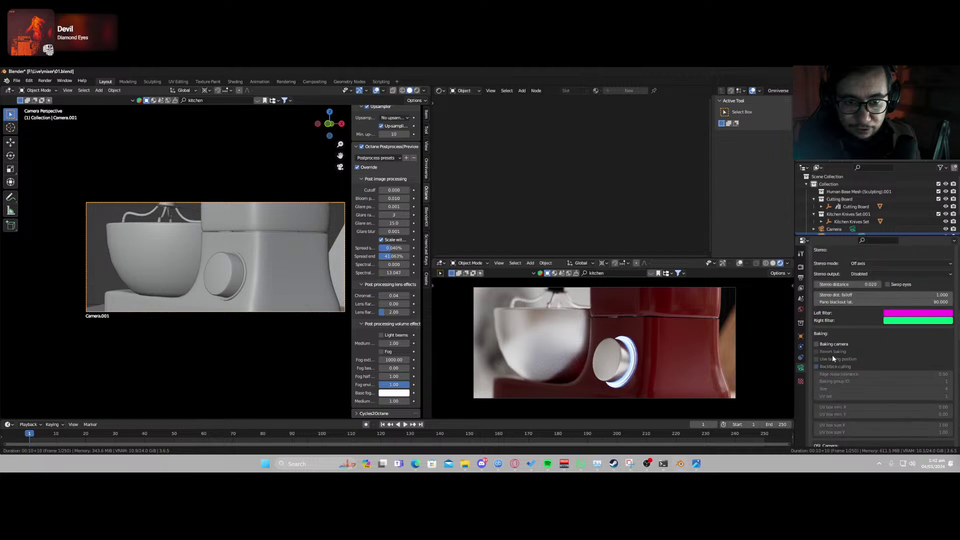
pyautogui.click(828, 363)
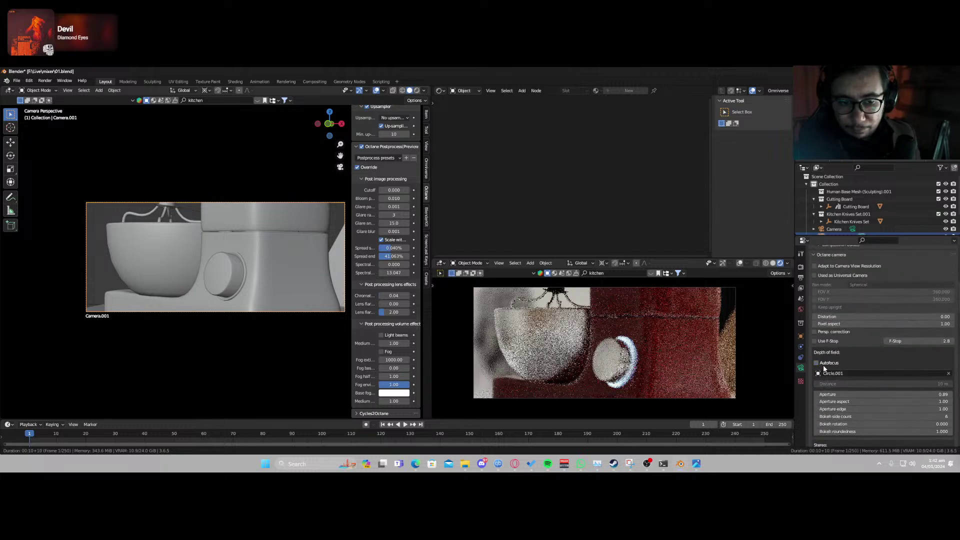
pyautogui.click(951, 375)
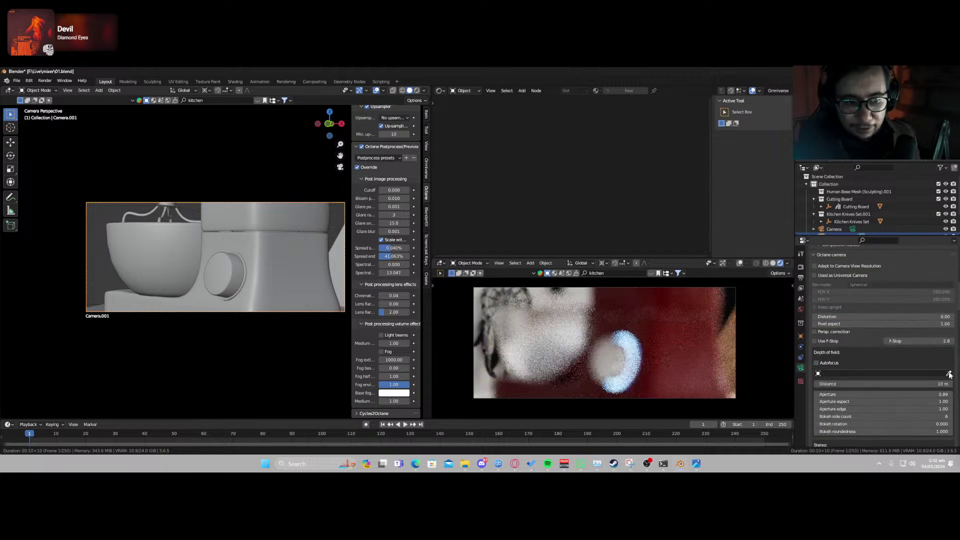
# Enable the camera's Limits display and lower its focus distance to about 0.81 m.
pyautogui.scroll(5, 862, 350)
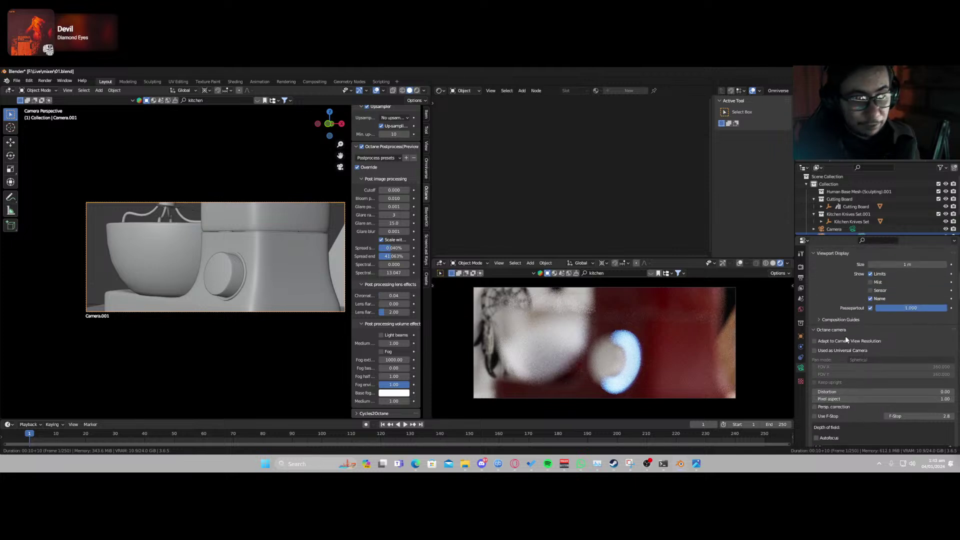
pyautogui.scroll(-7, 861, 380)
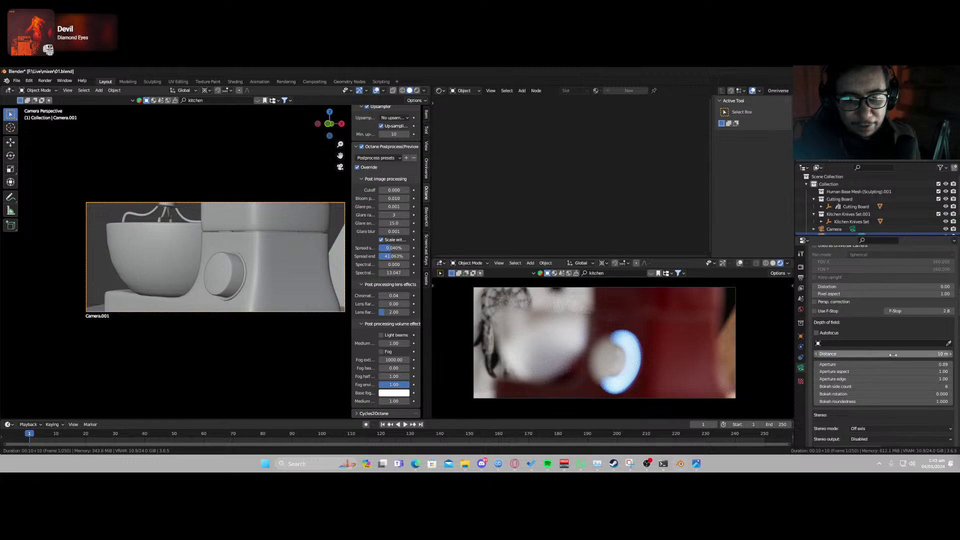
pyautogui.moveTo(889, 354); pyautogui.dragTo(844, 359)
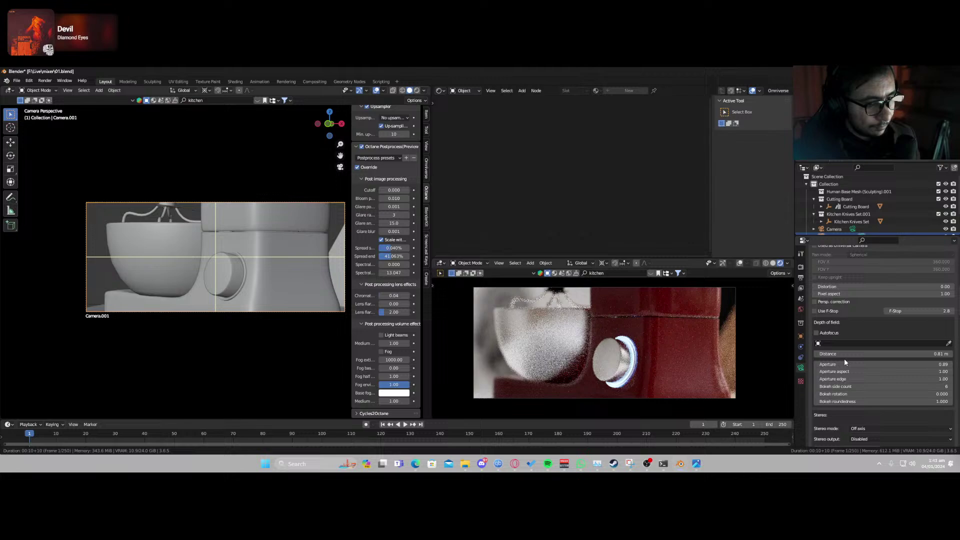
pyautogui.click(283, 224)
pyautogui.press('r')
pyautogui.press('x')
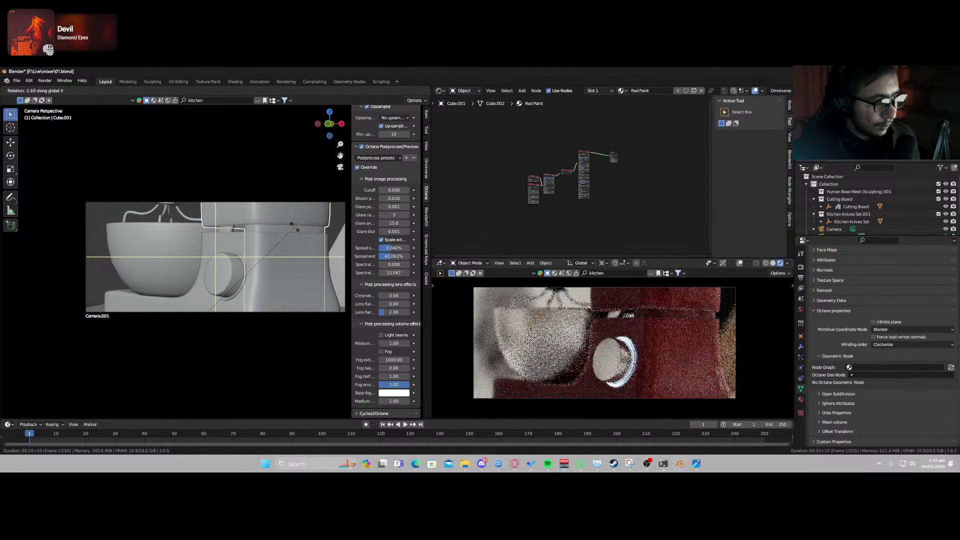
pyautogui.rightClick(286, 303)
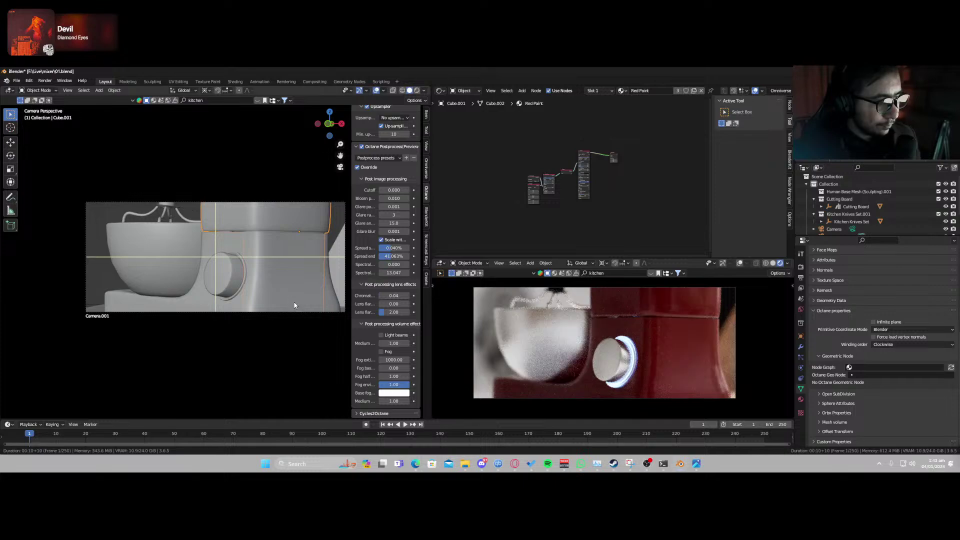
# Fly the camera around to a low, angled close-up of the mixer's bowl and base.
pyautogui.hotkey('shift', '`')
pyautogui.press('w')
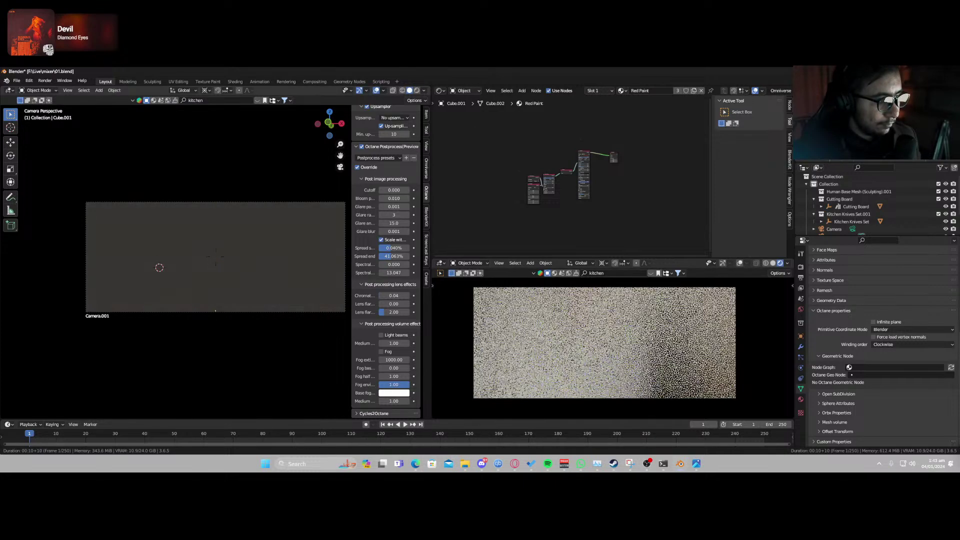
pyautogui.press('s')
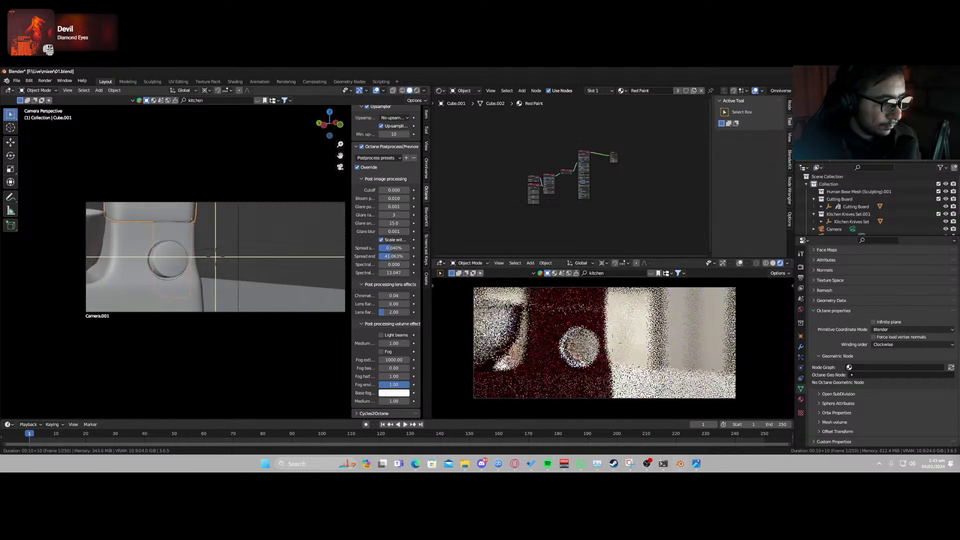
pyautogui.press('s')
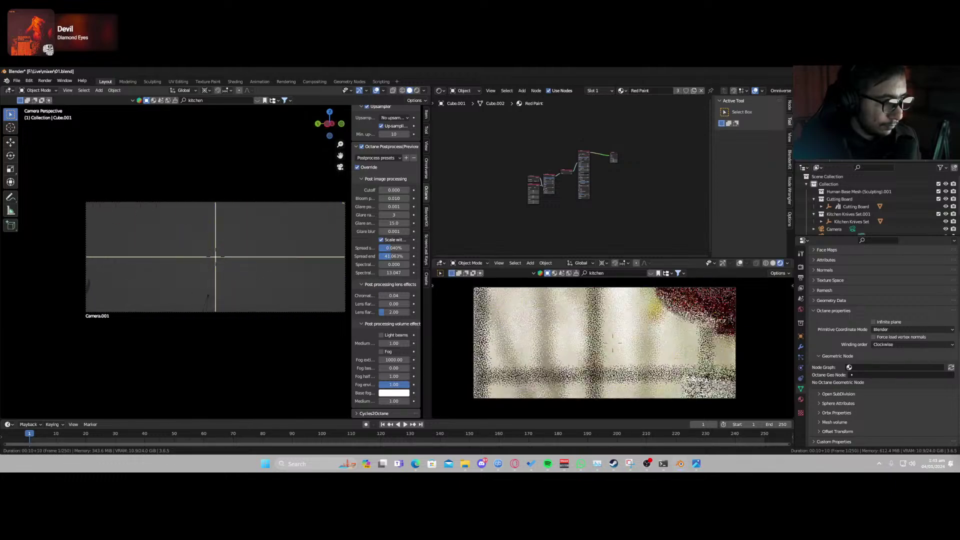
pyautogui.press('s')
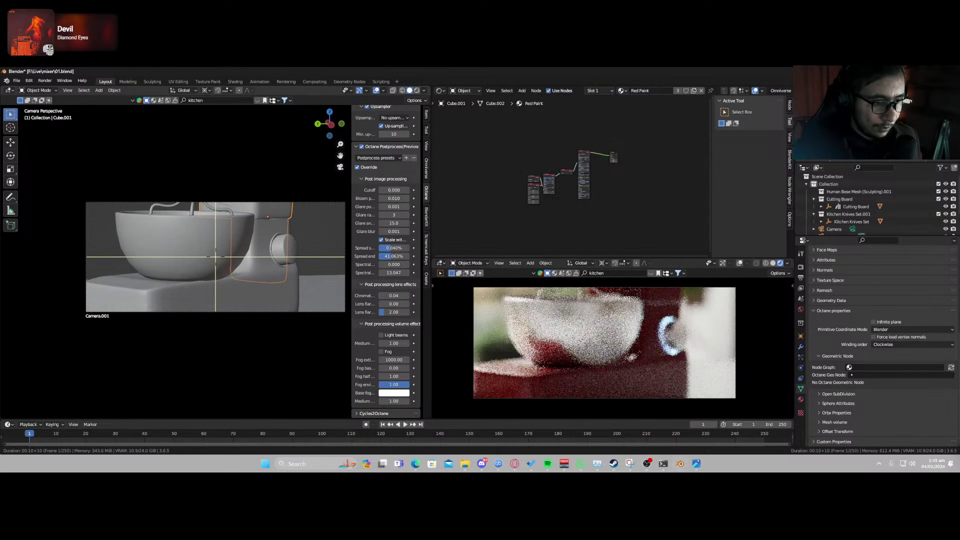
pyautogui.click(215, 257)
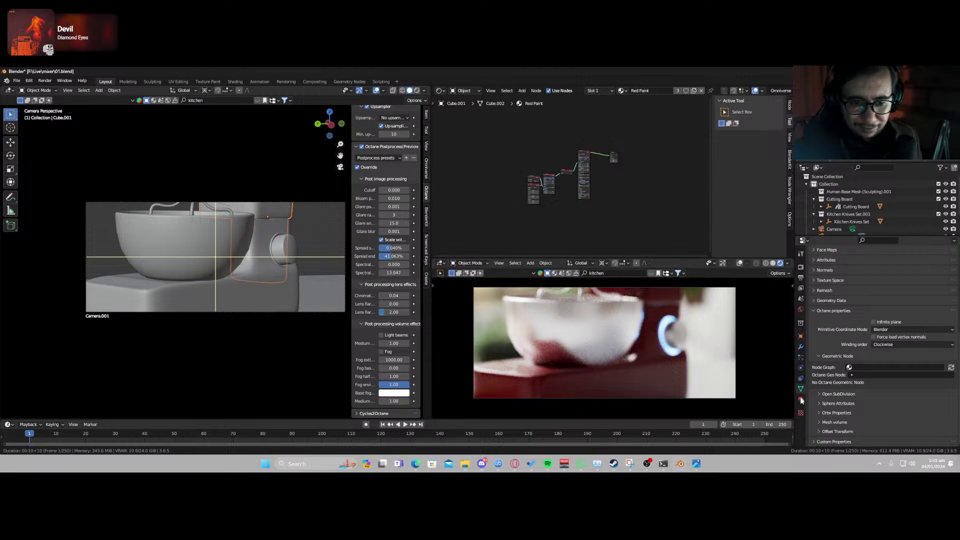
# Select the camera again and raise its depth-of-field focus distance to 1.2 m.
pyautogui.click(321, 313)
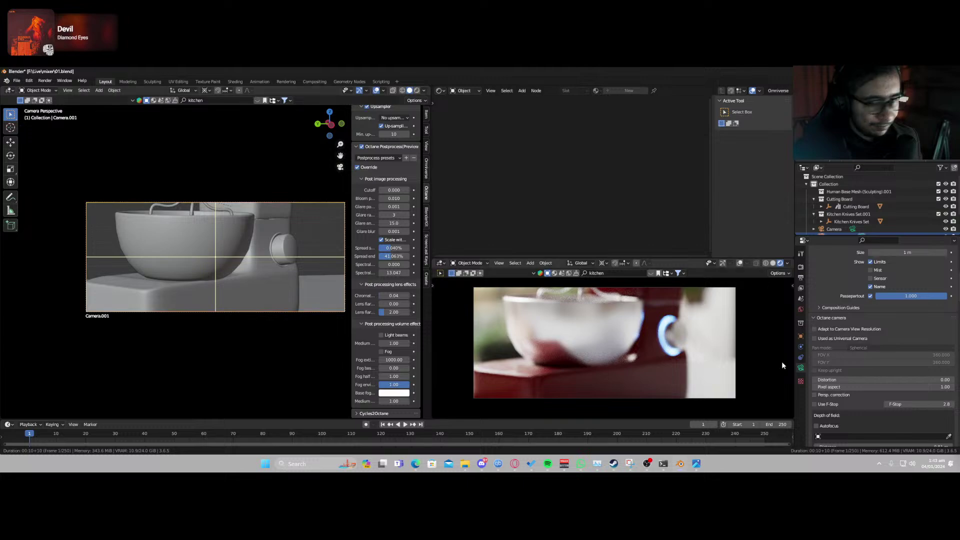
pyautogui.scroll(-6, 877, 374)
pyautogui.moveTo(878, 358)
pyautogui.mouseDown()
pyautogui.moveTo(926, 358)
pyautogui.moveTo(880, 357)
pyautogui.moveTo(892, 357)
pyautogui.mouseUp()
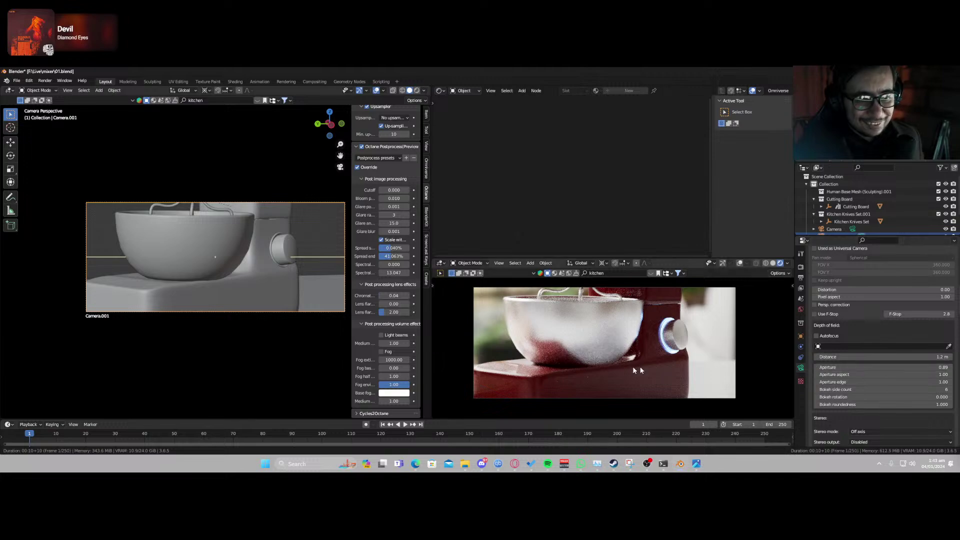
# Fly the camera around the mixer's side to a close-up of the bowl and the control knob.
pyautogui.press('q')
pyautogui.press('e')
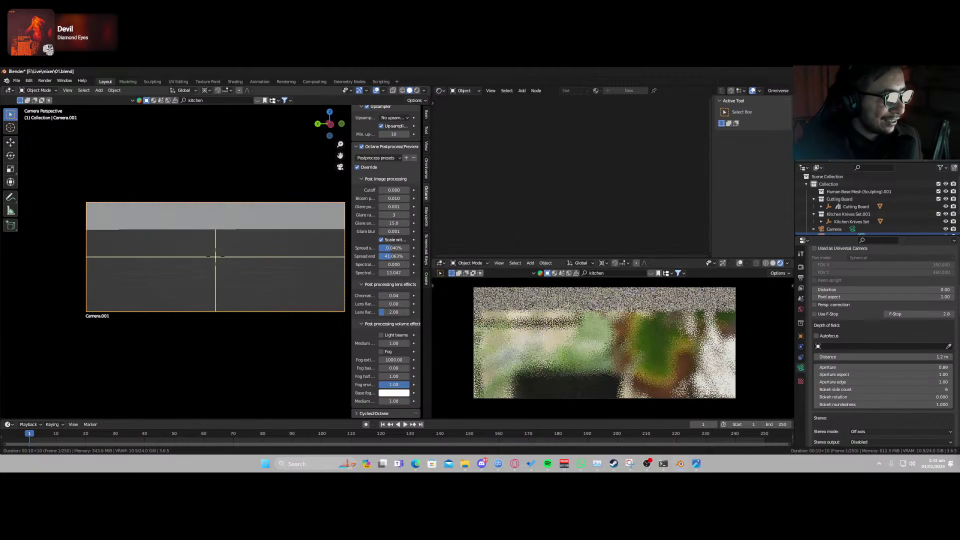
pyautogui.press('q')
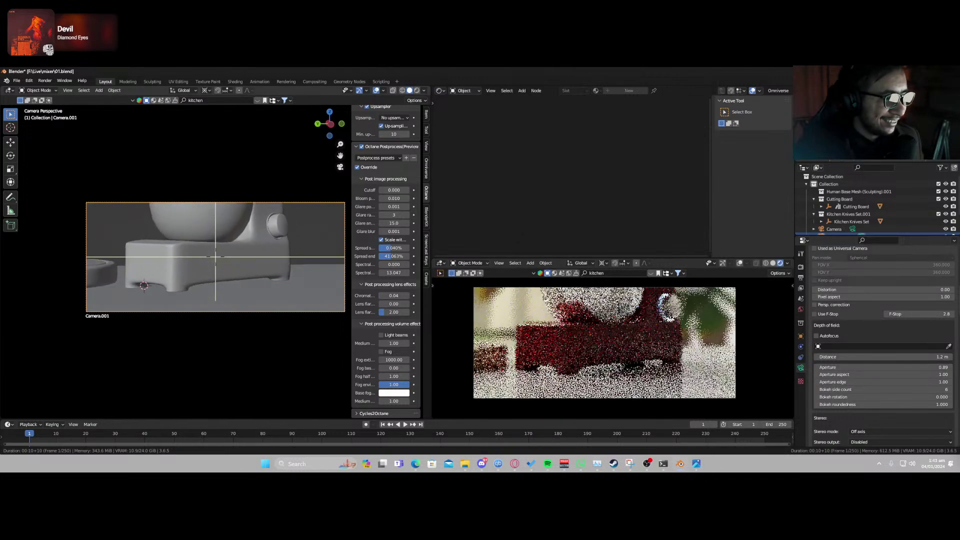
pyautogui.press('w')
pyautogui.press('e')
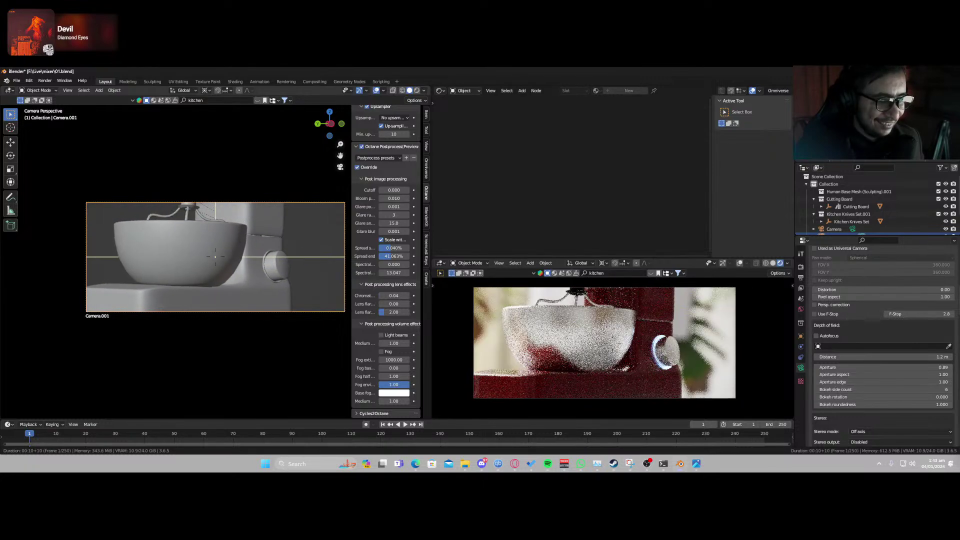
pyautogui.press('a')
pyautogui.press('d')
pyautogui.press('w')
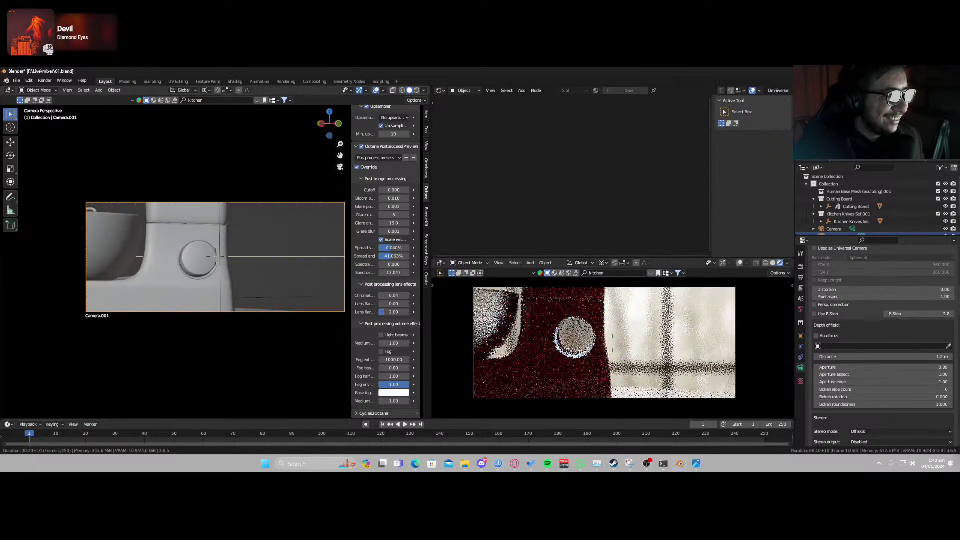
pyautogui.press('a')
pyautogui.press('s')
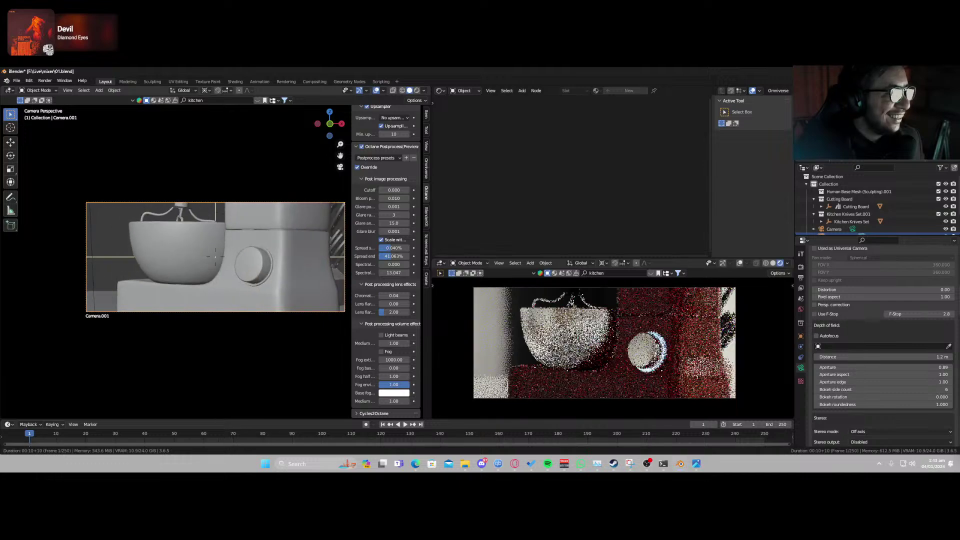
pyautogui.press('w')
pyautogui.press('d')
pyautogui.press('a')
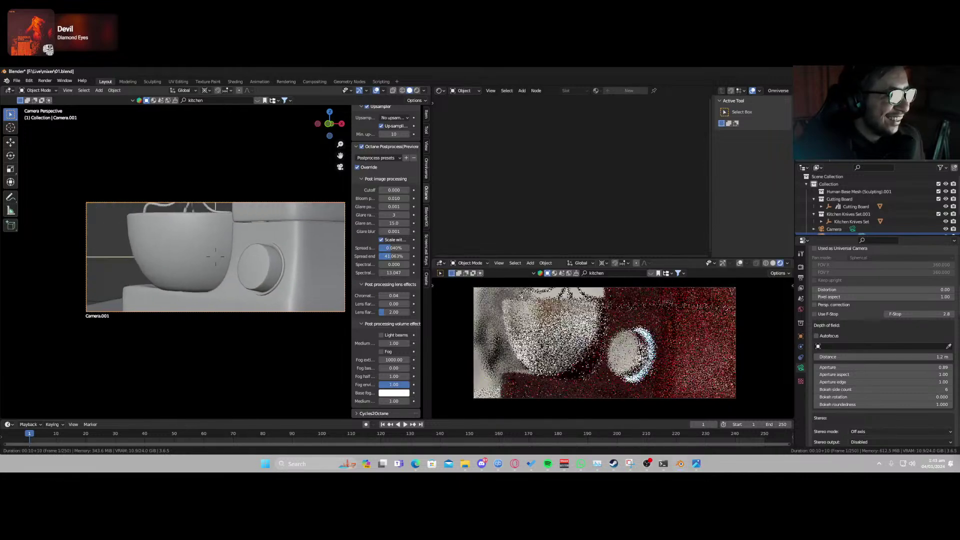
pyautogui.press('w')
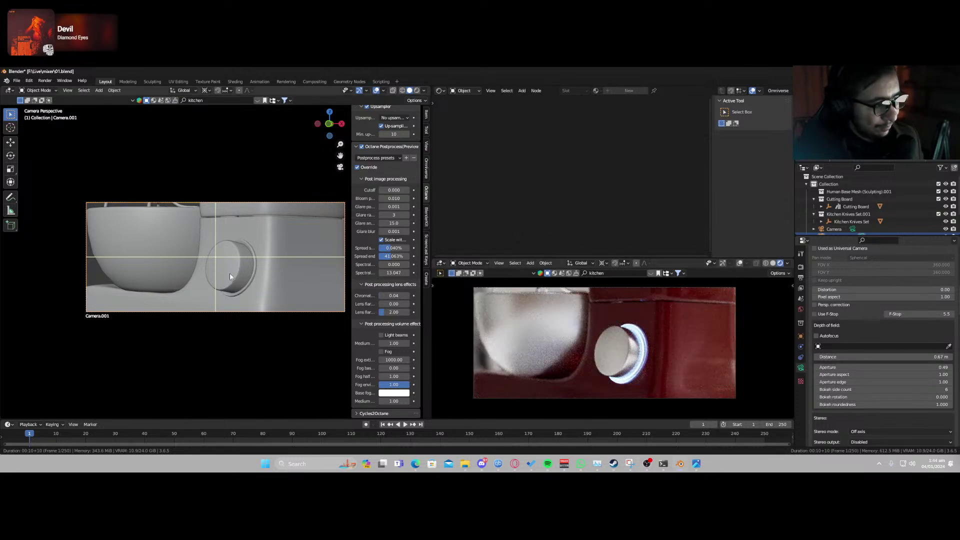
# Rotate the camera about the Z and X axes to reframe the knob close-up from a slightly different angle.
pyautogui.press('r')
pyautogui.press('z')
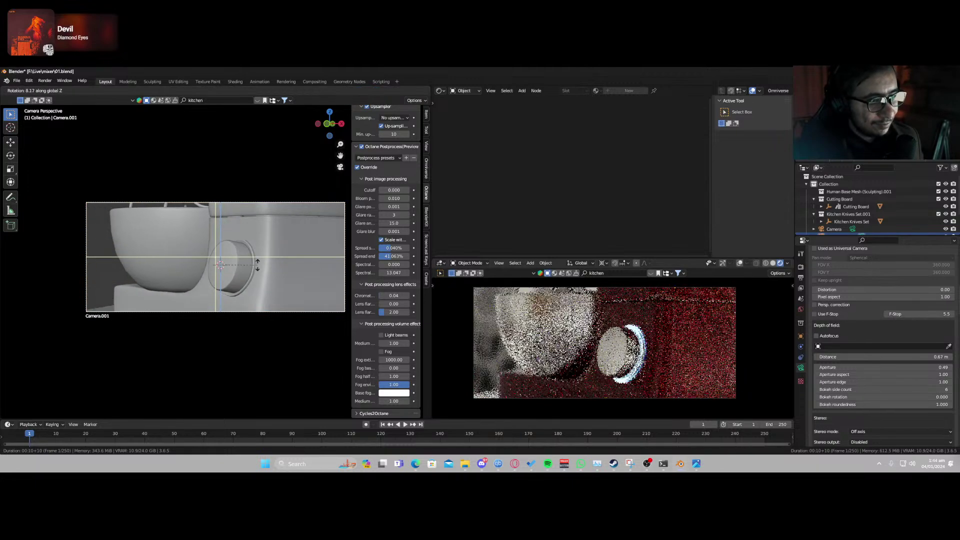
pyautogui.click(250, 278)
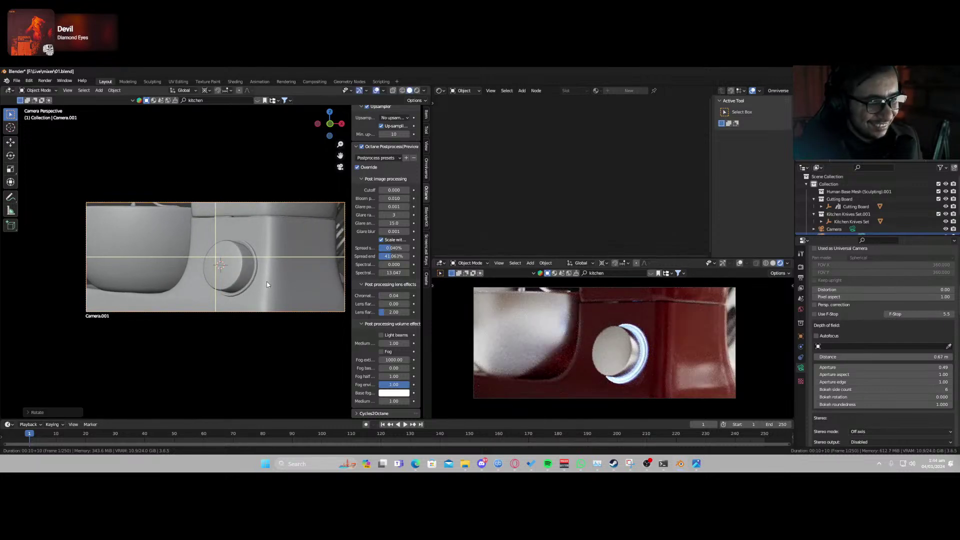
pyautogui.press('r')
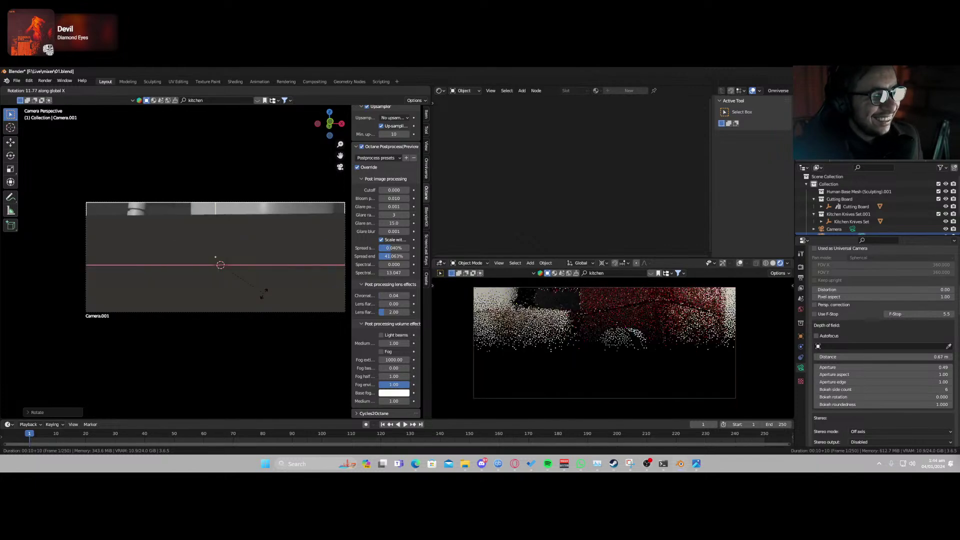
pyautogui.click(269, 288)
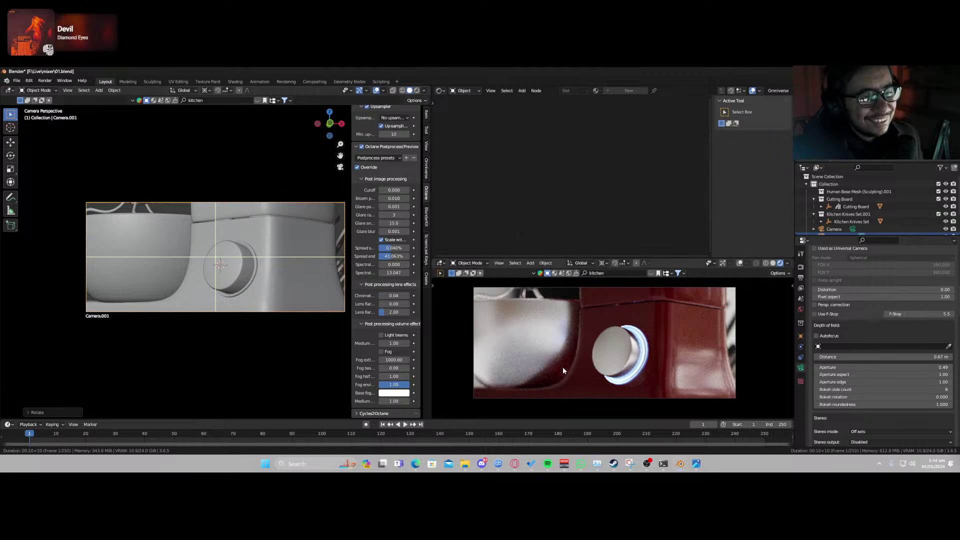
# Switch the render preview to solid shading, then tilt the mixer head back about its local Z axis without pivoting on the 3D cursor.
pyautogui.press('z')
pyautogui.click(644, 365)
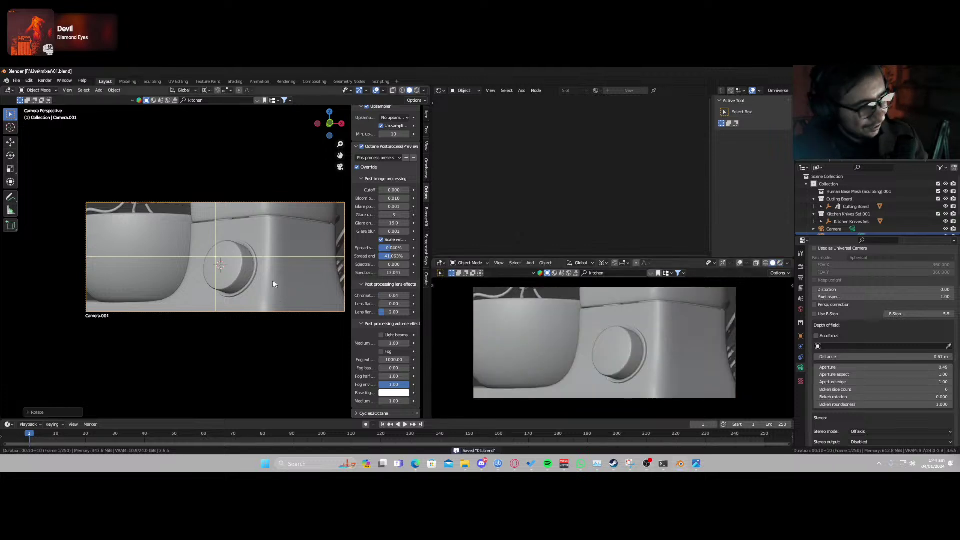
pyautogui.click(272, 212)
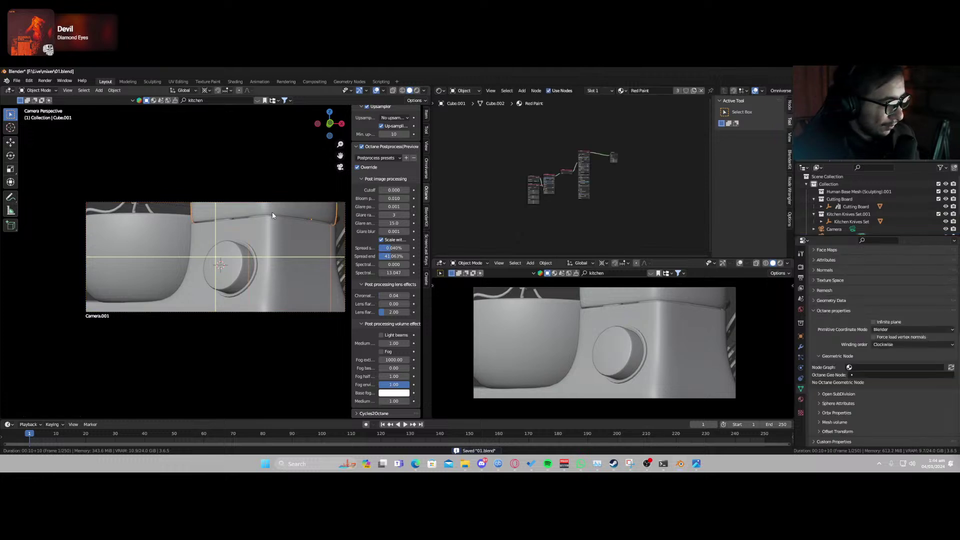
pyautogui.press('KP_0')
pyautogui.moveTo(298, 246); pyautogui.dragTo(287, 234, button='middle')
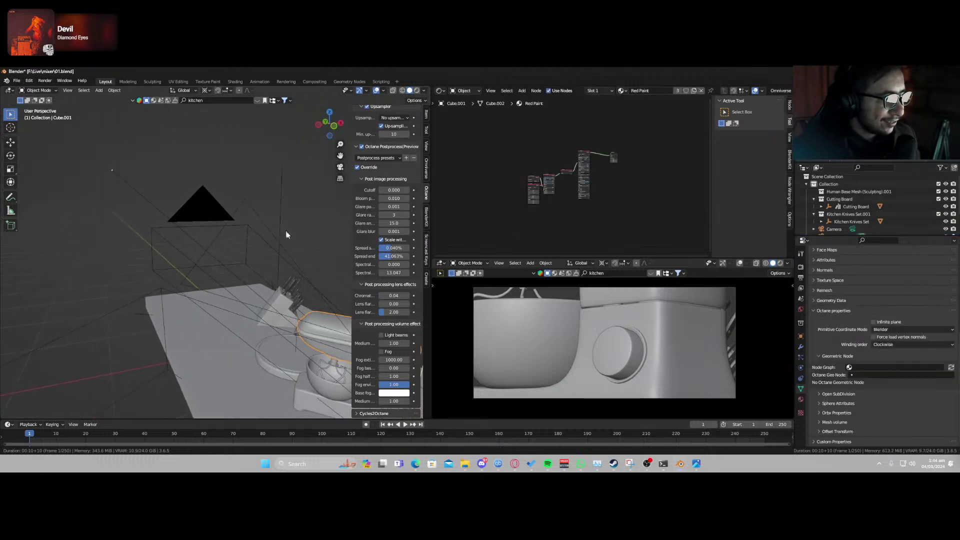
pyautogui.press('KP_Decimal')
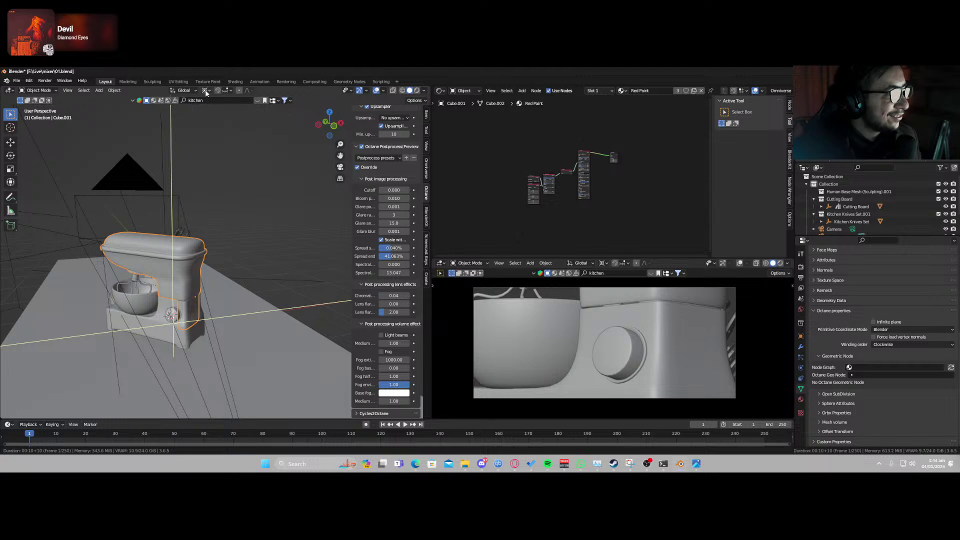
pyautogui.click(206, 91)
pyautogui.click(218, 100)
pyautogui.press('r')
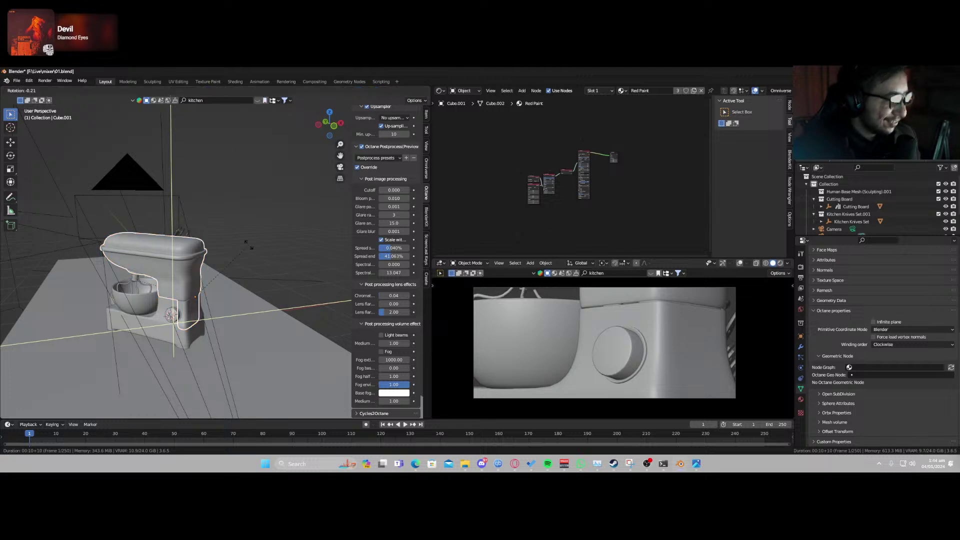
pyautogui.press('y')
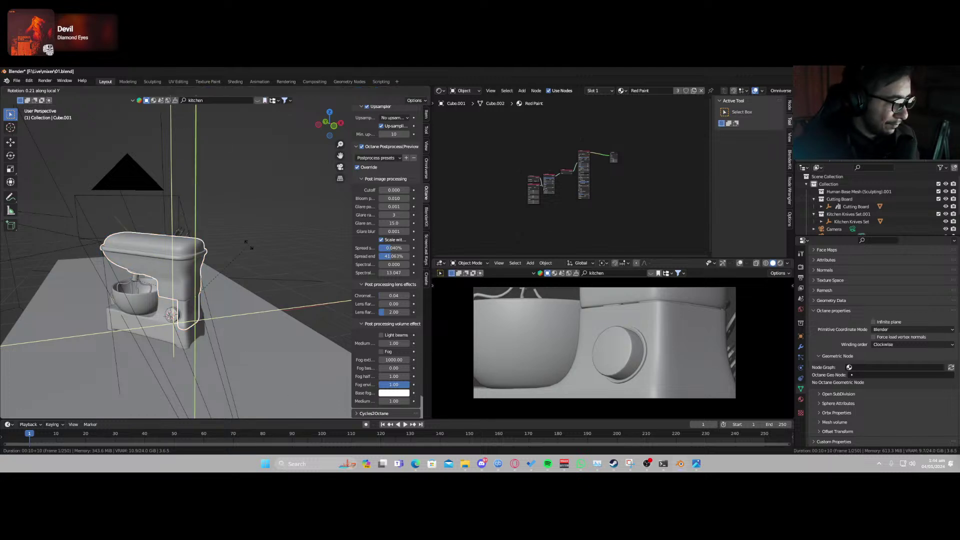
pyautogui.press('z')
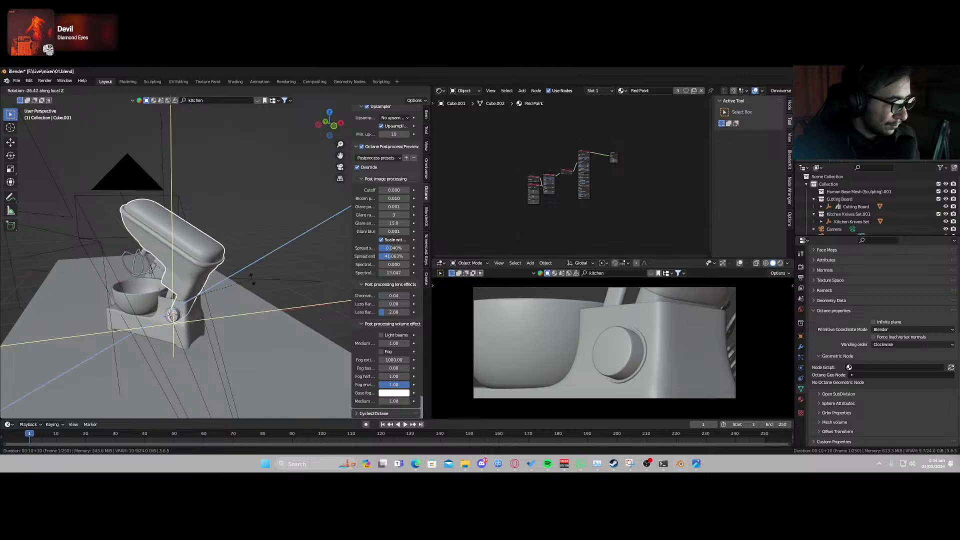
pyautogui.click(249, 296)
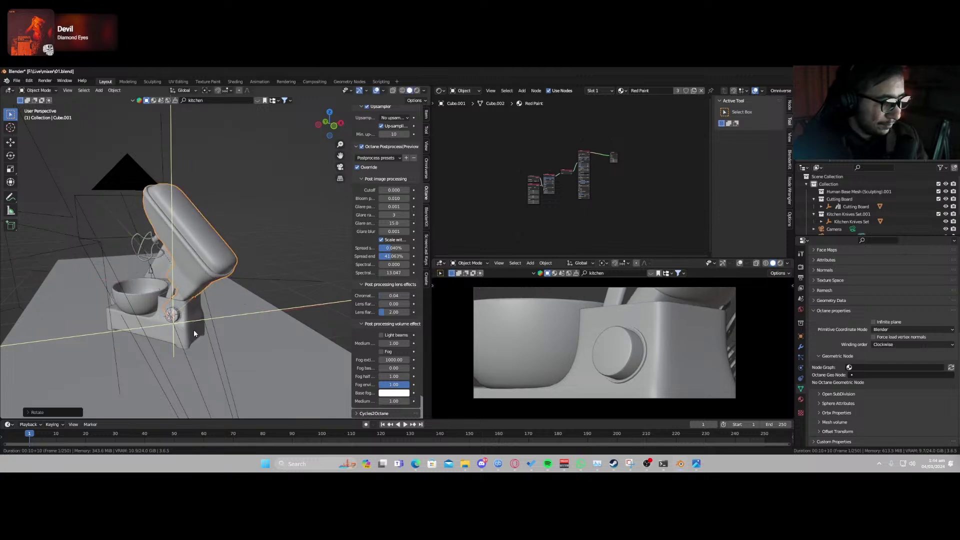
# Fly the camera to a low side view framing the bowl, the knob and the tilted-back mixer head.
pyautogui.press('KP_0')
pyautogui.hotkey('shift', '`')
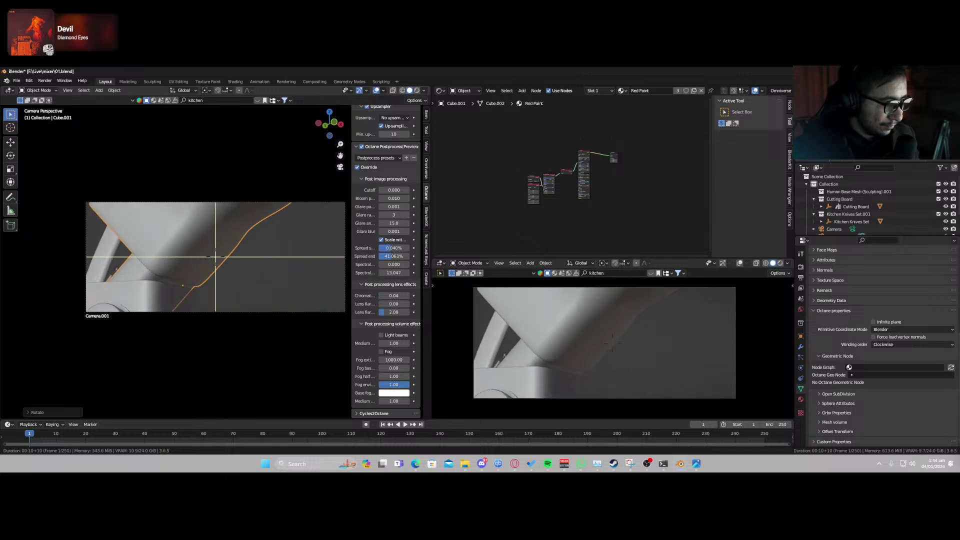
pyautogui.press('a')
pyautogui.press('w')
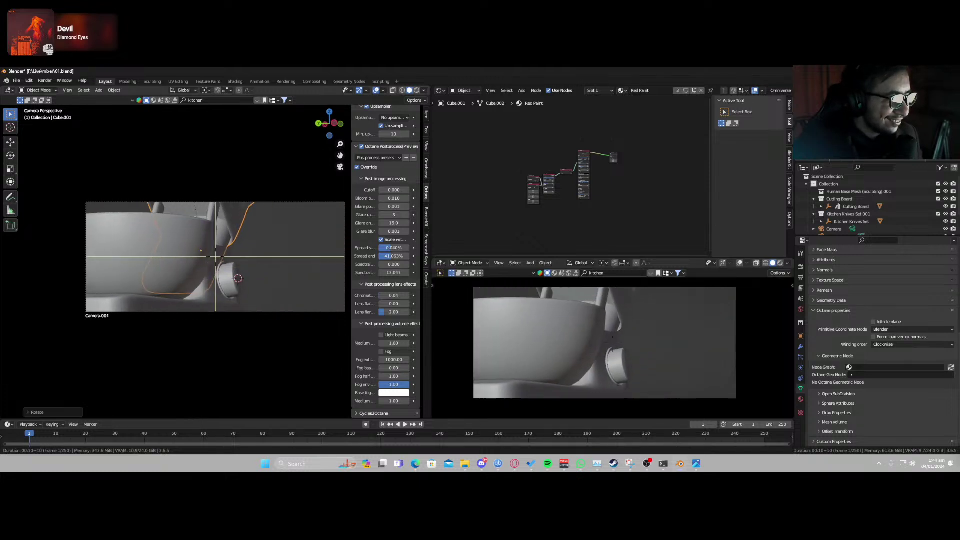
pyautogui.press('s')
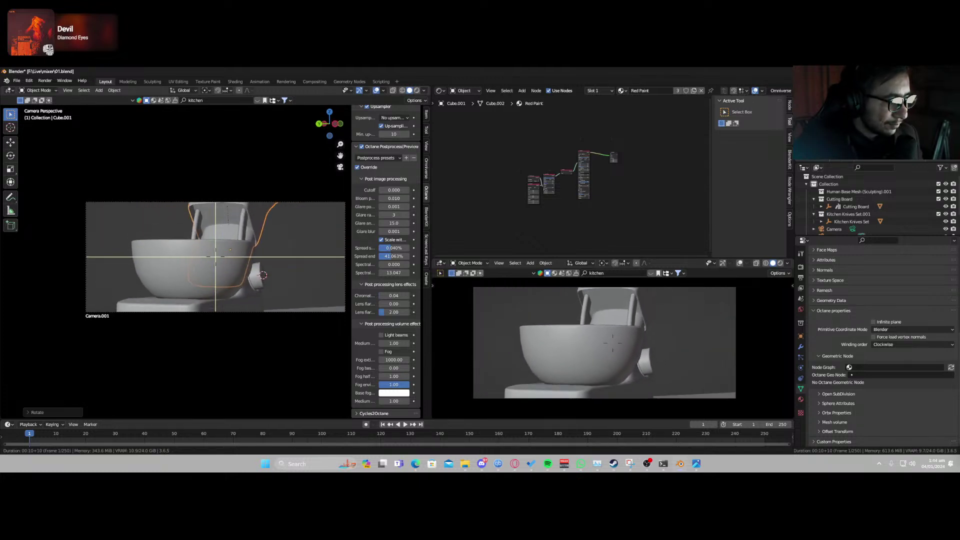
pyautogui.press('d')
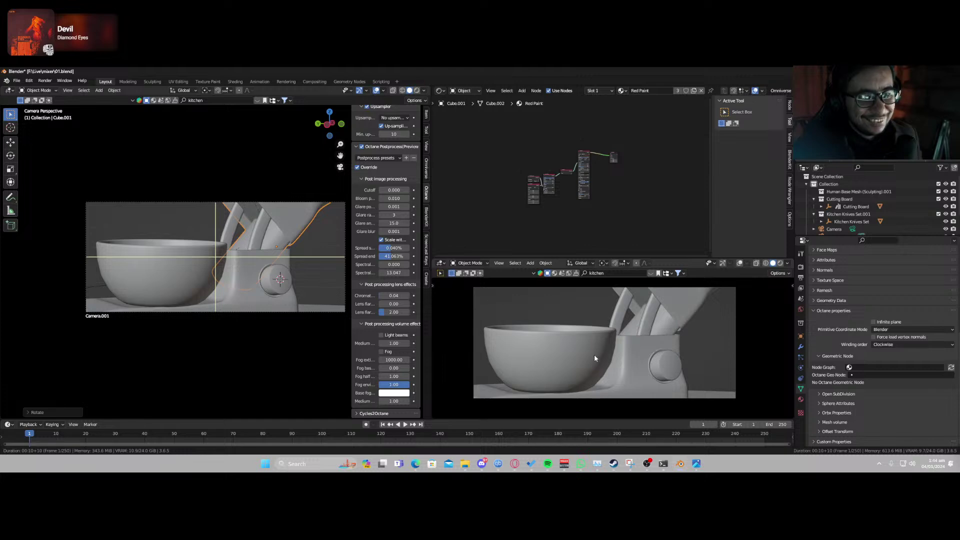
# Return the preview to rendered shading and assign BezierCurve as the camera's Octane depth-of-field focus object.
pyautogui.hotkey('shift', 'z')
pyautogui.click(334, 312)
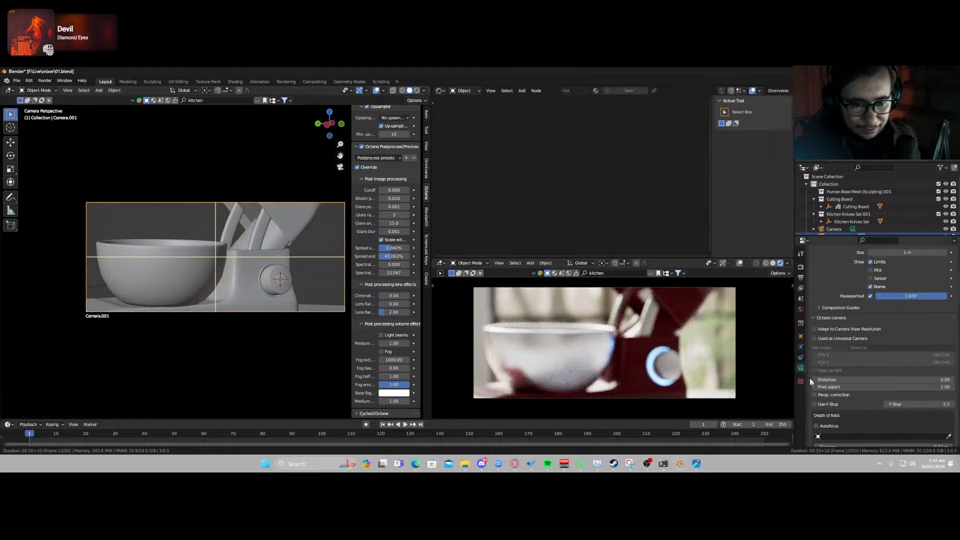
pyautogui.scroll(-5, 917, 405)
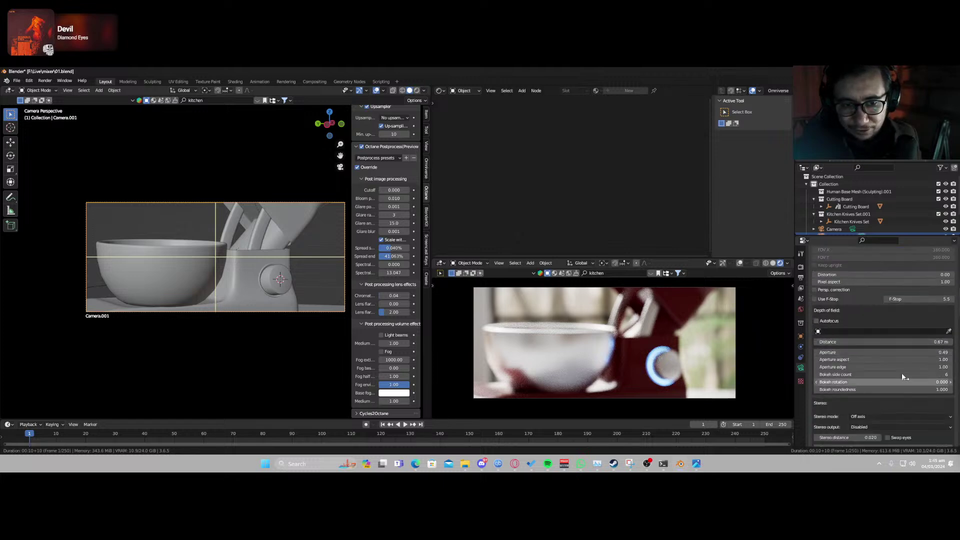
pyautogui.moveTo(885, 343)
pyautogui.mouseDown()
pyautogui.moveTo(921, 342)
pyautogui.moveTo(871, 345)
pyautogui.mouseUp()
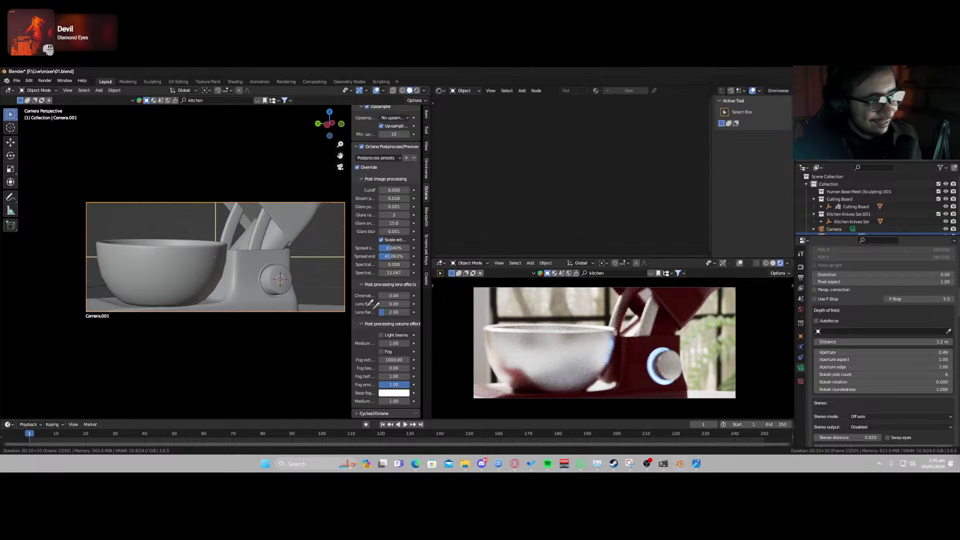
pyautogui.click(266, 232)
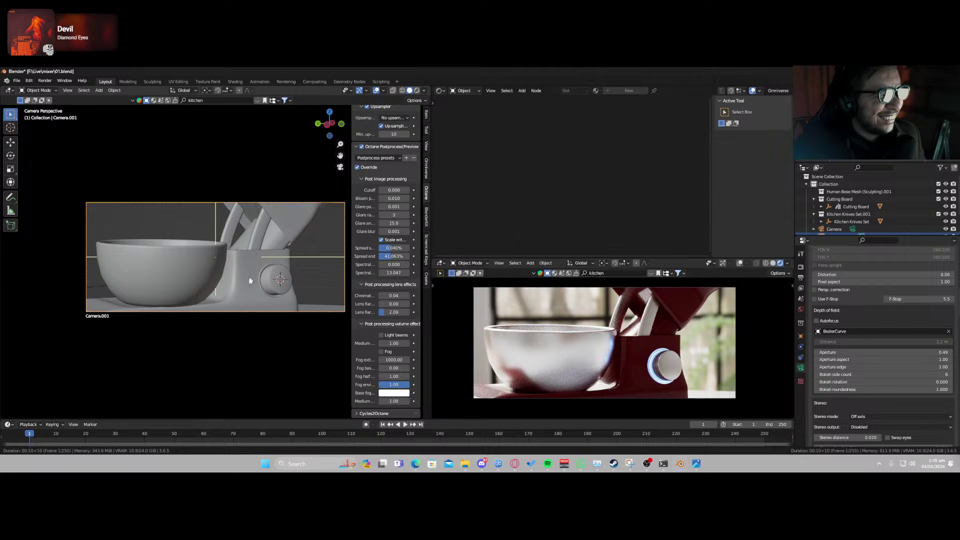
# Set the transform pivot to the 3D Cursor and rotate the camera around the mixer about the global Z axis.
pyautogui.press('r')
pyautogui.rightClick(209, 121)
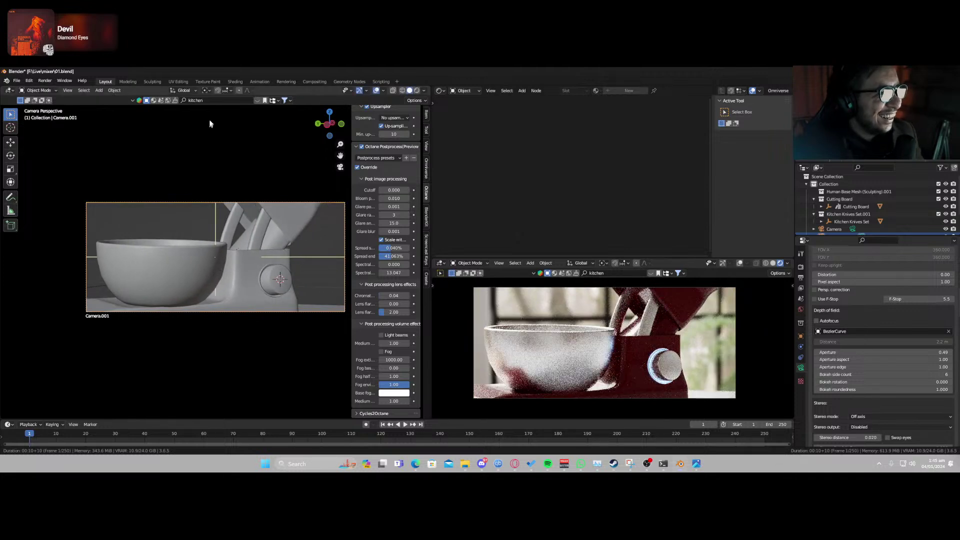
pyautogui.click(208, 93)
pyautogui.click(213, 109)
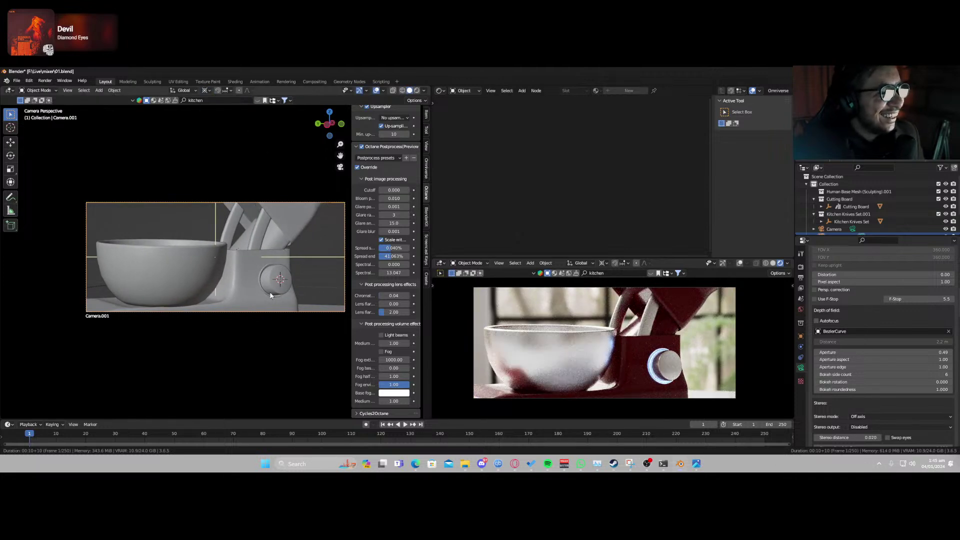
pyautogui.press('r')
pyautogui.press('z')
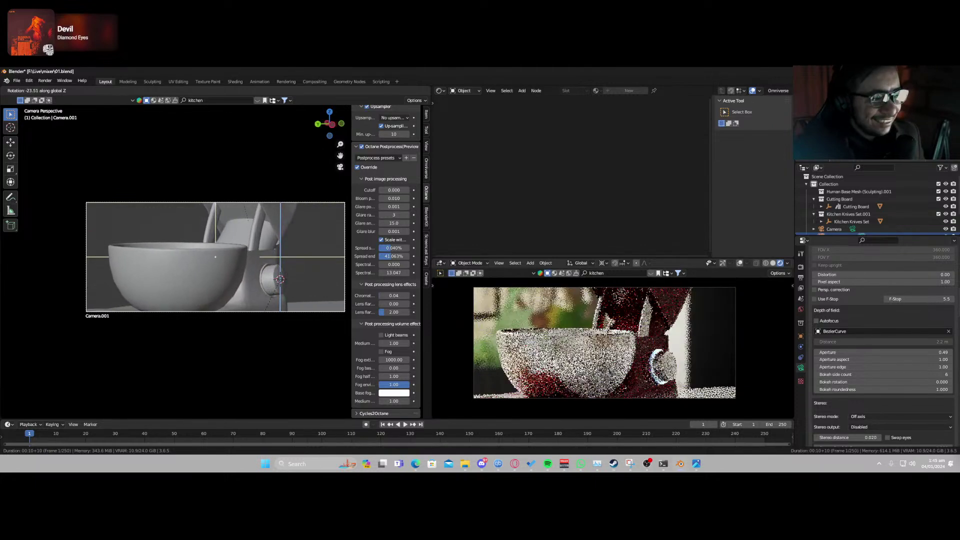
pyautogui.click(278, 316)
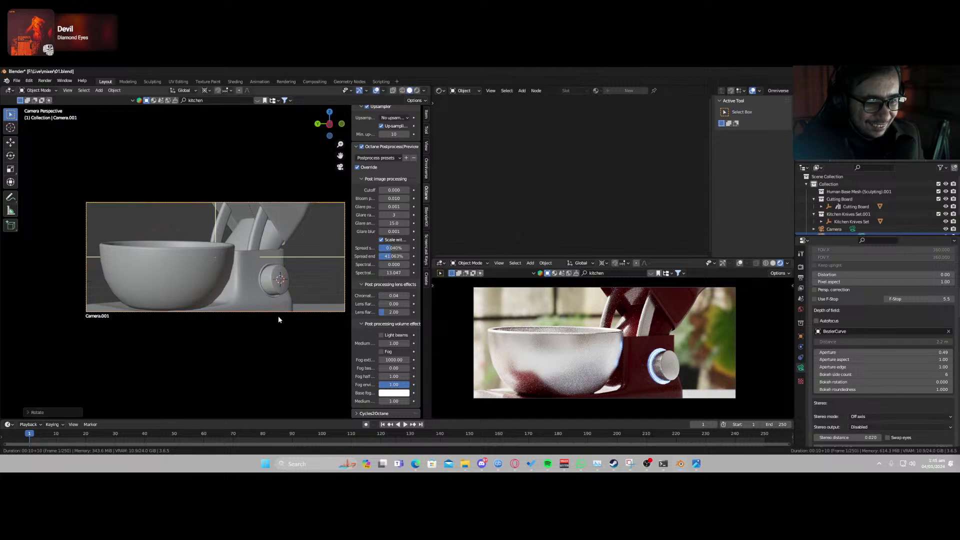
# Rotate the camera about its local X axis to look down into the bowl.
pyautogui.press('r')
pyautogui.press('x')
pyautogui.press('x')
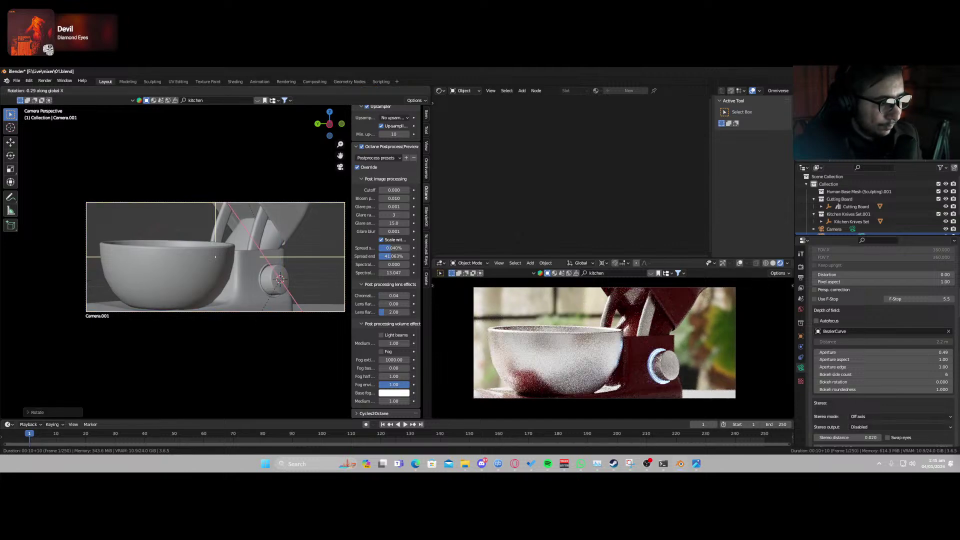
pyautogui.click(289, 323)
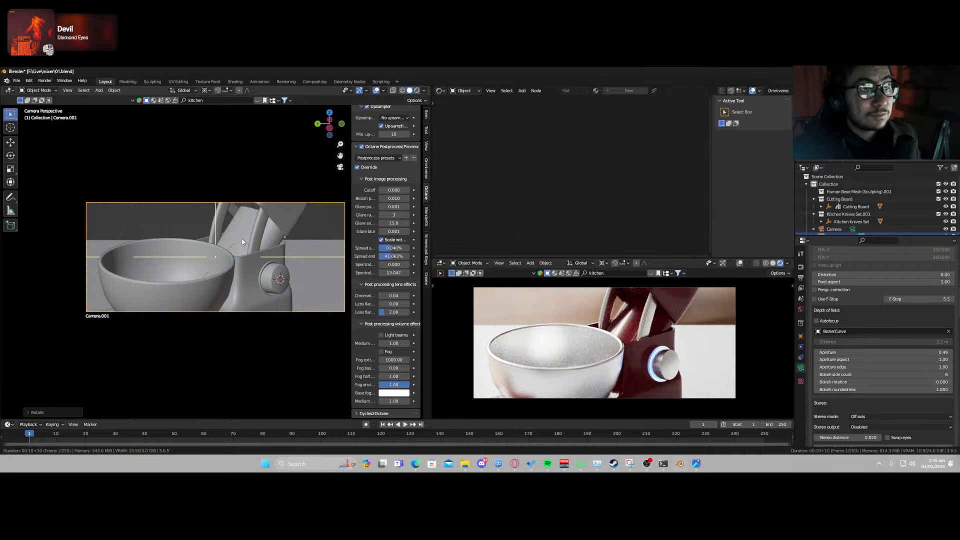
# Switch the transform pivot away from the 3D Cursor and rotate the mixer head about 15.6° around its local Z axis, lowering it toward the bowl.
pyautogui.click(289, 224)
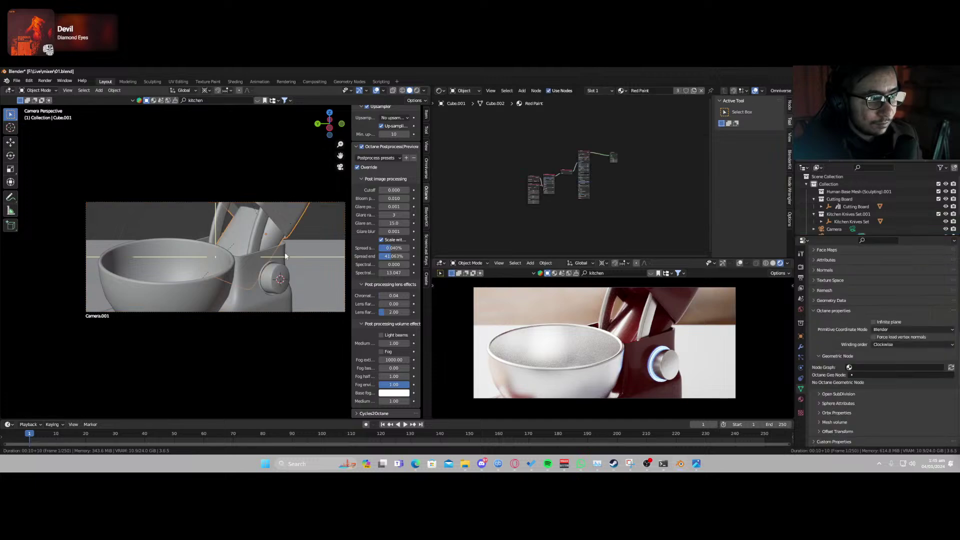
pyautogui.moveTo(289, 223); pyautogui.dragTo(270, 264, button='middle')
pyautogui.press('r')
pyautogui.press('x')
pyautogui.press('x')
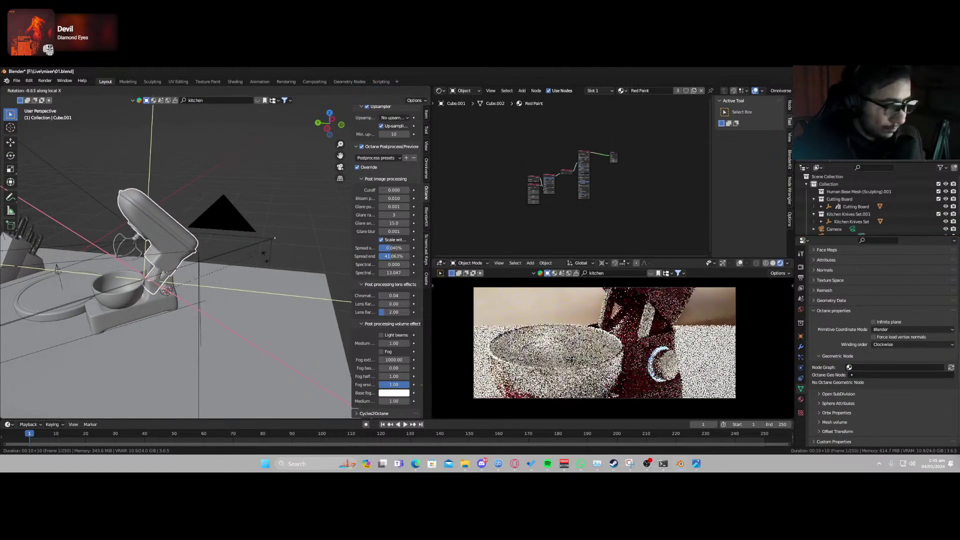
pyautogui.click(242, 278)
pyautogui.click(217, 91)
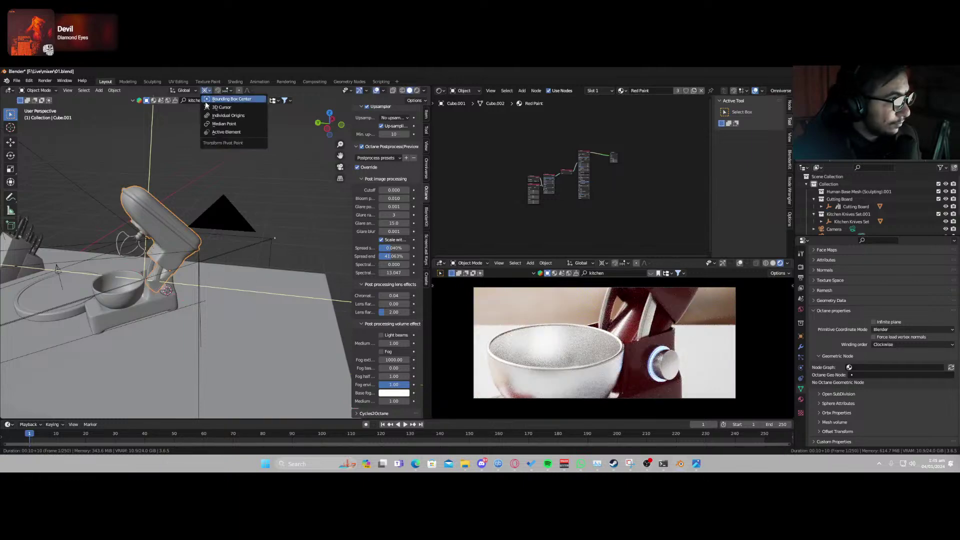
pyautogui.press('r')
pyautogui.press('x')
pyautogui.press('x')
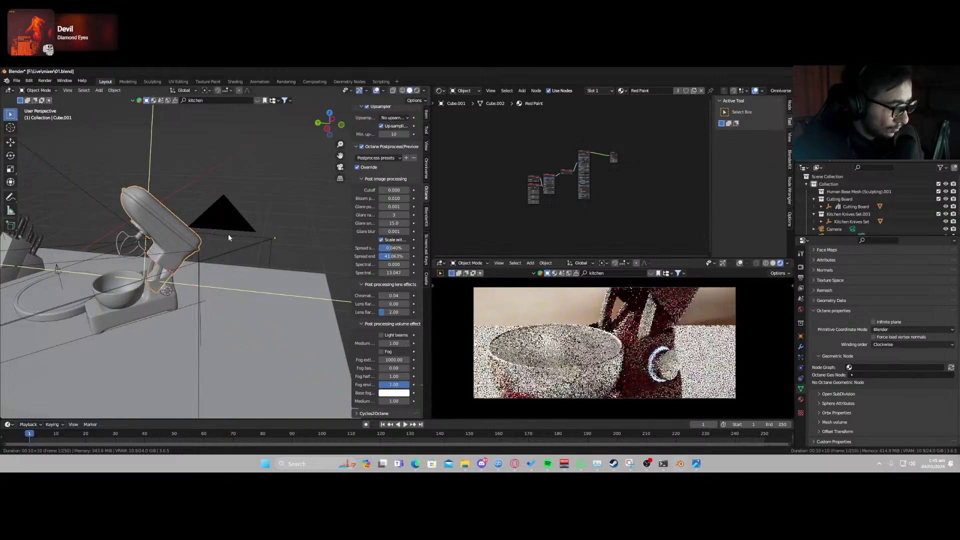
pyautogui.press('y')
pyautogui.press('y')
pyautogui.press('z')
pyautogui.press('z')
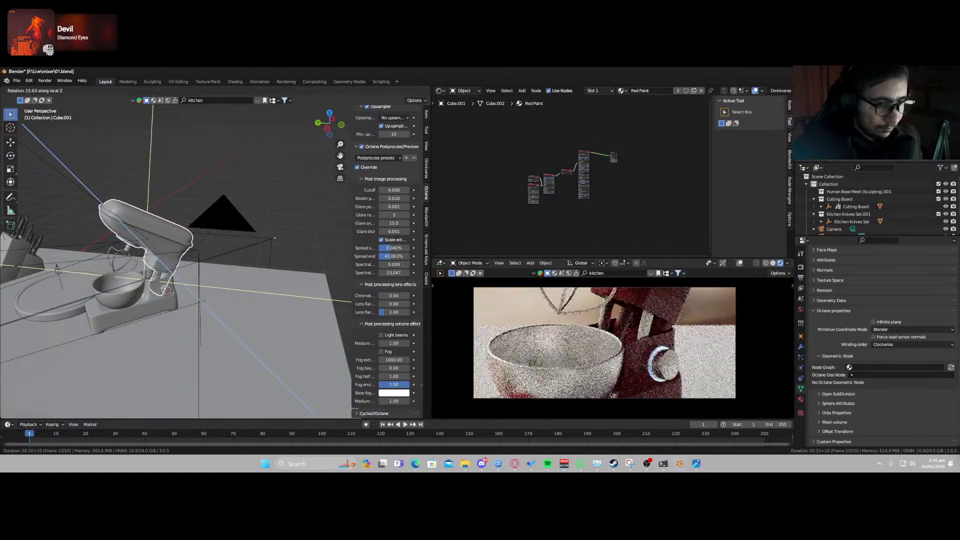
pyautogui.click(299, 317)
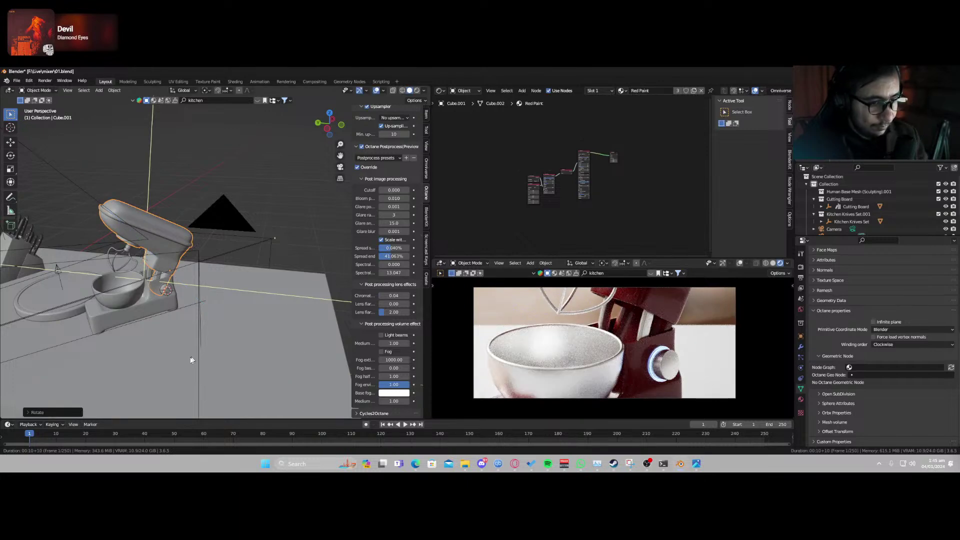
# Set the transform pivot to the 3D Cursor in camera view and rotate the camera about 5° around its local X axis.
pyautogui.press('KP_0')
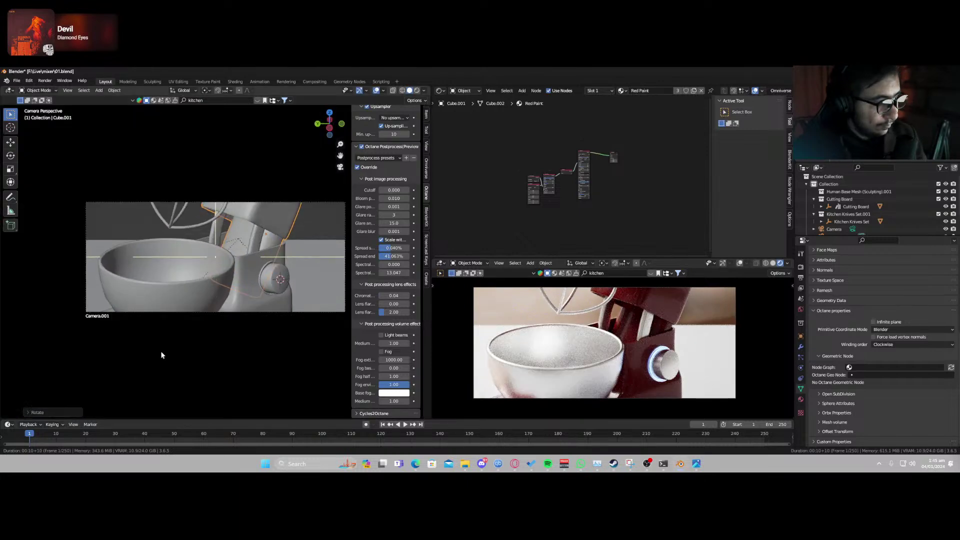
pyautogui.click(205, 92)
pyautogui.click(213, 108)
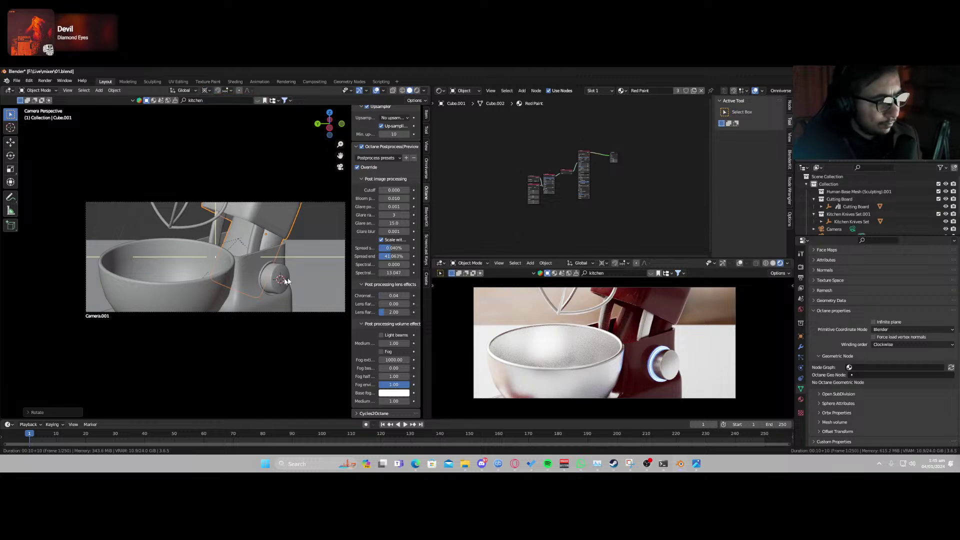
pyautogui.press('r')
pyautogui.click(294, 316)
pyautogui.click(294, 314)
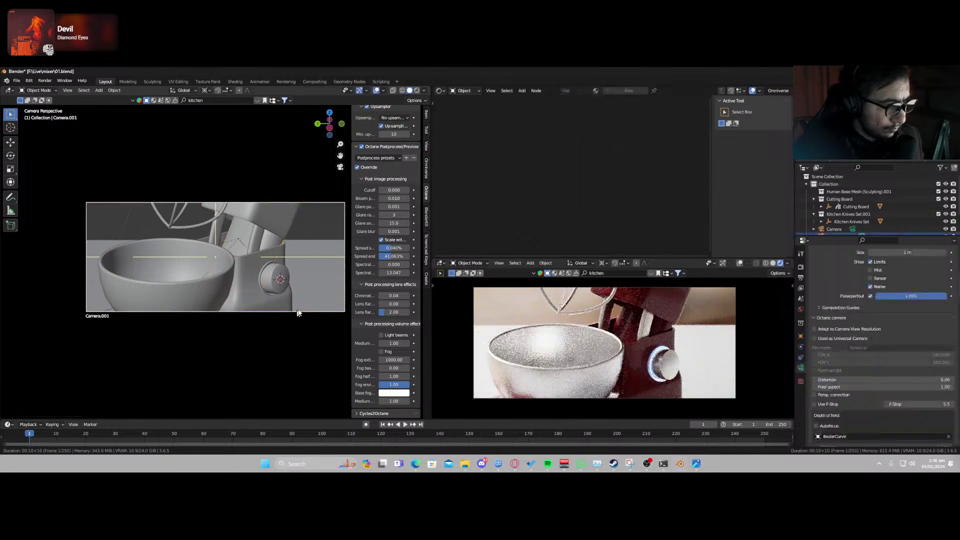
pyautogui.press('r')
pyautogui.press('x')
pyautogui.press('x')
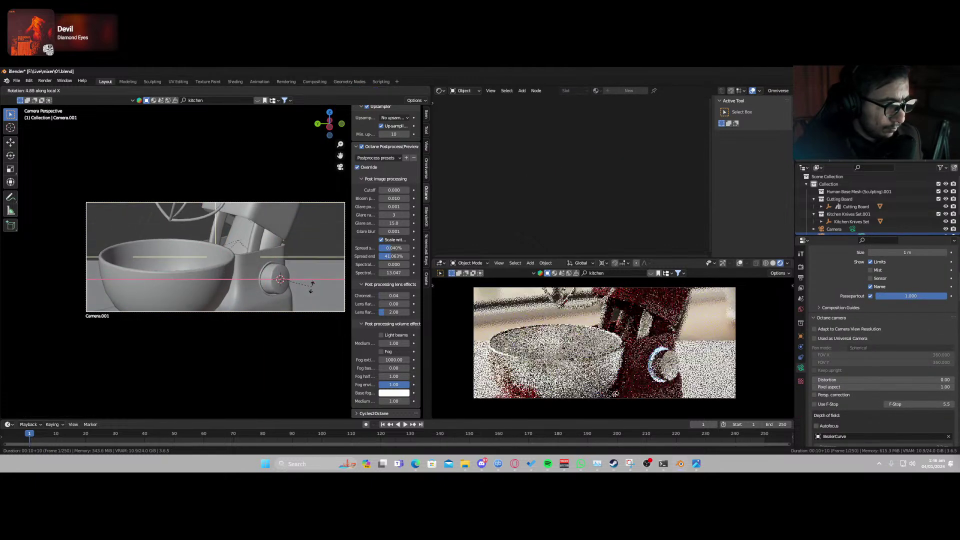
pyautogui.click(310, 288)
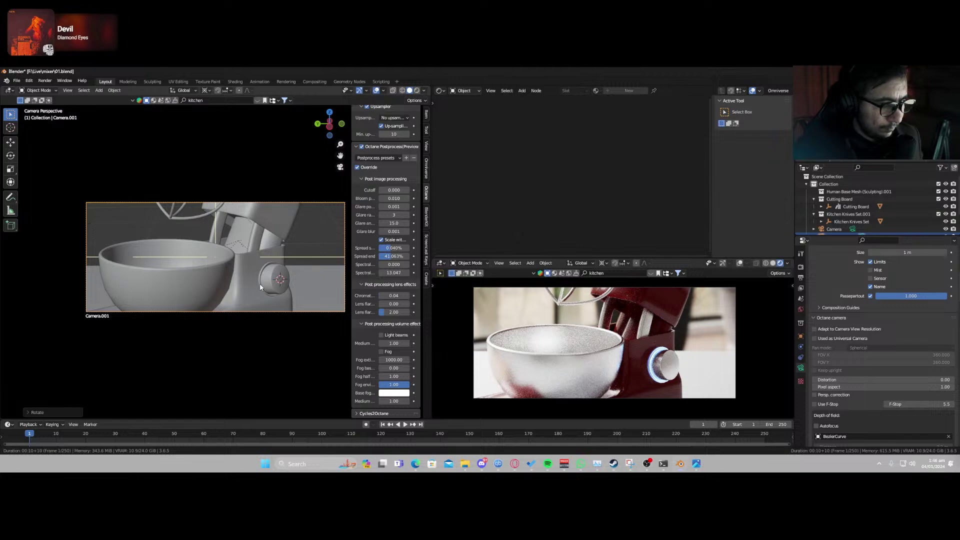
# Fly the camera around the mixer to a close view of the base's knob with the bowl beside it.
pyautogui.keyDown('shift'); pyautogui.moveTo(260, 287); pyautogui.dragTo(251, 311, button='middle'); pyautogui.keyUp('shift')
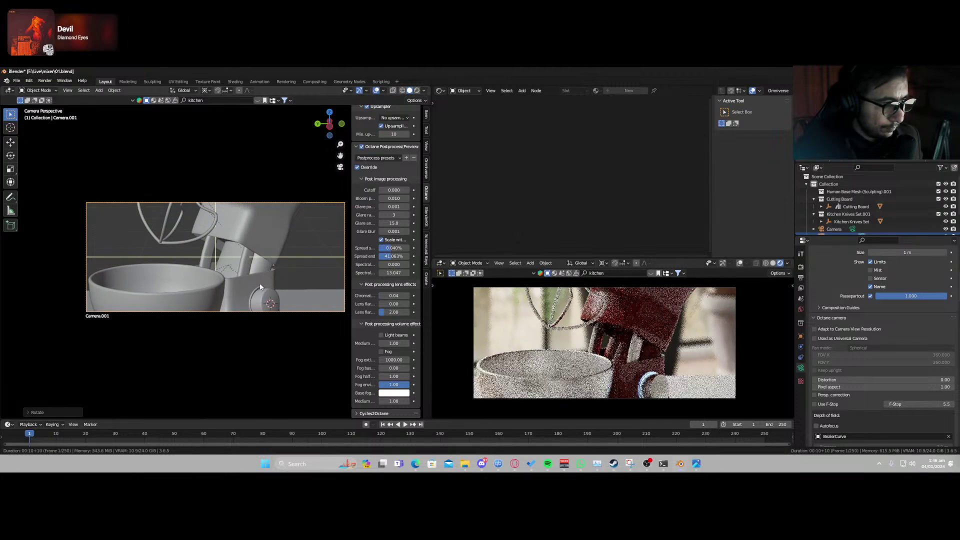
pyautogui.scroll(-5, 250, 300)
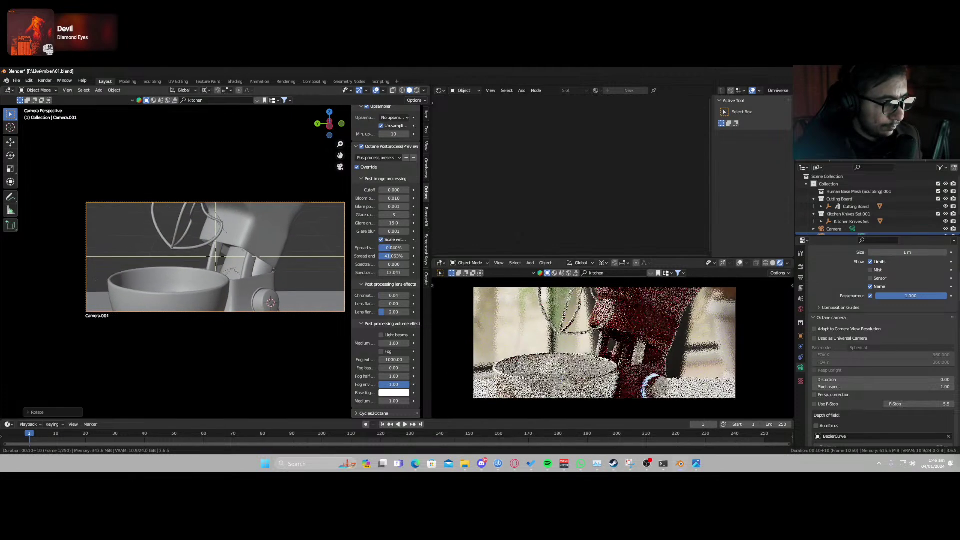
pyautogui.moveTo(250, 300); pyautogui.dragTo(280, 304, button='middle')
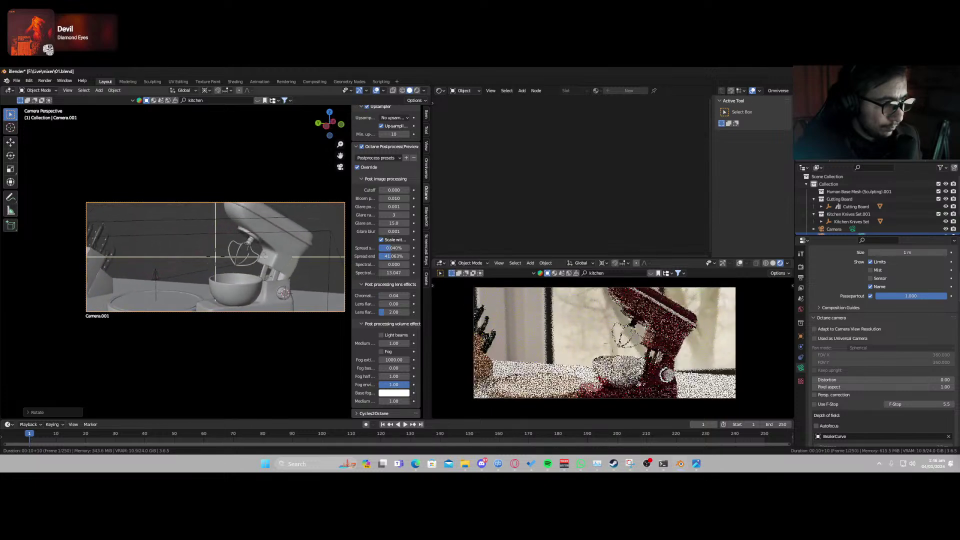
pyautogui.moveTo(230, 280); pyautogui.dragTo(207, 265, button='middle')
pyautogui.keyDown('shift'); pyautogui.moveTo(207, 220); pyautogui.dragTo(216, 258, button='middle'); pyautogui.keyUp('shift')
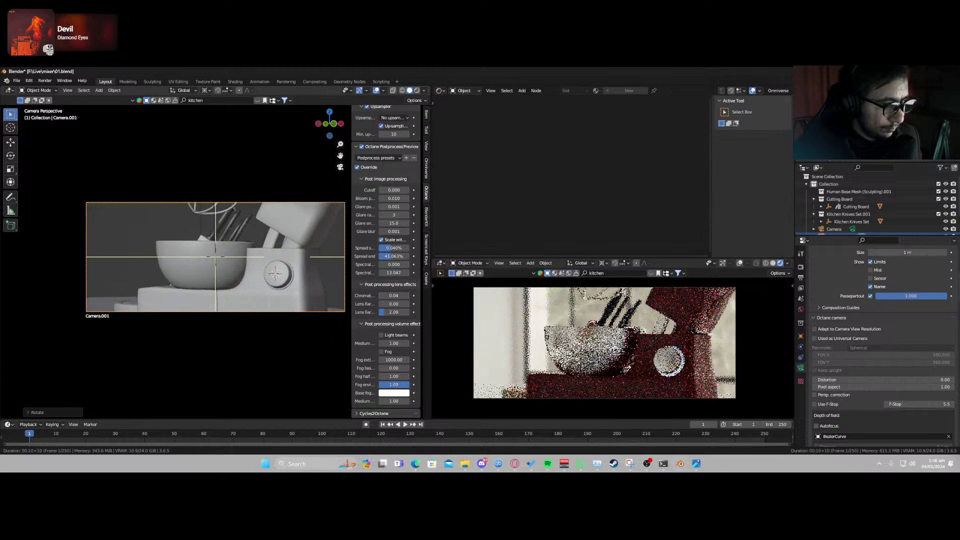
pyautogui.press('w')
pyautogui.press('d')
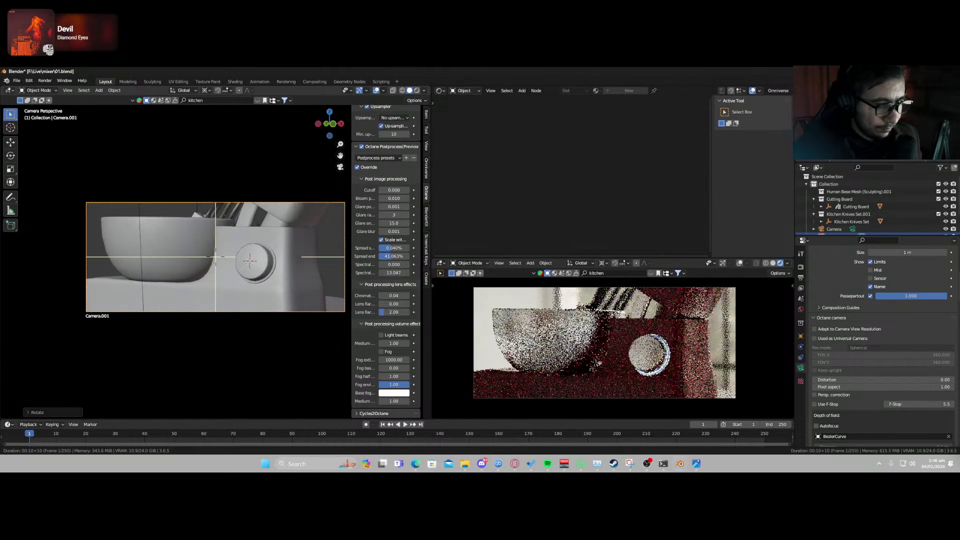
pyautogui.press('d')
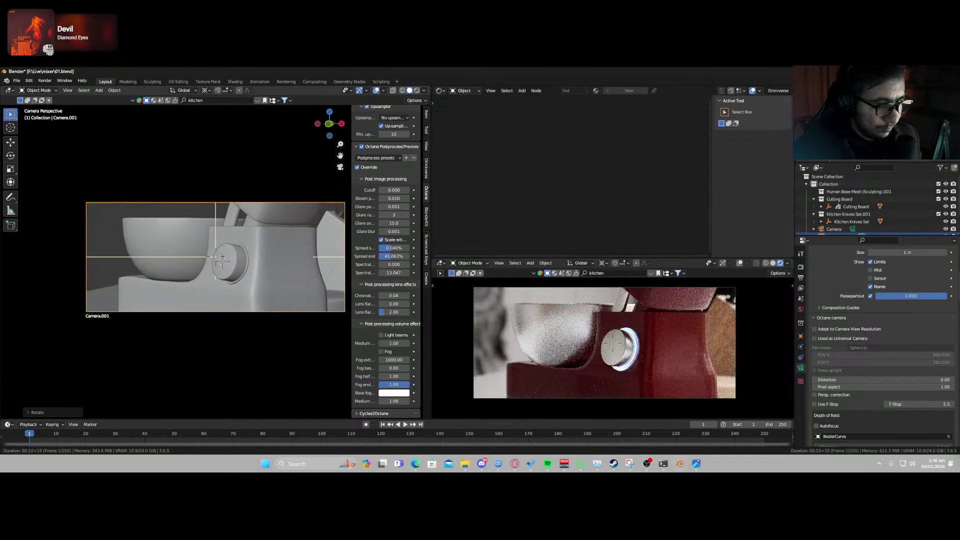
pyautogui.press('d')
pyautogui.press('s')
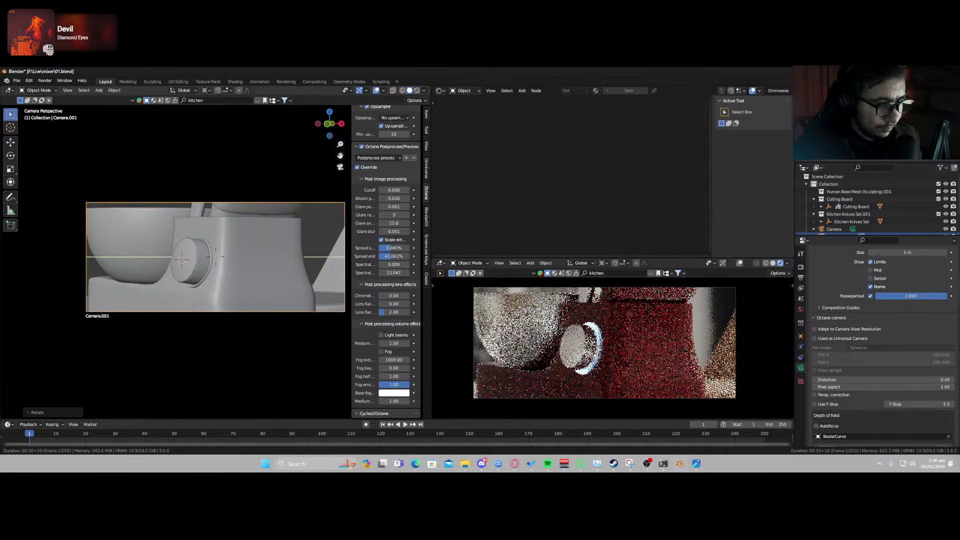
pyautogui.press('s')
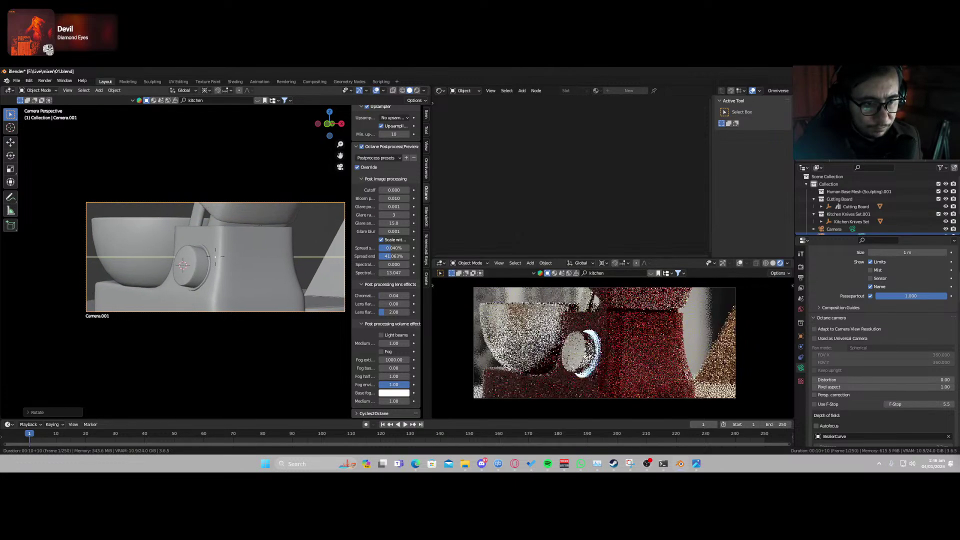
pyautogui.click(272, 293)
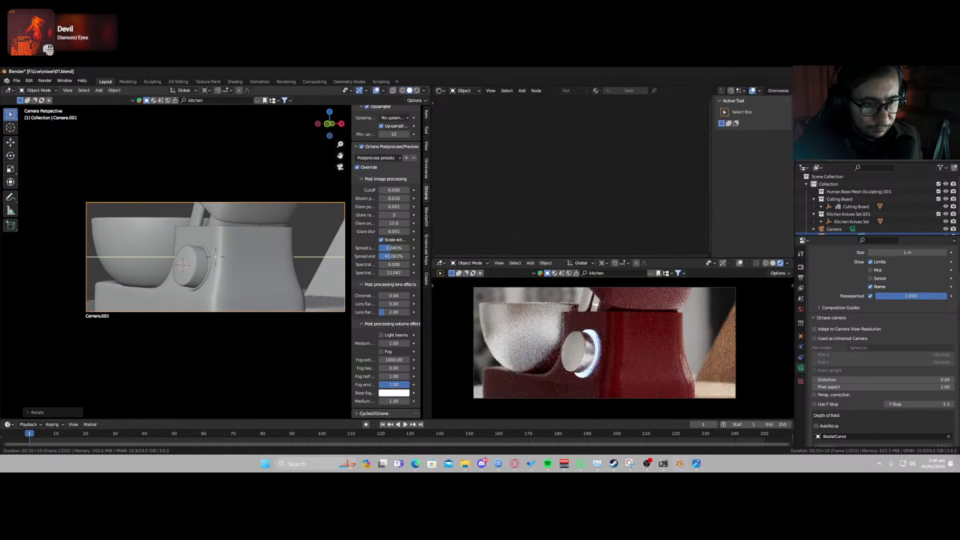
# Rotate the camera about the global Z axis and shift it along its local X axis to frame the knob with the knife block behind.
pyautogui.press('r')
pyautogui.press('z')
pyautogui.click(244, 312)
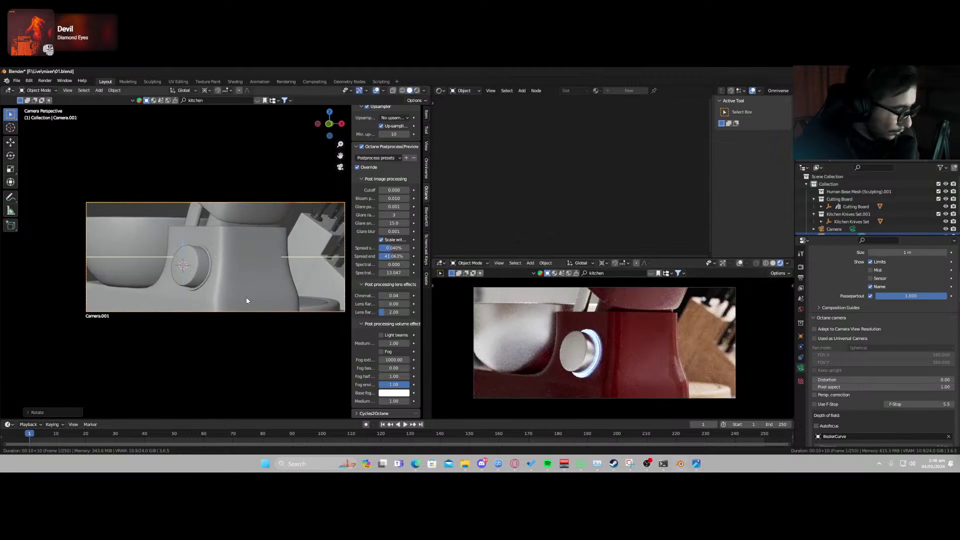
pyautogui.press('g')
pyautogui.press('x')
pyautogui.press('x')
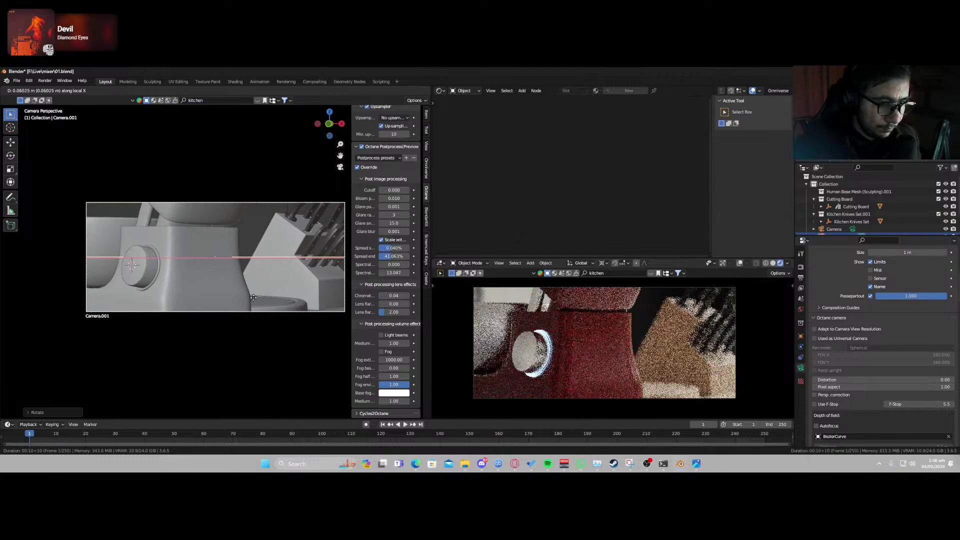
pyautogui.click(254, 299)
pyautogui.press('r')
pyautogui.press('z')
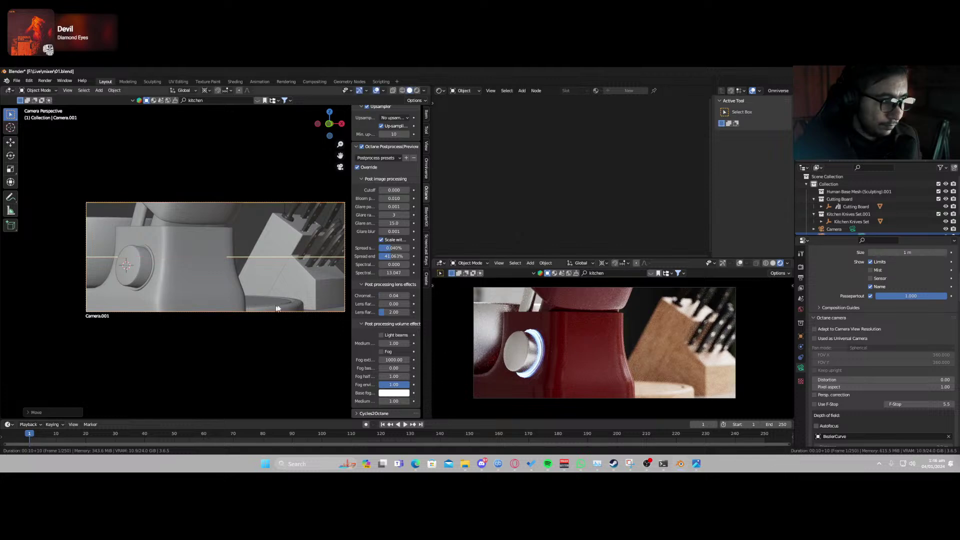
pyautogui.click(278, 307)
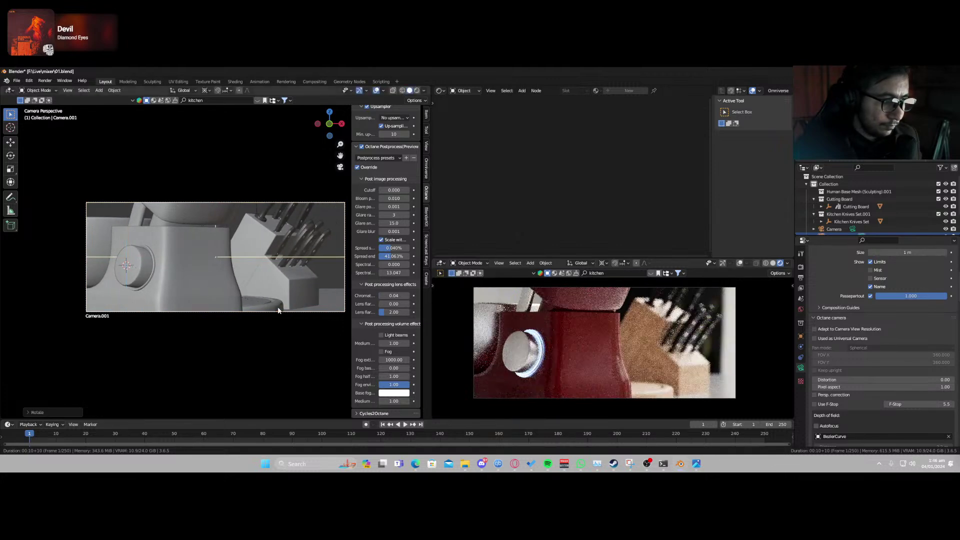
# Save the scene and render the knob close-up with the preview viewport set to solid shading.
pyautogui.hotkey('ctrl', 's')
pyautogui.press('z')
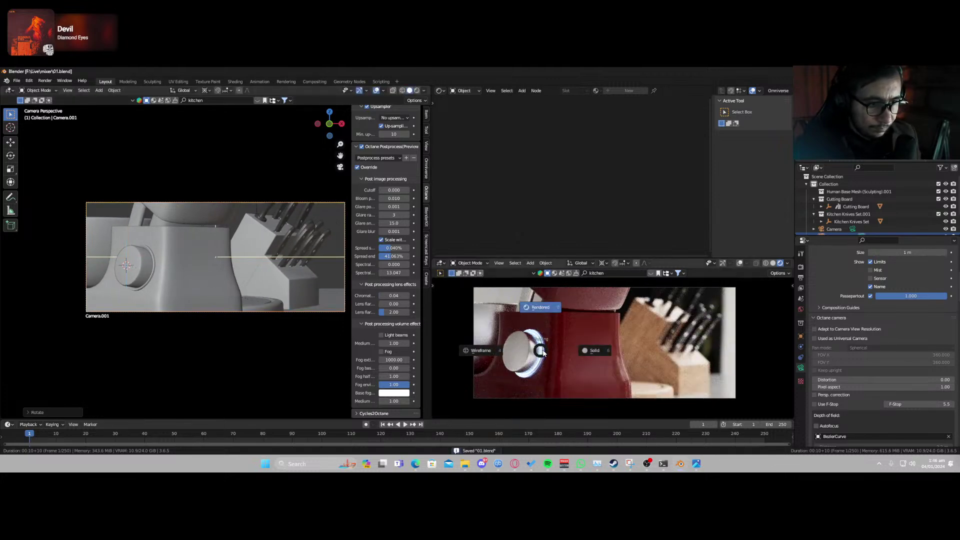
pyautogui.click(594, 350)
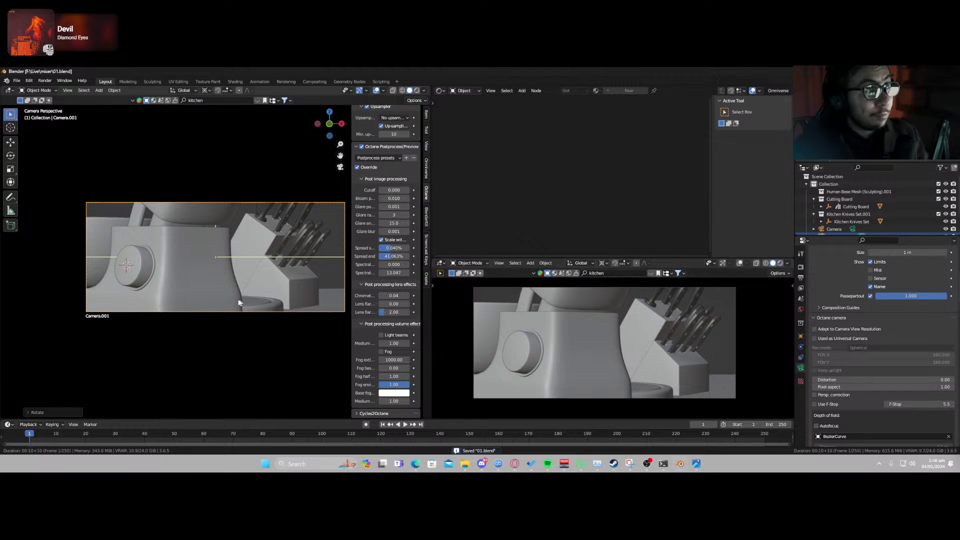
pyautogui.press('F12')
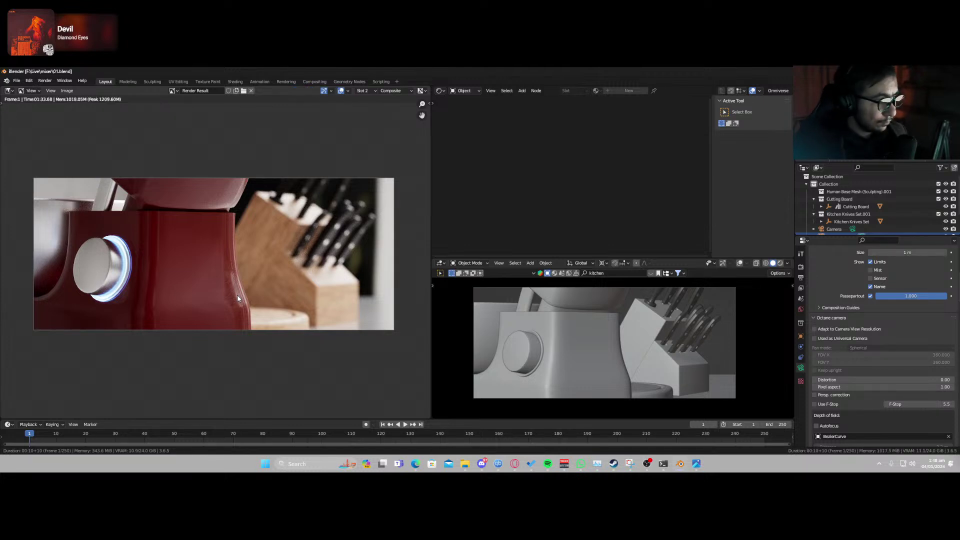
# Compare the knob close-up with the earlier full mixer shot by switching between the two render slots, then close the render view.
pyautogui.press('j')
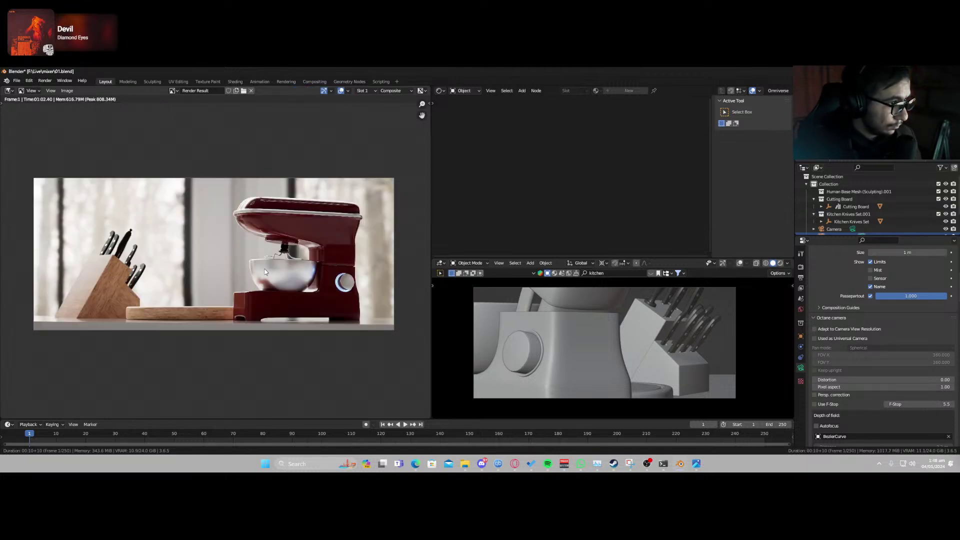
pyautogui.press('j')
pyautogui.press('j')
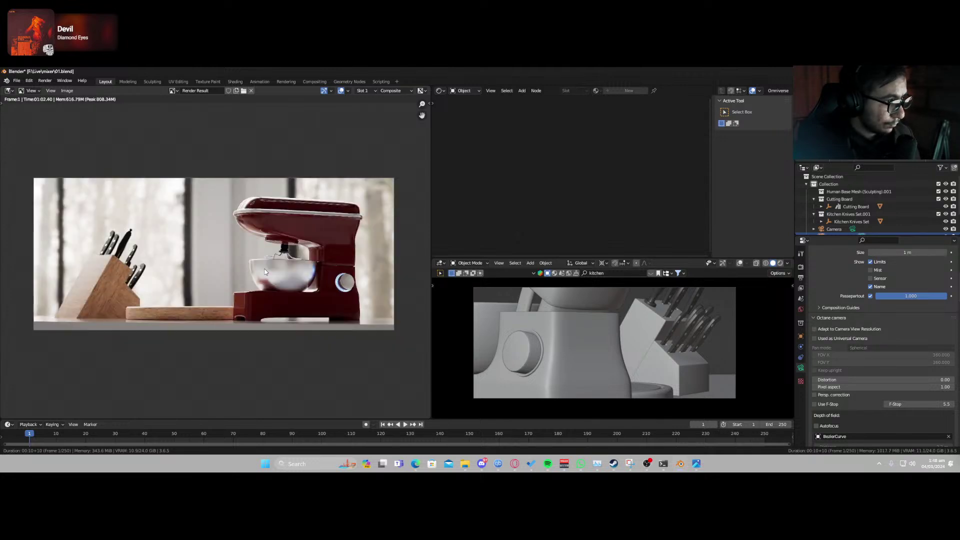
pyautogui.press('j')
pyautogui.press('j')
pyautogui.press('Escape')
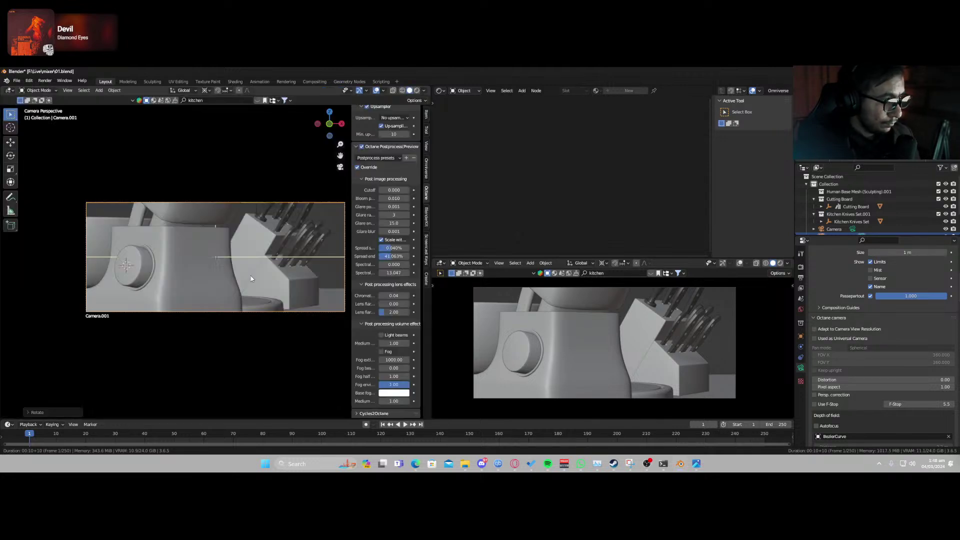
# Duplicate the camera and make the copy the active scene camera.
pyautogui.hotkey('shift', 'd')
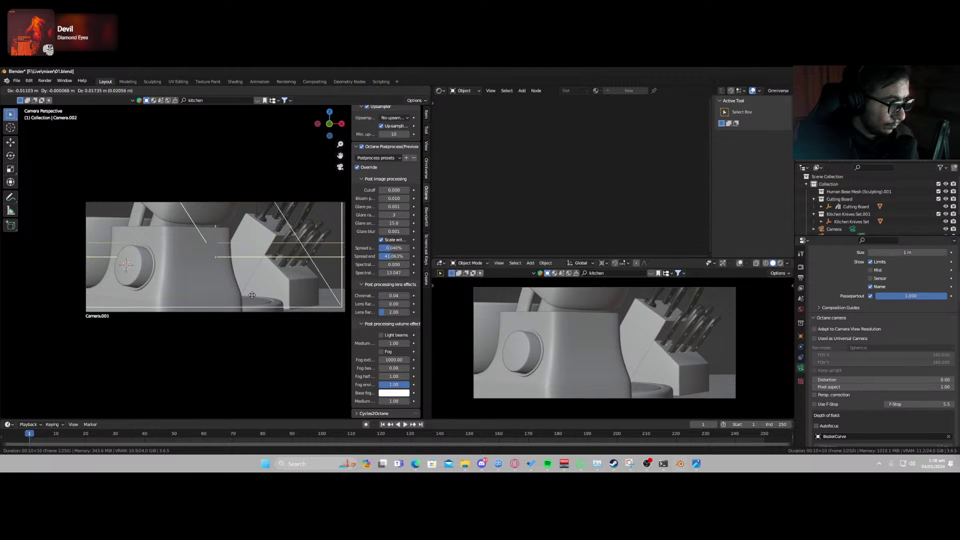
pyautogui.click(253, 297)
pyautogui.press('ctrl+KP_0')
# Fly the duplicated camera to a low view framing the mixer head and its whisk against the empty background.
pyautogui.hotkey('shift', '`')
pyautogui.press('a')
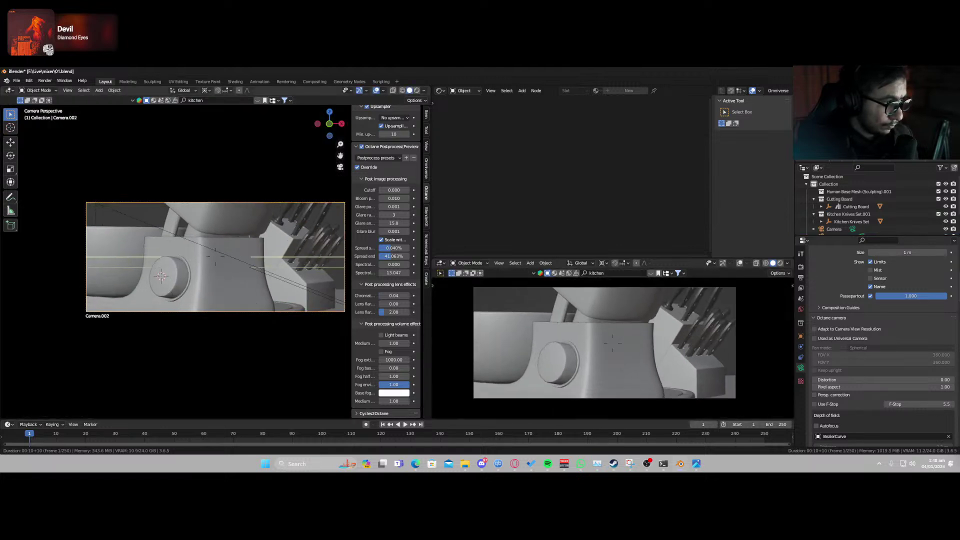
pyautogui.press('a')
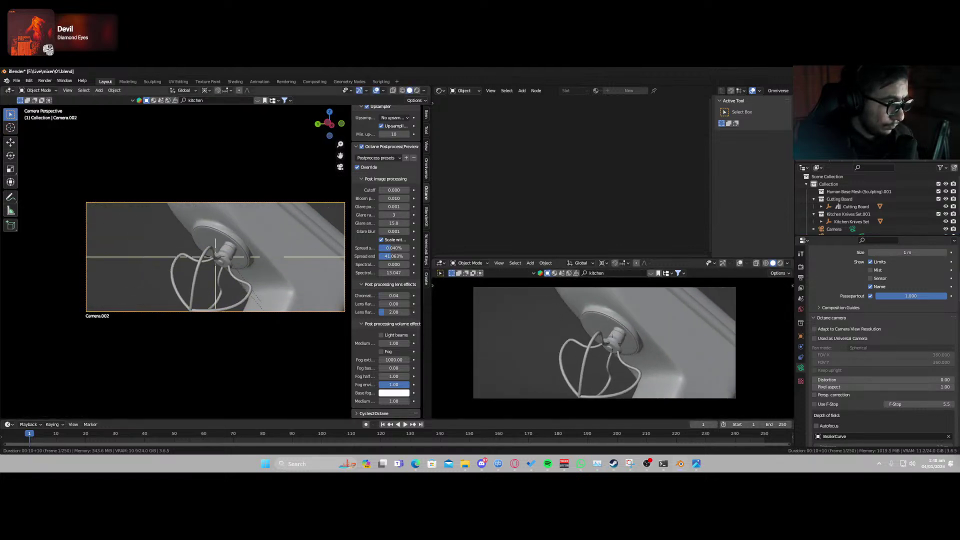
pyautogui.press('s')
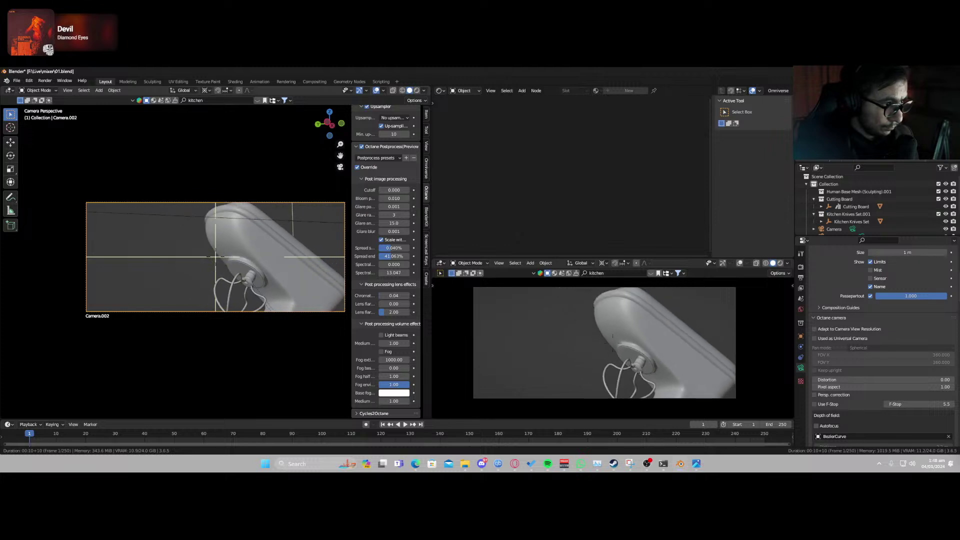
pyautogui.press('s')
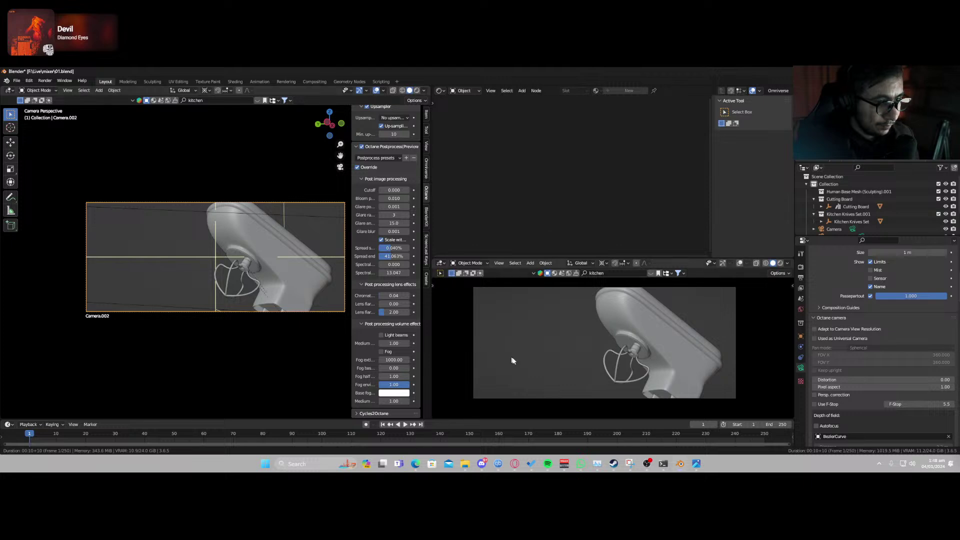
# Switch the preview viewport to rendered shading and tilt the duplicated camera about its local X axis to look up under the mixer head.
pyautogui.press('z')
pyautogui.click(534, 349)
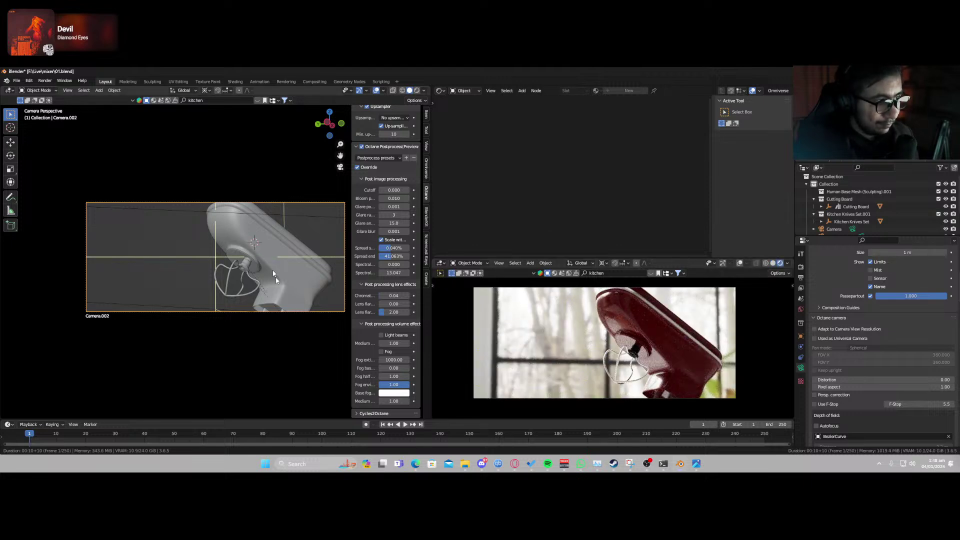
pyautogui.press('r')
pyautogui.press('x')
pyautogui.press('x')
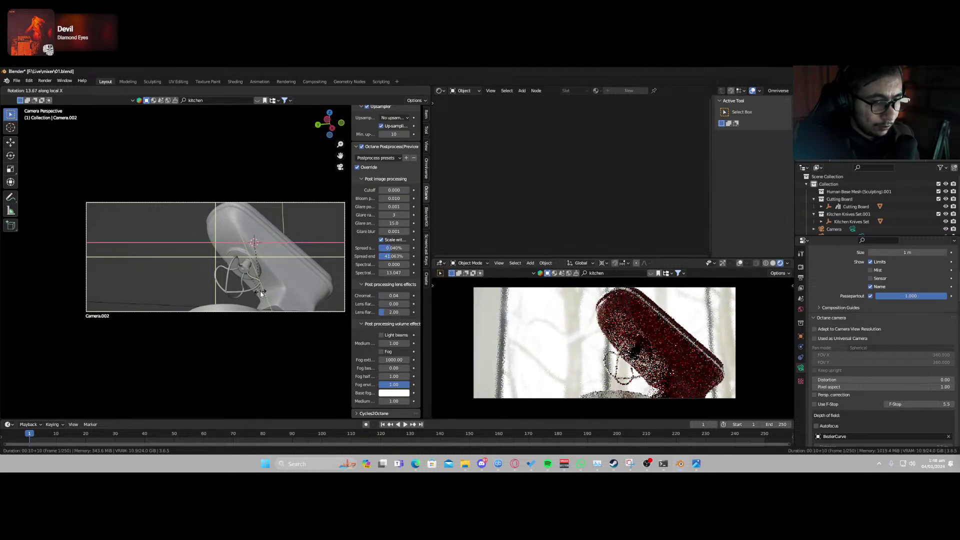
pyautogui.click(261, 290)
pyautogui.press('r')
pyautogui.press('z')
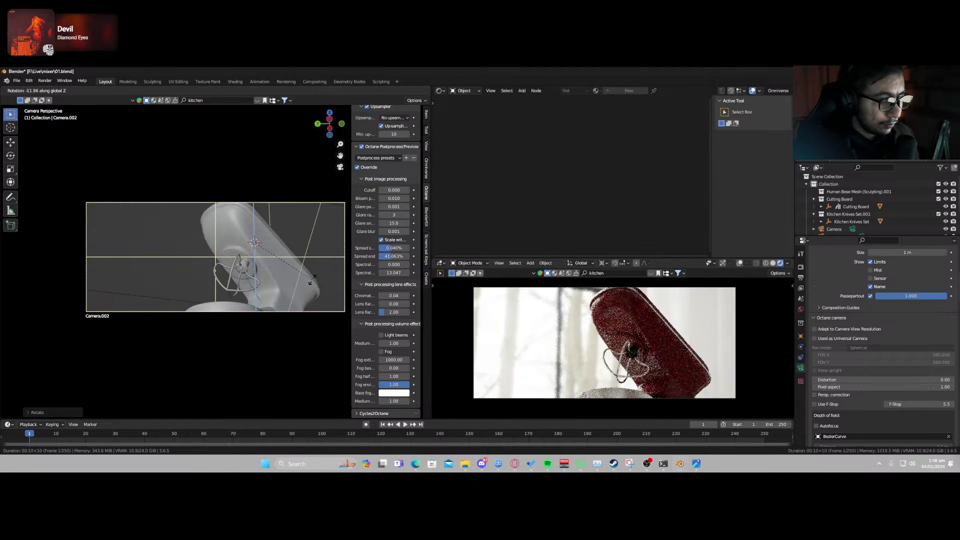
pyautogui.click(315, 278)
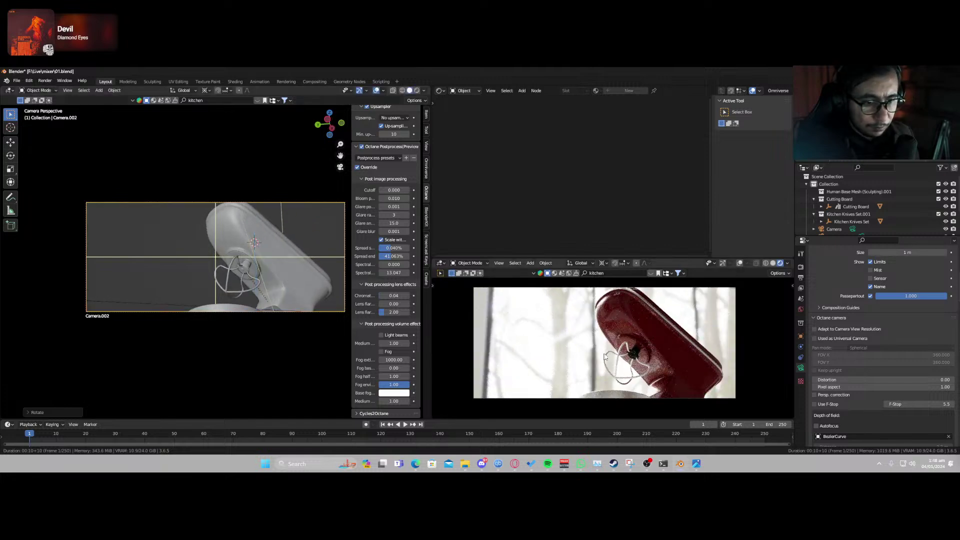
pyautogui.scroll(3, 613, 369)
pyautogui.scroll(1, 613, 369)
pyautogui.scroll(-5, 622, 375)
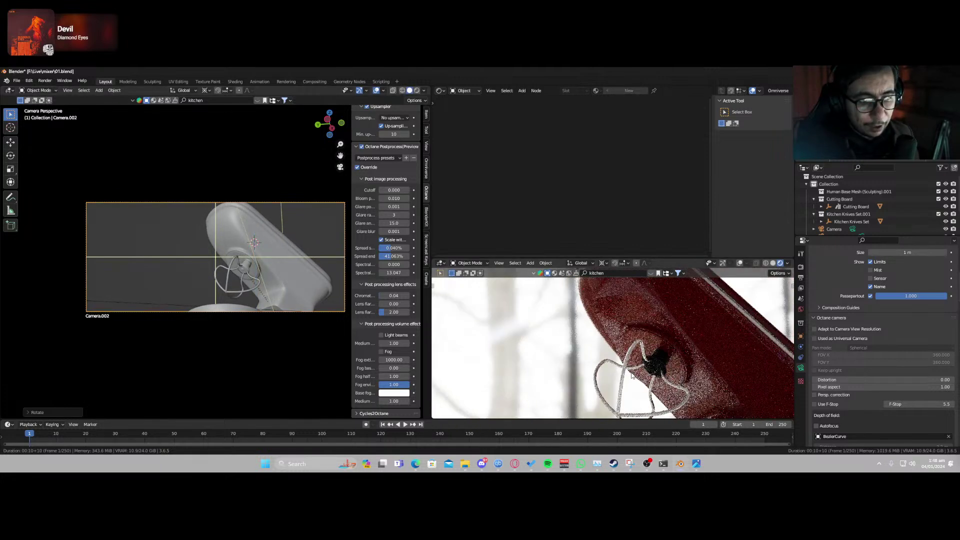
# Rotate the camera back about its local X axis to the shallower view of the mixer head.
pyautogui.press('r')
pyautogui.press('x')
pyautogui.press('x')
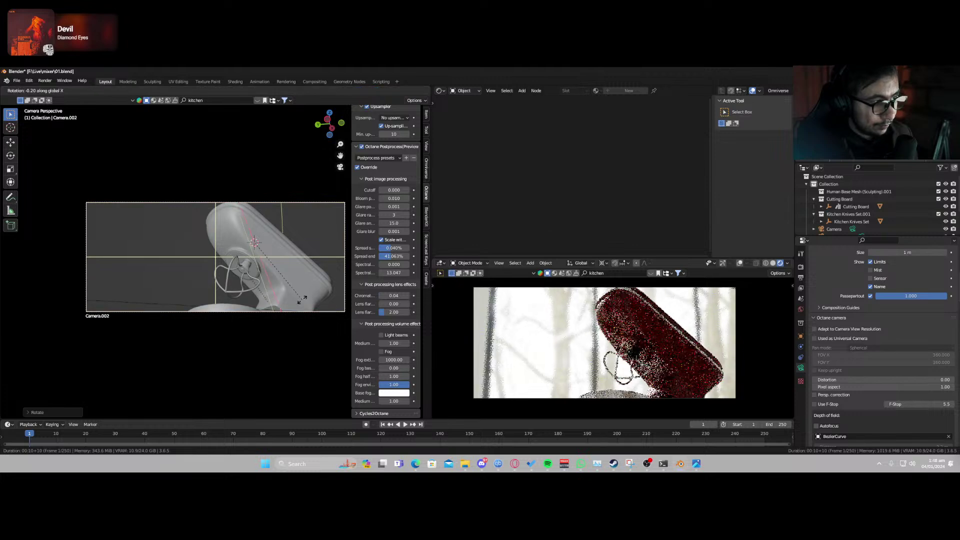
pyautogui.click(305, 295)
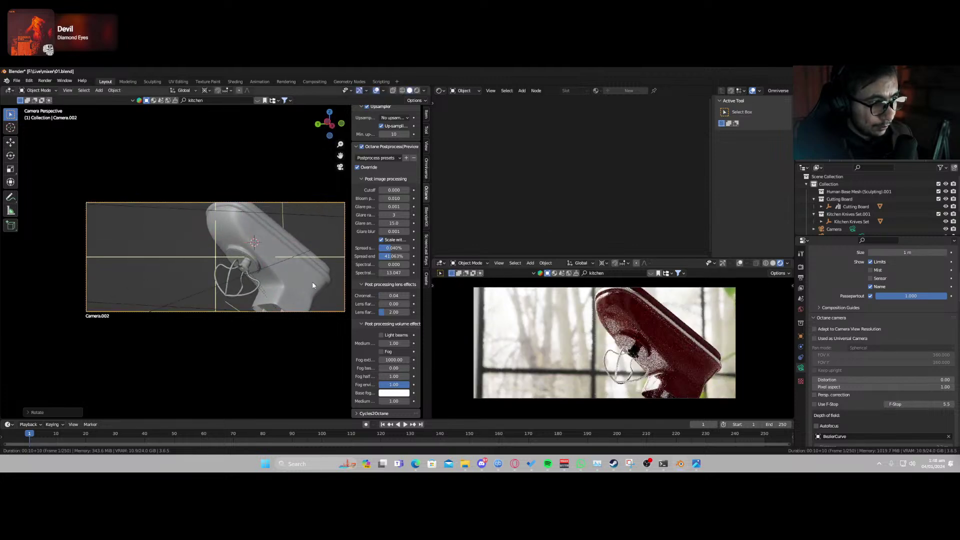
# Raise the camera slightly along global Z and rotate it about its local X axis toward the underside of the mixer head.
pyautogui.press('g')
pyautogui.press('z')
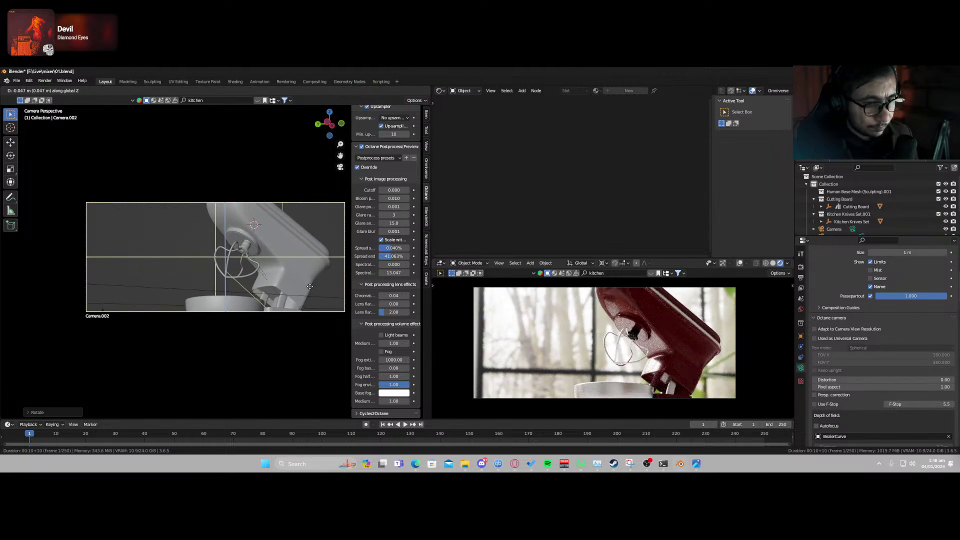
pyautogui.click(309, 280)
pyautogui.press('r')
pyautogui.press('x')
pyautogui.press('x')
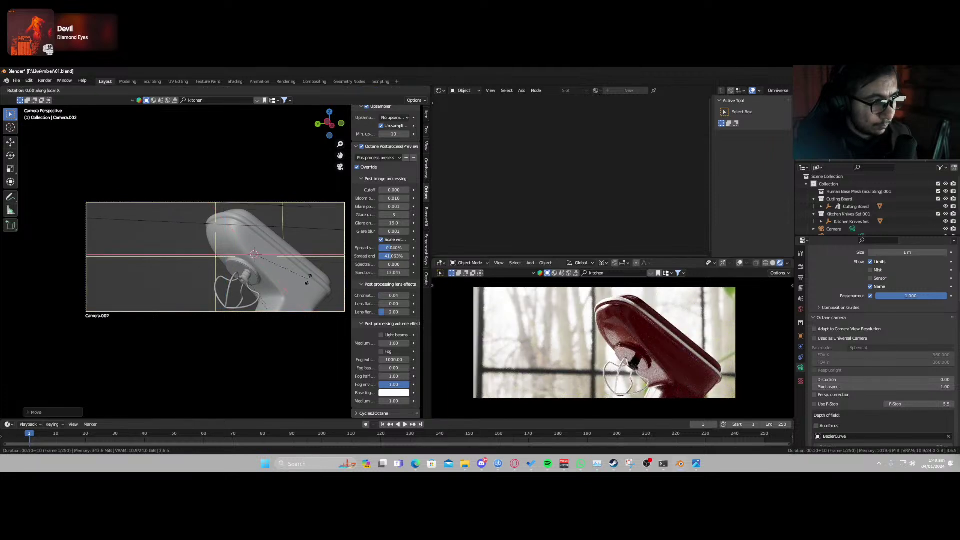
pyautogui.click(290, 297)
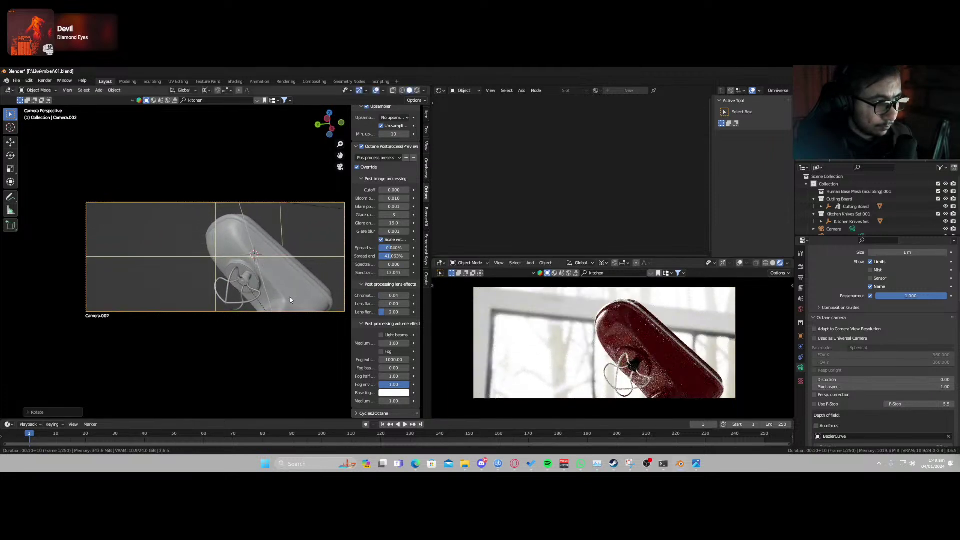
# Lower the camera about 0.043 m along global Z so the countertop edge enters the foreground.
pyautogui.press('g')
pyautogui.press('z')
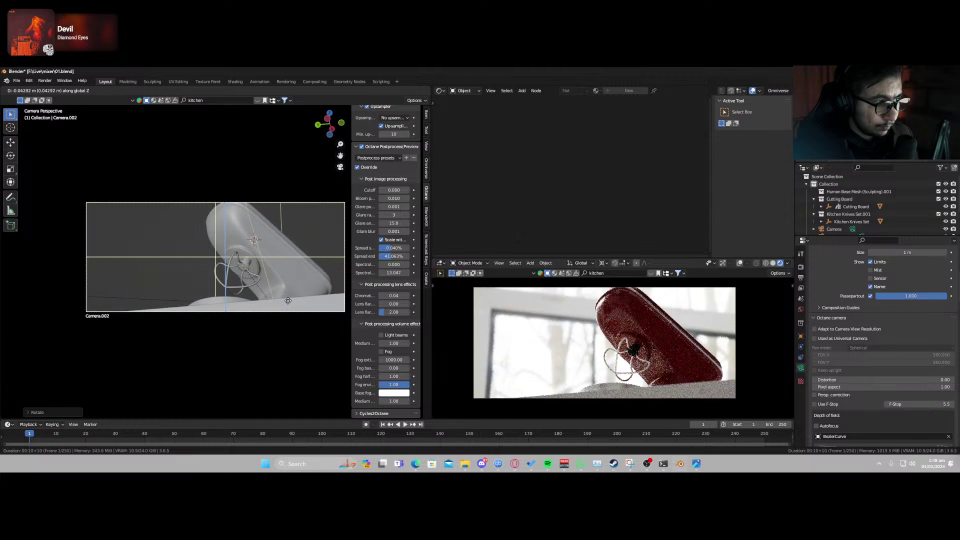
pyautogui.click(289, 303)
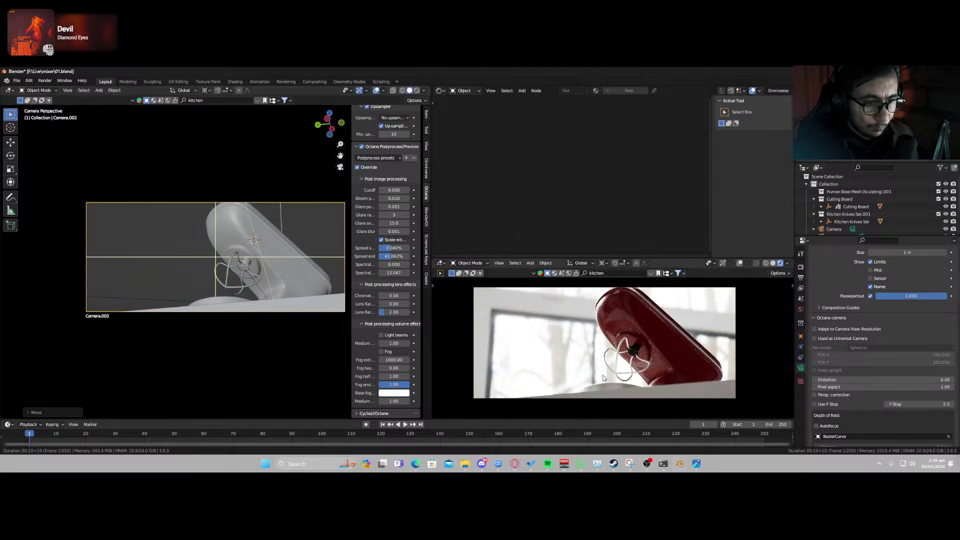
# Save the scene and render the low whisk shot with the preview viewport back in solid shading.
pyautogui.press('z')
pyautogui.click(660, 374)
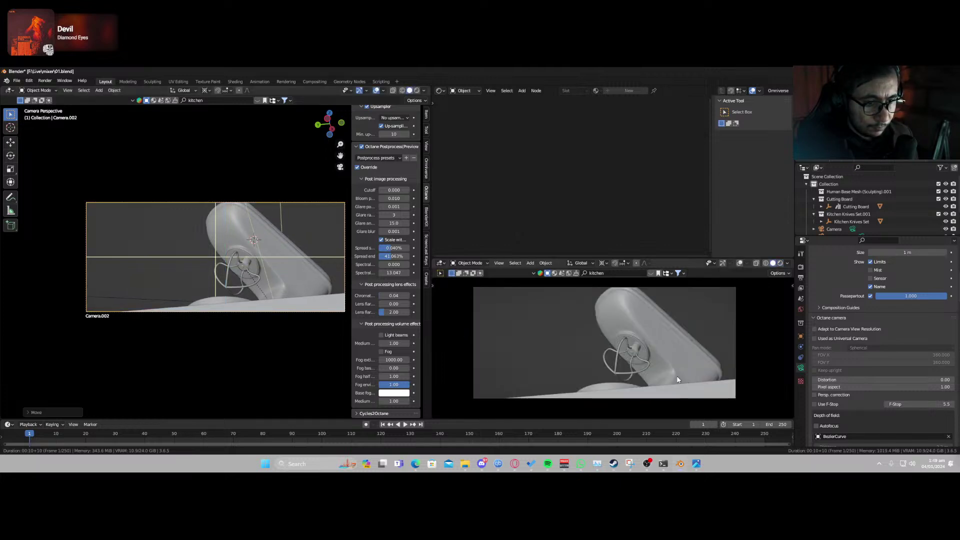
pyautogui.hotkey('ctrl', 's')
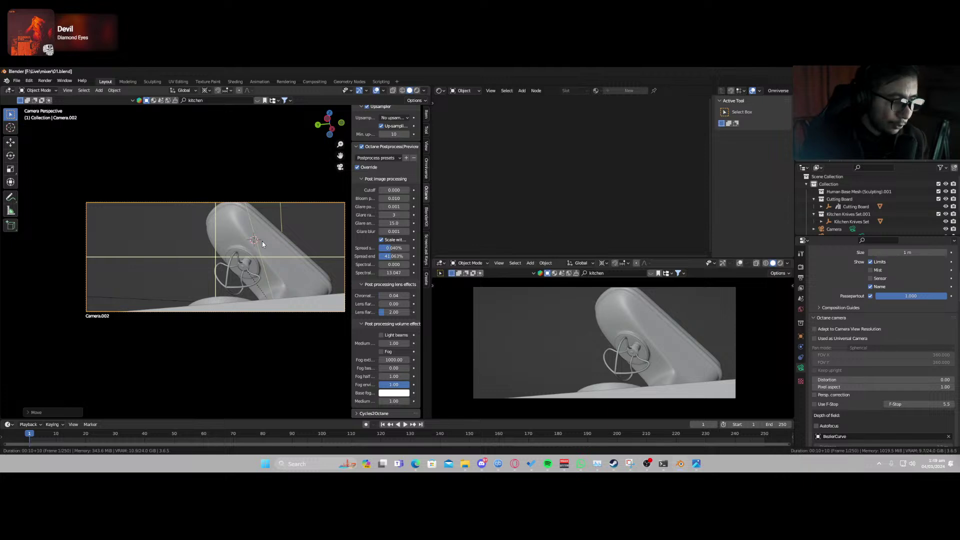
pyautogui.press('F12')
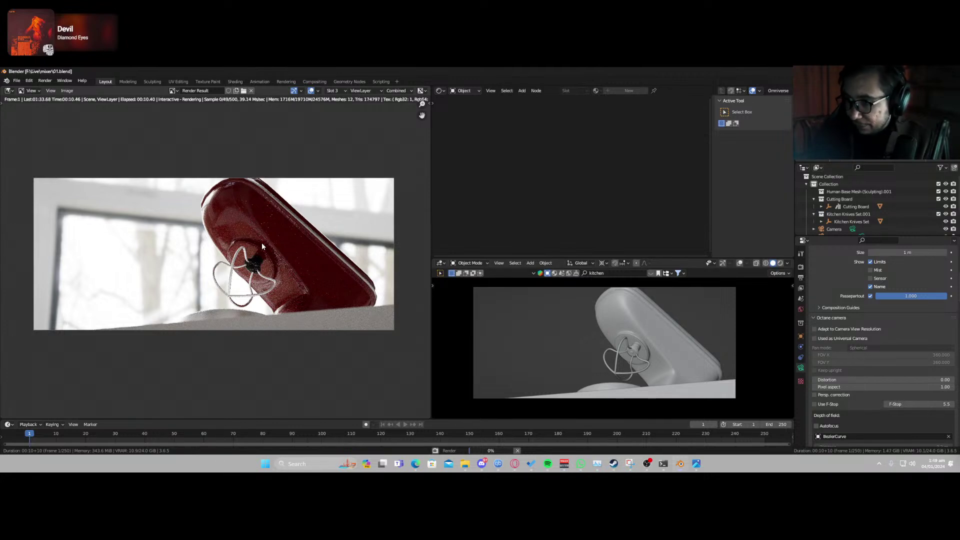
pyautogui.scroll(-1, 263, 244)
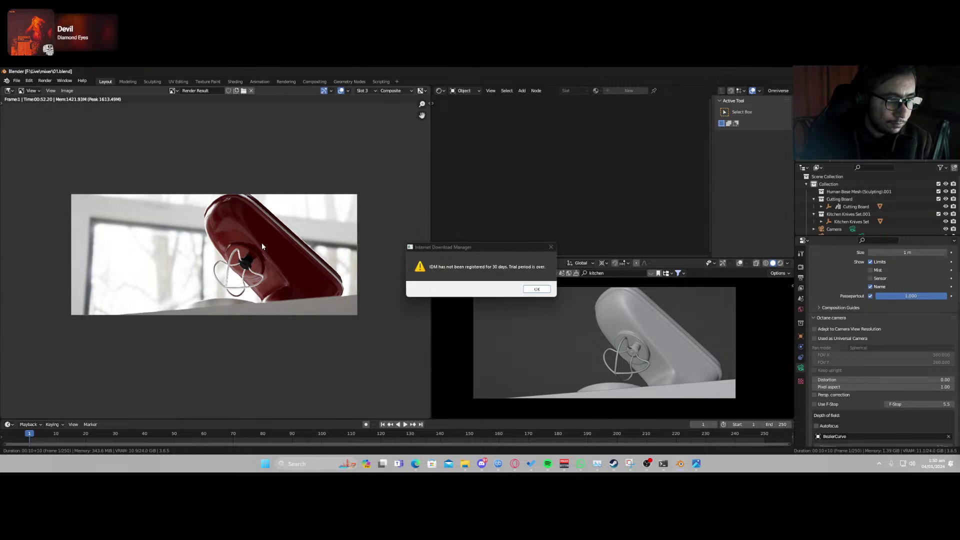
# Dismiss the Internet Download Manager notice and inspect the whisk and its mount in the finished render.
pyautogui.click(551, 247)
pyautogui.scroll(3, 283, 307)
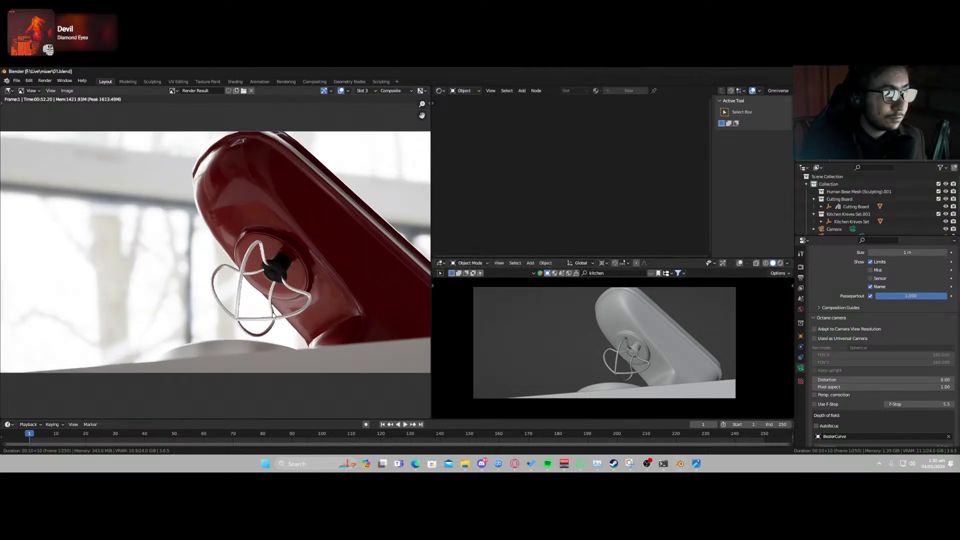
pyautogui.scroll(2, 278, 321)
pyautogui.scroll(-2, 278, 323)
pyautogui.scroll(1, 278, 323)
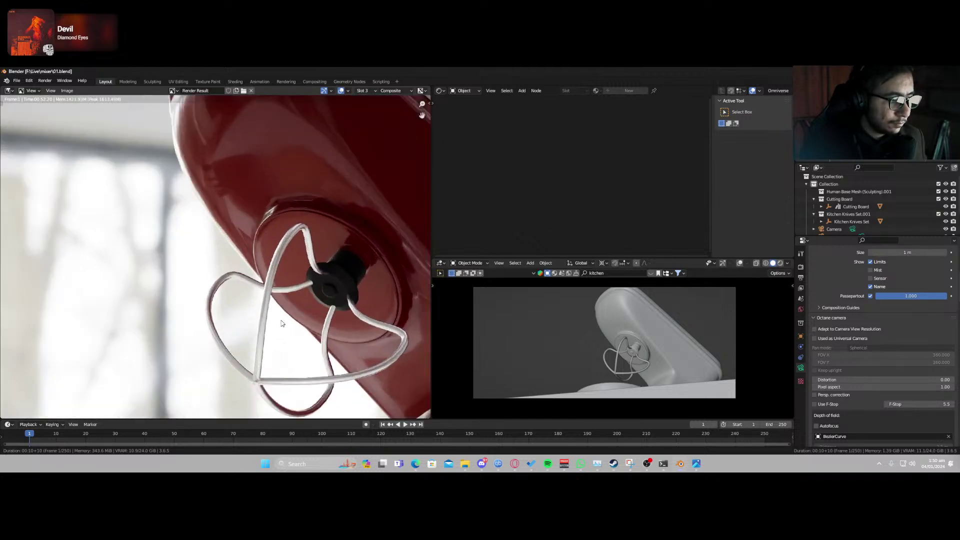
pyautogui.scroll(-4, 280, 321)
# Compare the three renders by switching between slots 1, 2 and 3, and examine the bowl area in the full mixer shot.
pyautogui.press('1')
pyautogui.scroll(3, 282, 325)
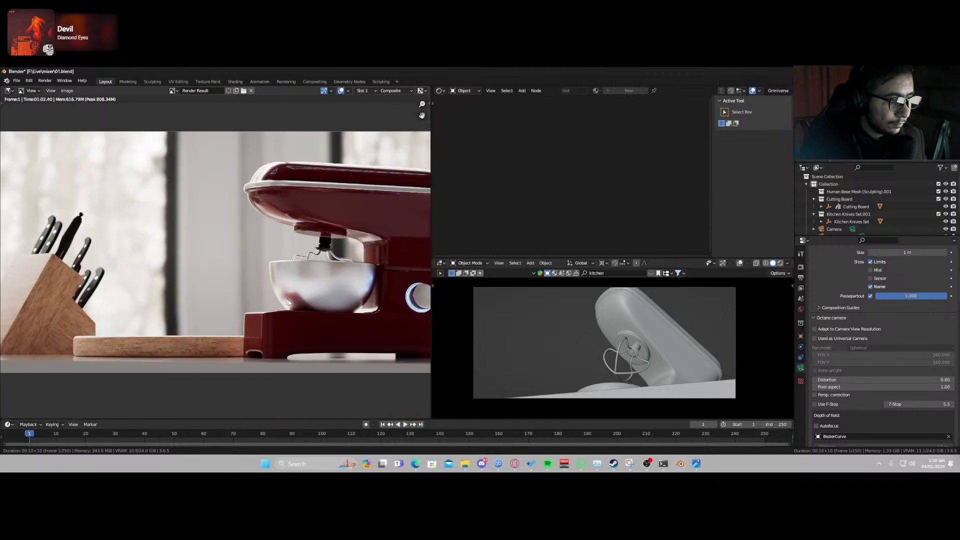
pyautogui.scroll(1, 285, 320)
pyautogui.scroll(-3, 293, 303)
pyautogui.press('2')
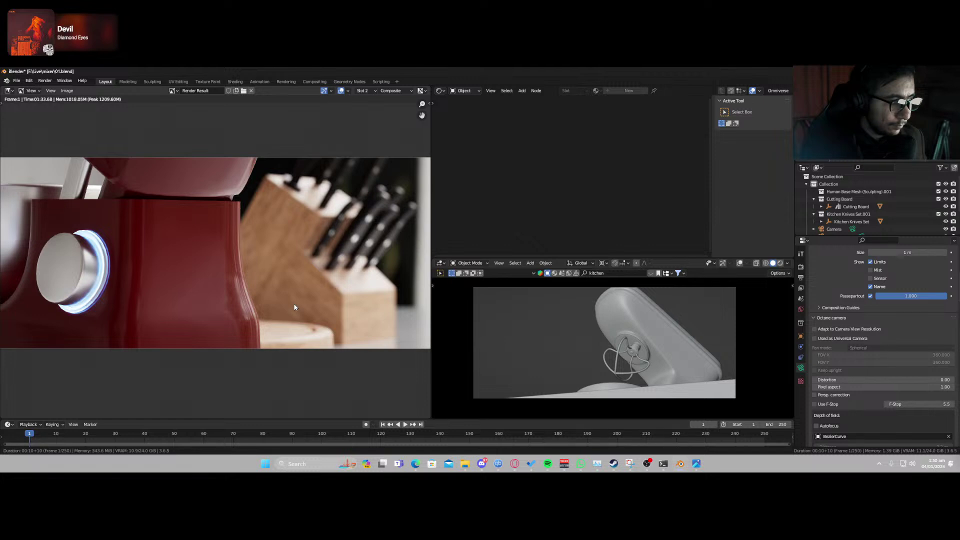
pyautogui.press('3')
pyautogui.press('1')
pyautogui.scroll(-1, 294, 307)
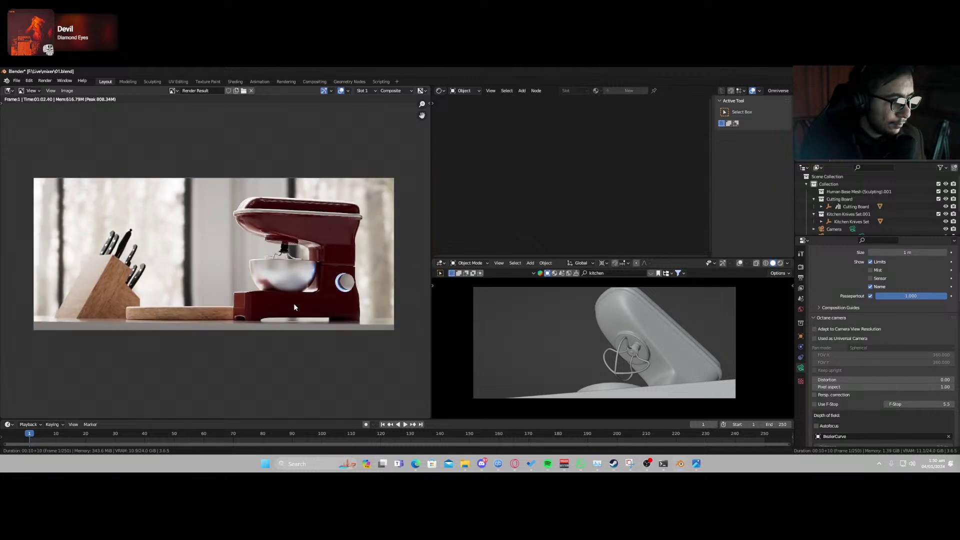
pyautogui.press('2')
pyautogui.press('3')
pyautogui.press('2')
pyautogui.press('1')
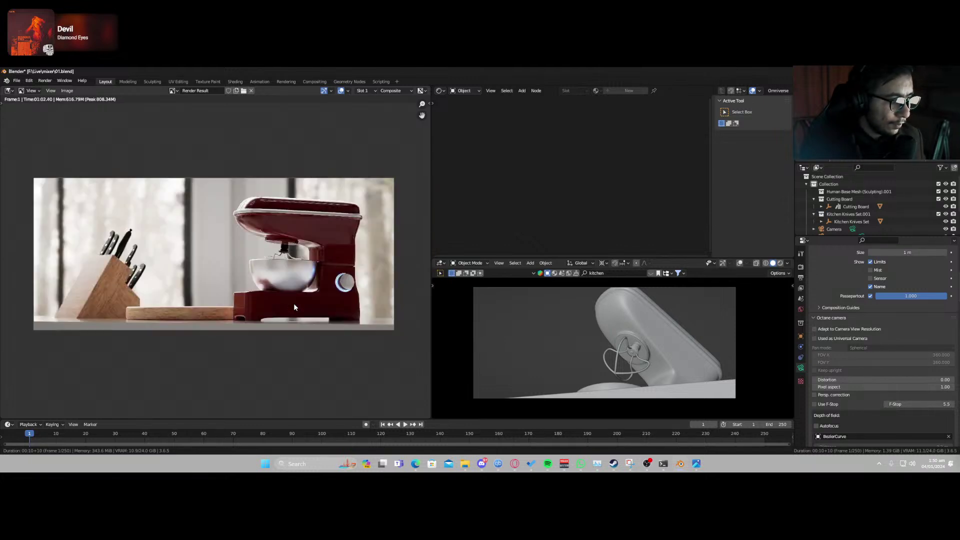
pyautogui.press('3')
pyautogui.press('1')
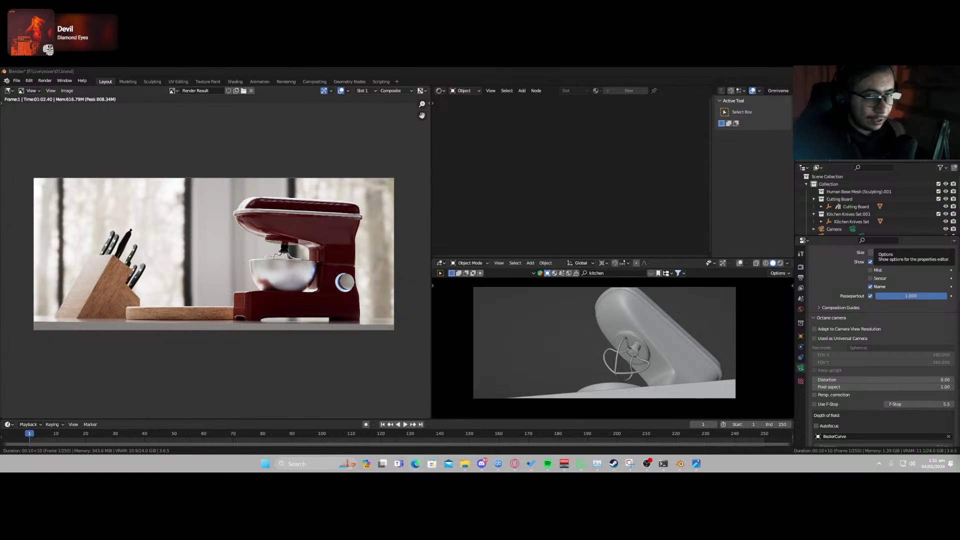
pyautogui.scroll(3, 306, 285)
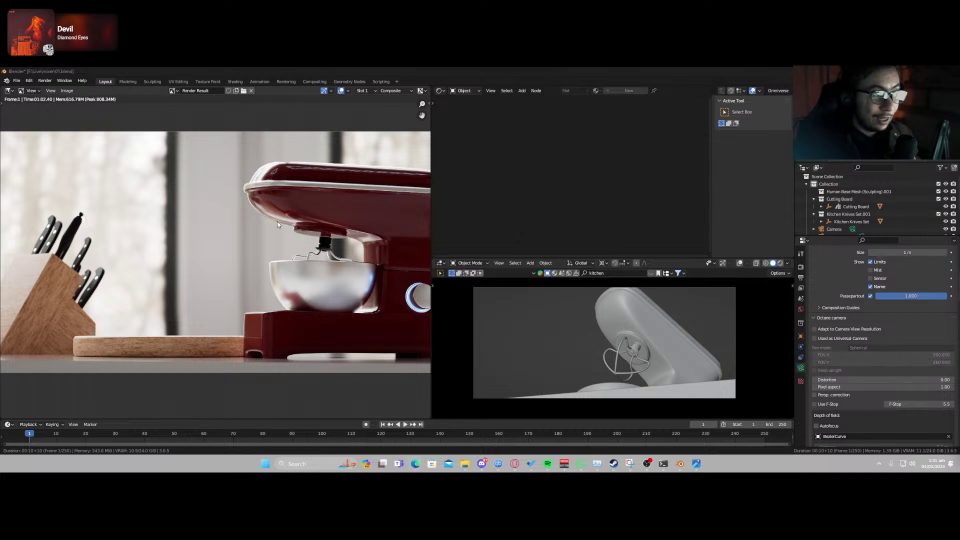
pyautogui.scroll(-1, 268, 295)
pyautogui.scroll(5, 271, 294)
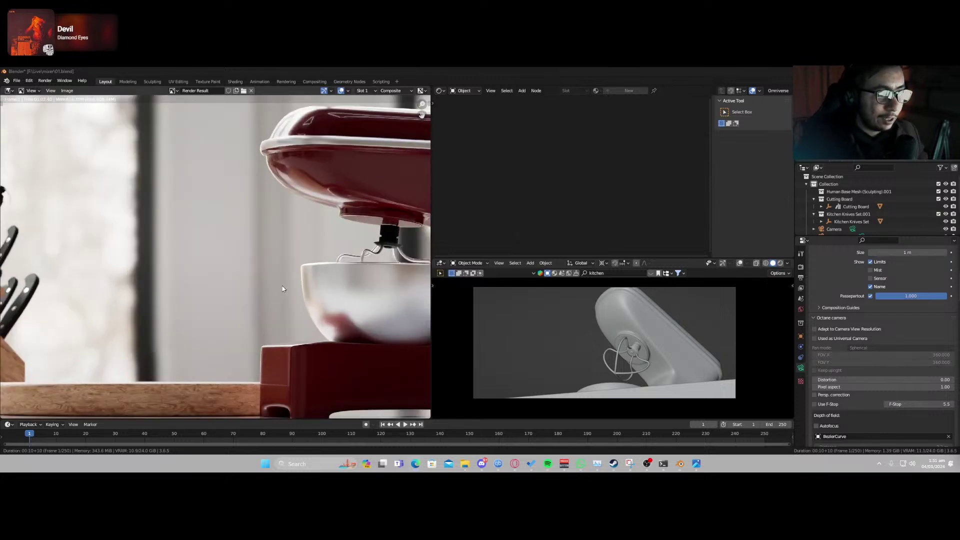
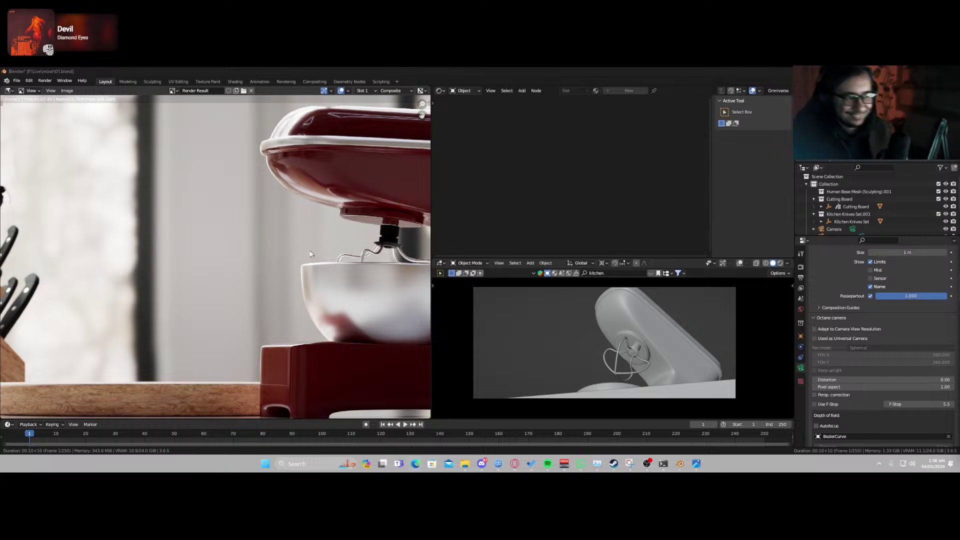
# Save the full mixer render from slot 1 as 1.png in the mixer folder.
pyautogui.press('Home')
pyautogui.scroll(-1, 226, 214)
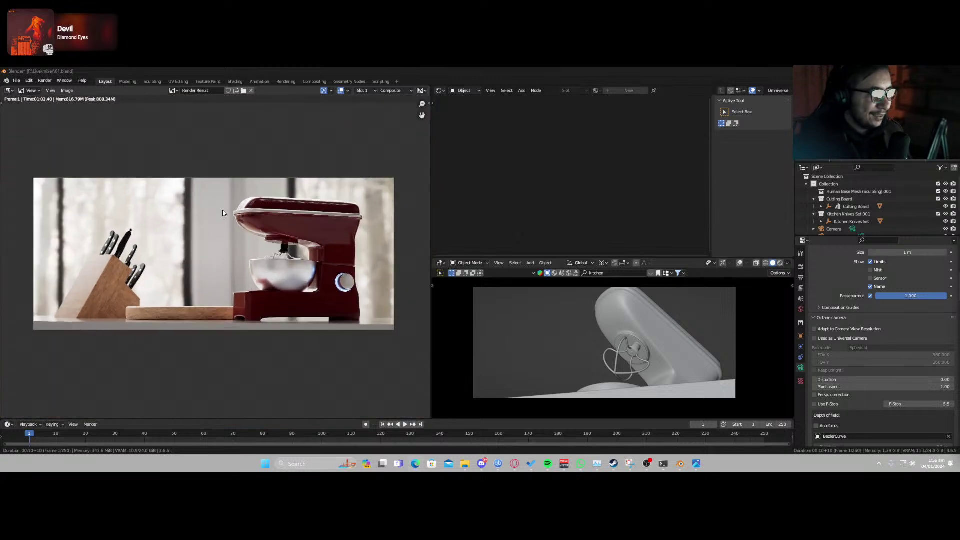
pyautogui.click(67, 90)
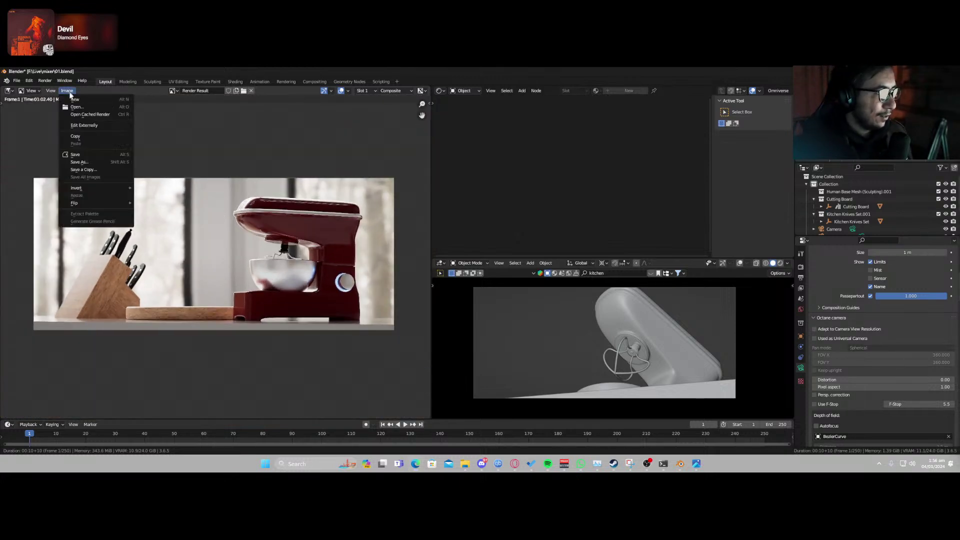
pyautogui.click(80, 162)
pyautogui.click(460, 383)
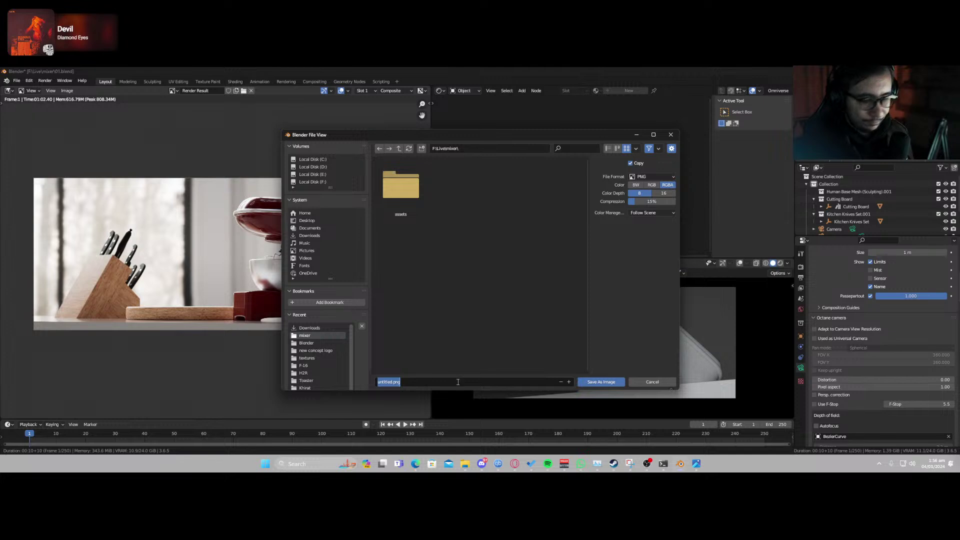
pyautogui.press('Return')
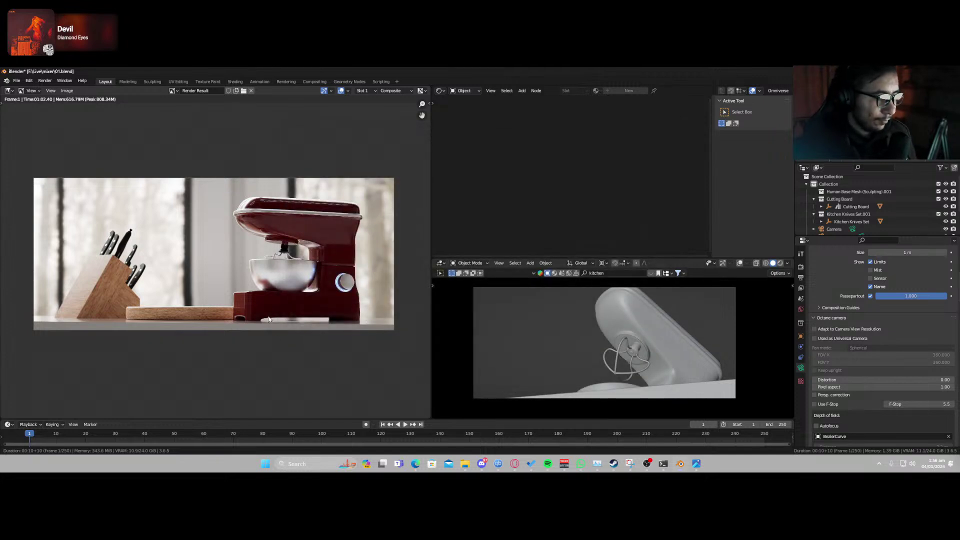
# Save the knob close-up render from slot 2 as 2.png in the mixer folder.
pyautogui.press('j')
pyautogui.click(68, 90)
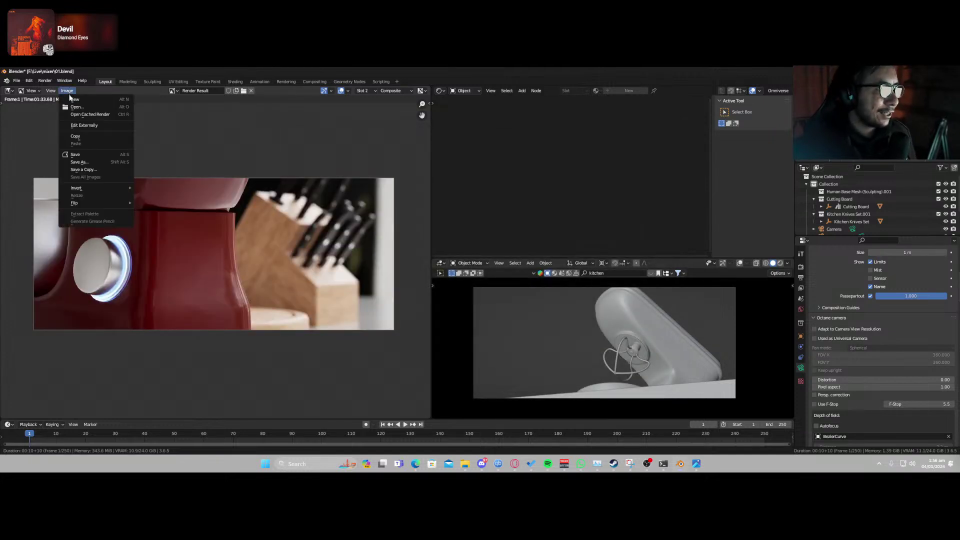
pyautogui.click(81, 155)
pyautogui.click(439, 382)
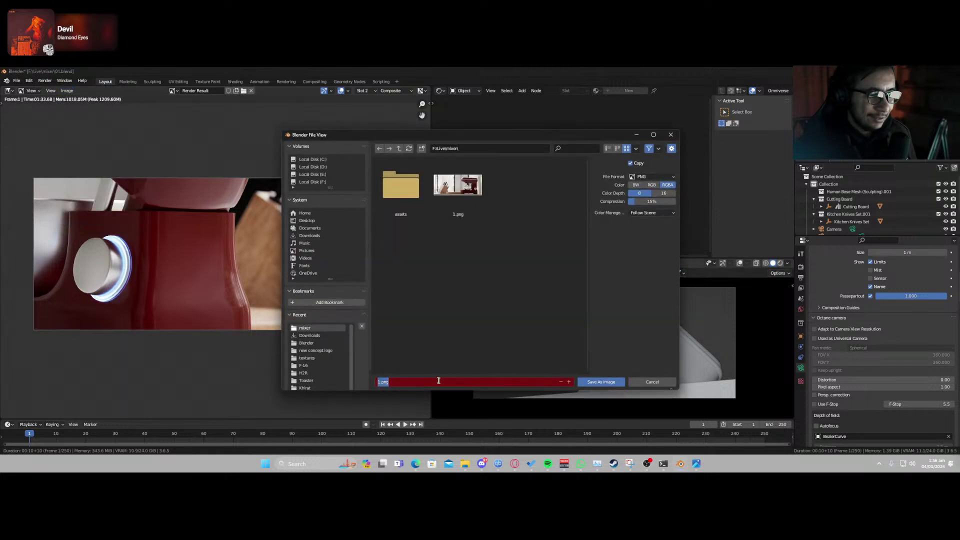
pyautogui.write('2')
pyautogui.press('Return')
pyautogui.press('Return')
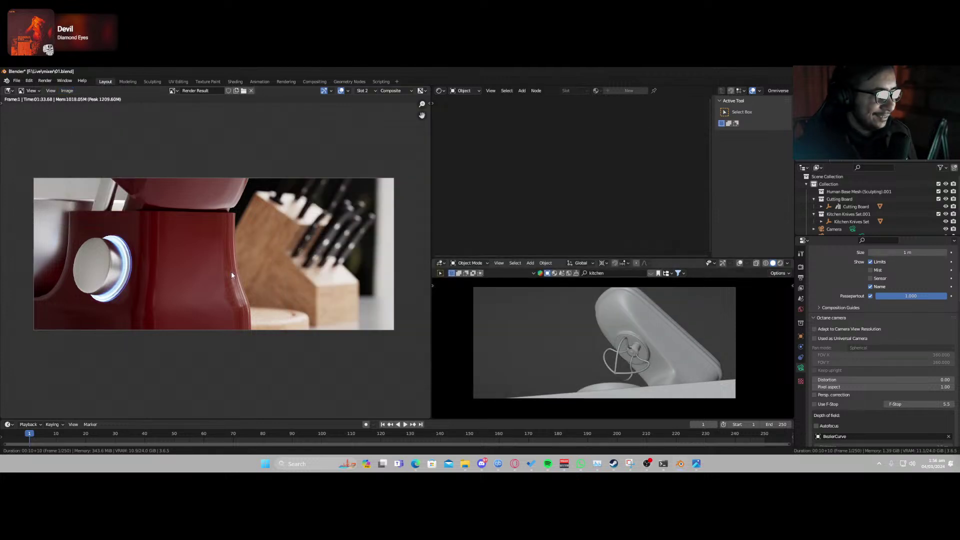
# Save the tilted-head whisk render from slot 3 as 3.png in the mixer folder.
pyautogui.press('j')
pyautogui.click(67, 90)
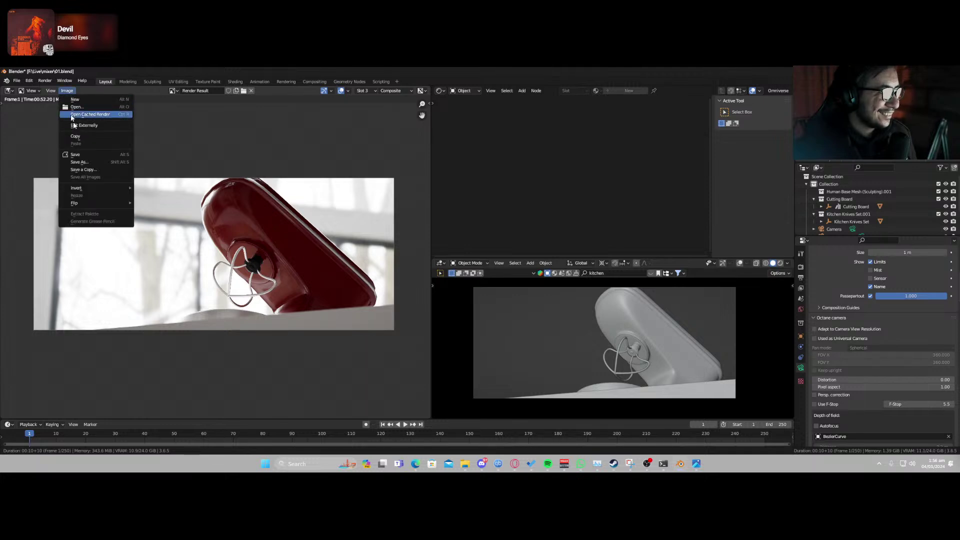
pyautogui.click(80, 155)
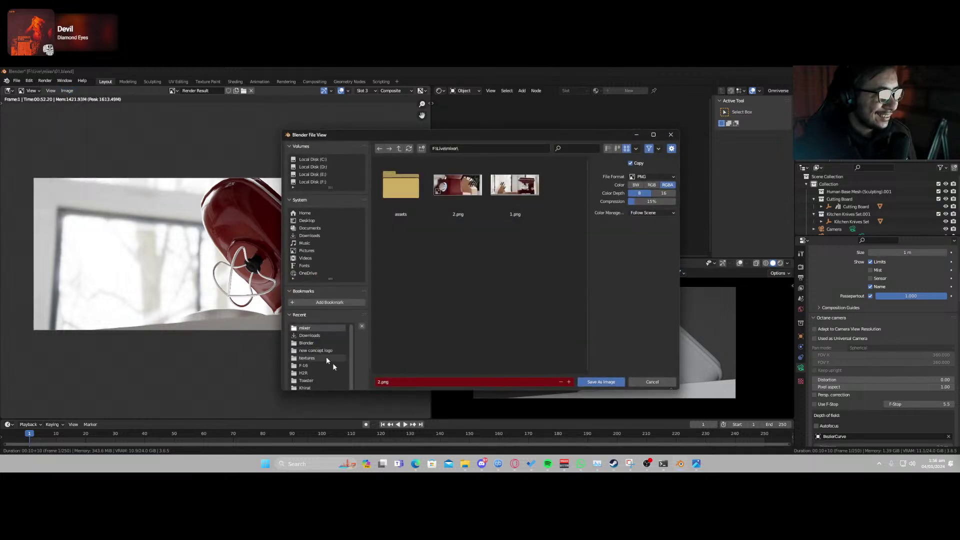
pyautogui.click(438, 383)
pyautogui.write('3')
pyautogui.press('Return')
pyautogui.press('Return')
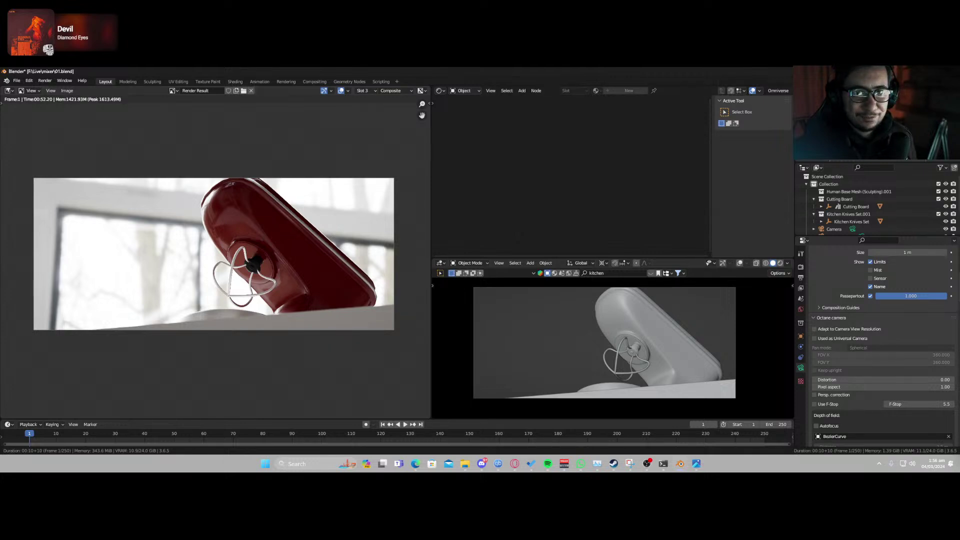
# Quit Blender, switch to Photoshop and create a new 1080 x 1350 px document at 72 ppi with a white background.
pyautogui.hotkey('ctrl', 'q')
pyautogui.click(447, 279)
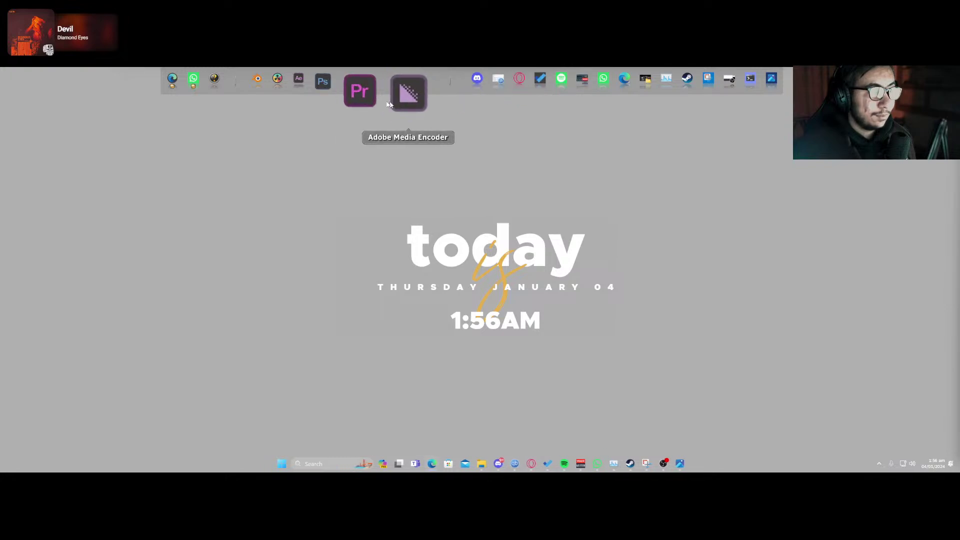
pyautogui.click(357, 99)
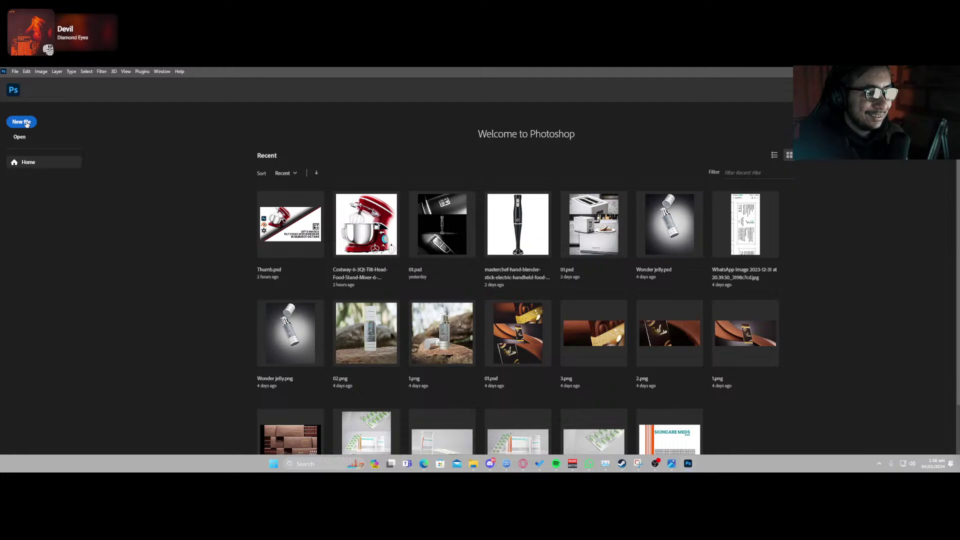
pyautogui.click(26, 123)
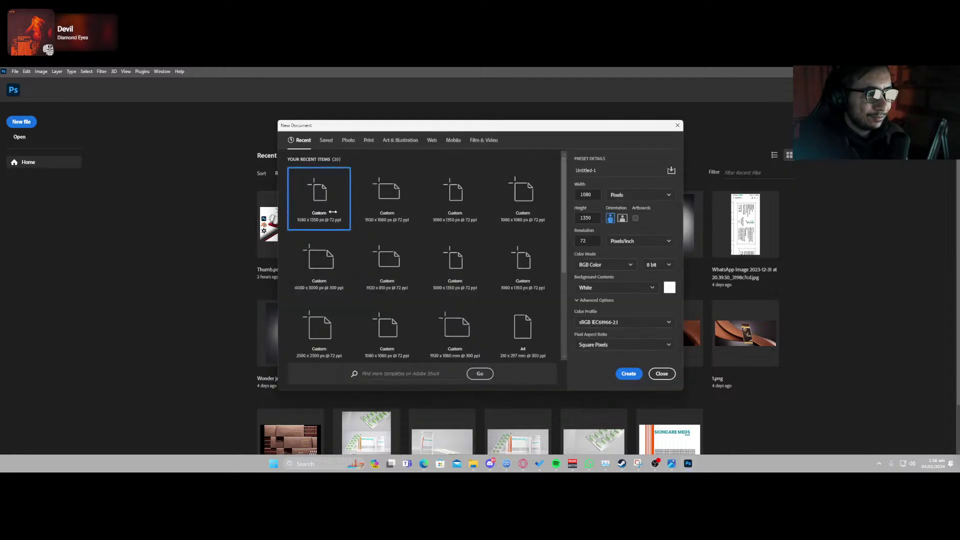
pyautogui.click(629, 374)
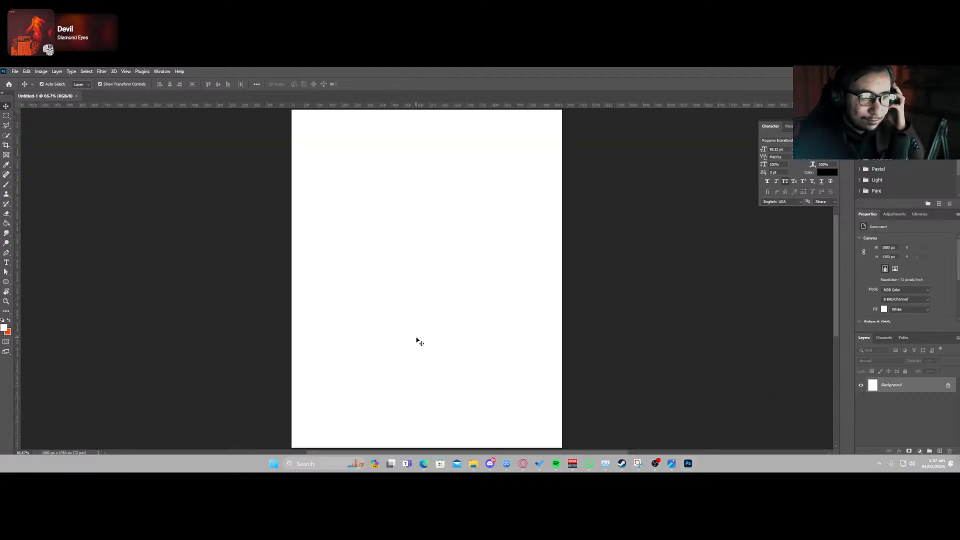
# Place the three saved mixer renders 1.png, 2.png and 3.png in the document as separate layers at canvas width.
pyautogui.click(15, 71)
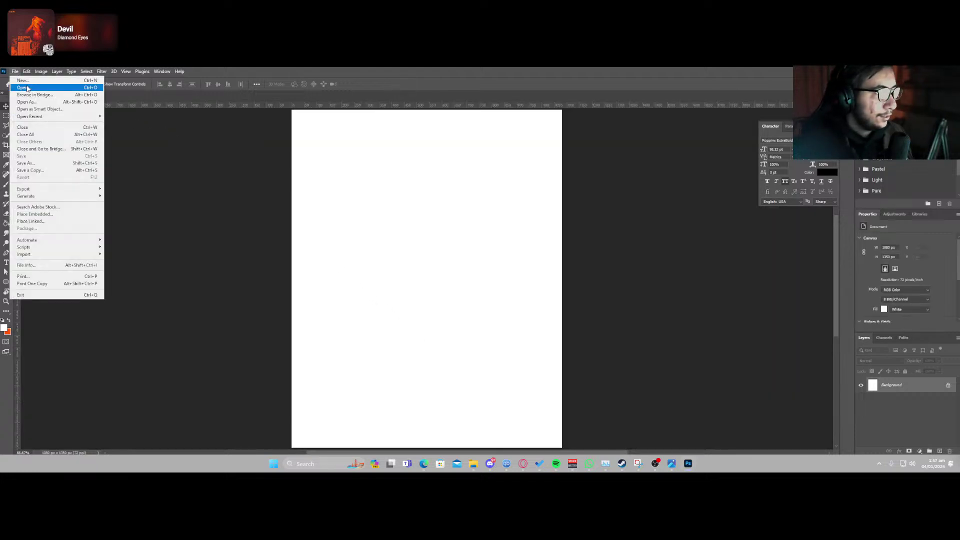
pyautogui.click(276, 270)
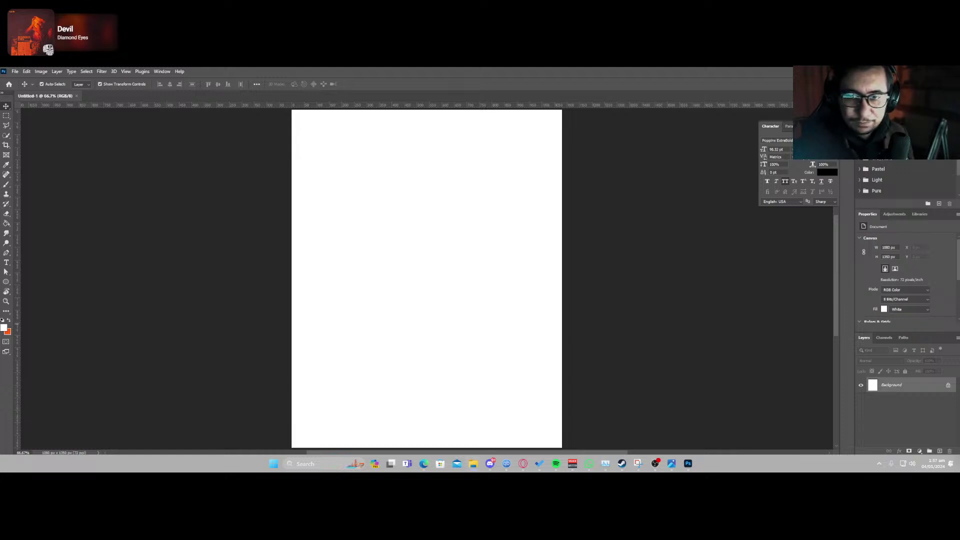
pyautogui.moveTo(959, 320); pyautogui.dragTo(496, 292)
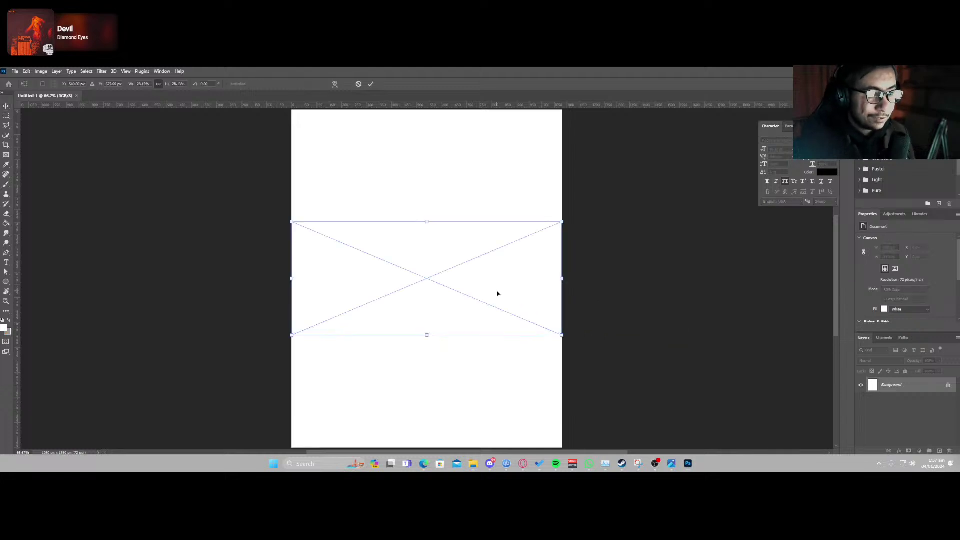
pyautogui.press('Return')
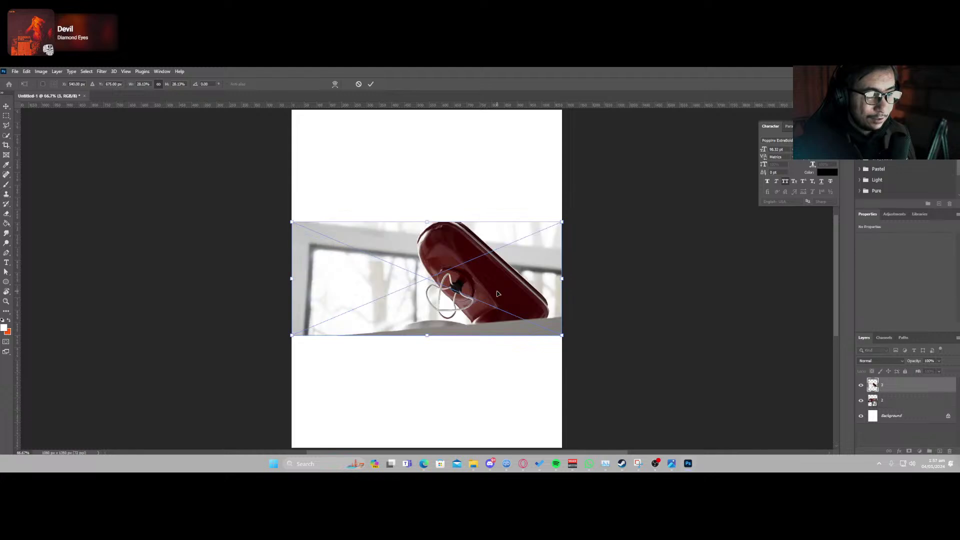
pyautogui.press('Return')
pyautogui.press('Return')
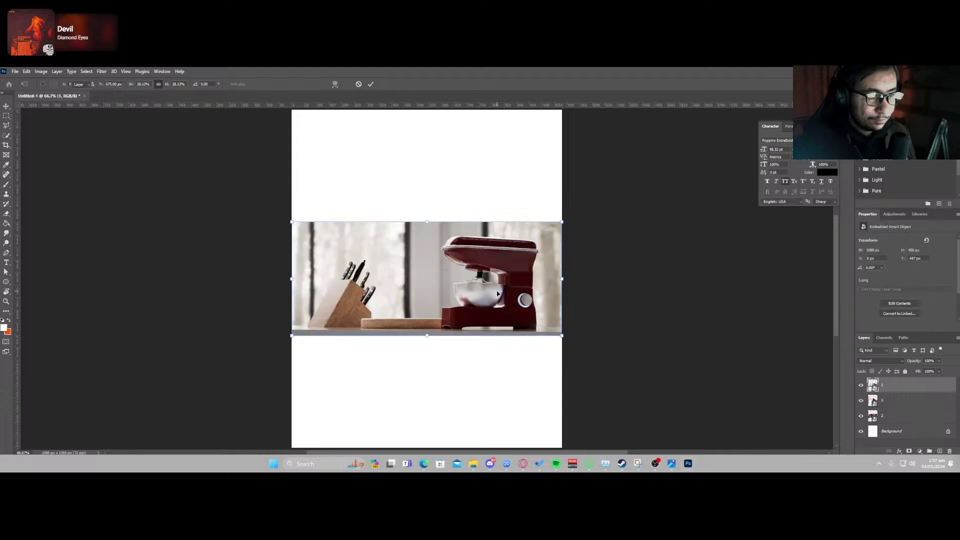
pyautogui.click(881, 417)
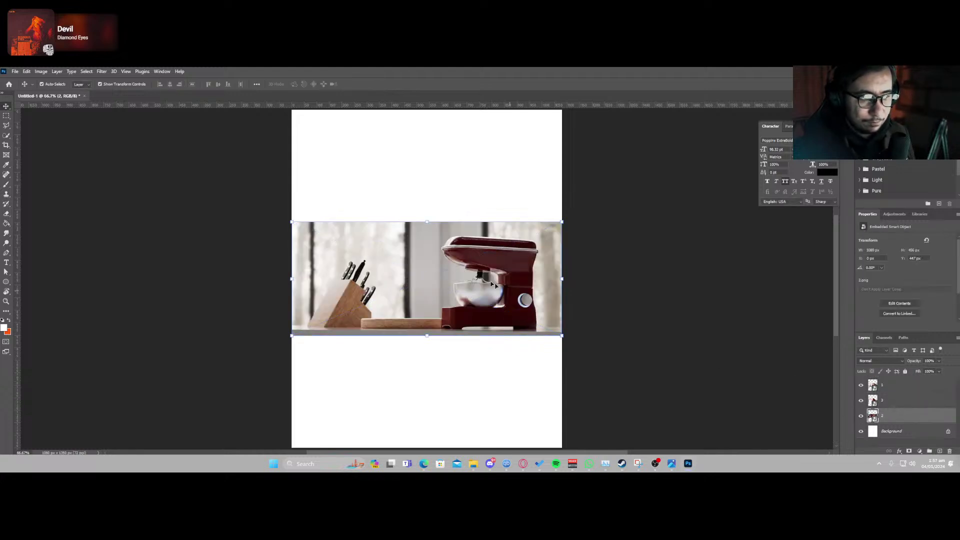
pyautogui.moveTo(491, 280); pyautogui.dragTo(490, 206)
pyautogui.click(884, 405)
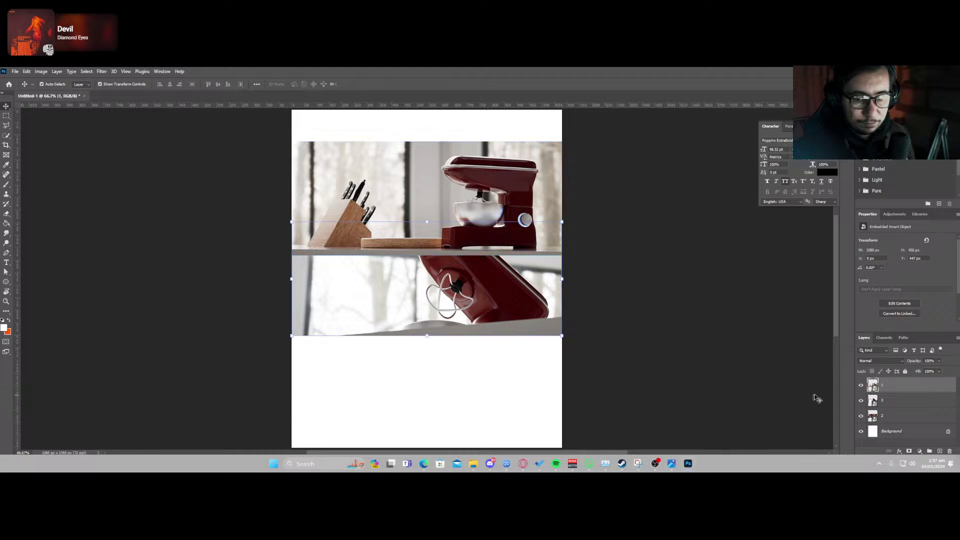
pyautogui.hotkey('ctrl', 'z')
# Stack the renders by moving the whisk shot to the canvas top and the knob close-up to the bottom, hiding the full mixer layer meanwhile.
pyautogui.click(861, 385)
pyautogui.click(871, 401)
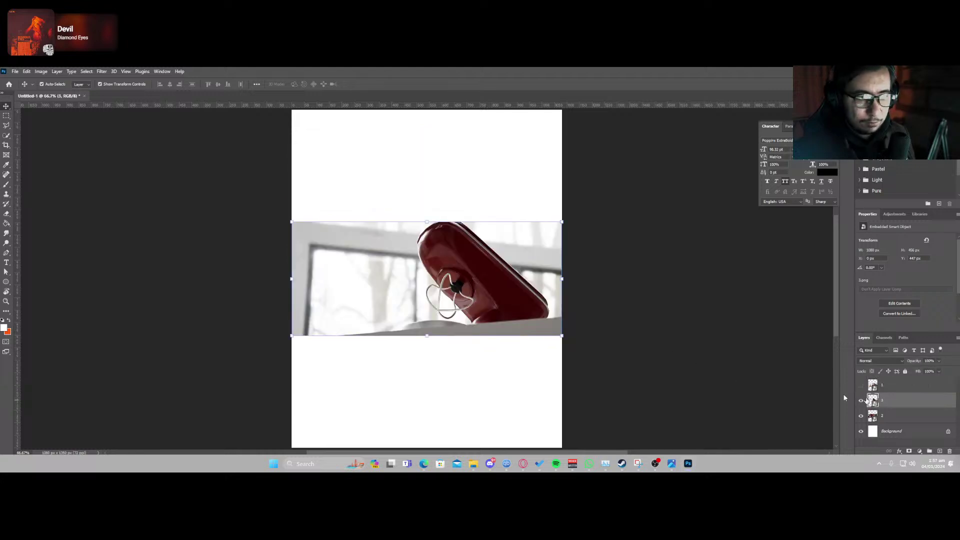
pyautogui.moveTo(500, 280); pyautogui.dragTo(515, 161)
pyautogui.click(503, 282)
pyautogui.moveTo(503, 282); pyautogui.dragTo(504, 396)
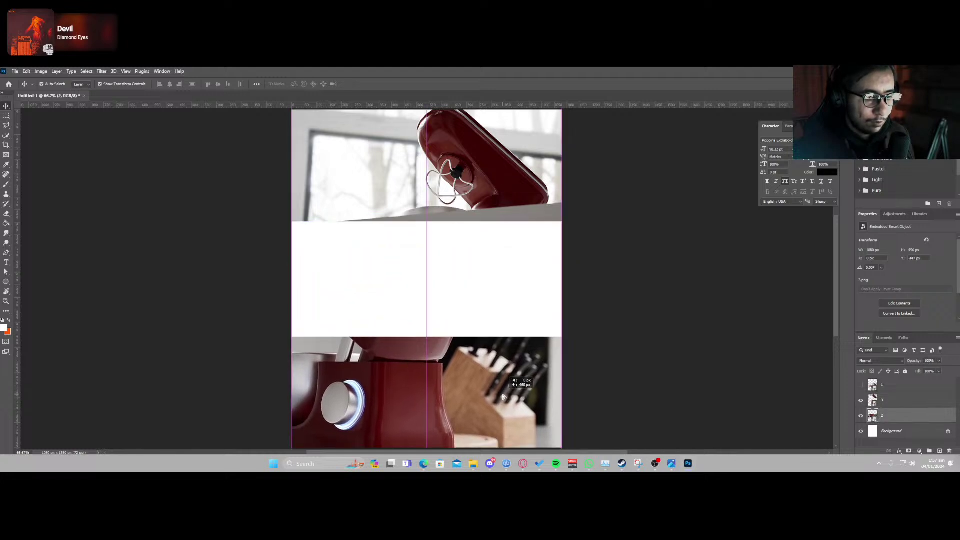
pyautogui.click(862, 386)
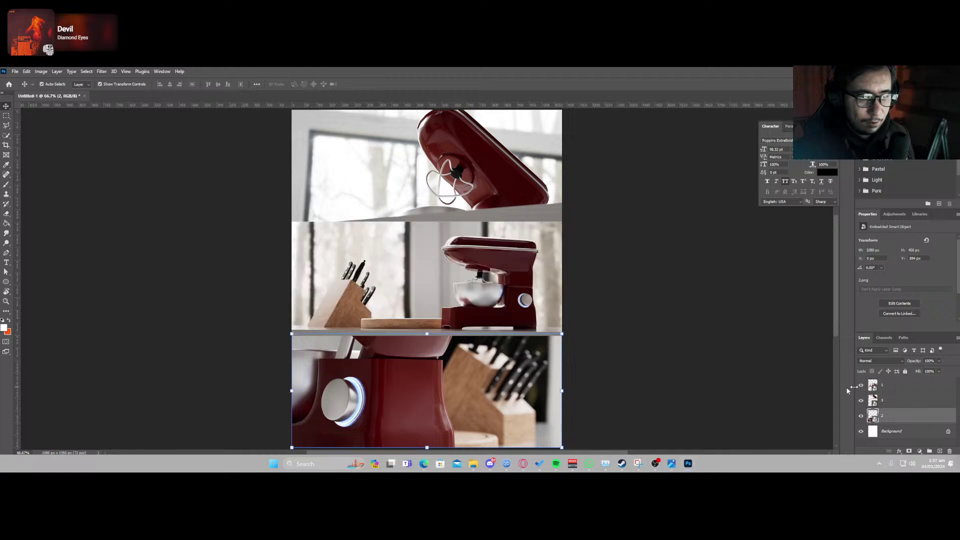
pyautogui.click(616, 305)
pyautogui.click(518, 298)
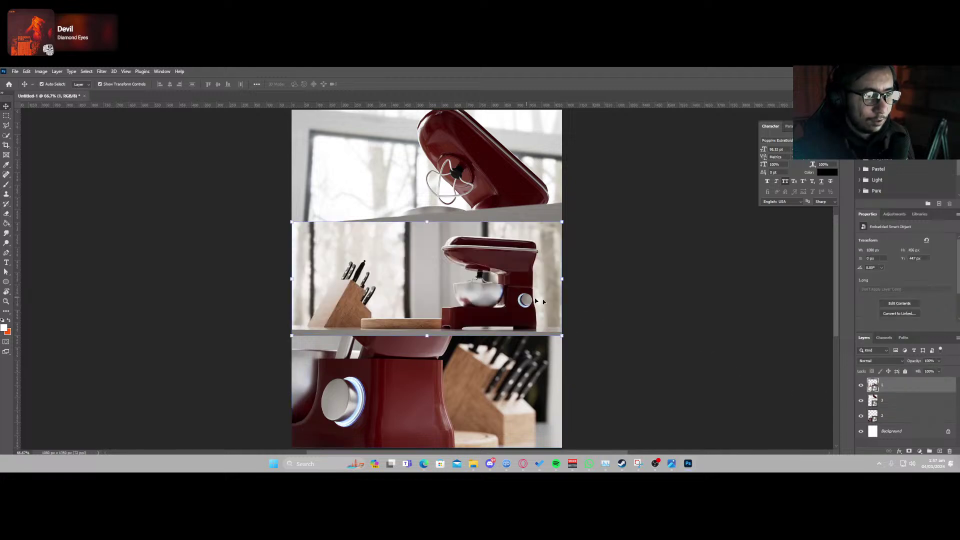
pyautogui.click(633, 304)
pyautogui.keyDown('alt'); pyautogui.scroll(-2, 575, 322); pyautogui.keyUp('alt')
pyautogui.keyDown('alt'); pyautogui.scroll(1, 556, 330); pyautogui.keyUp('alt')
# Open the full mixer layer in the Camera Raw filter and set Texture +23, Clarity +35, Blacks +100 and Contrast -22.
pyautogui.click(523, 298)
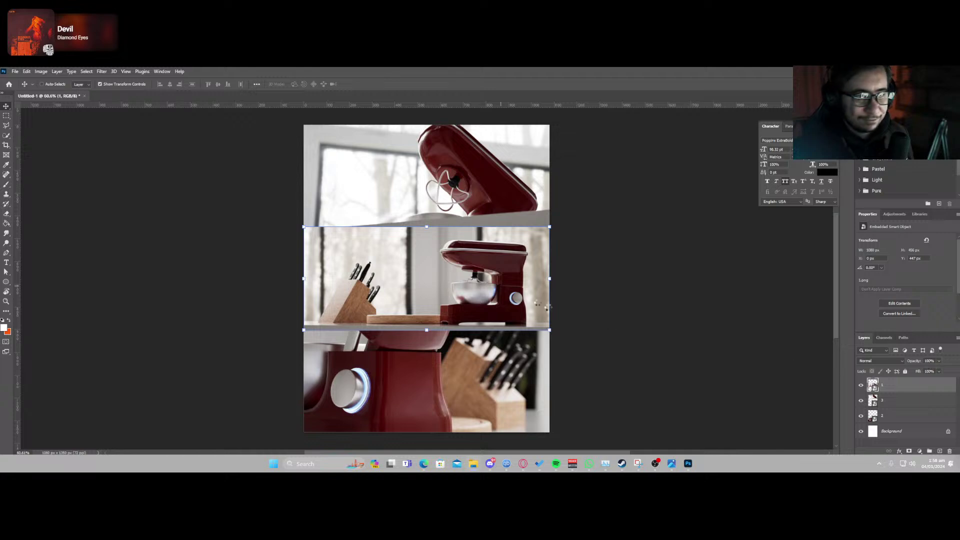
pyautogui.hotkey('ctrl', 'shift', 'a')
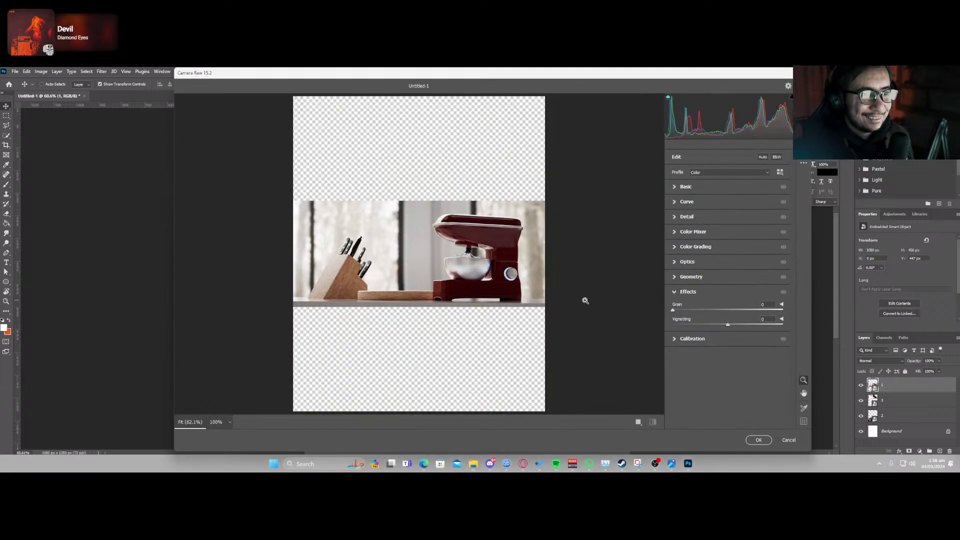
pyautogui.click(686, 186)
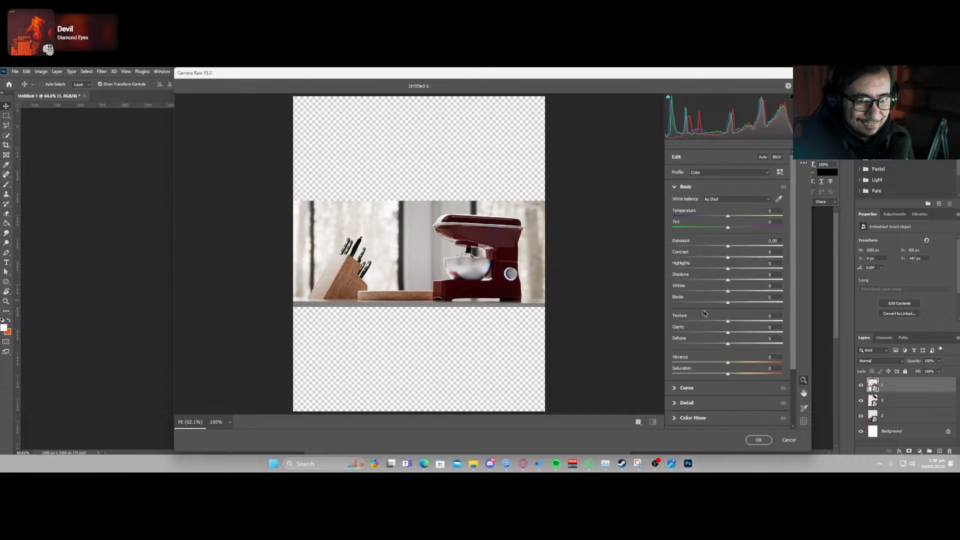
pyautogui.moveTo(729, 333); pyautogui.dragTo(788, 304)
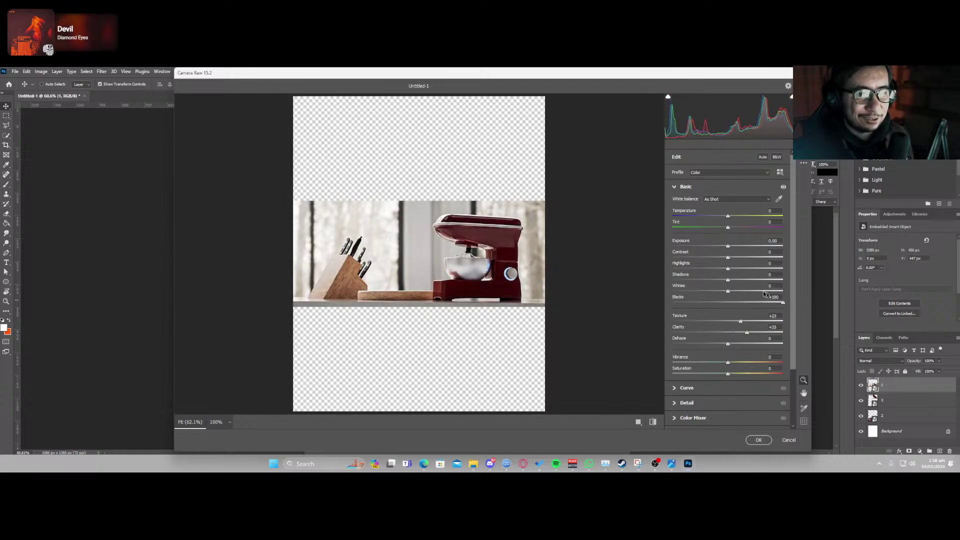
pyautogui.moveTo(728, 257); pyautogui.dragTo(716, 267)
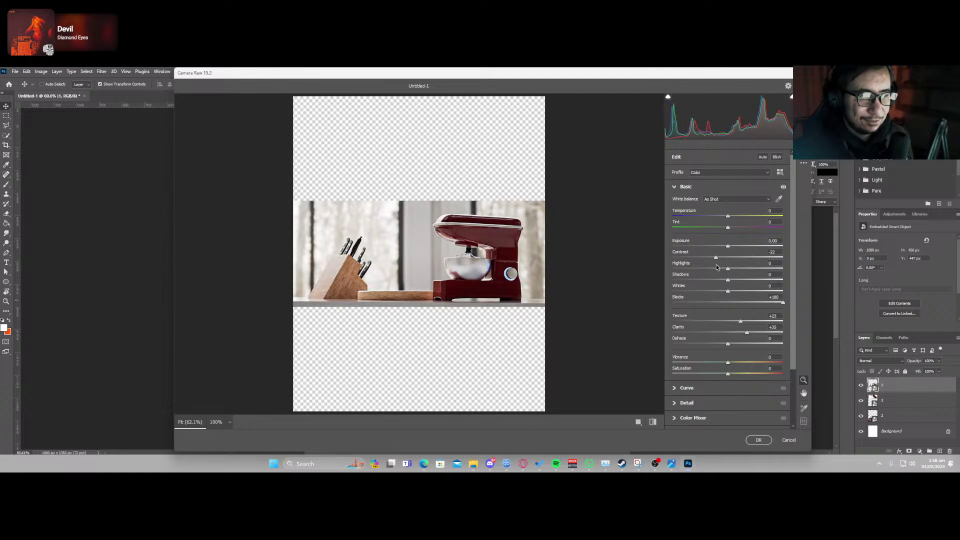
# Raise Whites to +86 and Vibrance to +28, and compare the edit with the original in the side-by-side before/after view.
pyautogui.moveTo(741, 294); pyautogui.dragTo(775, 291)
pyautogui.moveTo(729, 363)
pyautogui.mouseDown()
pyautogui.moveTo(756, 361)
pyautogui.moveTo(735, 359)
pyautogui.mouseUp()
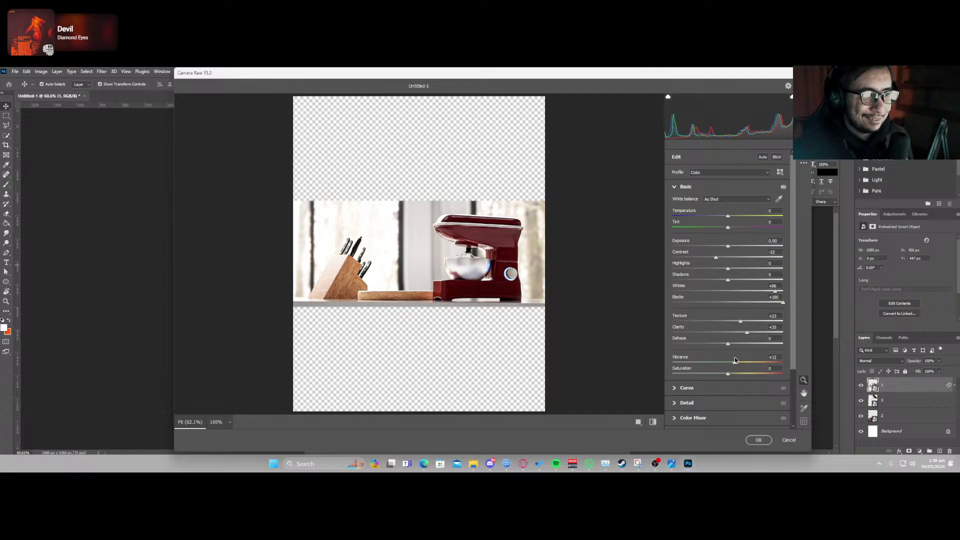
pyautogui.scroll(-3, 684, 370)
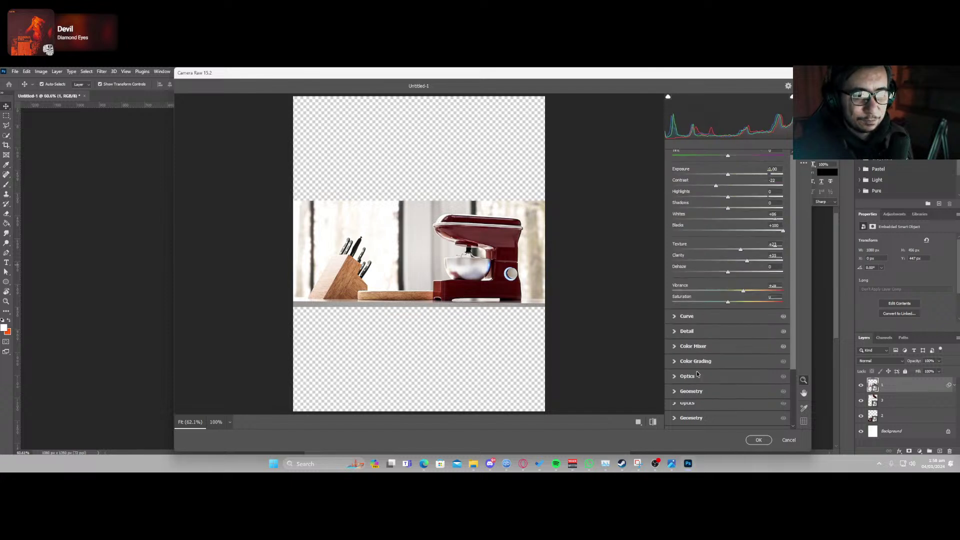
pyautogui.click(653, 422)
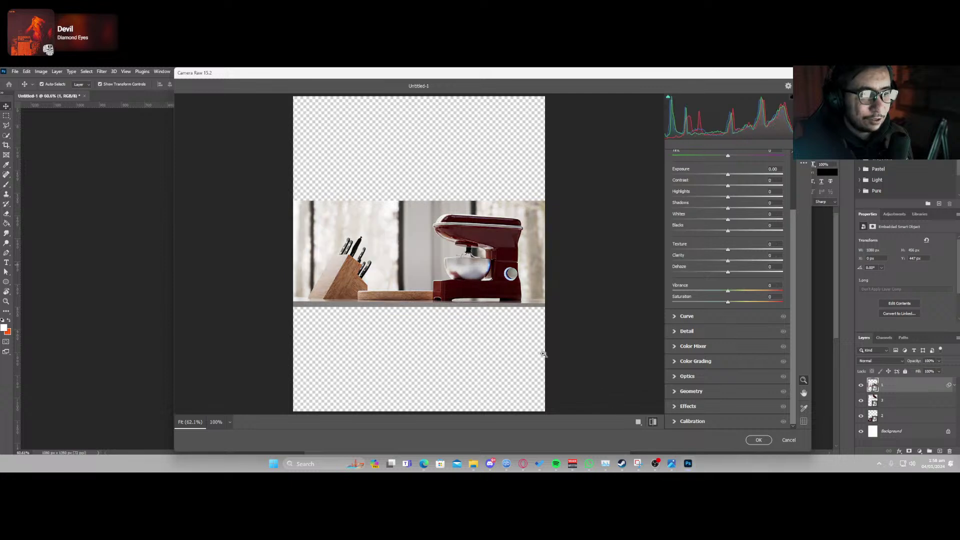
pyautogui.click(653, 422)
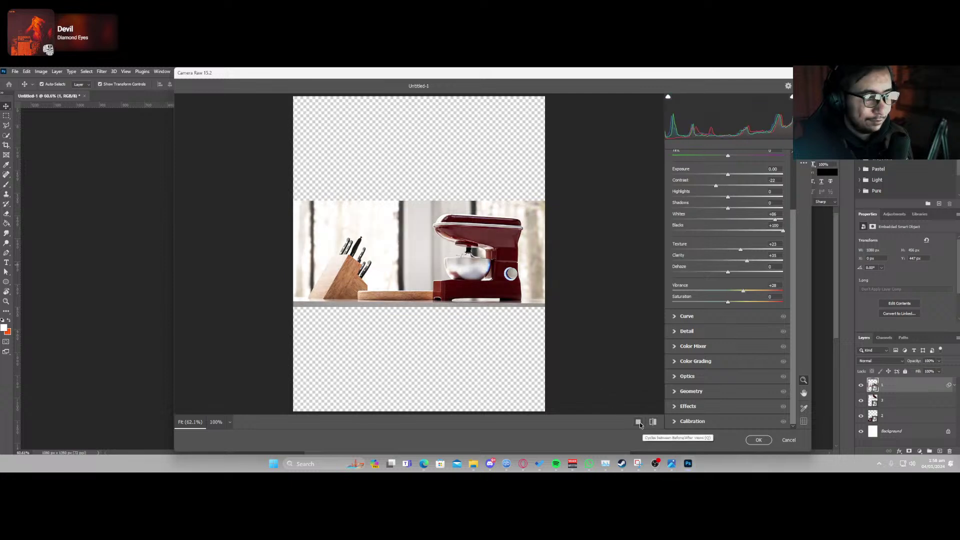
pyautogui.click(639, 422)
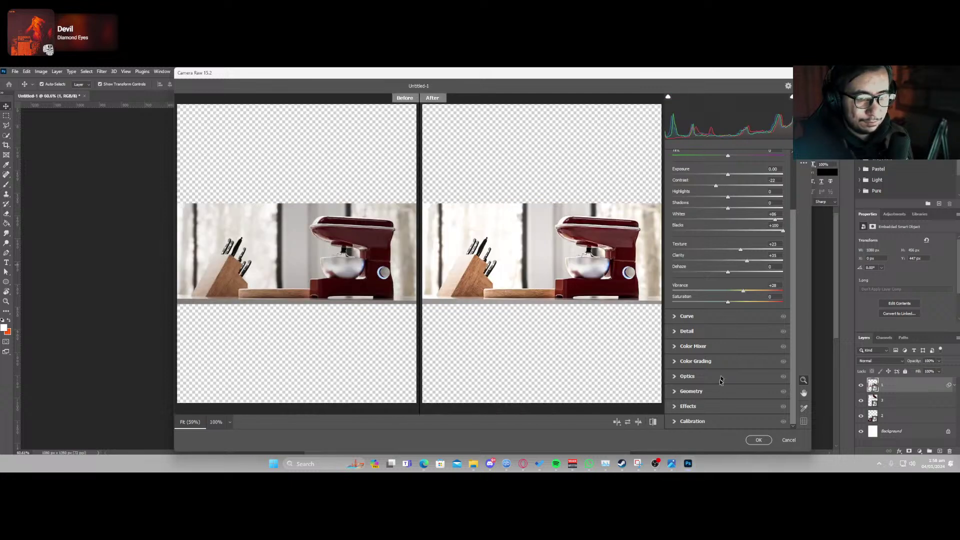
# Add Grain of 9 to the full mixer image and inspect it in the before/after preview.
pyautogui.click(679, 406)
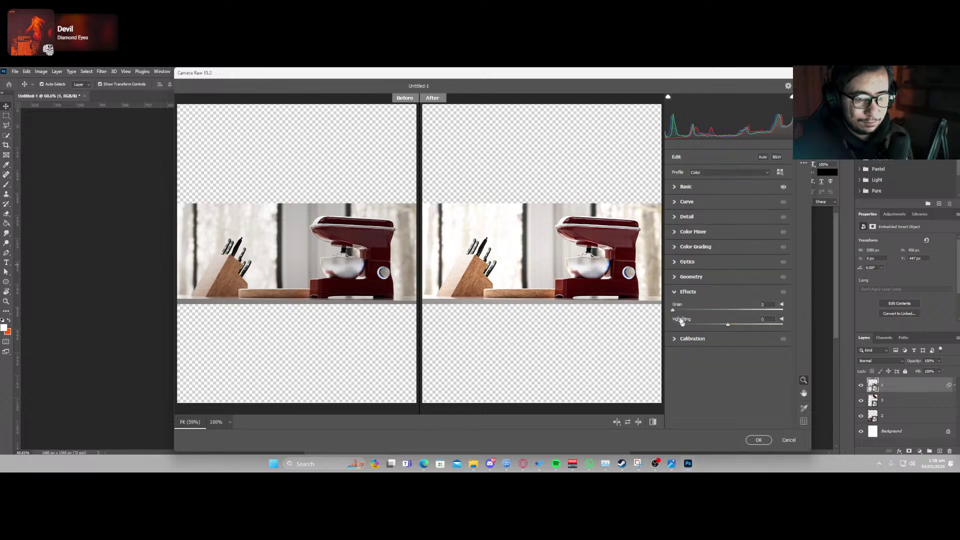
pyautogui.moveTo(674, 310); pyautogui.dragTo(683, 311)
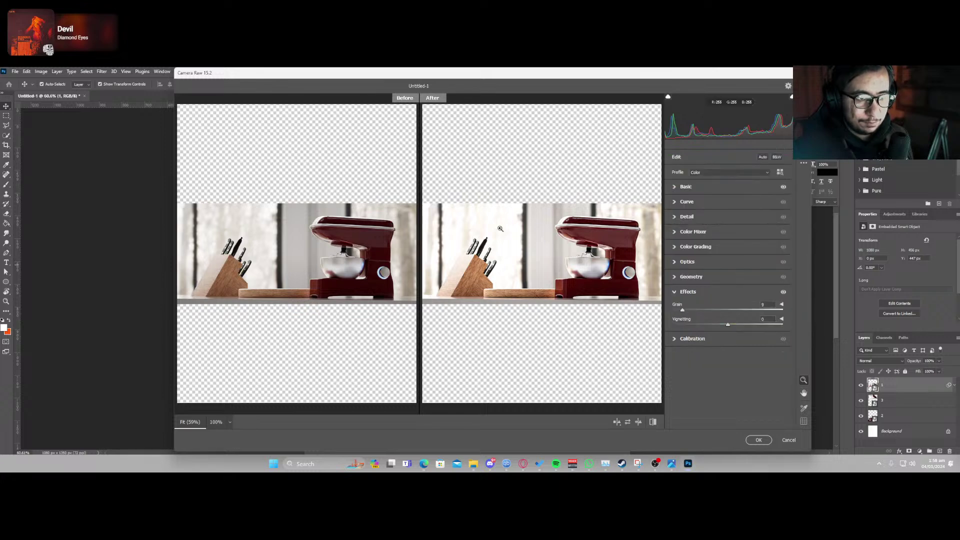
pyautogui.scroll(1, 540, 274)
pyautogui.scroll(3, 540, 274)
pyautogui.scroll(-5, 550, 279)
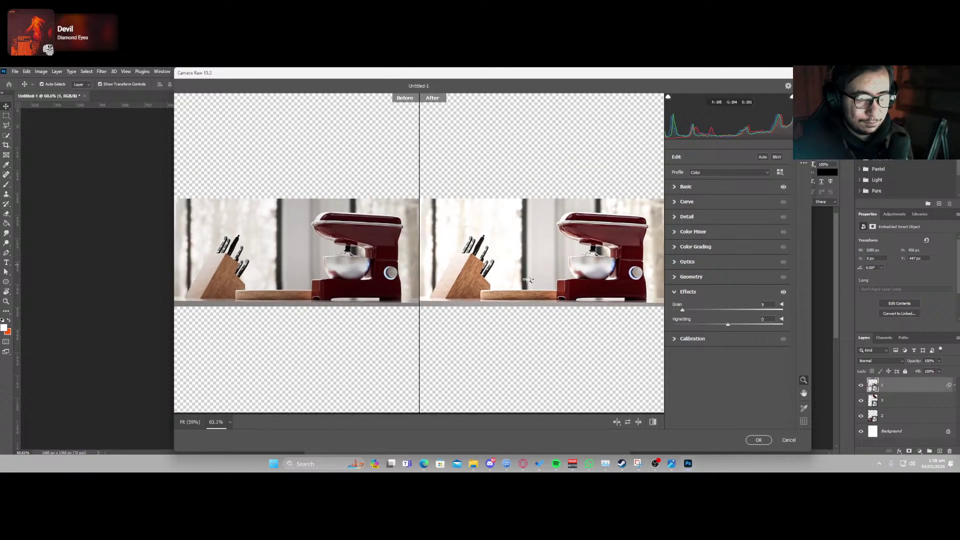
pyautogui.scroll(1, 526, 281)
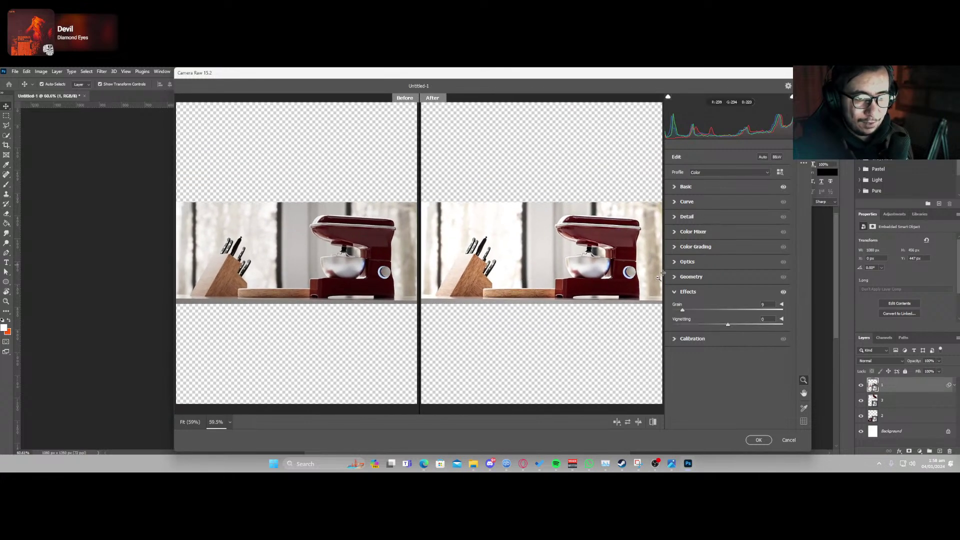
# Set the Optics Vignette to -100 and the Effects Vignetting to about -78 on the full mixer image, and apply the Camera Raw filter.
pyautogui.click(673, 261)
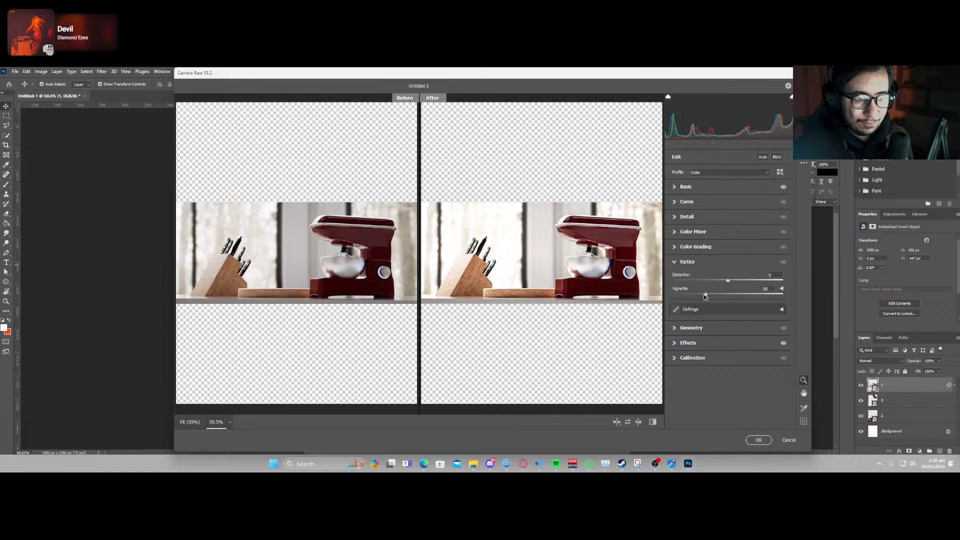
pyautogui.moveTo(728, 294)
pyautogui.mouseDown()
pyautogui.moveTo(689, 295)
pyautogui.moveTo(728, 293)
pyautogui.mouseUp()
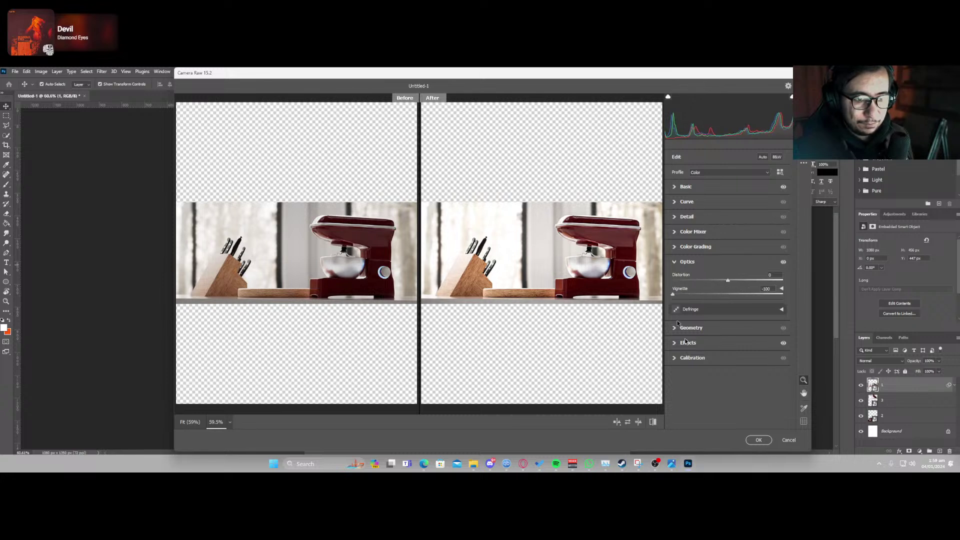
pyautogui.click(677, 343)
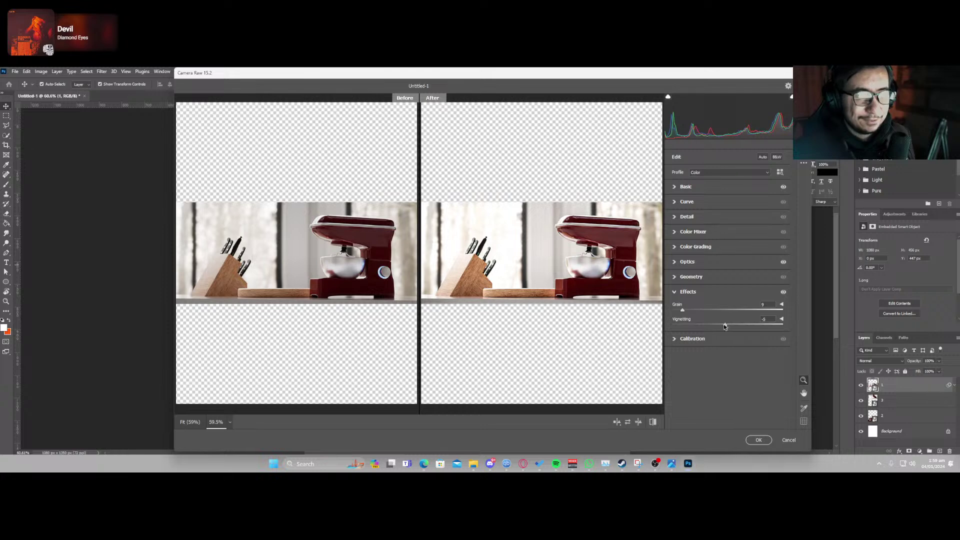
pyautogui.moveTo(724, 324); pyautogui.dragTo(685, 325)
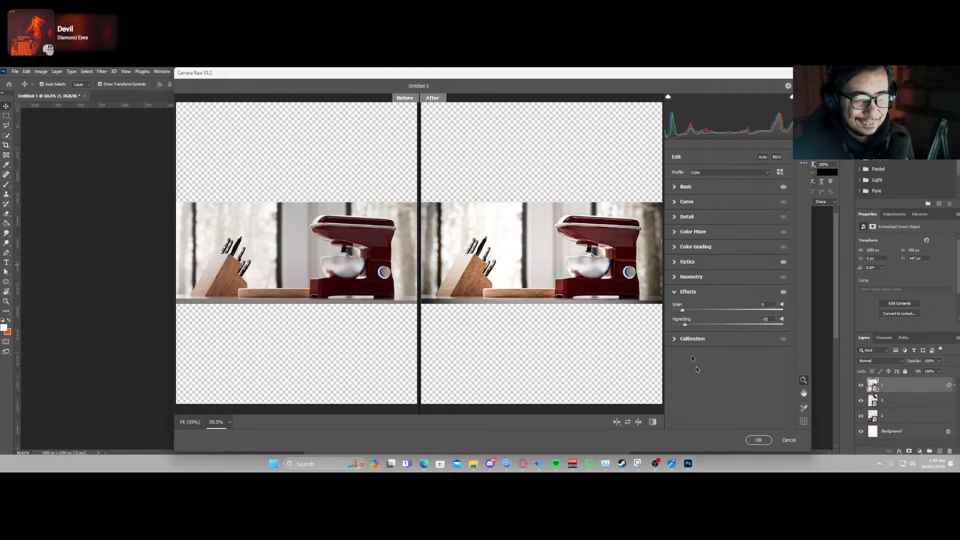
pyautogui.click(759, 440)
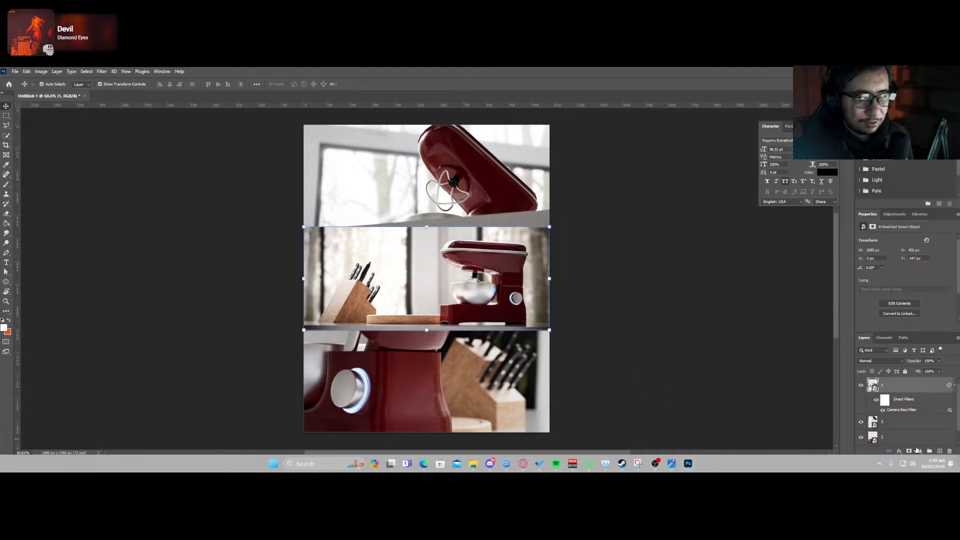
# Compare the full mixer image with and without its smart filters, both close up and in the whole layout.
pyautogui.click(878, 401)
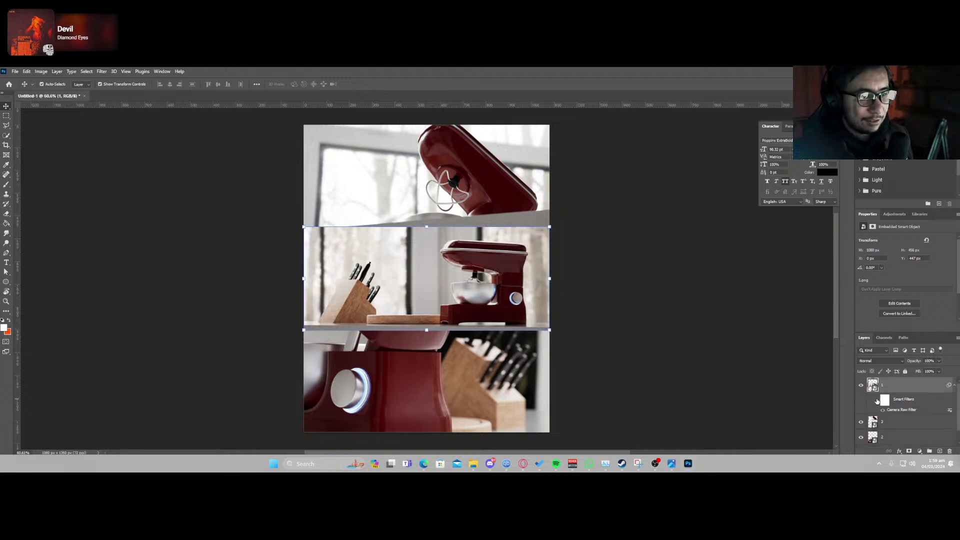
pyautogui.click(877, 401)
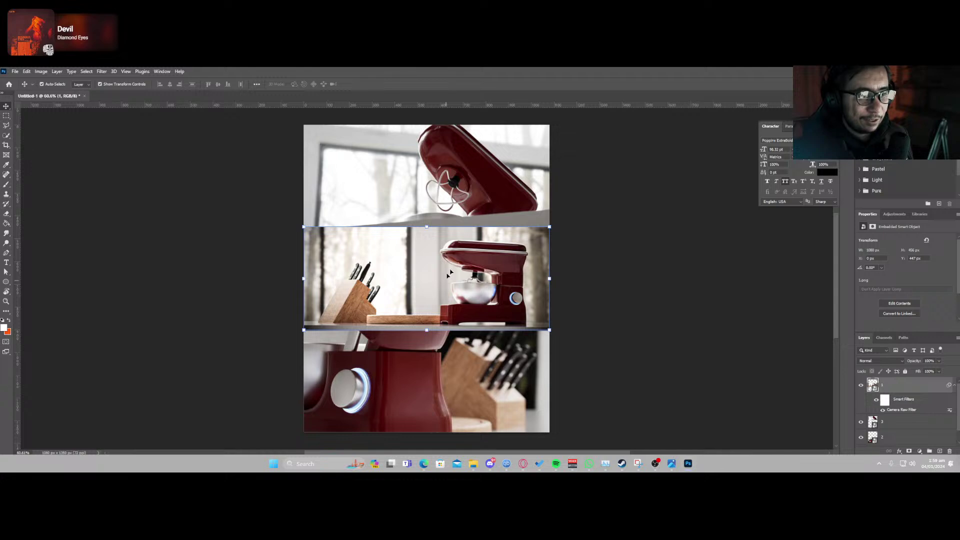
pyautogui.keyDown('alt'); pyautogui.scroll(3, 453, 302); pyautogui.keyUp('alt')
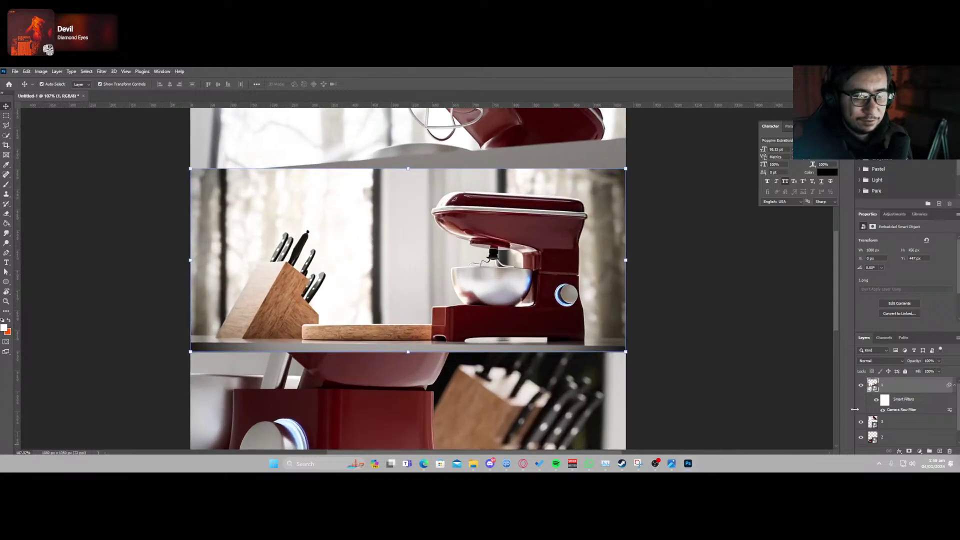
pyautogui.click(877, 400)
pyautogui.click(877, 401)
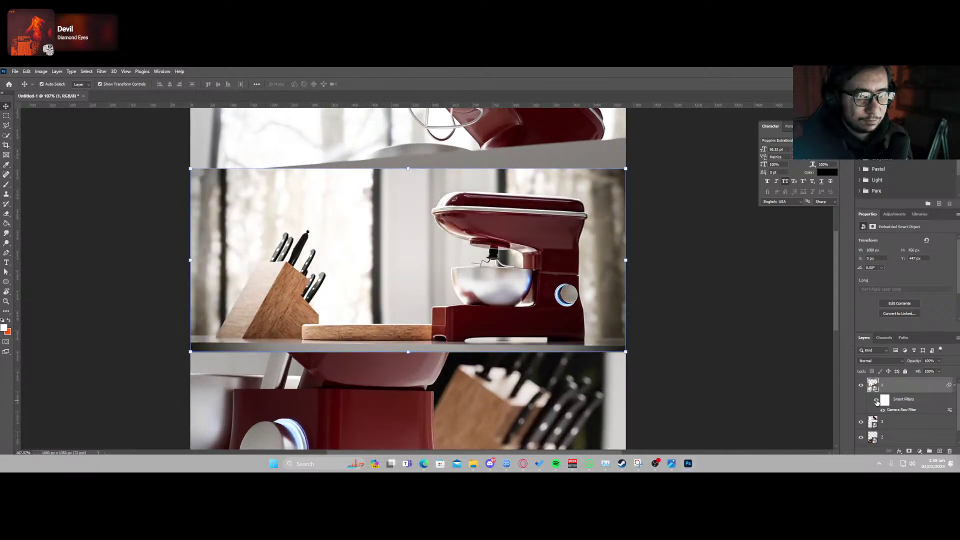
pyautogui.click(876, 400)
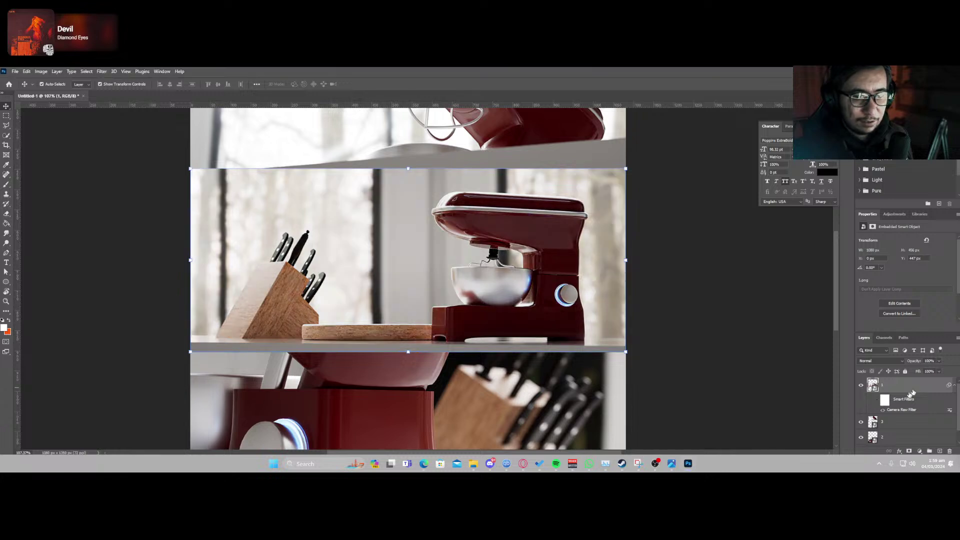
pyautogui.click(877, 401)
pyautogui.keyDown('alt'); pyautogui.scroll(-3, 537, 358); pyautogui.keyUp('alt')
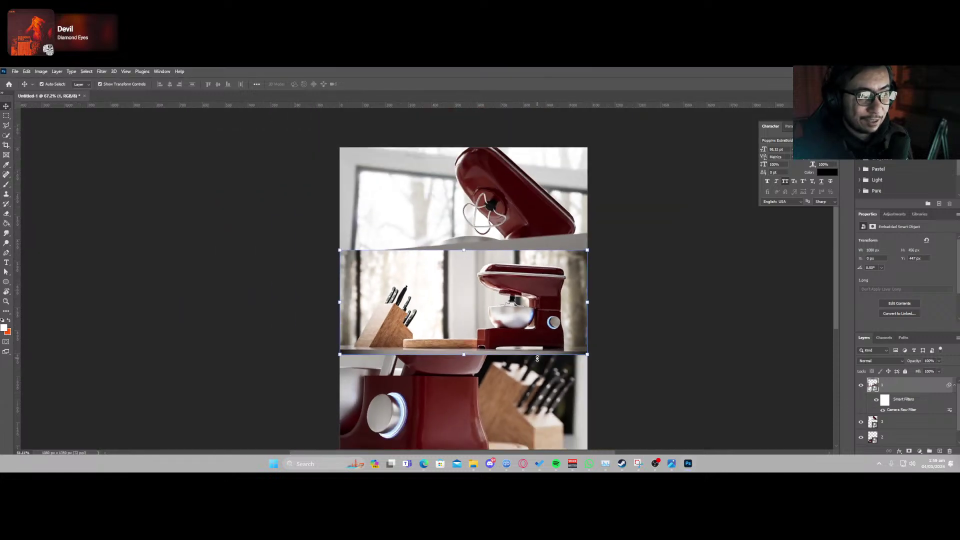
pyautogui.keyDown('alt'); pyautogui.scroll(-1, 537, 359); pyautogui.keyUp('alt')
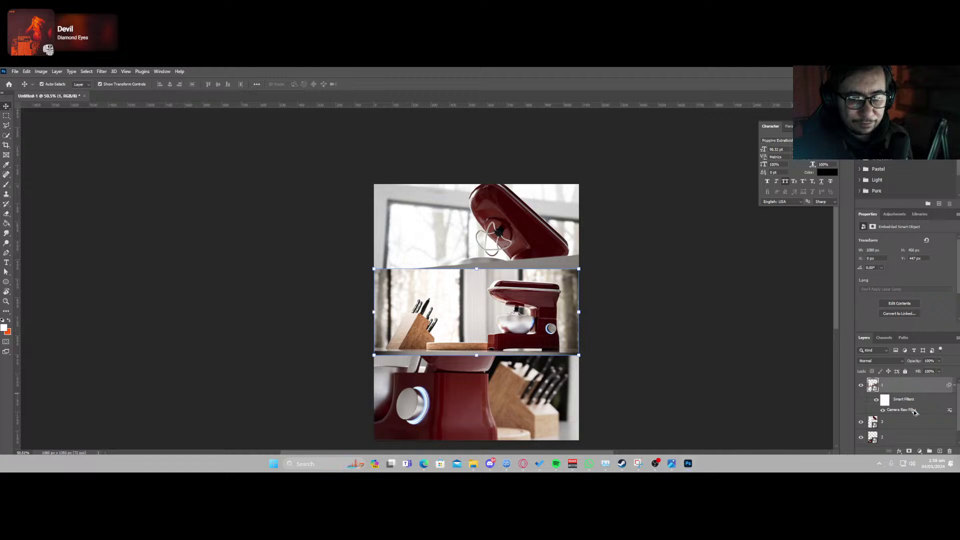
# Copy the full mixer layer's Camera Raw filter onto the whisk and knob close-up layers, and inspect the knob image.
pyautogui.keyDown('alt'); pyautogui.moveTo(915, 411); pyautogui.dragTo(873, 436); pyautogui.keyUp('alt')
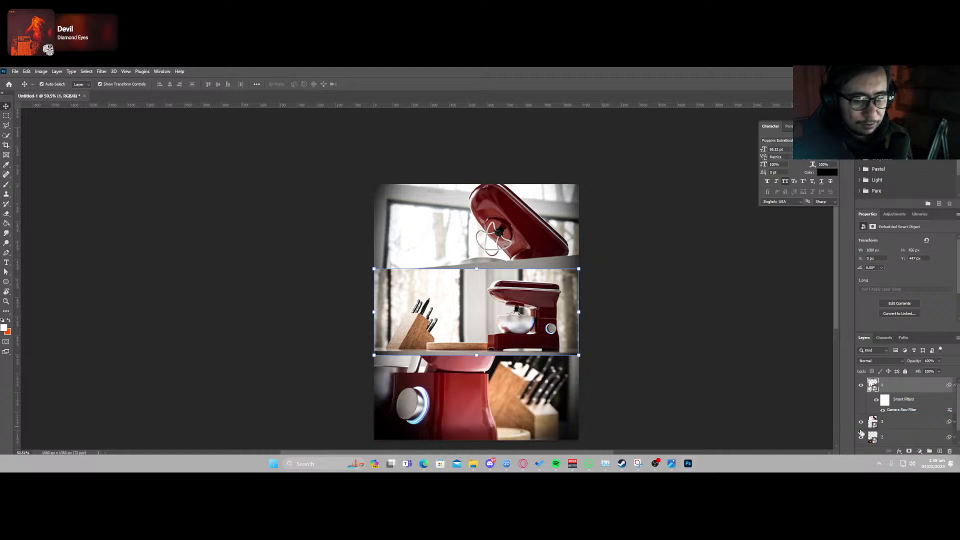
pyautogui.scroll(-2, 902, 442)
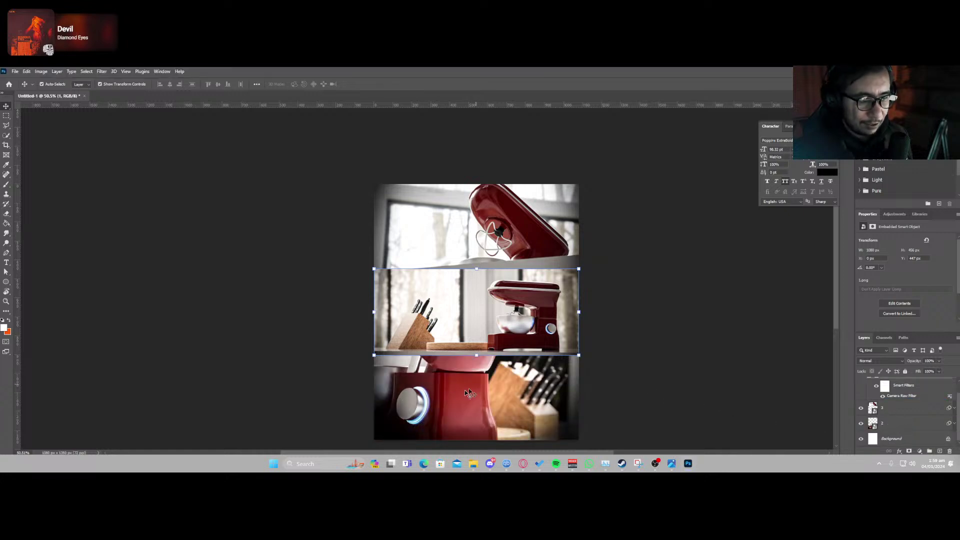
pyautogui.click(665, 365)
pyautogui.keyDown('alt'); pyautogui.scroll(3, 495, 403); pyautogui.keyUp('alt')
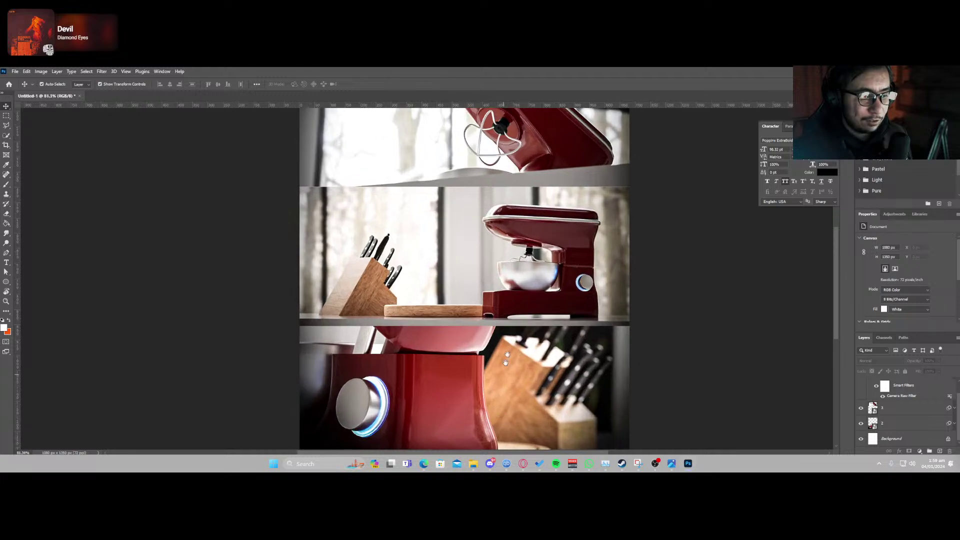
pyautogui.moveTo(506, 358); pyautogui.dragTo(525, 268)
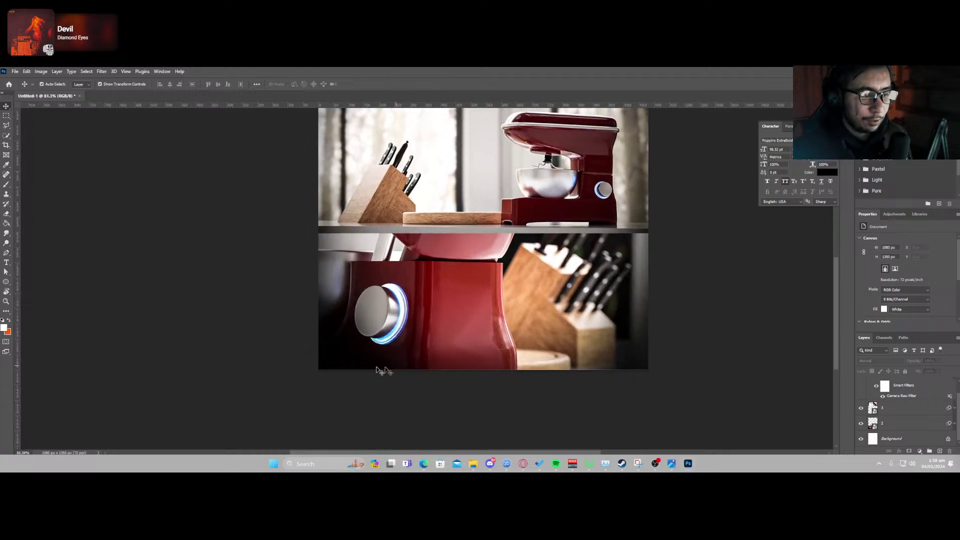
# Reopen the Camera Raw filter for the knob close-up, set Vignetting to -17 and Exposure to -0.80, apply it and review the whole layout.
pyautogui.click(911, 425)
pyautogui.hotkey('ctrl', 'f')
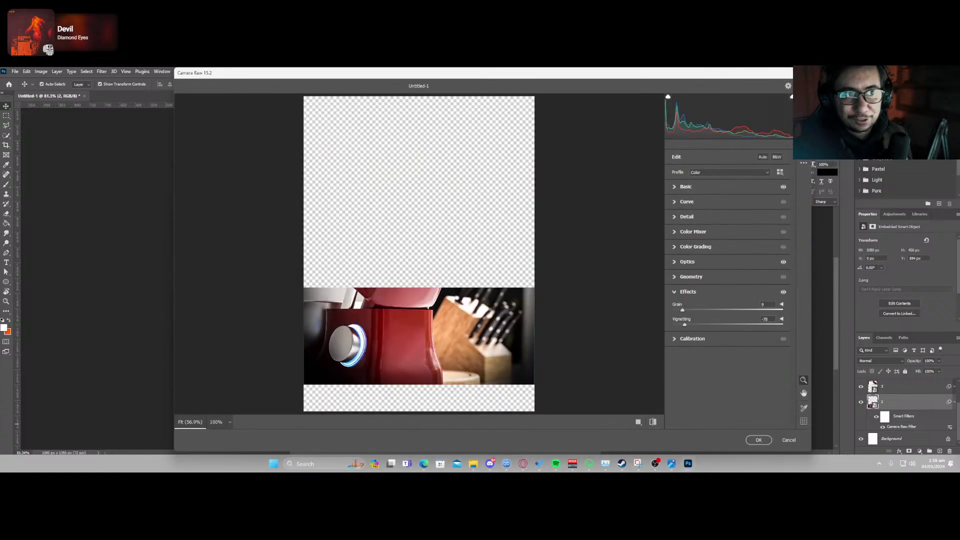
pyautogui.moveTo(685, 325); pyautogui.dragTo(719, 325)
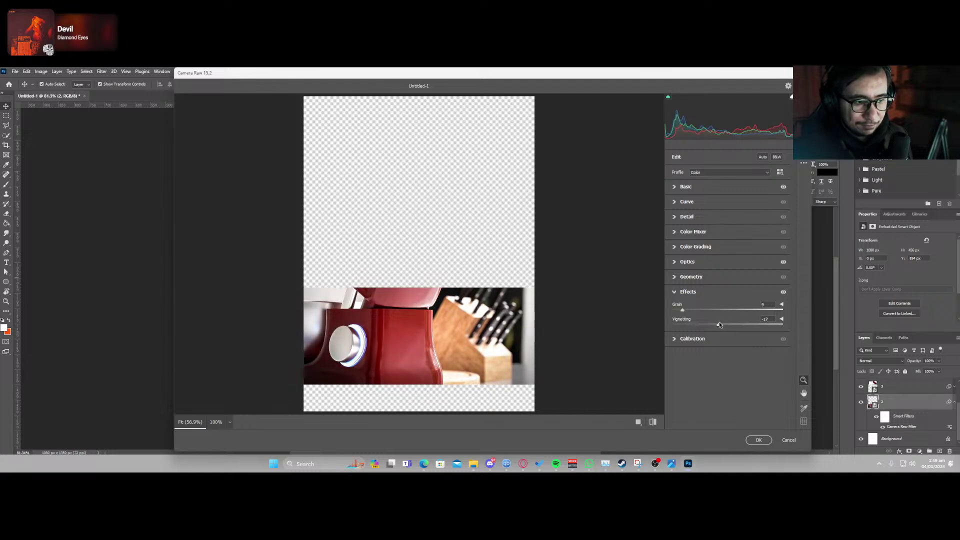
pyautogui.click(679, 186)
pyautogui.moveTo(728, 245); pyautogui.dragTo(719, 248)
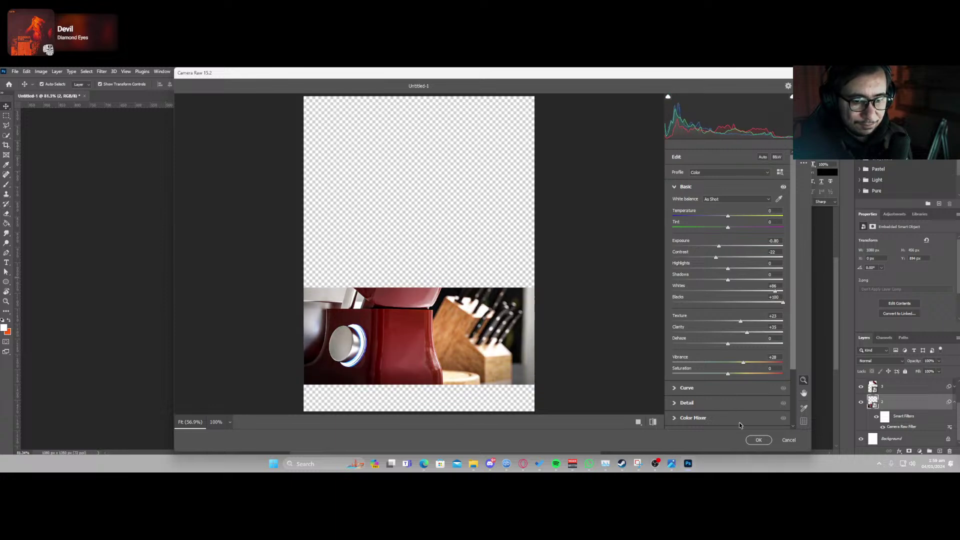
pyautogui.click(758, 440)
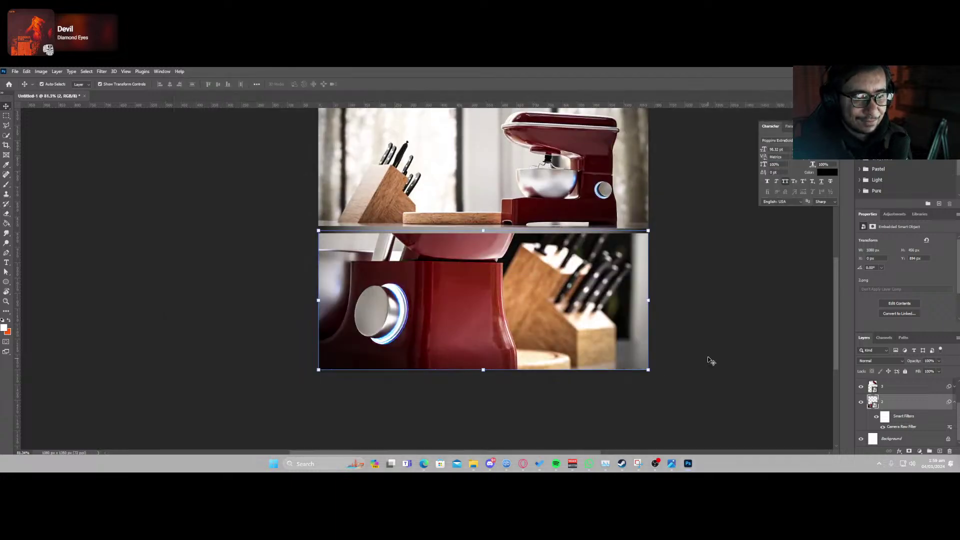
pyautogui.click(662, 376)
pyautogui.keyDown('alt'); pyautogui.scroll(-8, 662, 377); pyautogui.keyUp('alt')
pyautogui.moveTo(597, 263); pyautogui.dragTo(611, 322)
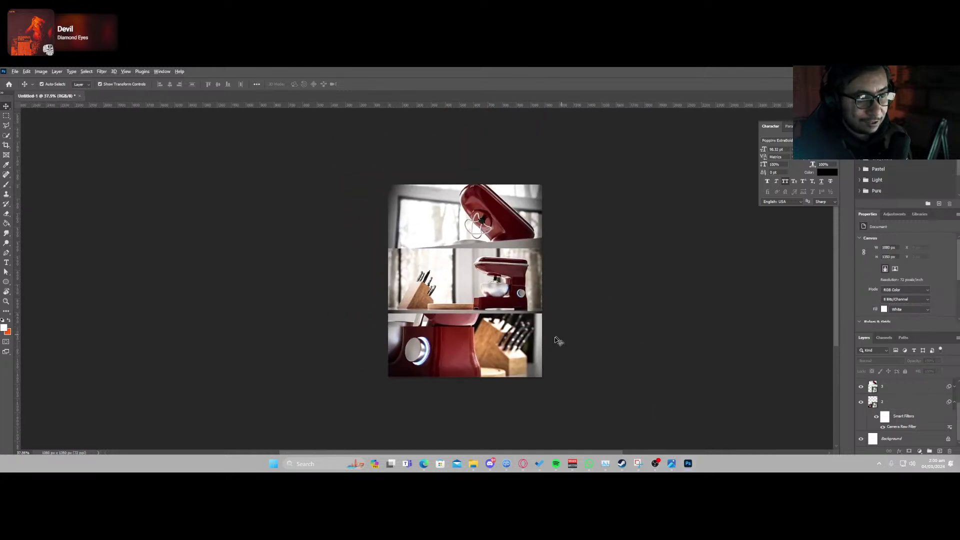
pyautogui.keyDown('alt'); pyautogui.scroll(3, 558, 339); pyautogui.keyUp('alt')
pyautogui.keyDown('alt'); pyautogui.scroll(1, 564, 345); pyautogui.keyUp('alt')
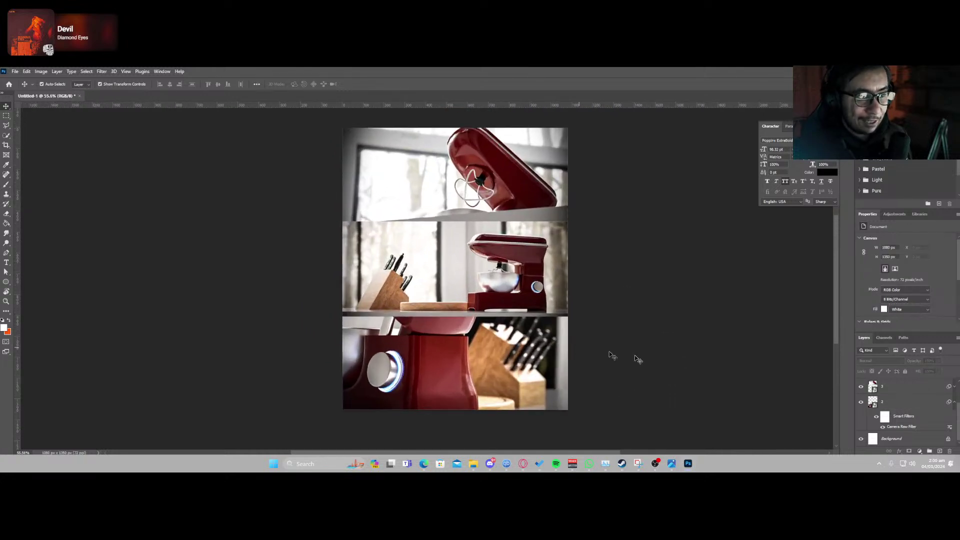
# Add a Color Lookup adjustment layer above the full mixer layer and load the 2Strip.look 3DLUT file.
pyautogui.click(891, 386)
pyautogui.scroll(1, 892, 395)
pyautogui.click(898, 386)
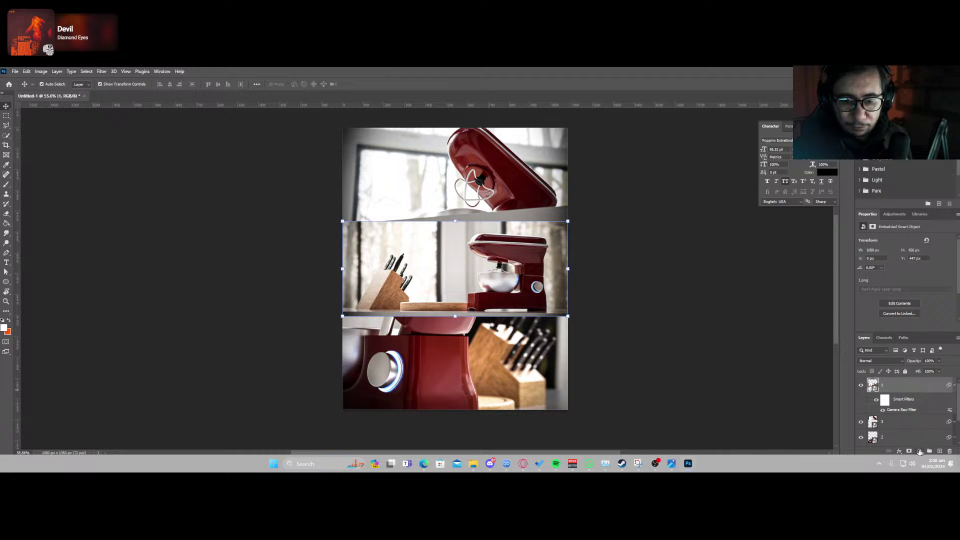
pyautogui.click(919, 452)
pyautogui.click(919, 409)
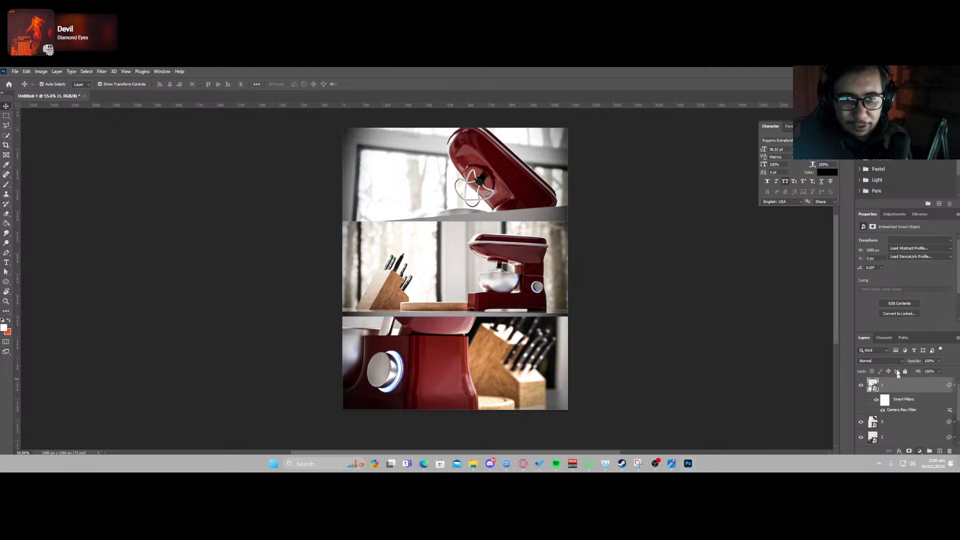
pyautogui.click(908, 239)
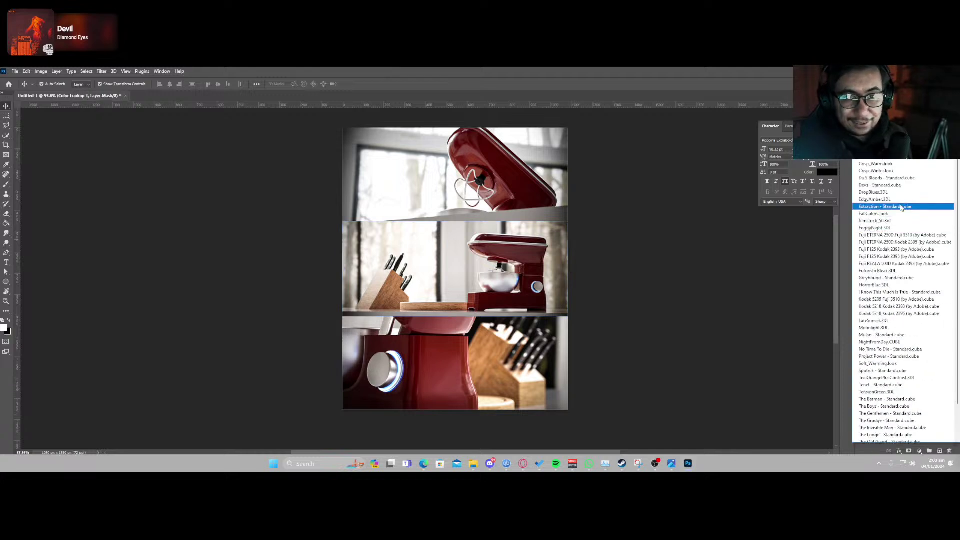
pyautogui.click(902, 236)
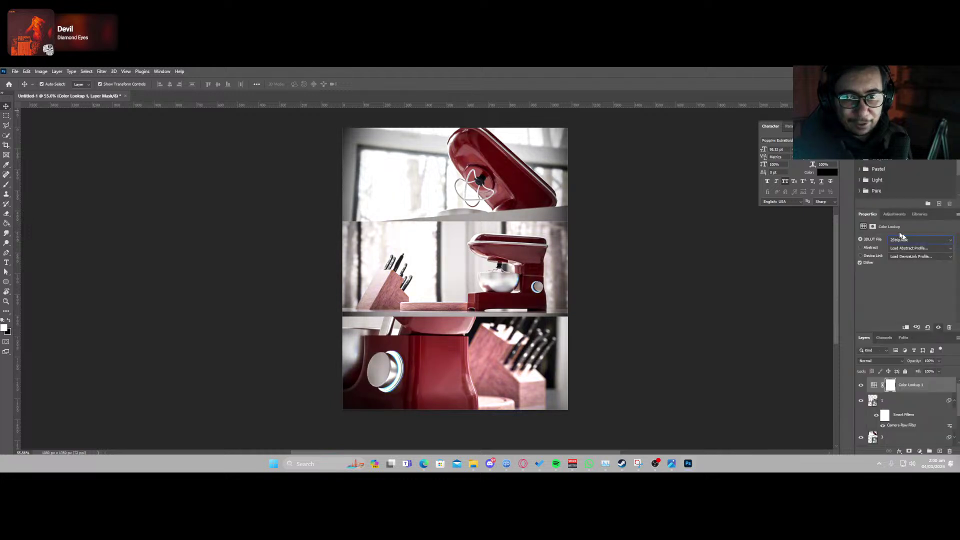
# Try successive 3DLUT files, comparing Bloodshot with Candlelight, and set the Color Lookup to Color Out of Space - Standard.cube.
pyautogui.press('Down')
pyautogui.press('Down')
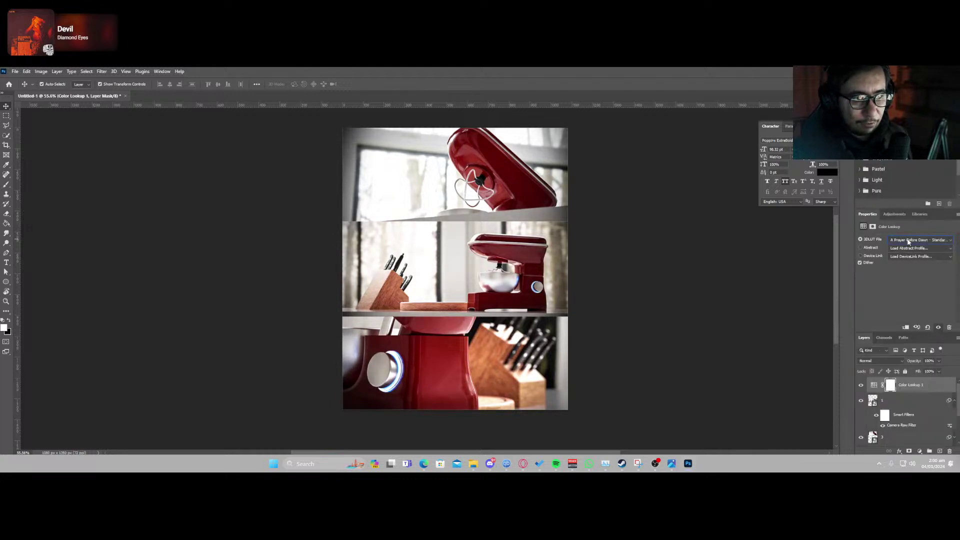
pyautogui.press('Down')
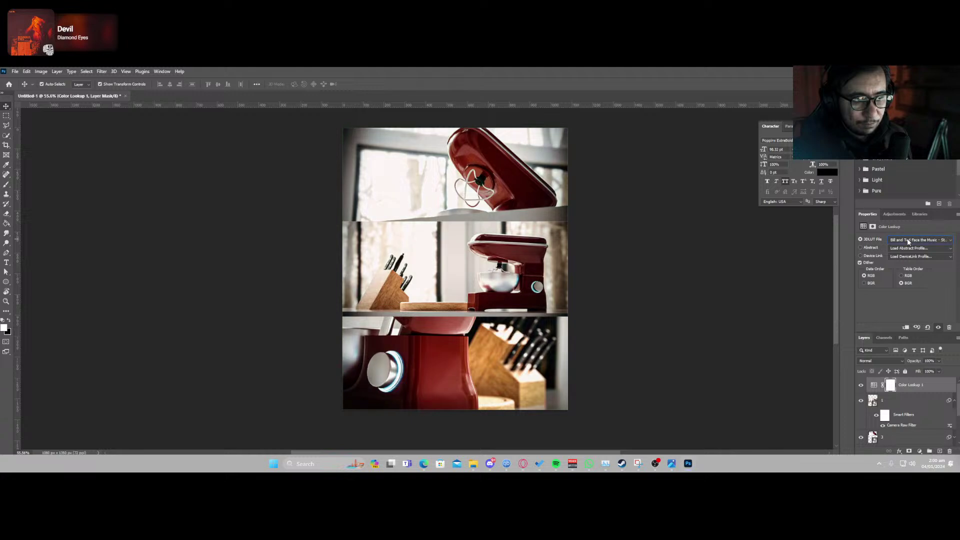
pyautogui.press('Down')
pyautogui.press('Down')
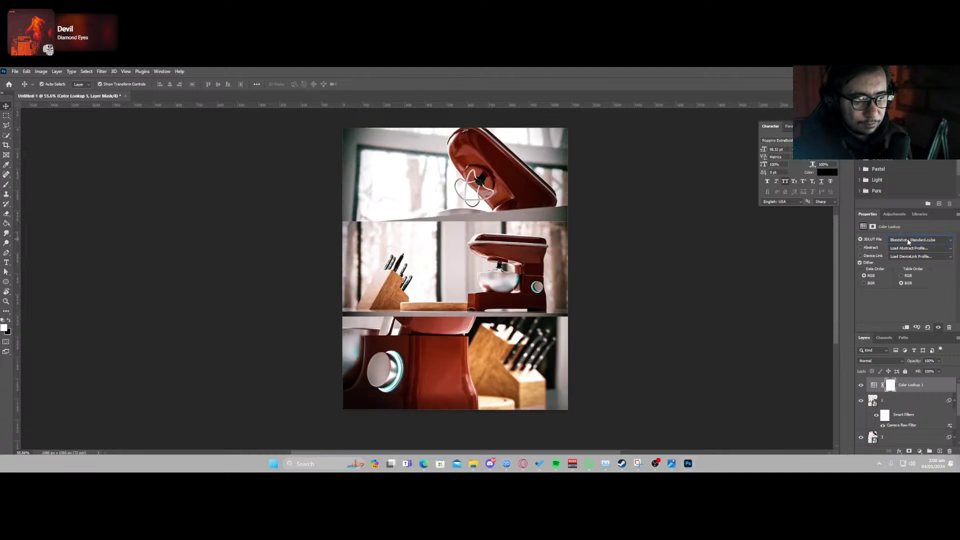
pyautogui.press('Down')
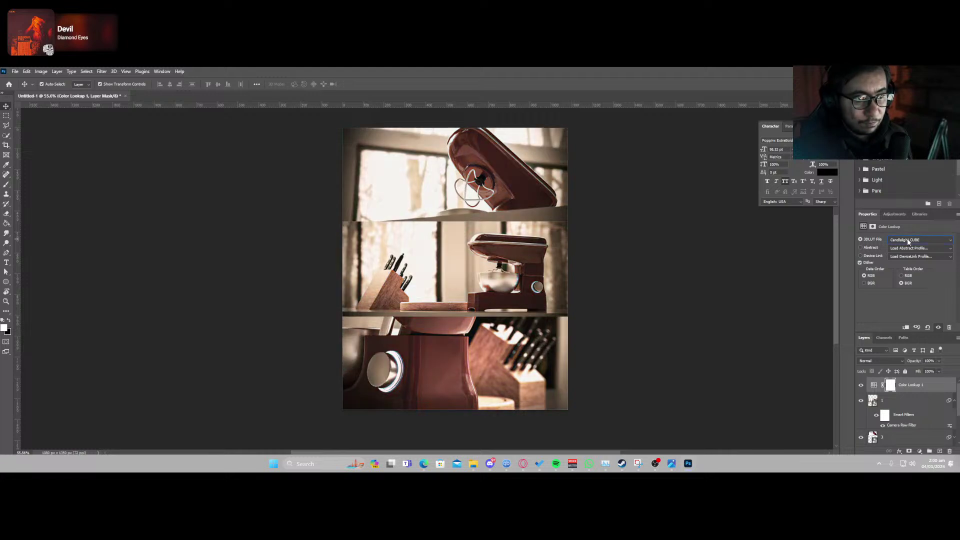
pyautogui.press('Up')
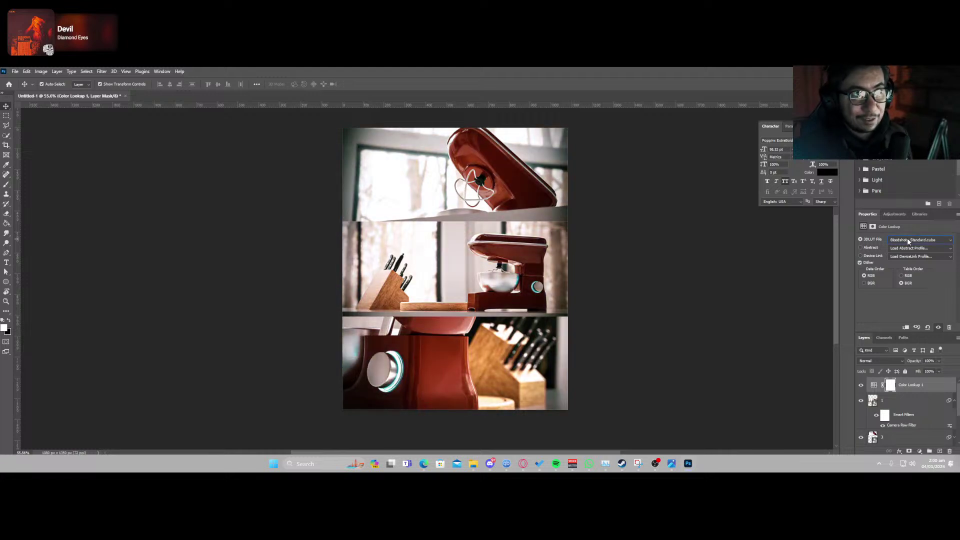
pyautogui.press('Down')
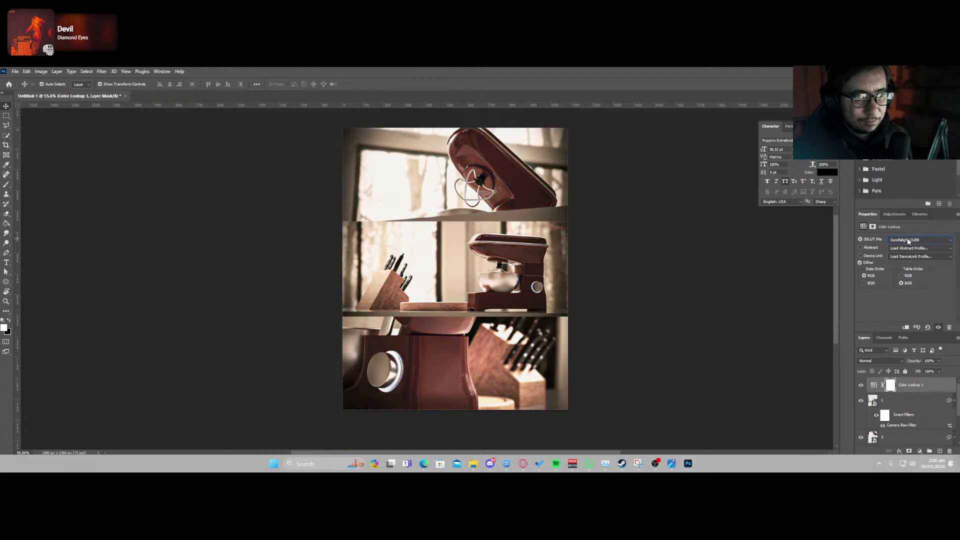
pyautogui.press('Up')
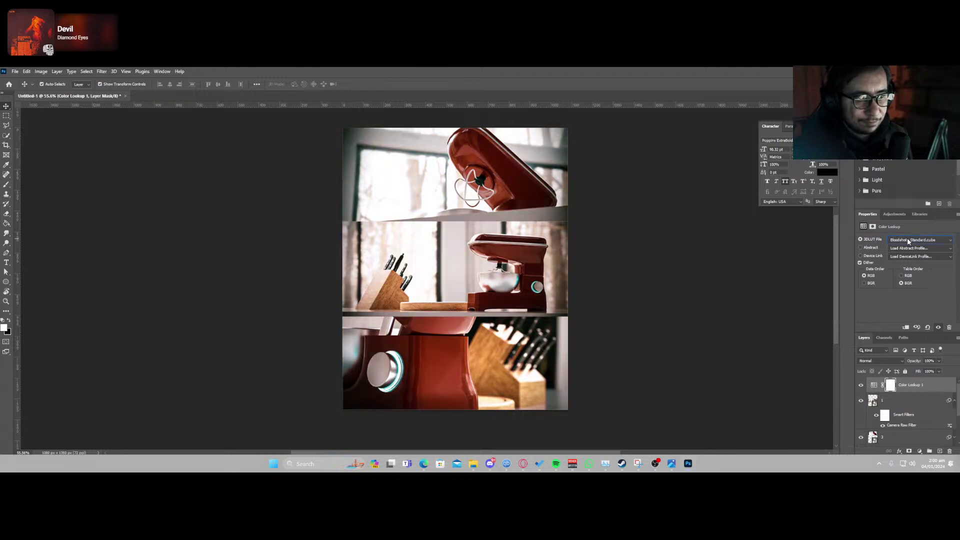
pyautogui.press('Down')
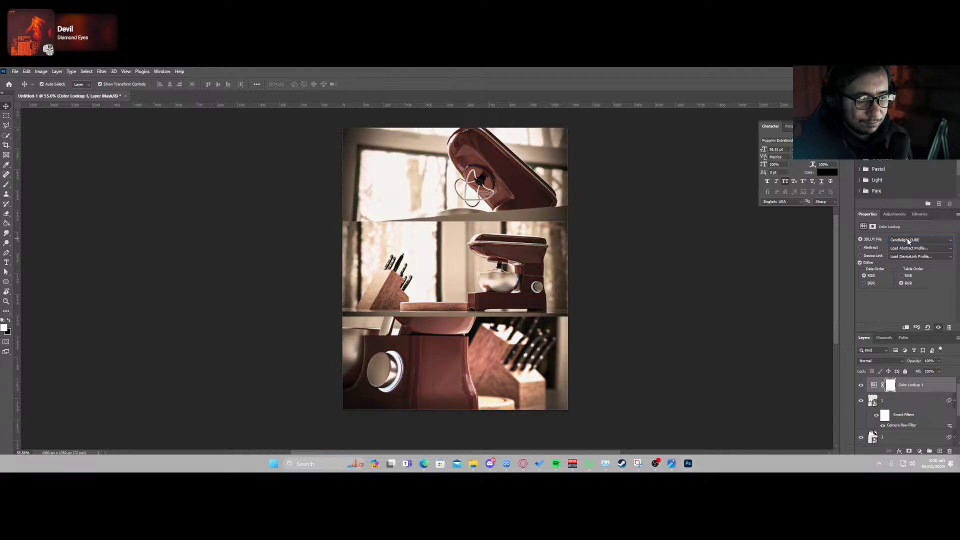
pyautogui.press('Down')
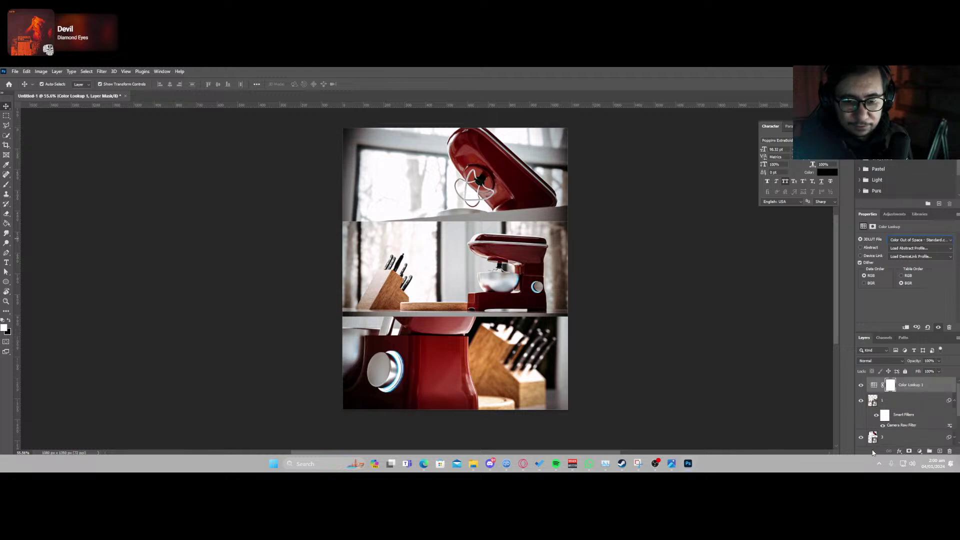
# Add a Curves adjustment layer above the Color Lookup layer and slightly raise the curve's black point to fade the shadows.
pyautogui.click(921, 452)
pyautogui.click(551, 247)
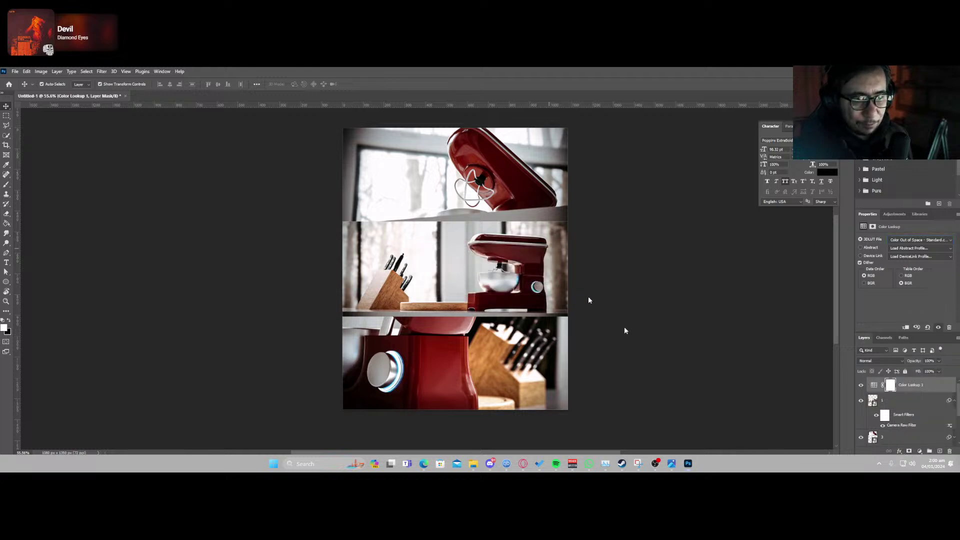
pyautogui.click(921, 452)
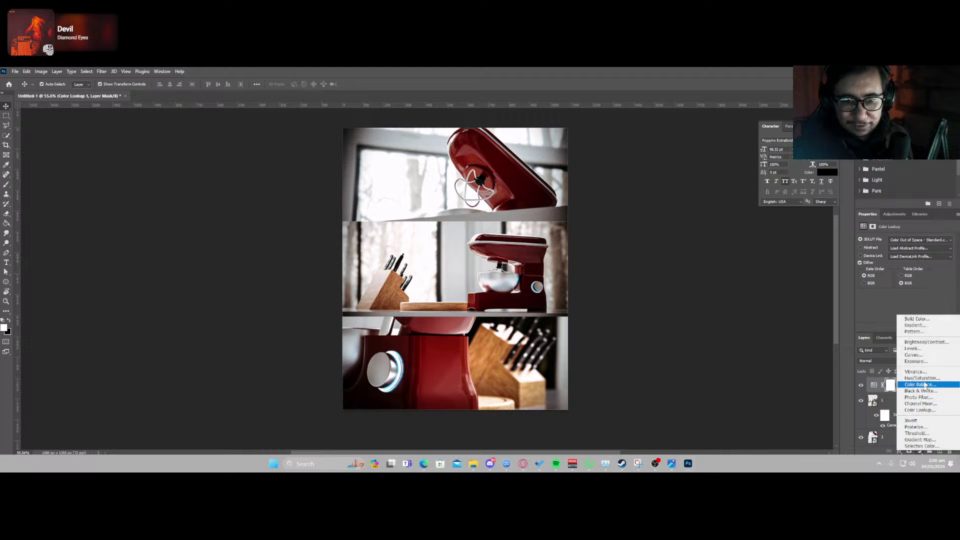
pyautogui.click(915, 355)
pyautogui.scroll(-1, 885, 291)
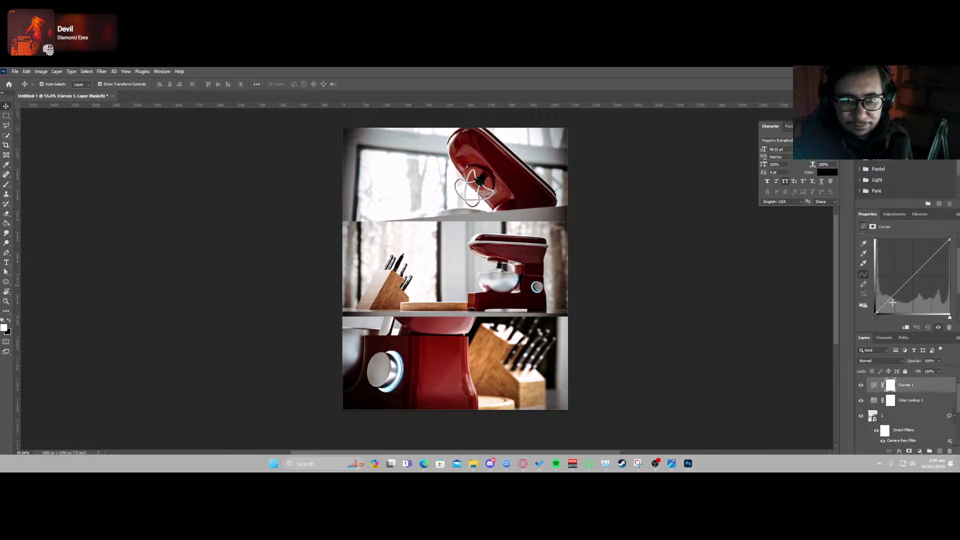
pyautogui.moveTo(876, 311); pyautogui.dragTo(874, 302)
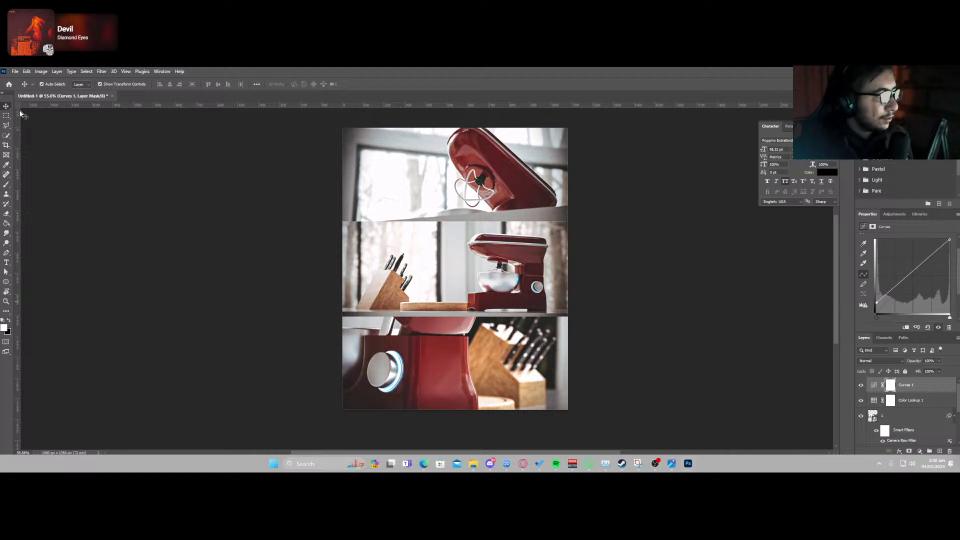
# Deselect the layers and examine the graded layout up close, checking the whisk image, the full mixer and the seams between the images.
pyautogui.click(270, 317)
pyautogui.keyDown('alt'); pyautogui.scroll(1, 271, 321); pyautogui.keyUp('alt')
pyautogui.moveTo(375, 281); pyautogui.dragTo(373, 292)
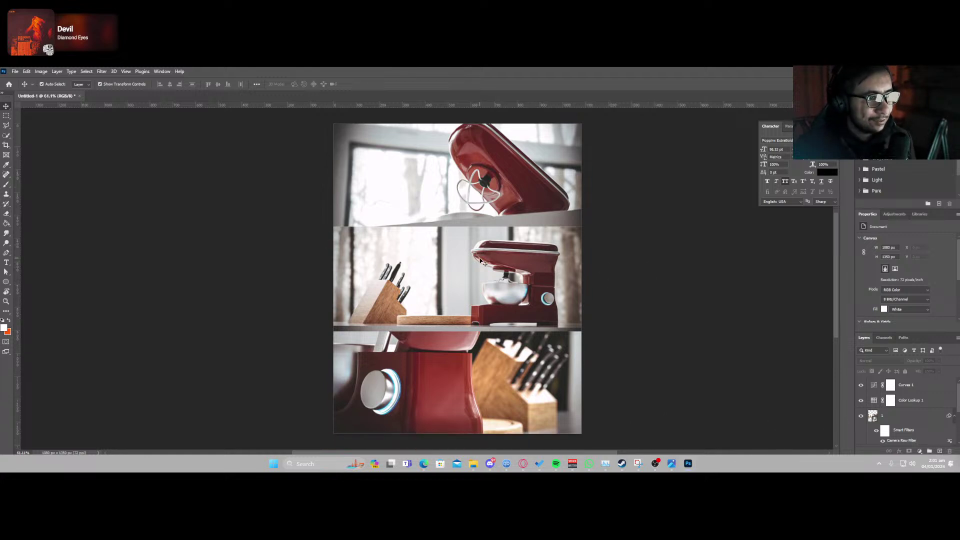
pyautogui.keyDown('alt'); pyautogui.scroll(6, 483, 214); pyautogui.keyUp('alt')
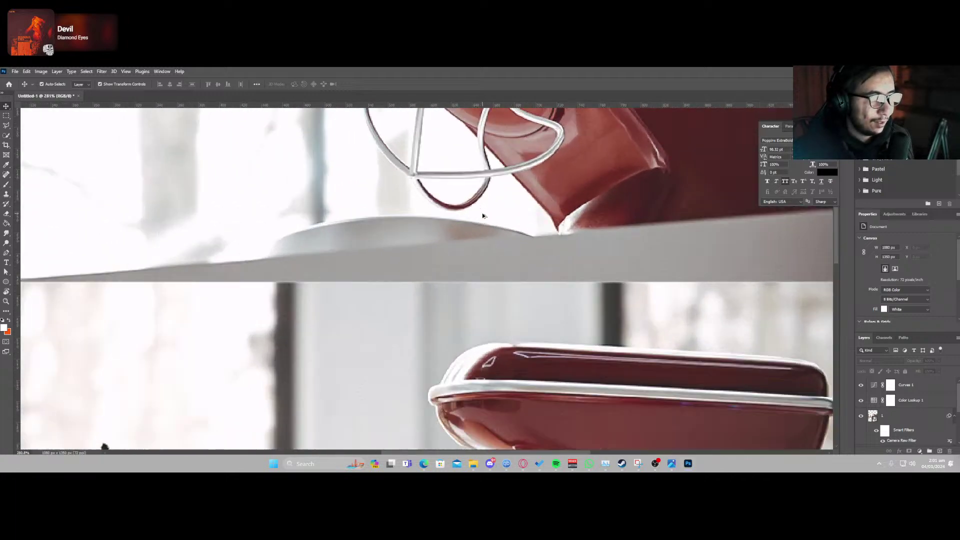
pyautogui.keyDown('alt'); pyautogui.scroll(-6, 483, 216); pyautogui.keyUp('alt')
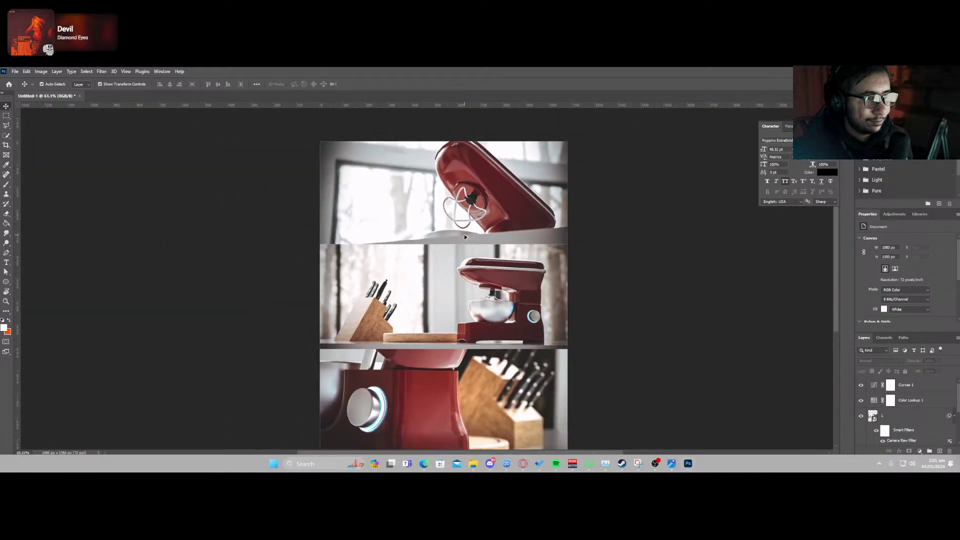
pyautogui.keyDown('alt'); pyautogui.scroll(5, 493, 305); pyautogui.keyUp('alt')
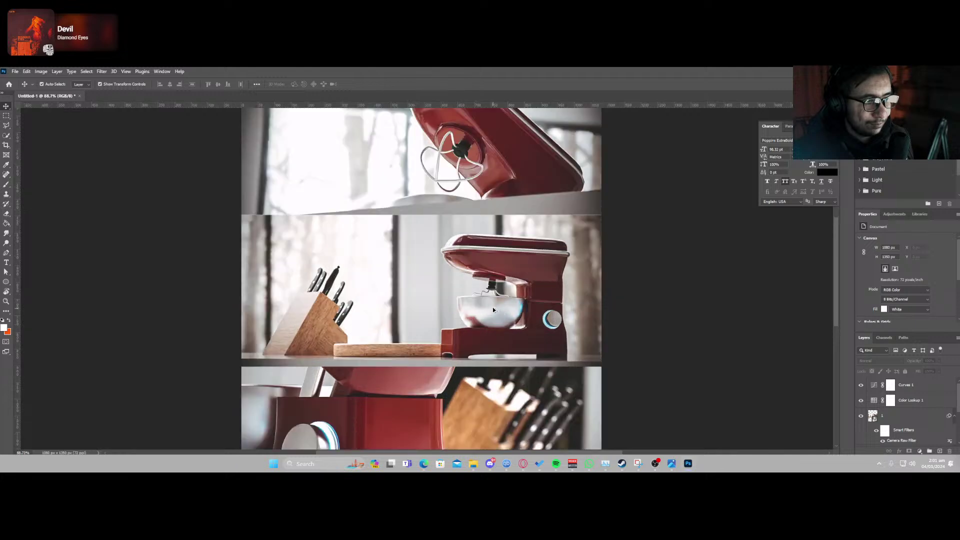
pyautogui.keyDown('alt'); pyautogui.scroll(-3, 494, 298); pyautogui.keyUp('alt')
pyautogui.keyDown('alt'); pyautogui.scroll(-3, 494, 296); pyautogui.keyUp('alt')
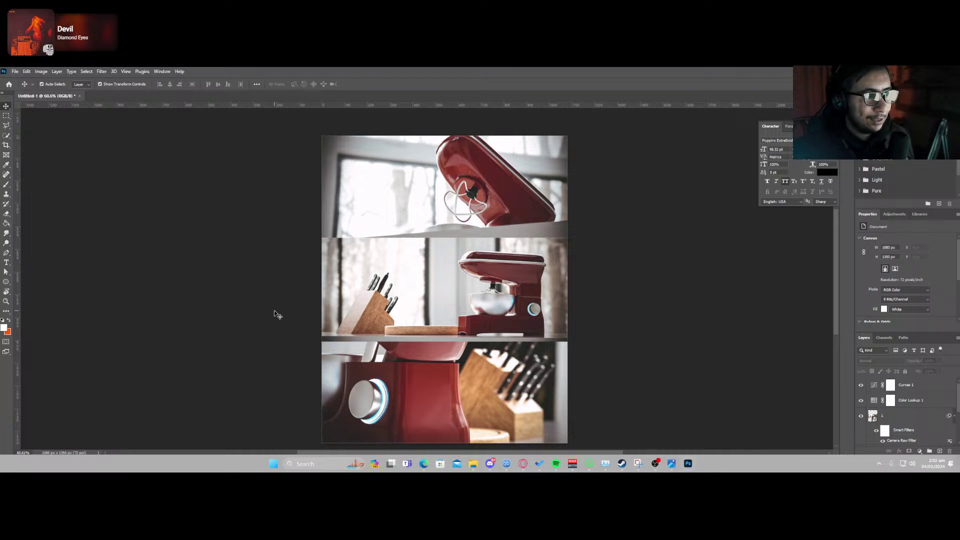
# Export the layout as a 1080 x 1350 px PNG named 01 into the mixer folder inside Live.
pyautogui.hotkey('ctrl', 'alt', 'shift', 'w')
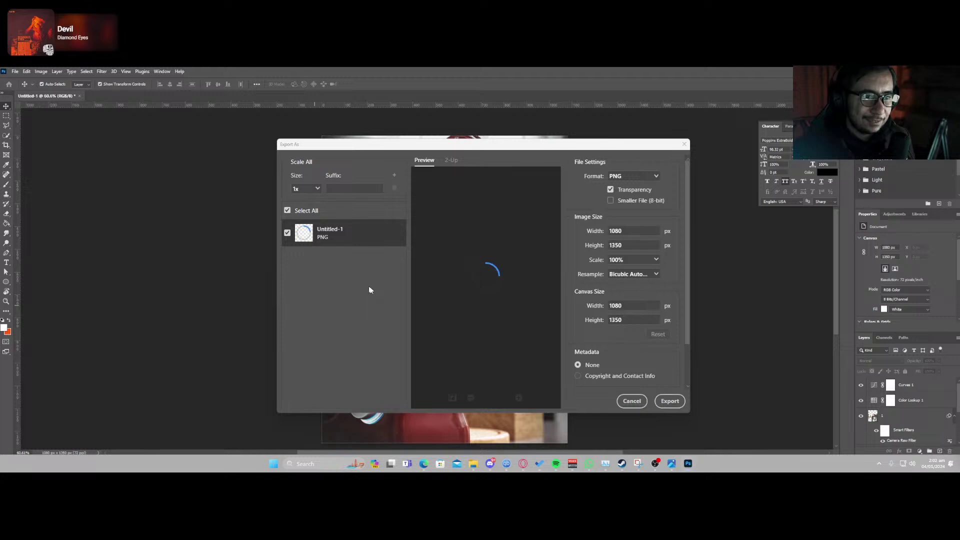
pyautogui.click(675, 405)
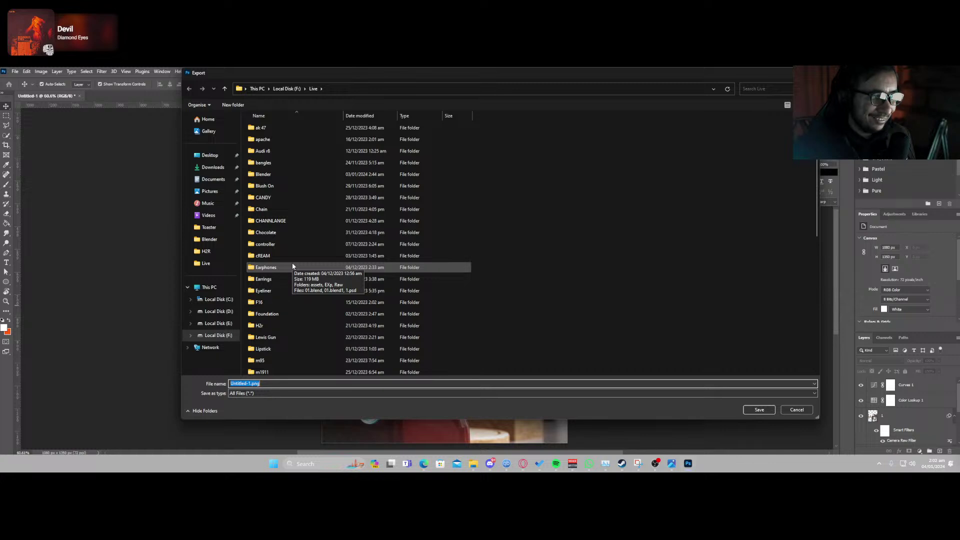
pyautogui.click(283, 370)
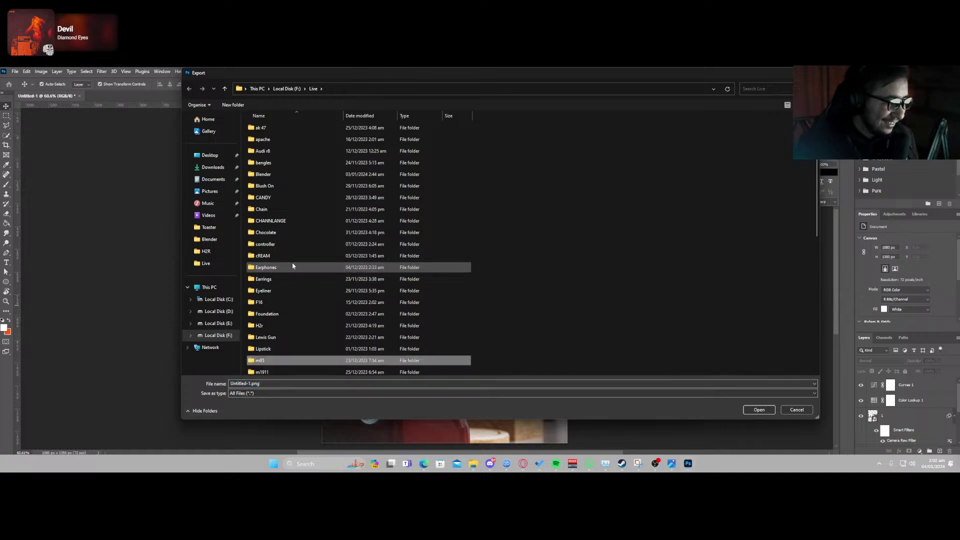
pyautogui.scroll(-7, 283, 360)
pyautogui.click(280, 151)
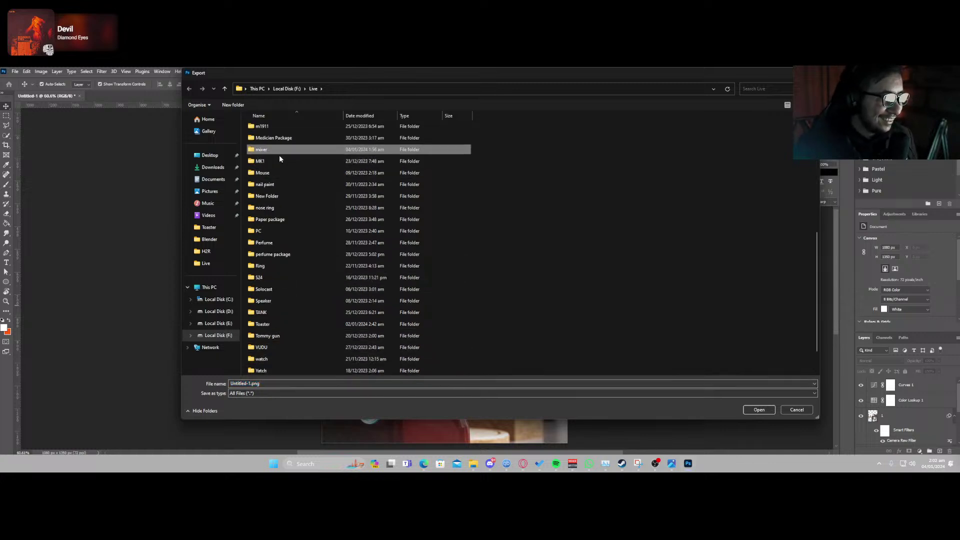
pyautogui.doubleClick(279, 151)
pyautogui.click(302, 383)
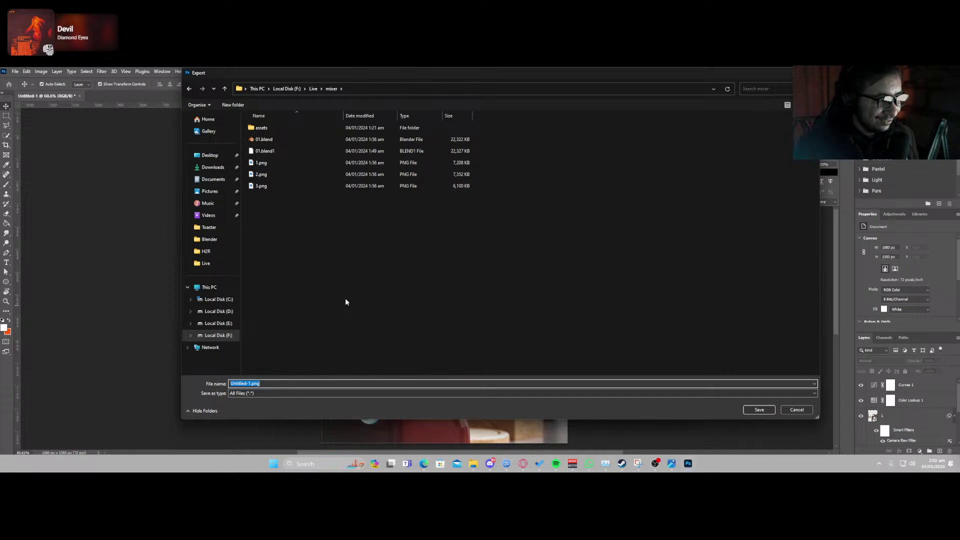
pyautogui.write('01')
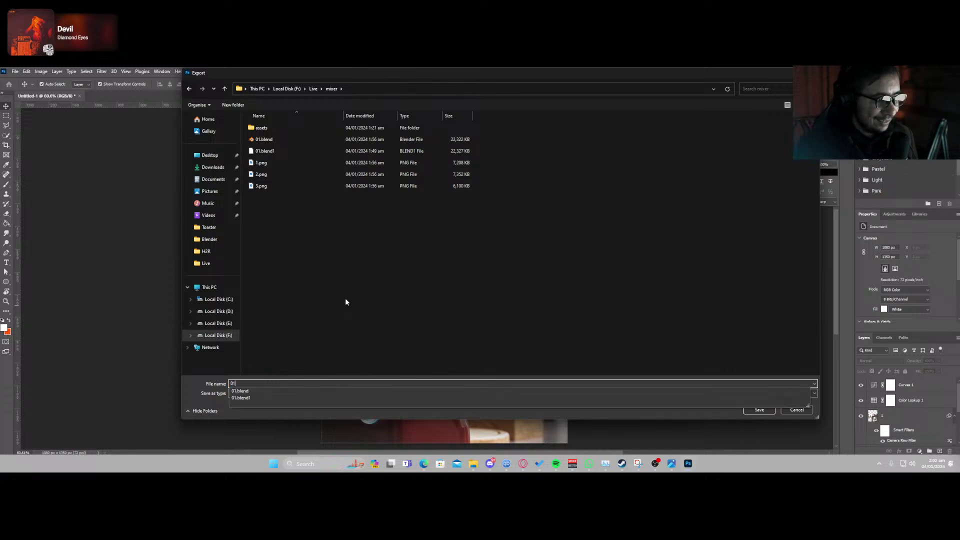
pyautogui.press('Return')
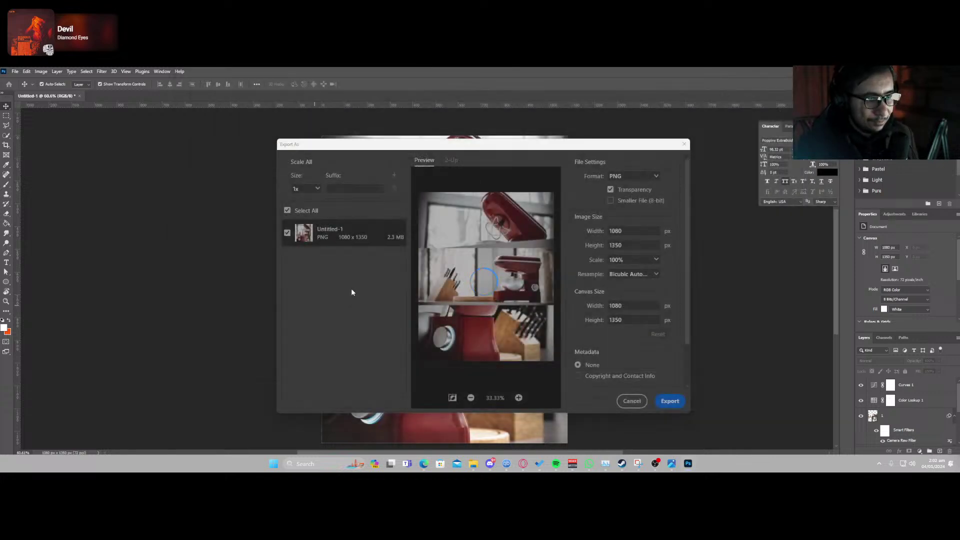
# Save the document as 1.psd in the mixer folder inside Live, with Maximize Compatibility enabled.
pyautogui.click(384, 263)
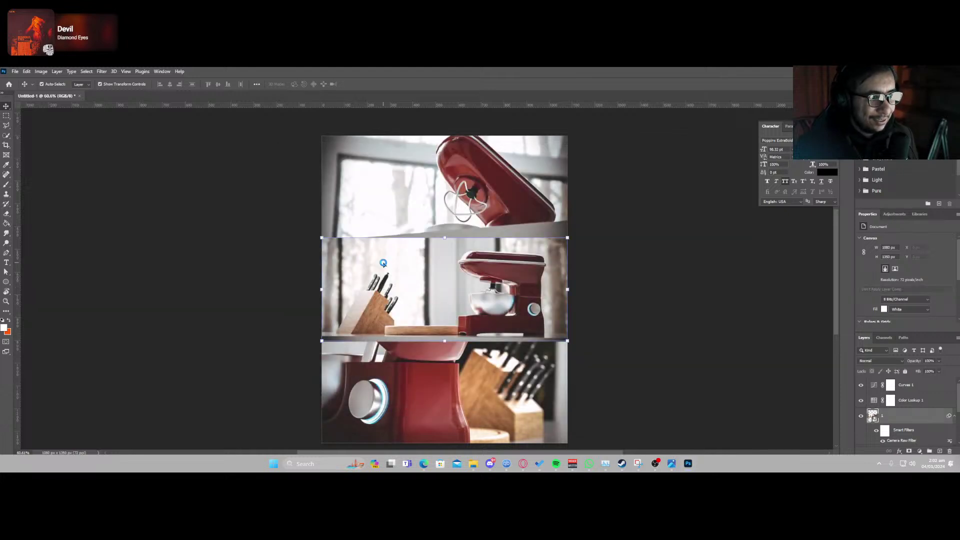
pyautogui.hotkey('ctrl', 's')
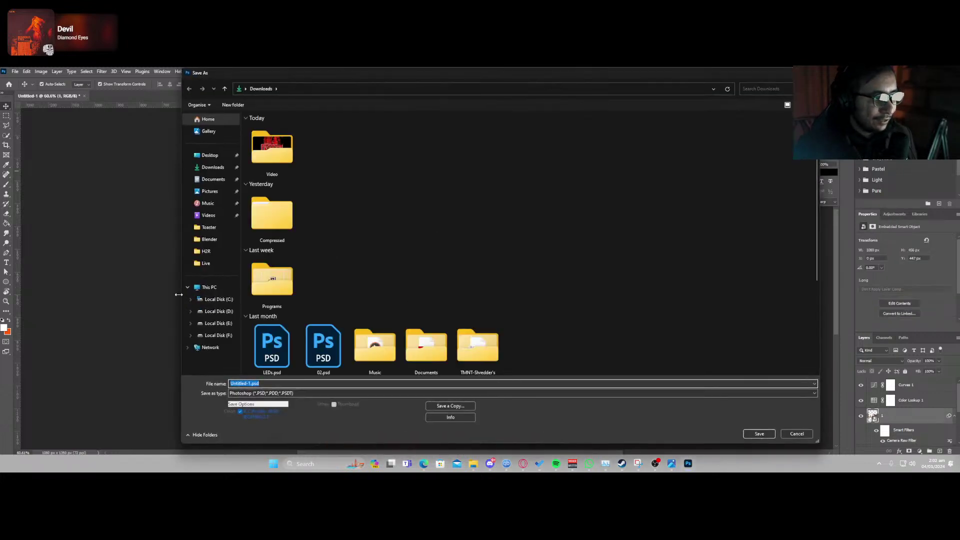
pyautogui.click(206, 263)
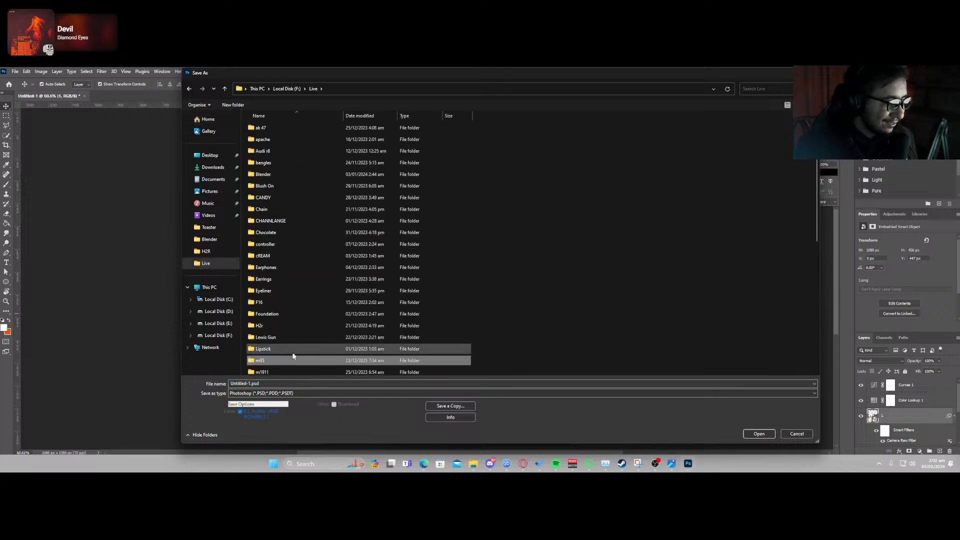
pyautogui.click(283, 372)
pyautogui.scroll(-7, 284, 360)
pyautogui.click(276, 138)
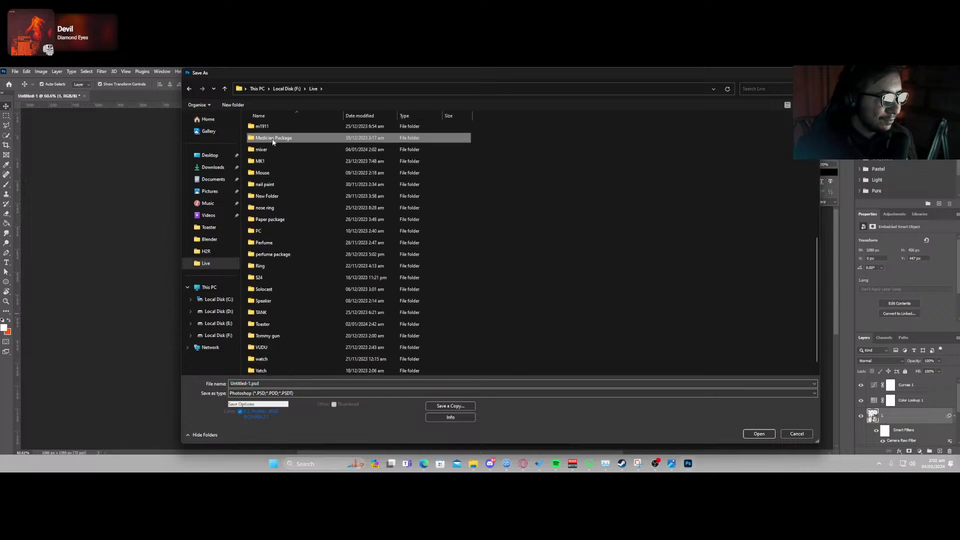
pyautogui.doubleClick(280, 151)
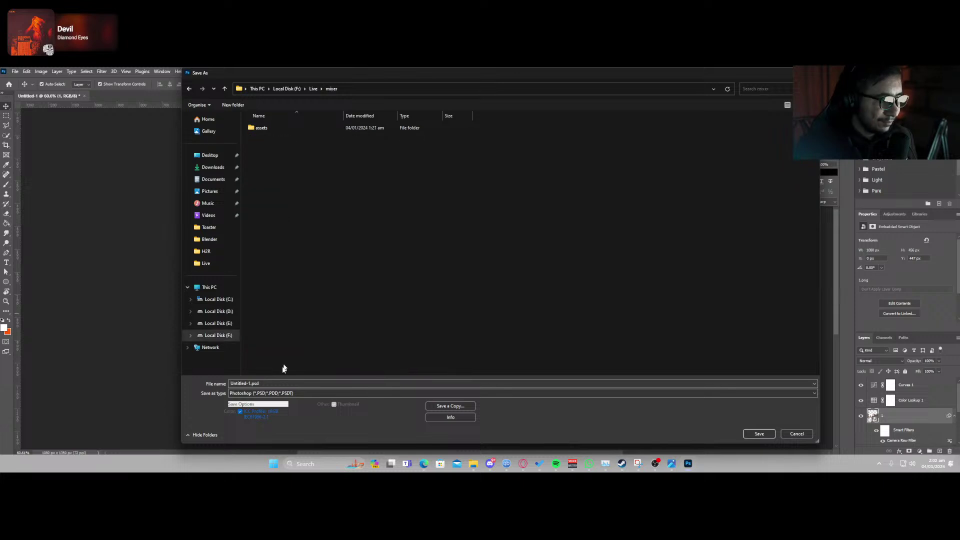
pyautogui.click(282, 381)
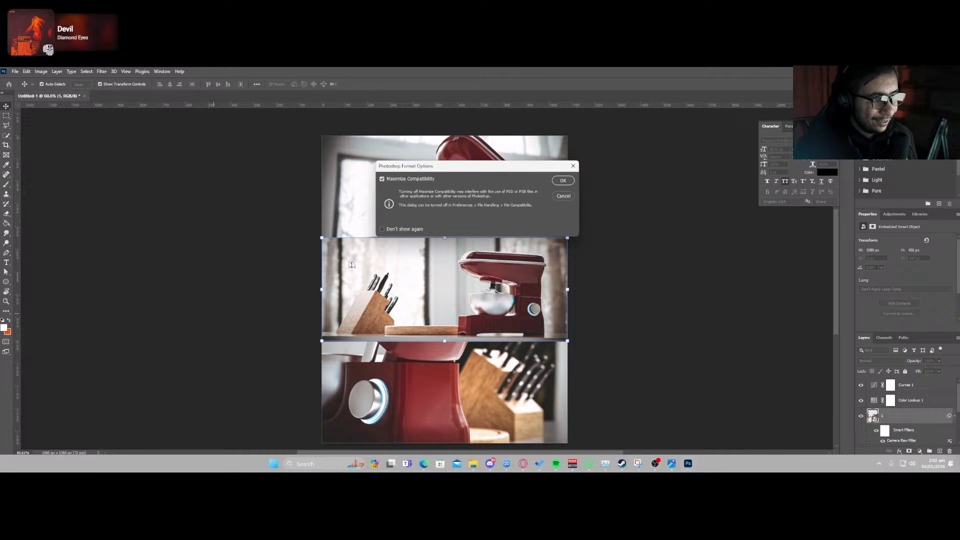
pyautogui.click(563, 181)
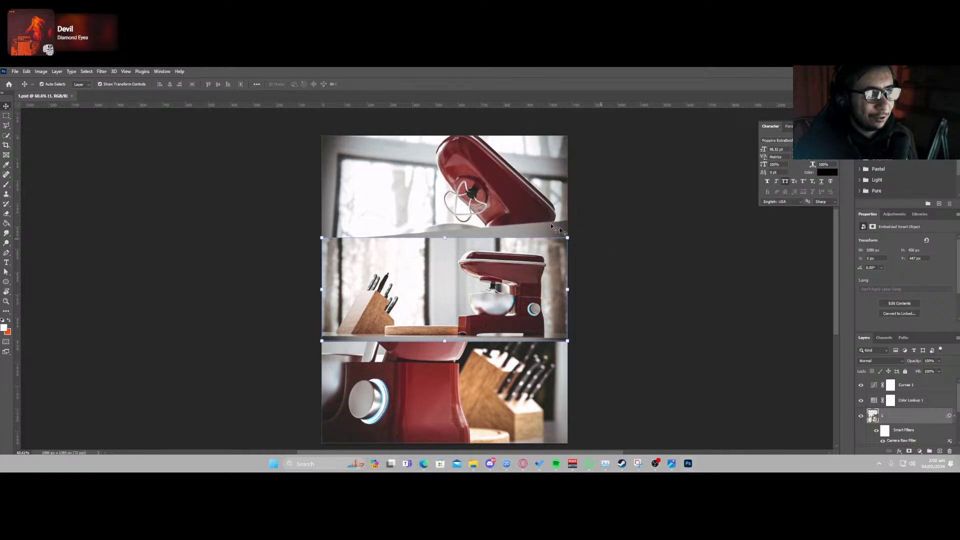